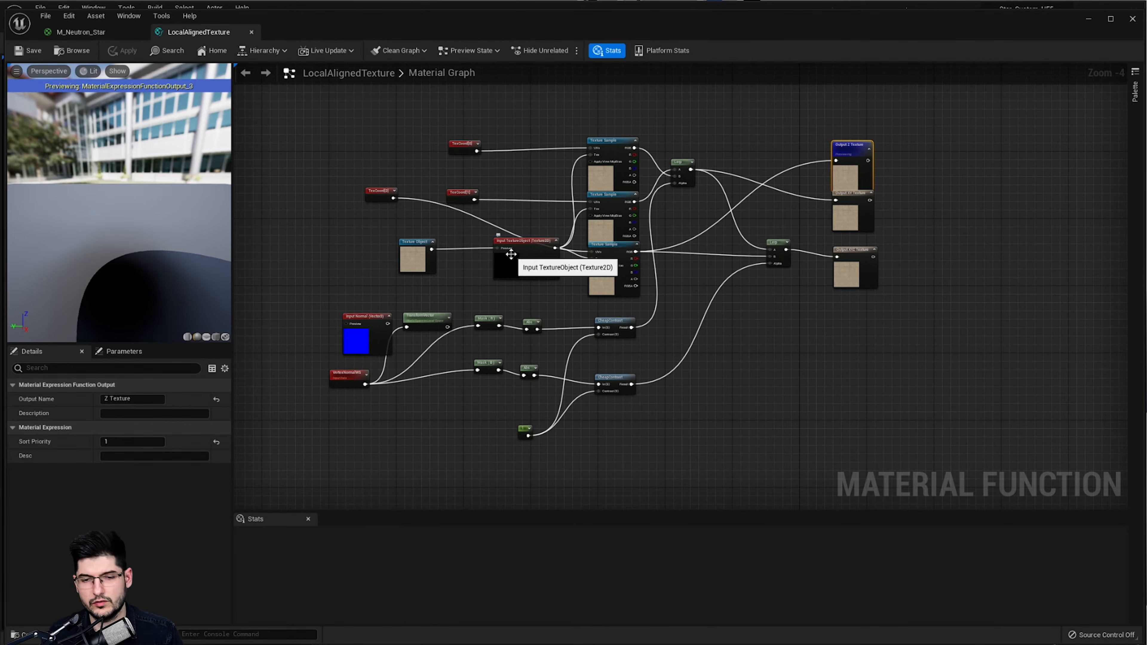
- Create a material function named MF_LocalAlignTexture_01 in the Tutorial folder
key(ctrl+space)
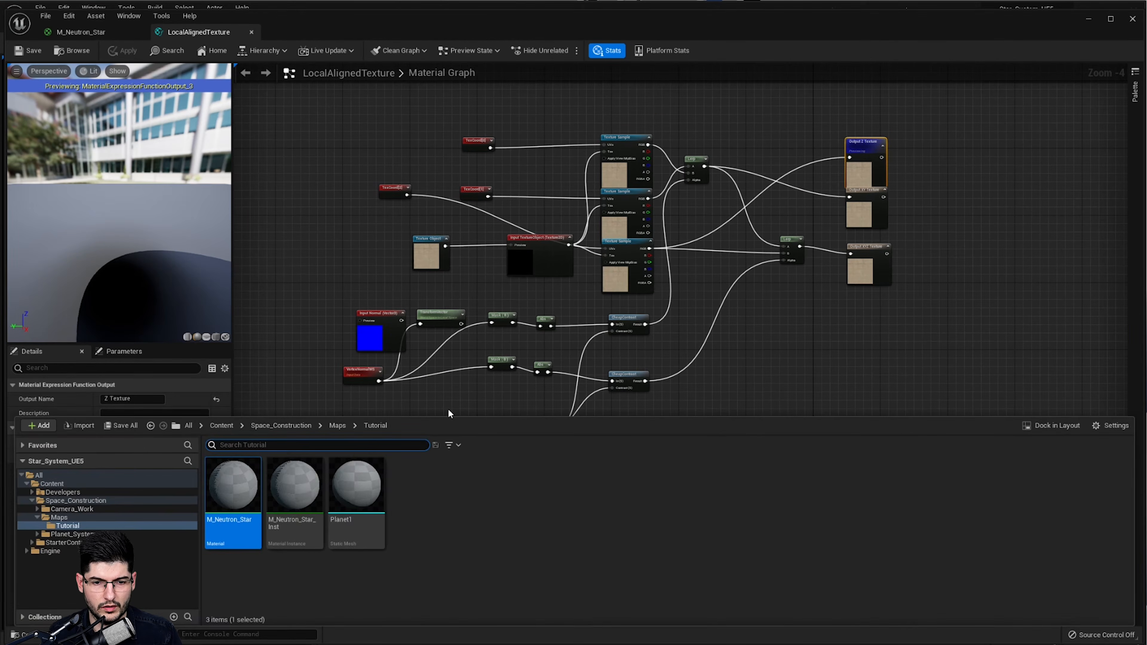
click(473, 512)
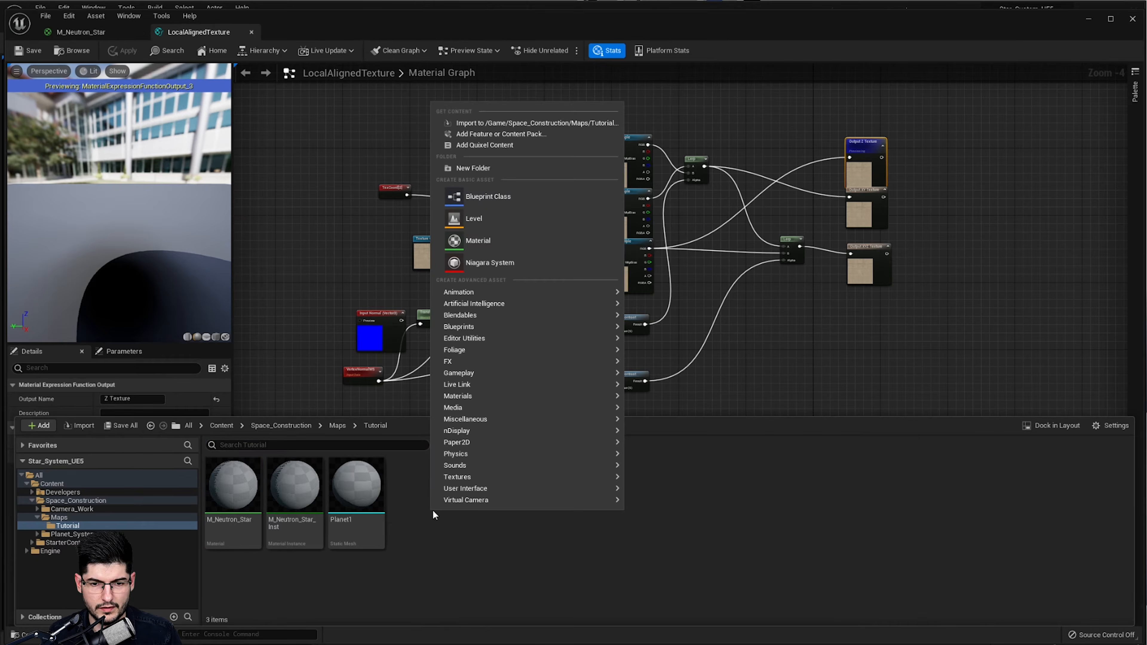
right_click(432, 510)
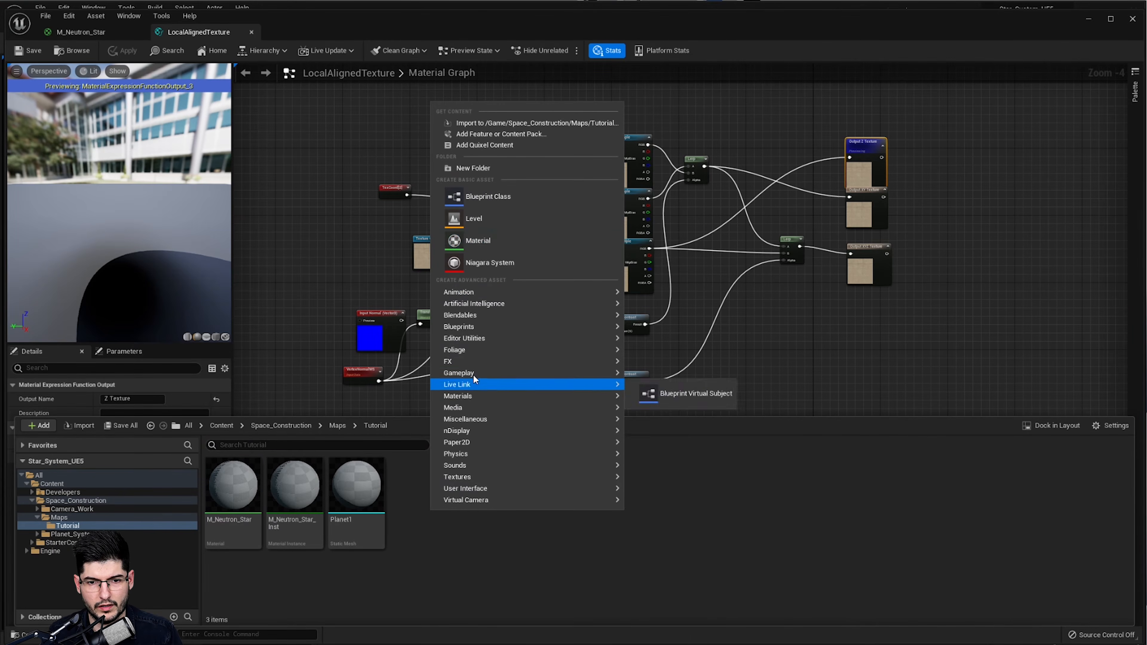
mouse_move(469, 312)
mouse_move(473, 398)
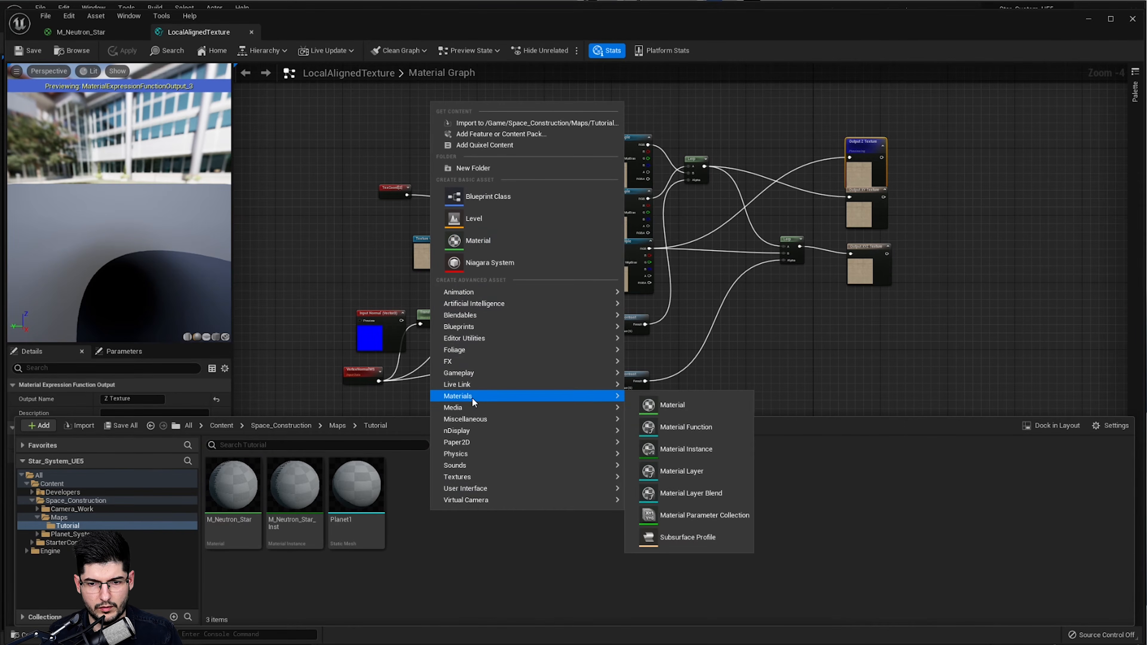
click(691, 433)
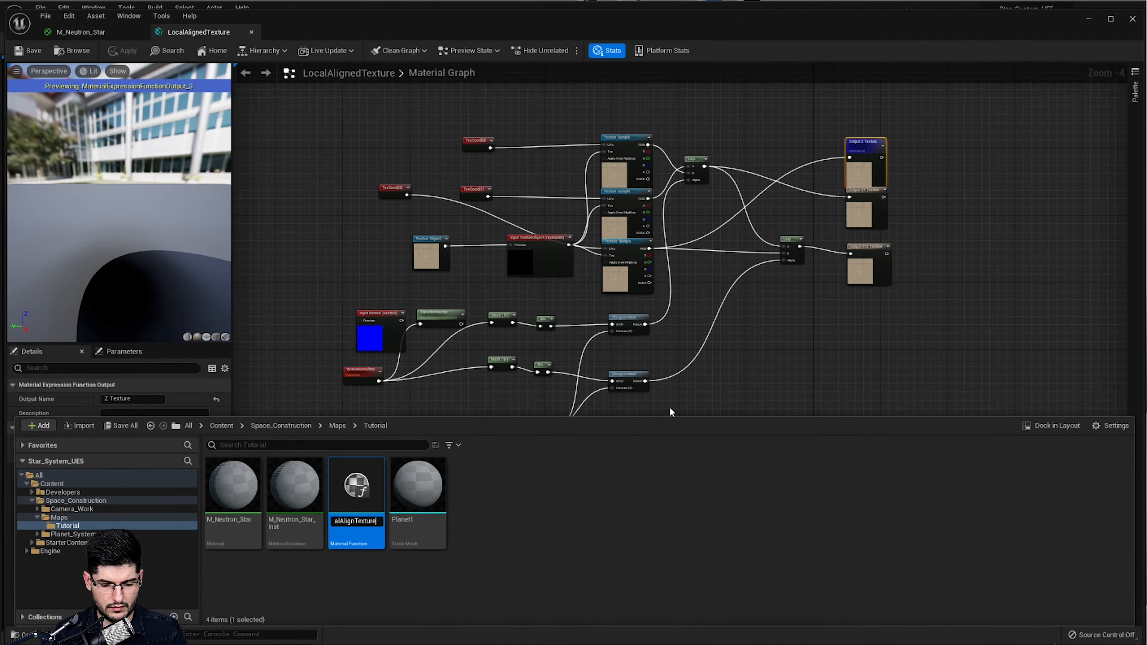
text(1)
key(Return)
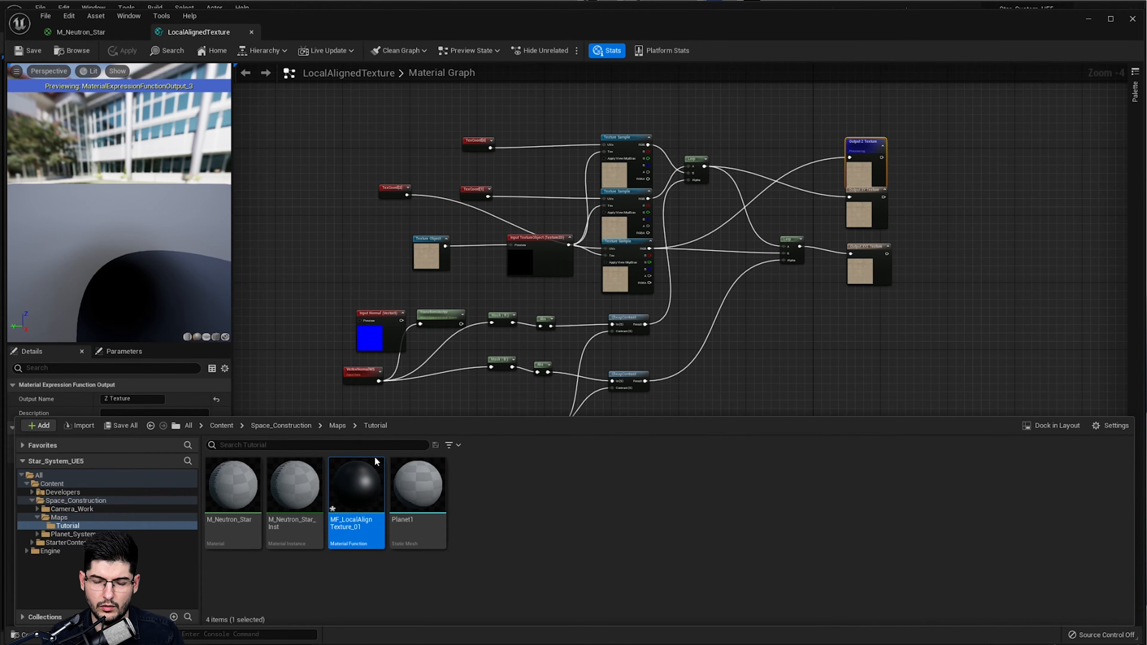
- Copy the entire LocalAlignedTexture node network into the MF_LocalAlignTexture_01 graph, placing its output nodes just before the Output Result node
scroll(848, 279, down, 2)
drag(898, 178, 480, 403)
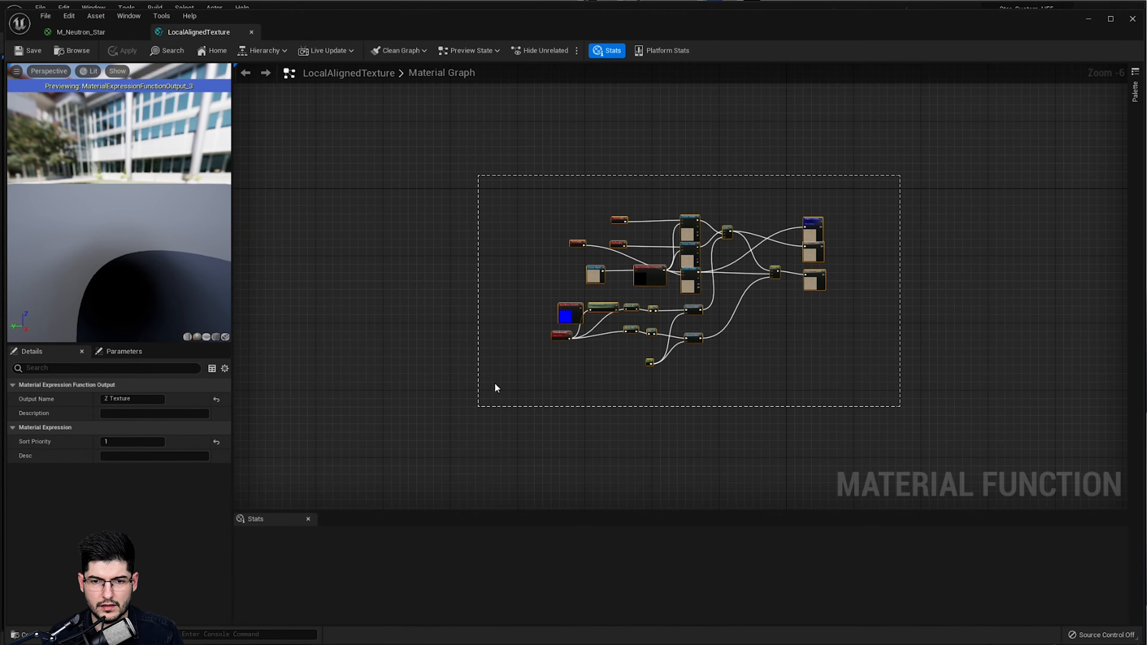
key(ctrl+space)
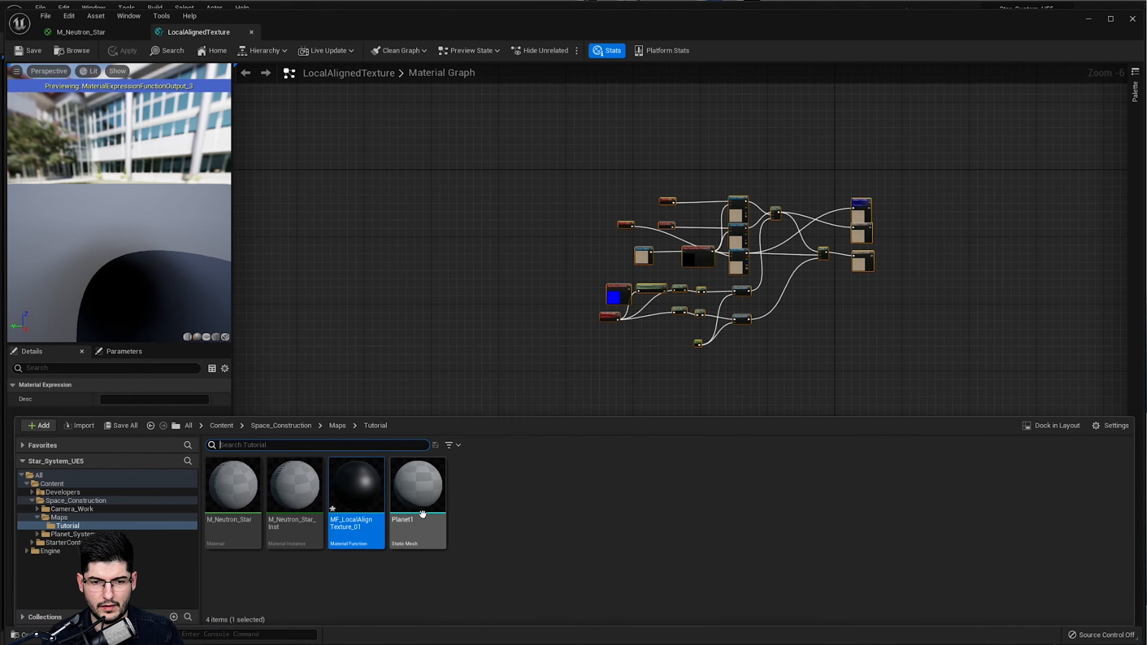
double_click(367, 477)
right_drag(460, 298, 552, 301)
click(552, 299)
right_drag(451, 272, 652, 268)
scroll(652, 267, down, 2)
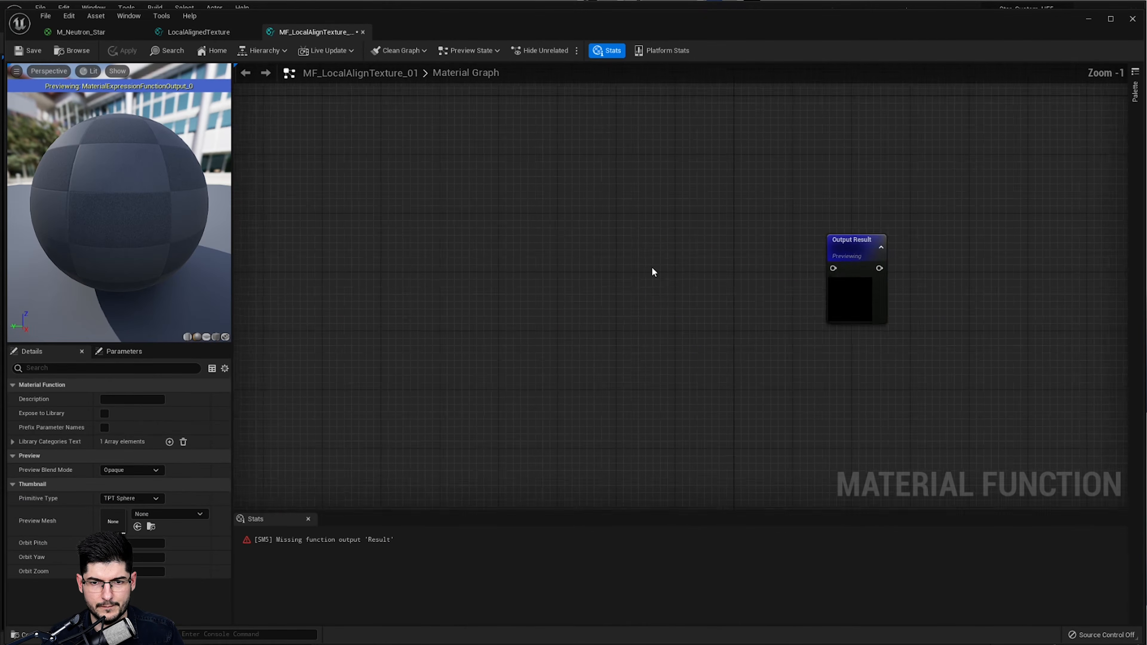
right_drag(457, 244, 544, 238)
key(ctrl+v)
drag(989, 259, 787, 346)
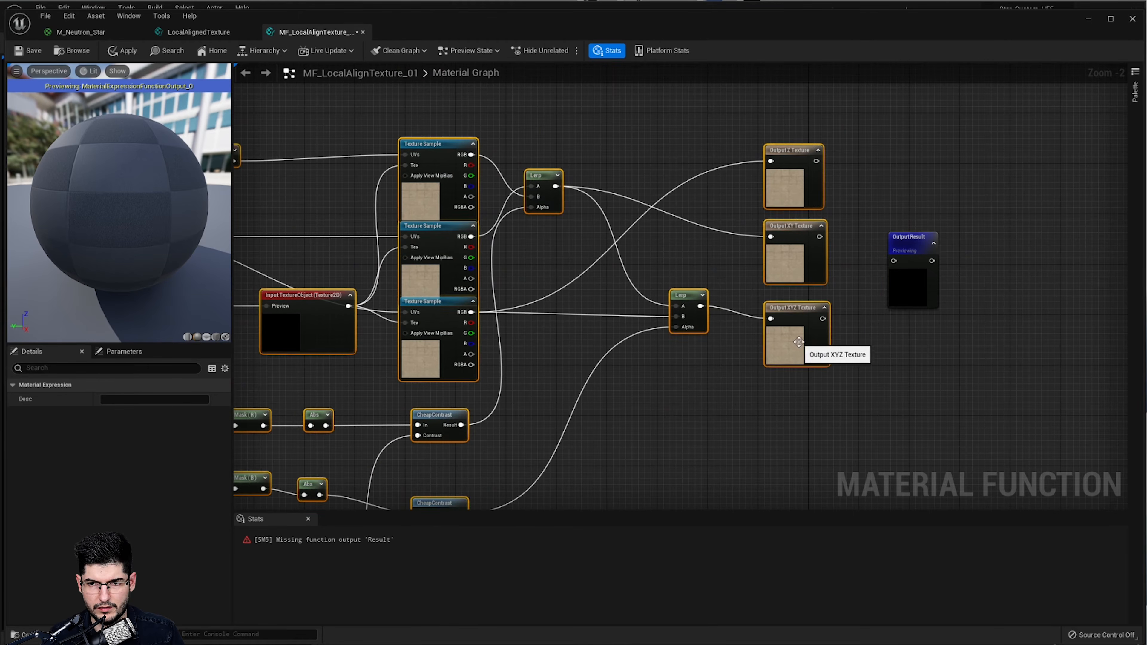
click(904, 301)
key(Delete)
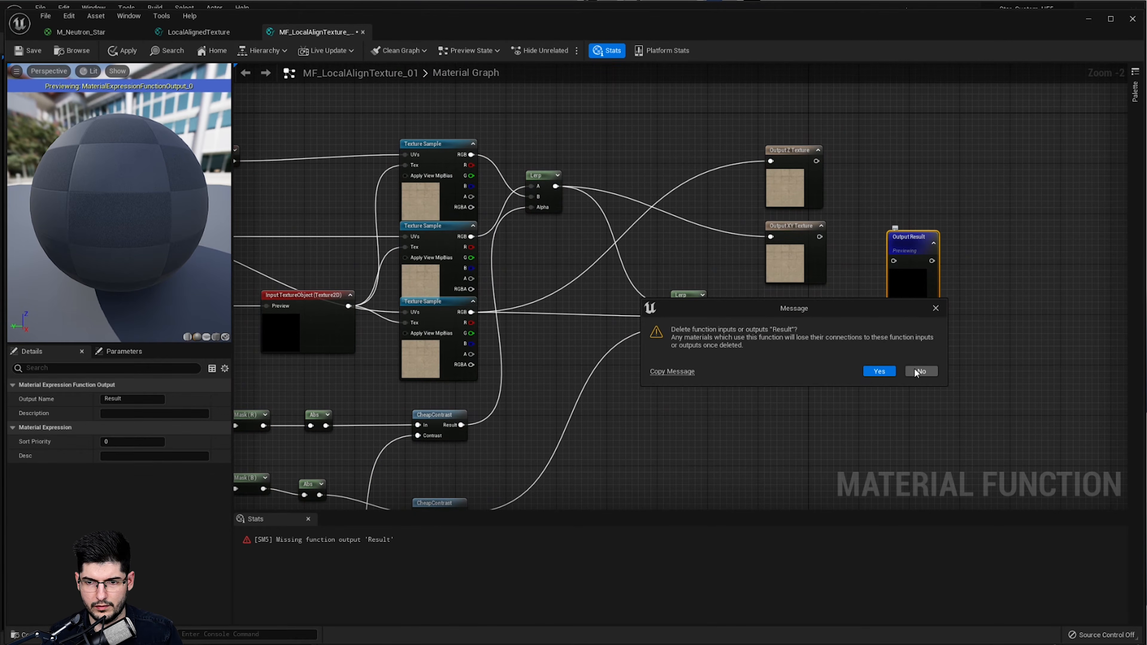
click(917, 372)
- Reposition the Output Result node in the free space beside the Output XYZ Texture node
drag(917, 289, 820, 467)
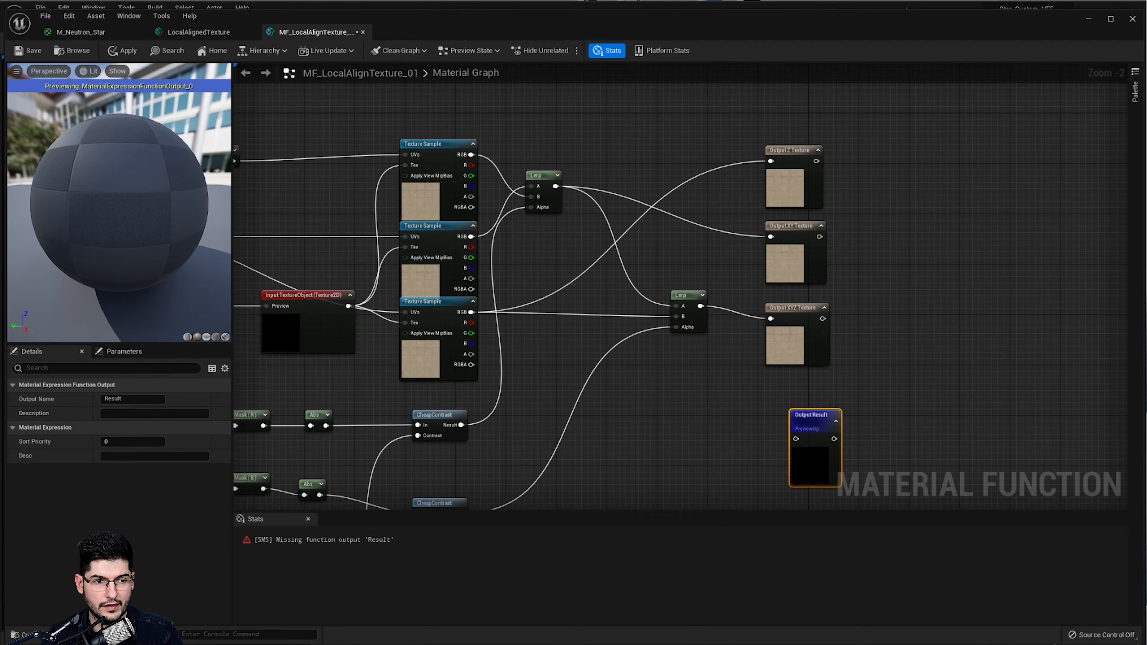
right_drag(934, 345, 912, 306)
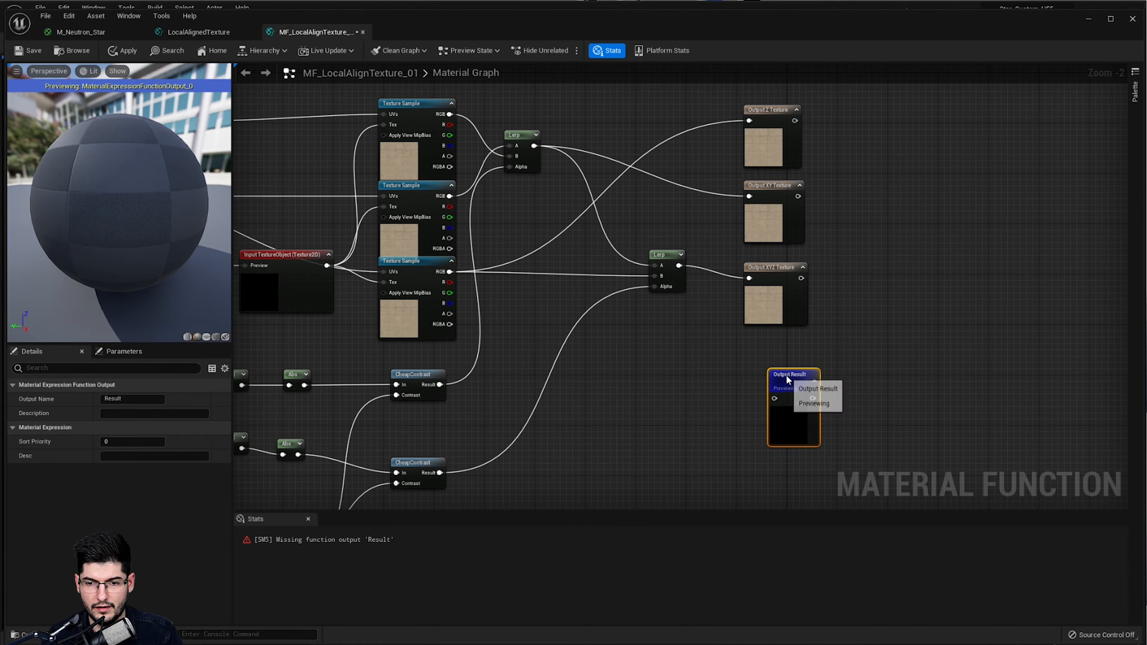
drag(788, 377, 893, 290)
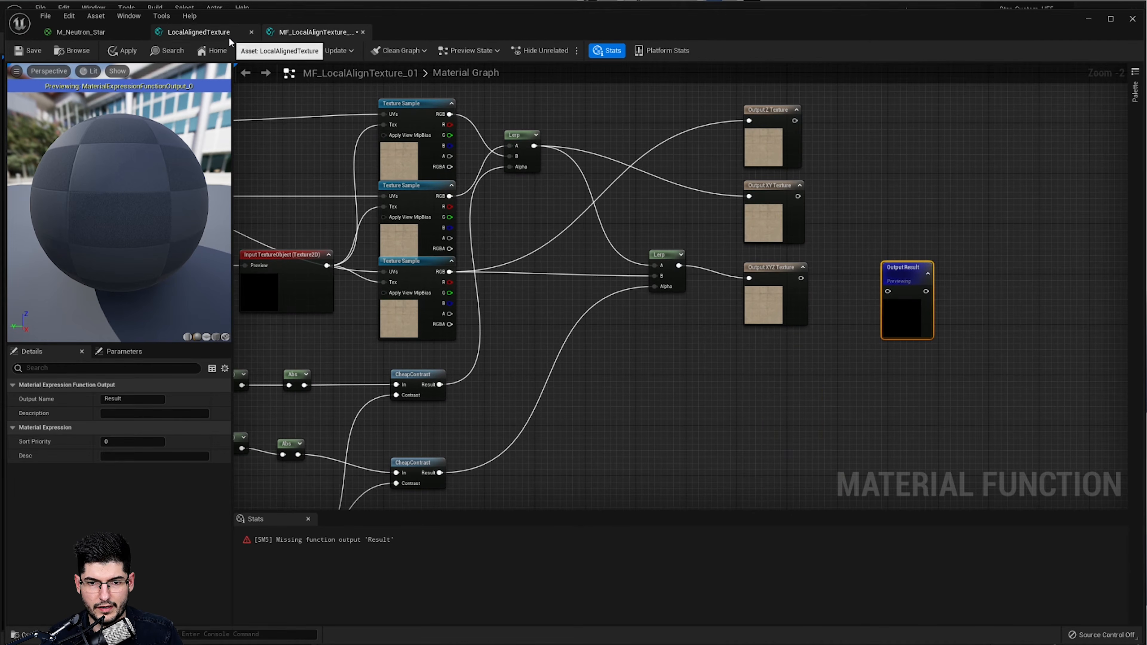
- Examine the output nodes and their connections in the original LocalAlignedTexture graph
click(216, 33)
scroll(868, 216, up, 6)
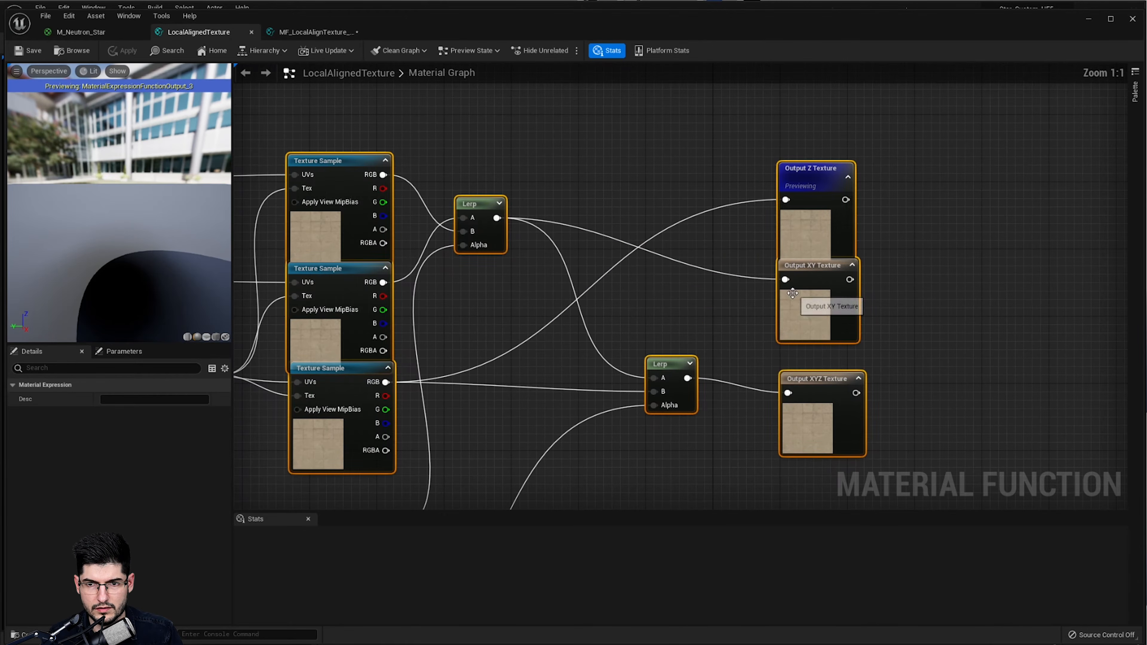
click(792, 293)
click(814, 187)
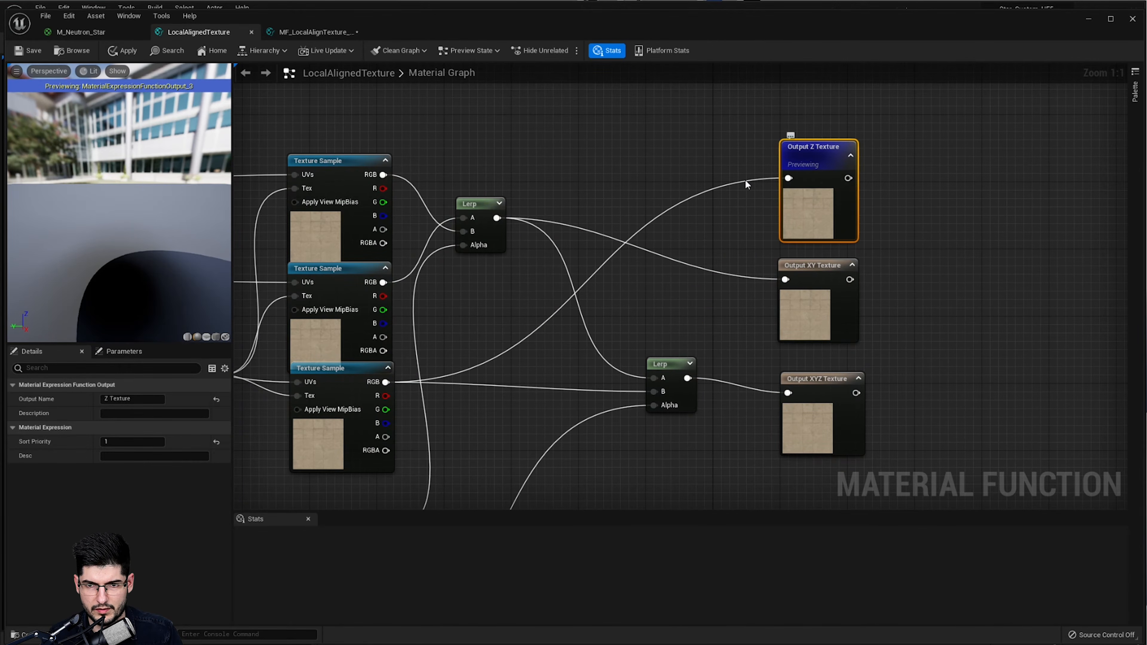
scroll(833, 167, down, 3)
right_drag(643, 200, 750, 169)
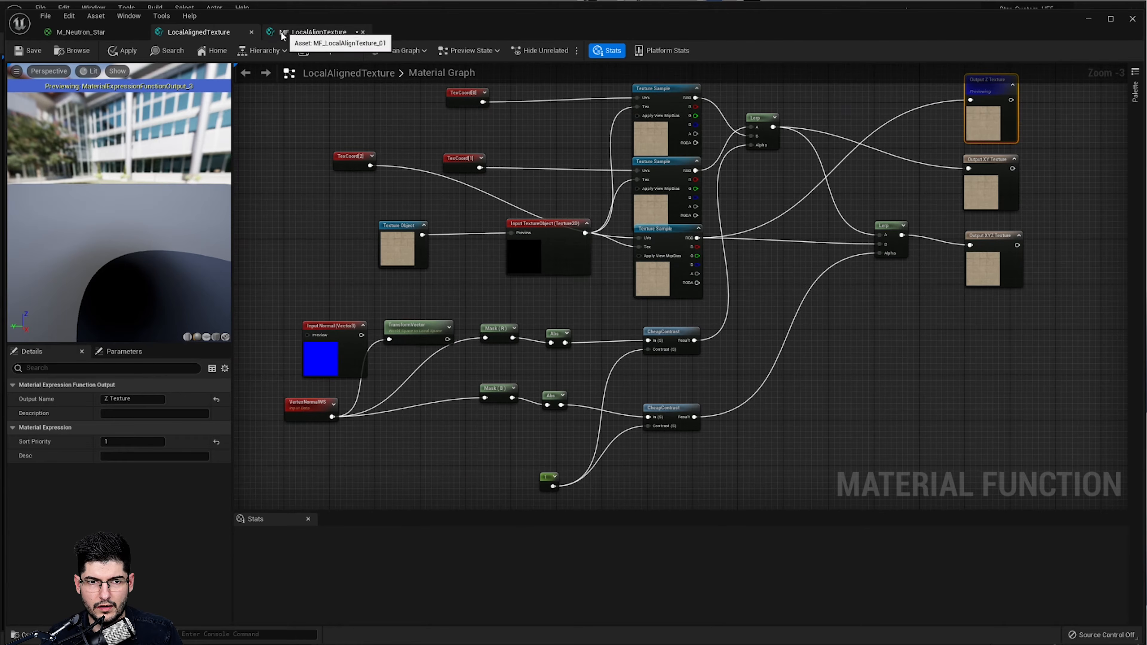
- Close LocalAlignedTexture without applying its changes and return to the MF_LocalAlignTexture_01 graph
click(252, 33)
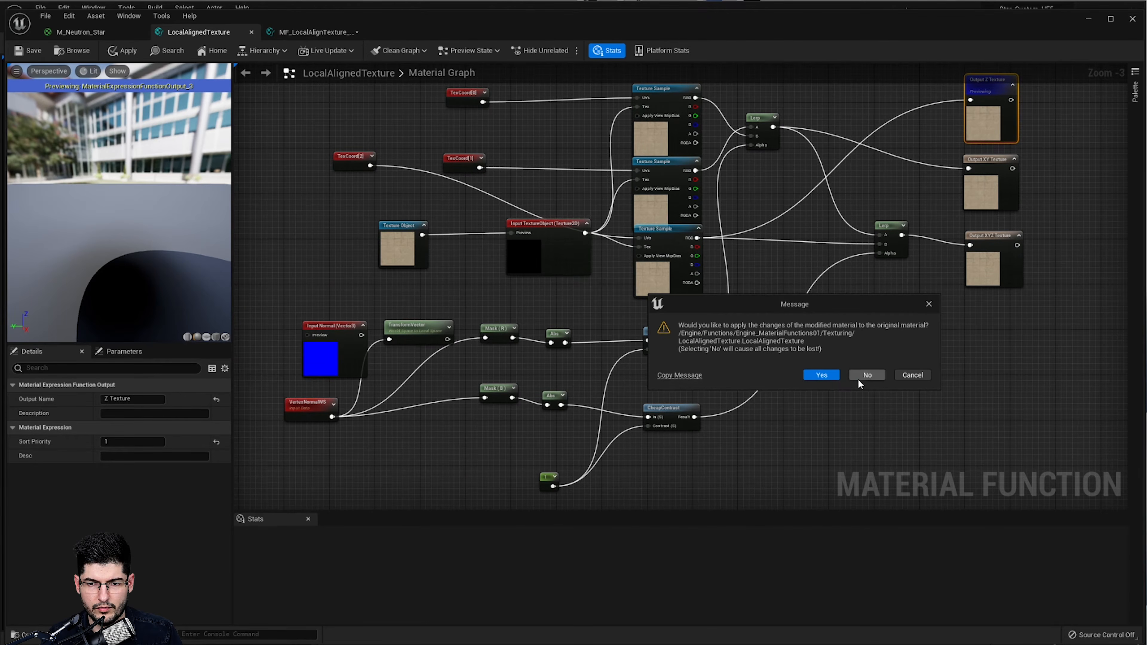
click(859, 379)
right_drag(784, 281, 769, 287)
scroll(770, 287, down, 1)
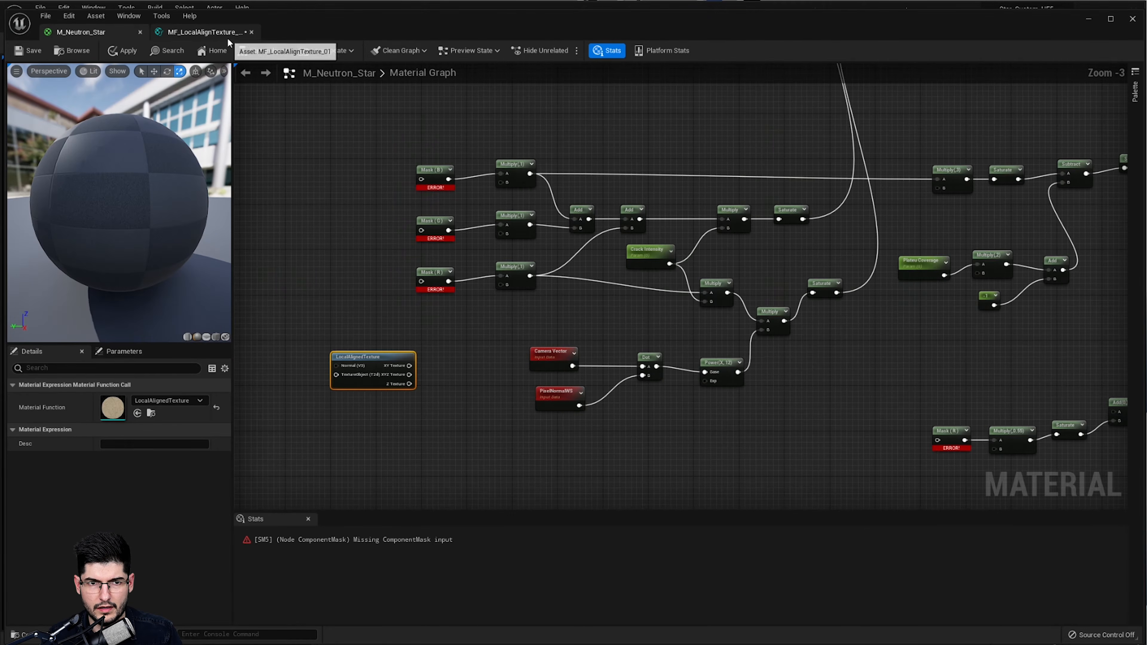
click(213, 33)
- Delete the Output Z Texture and Output XY Texture nodes from the function, keeping Output XYZ Texture
drag(902, 319, 913, 265)
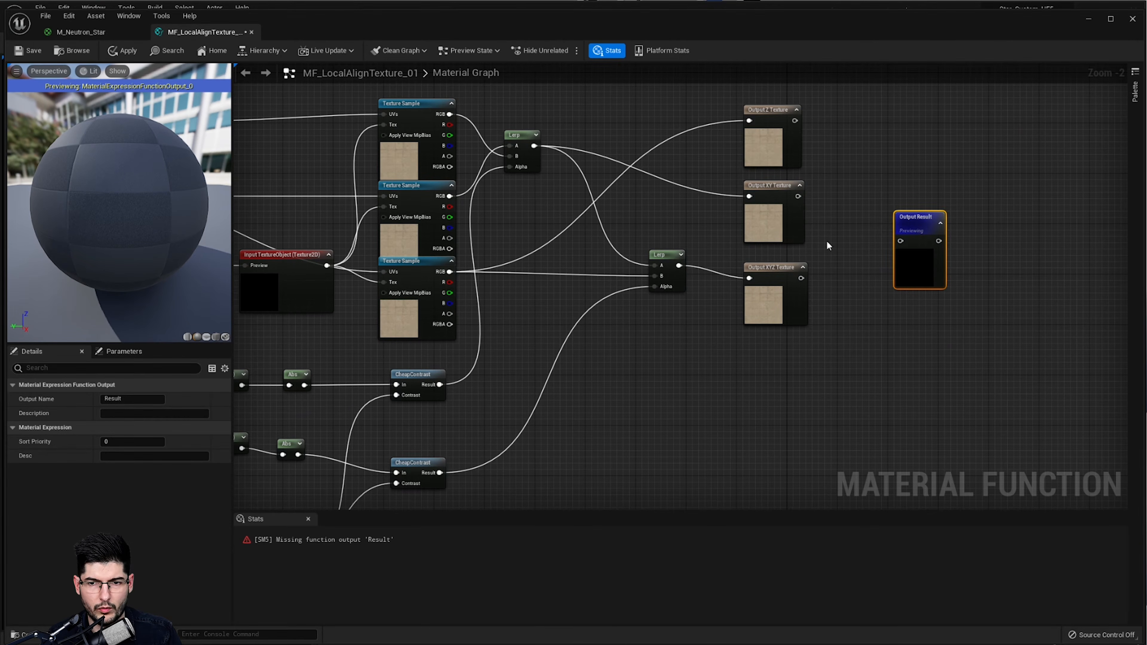
drag(872, 142, 798, 337)
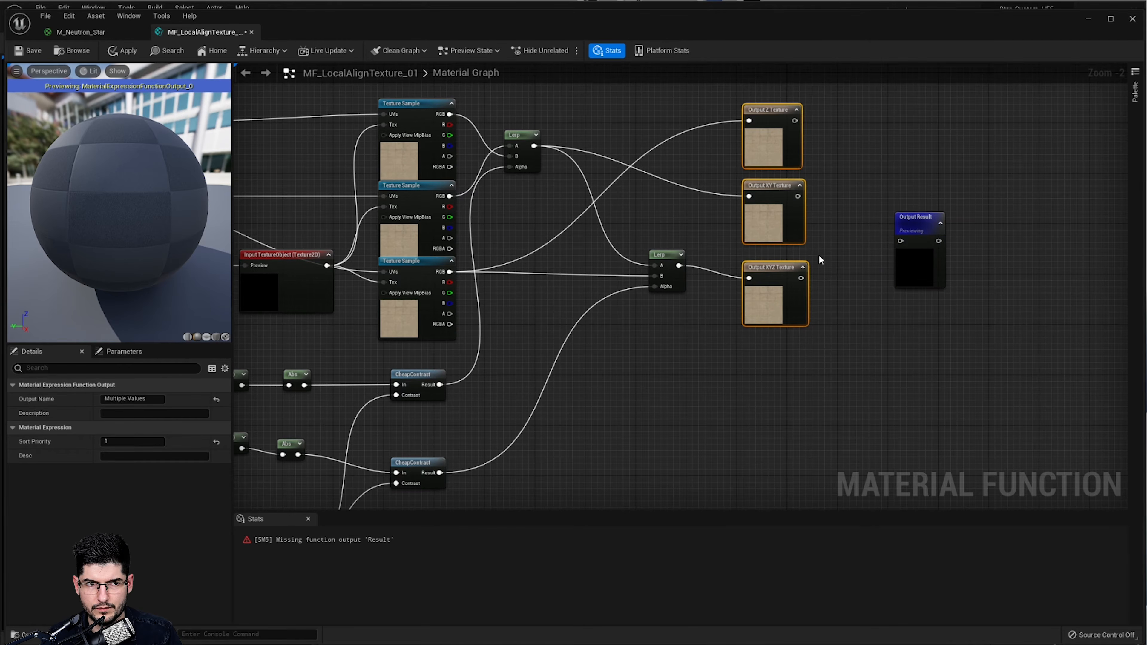
scroll(820, 255, up, 3)
click(783, 302)
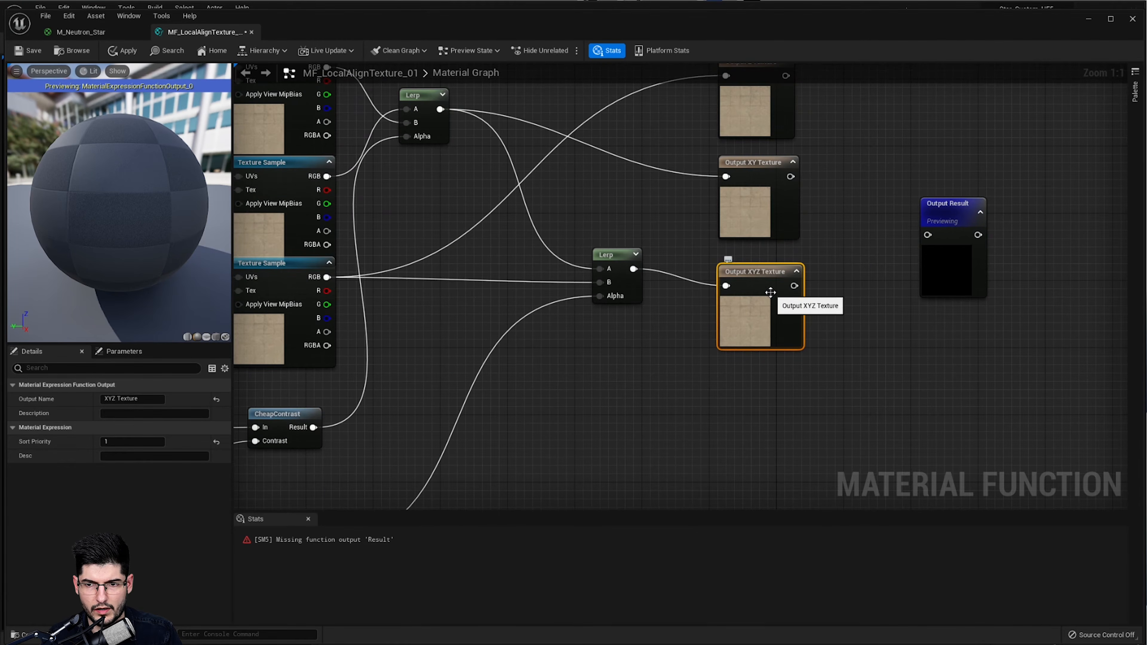
right_drag(908, 197, 826, 349)
drag(797, 211, 676, 342)
key(Delete)
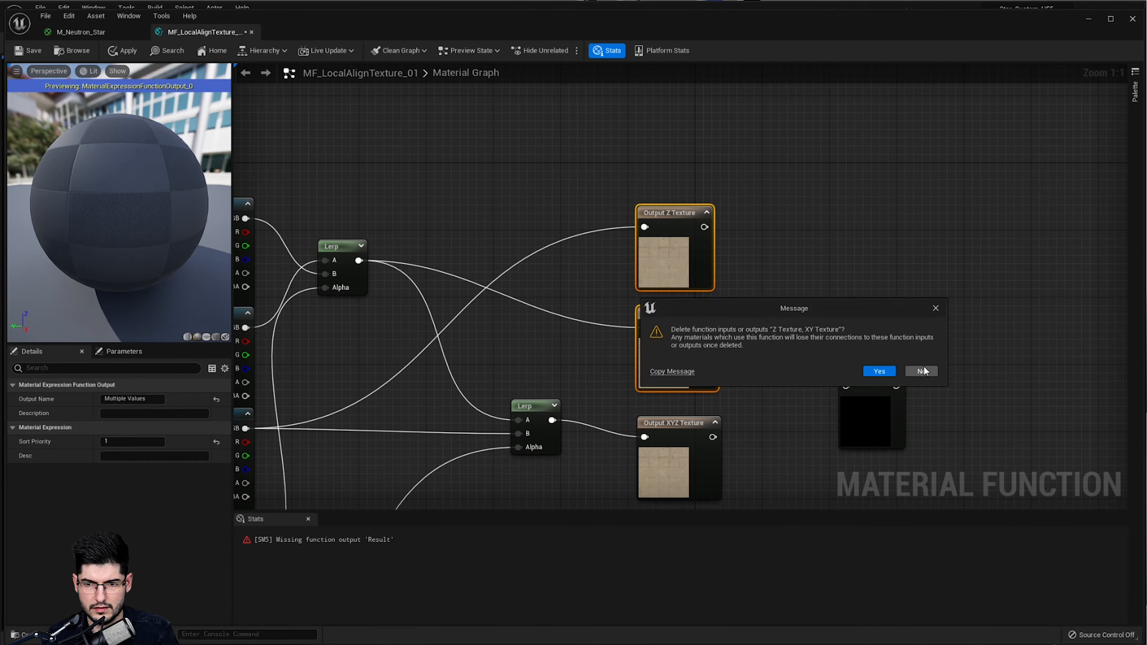
click(879, 371)
- Delete the unconnected Output Result node and move Output XYZ Texture towards its place
right_drag(900, 430, 921, 357)
click(921, 357)
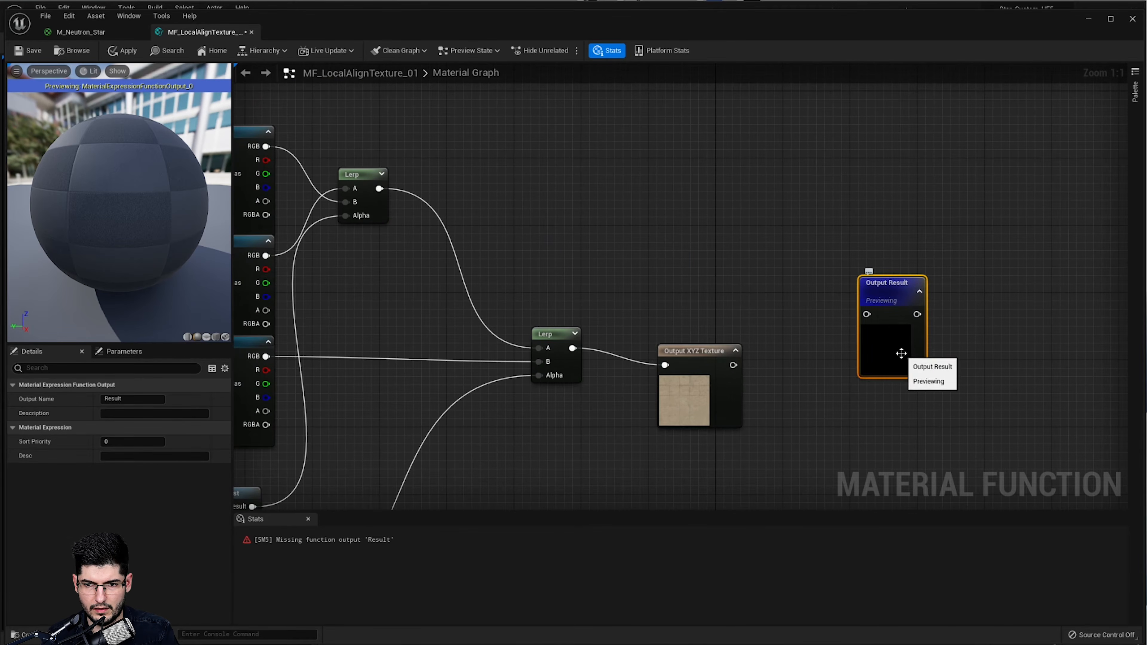
key(Delete)
click(878, 372)
drag(703, 396, 804, 347)
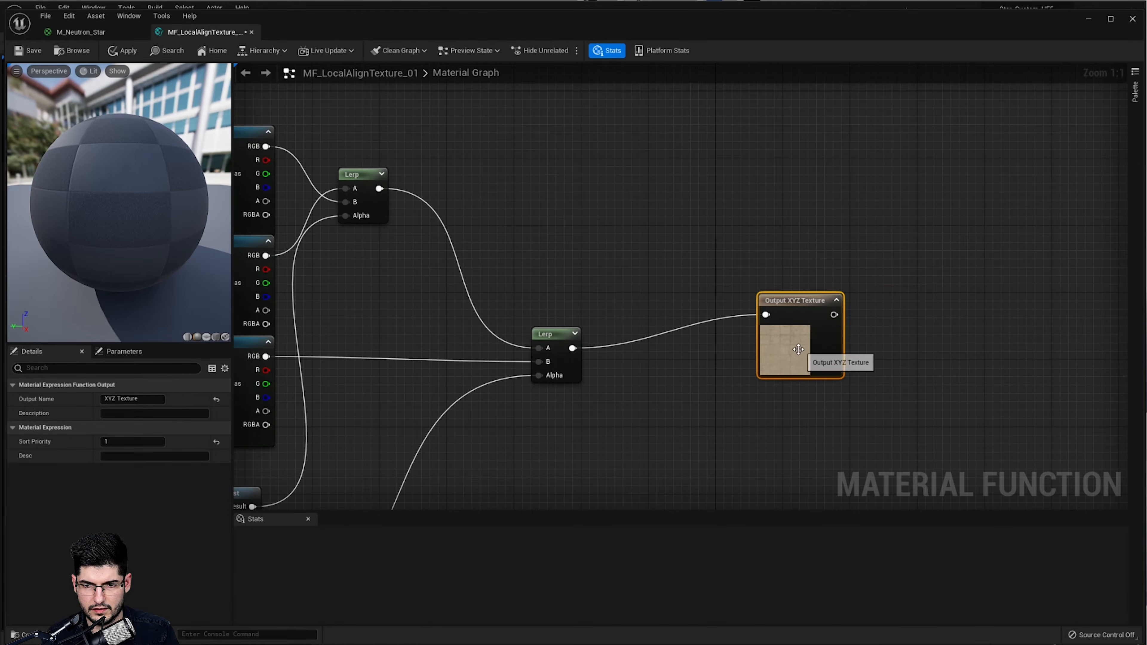
- Start previewing the Output XYZ Texture node
right_click(784, 359)
click(785, 359)
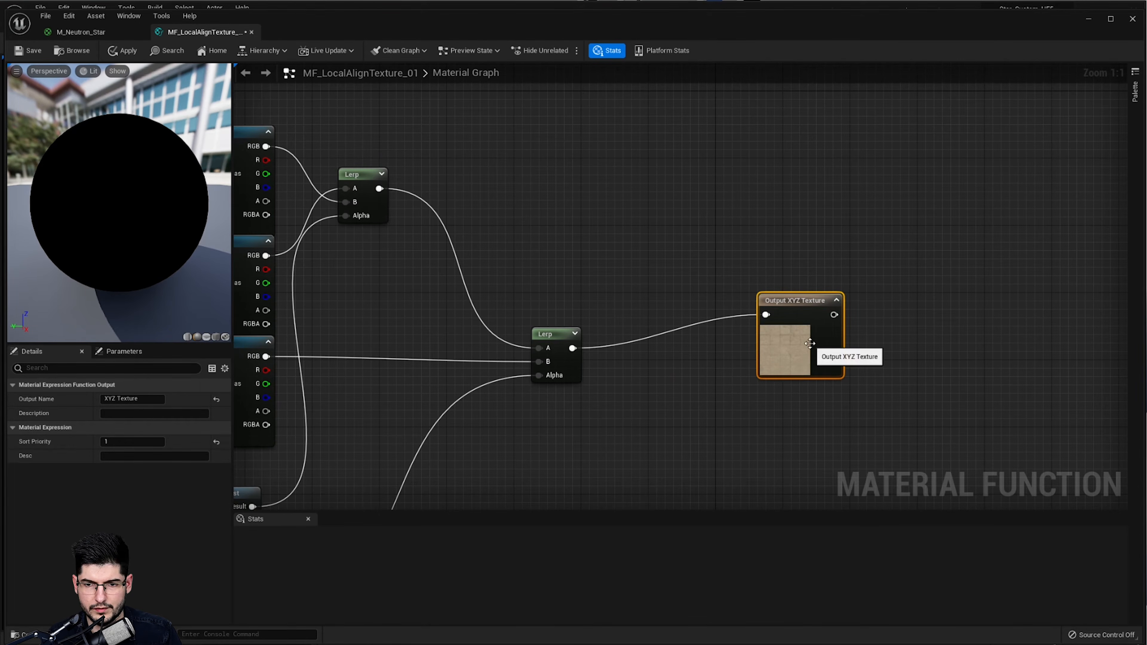
right_click(813, 344)
click(859, 376)
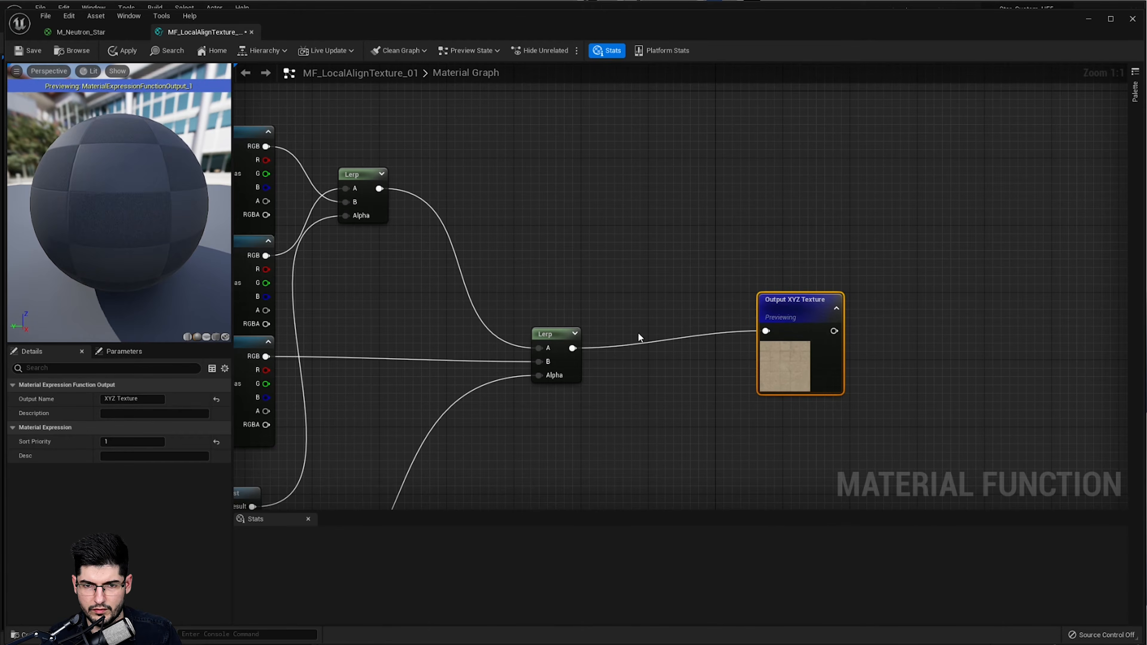
- Break the link from the final Lerp to Output XYZ Texture and move that Lerp closer to the texture samples
scroll(962, 281, down, 2)
right_drag(679, 380, 788, 267)
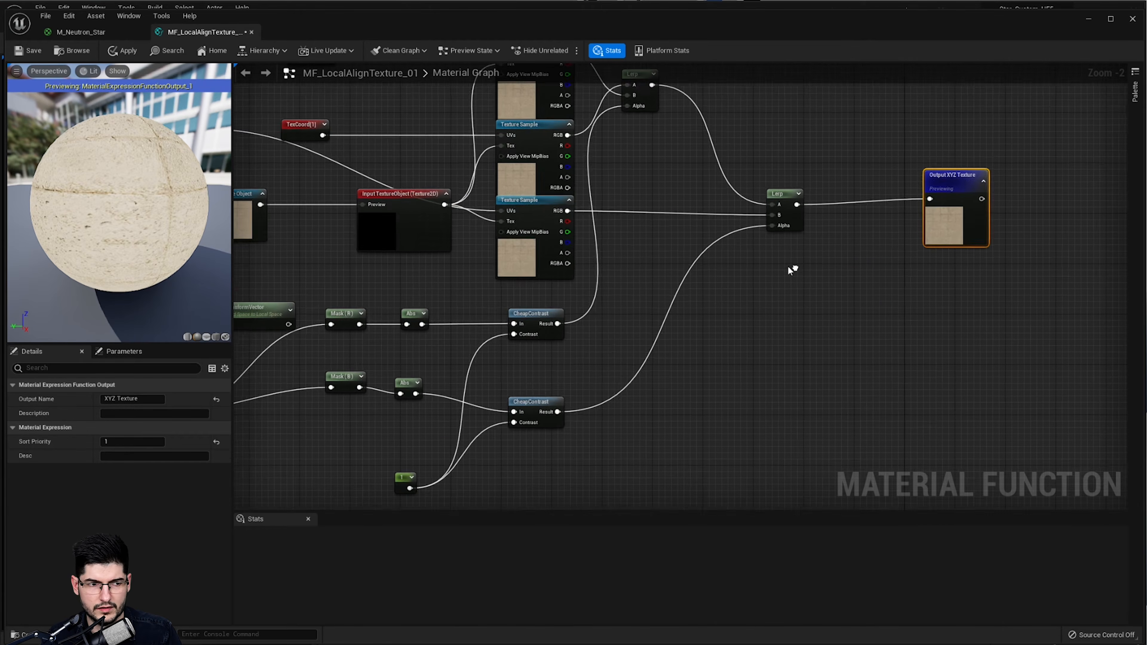
right_drag(787, 221, 847, 320)
scroll(851, 312, up, 2)
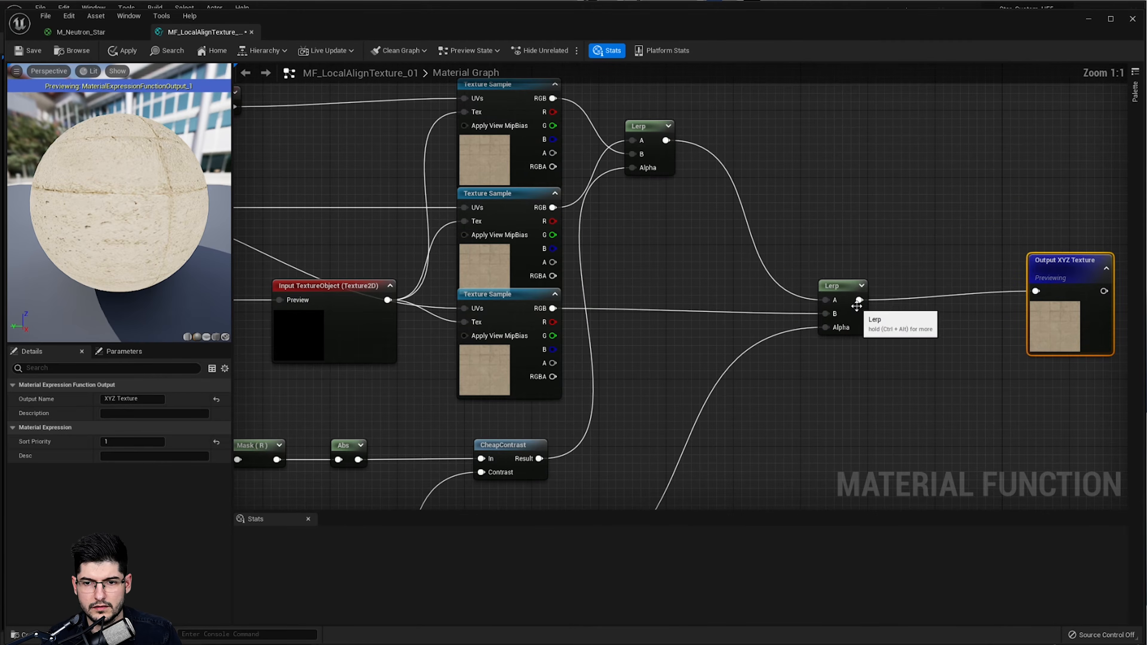
drag(860, 316, 808, 315)
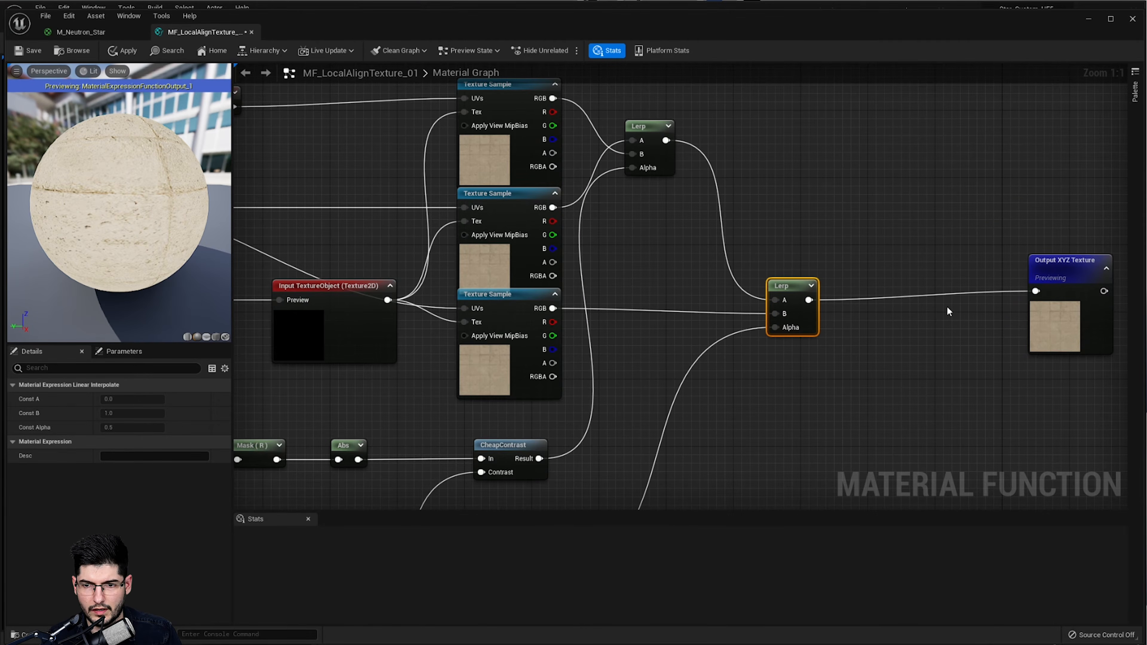
alt+click(912, 300)
alt+click(914, 297)
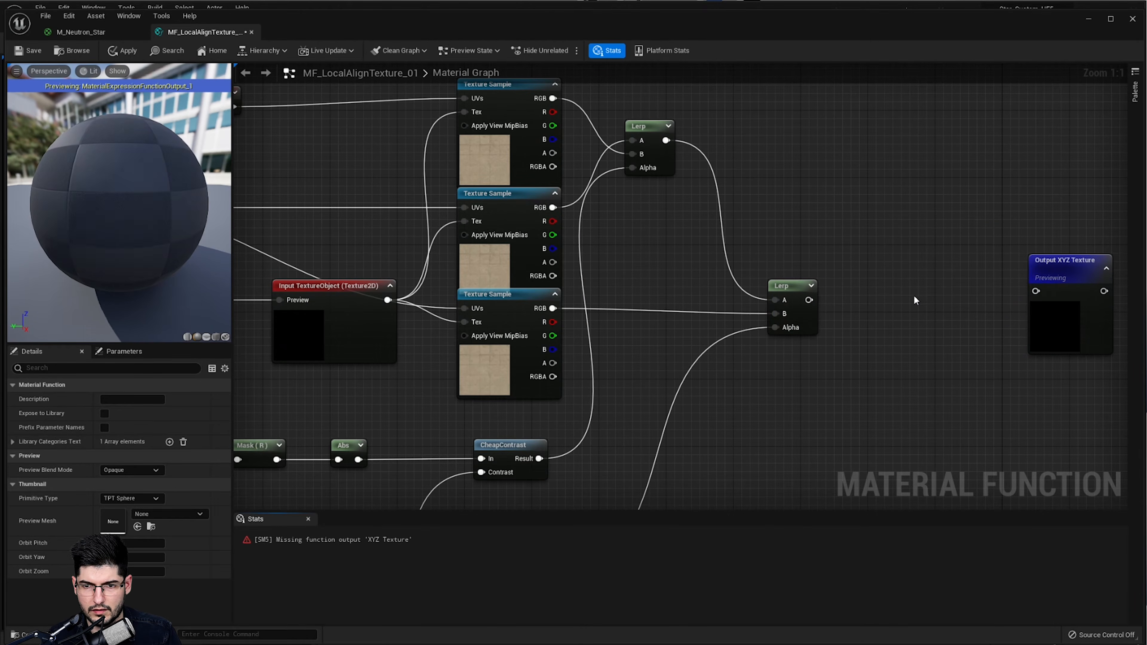
drag(818, 319, 751, 289)
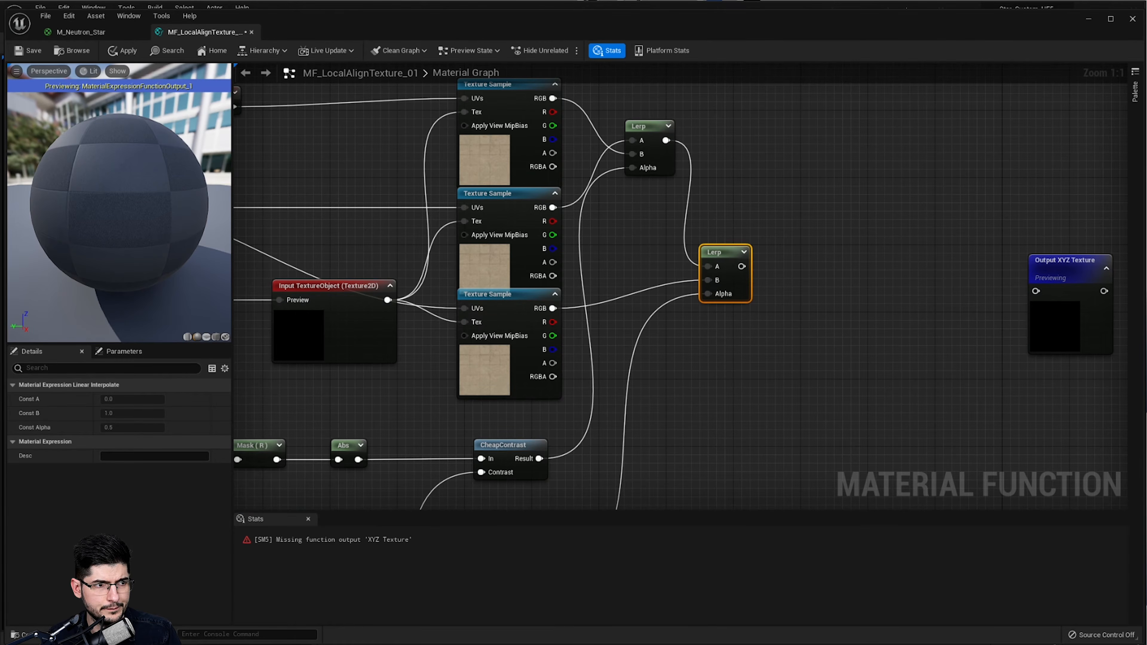
- Move the whole node network except Output XYZ Texture farther away from it to free space for more nodes
scroll(506, 263, down, 3)
right_drag(787, 290, 911, 234)
right_drag(880, 191, 913, 288)
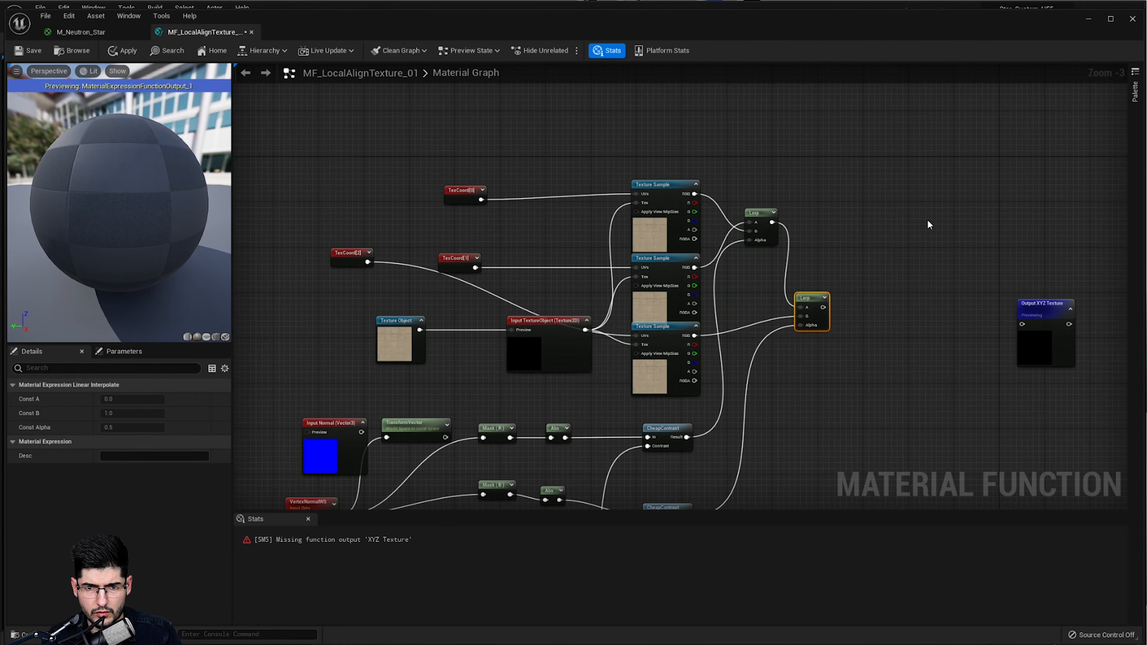
scroll(927, 222, down, 1)
drag(899, 209, 434, 520)
drag(741, 304, 550, 305)
- Add a Max node in the free space before Output XYZ Texture and connect it to that output's input
right_drag(868, 256, 637, 310)
click(800, 264)
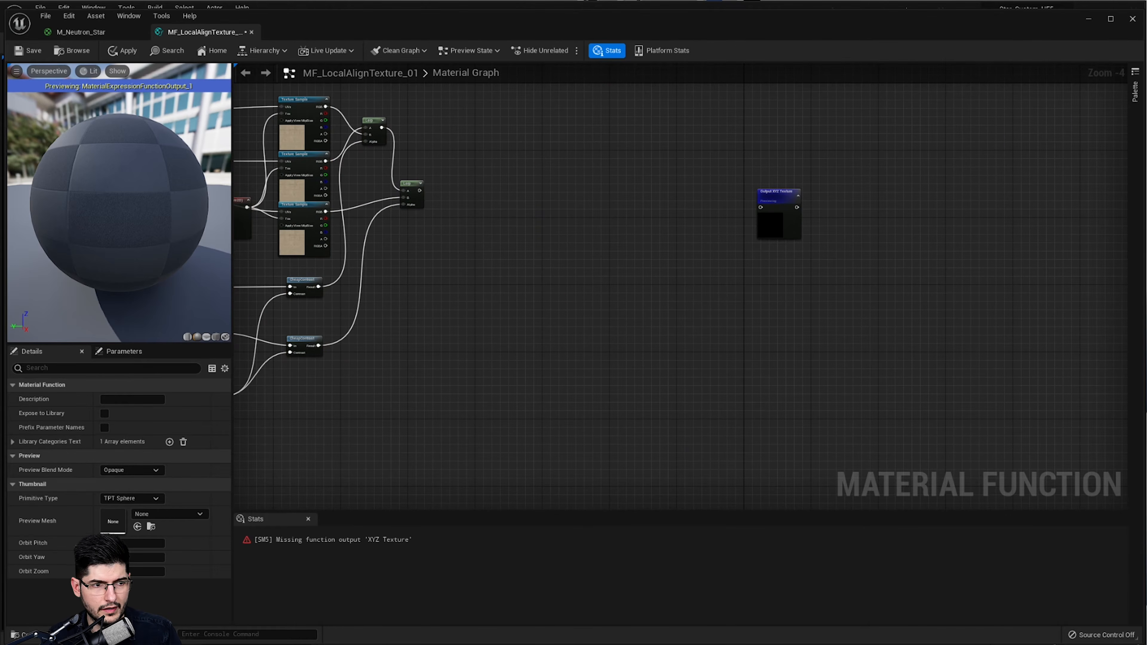
scroll(703, 220, up, 3)
right_click(703, 229)
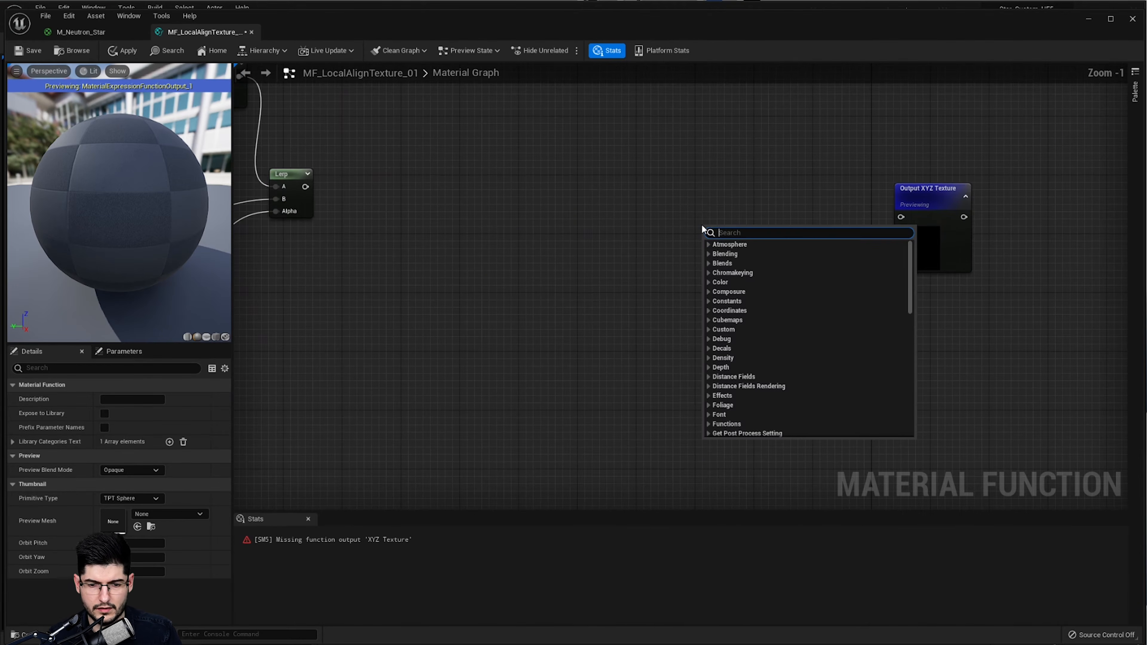
text(max)
key(Return)
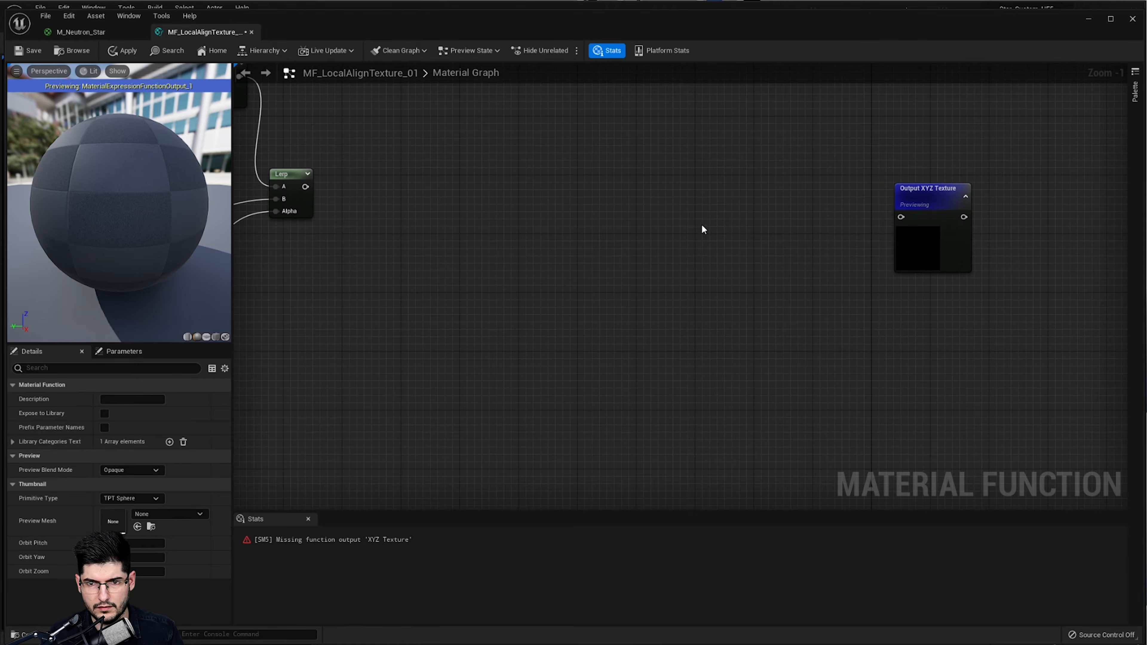
drag(741, 244, 901, 217)
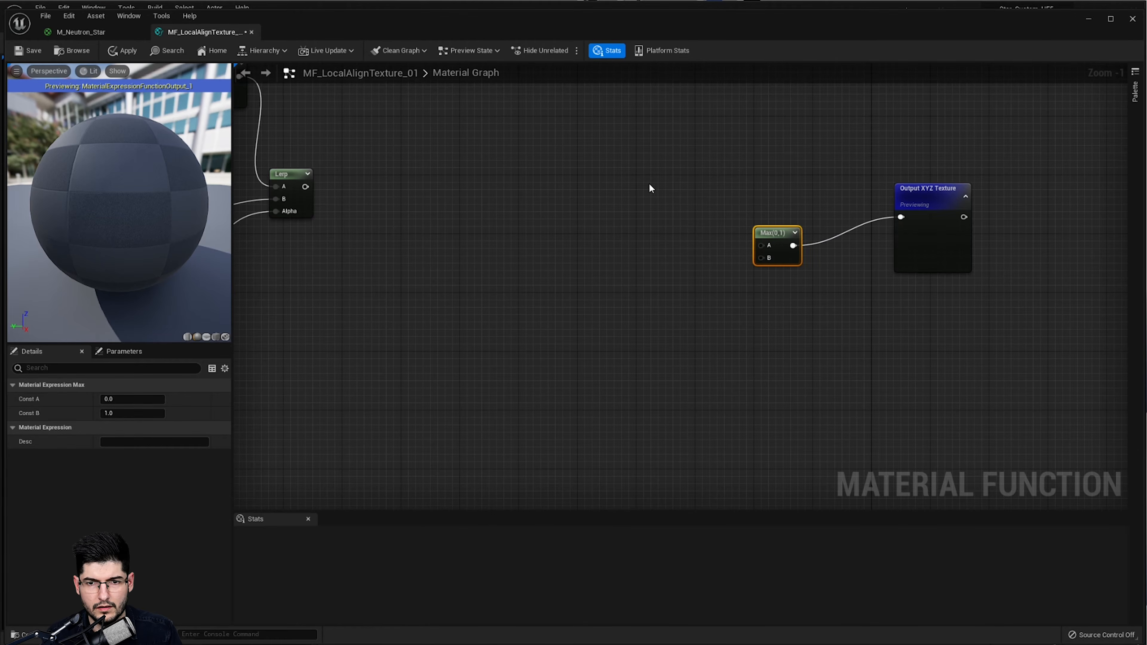
- Add two Multiply nodes before the Max node and connect them to its A and B inputs
right_click(605, 187)
text(mul)
key(Return)
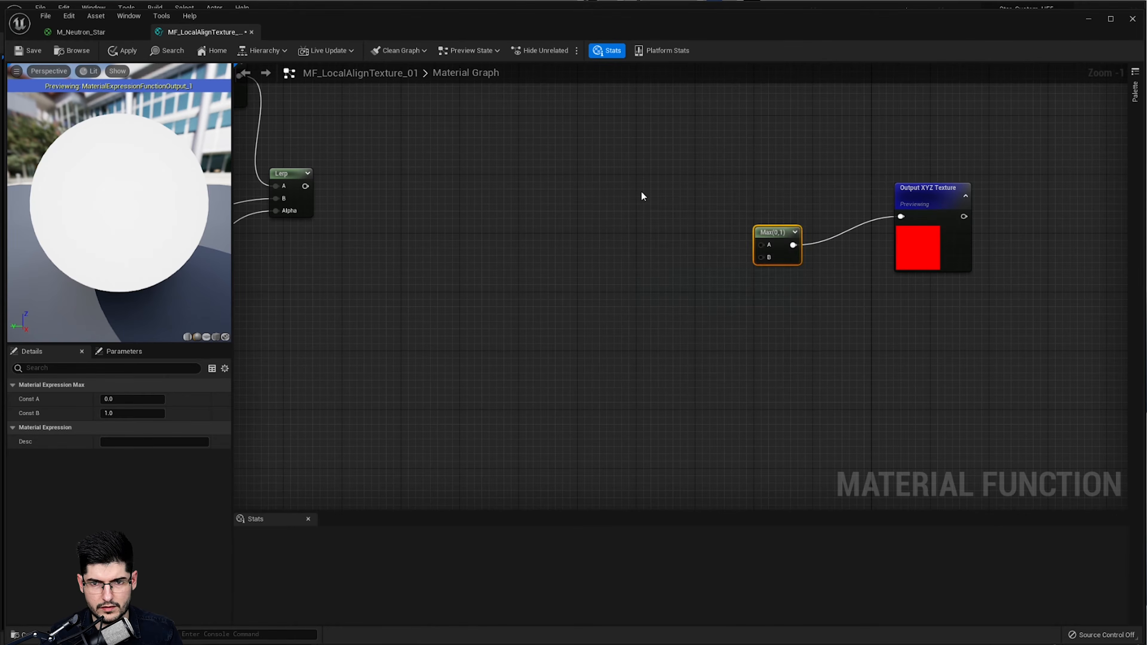
key(ctrl+d)
drag(695, 247, 649, 307)
drag(654, 203, 760, 246)
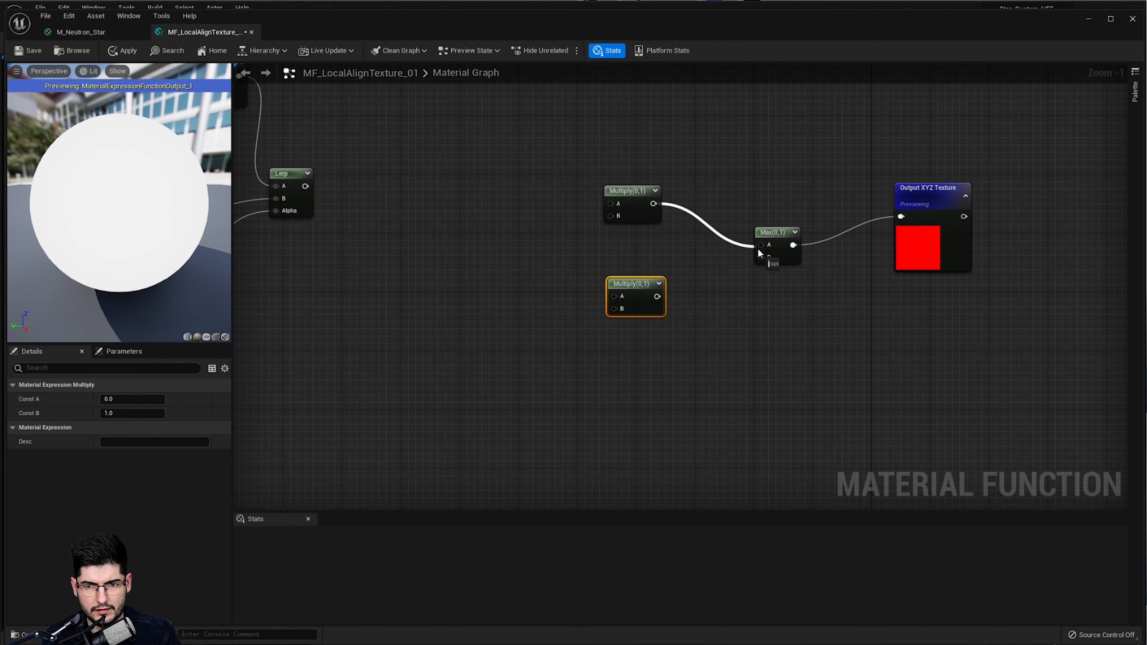
drag(657, 297, 763, 257)
- Add a OneMinus node and connect it to input B of the lower Multiply node
right_drag(553, 272, 674, 267)
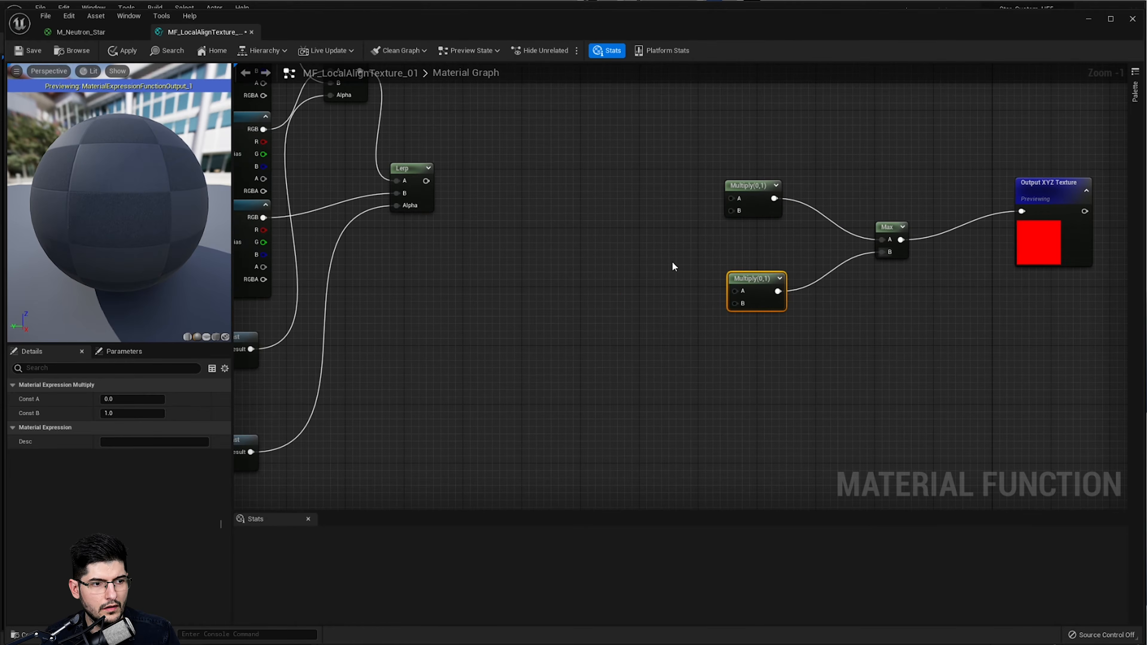
right_click(652, 320)
text(one)
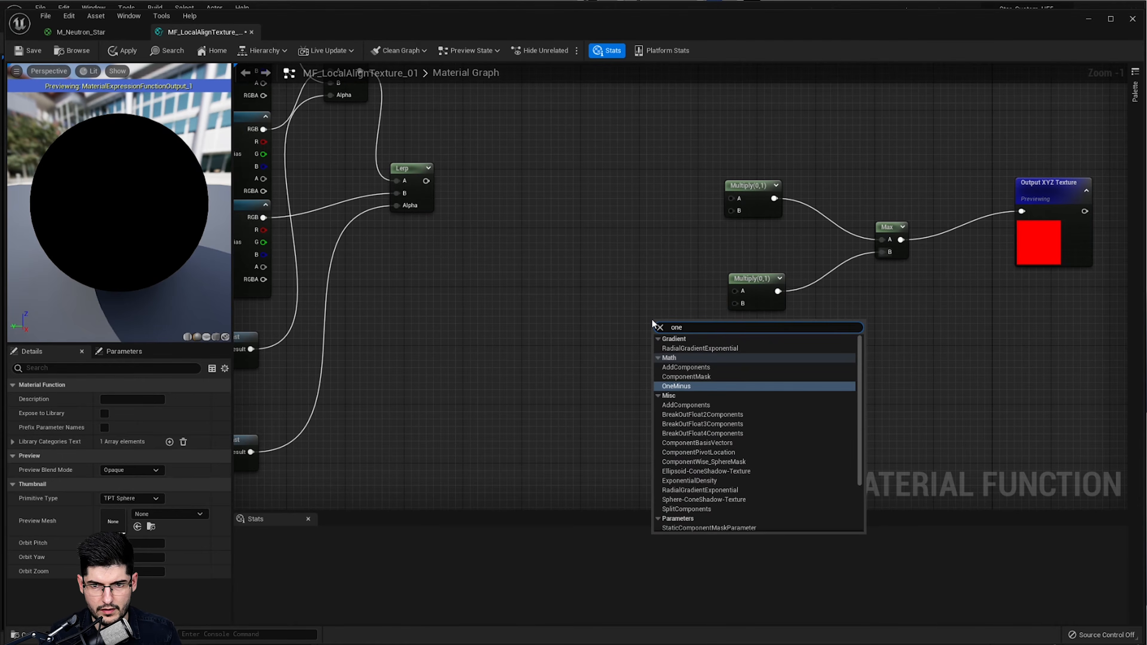
key(Return)
drag(677, 339, 674, 308)
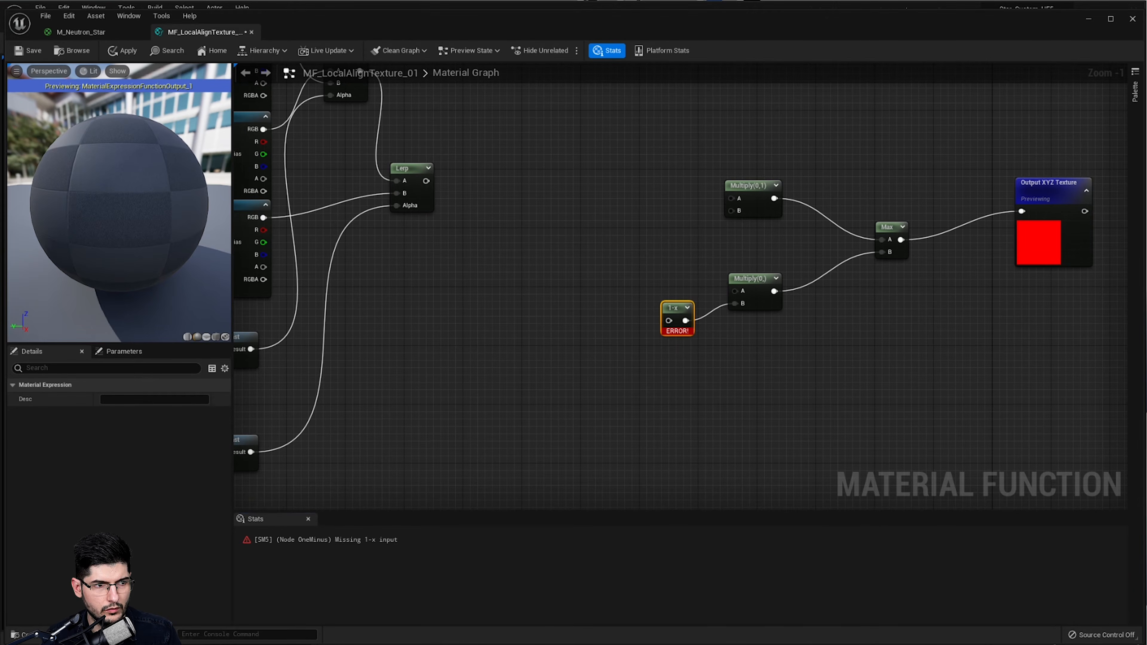
- Move the original texture network farther from the new Multiply nodes and shift the upper CheapContrast closer to the lower one
scroll(289, 257, down, 5)
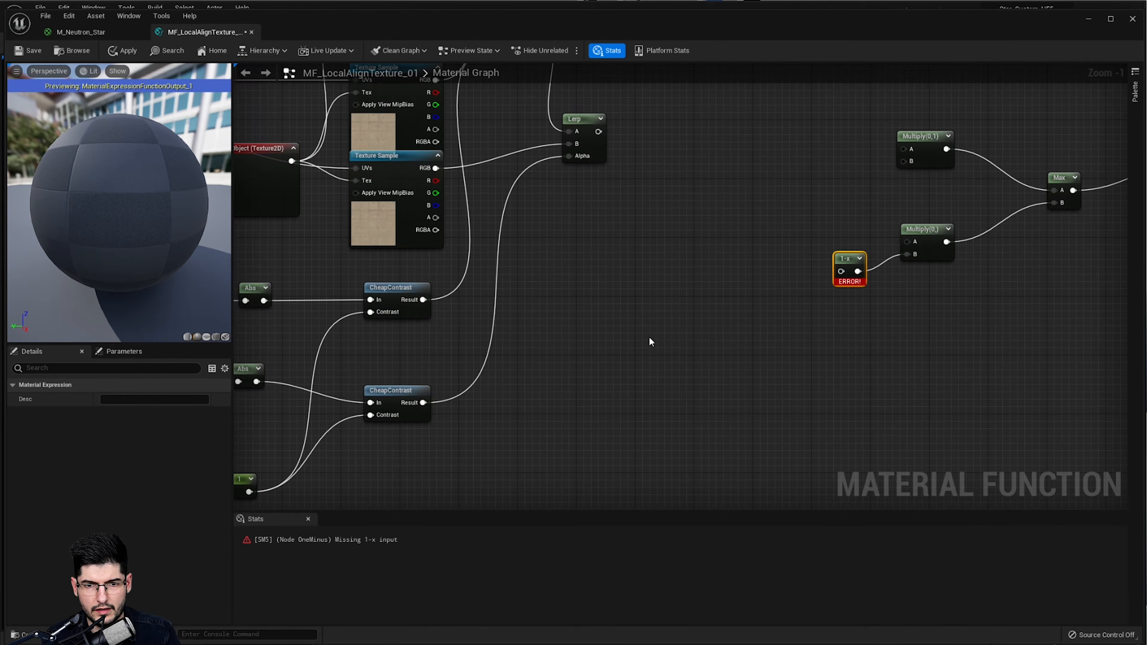
drag(540, 297, 400, 285)
scroll(552, 342, up, 4)
right_drag(458, 358, 601, 342)
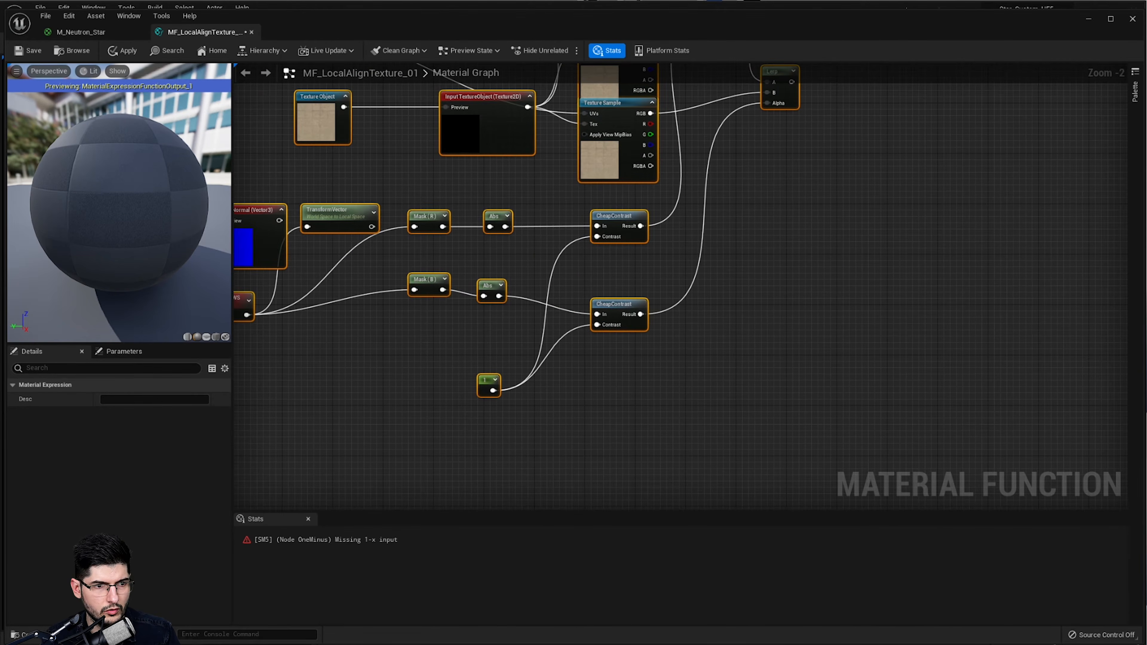
scroll(686, 266, up, 1)
click(645, 228)
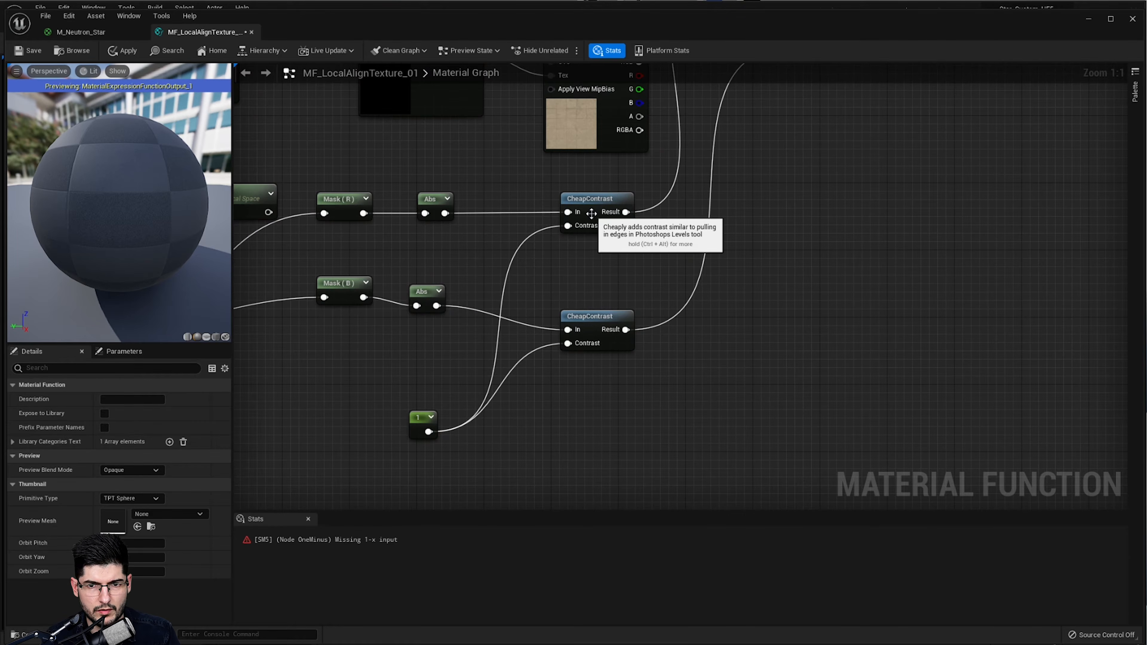
scroll(603, 239, up, 1)
right_drag(602, 240, 770, 265)
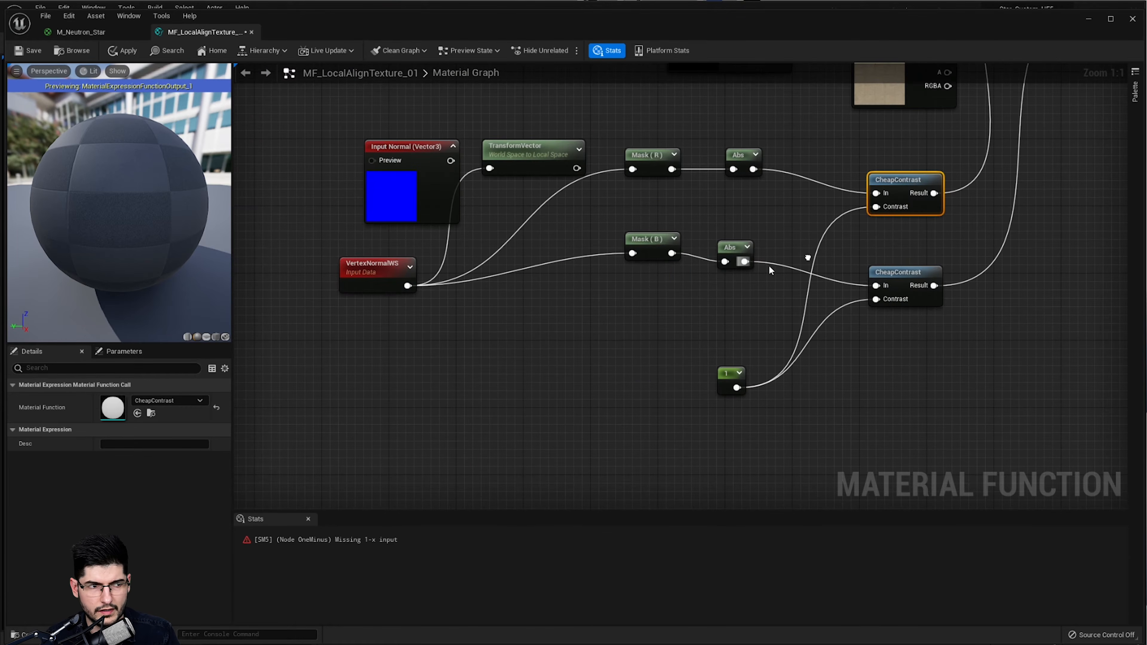
- Move the Mask (B) node close to its Abs node
drag(815, 133, 350, 457)
right_click(519, 438)
click(668, 259)
drag(662, 242, 694, 248)
- Delete the Input Normal, TransformVector and VertexNormalWS nodes, accepting the removal of the Normal function input
right_drag(577, 241, 679, 307)
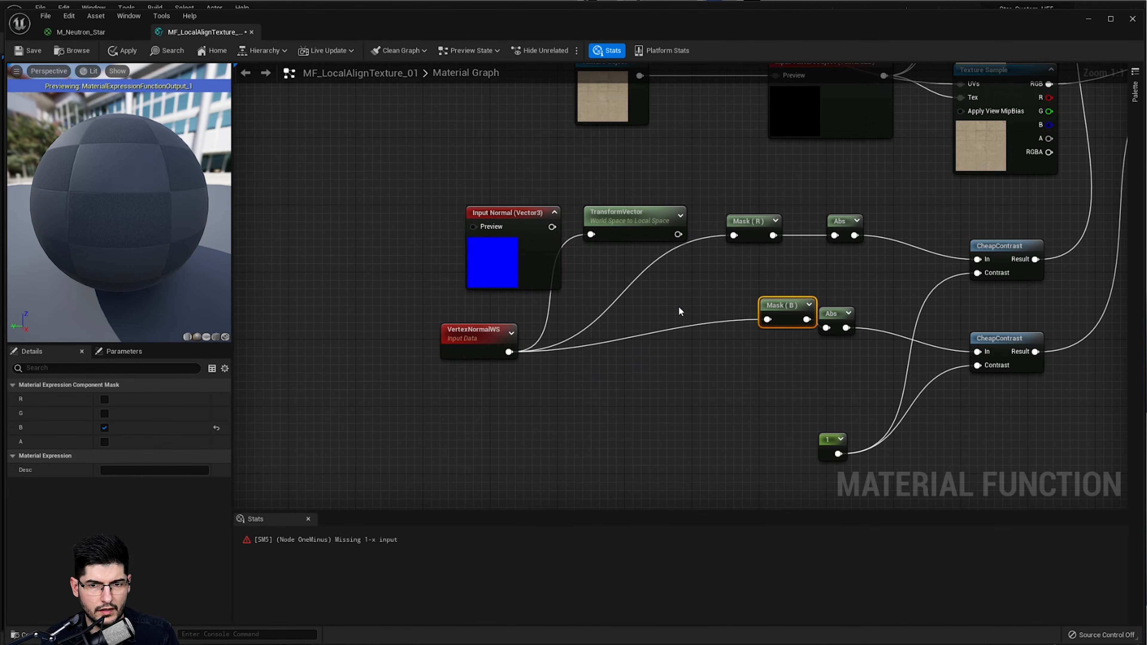
drag(661, 172, 464, 352)
key(Delete)
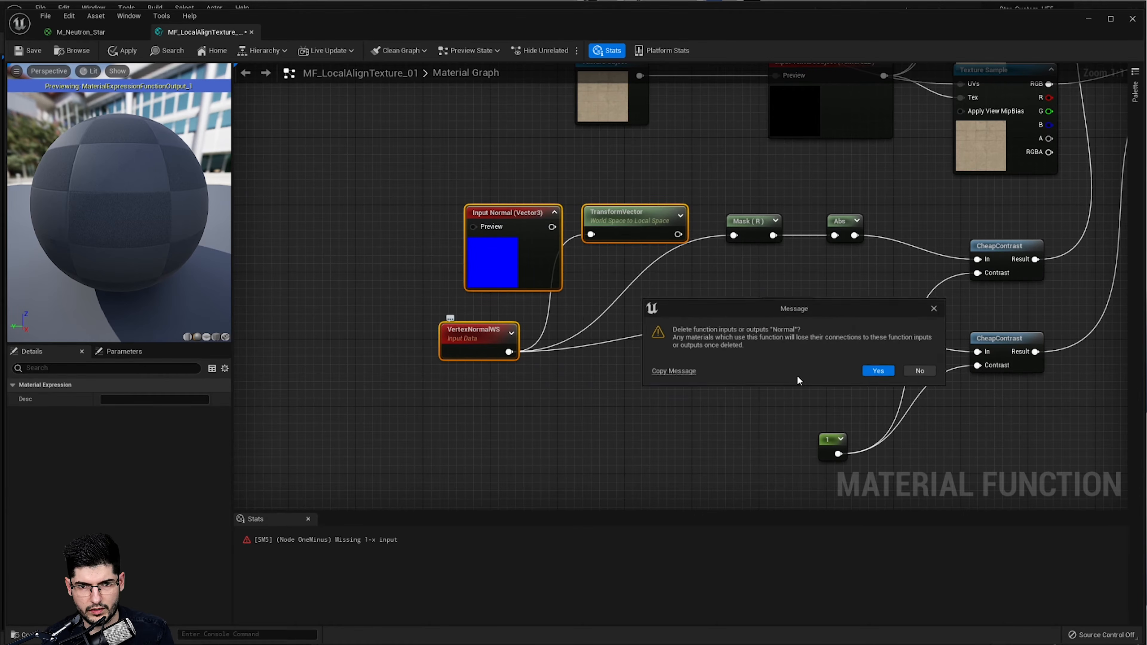
click(878, 373)
- Space Mask (R) and Mask (B) farther from their Abs nodes, and move the constant 1 away from the CheapContrast nodes
right_drag(702, 284, 522, 230)
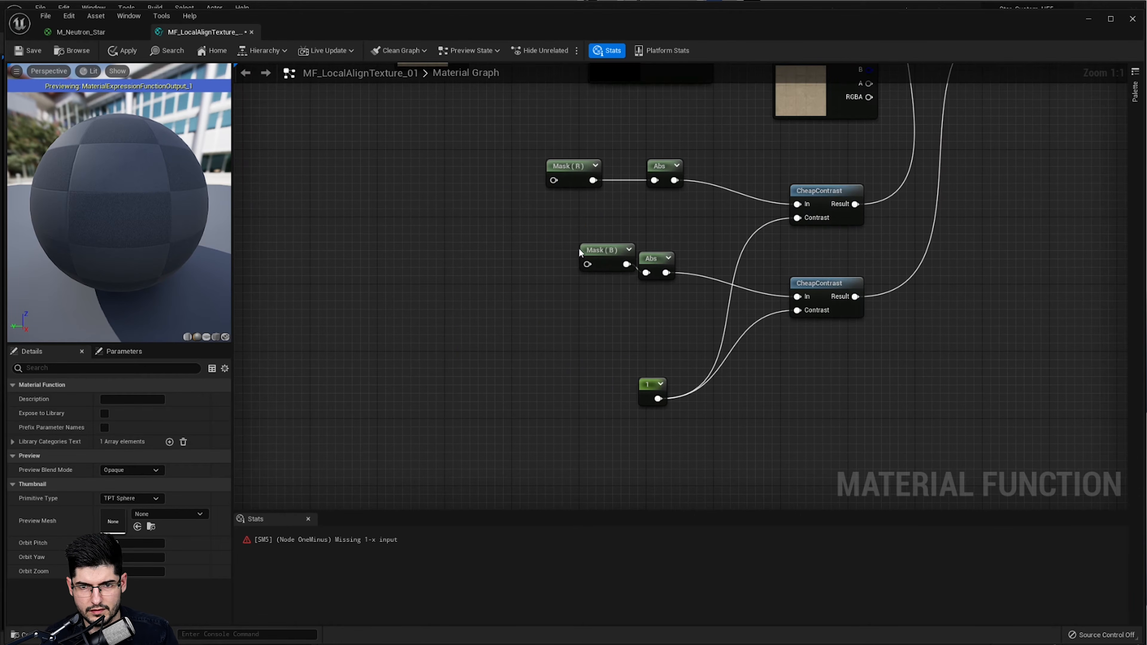
drag(579, 249, 520, 256)
drag(574, 169, 559, 170)
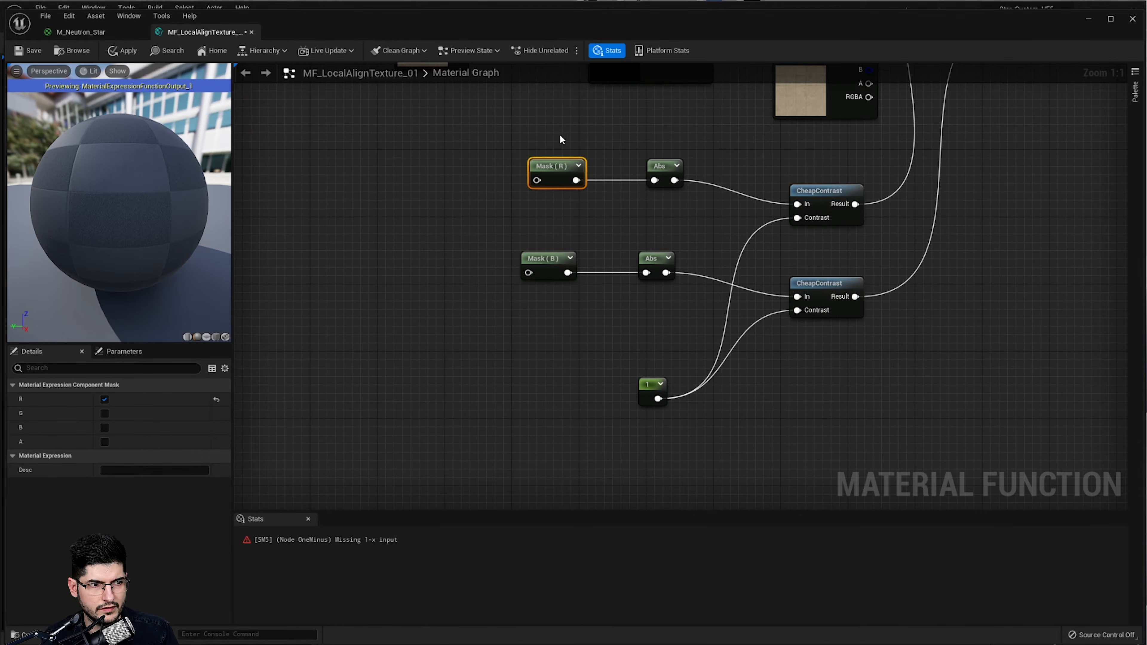
right_drag(699, 282, 621, 246)
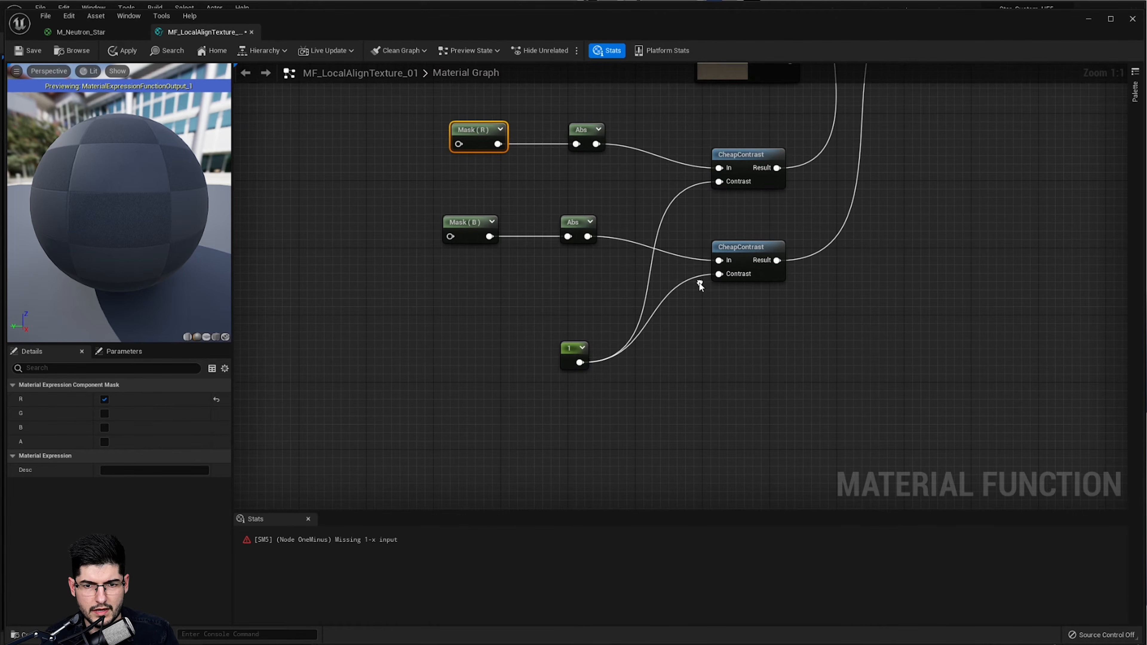
drag(562, 354, 518, 346)
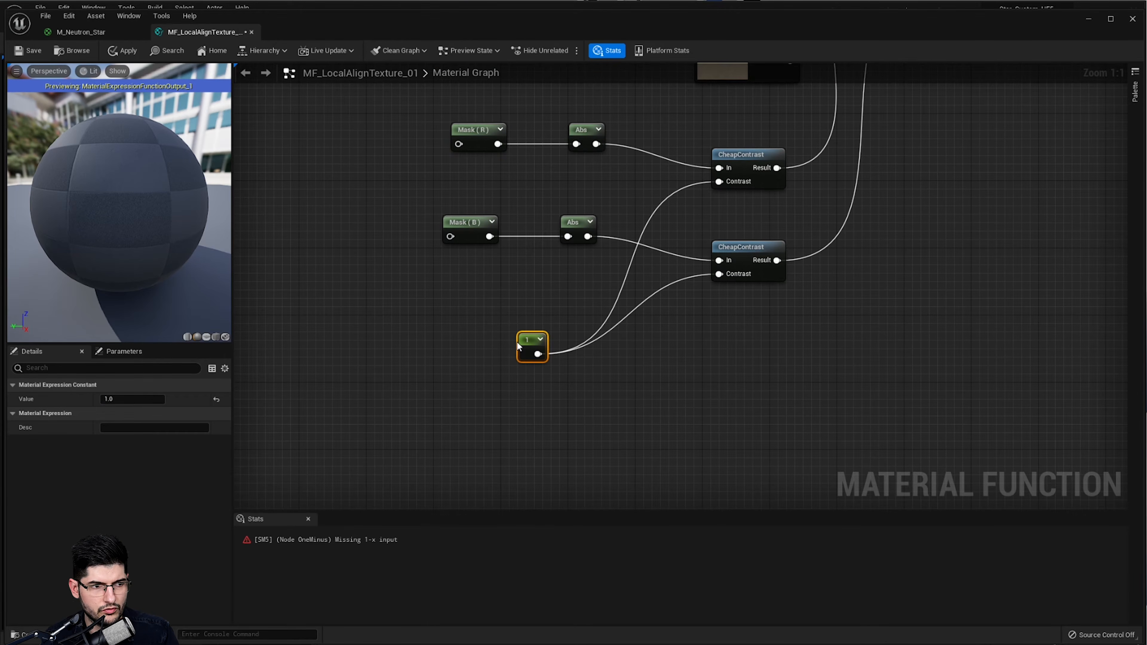
- Add a FunctionInput node beside the constant 1 and set its input type to Function Input Scalar
right_click(404, 299)
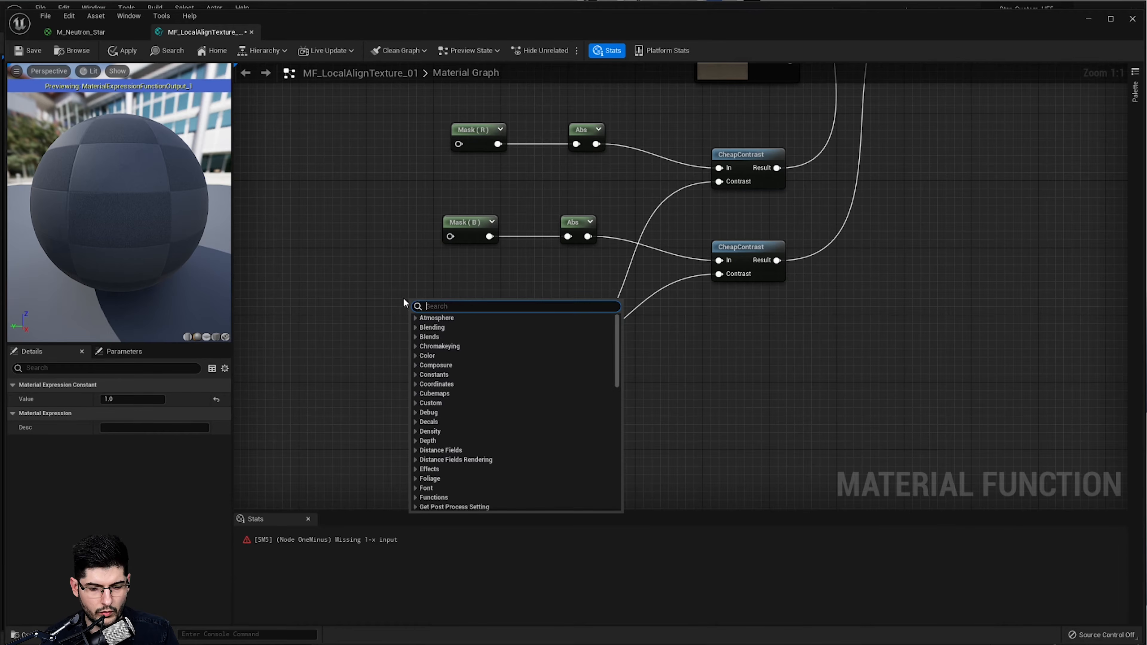
text(inpu)
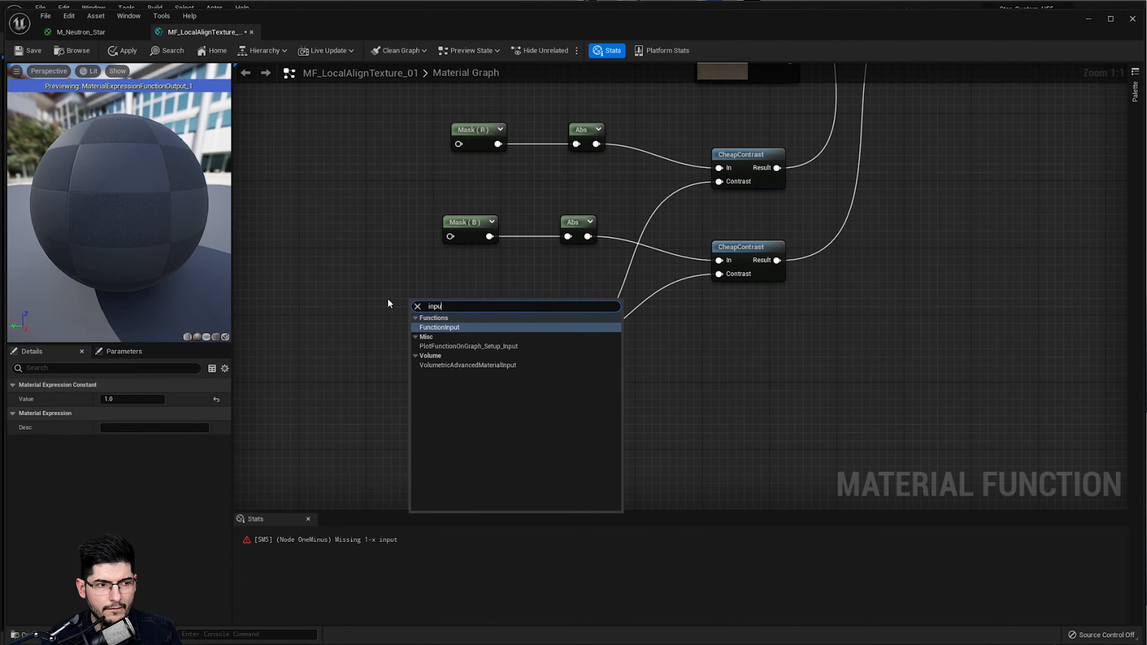
key(Return)
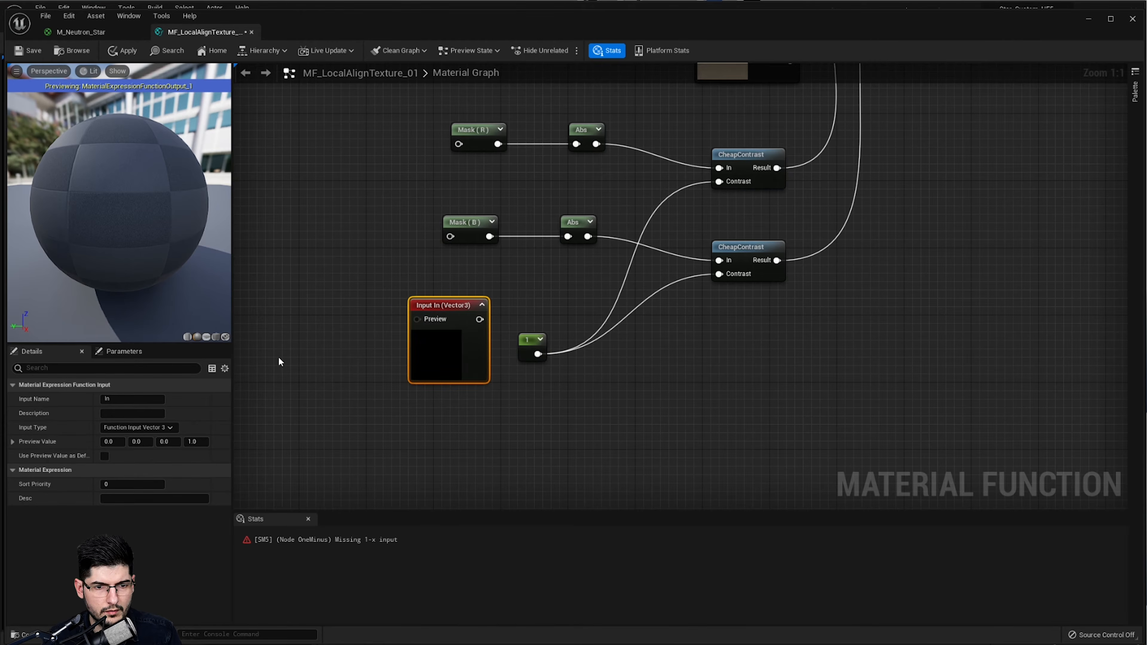
right_drag(333, 317, 357, 236)
click(145, 429)
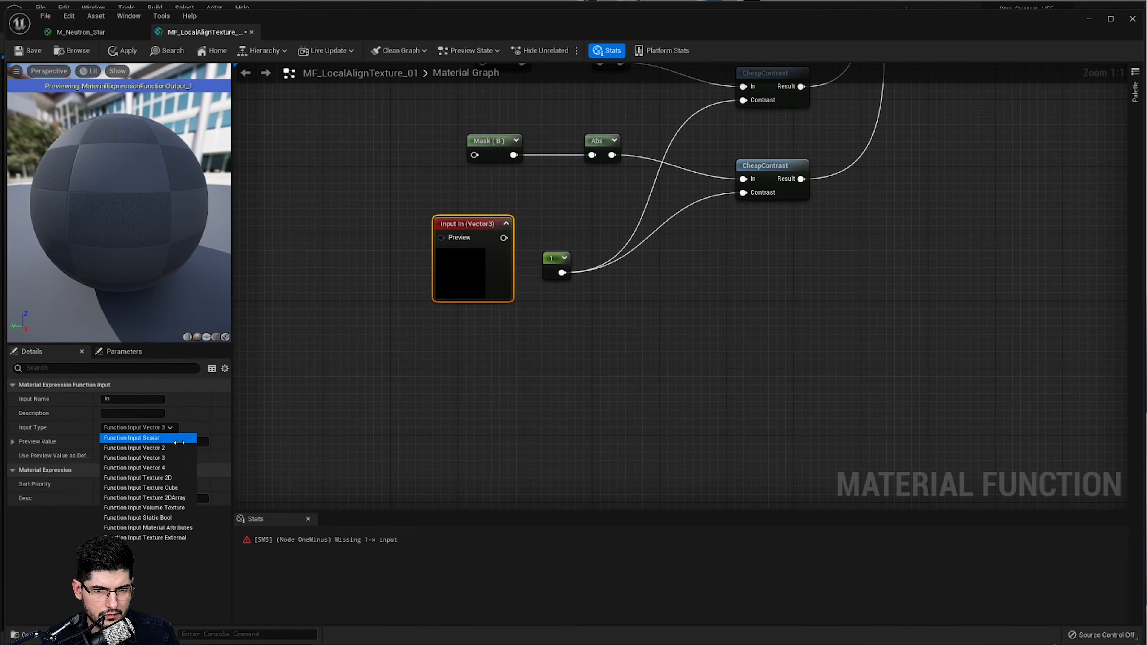
click(176, 438)
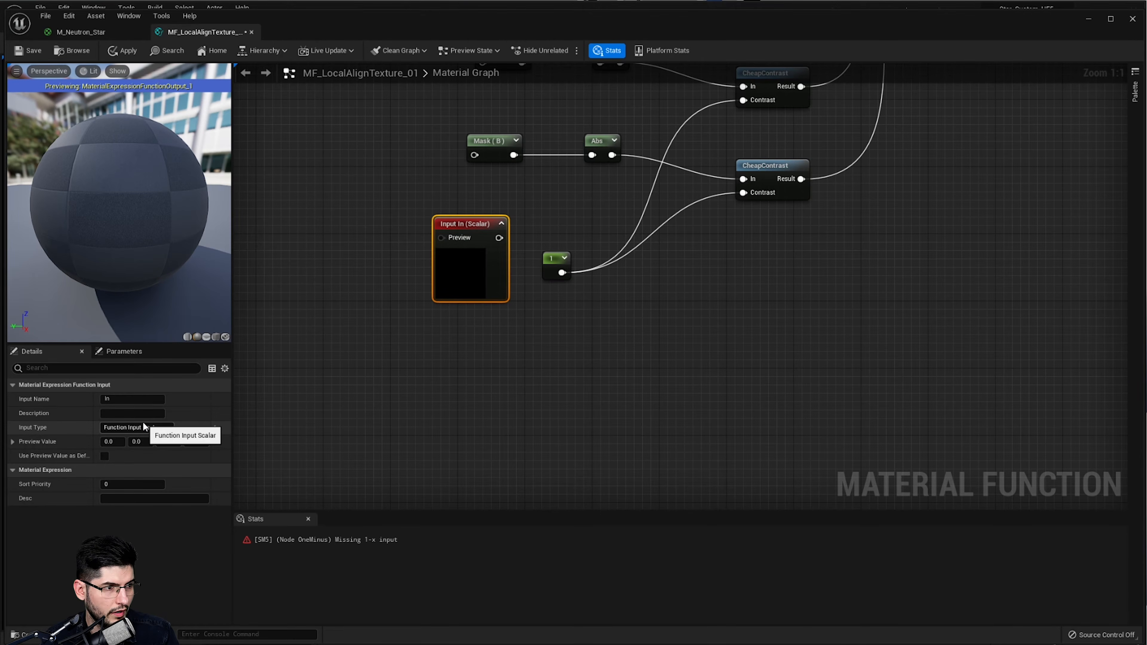
- Name the new scalar function input "Inpt Projection"
click(146, 400)
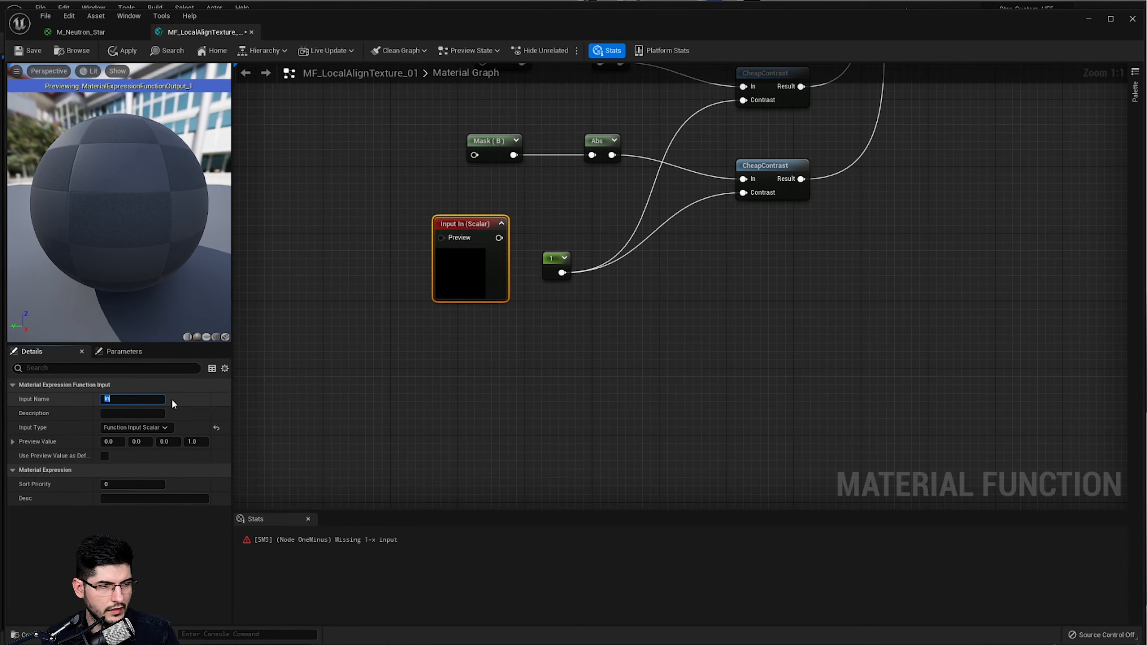
text(Inp)
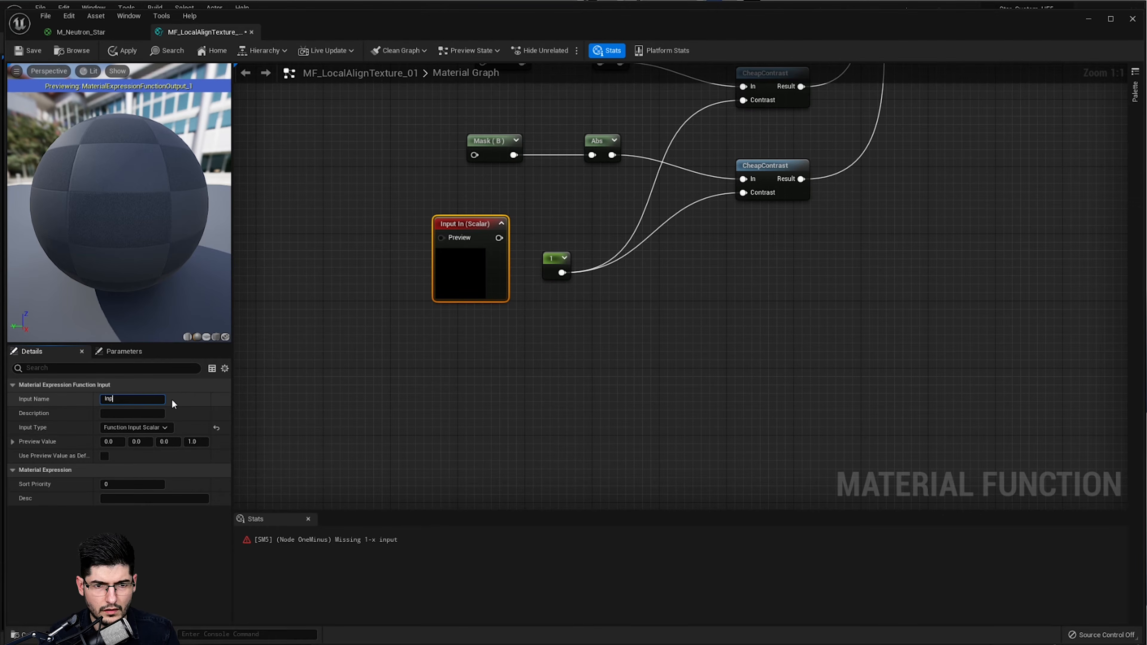
text(t Projectioin)
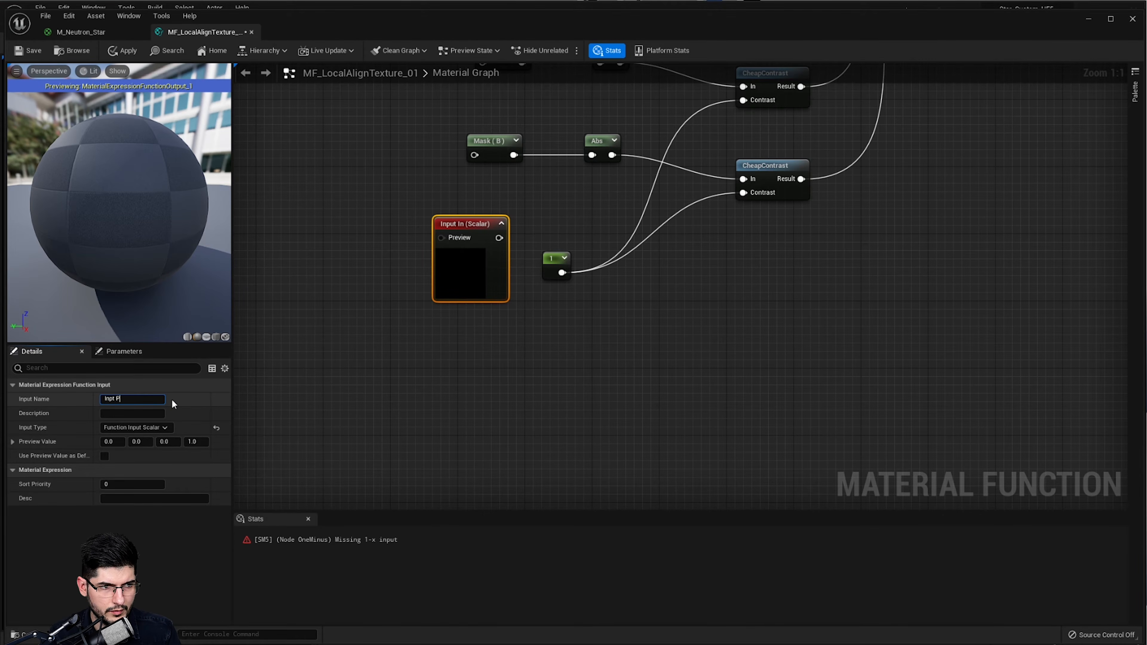
key(BackSpace)
key(BackSpace)
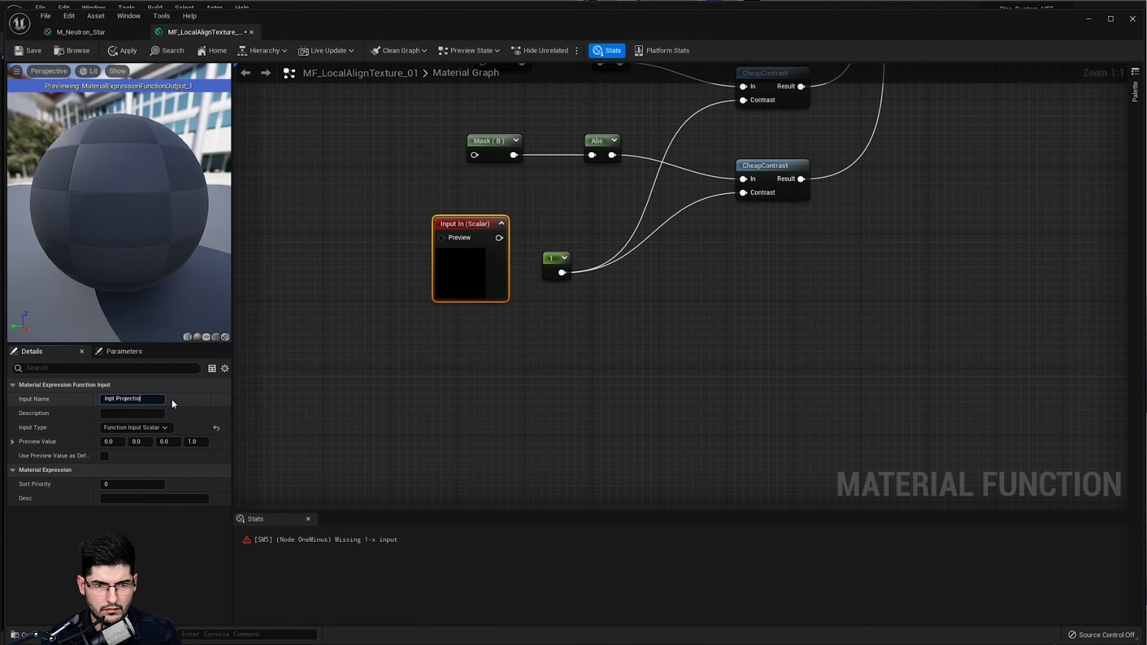
text(n)
key(Return)
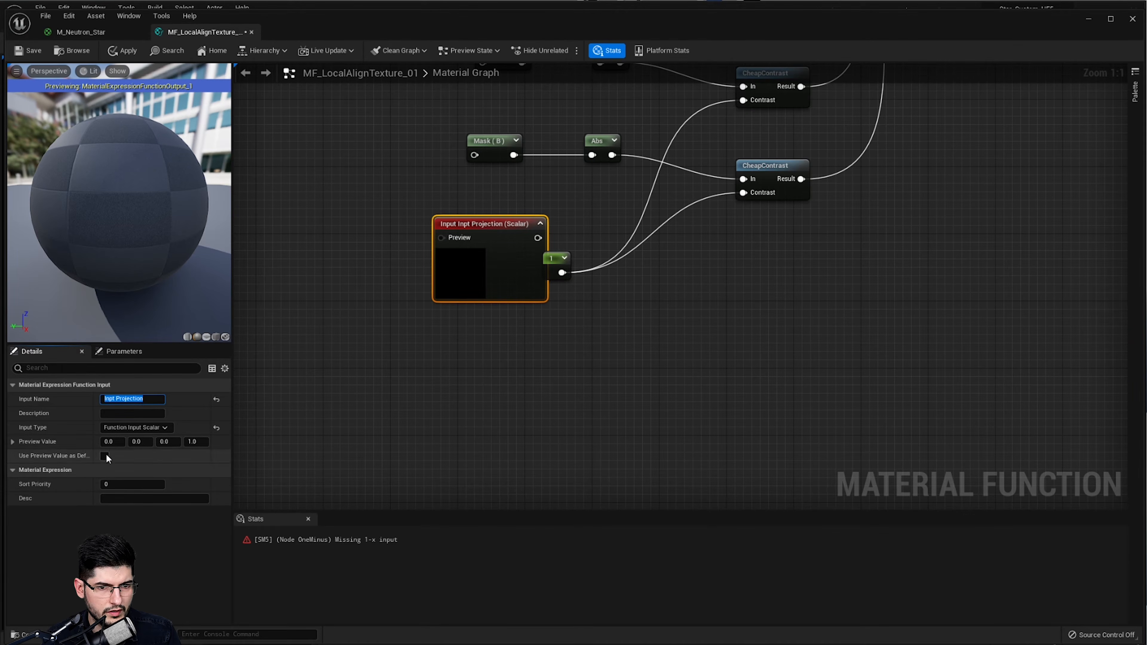
- Set the projection input's first preview value to 1 and use the preview value as default
click(110, 442)
text(1)
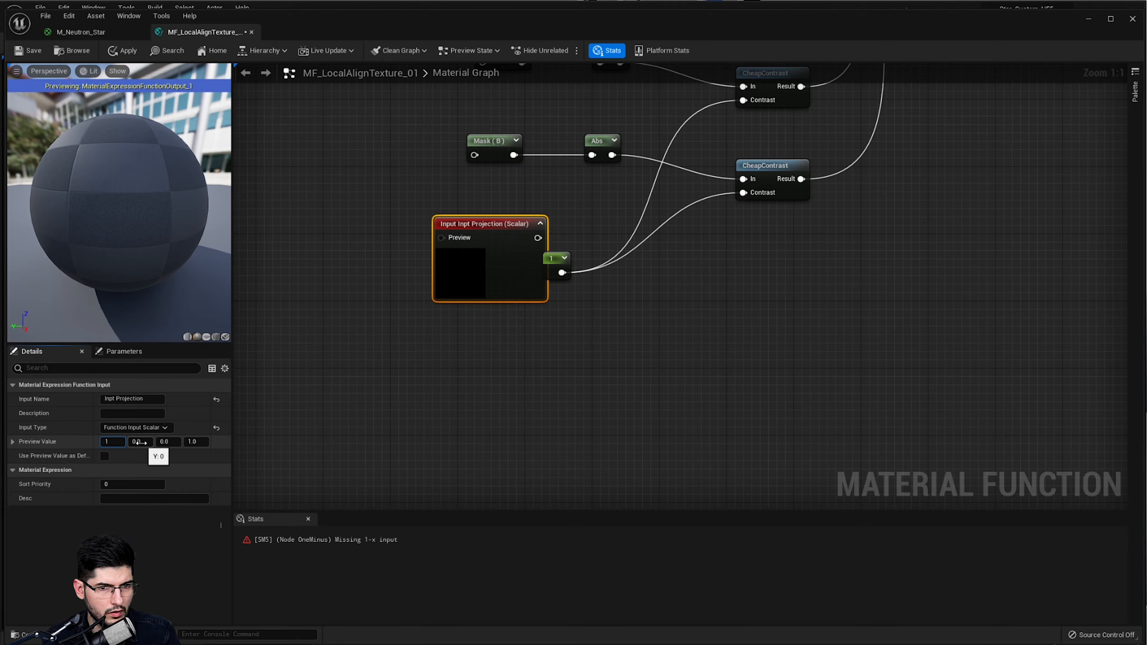
key(Return)
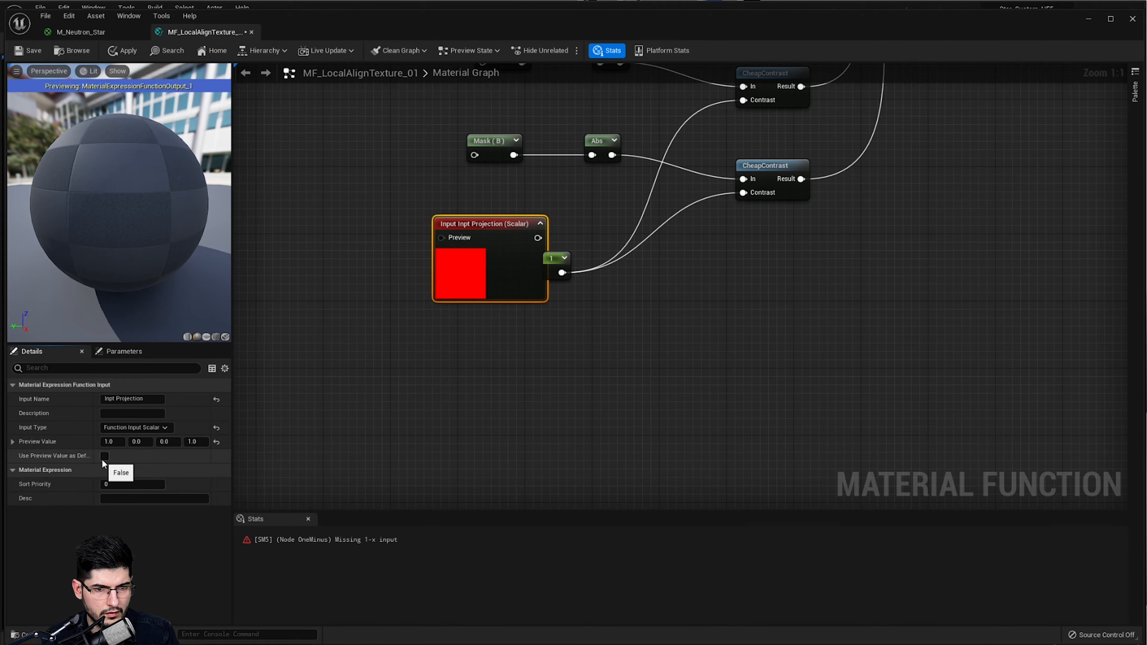
click(102, 460)
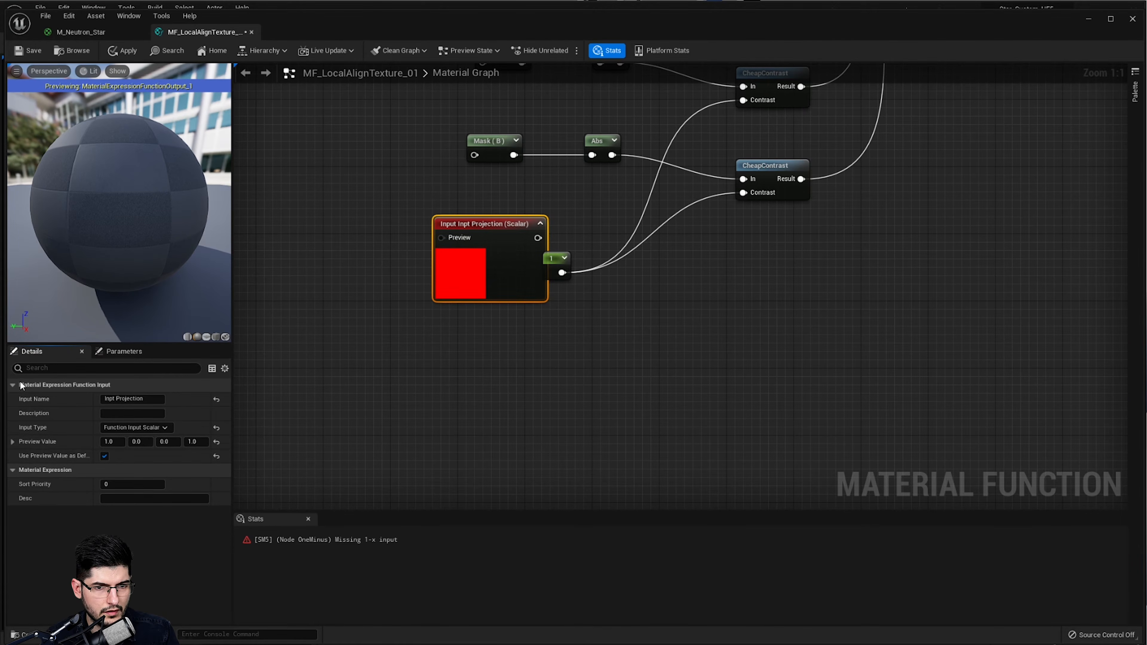
- Connect the projection input to the Contrast pins of both CheapContrast nodes in place of the constant 1, and delete that constant
right_drag(501, 293, 436, 302)
drag(437, 305, 387, 326)
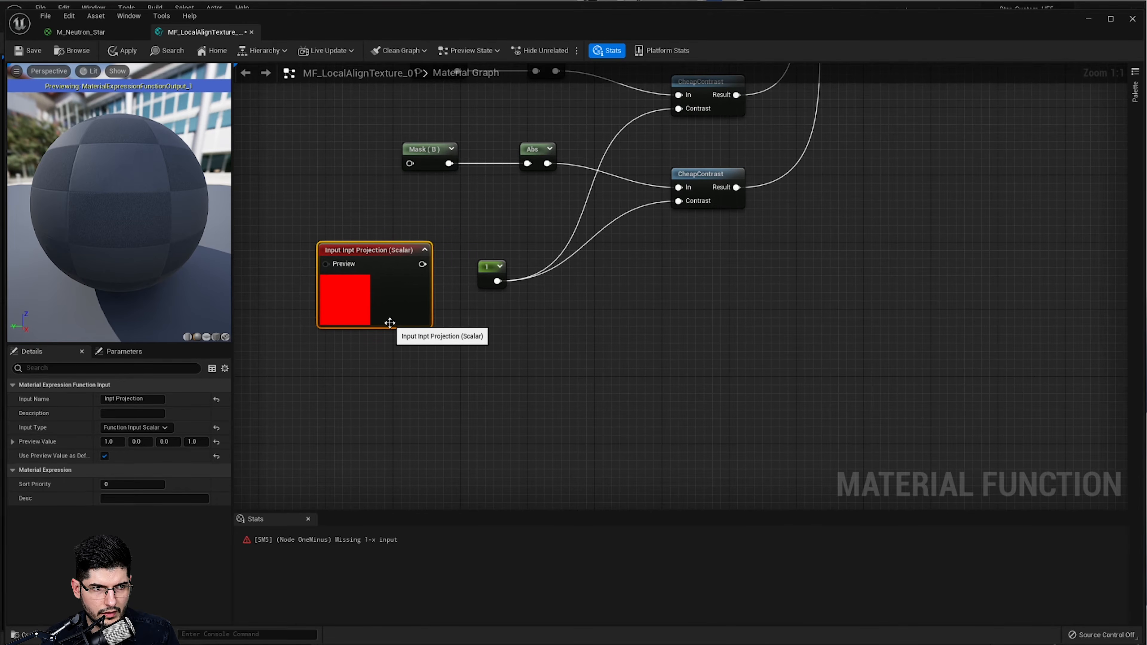
right_drag(477, 340, 494, 377)
drag(456, 302, 696, 238)
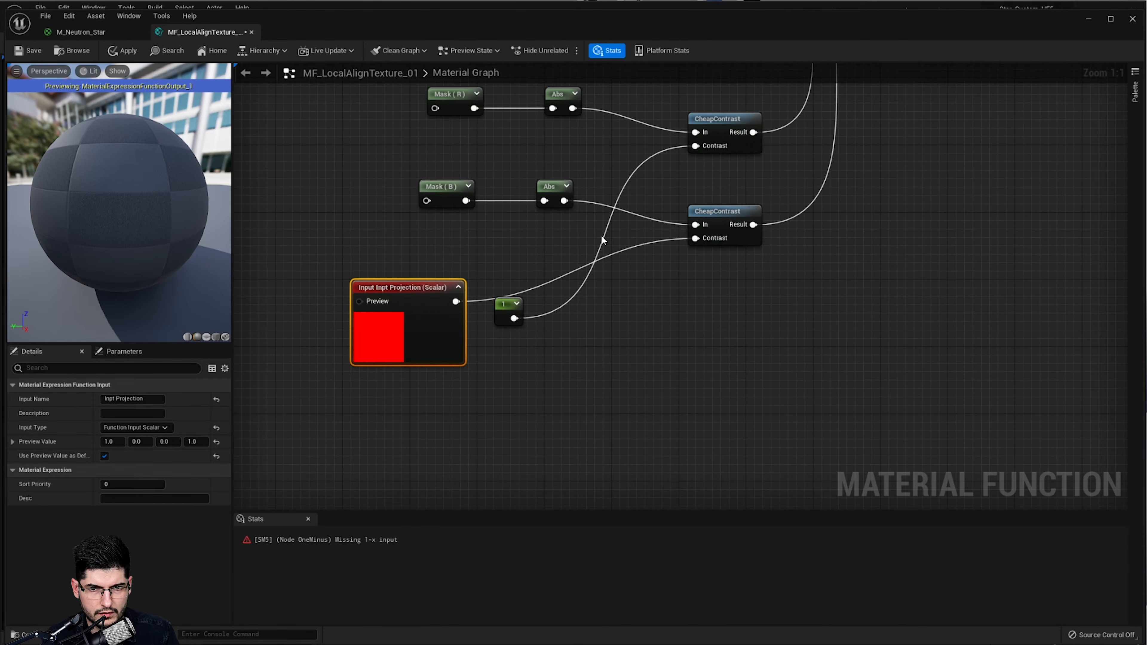
drag(456, 302, 694, 146)
click(509, 310)
key(Delete)
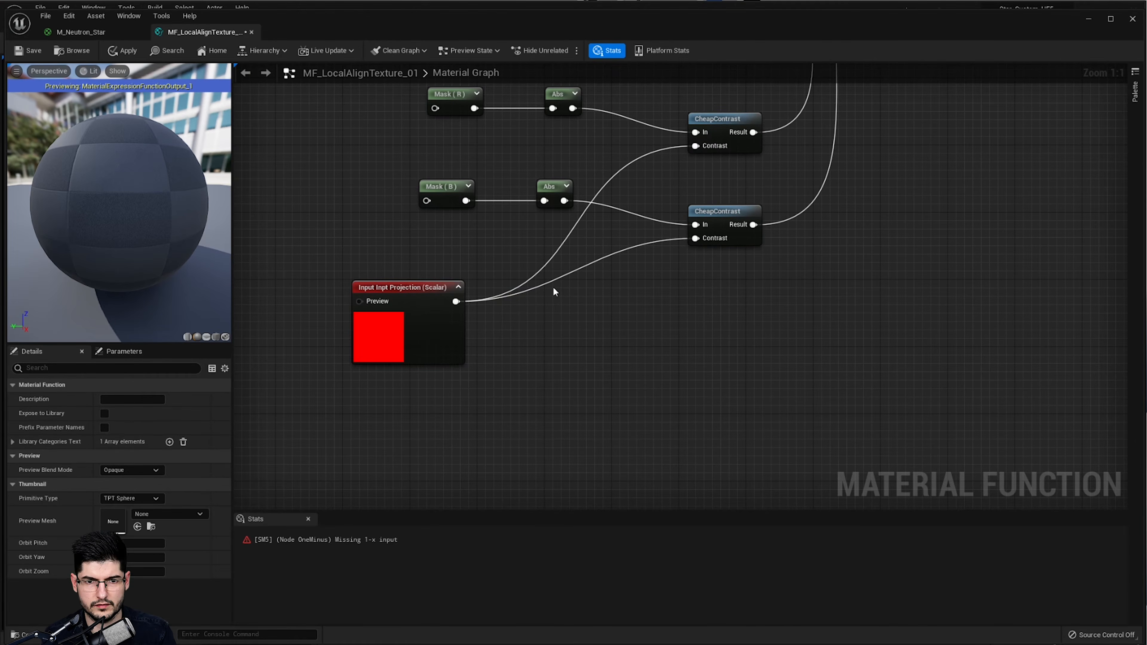
- Reposition the projection input node, then add a Multiply node and connect its output to the Mask (R) and Mask (B) nodes
right_drag(553, 289, 627, 296)
drag(516, 343, 609, 352)
right_drag(491, 213, 684, 313)
right_click(601, 256)
text(multiply)
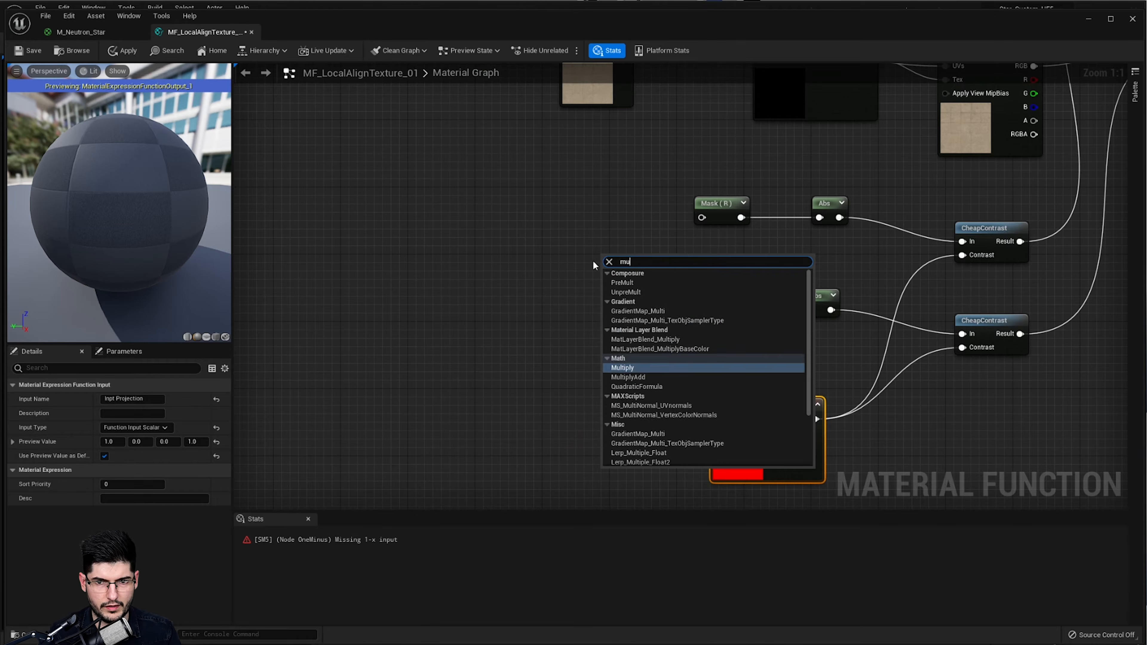
key(Return)
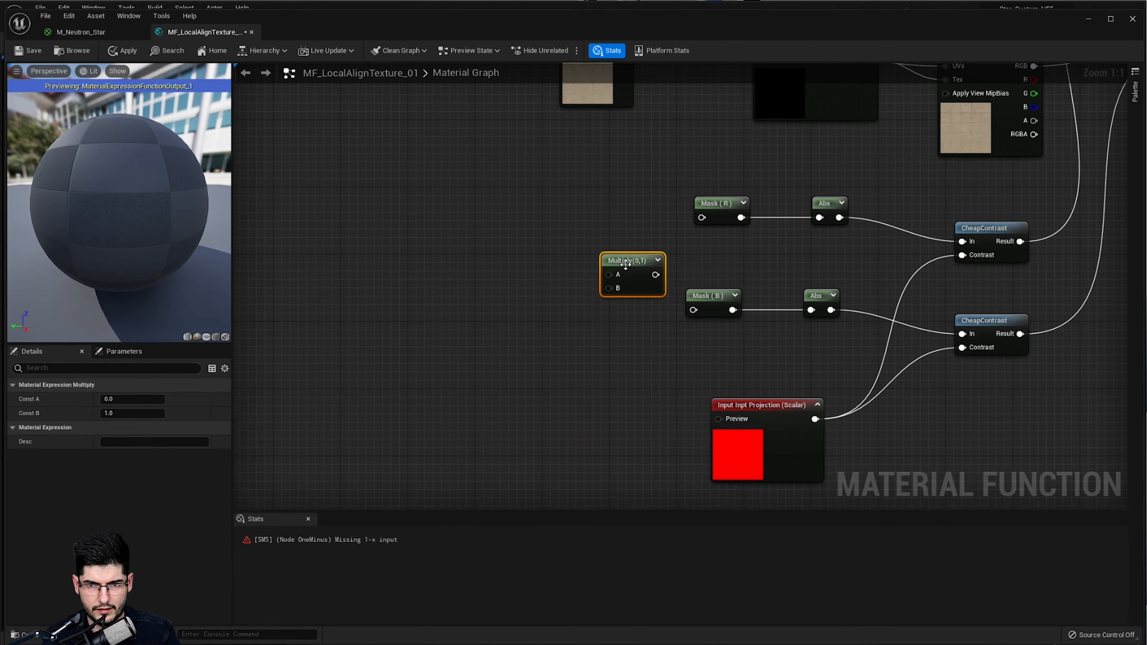
drag(626, 264, 694, 310)
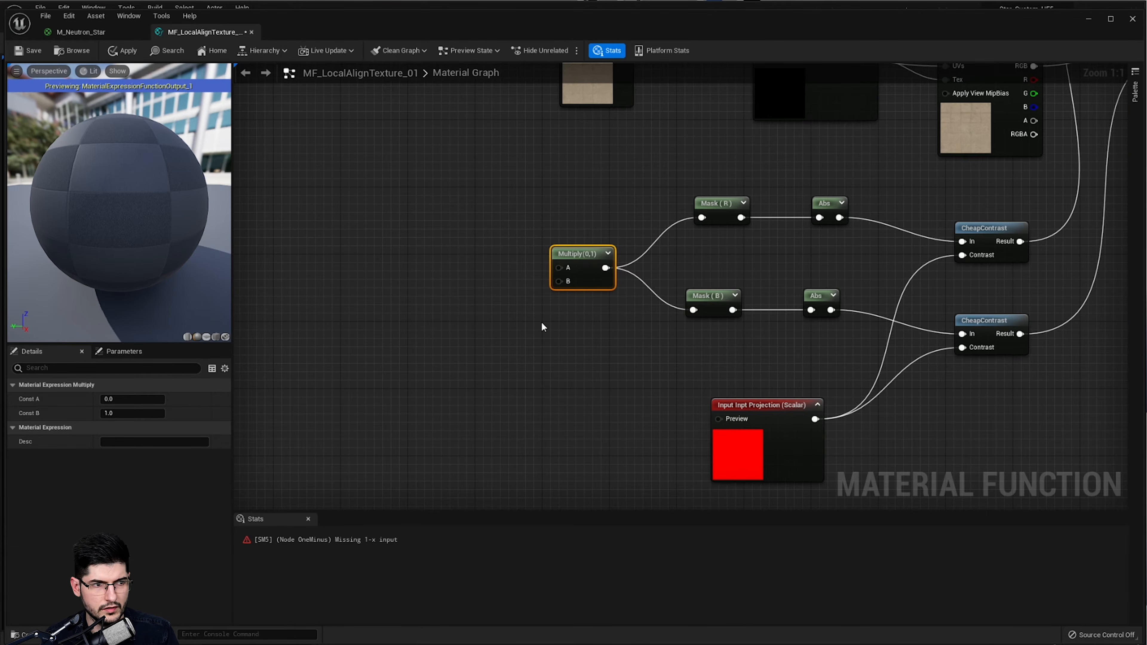
- Add an ObjectScale node and connect its Scale XYZ output to input B of the Multiply node feeding the masks
right_drag(544, 327, 671, 314)
right_click(553, 289)
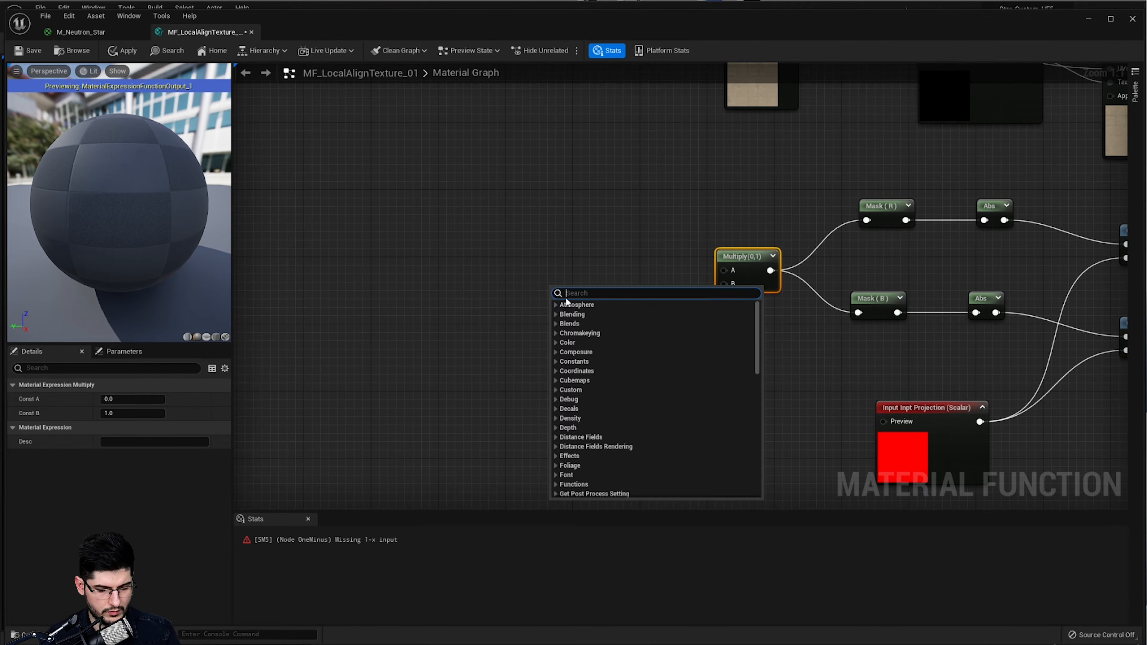
text(object)
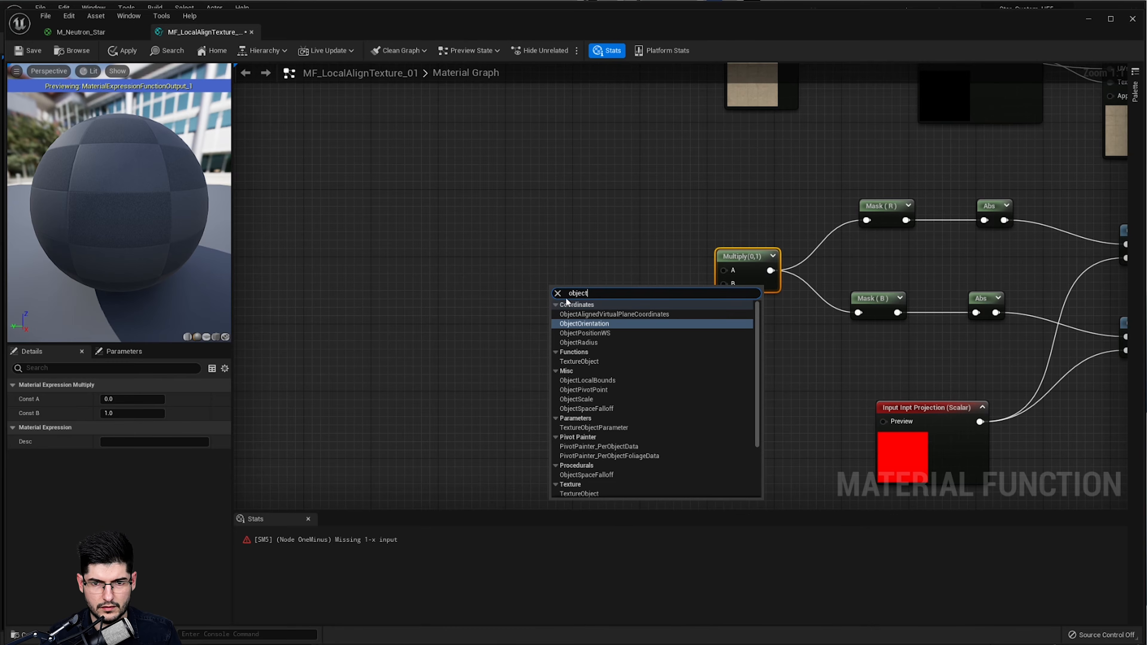
text(sca)
key(Return)
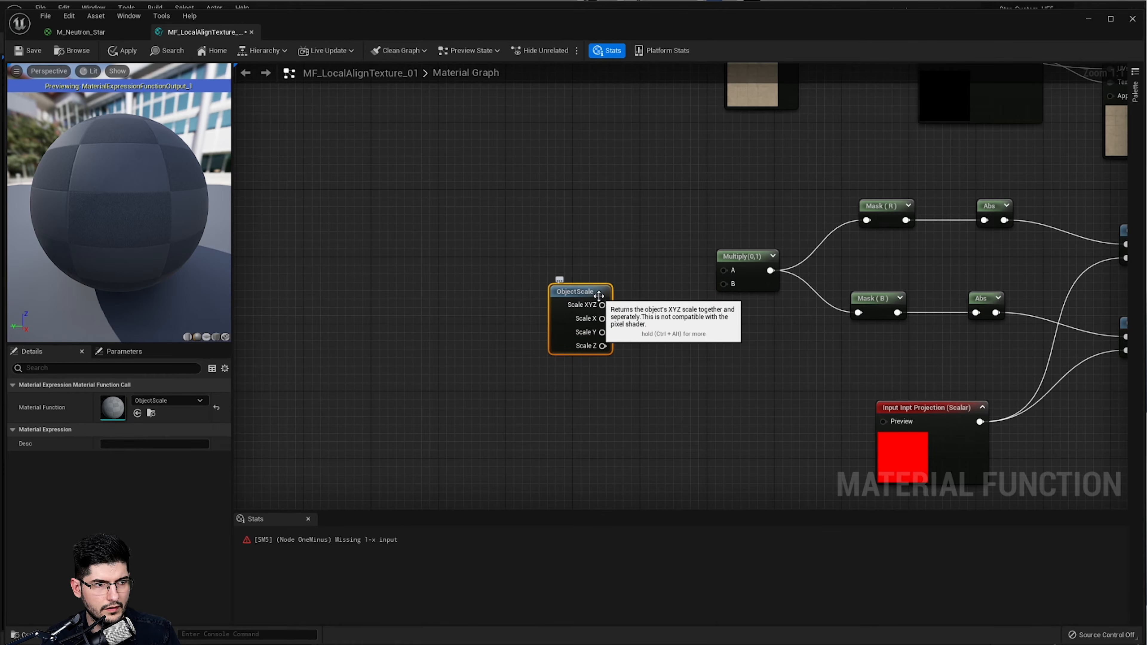
drag(603, 305, 725, 284)
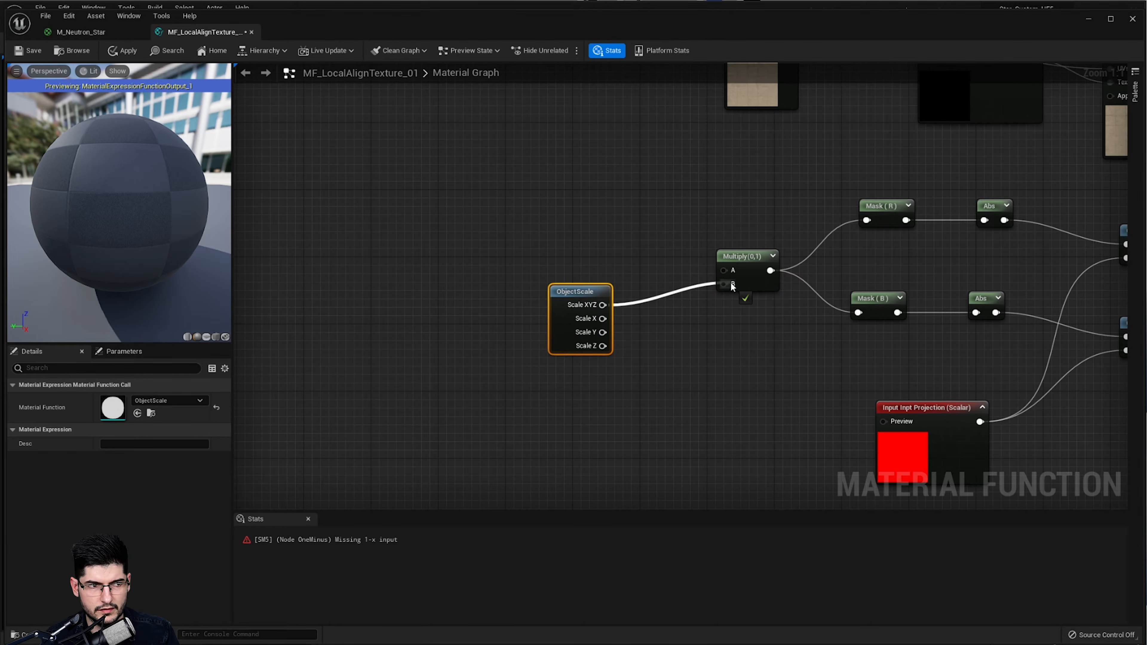
- Add a TransformPosition node and place it just above the ObjectScale node
right_click(610, 238)
text(tra)
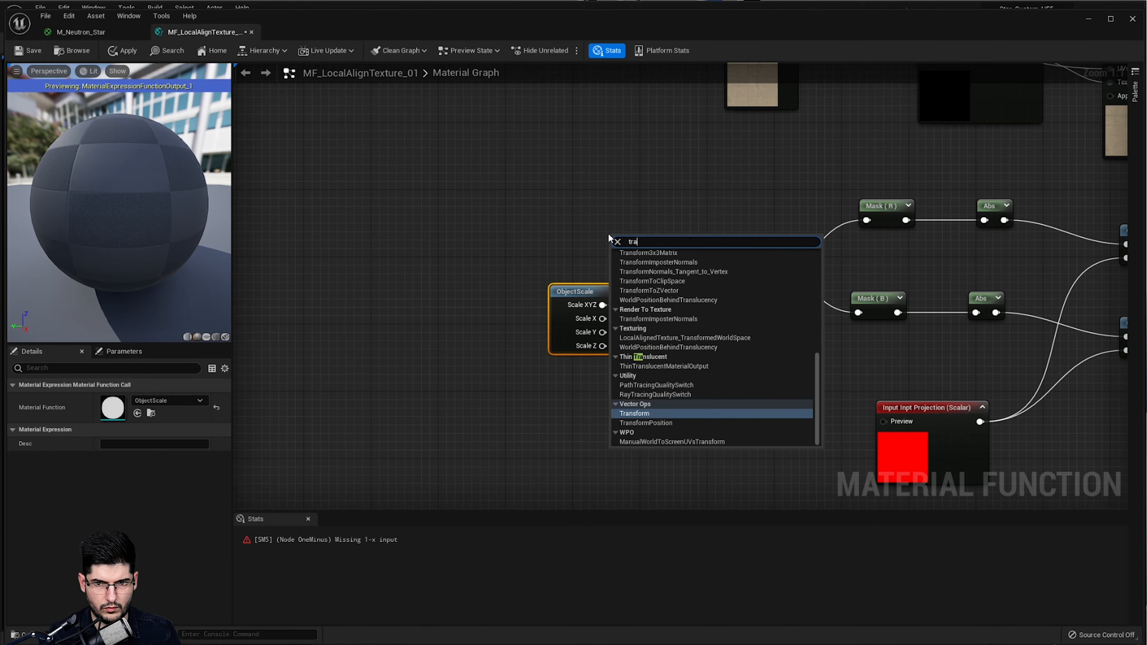
text(nsform)
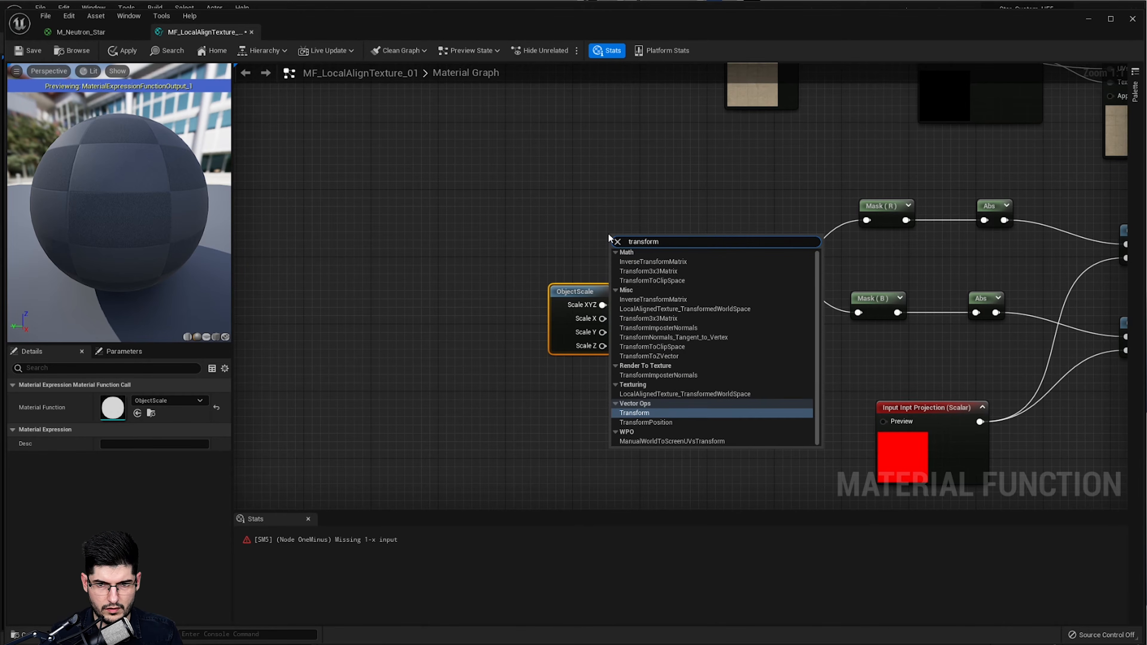
key(Down)
key(Return)
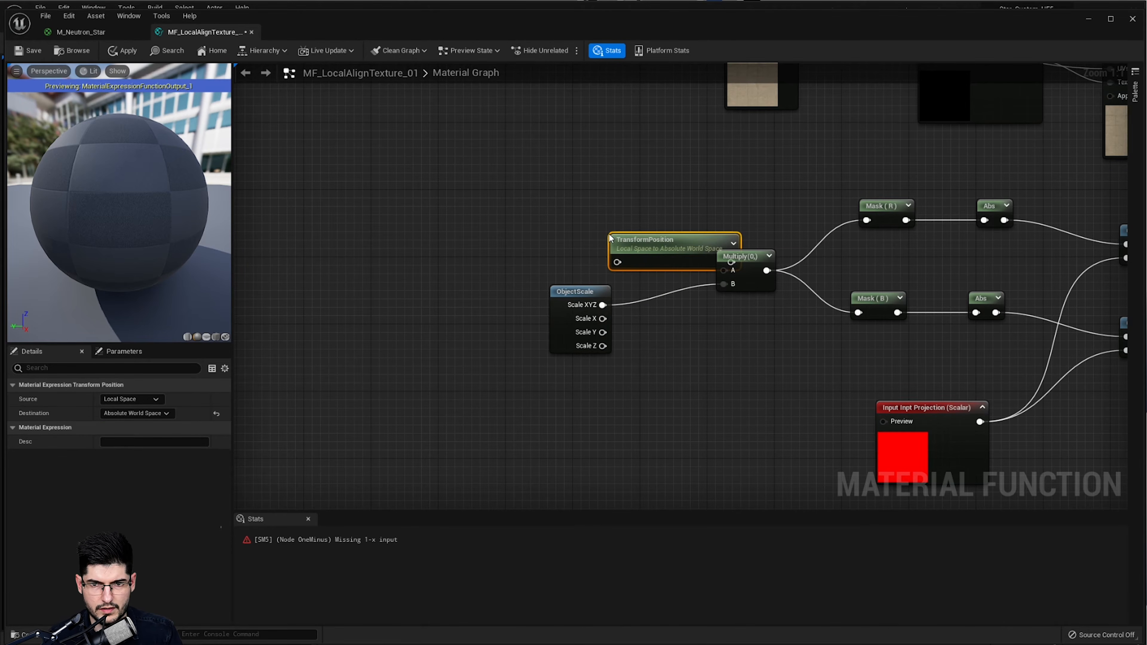
drag(613, 244, 525, 245)
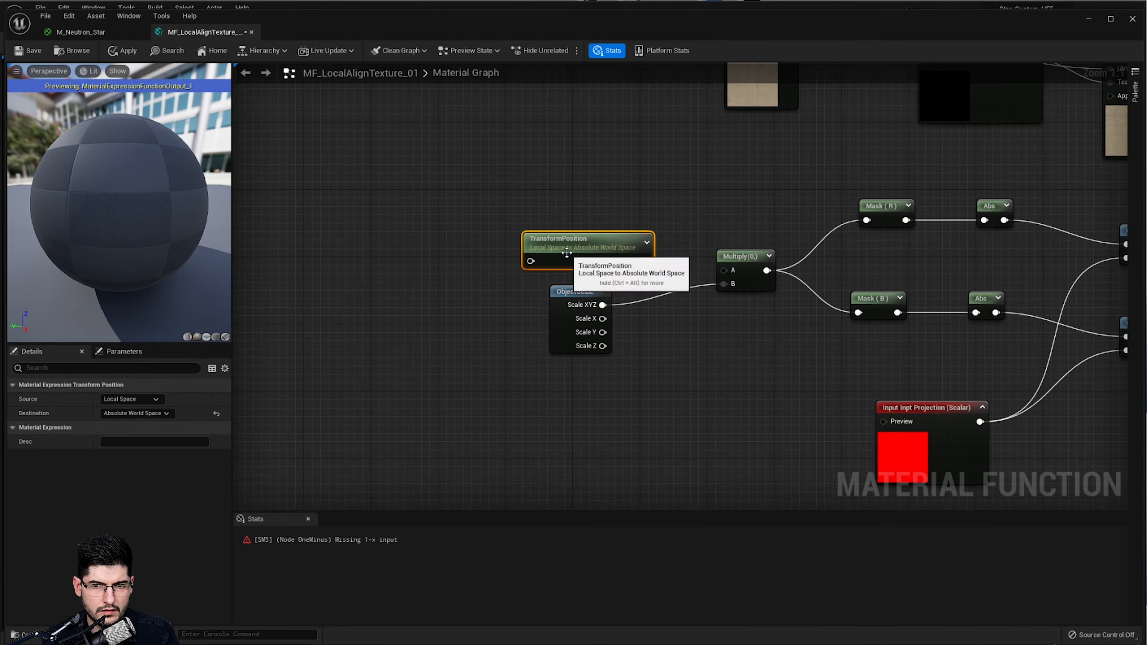
- Set TransformPosition to convert from Absolute World Space to Local Space and connect its output to Multiply input A
click(131, 399)
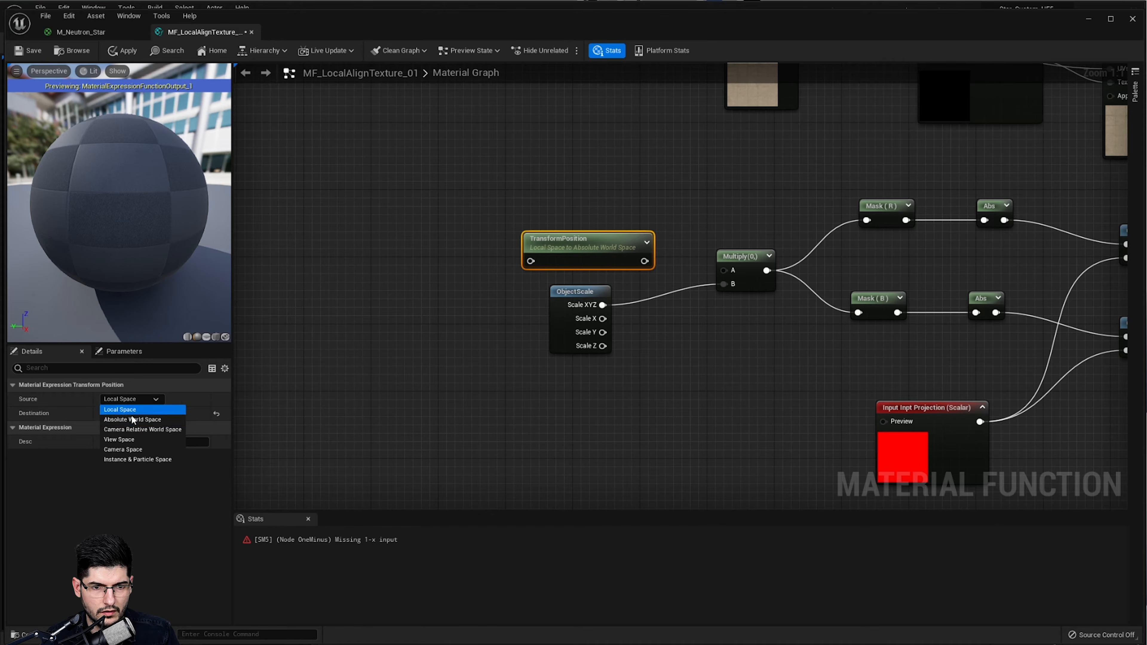
click(135, 419)
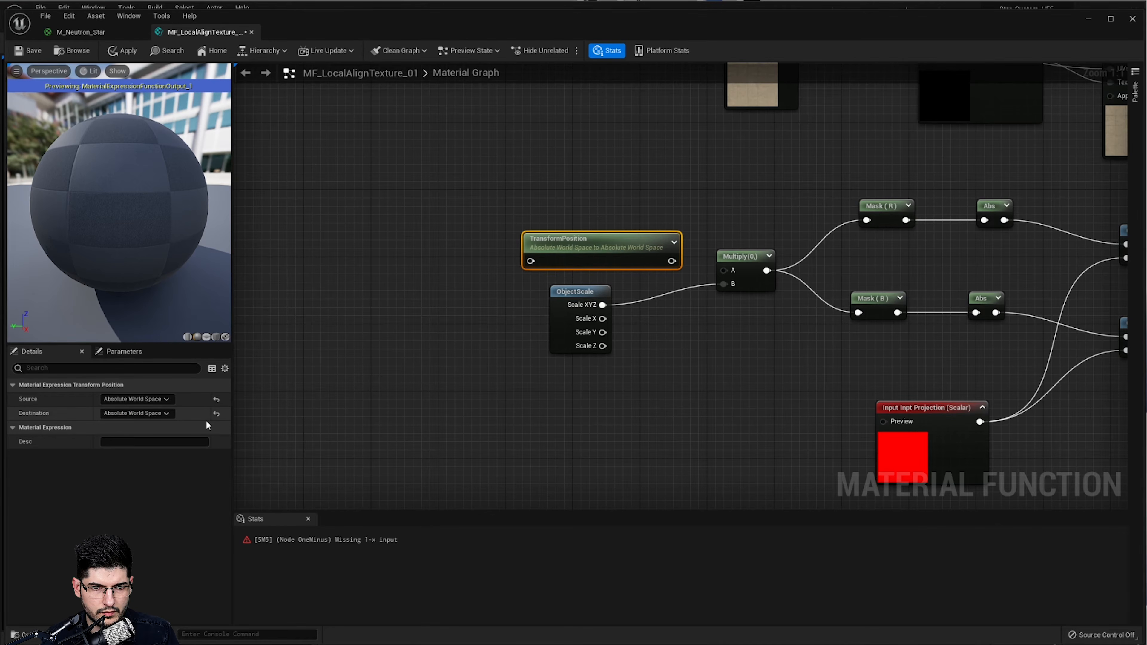
click(136, 414)
click(118, 424)
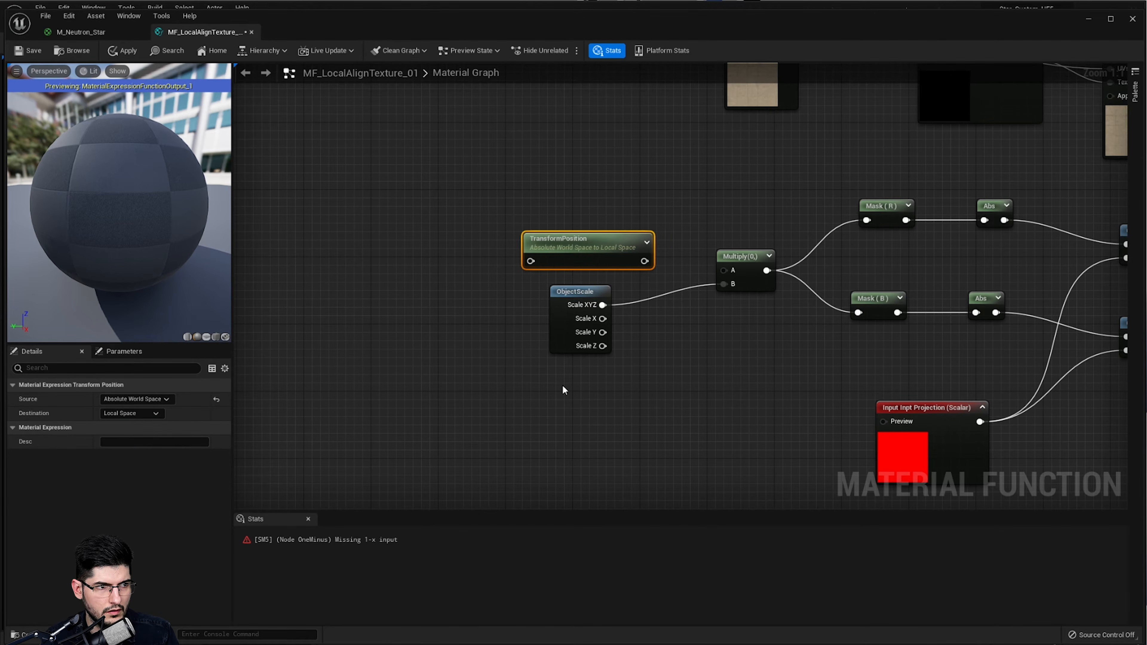
drag(584, 265, 663, 275)
- Add a PixelNormalWS node and connect its output to the TransformPosition input
right_drag(450, 295, 562, 305)
right_click(429, 244)
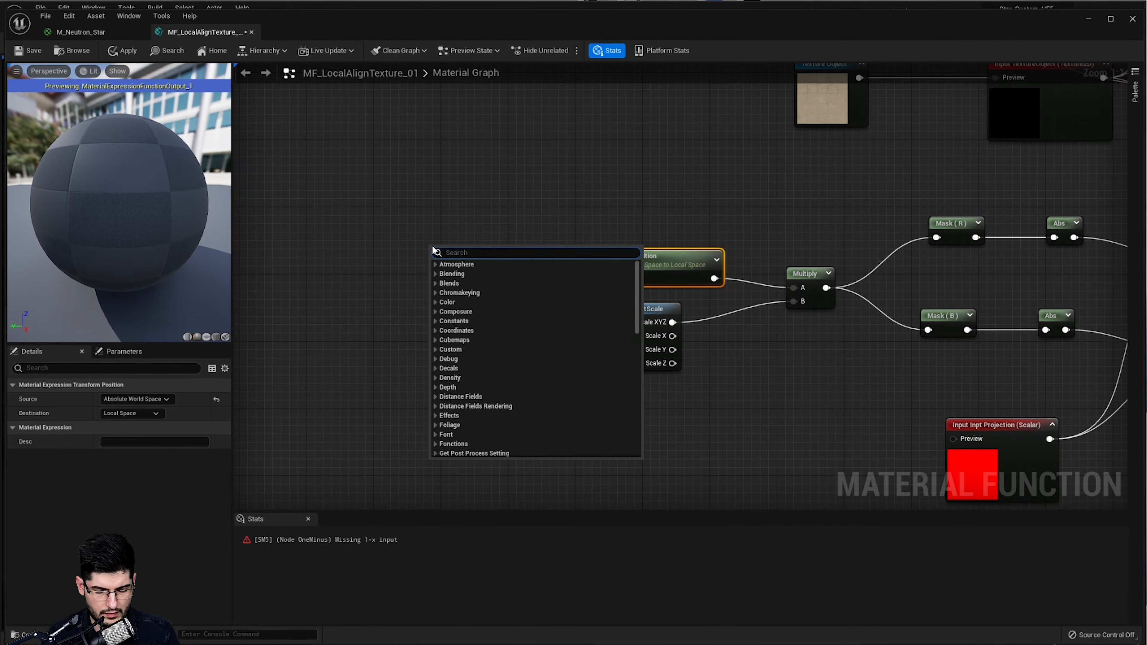
text(pixel)
key(Return)
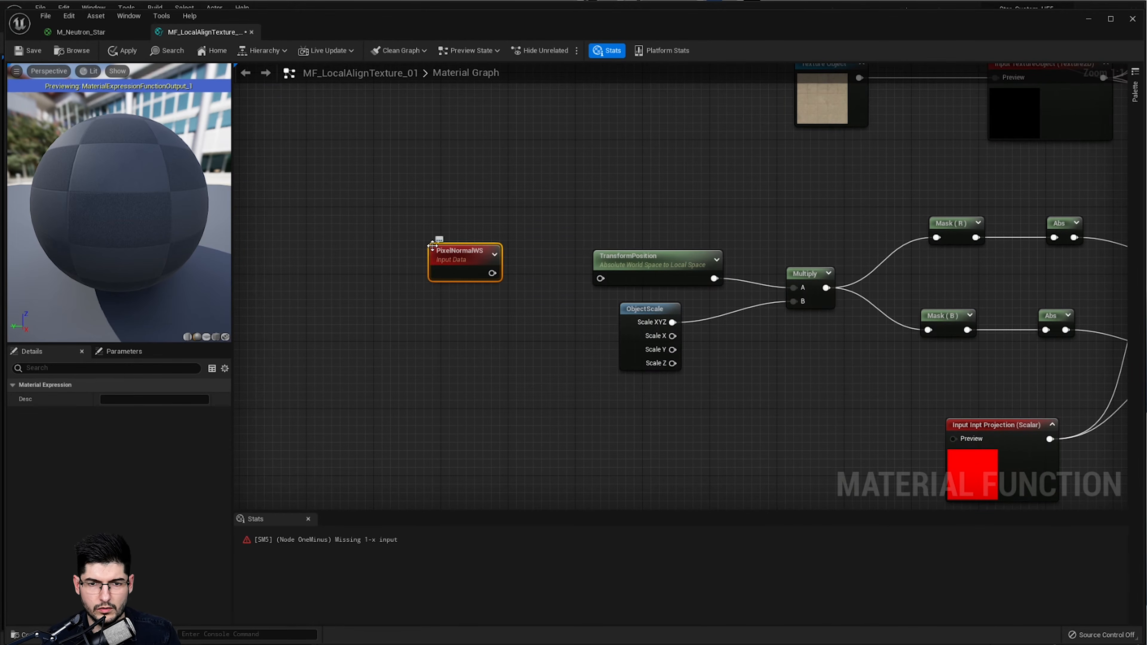
mouse_move(492, 273)
mouse_down()
mouse_move(601, 278)
mouse_move(512, 277)
mouse_up()
- Duplicate the Mask (R) node twice and connect each CheapContrast result to one of the copies
right_drag(954, 332, 650, 336)
scroll(650, 336, down, 2)
right_drag(1047, 249, 803, 323)
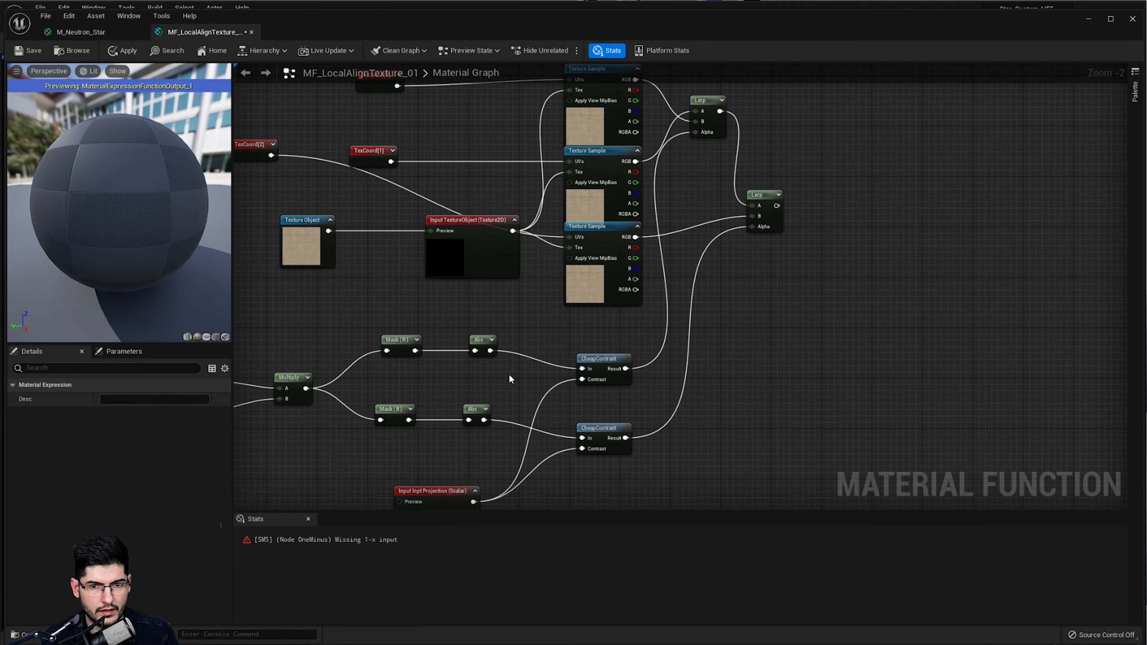
click(397, 344)
key(ctrl+d)
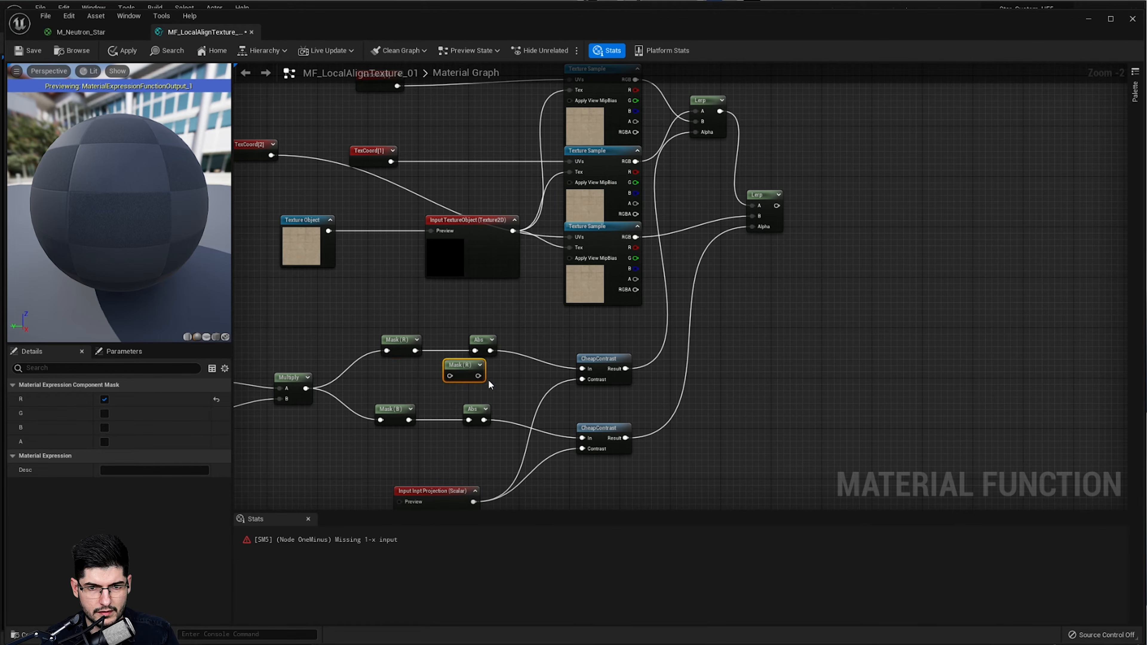
drag(458, 368, 661, 347)
key(ctrl+d)
drag(706, 379, 703, 409)
drag(626, 369, 652, 351)
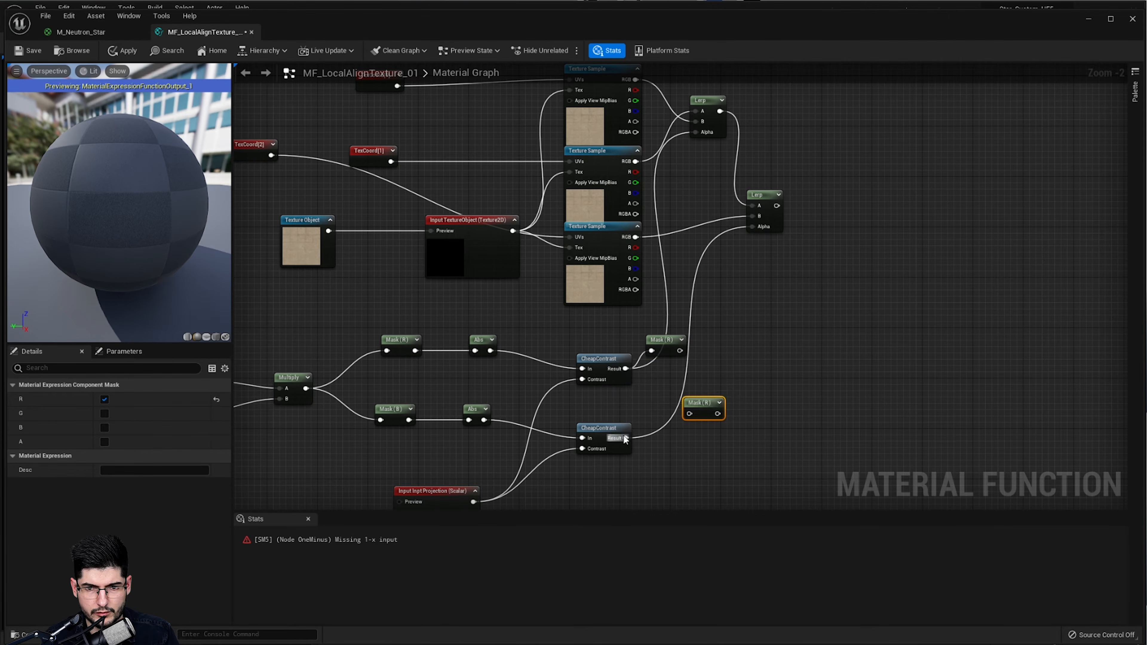
drag(626, 438, 681, 409)
drag(670, 342, 689, 342)
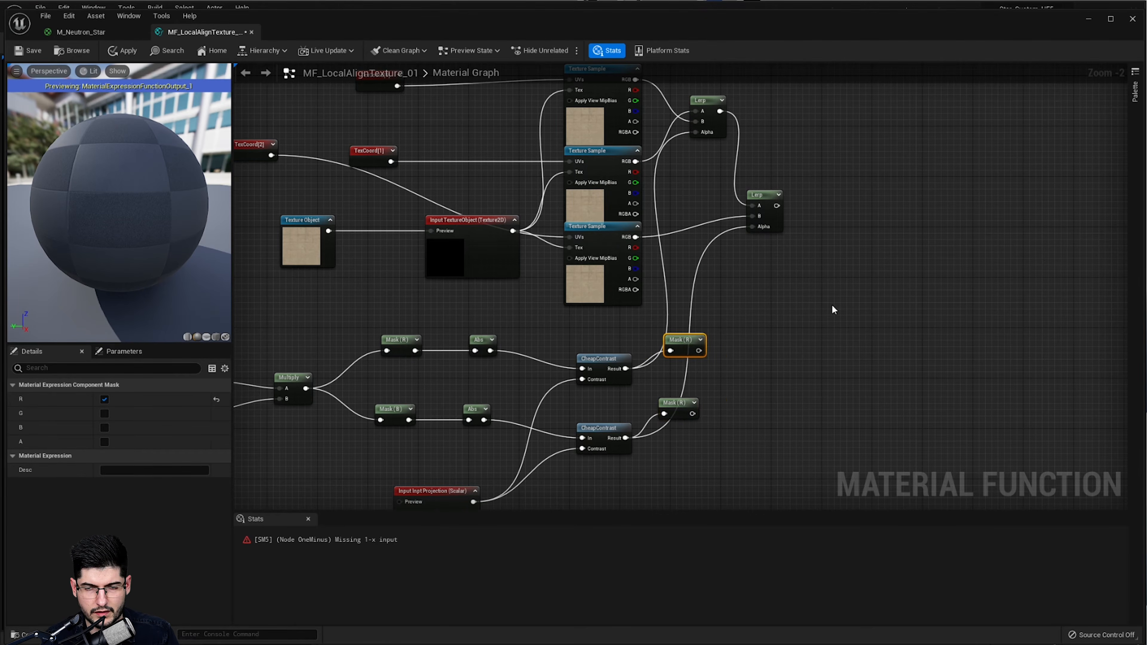
- Connect the output of the lower CheapContrast's Mask (R) node to the OneMinus node's input
right_drag(832, 308, 707, 364)
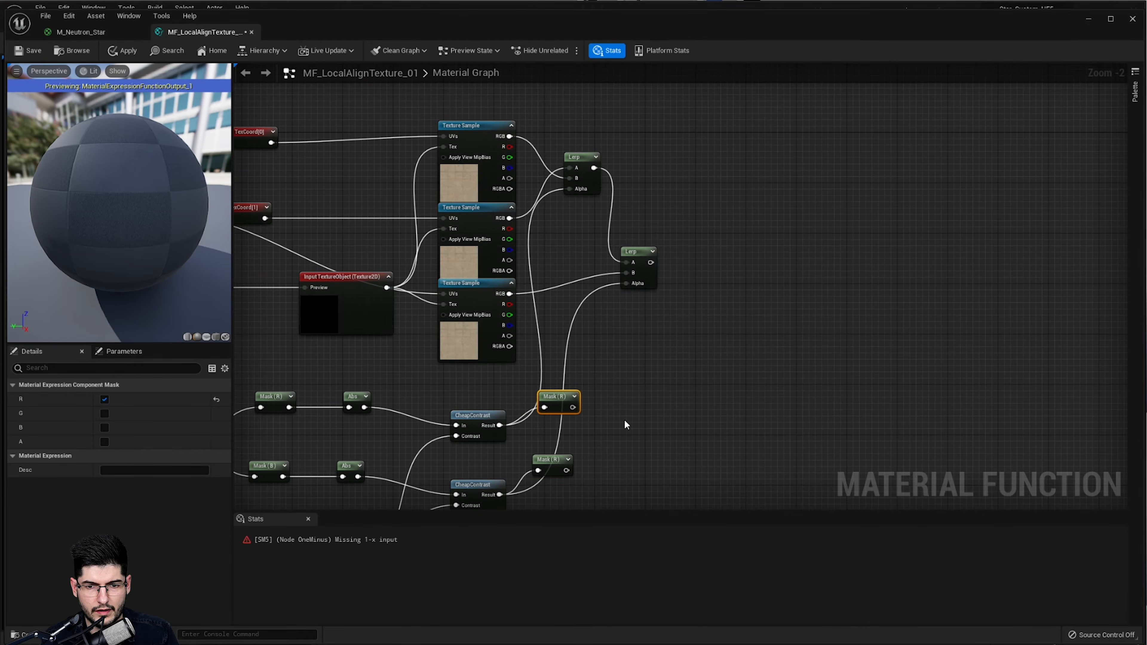
click(560, 455)
right_drag(735, 454, 624, 425)
drag(457, 445, 901, 385)
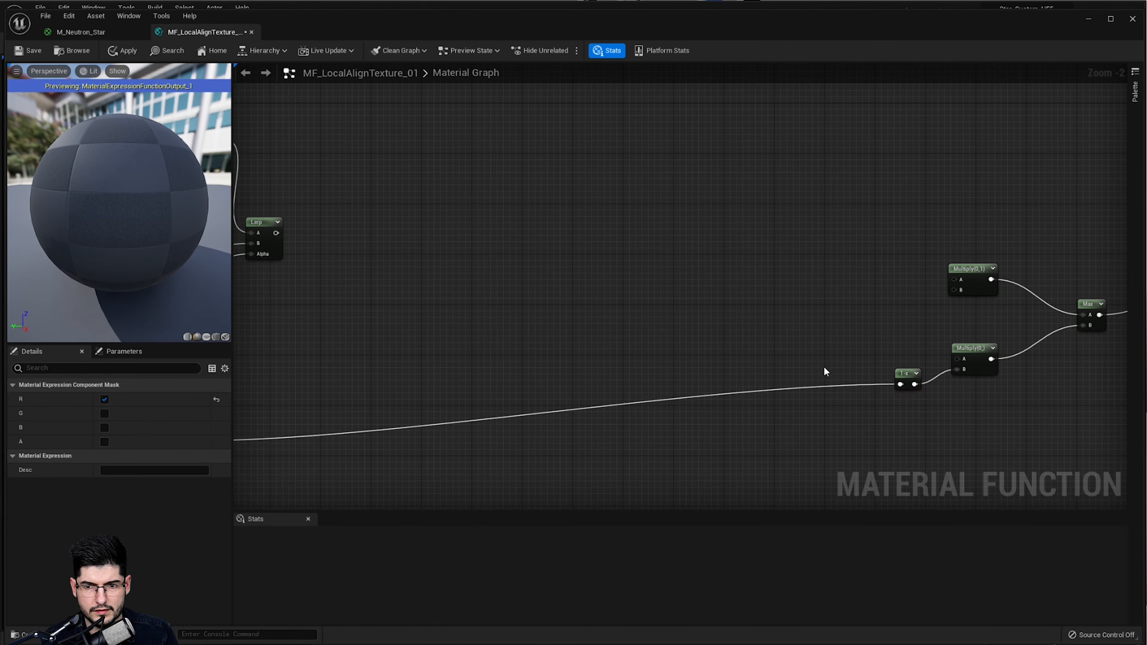
- Add a reroute point on the wire into OneMinus and connect it to input B of the upper Multiply node
click(775, 391)
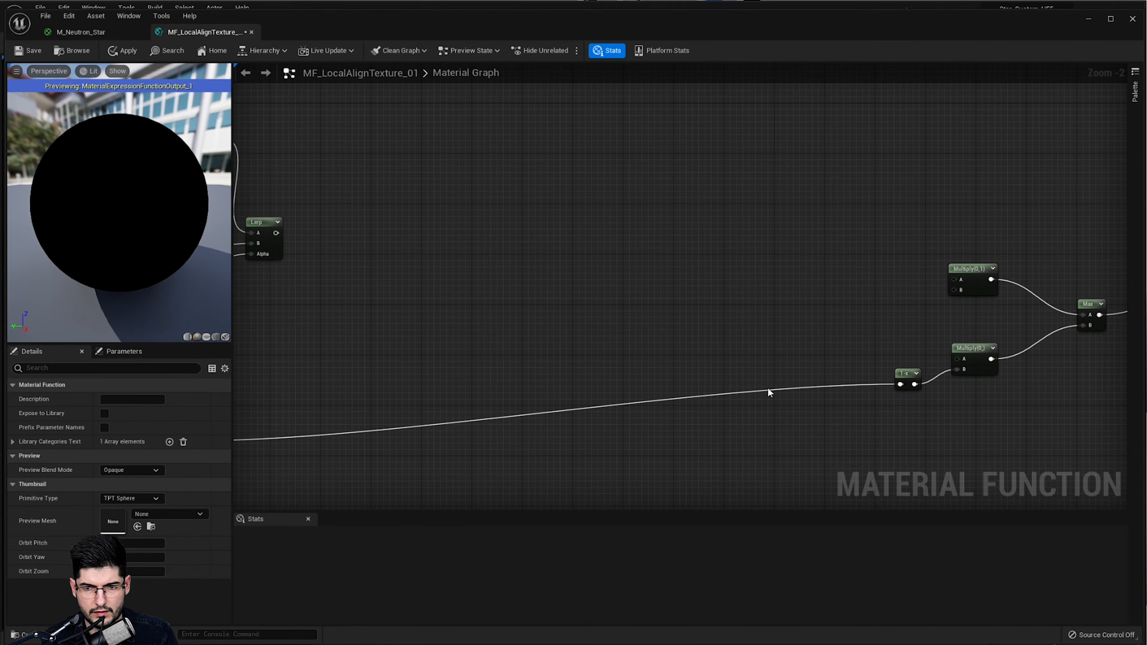
double_click(757, 390)
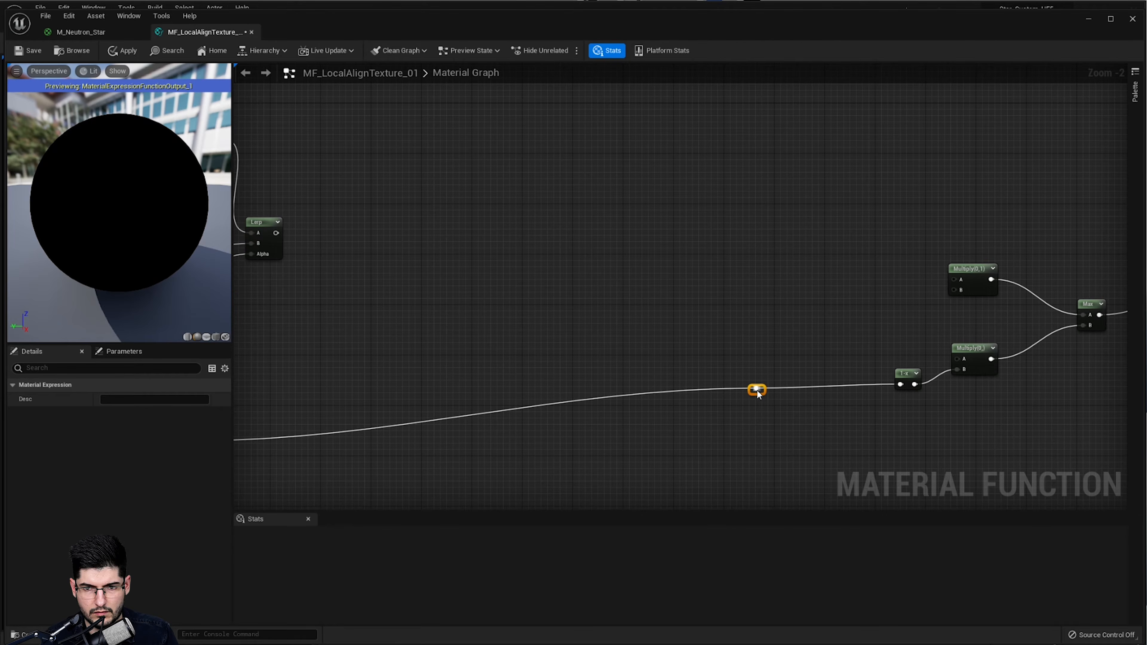
drag(759, 390, 954, 291)
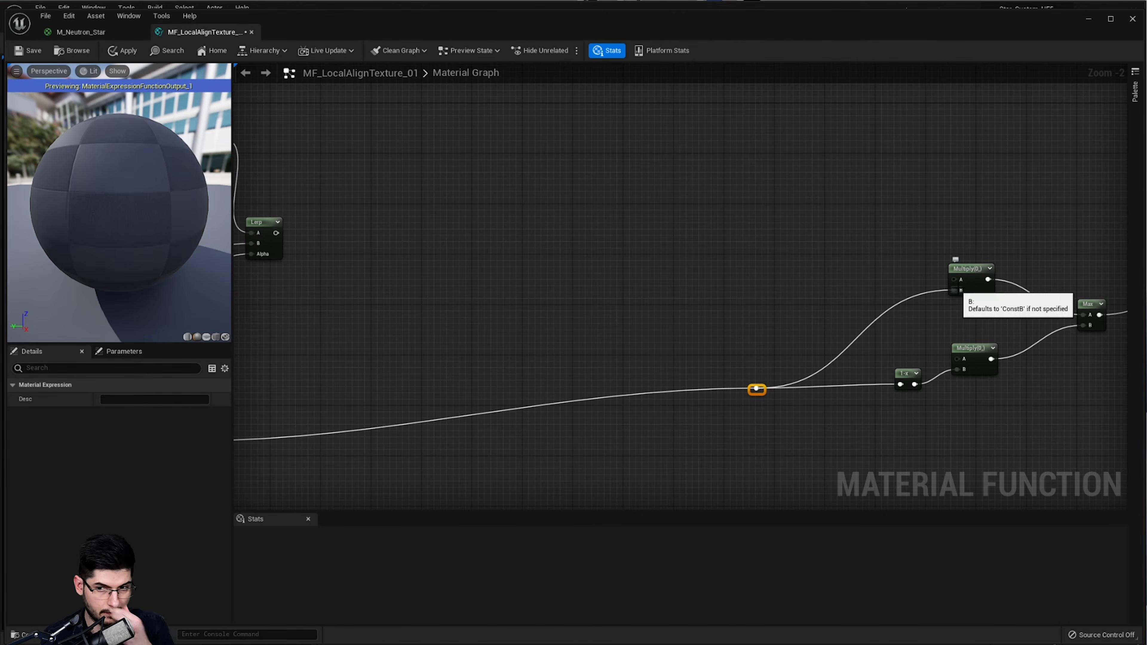
- Move the Mask (R) node of the upper CheapContrast farther right, clear of the Lerp wires
right_drag(392, 393, 640, 289)
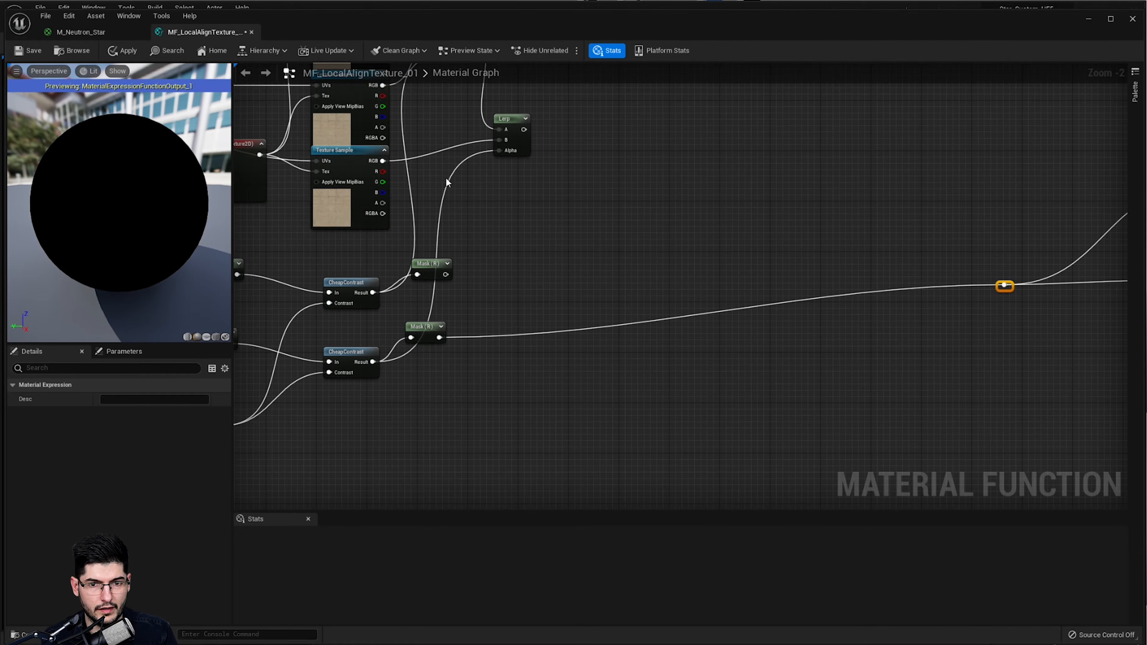
right_drag(447, 182, 497, 252)
drag(487, 336, 544, 342)
right_drag(553, 290, 709, 308)
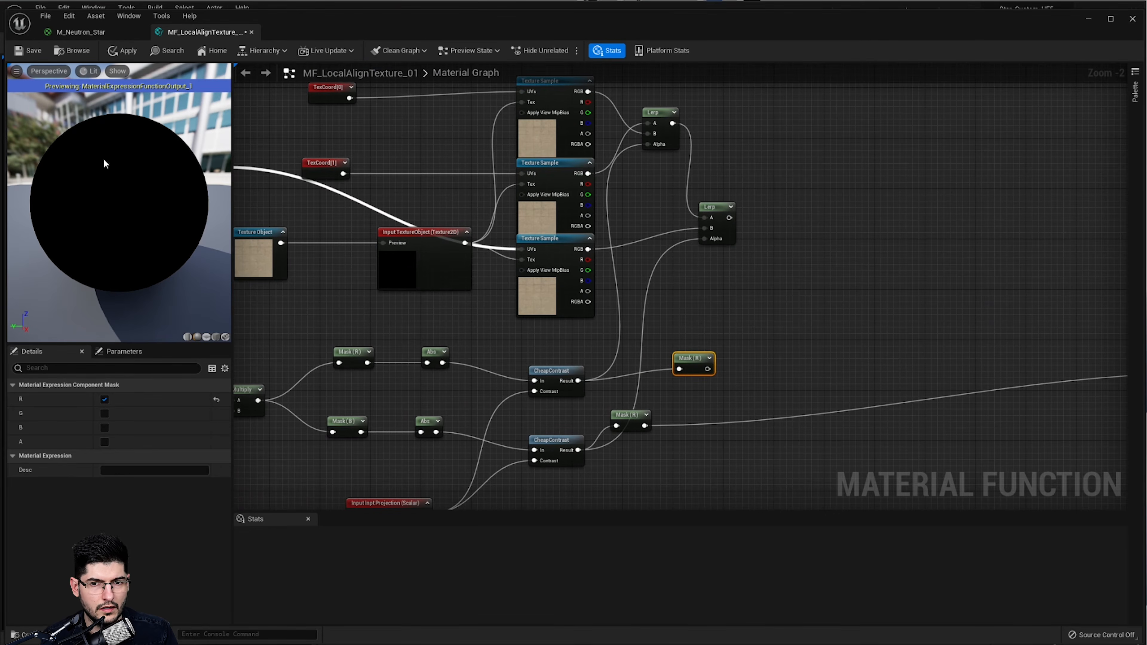
- Delete the two Lerp nodes beside the texture samples
right_drag(809, 154, 884, 199)
drag(896, 147, 733, 286)
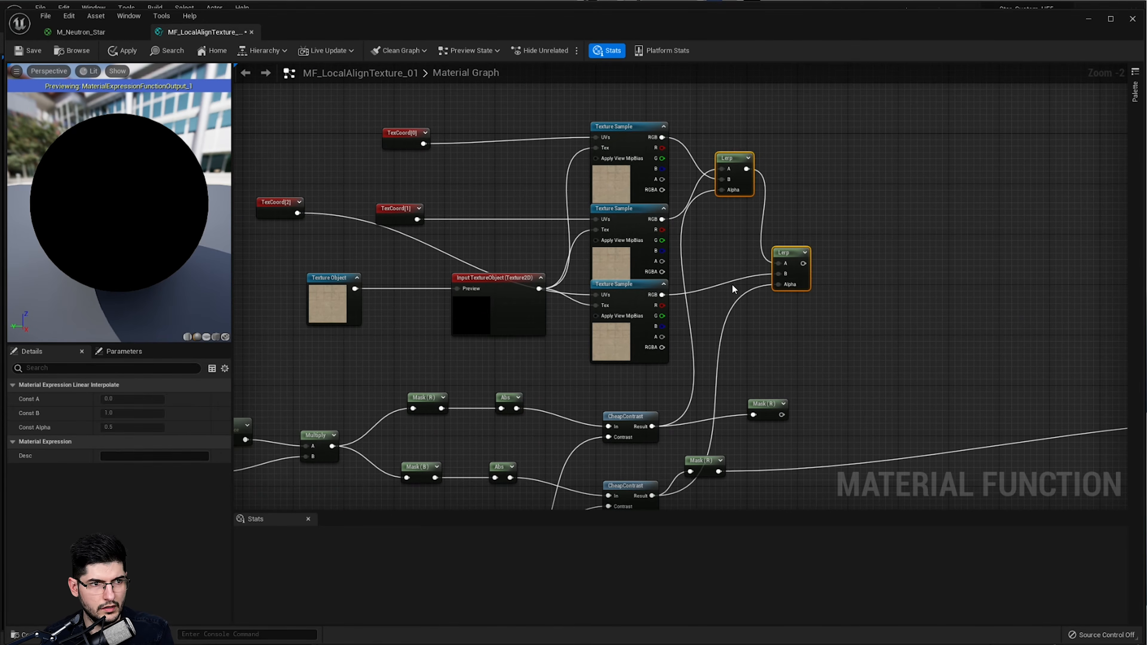
key(Delete)
- Move the TexCoord, Texture Object, TextureObject input and Texture Sample nodes together farther above the mask network
right_drag(750, 200, 813, 246)
drag(814, 136, 339, 347)
drag(533, 348, 514, 279)
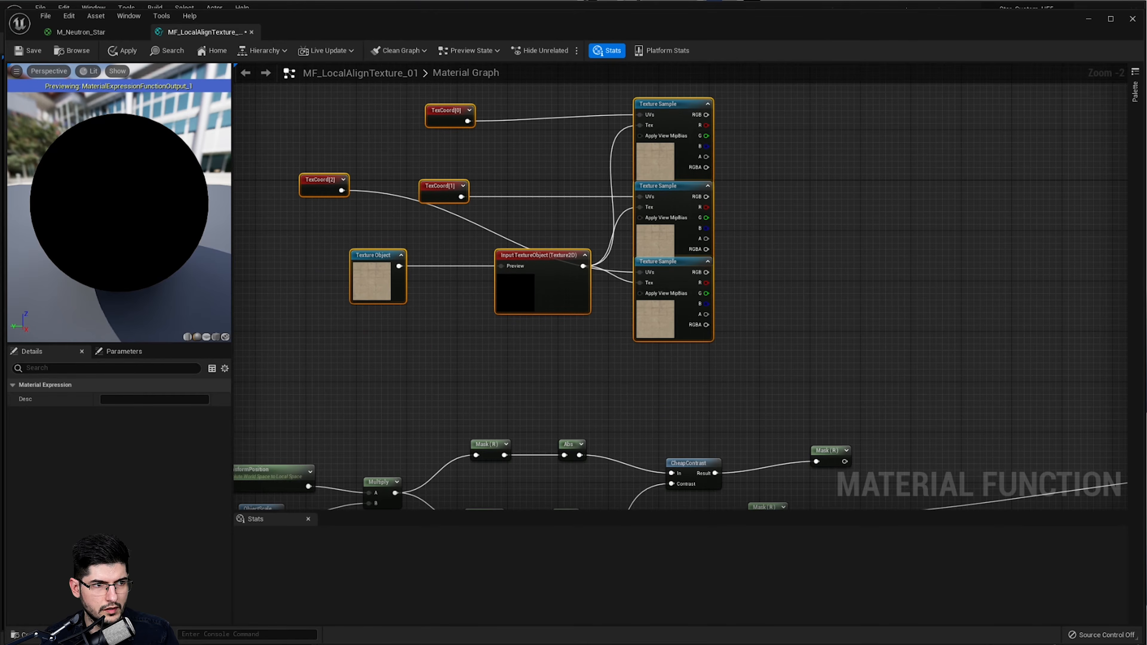
- Add an Append node beside the first Texture Sample
scroll(738, 300, up, 2)
click(794, 253)
right_drag(795, 252, 711, 397)
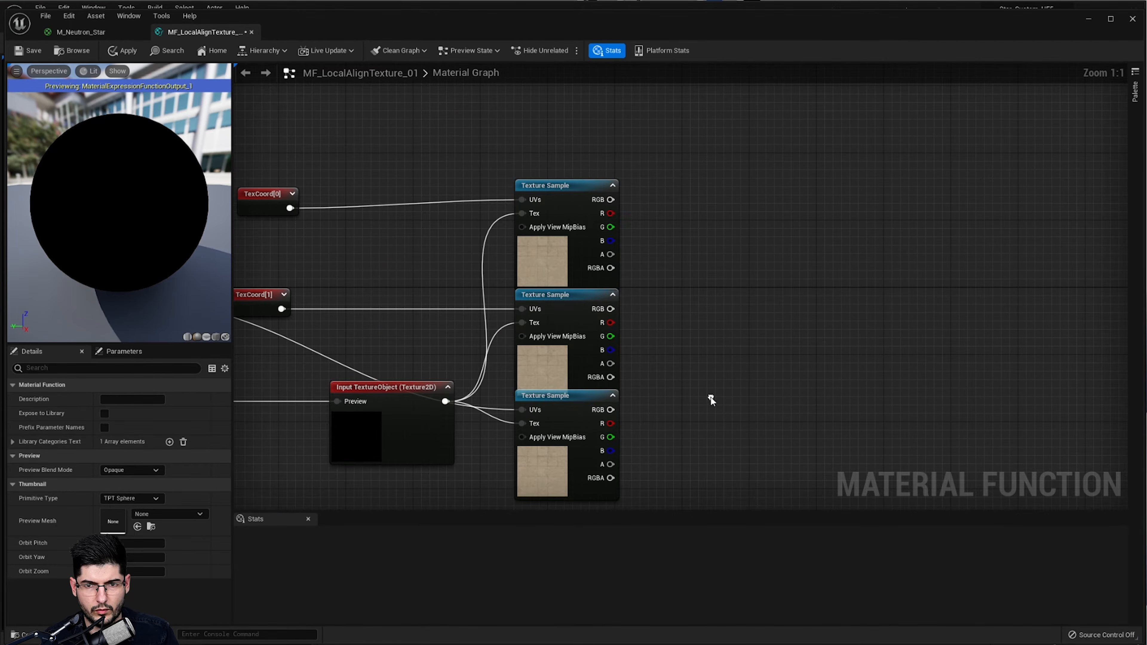
right_click(690, 229)
text(a)
text(ppen)
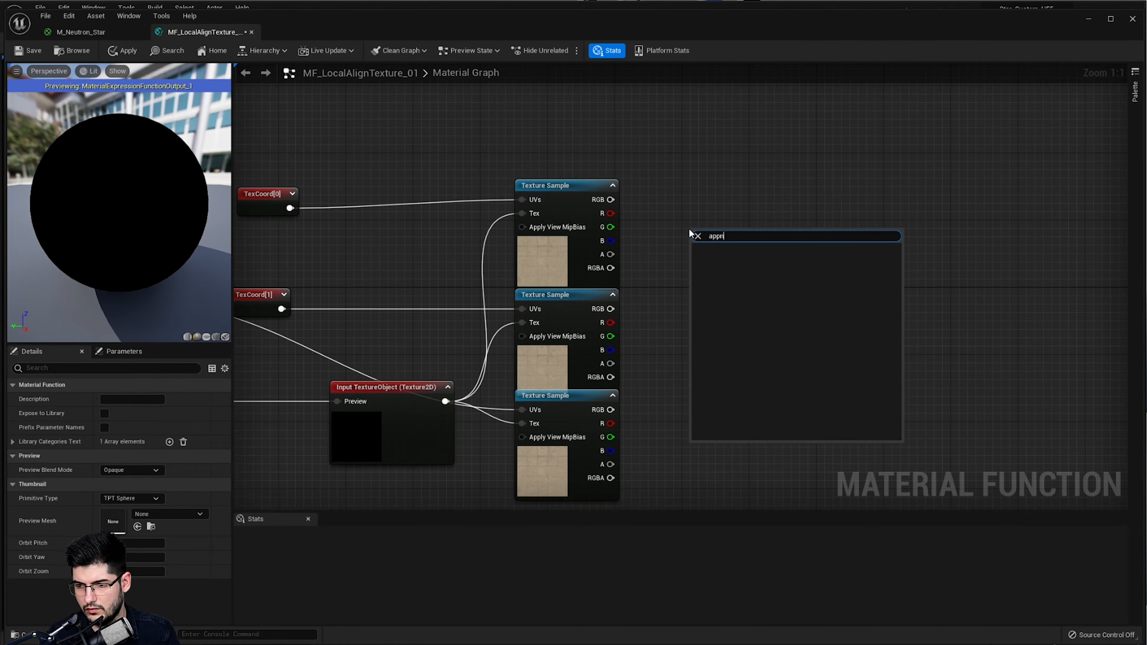
key(Return)
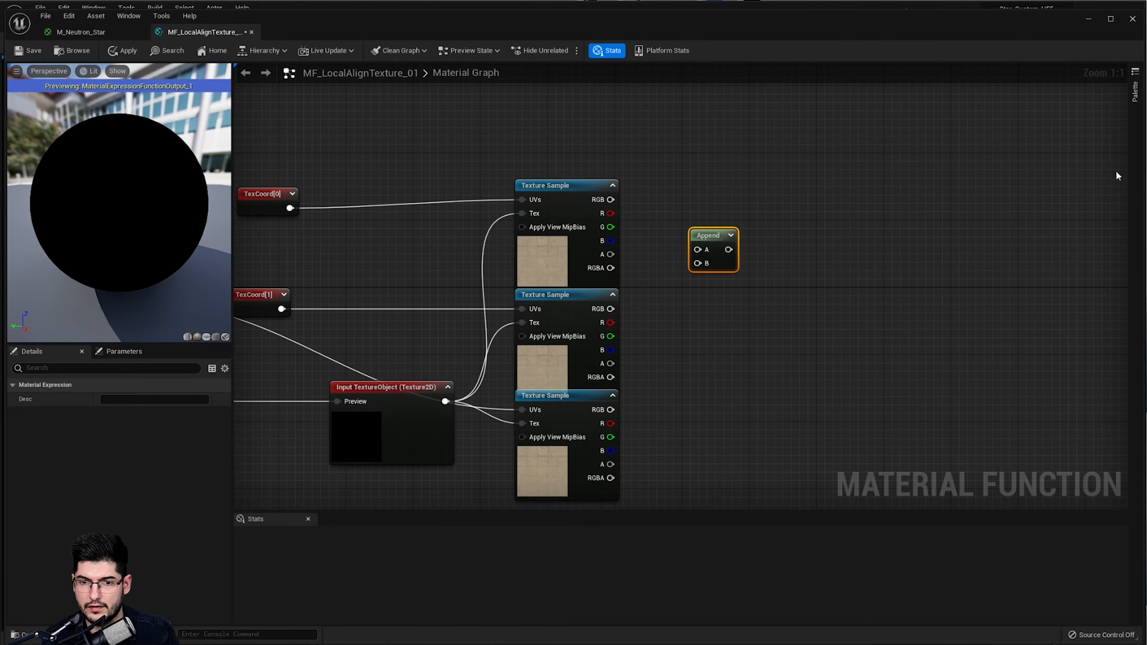
- Duplicate the Append node twice so that one copy sits beside each of the three Texture Samples
drag(729, 254, 754, 237)
key(ctrl+d)
drag(805, 307, 756, 447)
key(ctrl+d)
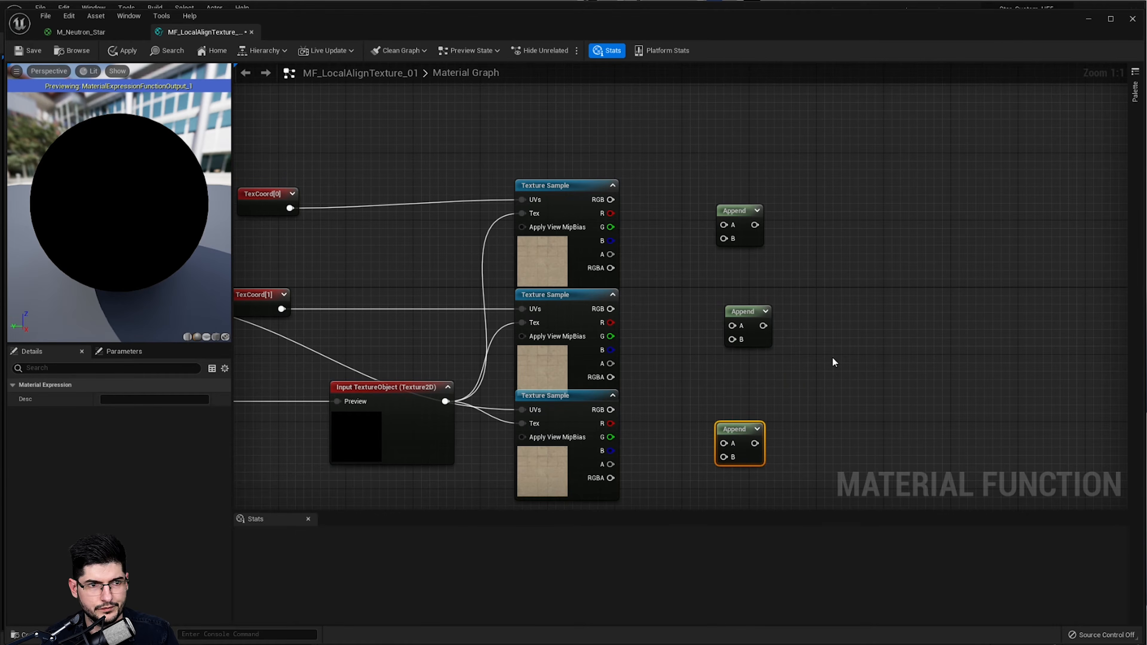
- Add a StaticSwitch node to the right of the Append nodes
right_click(865, 227)
text(switch)
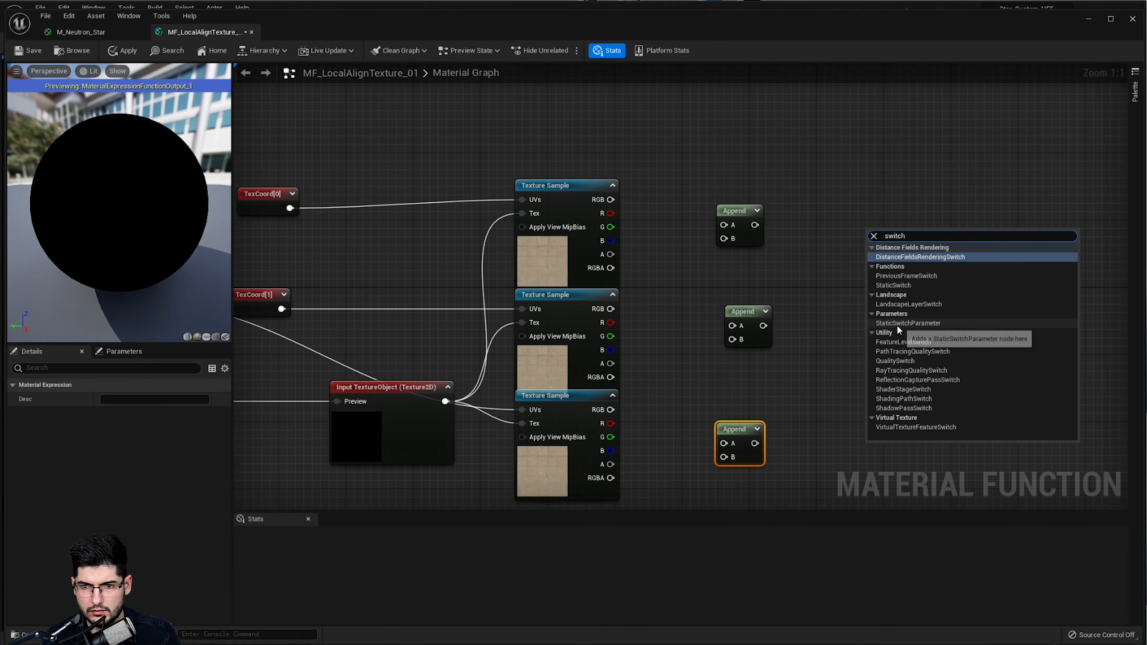
click(901, 285)
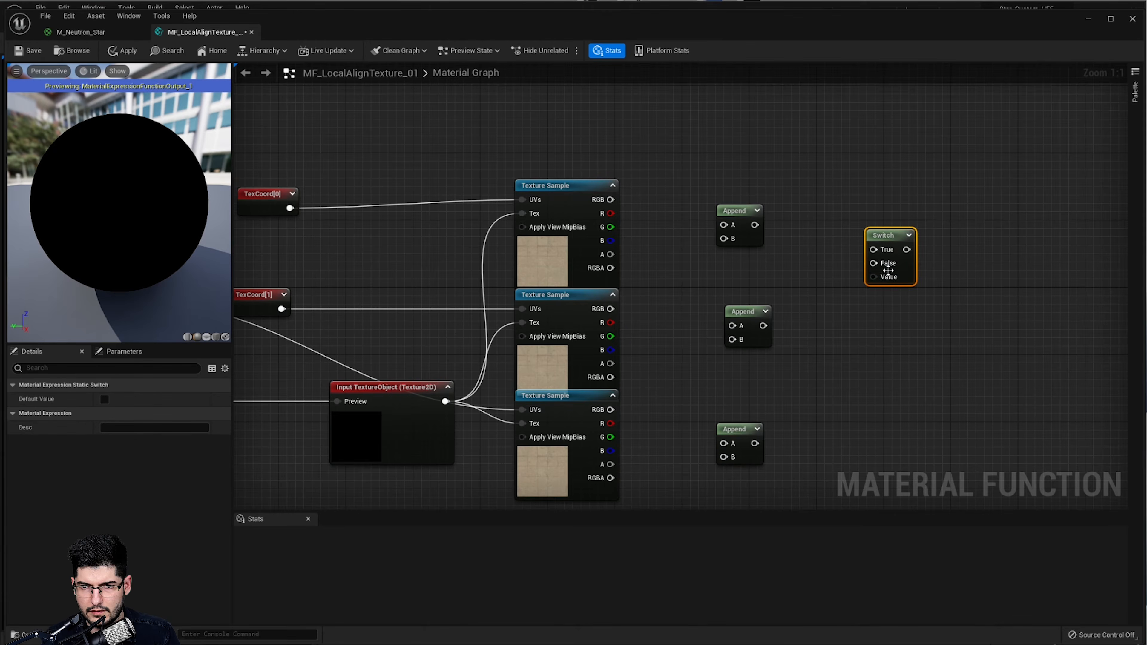
- Wire the first Texture Sample's RGB and alpha into the Append, and feed the Append and RGB into the Switch's True and False
drag(904, 276, 846, 260)
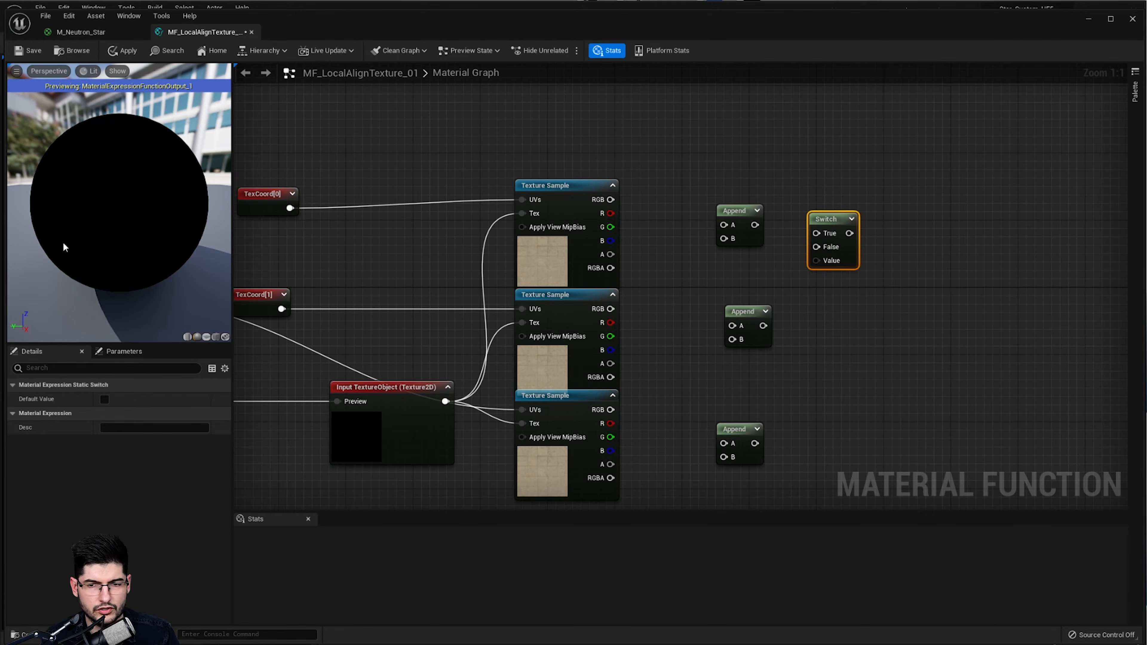
drag(570, 200, 817, 243)
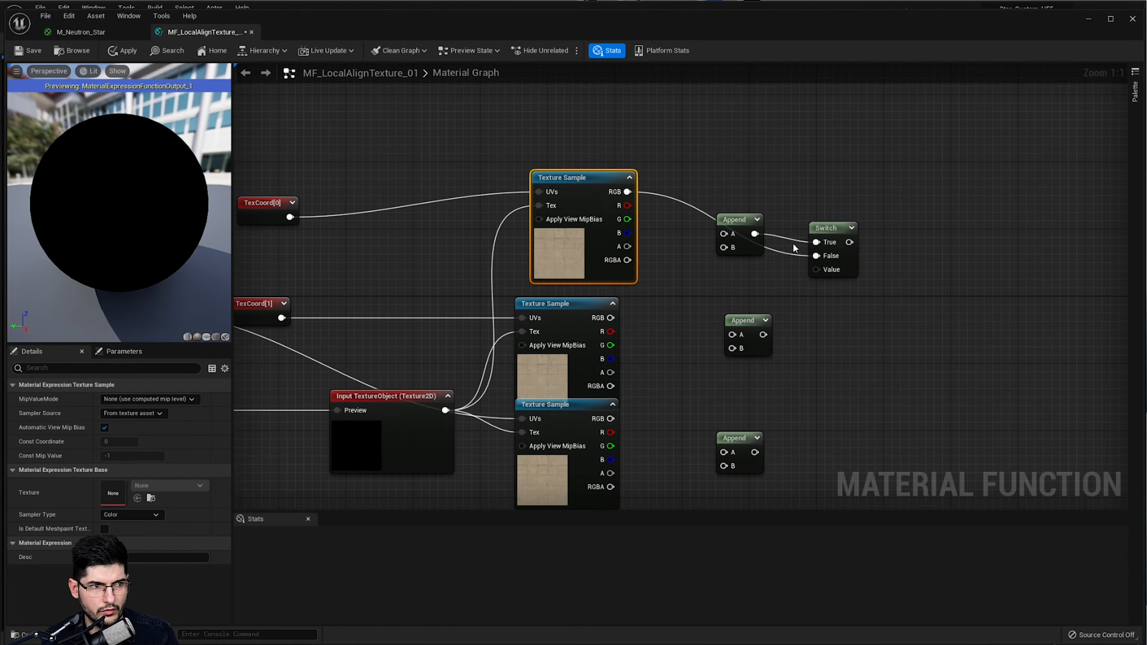
drag(627, 192, 724, 235)
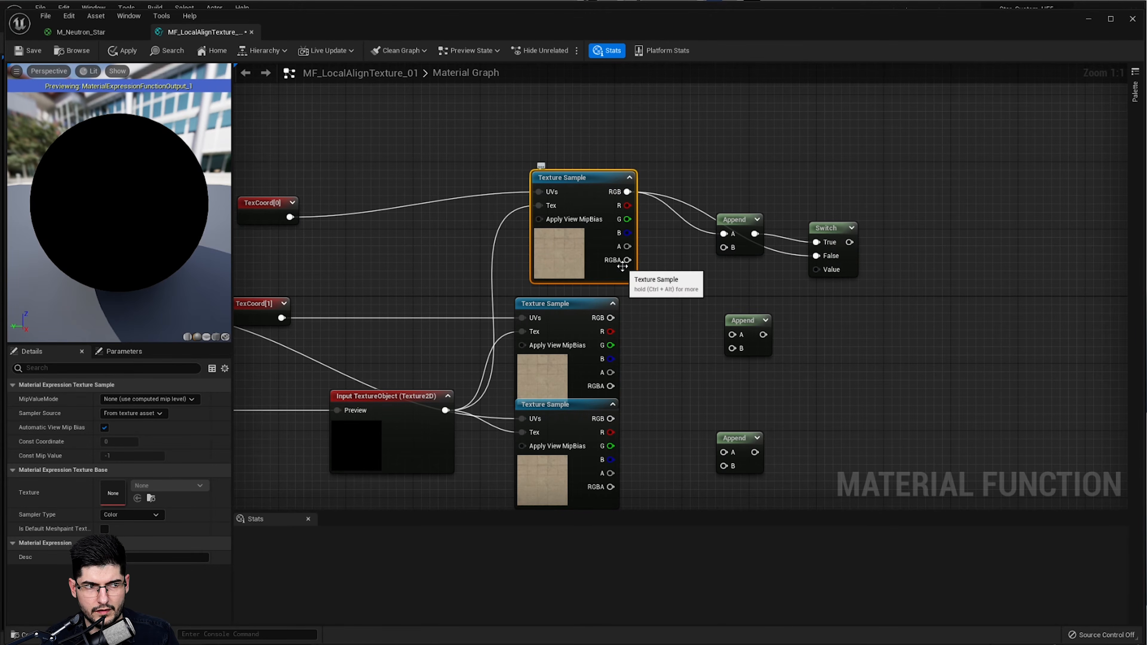
drag(627, 246, 724, 247)
mouse_move(740, 256)
mouse_down()
mouse_move(723, 273)
mouse_move(741, 263)
mouse_up()
- Duplicate the Switch node twice, placing the copies beside the second and third Append nodes
right_drag(897, 372, 889, 273)
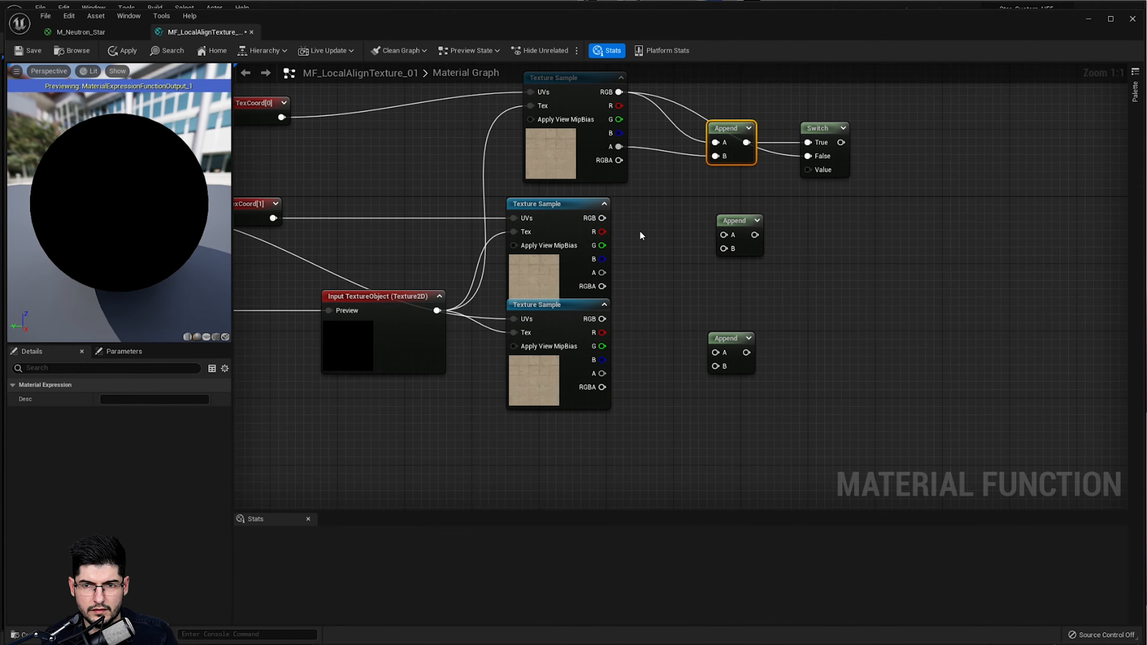
click(846, 169)
key(ctrl+d)
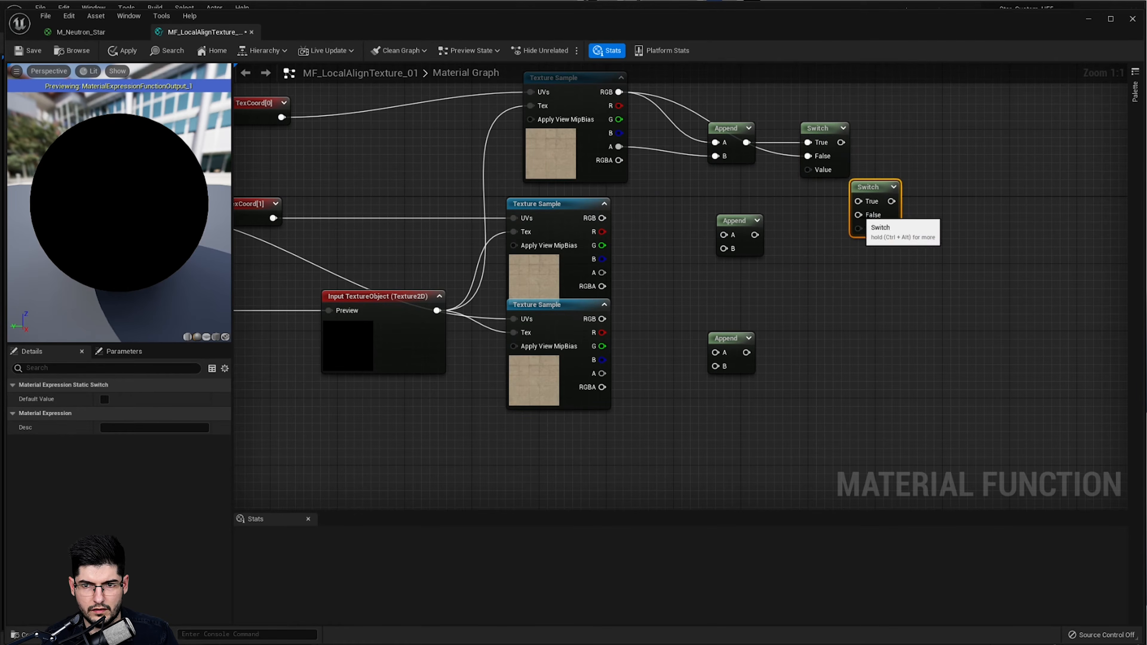
drag(882, 231, 833, 274)
key(ctrl+d)
drag(917, 312, 843, 364)
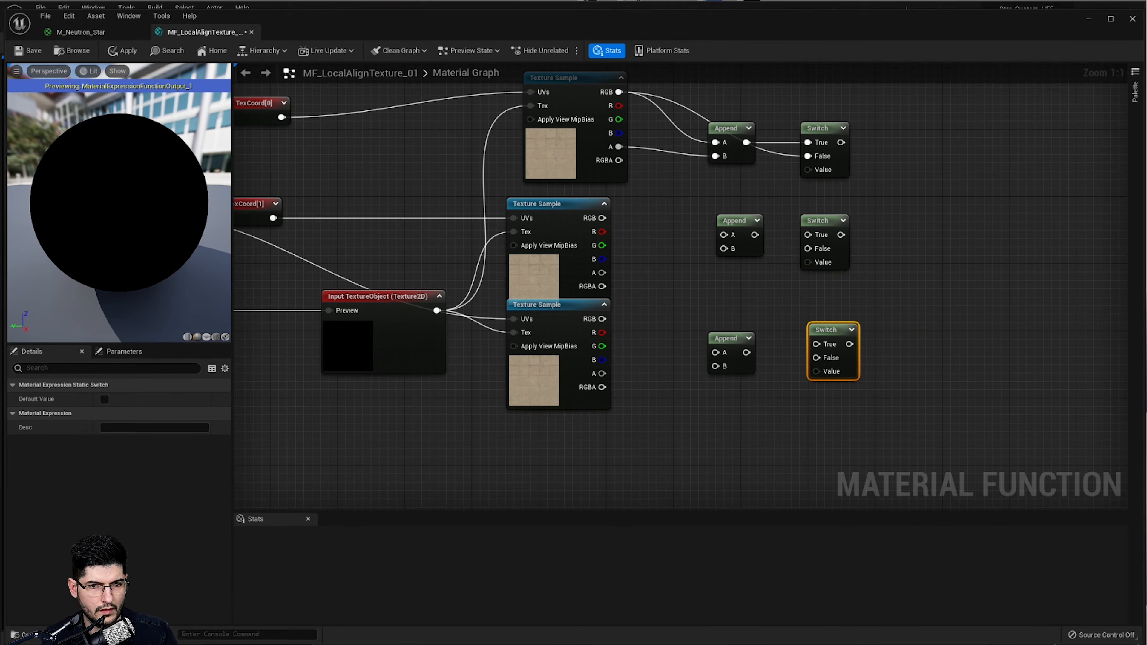
- Add a StaticBool node in the empty space below the TextureObject input node
scroll(786, 354, down, 1)
right_drag(786, 354, 853, 257)
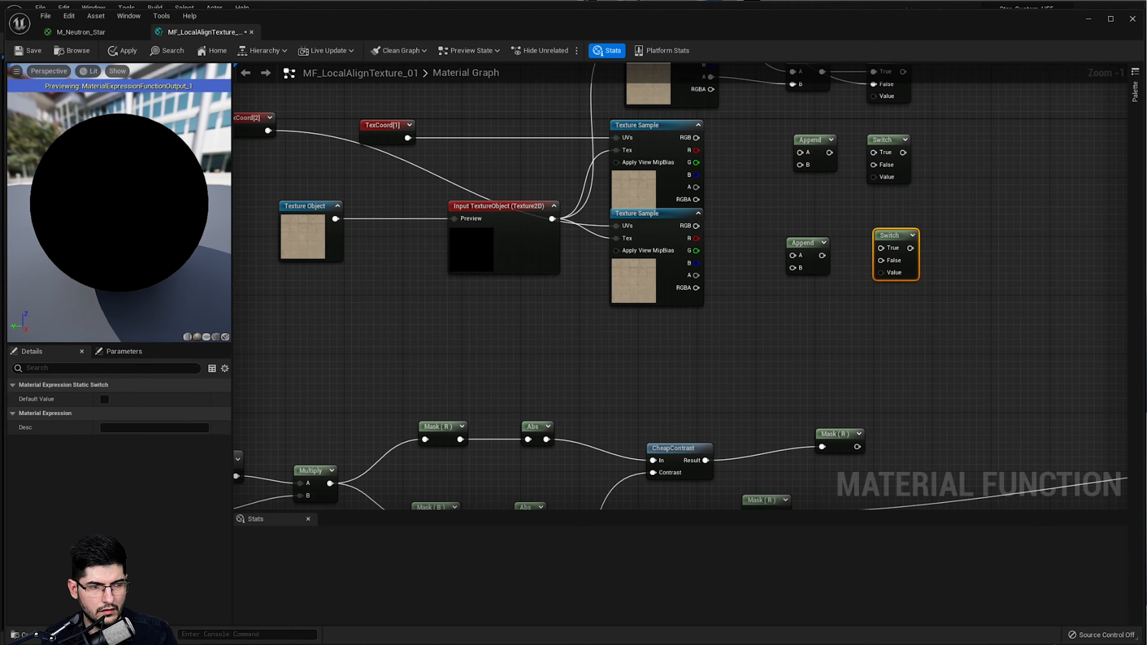
right_drag(498, 323, 580, 288)
right_click(588, 299)
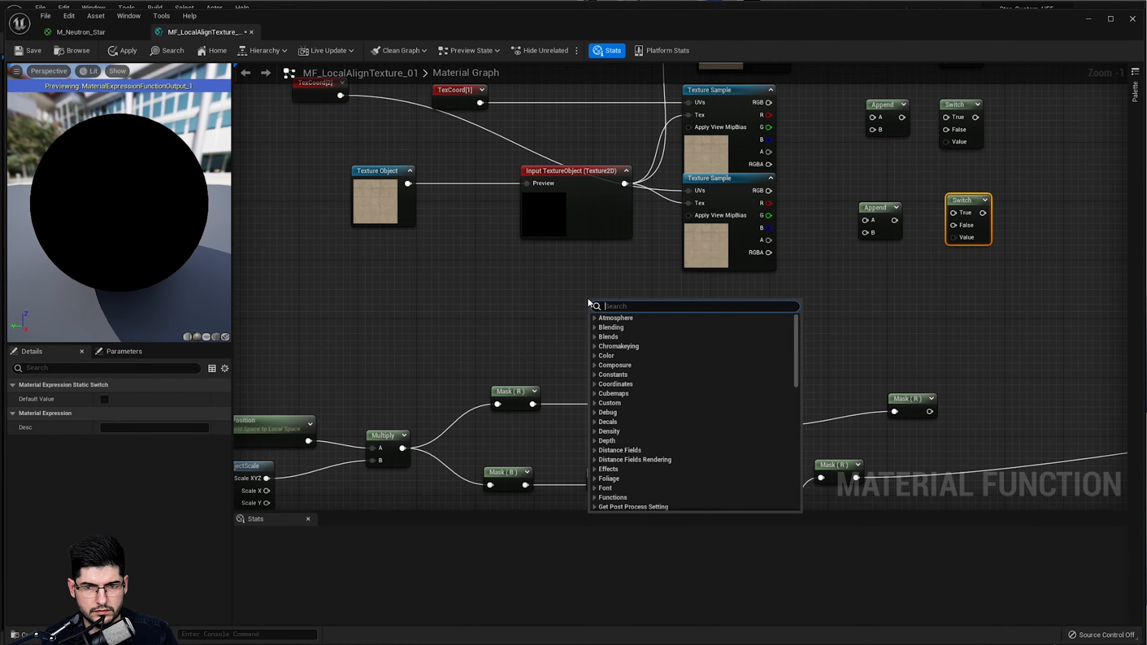
text(static)
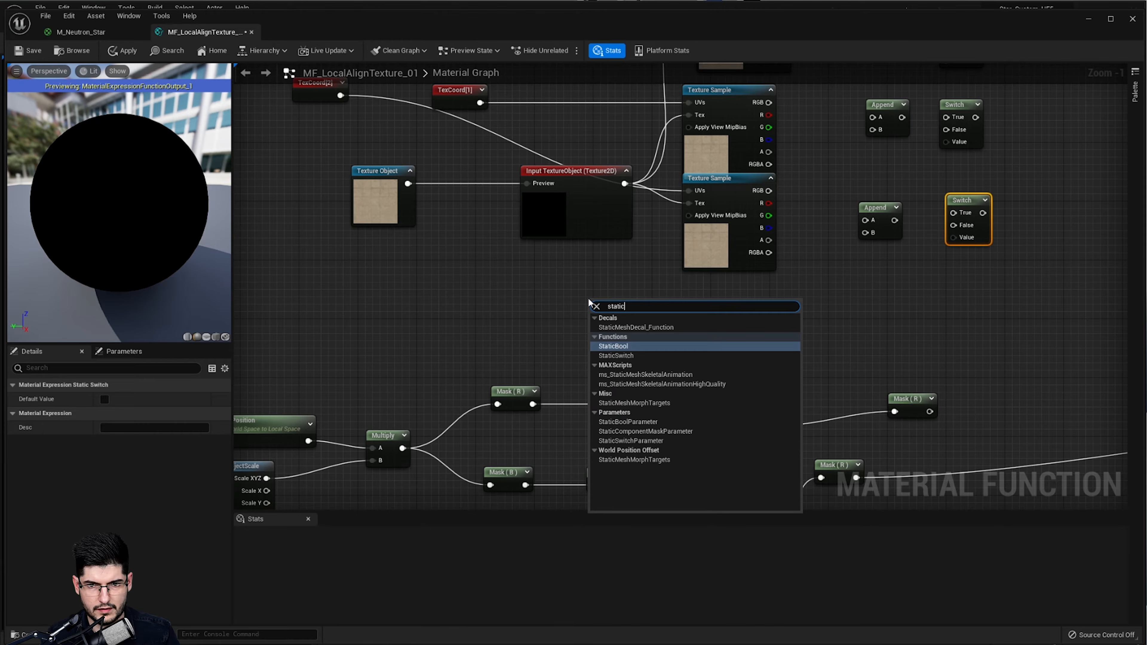
key(Return)
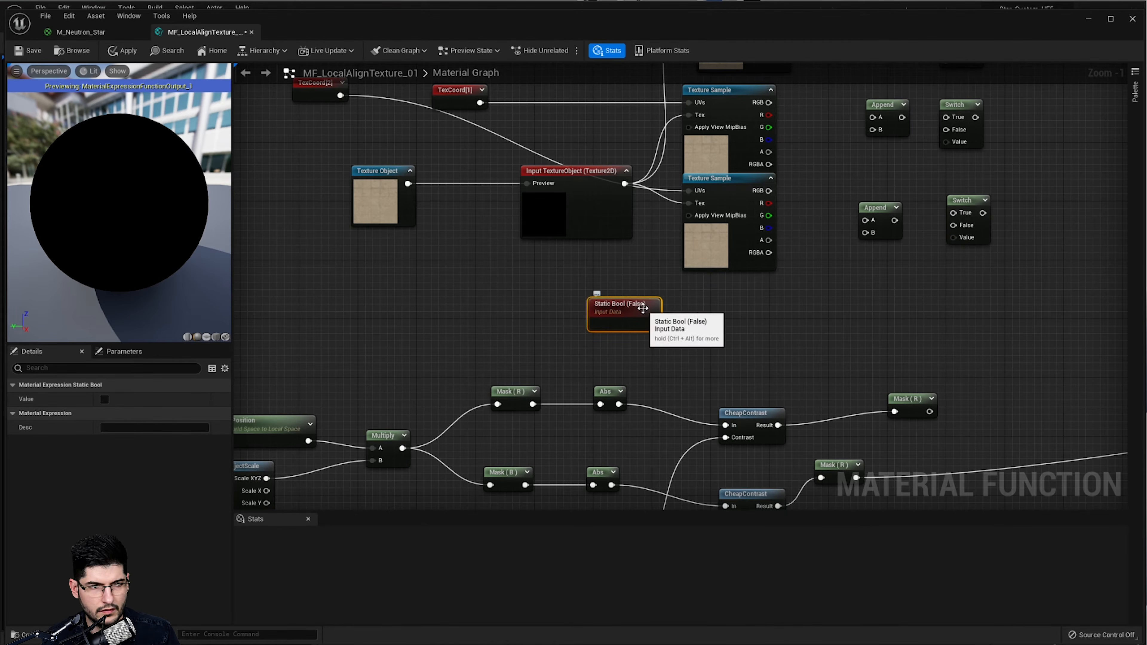
drag(643, 308, 567, 314)
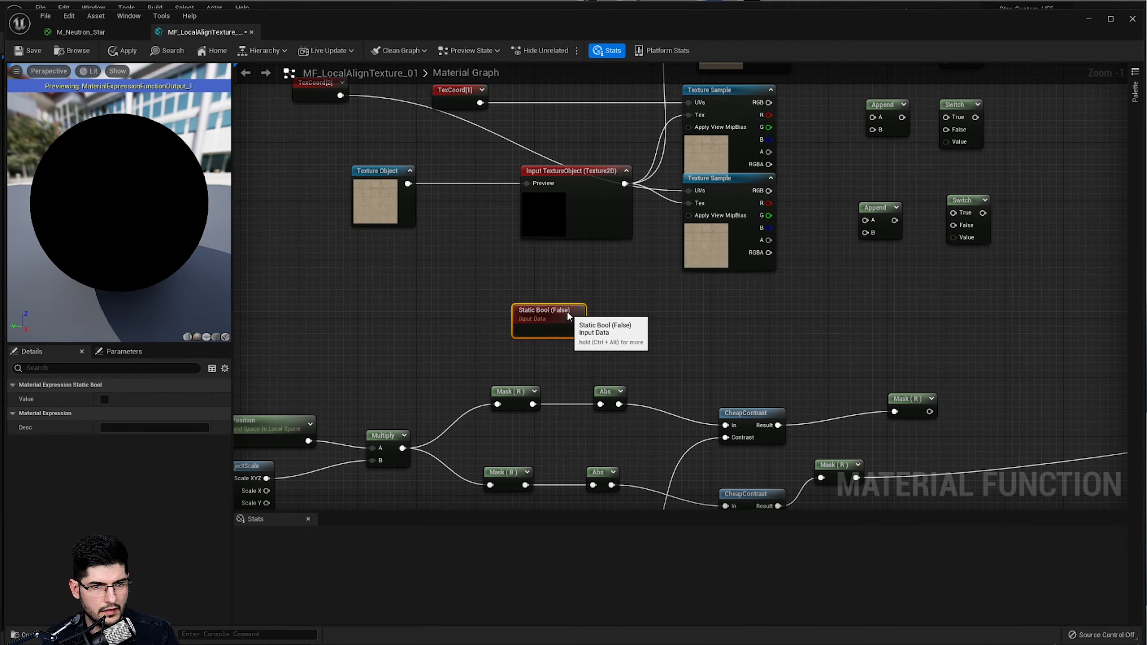
right_click(632, 313)
text(input)
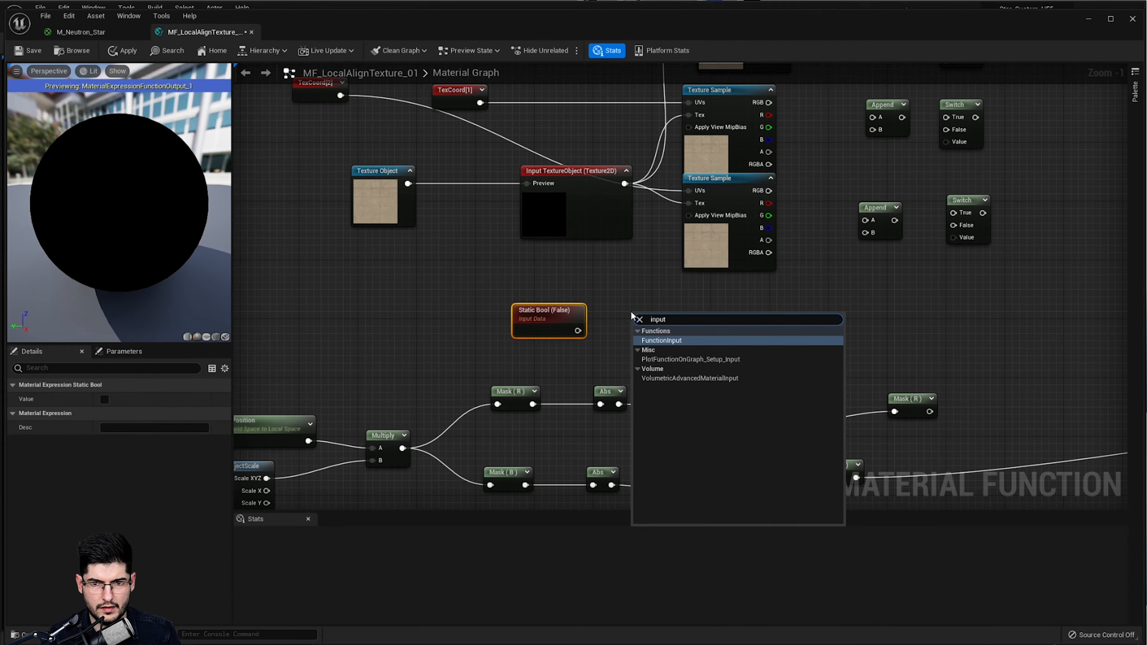
key(Return)
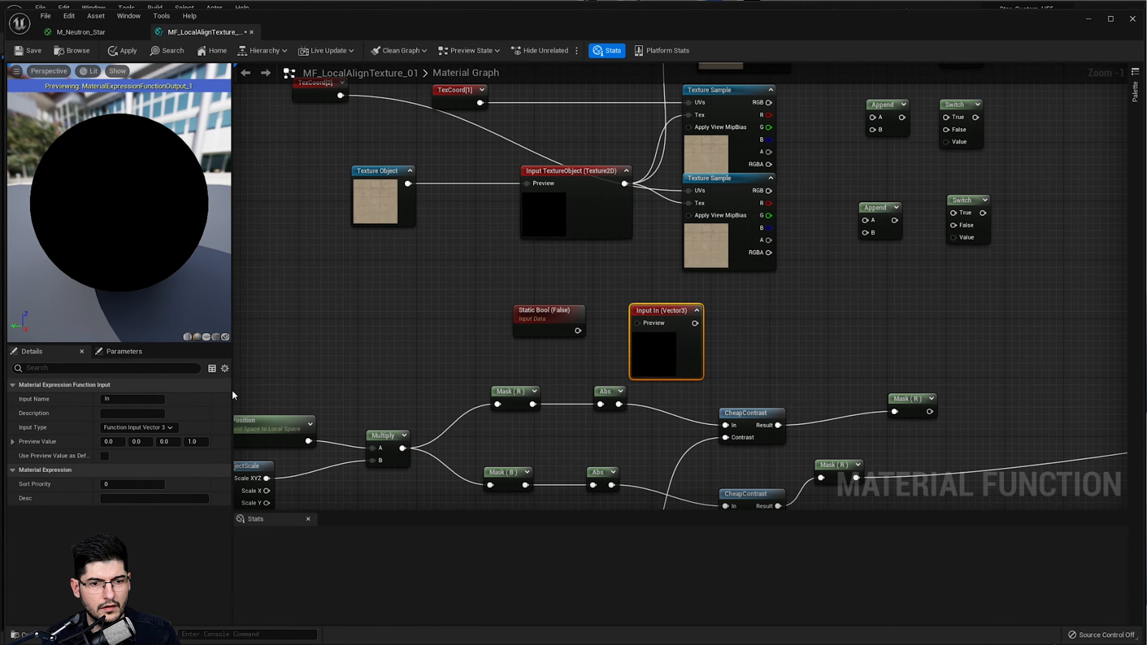
click(138, 427)
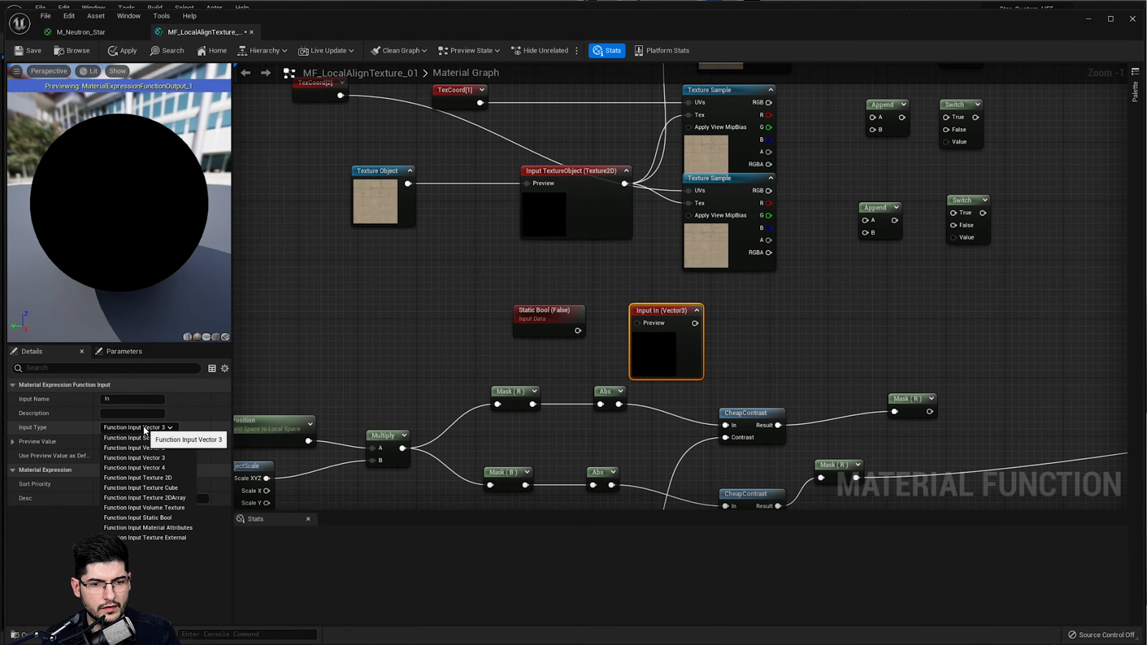
click(152, 469)
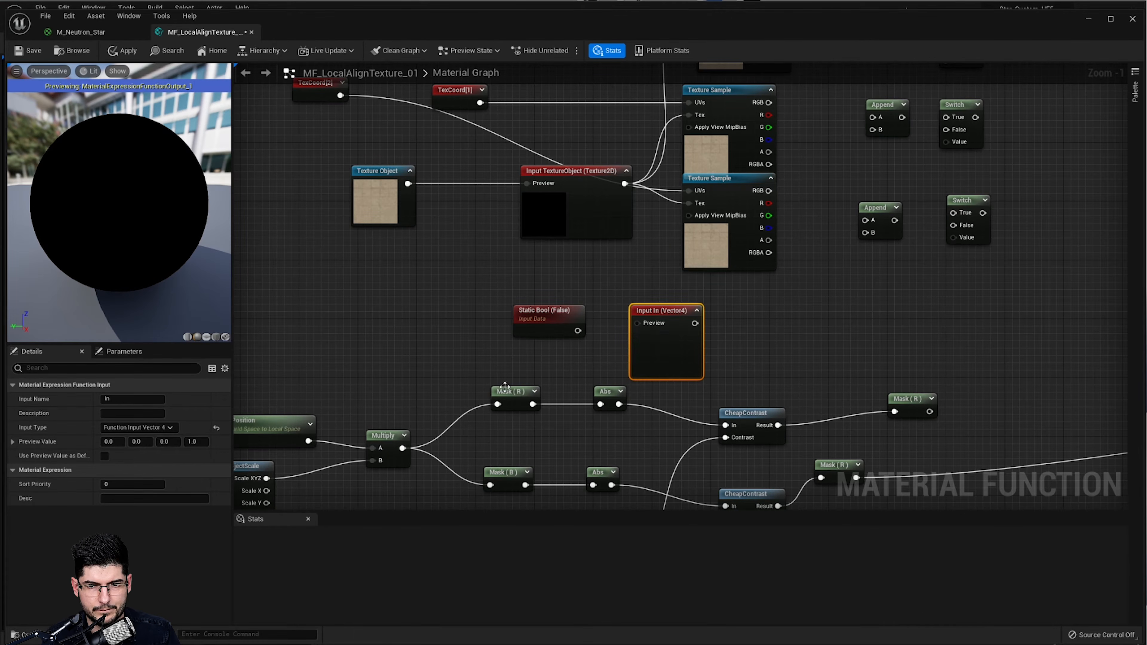
drag(578, 331, 641, 323)
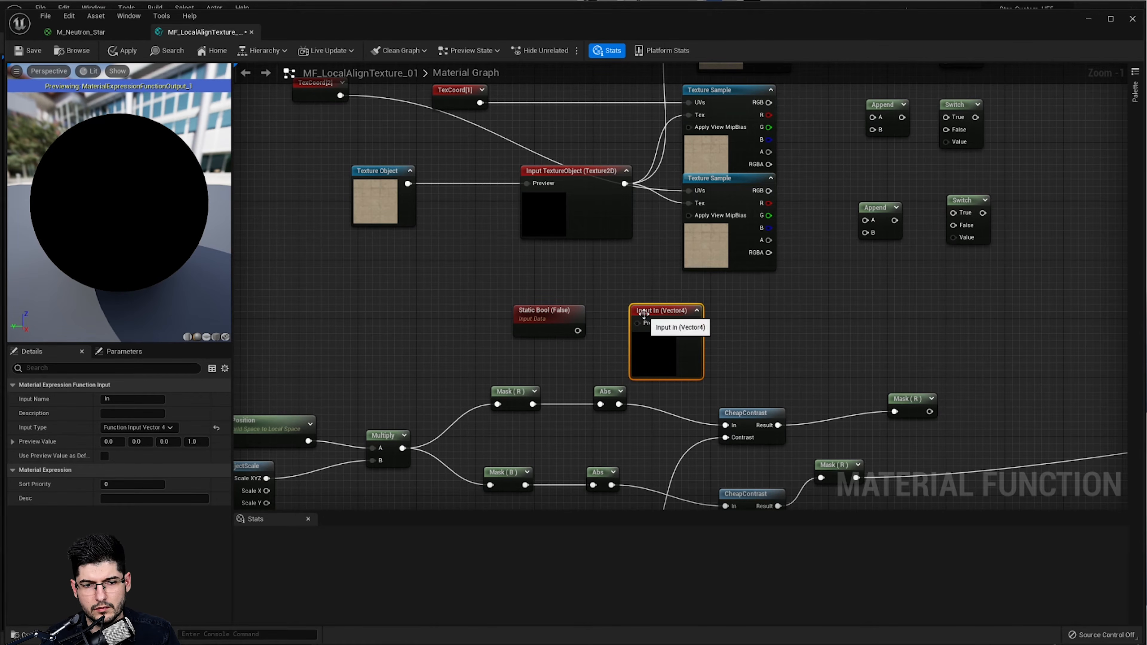
click(156, 427)
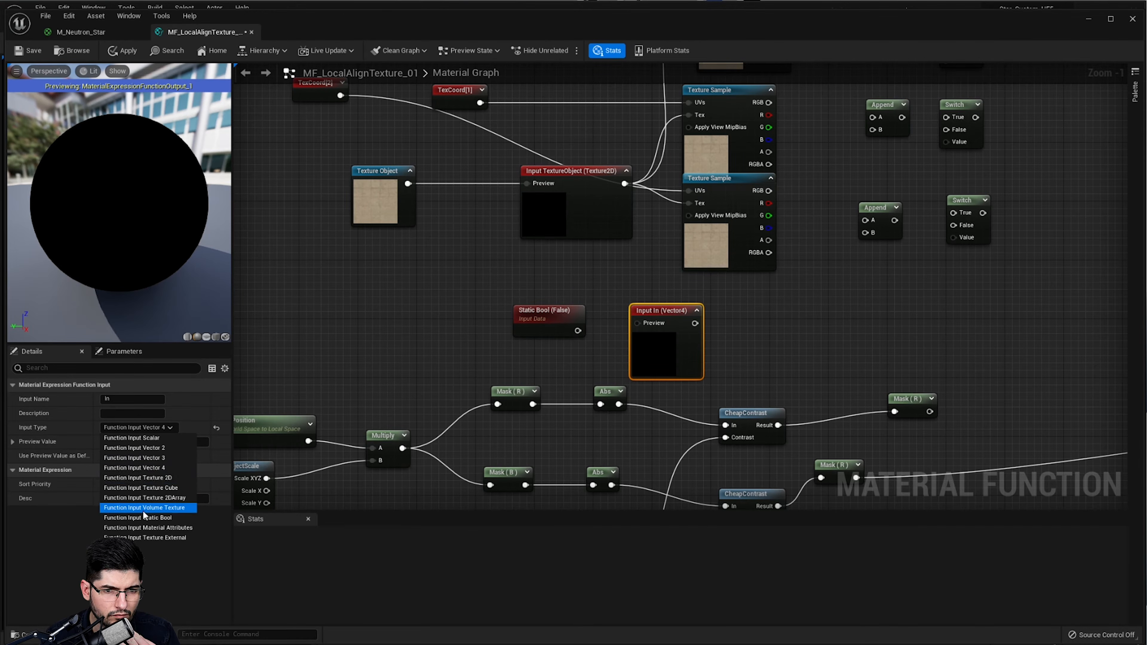
click(655, 330)
key(Delete)
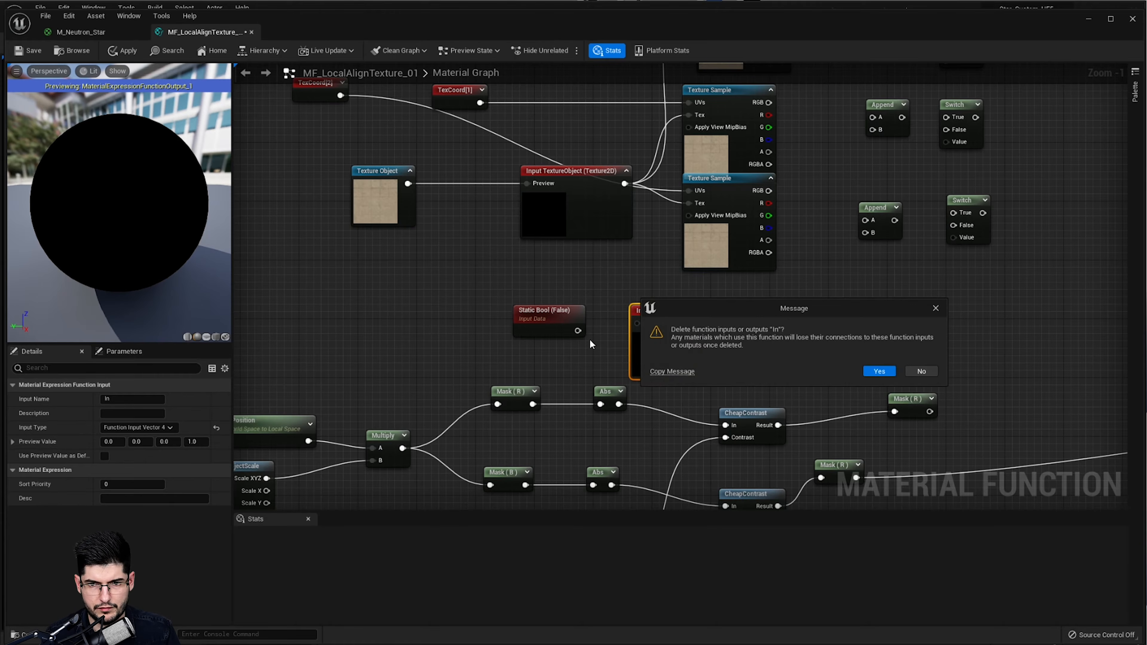
click(873, 372)
- Add a FunctionInput node beside the Static Bool node
right_click(644, 305)
text(export)
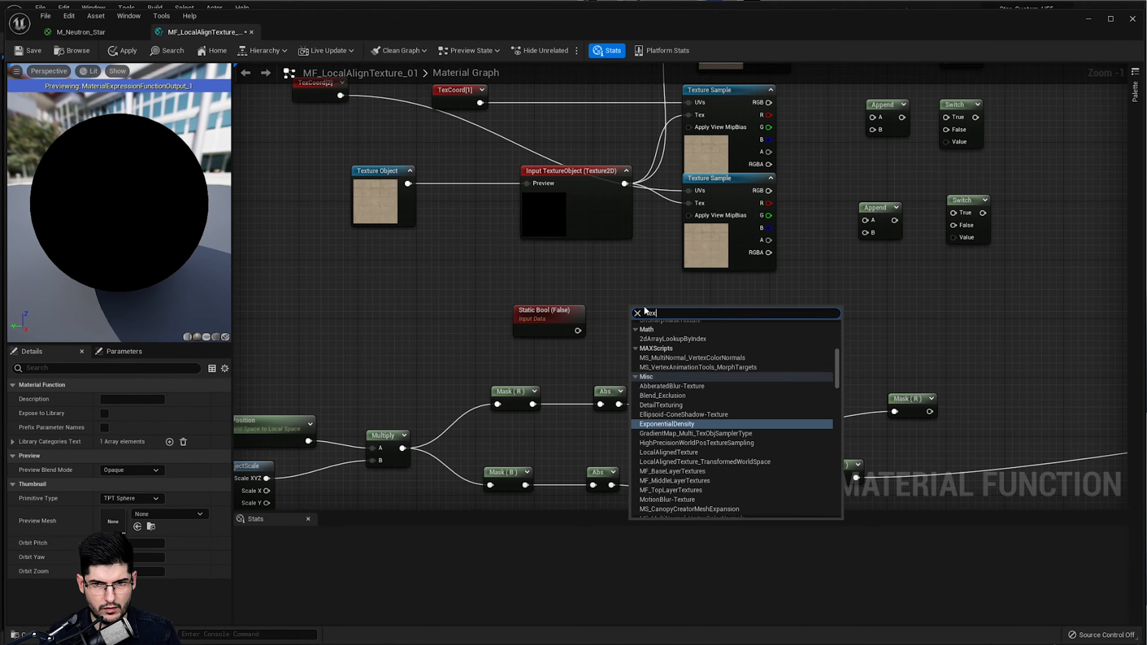
key(BackSpace)
key(BackSpace)
key(BackSpace)
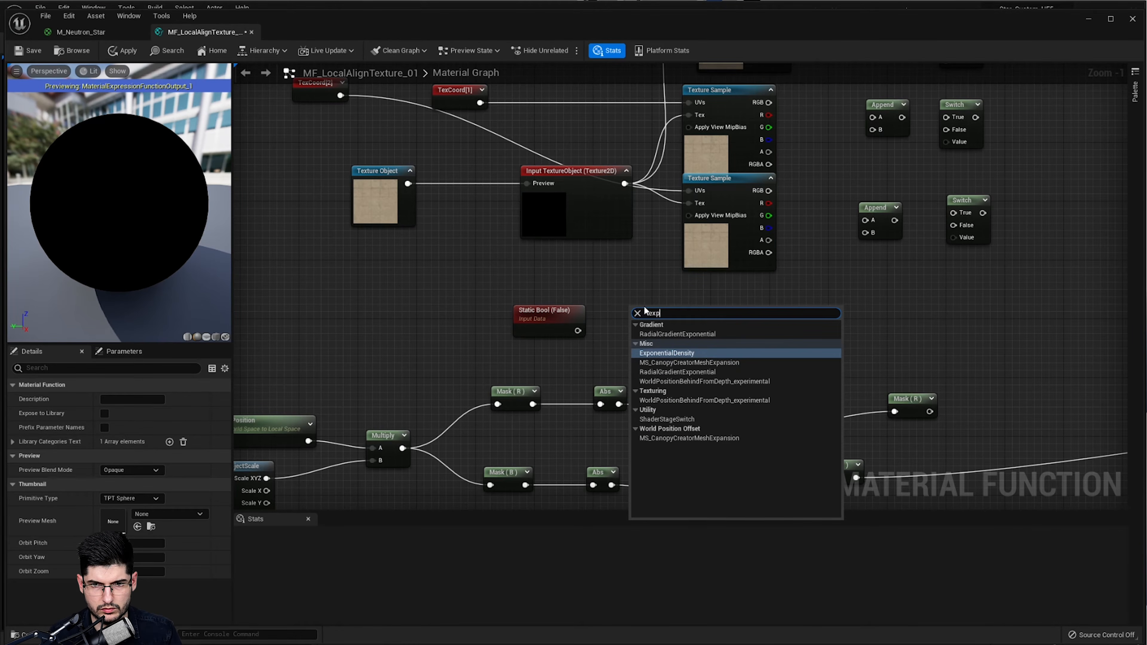
key(BackSpace)
key(BackSpace)
key(BackSpace)
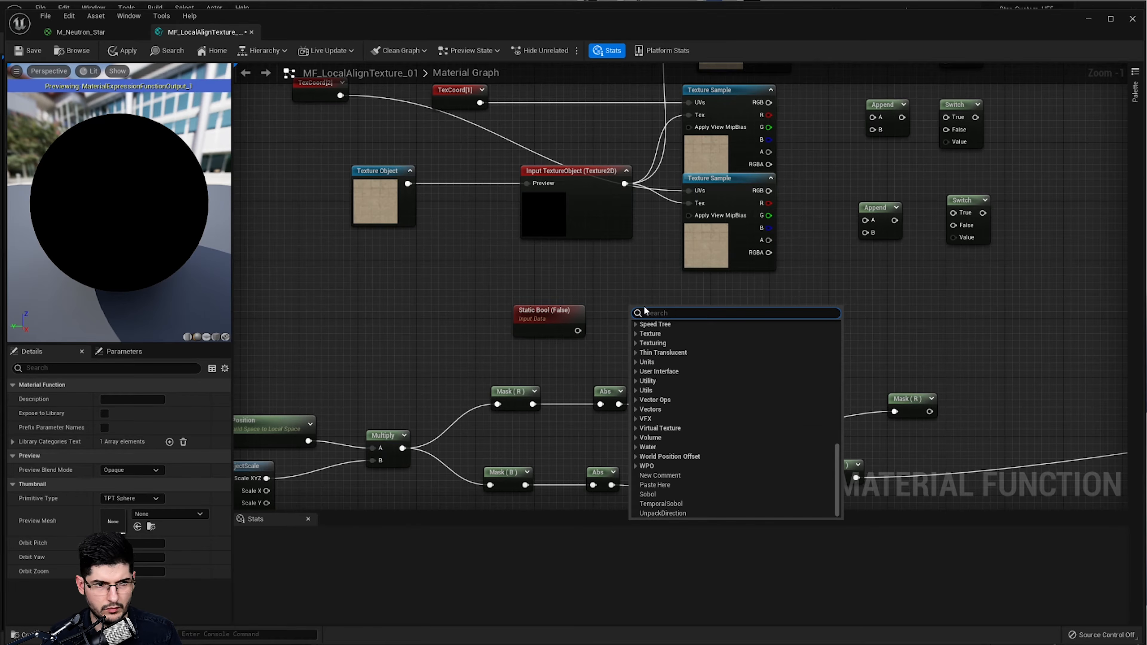
text(input e)
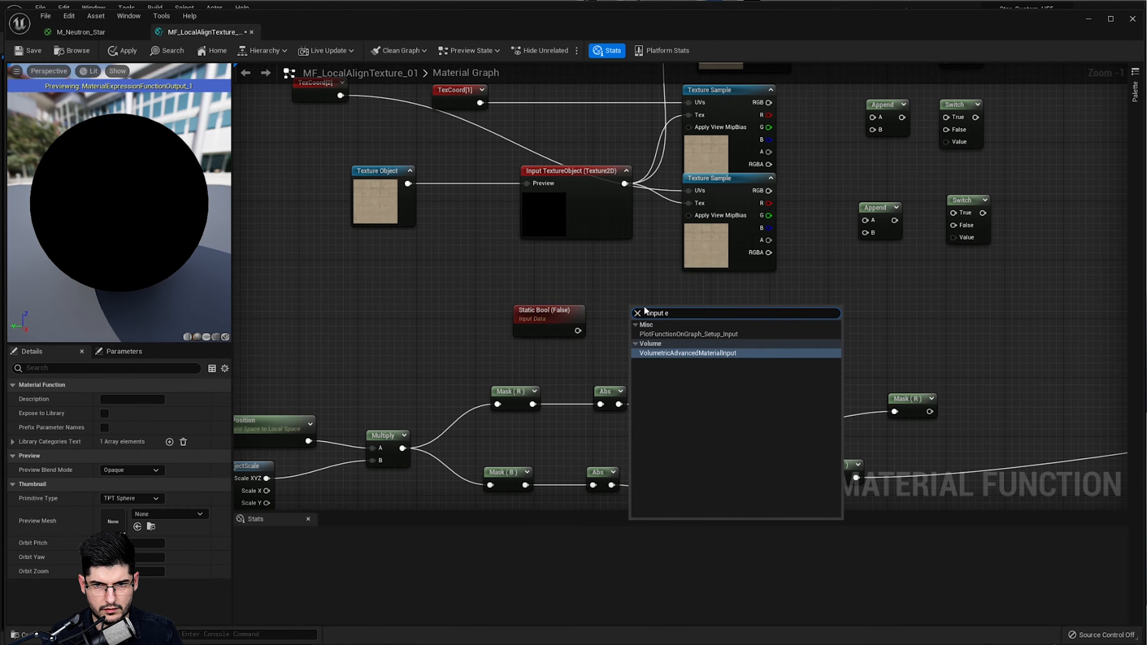
key(BackSpace)
key(BackSpace)
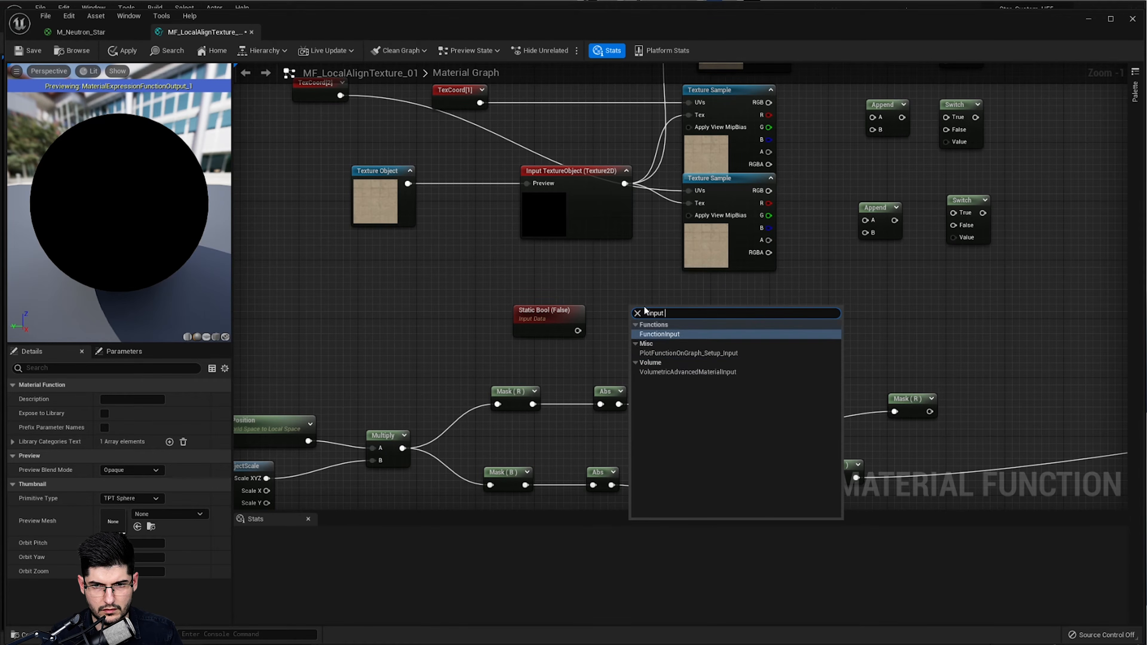
key(Return)
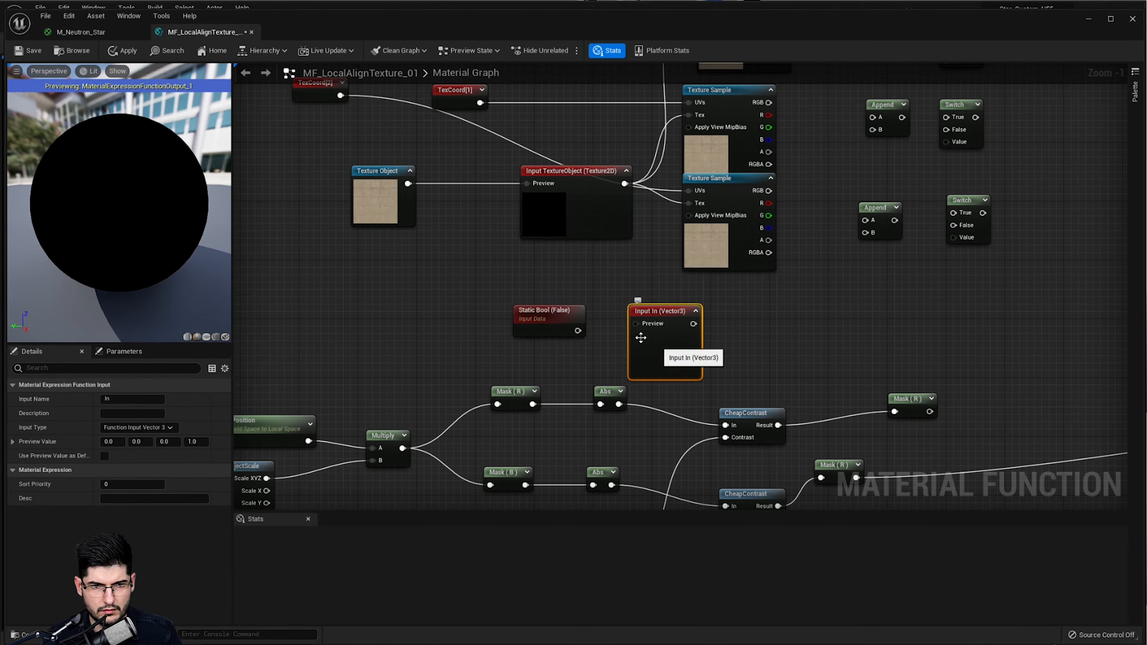
- Set the new input's type to Function Input Static Bool and connect the Static Bool node to its Preview
click(161, 429)
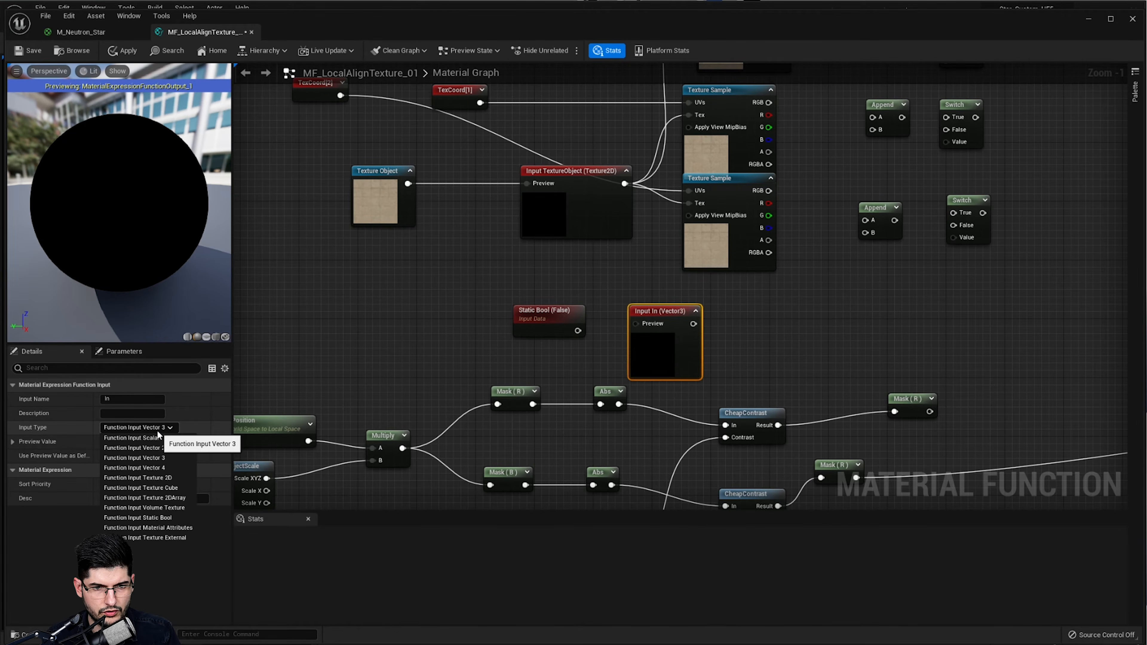
click(87, 517)
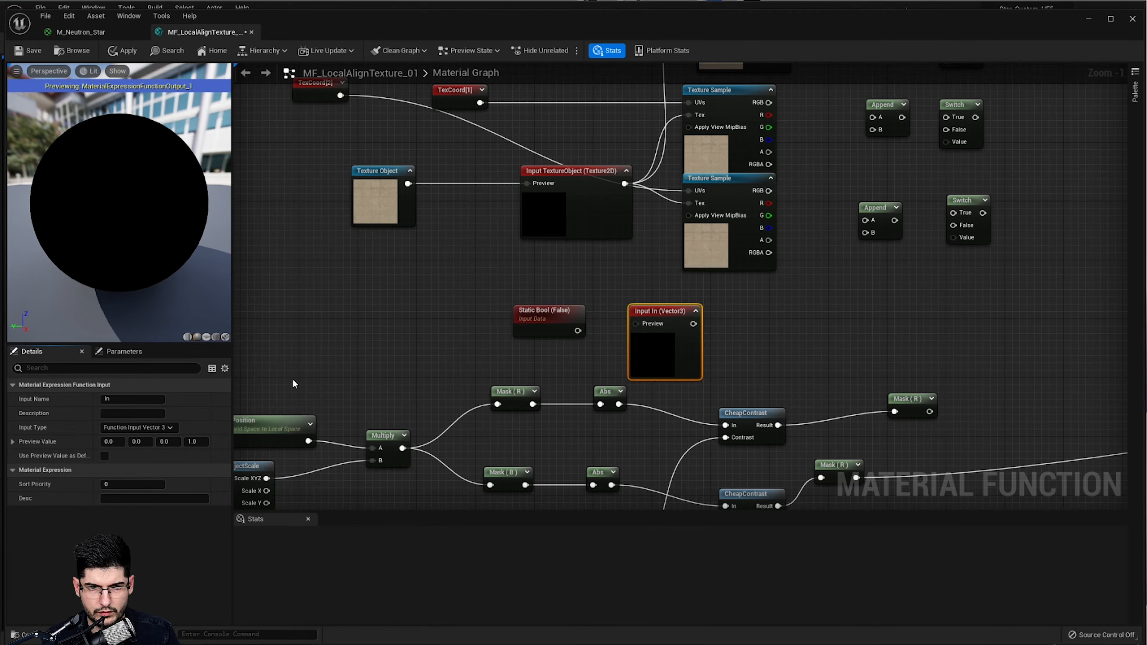
click(138, 427)
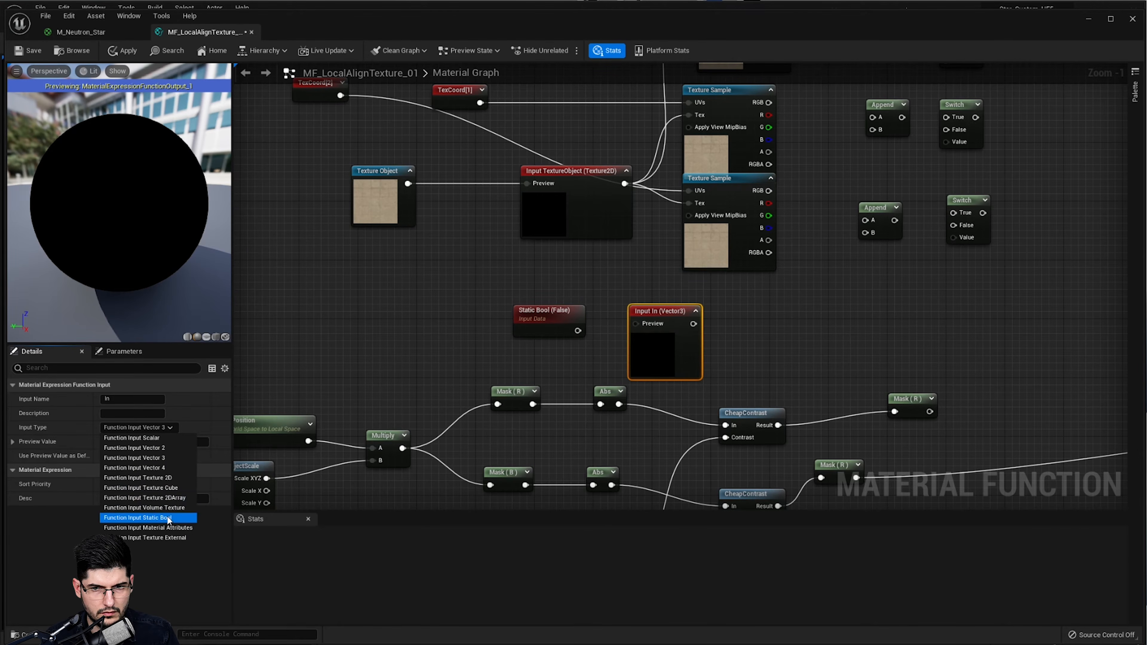
click(149, 517)
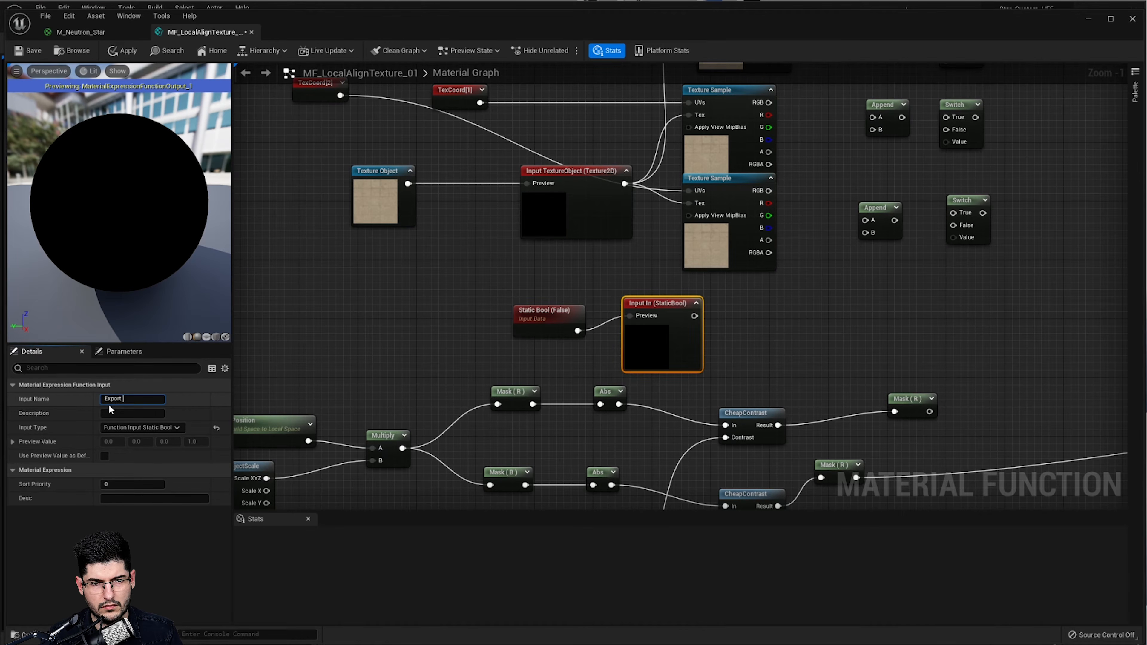
- Name the static bool input Export Float 4 and enable using its preview value as default
key(Return)
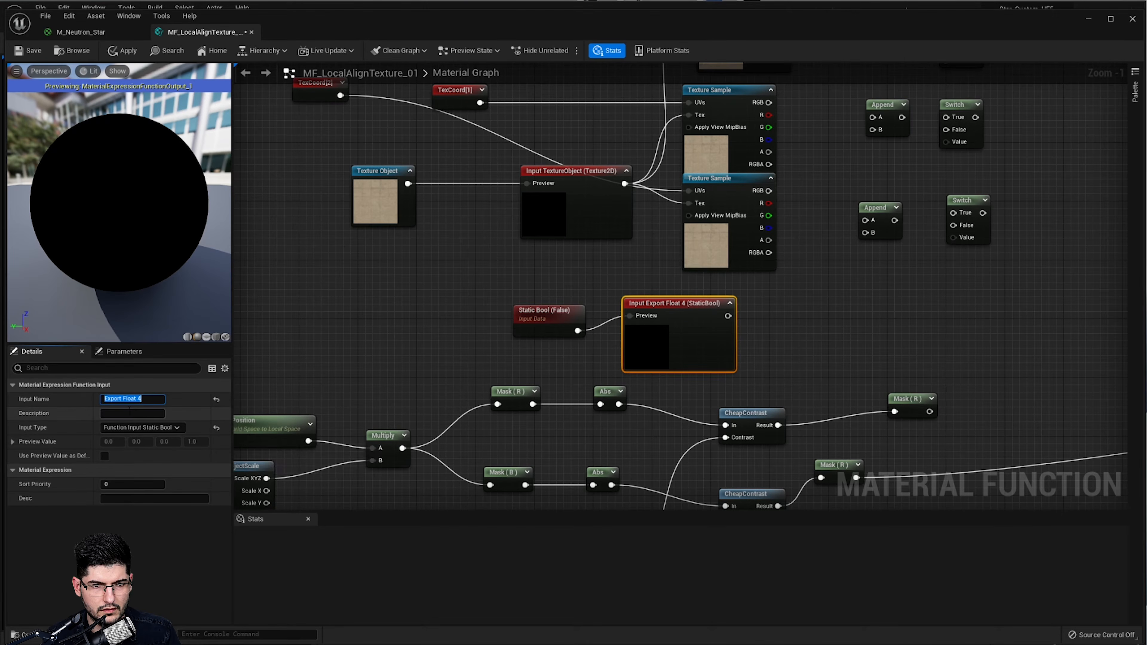
click(144, 427)
click(277, 382)
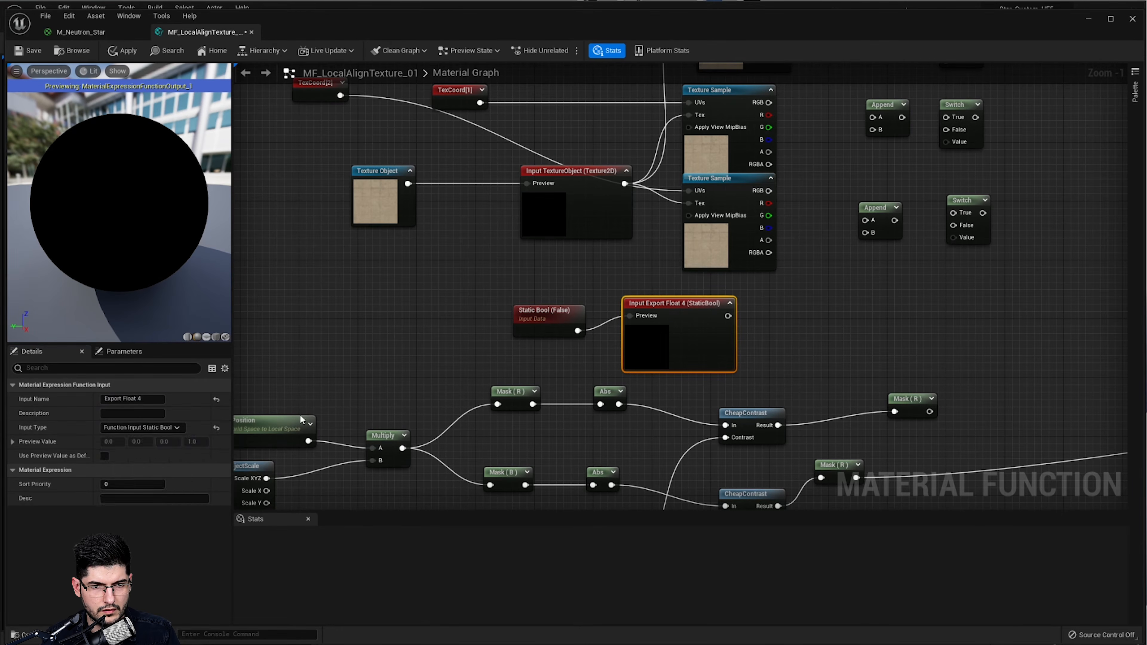
click(625, 351)
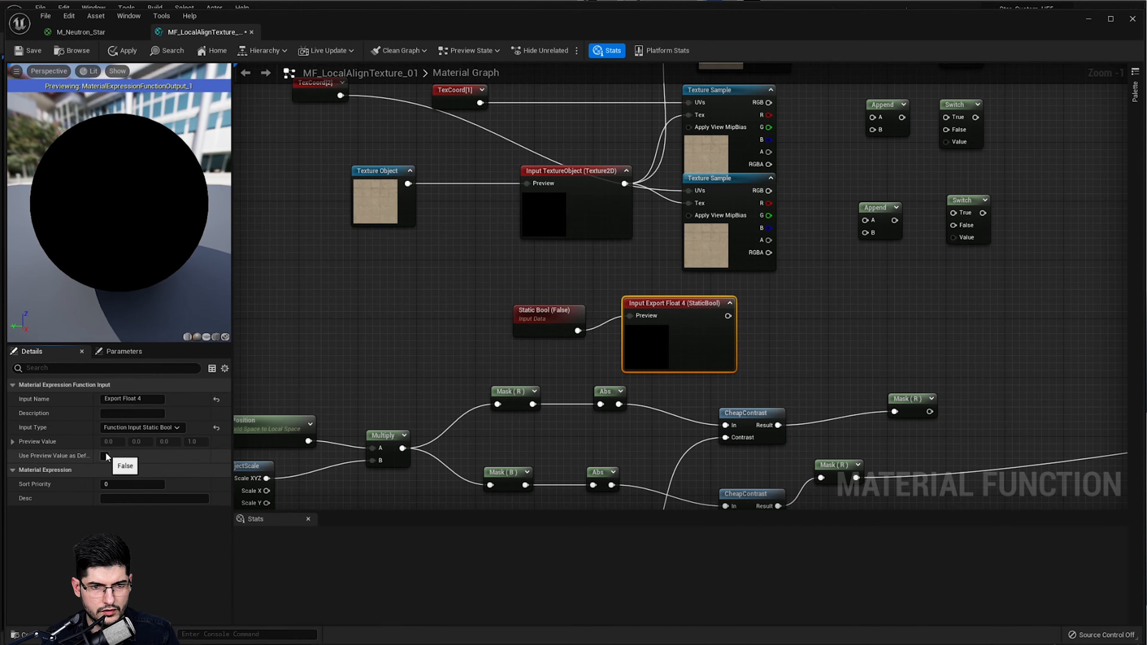
- Connect the Export Float 4 input to the Value of all three Switch nodes through a reroute node
right_drag(701, 307, 580, 314)
drag(606, 323, 834, 248)
right_drag(786, 306, 788, 421)
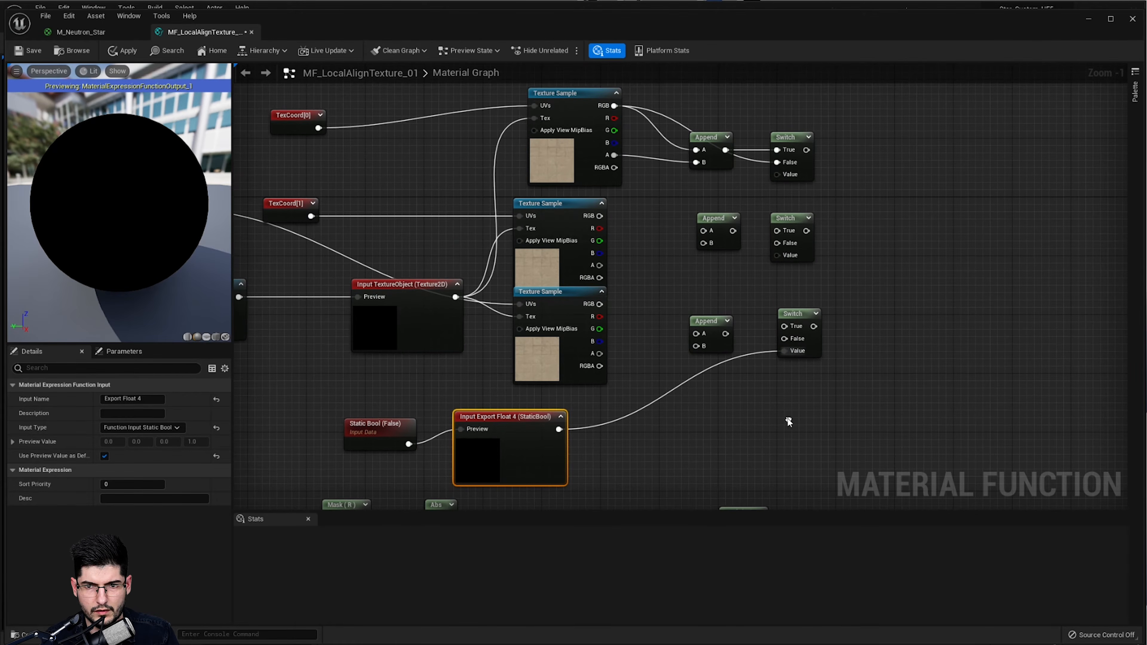
double_click(750, 354)
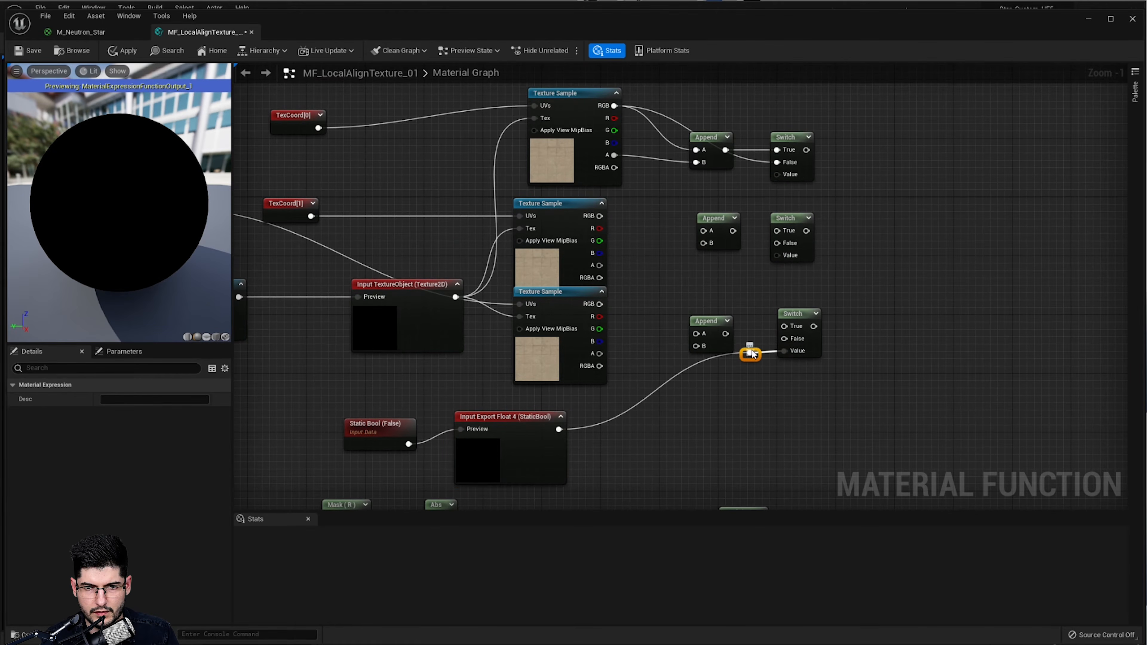
drag(751, 354, 776, 258)
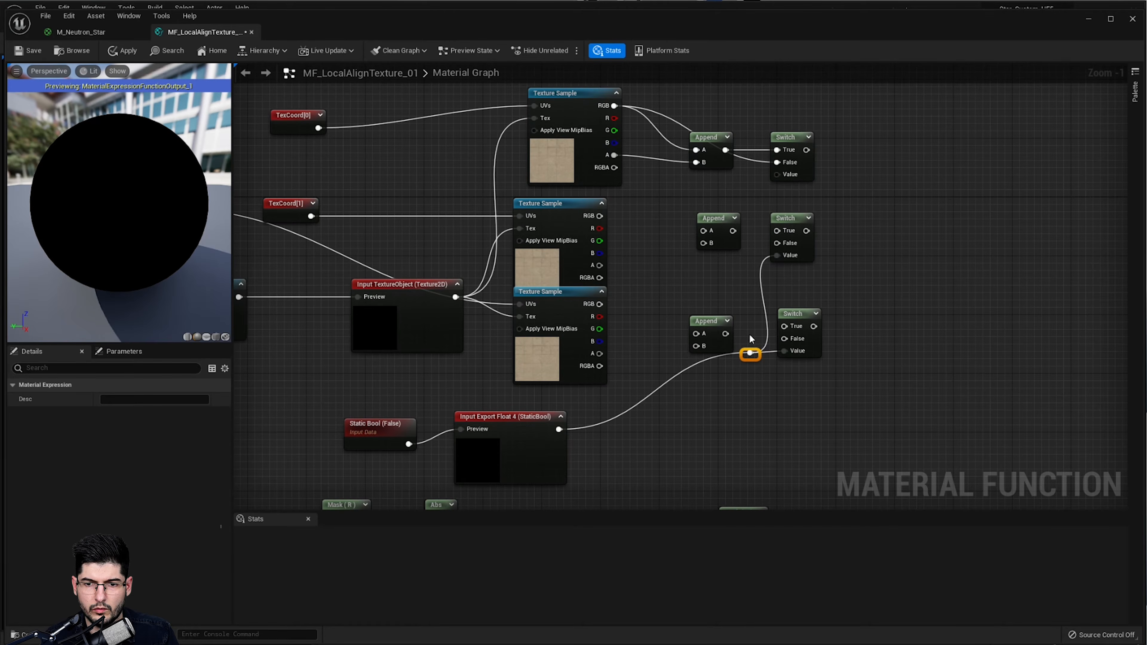
drag(750, 354, 777, 174)
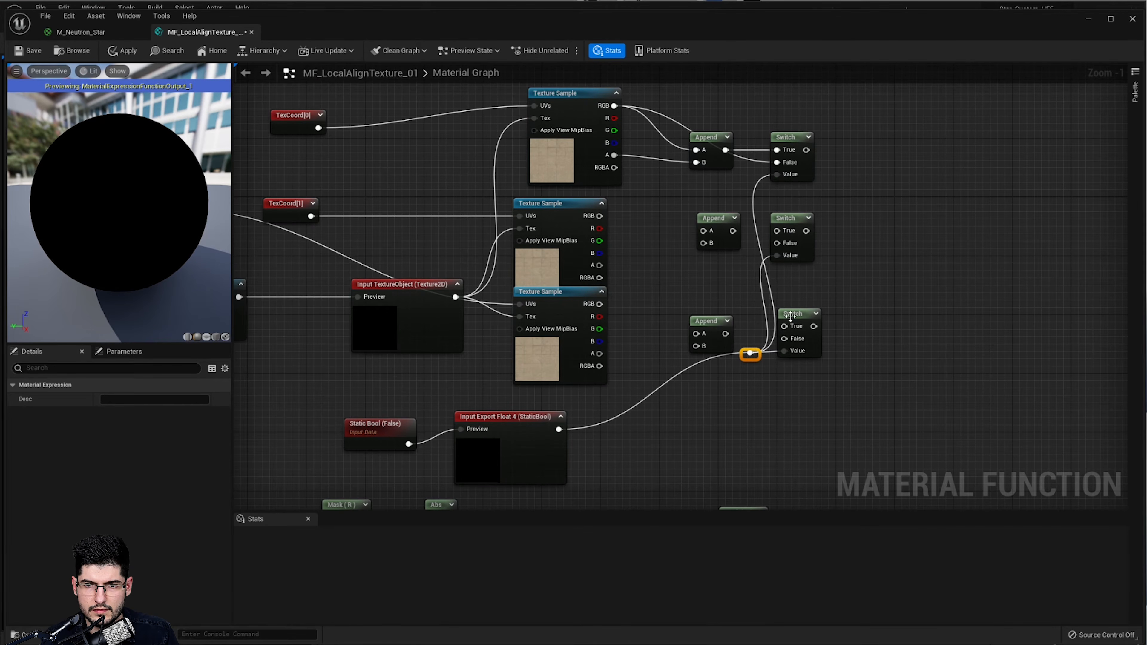
- Wire the second texture sample's RGB and A into the middle Append, feeding Switch True from the Append and False from RGB
click(806, 248)
drag(807, 248, 821, 248)
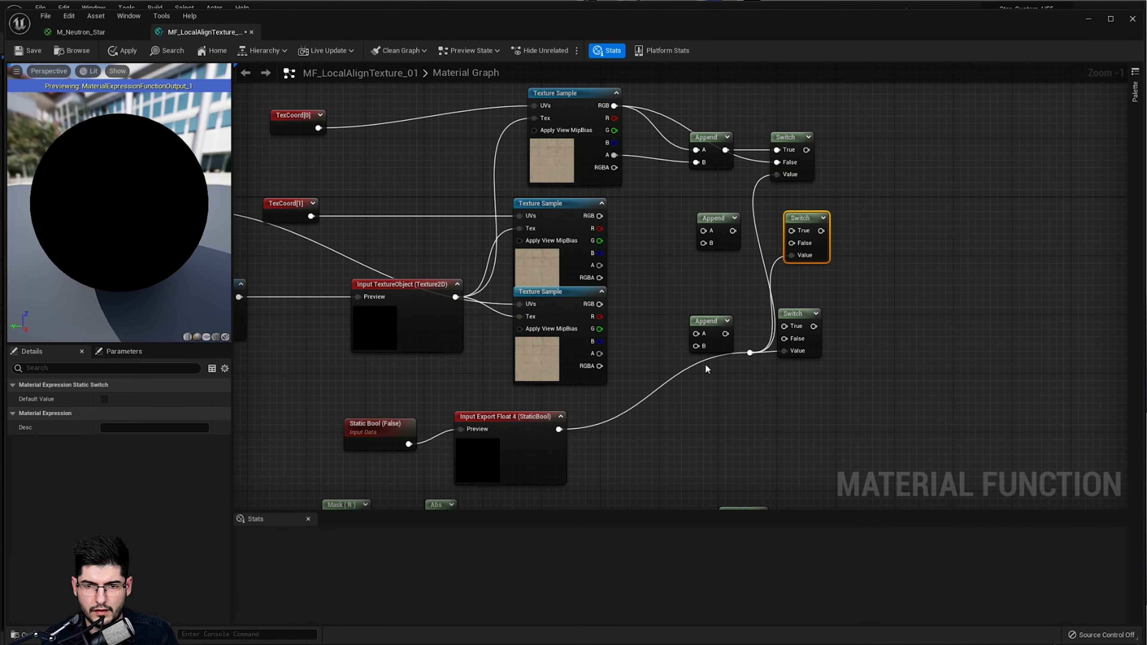
click(719, 344)
right_drag(678, 234, 681, 277)
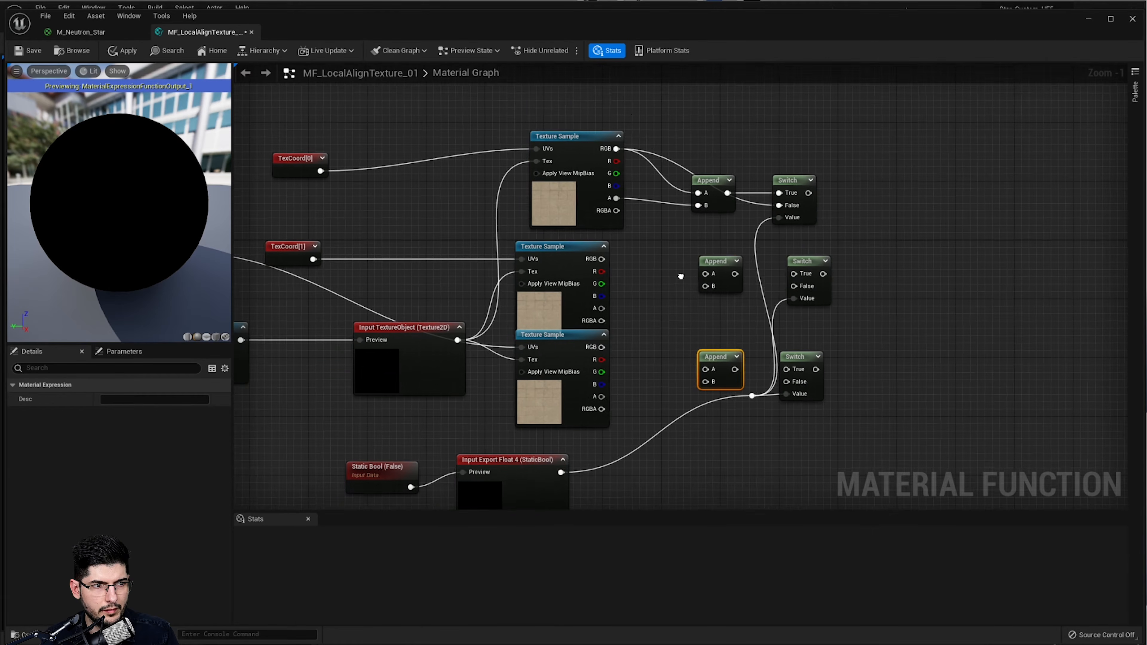
scroll(707, 266, up, 1)
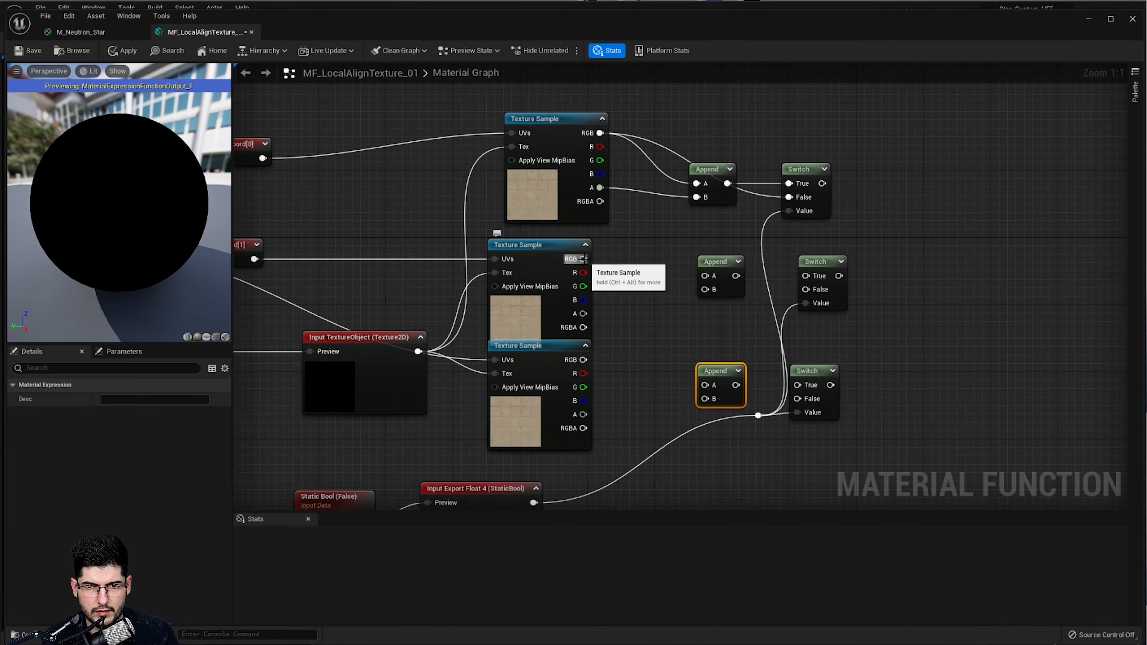
drag(583, 259, 704, 276)
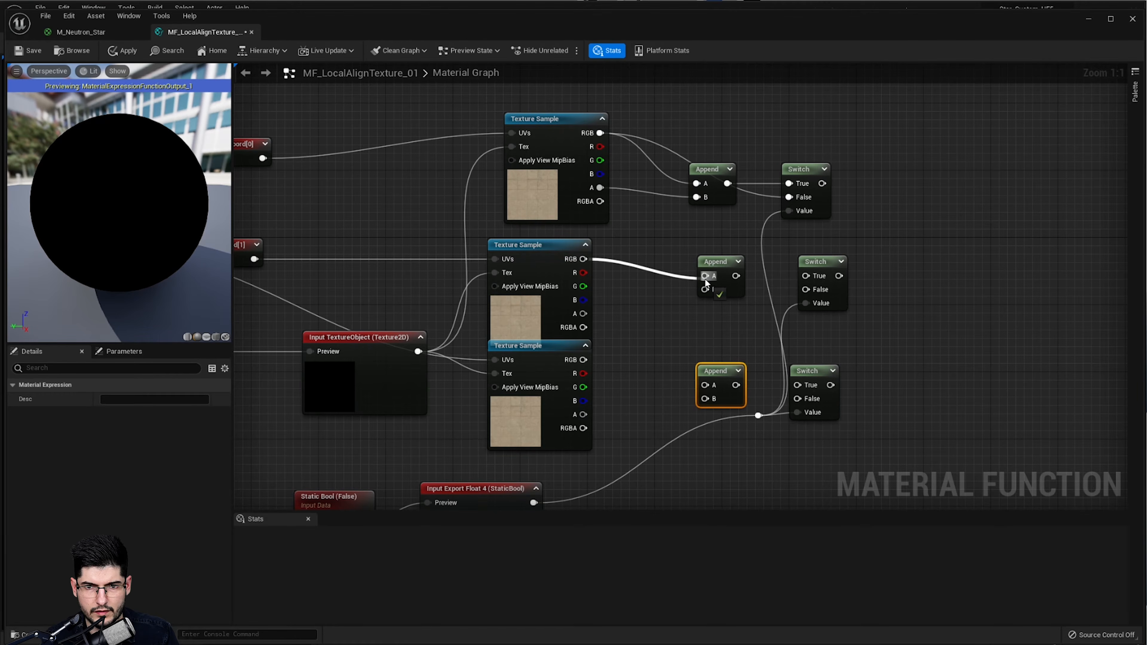
drag(583, 259, 806, 289)
drag(583, 313, 709, 233)
- Wire the third texture sample's RGB and A into the lowest Append, feeding Switch True from the Append and False from RGB
drag(714, 370, 798, 385)
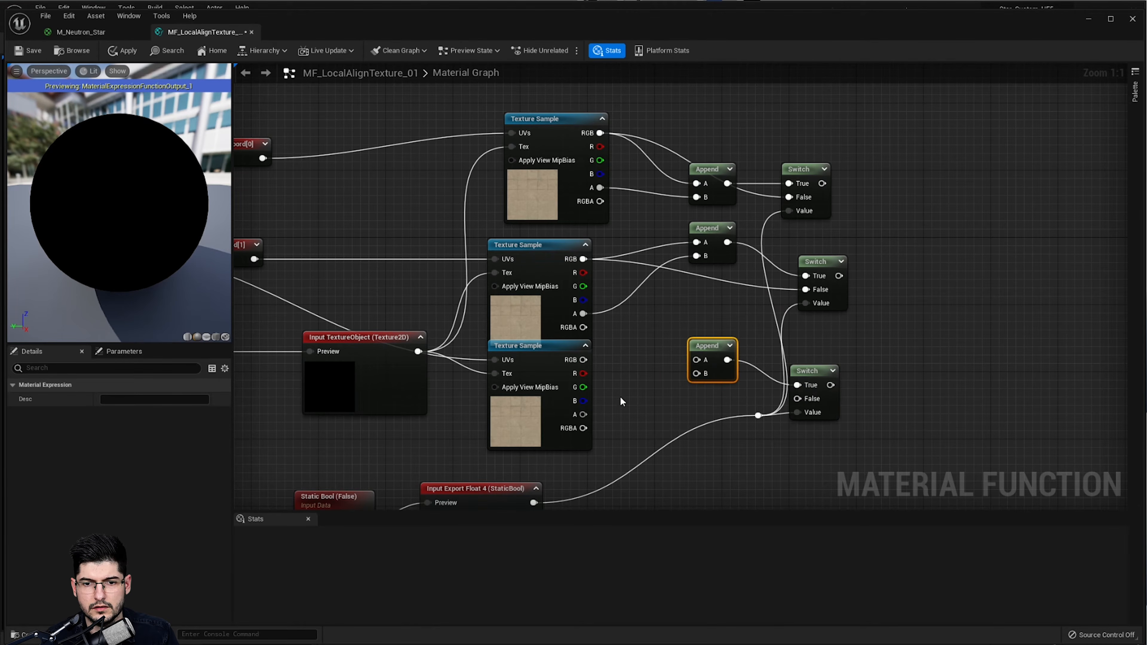
drag(583, 360, 798, 398)
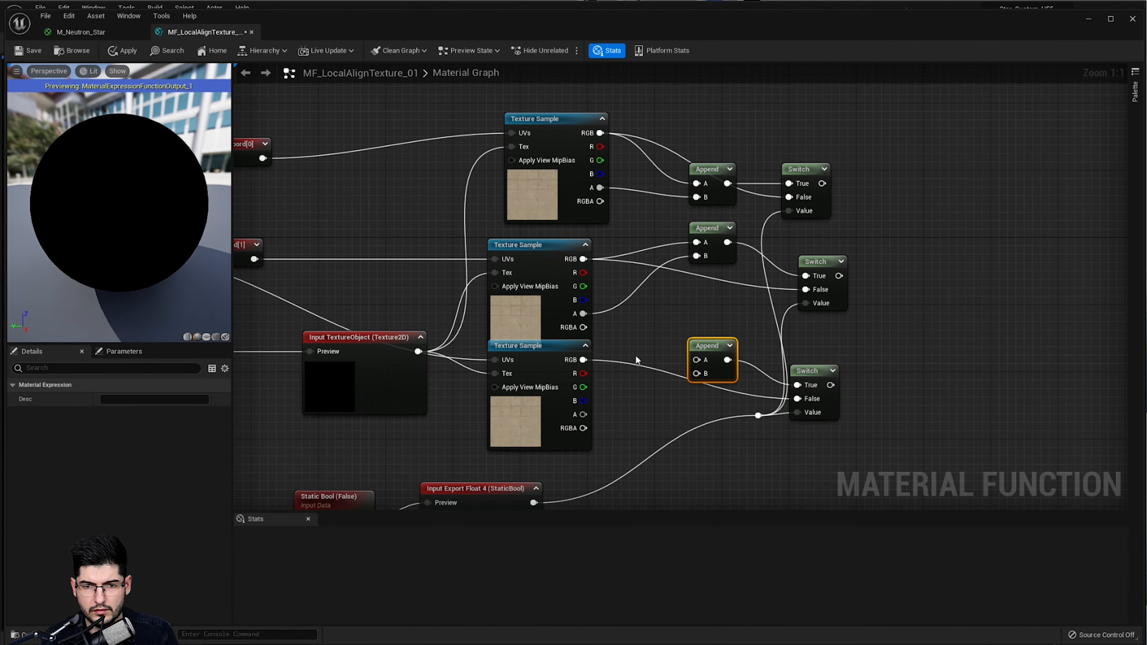
drag(583, 359, 697, 359)
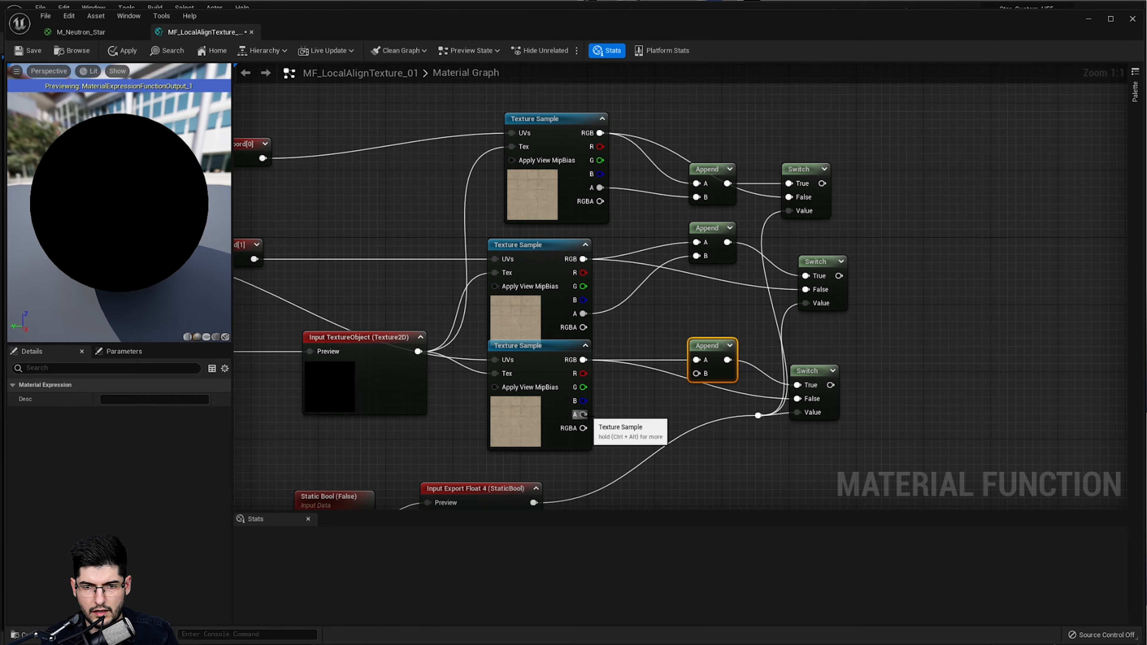
drag(584, 415, 698, 373)
scroll(698, 373, down, 1)
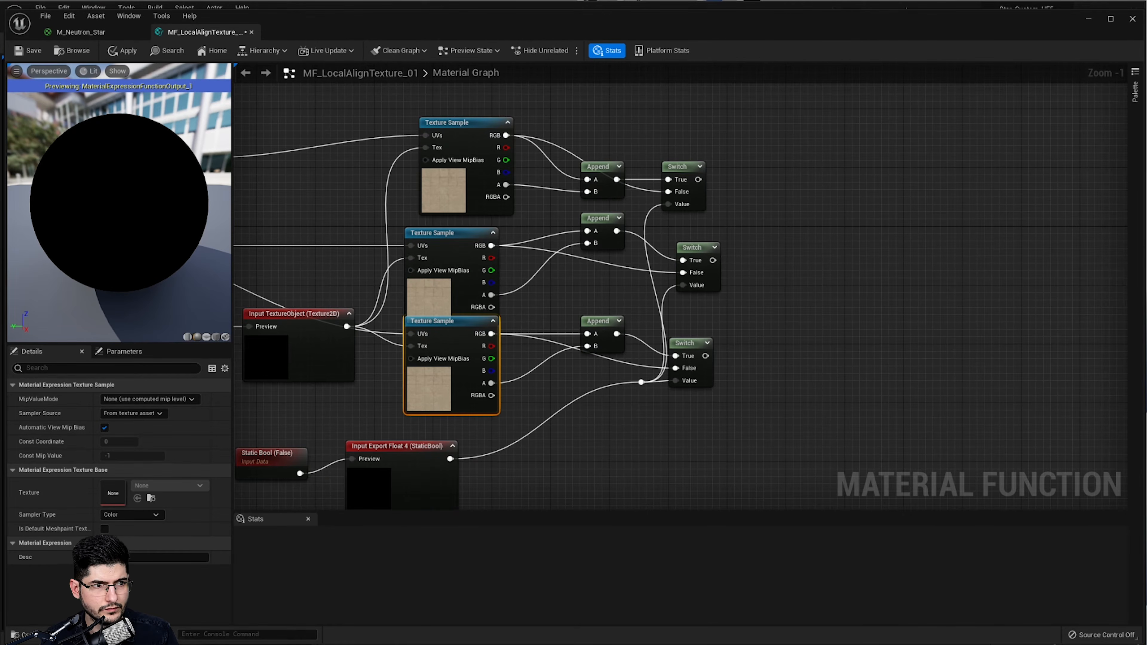
- Add a Multiply node beyond the Switch nodes and connect the first Switch output to its A input
right_drag(943, 251, 874, 278)
right_click(833, 188)
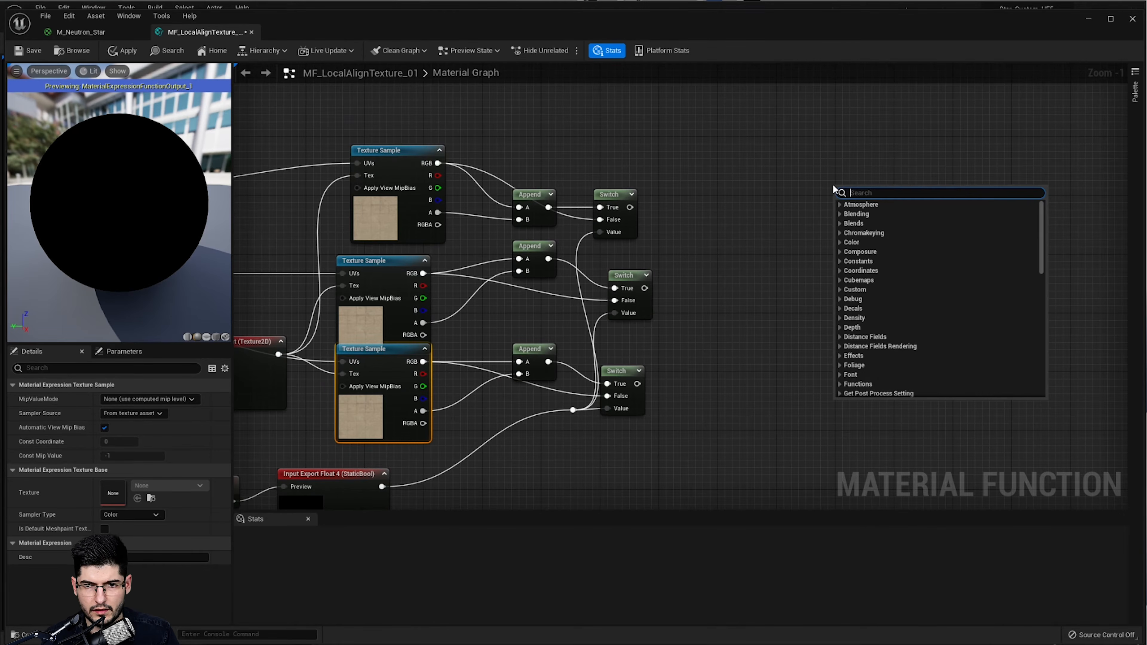
text(mul)
key(Return)
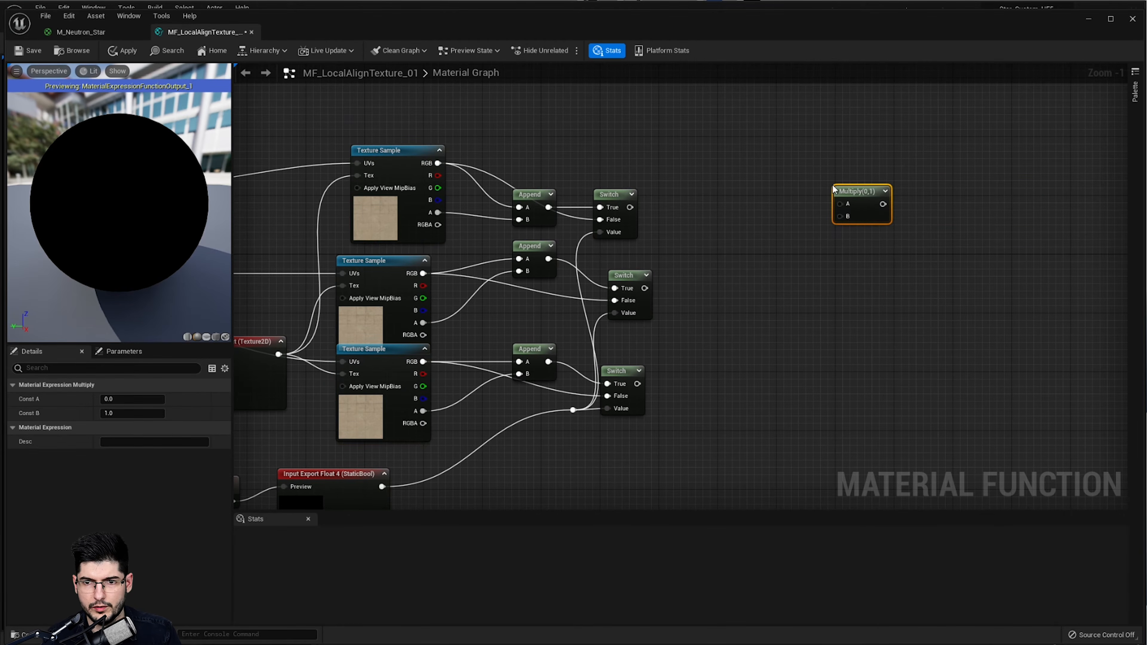
drag(834, 189, 772, 133)
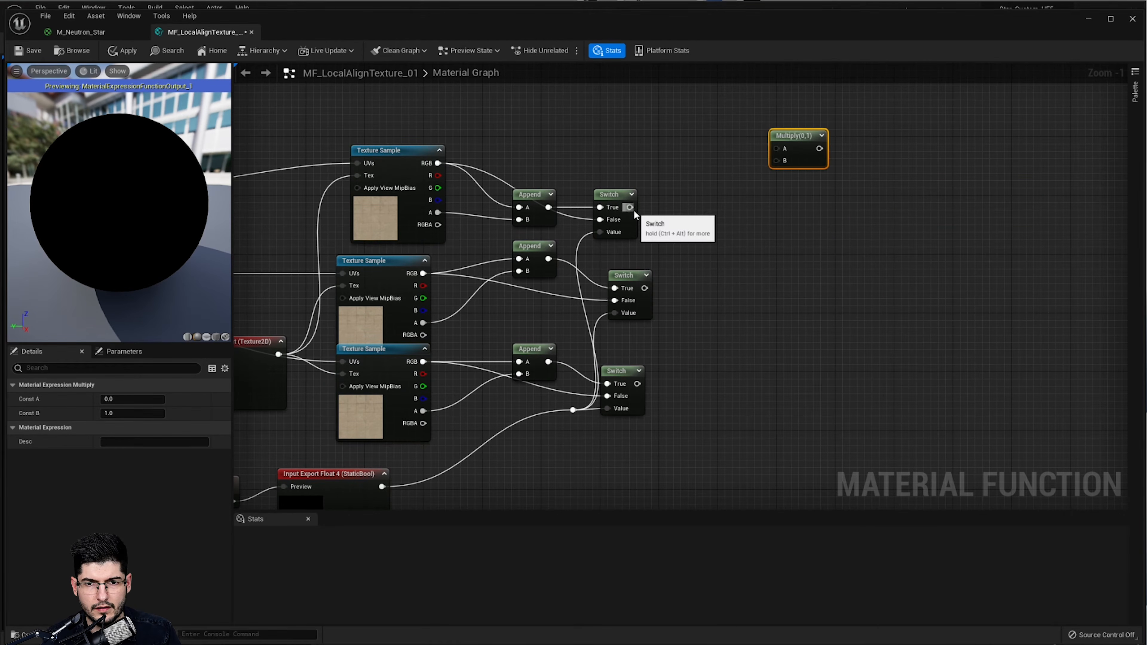
drag(631, 209, 778, 151)
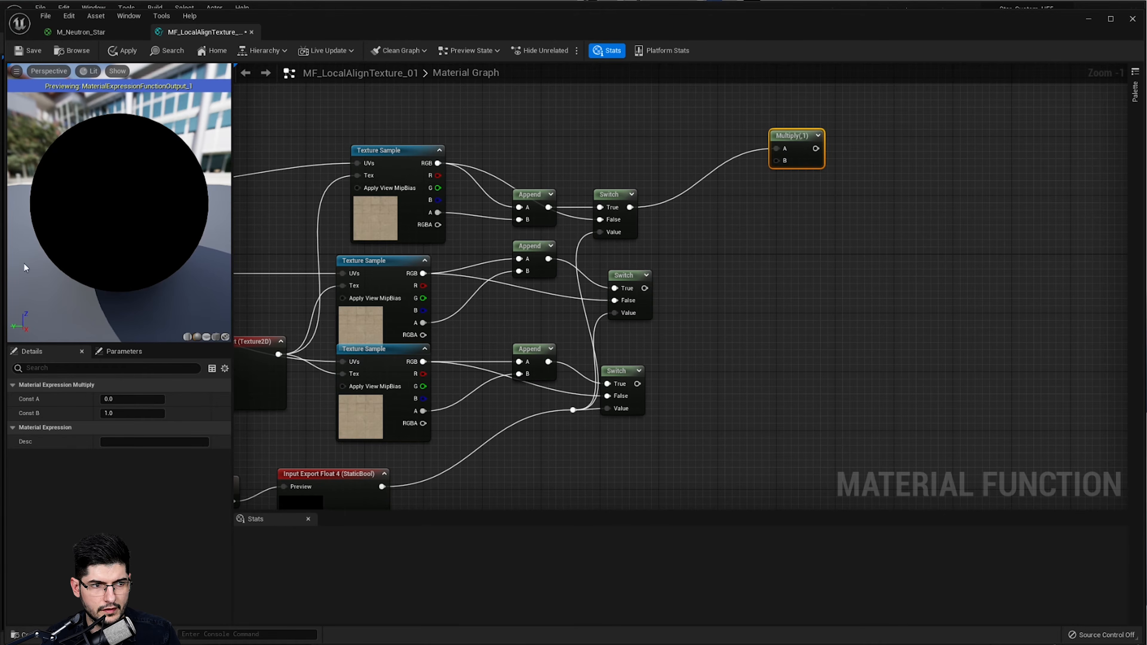
- Duplicate the 1-x node and the lower Multiply node from the blend before the function output
scroll(686, 379, down, 2)
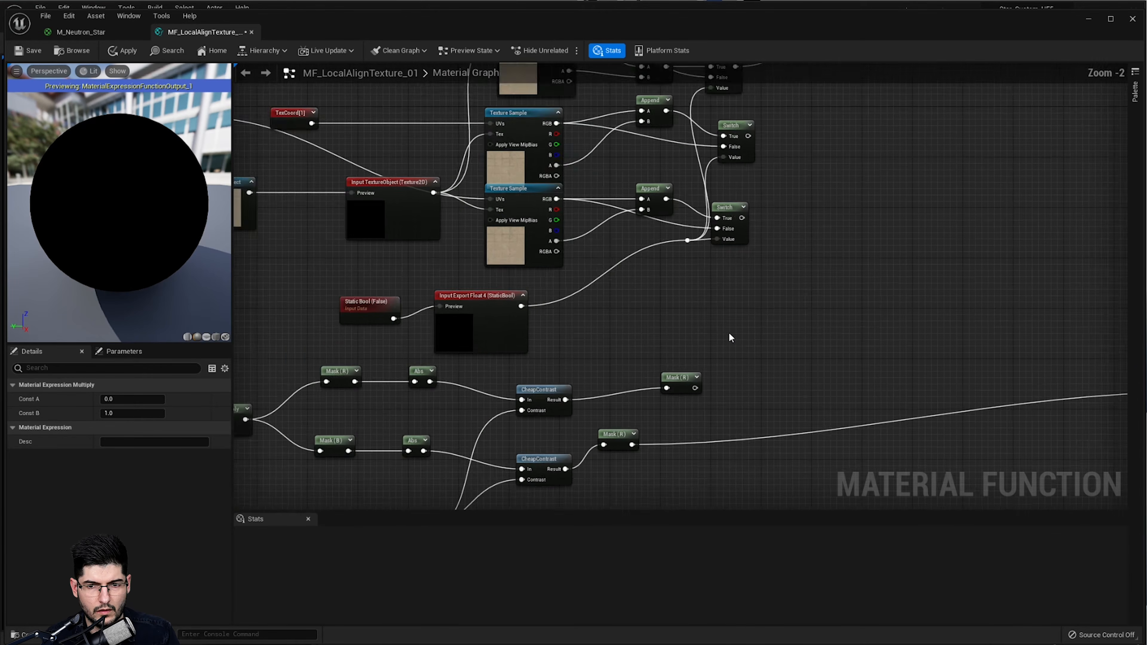
scroll(730, 336, up, 1)
right_drag(646, 448, 630, 491)
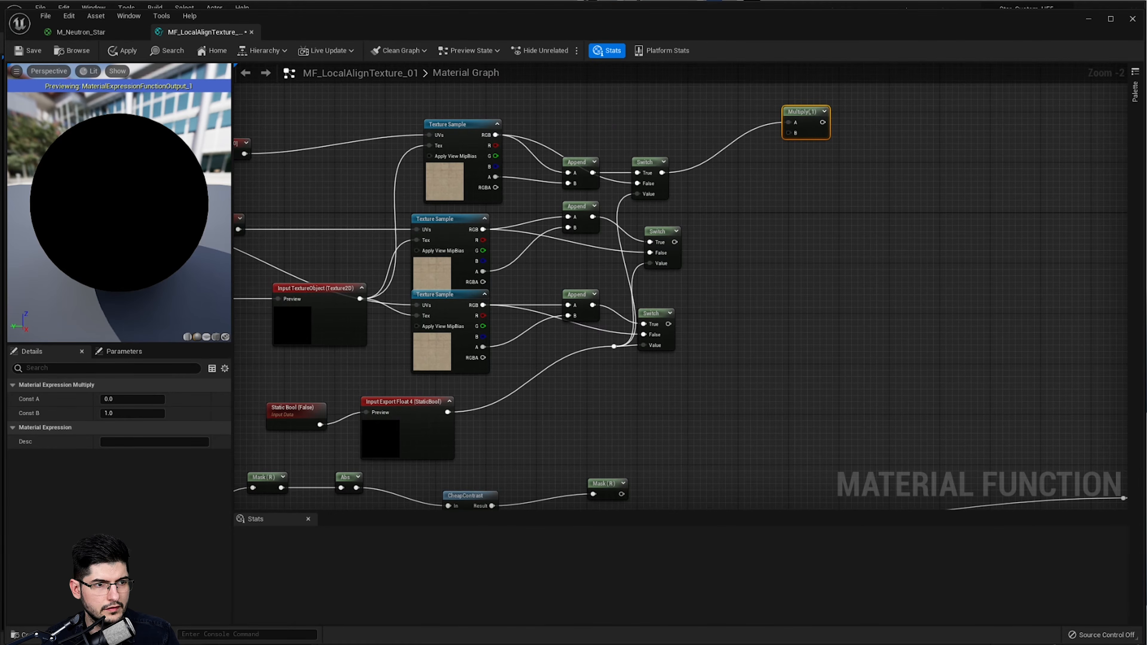
right_drag(451, 289, 417, 150)
scroll(899, 368, down, 2)
right_drag(900, 367, 698, 280)
scroll(1046, 305, up, 2)
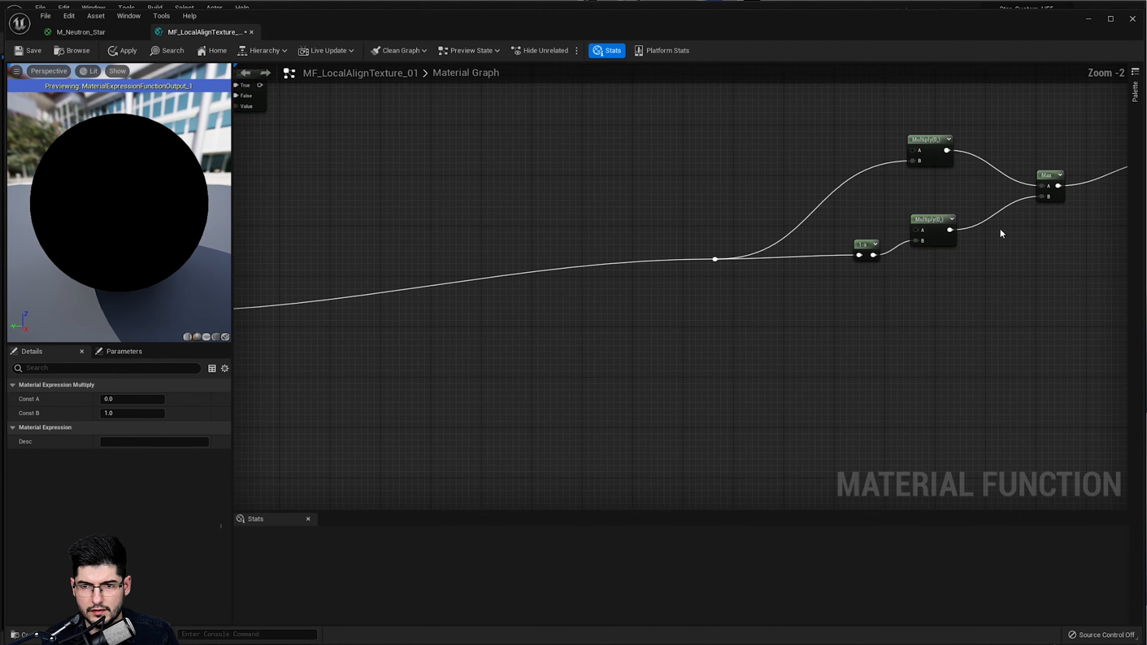
drag(1001, 228, 836, 281)
right_drag(819, 301, 866, 394)
key(ctrl+d)
- Place the duplicated 1-x and Multiply pair beside the Switch nodes, below the Multiply fed by the first Switch
drag(1045, 373, 529, 128)
right_drag(452, 193, 615, 368)
drag(687, 302, 627, 276)
click(738, 264)
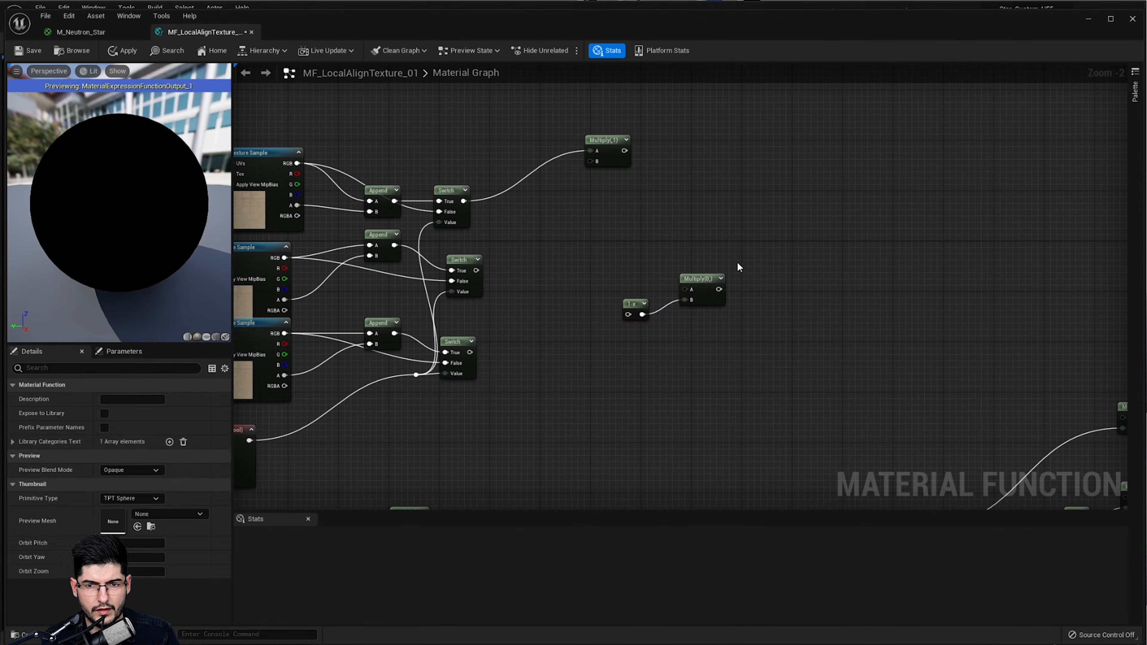
drag(738, 263, 635, 321)
drag(702, 294, 646, 261)
right_drag(662, 204, 719, 266)
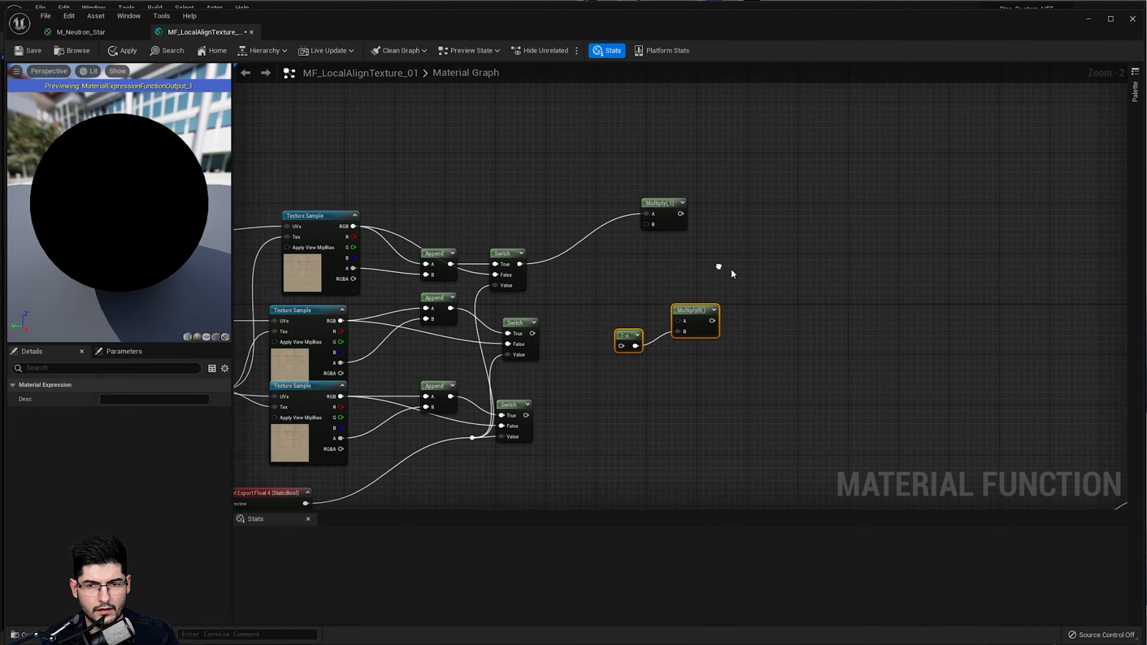
- Add a Max node and connect the upper Multiply to its A input and the lower Multiply to B
right_click(805, 277)
text(max)
key(Return)
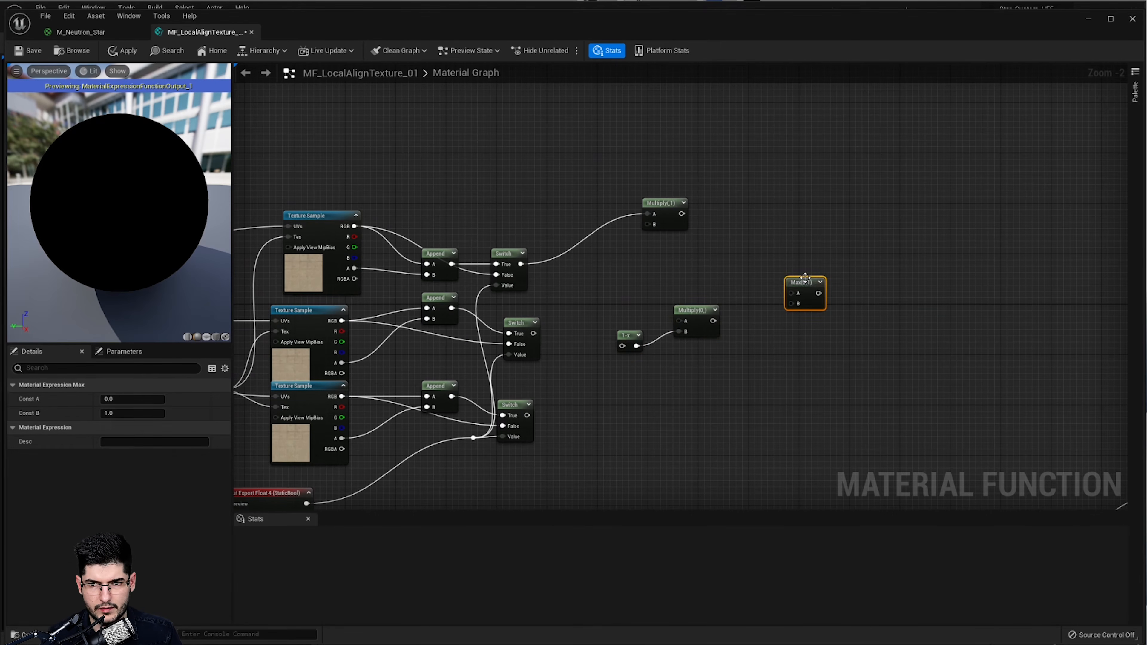
drag(682, 214, 762, 281)
drag(715, 326, 745, 280)
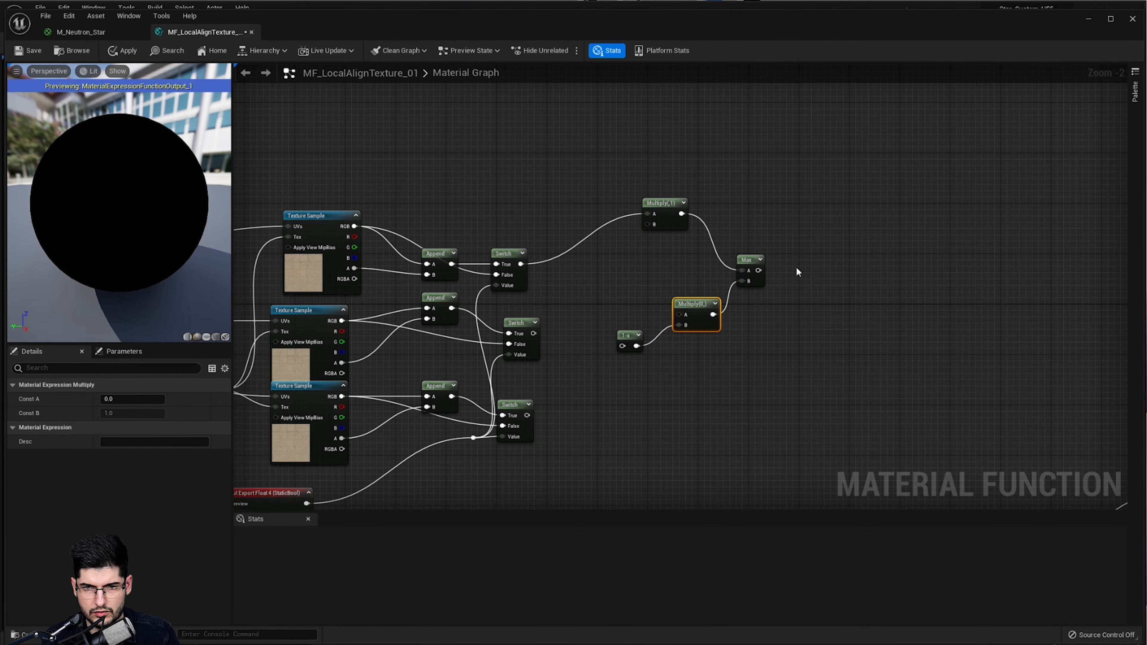
- Connect the upper Mask (R) output to the input of the duplicated 1-x node
scroll(796, 267, up, 2)
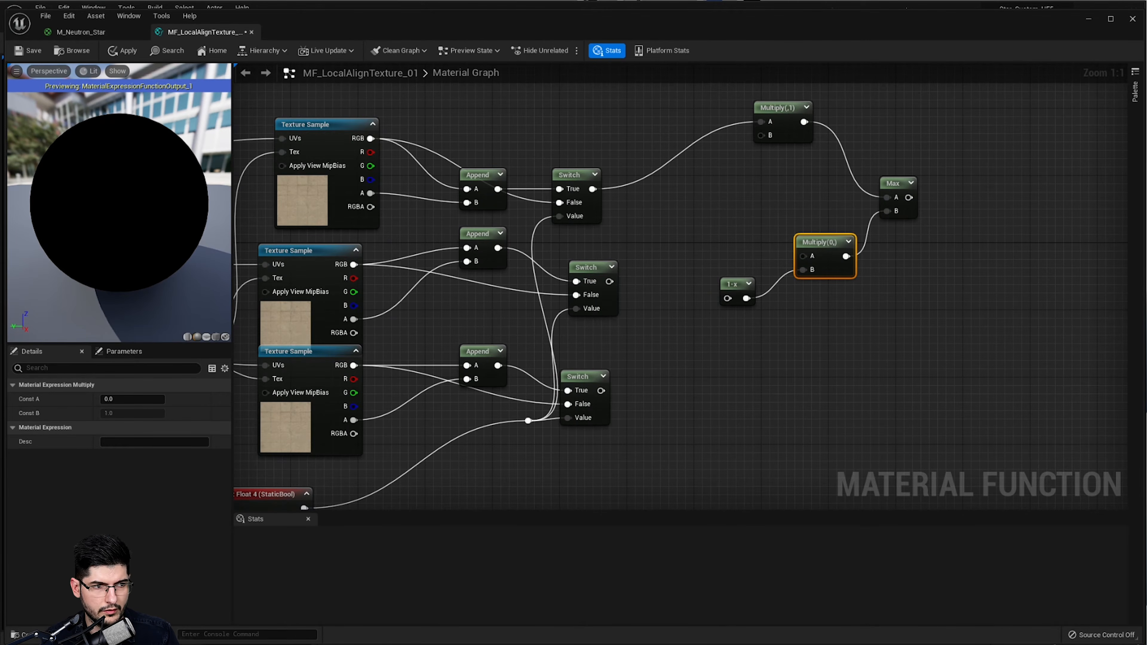
right_drag(511, 441, 562, 203)
drag(592, 380, 777, 159)
right_drag(777, 158, 745, 172)
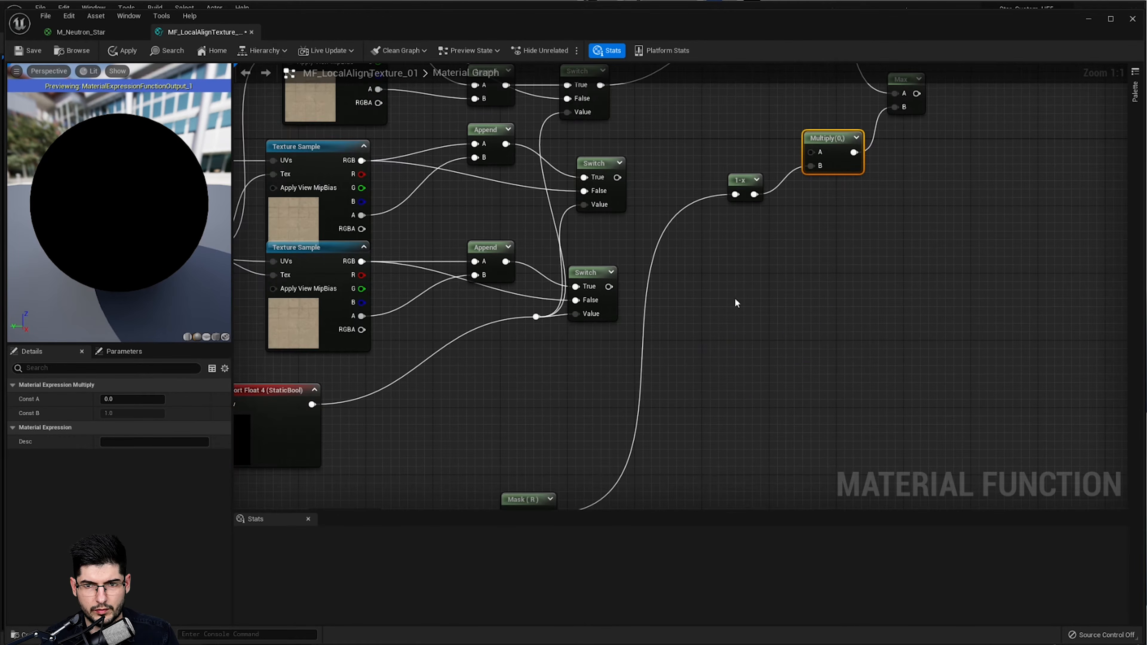
- Connect the second Switch output to A of the lower Multiply and shift the 1-x node closer to it
right_drag(735, 298, 711, 403)
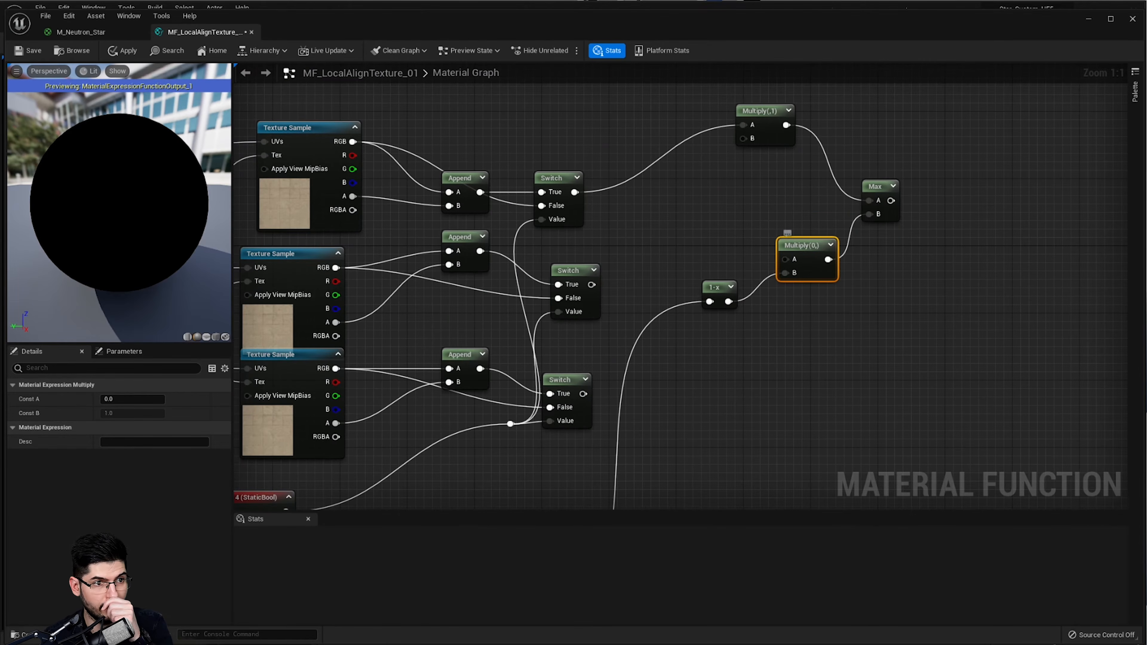
right_drag(796, 265, 796, 340)
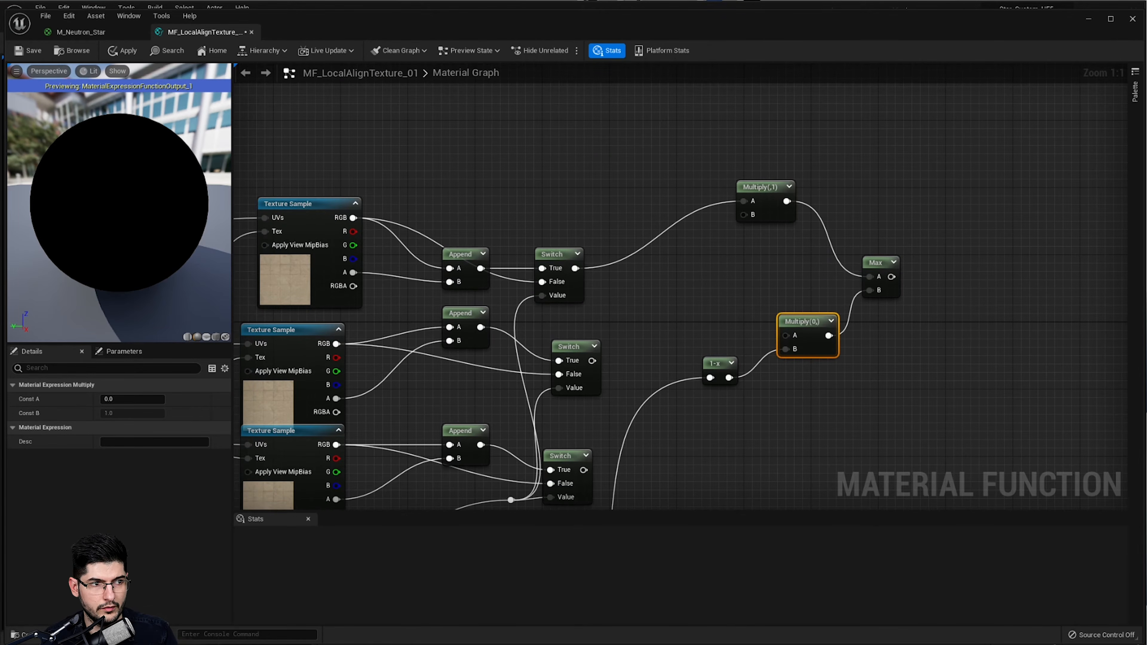
drag(592, 361, 786, 335)
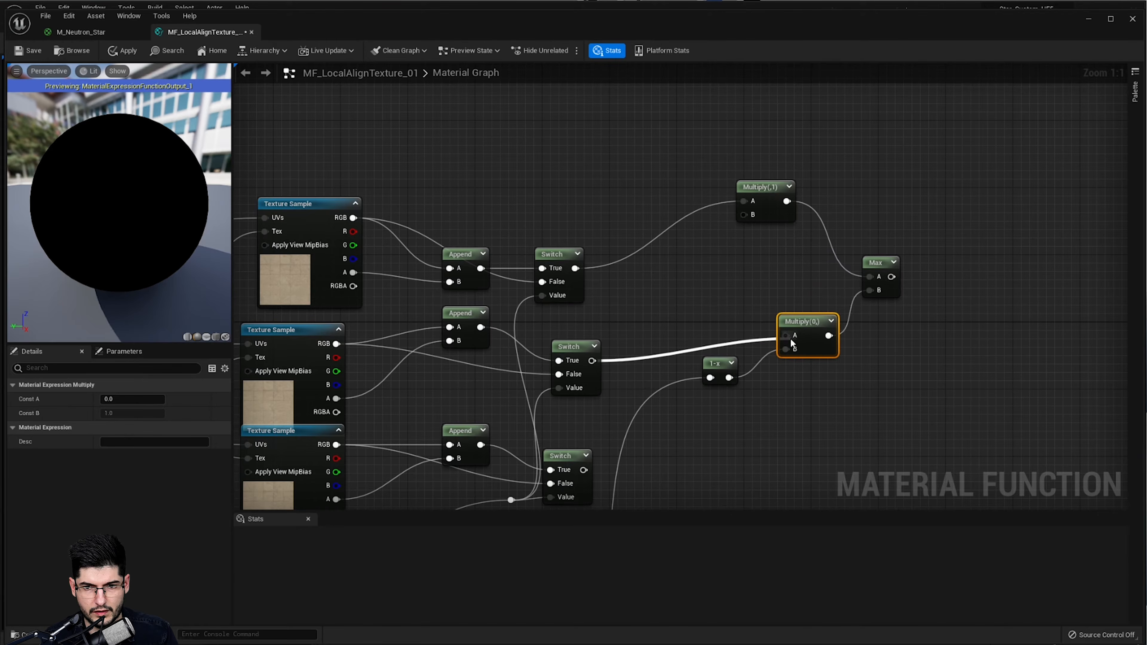
drag(717, 367, 734, 376)
- Add a reroute node on the mask wire before 1-x, connect it to B of the upper Multiply, and tidy the Mask (R) position
scroll(707, 287, down, 2)
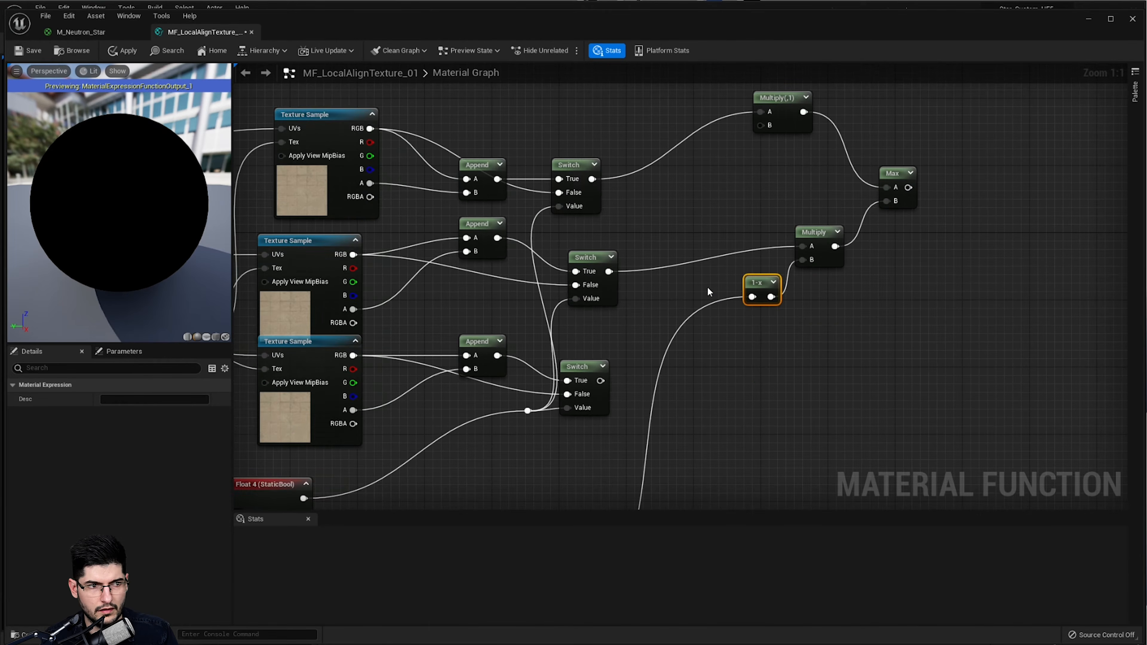
click(703, 304)
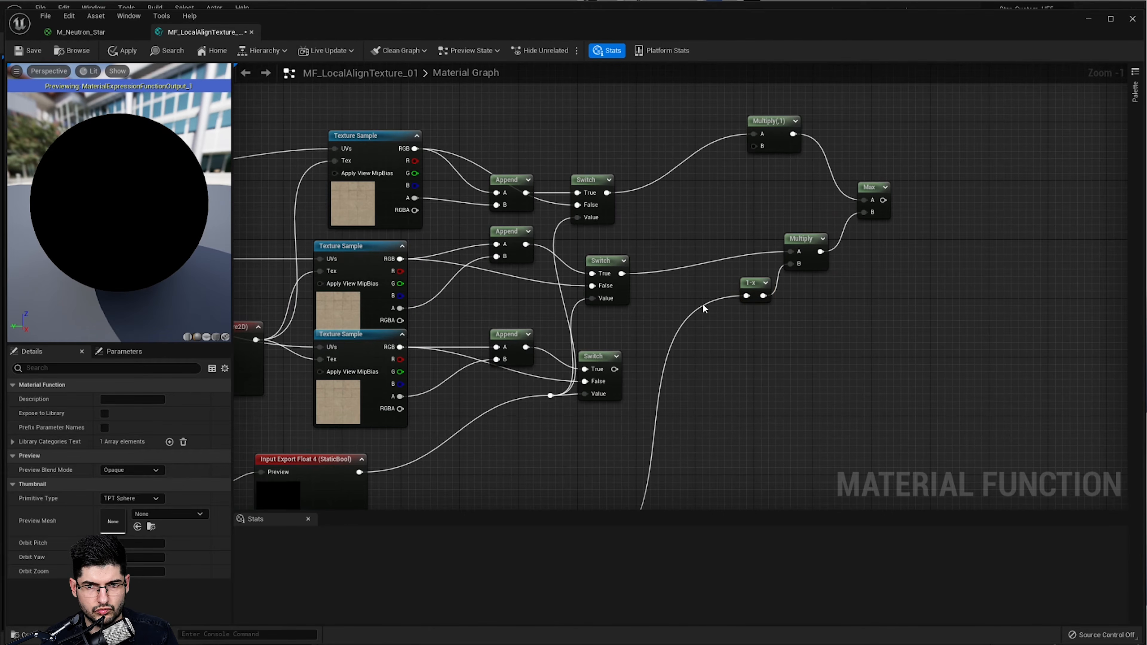
double_click(696, 309)
drag(697, 307, 755, 147)
right_drag(712, 338, 794, 102)
drag(630, 319, 564, 311)
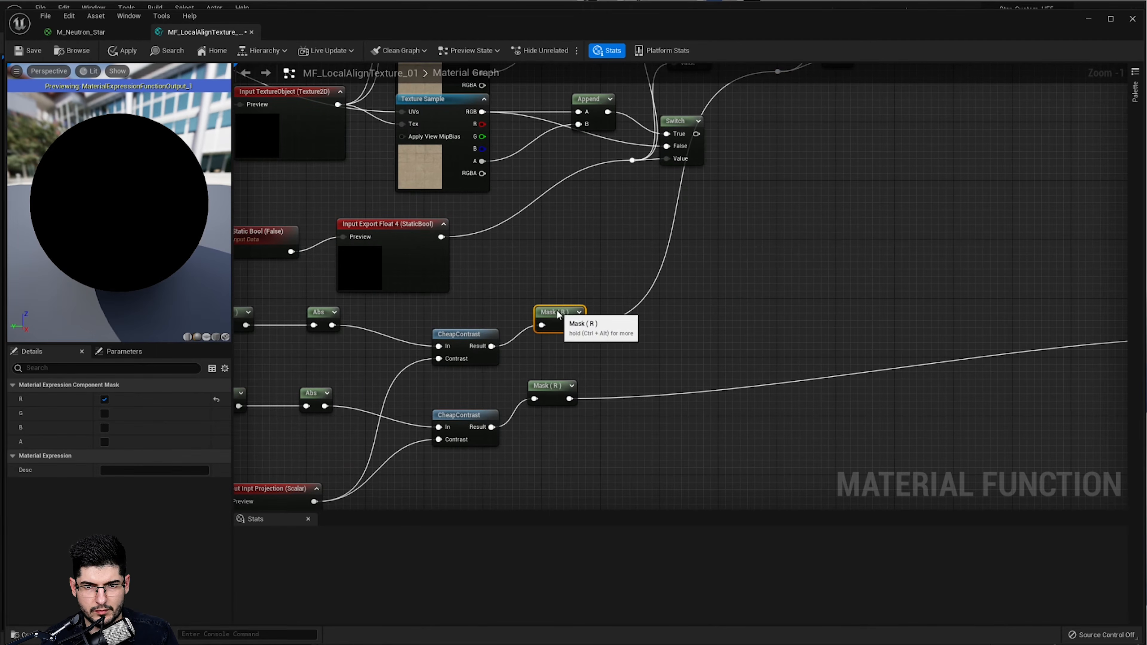
right_drag(790, 199, 788, 361)
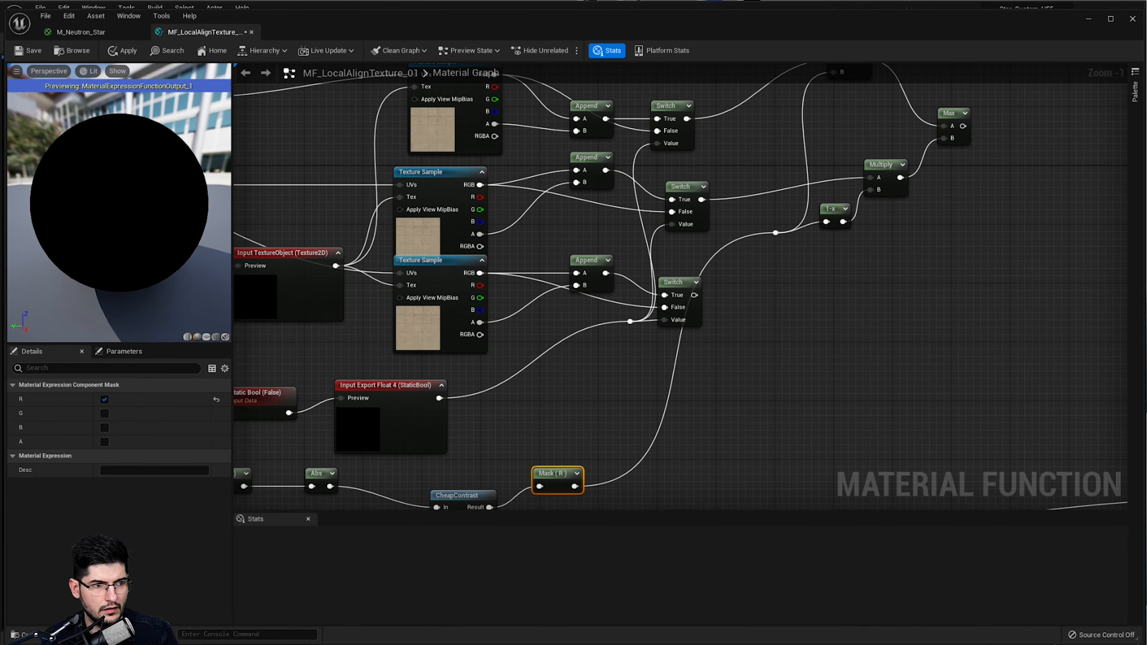
- Connect the third Switch output to A of the upper Multiply in the final blend and reposition that Switch clear of the wires
scroll(795, 447, down, 1)
right_drag(795, 447, 580, 344)
drag(389, 249, 1038, 308)
right_drag(649, 186, 822, 301)
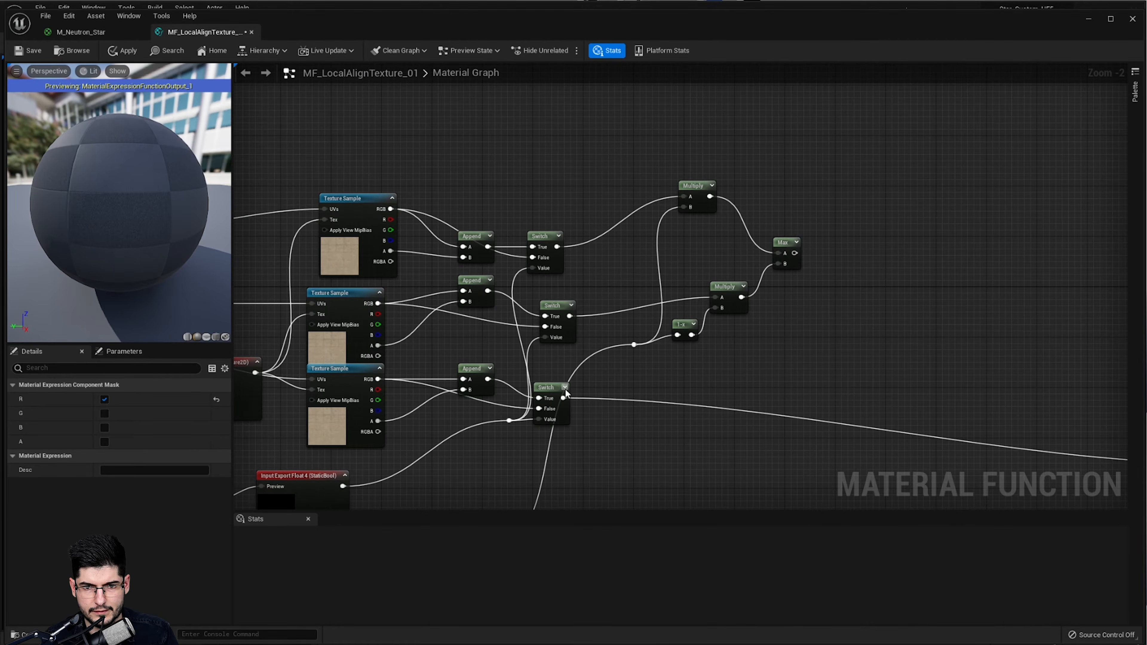
drag(566, 389, 591, 389)
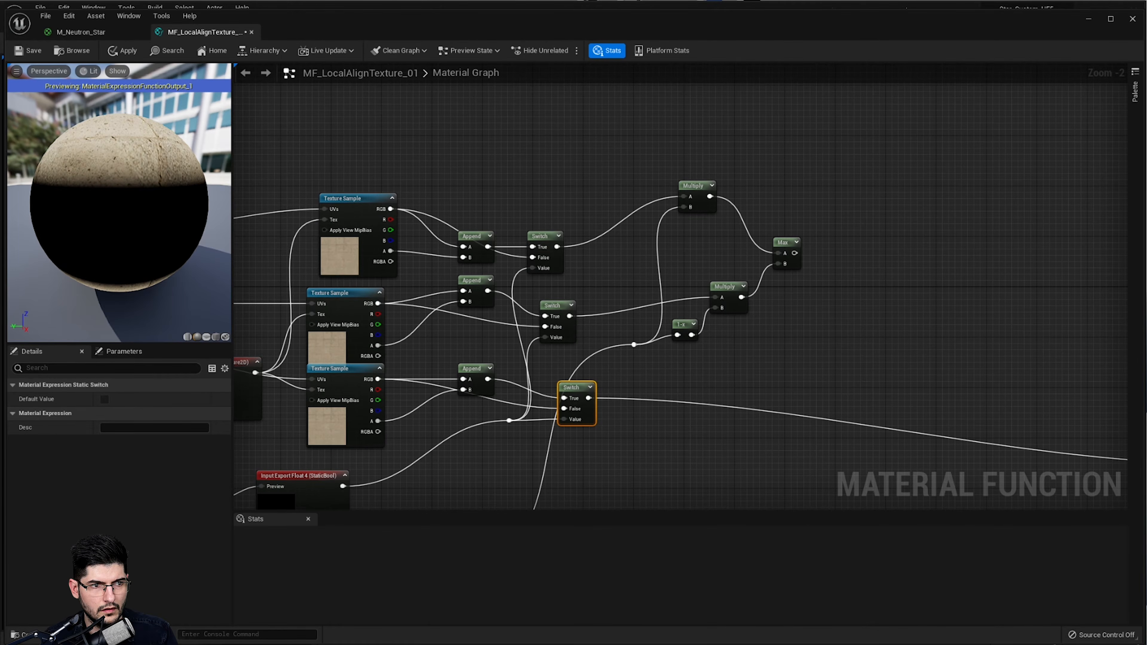
- Connect the new Max output to A of the lower Multiply in the final blend and save the material function
right_drag(650, 311, 399, 231)
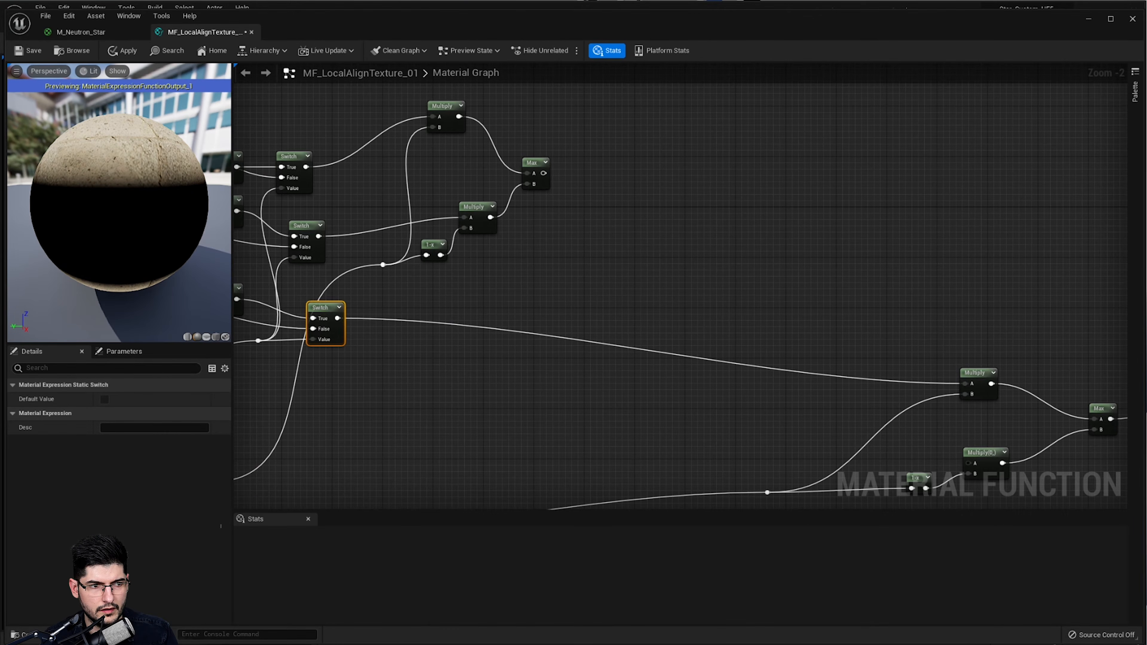
right_drag(673, 245, 565, 170)
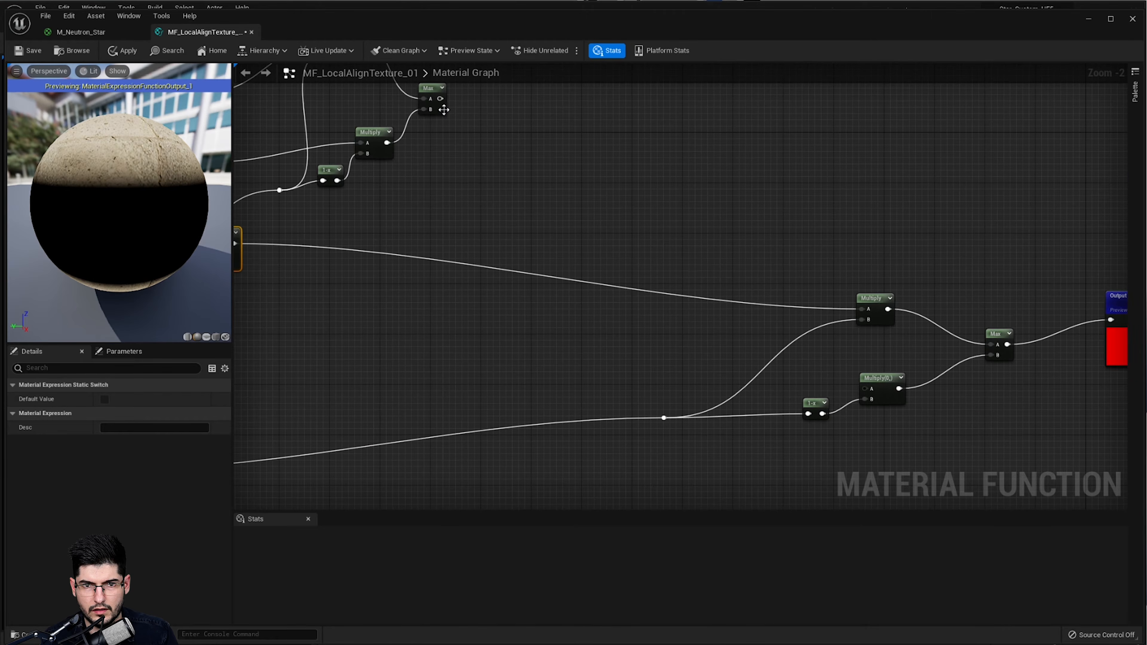
drag(440, 99, 866, 390)
right_drag(586, 281, 1125, 317)
scroll(720, 335, down, 2)
scroll(469, 286, up, 2)
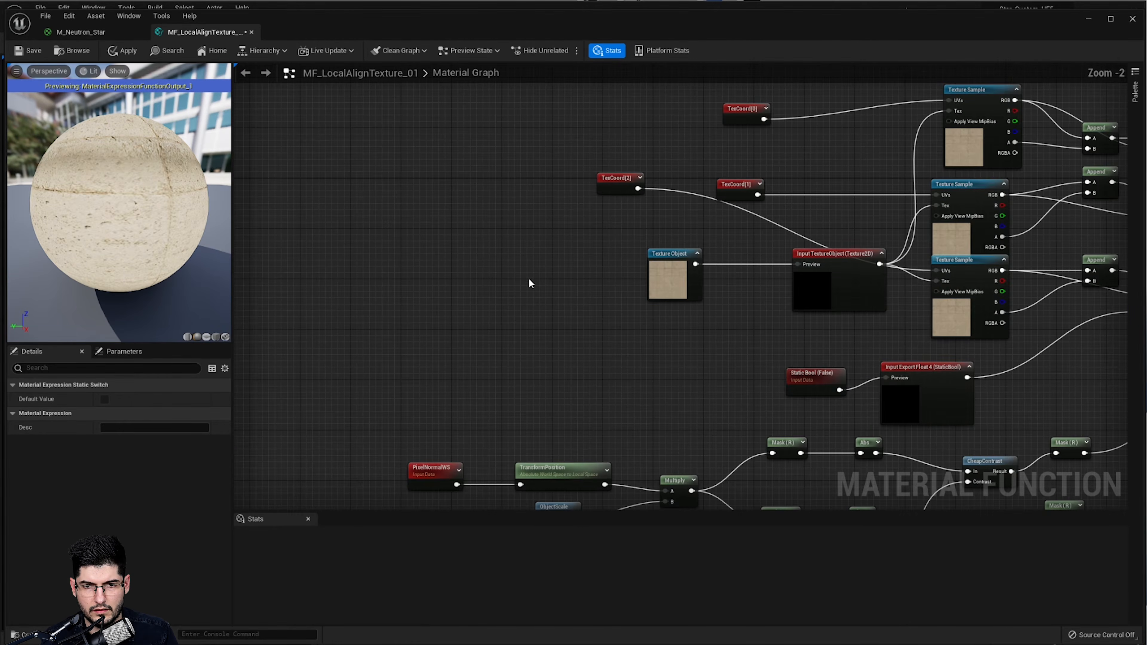
key(ctrl+s)
- Move the Texture Object and Input TextureObject nodes away from the texture samples and clear of the TexCoord nodes
right_drag(537, 277, 449, 276)
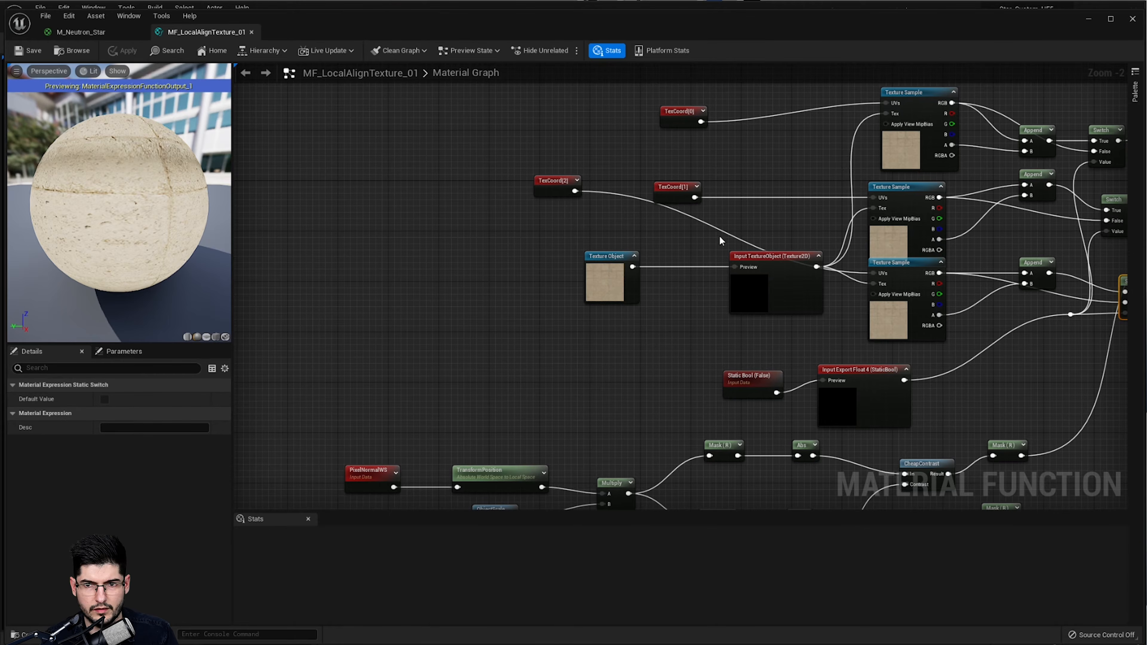
right_drag(721, 241, 706, 284)
drag(761, 119, 492, 333)
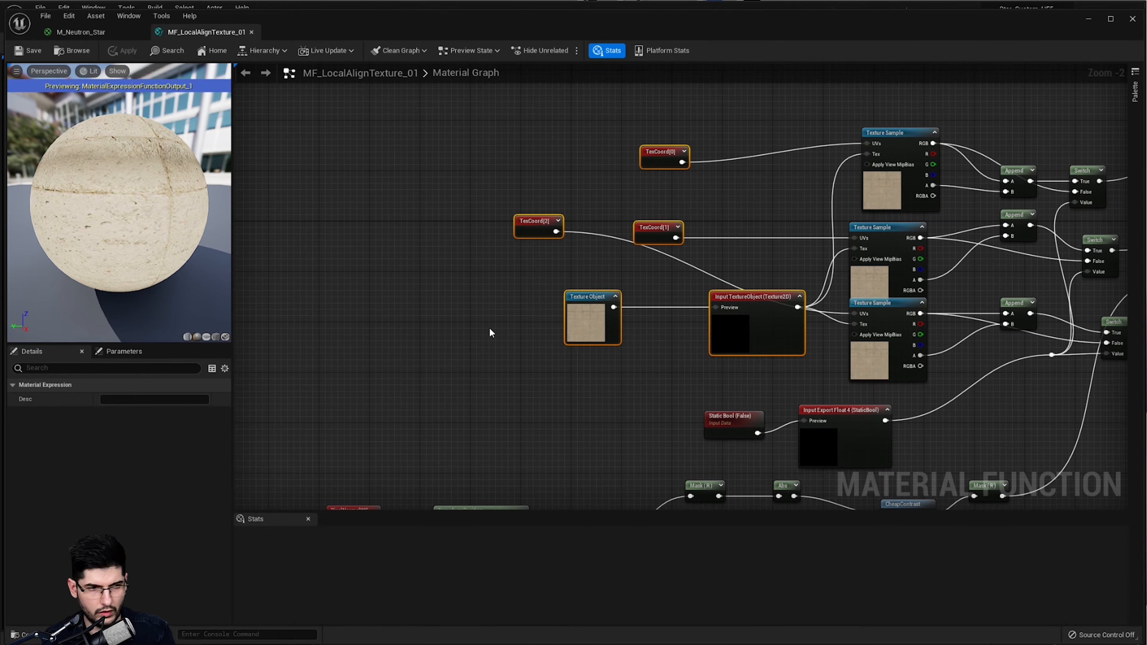
click(594, 326)
drag(594, 325, 468, 363)
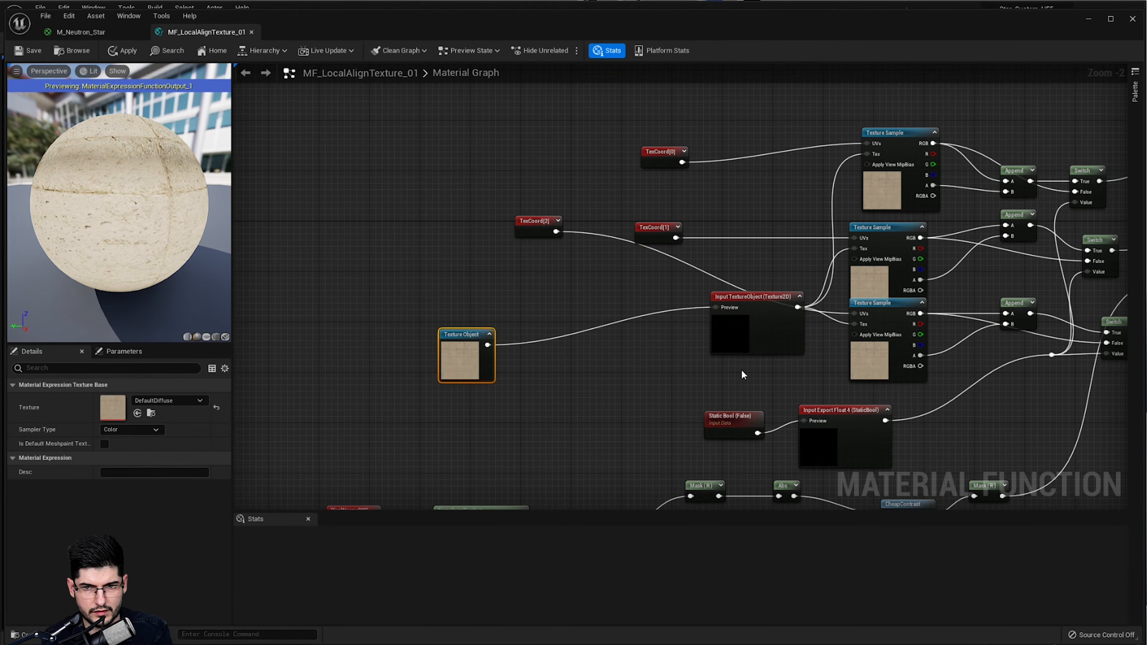
drag(752, 341, 617, 372)
scroll(618, 374, up, 2)
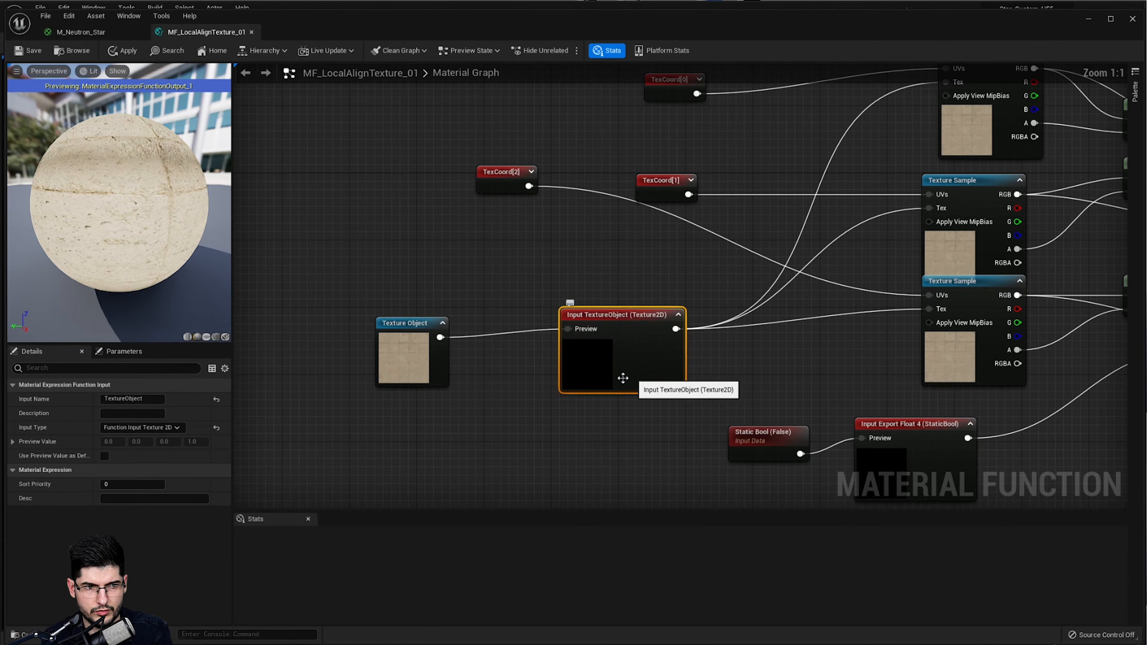
- Delete the TexCoord[0], TexCoord[1] and TexCoord[2] nodes feeding the three texture samples
right_drag(623, 378, 524, 376)
right_drag(744, 320, 708, 400)
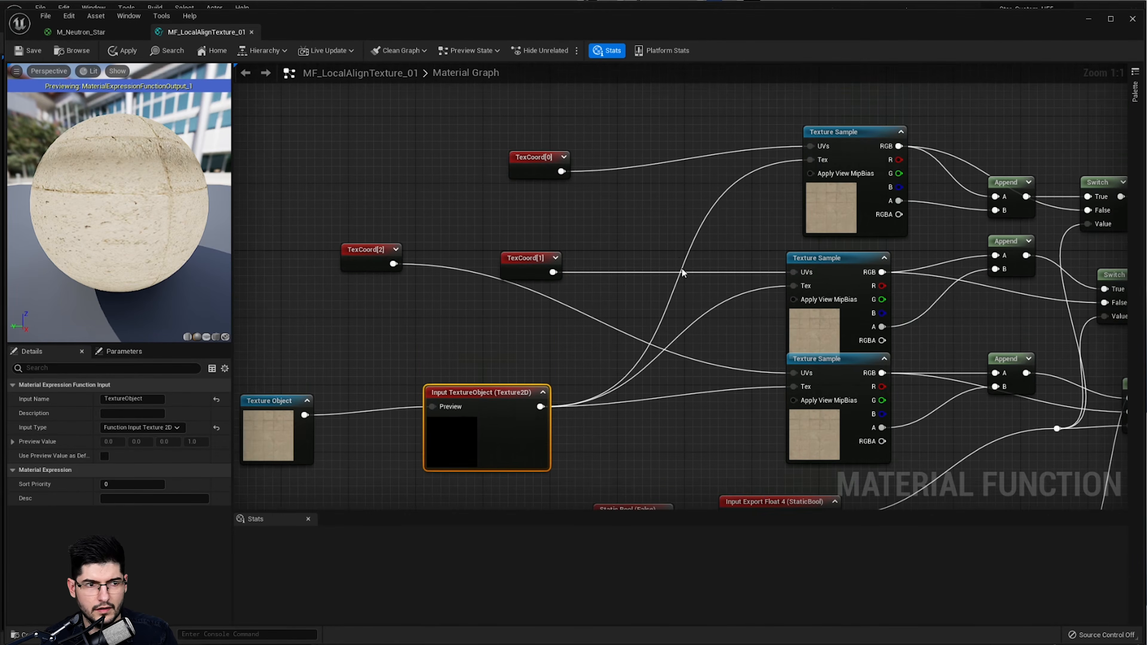
drag(576, 142, 394, 283)
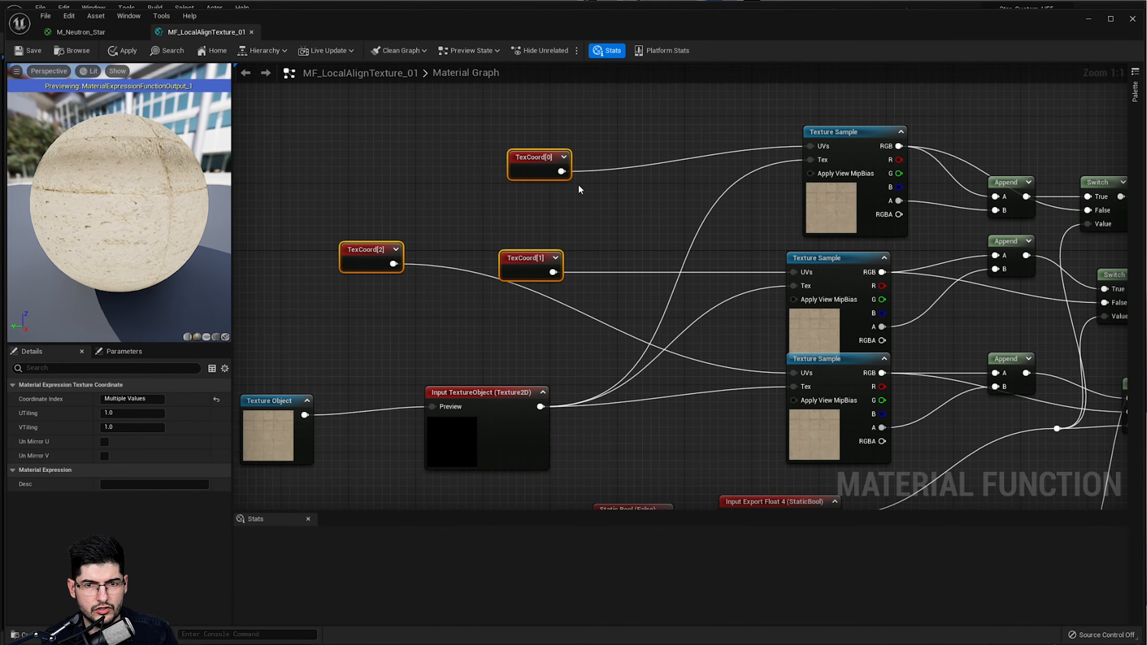
key(Delete)
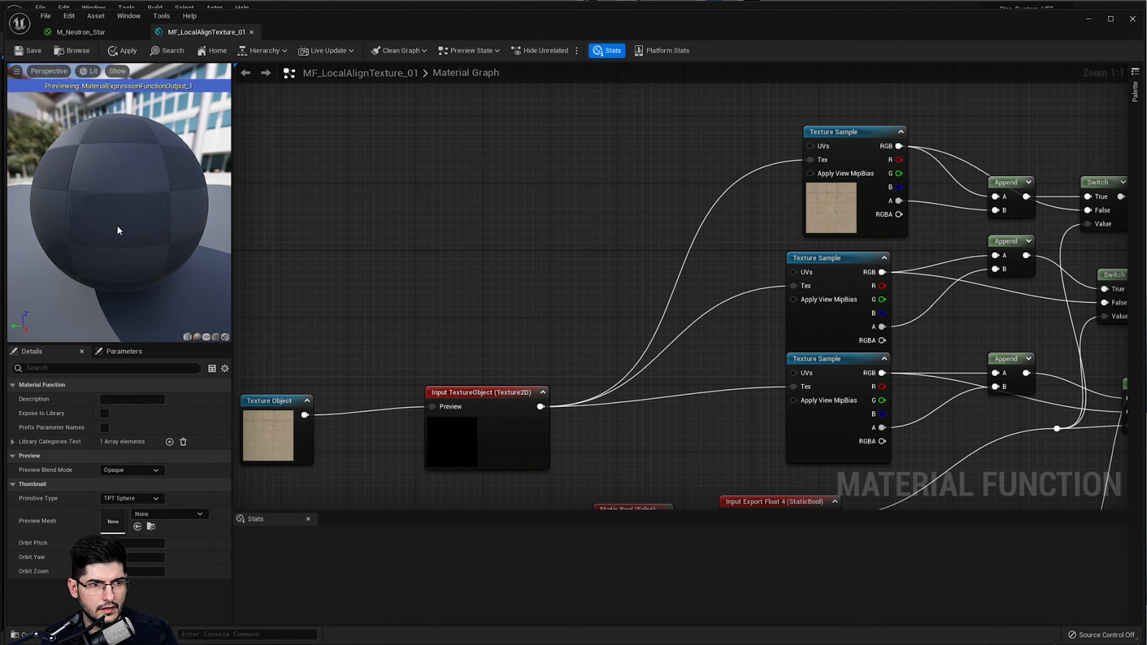
- Duplicate the Mask (R) node after the upper CheapContrast and place the copy in the empty area before the texture samples
right_drag(563, 207, 528, 259)
right_drag(767, 310, 526, 229)
scroll(526, 229, up, 1)
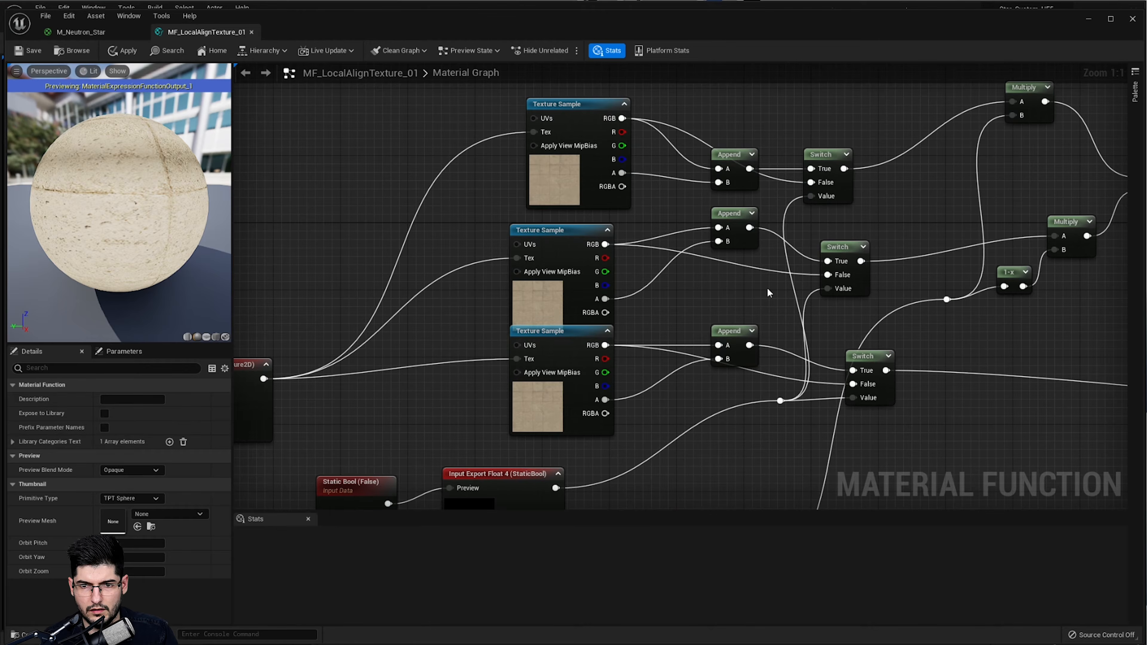
scroll(743, 314, down, 3)
click(679, 415)
key(ctrl+d)
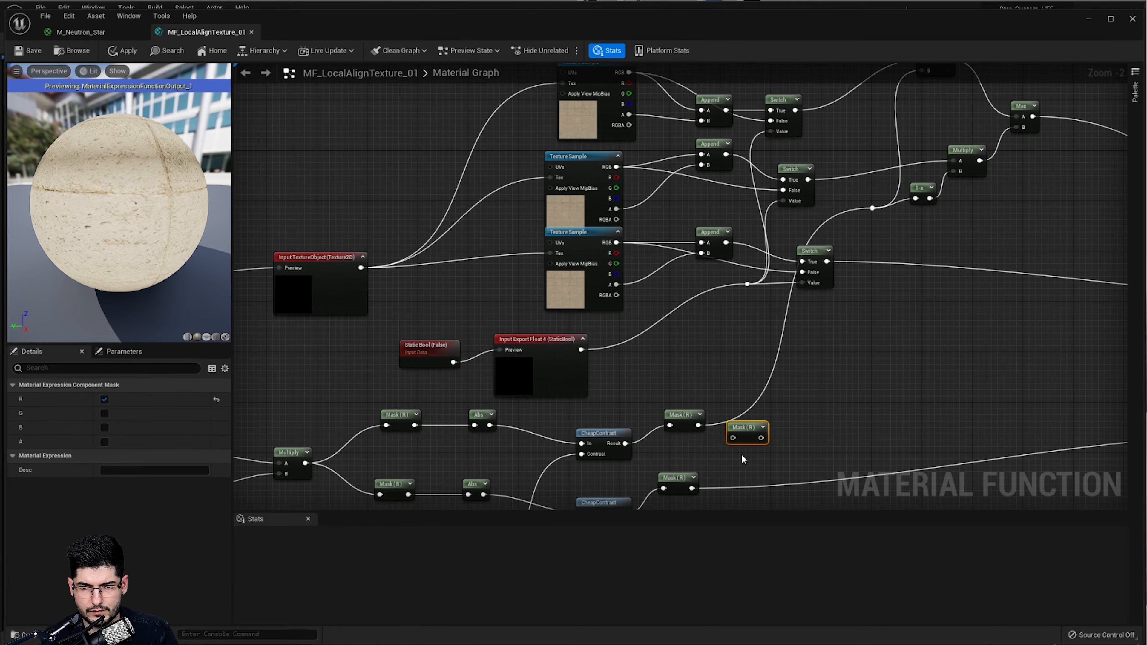
drag(746, 427, 380, 129)
scroll(379, 131, up, 2)
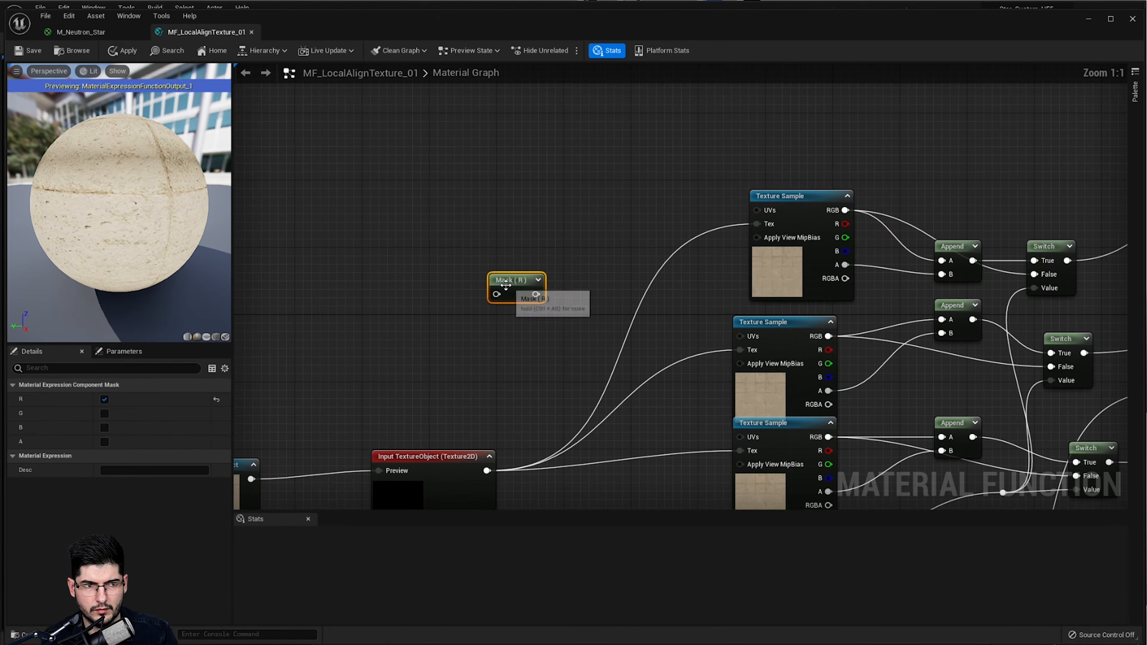
drag(506, 284, 539, 199)
- Make two more copies of the new Mask (R) node and stack them beneath it
key(ctrl+d)
drag(610, 267, 555, 253)
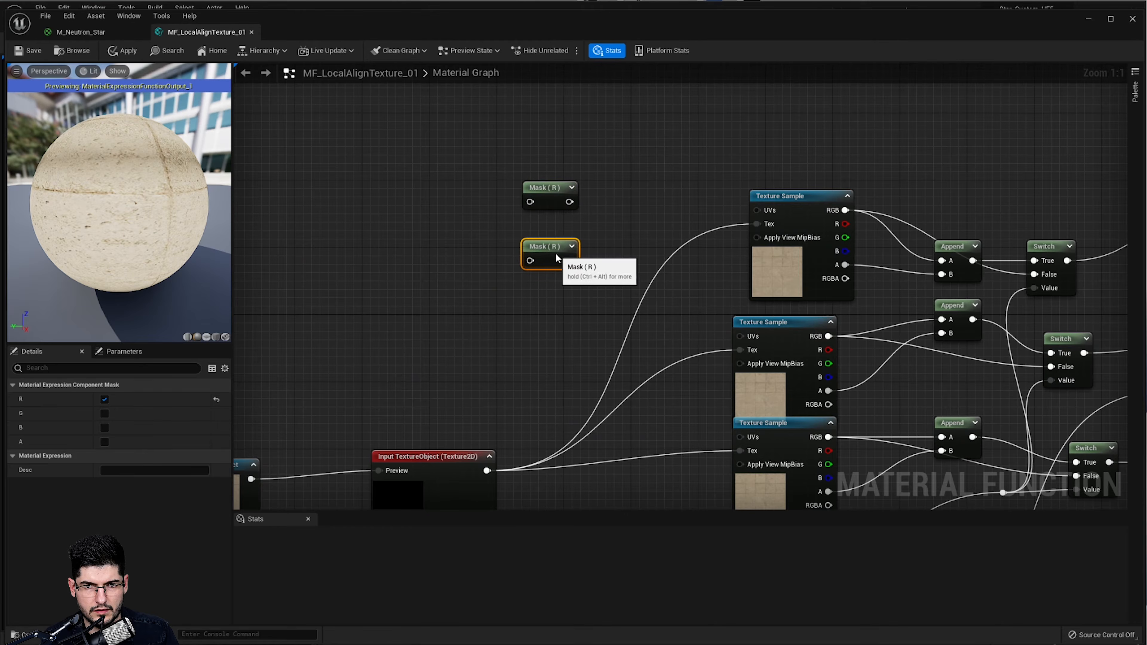
key(ctrl+d)
drag(570, 327, 528, 335)
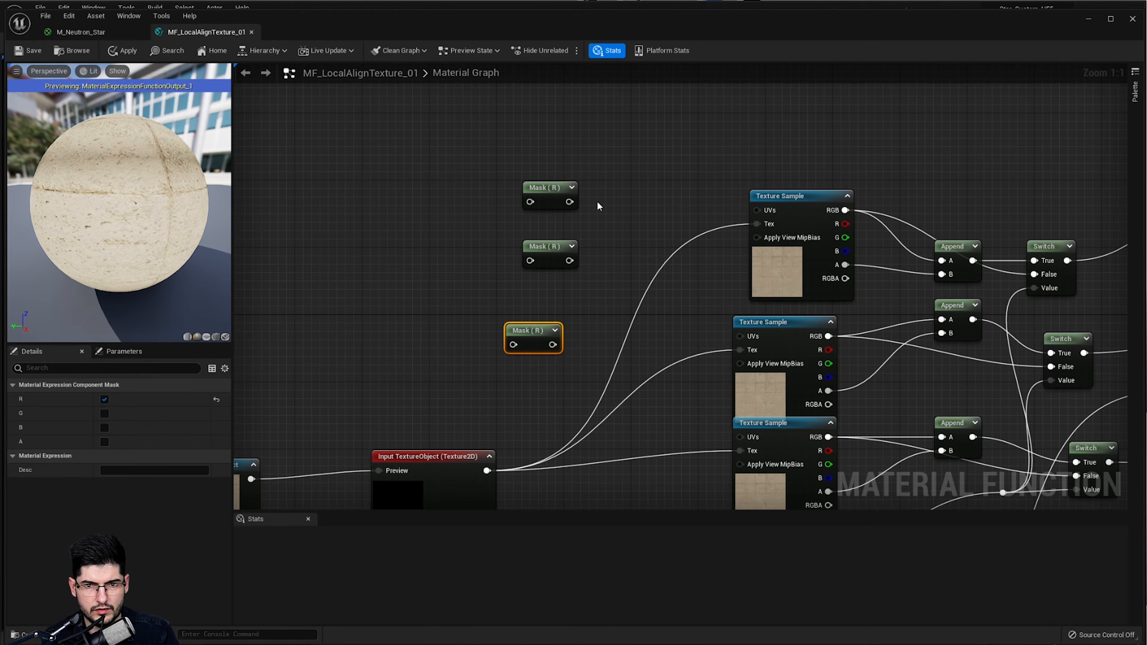
- Connect the three new mask outputs, in order from top to bottom, to the UVs of the three texture samples
drag(570, 201, 757, 210)
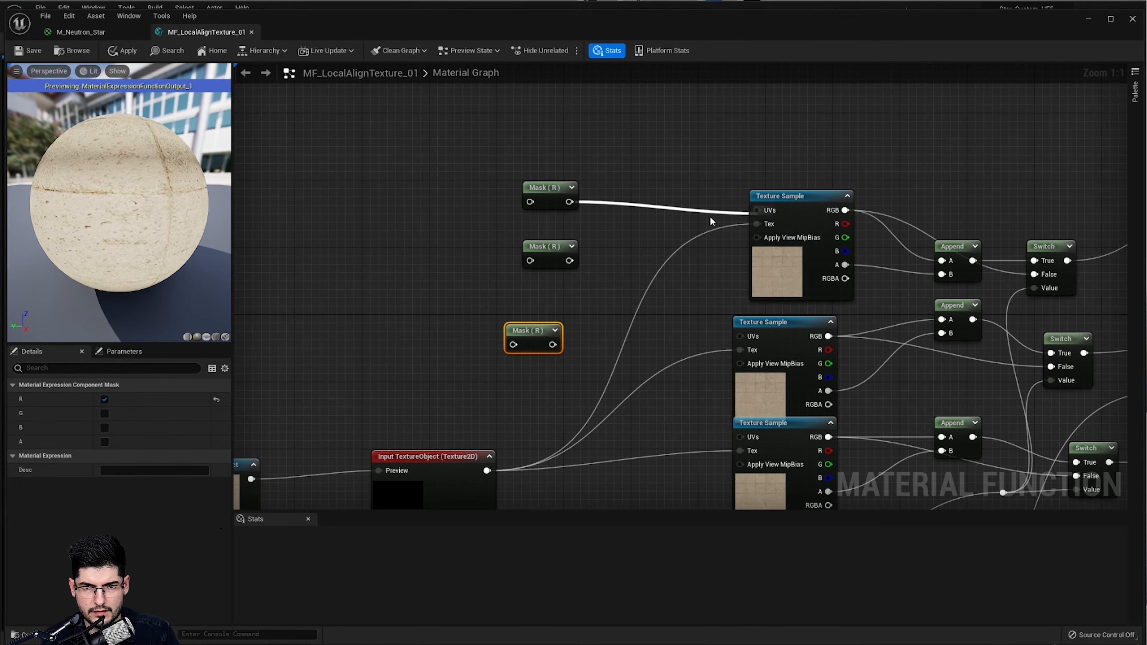
drag(569, 260, 740, 336)
drag(551, 345, 740, 438)
- Set the channels of the three UV masks to G B, R B and R G, from top to bottom
click(541, 194)
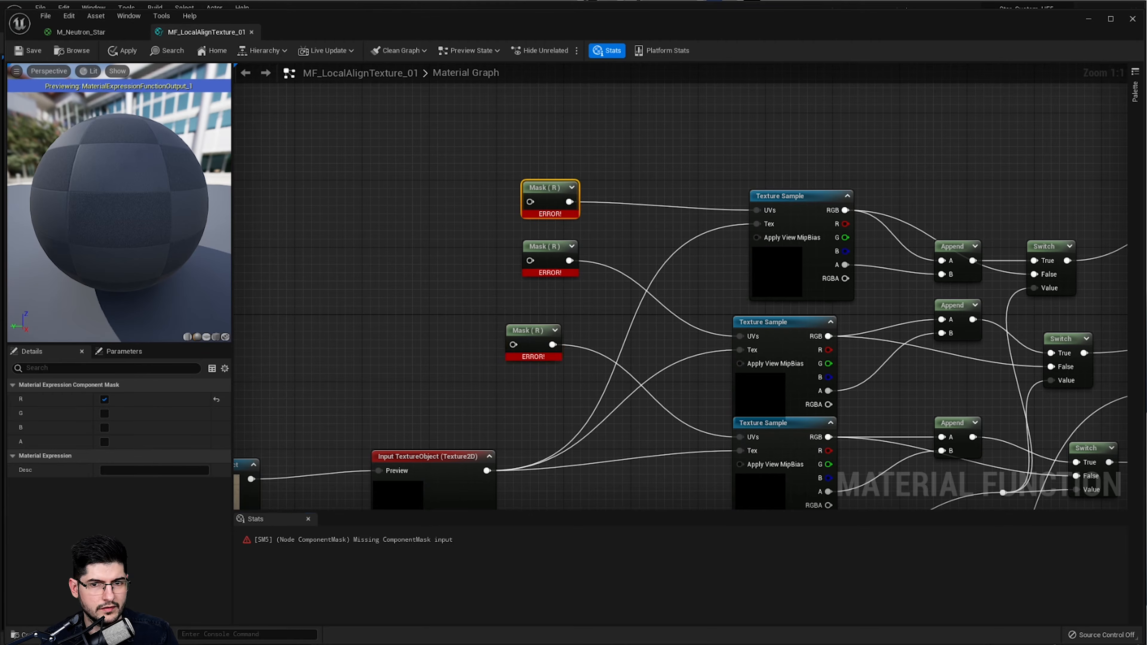
click(104, 399)
click(104, 414)
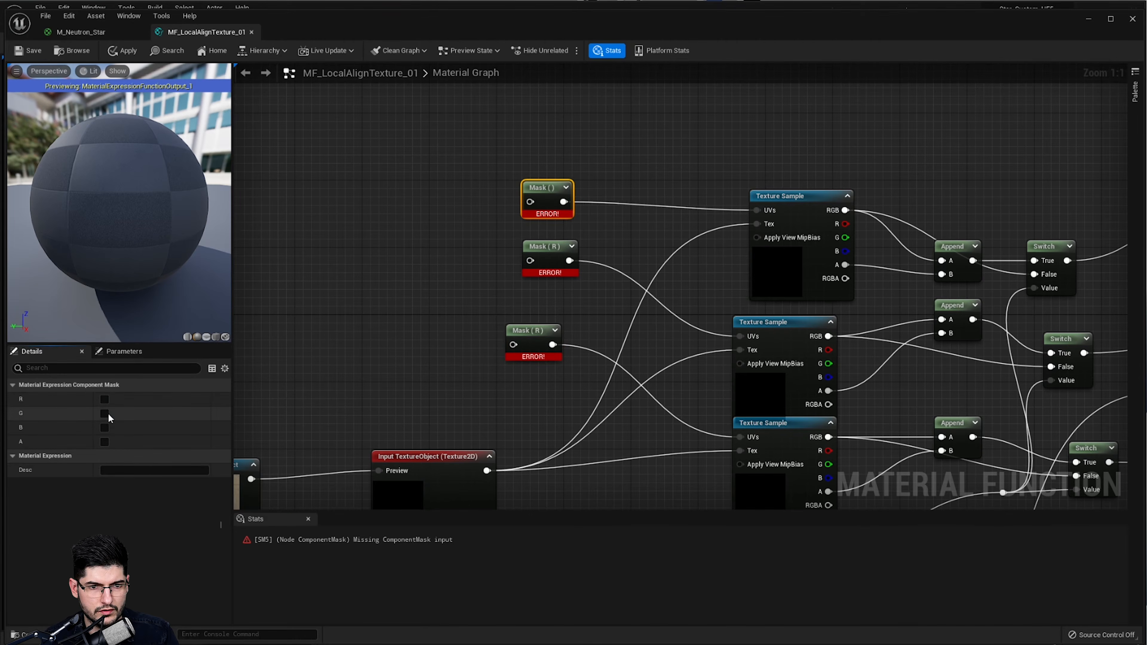
click(105, 428)
click(546, 266)
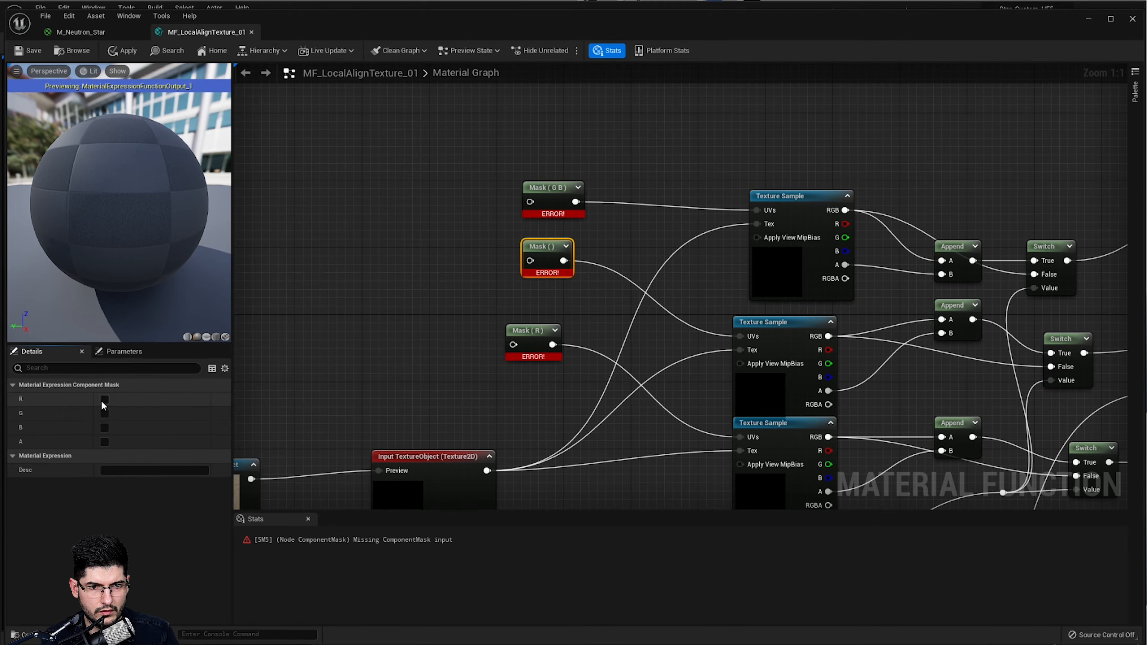
click(104, 427)
click(522, 338)
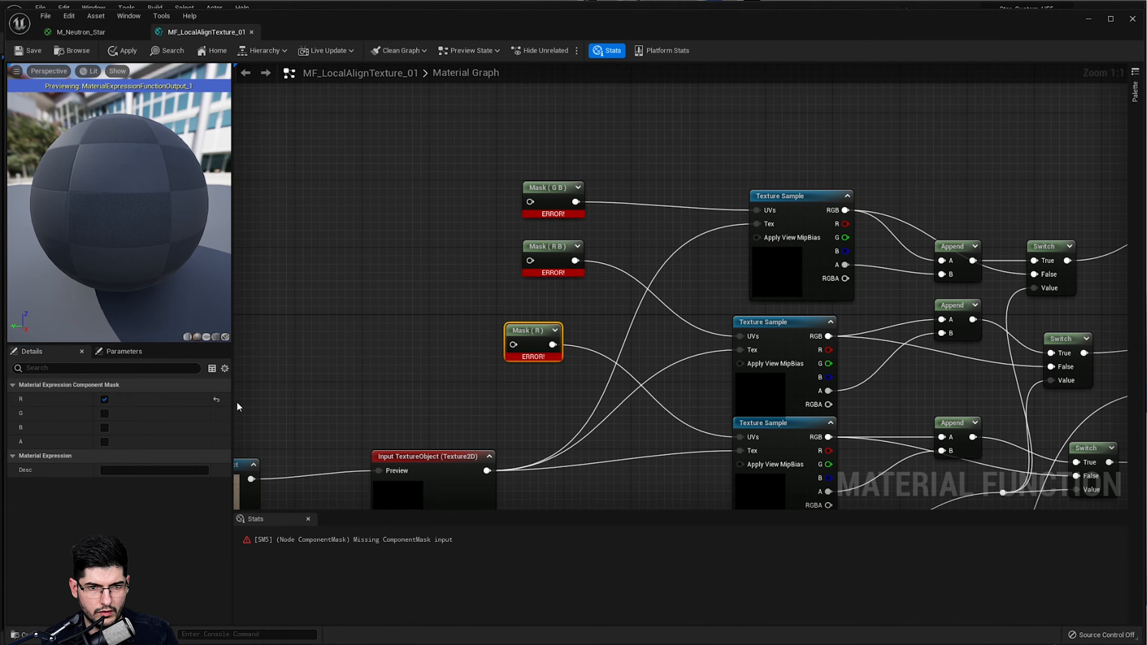
click(108, 413)
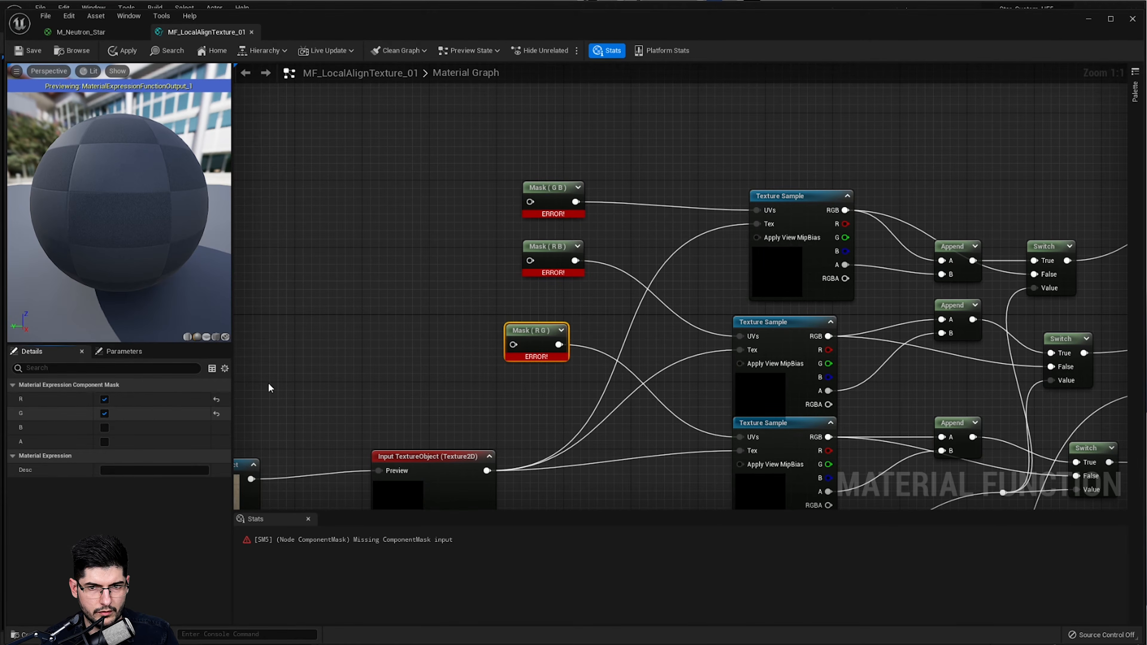
- Add a FunctionInput node of type Function Input Vector 3 before the masks and connect it to Mask (G B)
right_drag(407, 278, 557, 271)
right_click(542, 176)
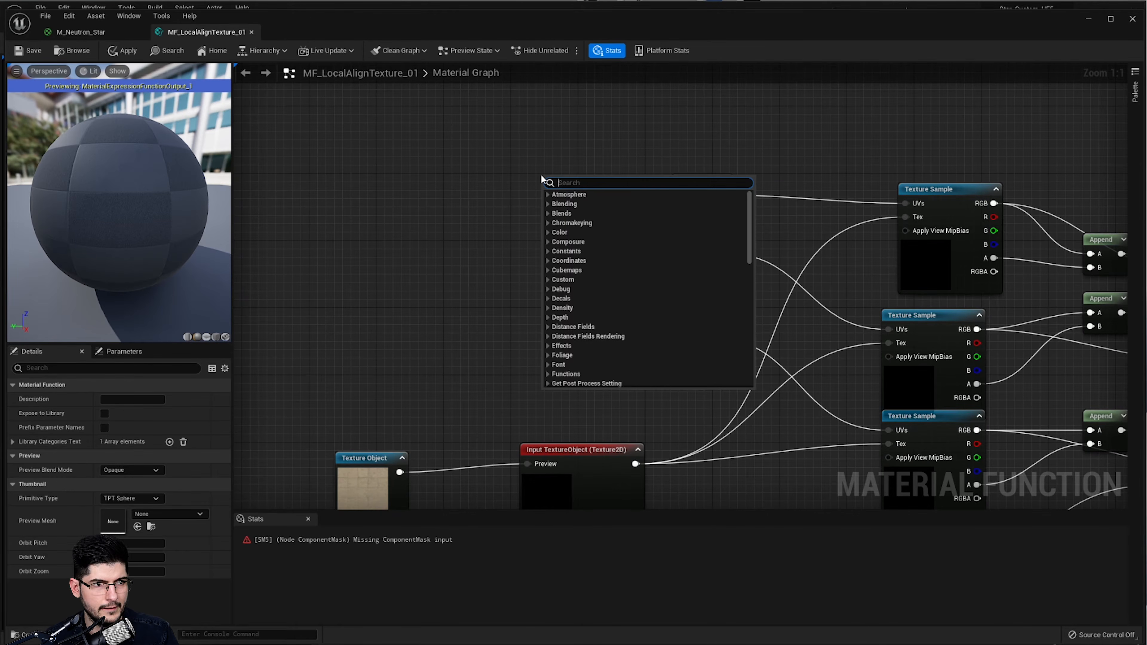
text(input)
key(Return)
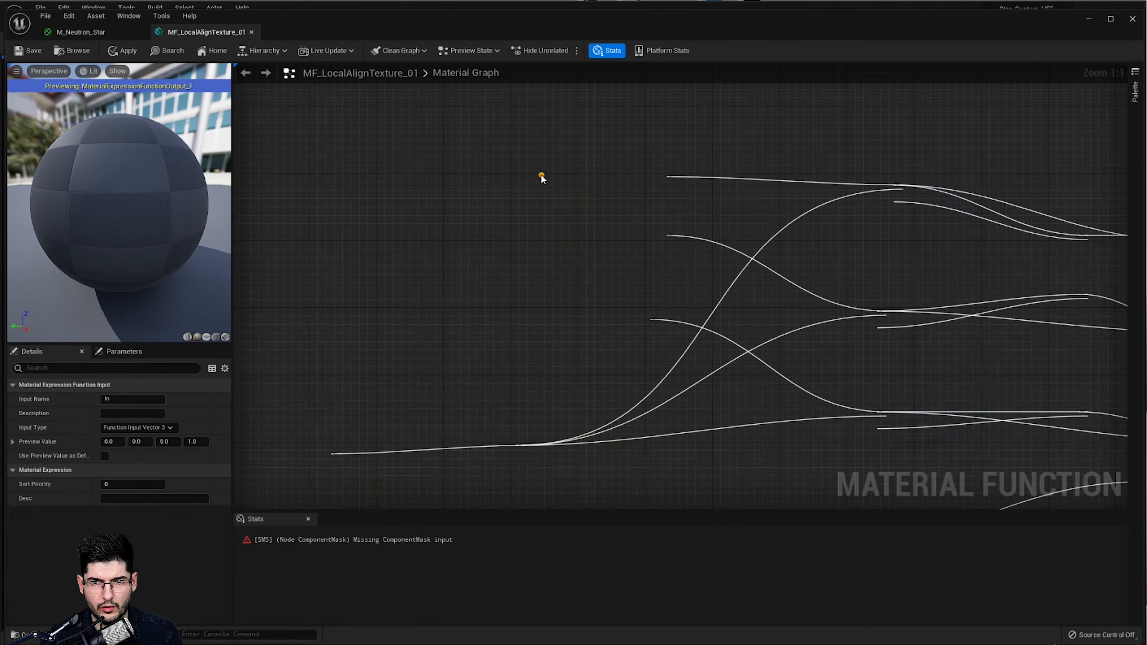
drag(570, 183, 540, 173)
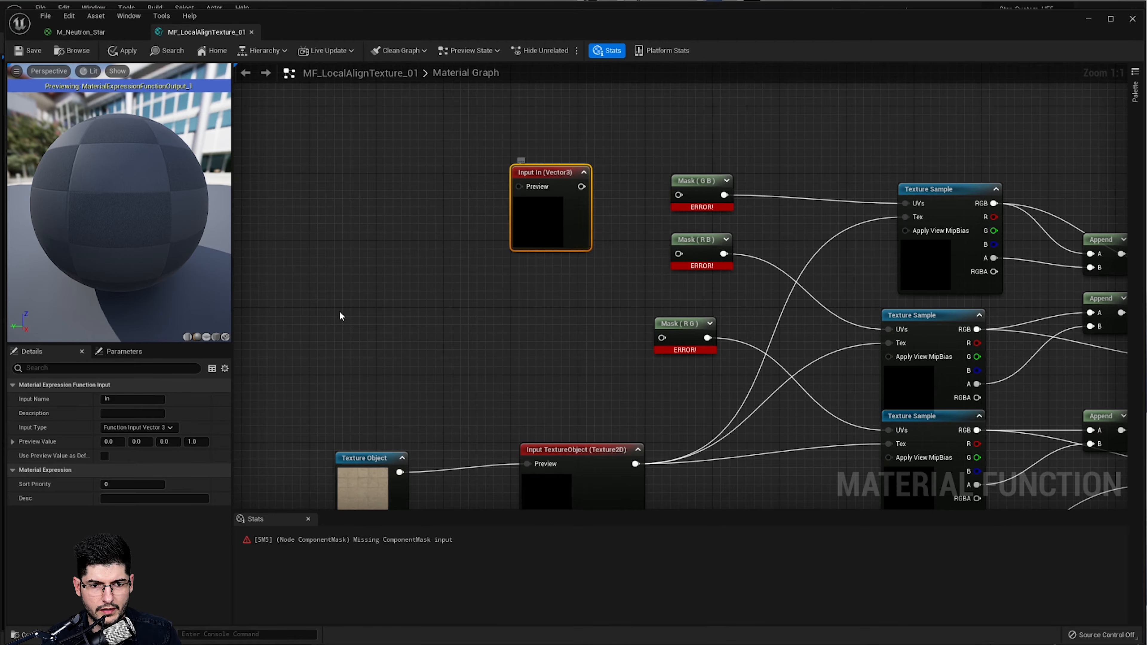
click(127, 428)
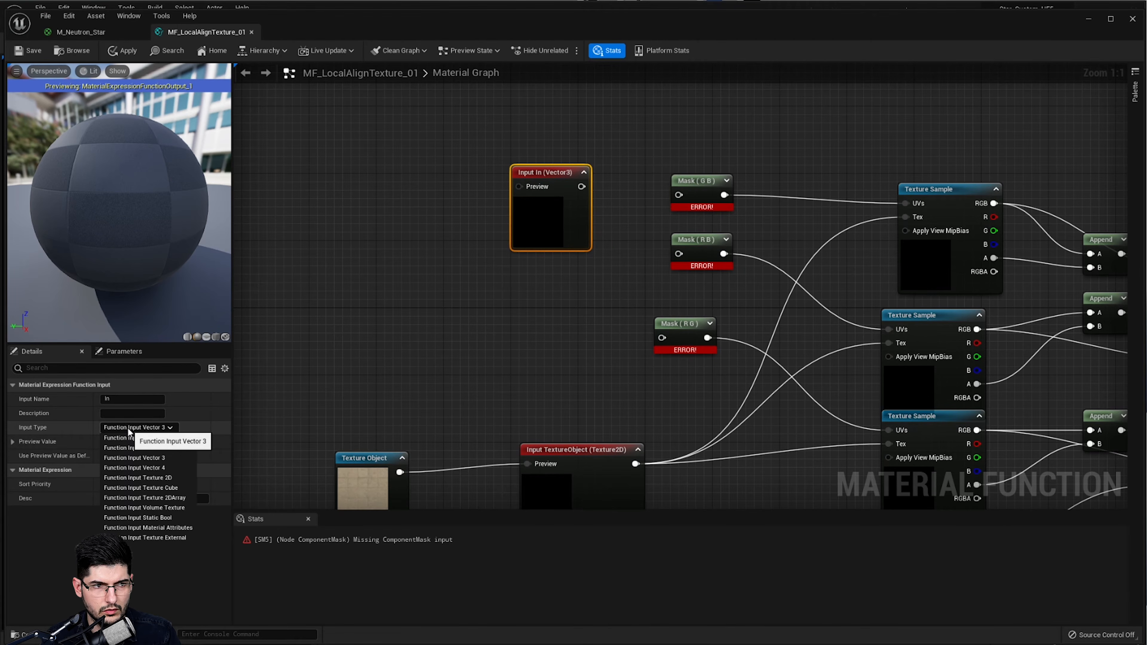
click(159, 460)
drag(582, 186, 679, 195)
- Shift the Vector3 input farther from the masks and add a Divide node in the gap between them
right_drag(651, 202, 699, 149)
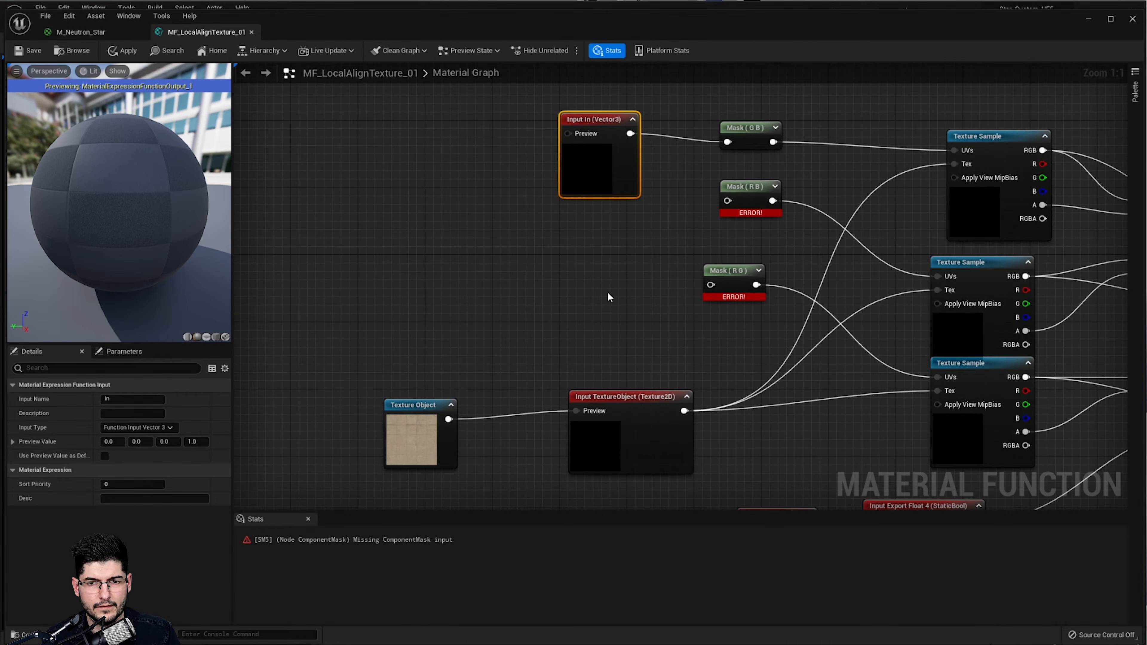
drag(589, 154, 522, 154)
right_click(684, 206)
text(di)
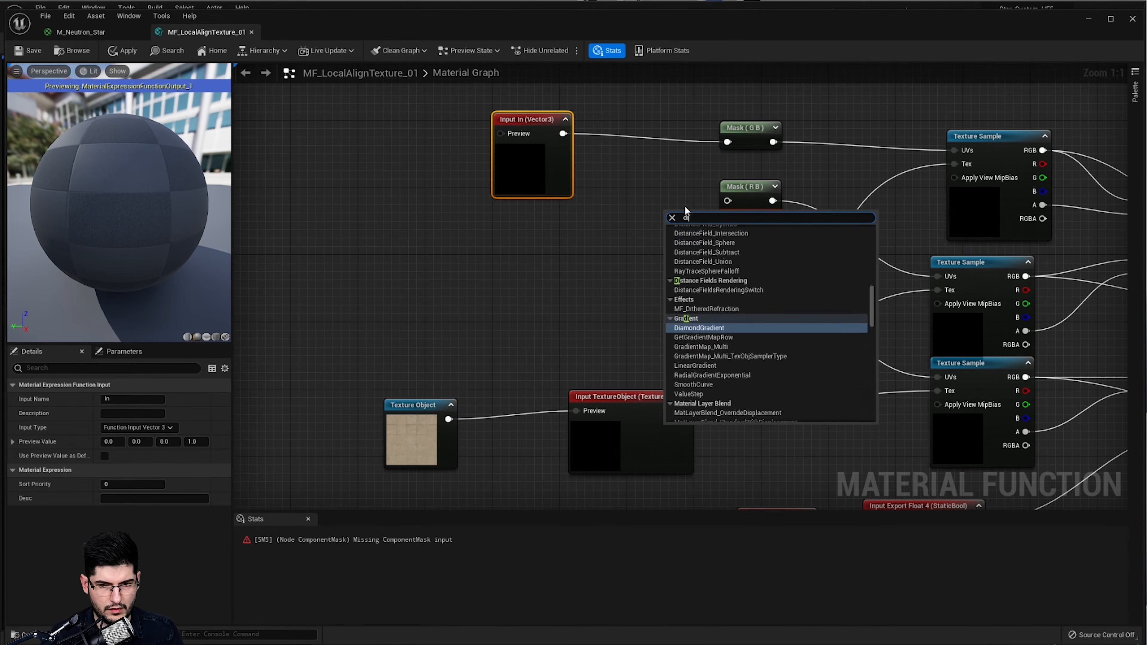
text(vide)
key(Return)
drag(698, 217, 651, 217)
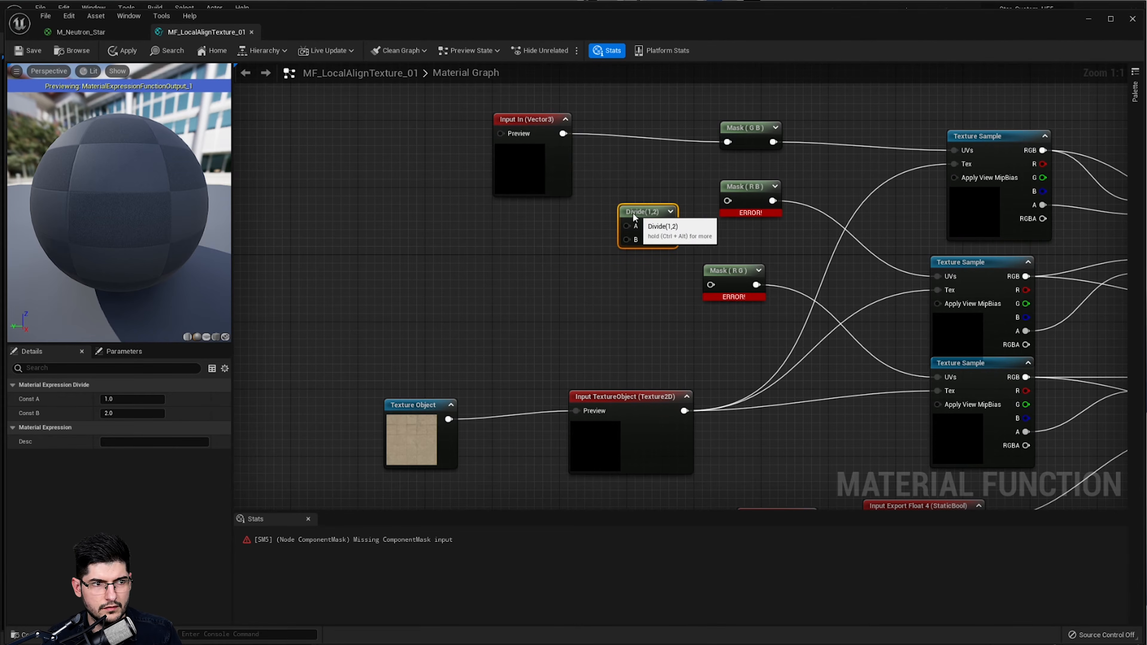
- Route the Vector3 input into A of the Divide node and the Divide output into all three UV masks
right_drag(589, 167, 541, 229)
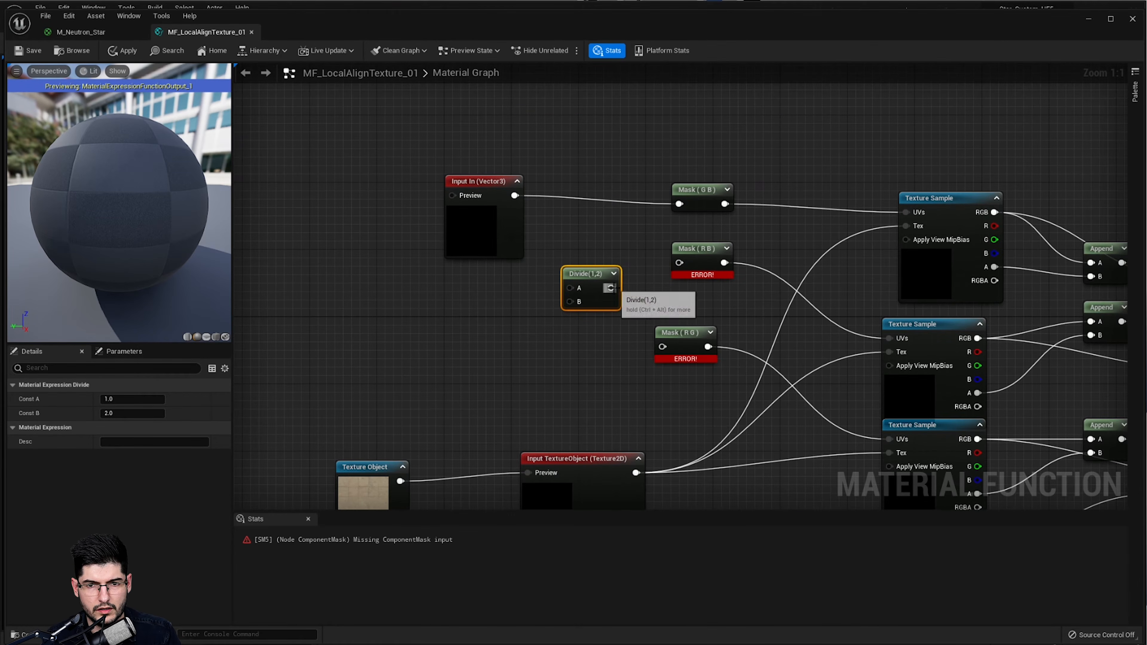
drag(612, 288, 663, 347)
drag(515, 195, 570, 288)
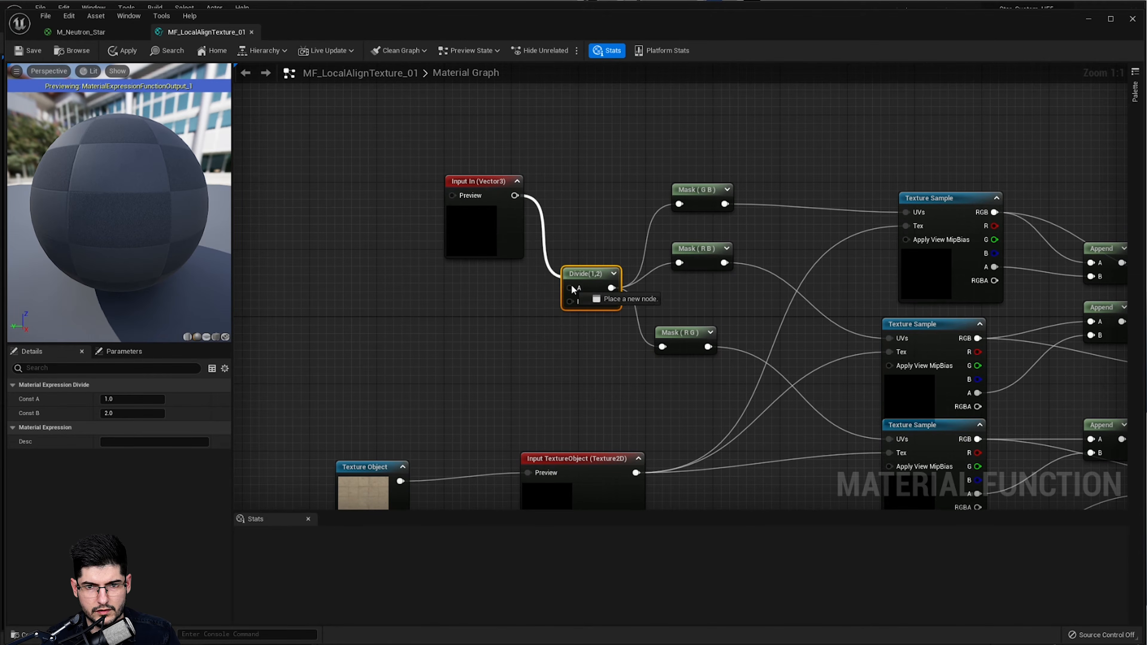
- Add a Multiply node, connect its output to B of the Divide node, and set its Const B to -1
right_drag(576, 288, 609, 288)
right_click(609, 288)
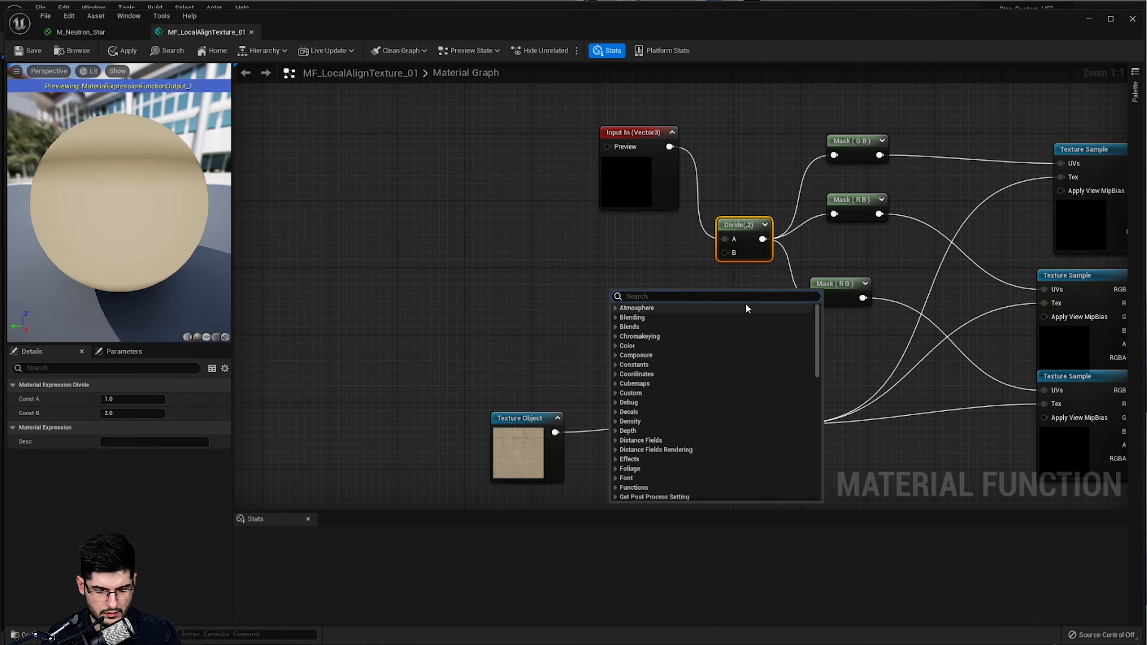
text(mult)
key(Return)
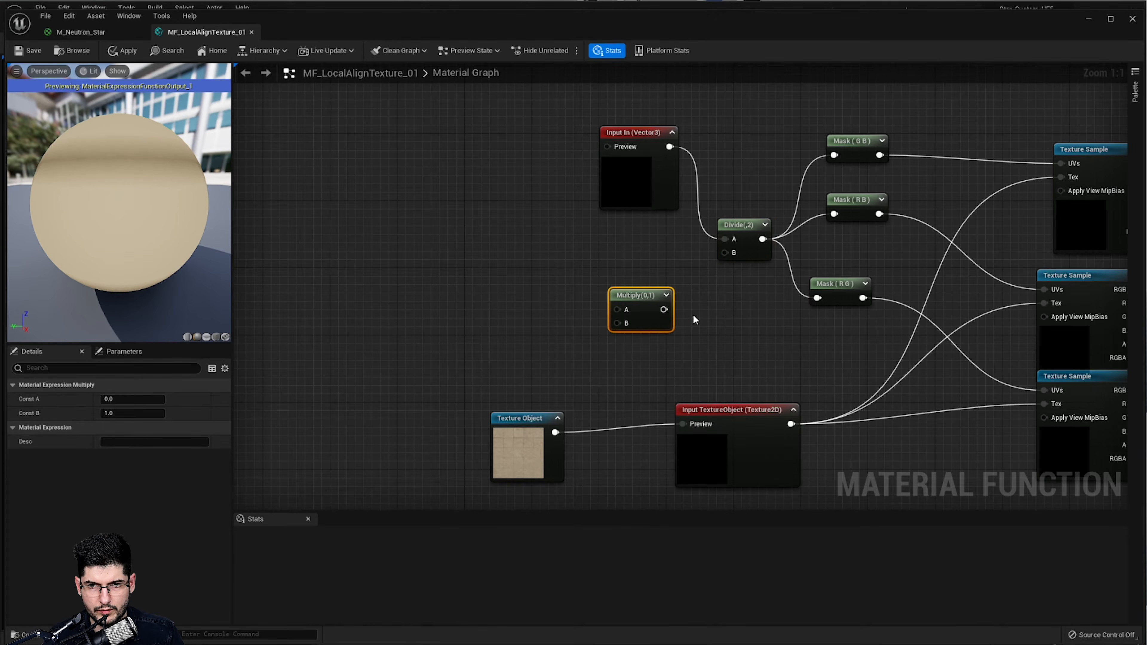
drag(664, 310, 720, 258)
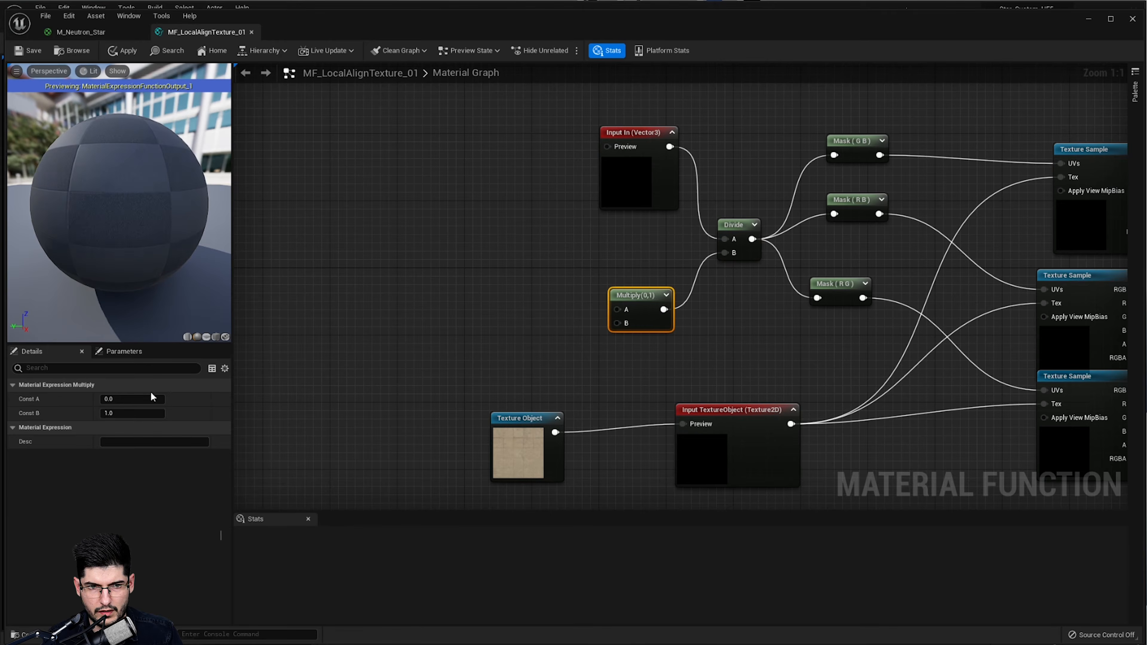
click(122, 413)
text(-1)
key(Return)
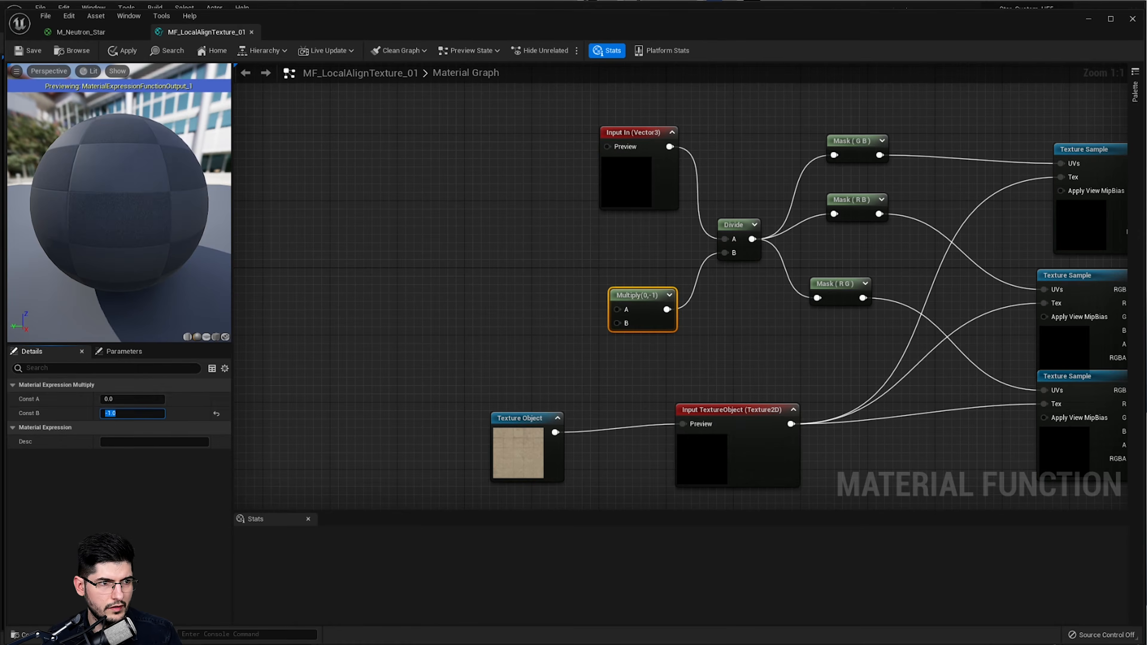
- Add an Abs node and connect its output to A of the new Multiply node
right_click(491, 276)
text(abs)
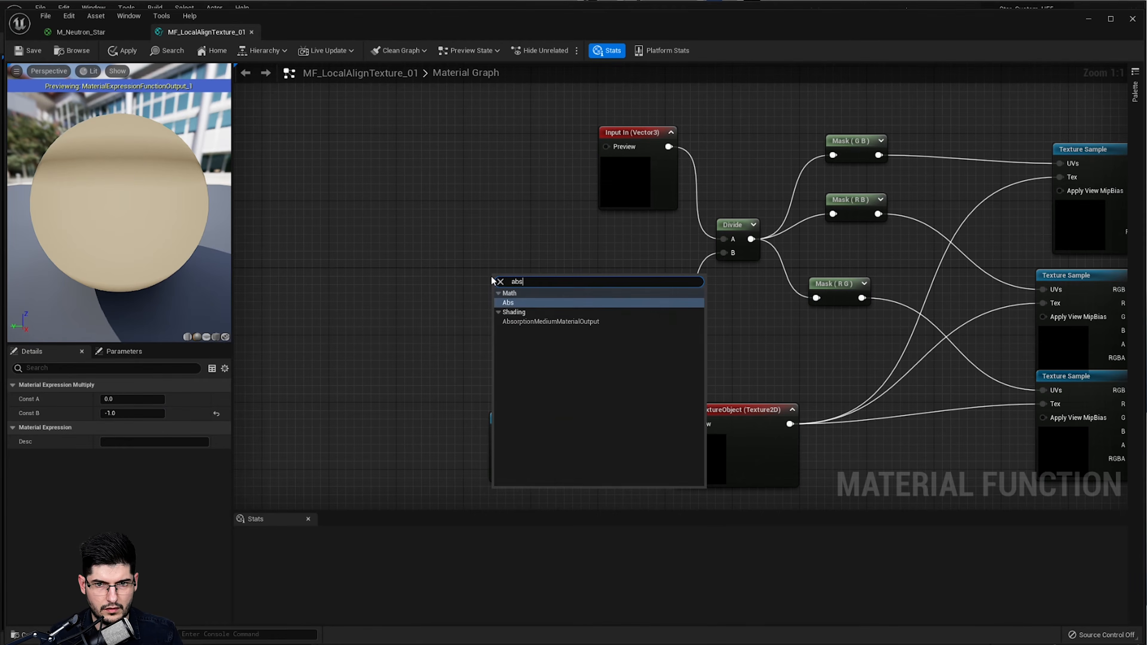
key(Return)
drag(513, 284, 624, 312)
- Add a Vector3 function input beside the Abs node and connect its output to the Abs input
right_drag(480, 319, 632, 301)
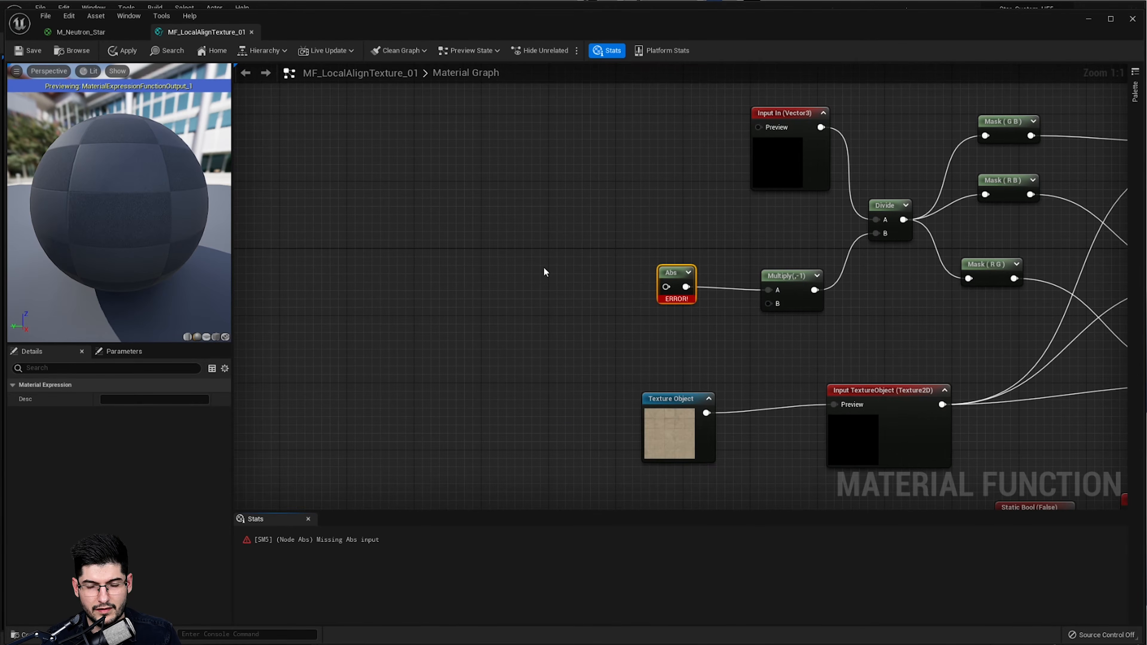
click(544, 271)
right_click(545, 272)
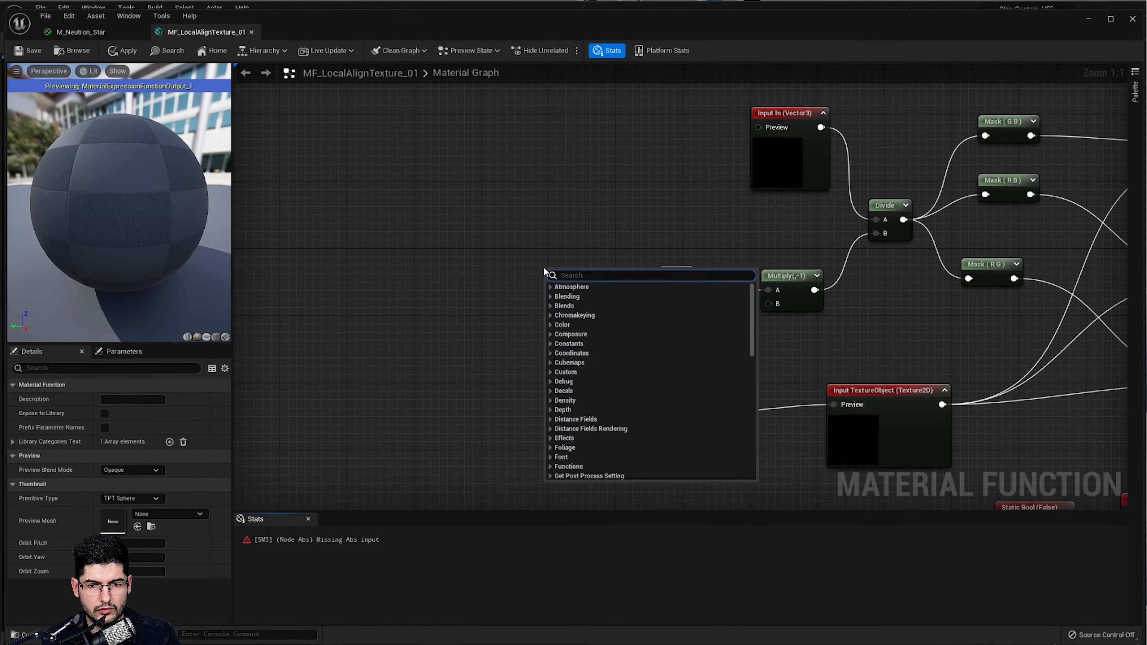
click(497, 268)
right_click(496, 268)
text(input)
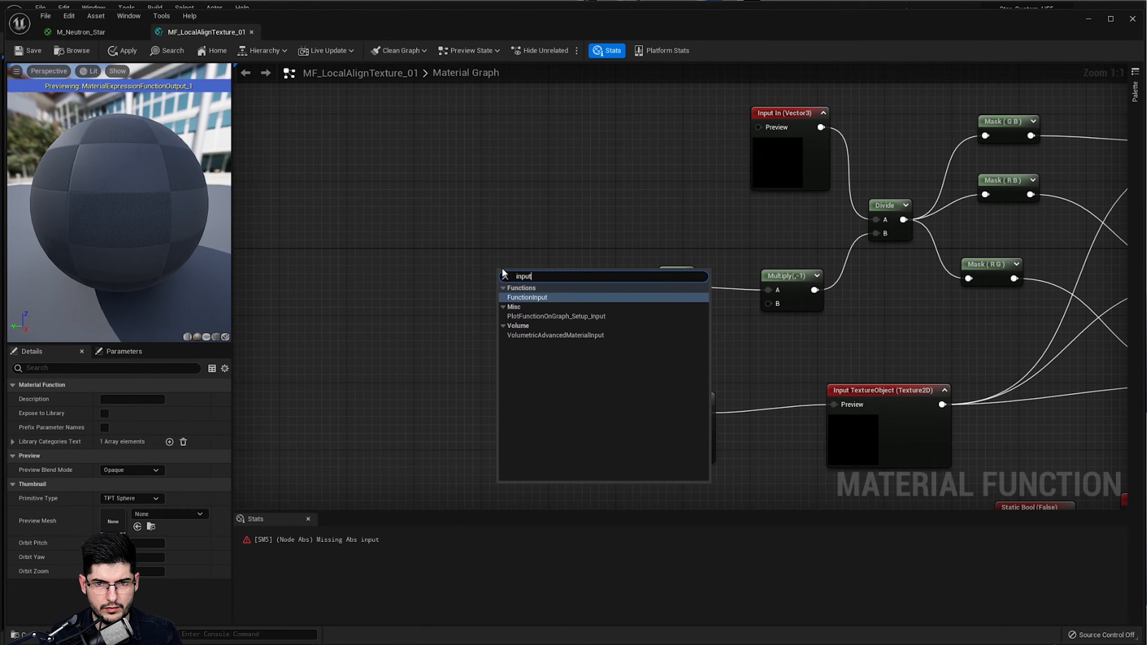
key(Return)
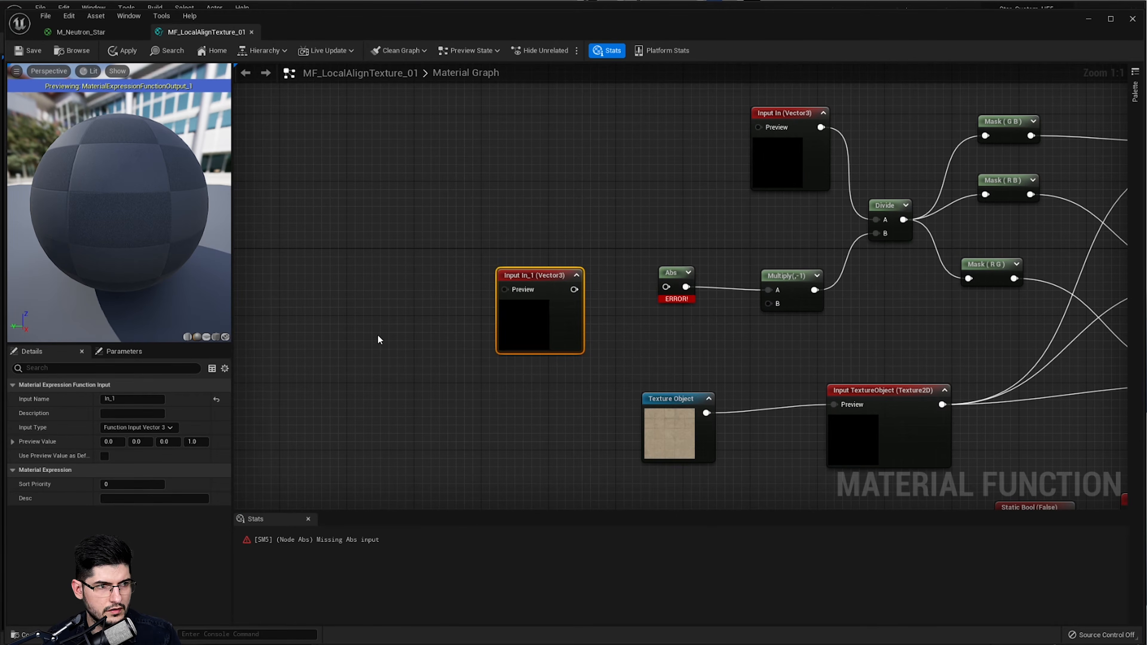
click(158, 428)
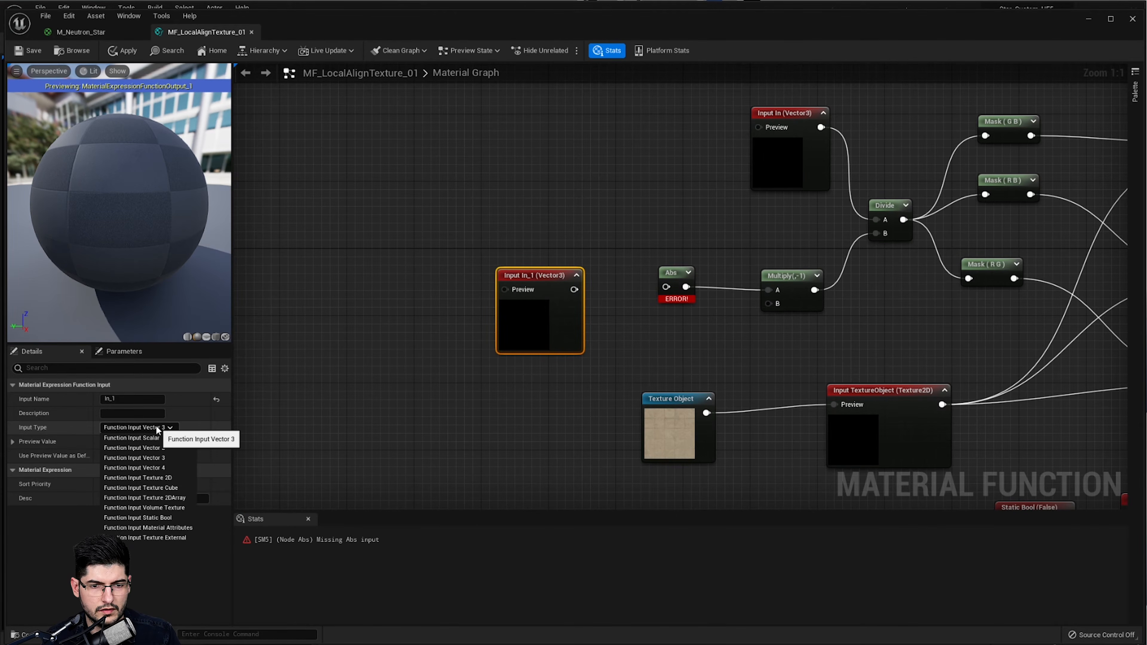
click(588, 364)
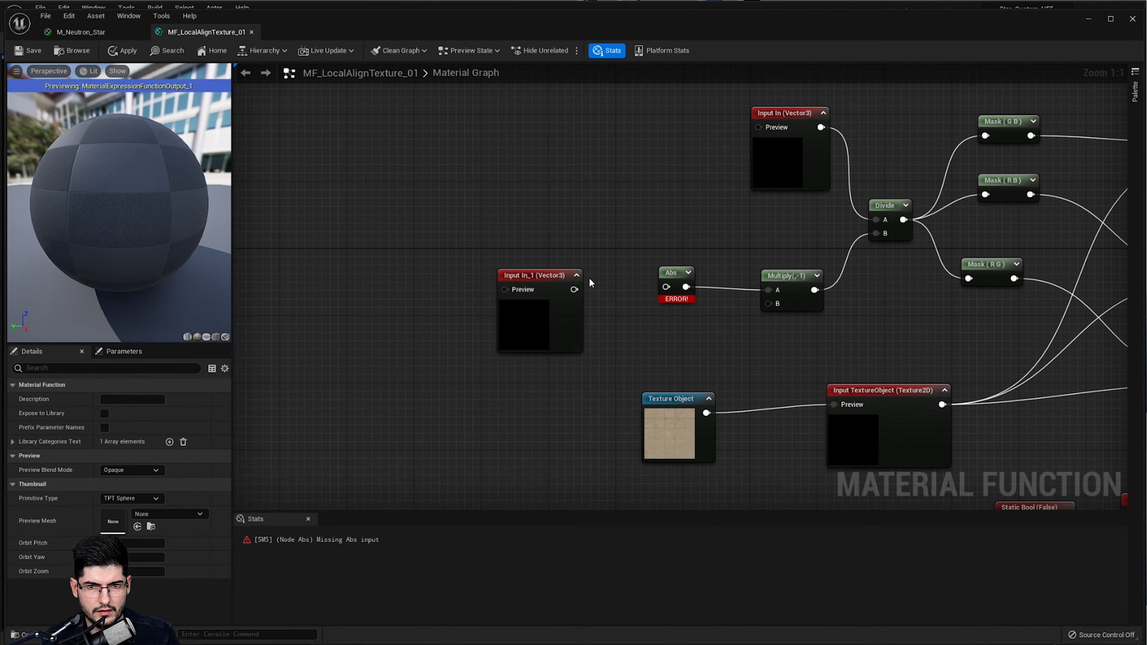
drag(574, 289, 666, 286)
right_drag(534, 243, 549, 284)
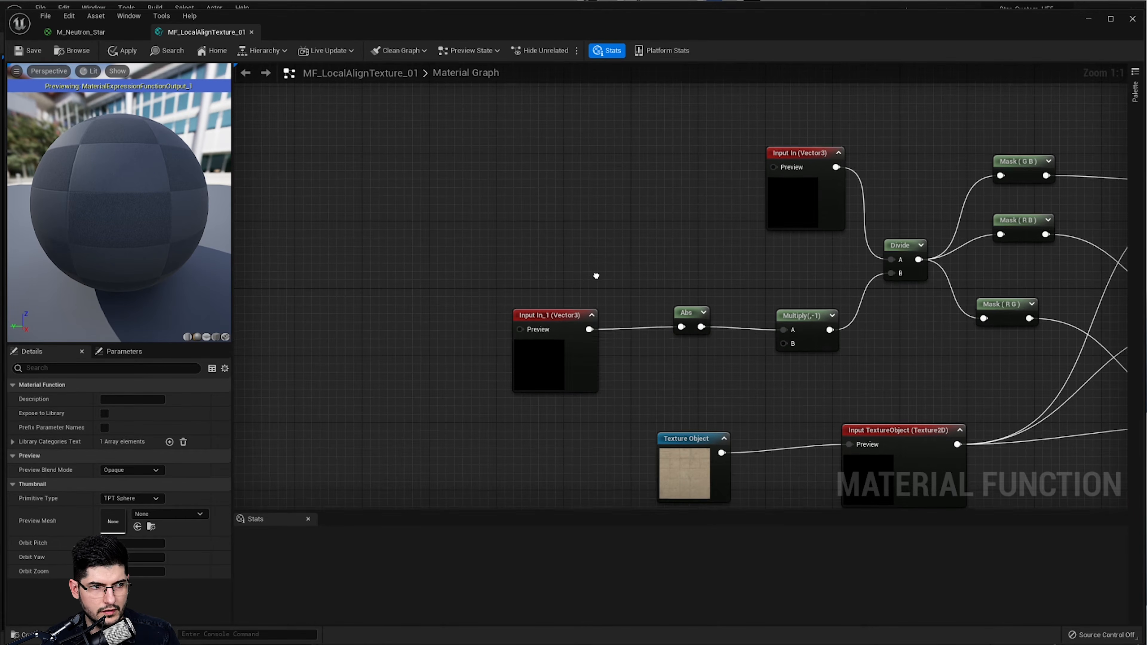
- Set the new In_1 input's preview value to 74 for X, Y and Z
click(546, 379)
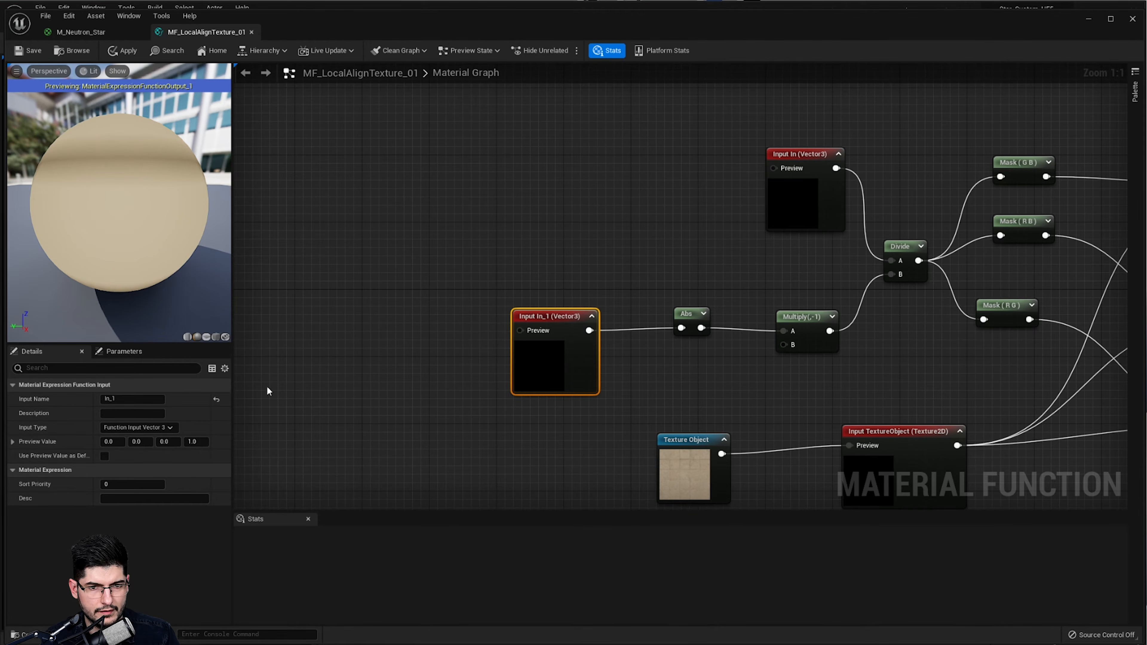
text(6)
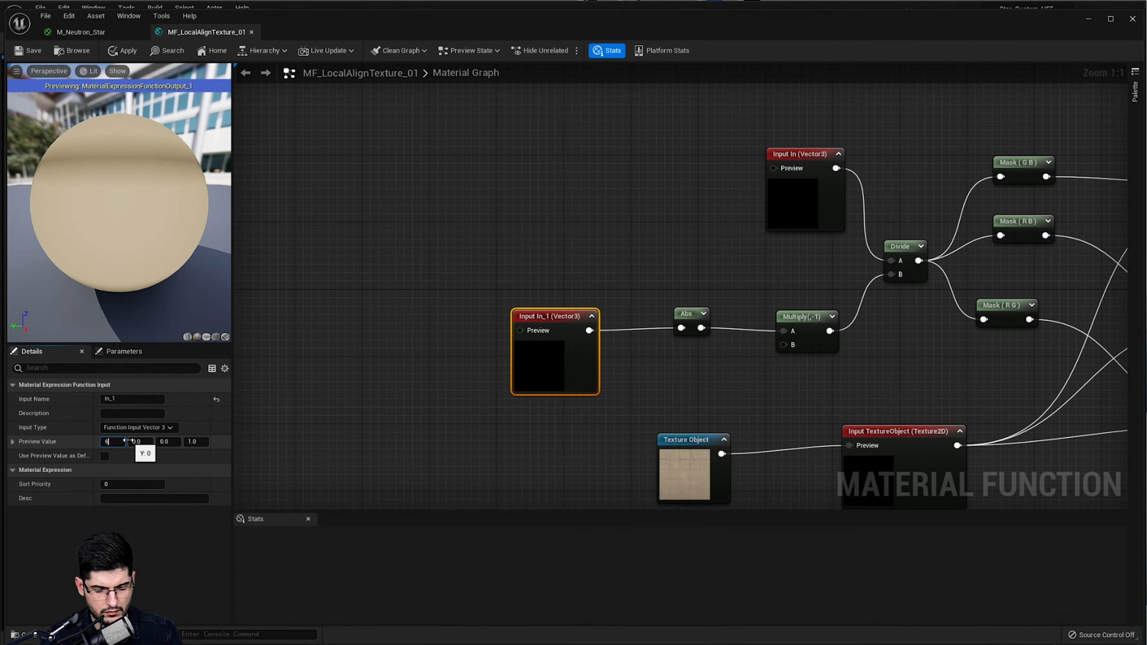
text(4)
key(Return)
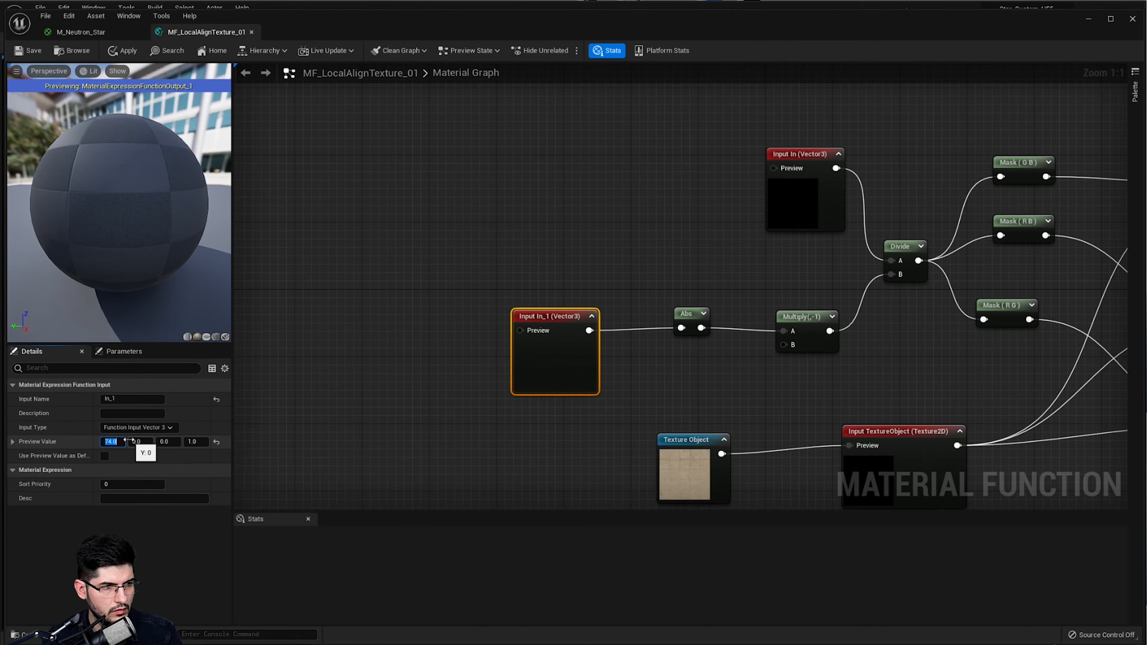
click(138, 442)
text(74)
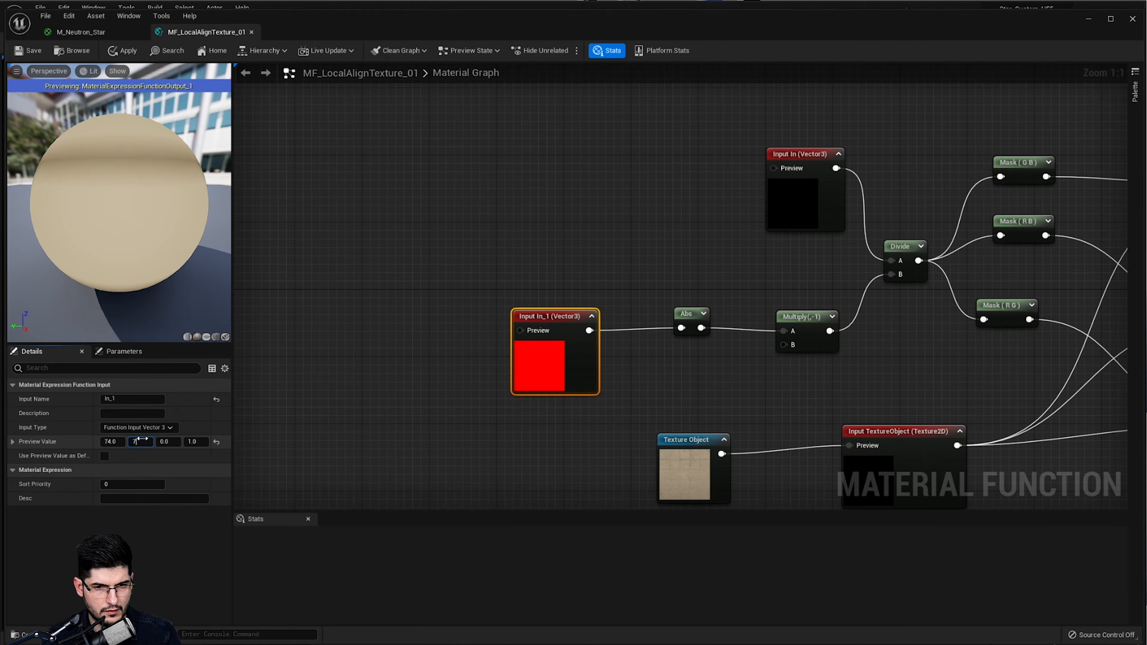
key(Return)
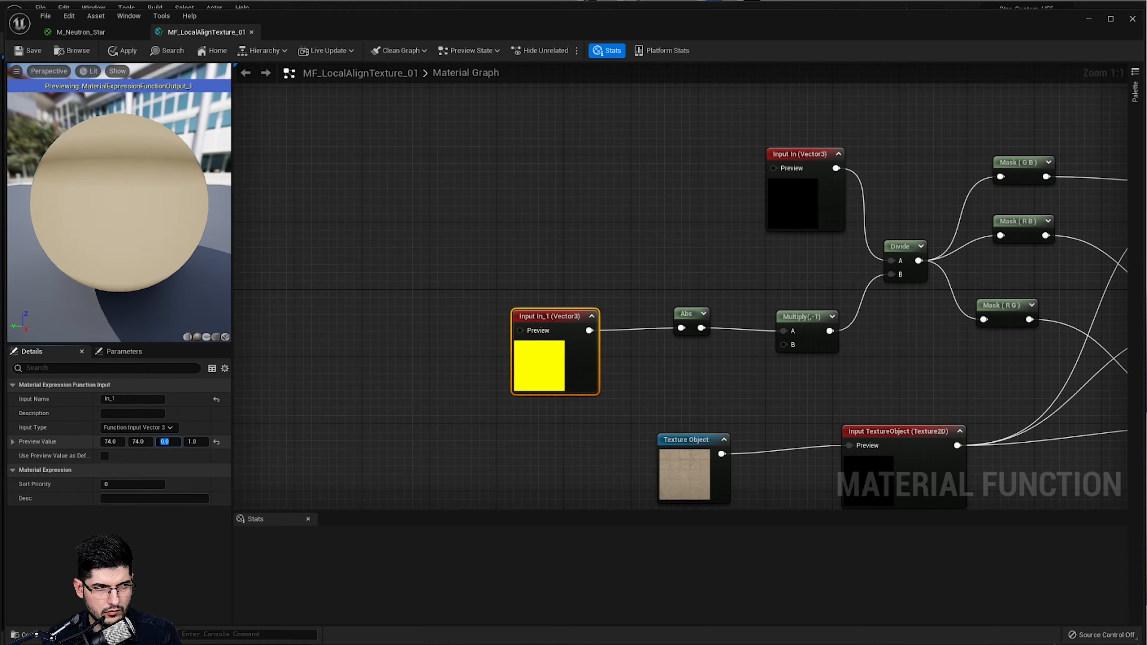
click(163, 442)
text(74)
key(Return)
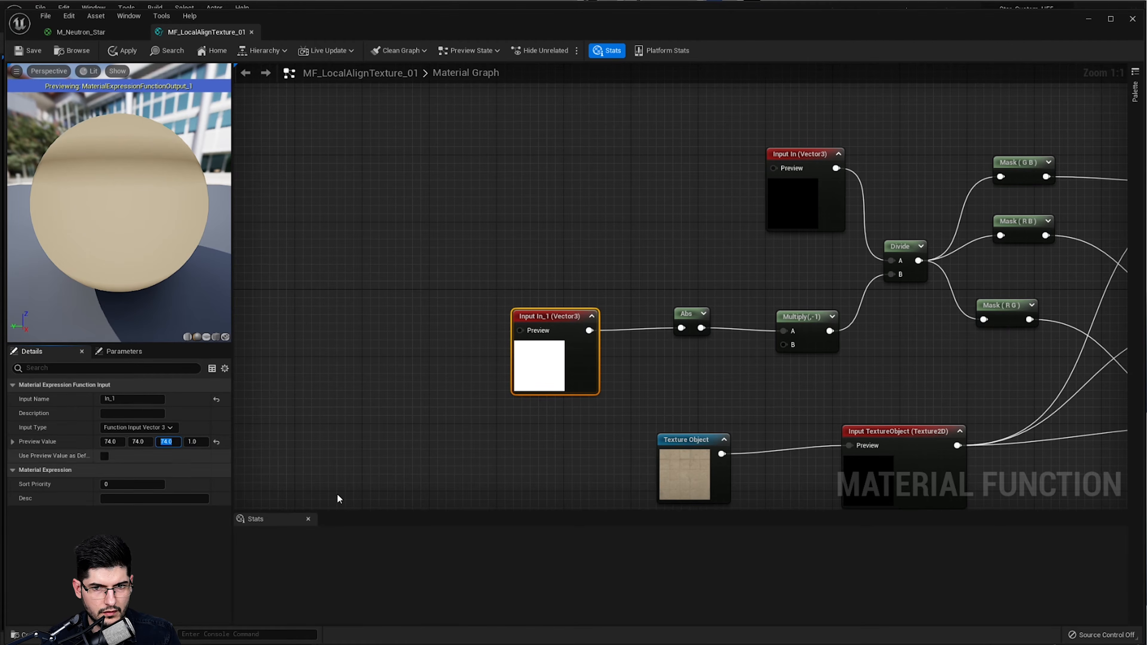
- Add a Multiply node and connect its output to the Preview pin of the Vector3 input that feeds Divide A
right_drag(547, 470, 568, 472)
right_drag(587, 388, 444, 359)
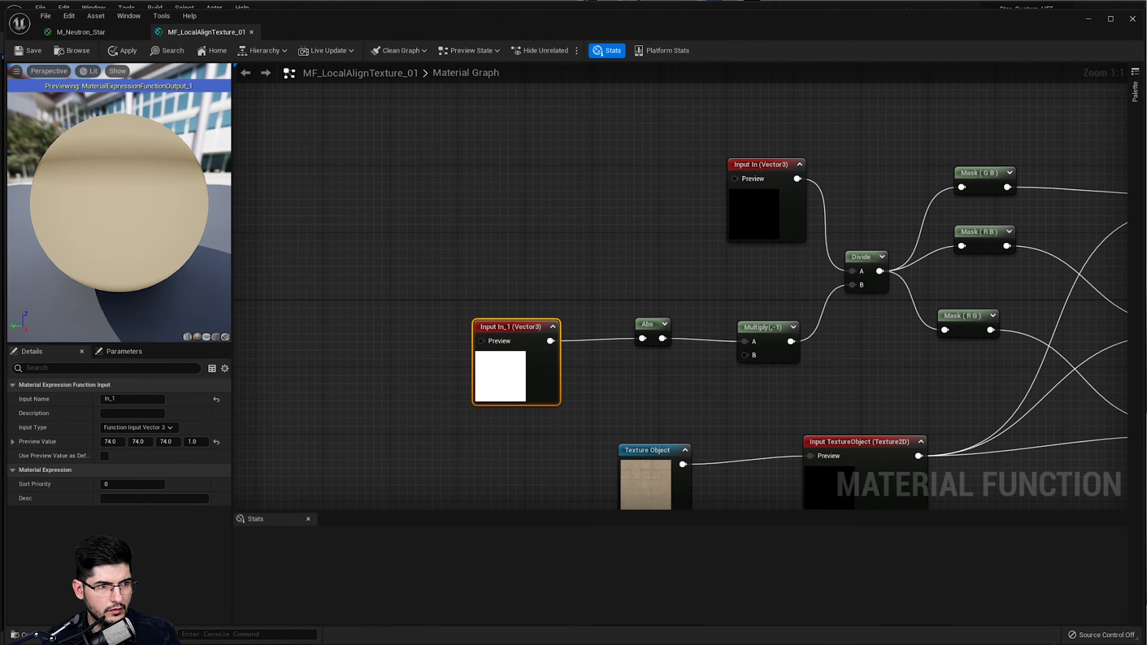
right_drag(505, 325, 466, 315)
right_click(576, 175)
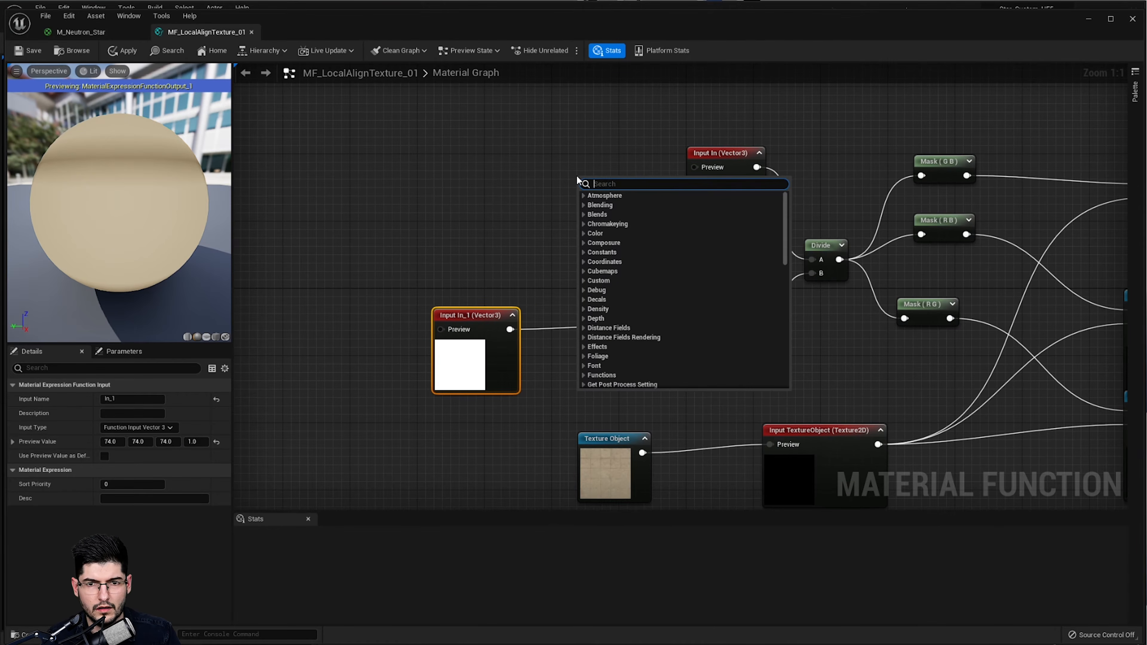
text(multiply)
key(Return)
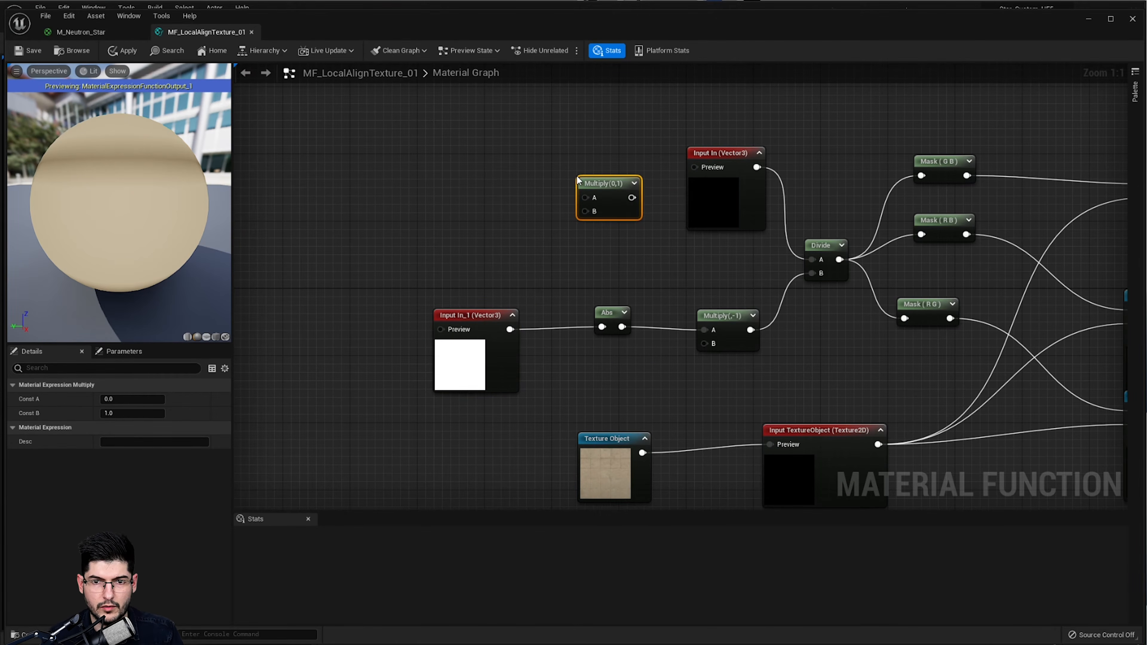
drag(593, 184, 707, 171)
- Add an ObjectScale node and connect its Scale XYZ output to B of the new Multiply node
right_drag(544, 209, 583, 221)
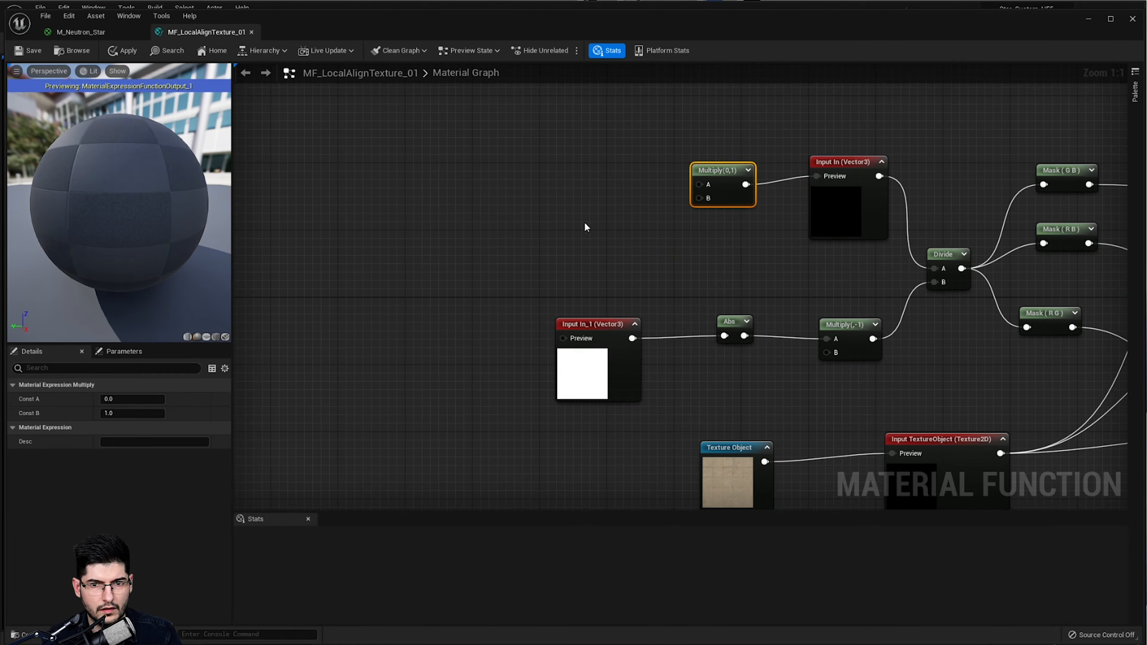
right_click(580, 221)
text(object)
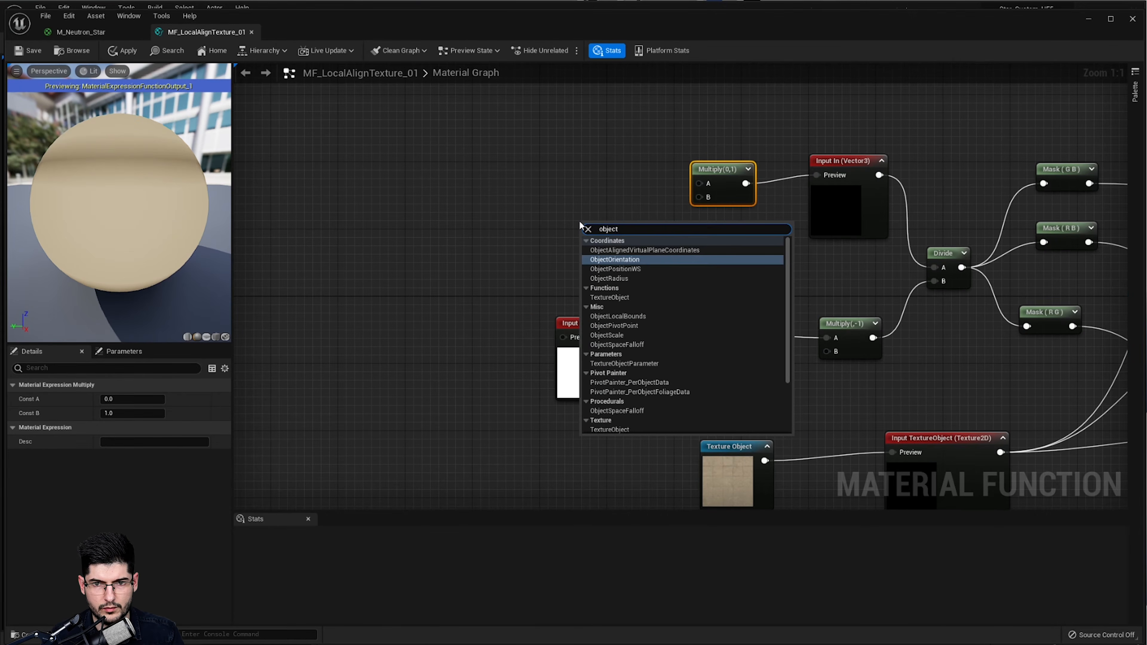
key(Down)
key(Down)
key(Down)
key(Down)
text(t)
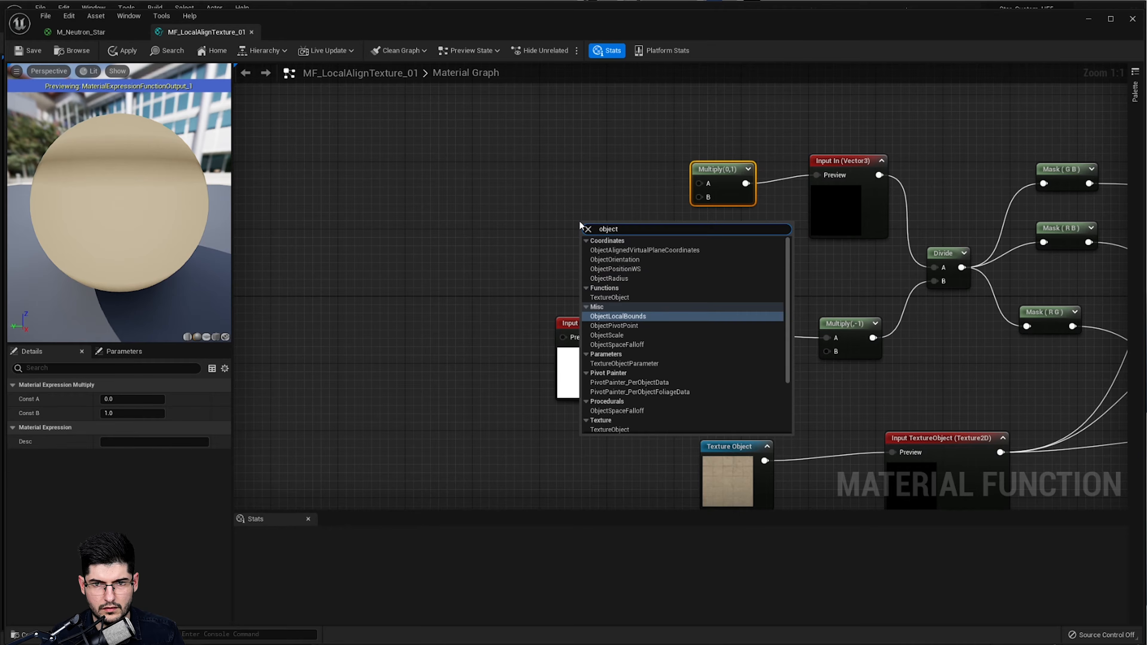
text(scale)
key(Return)
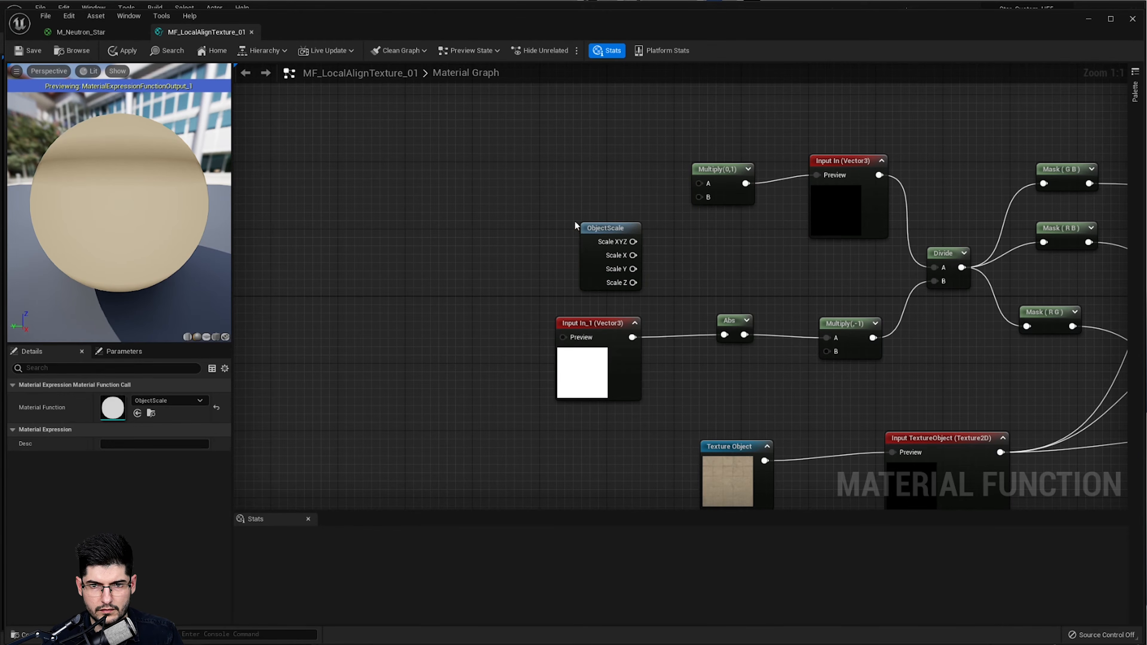
drag(634, 241, 700, 197)
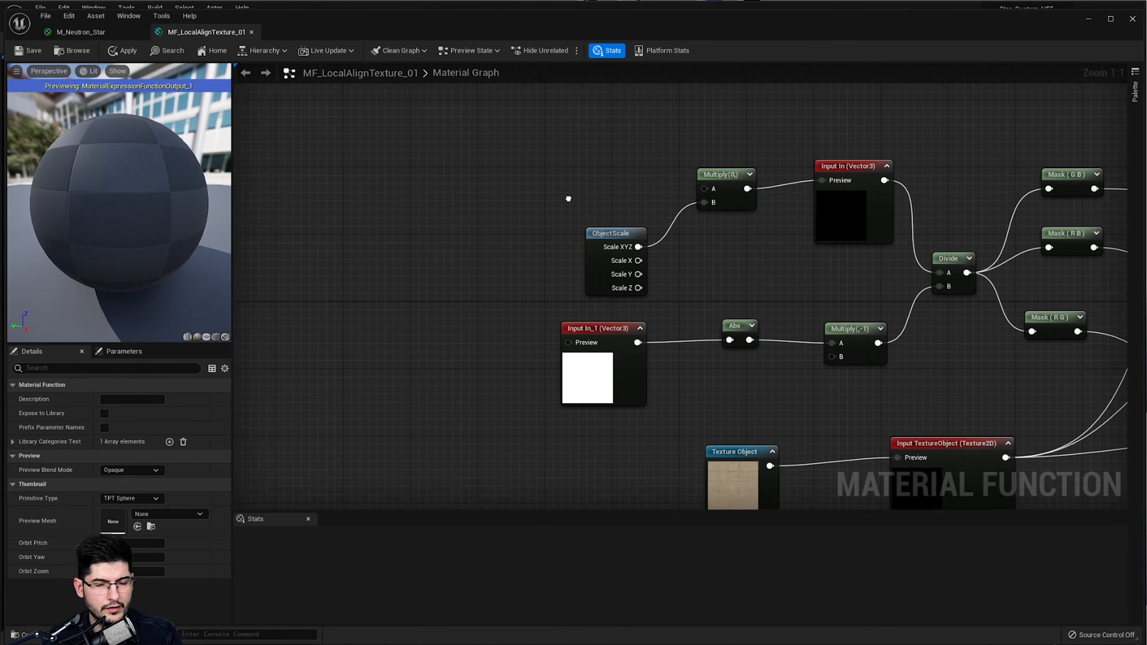
right_click(620, 202)
key(Escape)
- Duplicate the PixelNormalWS and TransformPosition pair that feeds the normal masks
scroll(493, 149, down, 4)
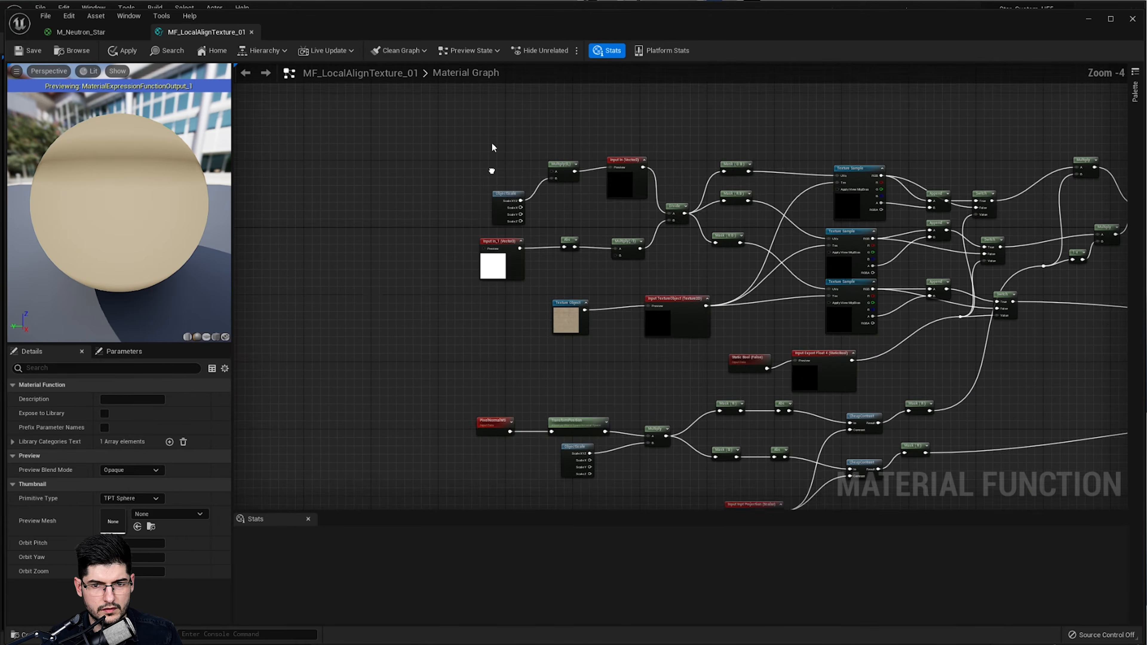
right_drag(492, 171, 548, 45)
scroll(589, 253, up, 3)
drag(648, 257, 515, 340)
right_drag(619, 290, 661, 372)
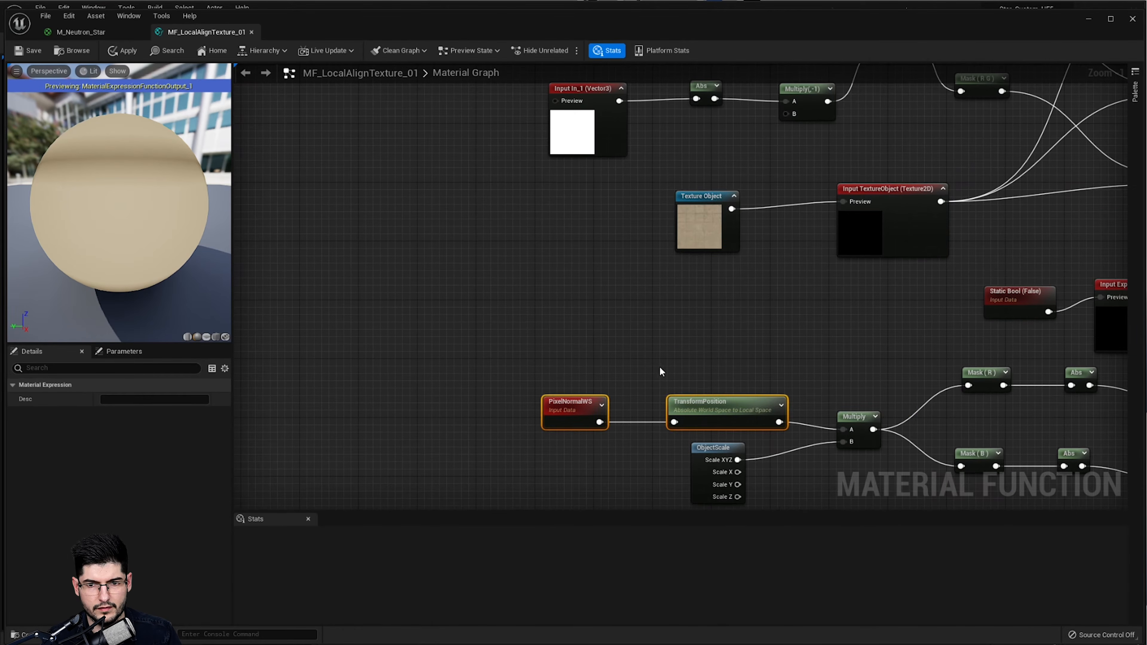
key(ctrl+d)
drag(821, 390, 519, 171)
- Place the duplicated pair beside the new Multiply node and connect TransformPosition's output to the Multiply's A
right_drag(469, 136, 466, 333)
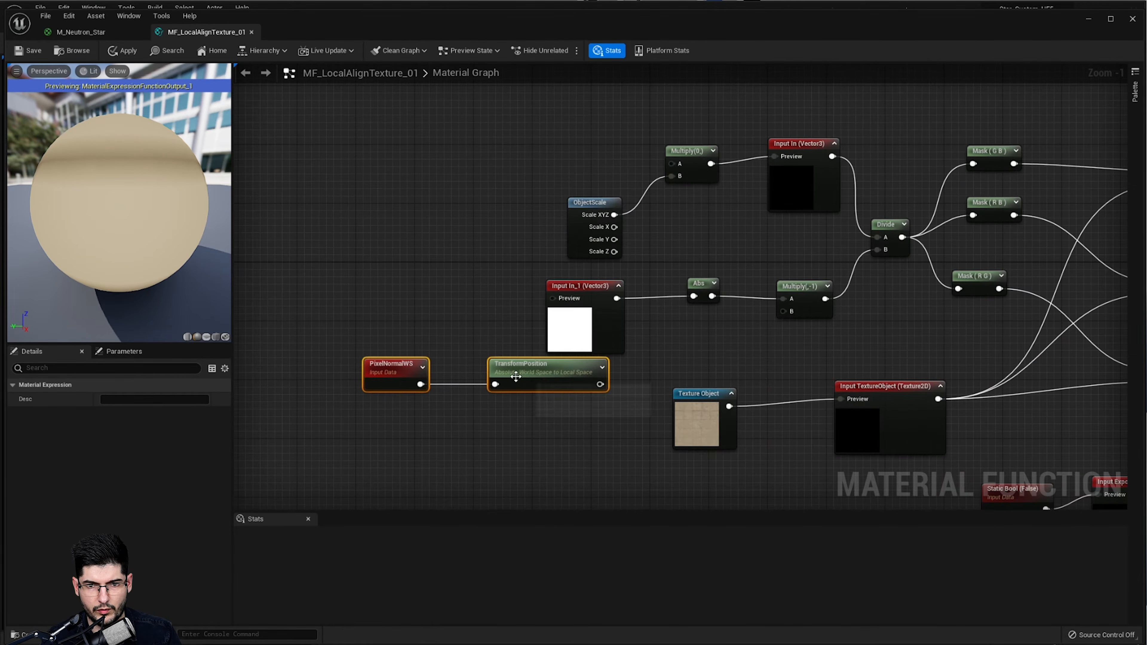
drag(515, 376, 539, 163)
drag(622, 171, 674, 171)
right_drag(476, 245, 379, 250)
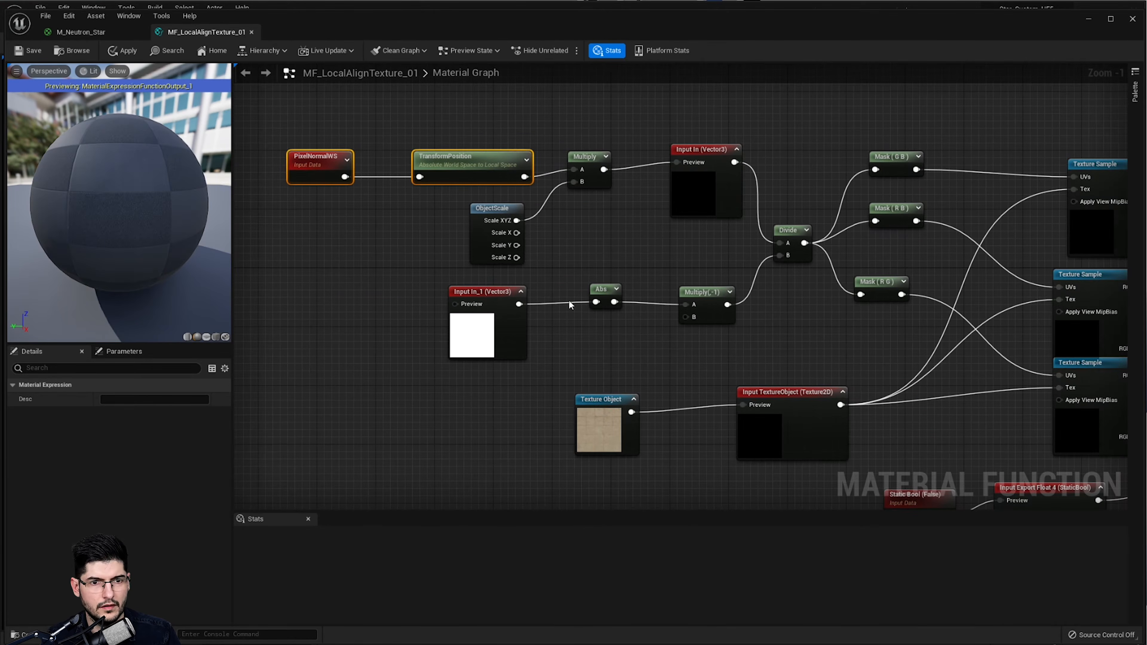
- Inspect the settings of the Export Float 4 static bool input and the Static Bool node feeding it
scroll(567, 271, down, 2)
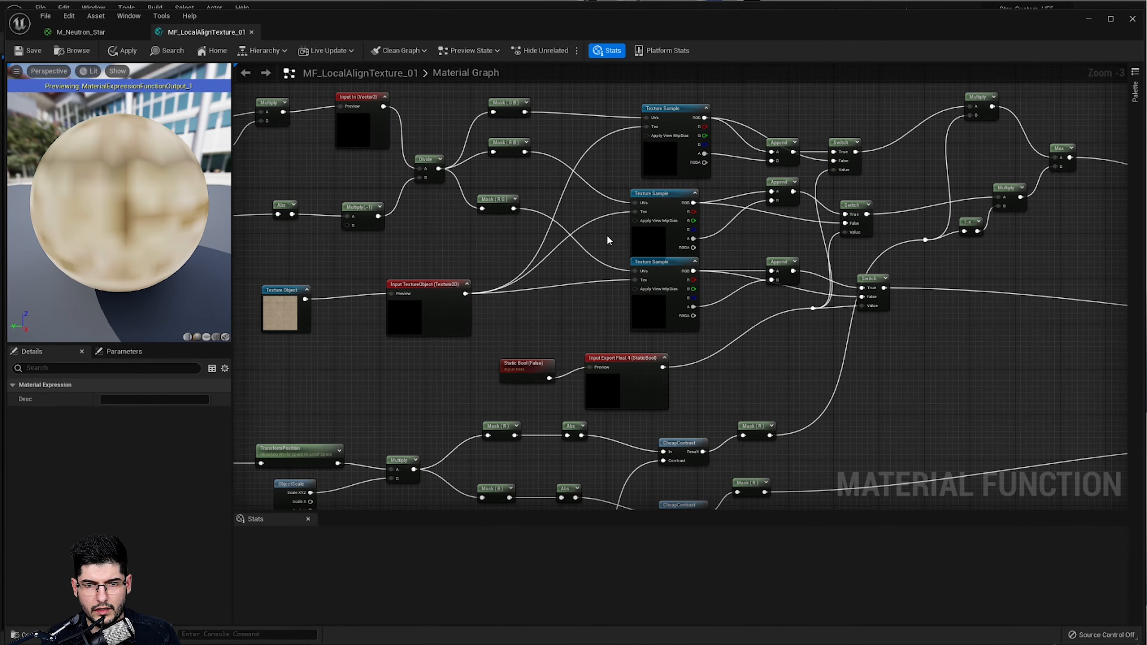
right_drag(625, 381, 584, 284)
scroll(585, 284, up, 3)
click(585, 284)
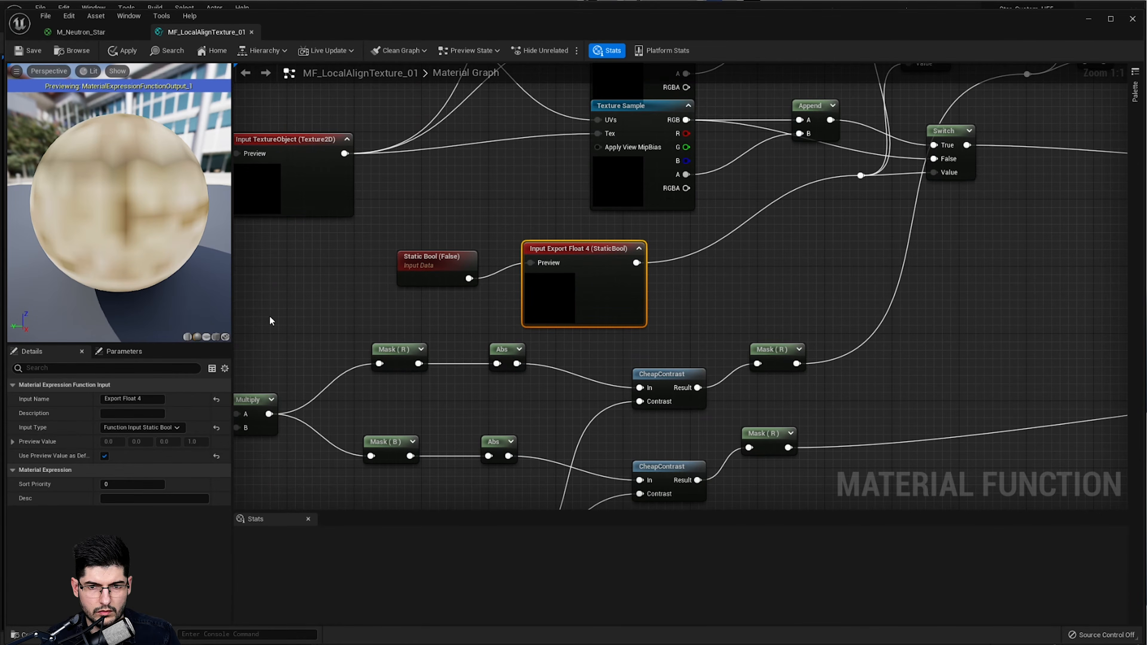
right_drag(292, 307, 299, 263)
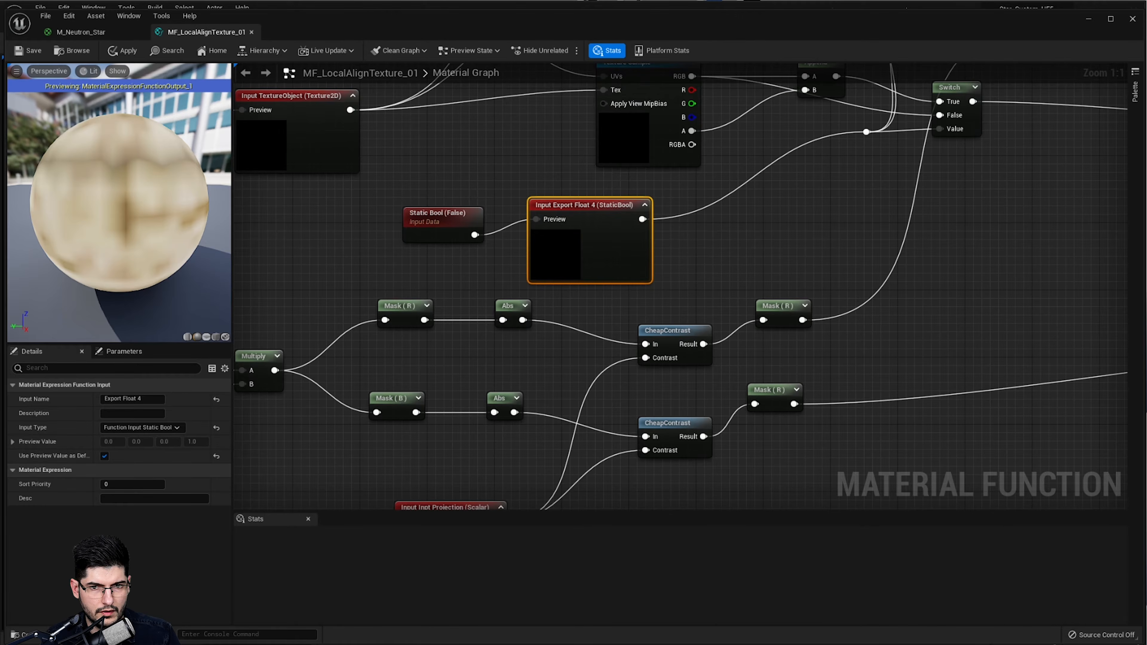
right_drag(436, 209, 620, 222)
click(620, 223)
scroll(598, 237, down, 1)
scroll(601, 248, down, 1)
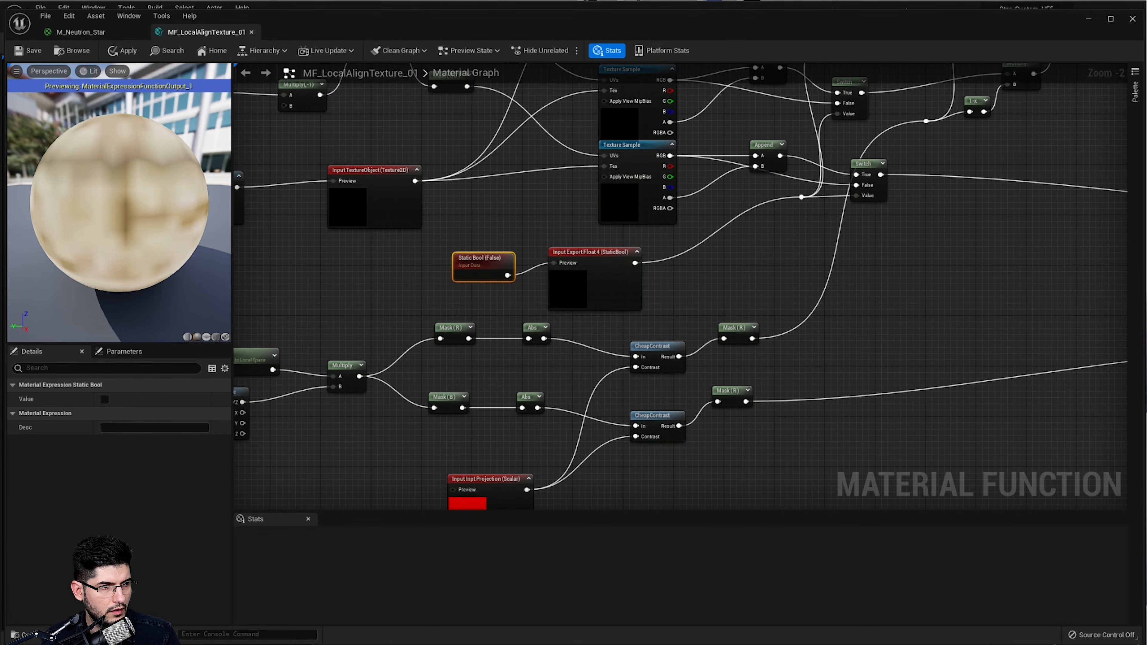
click(467, 291)
- Move the final blend nodes and the function output together closer to the rest of the graph
right_drag(648, 292, 428, 353)
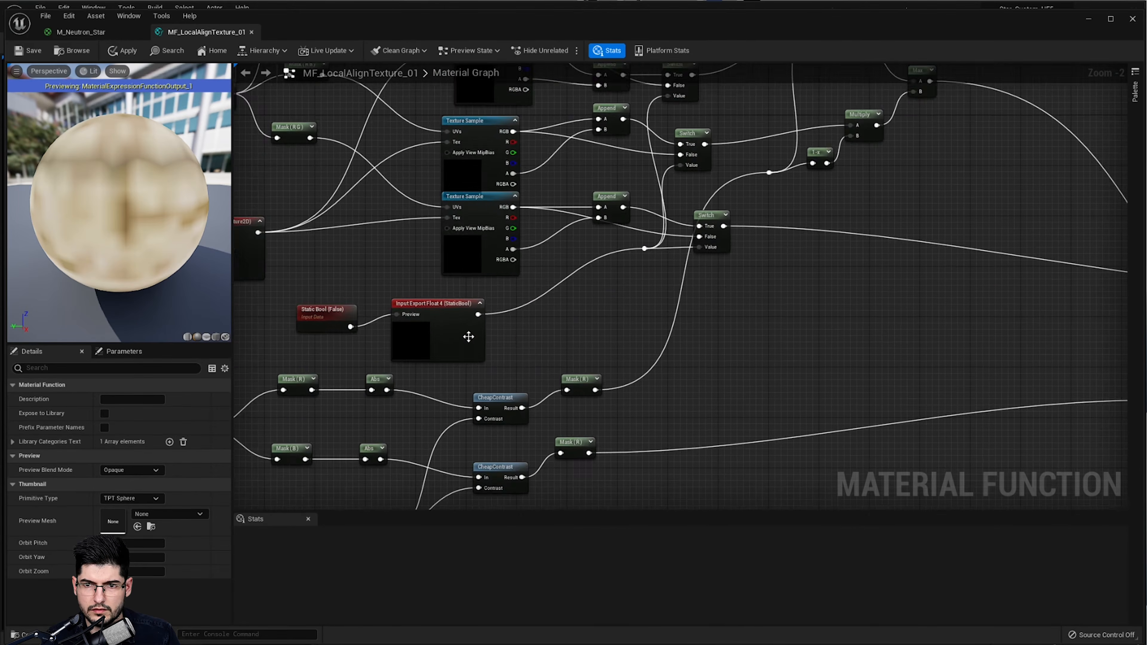
scroll(469, 336, down, 3)
right_drag(694, 337, 629, 306)
drag(1075, 230, 741, 345)
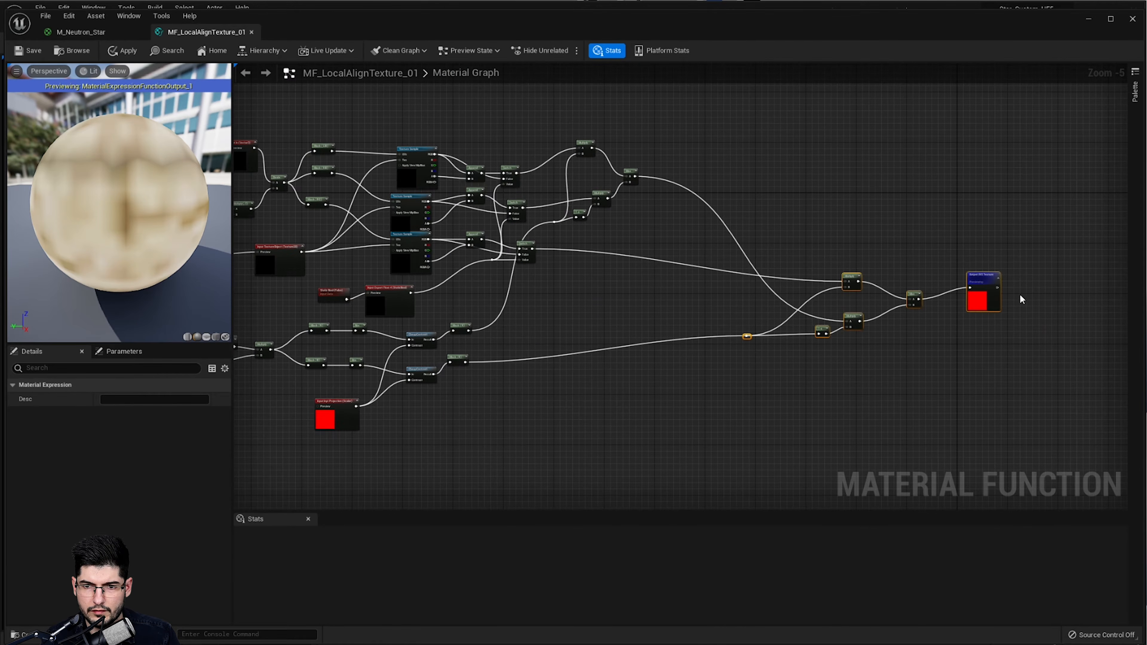
drag(994, 302, 818, 314)
click(728, 342)
right_drag(715, 348, 787, 342)
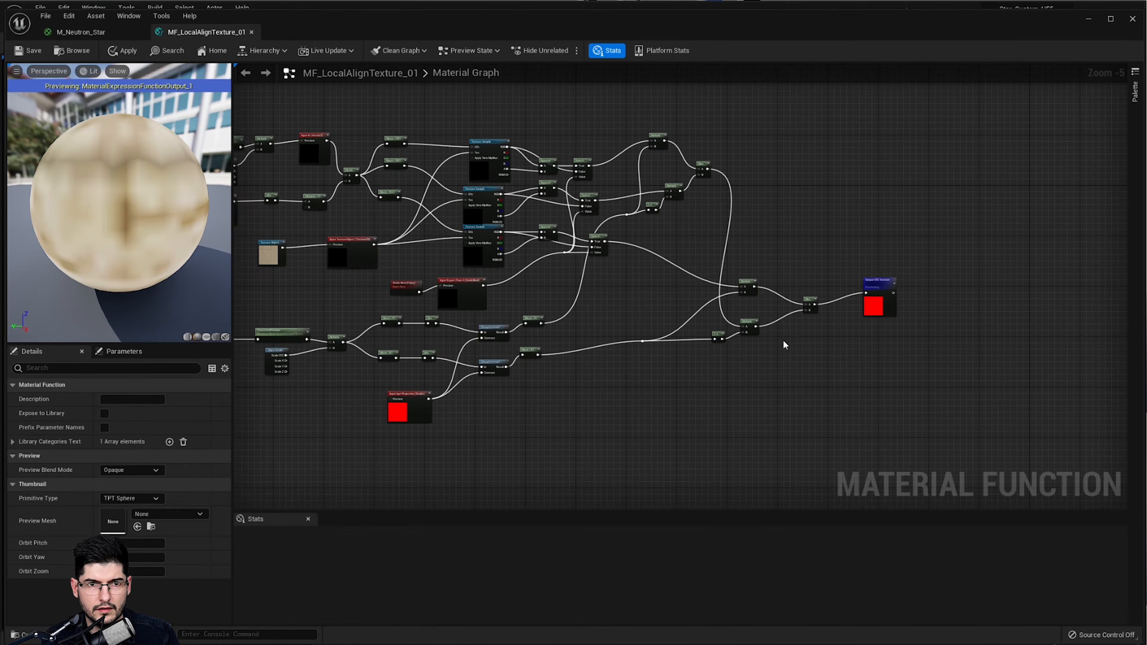
- Apply the changes to MF_LocalAlignTexture_01 and switch to the M_Neutron_Star material
right_drag(584, 242, 734, 227)
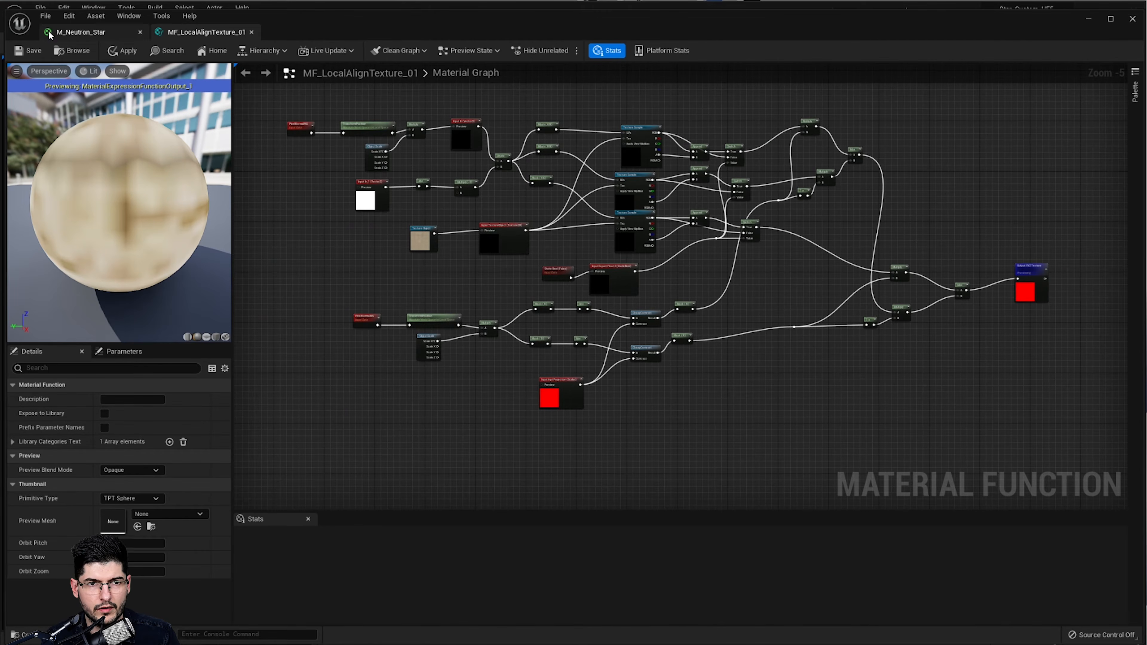
click(122, 51)
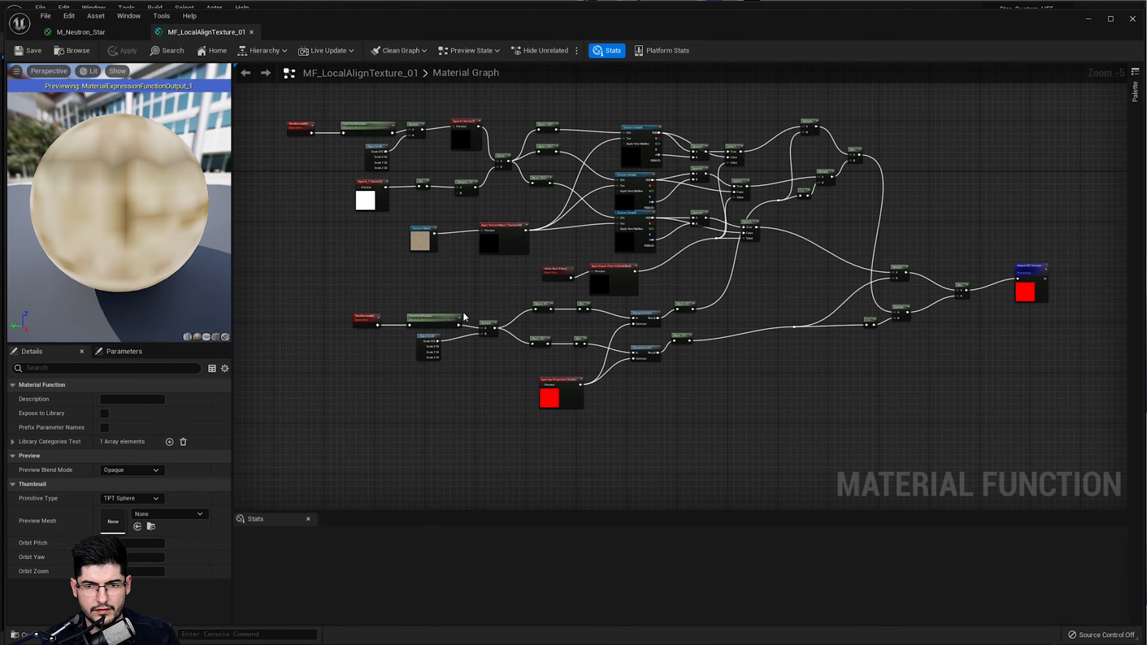
click(81, 32)
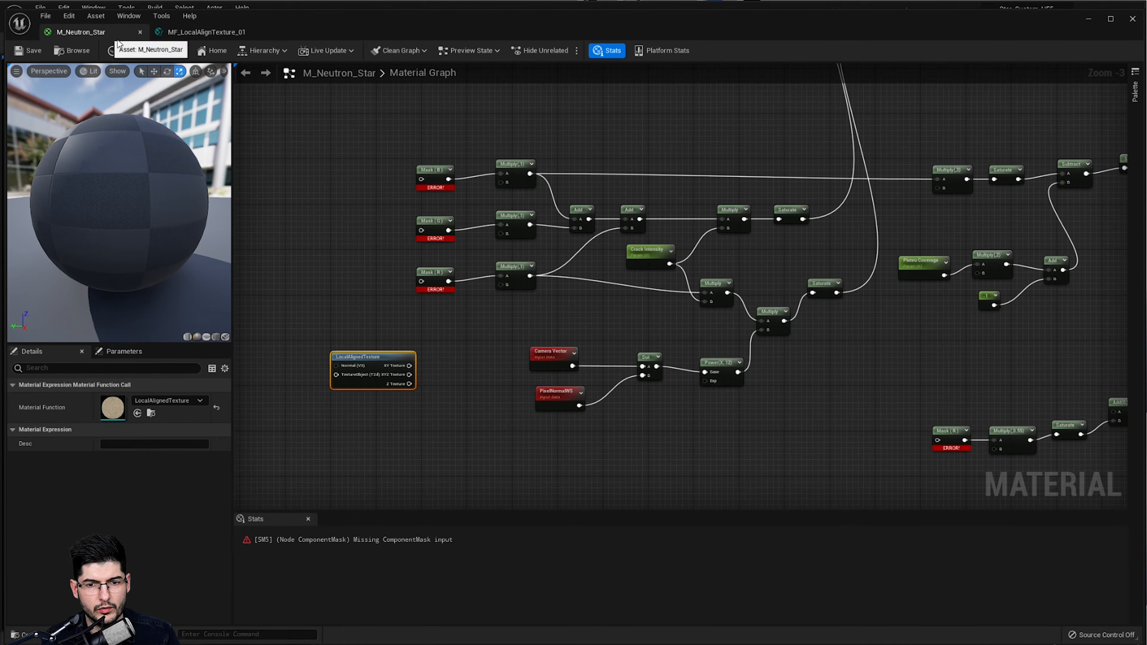
- Replace the LocalAlignedTexture node with the MF_LocalAlignTexture_01 function from the Tutorial folder
scroll(441, 355, up, 2)
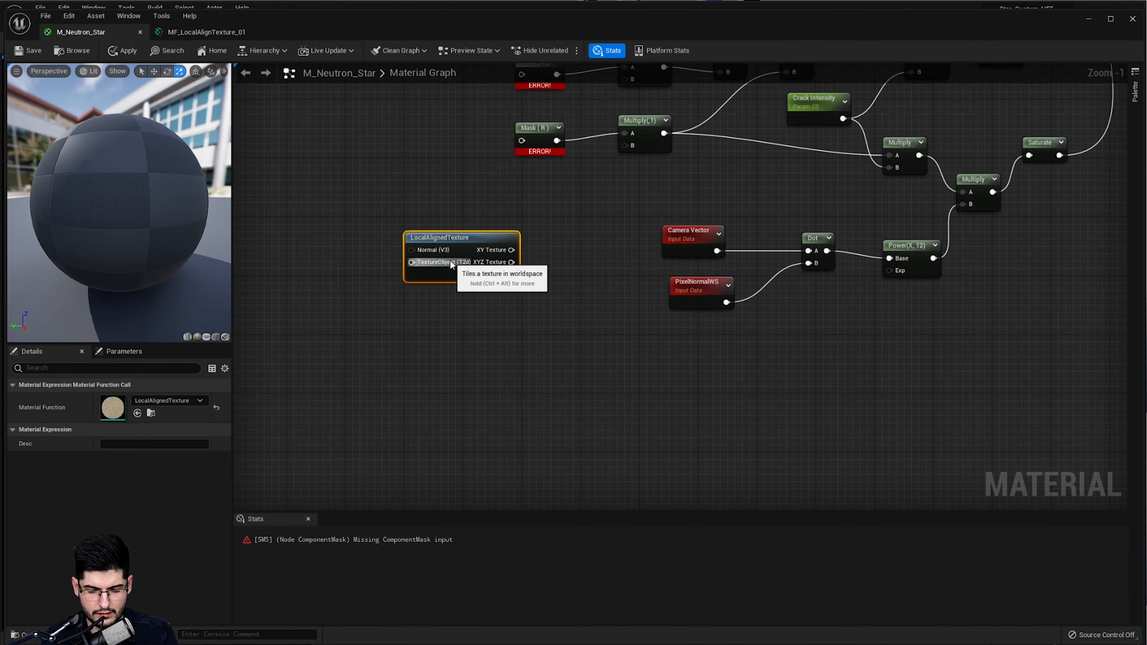
key(Delete)
right_drag(493, 269, 510, 273)
key(ctrl+space)
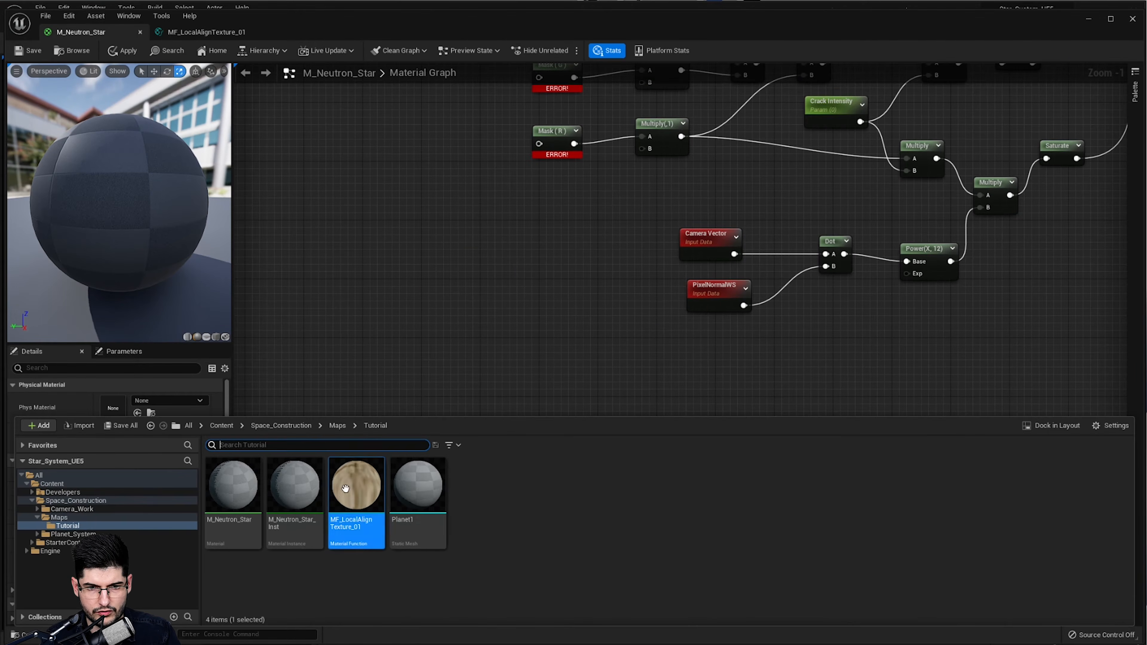
drag(357, 486, 544, 226)
- Move the MF_LocalAlignTexture_01 node in front of the three disconnected Mask nodes, leaving room between them
right_drag(616, 204, 606, 376)
scroll(762, 338, down, 3)
right_drag(762, 338, 479, 311)
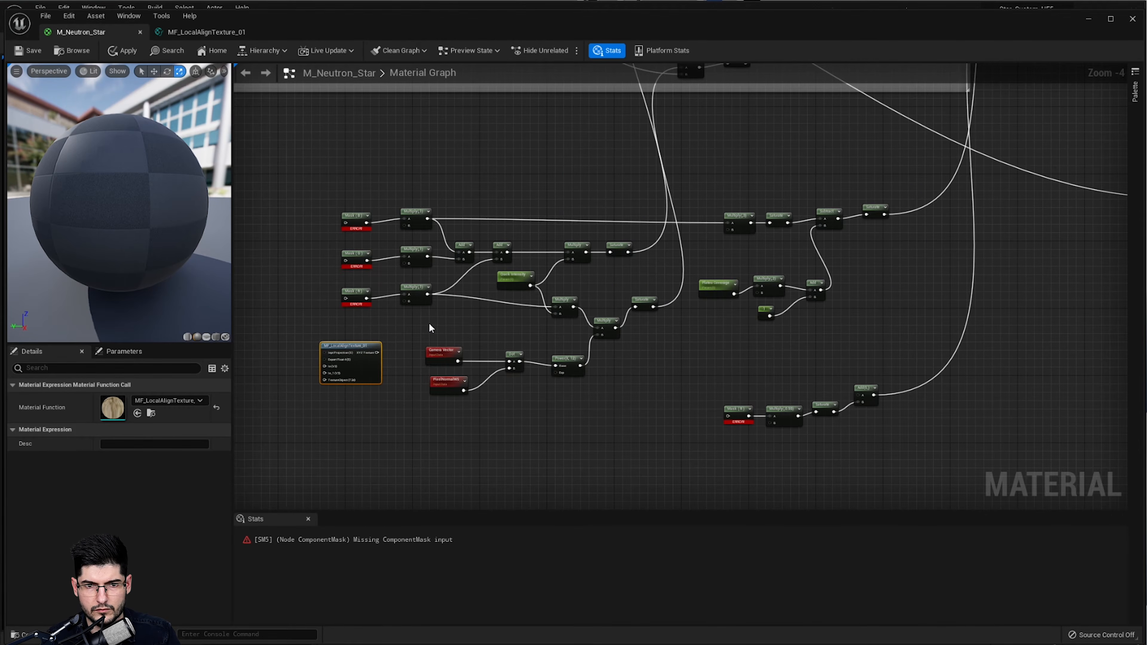
drag(363, 348, 282, 241)
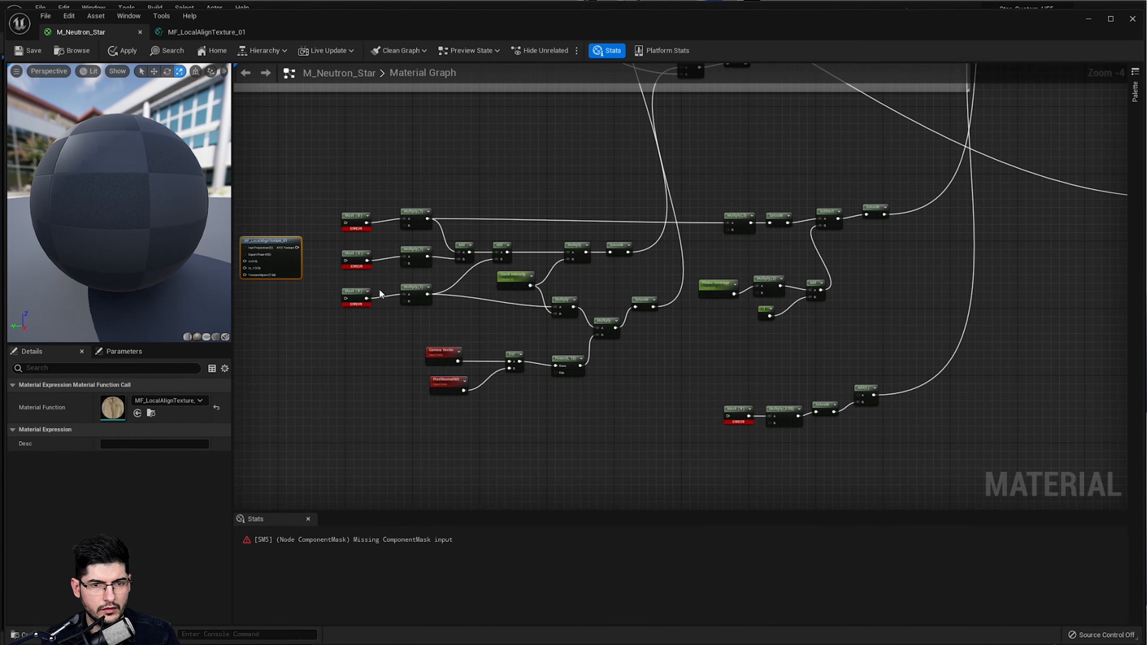
right_drag(381, 294, 654, 384)
right_drag(454, 361, 533, 348)
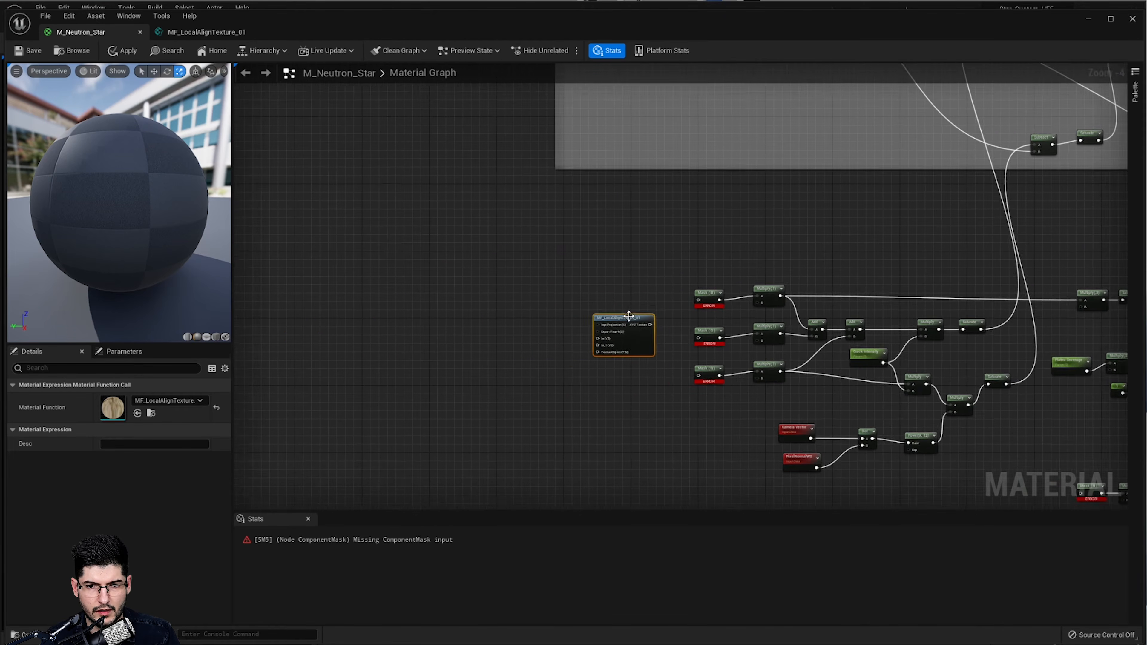
scroll(628, 317, up, 4)
drag(626, 322, 524, 300)
- Add a Multiply node before the B, G and R masks and connect its output to all three
right_click(666, 335)
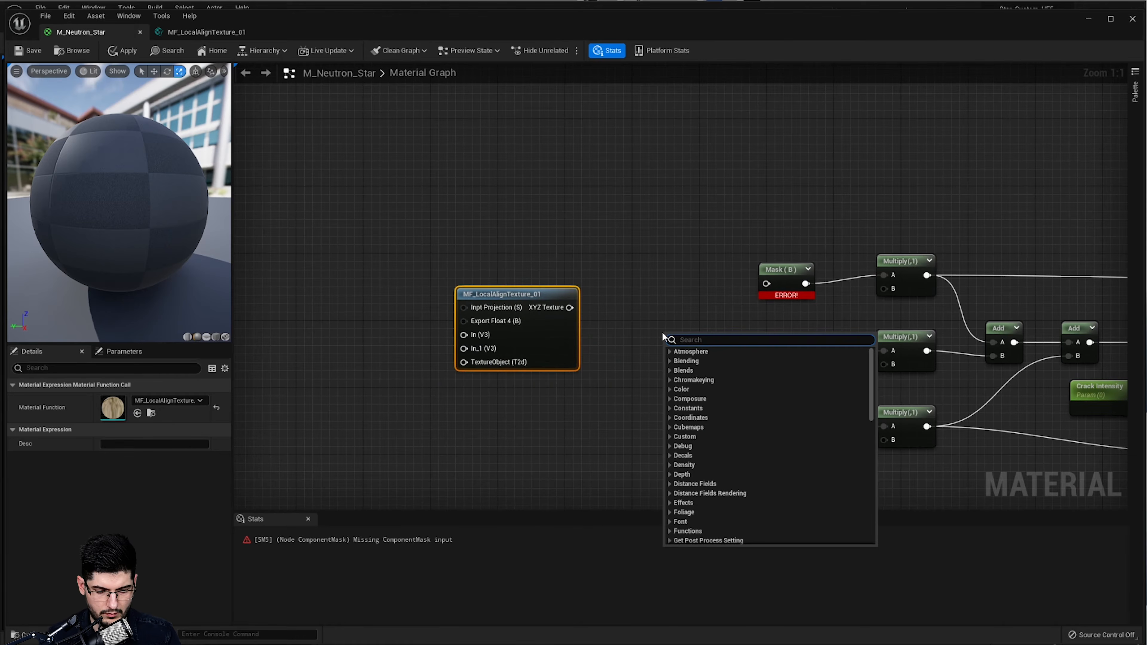
text(multiply)
key(Return)
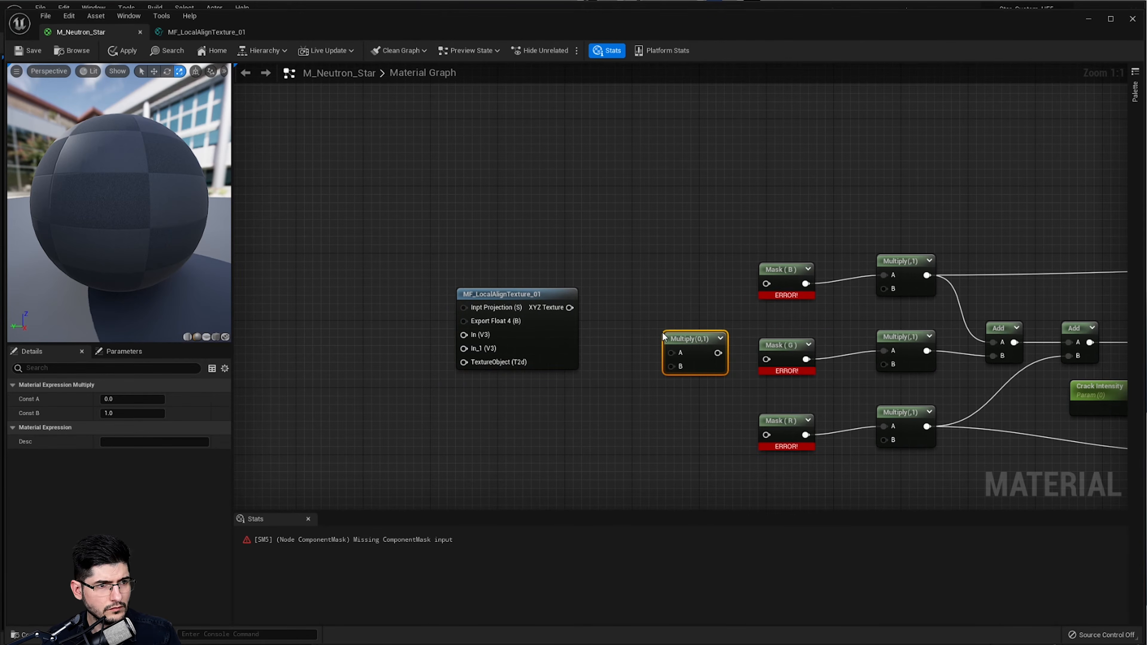
drag(678, 338, 767, 284)
drag(670, 351, 767, 360)
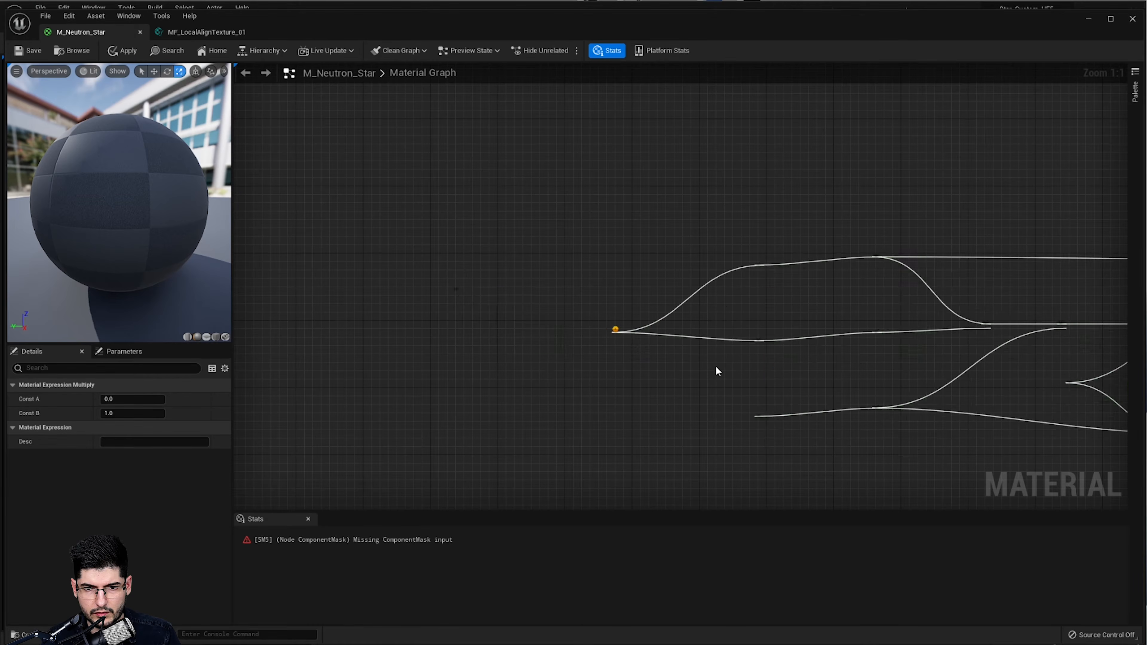
drag(670, 351, 767, 435)
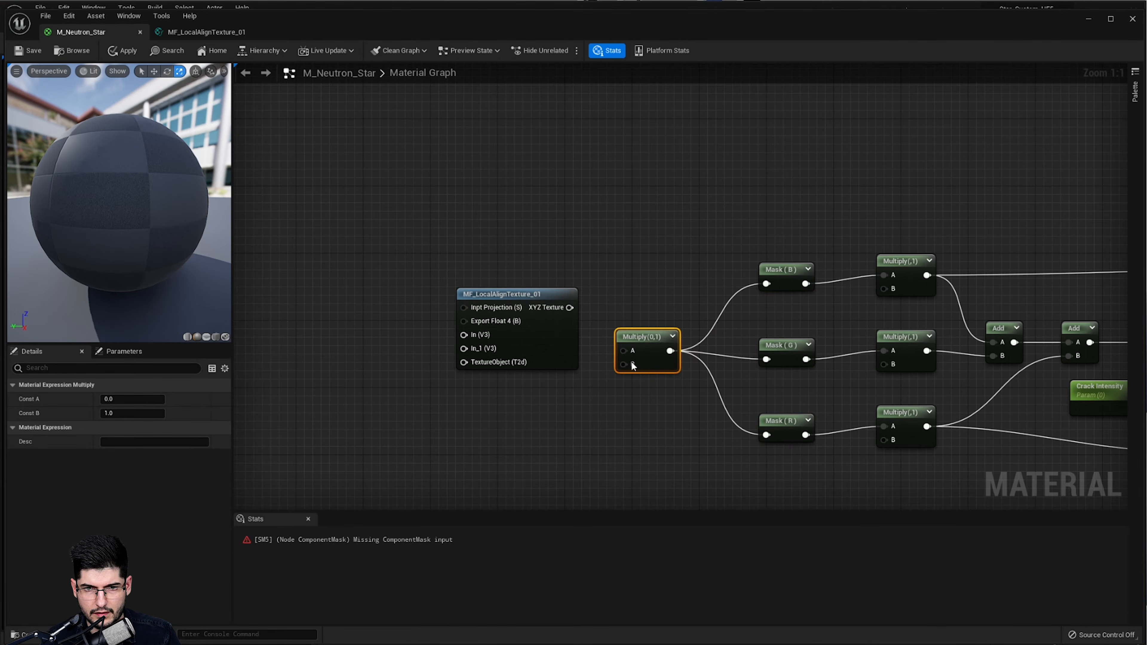
- Connect the function's XYZ Texture output to the Multiply's A and move the function node slightly away from it
drag(570, 307, 624, 350)
right_drag(469, 428, 632, 389)
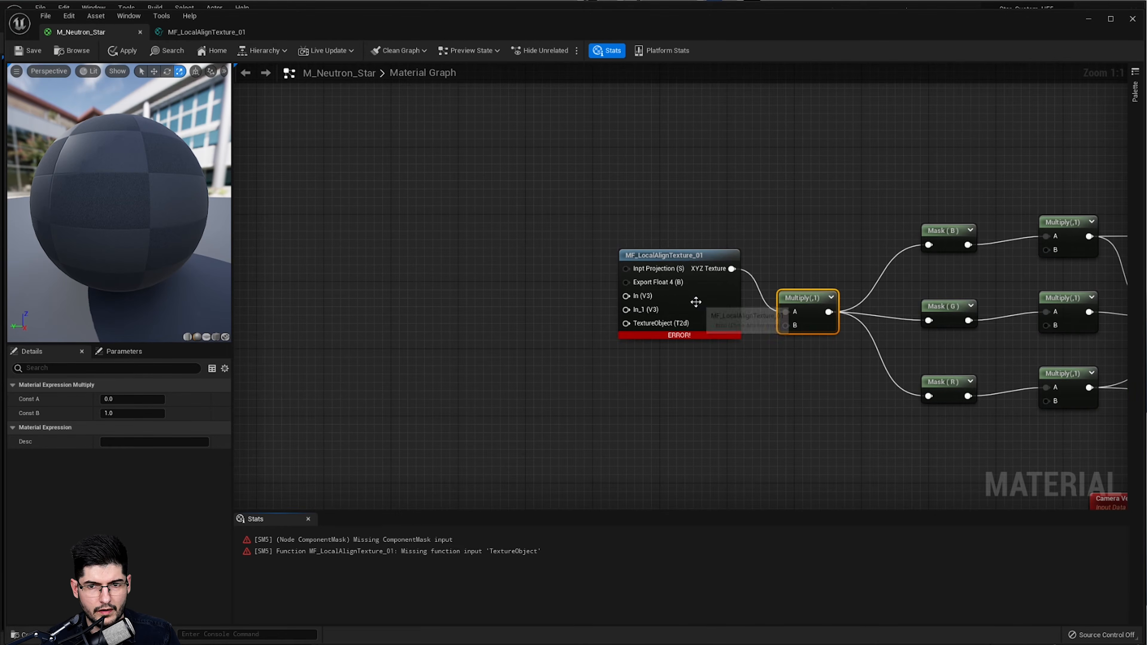
drag(696, 301, 679, 302)
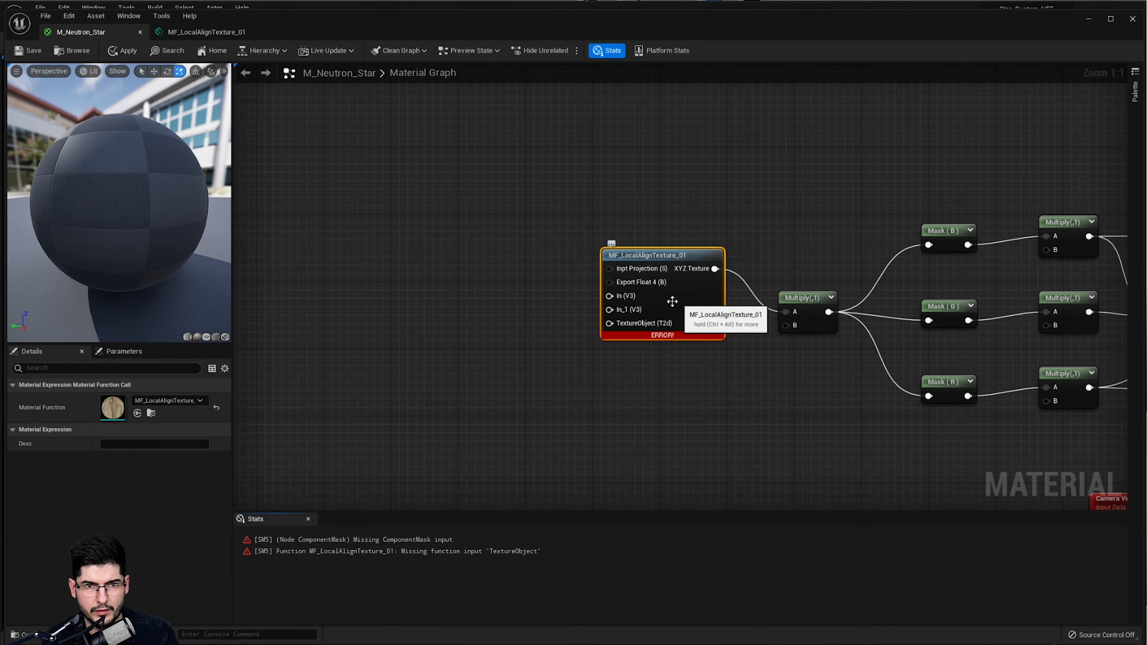
- Return to the MF_LocalAlignTexture_01 function and rename its Inpt Projection scalar input as ProjectionContrast
click(223, 30)
scroll(607, 286, up, 5)
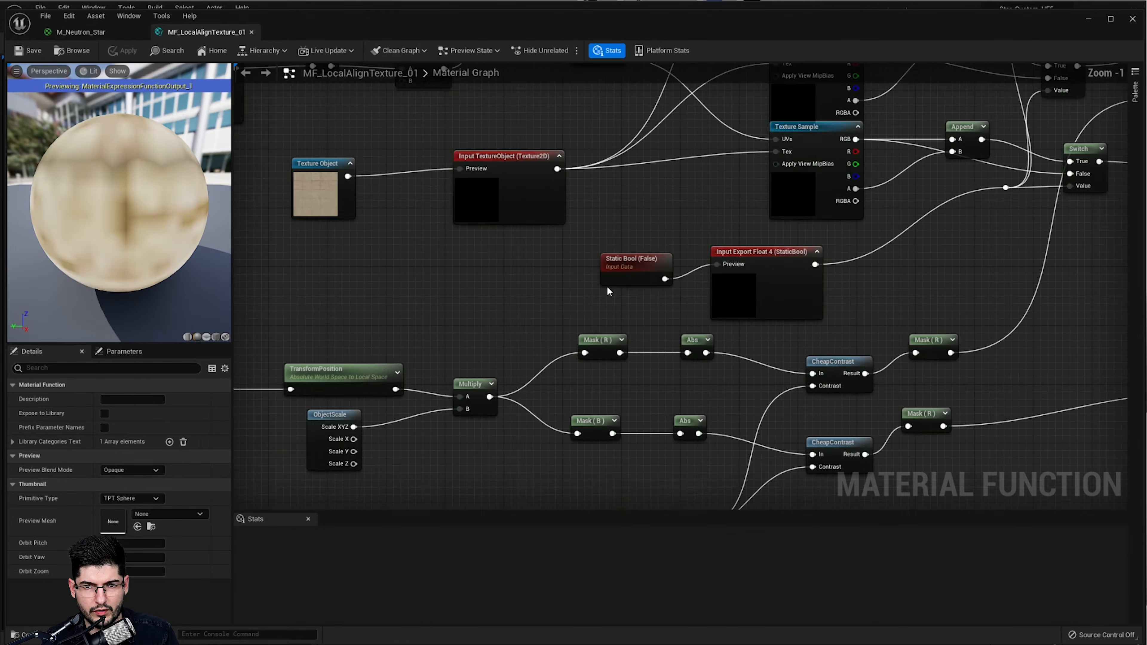
click(834, 297)
scroll(624, 294, down, 3)
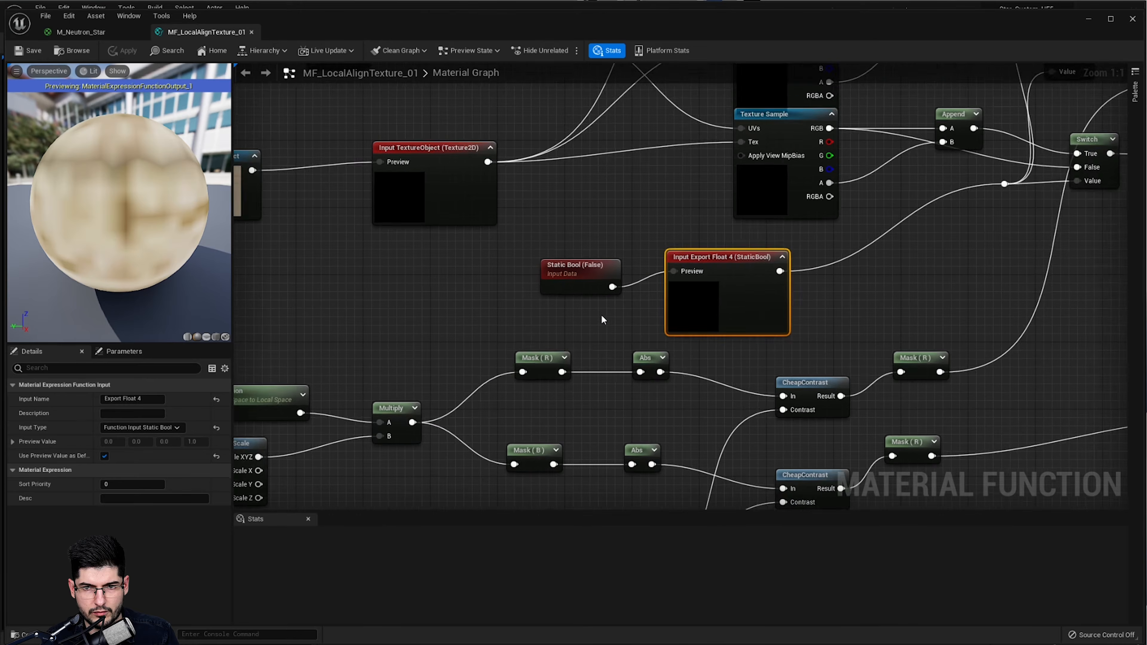
right_drag(624, 295, 738, 223)
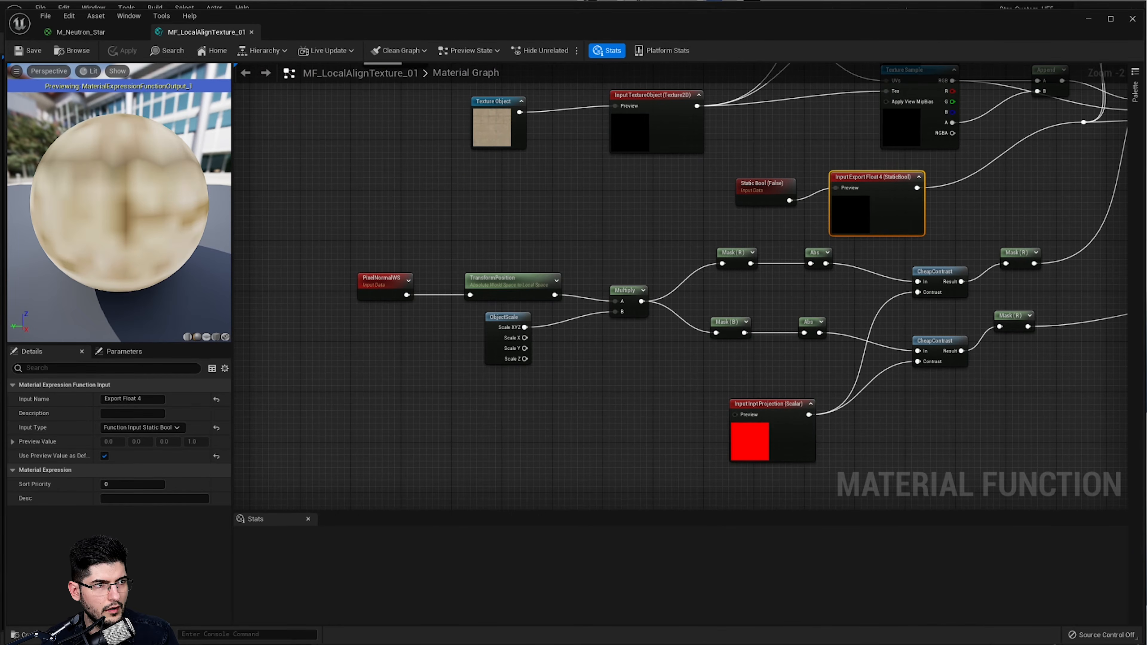
right_drag(791, 383, 728, 263)
scroll(723, 285, up, 2)
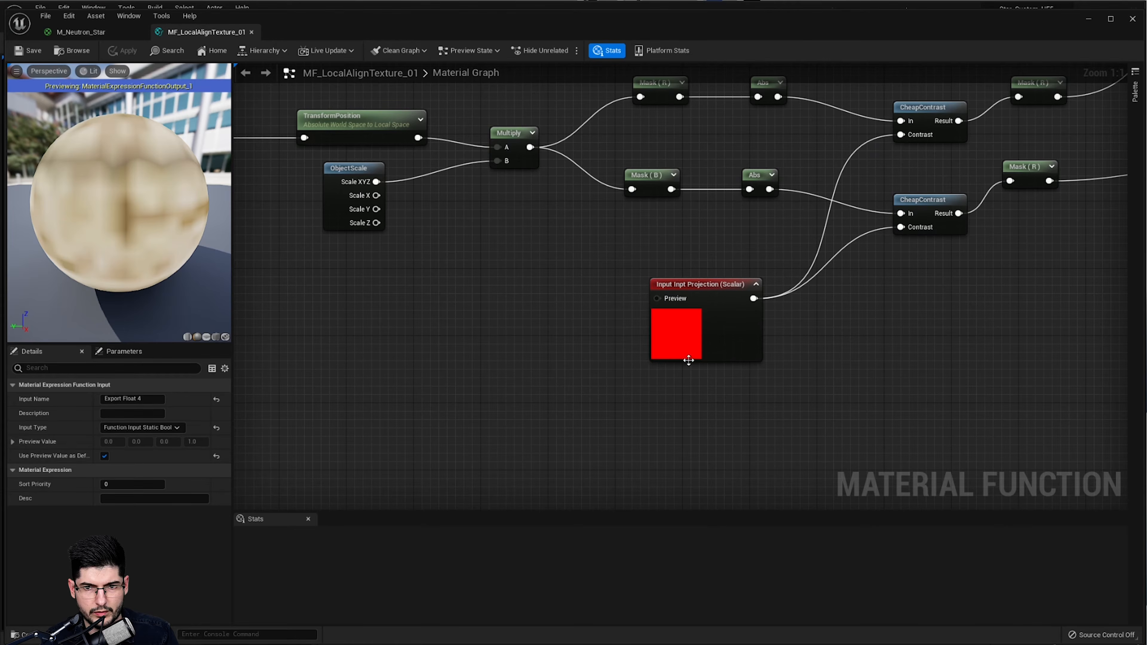
click(707, 334)
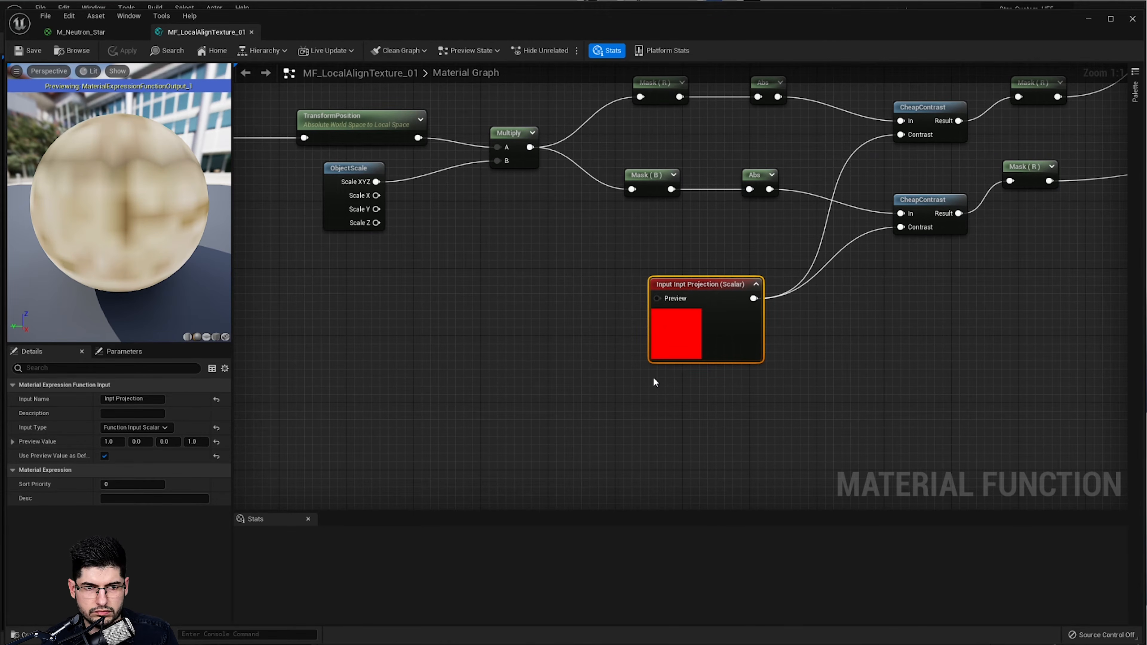
click(149, 399)
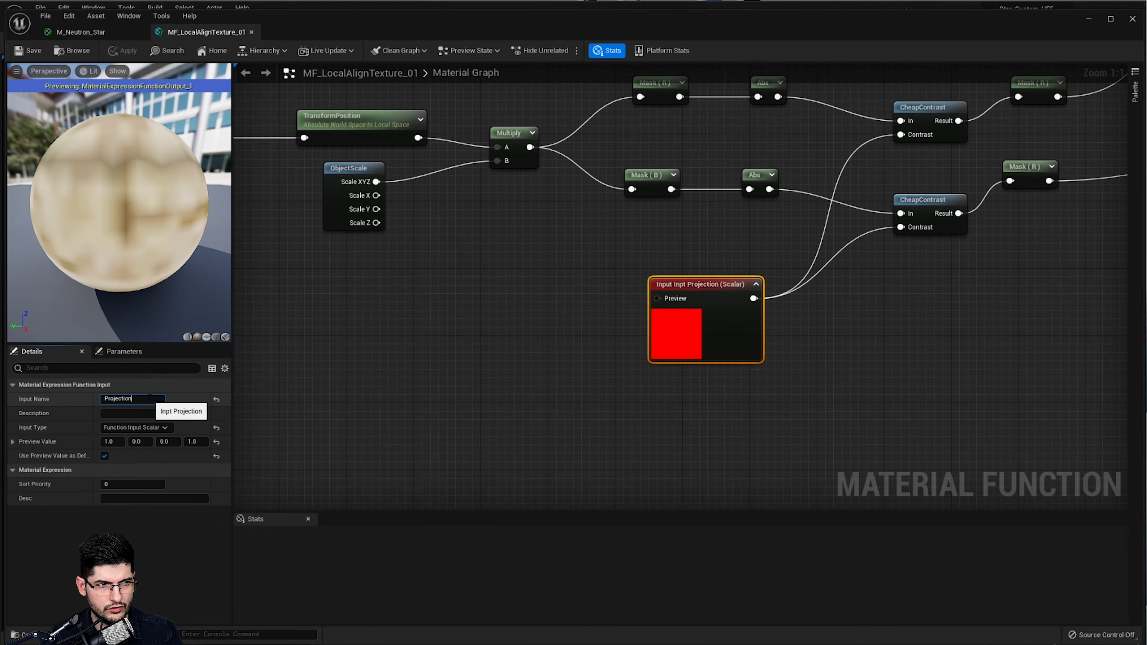
text(Contras)
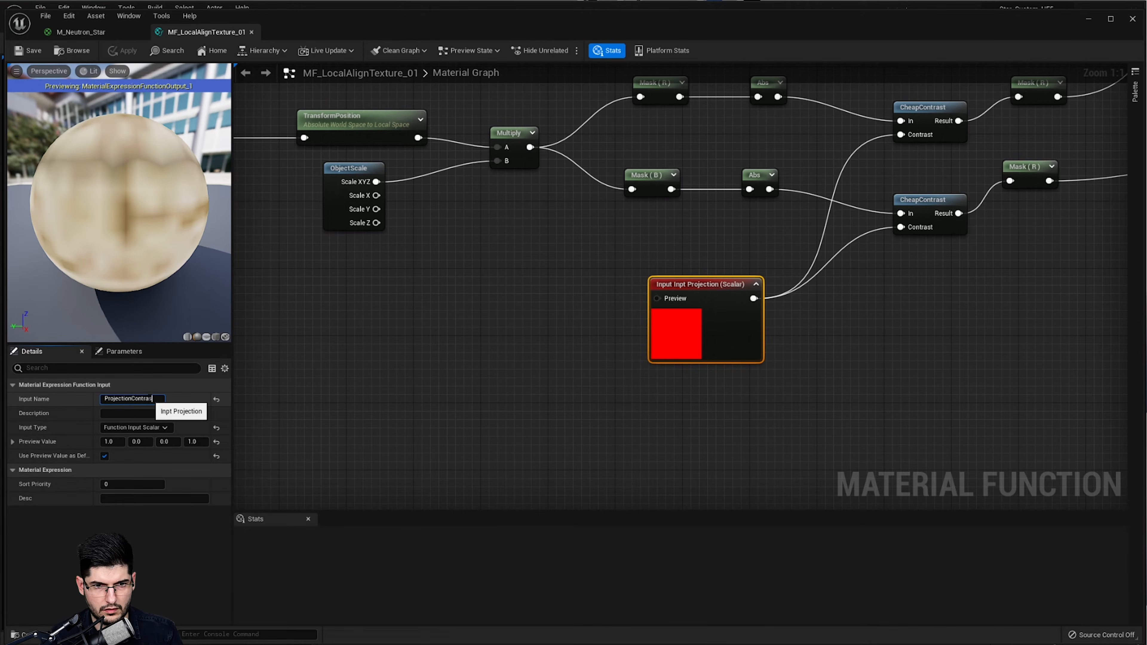
text(t)
key(Return)
- Rename the In vector input feeding the Divide node's A as Coordinates
right_drag(559, 191, 613, 269)
right_drag(862, 129, 829, 255)
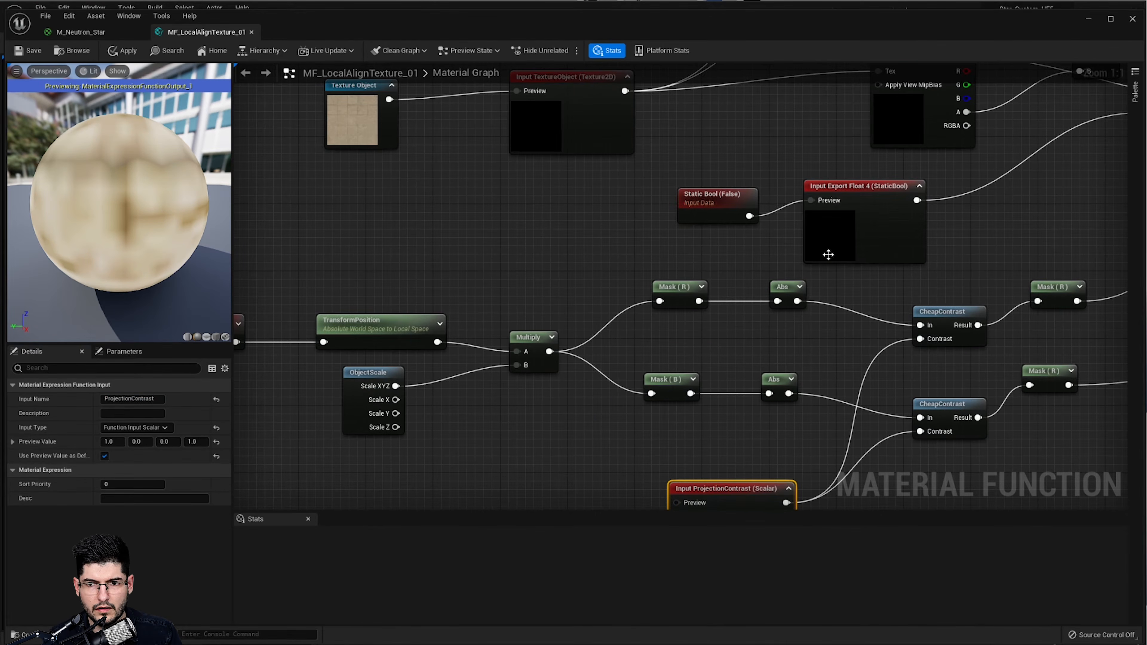
click(883, 243)
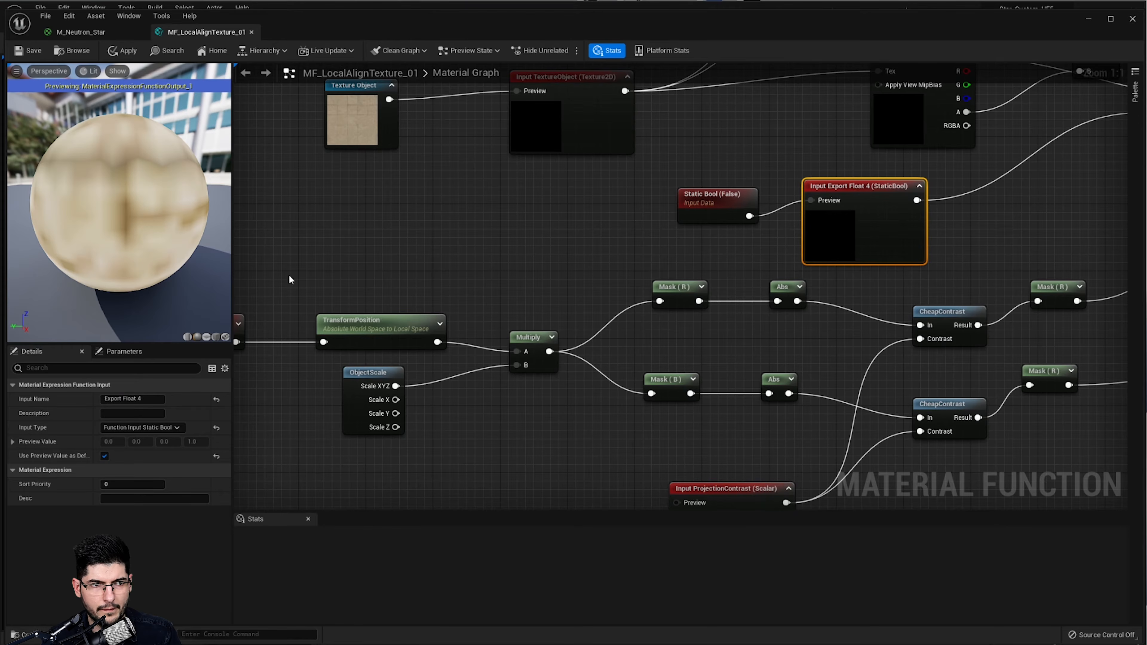
right_drag(596, 198, 696, 304)
click(695, 304)
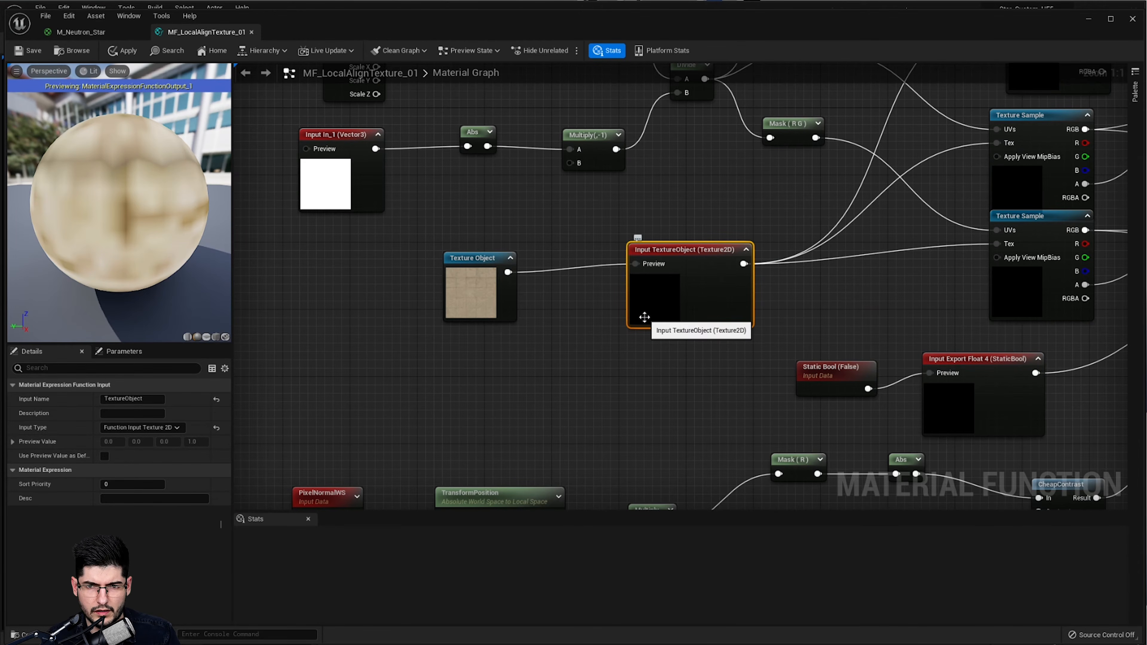
right_drag(705, 191, 705, 256)
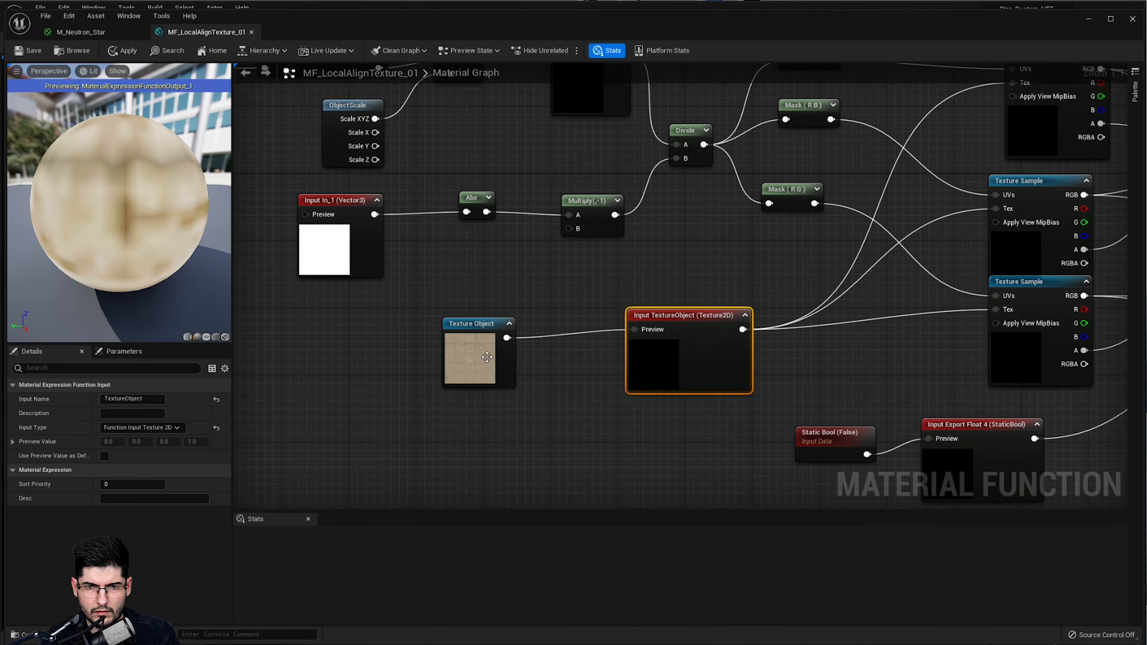
right_drag(627, 253, 625, 320)
click(602, 222)
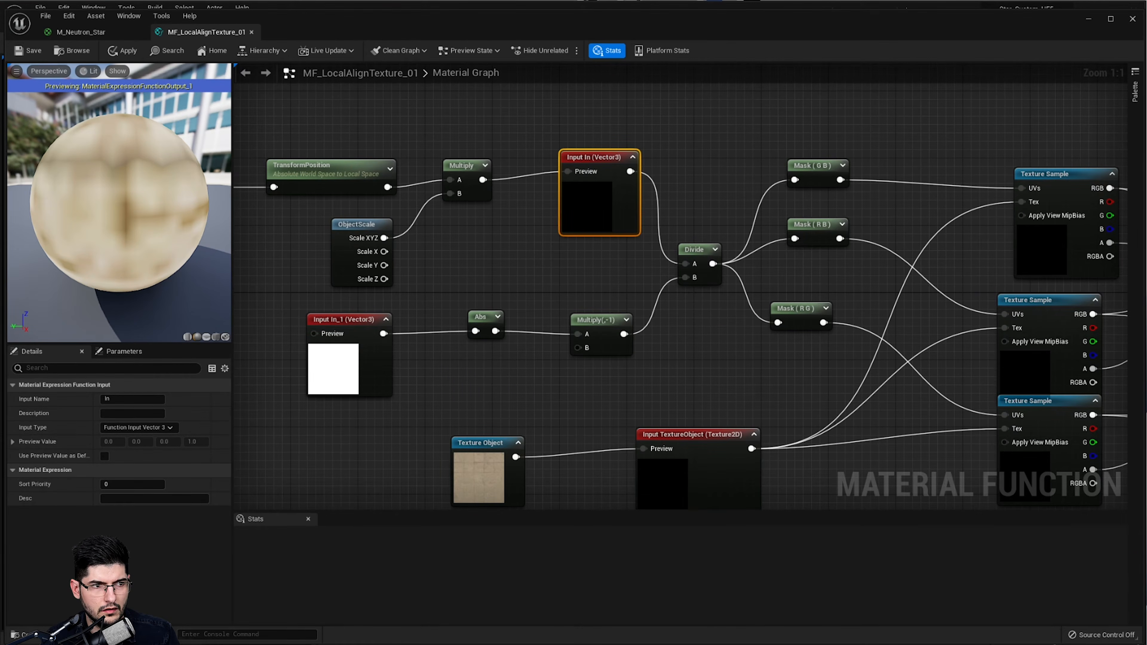
click(152, 400)
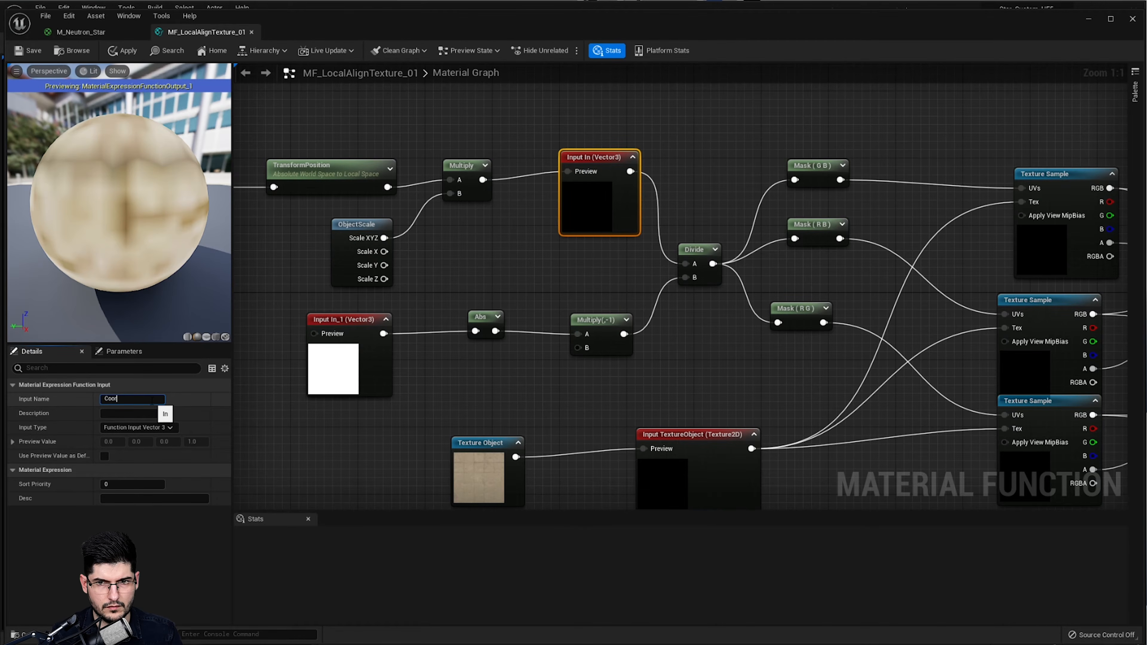
text(Coordinates)
key(Return)
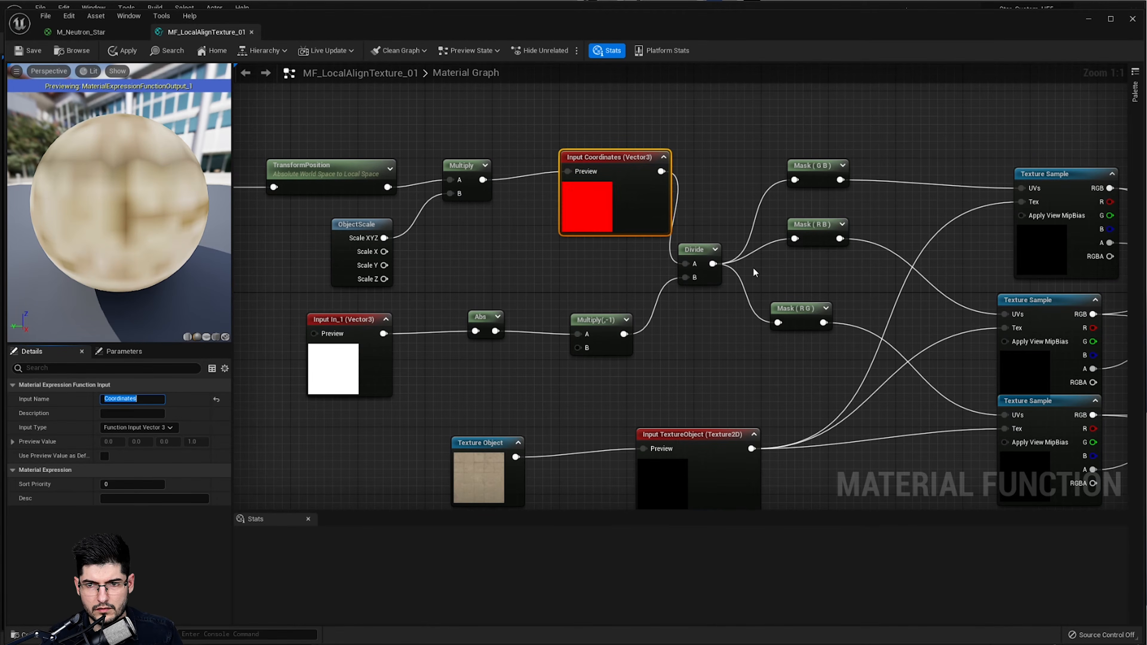
- Apply the renamed inputs in MF_LocalAlignTexture_01 and switch back to the M_Neutron_Star material
scroll(913, 289, down, 3)
right_drag(913, 290, 631, 222)
right_drag(770, 304, 549, 102)
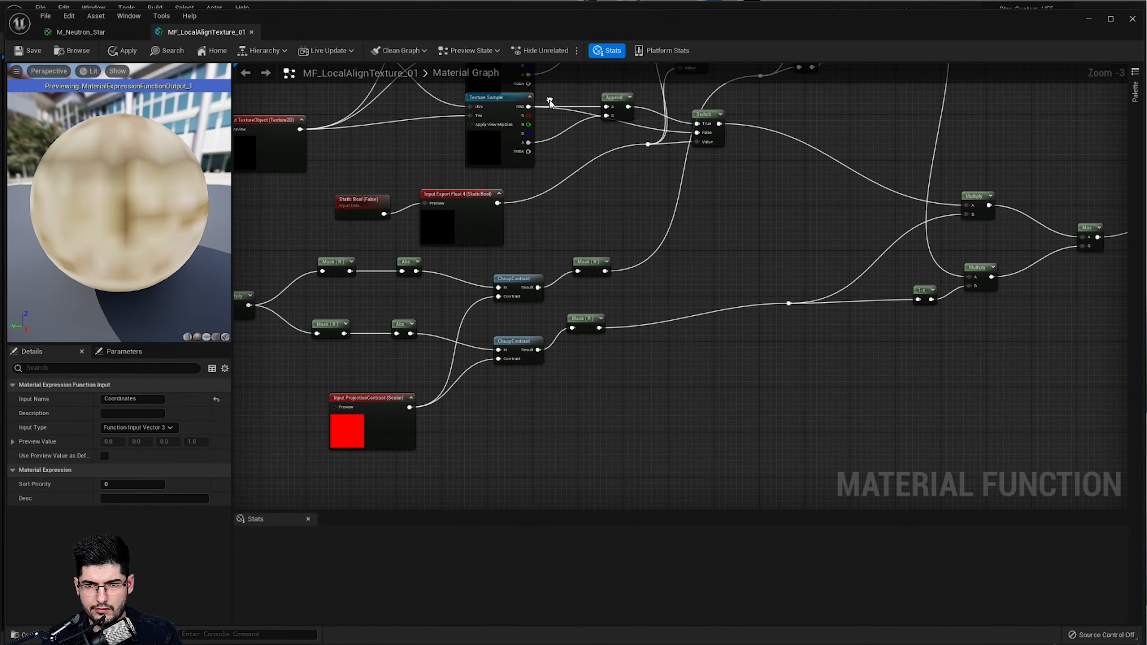
click(119, 51)
click(103, 31)
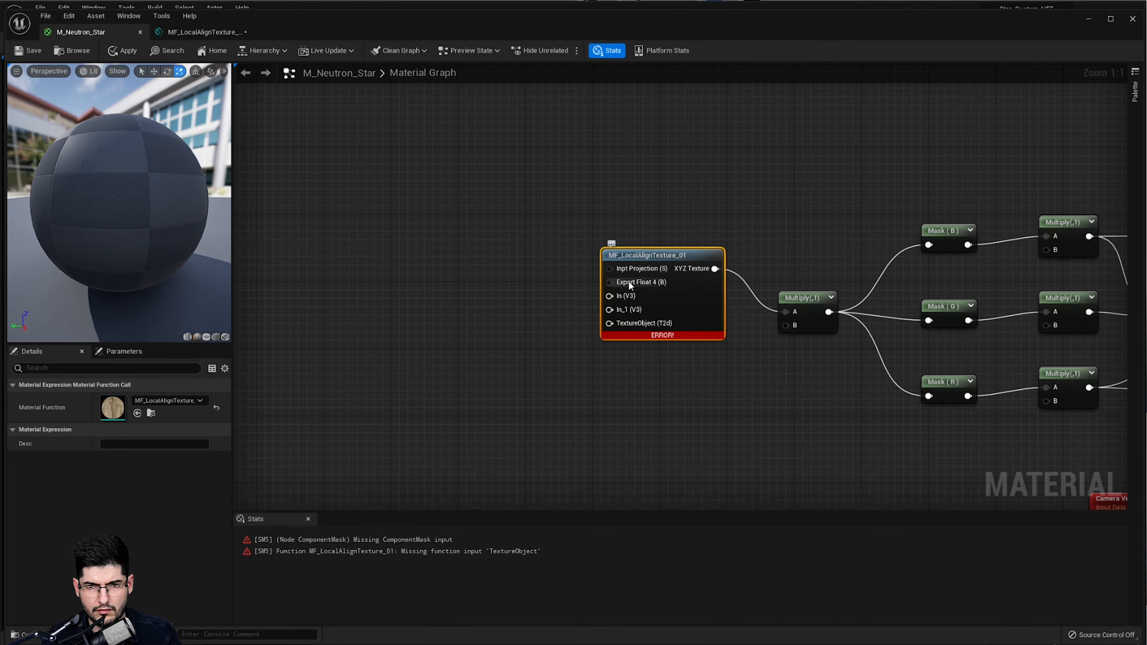
- Replace the outdated function node with a fresh MF_LocalAlignTexture_01 and connect its XYZ Texture output to the Multiply's A
key(Delete)
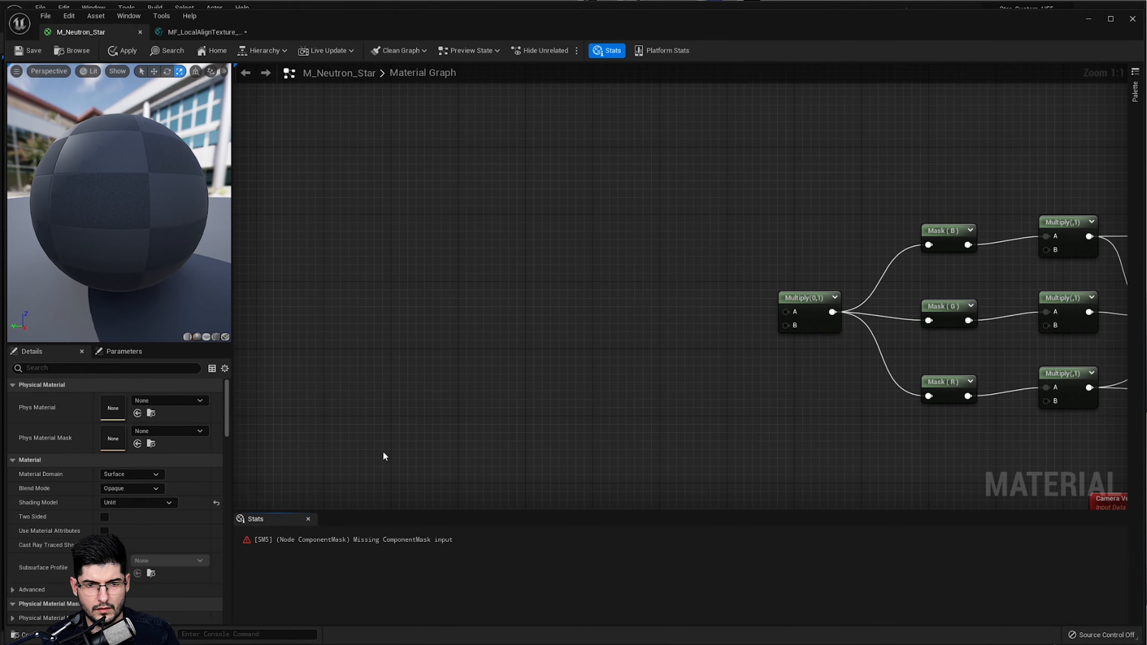
key(ctrl+space)
drag(356, 484, 620, 267)
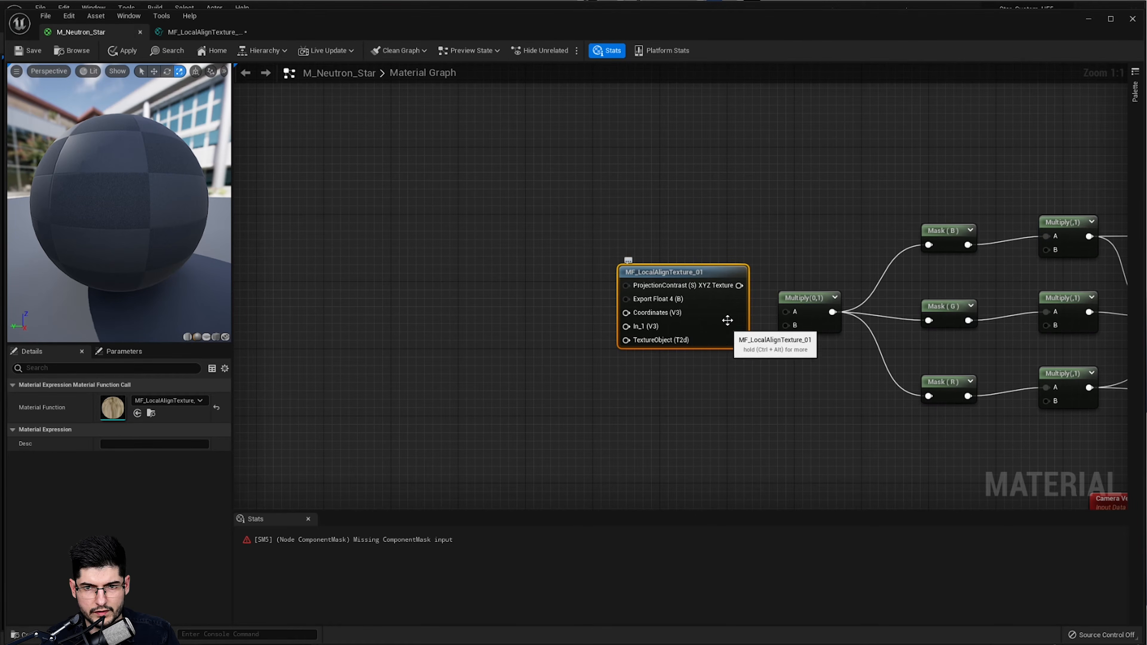
drag(727, 295, 711, 312)
drag(722, 302, 786, 312)
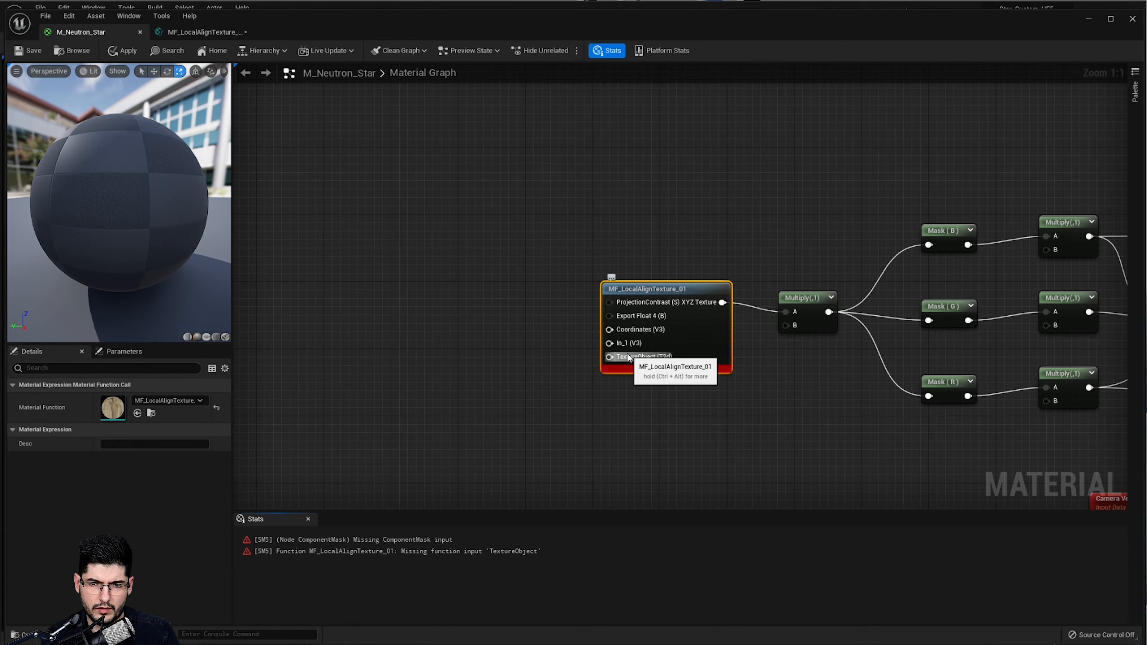
- Add a Texture Sample, convert it to a Texture Object and connect it to the function's TextureObject input
right_drag(502, 379, 546, 325)
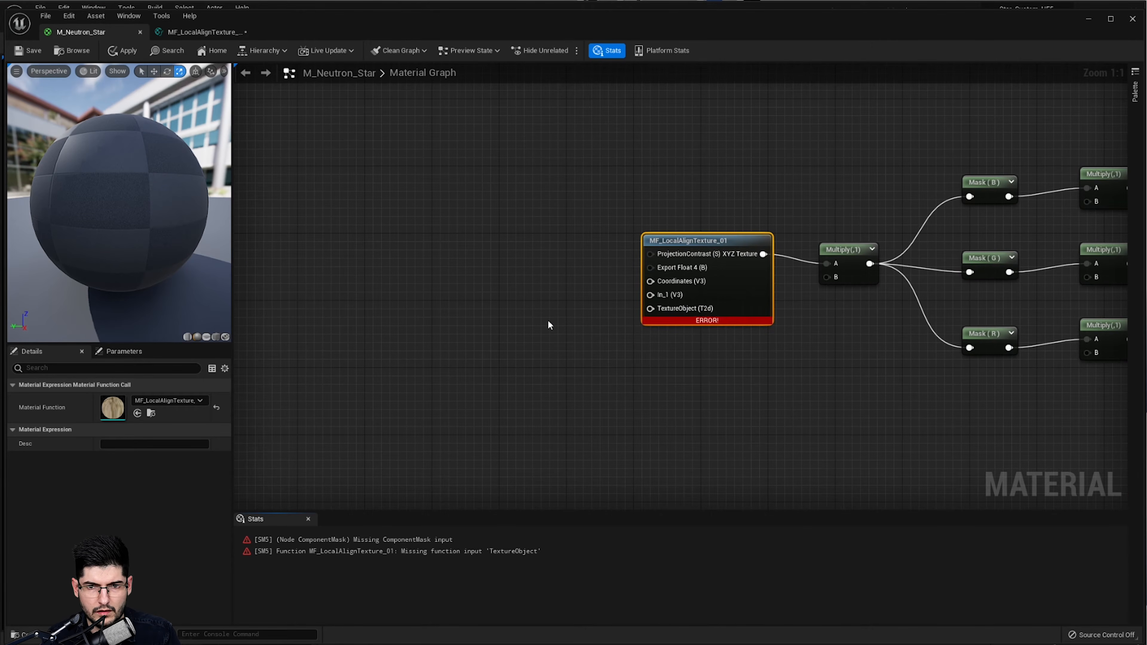
right_click(544, 308)
right_click(496, 299)
text(texture)
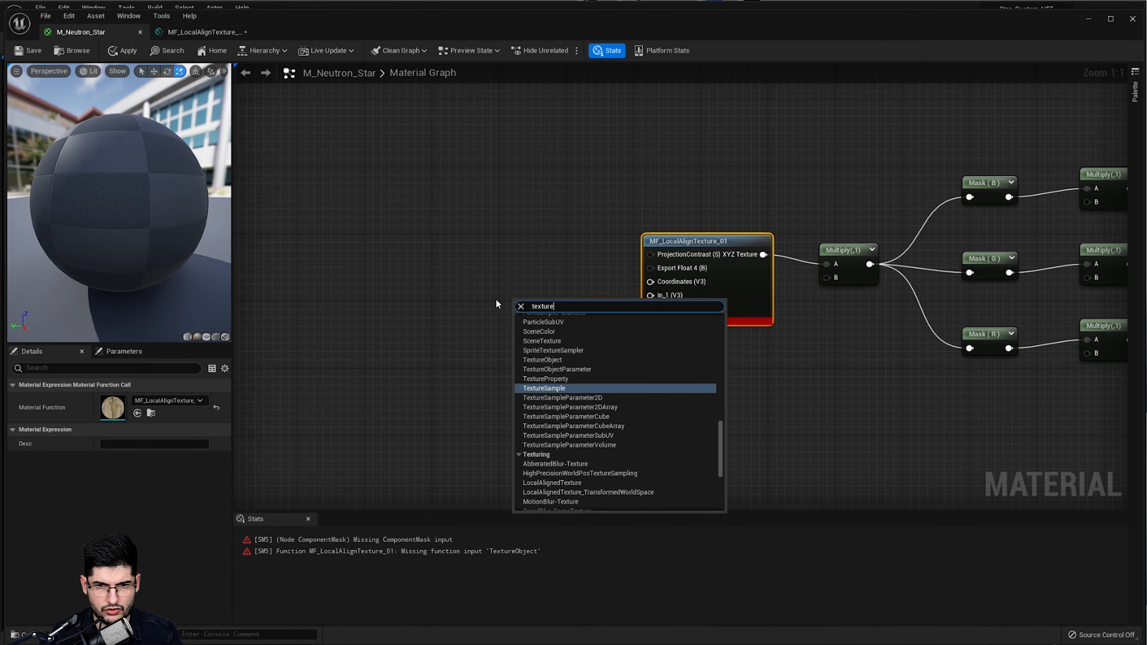
key(Return)
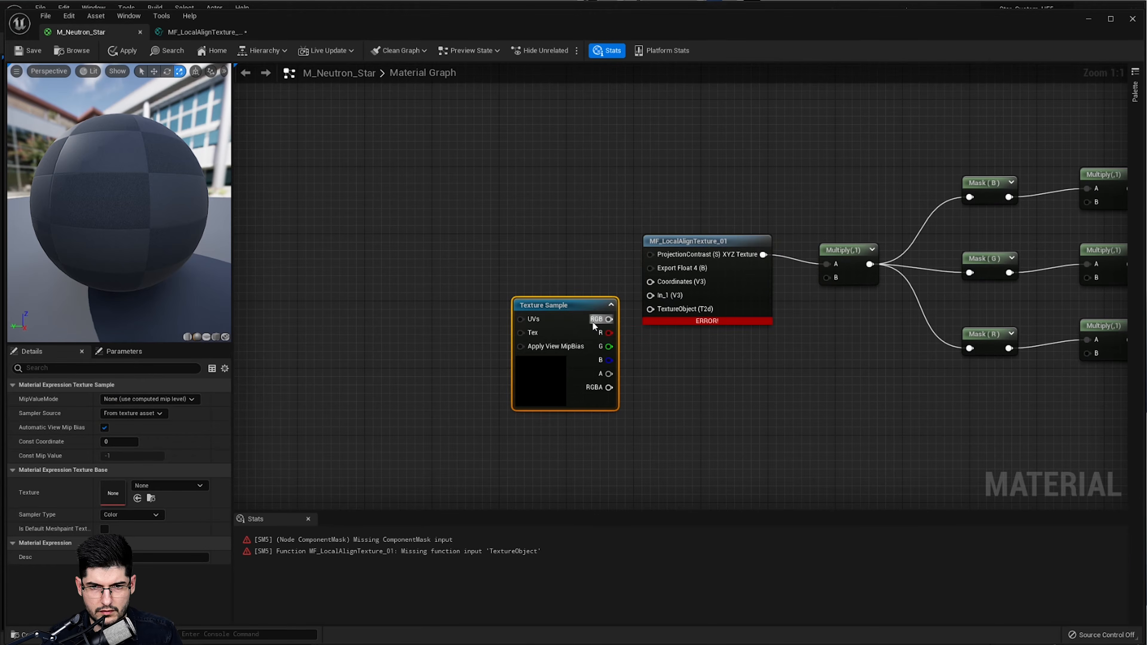
right_click(555, 322)
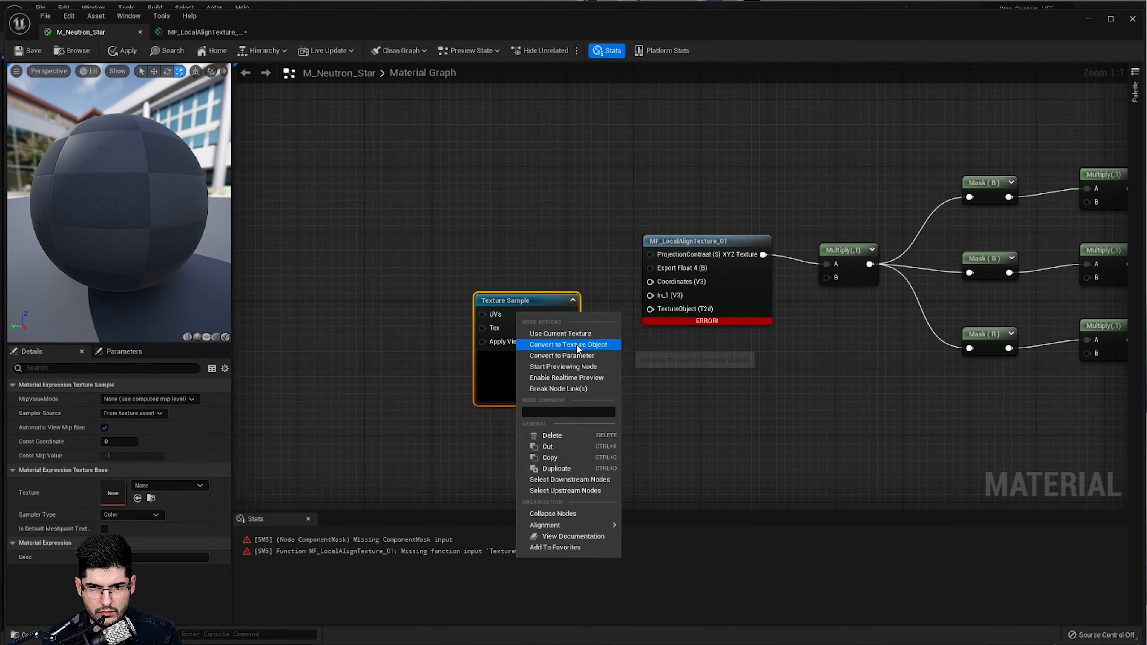
click(567, 346)
drag(514, 307, 650, 310)
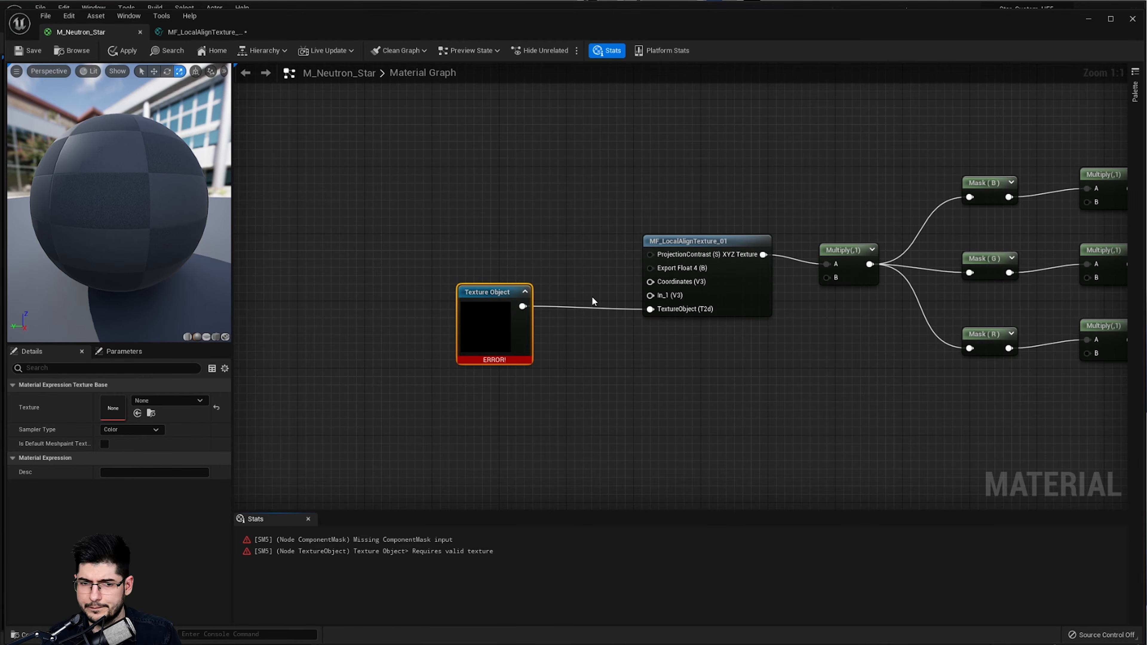
- Open the Content Browser and go to the Textures folder under Space_Construction/Planet_System
click(548, 403)
key(ctrl+space)
key(ctrl+space)
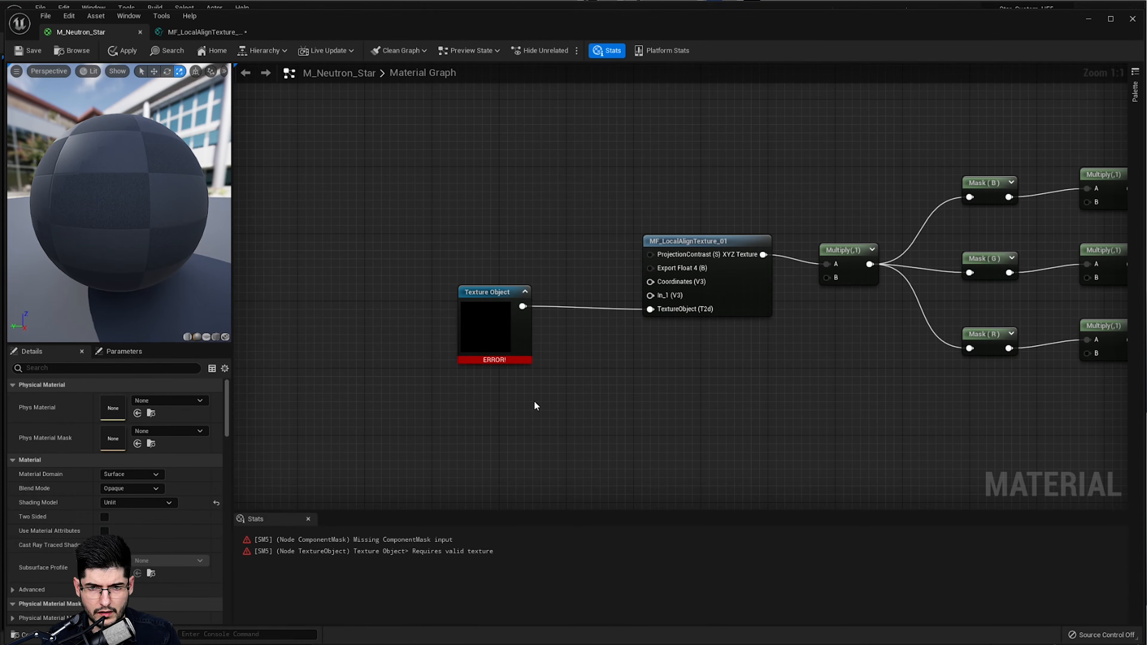
key(ctrl+space)
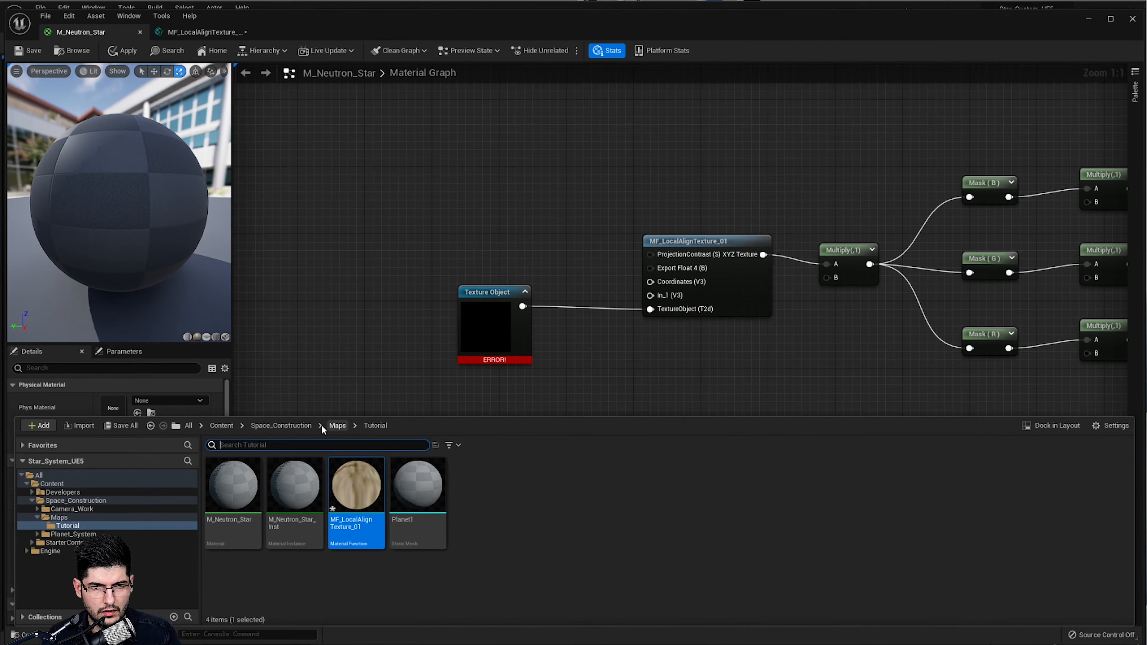
click(281, 425)
double_click(356, 485)
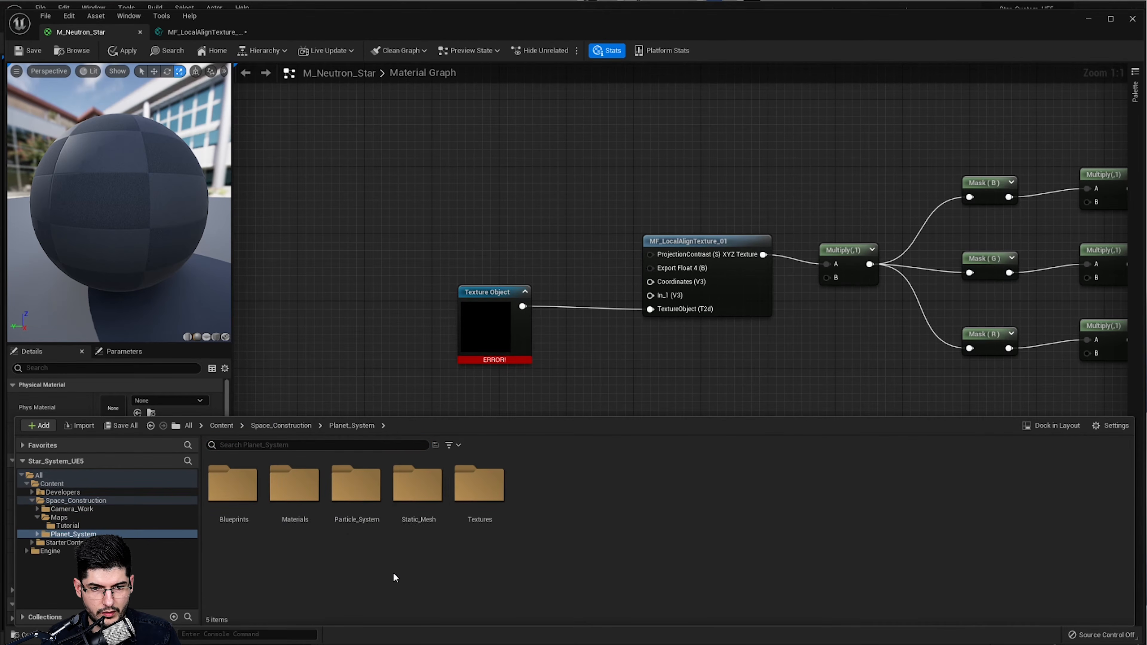
double_click(479, 486)
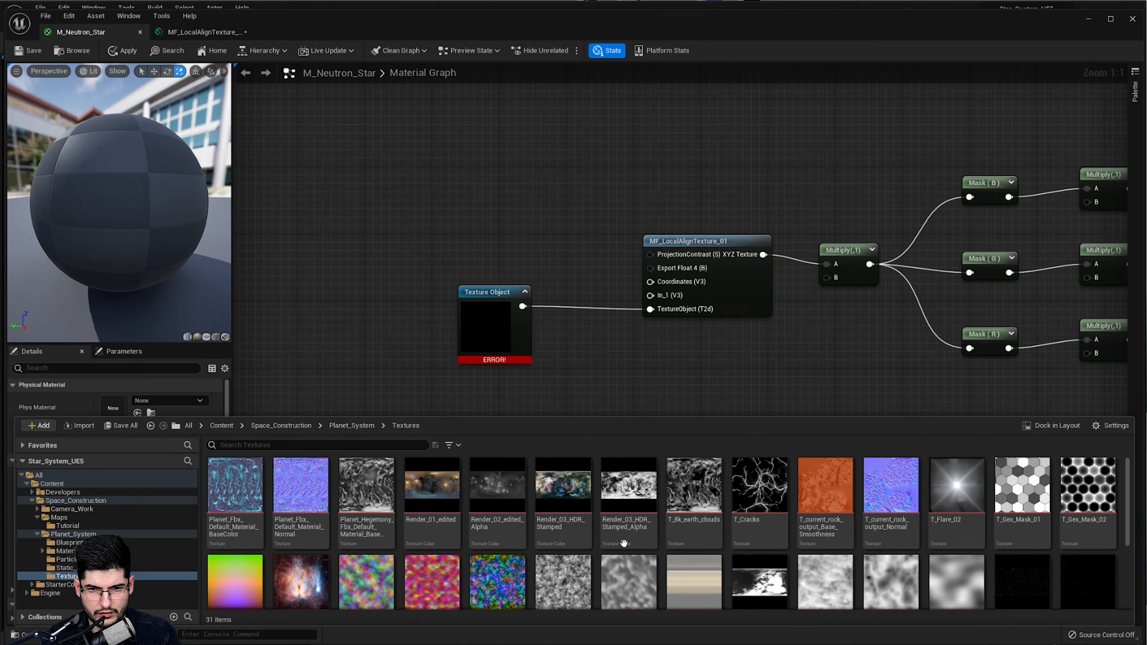
scroll(624, 544, down, 3)
scroll(640, 542, up, 3)
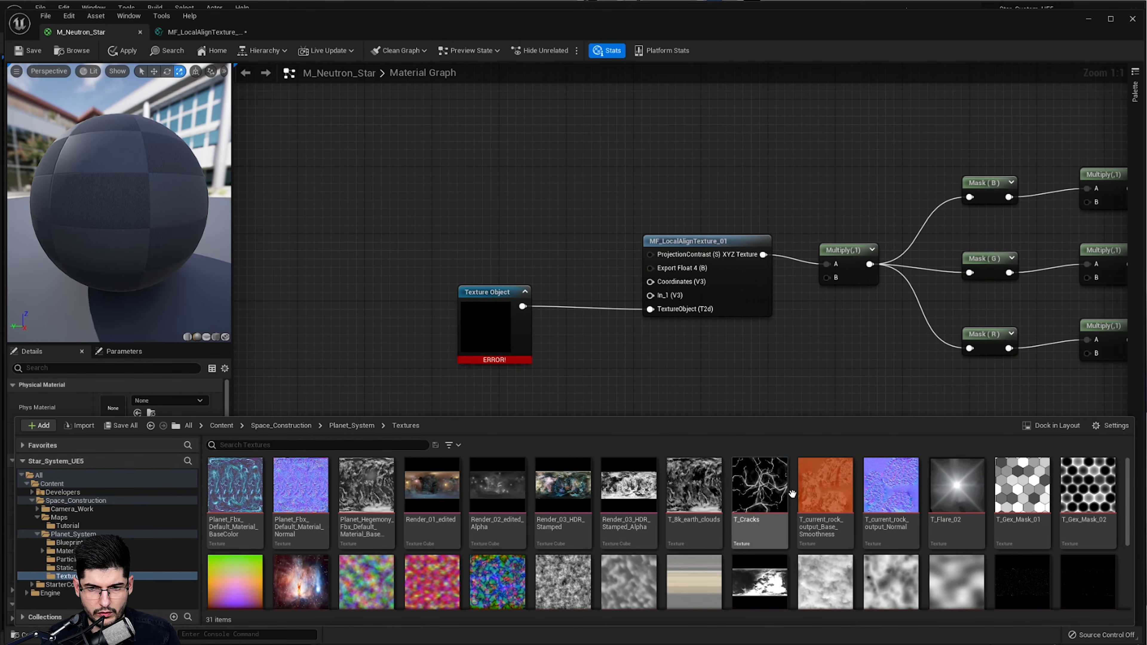
- Select T_Cracks and show the Textures folder in a separate Content Browser window beside the material graph
click(757, 501)
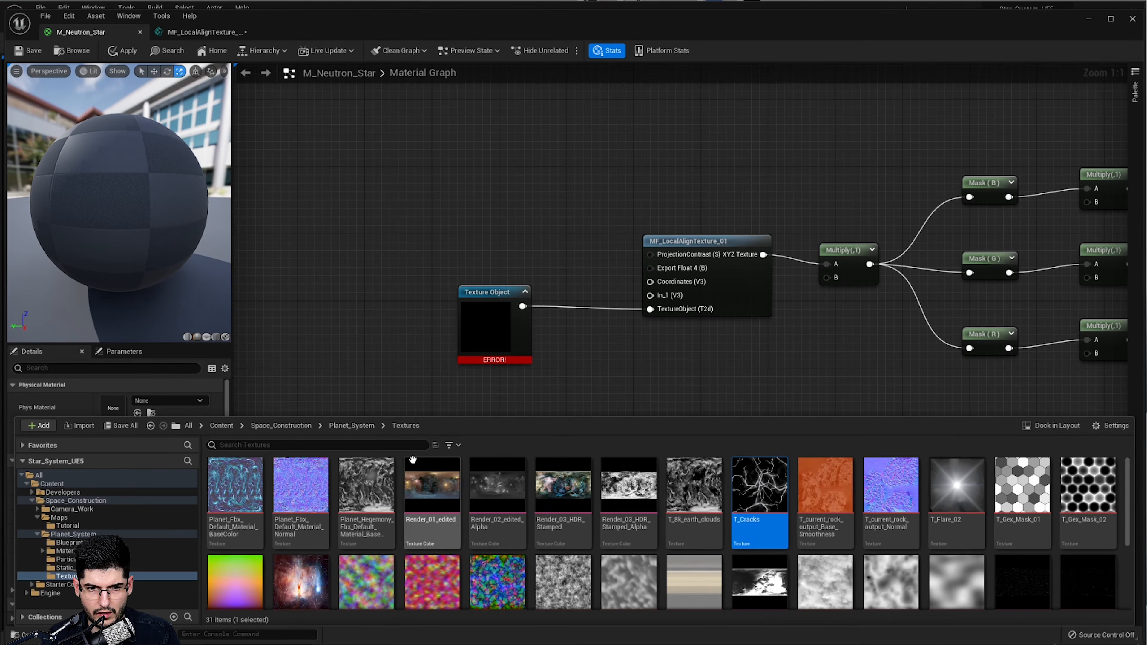
scroll(154, 389, down, 1)
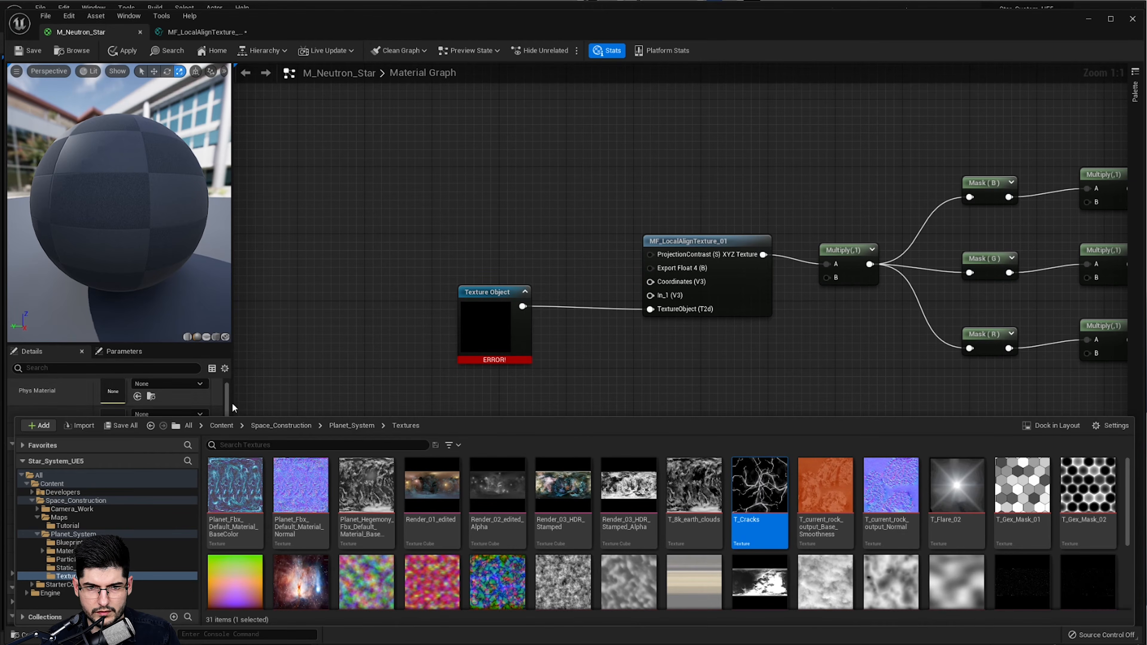
click(1041, 426)
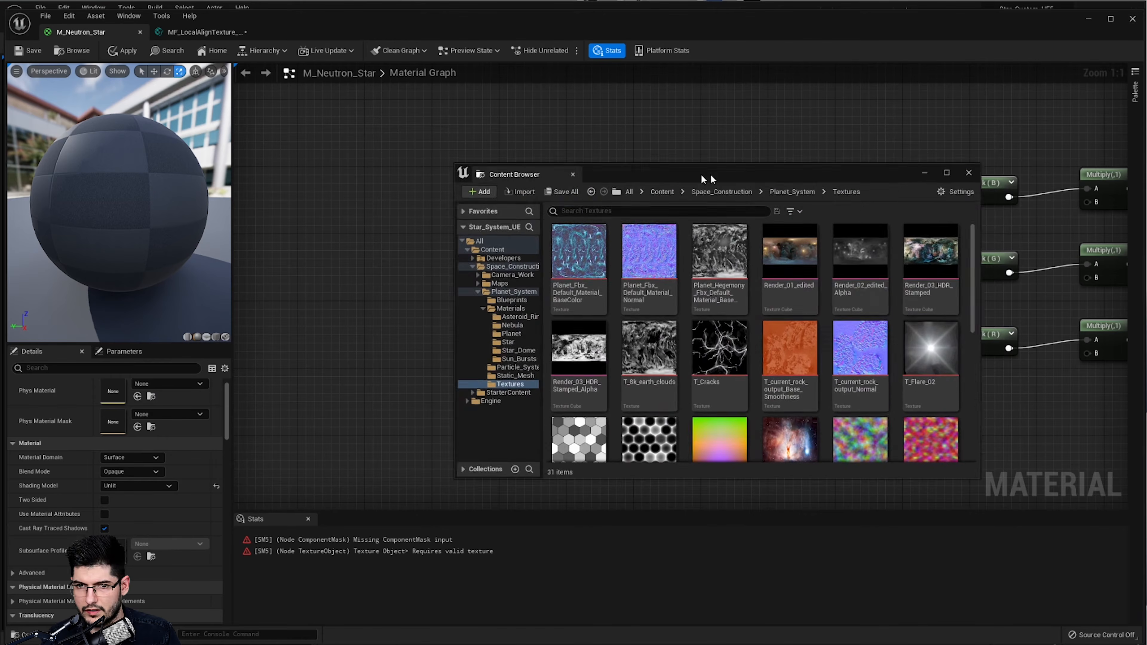
drag(709, 174, 835, 90)
right_drag(496, 377, 375, 376)
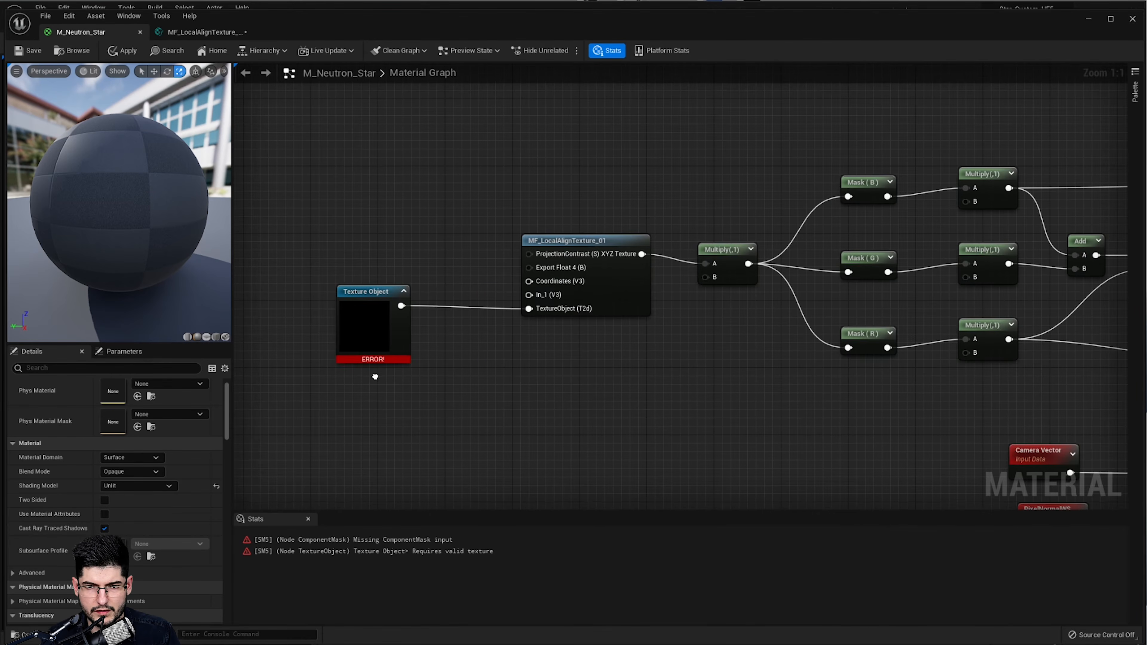
key(alt+Tab)
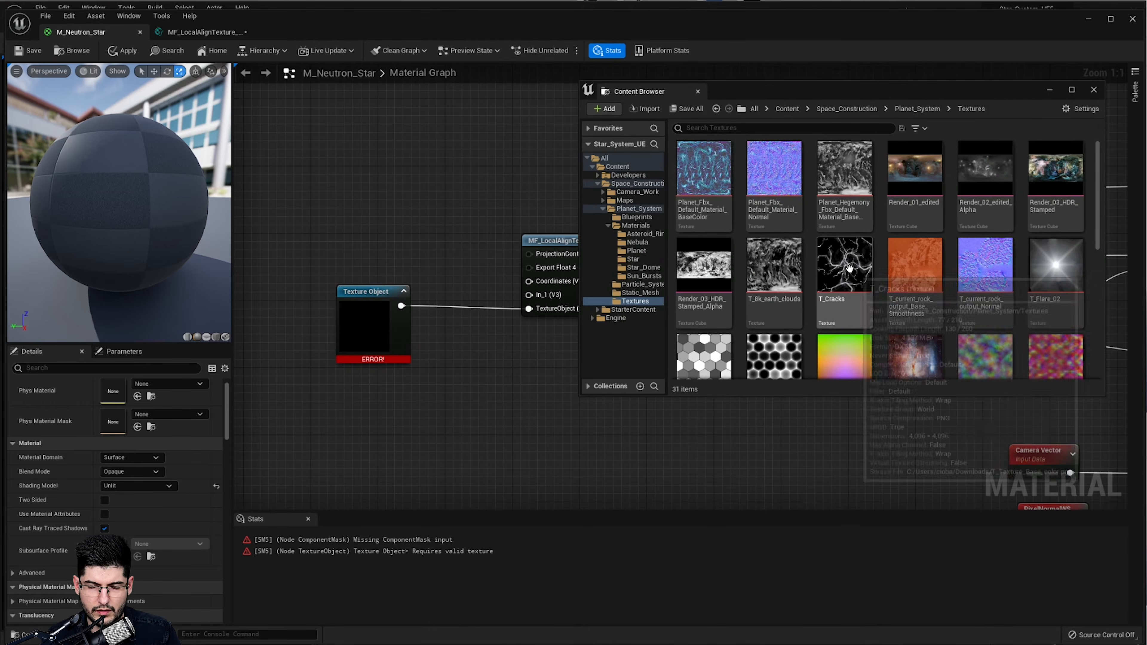
- Assign the T_Cracks texture to the Texture Object node
drag(854, 264, 175, 468)
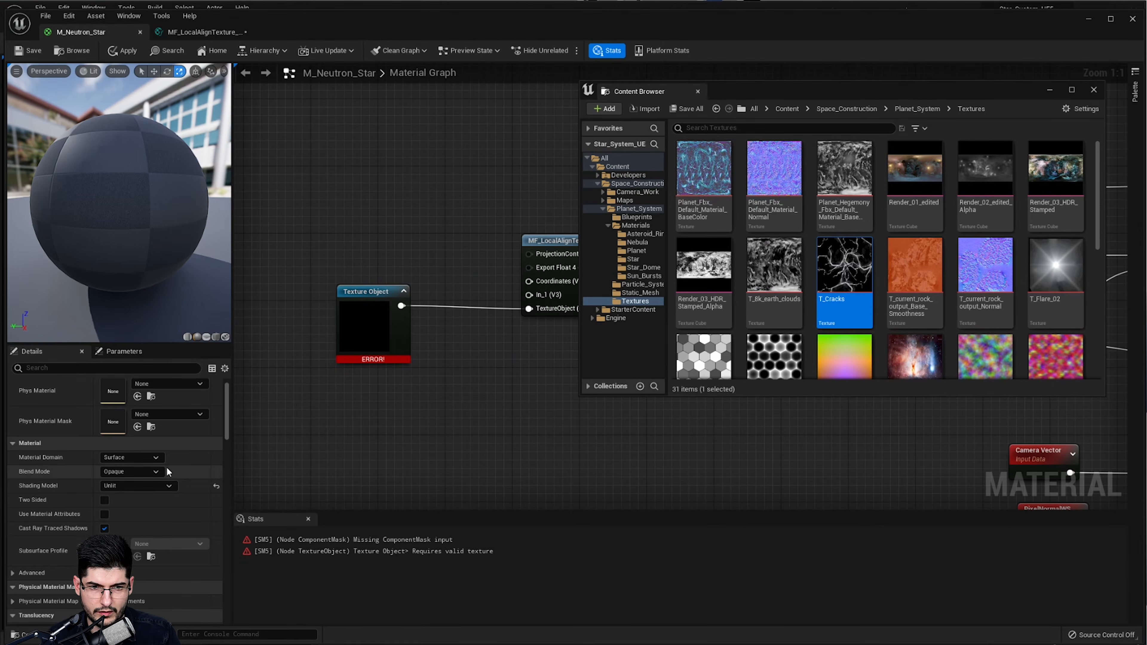
scroll(175, 468, up, 1)
click(361, 326)
key(alt+Tab)
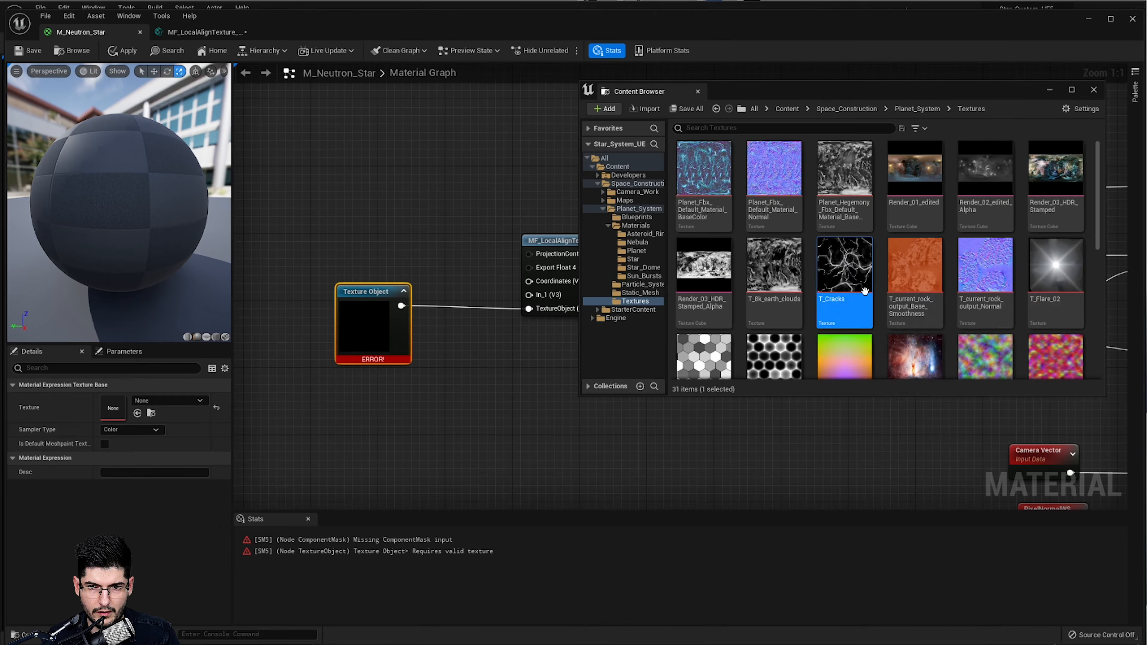
drag(844, 264, 114, 414)
click(456, 341)
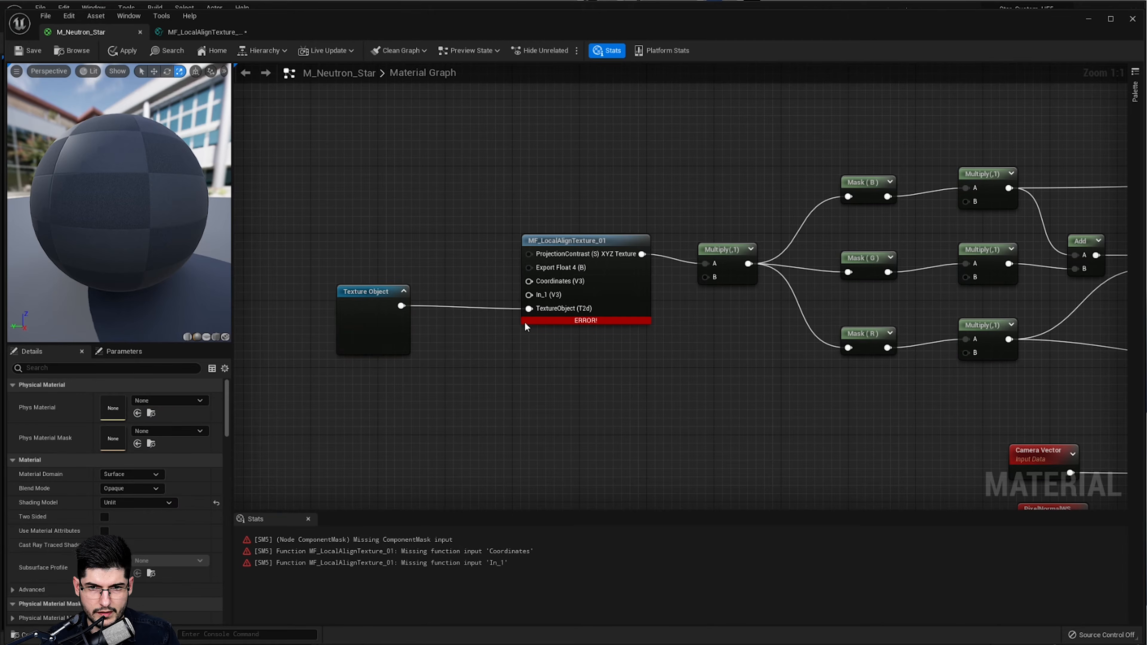
- Examine the function node's inputs and trace the TextureObject, Export Float 4 and ProjectionContrast inputs inside MF_LocalAlignTexture_01
click(550, 291)
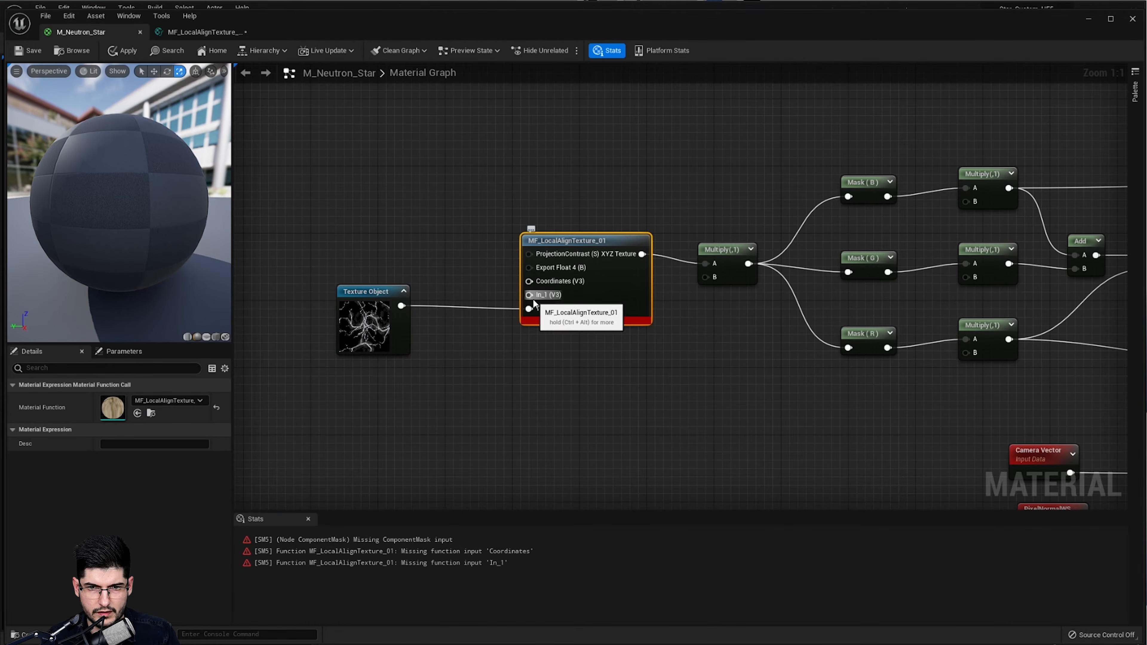
right_drag(567, 338, 606, 345)
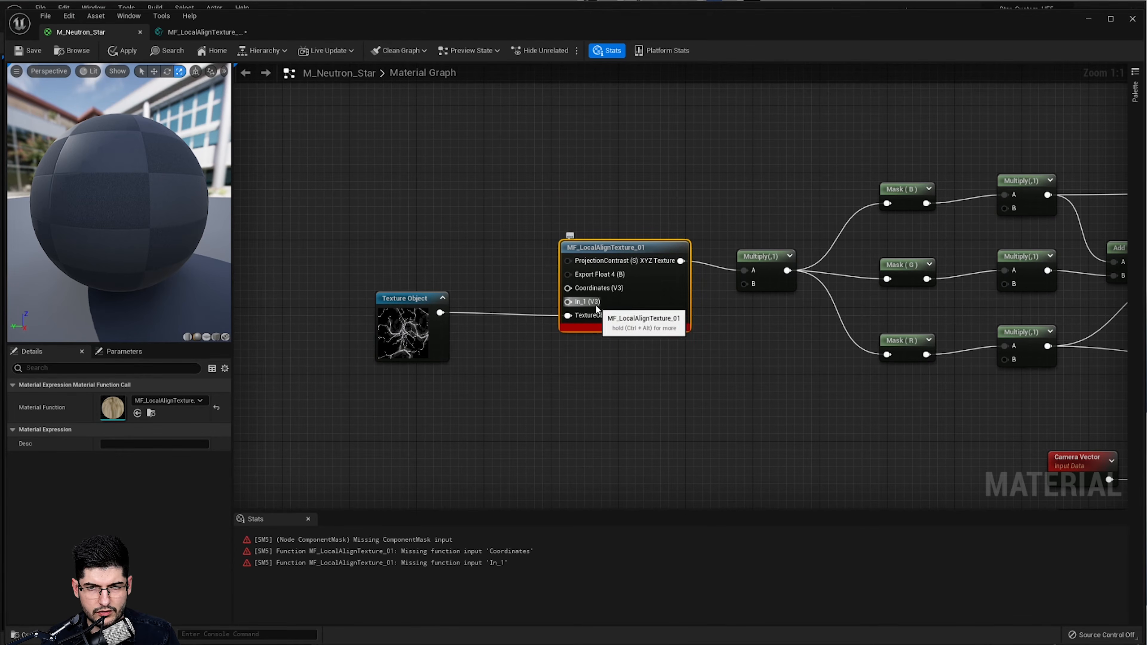
click(197, 30)
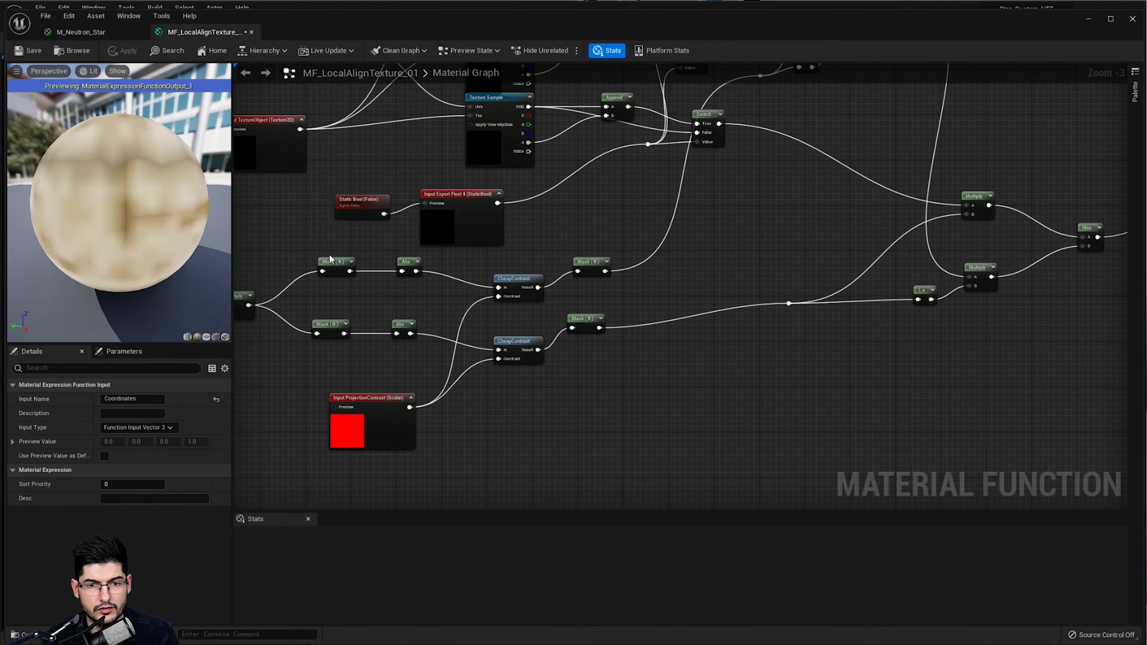
right_drag(329, 256, 529, 217)
scroll(537, 362, up, 3)
right_drag(610, 299, 711, 394)
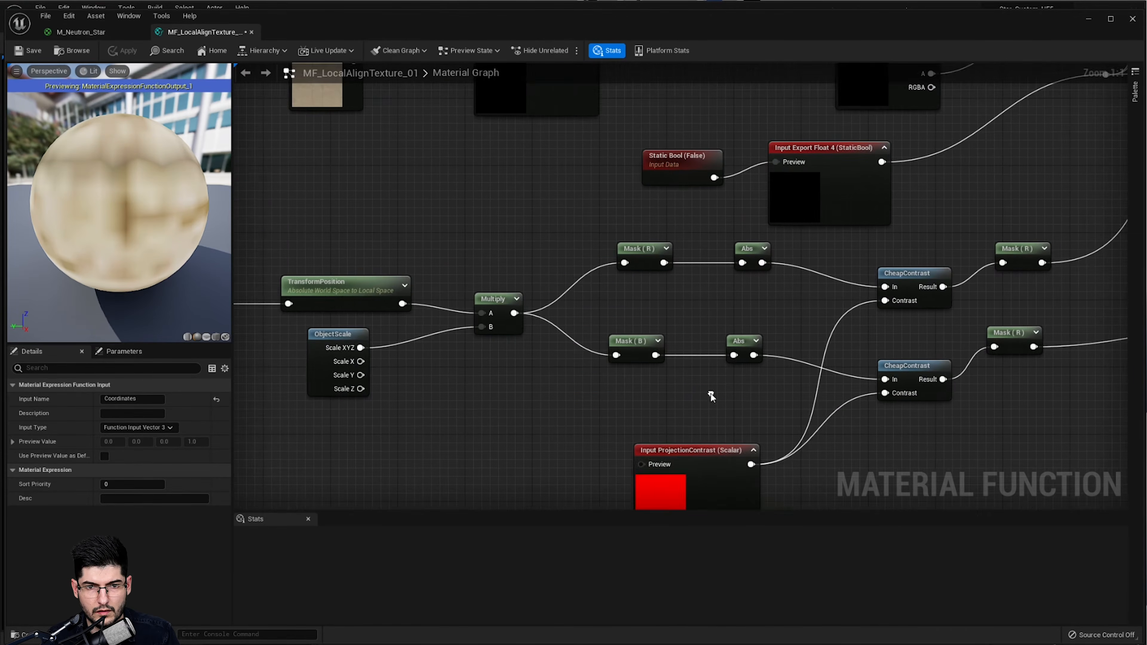
right_drag(499, 280, 587, 328)
right_drag(590, 257, 591, 341)
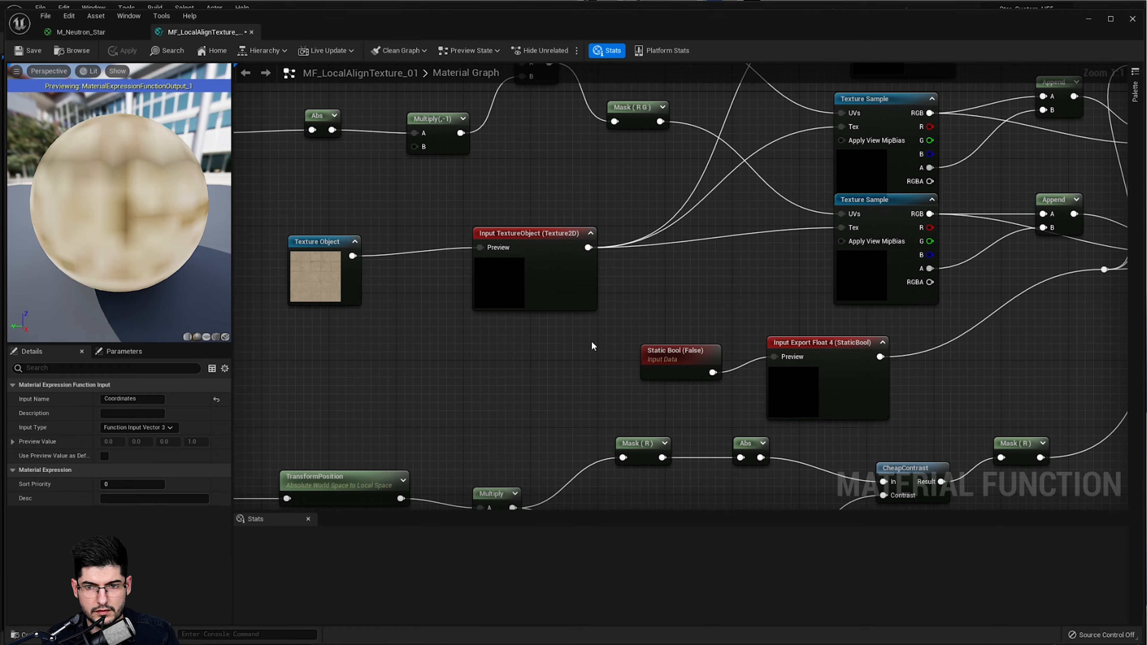
click(787, 368)
right_drag(626, 274, 403, 385)
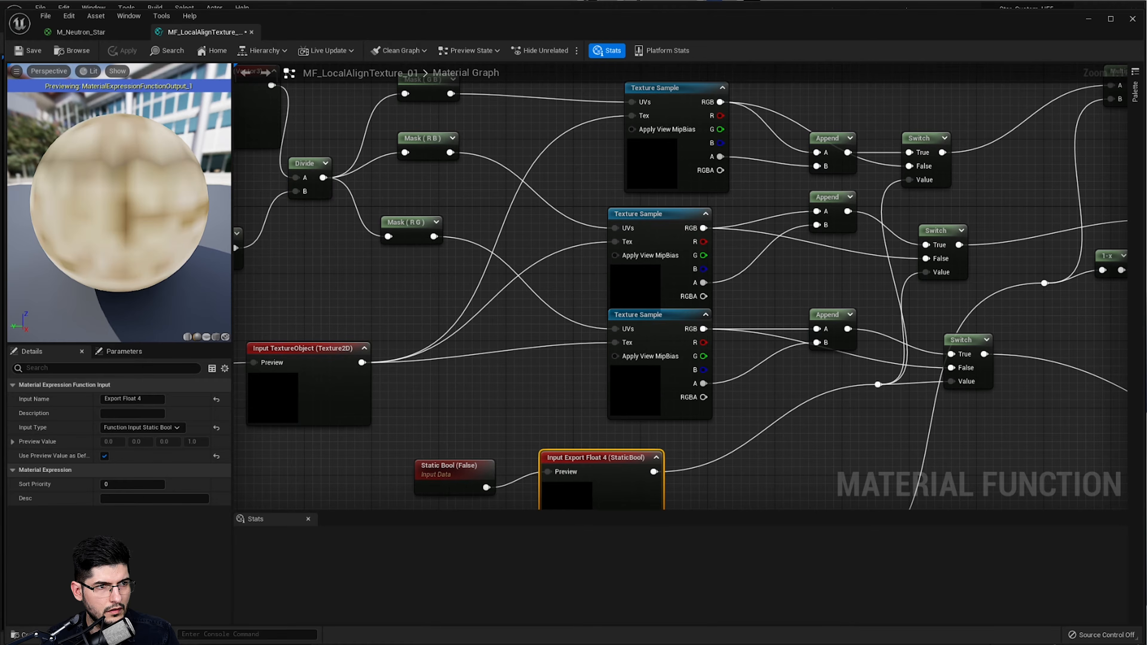
right_drag(500, 359, 404, 258)
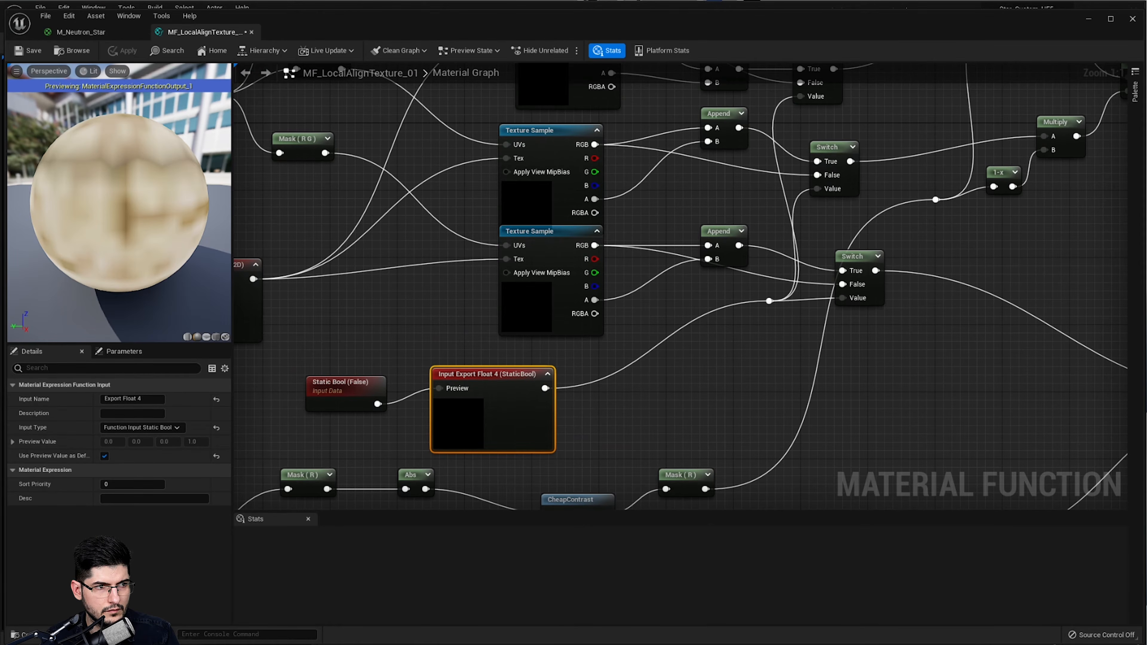
right_drag(366, 367, 480, 226)
key(Home)
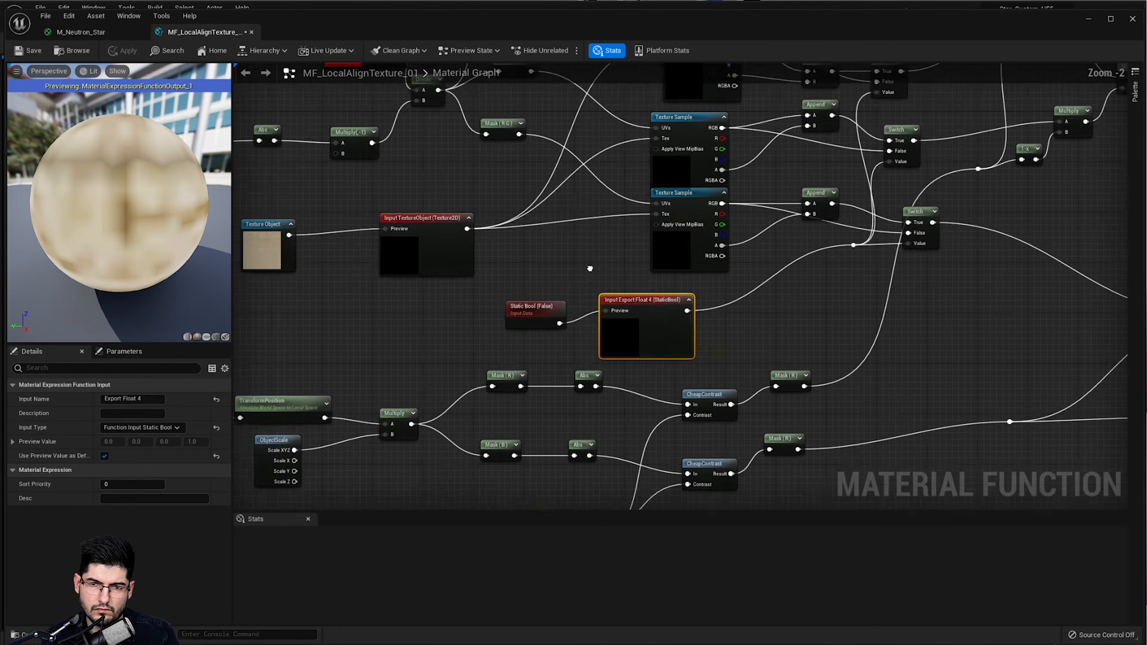
- Return to M_Neutron_Star and apply the material, continuing despite its compilation errors
click(118, 32)
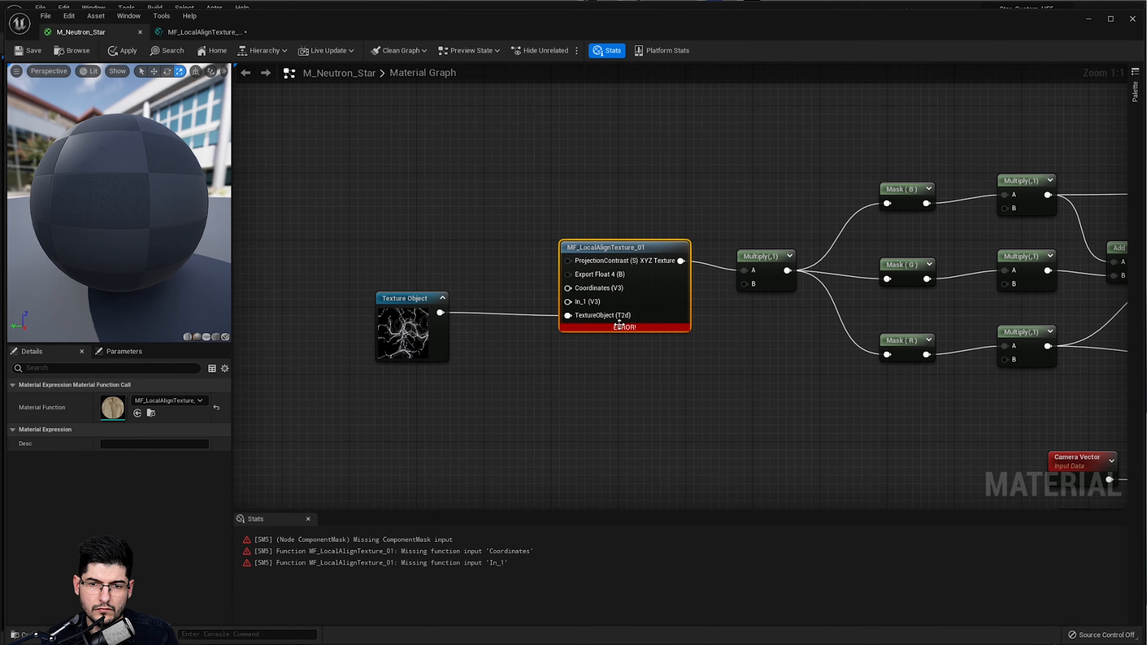
click(122, 50)
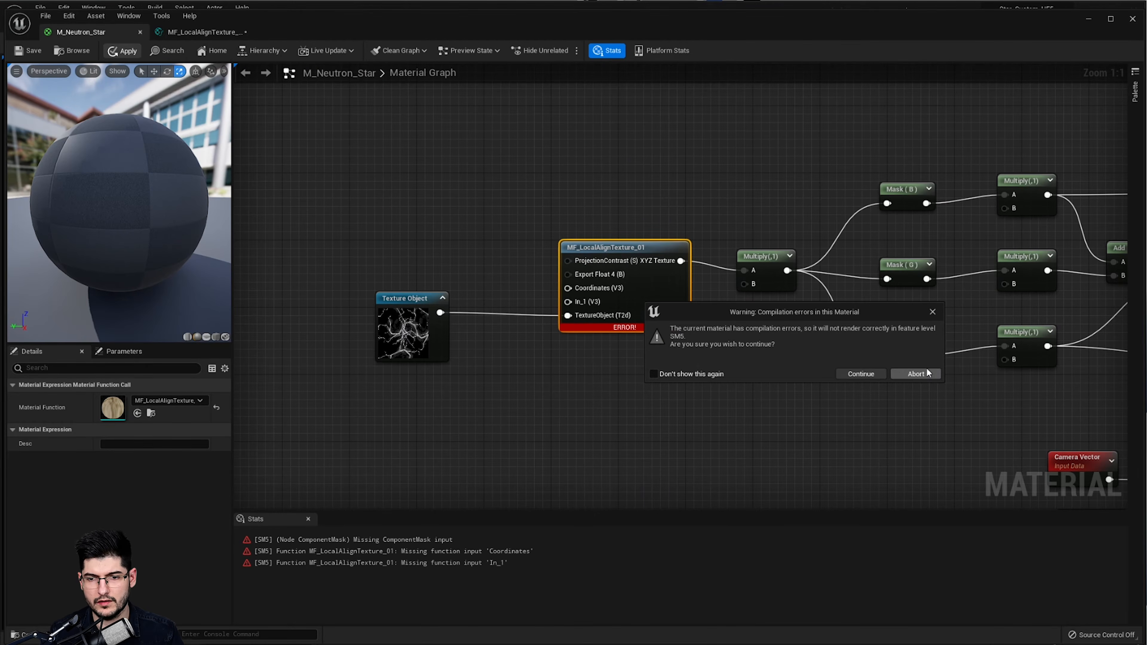
click(872, 374)
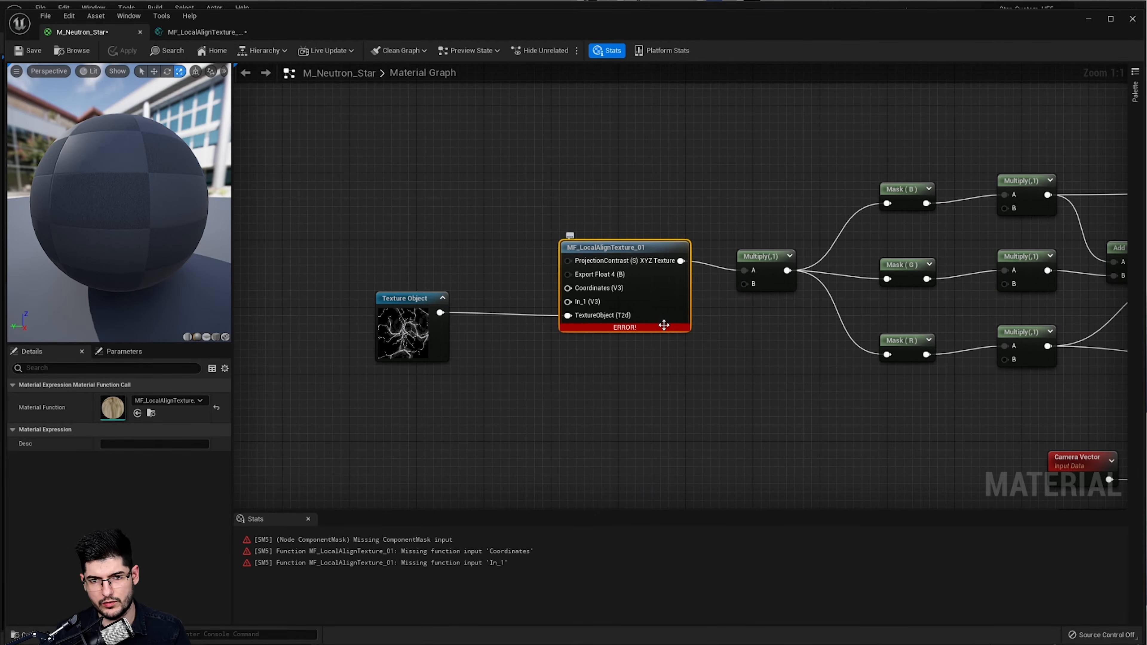
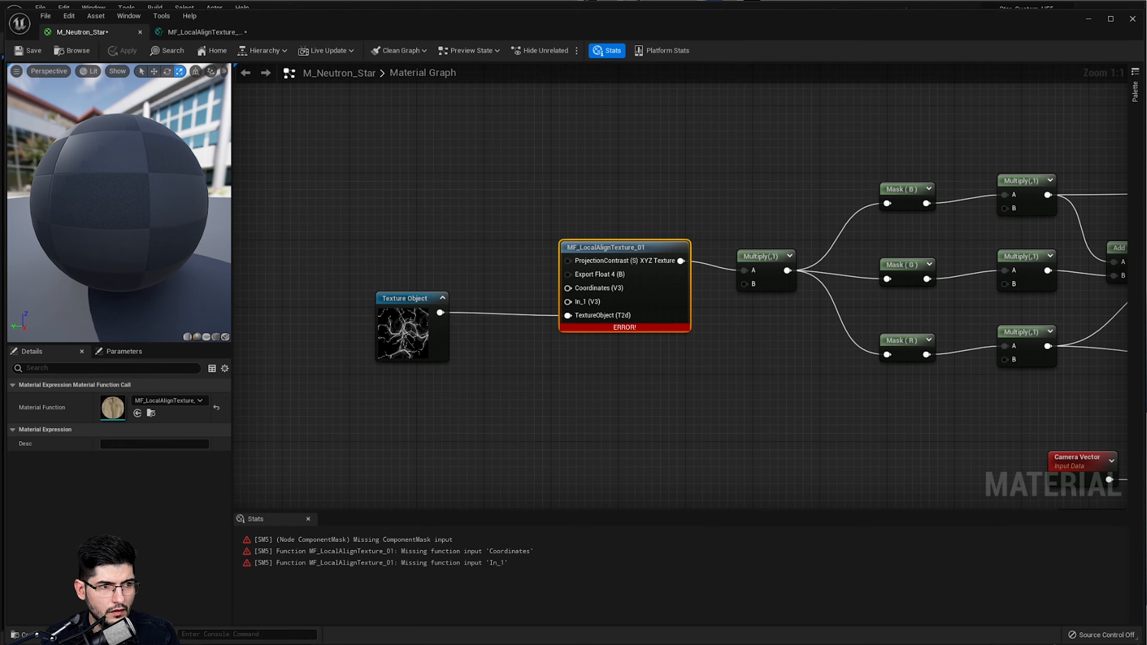
- Add a constant below the Texture Object node and convert it to a scalar parameter
right_drag(437, 395, 604, 251)
click(578, 283)
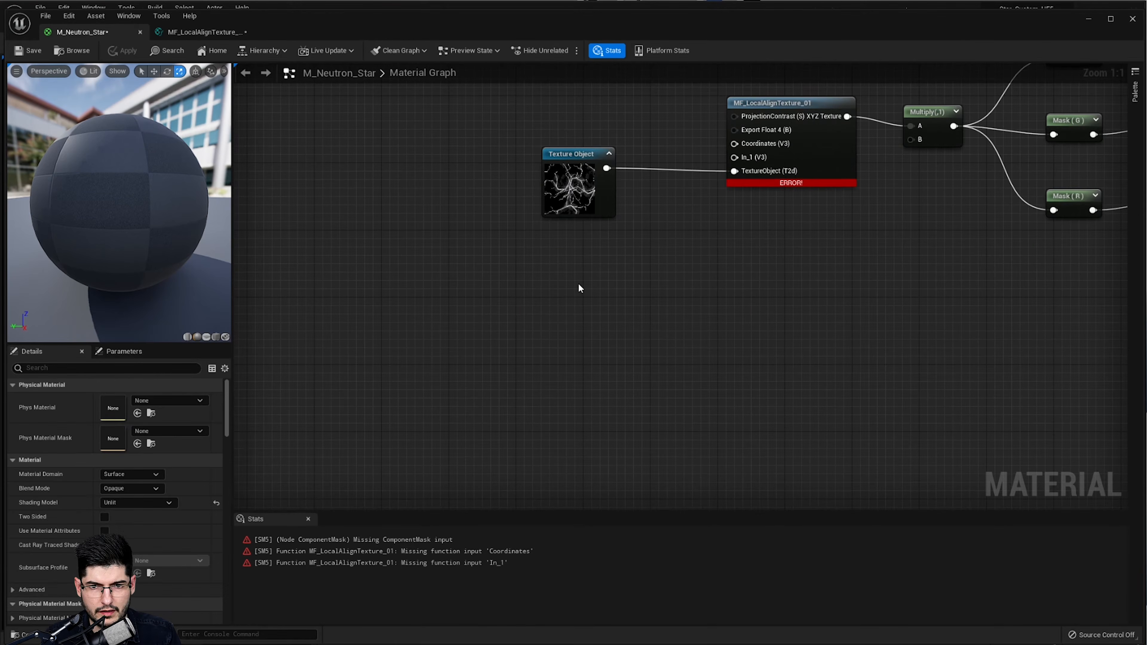
key(1)
click(578, 283)
right_click(583, 293)
click(629, 311)
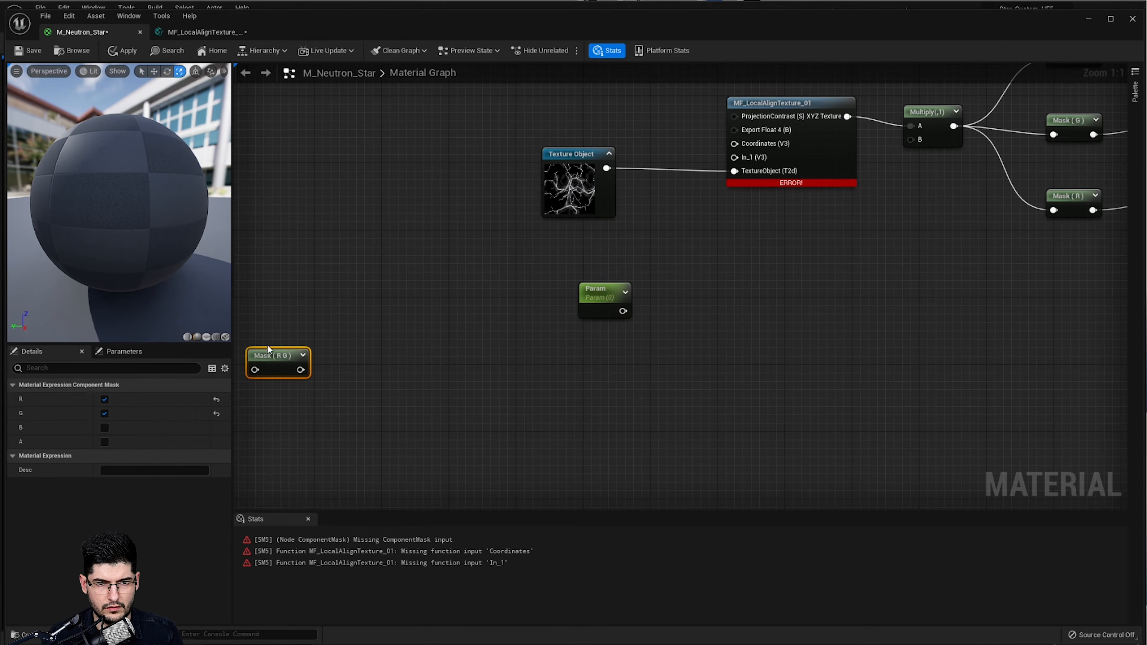
- Name the new scalar parameter Cracks Size
click(621, 299)
click(135, 399)
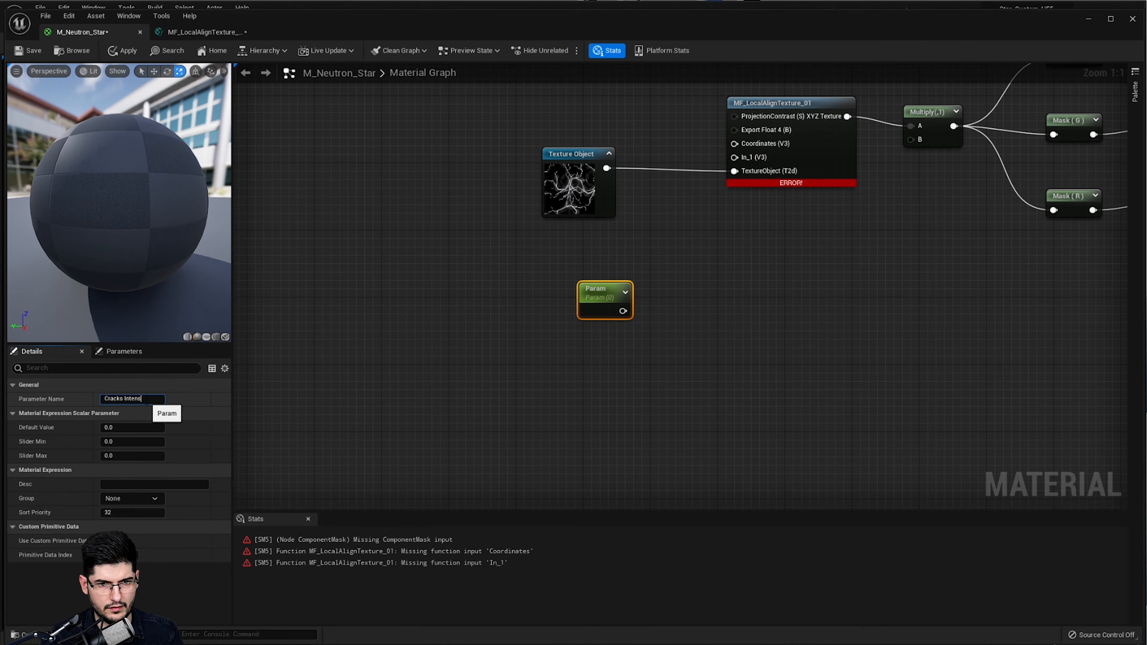
text(Cracks Si)
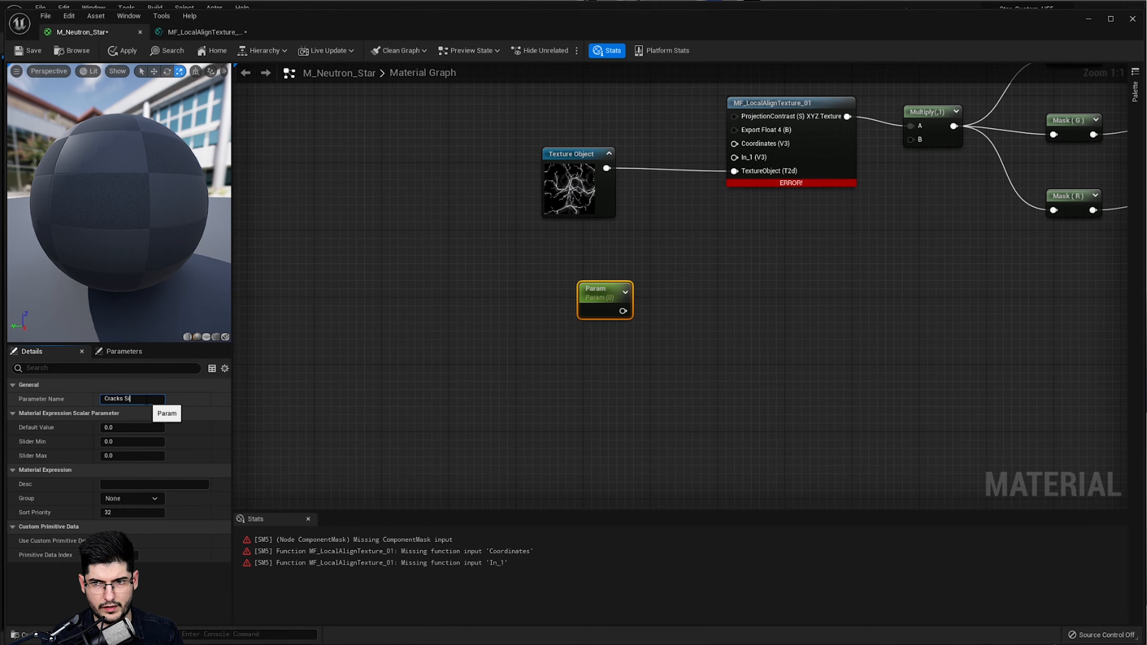
text(ze)
key(Return)
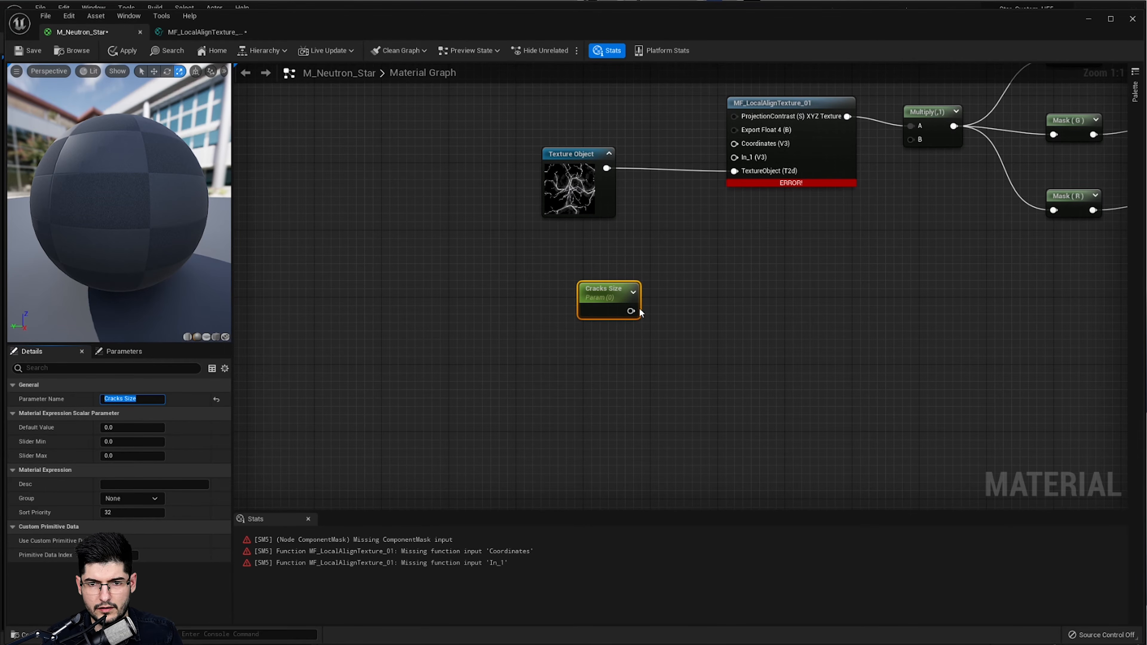
- Connect Cracks Size to the function's In_1 input and set its default value to 2
drag(640, 312, 735, 157)
drag(588, 293, 559, 284)
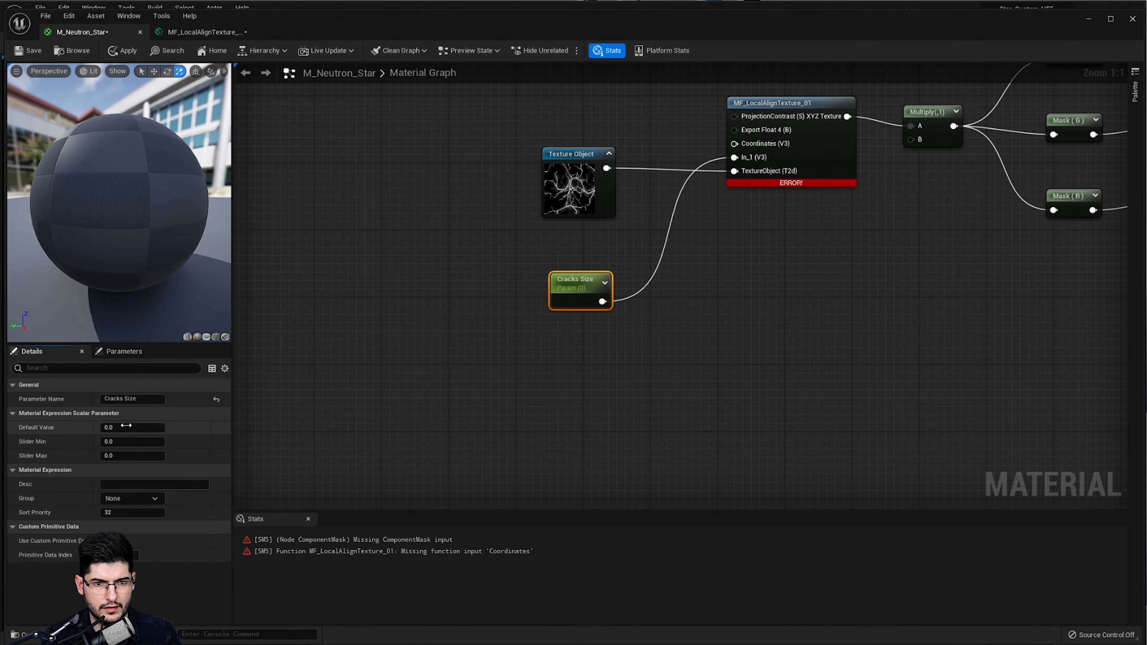
click(137, 429)
text(2)
key(Return)
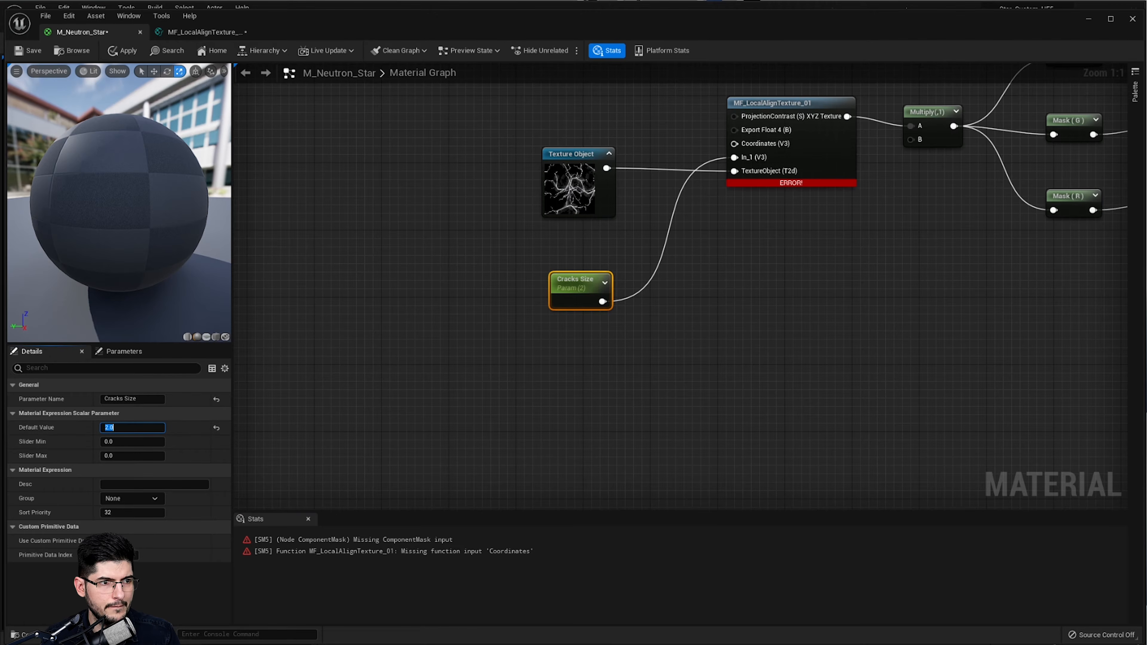
- Rearrange the input nodes so the Texture Object sits directly below Cracks Size
drag(585, 185, 600, 353)
drag(592, 308, 593, 283)
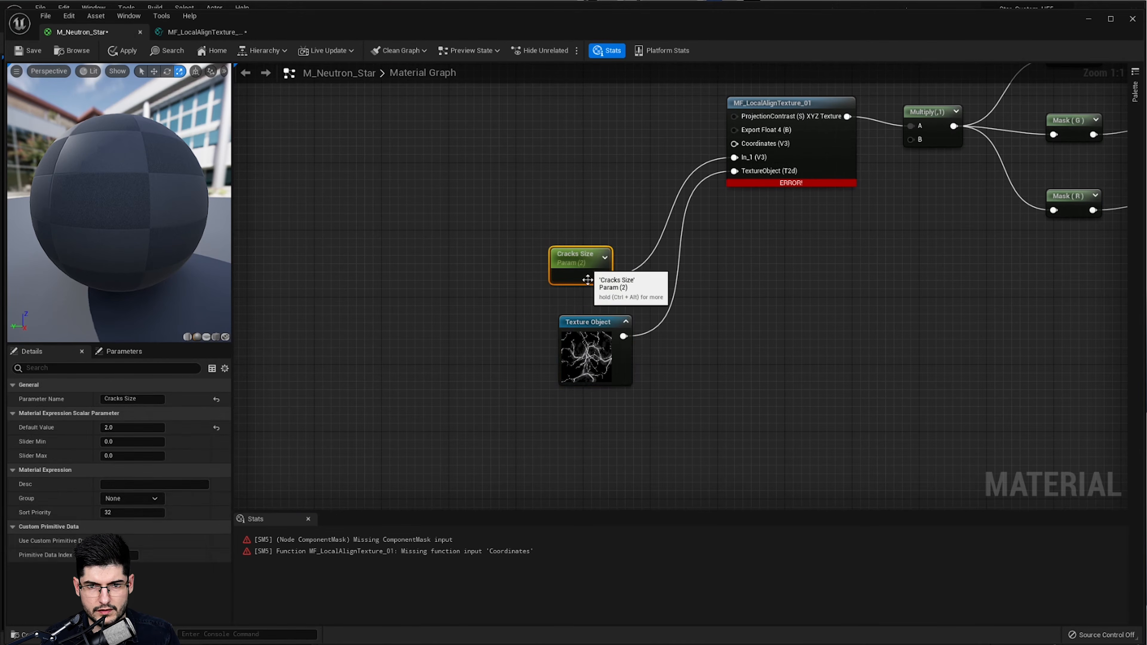
drag(587, 324, 570, 308)
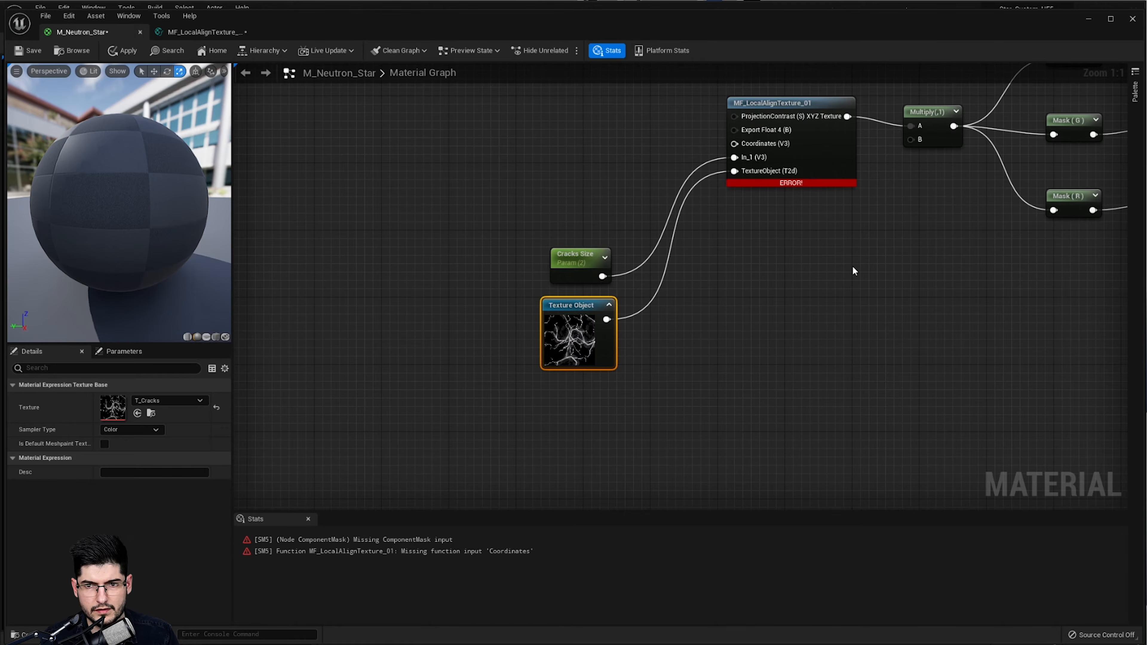
- Duplicate the MF_LocalAlignTexture_01 node together with its connected Texture Object and place the copies below the originals
scroll(853, 271, down, 1)
drag(790, 127, 668, 319)
click(761, 256)
shift+drag(625, 411, 533, 363)
right_drag(767, 449, 738, 368)
key(ctrl+d)
drag(915, 330, 714, 323)
click(610, 450)
drag(544, 465, 515, 386)
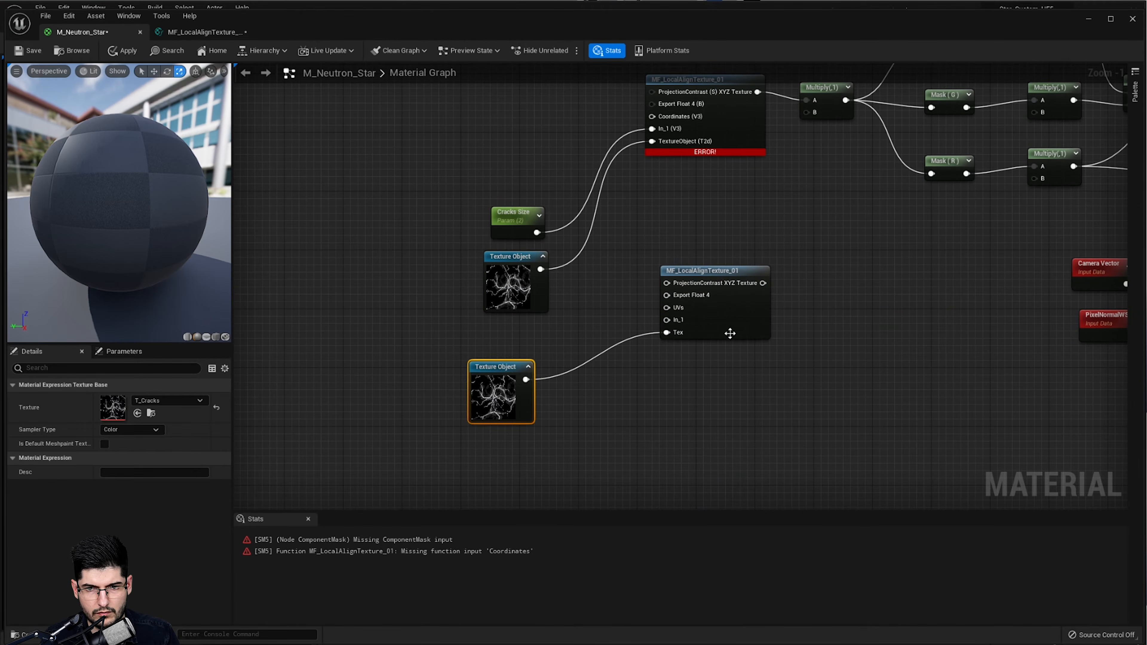
- Connect Cracks Size to the In_1 input of the duplicated MF_LocalAlignTexture_01 node
drag(730, 334, 724, 356)
drag(544, 233, 656, 343)
right_drag(661, 333, 624, 238)
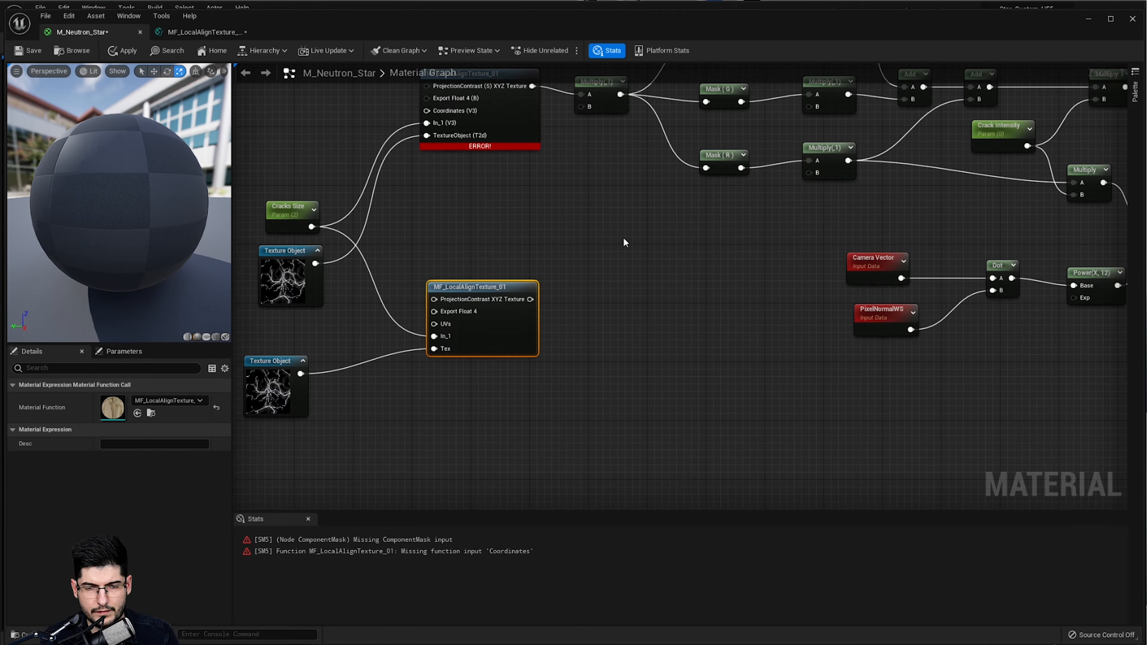
- Copy the Multiply node that follows the upper function and feed the copy's A input from the lower function's XYZ Texture output
right_drag(691, 288, 658, 319)
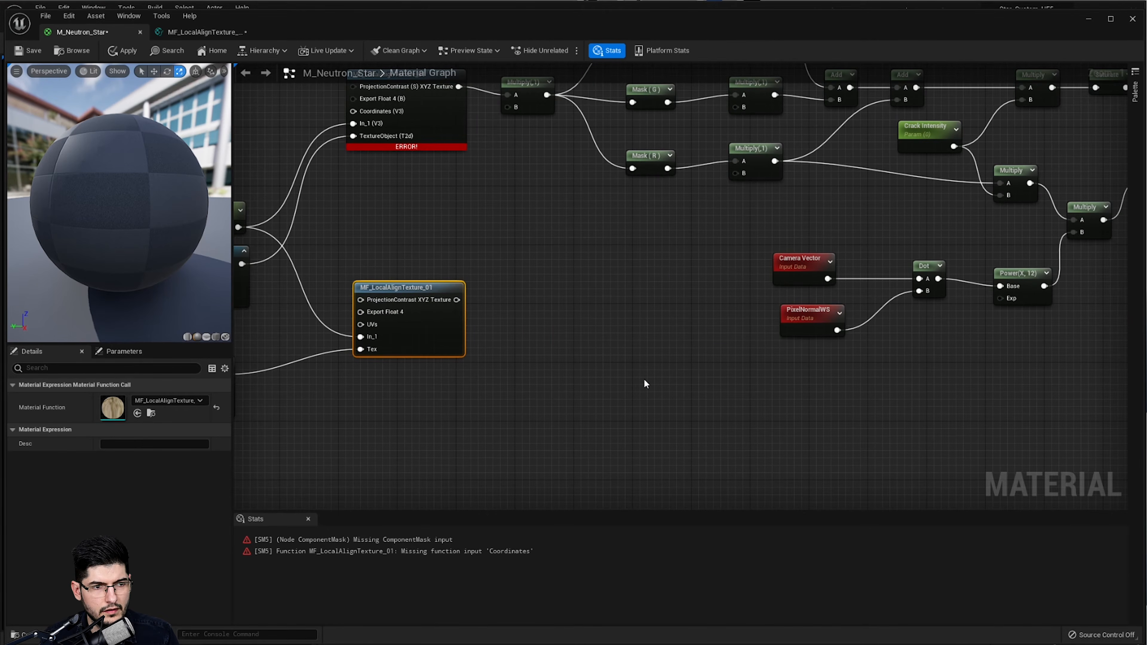
right_drag(522, 95, 506, 153)
click(506, 154)
key(ctrl+c)
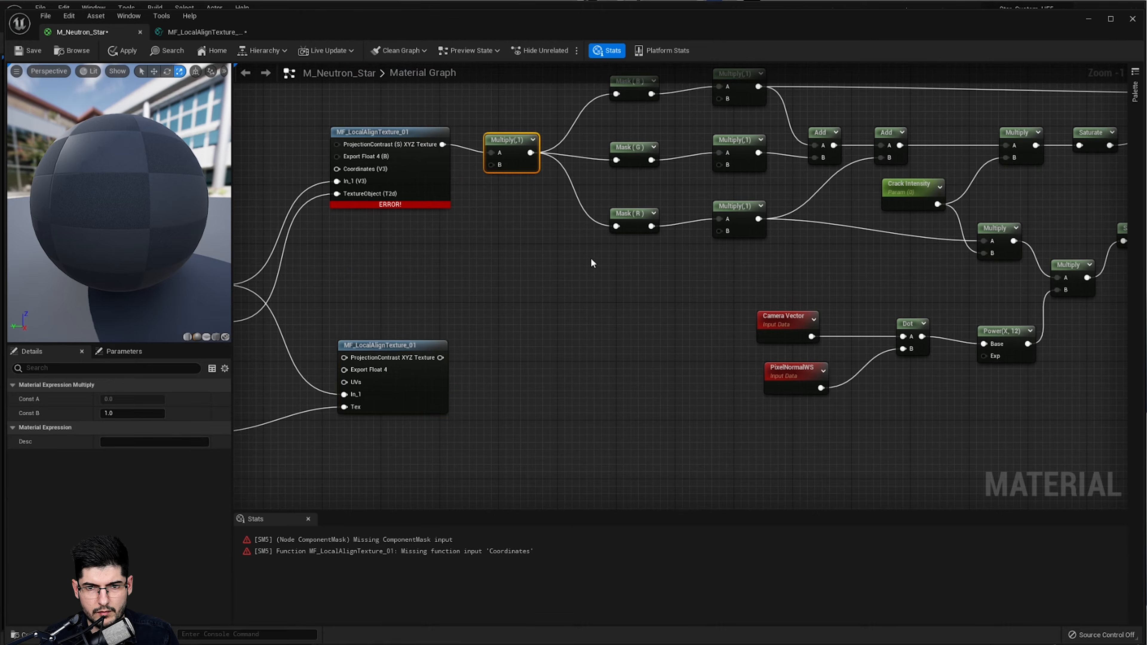
key(ctrl+v)
drag(639, 295, 537, 384)
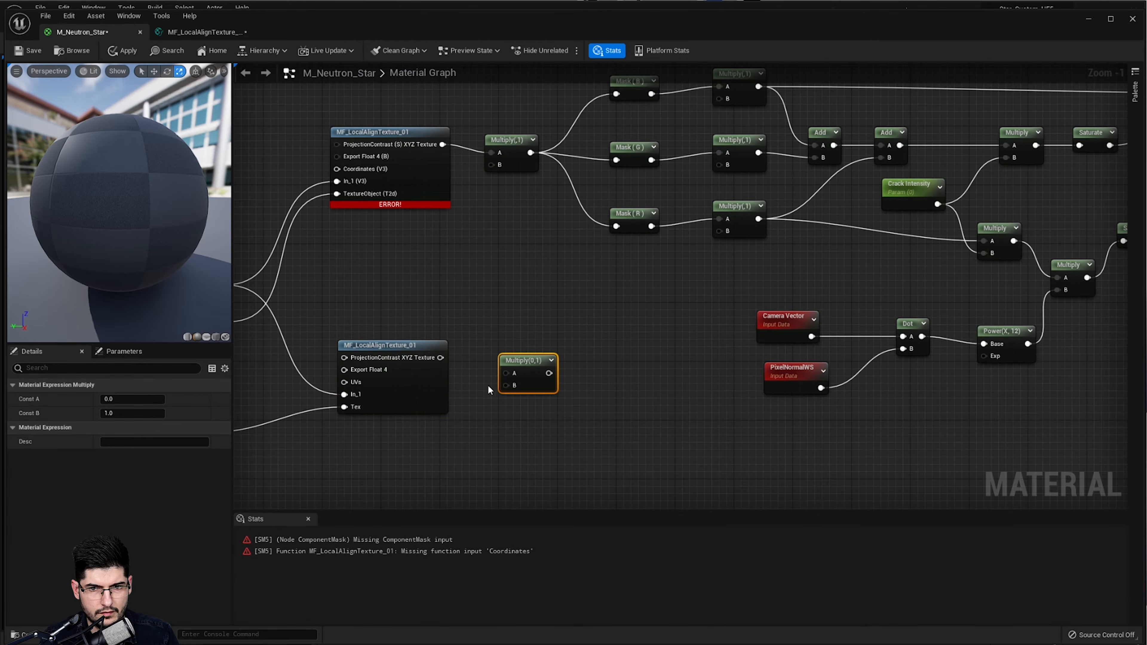
drag(441, 358, 506, 373)
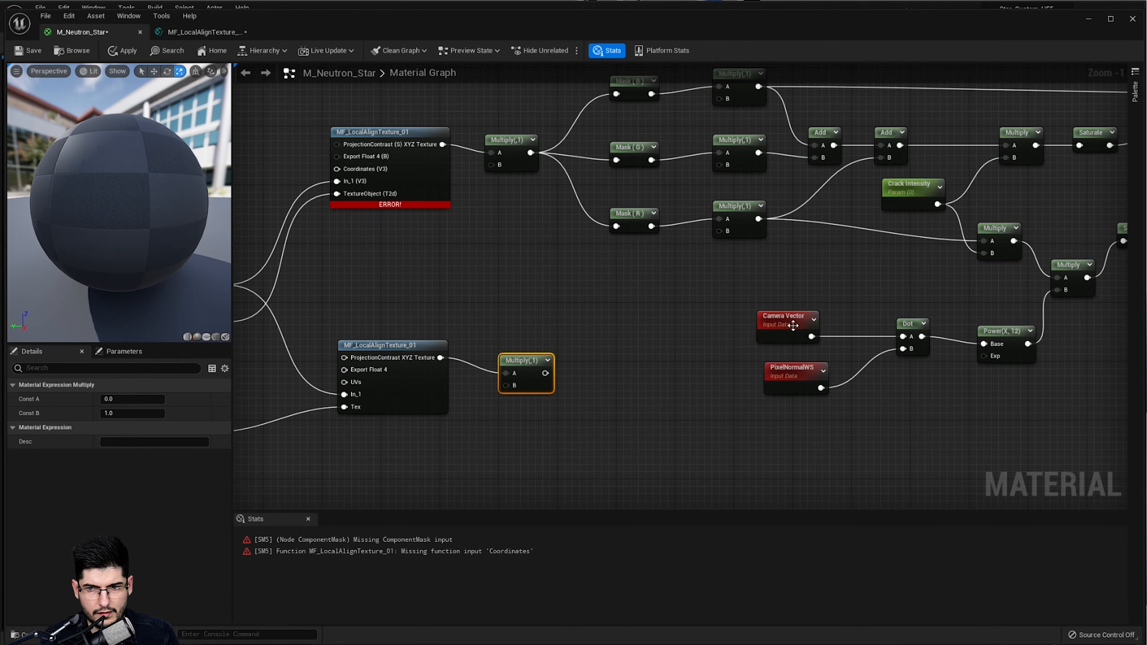
- Connect the copied Multiply's output to input A of the Add node that follows the Mask (R), Multiply and Saturate chain
scroll(794, 326, down, 2)
right_drag(793, 326, 509, 194)
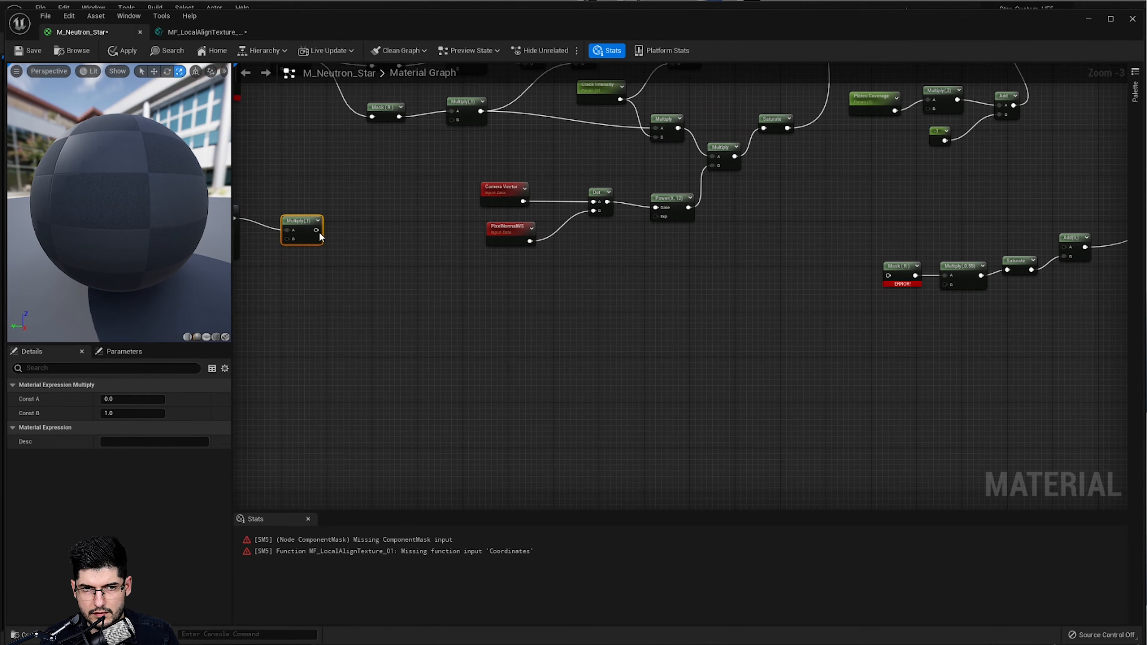
drag(316, 230, 1065, 247)
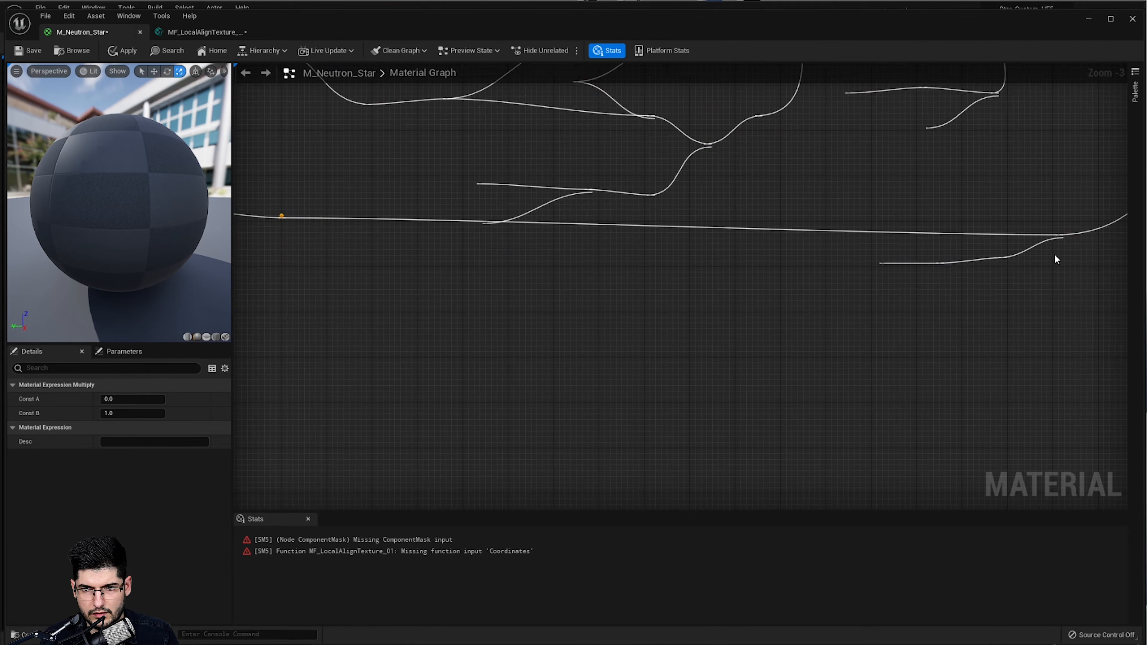
right_drag(569, 274, 638, 273)
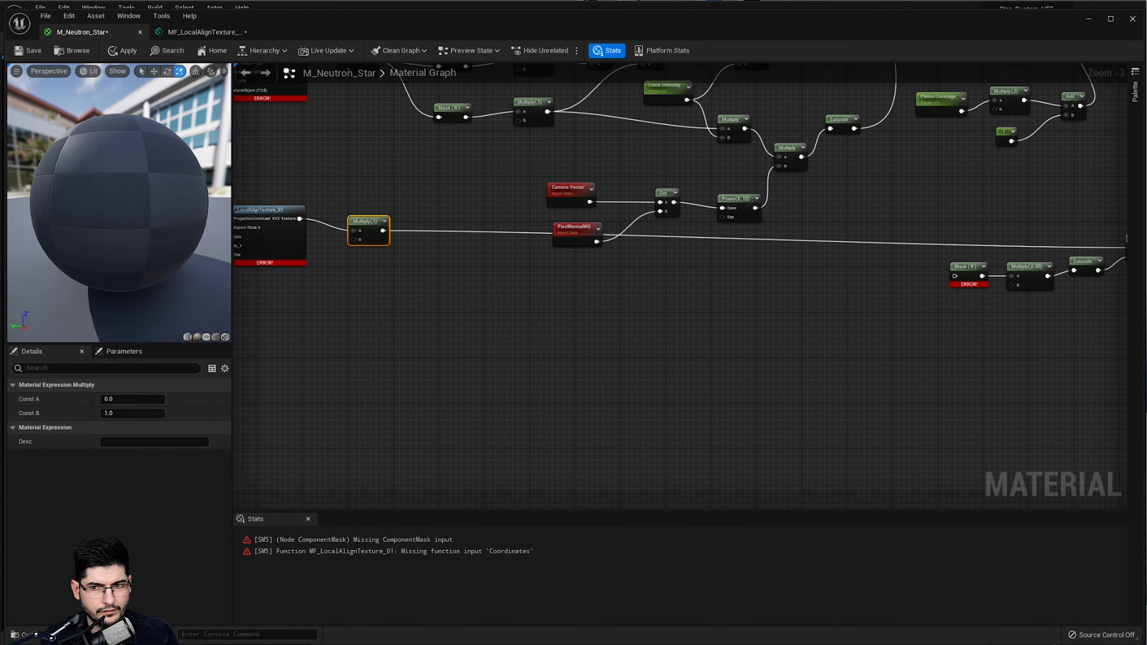
drag(971, 276, 960, 293)
right_drag(460, 302, 759, 288)
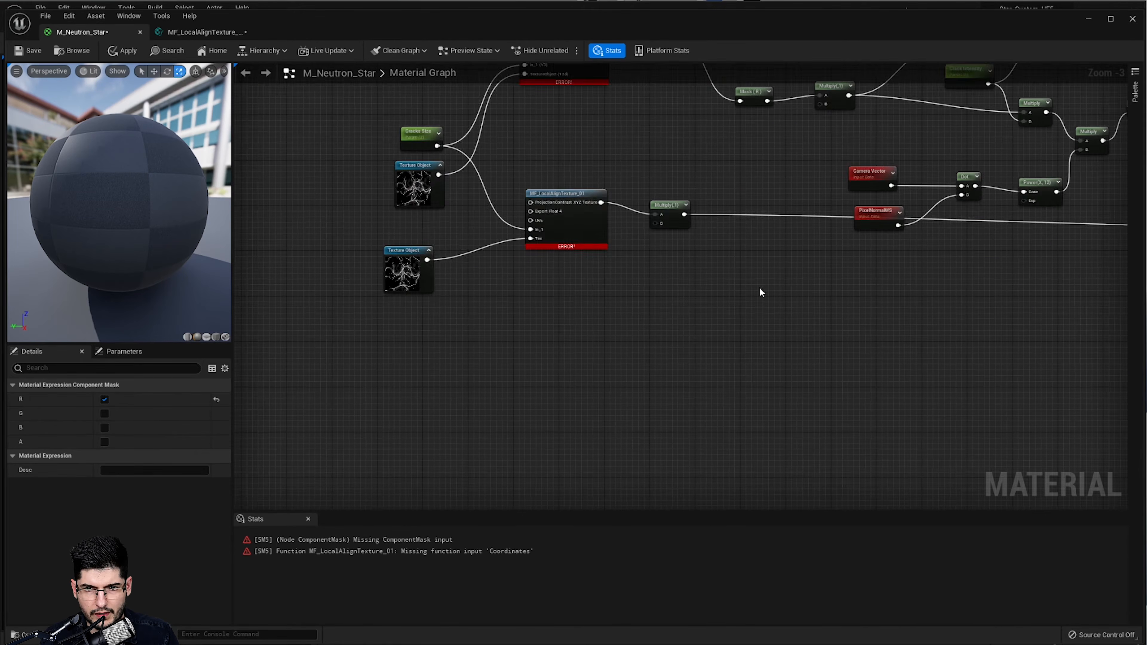
- Create an Add node and connect it to the upper MF_LocalAlignTexture_01 node's Coordinates input
right_drag(524, 249, 674, 271)
scroll(674, 271, up, 3)
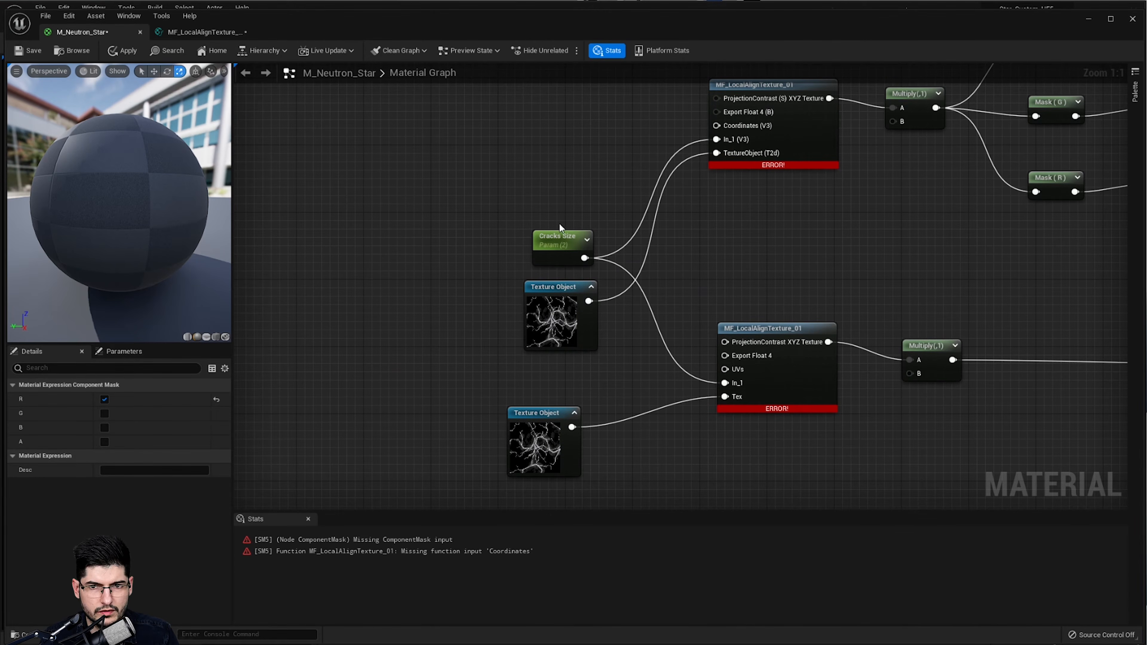
right_drag(560, 227, 644, 333)
right_click(625, 199)
text(add)
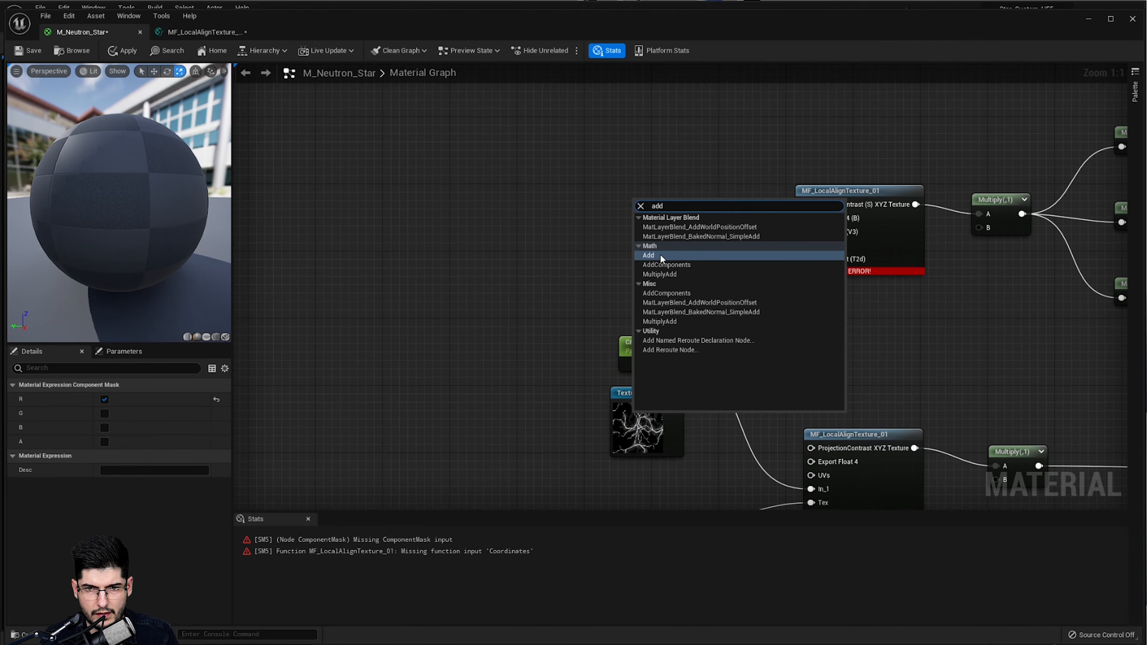
click(661, 255)
drag(645, 220, 803, 231)
drag(606, 205, 598, 230)
right_drag(962, 323, 885, 259)
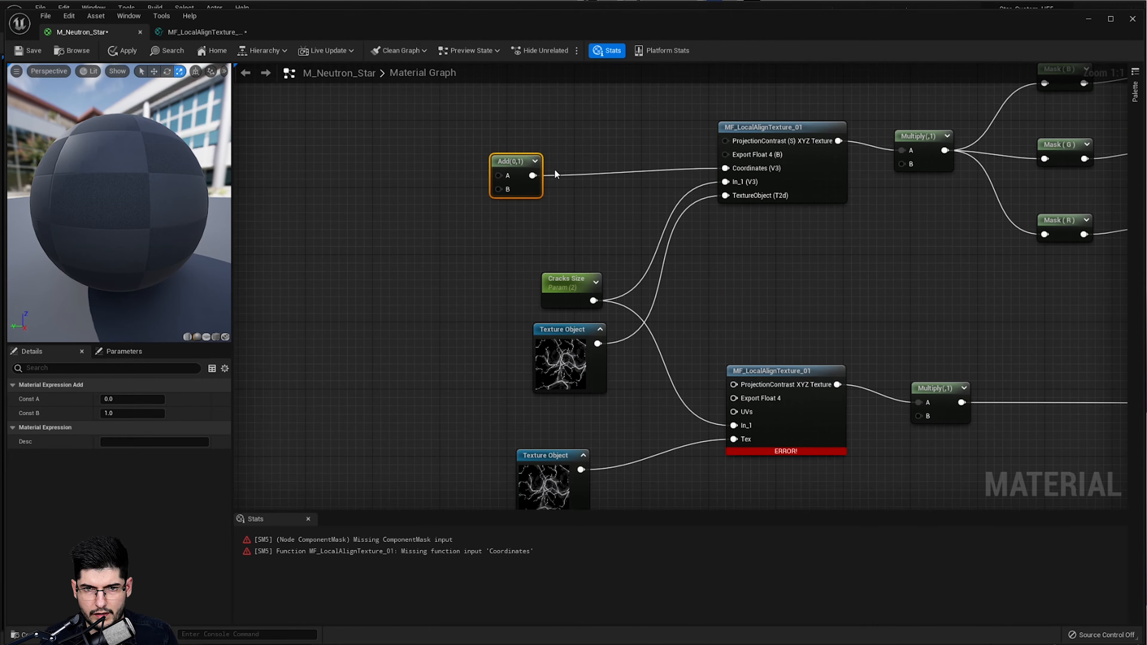
- Connect the new Add node to the lower function's UVs input and apply the material despite its compilation errors
drag(533, 176, 744, 417)
click(748, 422)
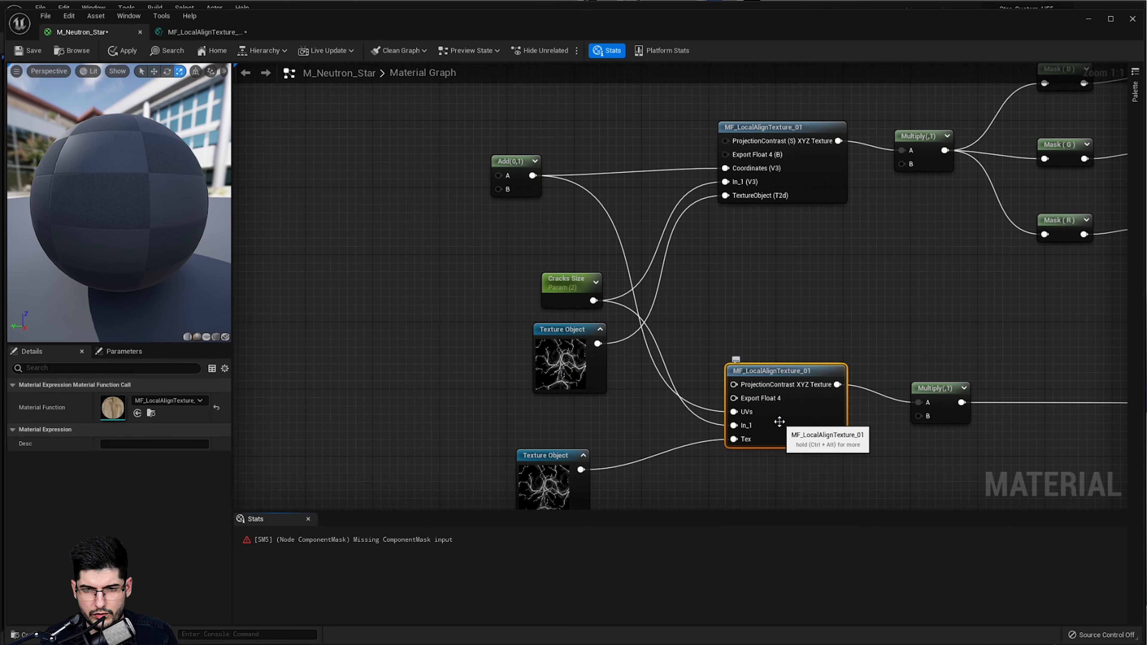
click(809, 188)
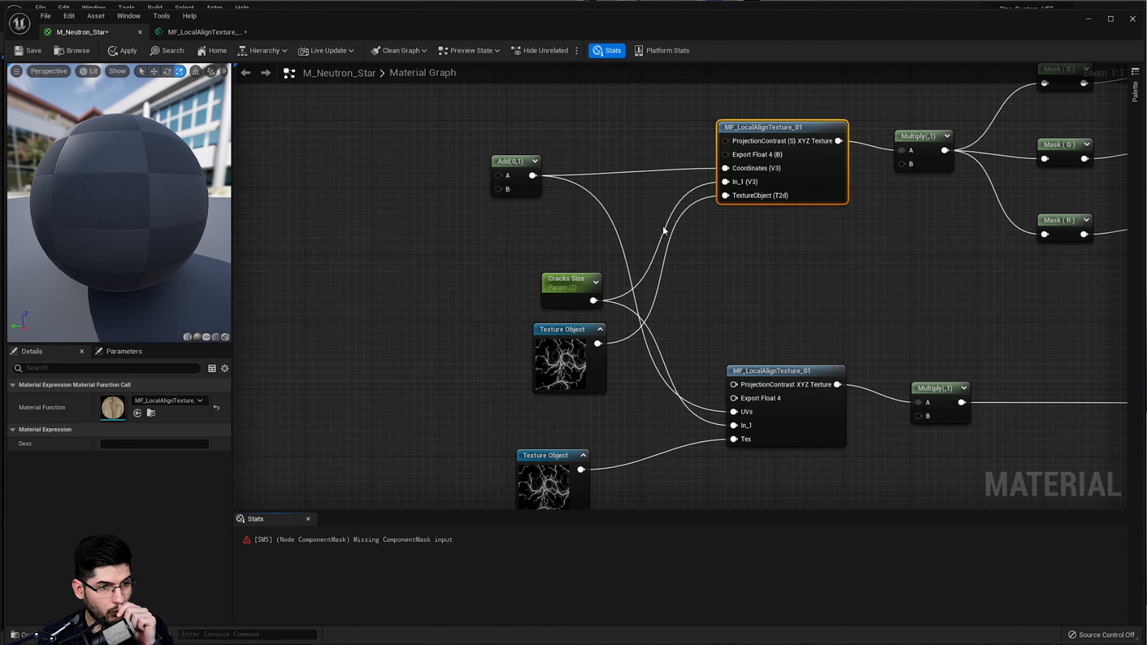
click(122, 50)
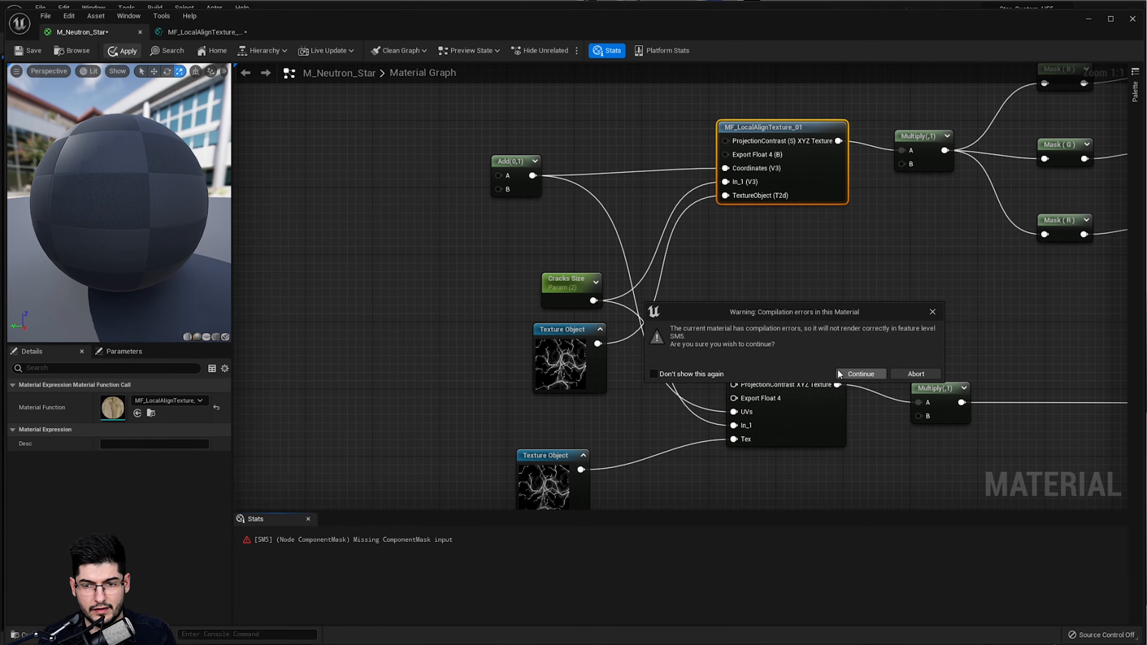
click(867, 374)
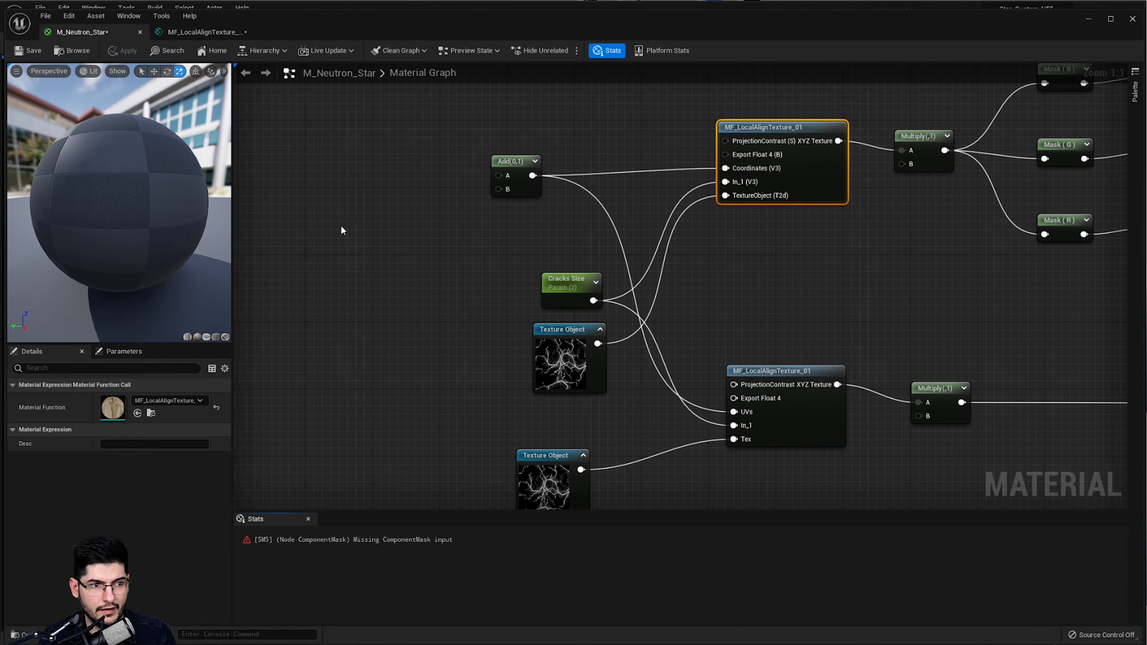
- Place a copy of the Multiply node before the new Add node and connect it to the Add's B input
right_drag(592, 213, 766, 302)
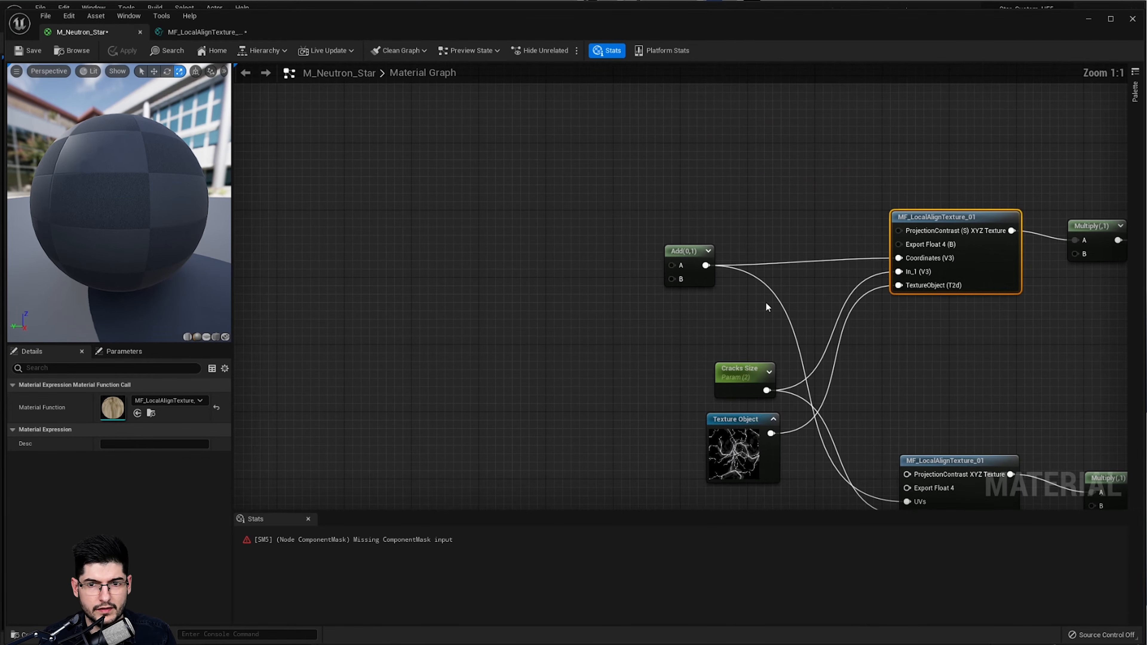
right_drag(1022, 350, 941, 331)
click(1022, 240)
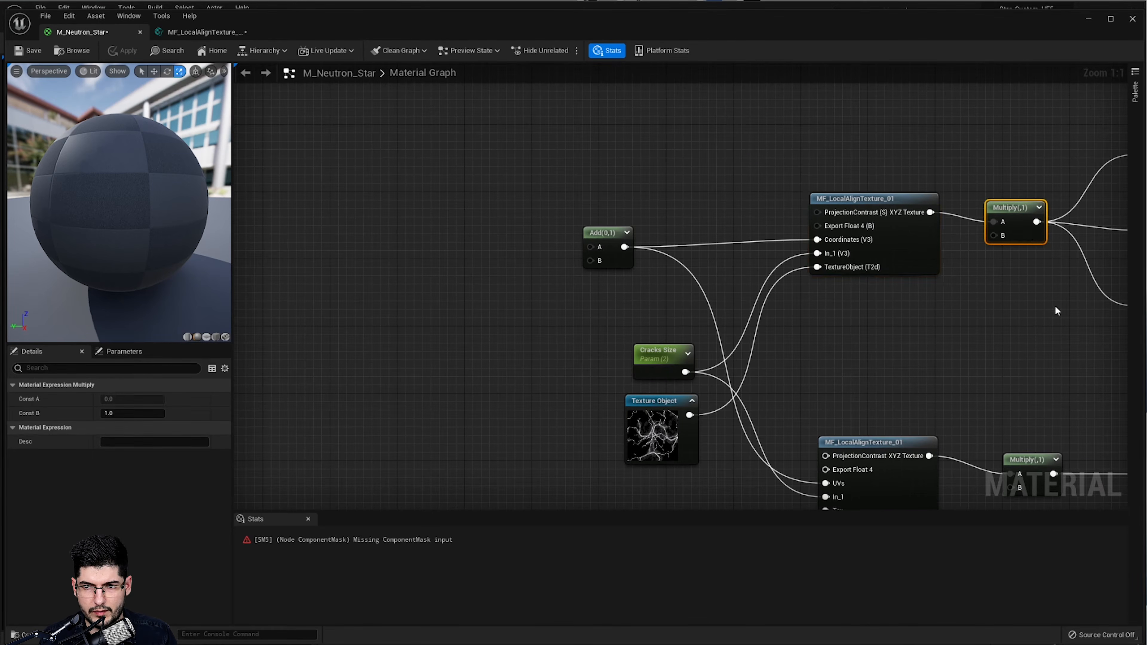
key(ctrl+c)
key(ctrl+v)
drag(1102, 322, 594, 260)
right_drag(496, 310, 633, 289)
right_drag(558, 304, 644, 302)
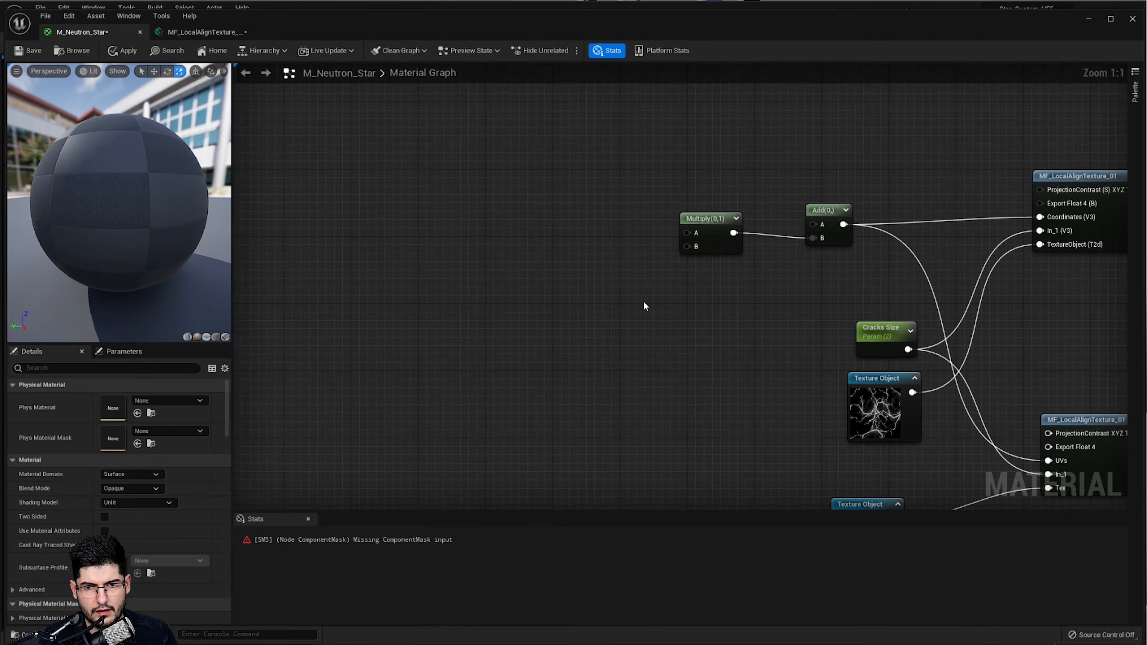
- Add a constant feeding input B of the new Multiply and convert it to a scalar parameter
click(602, 290)
drag(620, 310, 687, 246)
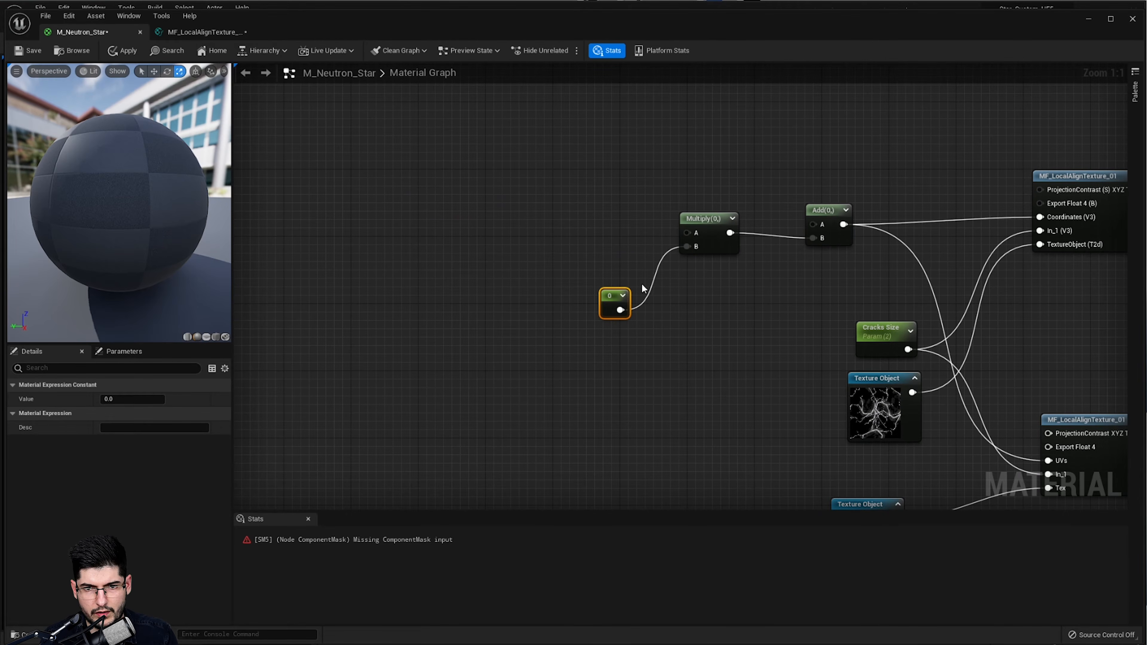
right_click(621, 298)
click(644, 319)
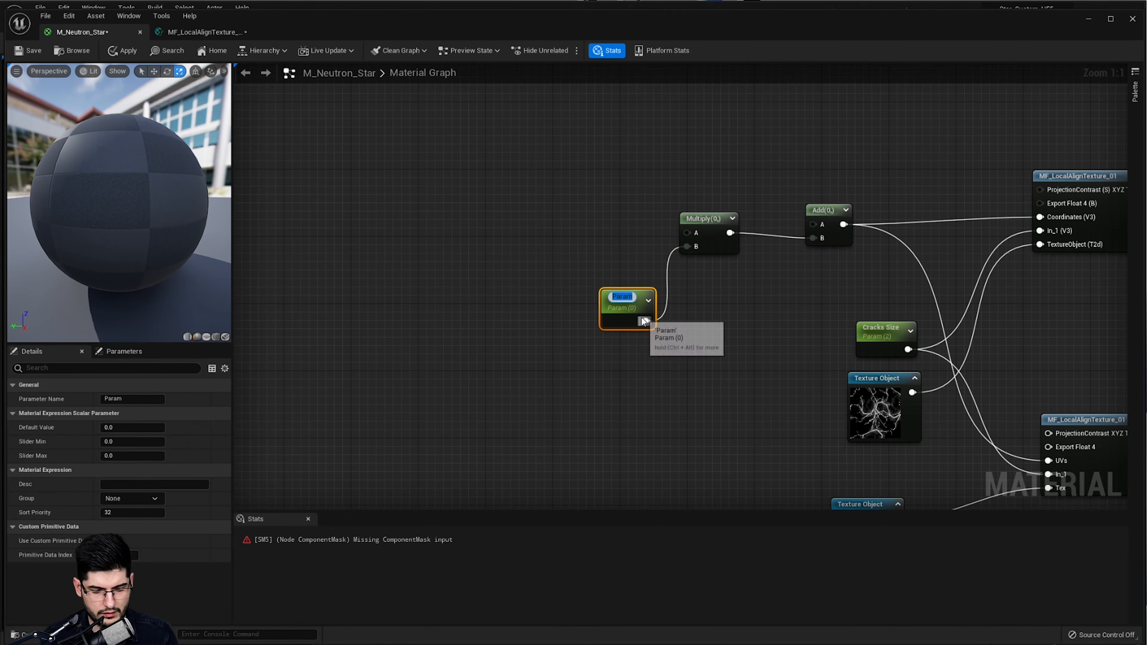
- Name the parameter Cracks Distortion, place it below the Multiply node and set its default value to 1
text(Cracks Dis)
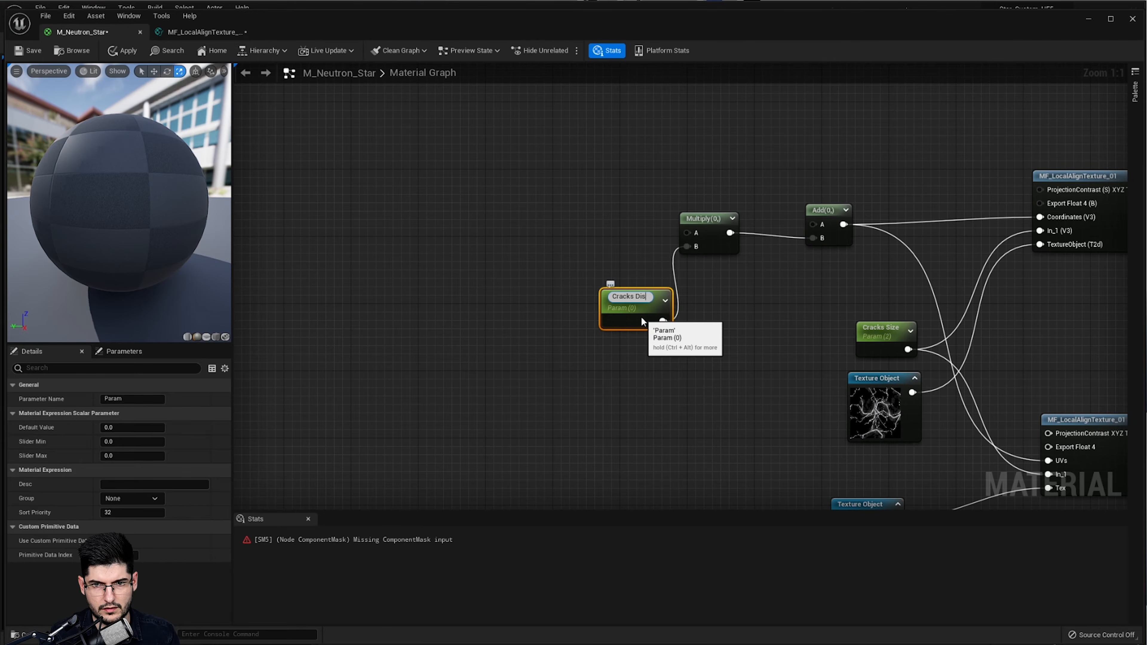
text(tortion)
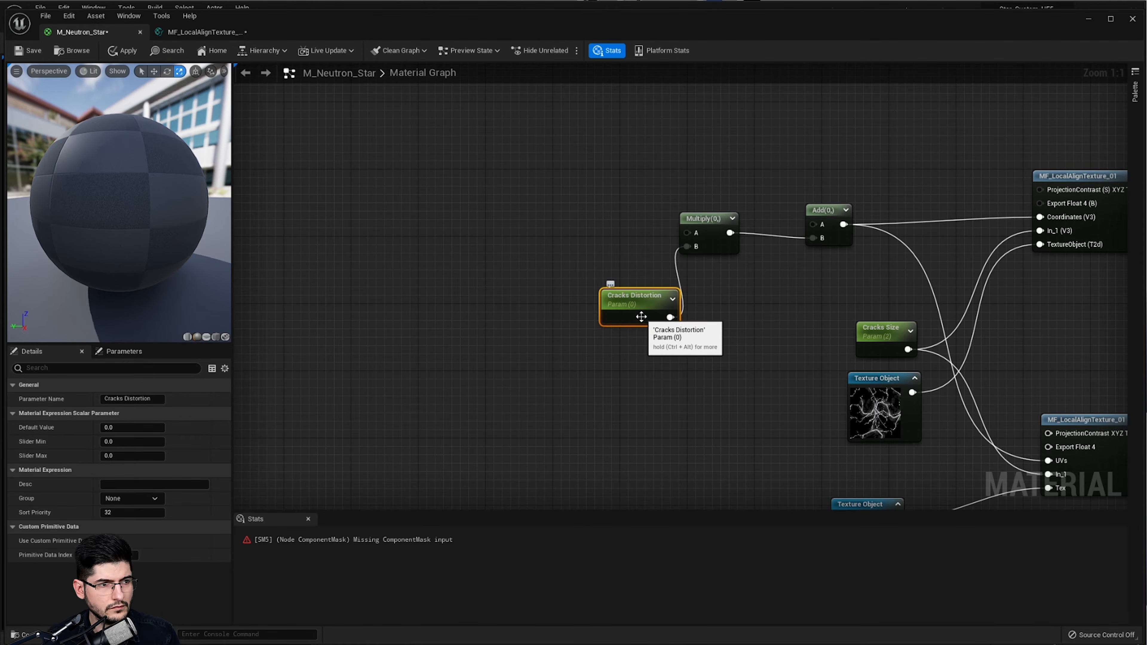
drag(634, 299, 604, 298)
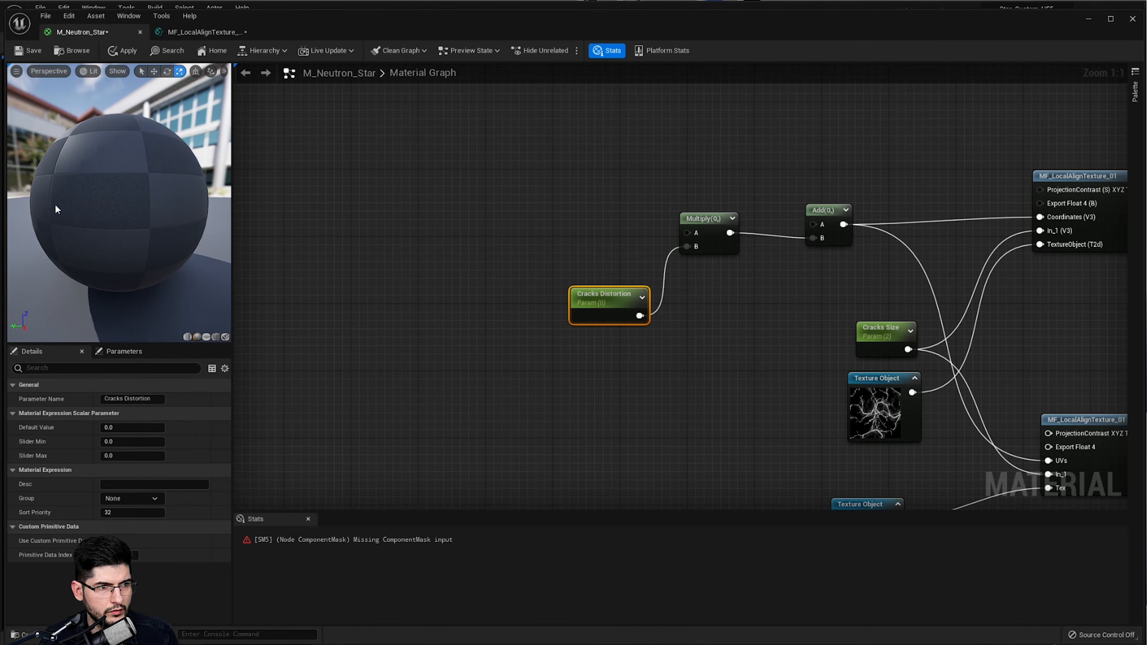
click(159, 426)
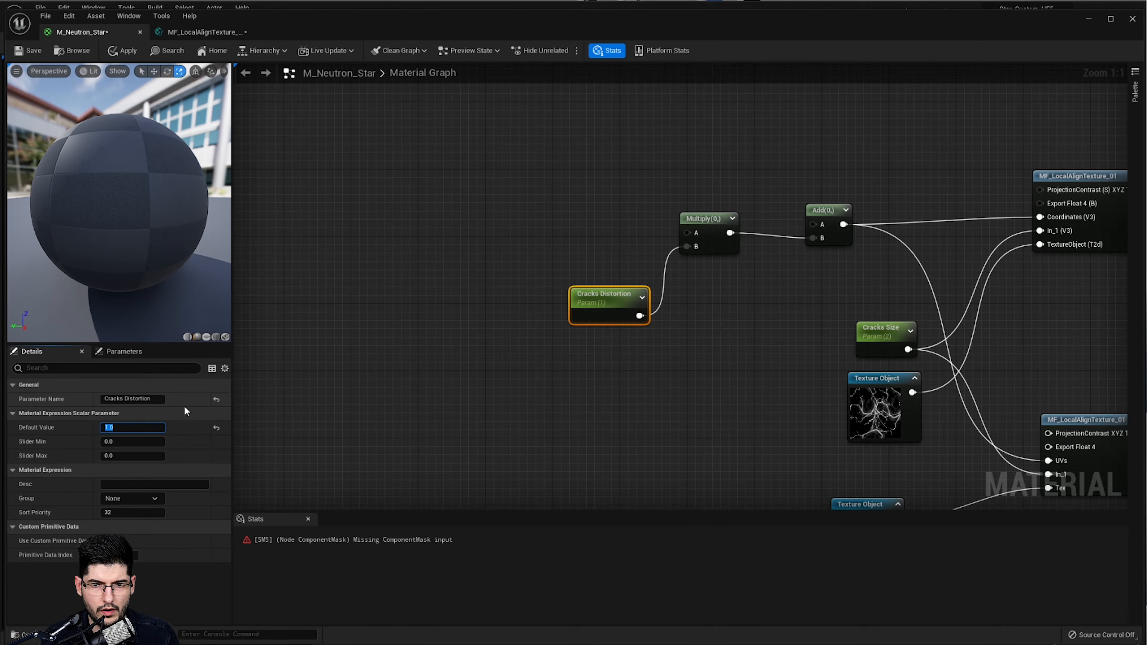
- Apply the material changes and continue despite the compilation errors
right_drag(369, 300, 380, 368)
click(128, 47)
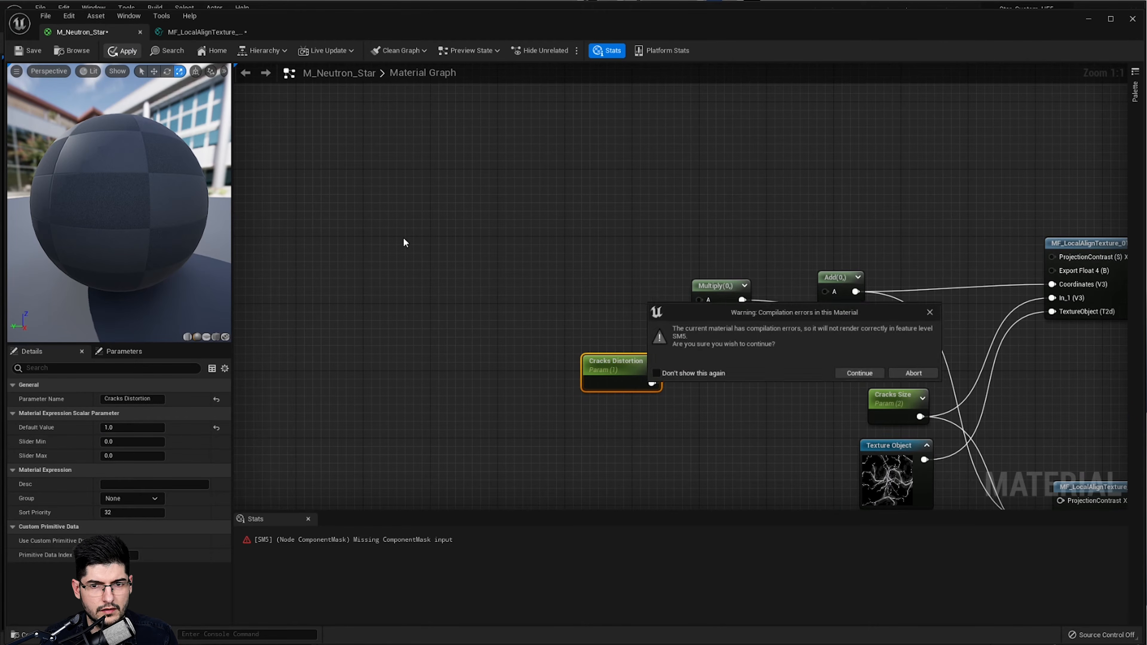
click(853, 372)
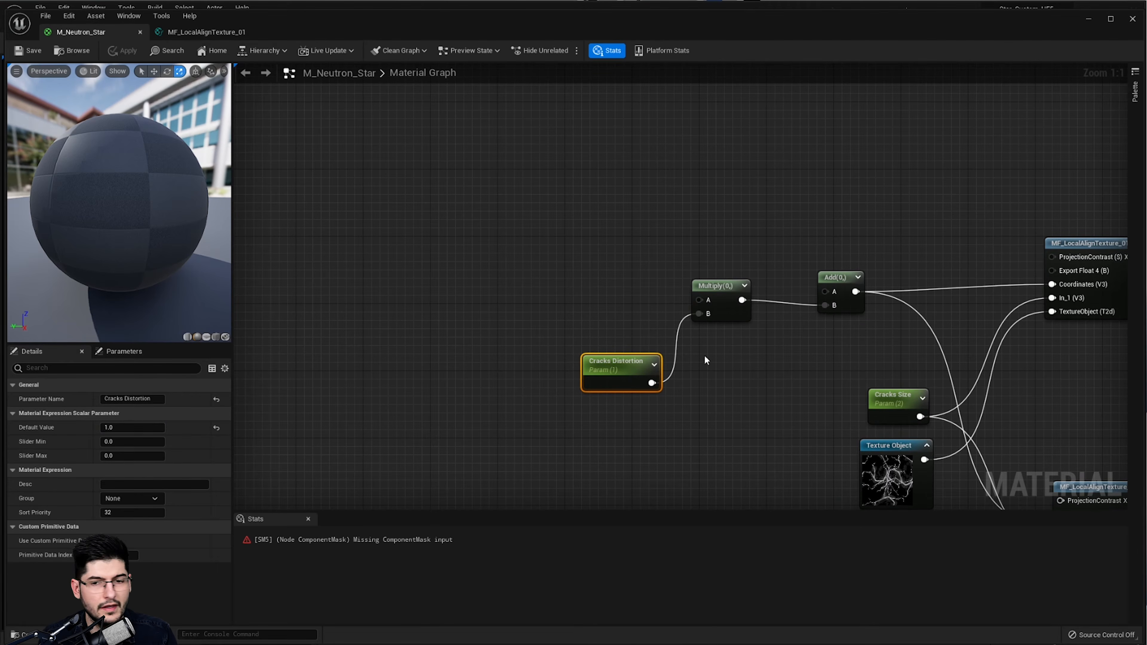
- Rearrange the Multiply and Add nodes of the distortion chain so the Multiply sits lower than the Add
right_drag(706, 360, 757, 394)
mouse_move(778, 328)
mouse_down()
mouse_move(803, 284)
mouse_move(775, 314)
mouse_move(779, 331)
mouse_up()
drag(888, 312, 899, 276)
drag(766, 324, 757, 324)
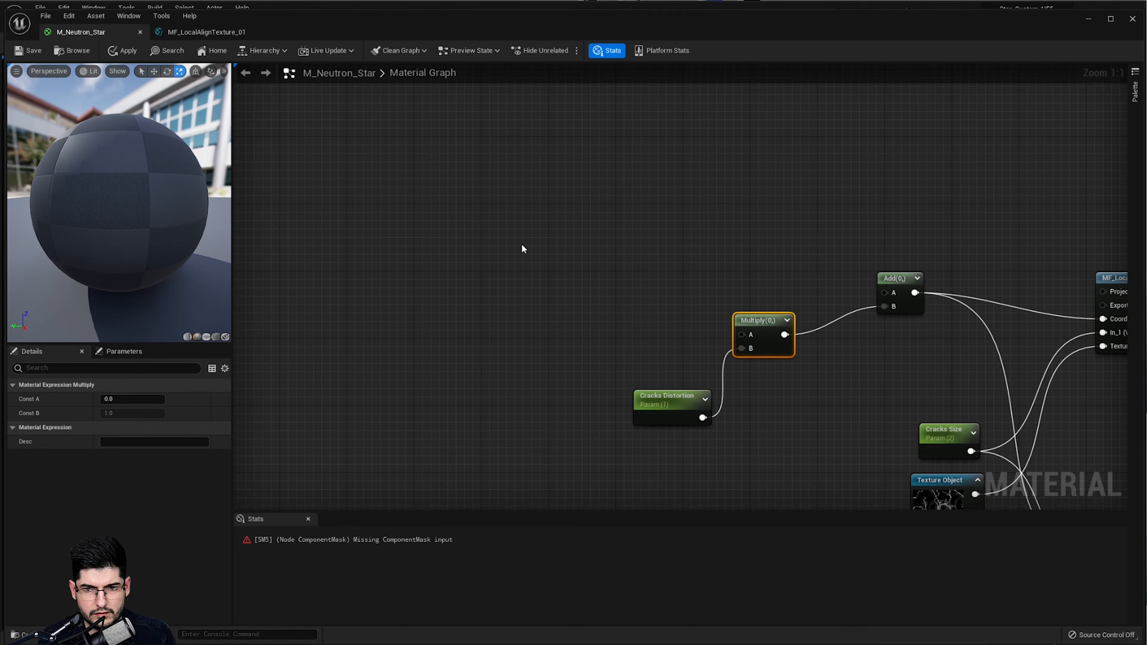
- Examine the graph along the lower crack branch as far as the Mask (R) node that reports an error
right_drag(661, 328, 603, 217)
scroll(603, 217, down, 1)
right_drag(707, 288, 564, 240)
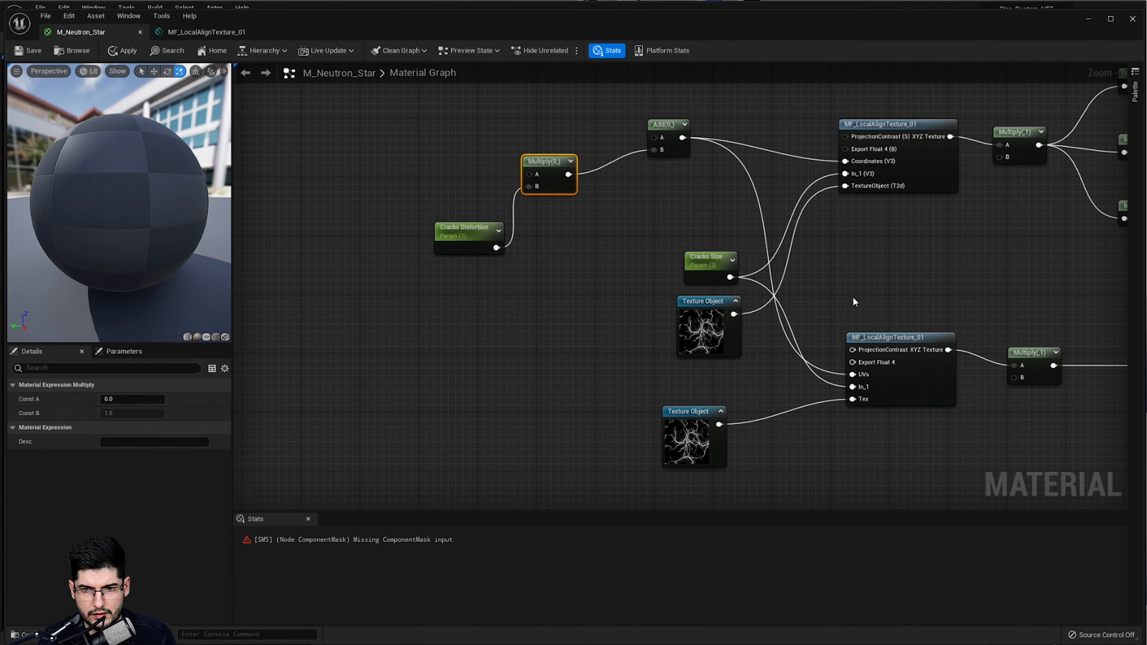
scroll(854, 302, down, 2)
right_drag(854, 302, 732, 255)
scroll(670, 326, down, 1)
right_drag(671, 325, 470, 247)
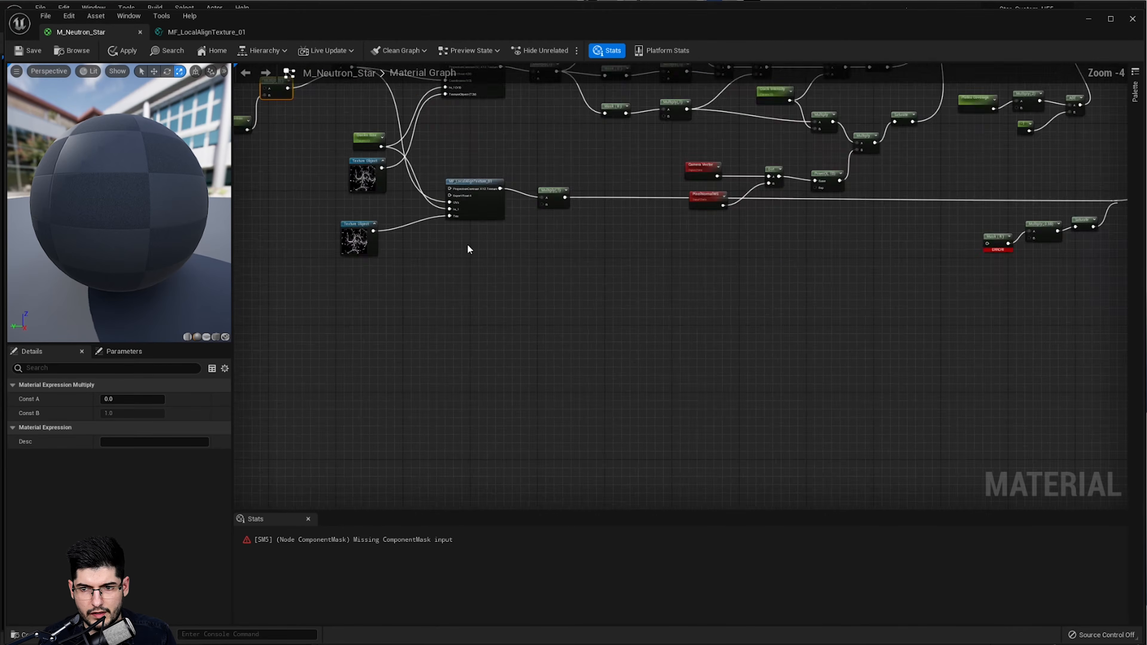
scroll(966, 221, down, 1)
right_drag(966, 221, 719, 221)
scroll(747, 240, up, 5)
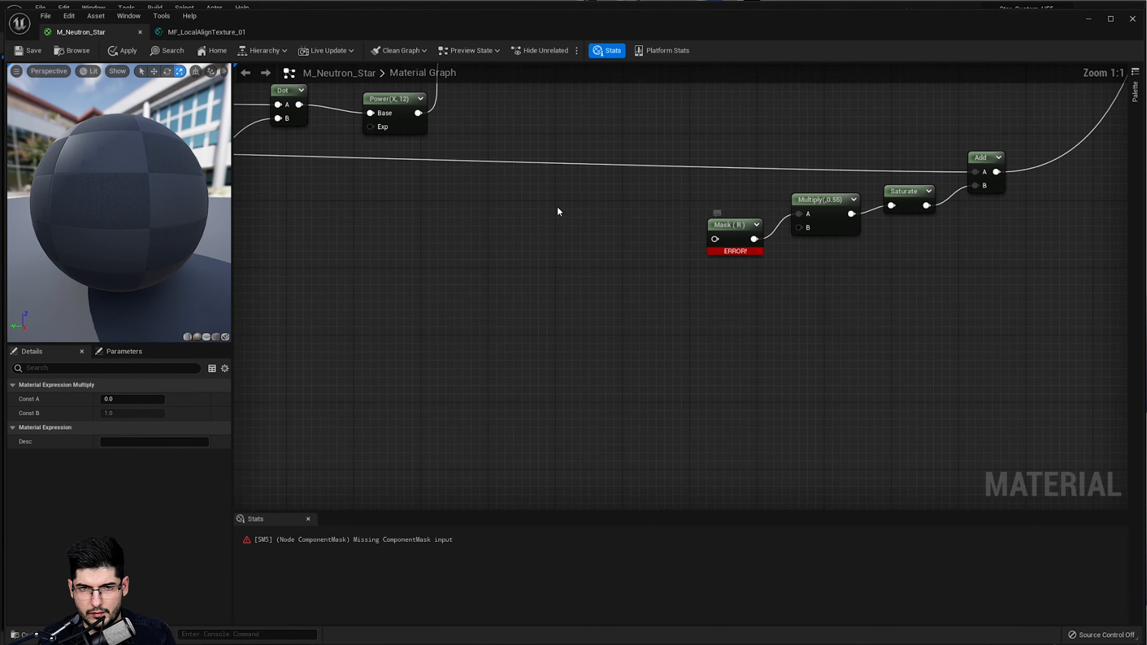
right_drag(322, 122, 635, 249)
right_drag(274, 127, 1070, 408)
right_drag(568, 214, 810, 203)
scroll(753, 258, up, 1)
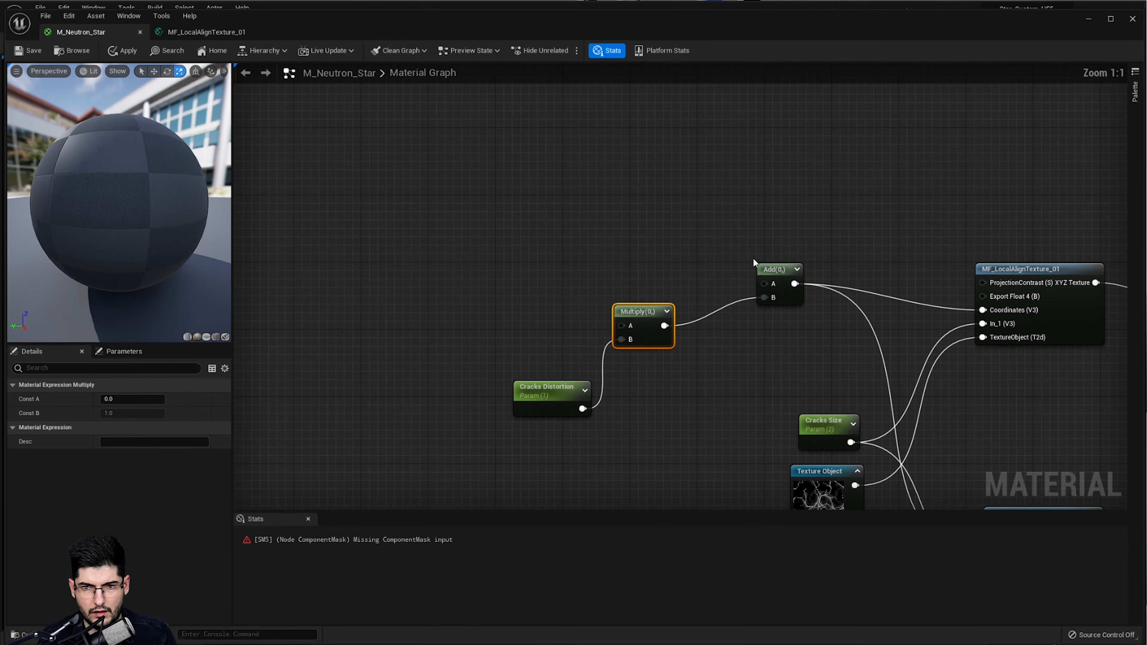
click(765, 268)
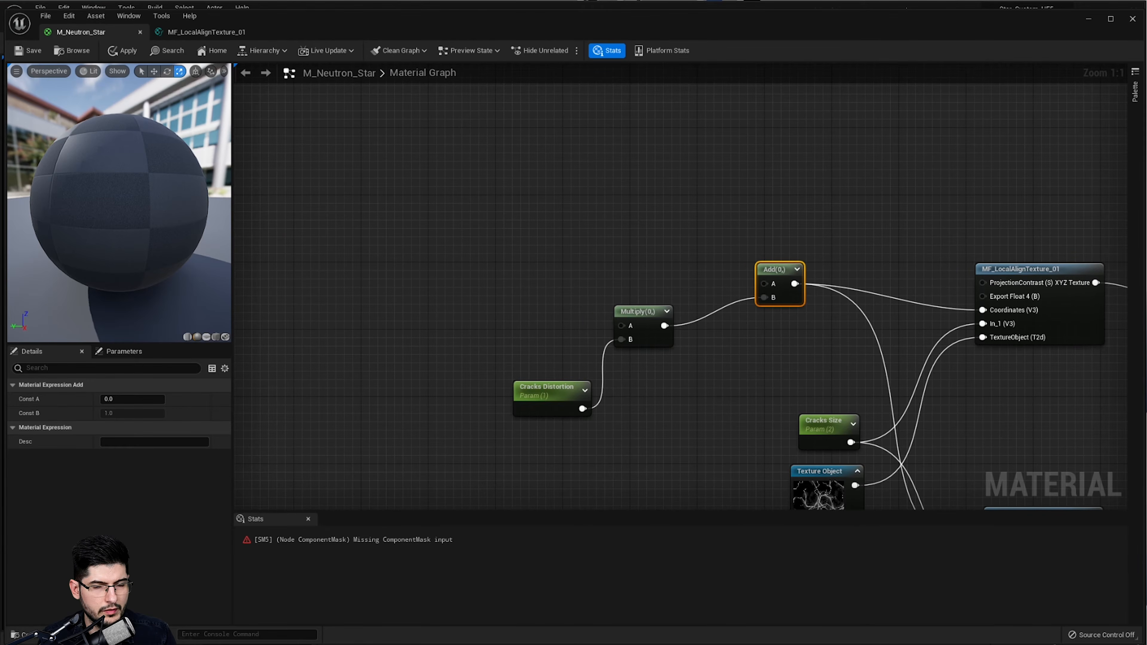
right_drag(652, 237, 713, 252)
click(664, 242)
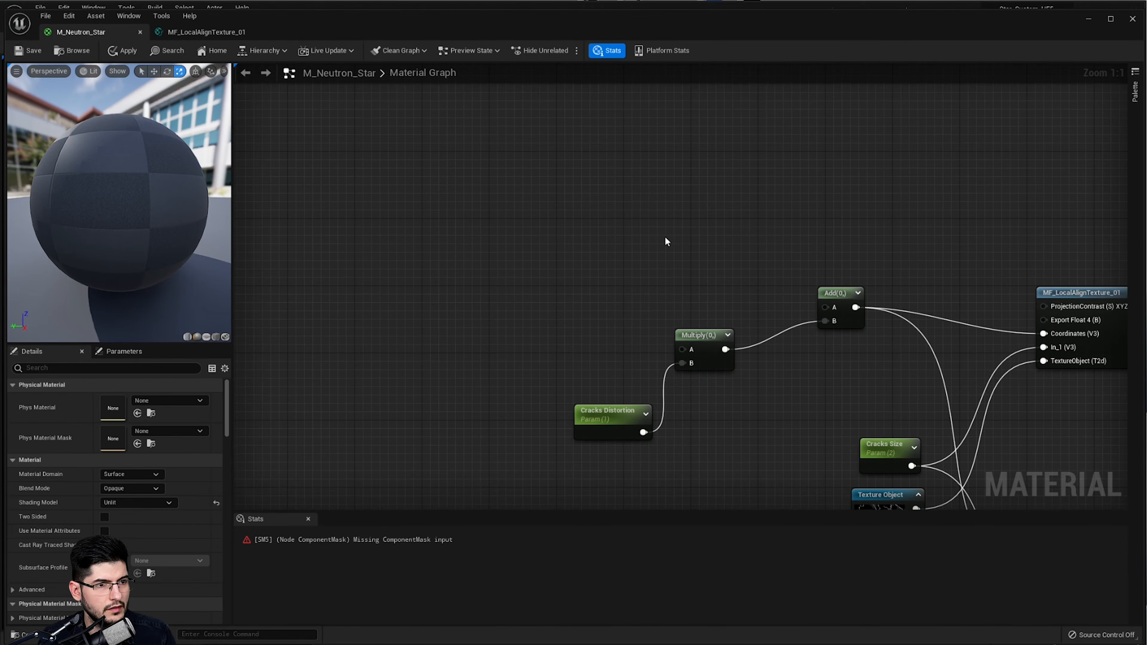
click(704, 332)
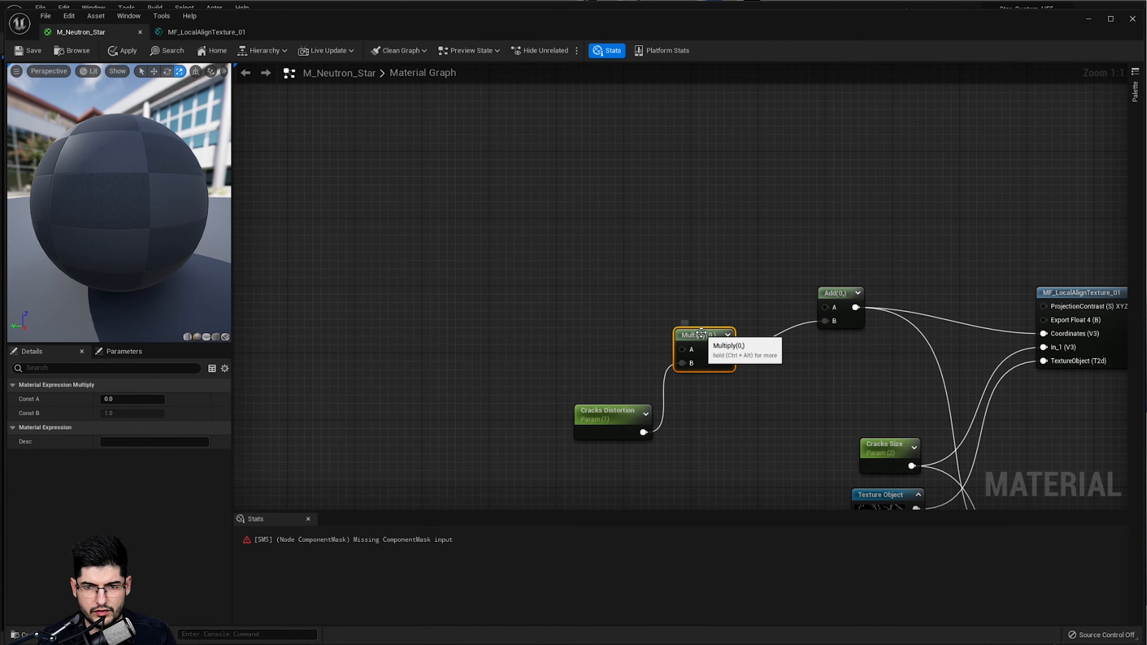
- Duplicate the Multiply node, place the copy above the original and connect its output to the Add node's A input
key(ctrl+d)
drag(750, 384, 825, 308)
drag(688, 250, 723, 258)
right_drag(617, 257, 725, 275)
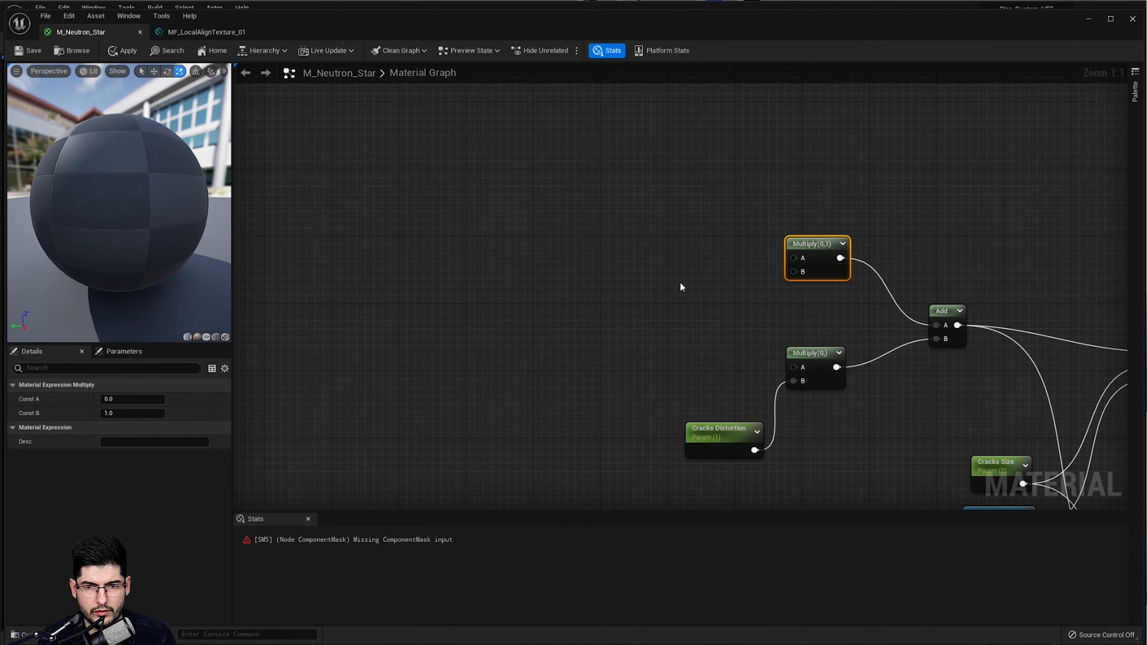
right_click(669, 283)
click(641, 288)
click(650, 291)
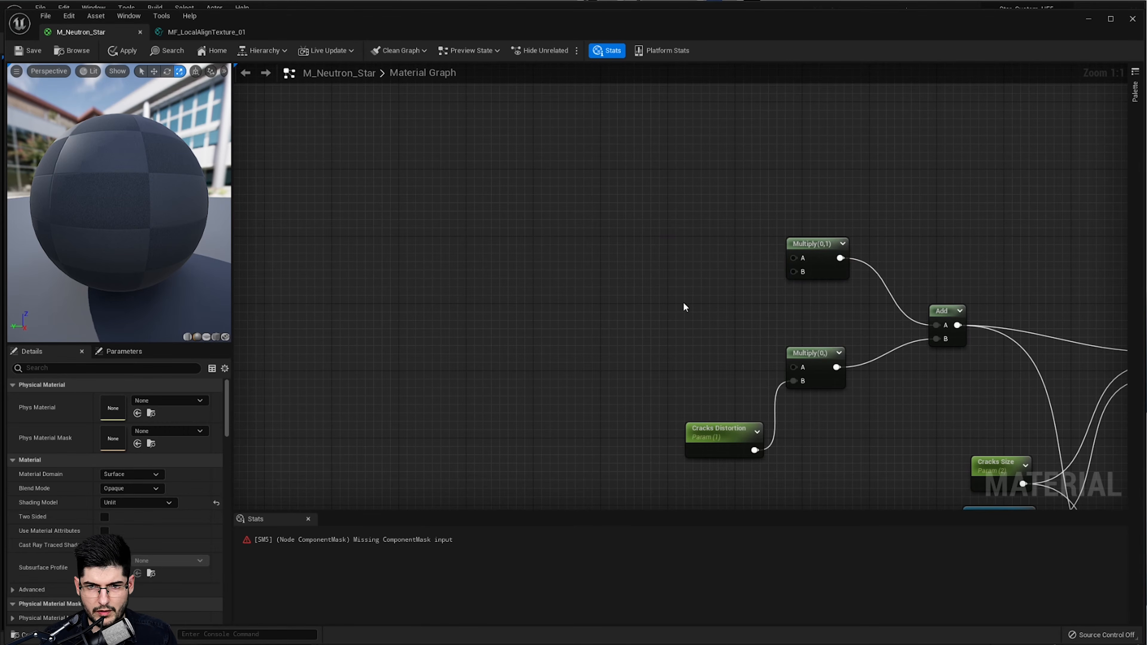
click(704, 297)
- Duplicate the Cracks Distortion parameter, connect the copy to the upper Multiply's B input and rename it Cracks Amount
click(727, 433)
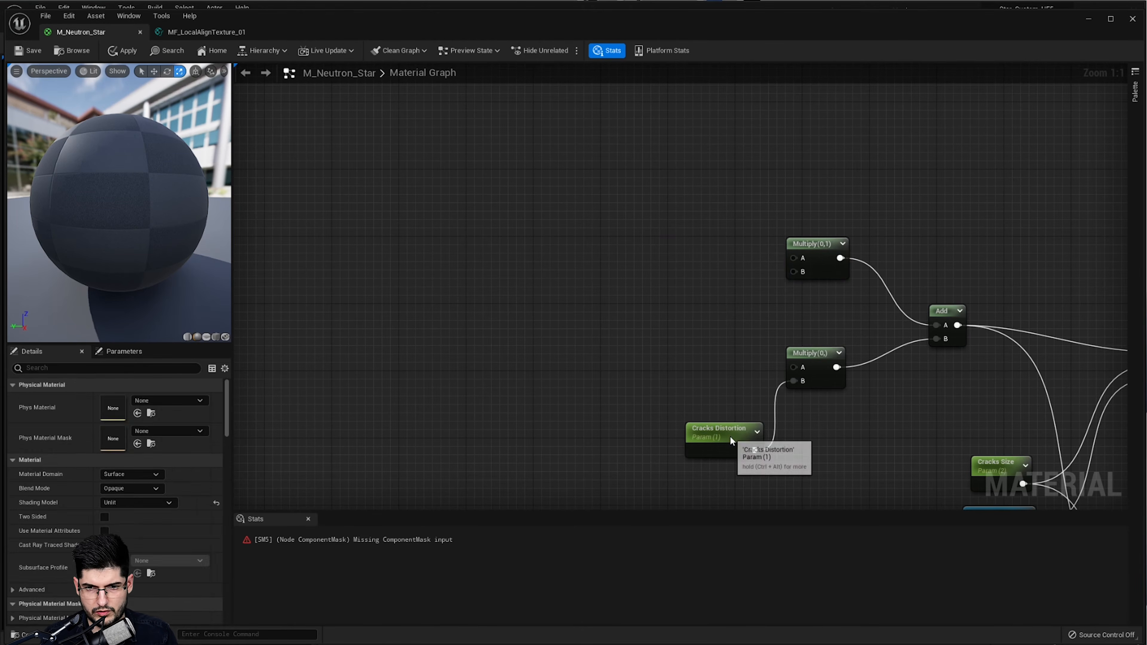
key(ctrl+d)
drag(777, 464, 794, 271)
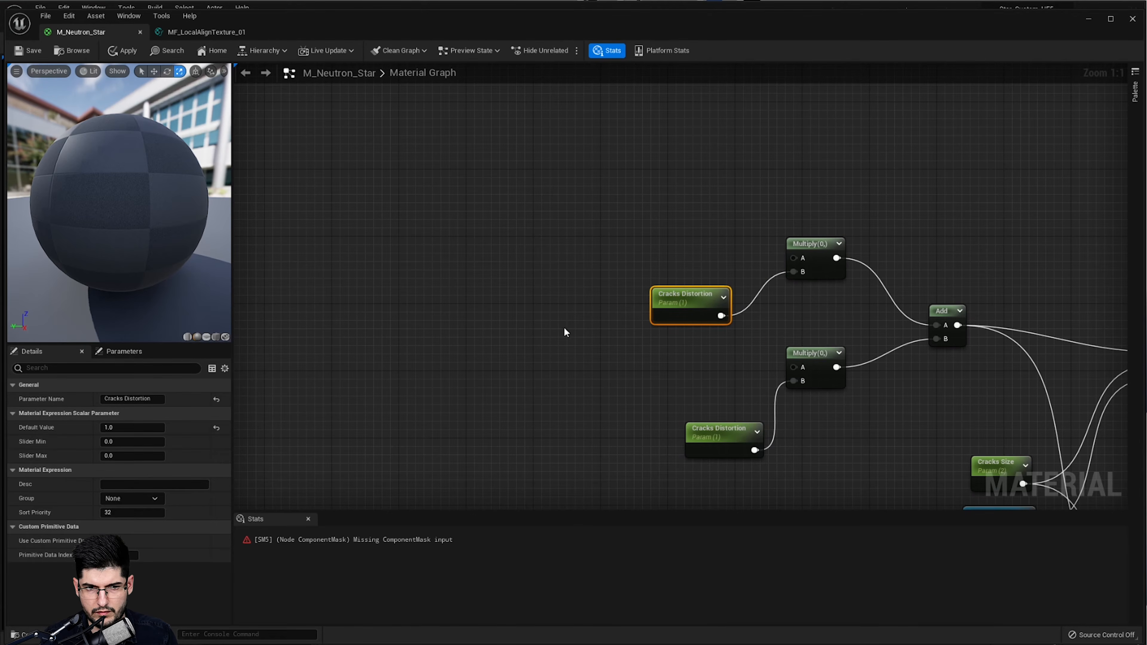
click(158, 398)
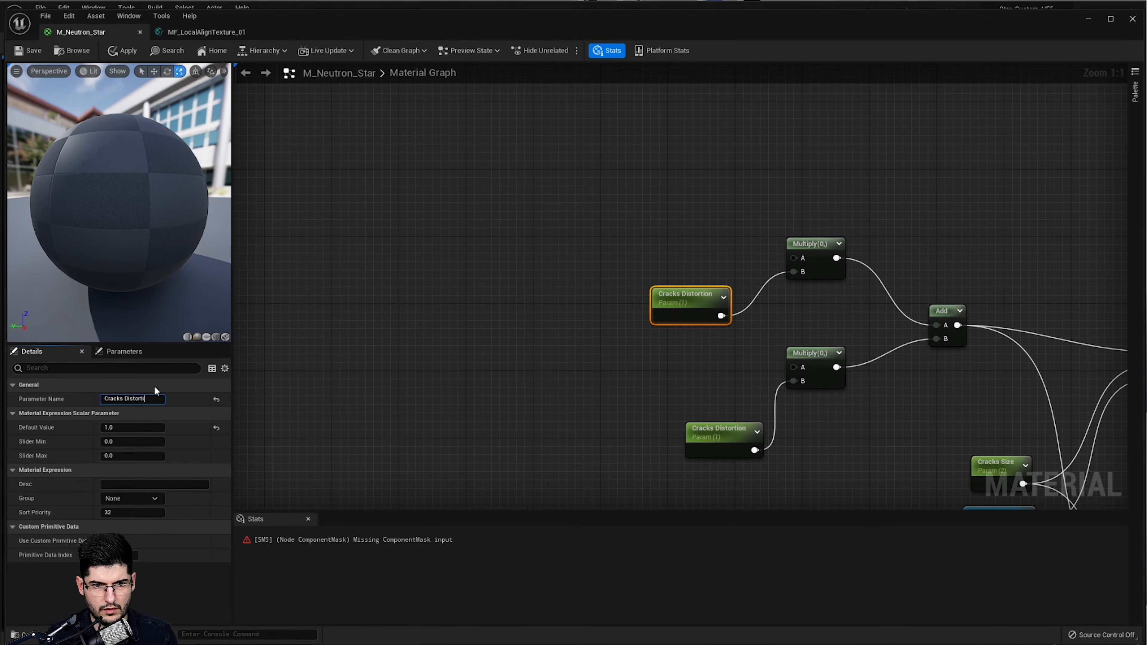
text(Cracks Amount)
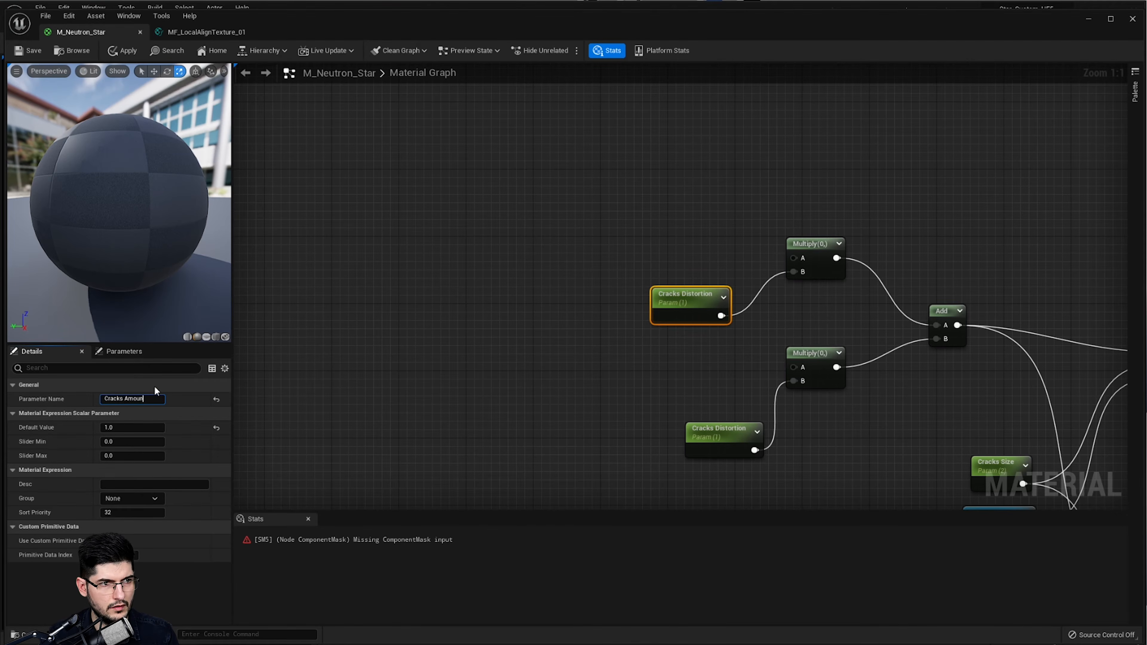
key(Return)
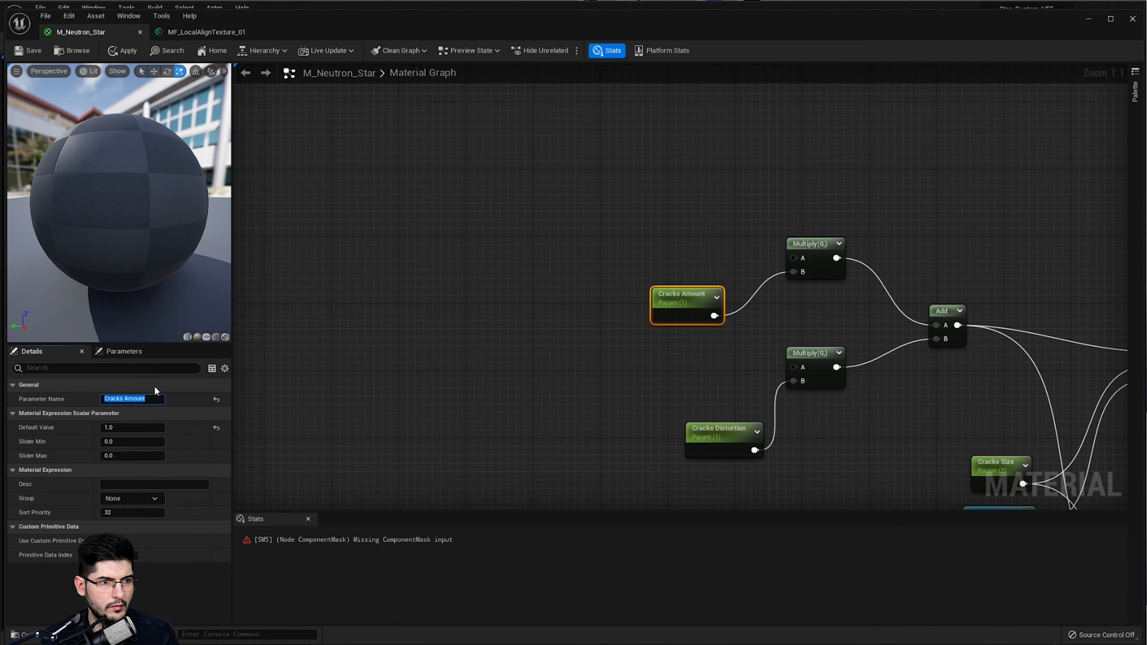
- Duplicate the upper Multiply node, place the copy above Cracks Amount and connect it to the original Multiply's A input
click(819, 269)
key(ctrl+d)
drag(867, 310, 796, 258)
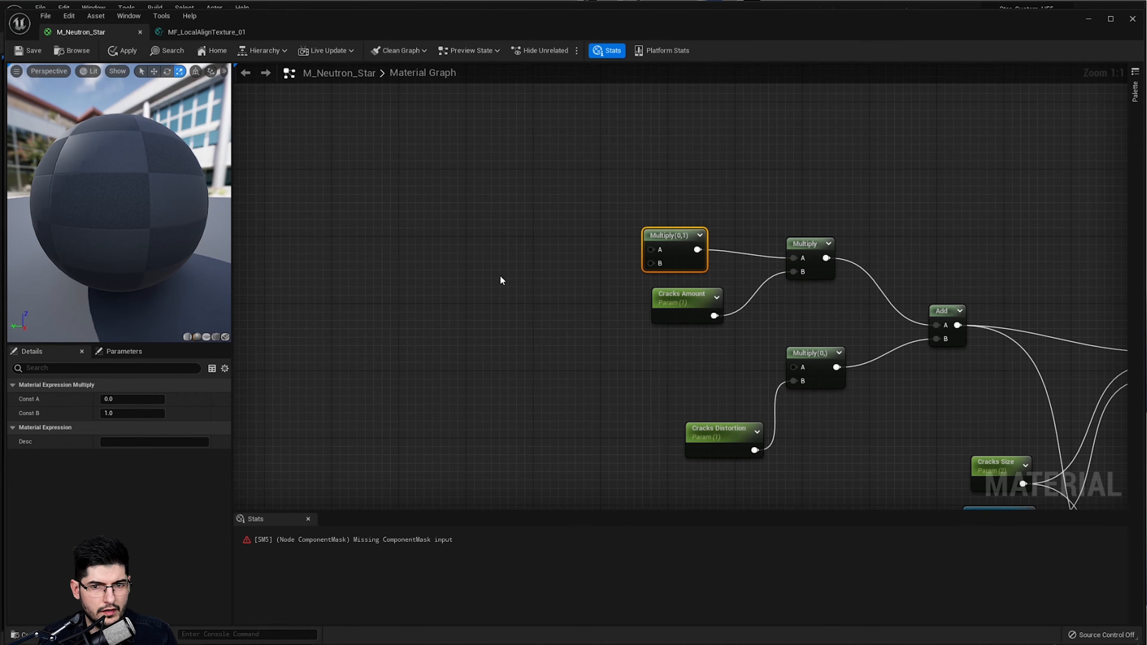
- Add an ObjectScale node and connect its Scale XYZ output to the B input of the new Multiply above Cracks Amount
right_click(500, 293)
text(objec)
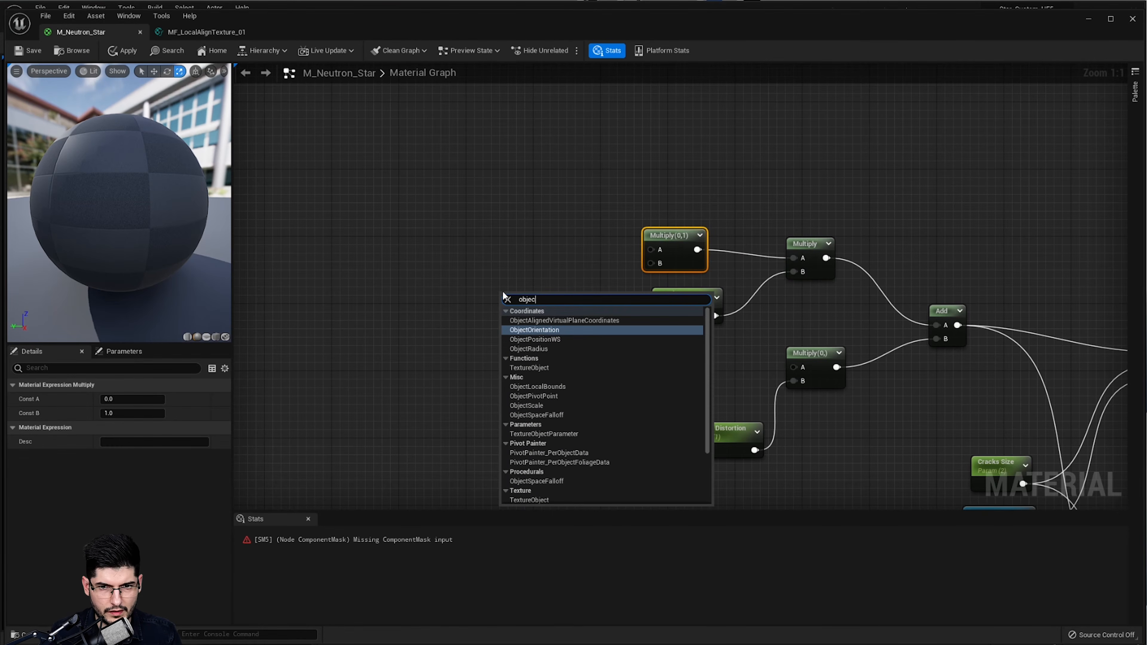
text(tsca)
key(Return)
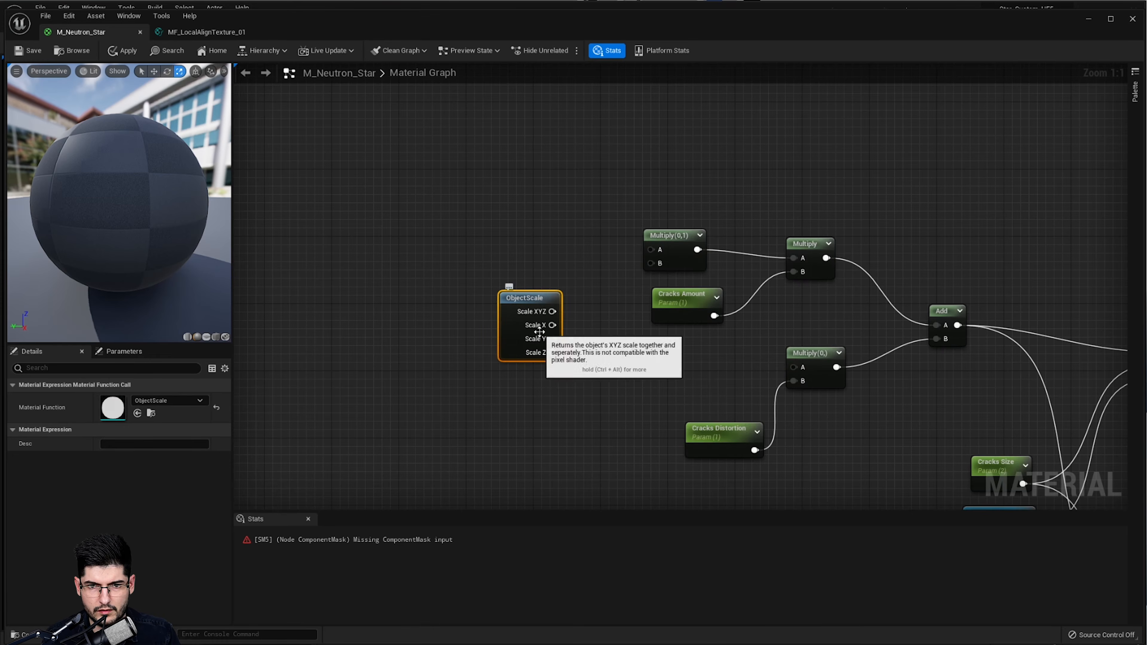
drag(552, 312, 650, 264)
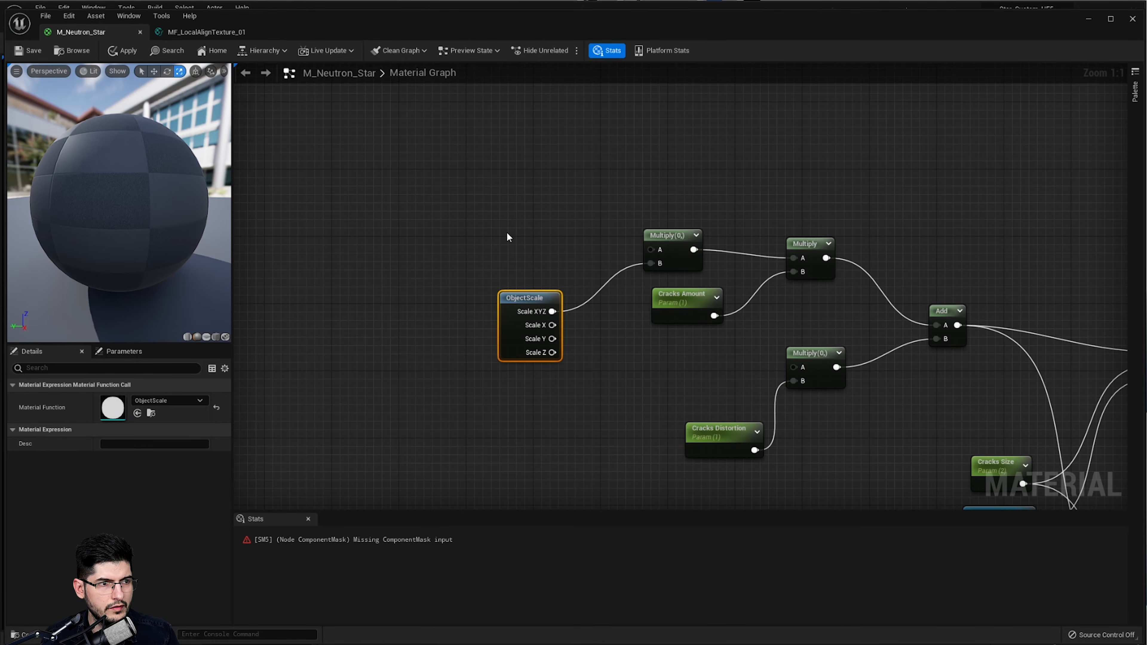
right_drag(507, 233, 584, 227)
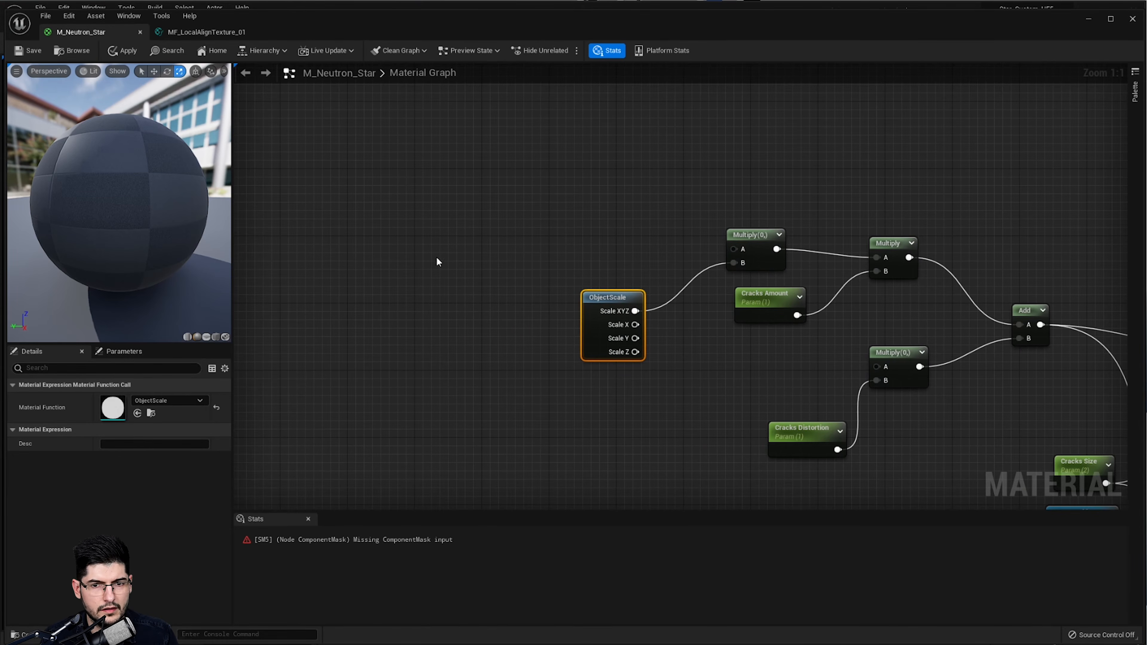
right_click(580, 197)
text(world)
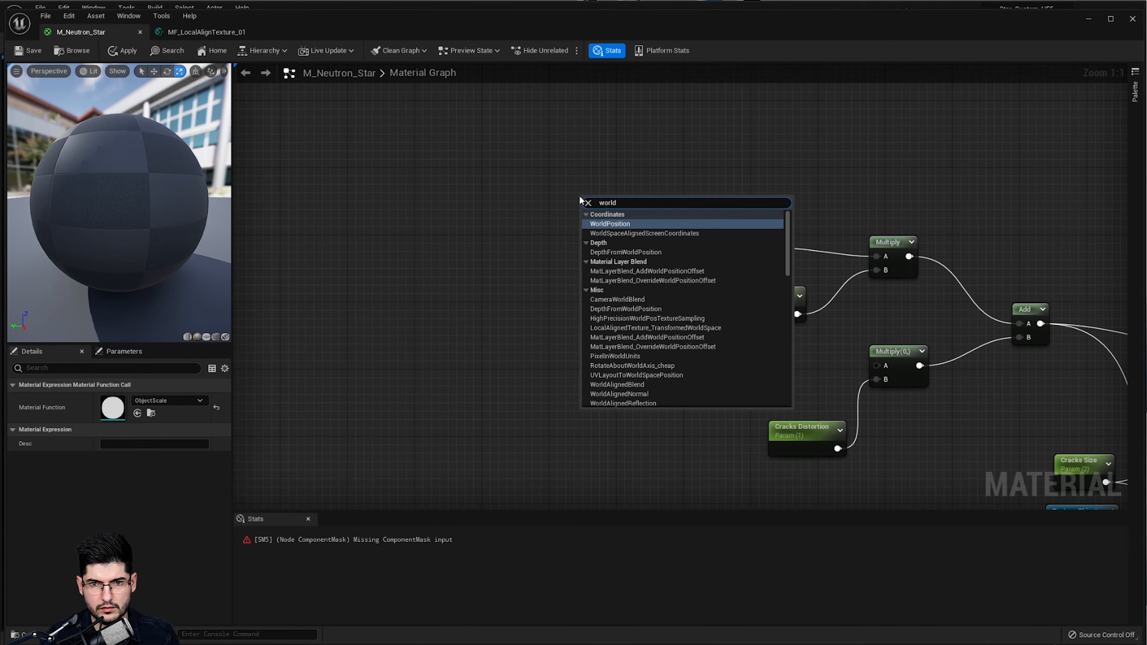
key(Return)
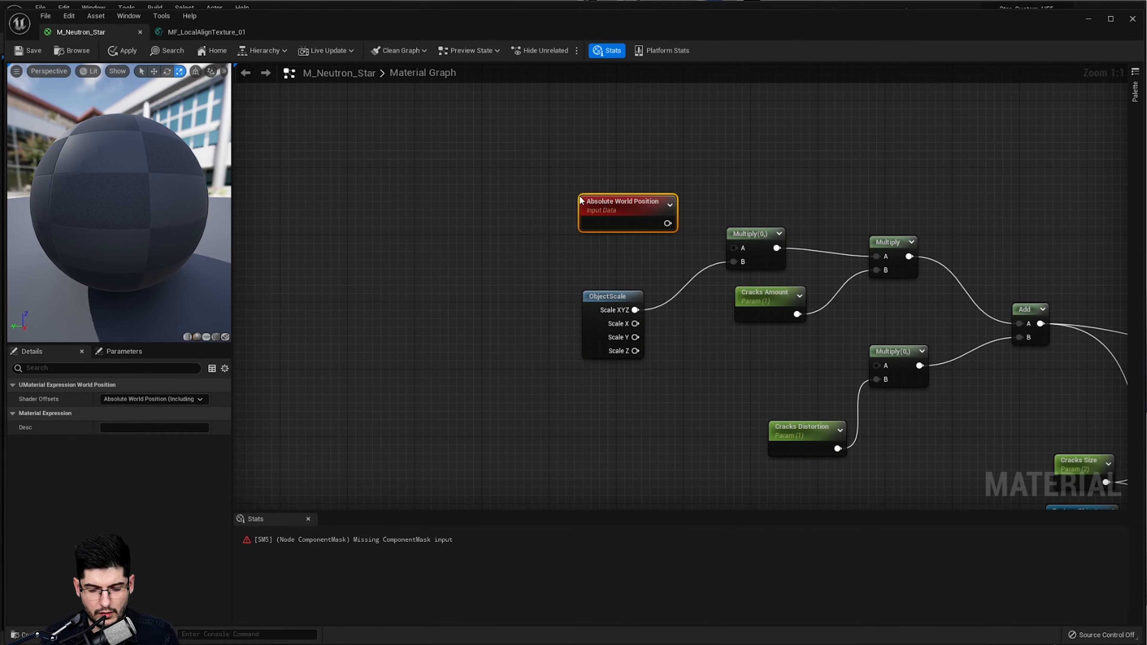
key(ctrl+z)
- Add a TransformPosition node above the ObjectScale node, next to the Multiply it scales
right_click(581, 199)
text(tran)
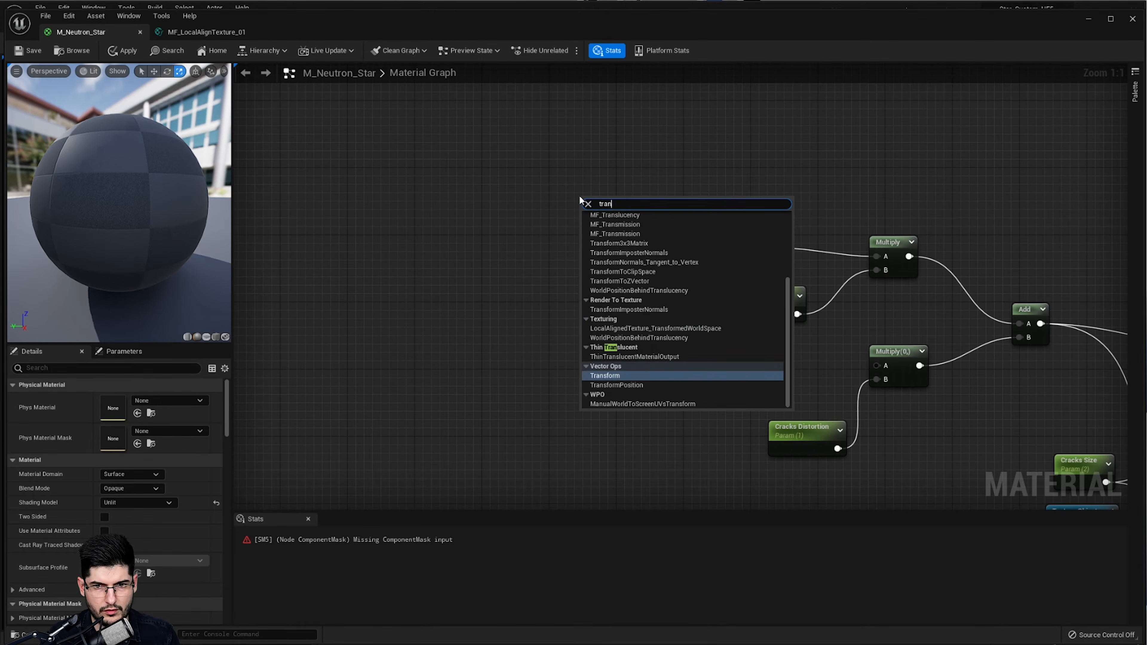
text(sfvo)
key(BackSpace)
text(o)
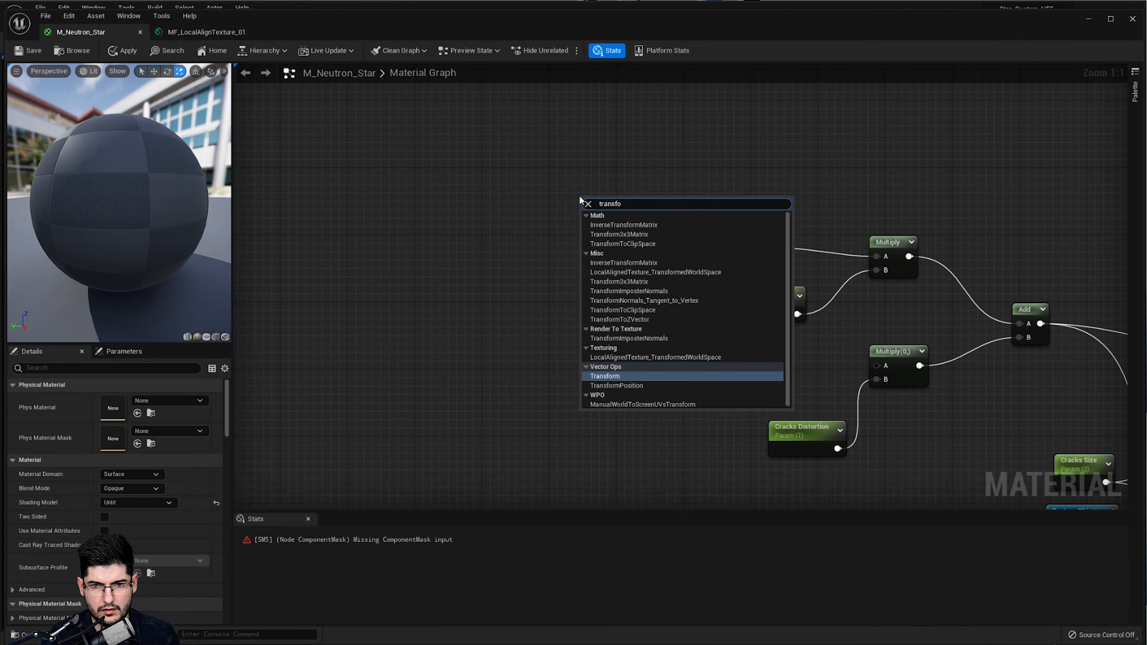
key(Down)
key(Return)
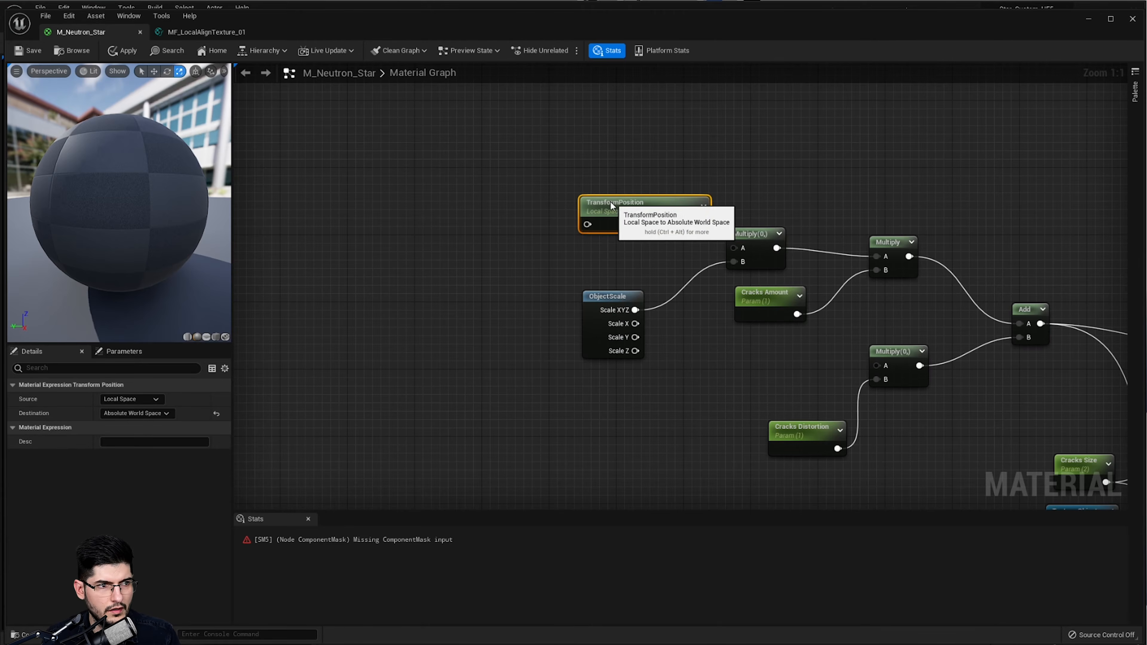
drag(605, 201, 558, 223)
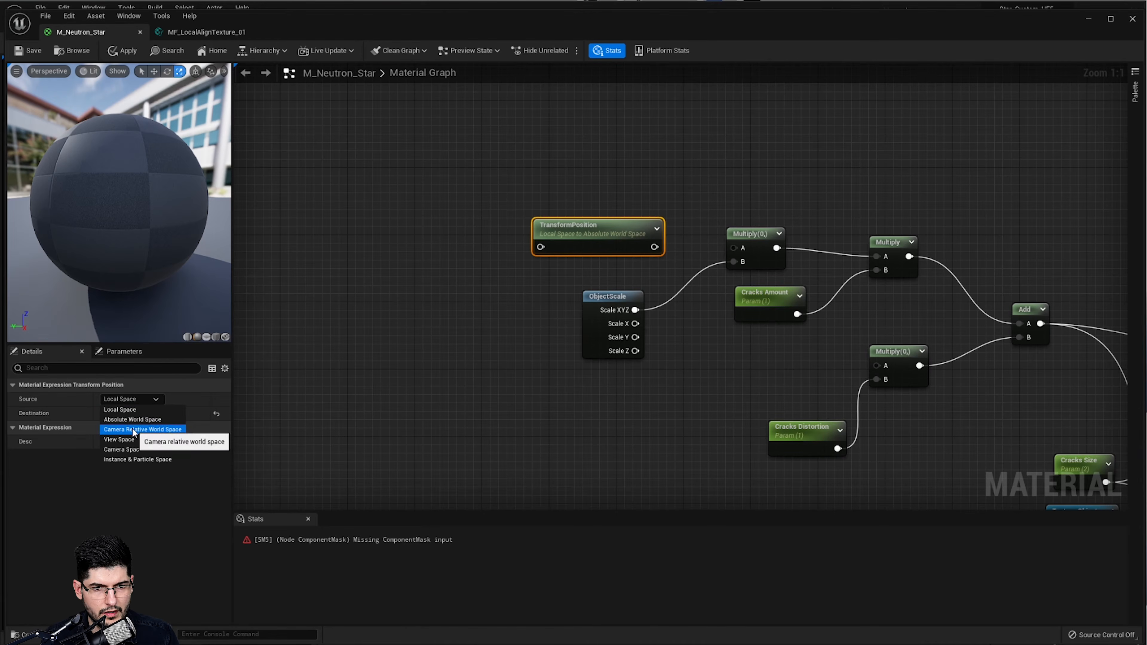
- Set the TransformPosition source to Absolute World Space and its destination to Local Space
click(136, 400)
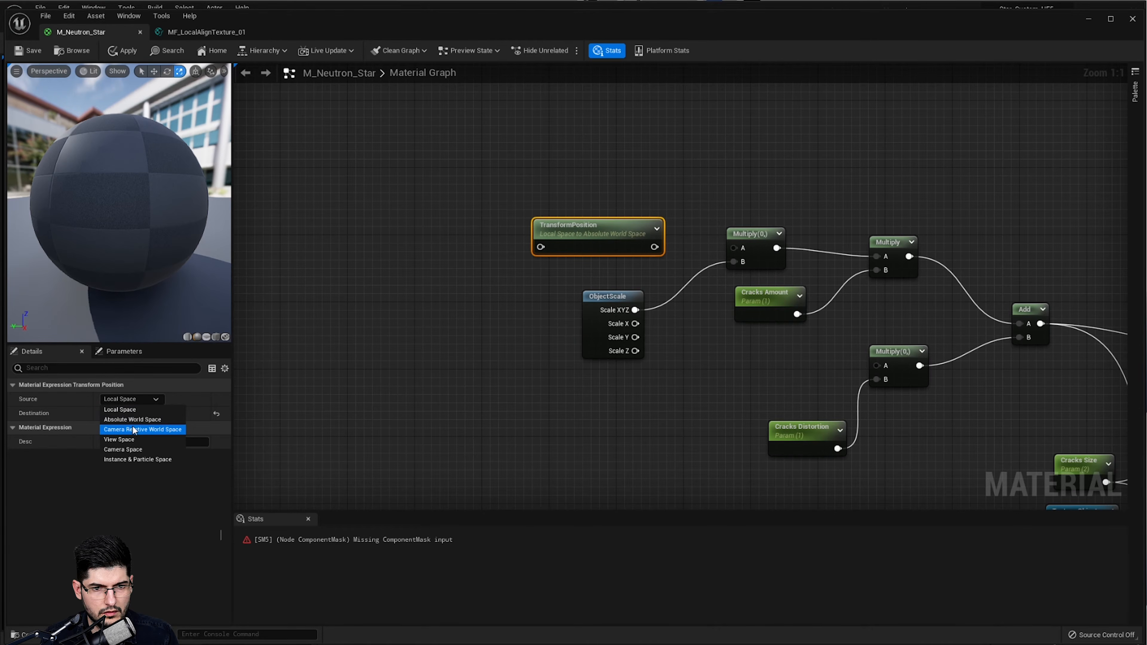
click(133, 419)
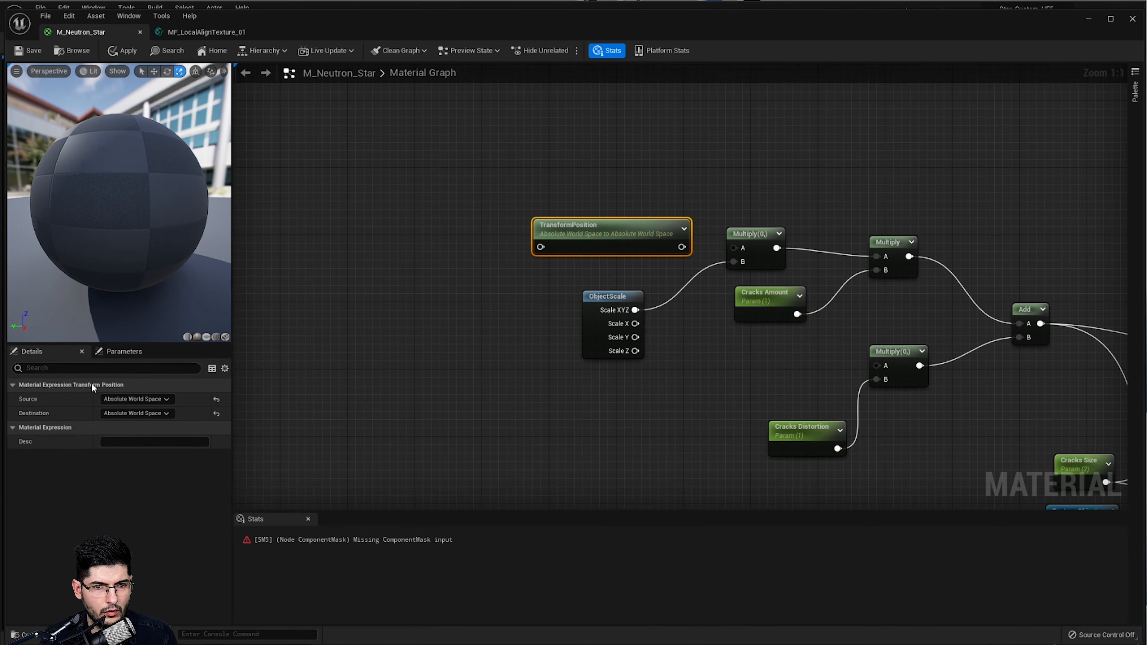
click(127, 414)
click(131, 435)
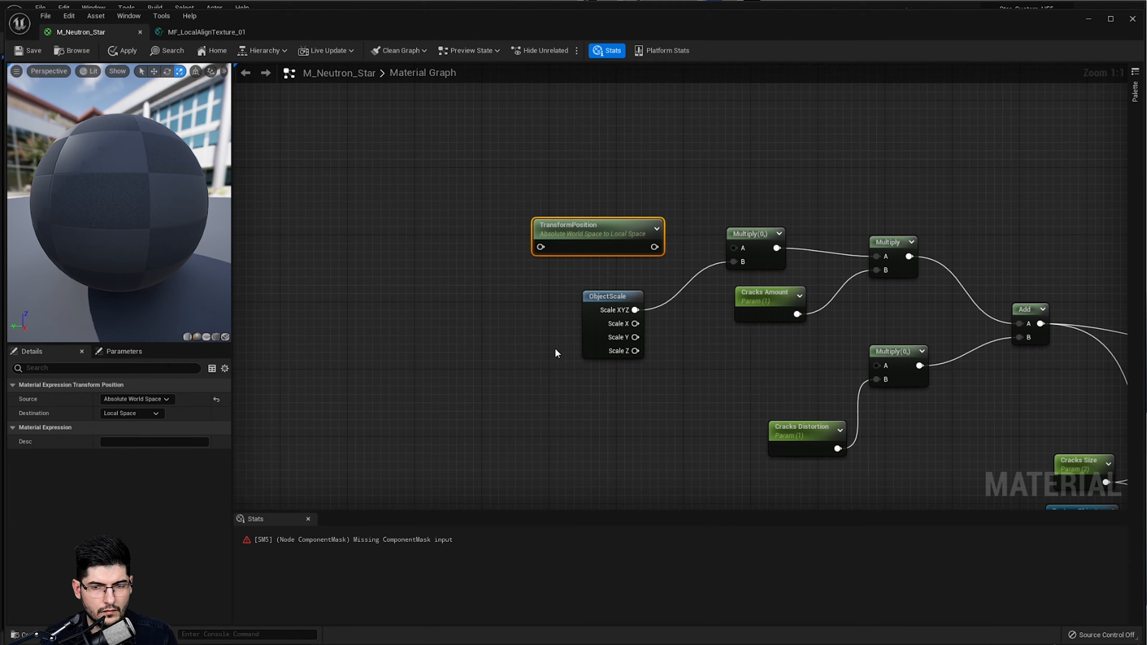
- Add a PixelNormalWS node and wire it through TransformPosition into input A of the Multiply fed by ObjectScale
right_click(443, 235)
text(pixelnormal)
key(Return)
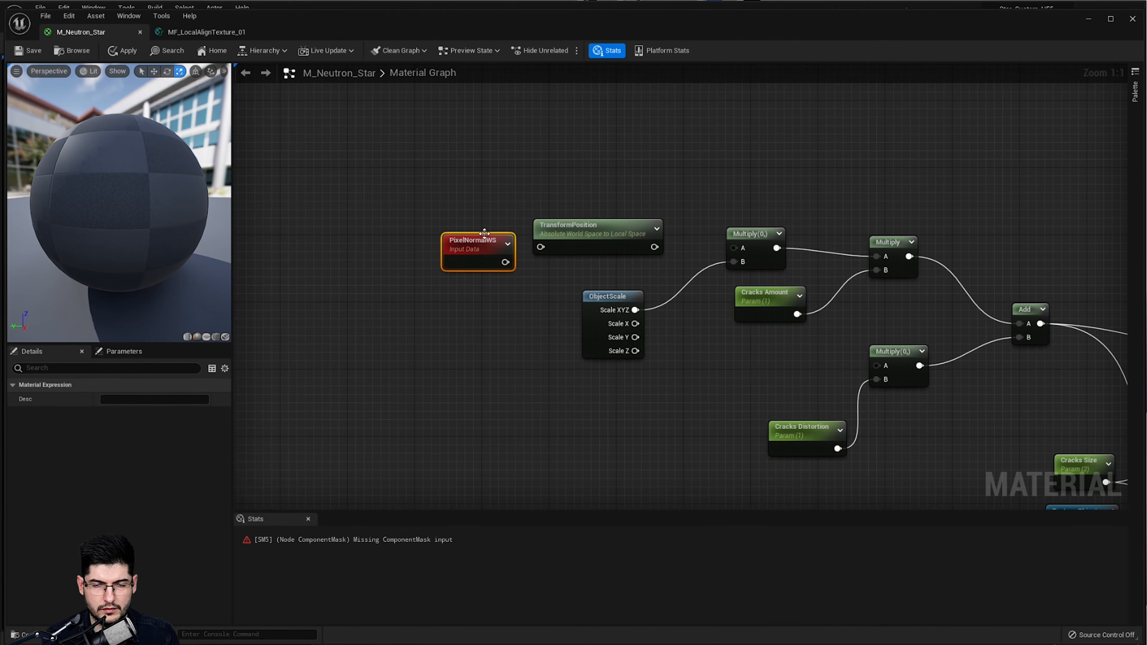
drag(484, 233, 540, 247)
drag(655, 246, 667, 248)
drag(736, 250, 735, 249)
- Apply the changes to the M_Neutron_Star material, continuing despite the compilation errors
right_drag(708, 307, 463, 265)
scroll(549, 292, down, 2)
scroll(651, 341, down, 1)
right_drag(652, 342, 493, 302)
scroll(610, 316, down, 1)
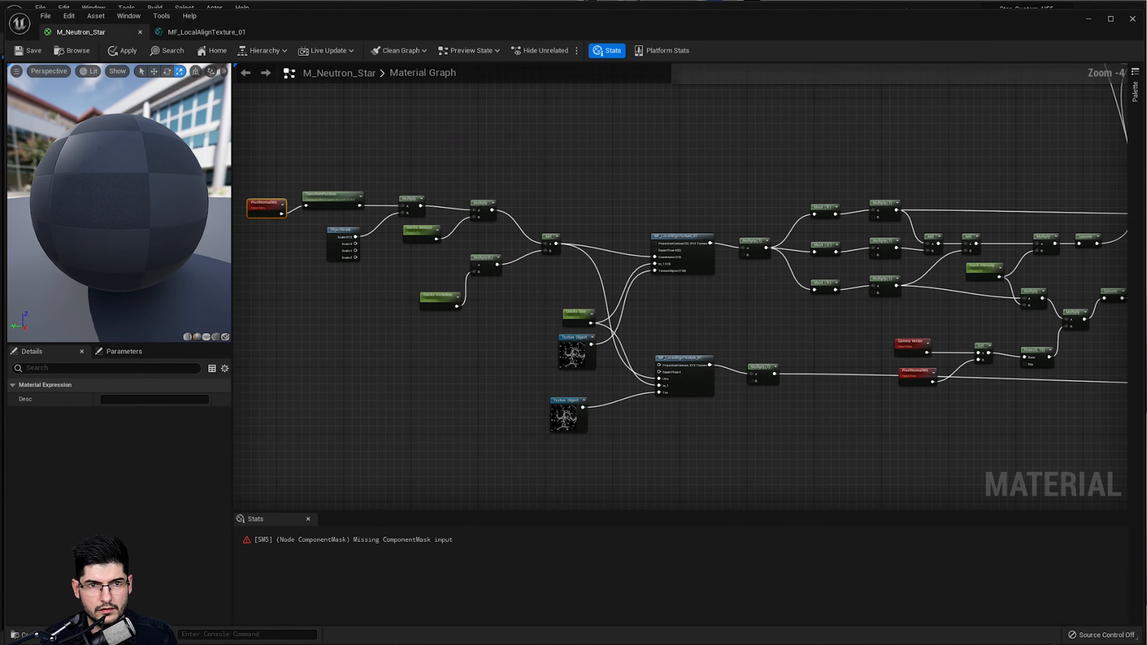
click(127, 50)
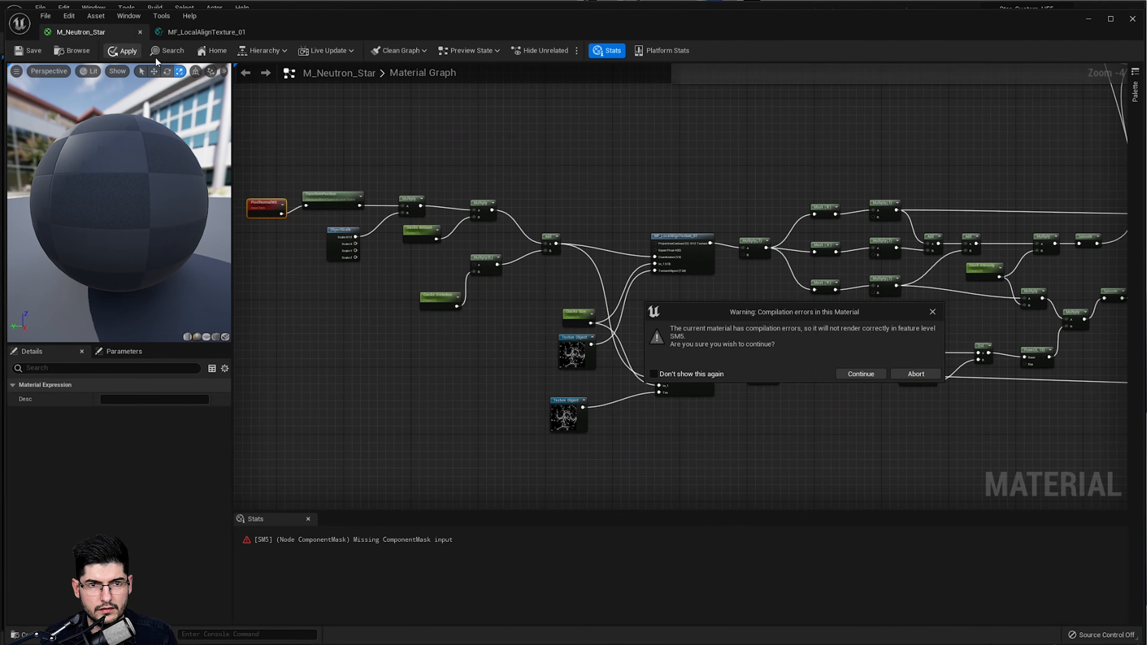
click(859, 375)
- Try connecting the Multiply after the Power node to the unconnected Mask (R), and apply the material despite the compilation errors
right_drag(975, 435, 765, 387)
scroll(767, 389, down, 2)
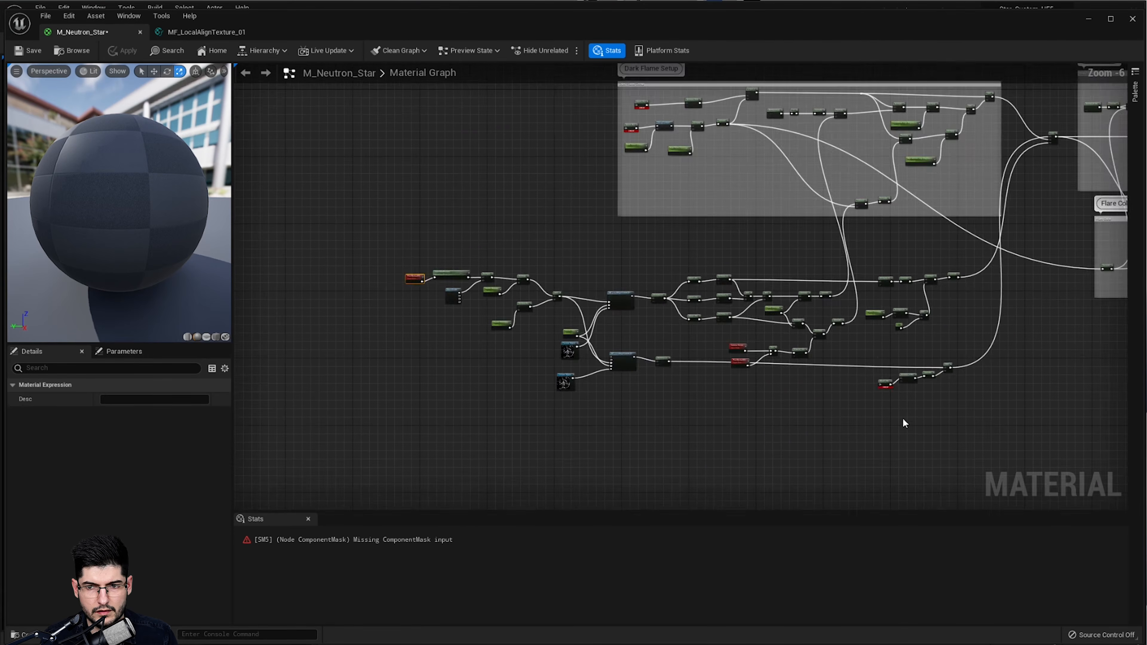
scroll(851, 391, up, 3)
right_drag(851, 391, 689, 352)
scroll(586, 307, up, 2)
drag(610, 183, 804, 349)
click(128, 50)
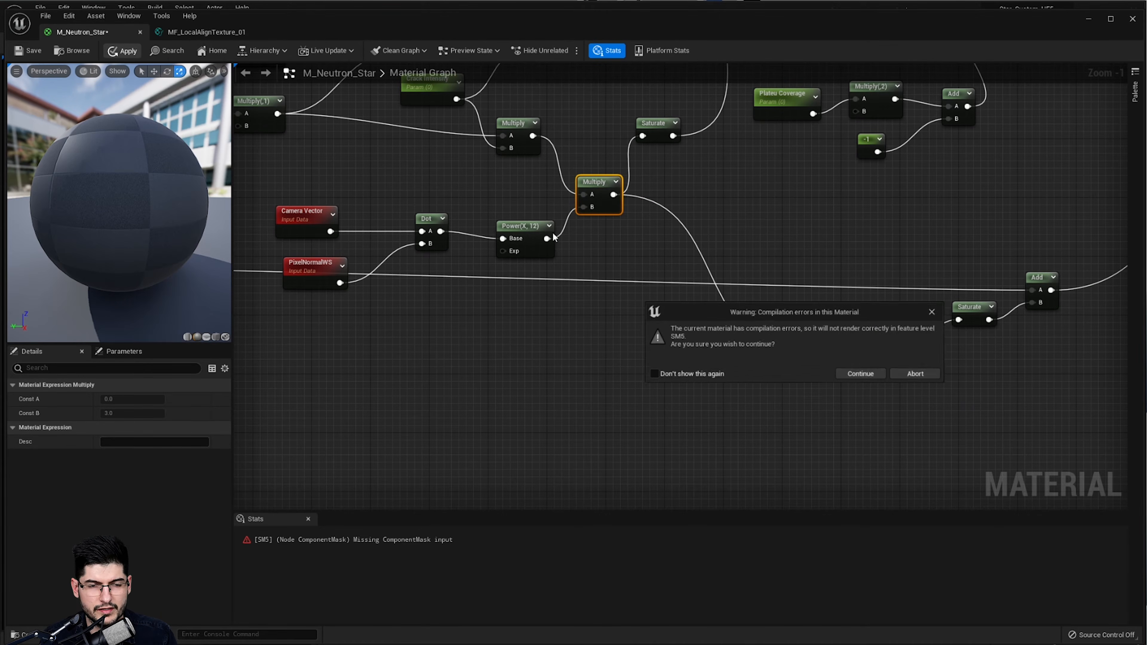
click(883, 372)
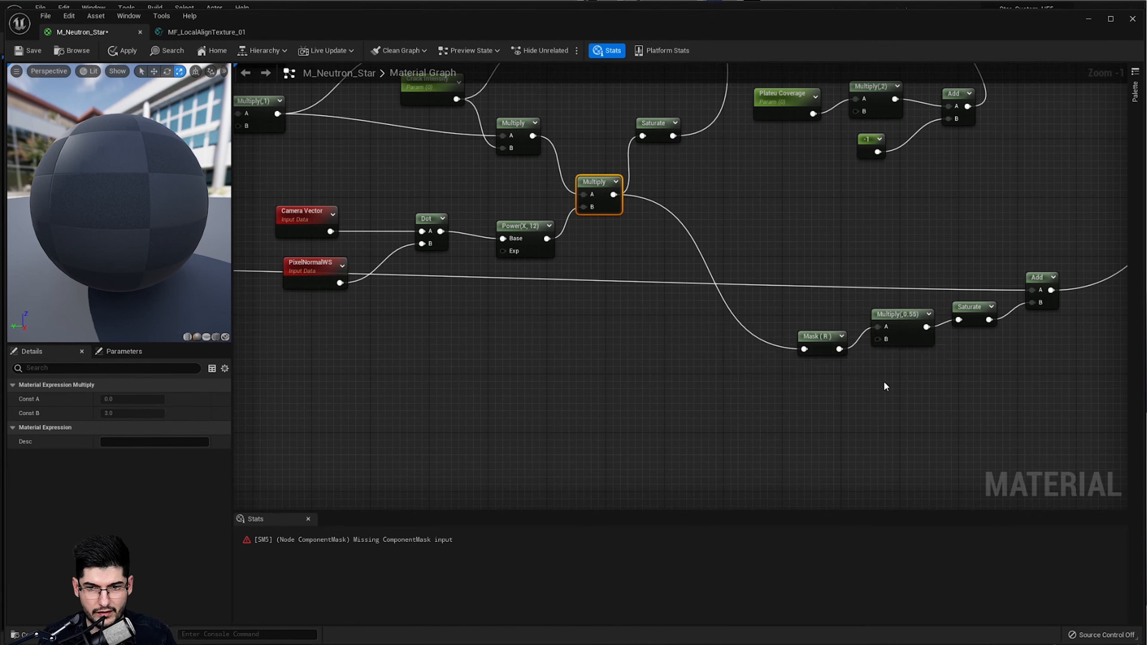
- Break the link between the Multiply after the Power node and the Mask (R) node
right_drag(661, 259, 543, 256)
click(554, 277)
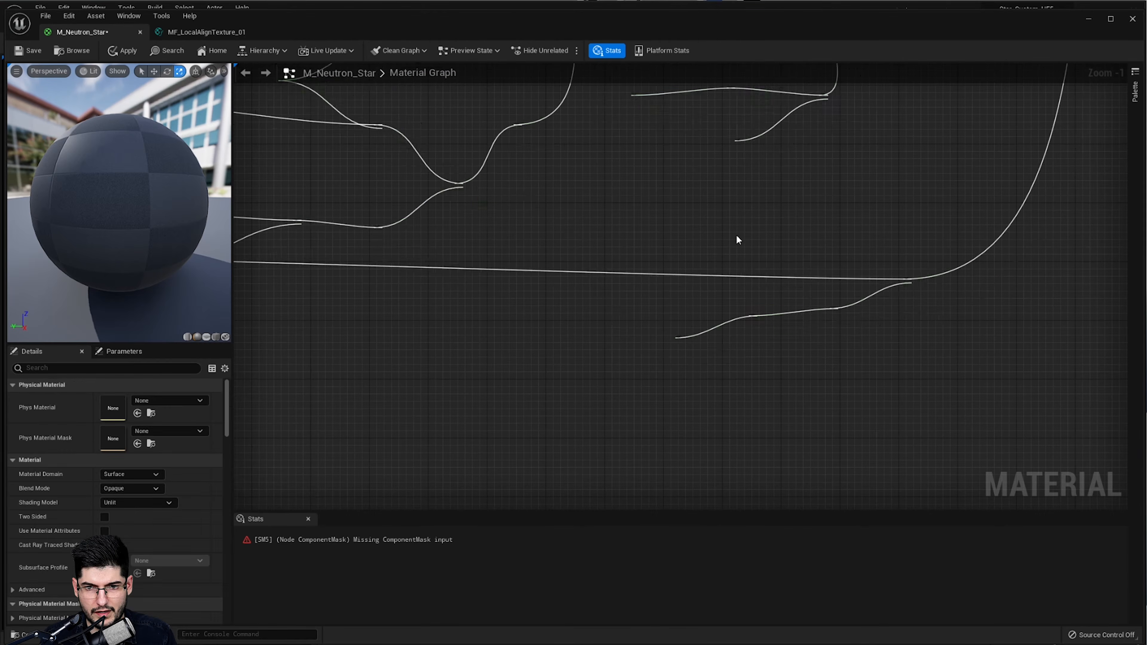
right_drag(738, 238, 575, 302)
scroll(574, 302, down, 5)
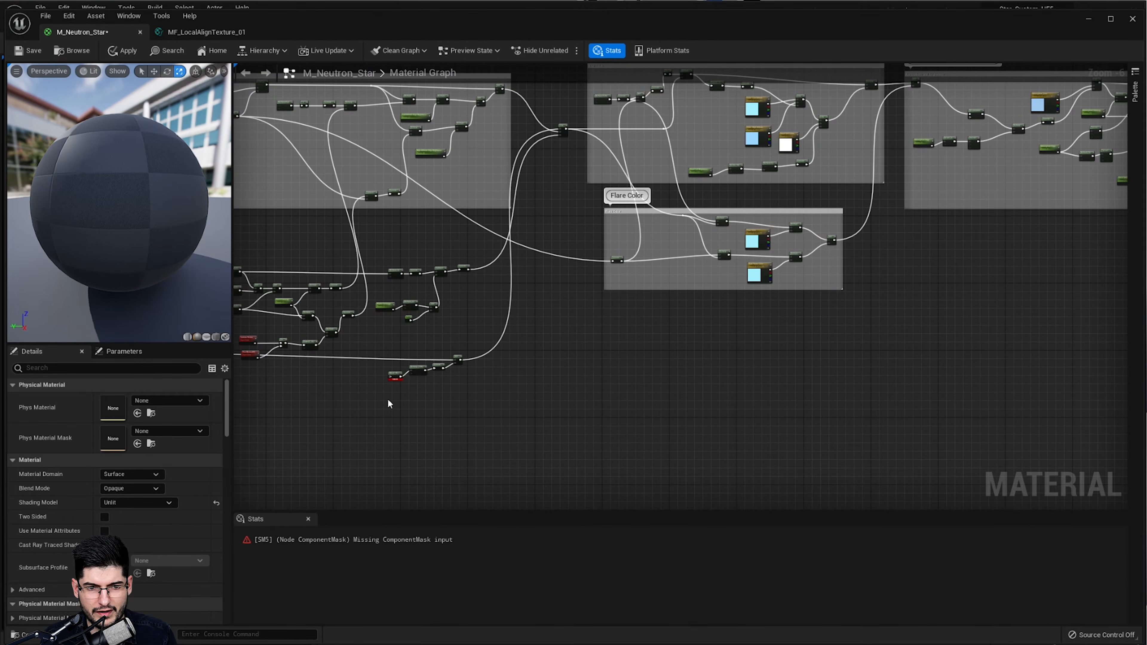
right_drag(626, 372, 743, 426)
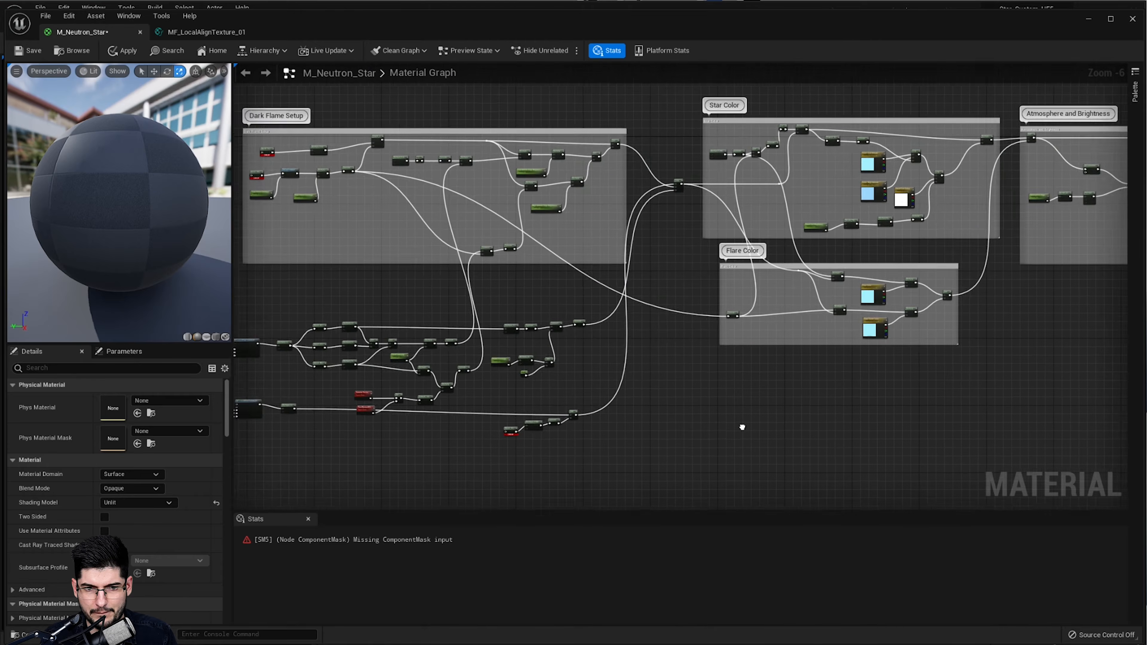
- Reconnect the output of the Multiply after the Power node to the Mask (R) input
right_drag(528, 415, 650, 343)
scroll(650, 341, up, 7)
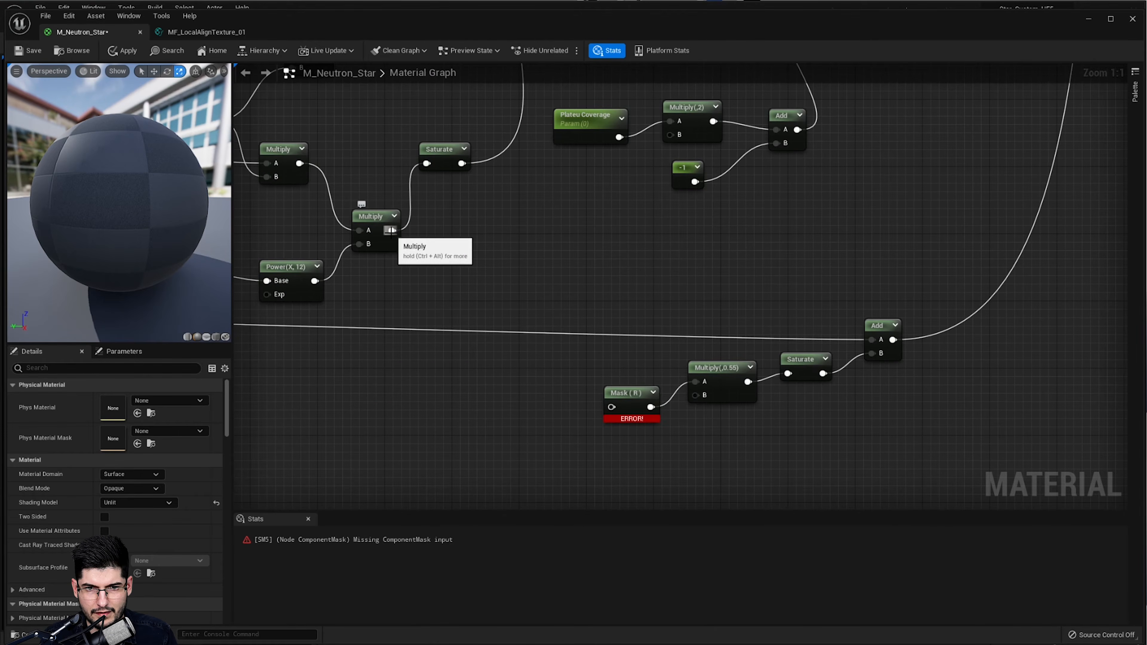
drag(392, 231, 611, 408)
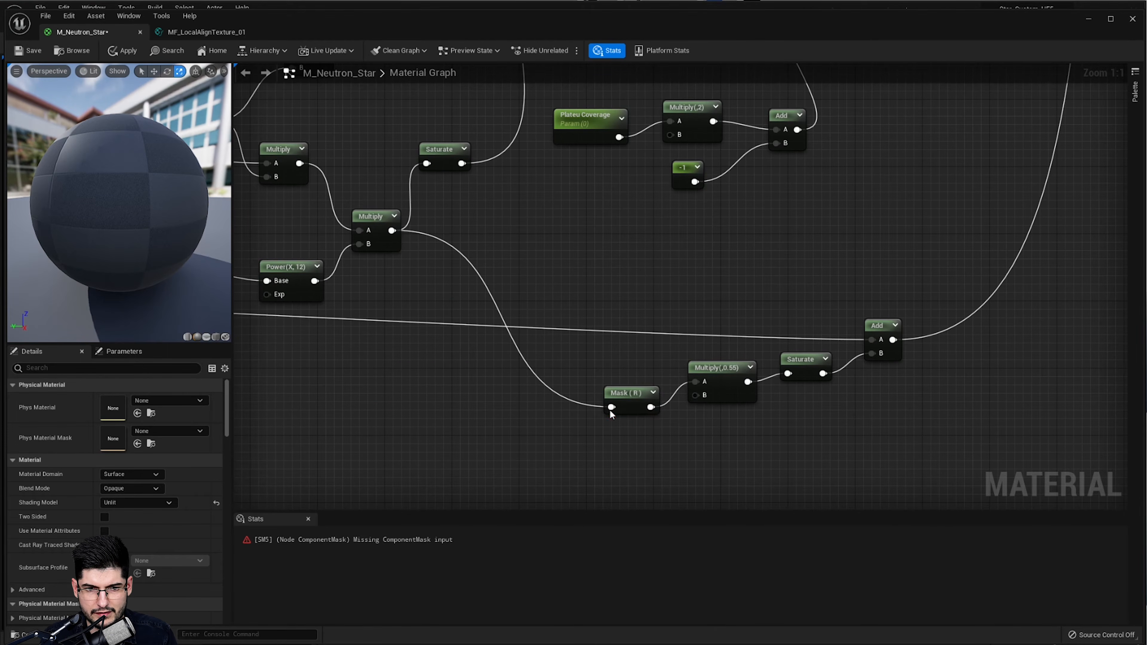
- Examine the Dark Flame Setup and the crack nodes for ComponentMask nodes that lack an input
click(313, 545)
scroll(603, 294, down, 5)
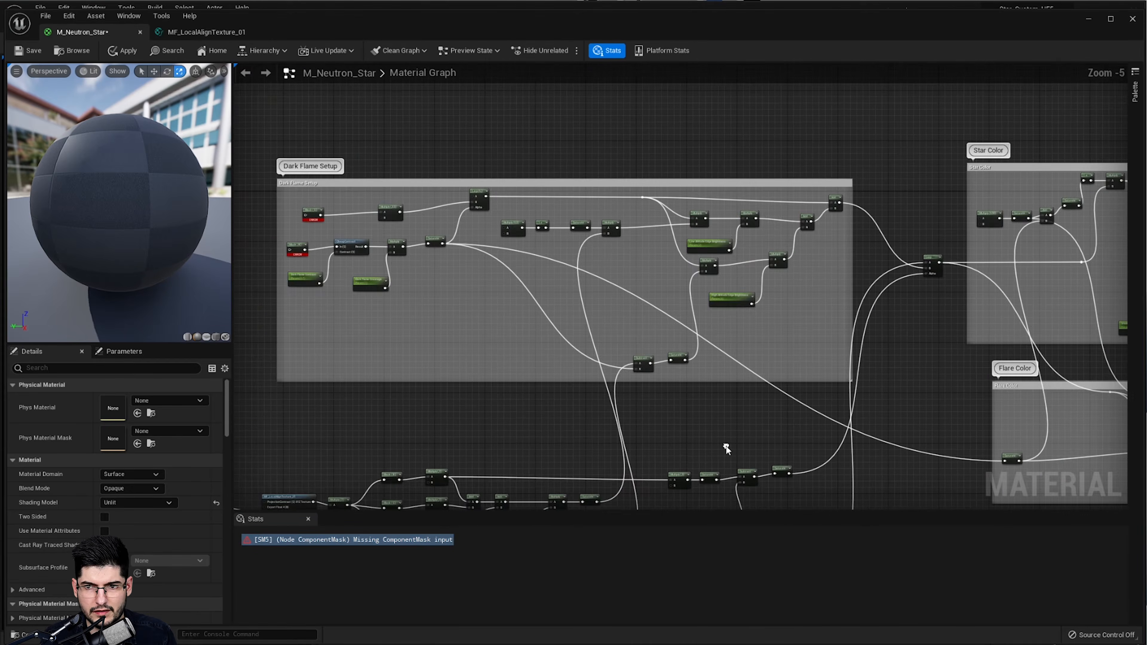
scroll(726, 446, down, 3)
right_drag(772, 392, 800, 337)
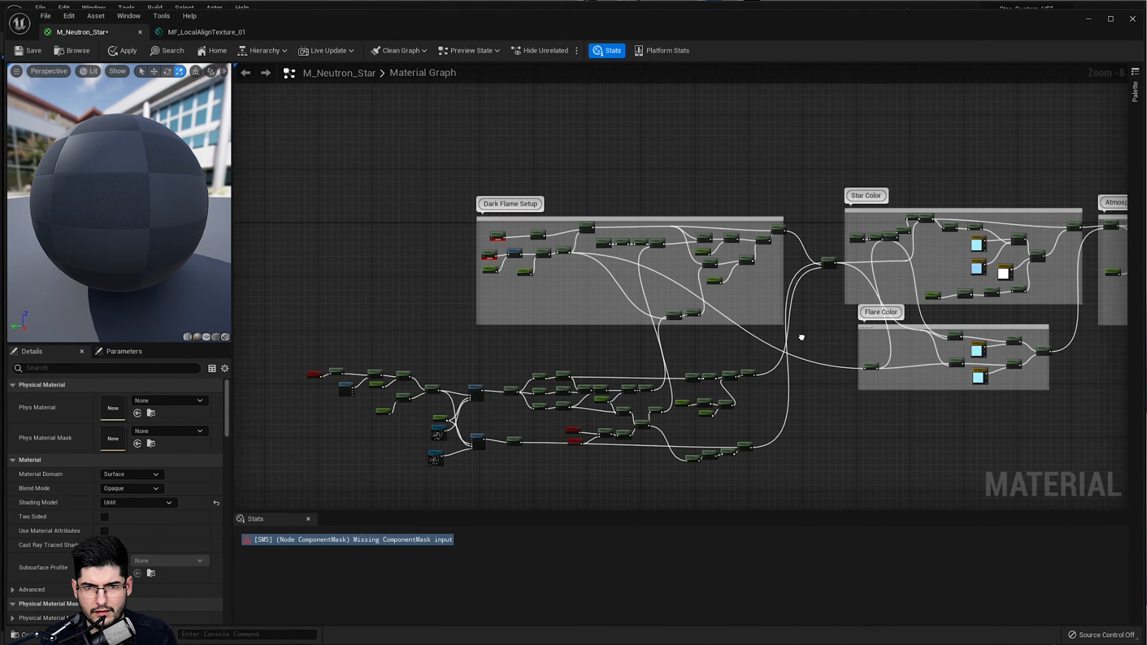
scroll(423, 241, up, 7)
right_drag(795, 402, 519, 229)
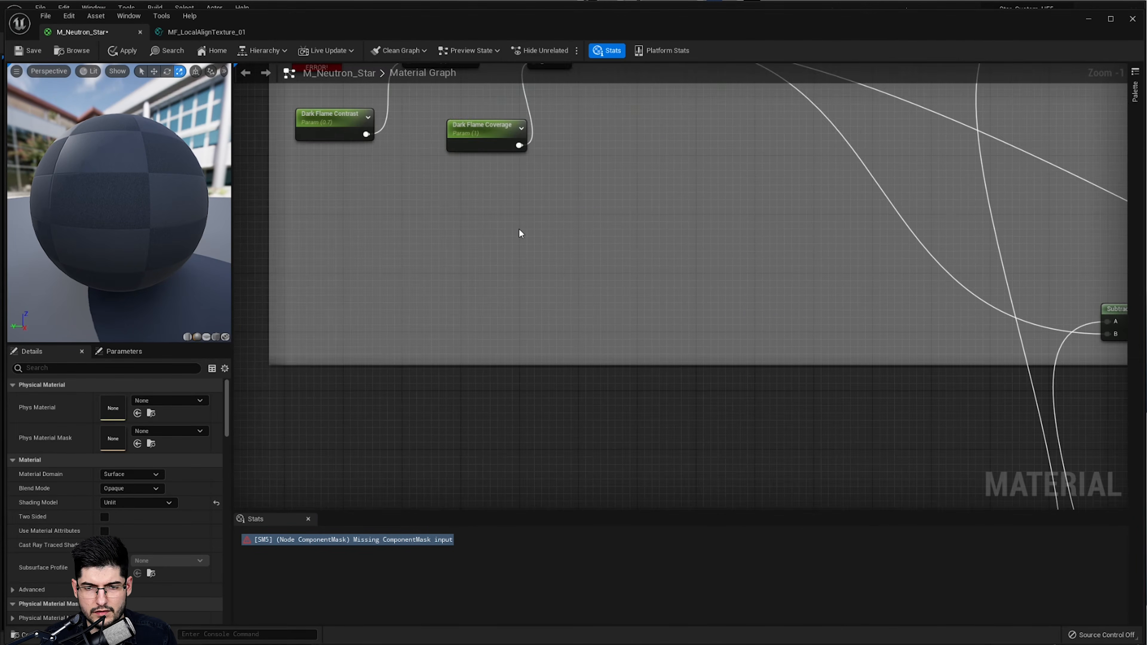
scroll(524, 232, down, 3)
right_drag(685, 326, 484, 162)
scroll(693, 224, down, 2)
scroll(713, 316, up, 3)
scroll(719, 337, down, 1)
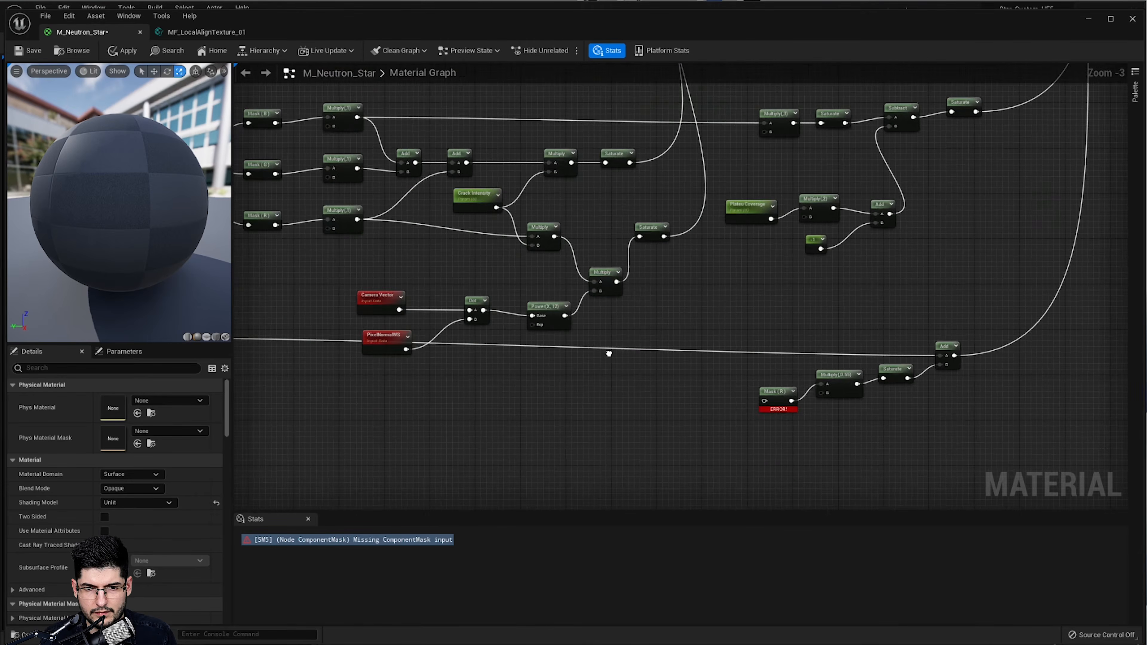
- Save the M_Neutron_Star material, continuing despite the compilation errors
scroll(609, 357, down, 1)
key(ctrl+s)
click(861, 375)
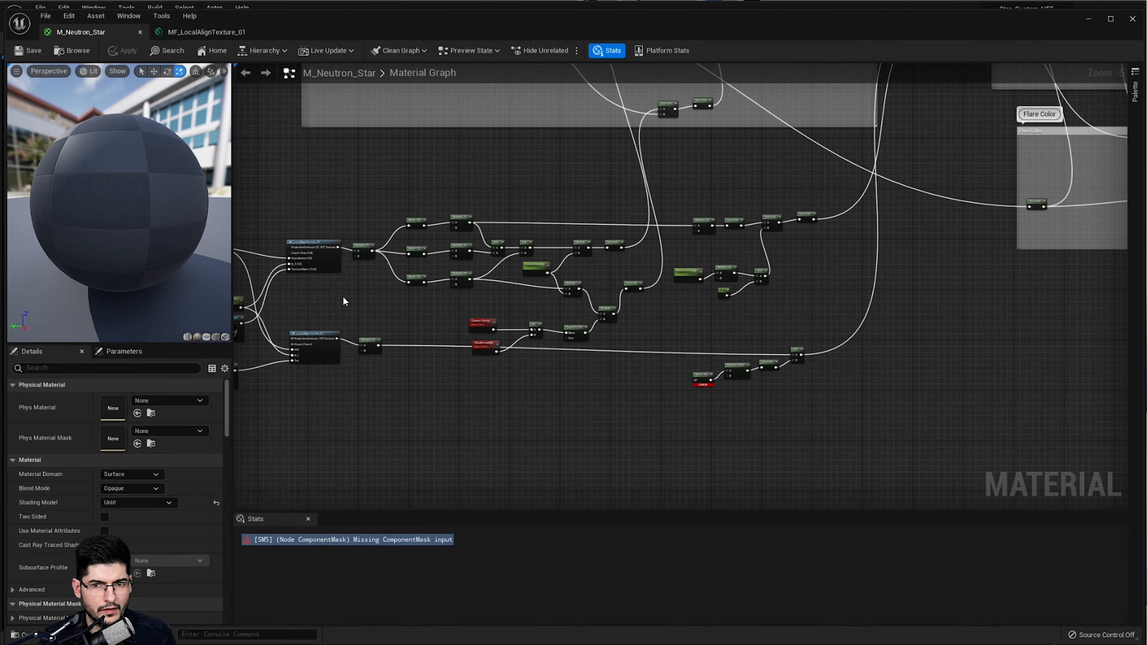
- Group all the crack nodes in a comment titled "Star Cracks" and move it closer beneath the Dark Flame Setup group
right_drag(343, 298, 581, 284)
scroll(874, 287, down, 3)
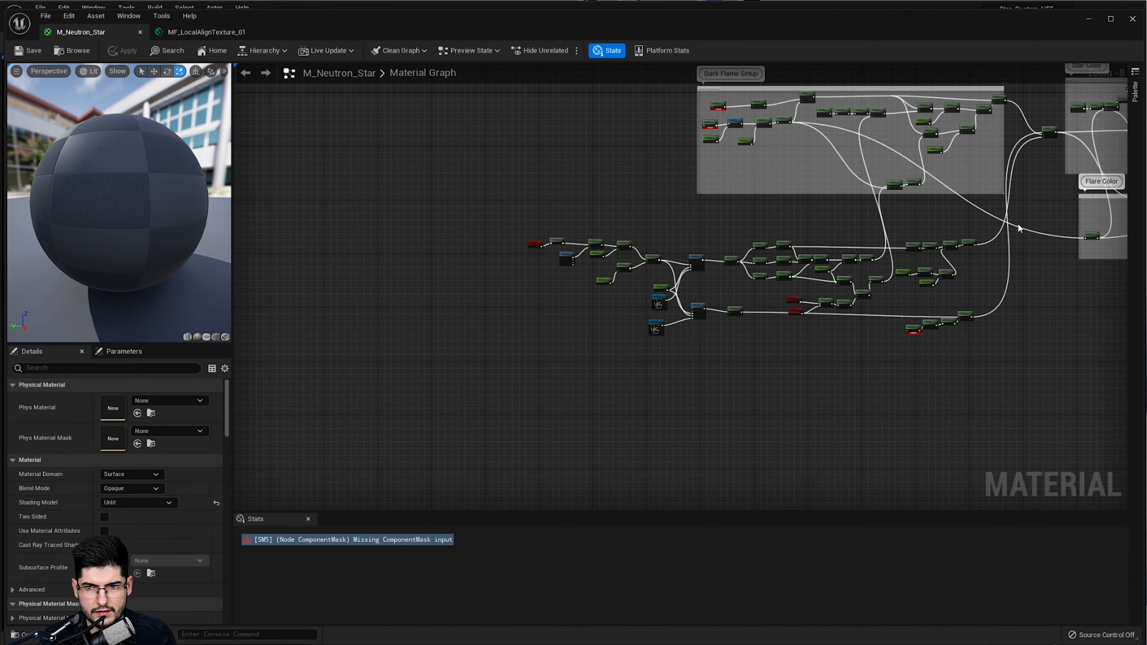
drag(1018, 227, 422, 402)
right_drag(736, 360, 678, 358)
key(c)
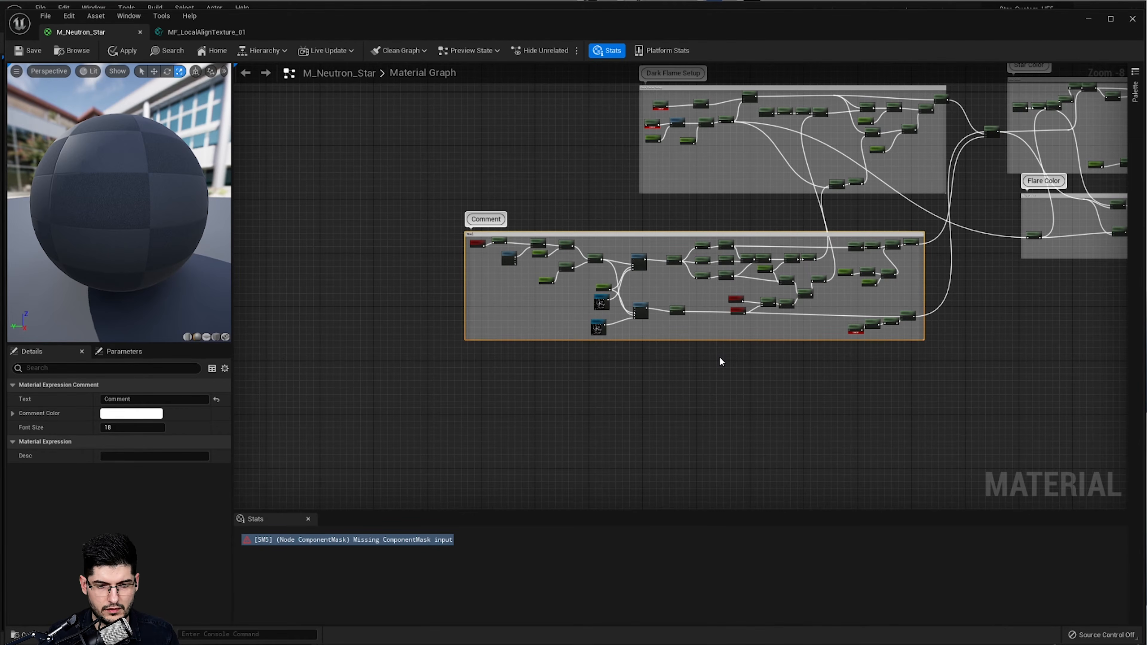
text(Star Cracks)
click(945, 368)
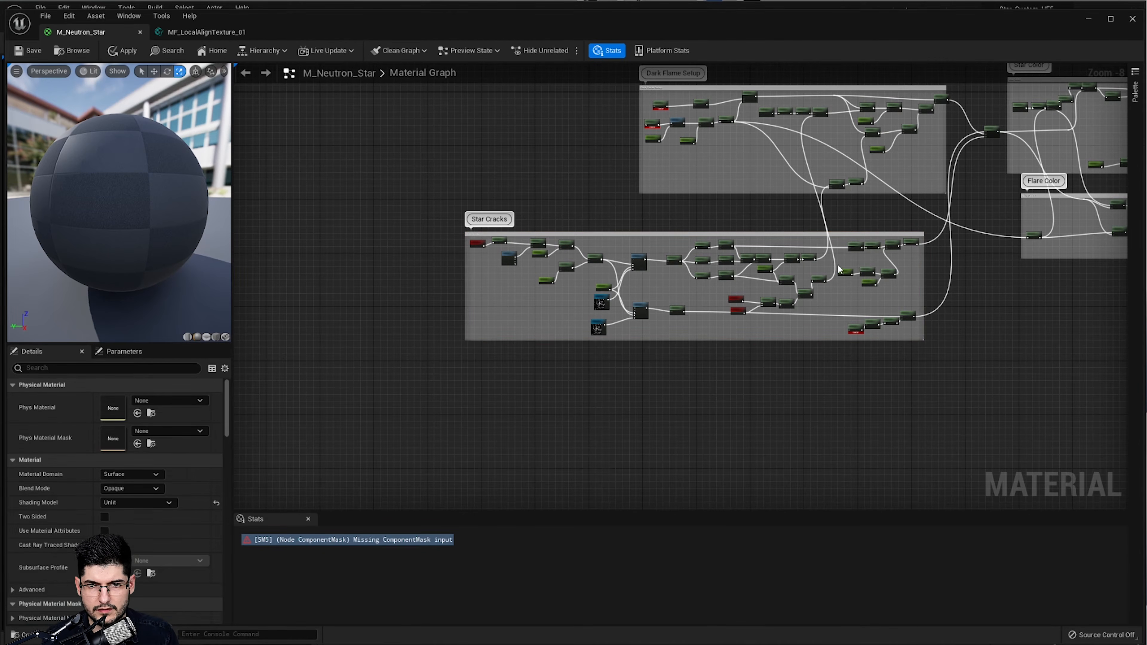
drag(810, 236, 782, 212)
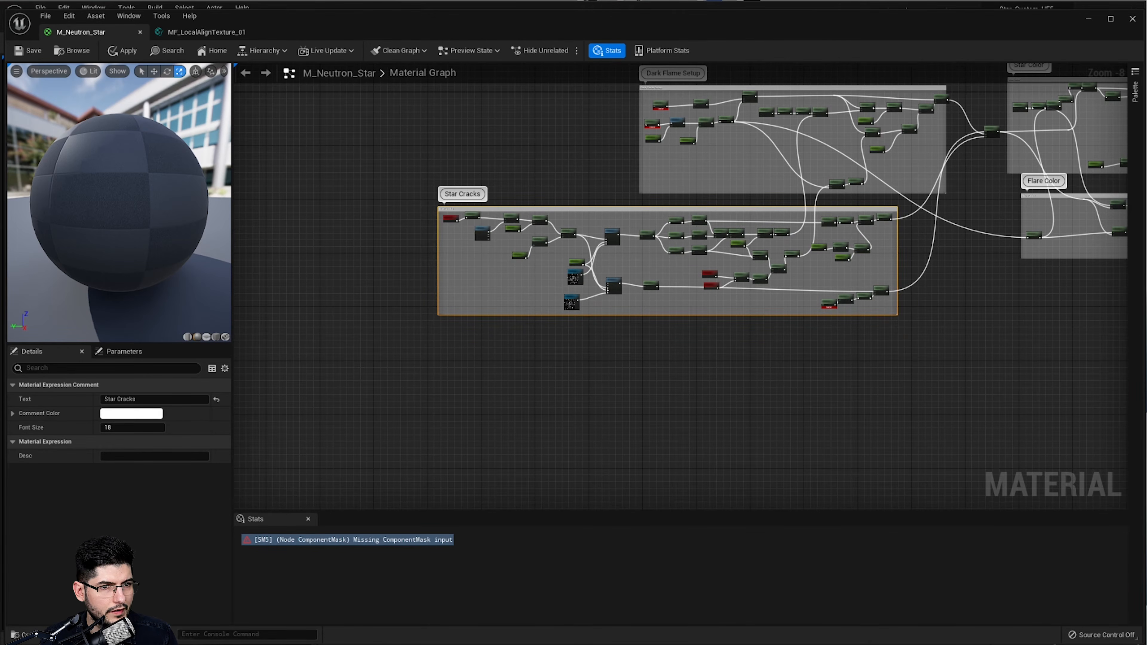
- Duplicate the Lerp from Dark Flame Setup, place the copy before that group, and connect it to input A of the original Lerp
scroll(1021, 483, down, 2)
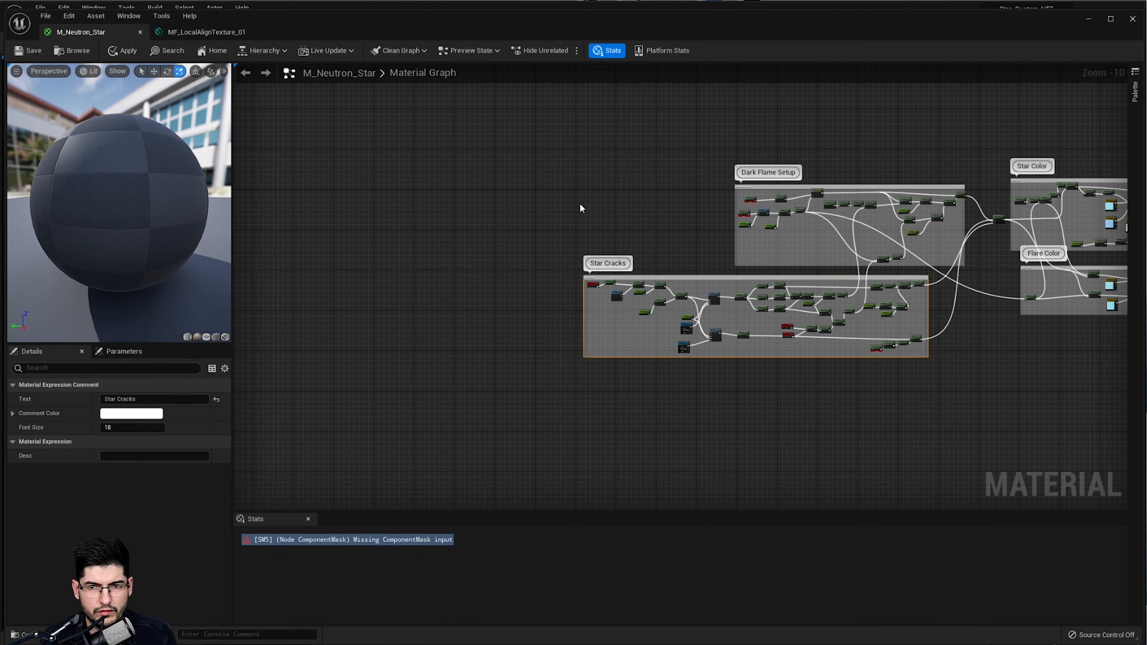
scroll(743, 205, up, 9)
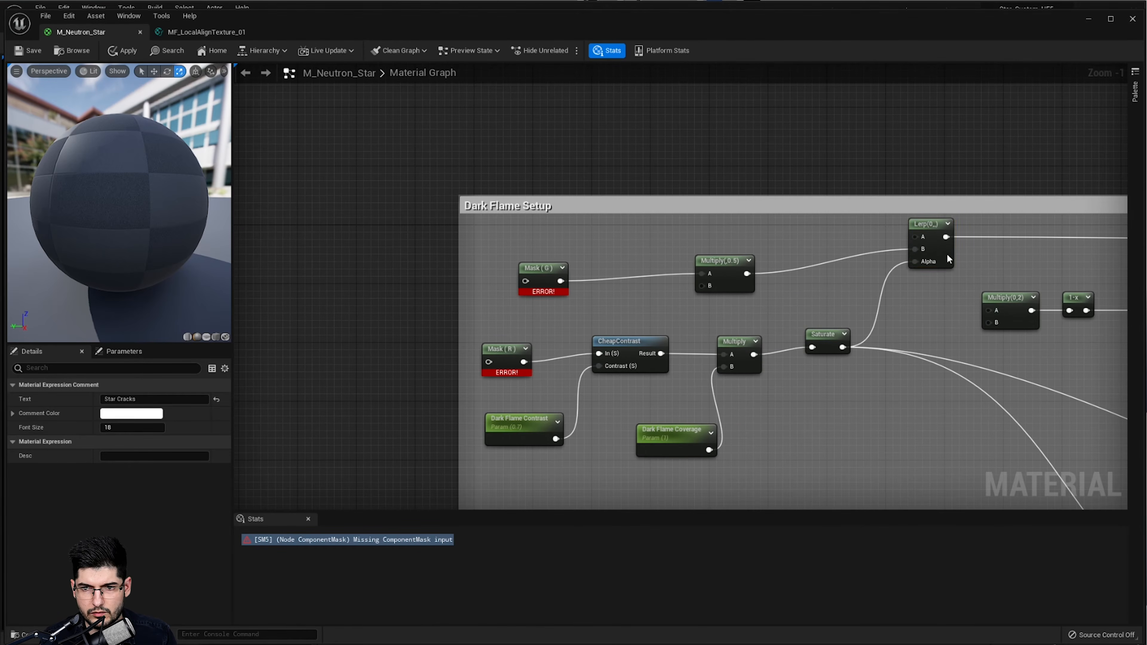
click(948, 256)
key(ctrl+c)
key(ctrl+v)
drag(1015, 288, 388, 234)
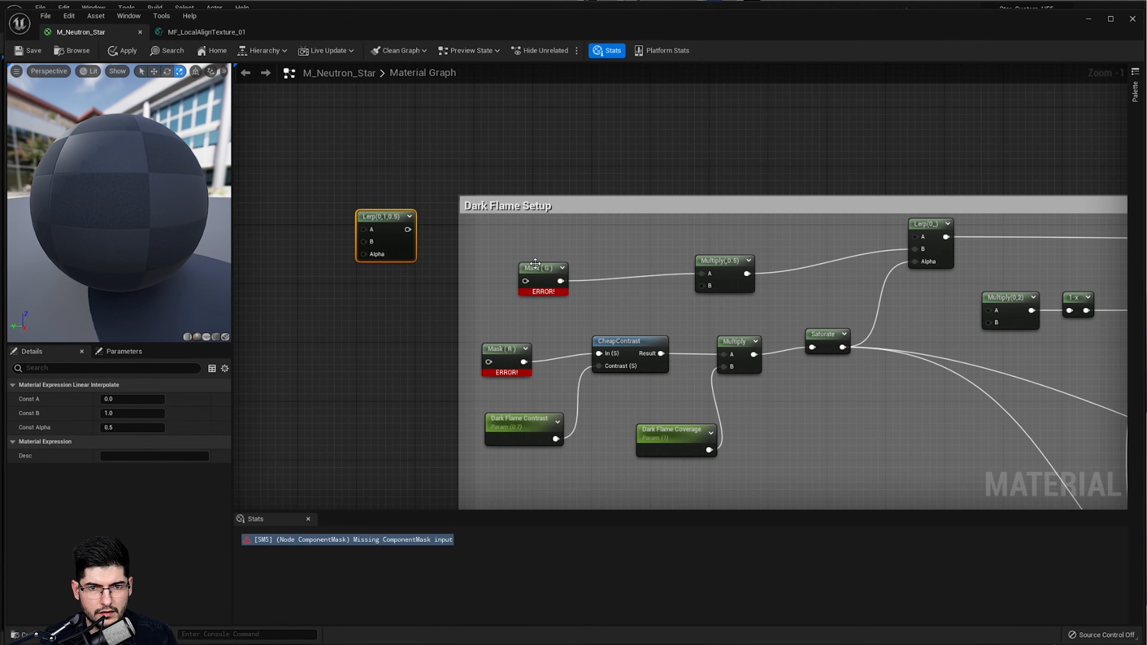
drag(407, 229, 915, 236)
- Add a Saturate node in the empty area before the new Lerp
right_drag(340, 245, 694, 230)
scroll(696, 230, up, 1)
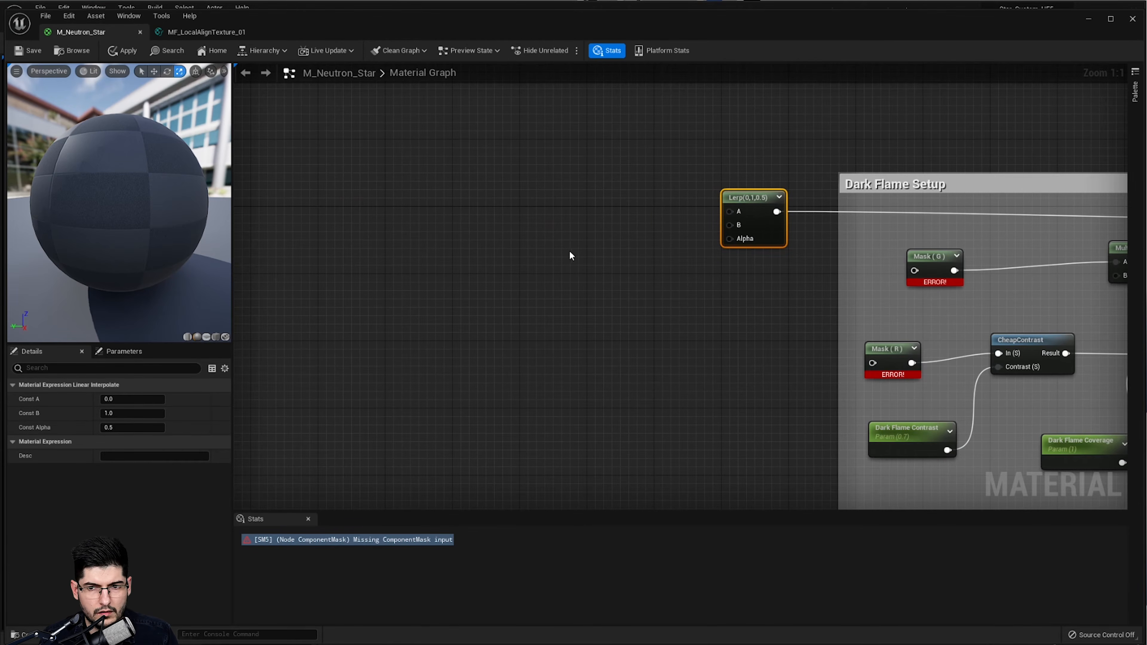
right_click(607, 259)
text(saturate)
key(Return)
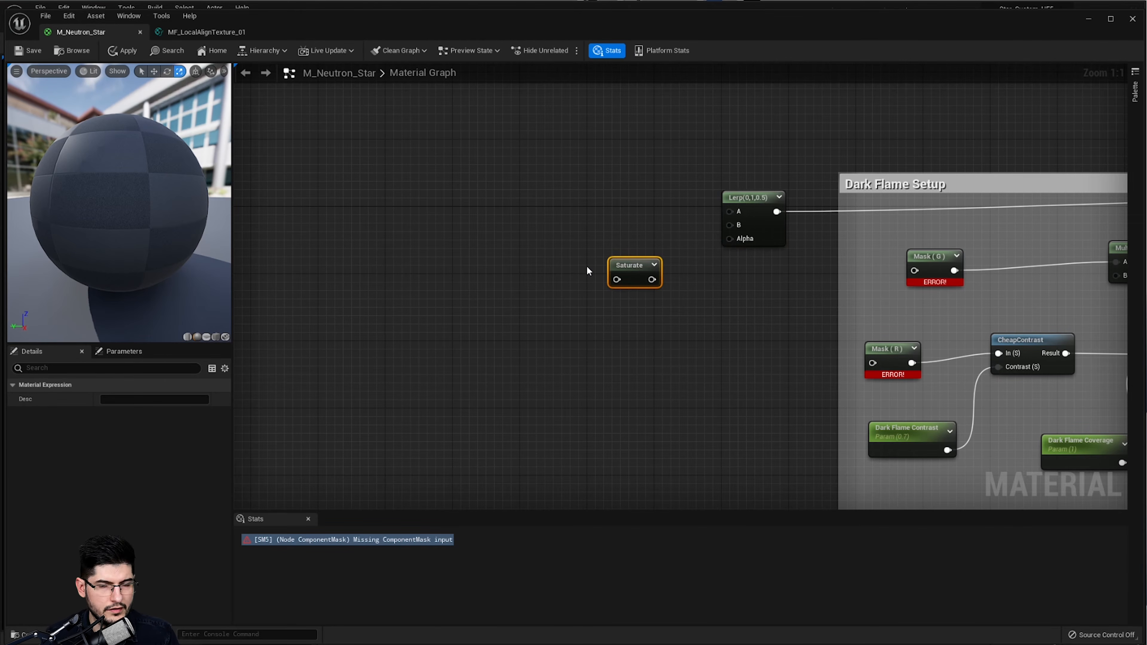
- Connect the Saturate node to the Alpha of the new Lerp and move Mask (G) directly above Mask (R)
drag(619, 272, 729, 239)
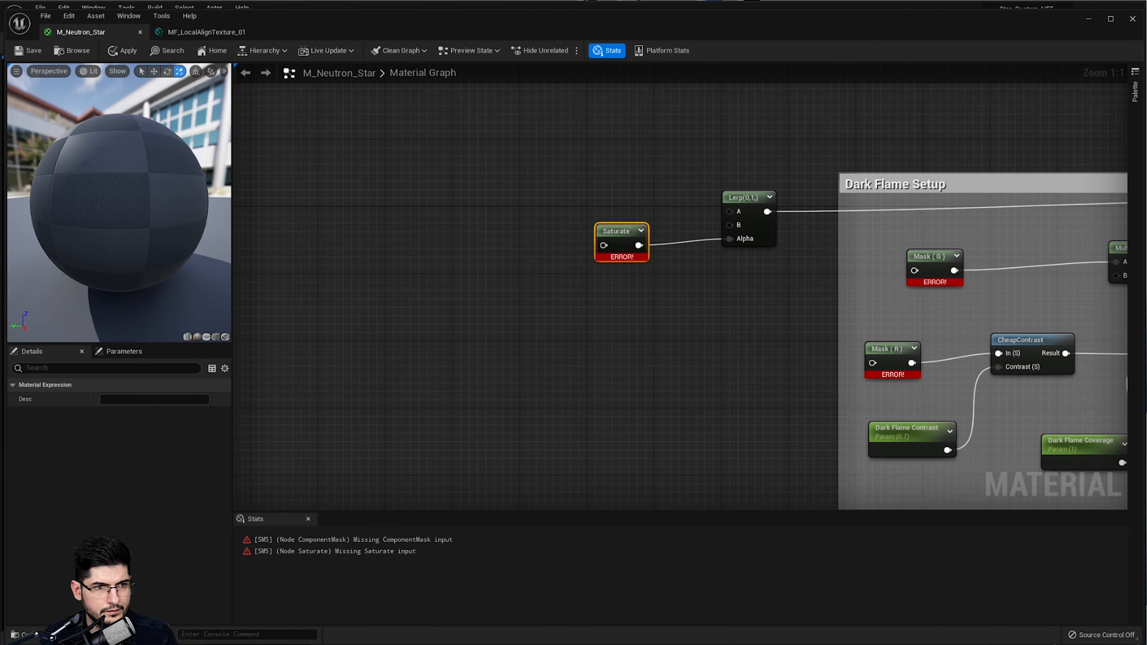
right_drag(742, 335, 675, 304)
drag(870, 241, 827, 282)
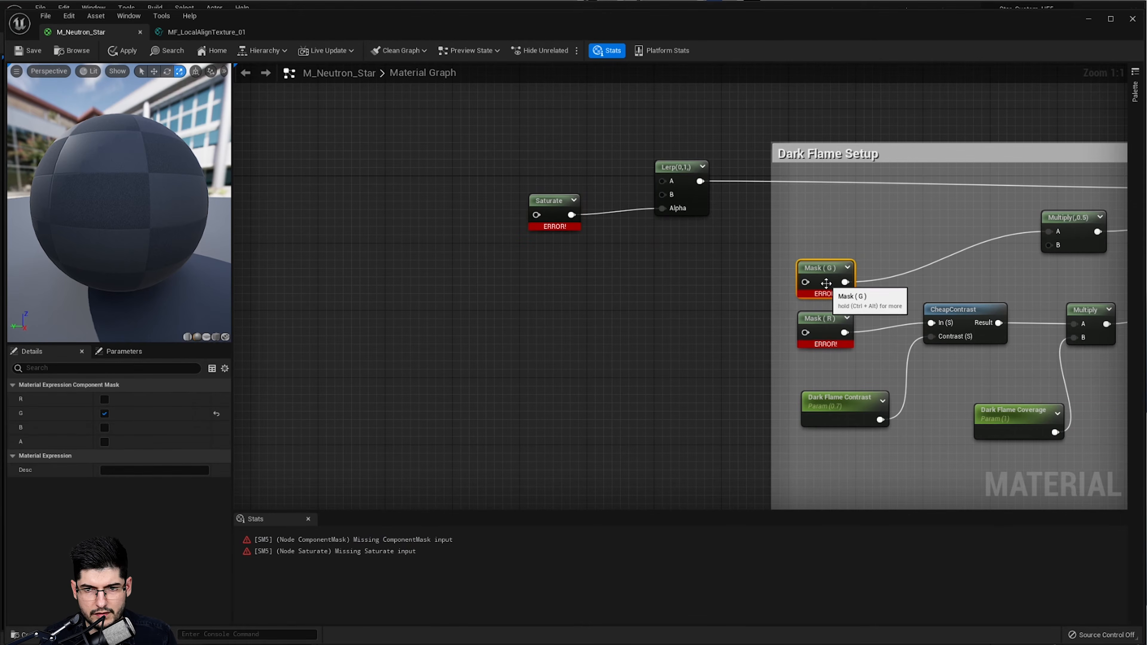
right_drag(534, 315, 687, 314)
drag(708, 203, 717, 194)
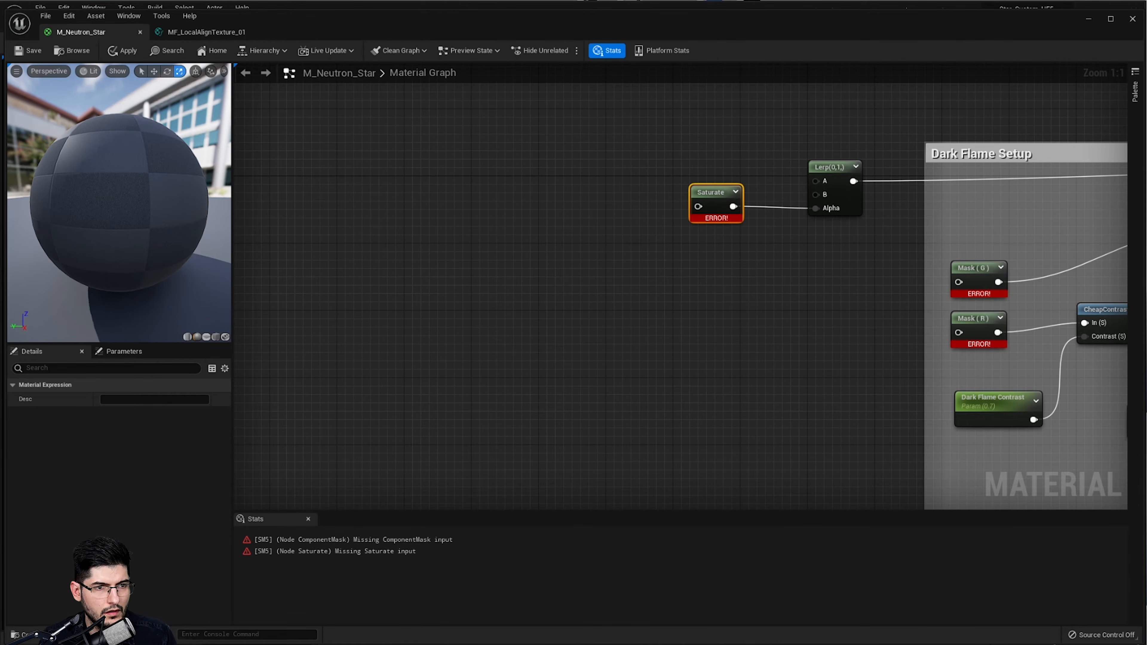
right_drag(615, 261, 673, 292)
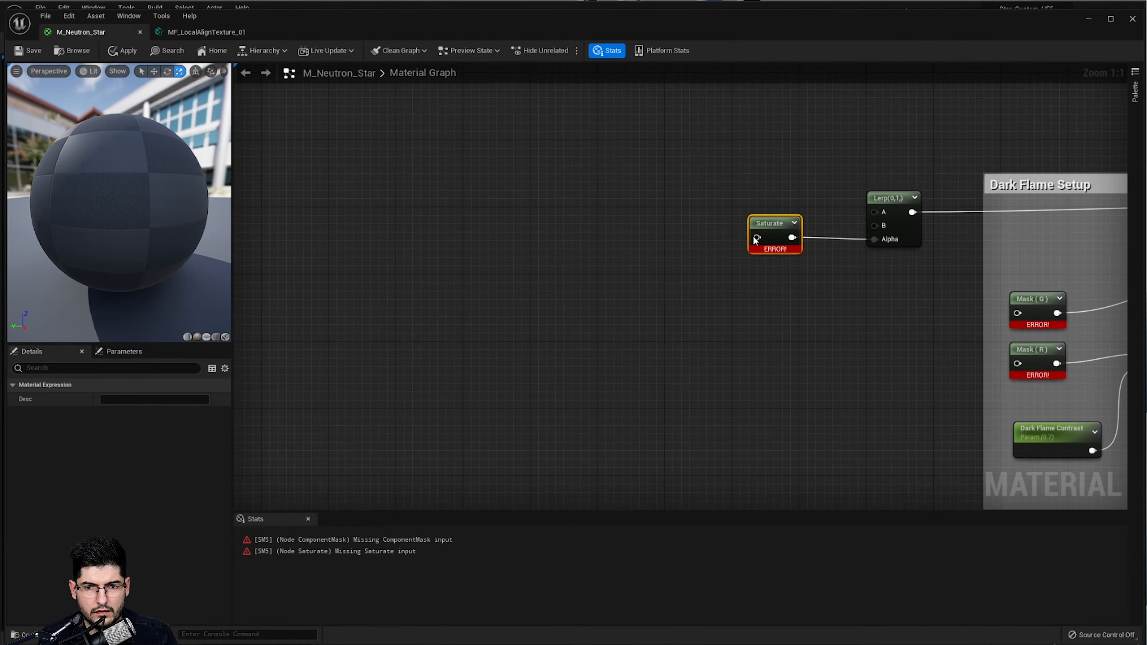
drag(769, 227, 777, 243)
- Add a Multiply node before the Saturate node and connect it to input B of the new Lerp
right_click(641, 248)
text(multi)
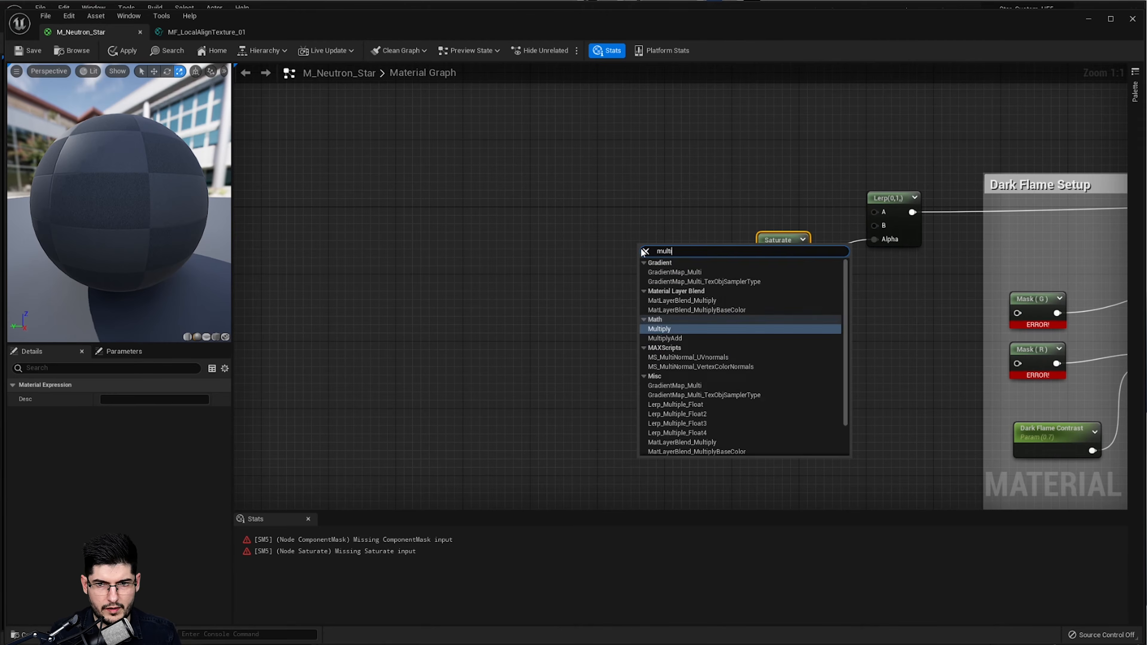
key(Return)
drag(654, 252, 874, 227)
- Add a constant connected to input B of the Multiply and convert it to a parameter
right_drag(571, 298, 611, 299)
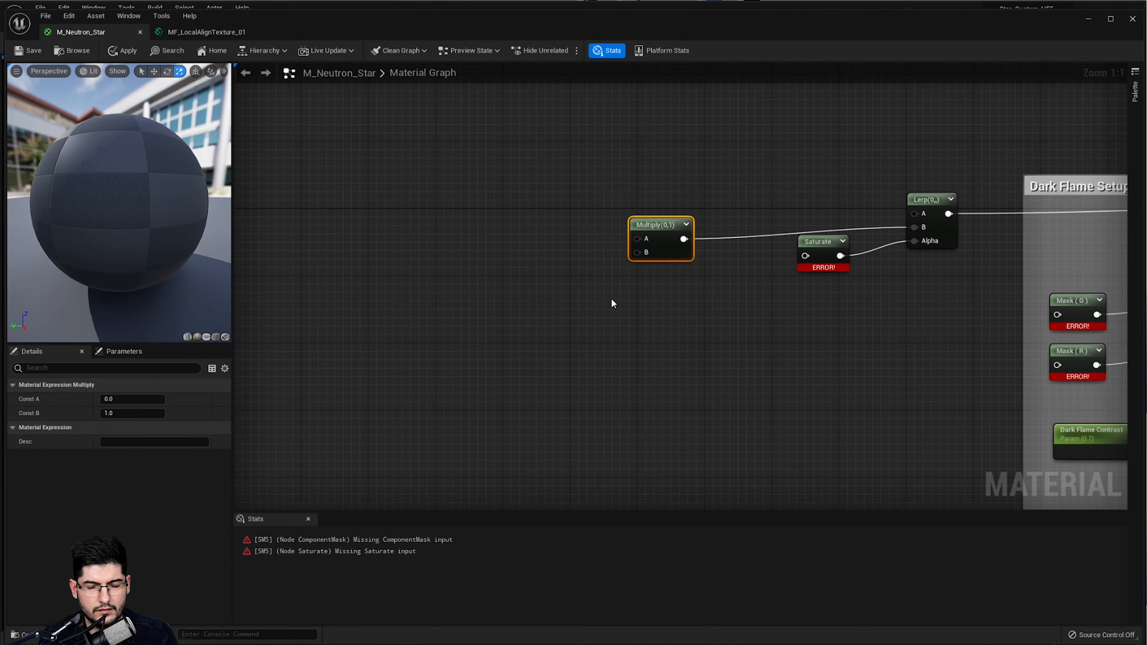
click(542, 274)
drag(560, 292, 640, 256)
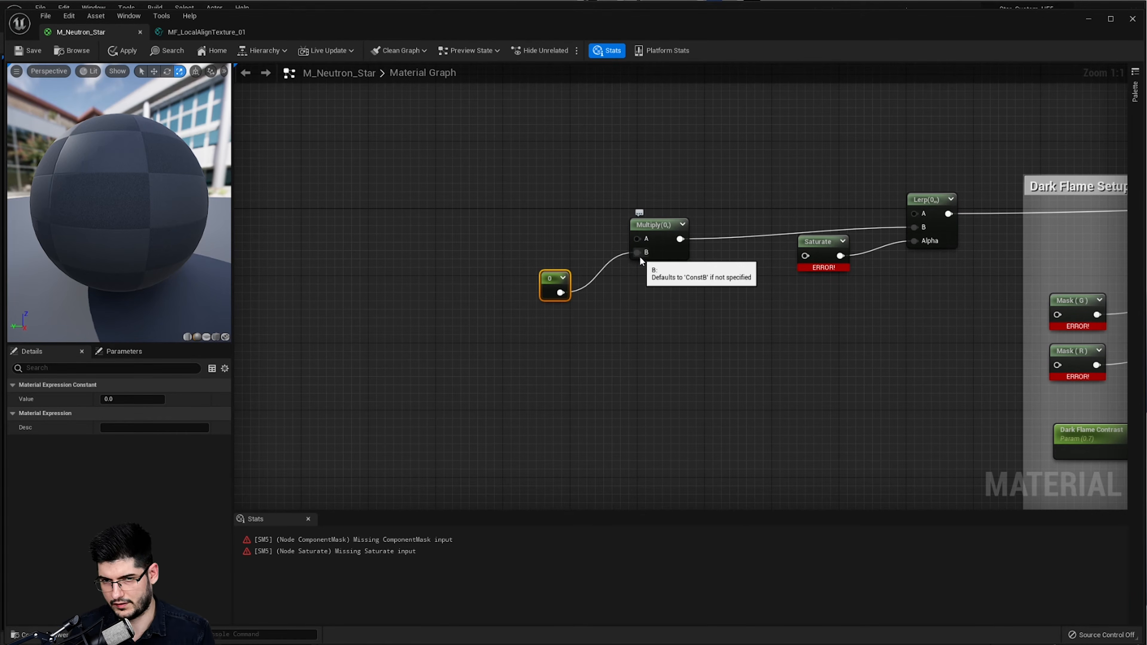
right_click(571, 288)
click(607, 303)
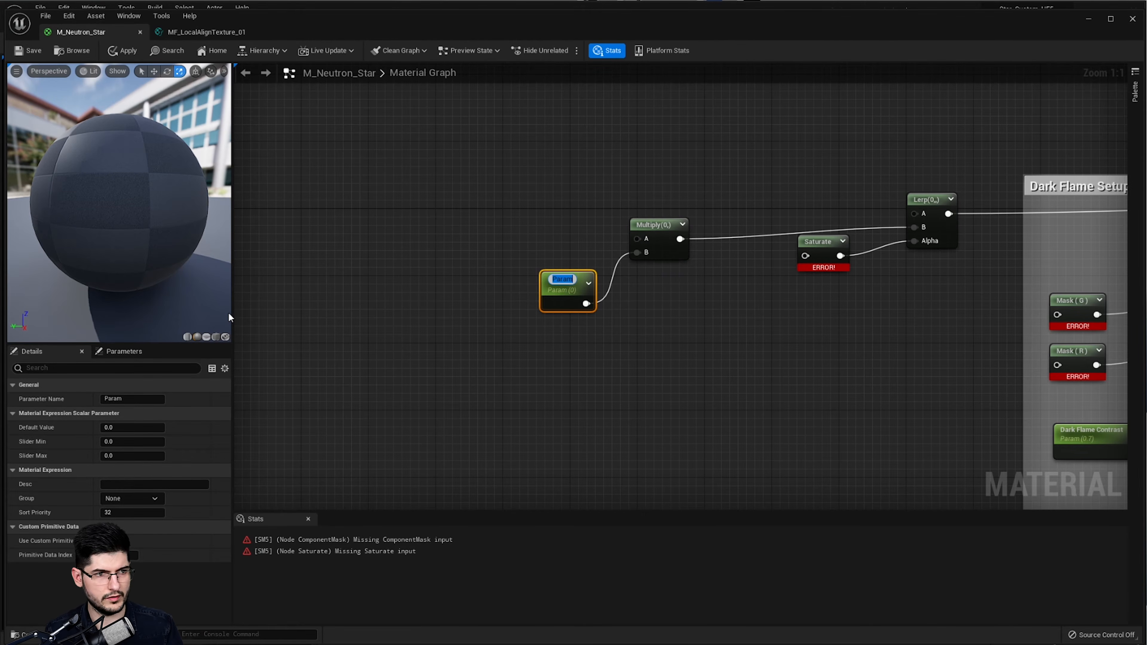
- Name the parameter Flare Brightness with a default value of 1000 and apply the material, continuing despite the compilation errors
key(BackSpace)
text(Fla)
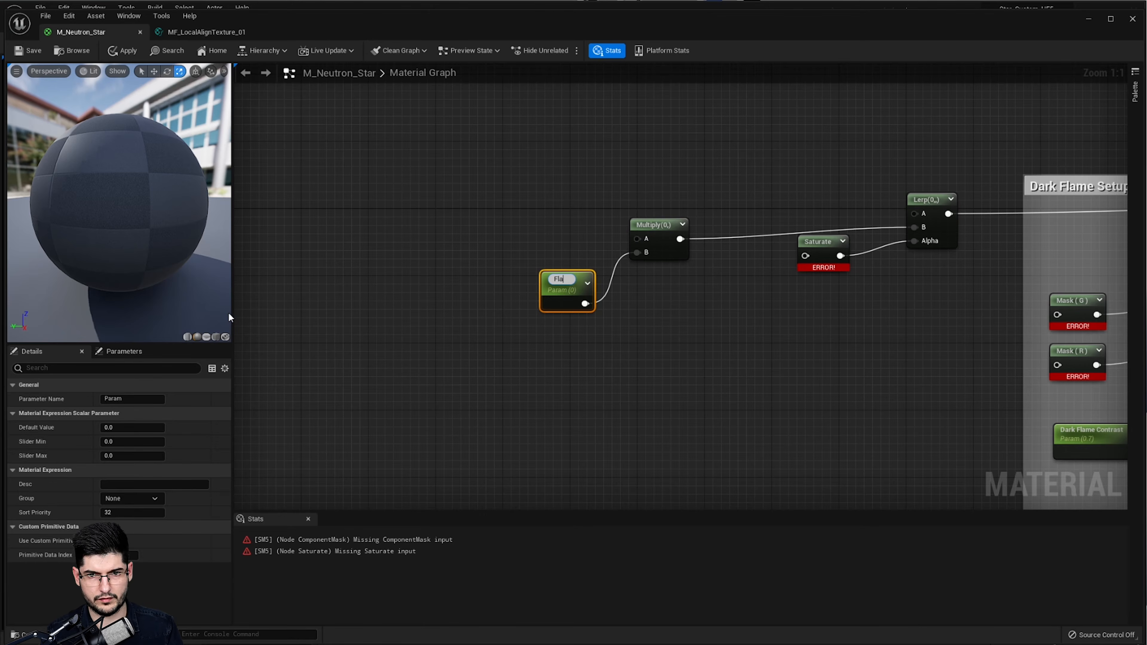
text(re Brightness)
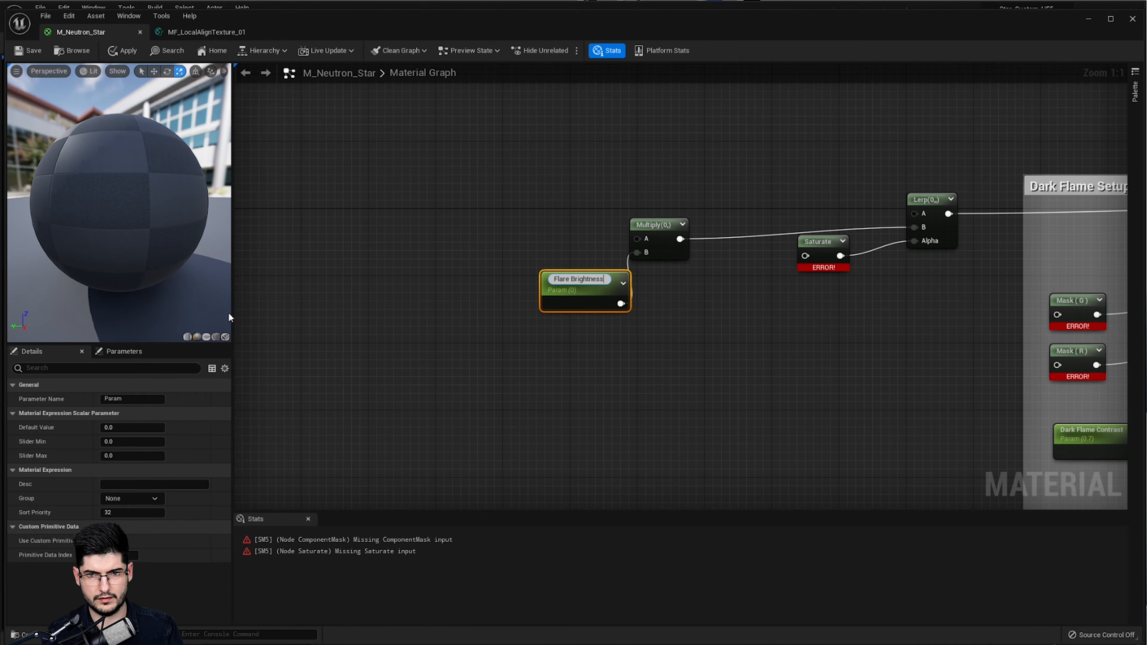
key(Return)
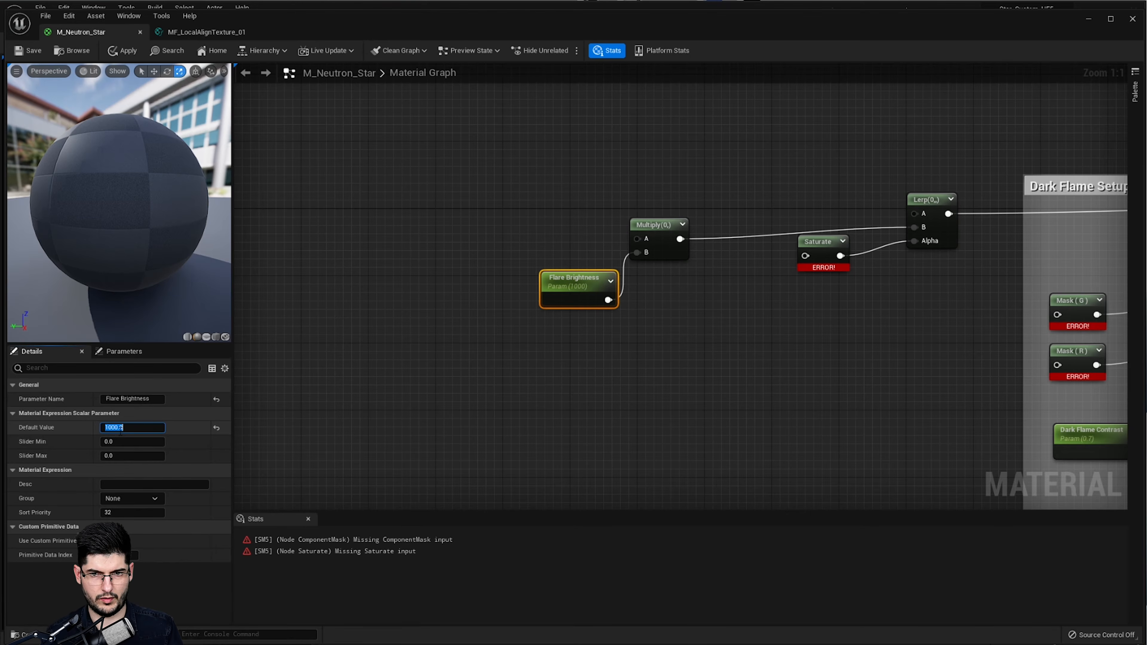
click(122, 50)
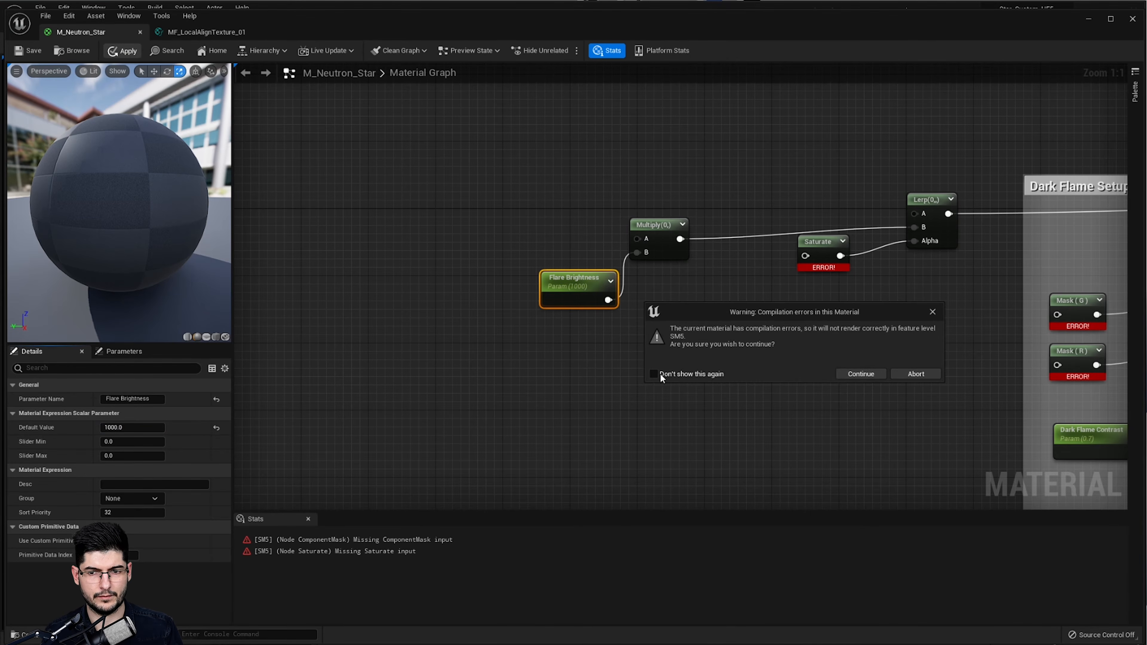
click(854, 374)
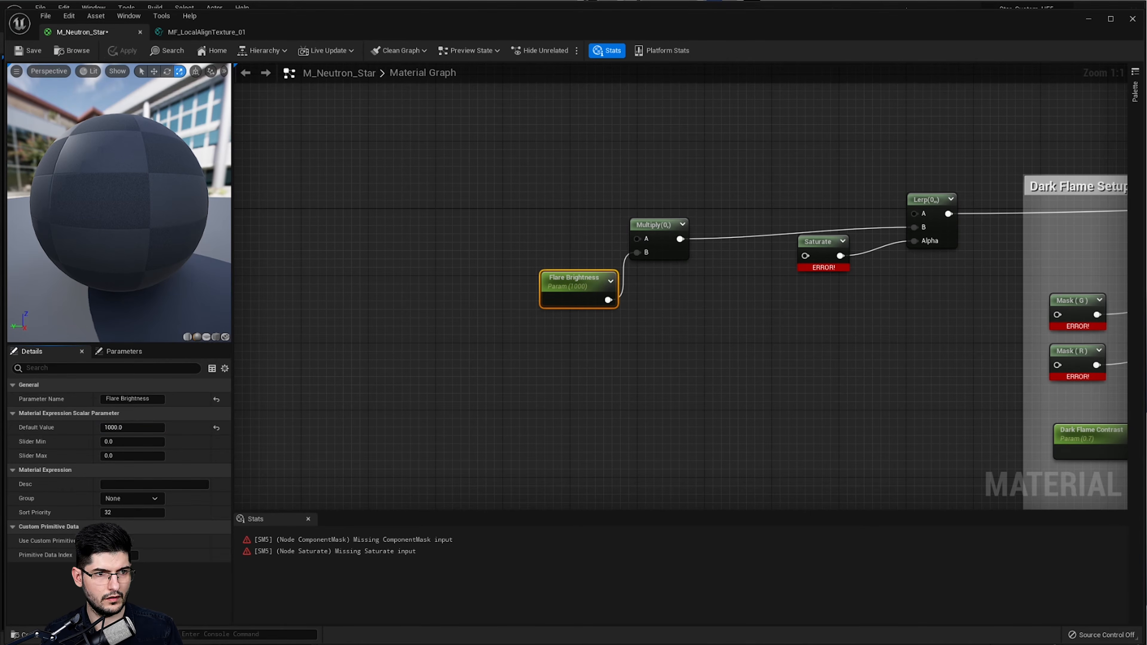
- Duplicate the Multiply node, place the copy below the original, and connect it to the Saturate input
click(661, 226)
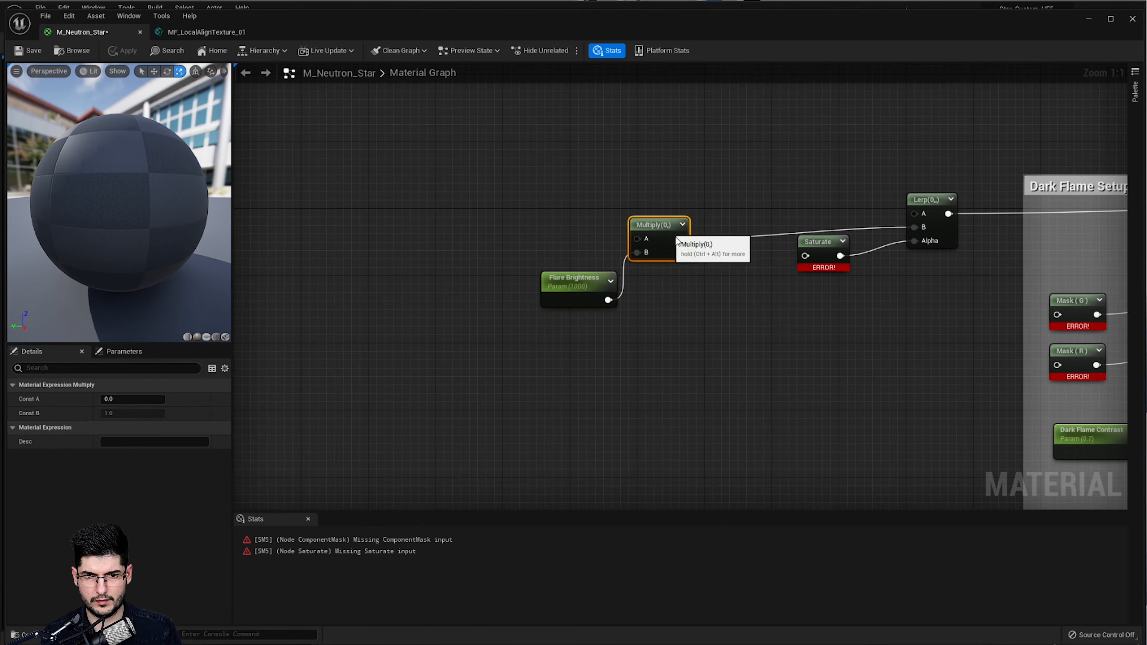
key(ctrl+d)
drag(792, 330, 805, 256)
- Add a Power node with a constant exponent of 4 and connect it to input B of the lower Multiply
right_drag(690, 403, 812, 301)
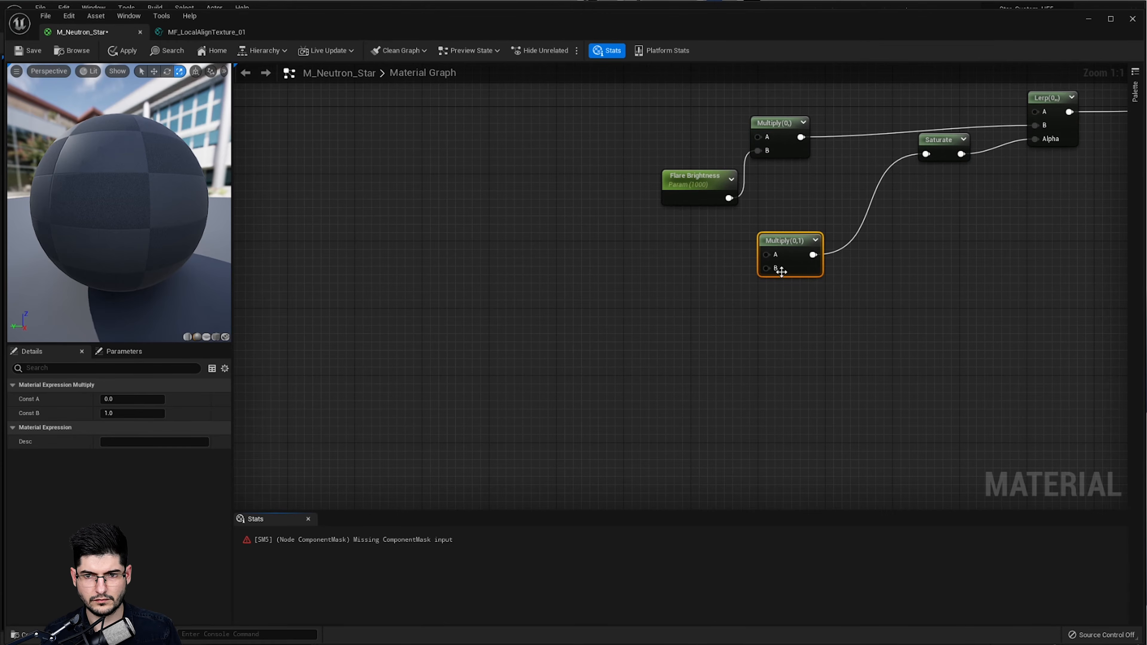
right_click(623, 354)
text(pow)
key(Return)
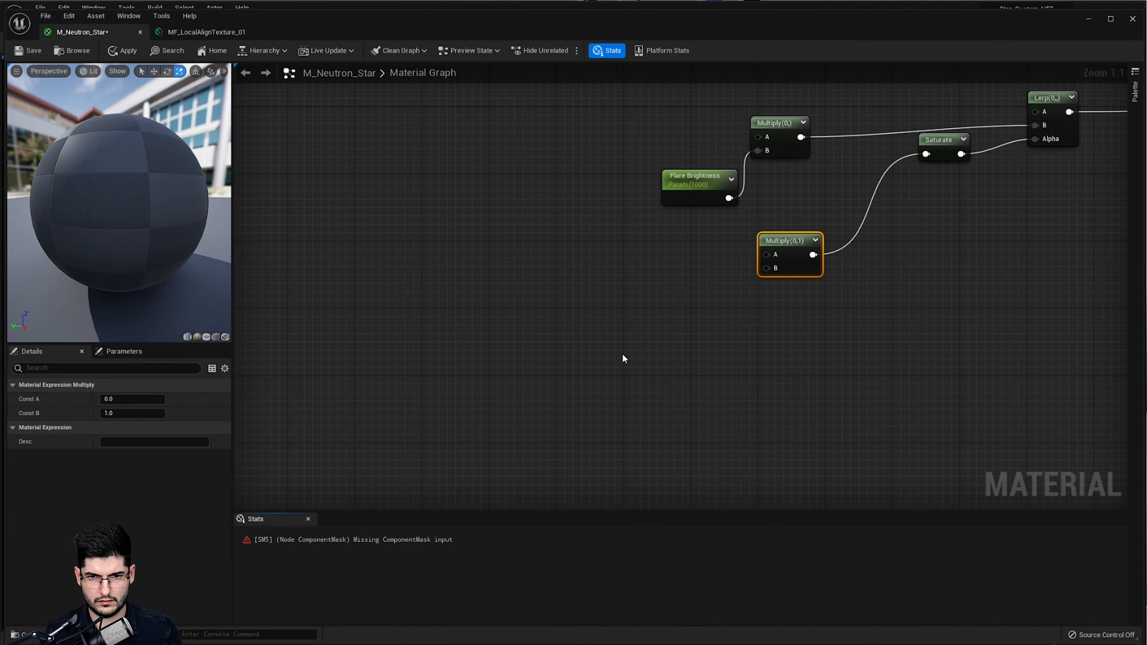
drag(645, 354, 681, 322)
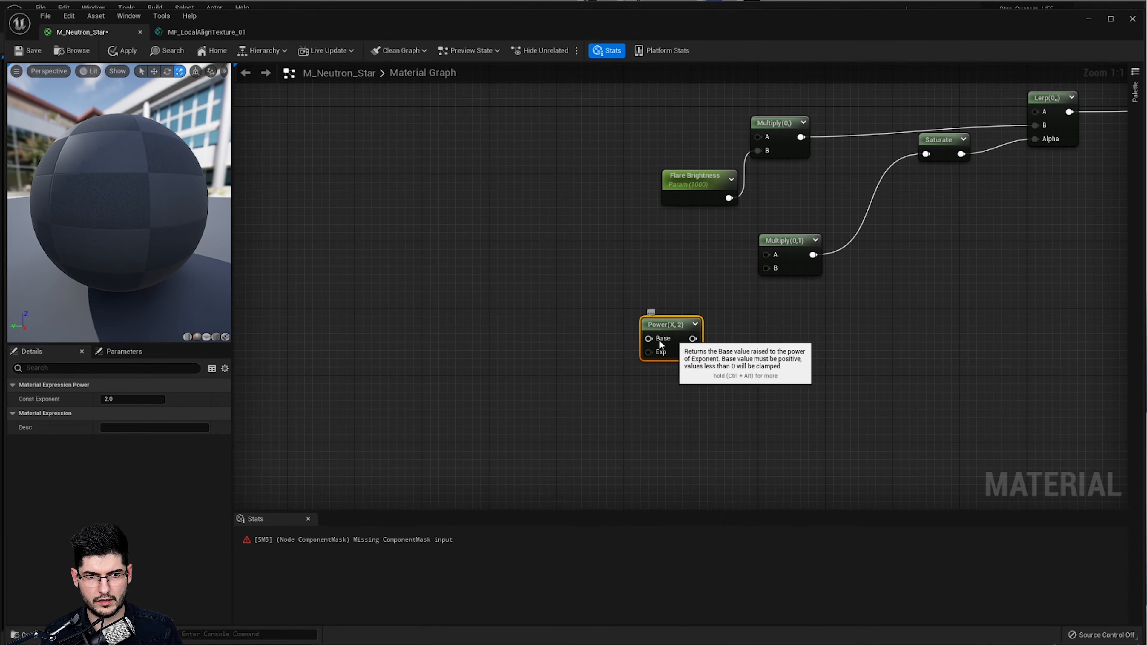
click(132, 400)
text(4)
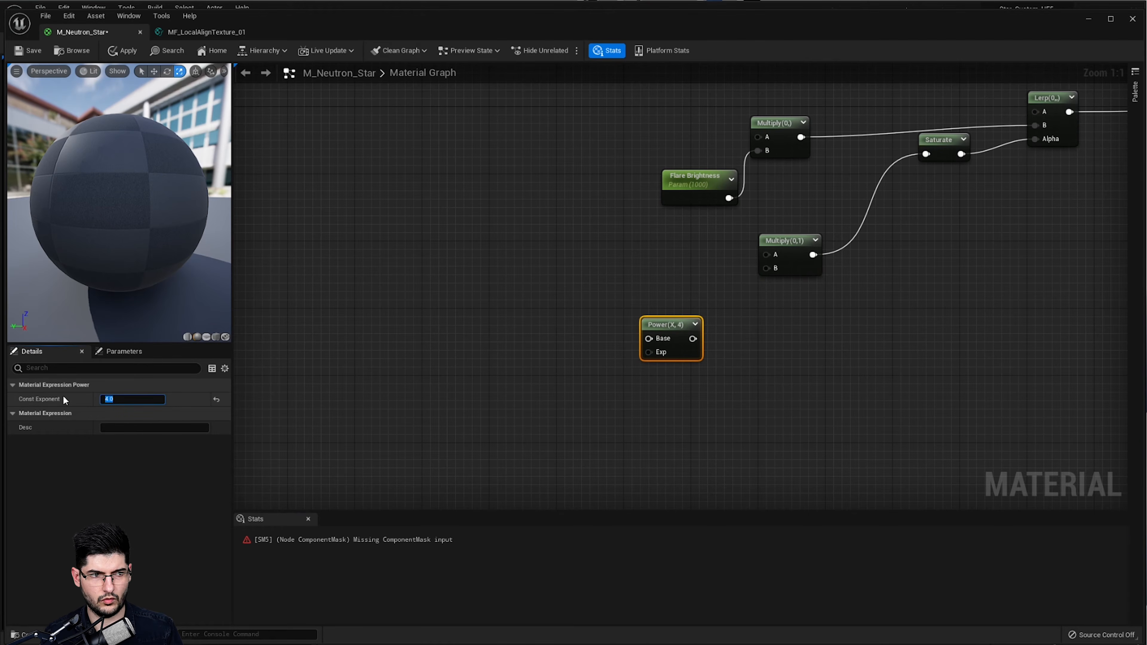
drag(693, 339, 783, 266)
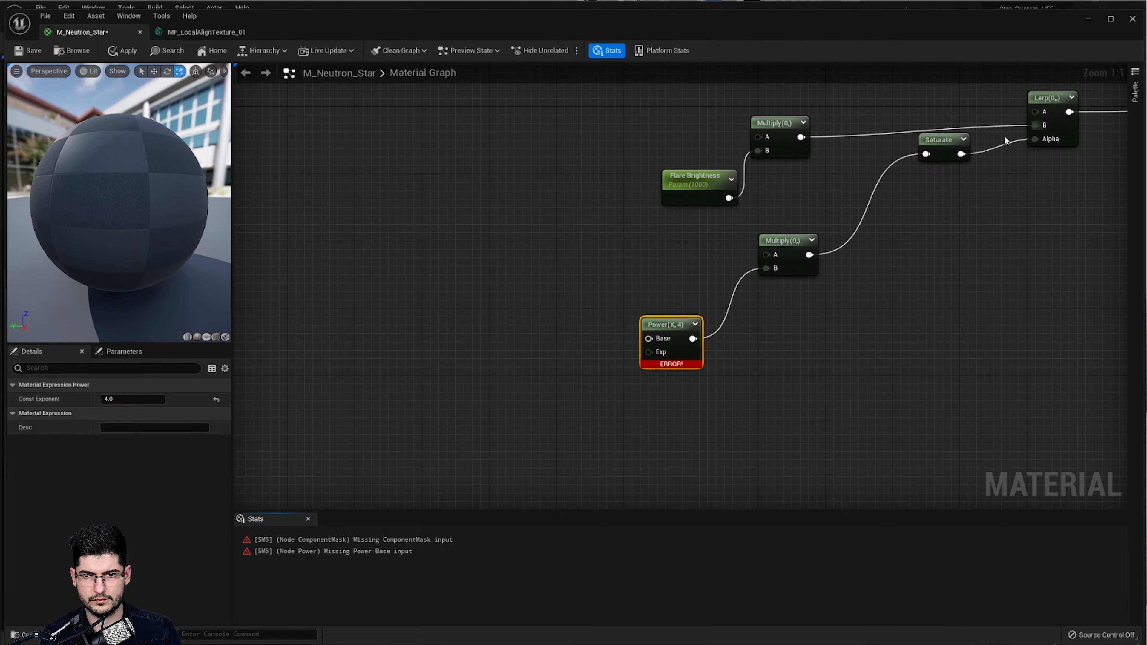
- Copy the Saturate node, place the copy before the lower Multiply, and connect it to that Multiply's input A
click(942, 140)
key(ctrl+c)
key(ctrl+v)
drag(1049, 205, 770, 255)
drag(618, 251, 679, 249)
- Add a component mask with only the G channel enabled and connect it to the Base of the Power node
right_drag(608, 294, 699, 236)
right_click(629, 287)
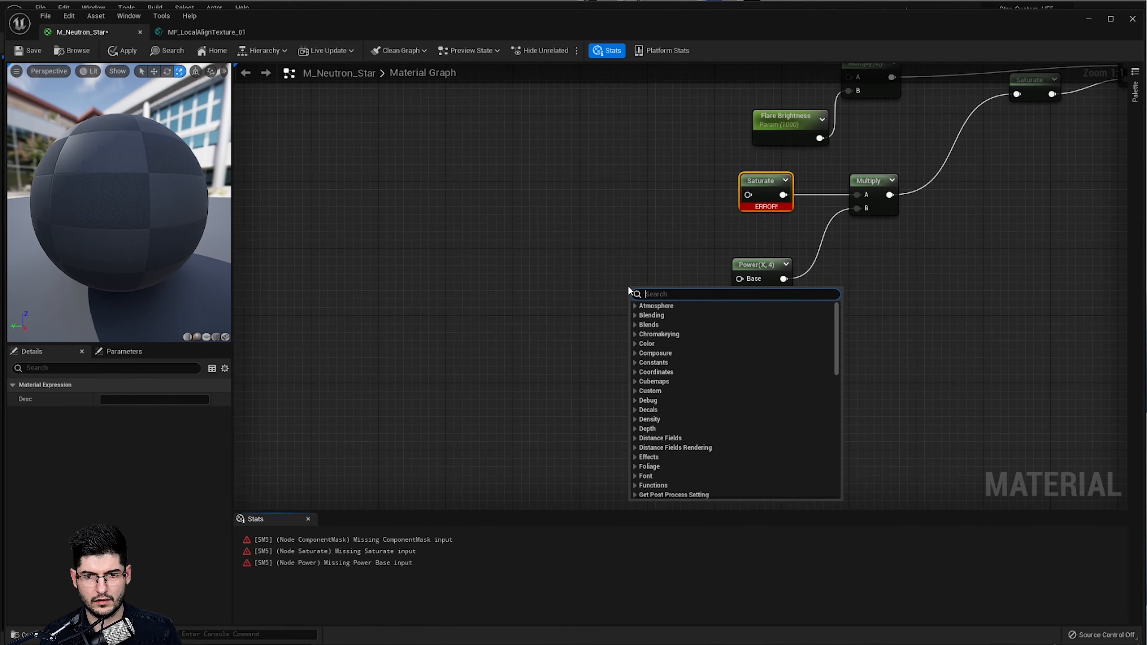
text(mask)
key(Return)
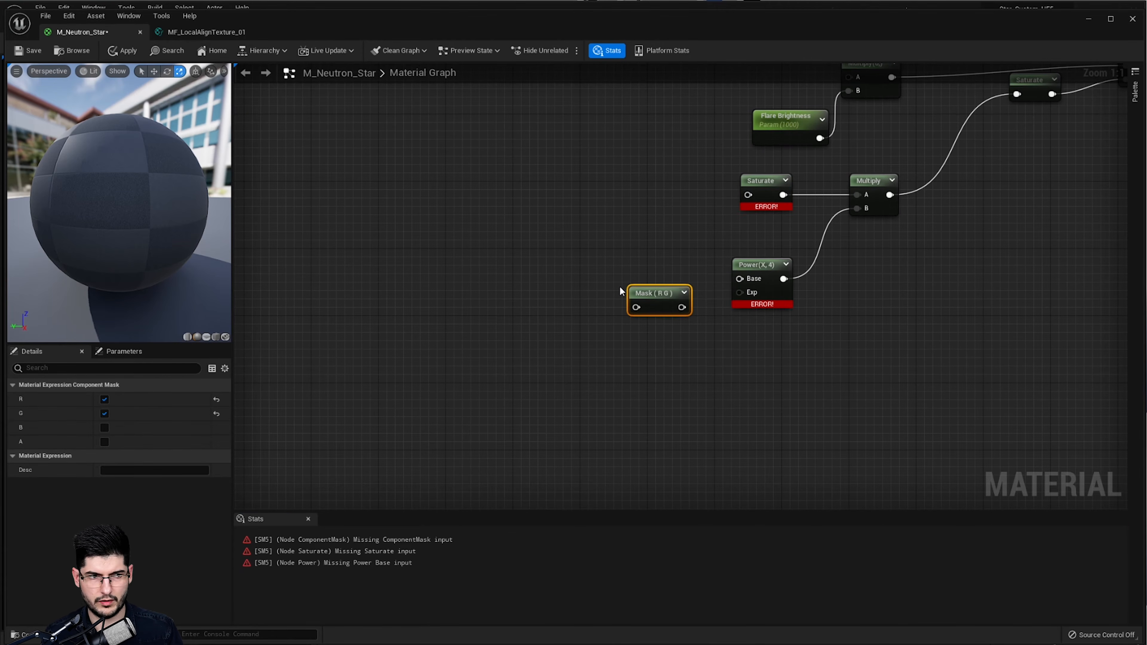
drag(651, 294, 750, 280)
click(104, 399)
drag(628, 290, 646, 281)
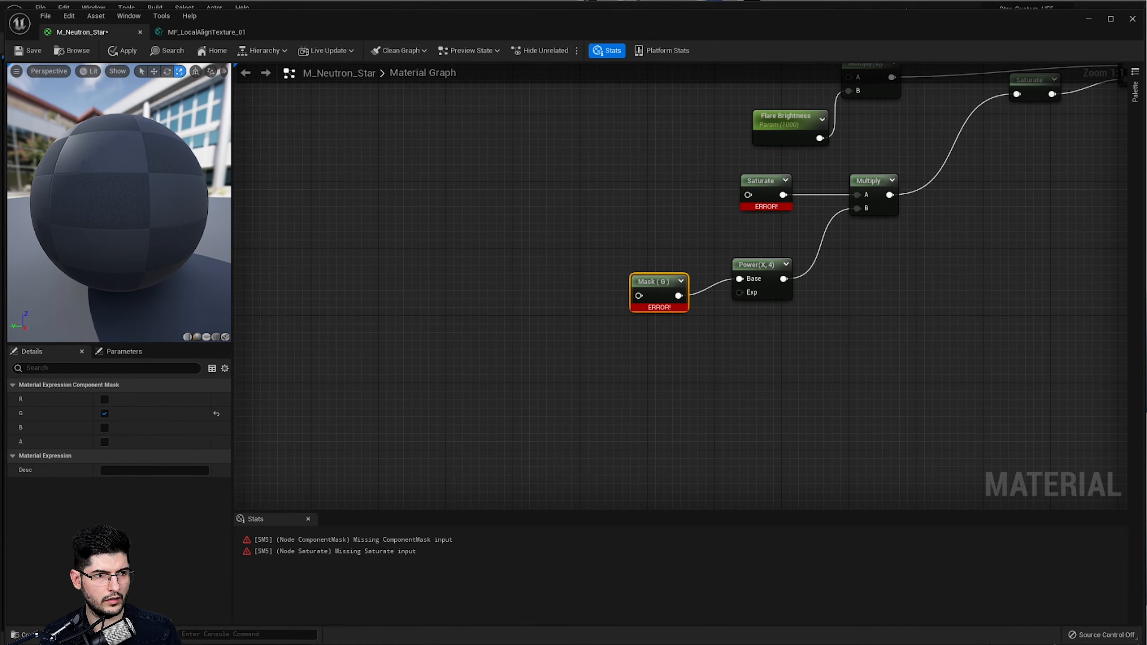
- Create an Add node before the copied Saturate node and connect it to that Saturate's input
right_drag(562, 222, 547, 280)
click(746, 243)
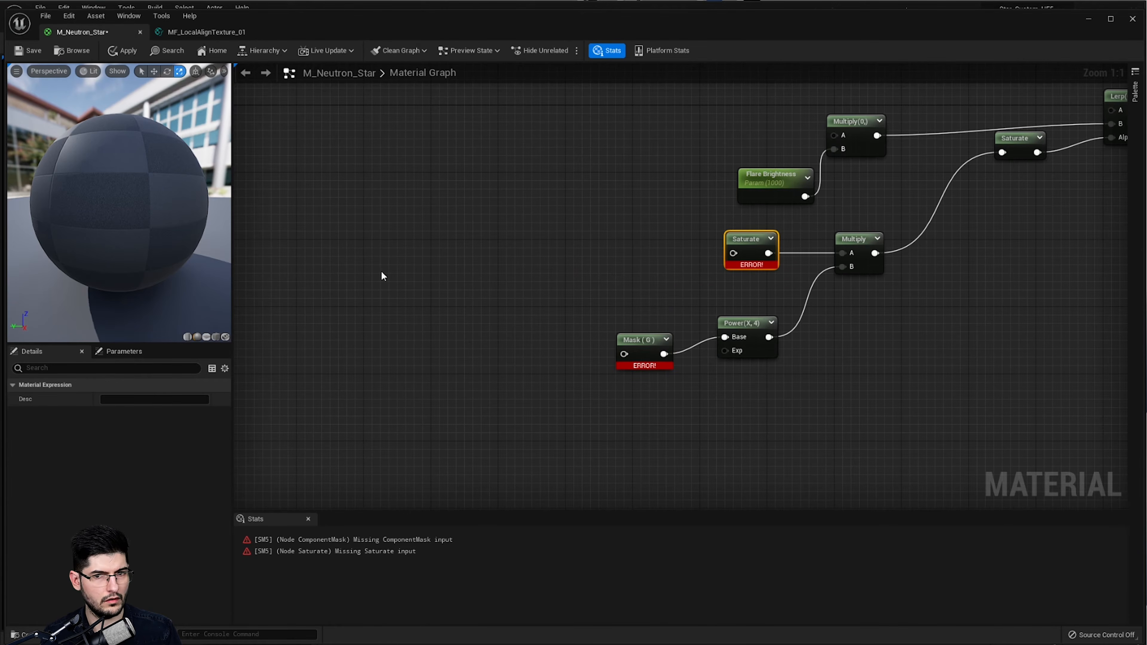
right_click(631, 229)
text(add)
key(Return)
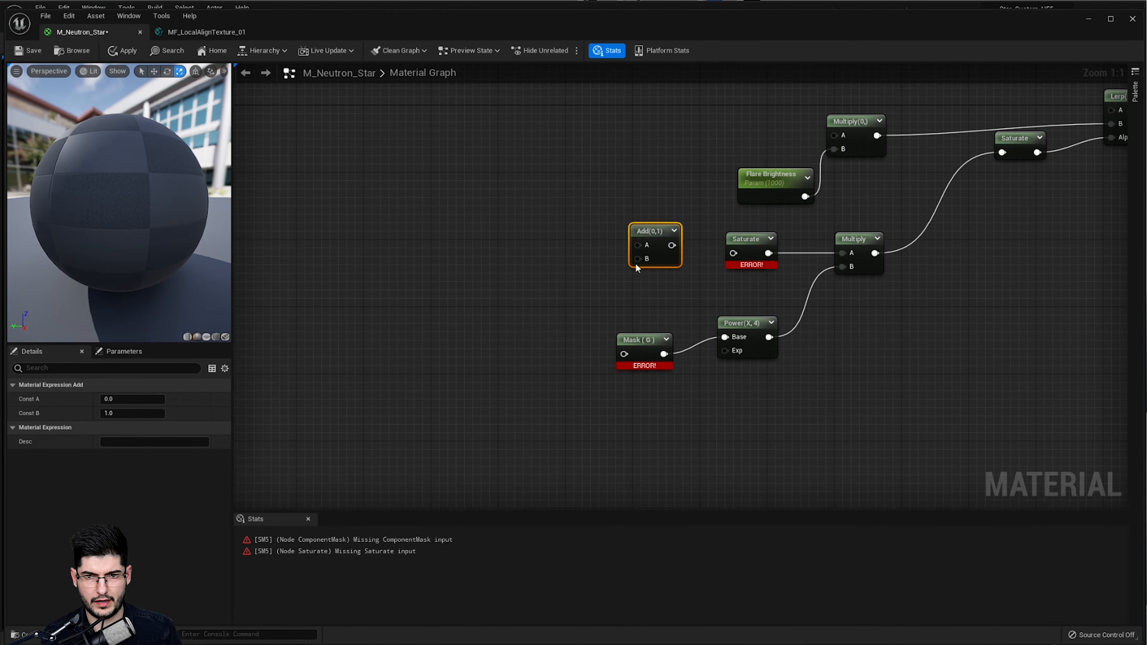
drag(672, 245, 733, 253)
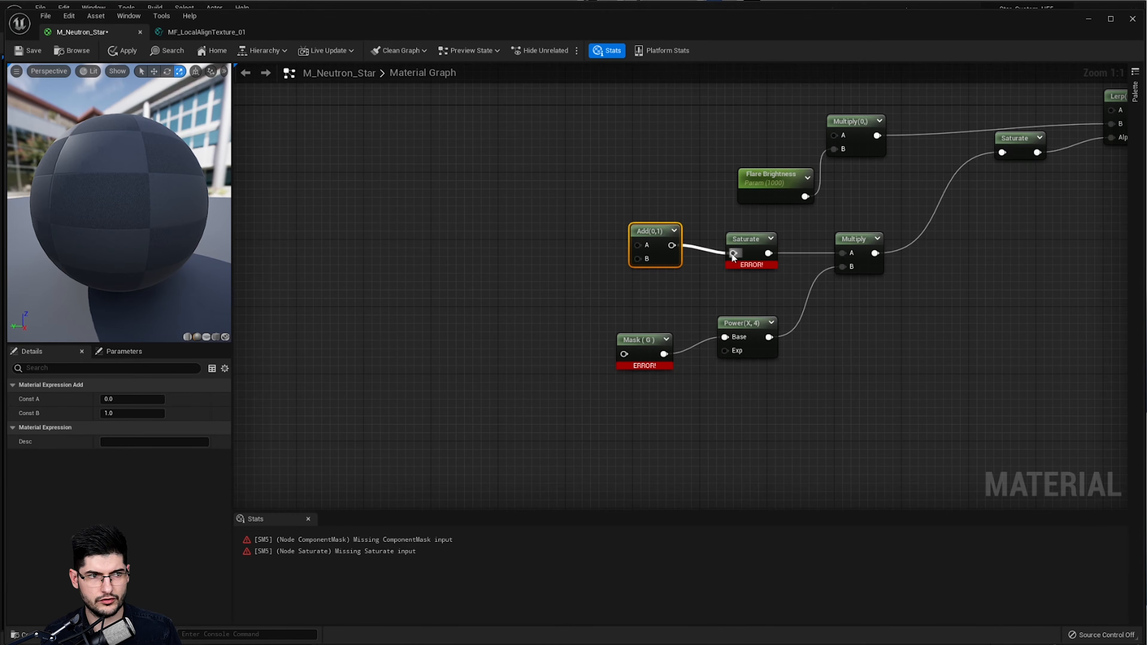
right_drag(549, 266, 655, 278)
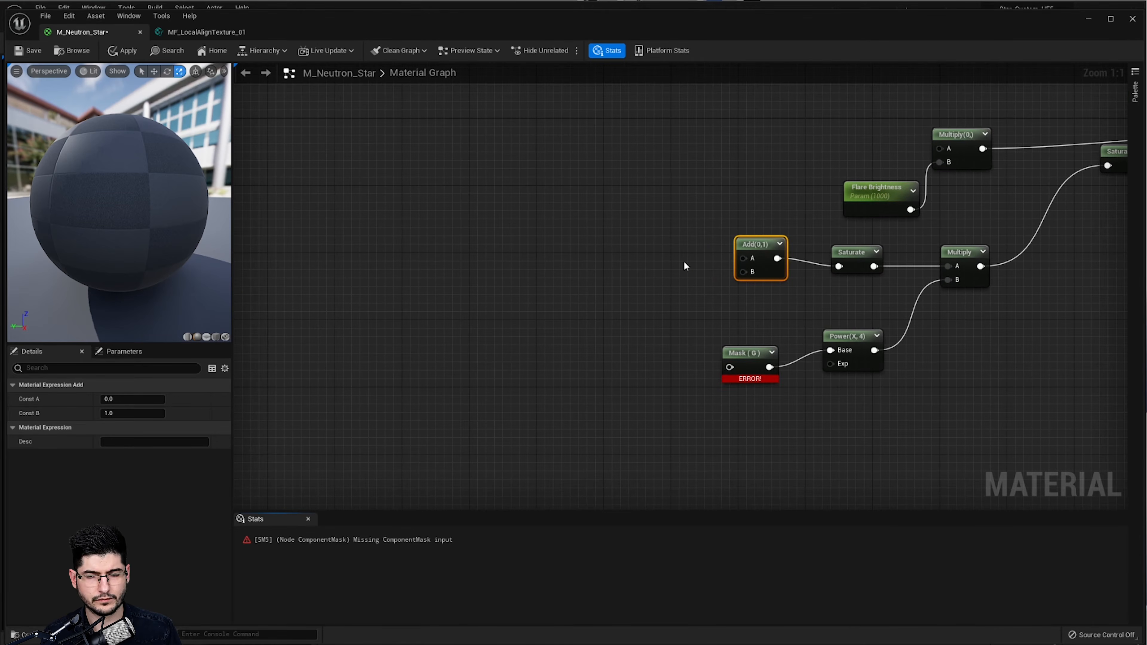
right_click(569, 201)
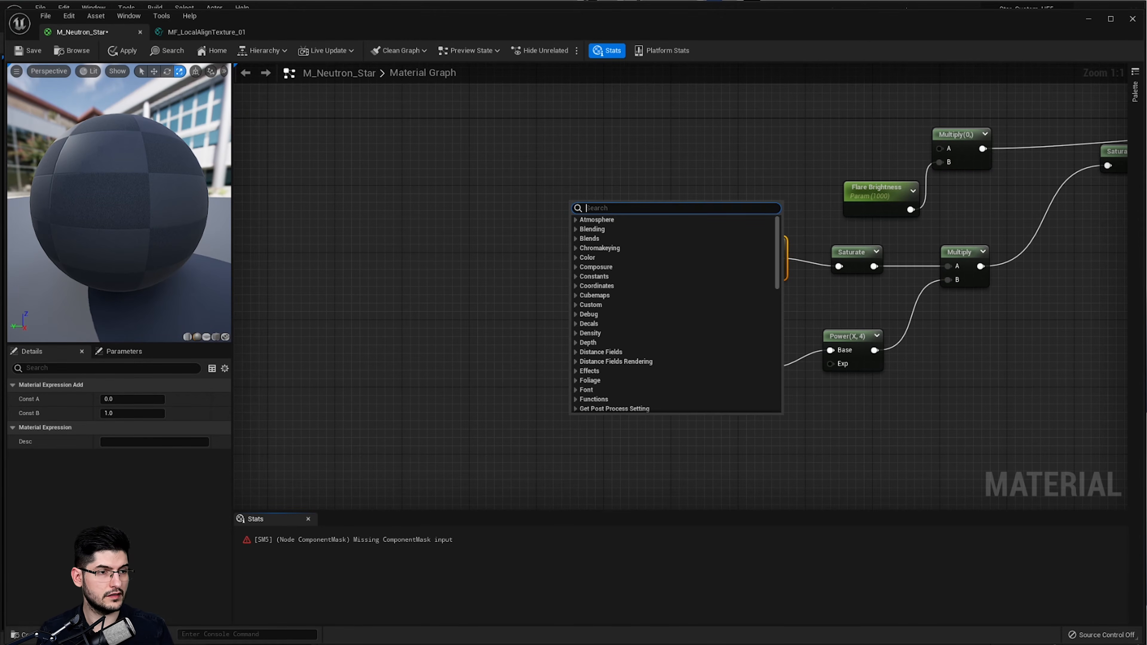
key(Escape)
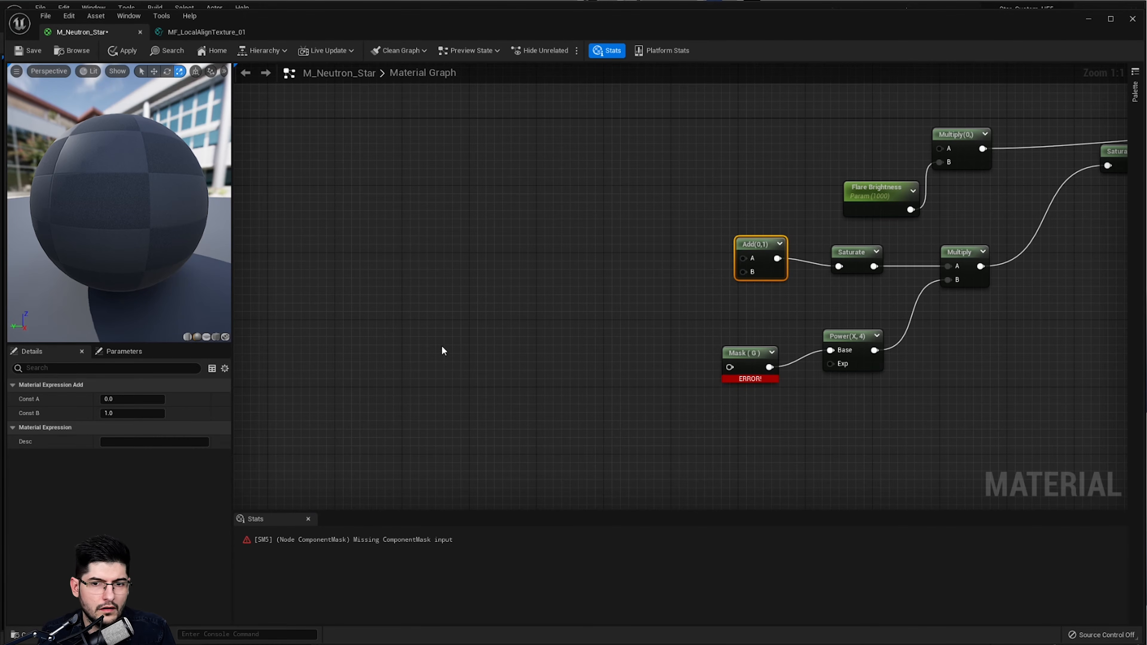
right_click(641, 268)
click(529, 267)
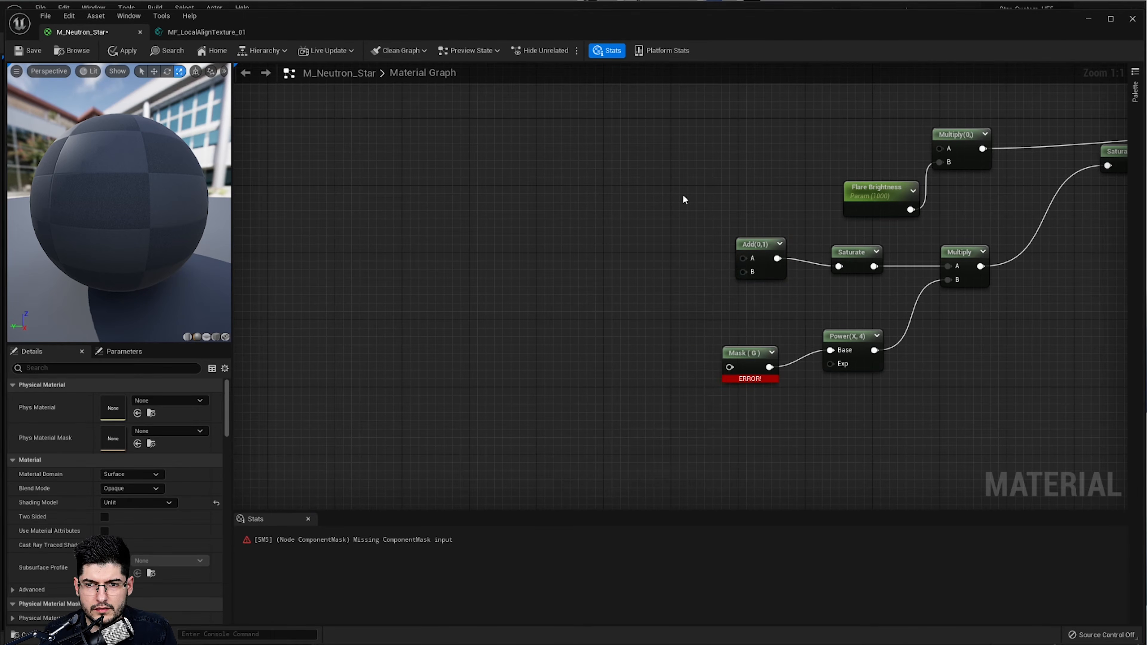
- Duplicate the Add node and place the copy well before the original, leaving room between them
drag(763, 247, 766, 246)
key(ctrl+d)
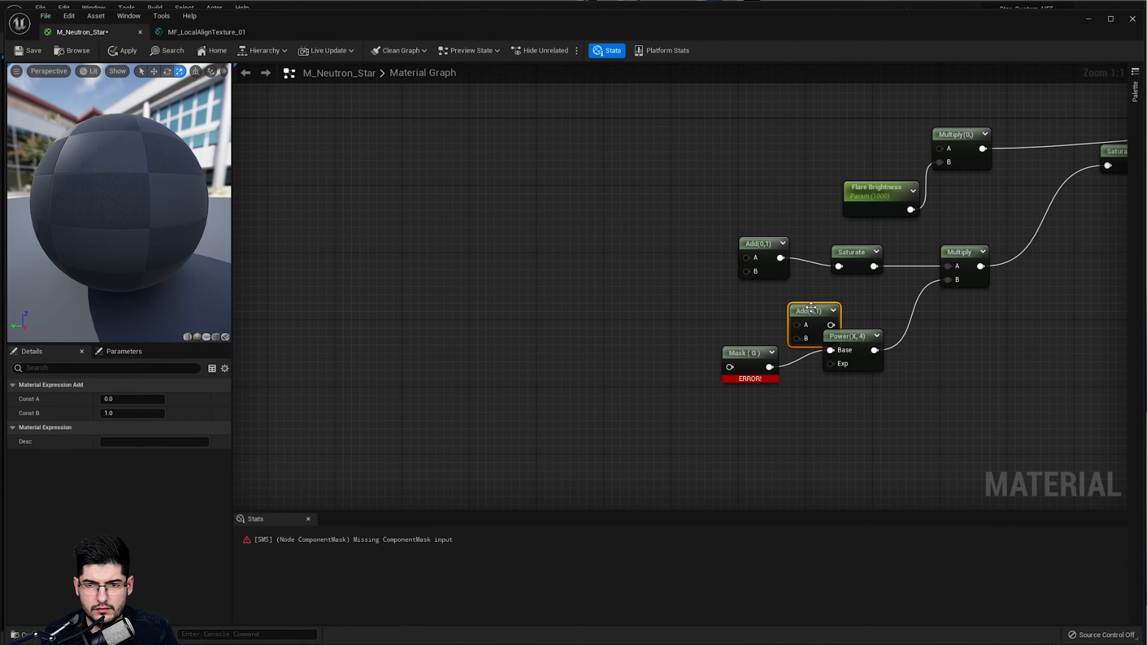
drag(811, 308, 567, 249)
- Insert a Noise node between the two Add nodes, feeding its Position from the copied Add and its output into input A of the original
right_click(630, 251)
text(no)
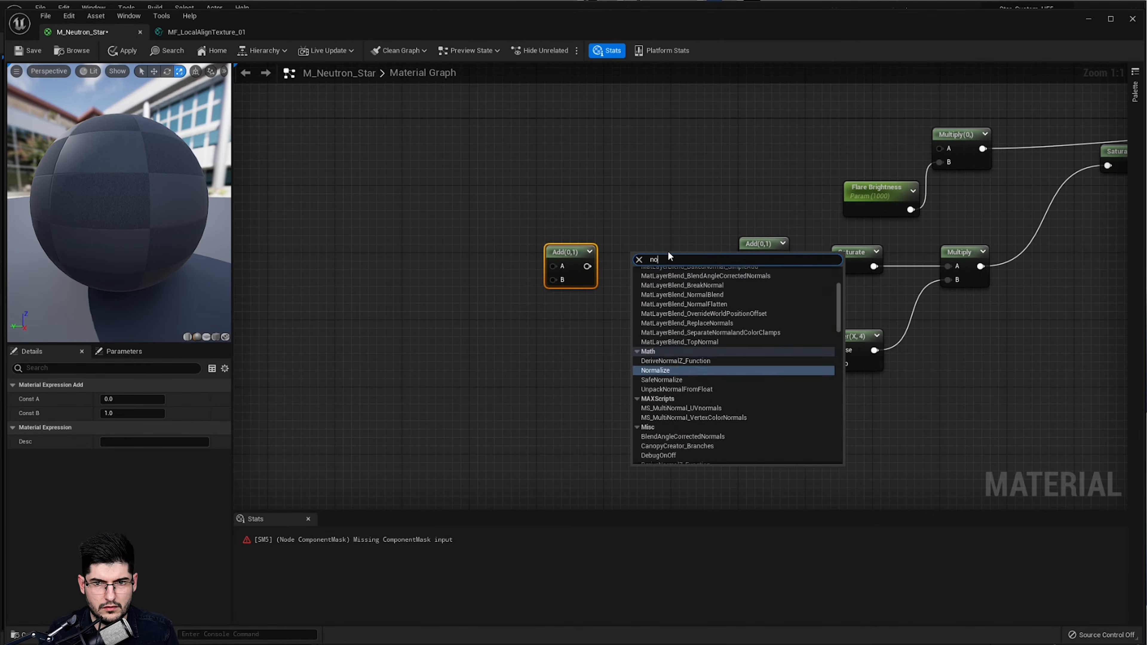
text(ise)
key(Return)
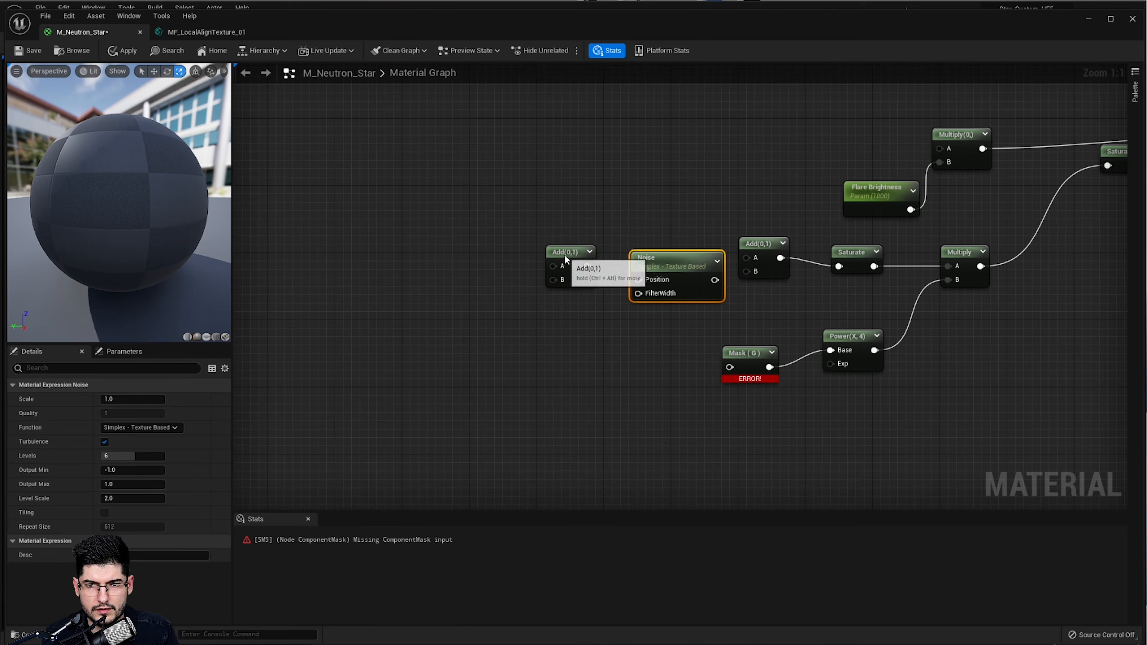
drag(565, 255, 548, 247)
drag(651, 259, 633, 244)
drag(697, 265, 743, 259)
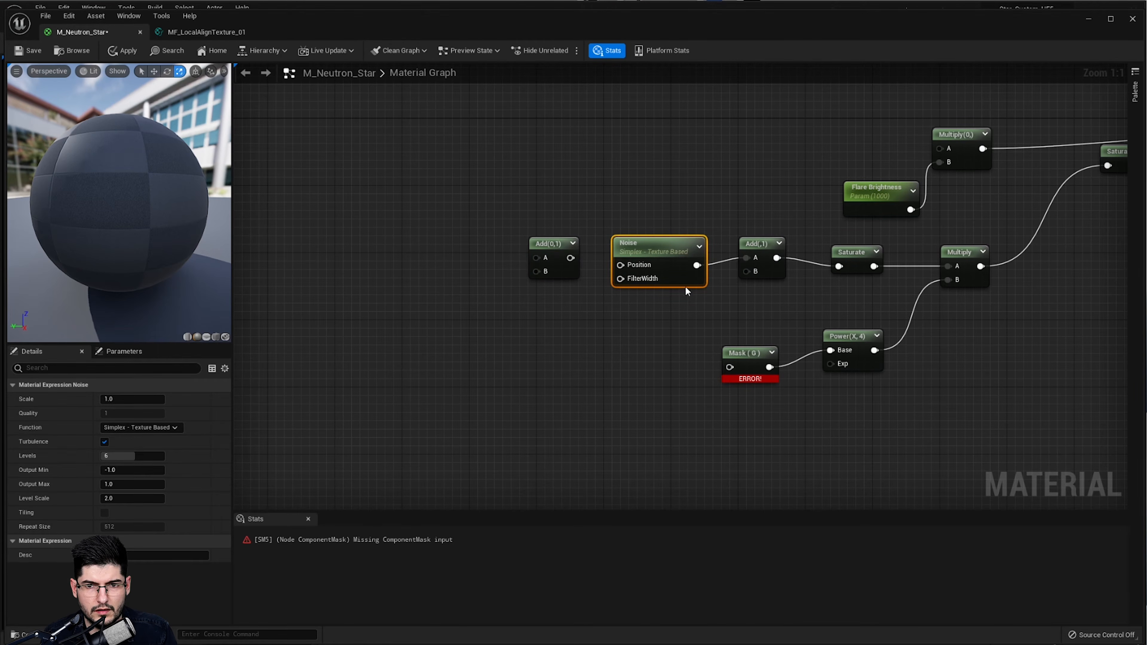
drag(570, 259, 620, 265)
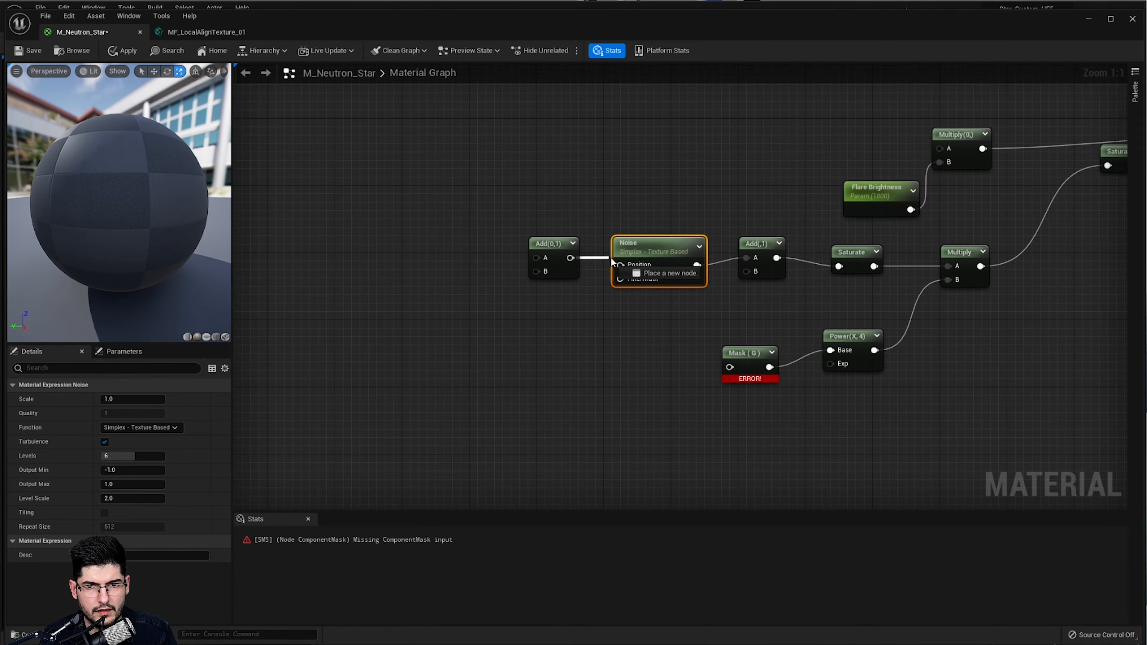
click(571, 246)
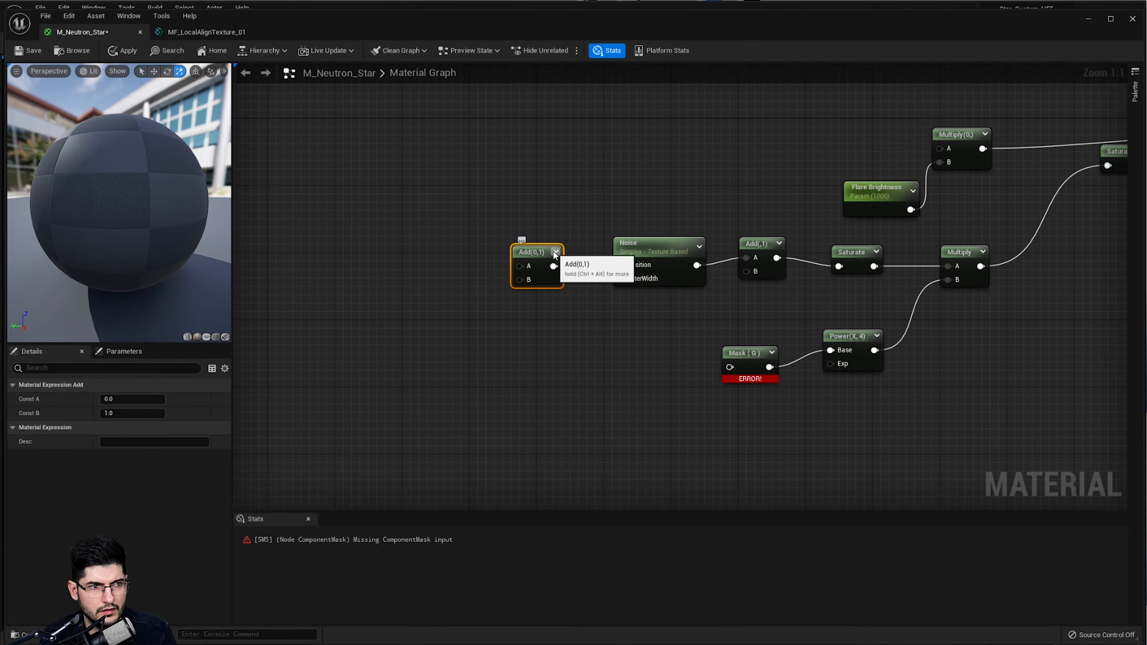
- Set the Noise node's Output Min to -5 and Output Max to 0, and turn off Turbulence
drag(552, 249, 537, 257)
click(664, 280)
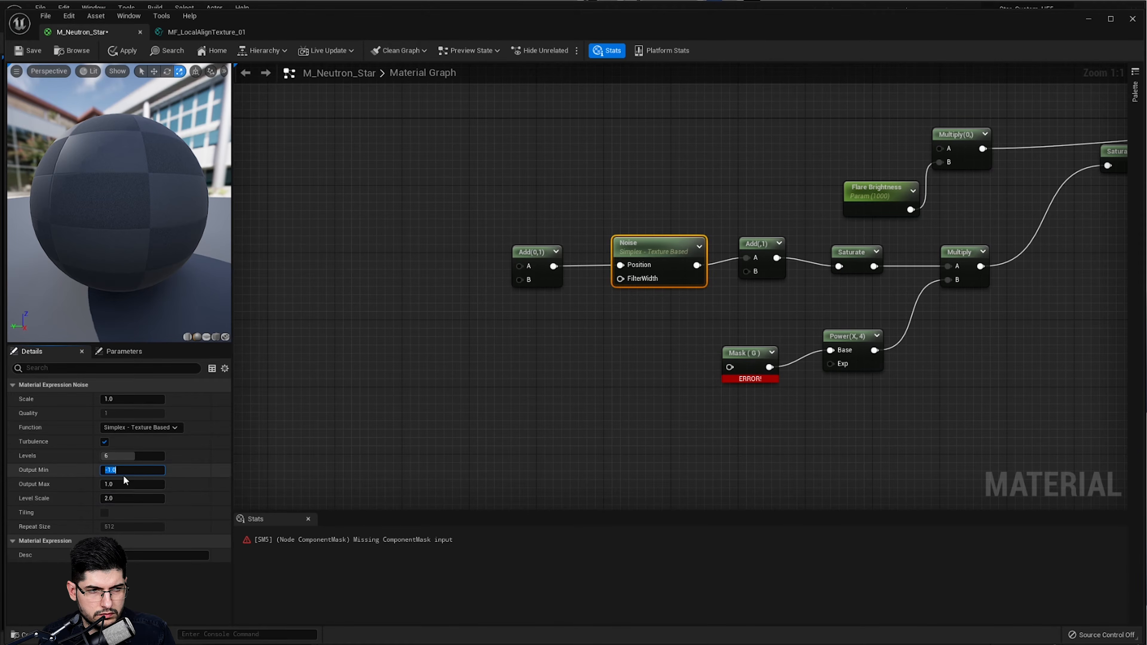
text(-5)
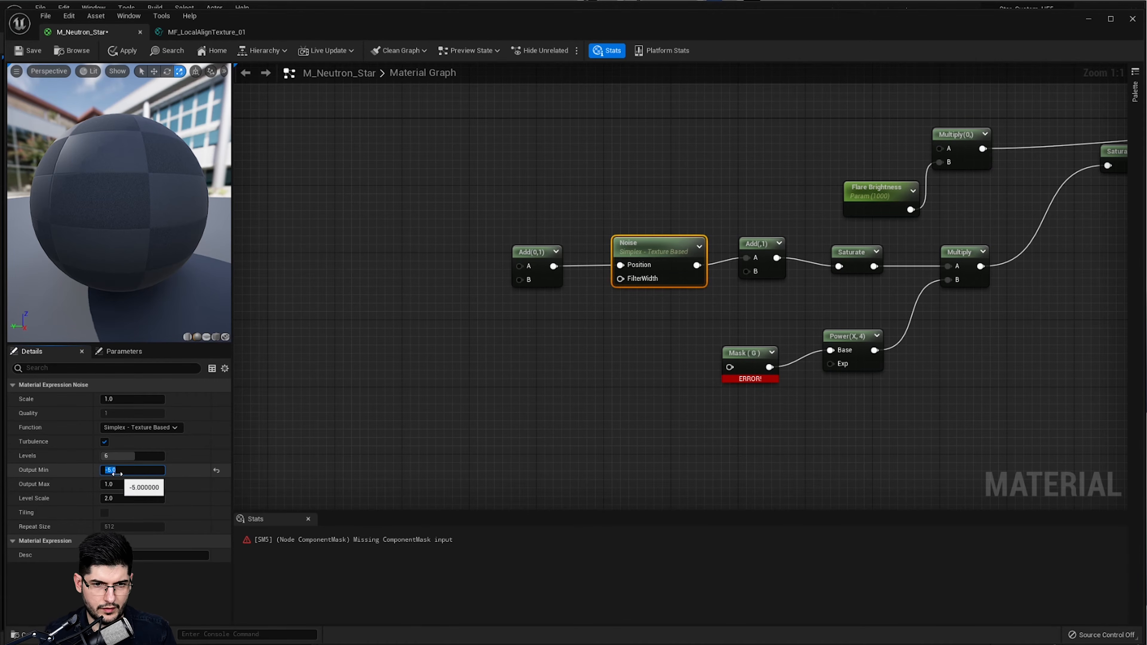
key(Return)
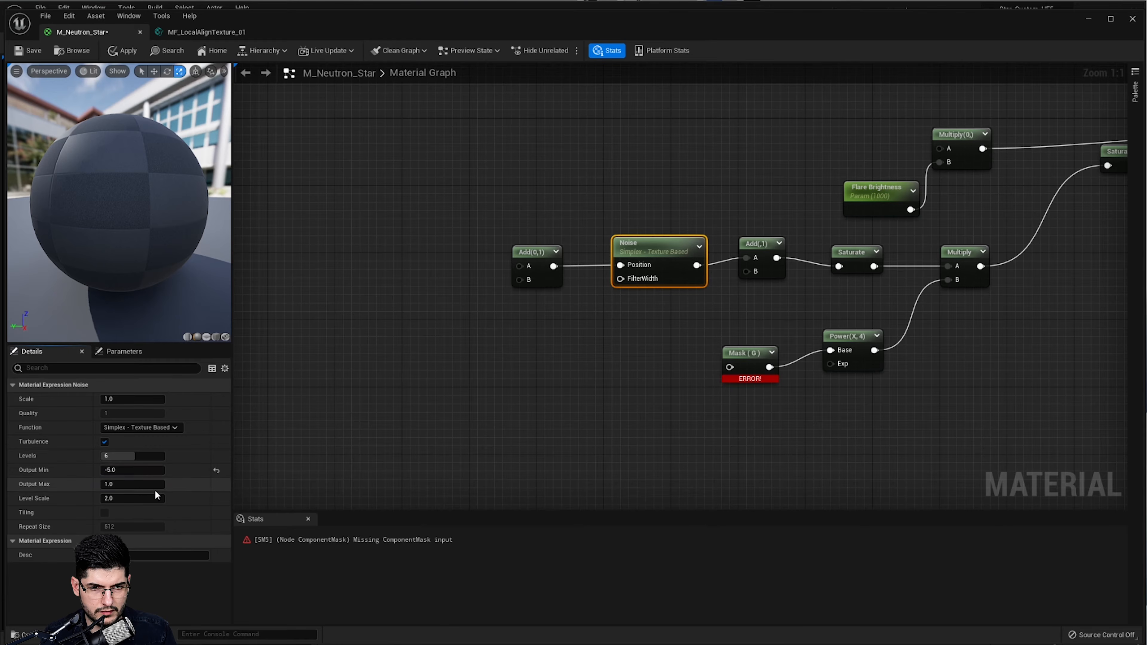
click(149, 485)
text(0)
key(Return)
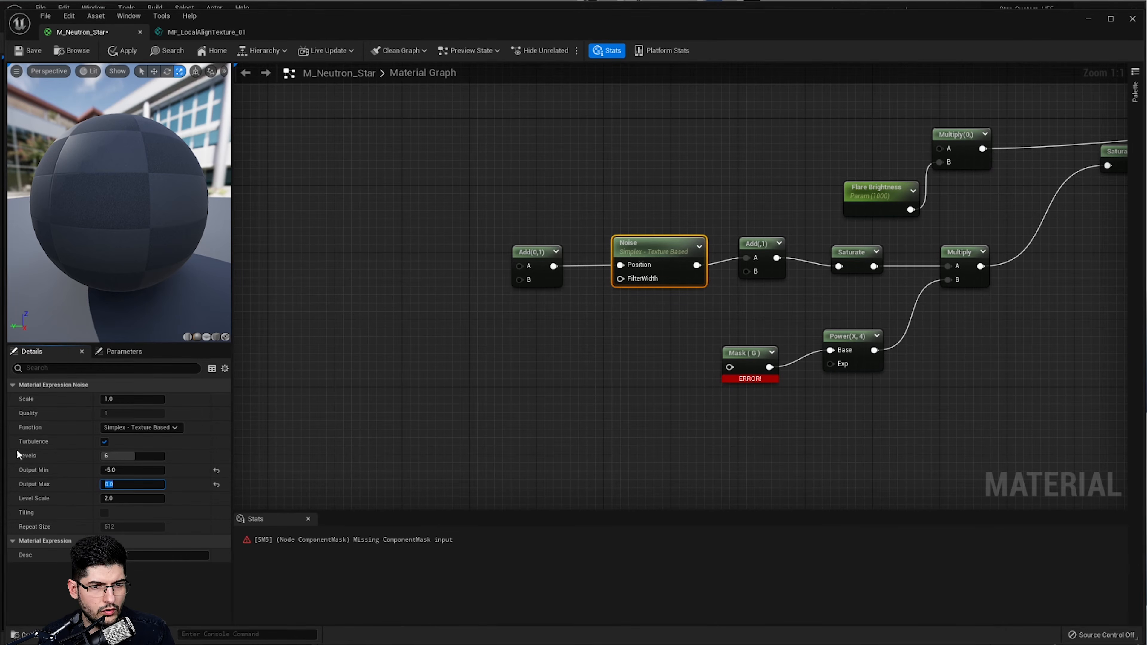
click(105, 441)
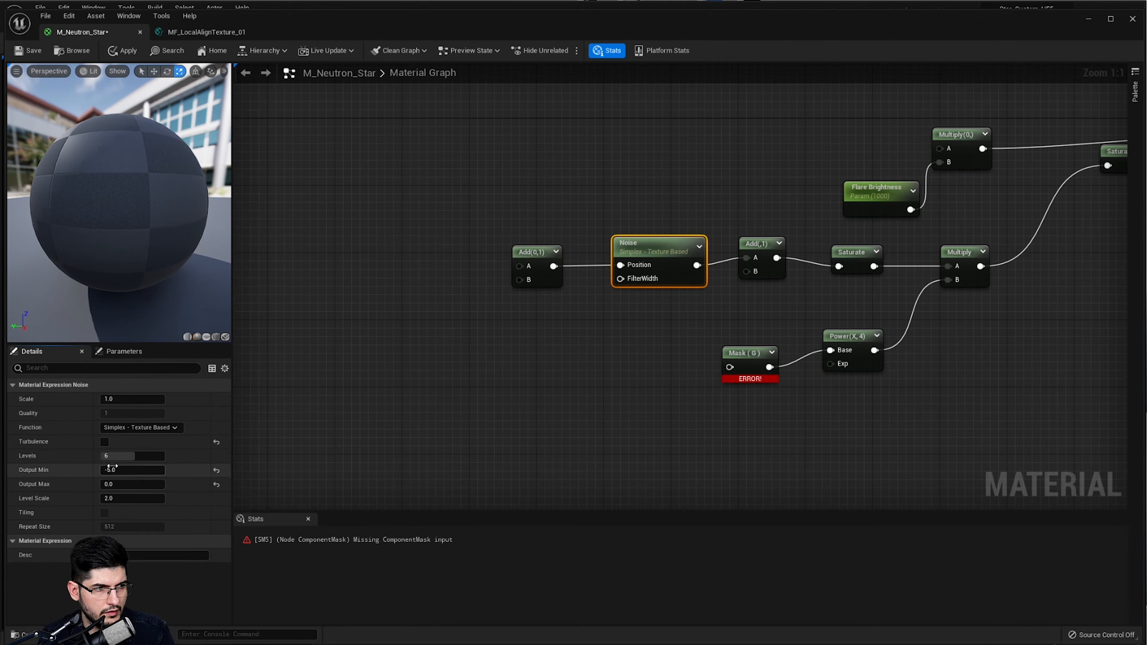
click(175, 428)
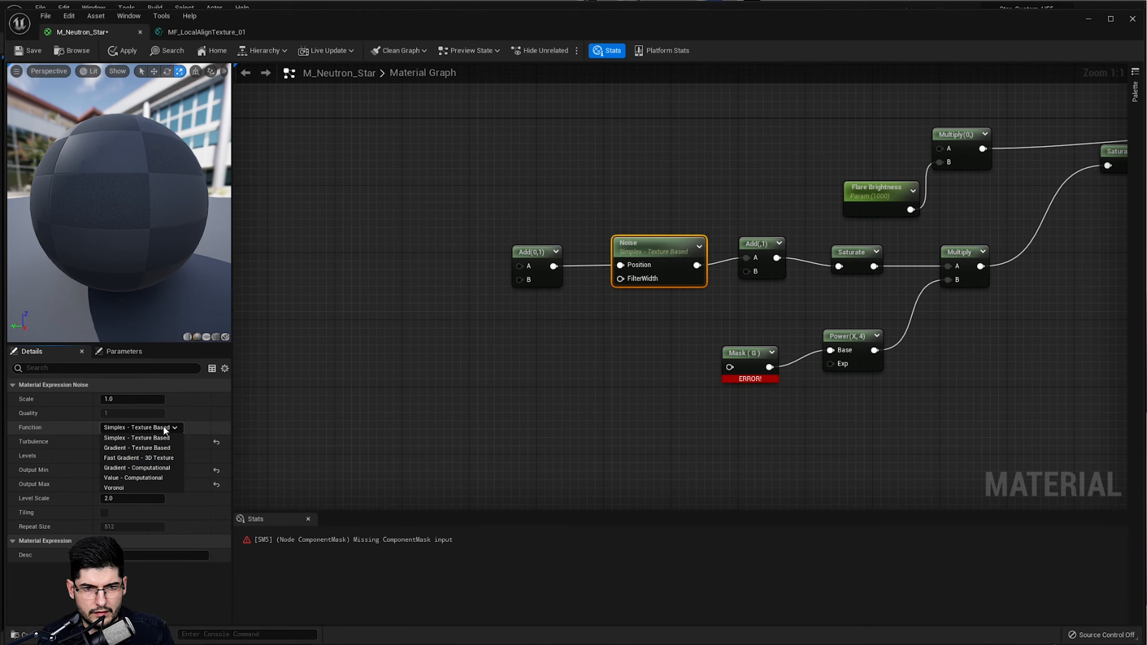
click(534, 406)
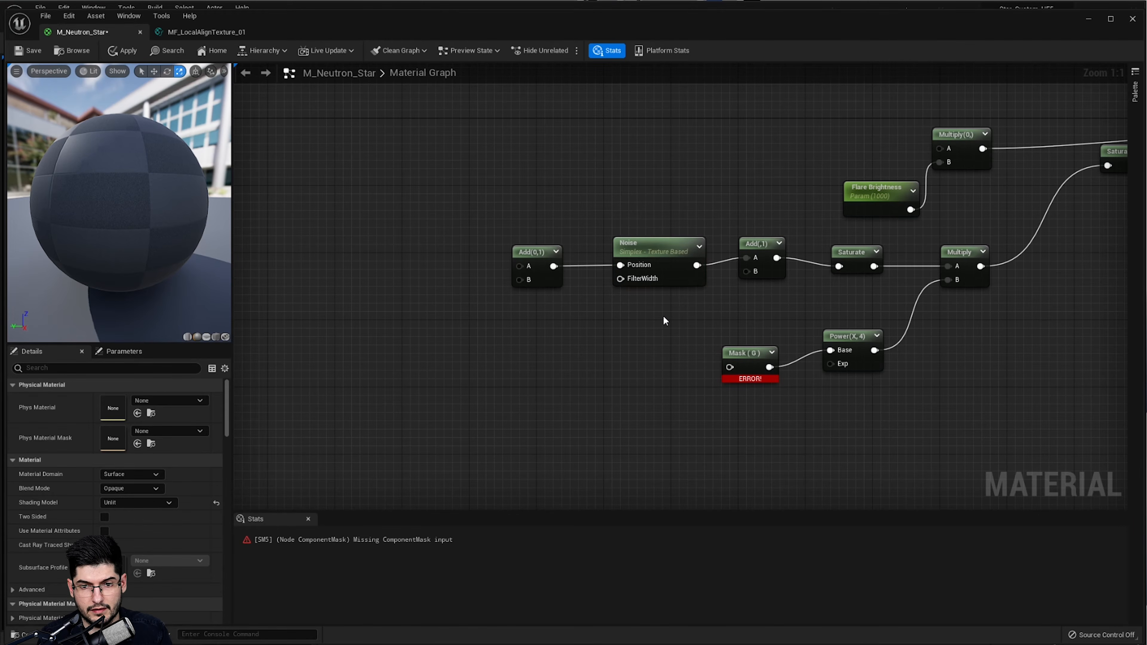
- Create a scalar parameter named Flare Coverage with default value 1, feeding input B of the Add node after Noise
click(635, 313)
drag(656, 333, 746, 272)
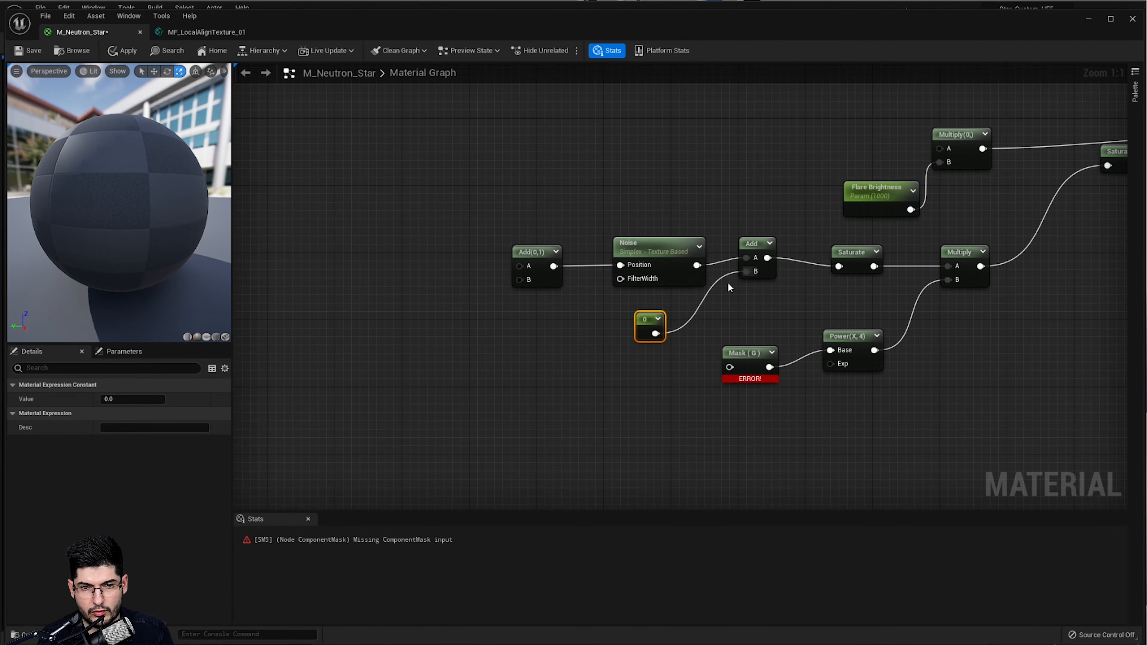
right_click(647, 325)
click(673, 334)
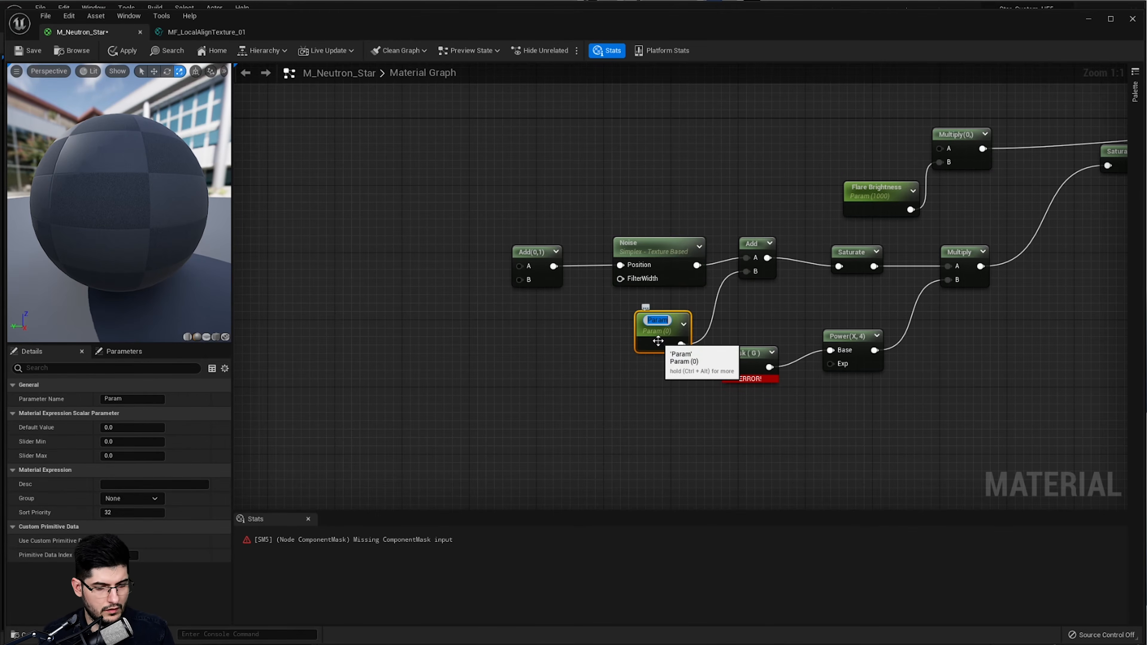
text(Flare Coverage)
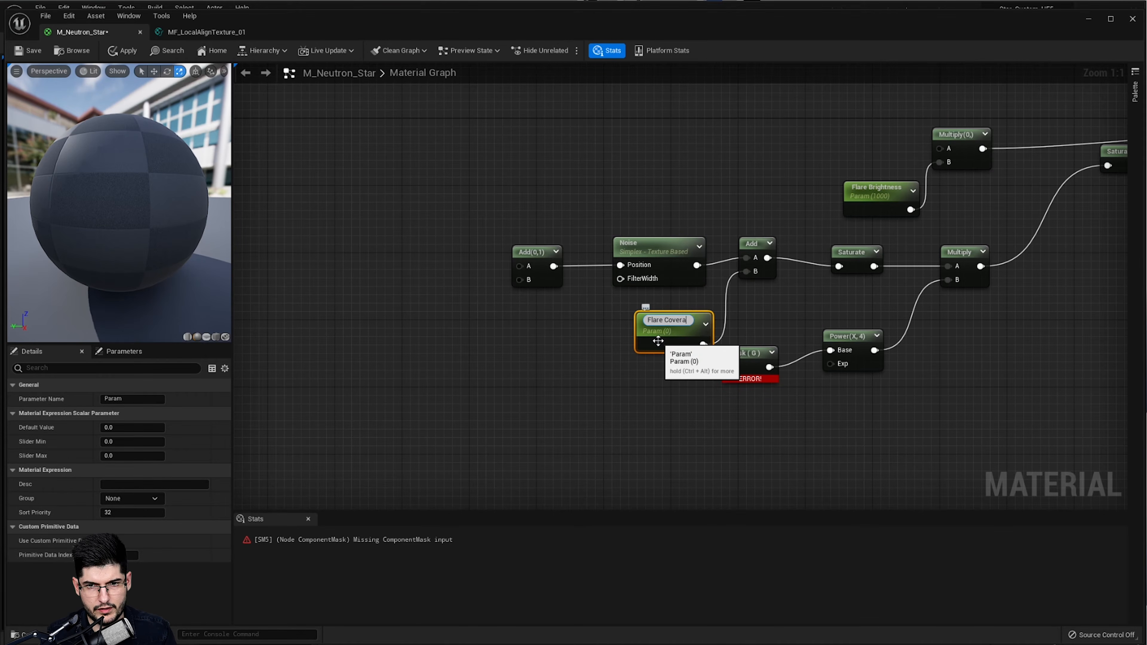
key(Return)
drag(654, 330, 629, 331)
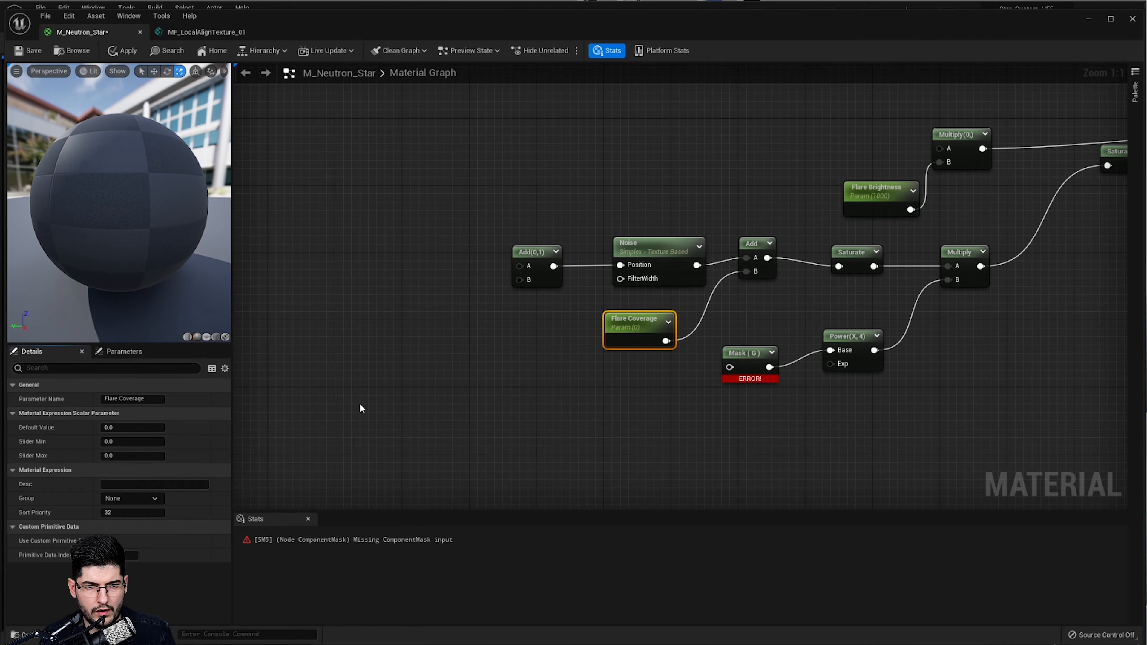
click(134, 427)
text(1)
click(698, 402)
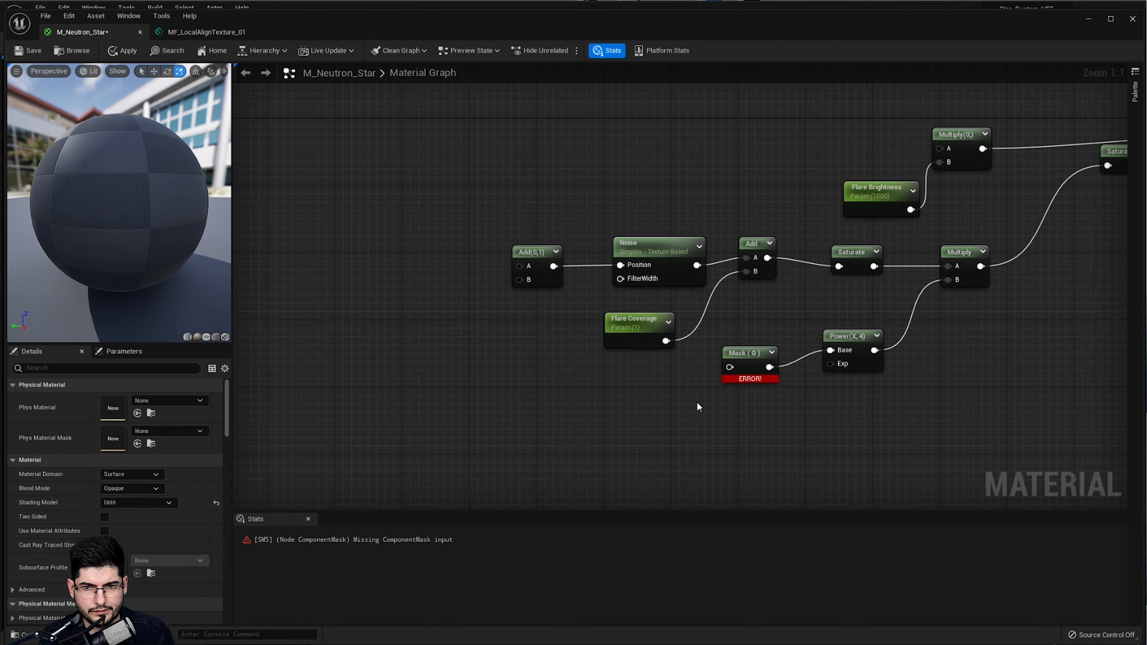
- Duplicate the Multiply node after Saturate, place the copy before the first Add node and connect it to that Add's input B
right_drag(698, 402, 649, 381)
right_drag(441, 346, 506, 369)
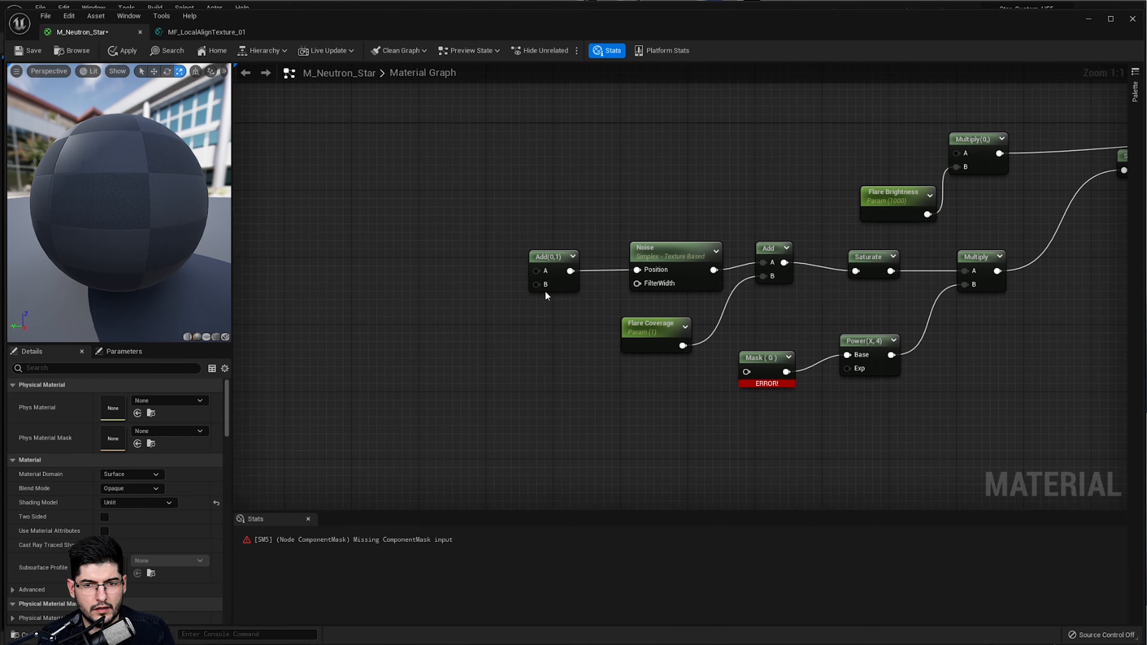
drag(558, 288, 569, 285)
click(991, 284)
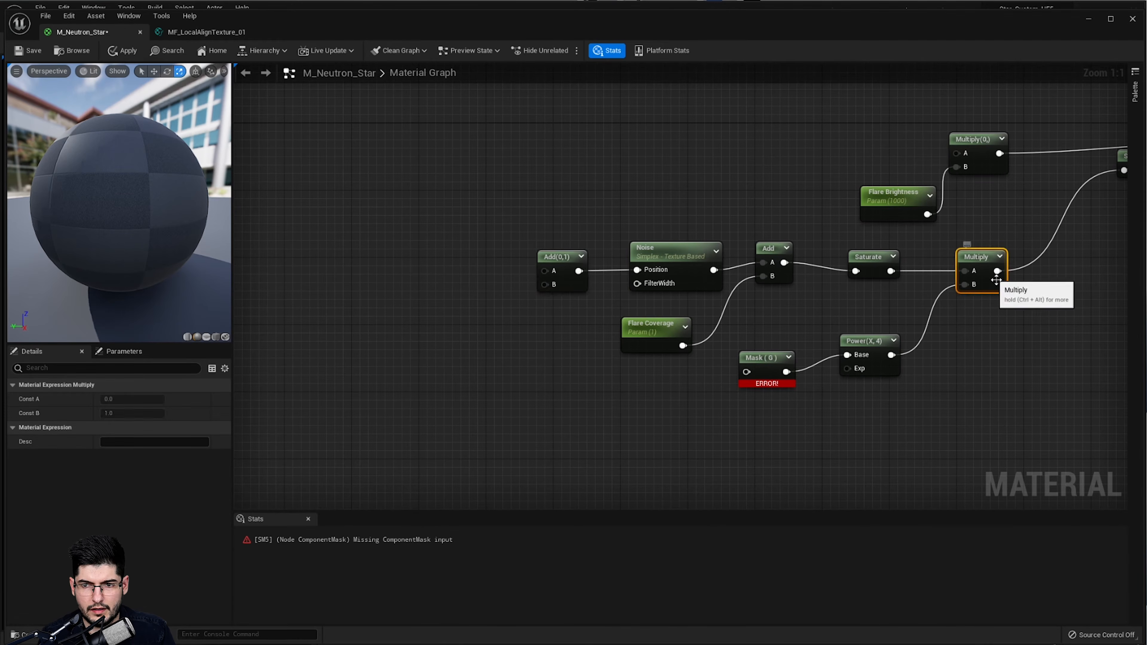
key(ctrl+d)
drag(1042, 325, 478, 265)
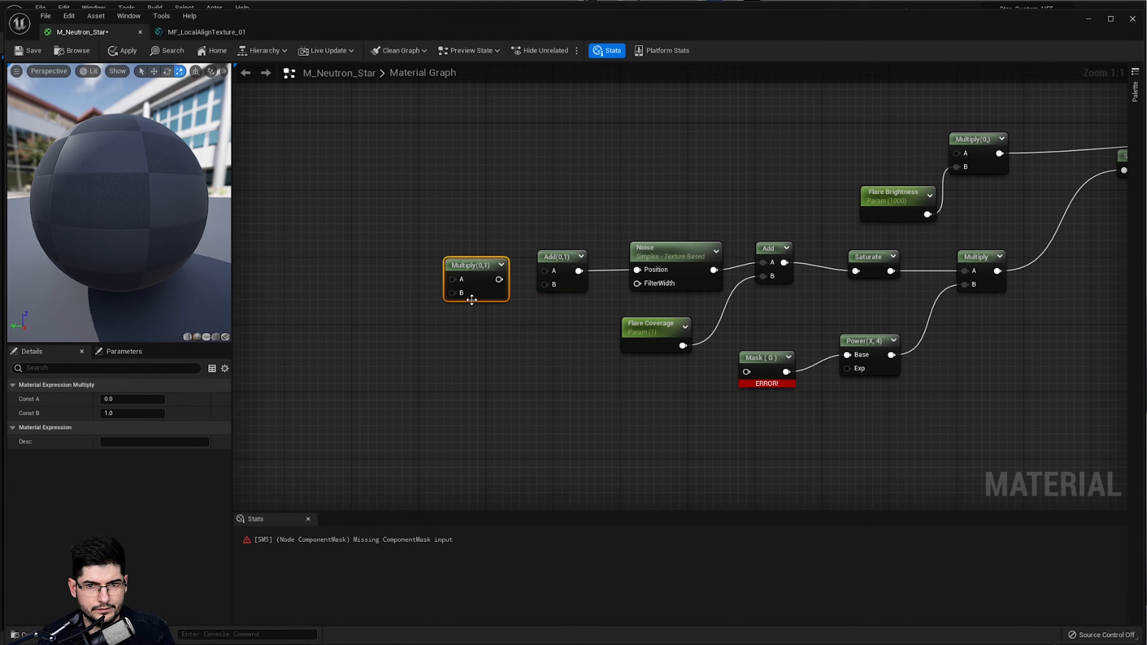
right_drag(478, 265, 556, 289)
mouse_move(577, 303)
mouse_down()
mouse_move(622, 310)
mouse_move(566, 308)
mouse_up()
right_drag(565, 308, 641, 331)
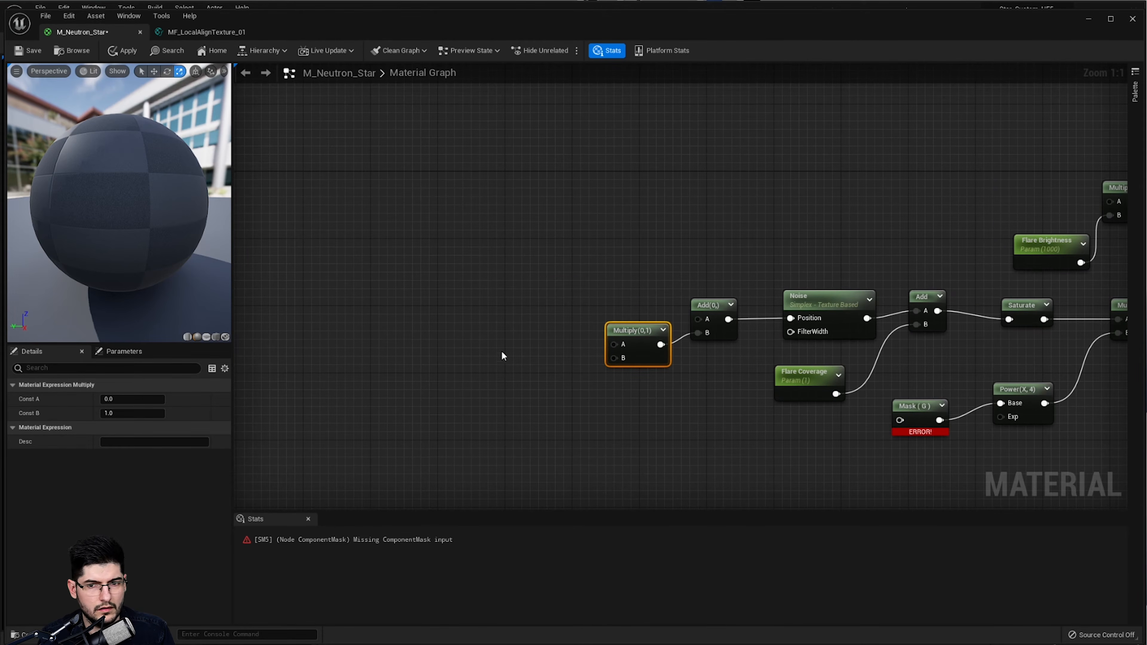
- Duplicate the new Multiply node, place the copy above it and connect it to input A of the first Add
key(ctrl+d)
drag(678, 357, 698, 319)
right_drag(553, 276, 628, 245)
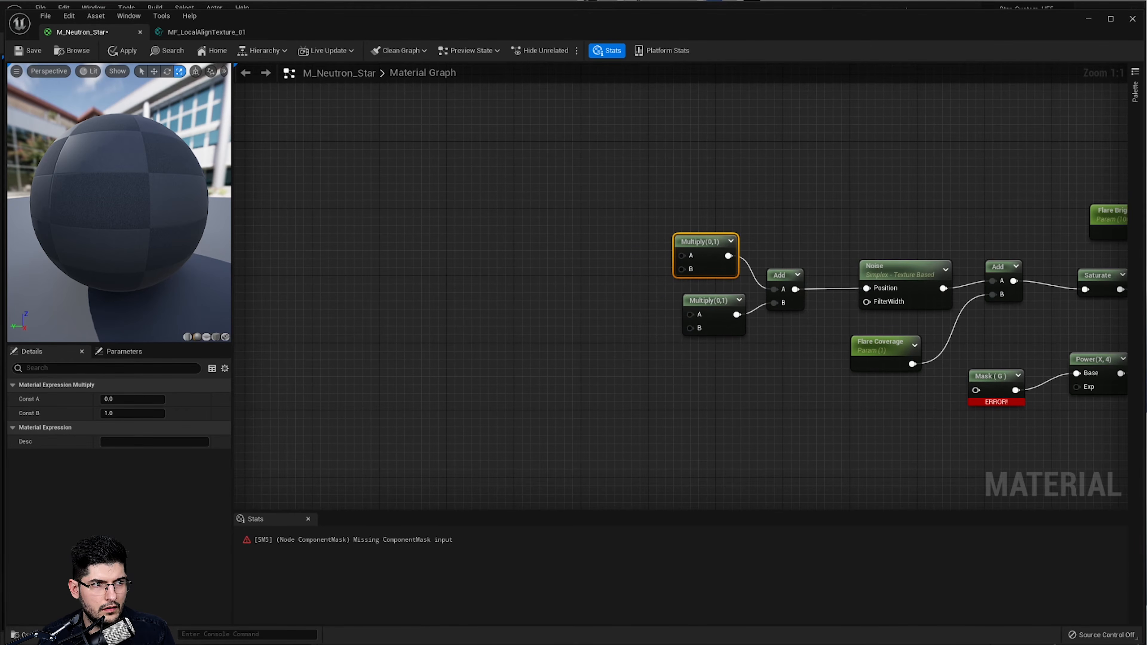
- Copy the PixelNormalWS, TransformPosition and ObjectScale nodes from the Star Cracks group and paste them before the two new Multiply nodes
scroll(344, 135, down, 3)
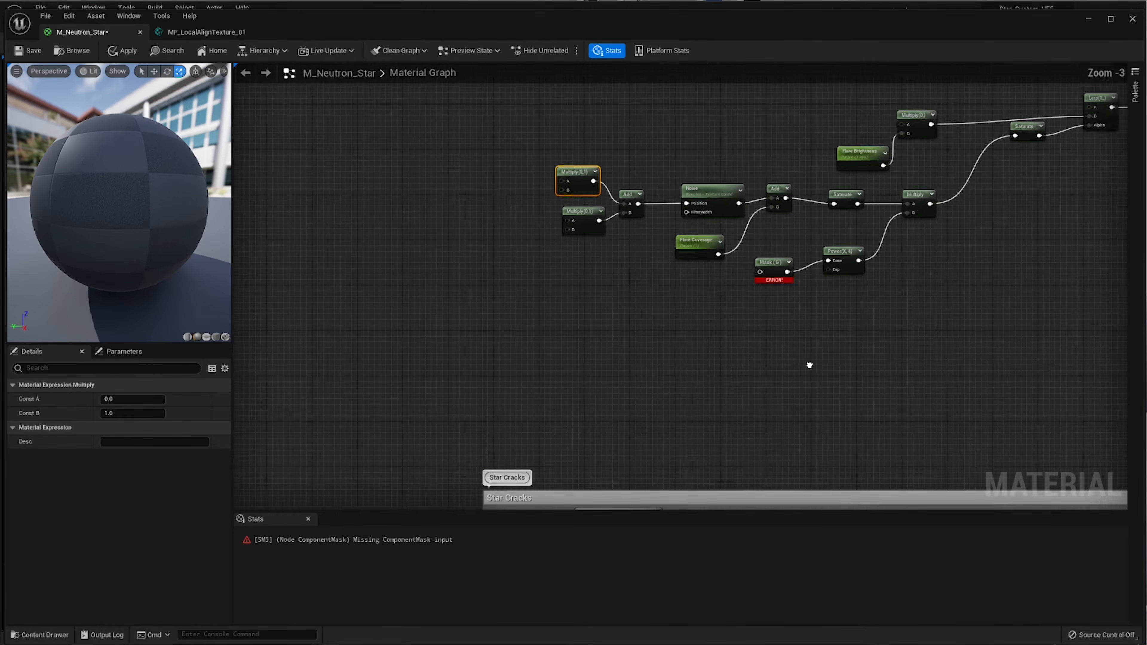
right_drag(850, 416, 723, 180)
scroll(616, 239, up, 2)
right_drag(538, 297, 674, 273)
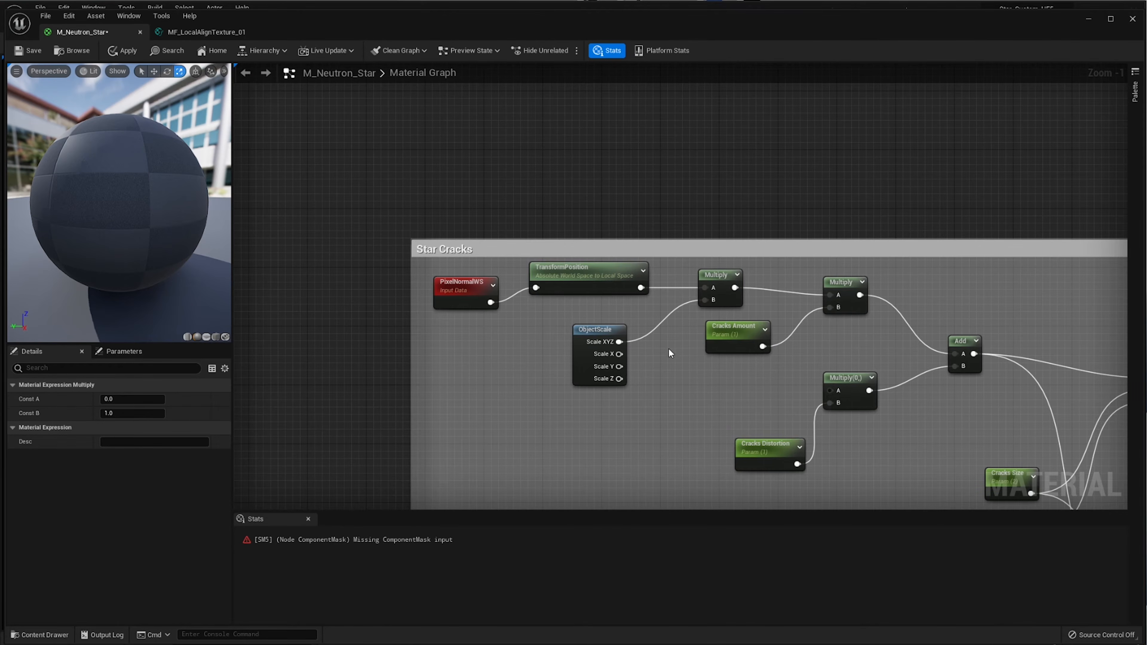
drag(669, 350, 472, 254)
right_drag(525, 138, 678, 375)
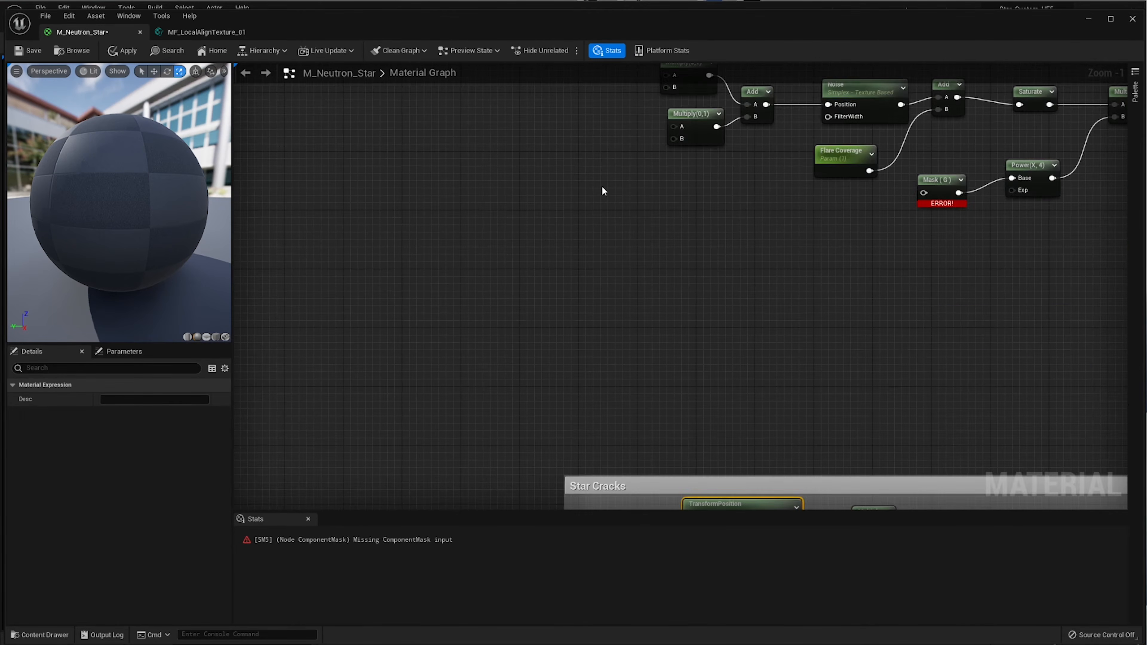
right_drag(603, 187, 697, 338)
click(614, 214)
key(ctrl+v)
- Connect the pasted TransformPosition to input A of the upper Multiply and ObjectScale's Scale XYZ to its input B
drag(683, 193, 773, 228)
scroll(671, 231, up, 1)
click(715, 199)
drag(677, 260, 777, 240)
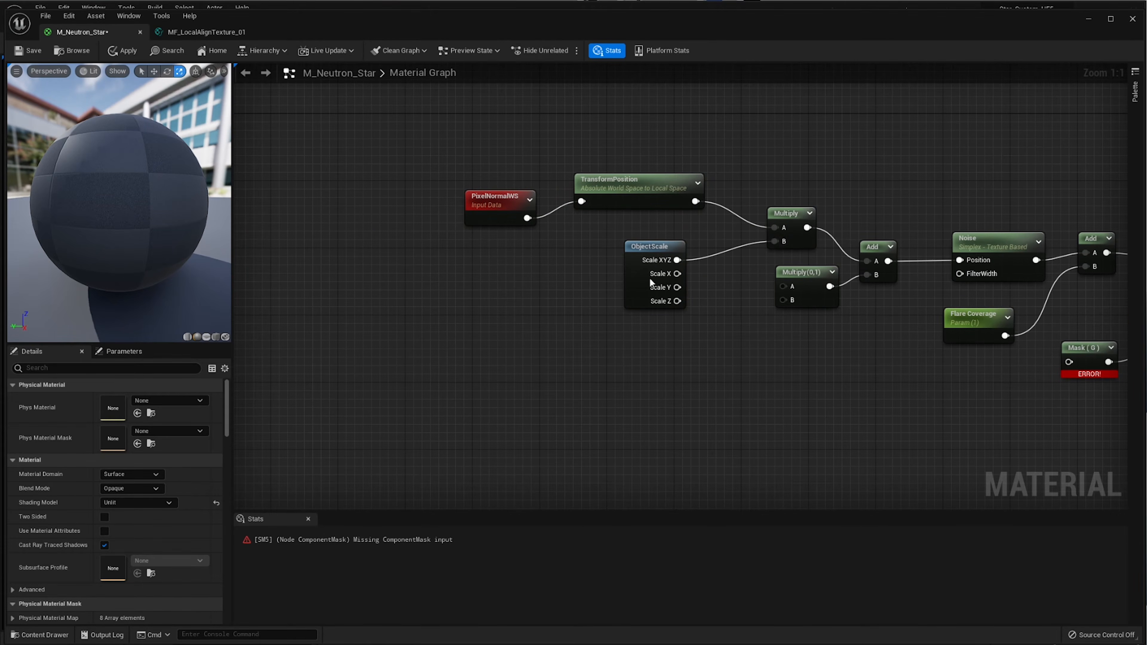
- Move the Multiply node feeding the first Add's input B further down, leaving space below ObjectScale
right_drag(756, 328, 692, 331)
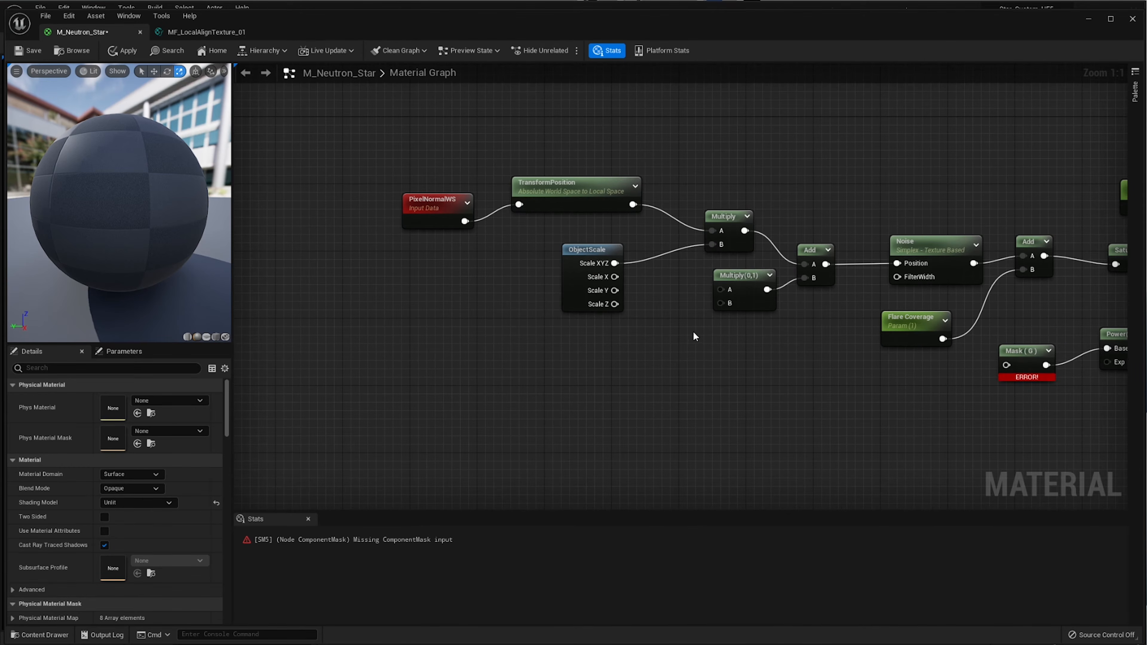
drag(759, 296, 763, 406)
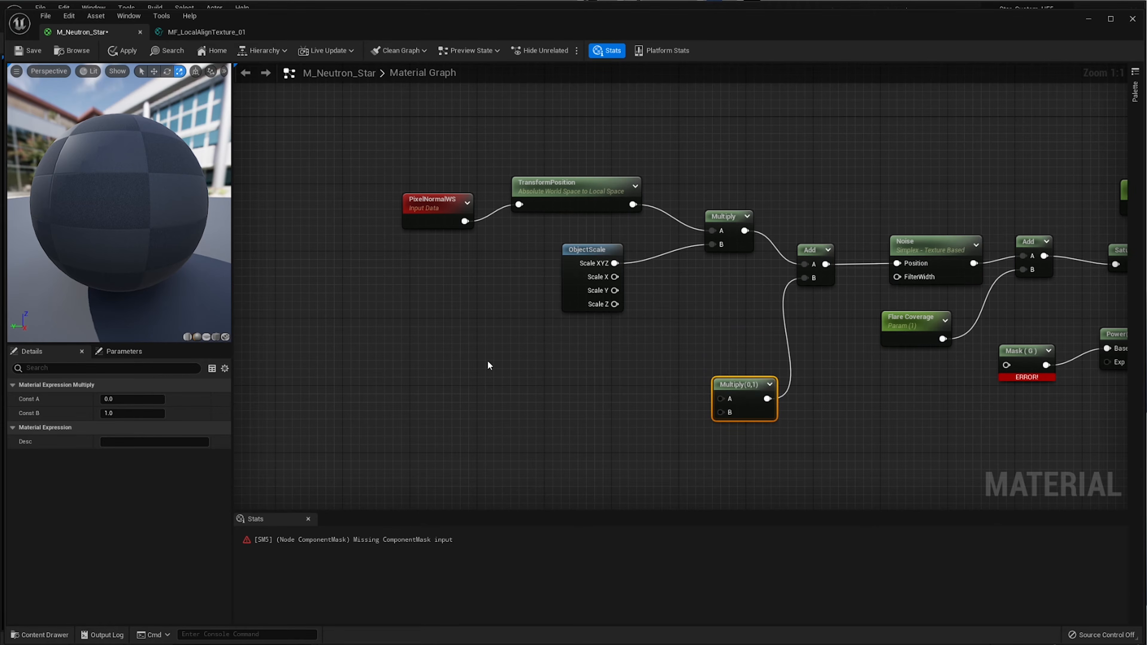
right_drag(348, 330, 341, 269)
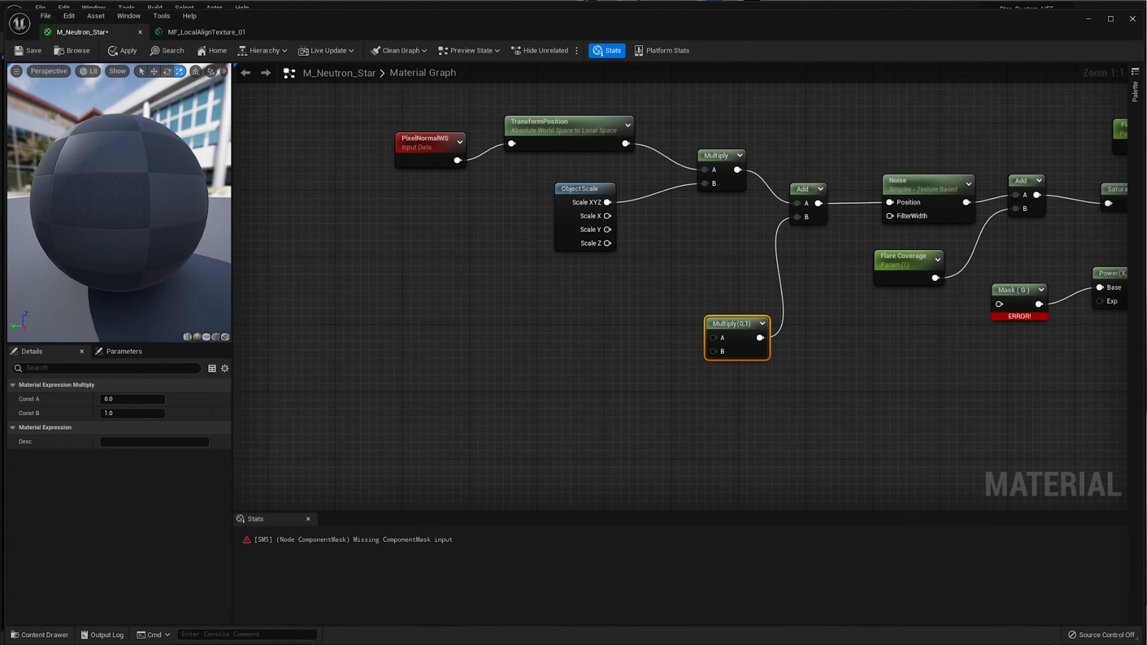
- Group the whole flare network, from PixelNormalWS to the final Lerp, in a comment box titled Flares
scroll(406, 301, down, 5)
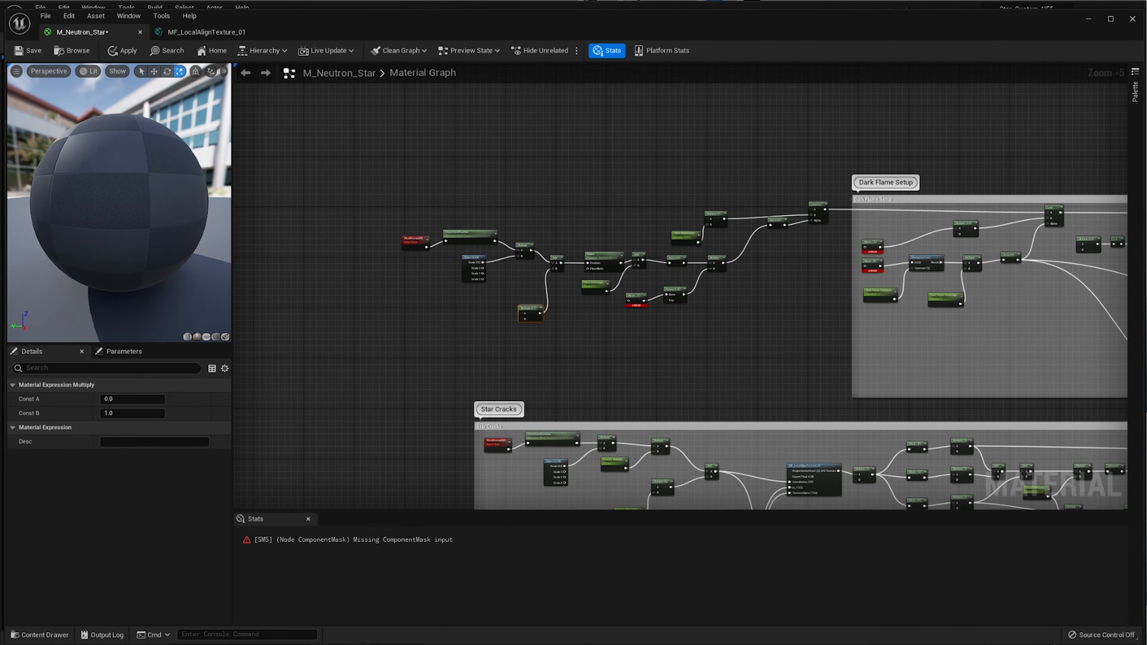
drag(817, 188, 377, 351)
text(c)
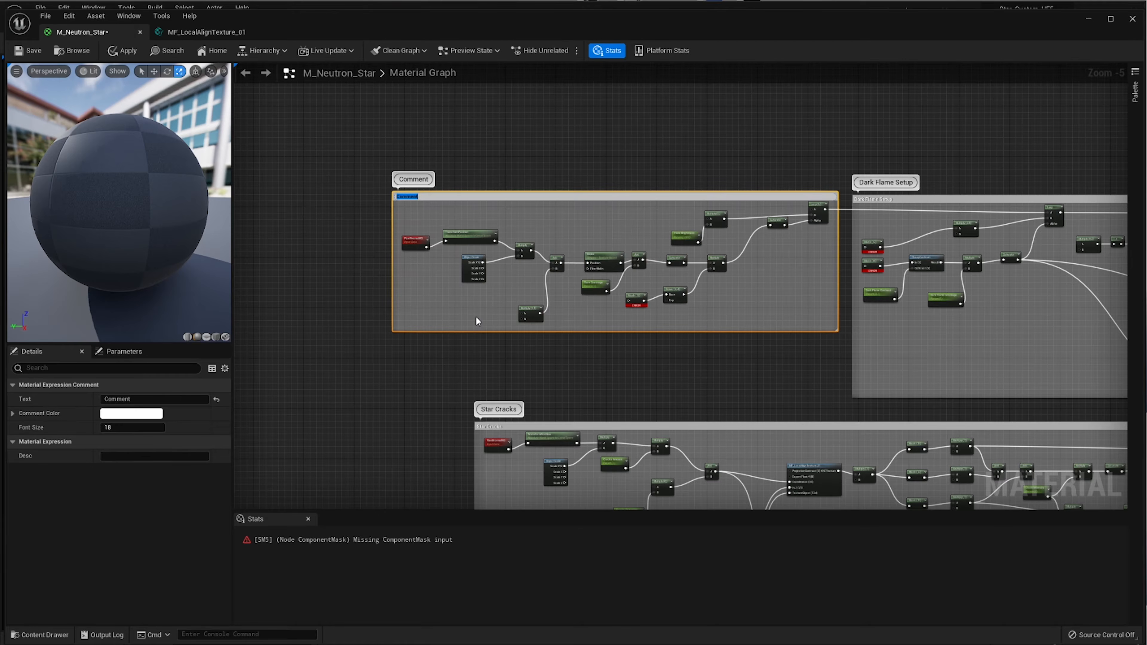
text(Flares)
key(Return)
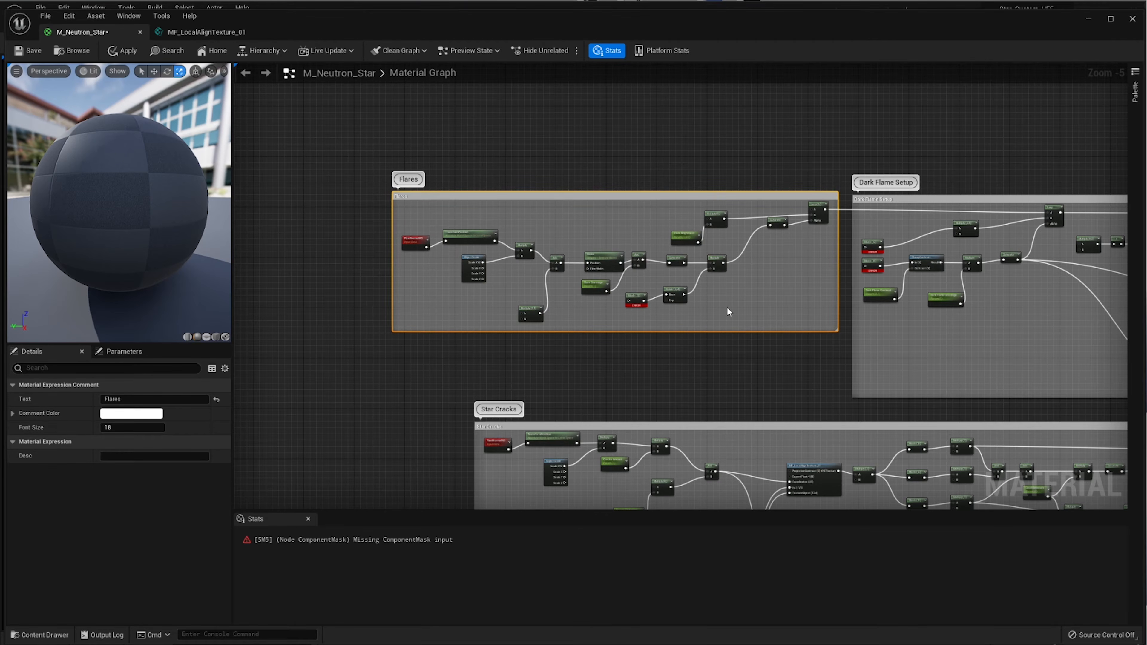
click(383, 298)
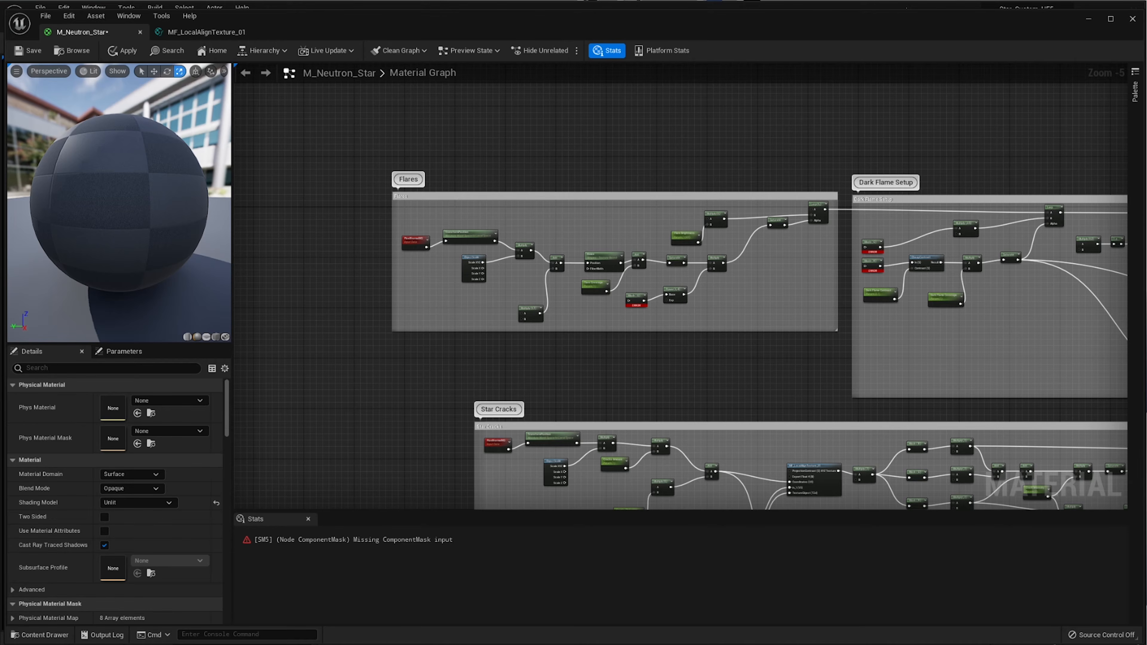
- Examine the MF_LocalAlignTexture_01 function node and its connected inputs in the Star Cracks group
right_drag(260, 306, 412, 243)
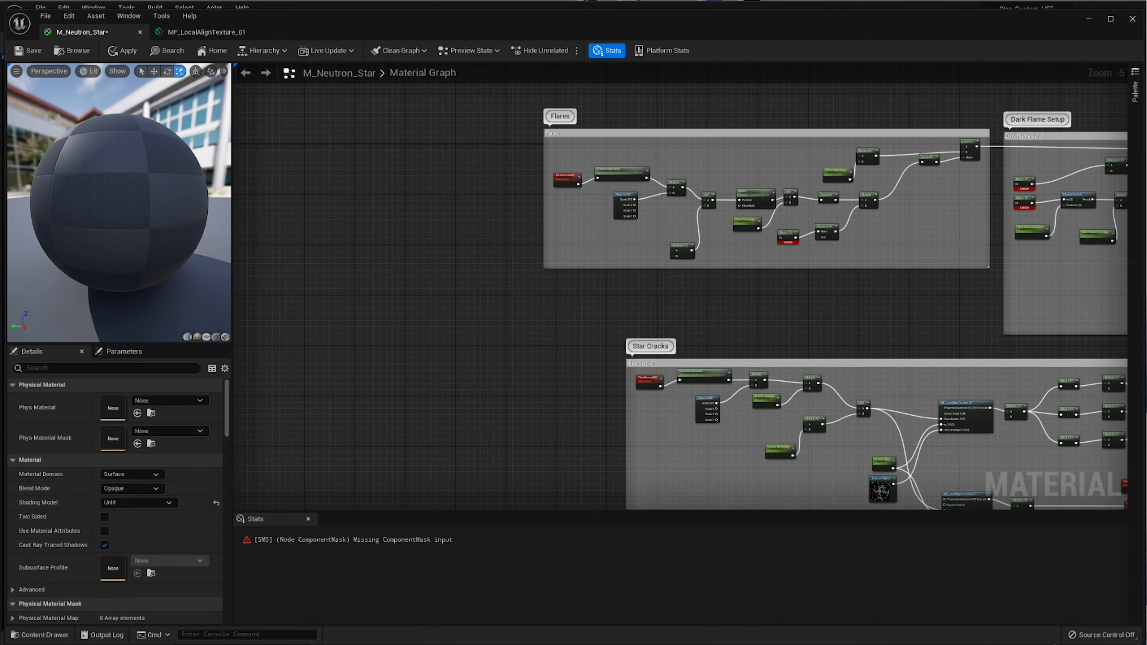
right_drag(327, 279, 506, 326)
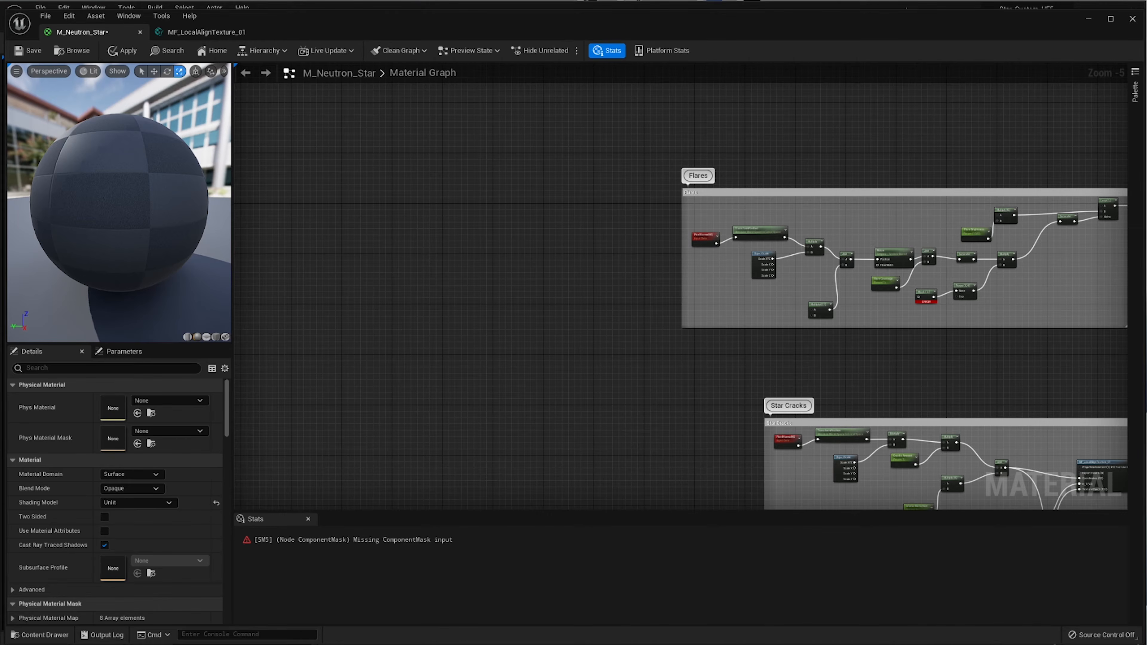
scroll(416, 255, down, 1)
scroll(565, 307, down, 1)
right_drag(698, 385, 590, 235)
right_drag(665, 286, 555, 226)
scroll(583, 210, up, 5)
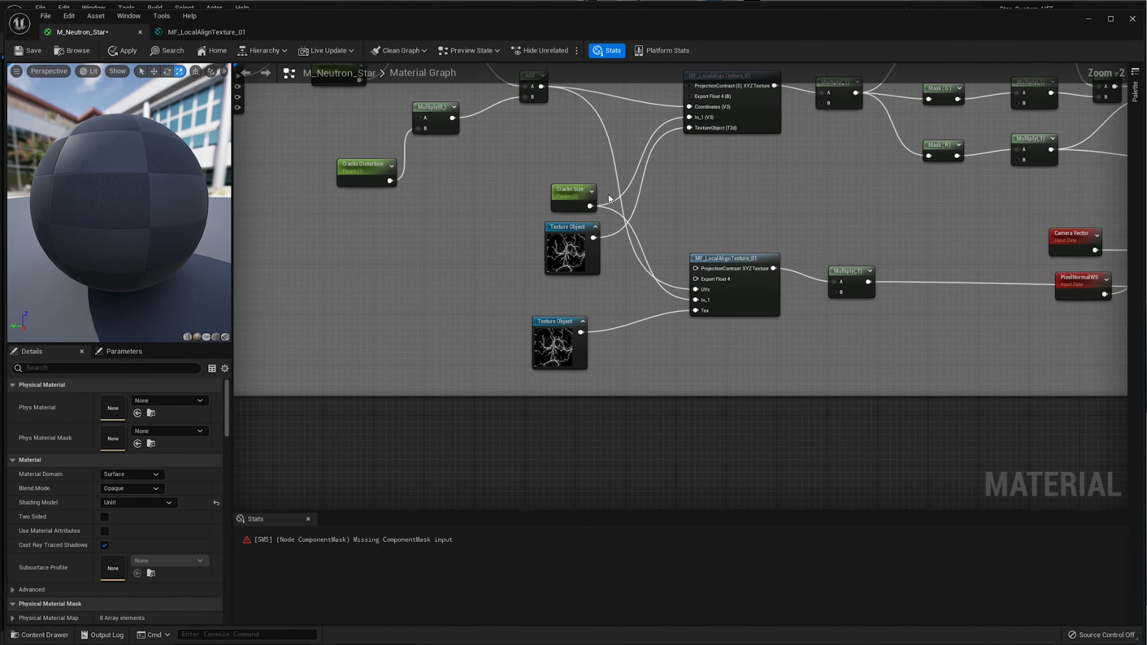
scroll(684, 254, up, 2)
click(750, 298)
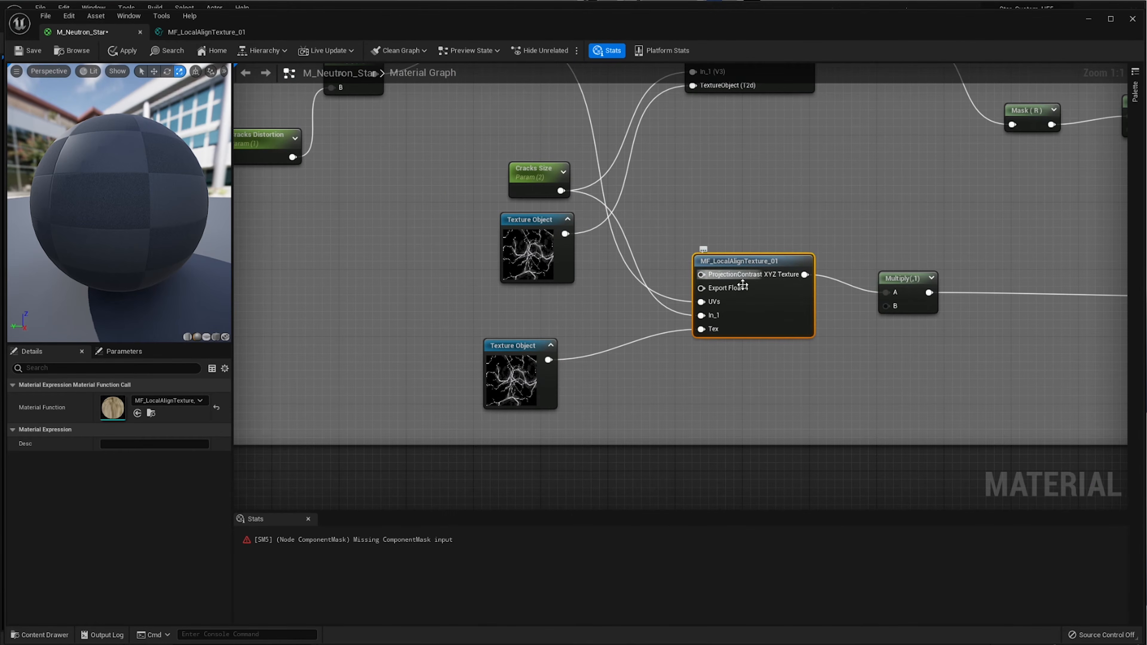
- Browse the project assets to the Space_Construction > Maps > Tutorial folder
click(640, 384)
key(ctrl+space)
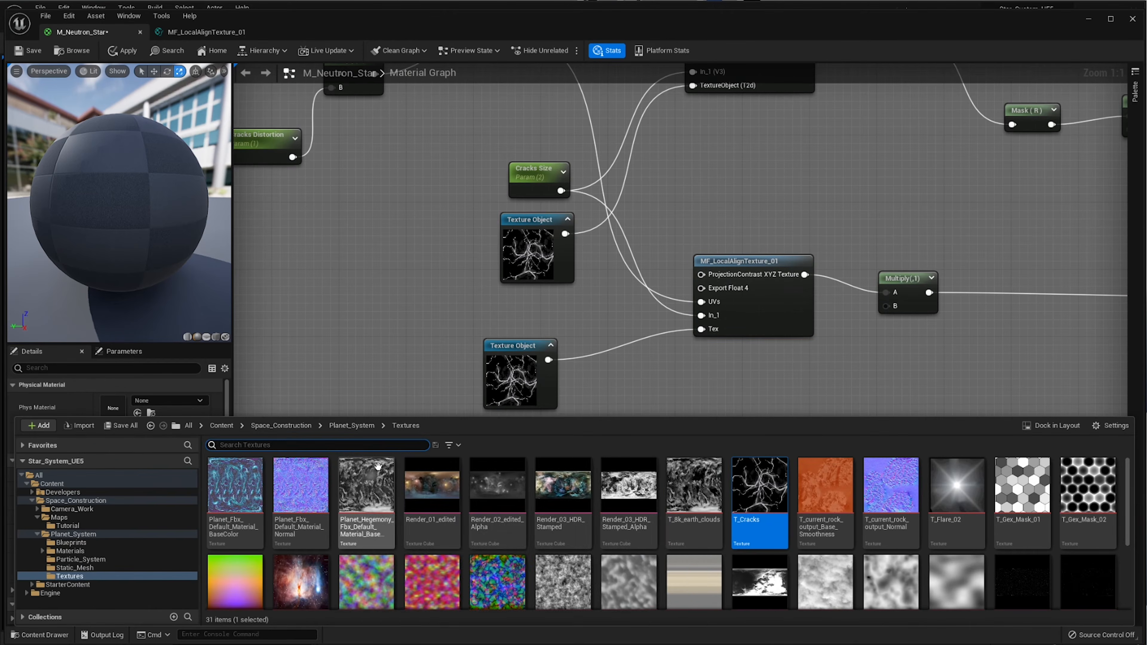
click(280, 426)
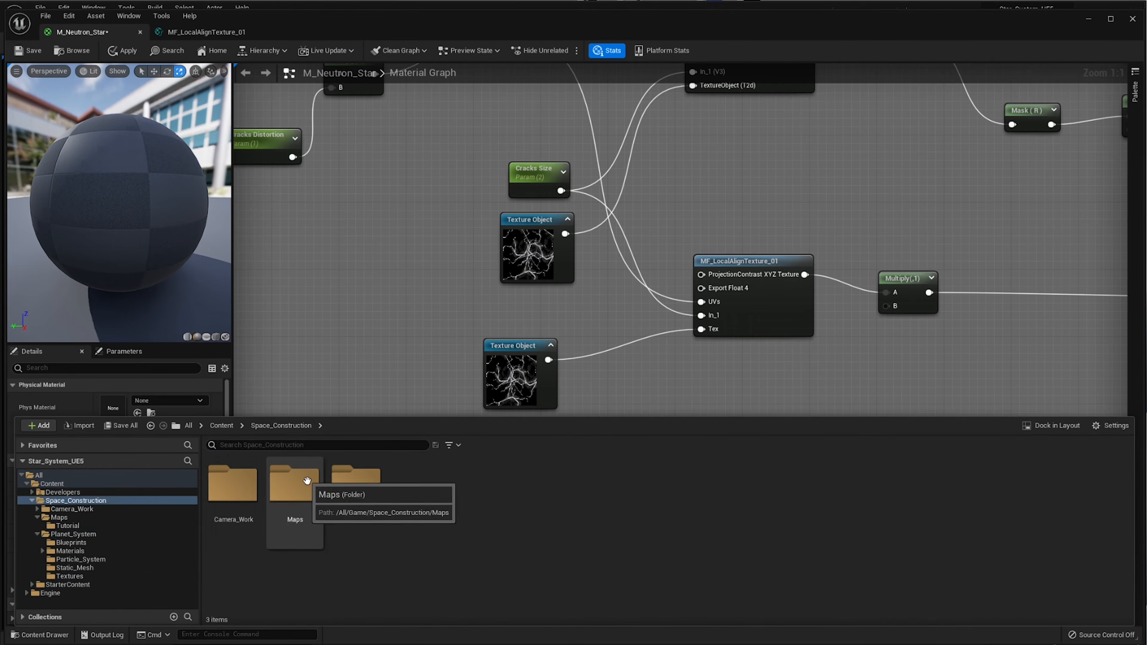
double_click(294, 484)
double_click(232, 484)
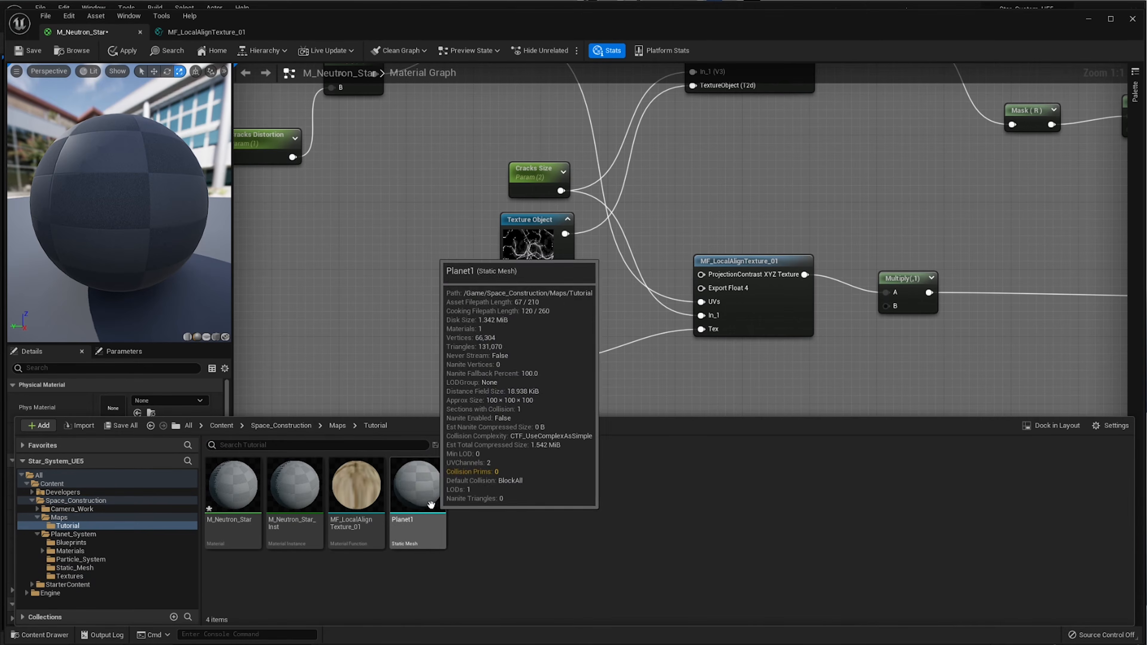
- Duplicate the MF_LocalAlignTexture_01 material function in the Tutorial folder and name the copy MF_LocalAlignTexture_02
right_click(372, 488)
click(410, 311)
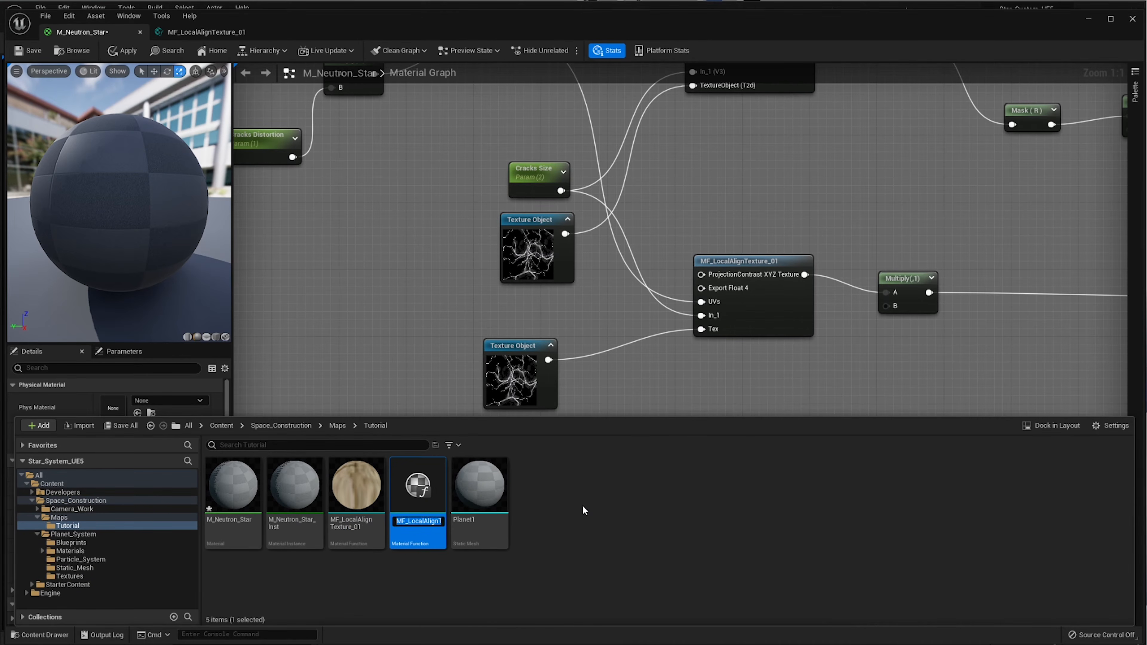
key(Right)
key(BackSpace)
key(BackSpace)
text(02)
key(Return)
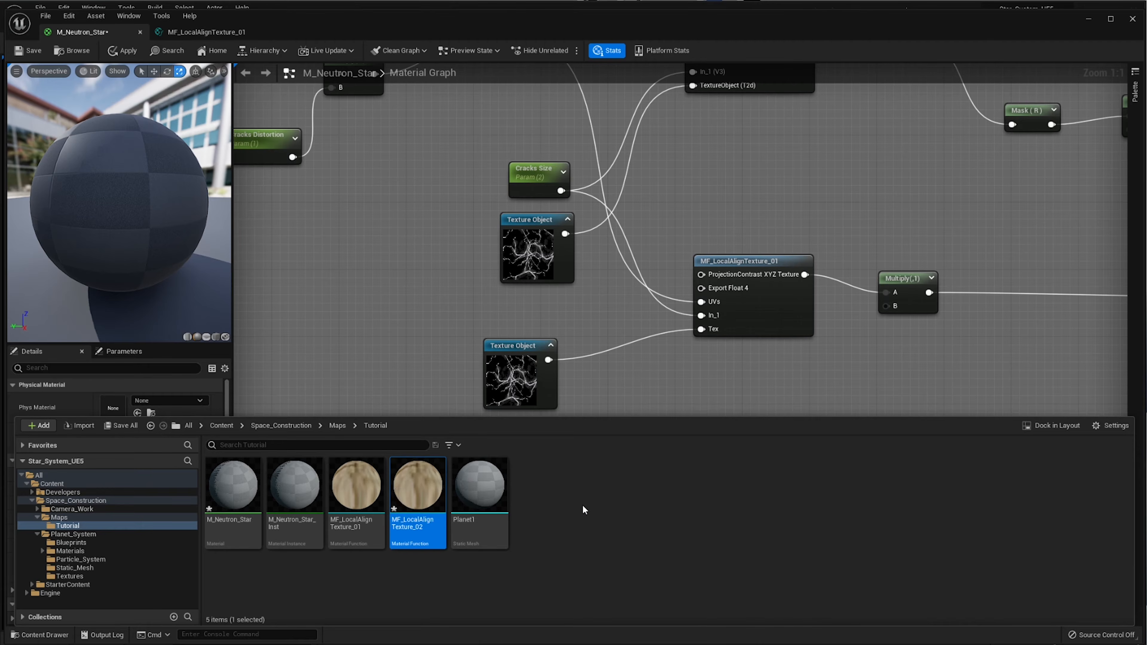
key(ctrl+space)
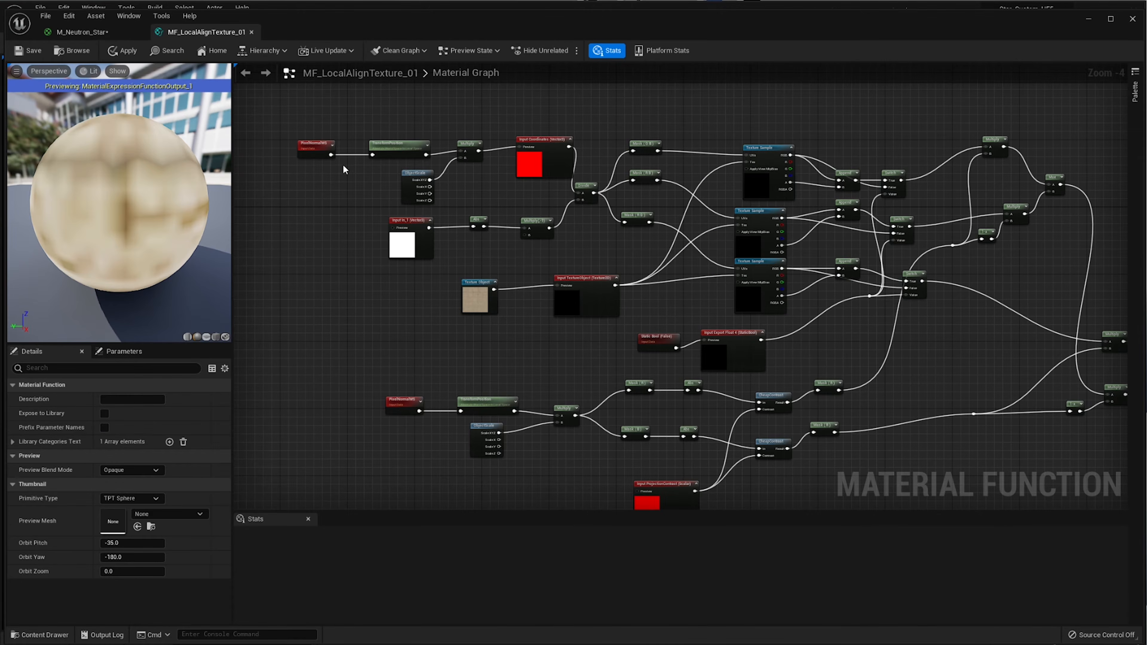
- Place MF_LocalAlignTexture_02 as a function node in the M_Neutron_Star graph, in the empty space beside the Star Cracks group
click(82, 31)
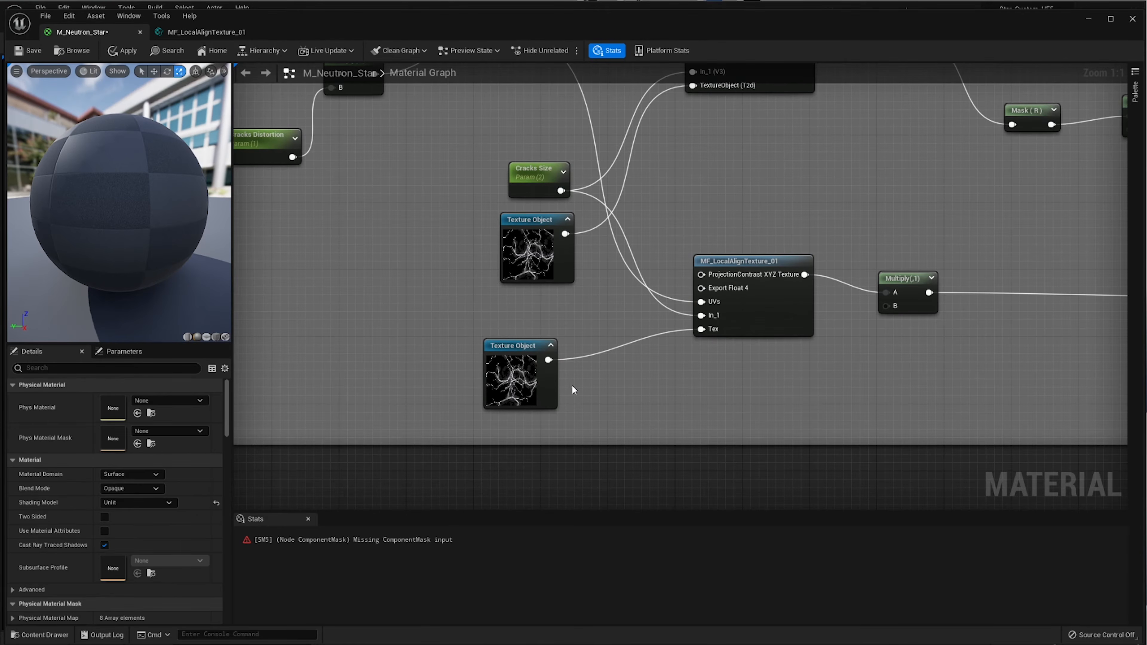
click(740, 323)
right_drag(364, 355, 607, 350)
scroll(402, 335, down, 2)
right_drag(402, 336, 771, 380)
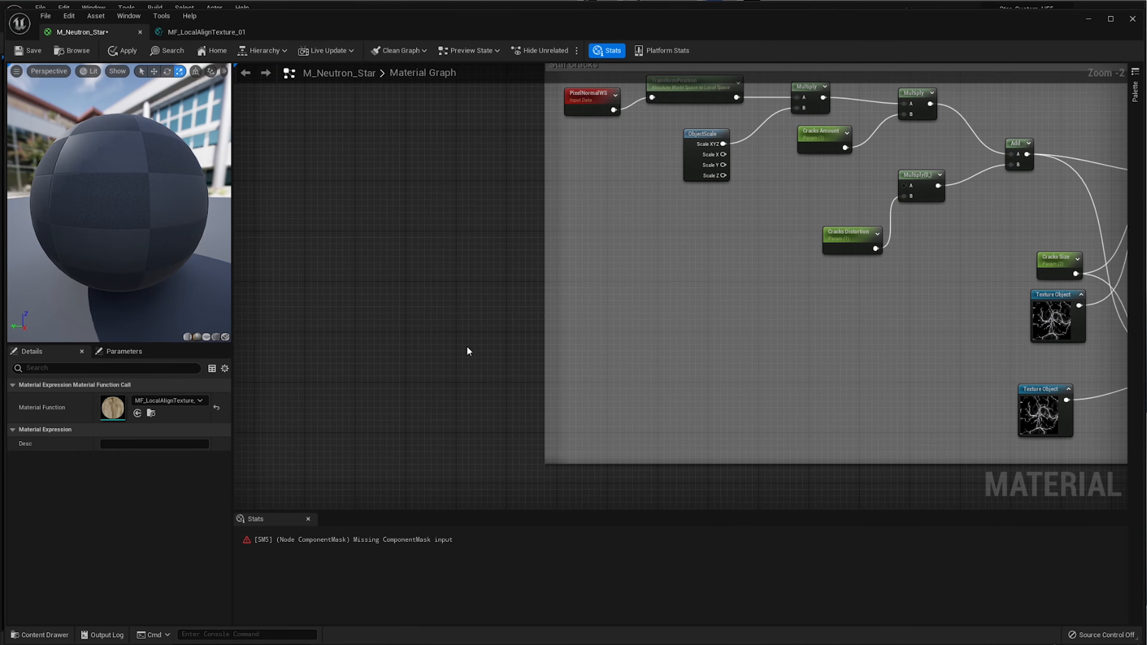
click(454, 344)
right_drag(454, 343, 668, 255)
key(ctrl+space)
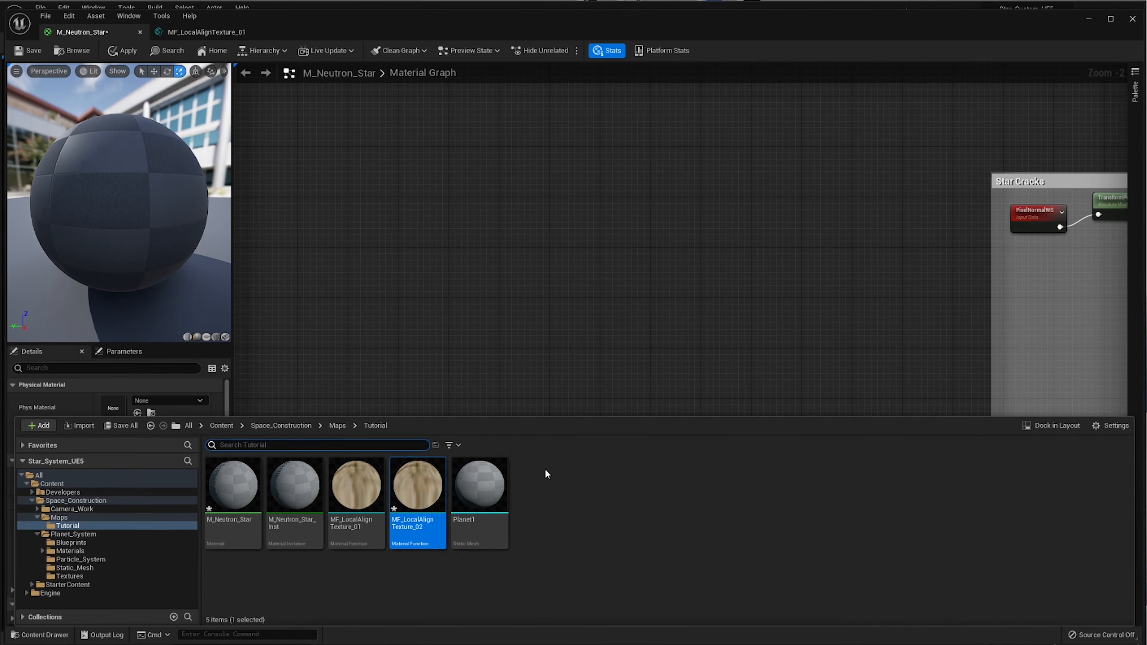
drag(418, 485, 582, 278)
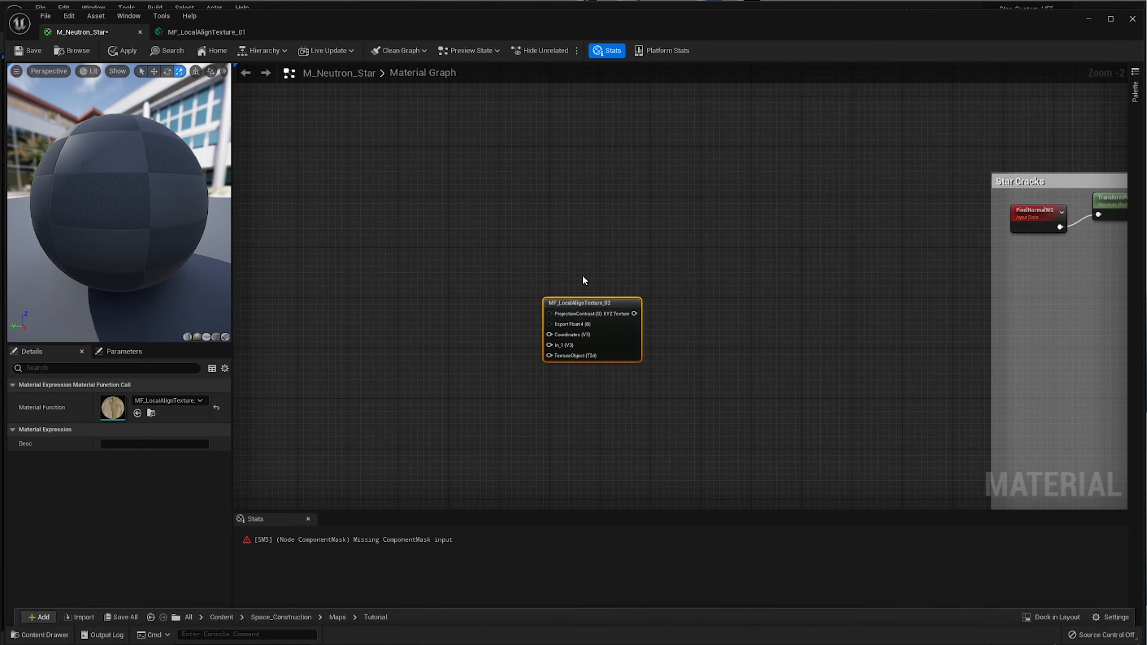
- Open MF_LocalAlignTexture_02 and examine its node network from the inputs to the XYZ Texture output
double_click(600, 332)
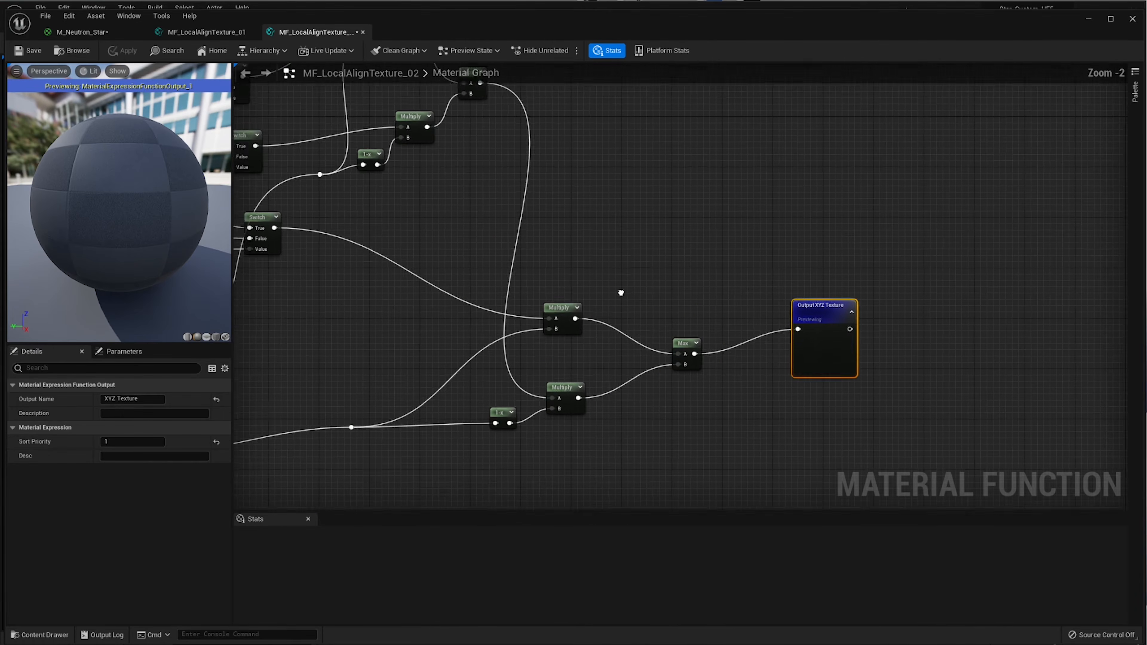
right_drag(621, 293, 668, 291)
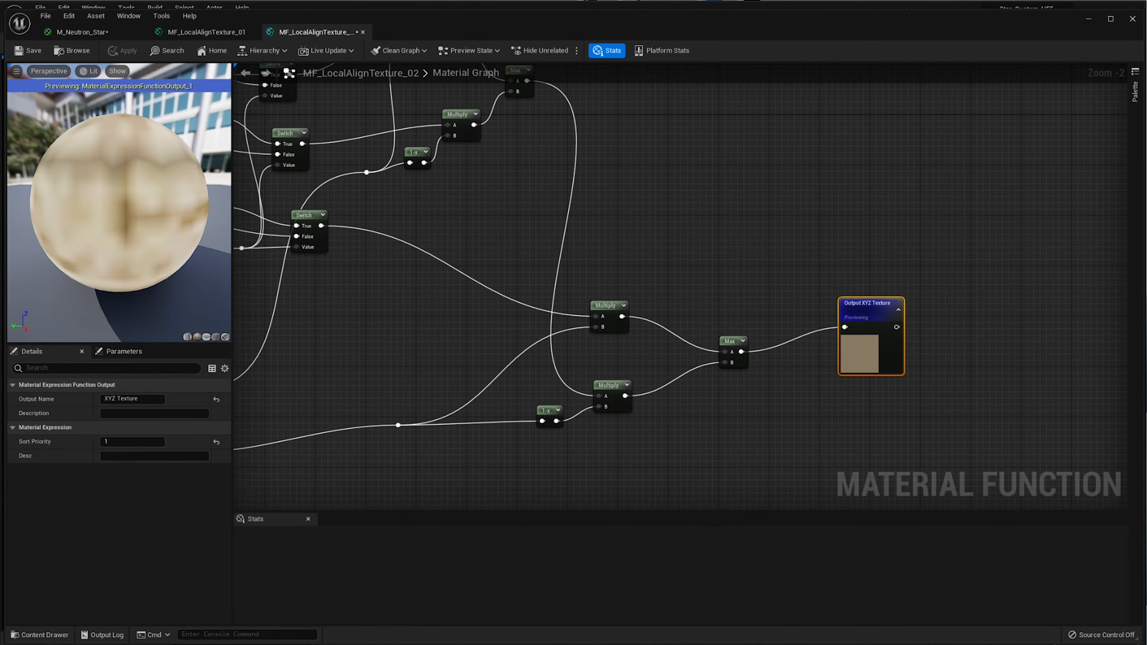
right_drag(349, 281, 607, 361)
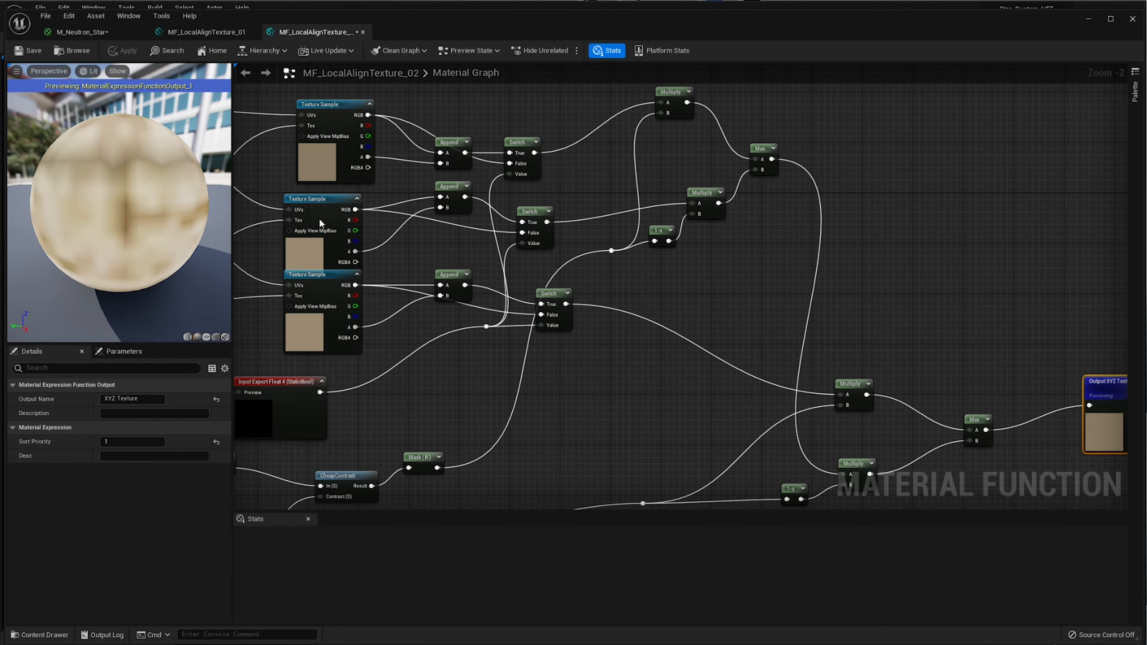
right_drag(410, 239, 496, 300)
scroll(626, 287, down, 1)
right_drag(394, 312, 636, 82)
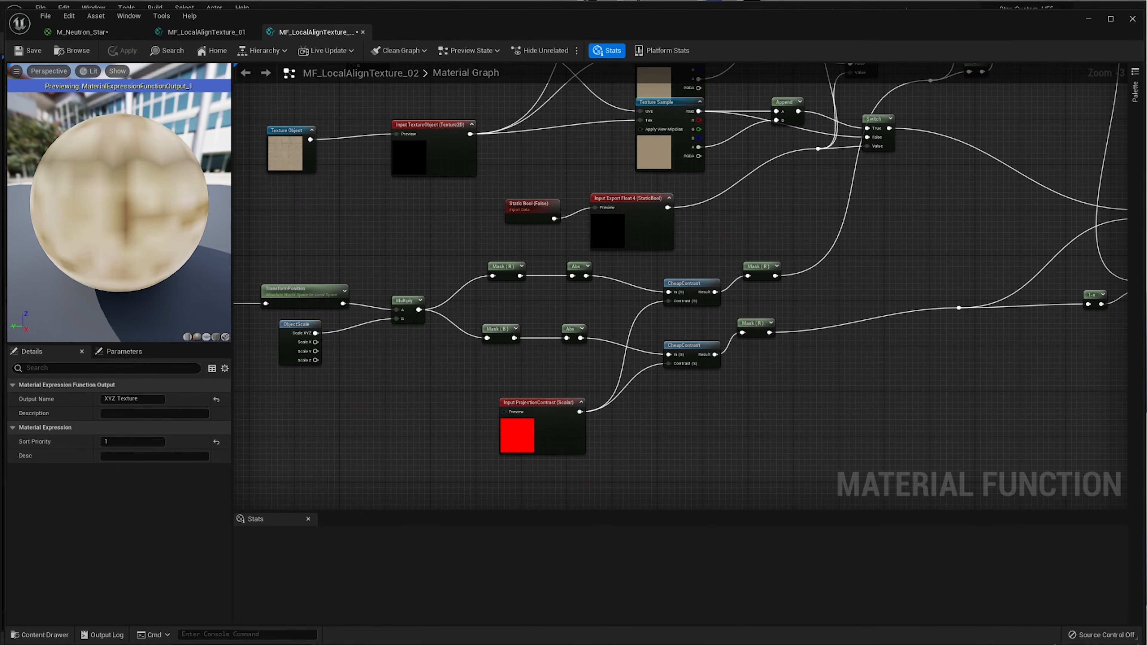
scroll(757, 353, down, 1)
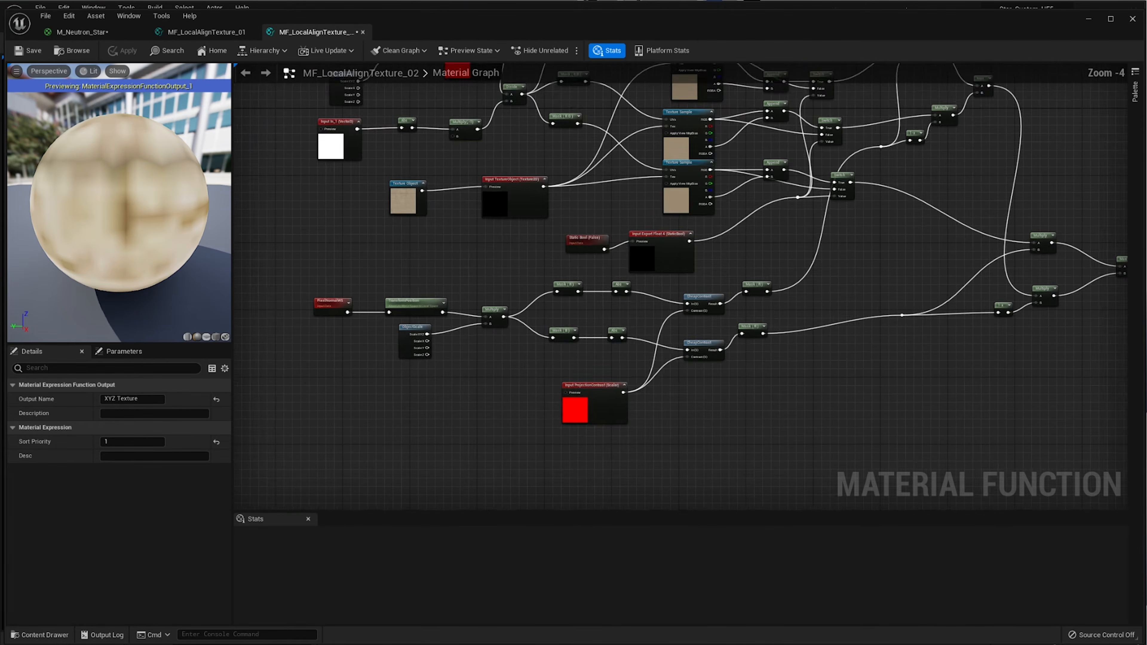
right_drag(756, 353, 730, 433)
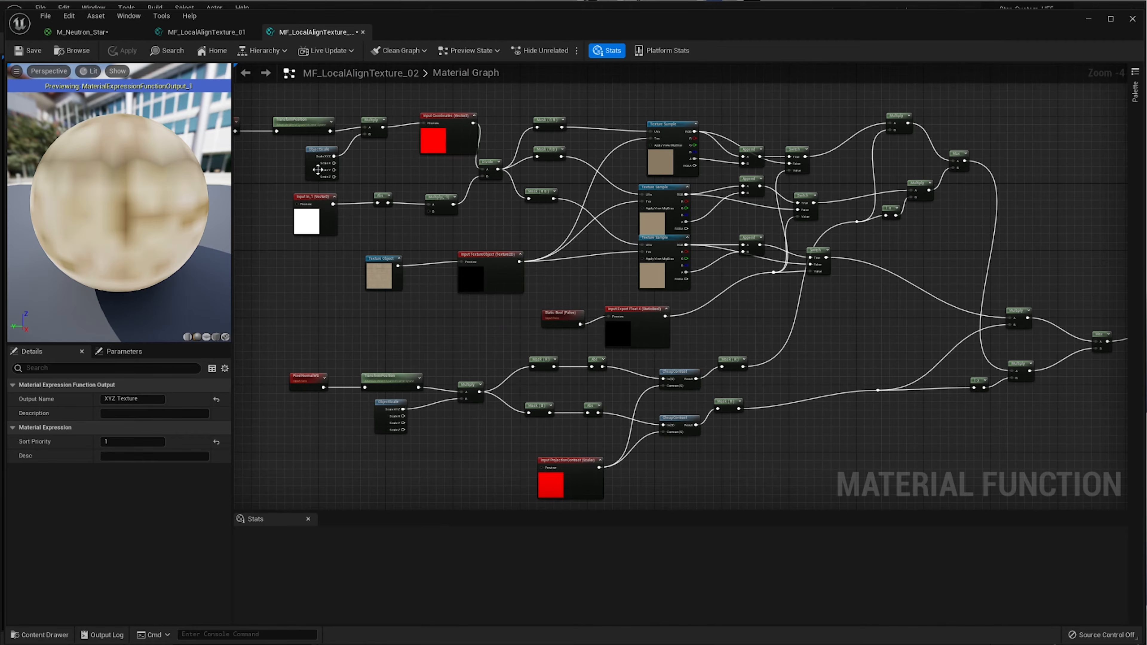
- Add a LocalAlignedTexture function node below MF_LocalAlignTexture_02 in the M_Neutron_Star graph
click(201, 33)
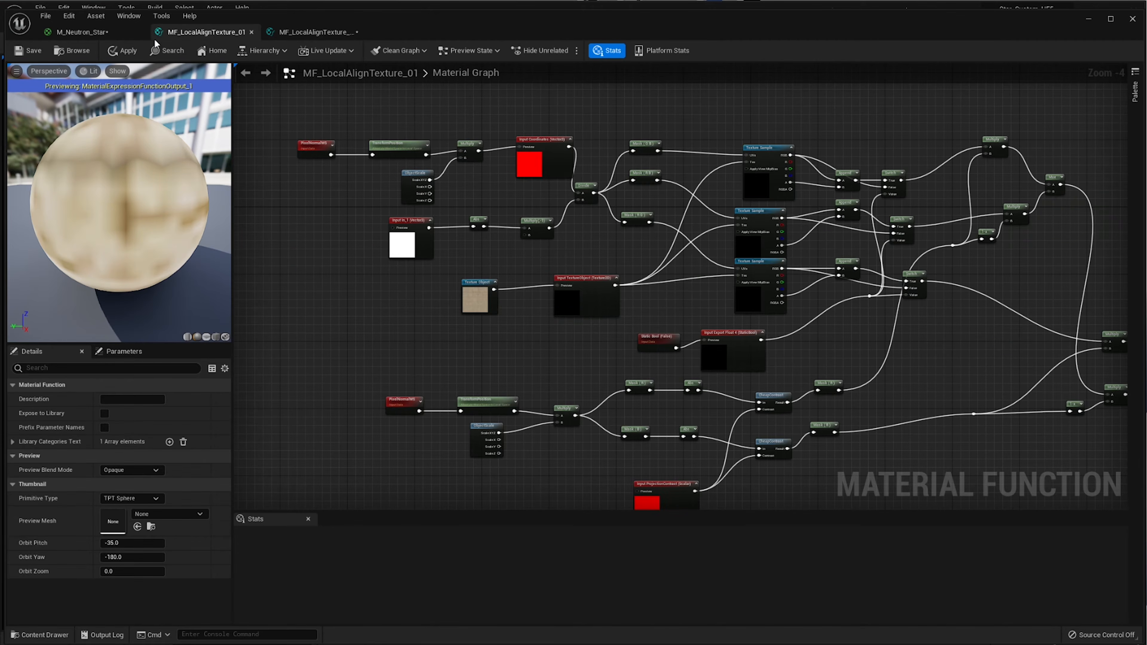
click(126, 38)
click(612, 398)
right_click(618, 398)
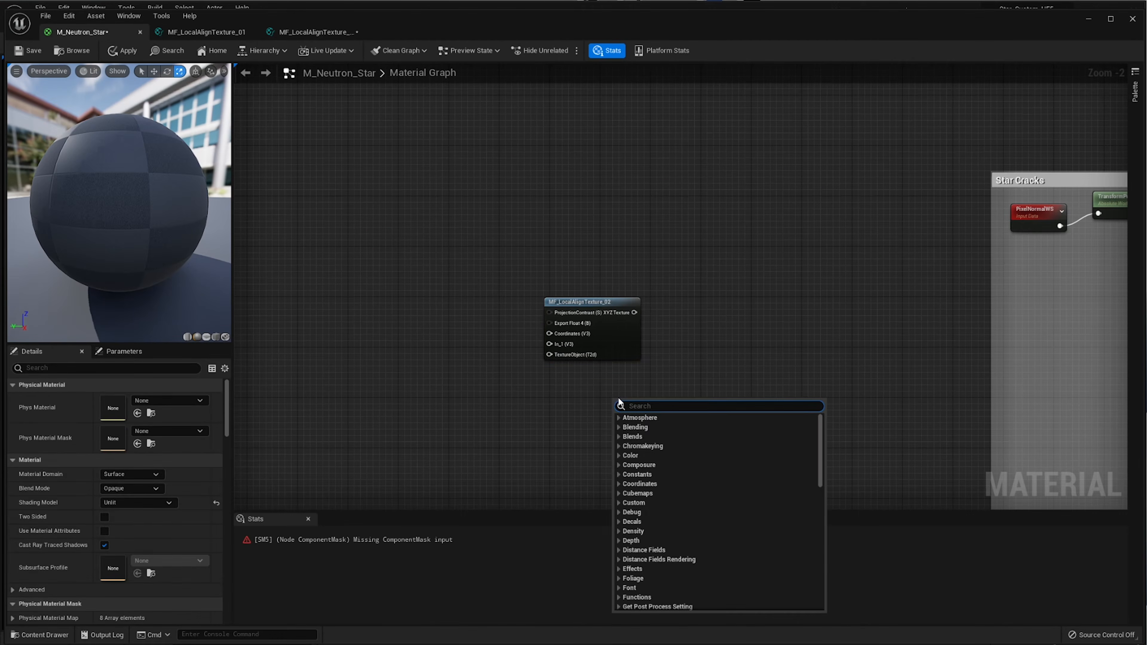
text(local)
key(Return)
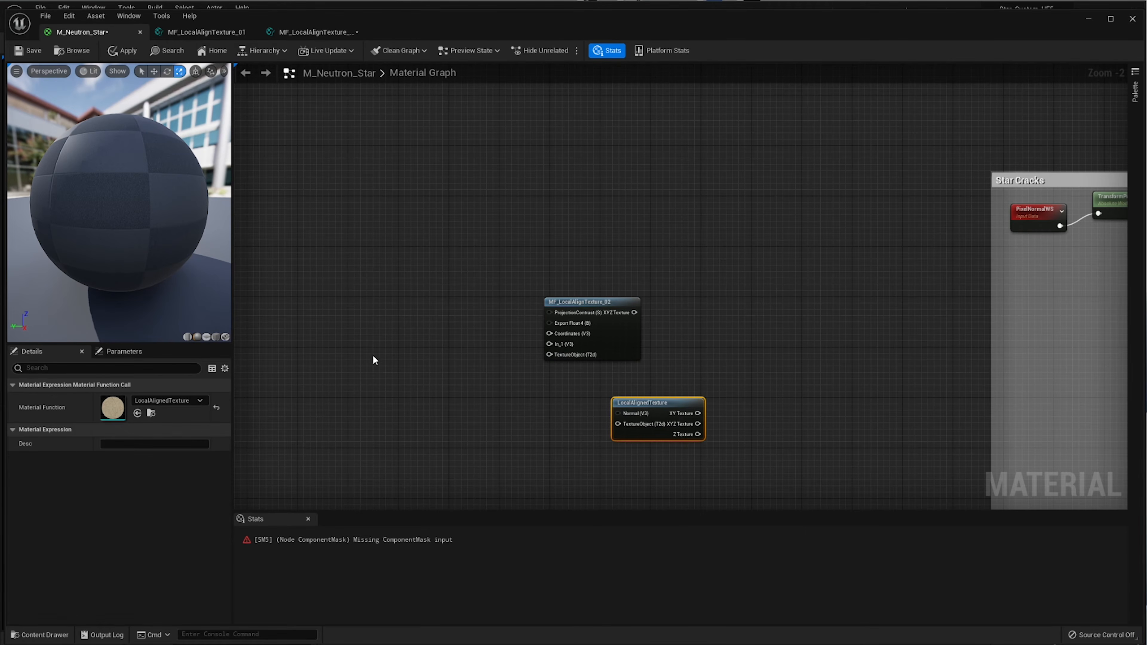
- Open the LocalAlignedTexture function and examine how its texture samples, Lerps and contrast nodes are connected
double_click(112, 411)
scroll(776, 211, down, 4)
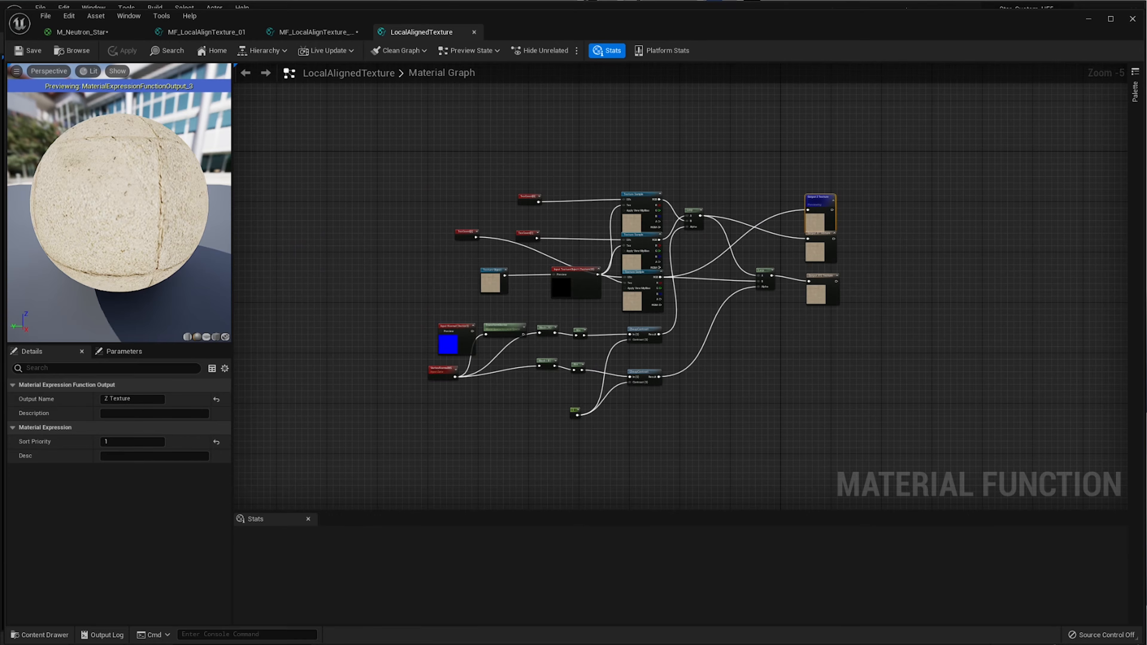
scroll(682, 294, up, 2)
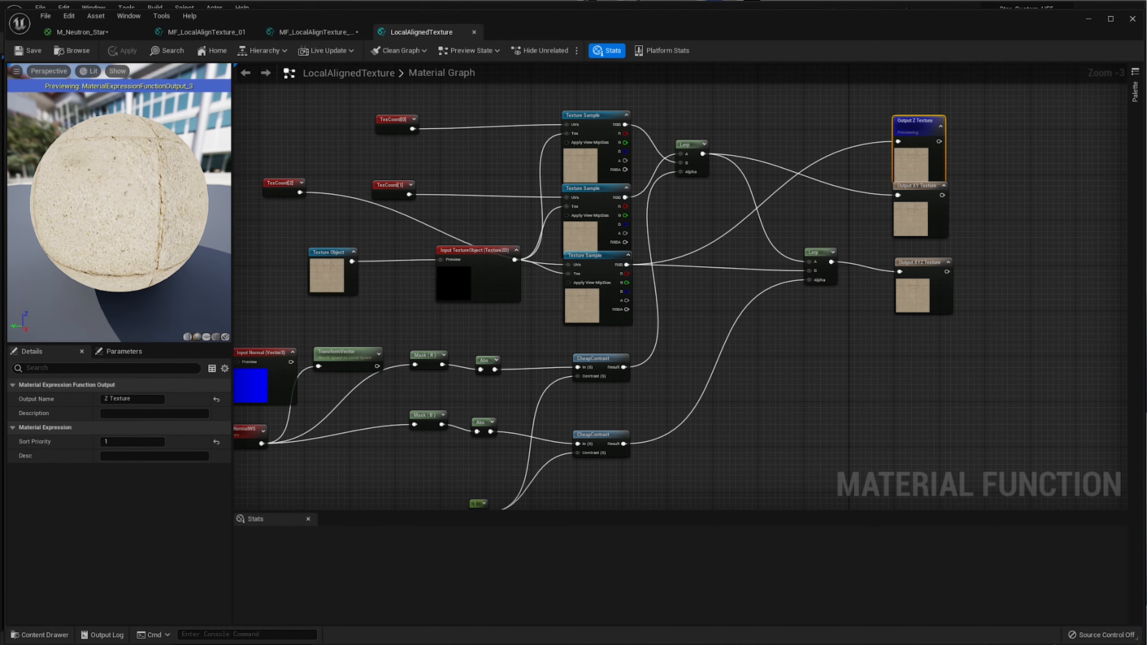
scroll(560, 329, up, 3)
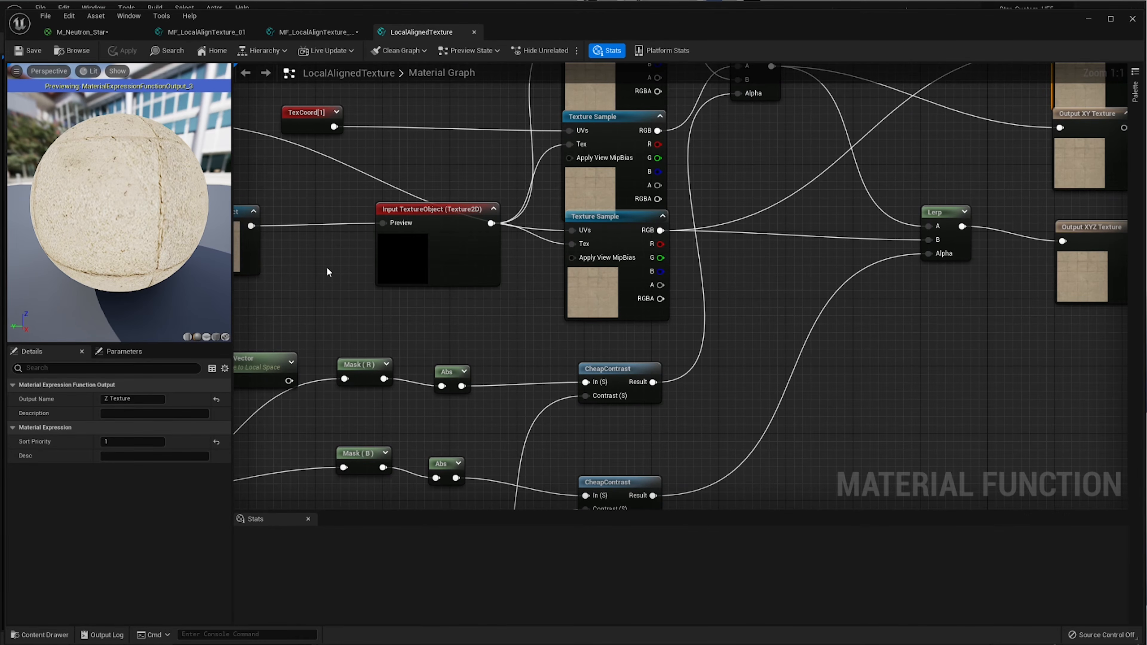
scroll(328, 272, down, 2)
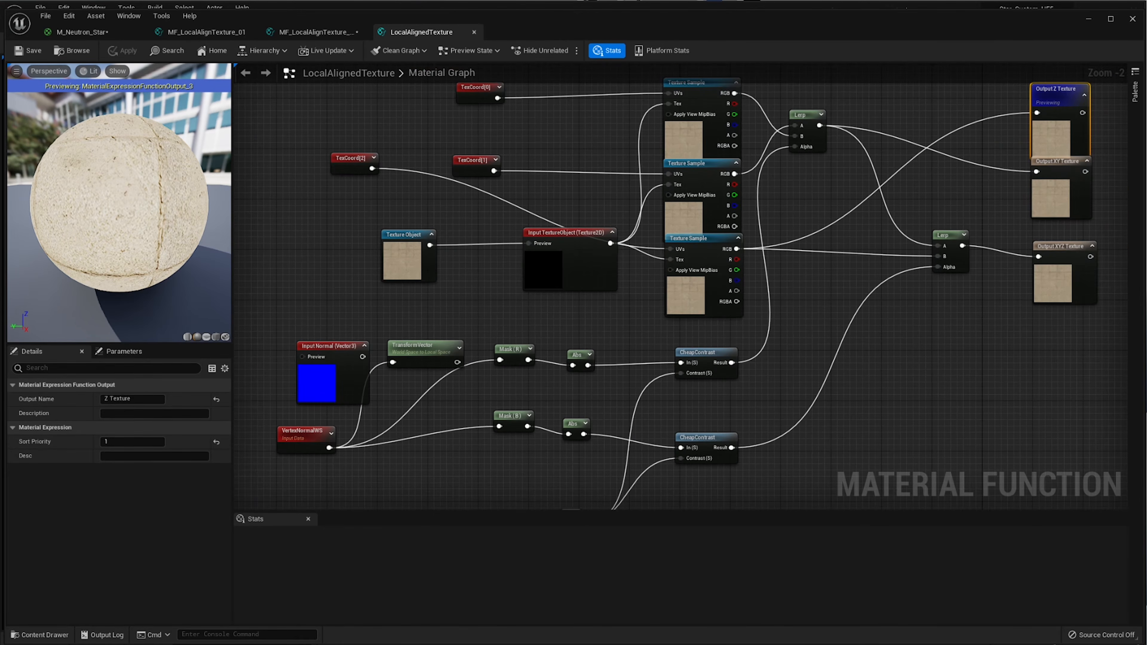
scroll(813, 230, down, 2)
- Replace all nodes in MF_LocalAlignTexture_02 with a copy of the complete LocalAlignedTexture network
drag(1045, 102, 424, 458)
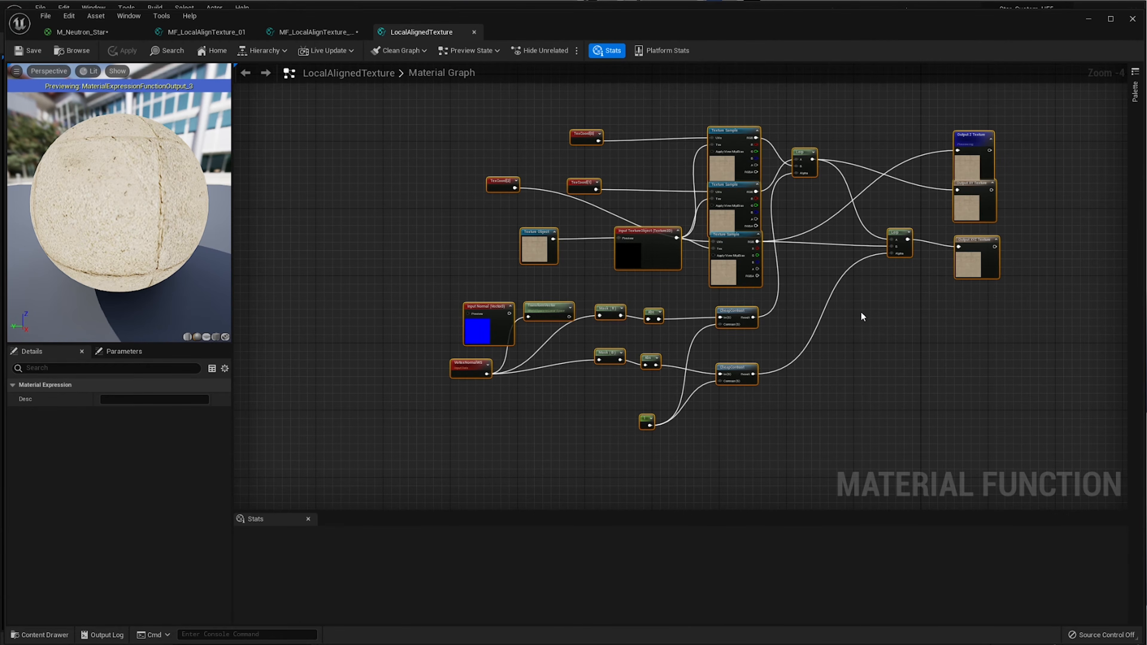
click(329, 32)
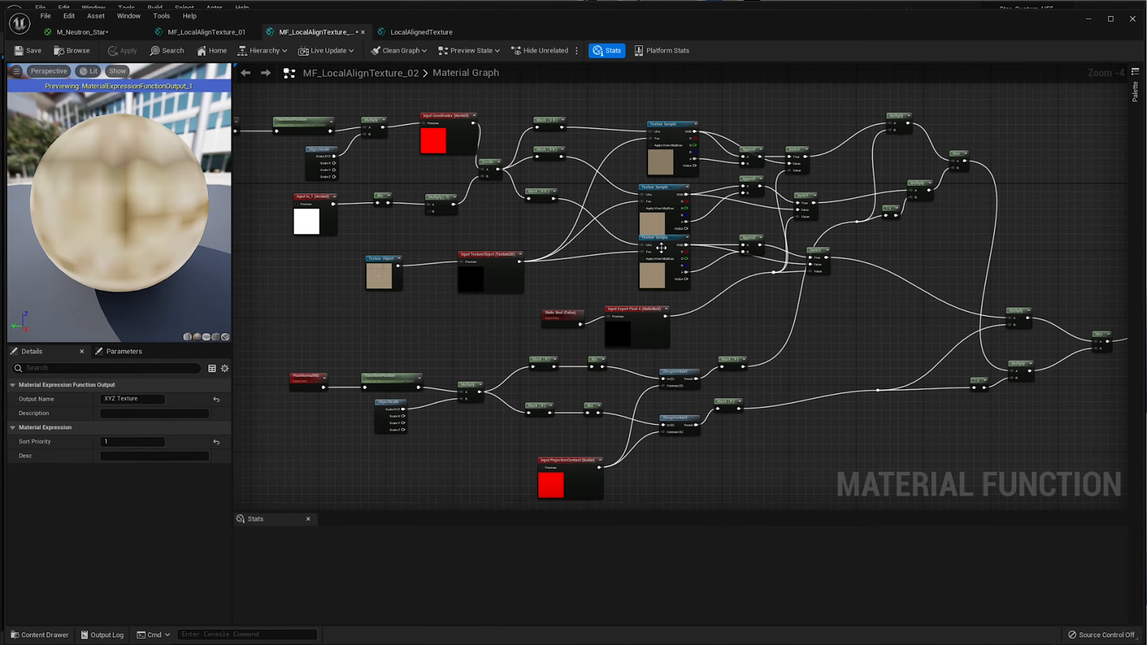
scroll(818, 249, down, 1)
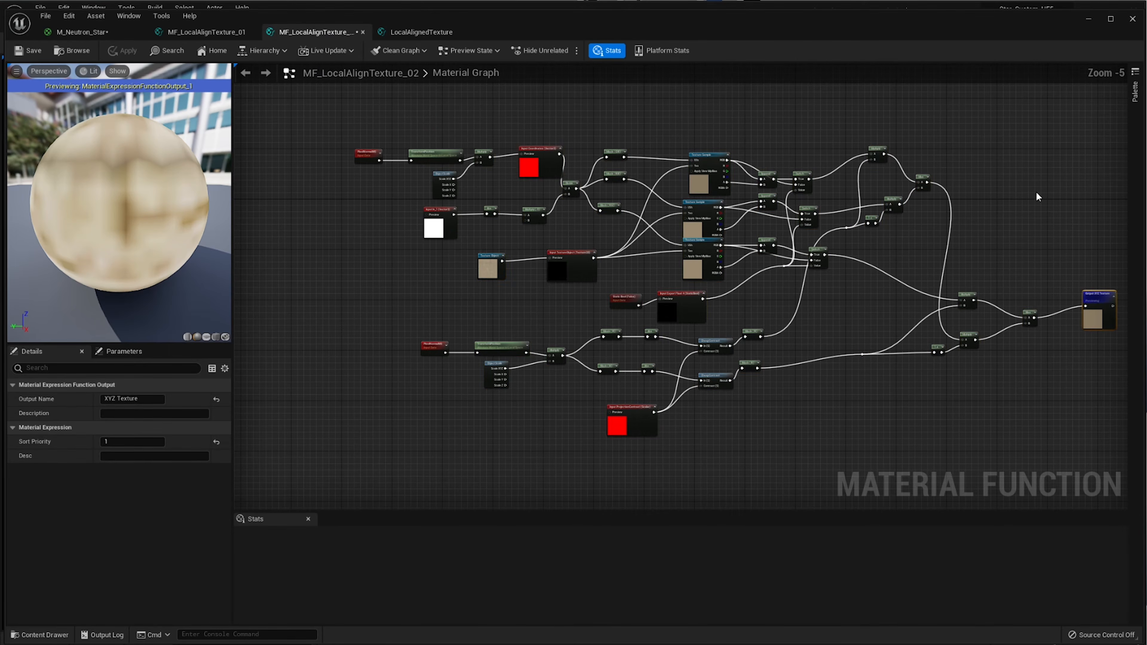
drag(1102, 72, 354, 451)
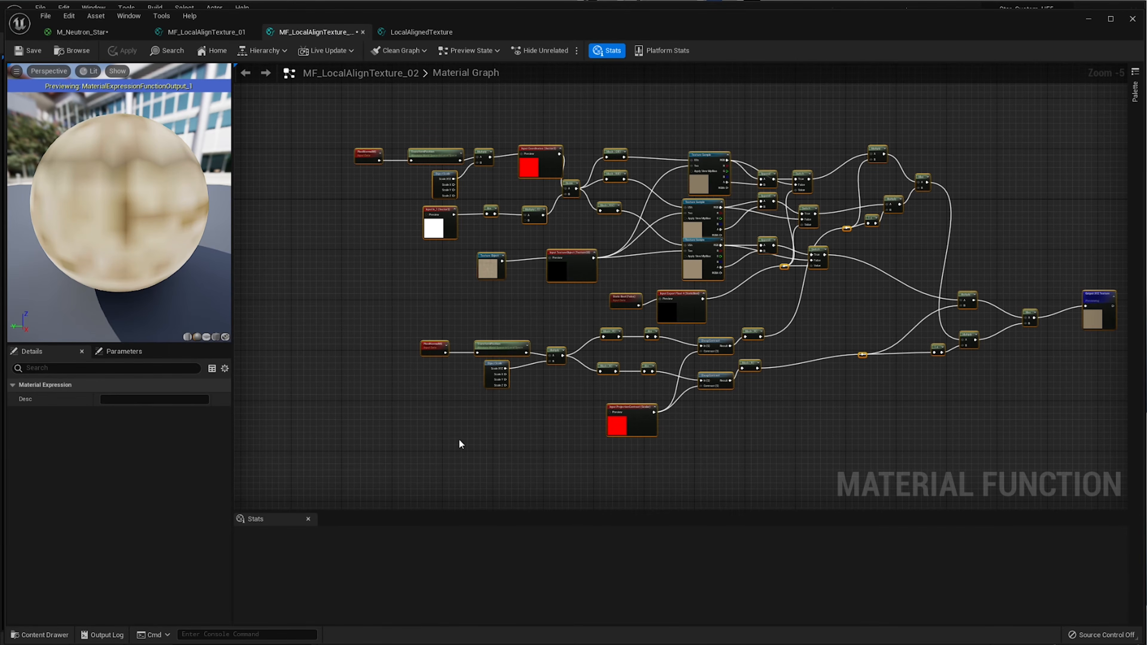
key(Delete)
click(881, 375)
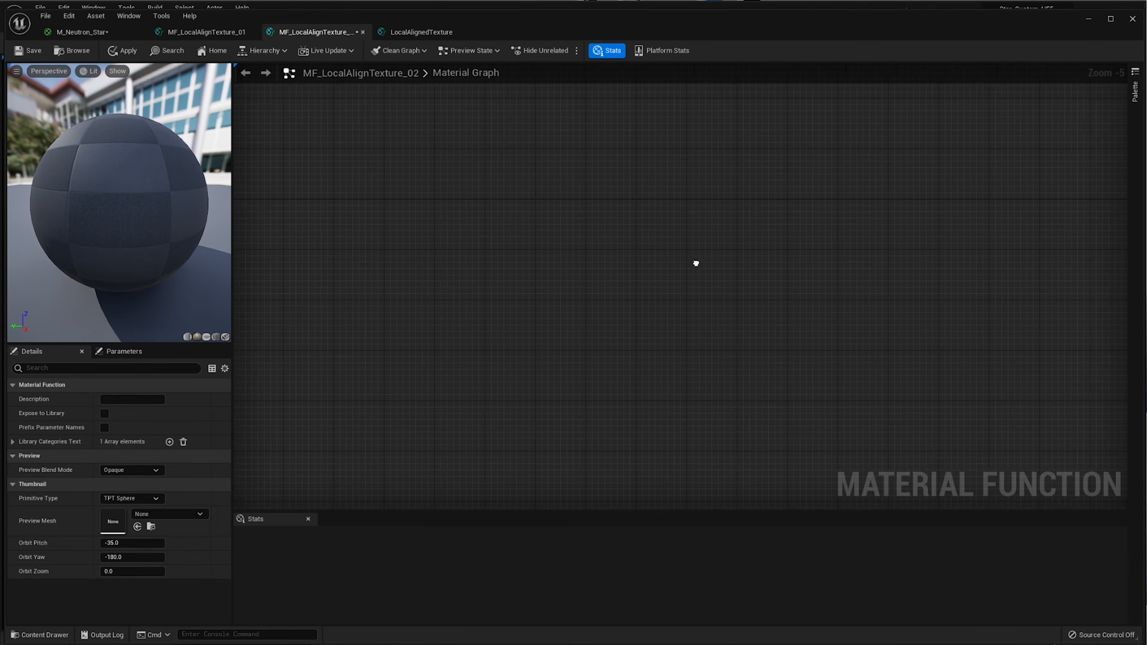
key(ctrl+z)
scroll(738, 235, up, 3)
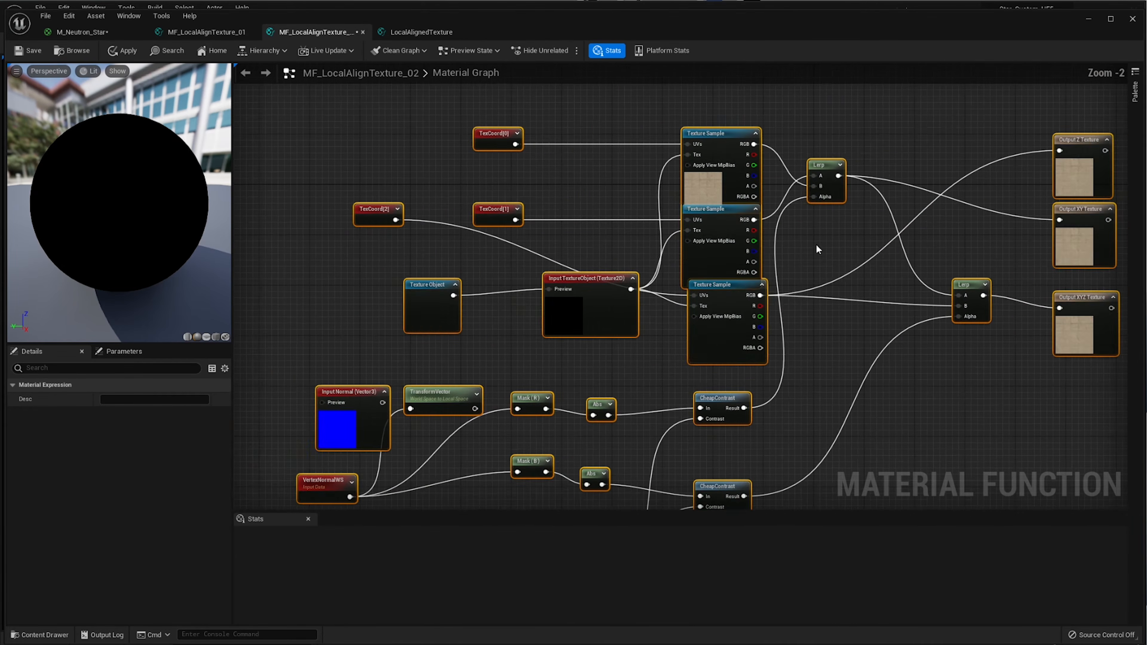
- Move the TexCoord, texture and Lerp nodes up, away from the normal and contrast nodes
right_drag(817, 245, 881, 240)
drag(1045, 88, 409, 328)
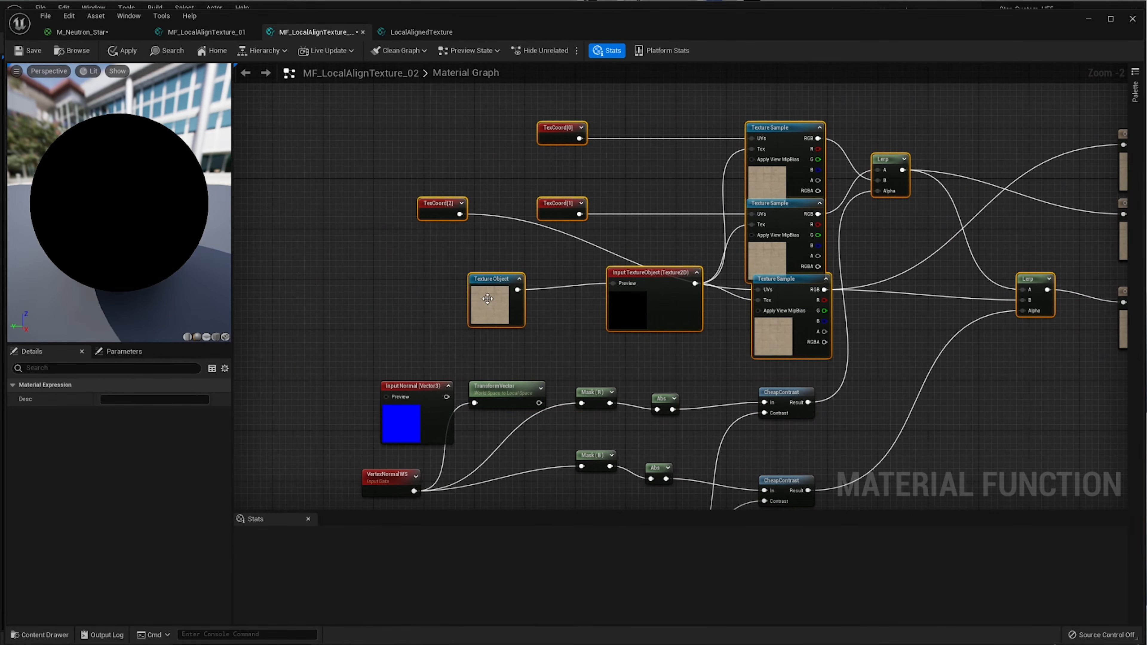
scroll(495, 301, down, 2)
drag(605, 315, 538, 211)
right_drag(606, 338, 647, 325)
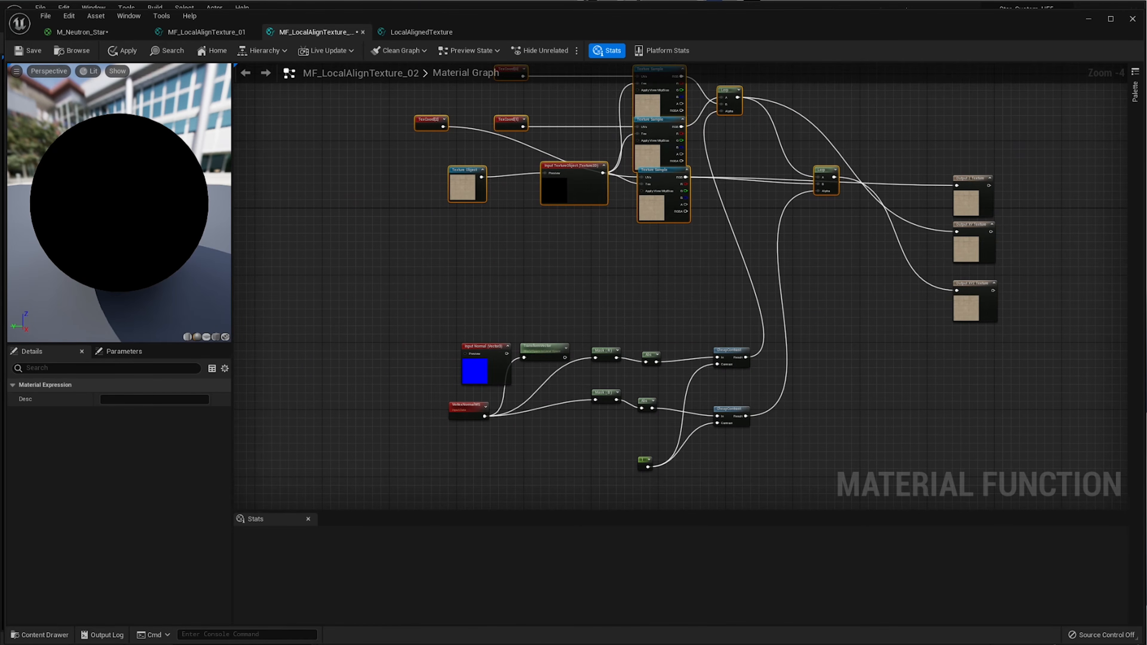
- Delete the constant 1 node feeding the two CheapContrast nodes
scroll(597, 382, up, 5)
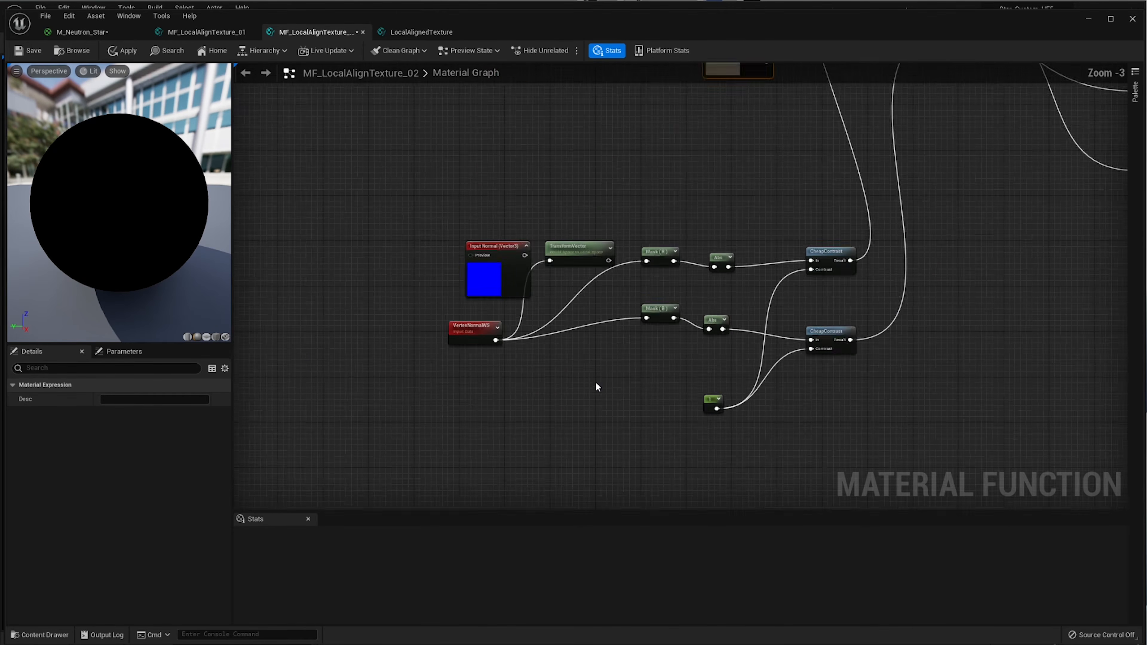
click(664, 371)
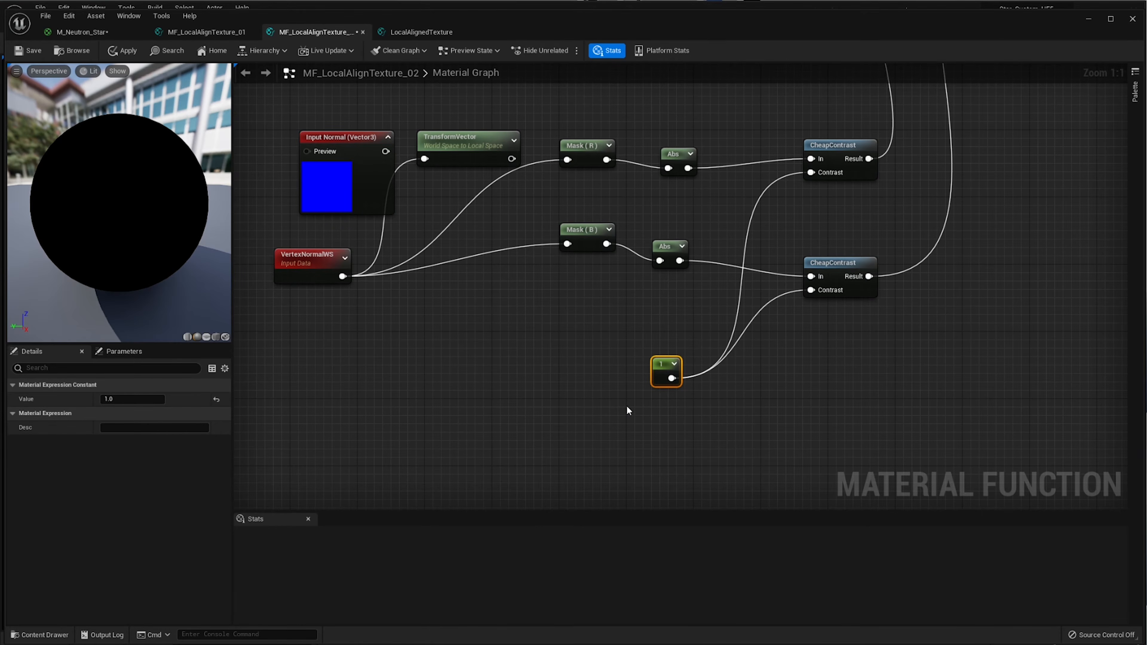
key(Delete)
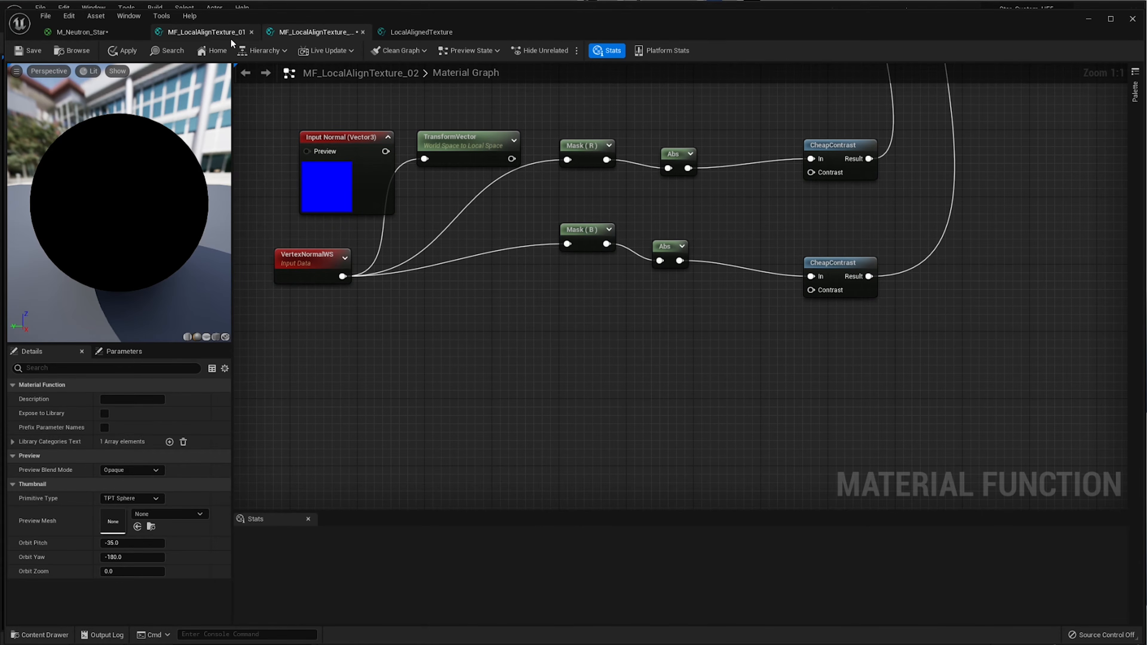
- Copy the ProjectionContrast input from MF_LocalAlignTexture_01 into MF_LocalAlignTexture_02 and connect it to both CheapContrast nodes' Contrast inputs
click(221, 33)
right_drag(622, 436, 627, 295)
scroll(626, 295, up, 5)
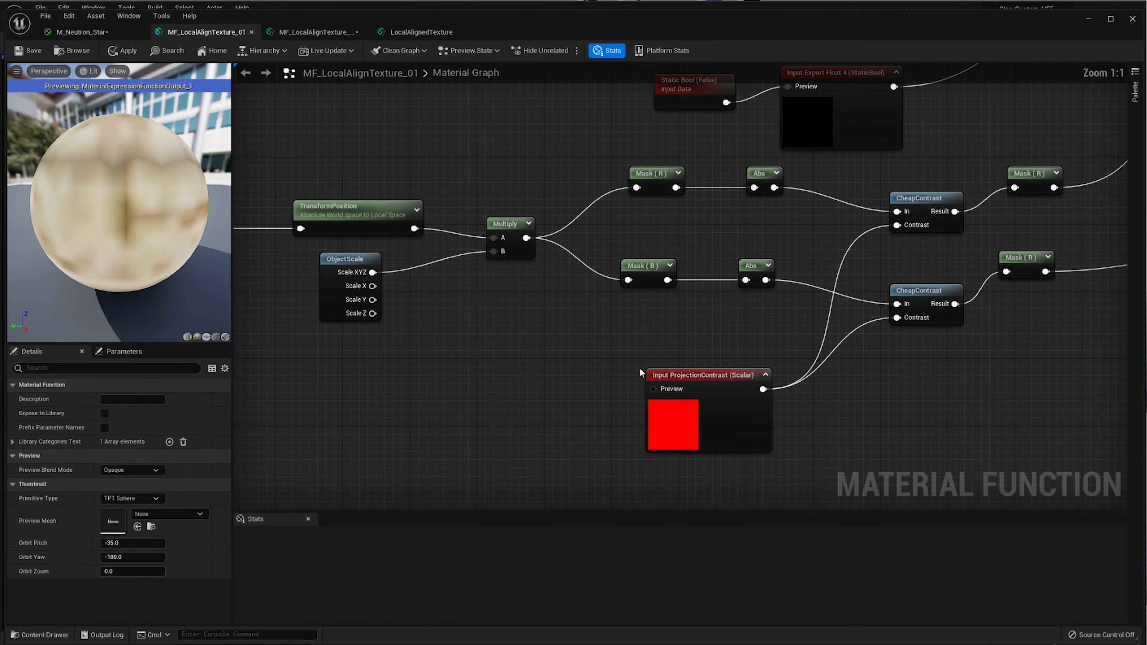
click(671, 396)
click(316, 33)
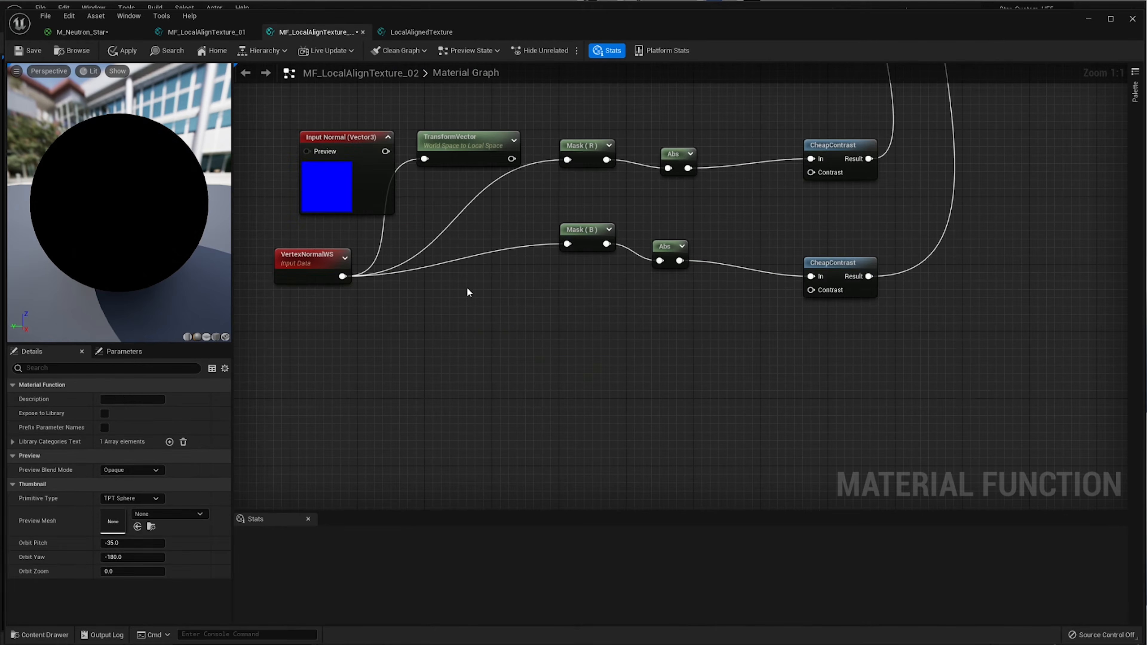
key(ctrl+v)
drag(618, 361, 812, 290)
drag(618, 361, 812, 173)
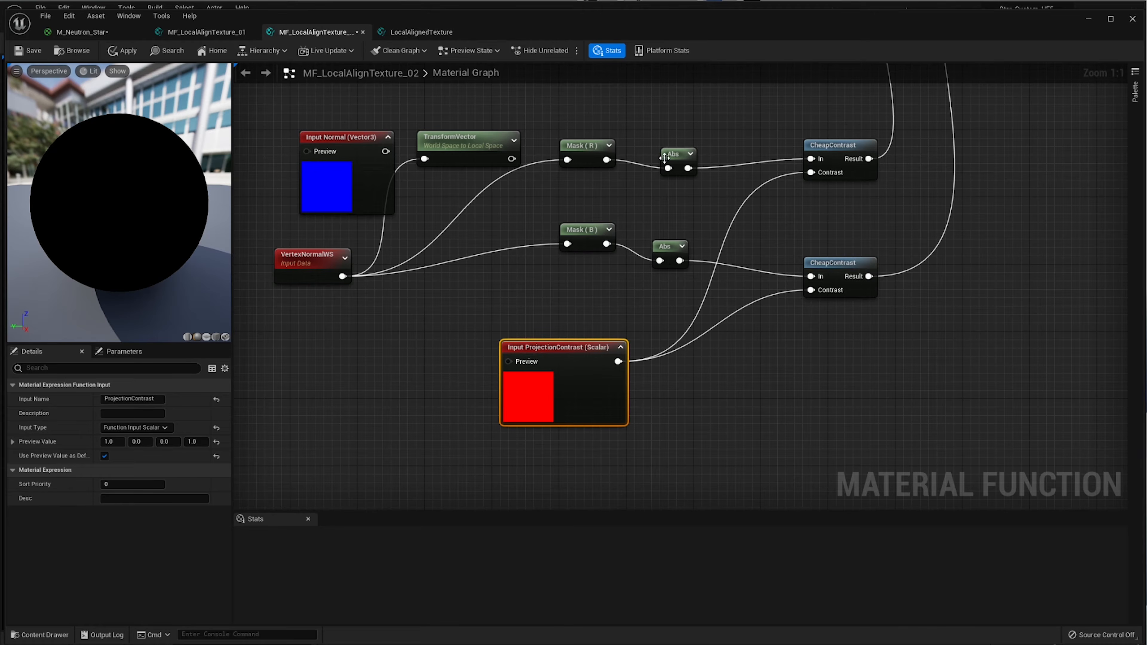
- Close the LocalAlignedTexture function and copy the PixelNormalWS, TransformPosition, ObjectScale and Multiply nodes from MF_LocalAlignTexture_01
click(447, 33)
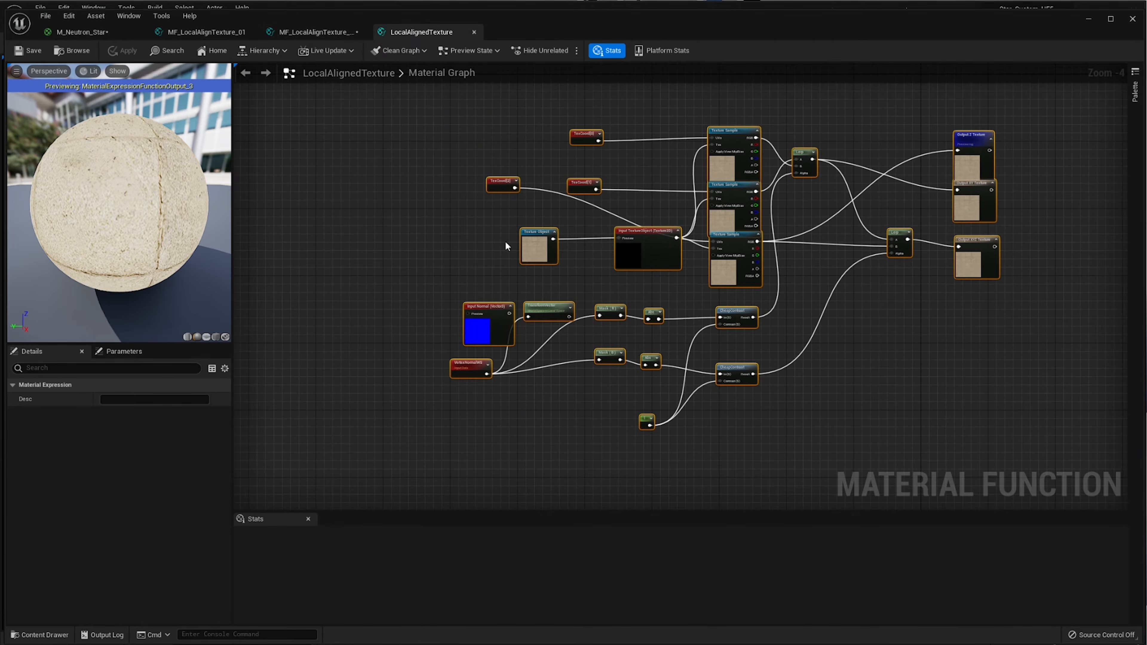
click(474, 32)
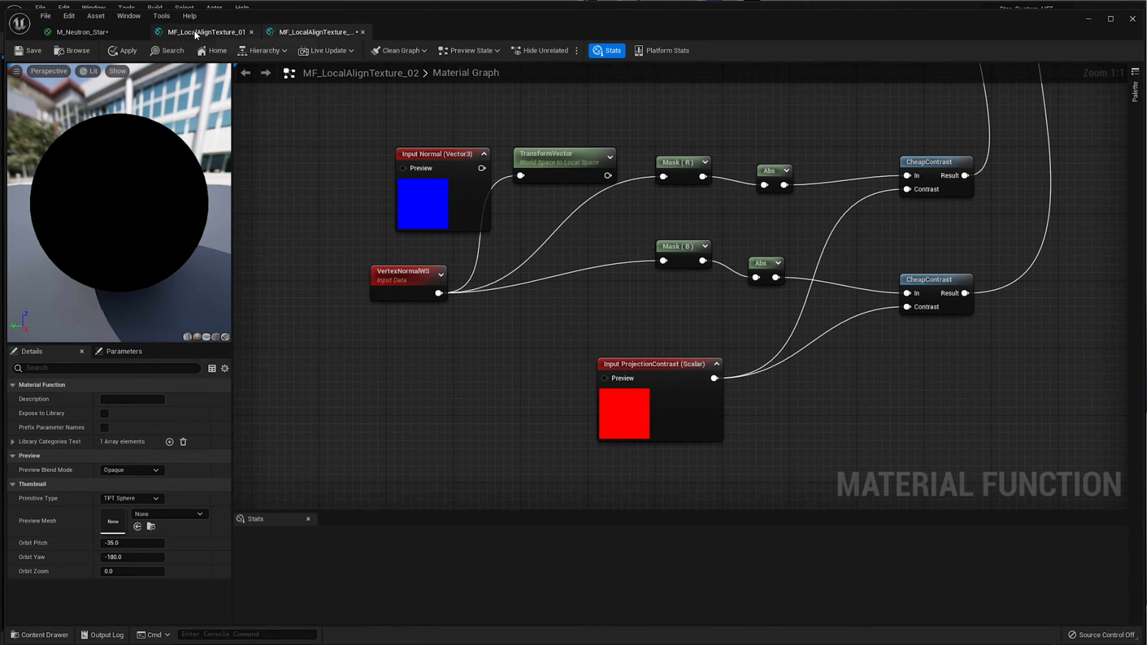
click(194, 31)
scroll(860, 261, down, 1)
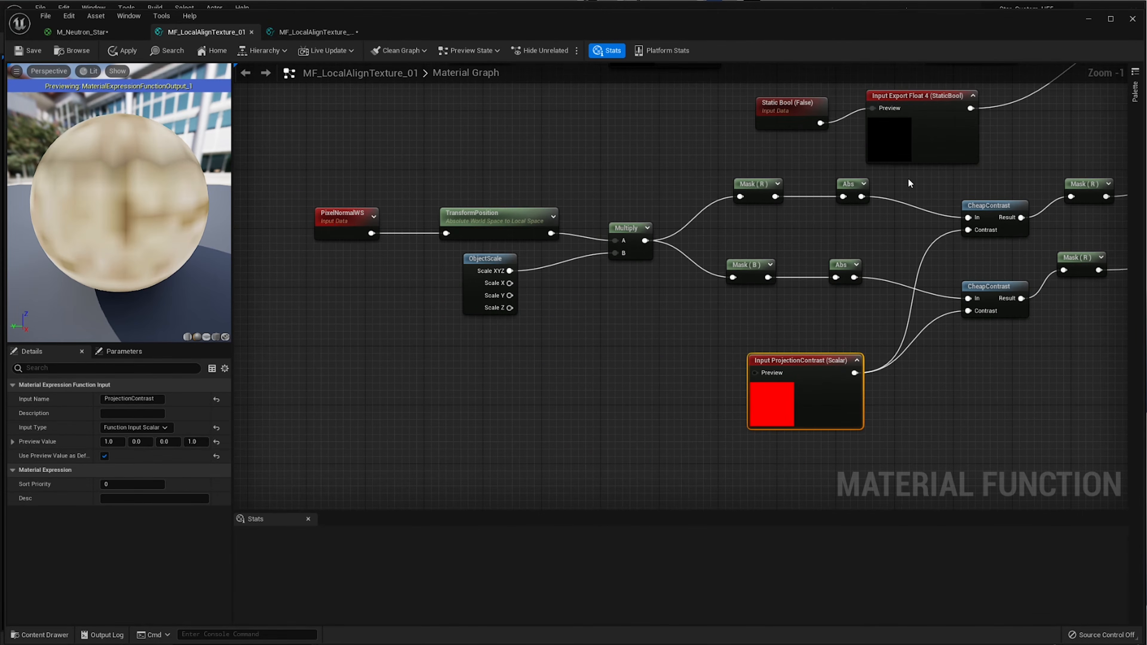
drag(691, 156, 370, 312)
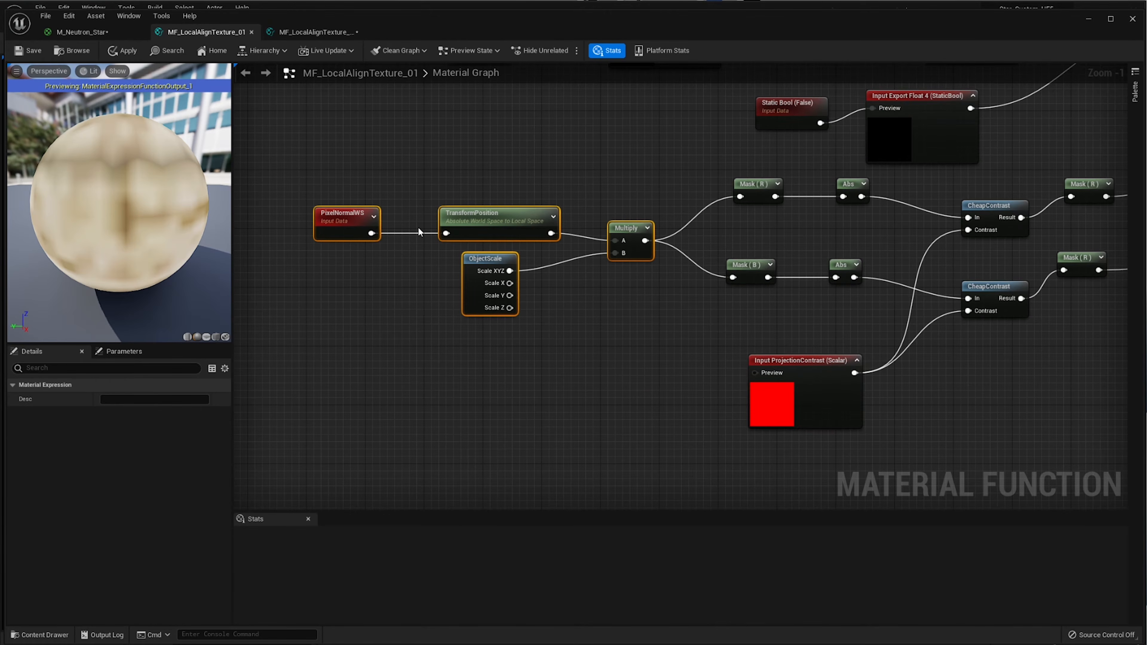
- Delete the Input Normal, TransformVector and VertexNormalWS nodes from MF_LocalAlignTexture_02
click(319, 33)
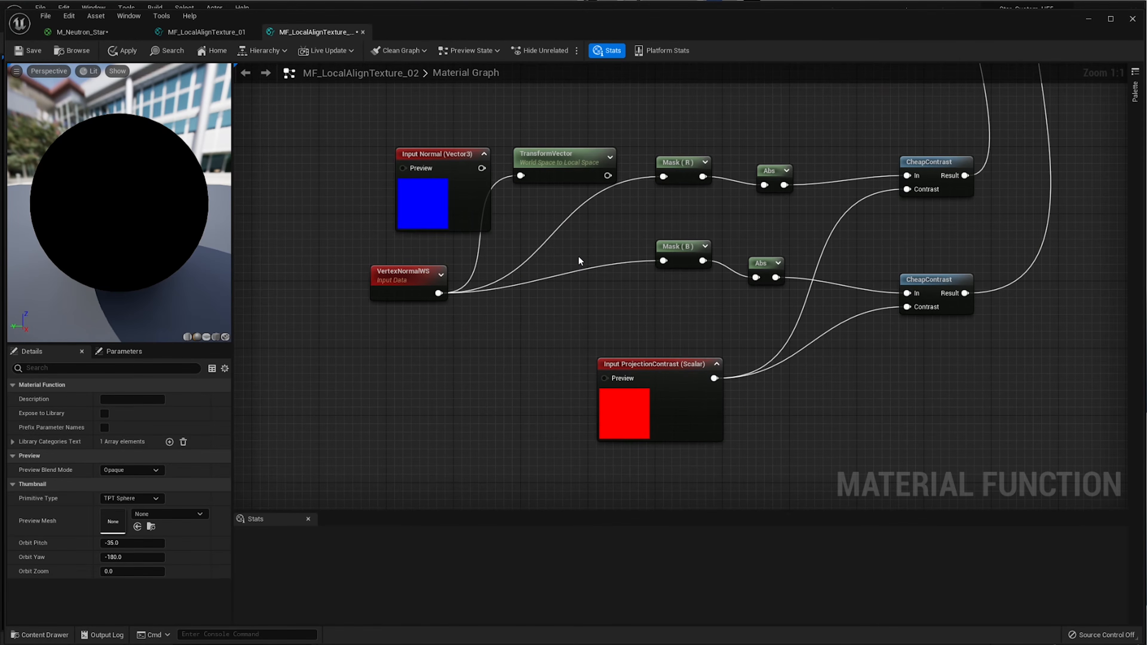
drag(692, 124, 500, 311)
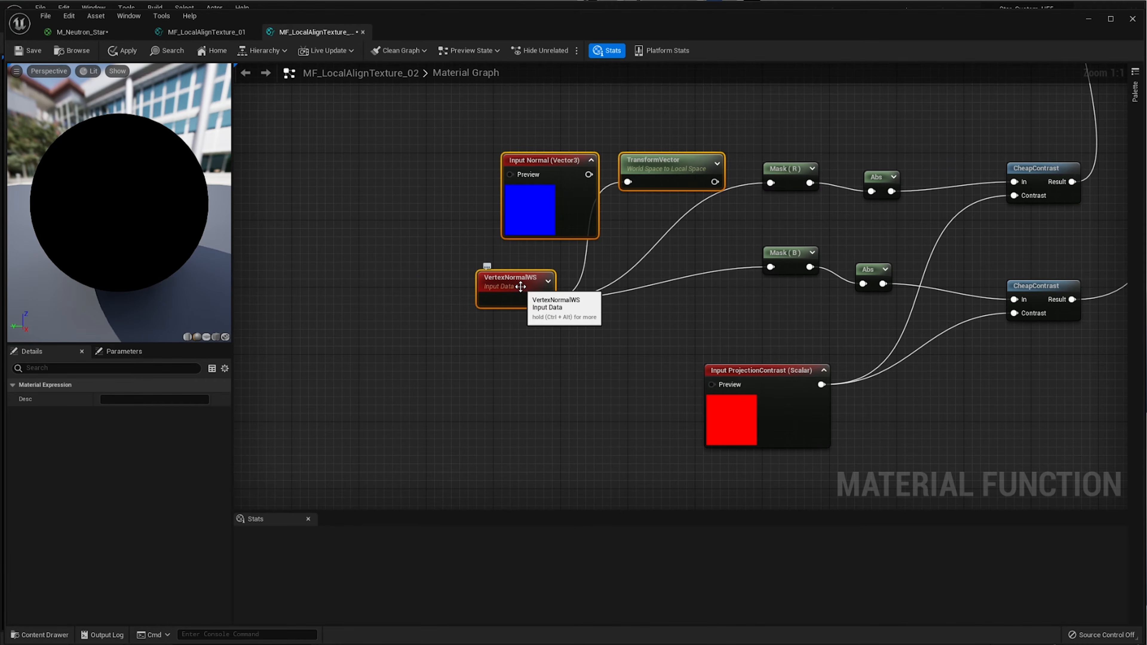
key(Delete)
click(877, 372)
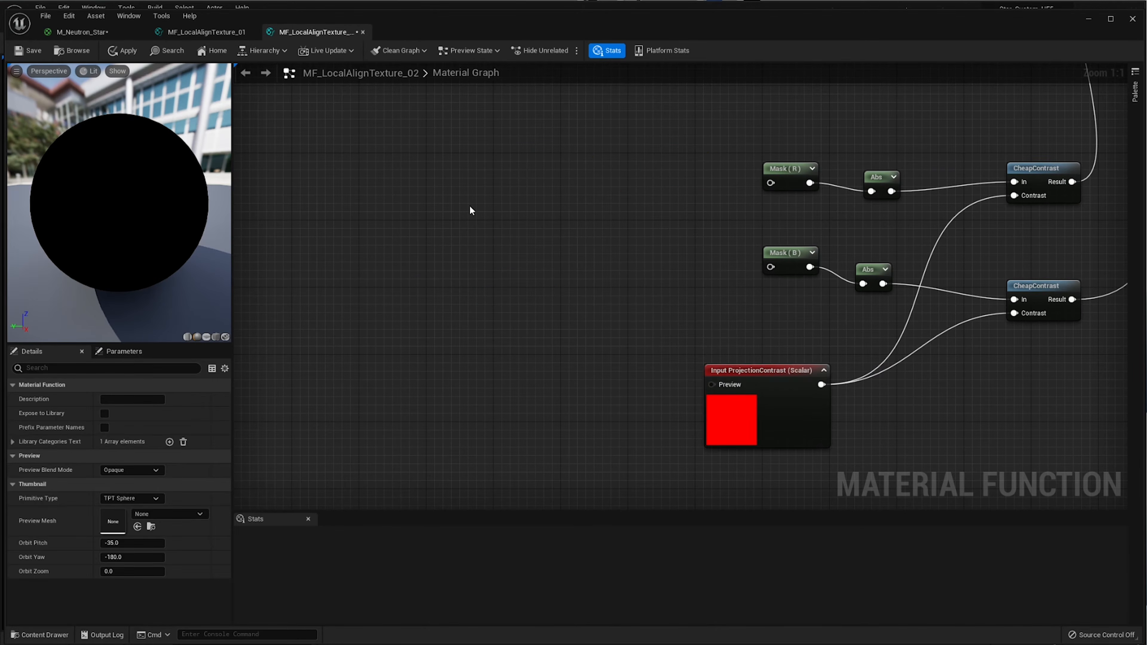
- Paste the copied PixelNormalWS node group and connect its Multiply output to both Mask (R) and Mask (B)
key(ctrl+v)
drag(685, 225, 770, 183)
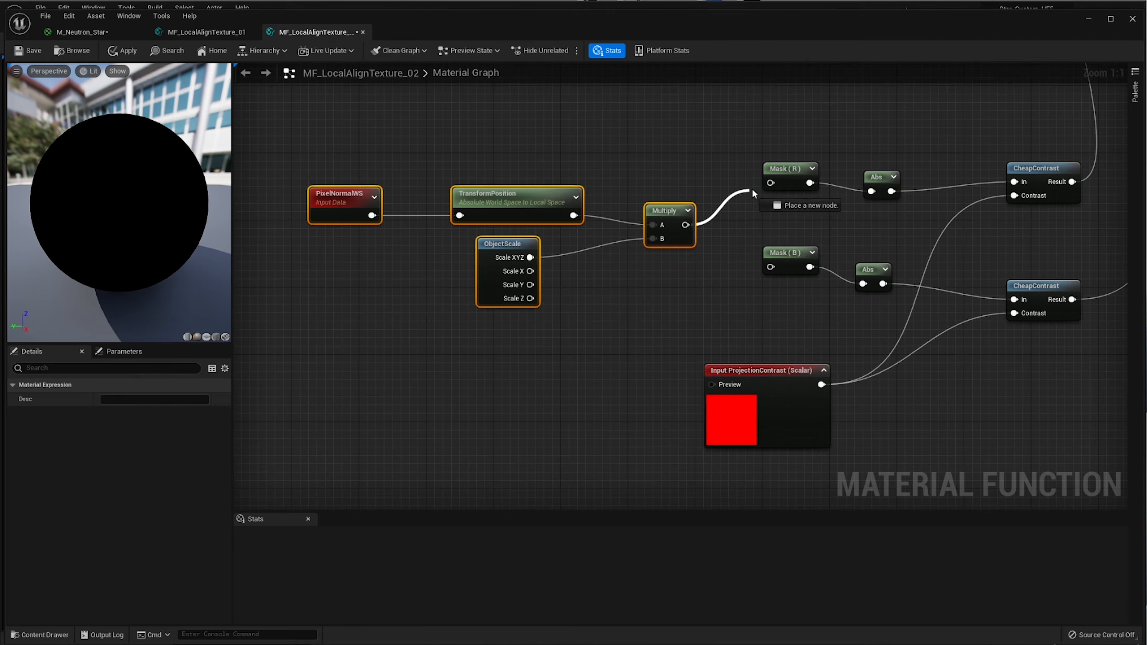
drag(685, 225, 771, 266)
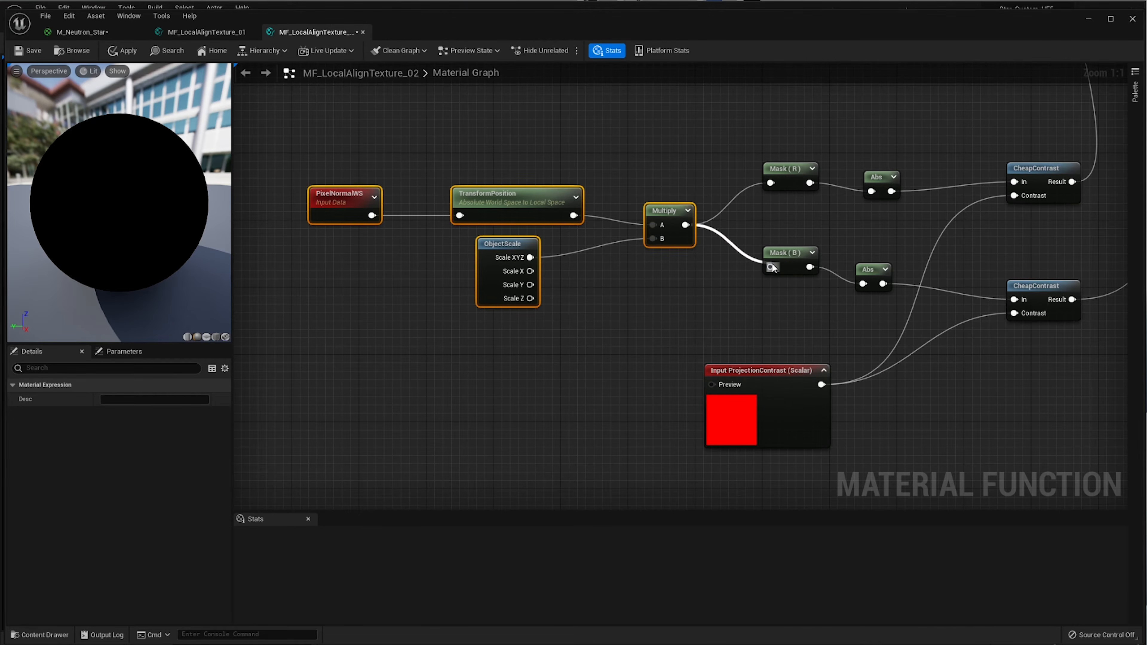
- Copy the coordinate, scale, mask, texture object, Texture Sample, Append and Switch nodes from MF_LocalAlignTexture_01
scroll(571, 309, down, 5)
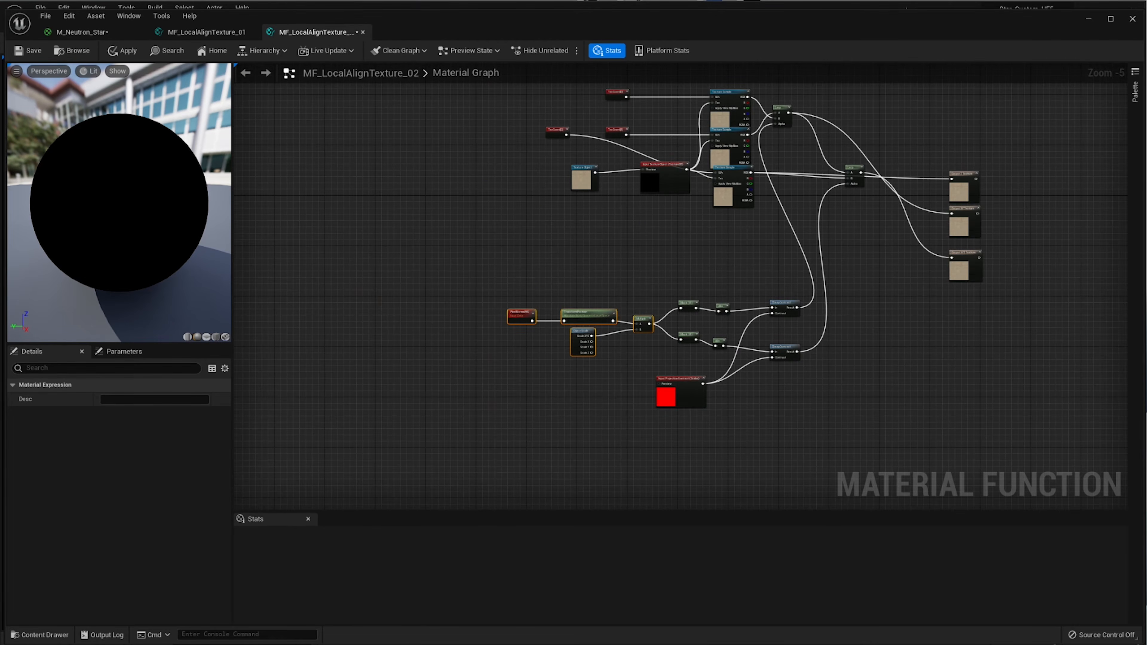
scroll(733, 233, up, 2)
right_drag(733, 233, 720, 341)
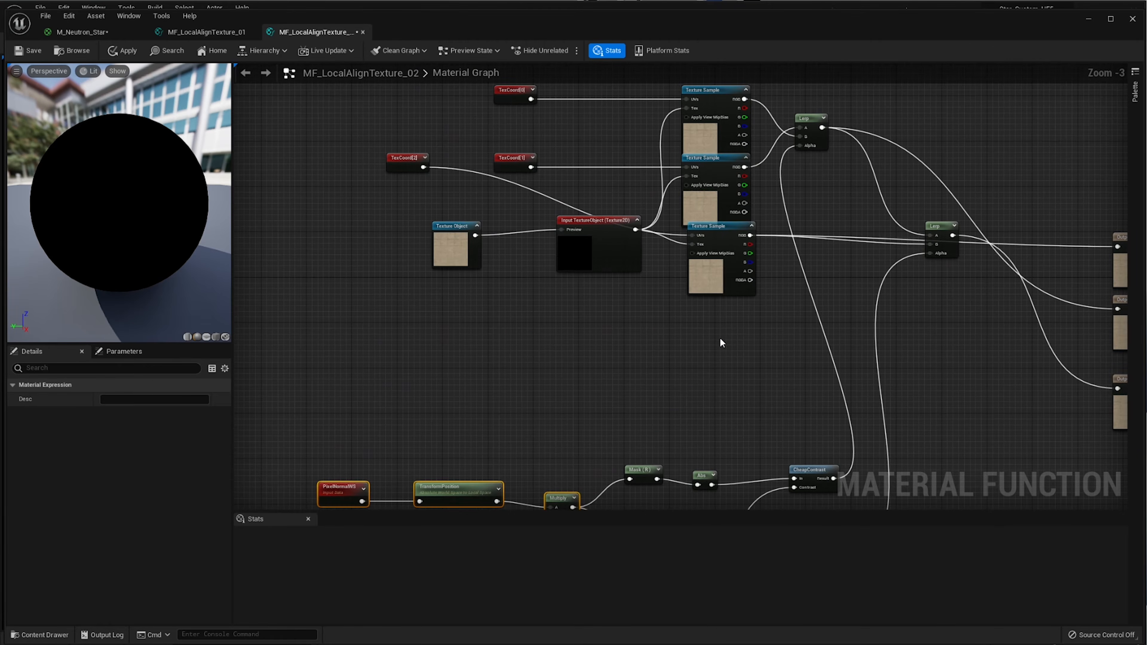
scroll(720, 341, up, 2)
scroll(719, 318, down, 1)
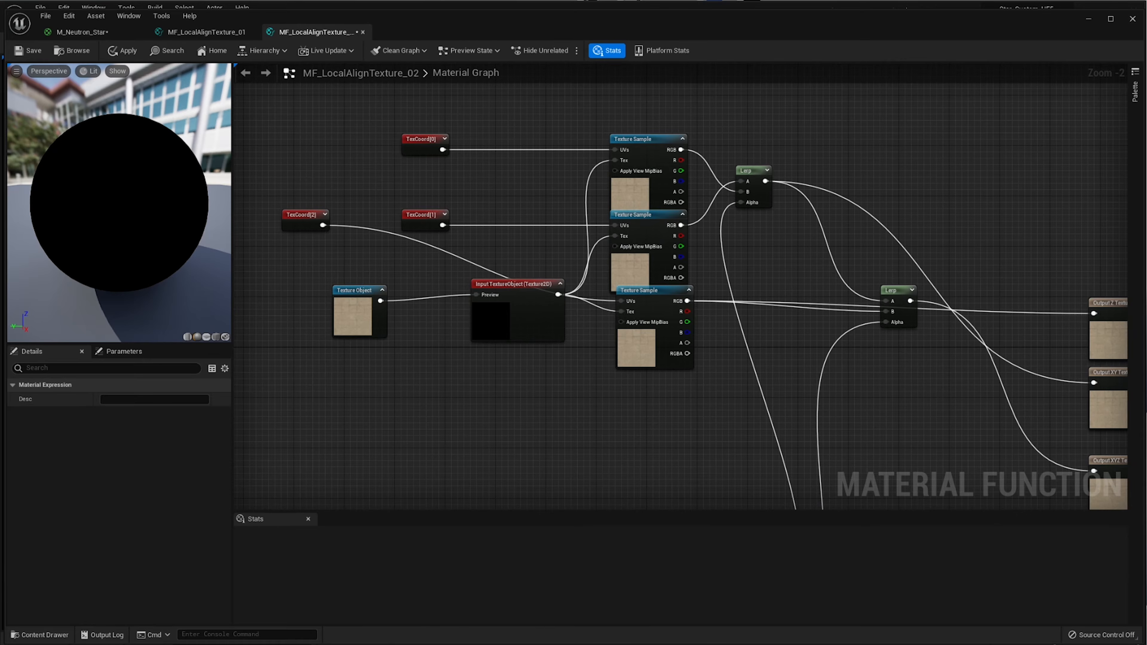
click(205, 32)
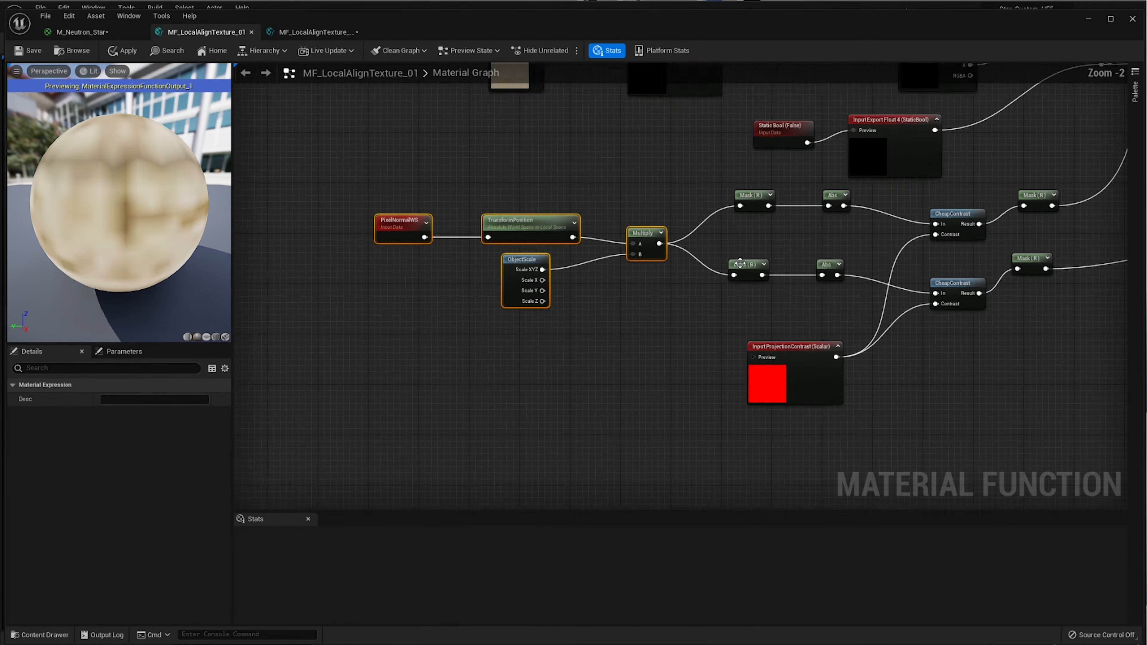
right_drag(788, 398, 665, 349)
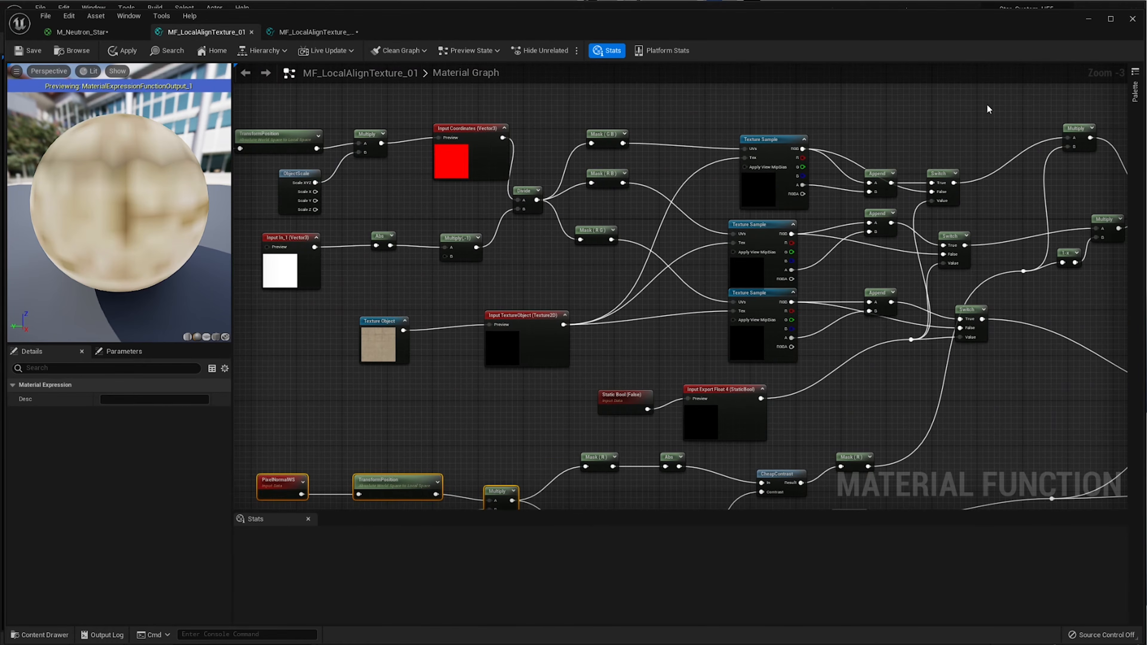
drag(987, 105, 275, 333)
right_drag(896, 225, 868, 203)
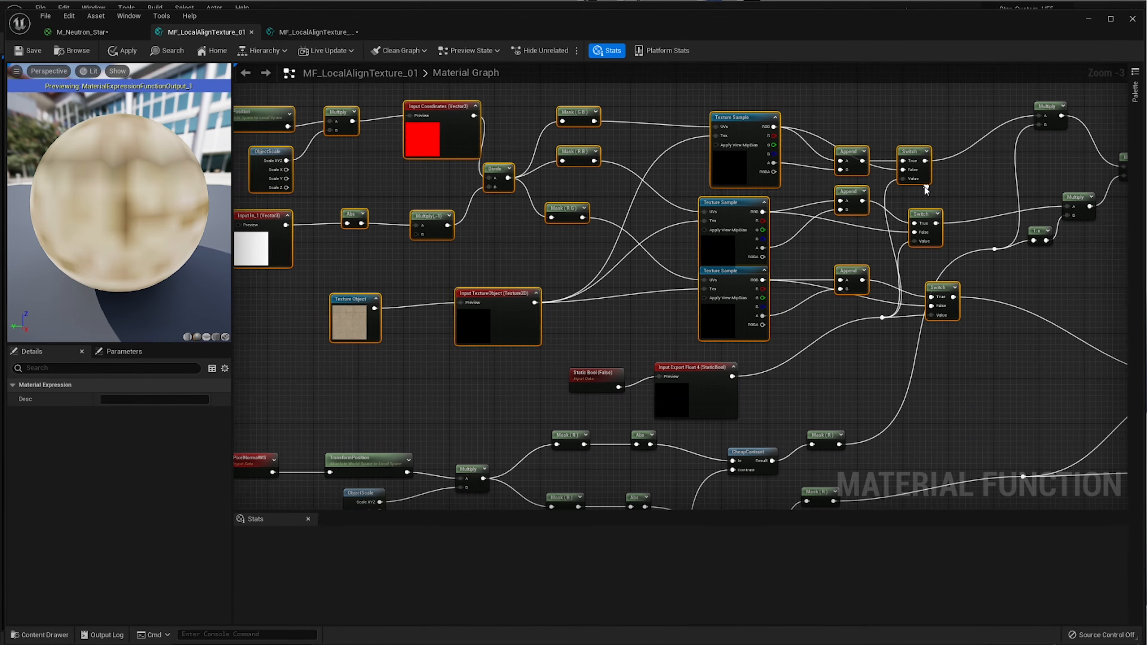
- Delete the TexCoord, Texture Object, Input TextureObject and three Texture Sample nodes from MF_LocalAlignTexture_02
click(317, 32)
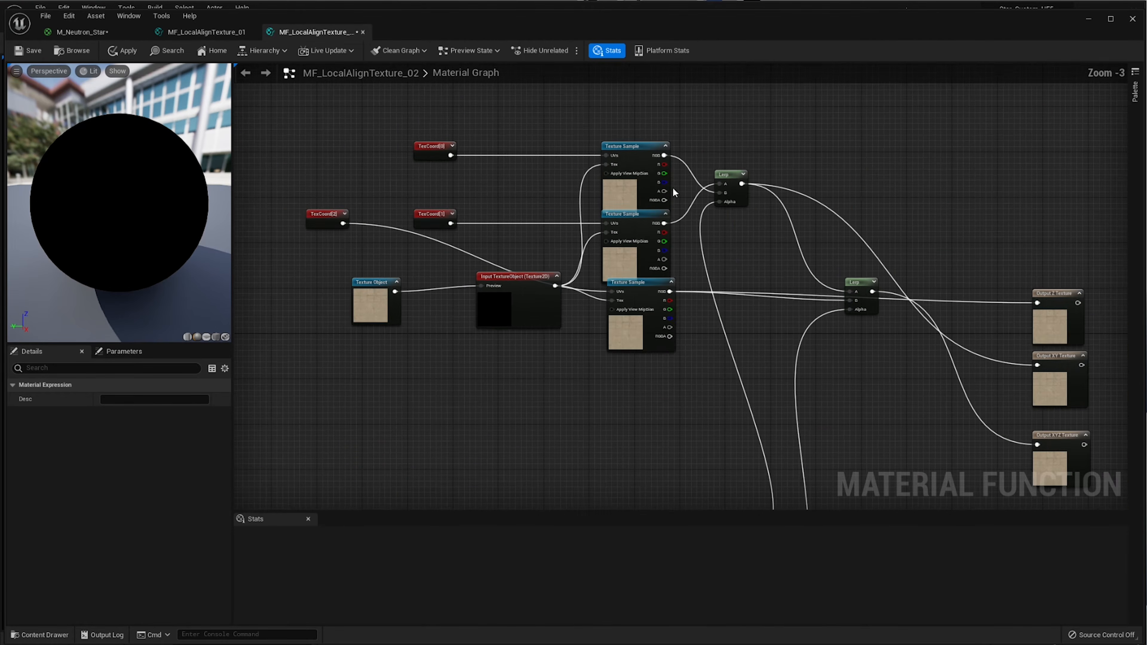
drag(698, 122, 280, 339)
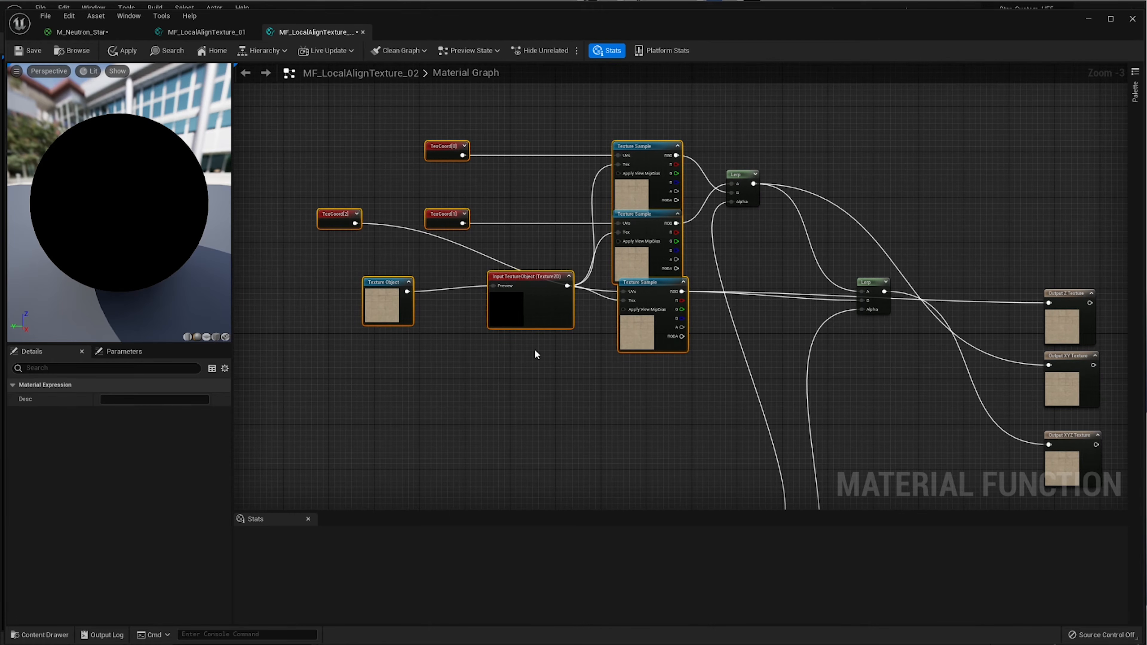
key(Delete)
click(879, 371)
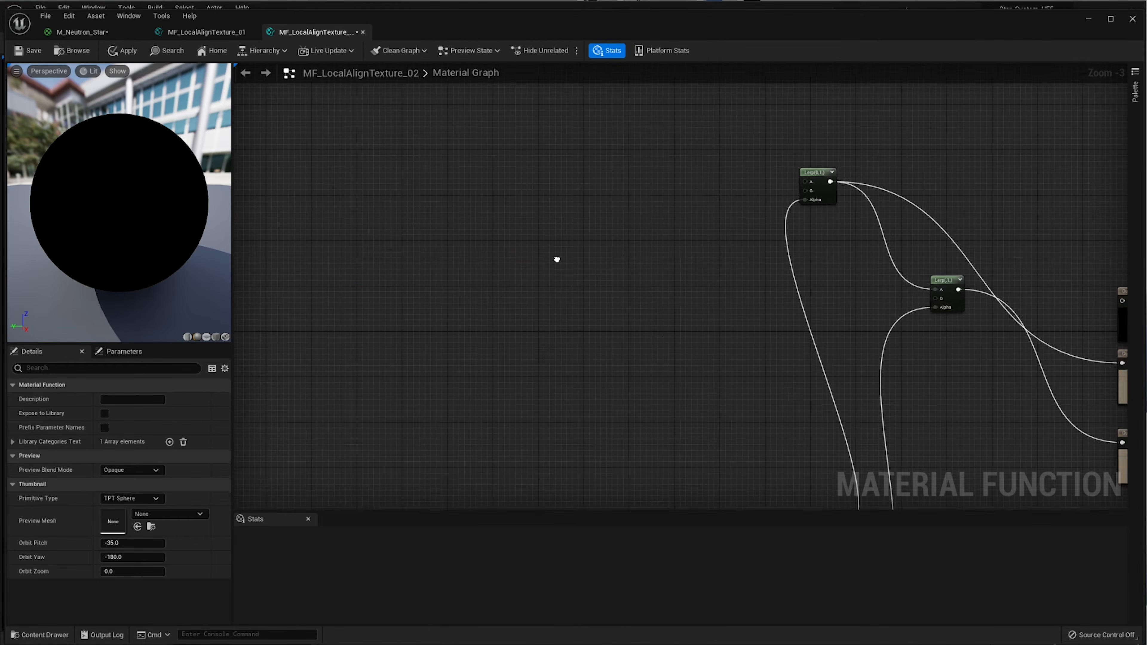
- Paste the copied texture network into MF_LocalAlignTexture_02 and place it in front of the two Lerp nodes
key(ctrl+z)
drag(566, 273, 402, 268)
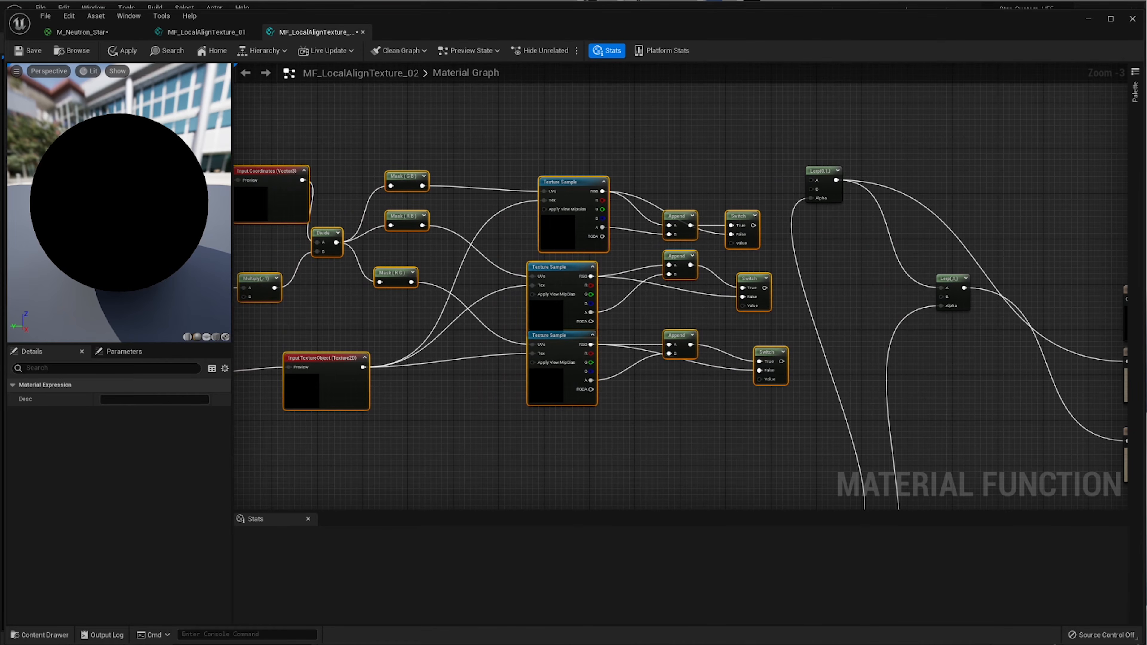
click(657, 129)
- Connect the upper Switch to the first Lerp's B, the middle Switch to its A, and the lower Switch to the second Lerp's B
scroll(930, 248, up, 3)
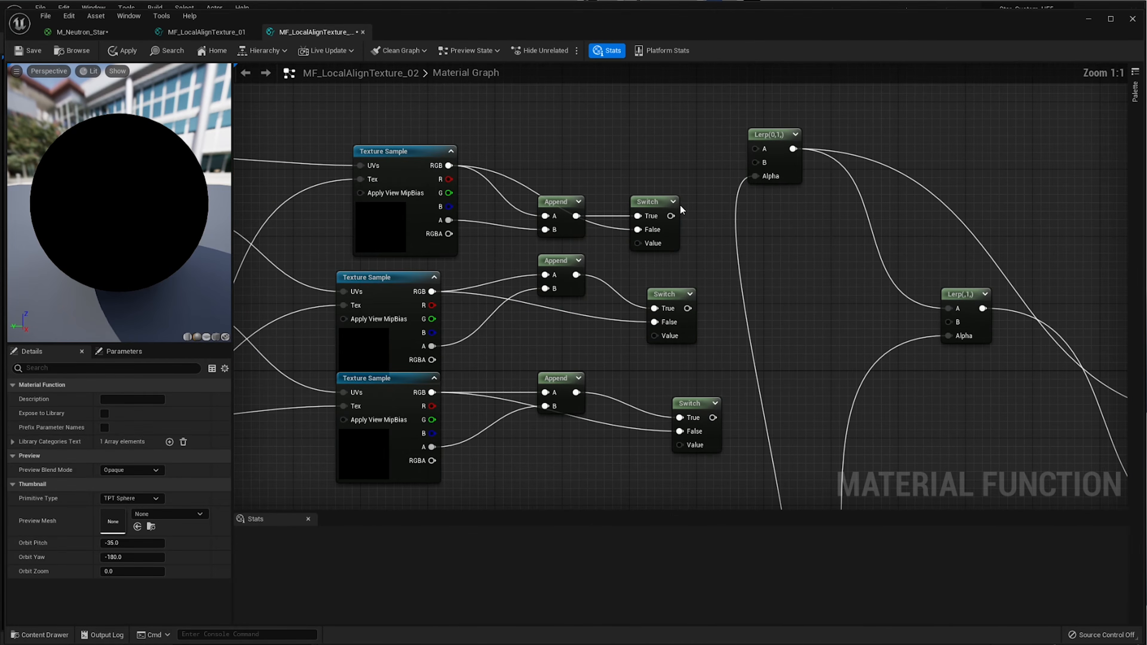
drag(671, 216, 842, 204)
drag(687, 309, 815, 182)
right_drag(788, 307, 783, 267)
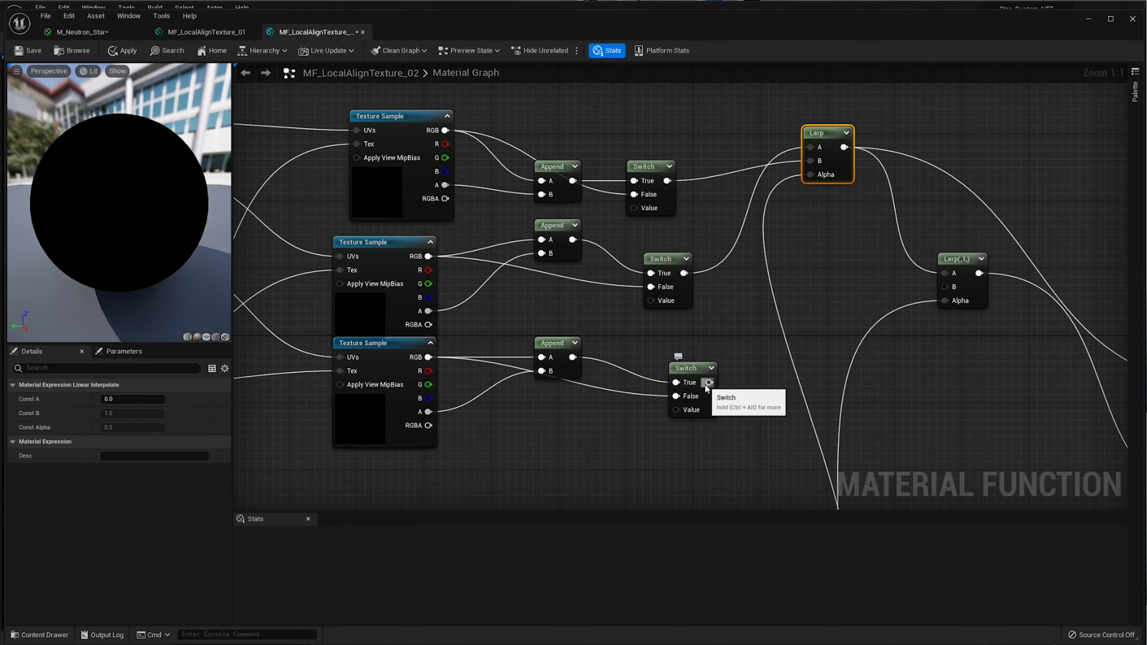
drag(706, 385, 948, 287)
- Connect the lower Switch's output to the Output Z Texture node
right_drag(735, 315, 541, 300)
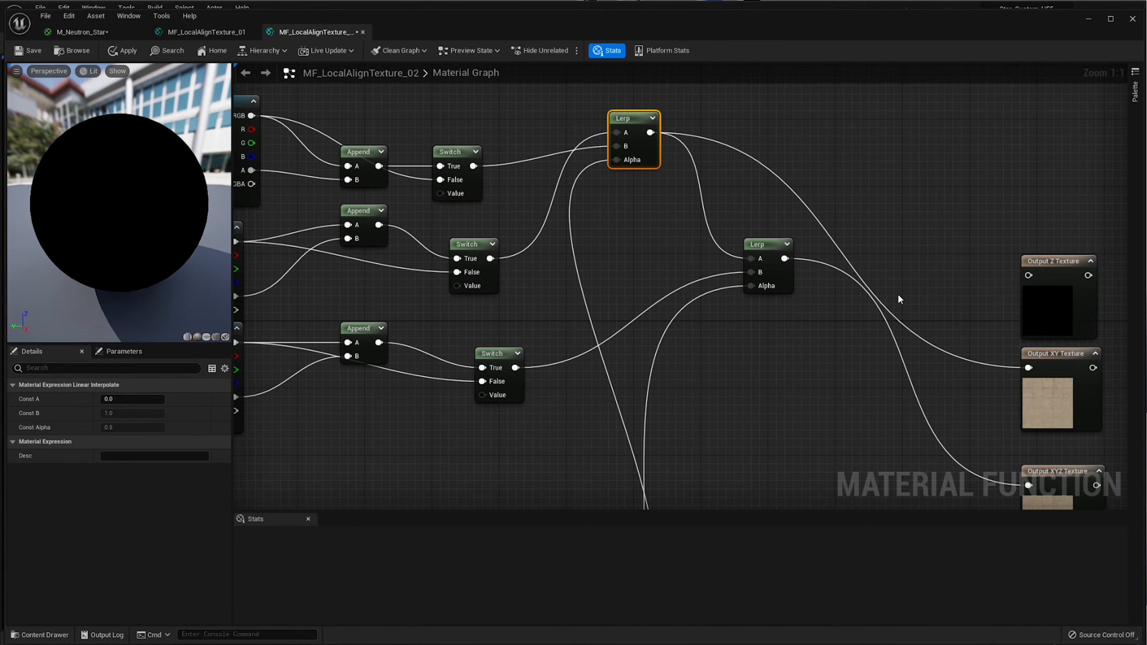
right_drag(610, 298, 469, 278)
drag(380, 341, 888, 254)
right_drag(501, 298, 734, 228)
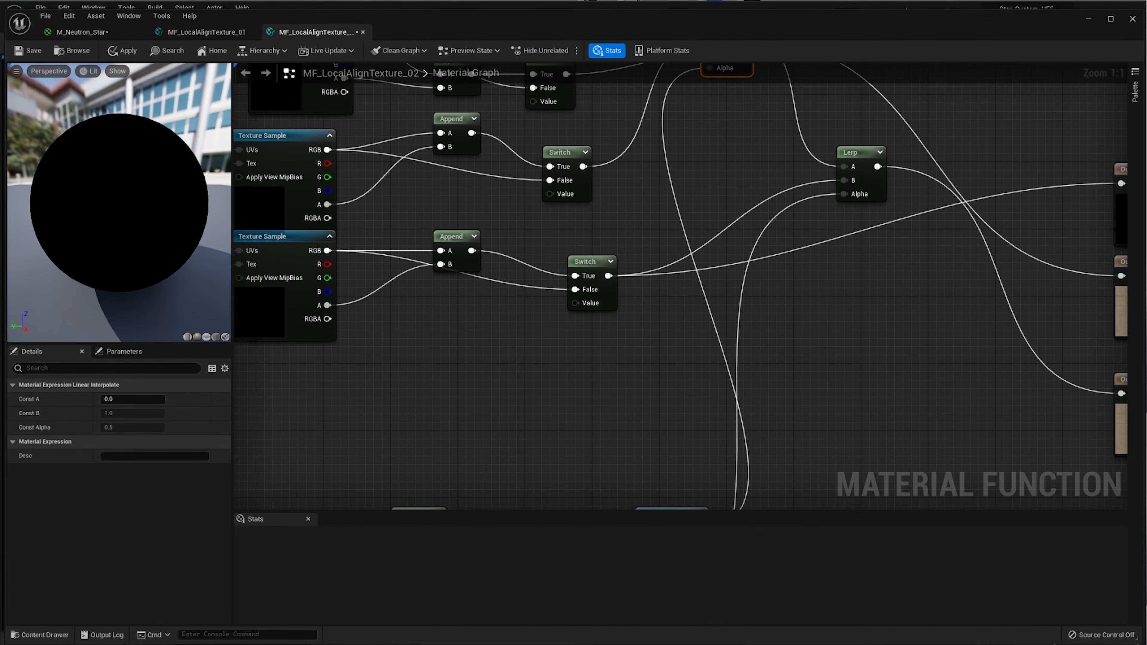
right_drag(793, 301, 630, 288)
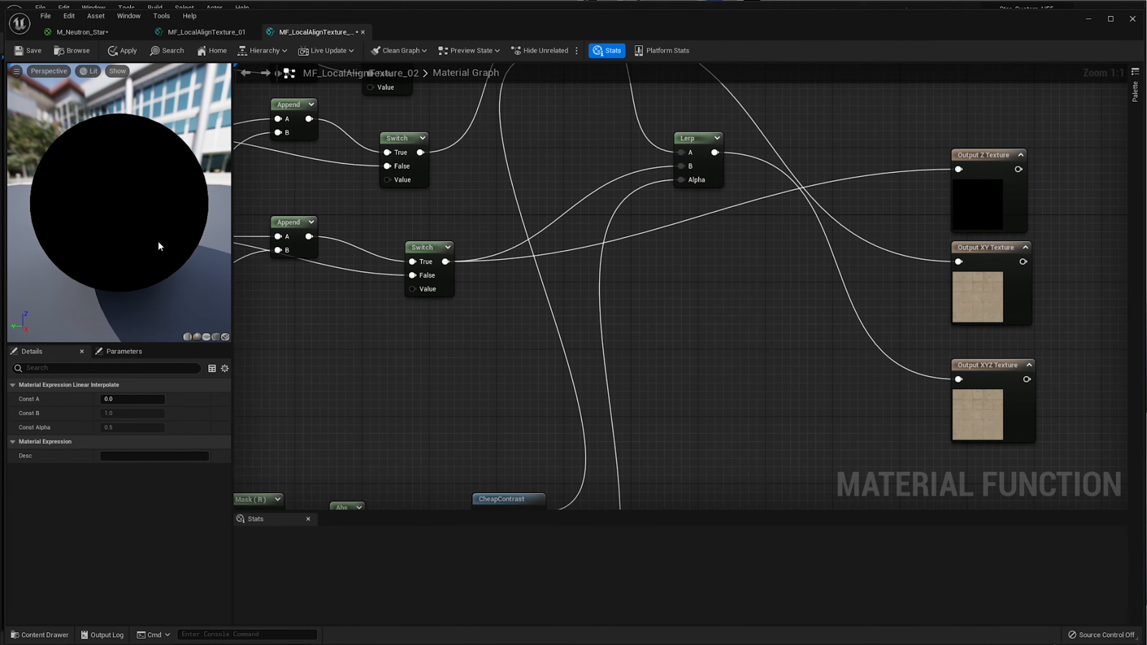
- Move the Input TextureObject node slightly closer to the Texture Object node
right_drag(447, 286, 775, 324)
right_drag(612, 350, 752, 268)
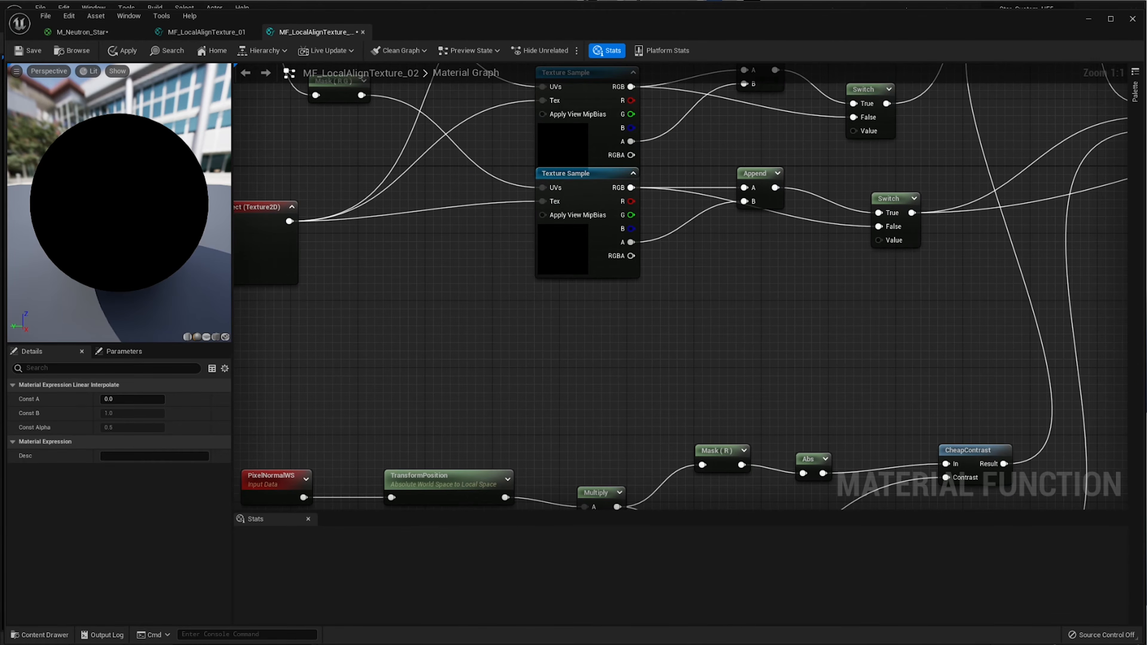
right_drag(430, 329, 642, 338)
click(481, 288)
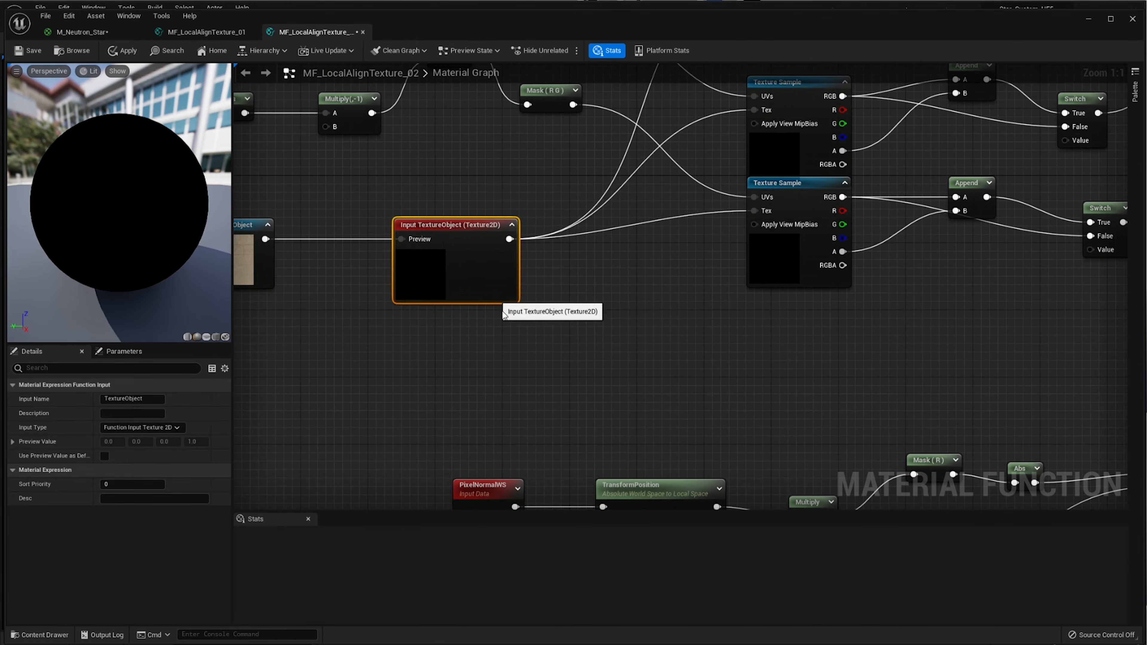
drag(491, 306, 483, 297)
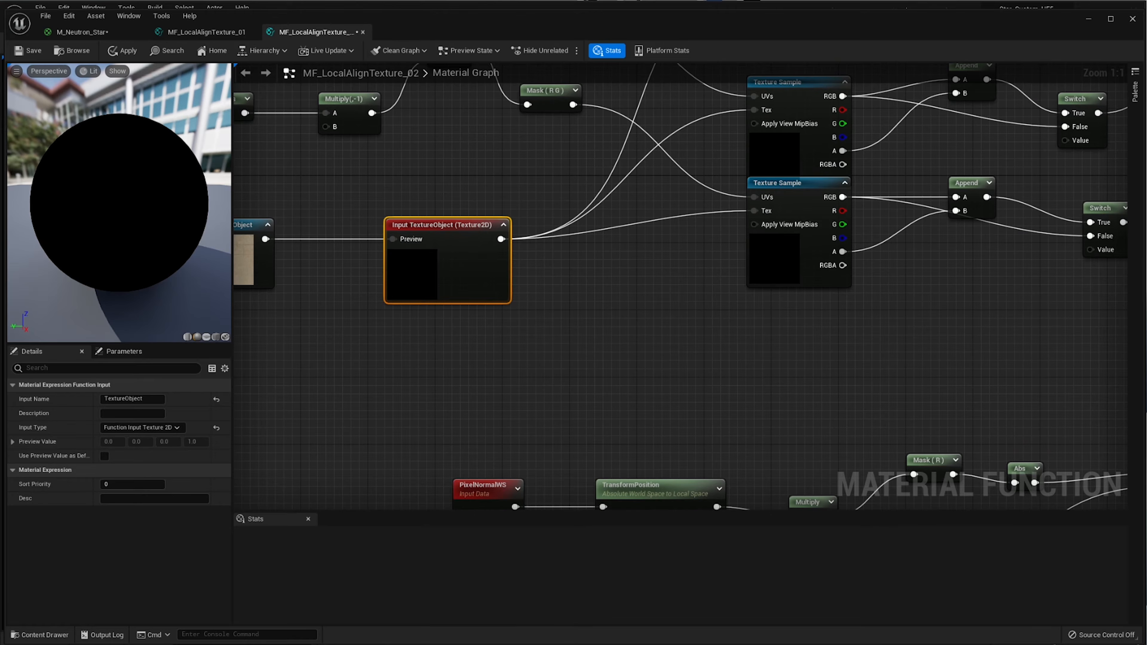
- Copy the Static Bool and Input Export Float 4 nodes from MF_LocalAlignTexture_01 to below the Texture Samples in MF_LocalAlignTexture_02
right_drag(880, 334, 686, 347)
right_drag(914, 212, 905, 304)
click(208, 32)
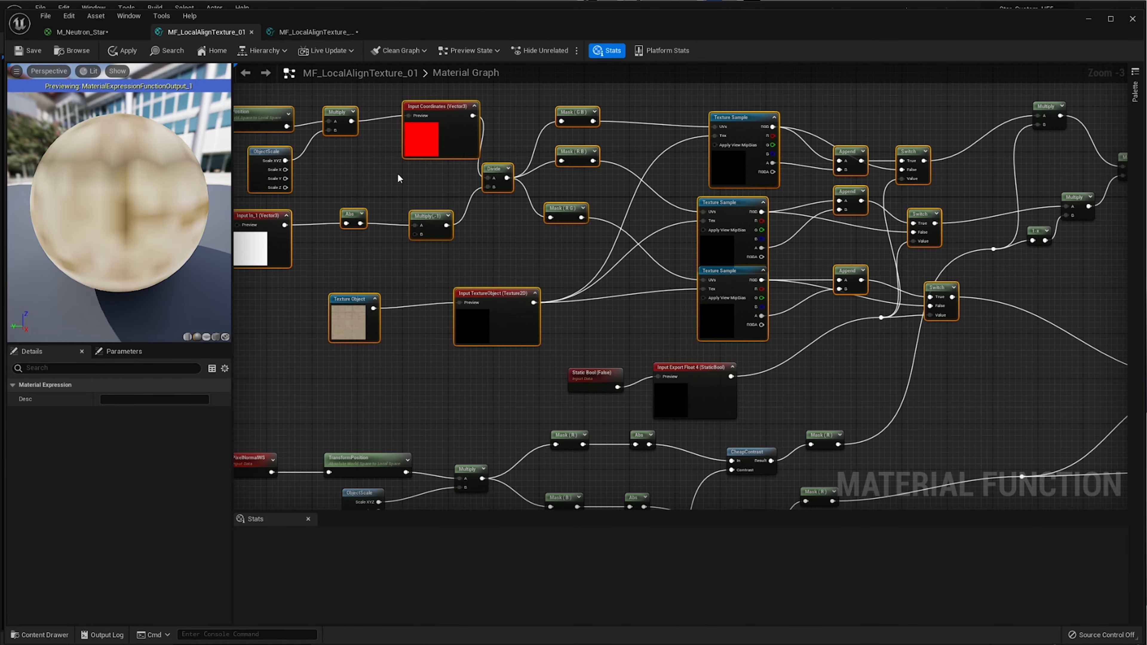
drag(787, 351, 610, 400)
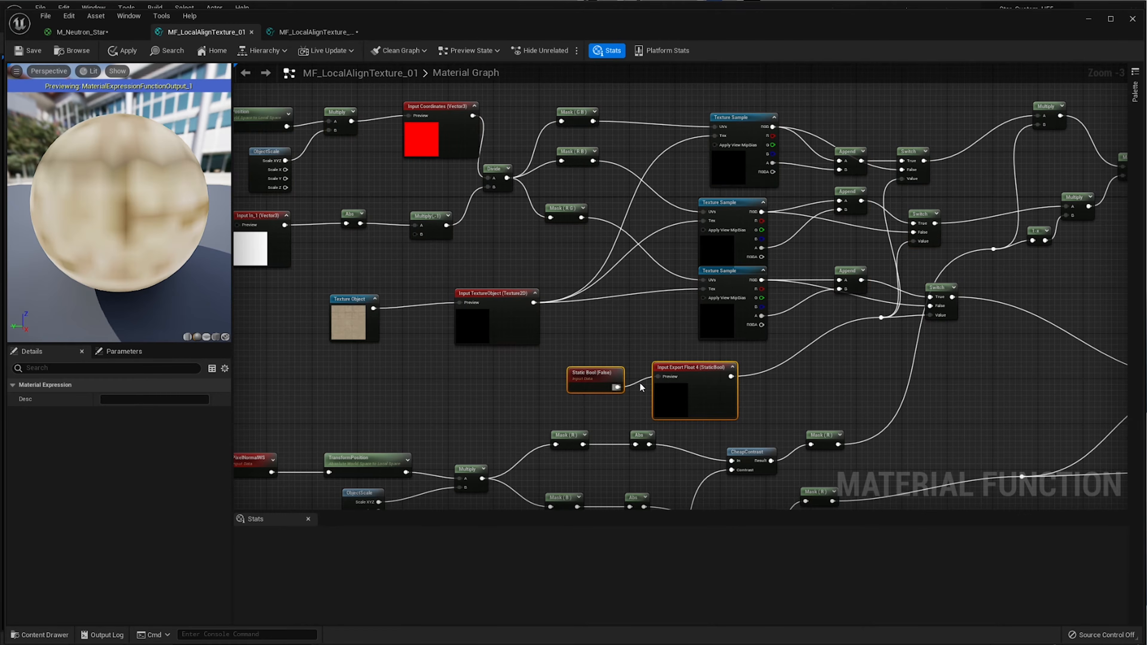
click(326, 32)
right_drag(548, 356, 550, 208)
key(ctrl+v)
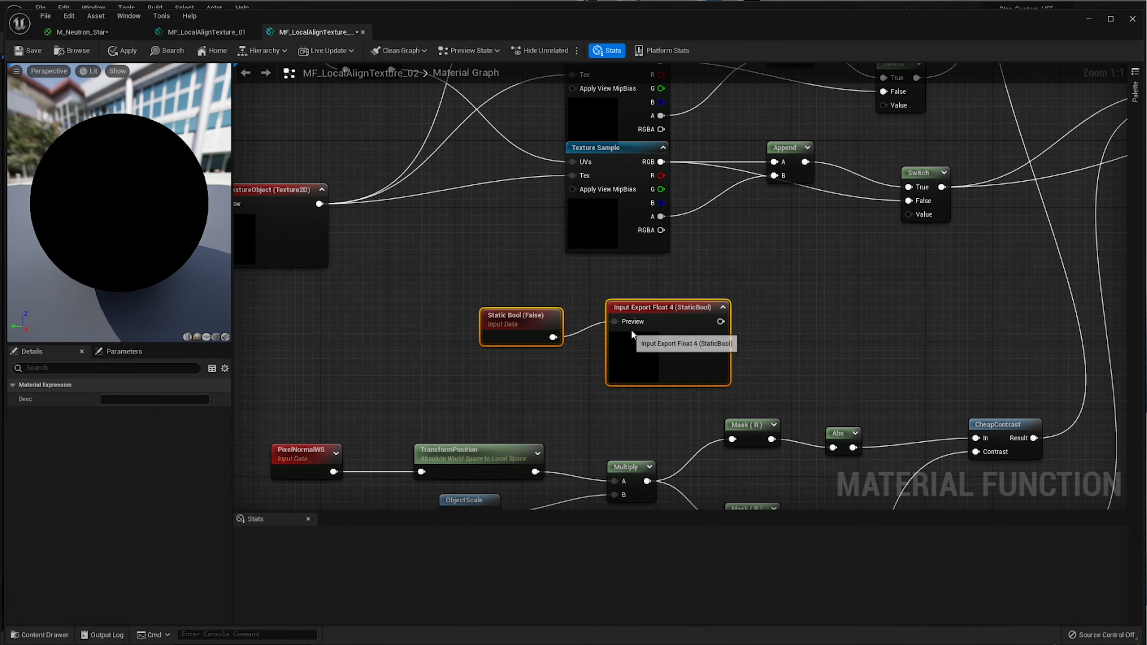
- Connect the Input Export Float 4 output to the Value inputs of all three Switch nodes
click(567, 288)
right_drag(782, 308, 549, 297)
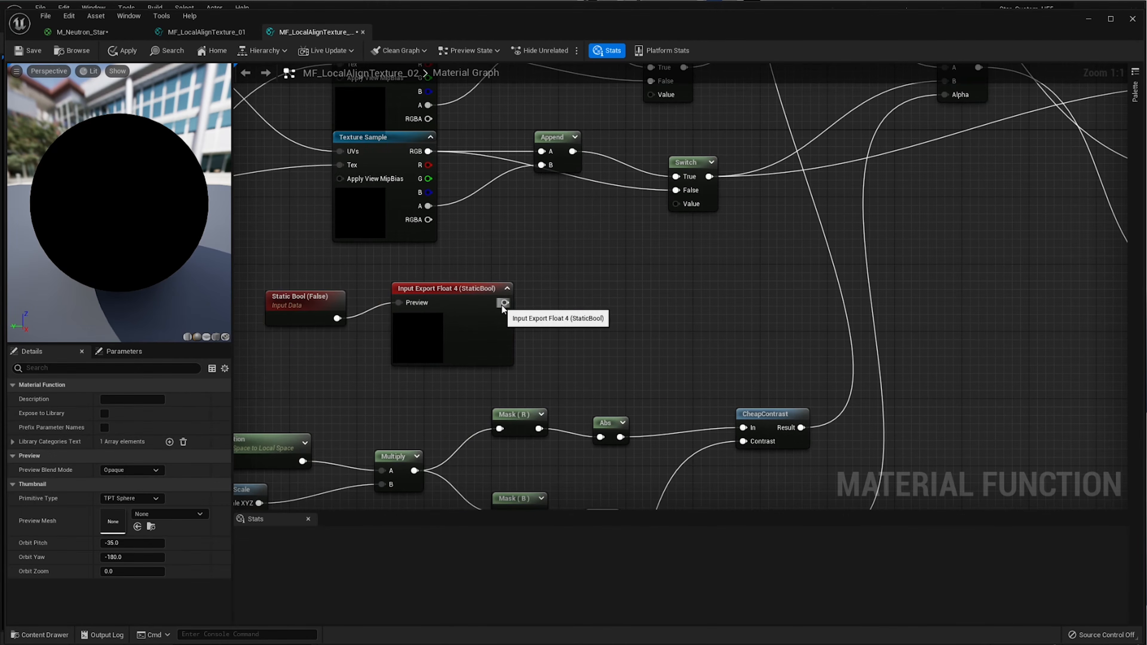
drag(503, 303, 677, 204)
right_drag(508, 303, 560, 409)
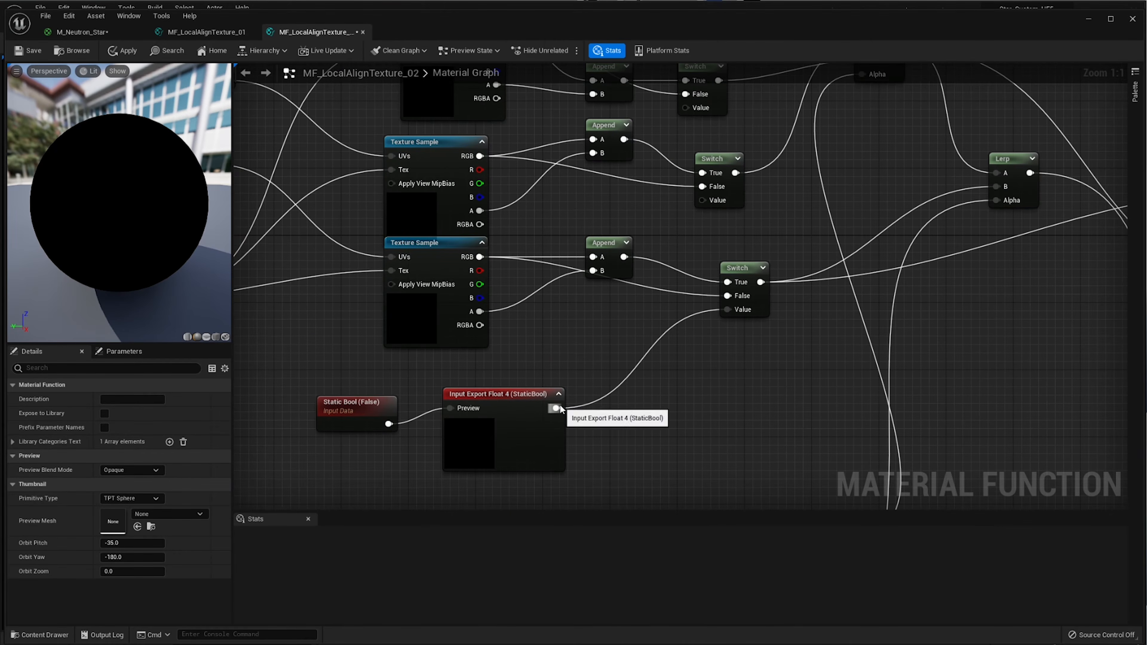
drag(556, 408, 703, 199)
right_drag(559, 396, 576, 491)
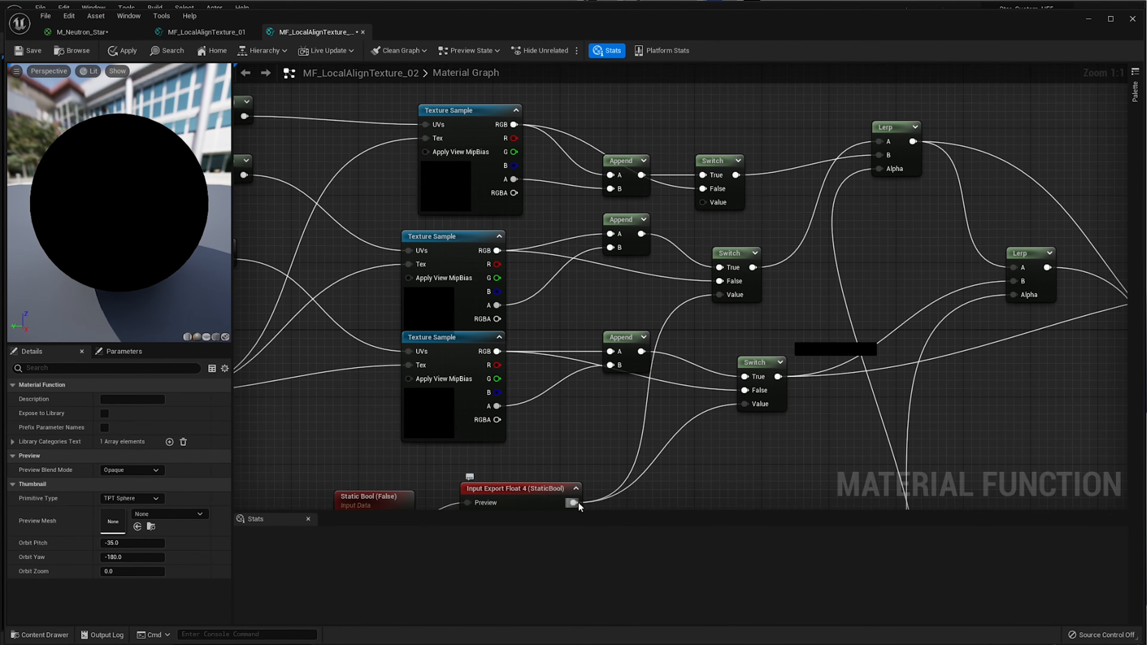
drag(573, 503, 720, 284)
scroll(331, 180, down, 2)
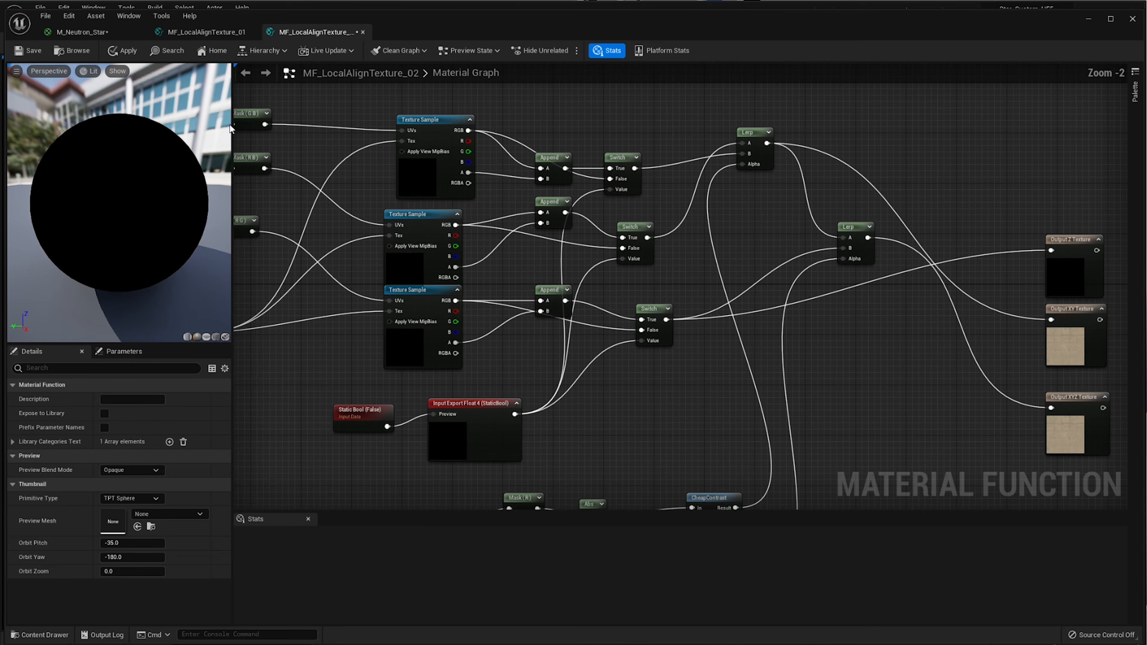
- Apply the changes to MF_LocalAlignTexture_02 and view its Input Coordinates section
click(124, 51)
right_drag(680, 296, 931, 285)
right_drag(604, 248, 829, 260)
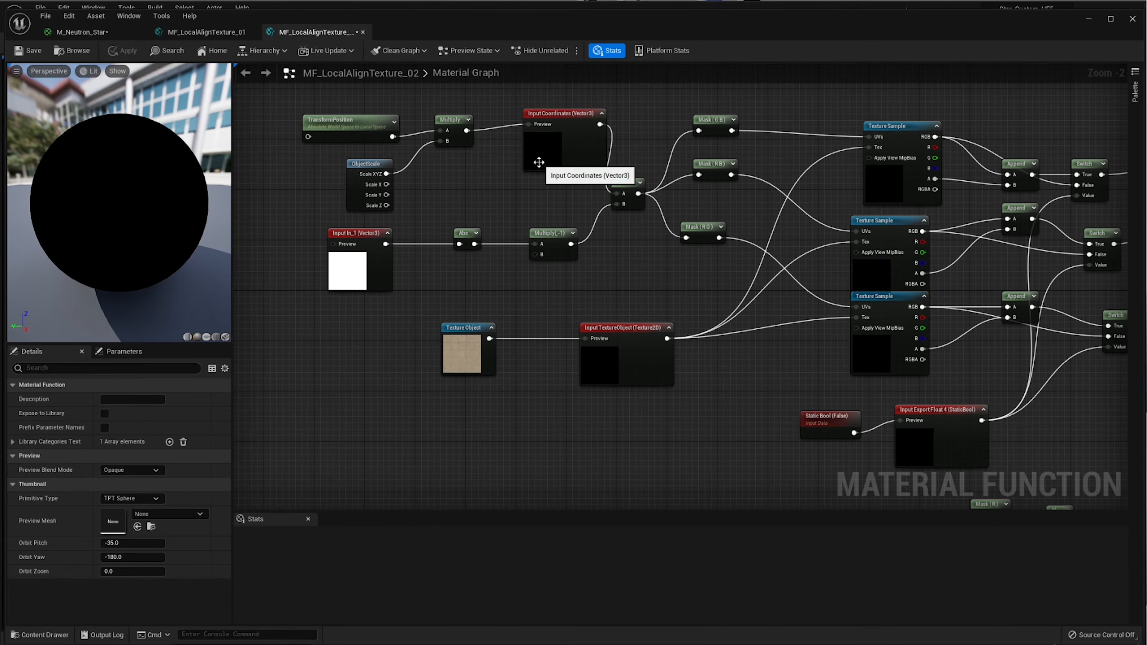
- Look over the MF_LocalAlignTexture_02 graph from the Input Coordinates section through to the output nodes
scroll(559, 174, up, 2)
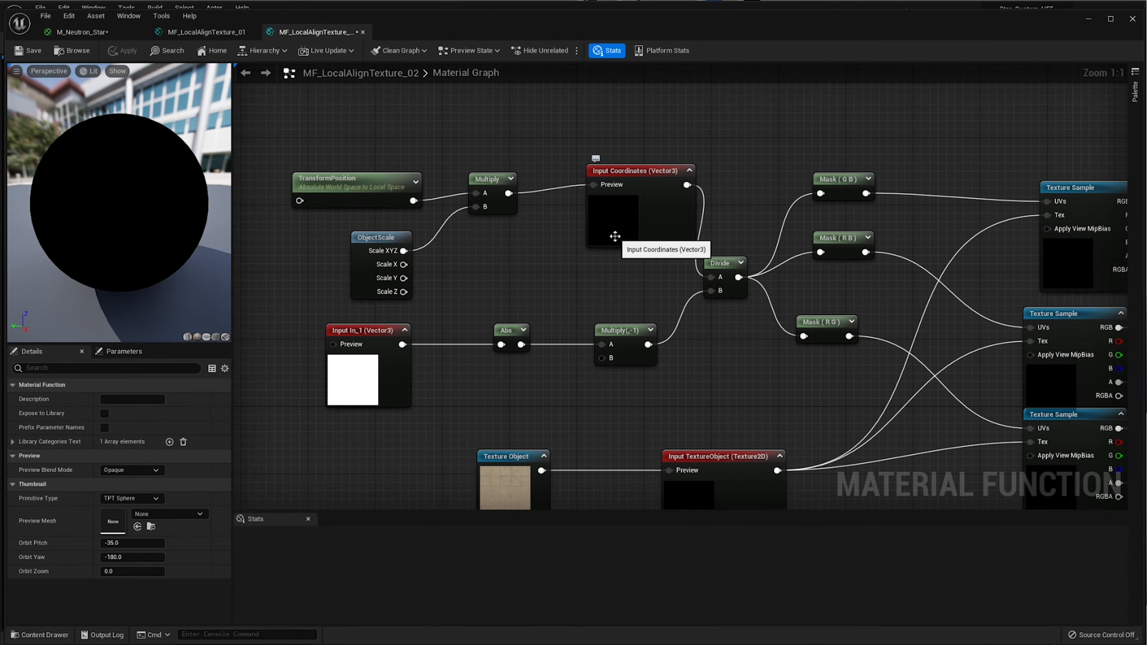
scroll(652, 294, down, 2)
right_drag(704, 342, 616, 230)
scroll(714, 318, down, 2)
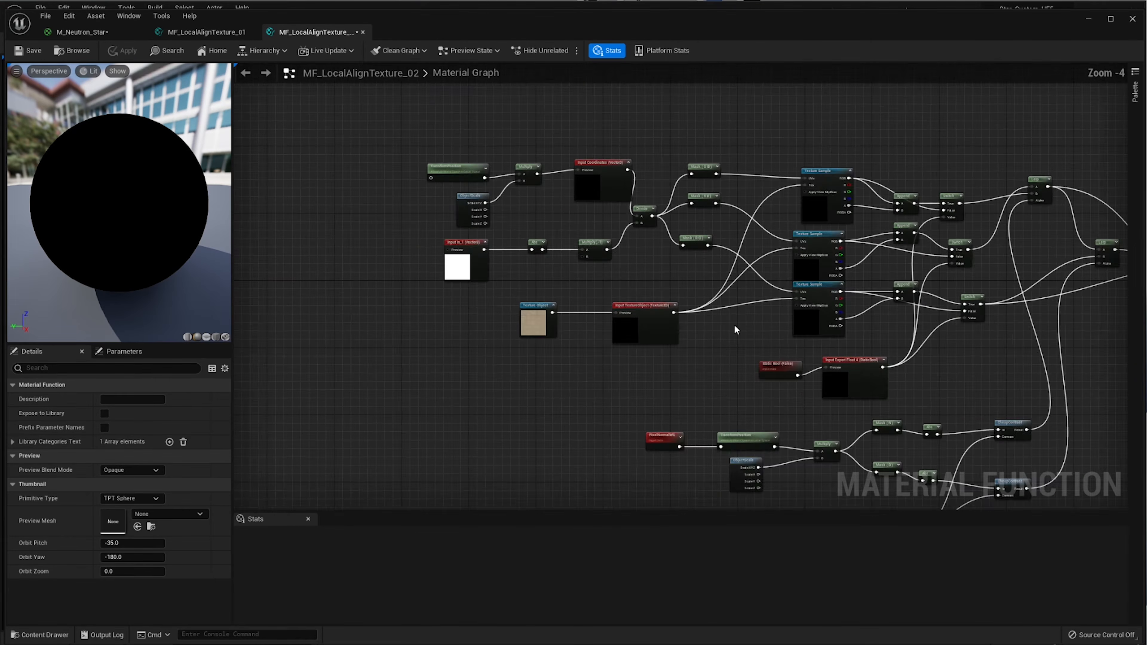
right_drag(734, 324, 629, 136)
scroll(632, 257, up, 2)
right_drag(754, 275, 556, 287)
right_drag(795, 211, 450, 366)
right_drag(864, 288, 706, 346)
scroll(699, 287, up, 2)
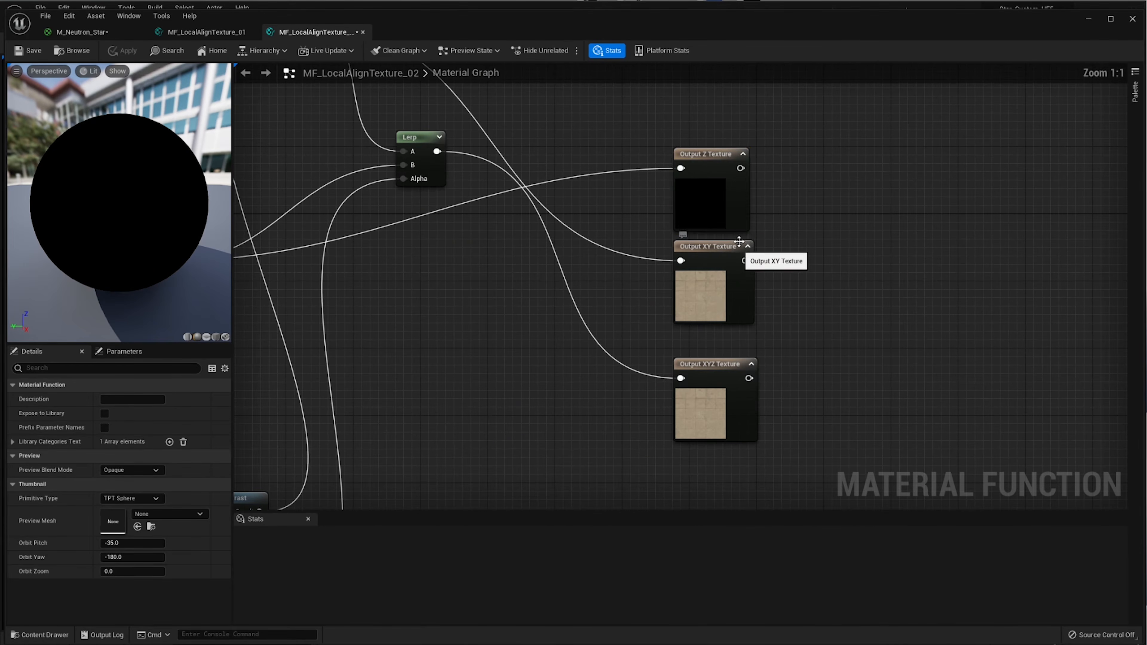
- Start previewing the Output XYZ Texture node in MF_LocalAlignTexture_02
click(744, 216)
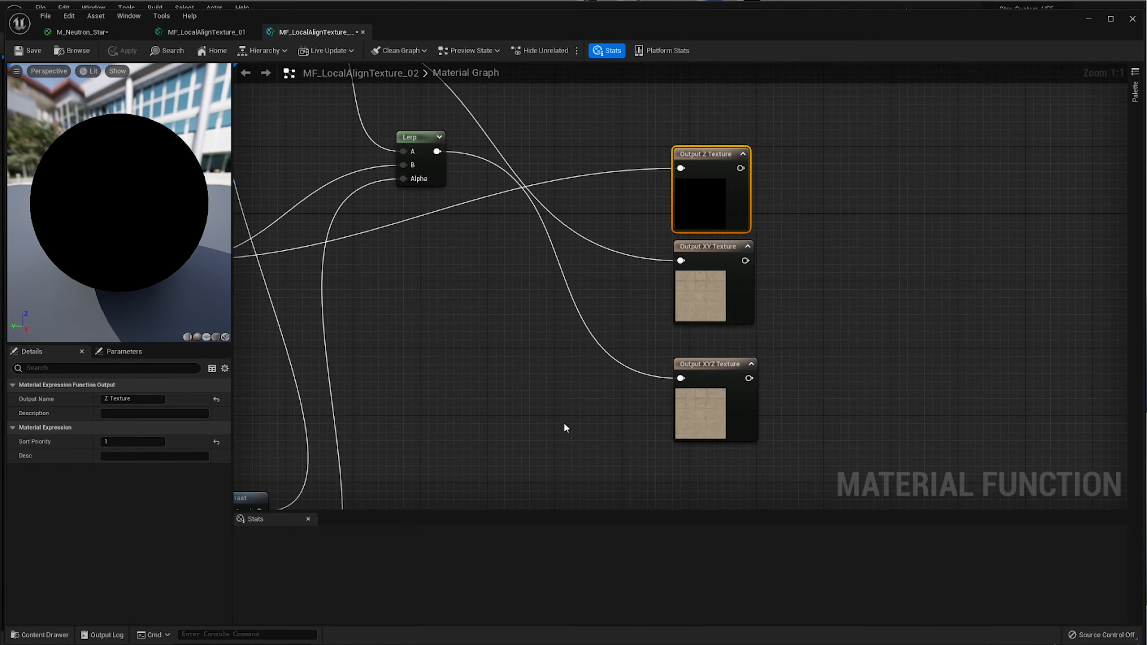
click(719, 426)
right_click(718, 425)
click(769, 448)
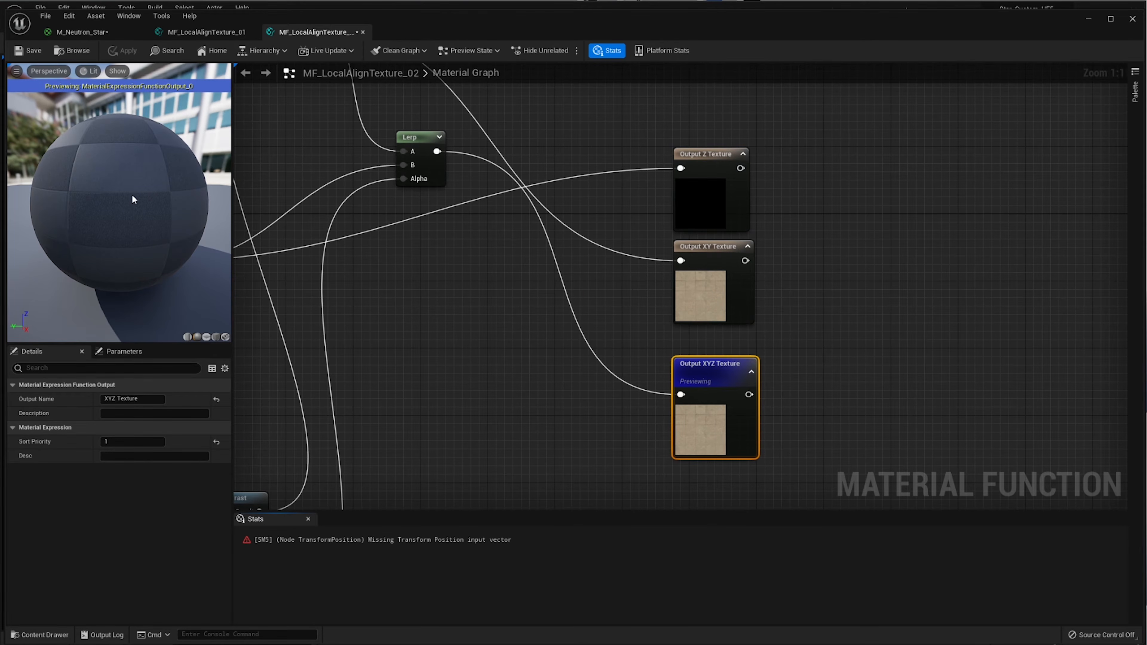
drag(582, 380, 545, 397)
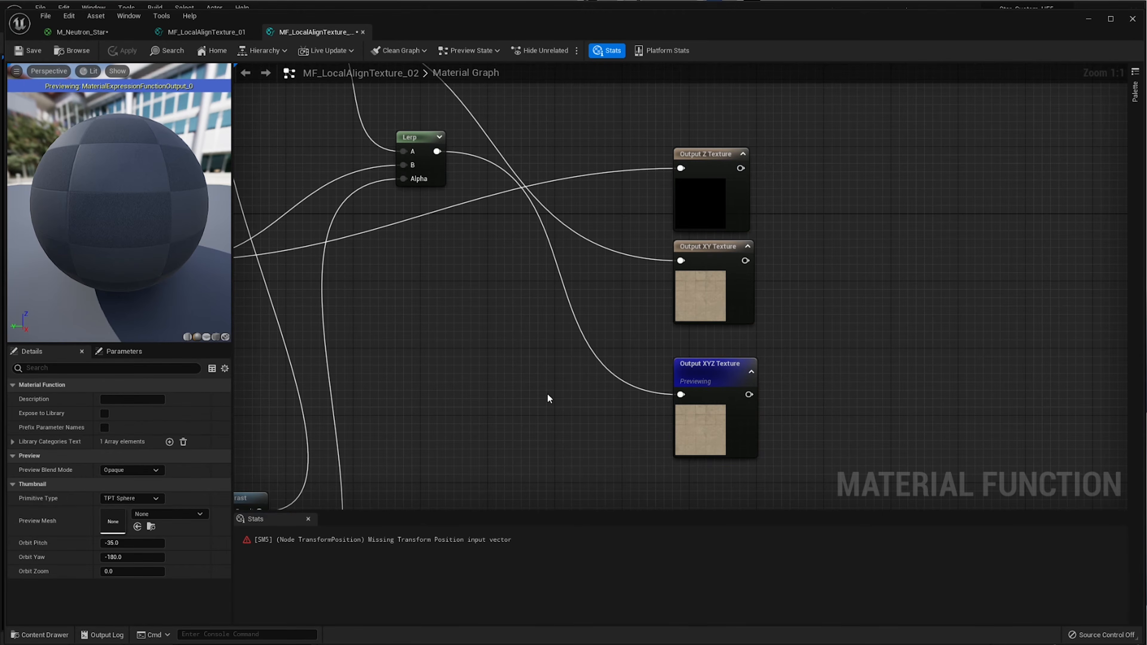
- Move both CheapContrast nodes closer to the Abs nodes in the projection contrast section
right_drag(546, 397, 792, 385)
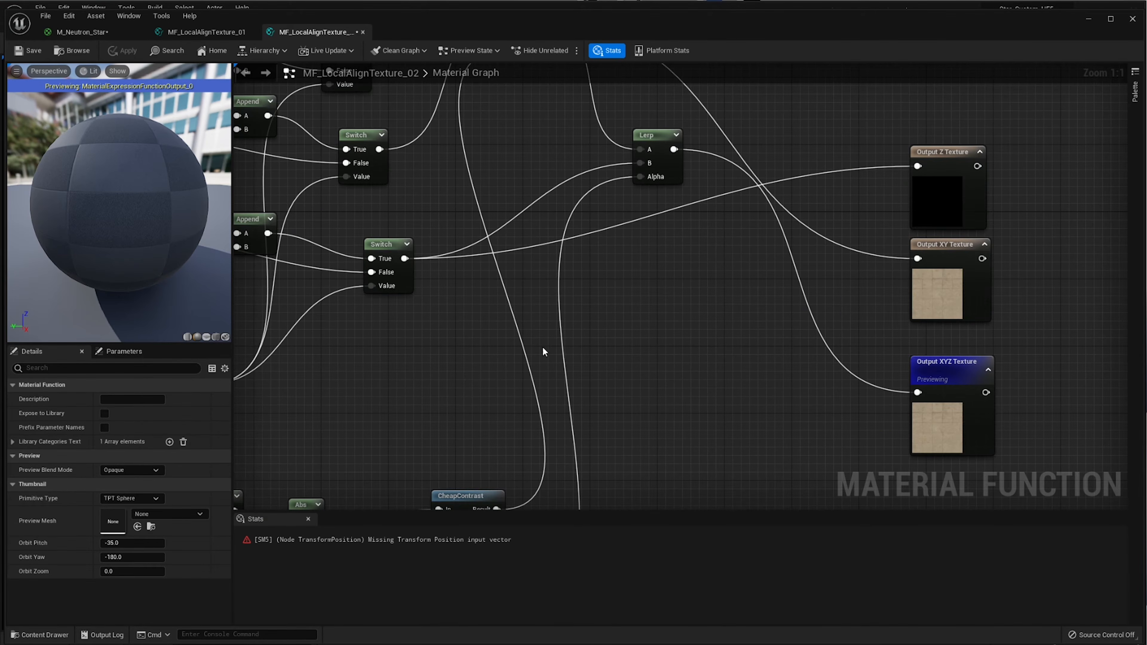
scroll(479, 316, down, 1)
right_drag(470, 492, 746, 268)
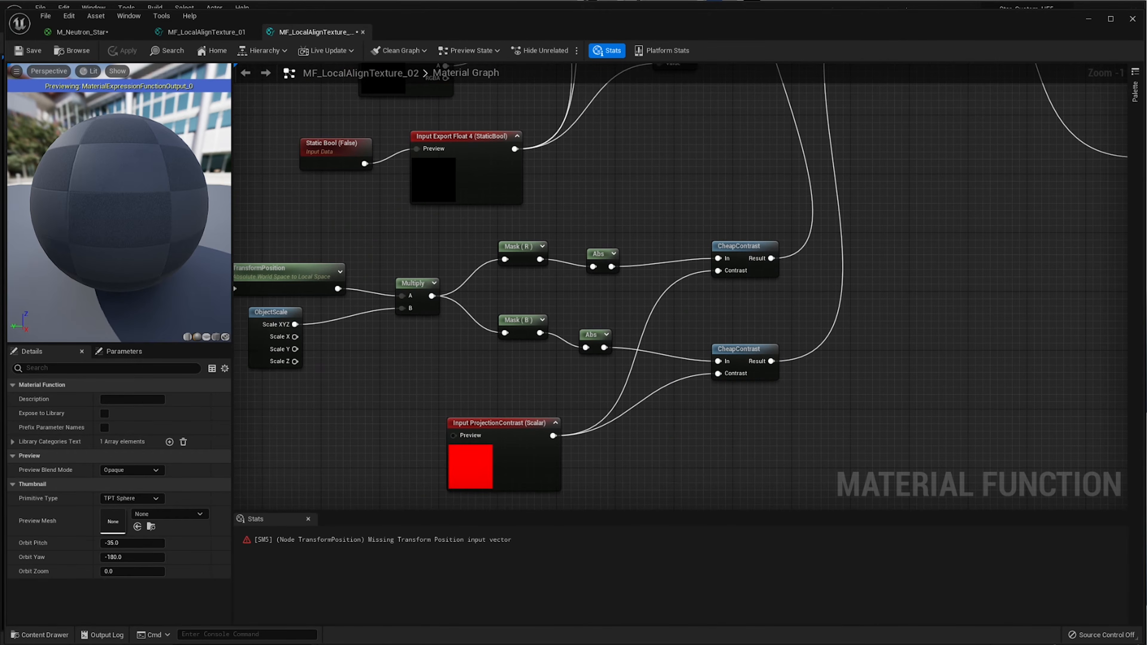
scroll(514, 299, up, 1)
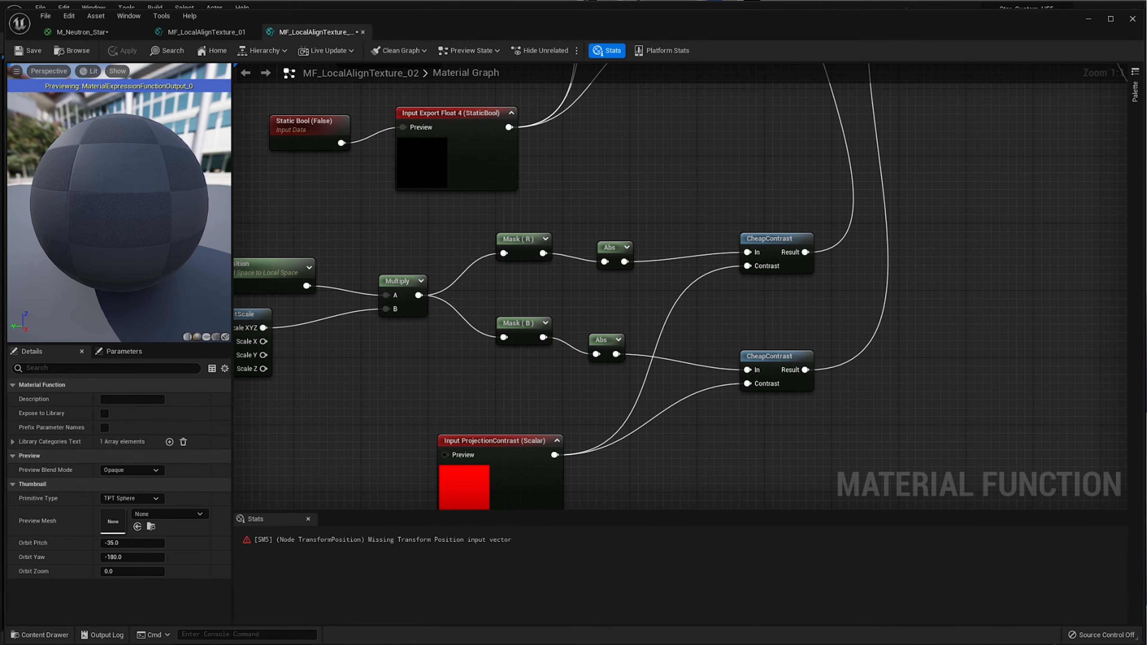
scroll(905, 275, down, 2)
right_drag(906, 274, 720, 364)
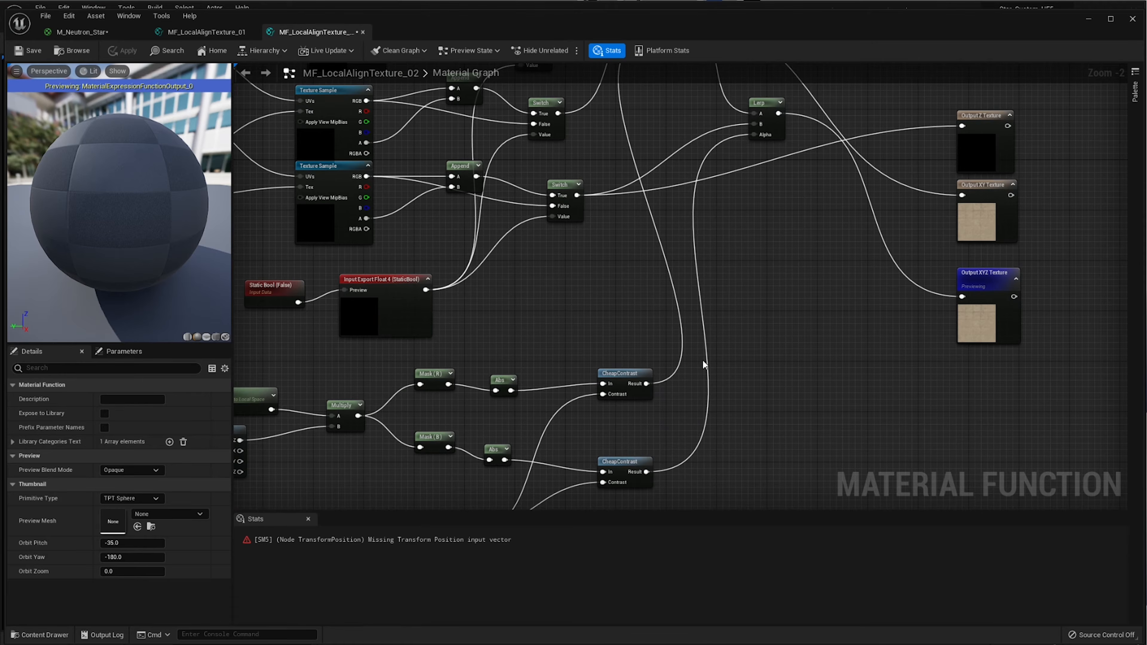
drag(704, 362, 604, 449)
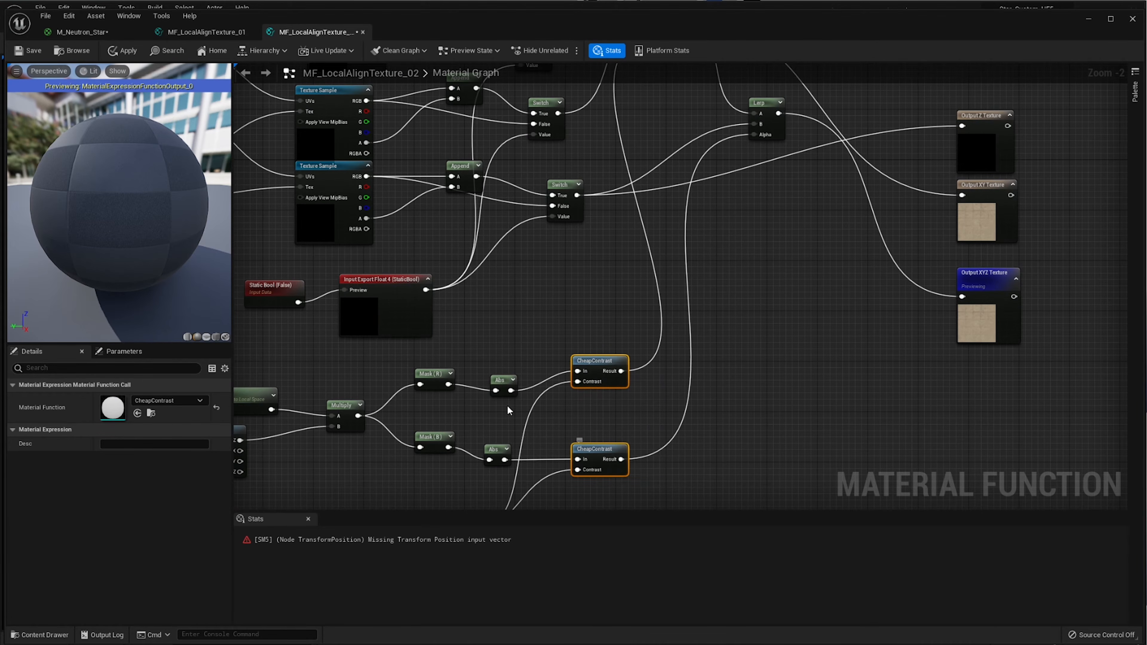
- Duplicate the Mask (R) and Mask (B) nodes beyond the CheapContrast nodes and switch the copied B mask to the R channel only
scroll(543, 302, up, 2)
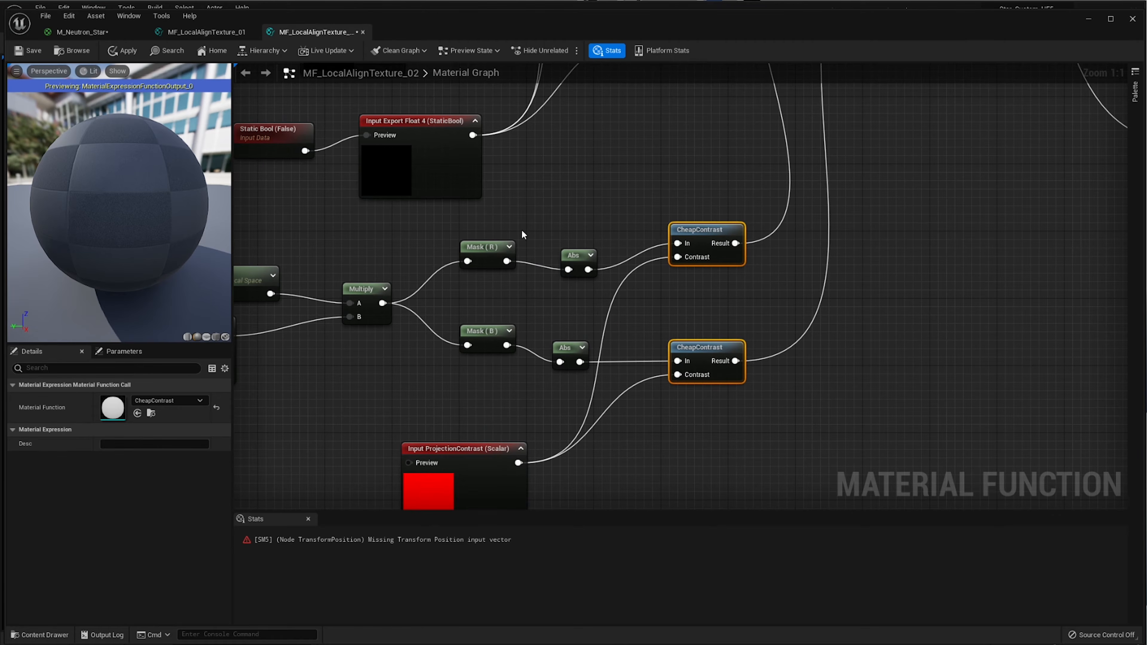
drag(523, 231, 453, 351)
key(ctrl+d)
drag(537, 302, 807, 231)
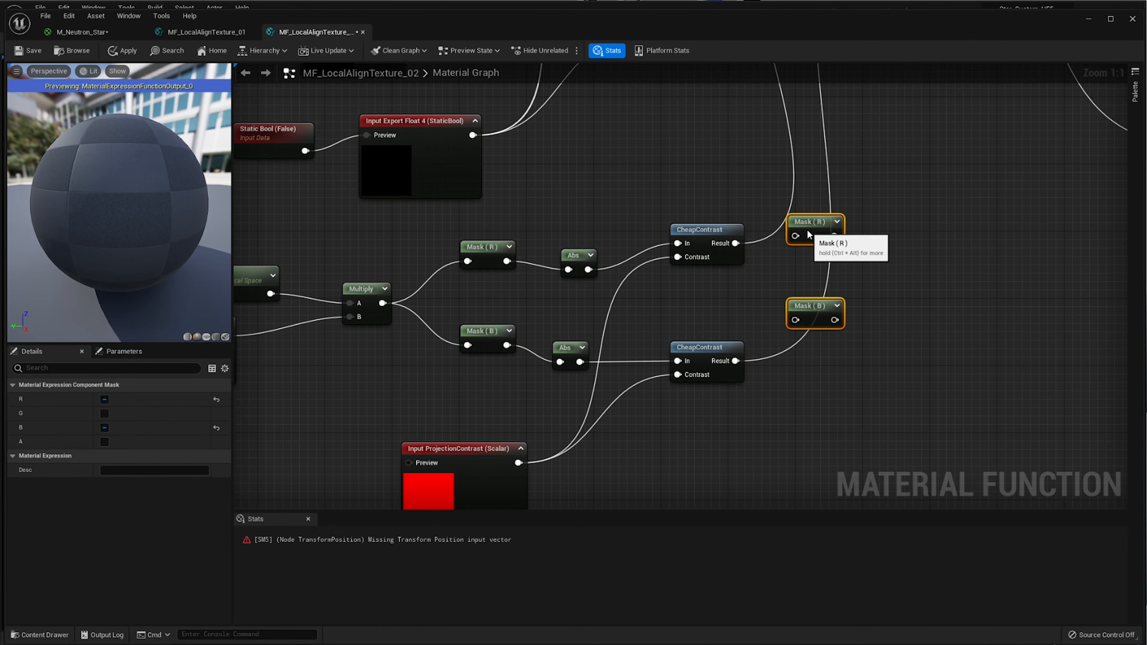
click(811, 316)
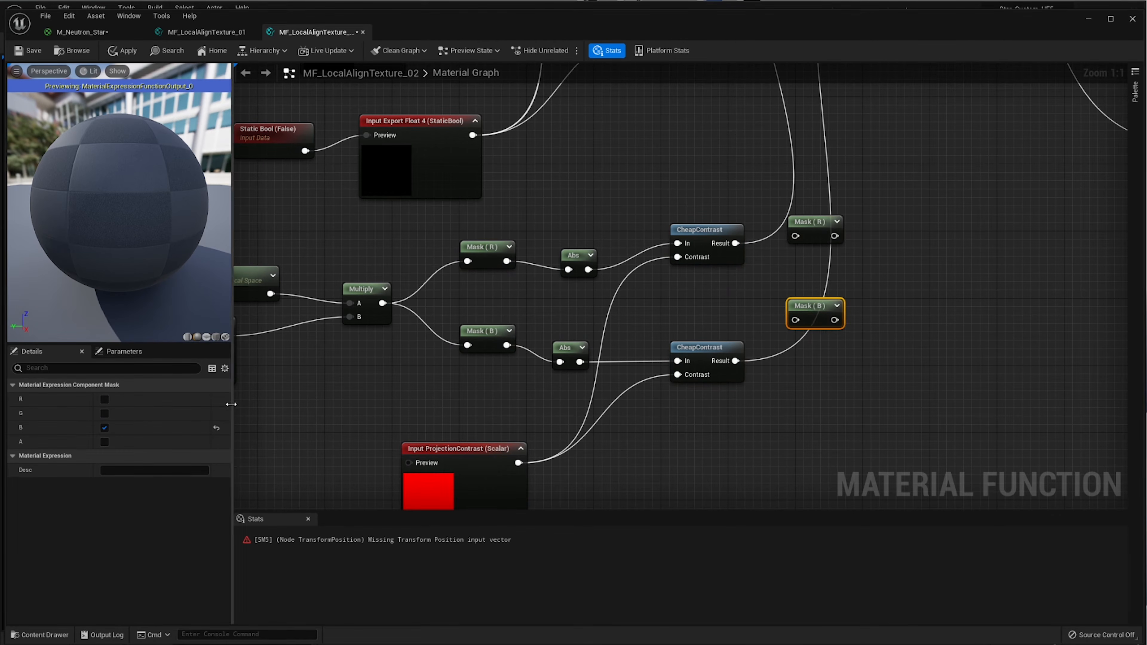
click(104, 428)
click(104, 399)
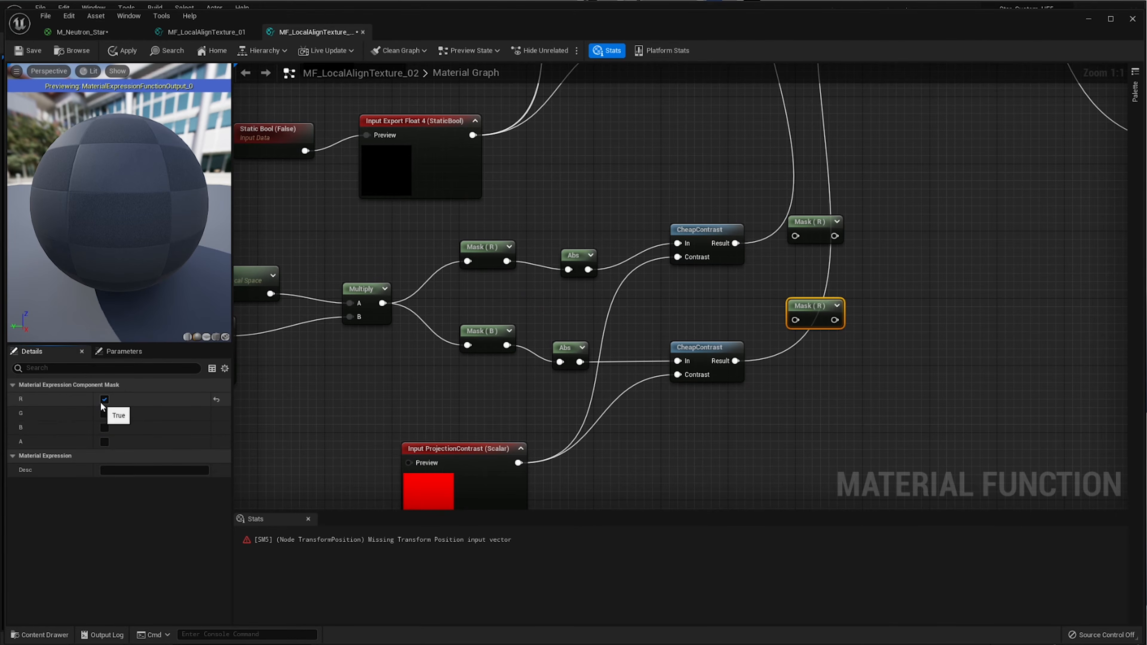
- Using MF_LocalAlignTexture_01 as reference, route both CheapContrast results through the duplicated Mask (R) nodes into the Lerp Alpha inputs and apply the changes
click(206, 32)
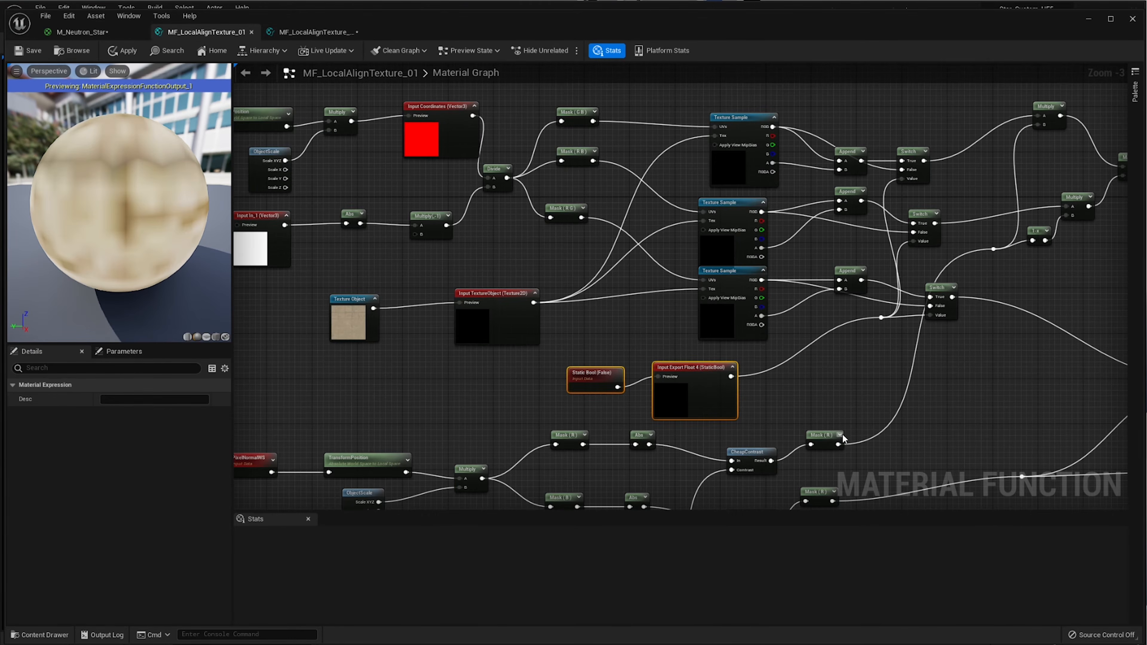
scroll(676, 352, up, 5)
click(312, 32)
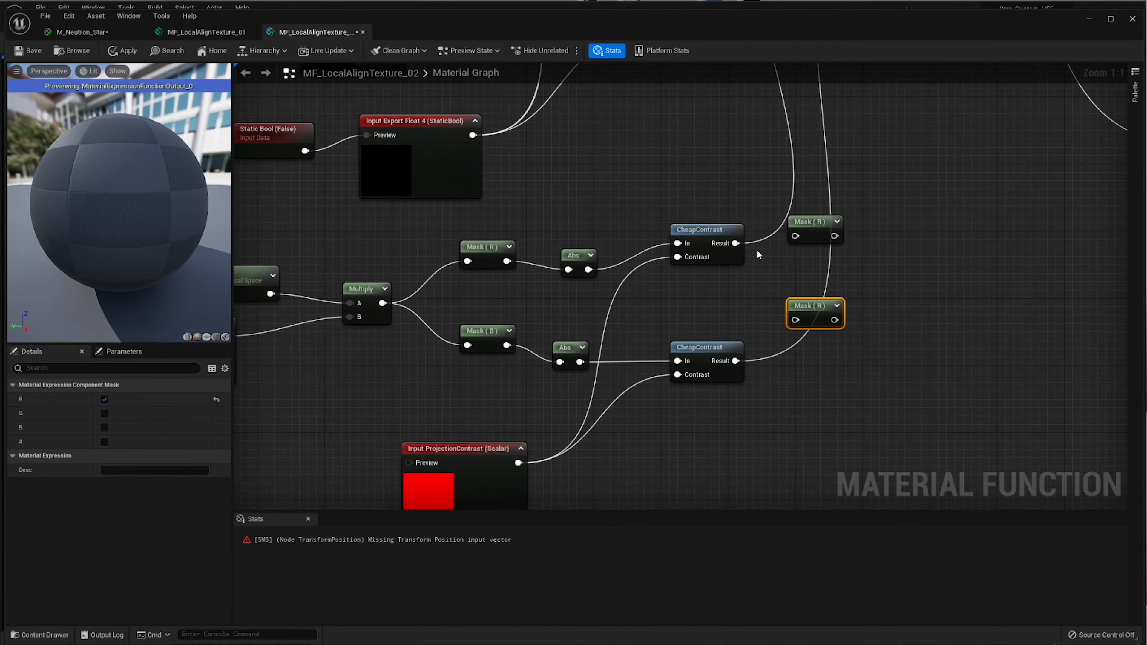
right_drag(729, 209, 614, 299)
drag(614, 308, 674, 299)
right_drag(688, 249, 727, 394)
scroll(730, 379, down, 1)
scroll(795, 461, down, 1)
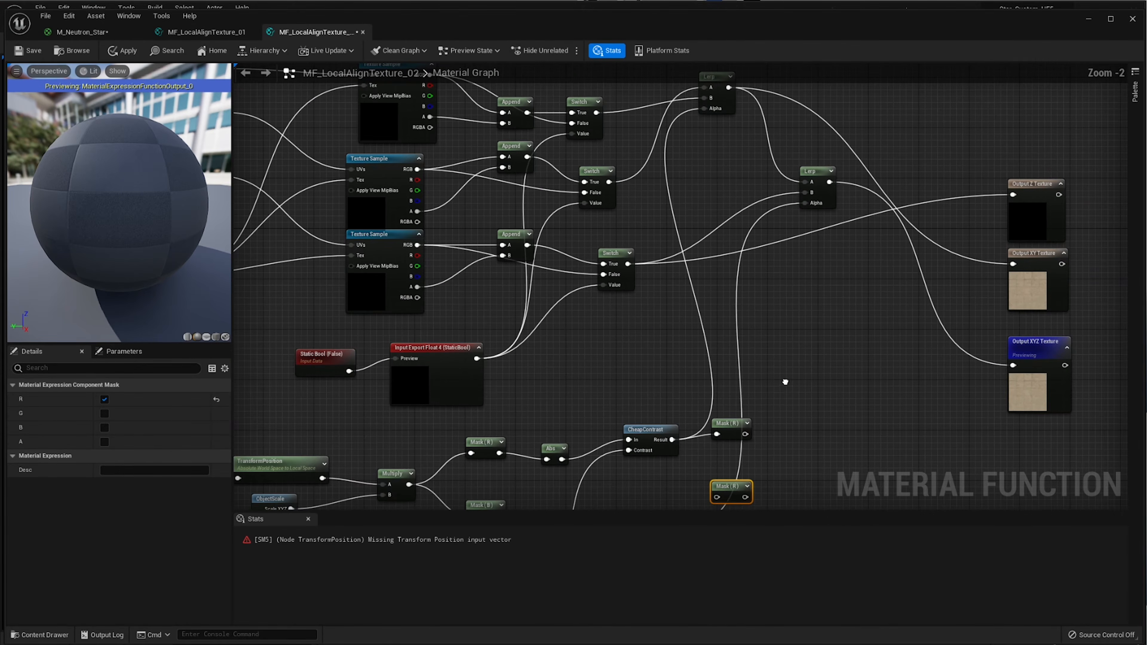
drag(745, 434, 704, 109)
right_drag(774, 291, 772, 210)
drag(671, 447, 803, 122)
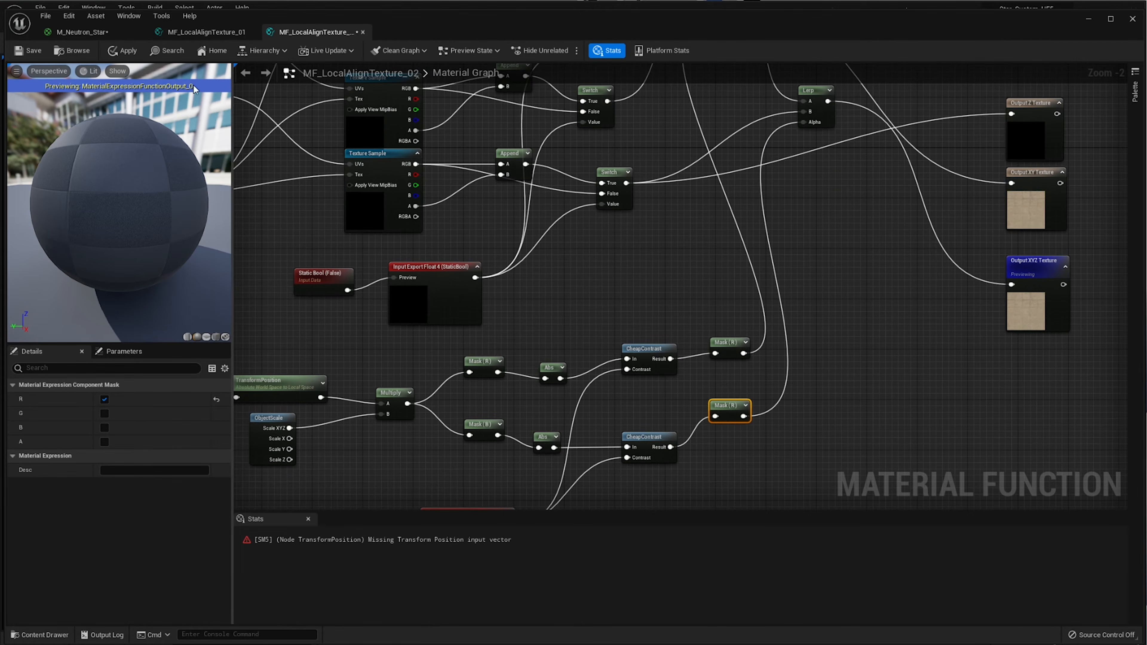
click(122, 50)
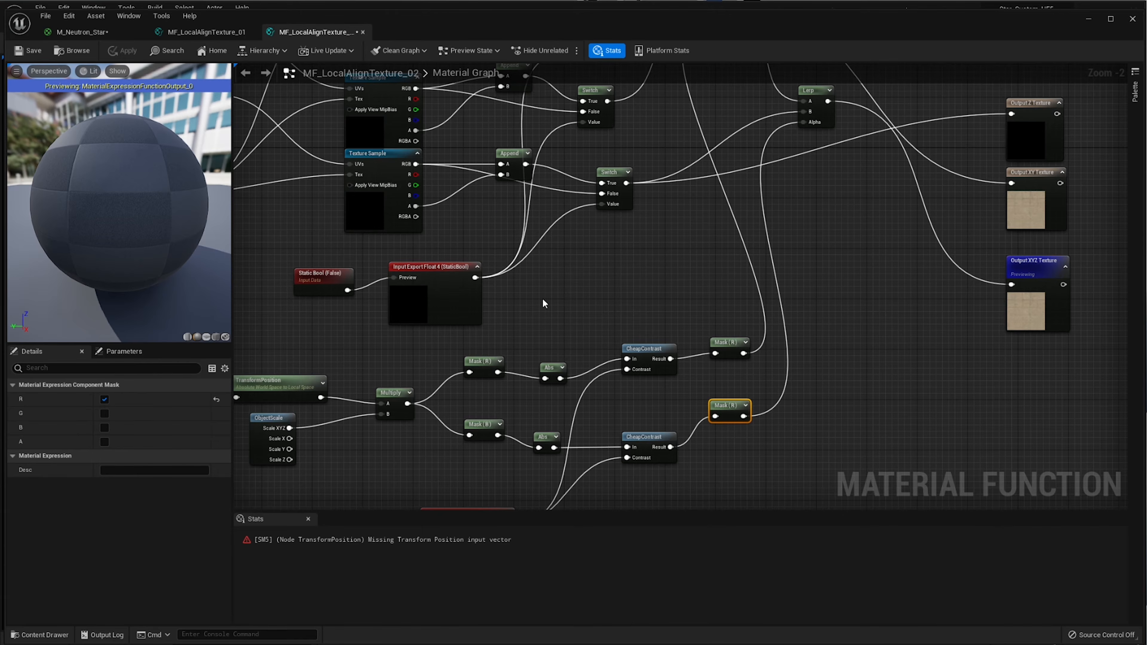
- Inspect the Source options of the TransformPosition node feeding Input Coordinates, keeping Absolute World Space selected
scroll(543, 298, up, 2)
right_drag(559, 365, 442, 388)
scroll(497, 366, down, 2)
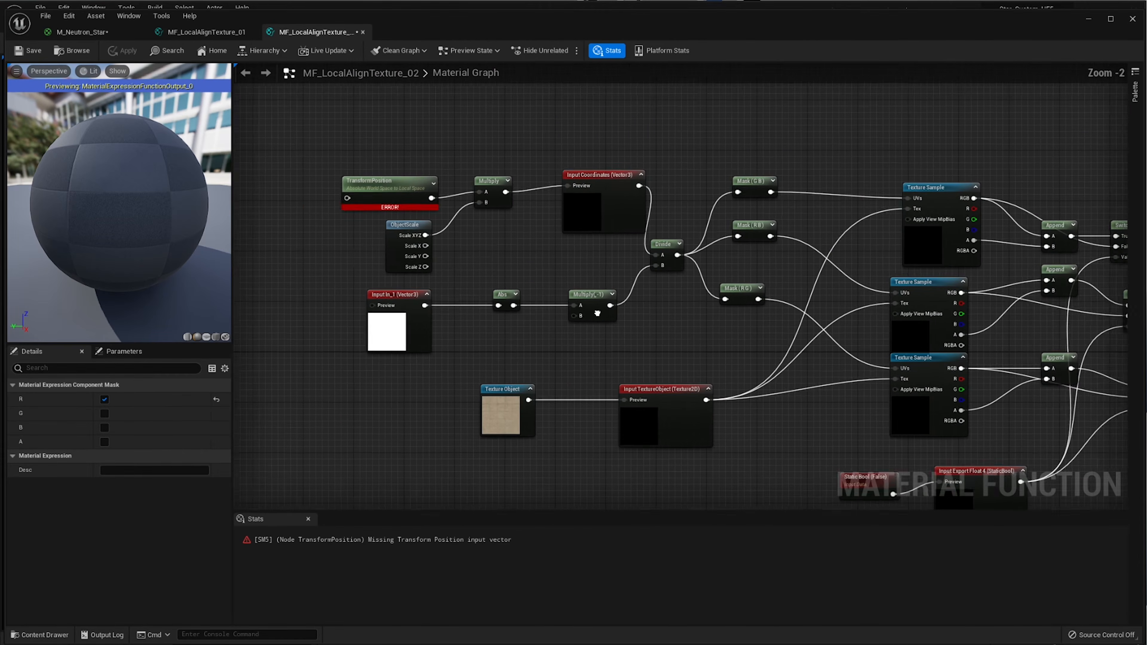
click(466, 199)
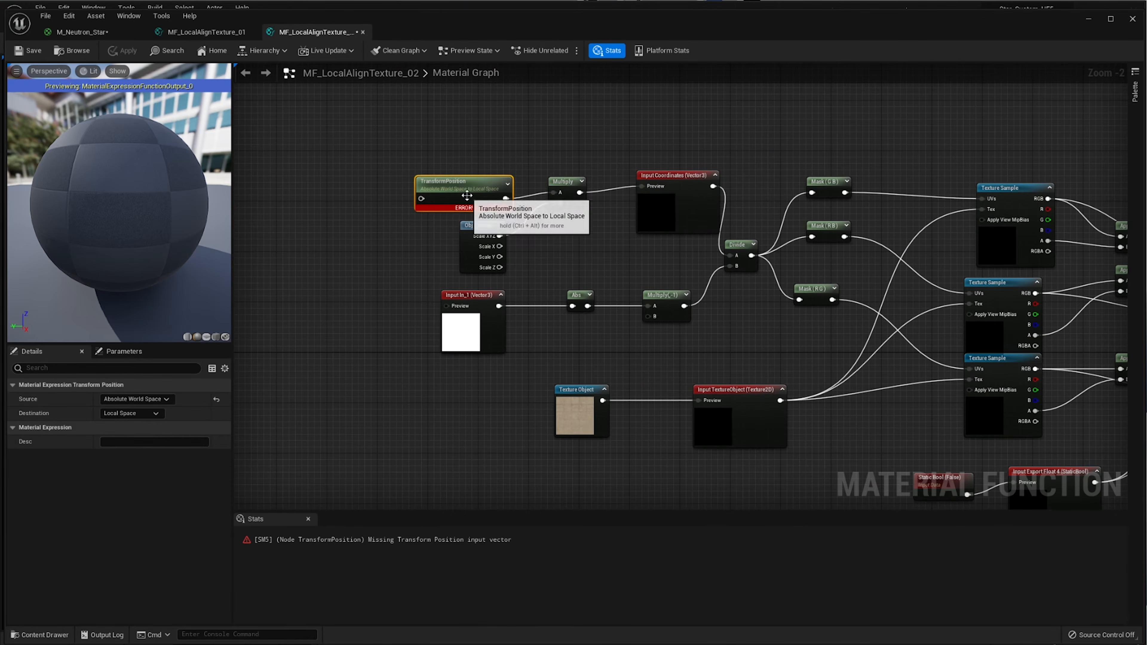
scroll(449, 302, up, 2)
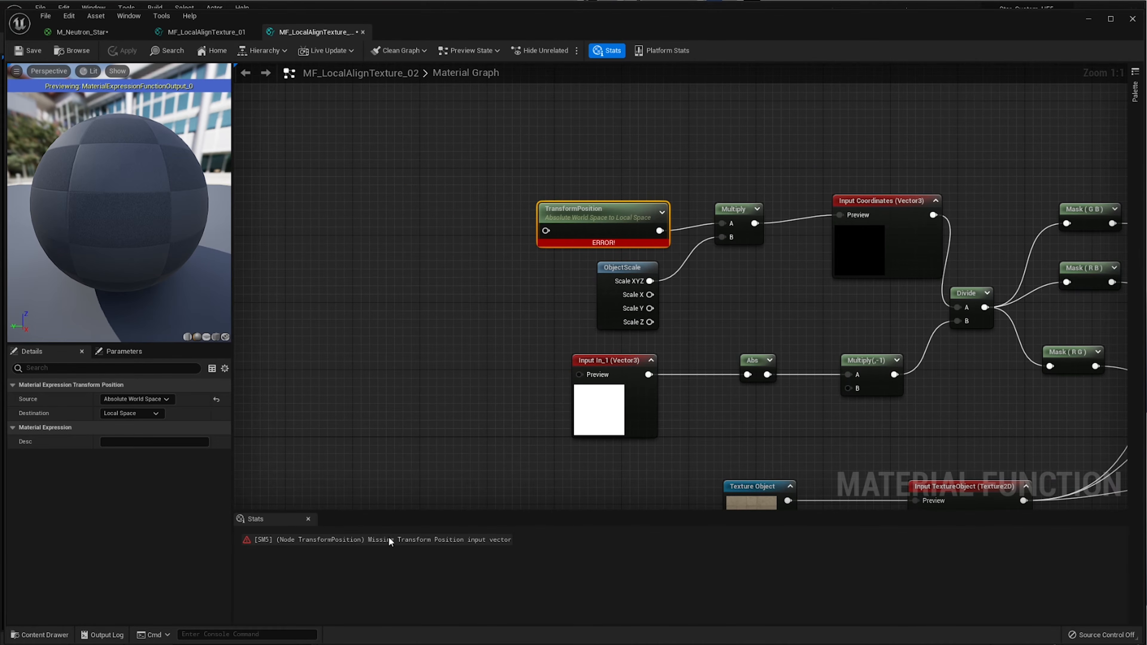
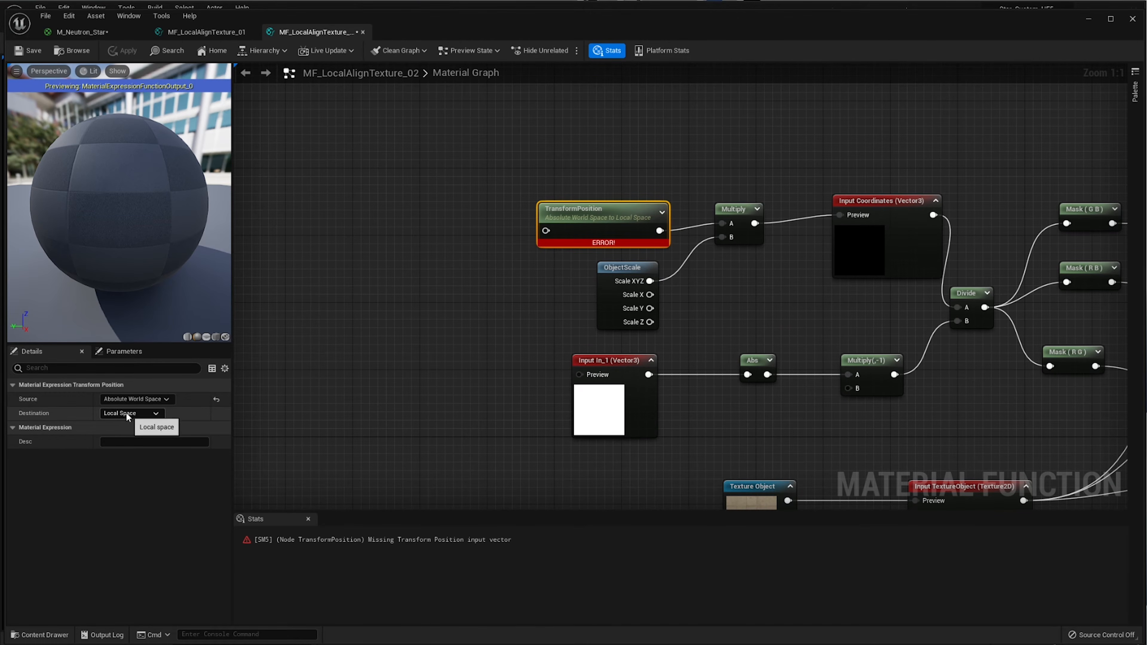
click(132, 399)
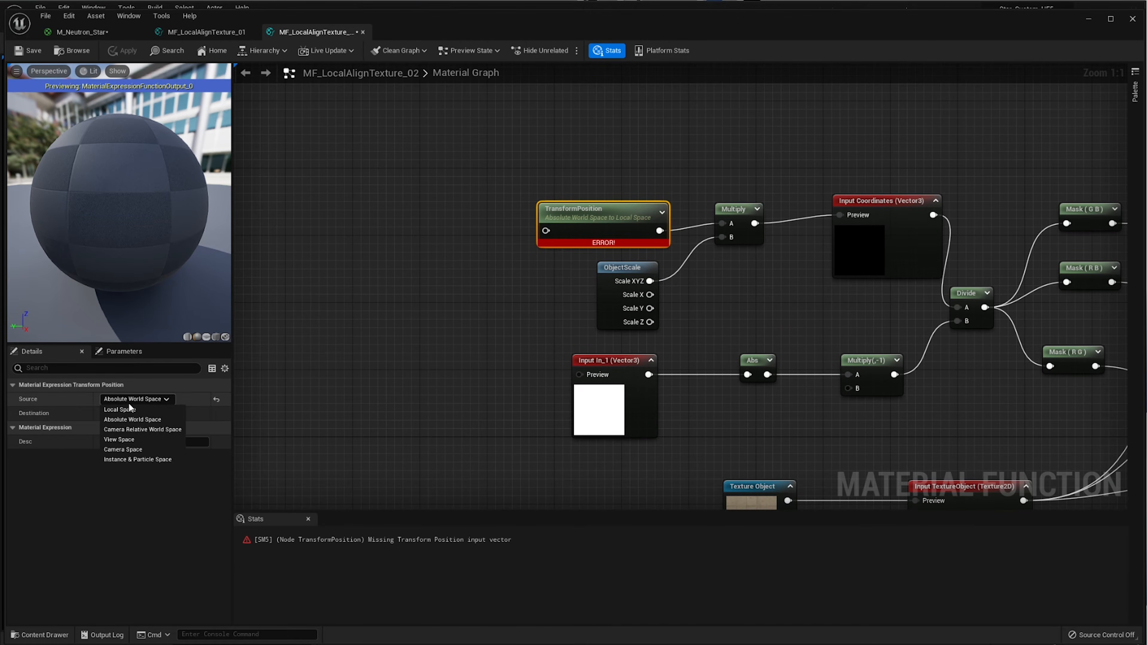
click(144, 421)
right_drag(427, 322, 490, 320)
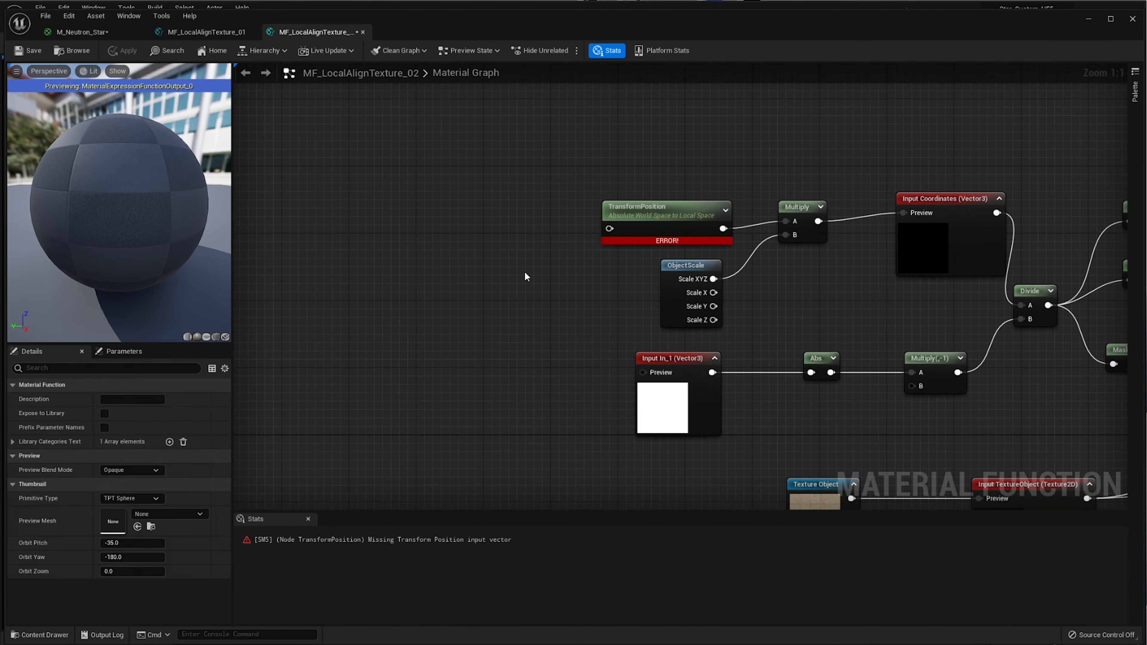
- Add a PixelNormalWS node, connect it to the TransformPosition input, align it beside that node and apply the changes
right_click(429, 217)
text(pixel)
key(Return)
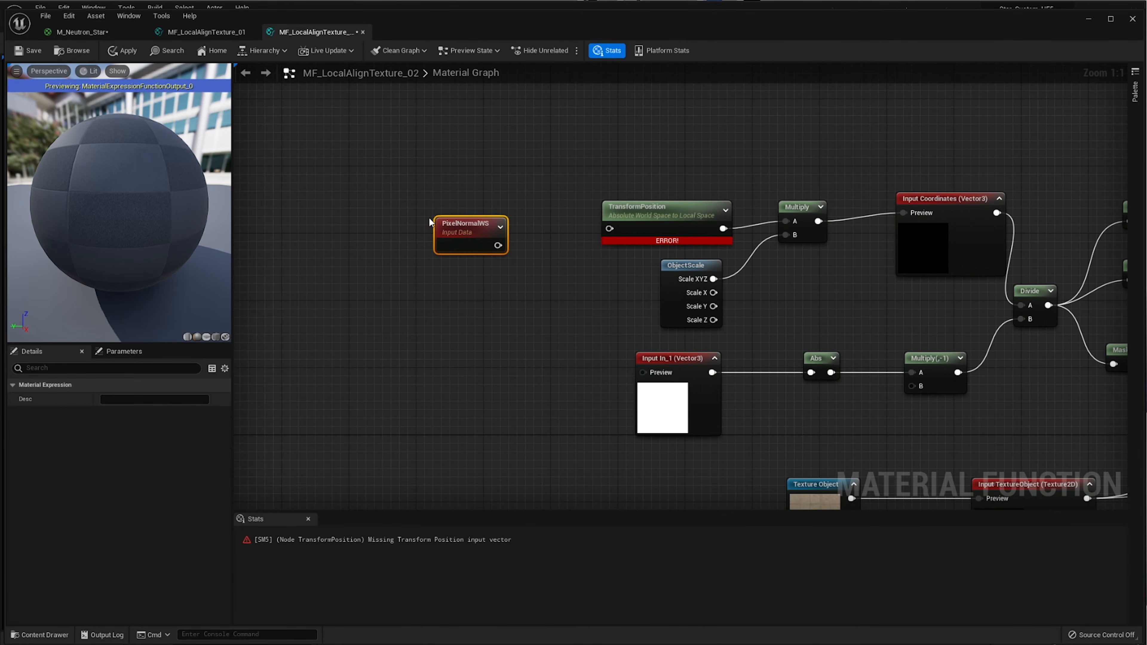
drag(498, 245, 610, 228)
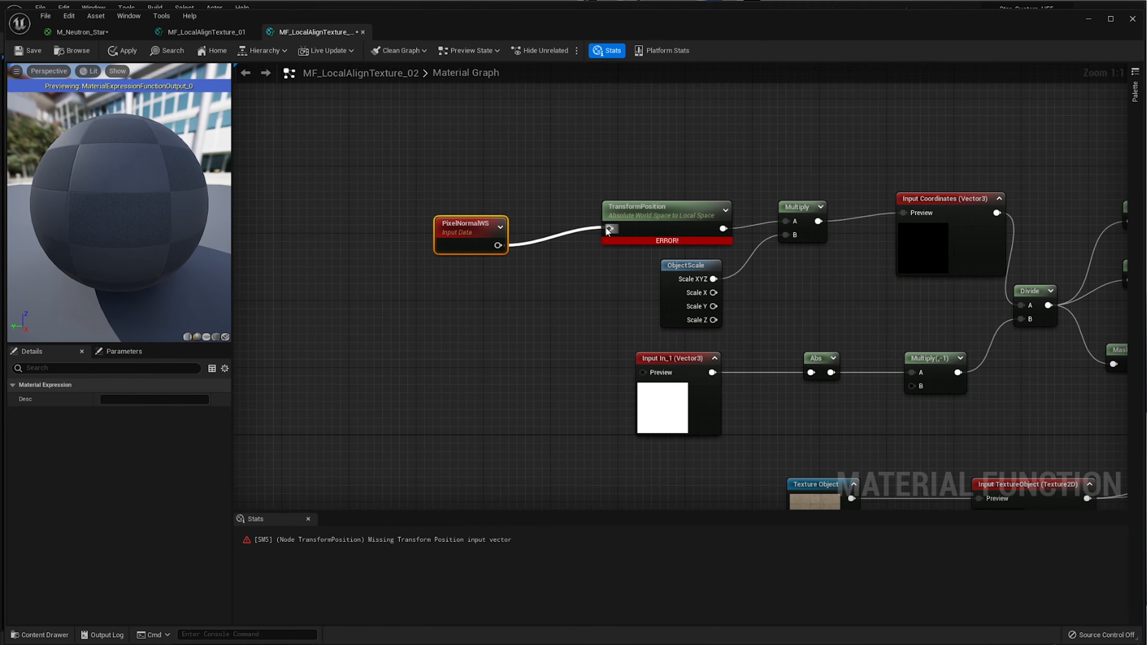
drag(476, 230, 533, 214)
click(118, 51)
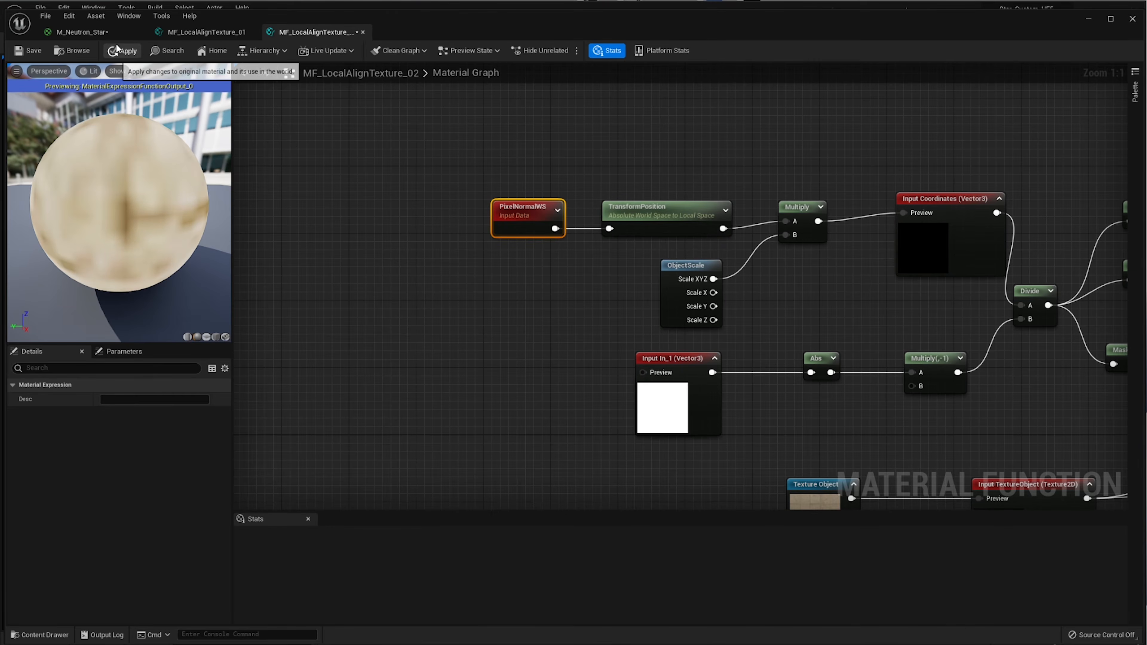
- Review the MF_LocalAlignTexture_02 graph, then close it and MF_LocalAlignTexture_01 to return to the M_Neutron_Star graph
scroll(957, 361, down, 4)
scroll(667, 314, down, 2)
right_drag(932, 394, 655, 304)
scroll(655, 303, up, 2)
right_drag(575, 219, 799, 274)
right_drag(687, 289, 725, 319)
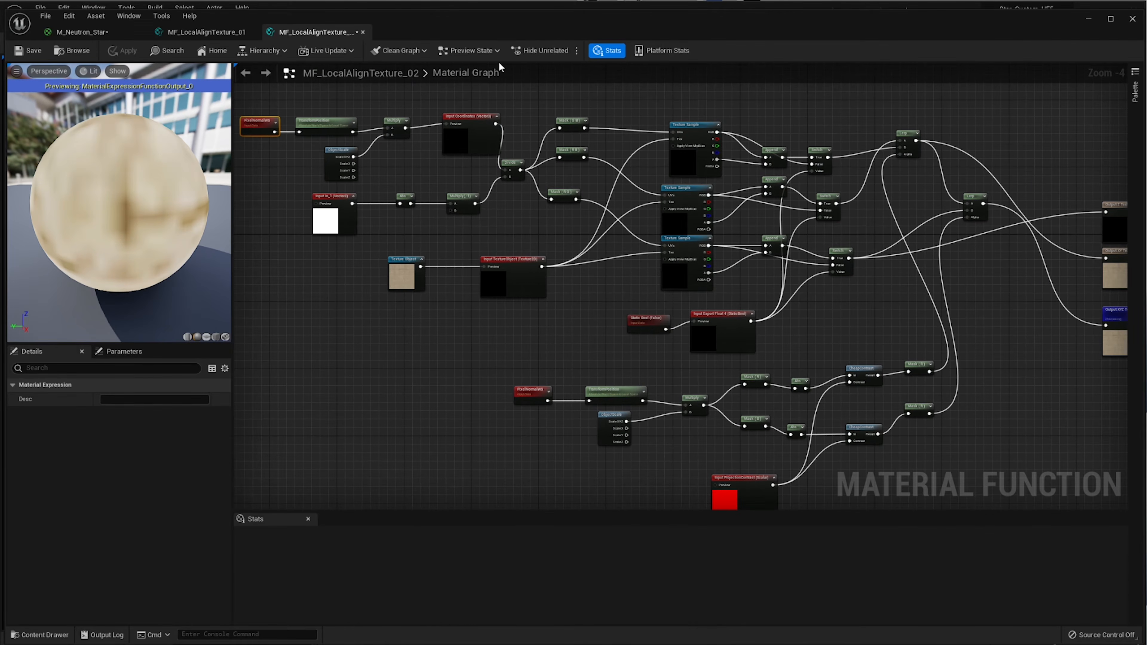
click(363, 32)
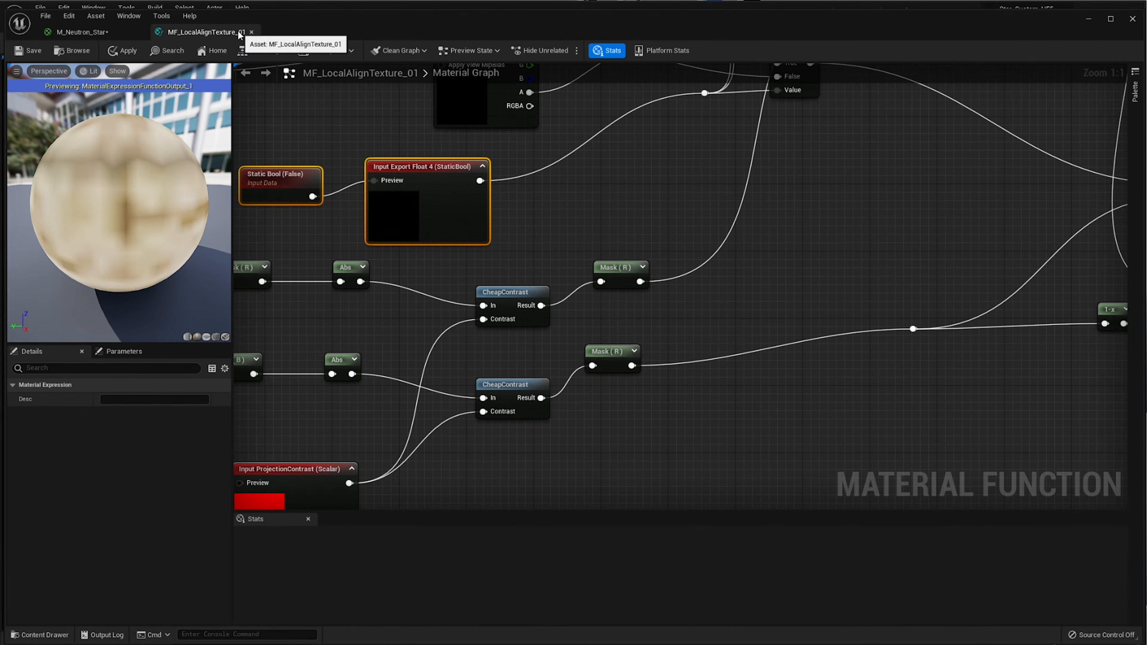
click(251, 32)
click(836, 373)
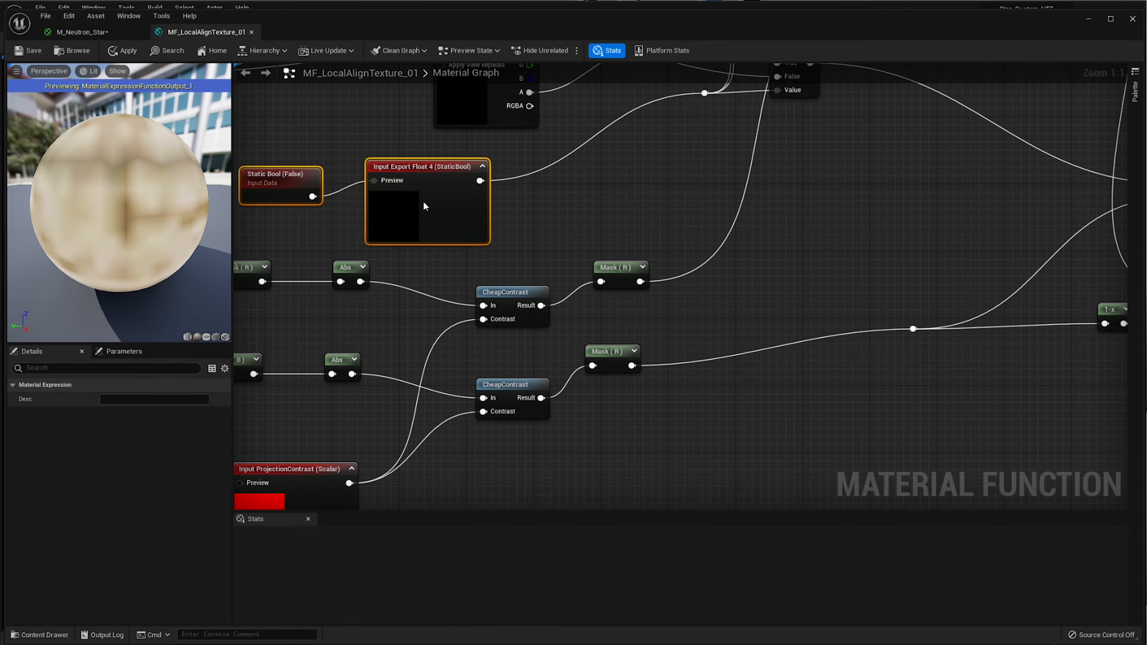
click(790, 280)
click(675, 403)
key(Delete)
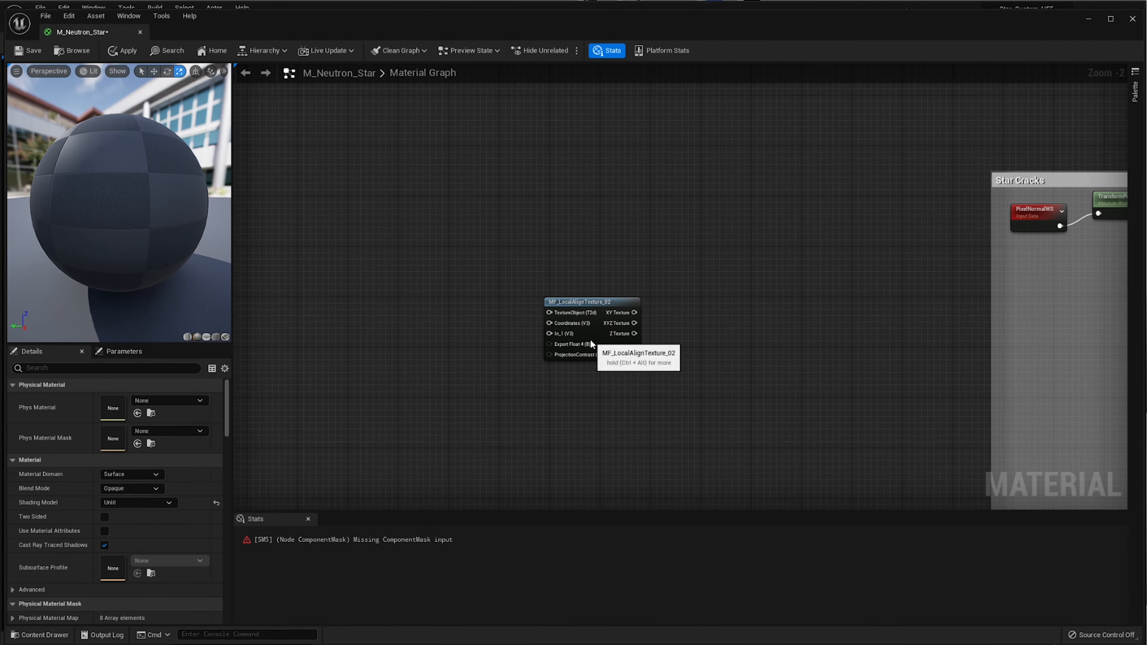
- Select the MF_LocalAlignTexture_02 node in M_Neutron_Star and view it alongside the Flares and Star Cracks groups
click(590, 341)
scroll(590, 342, up, 2)
scroll(820, 361, down, 3)
right_drag(820, 362, 629, 358)
scroll(623, 344, down, 1)
scroll(463, 309, down, 1)
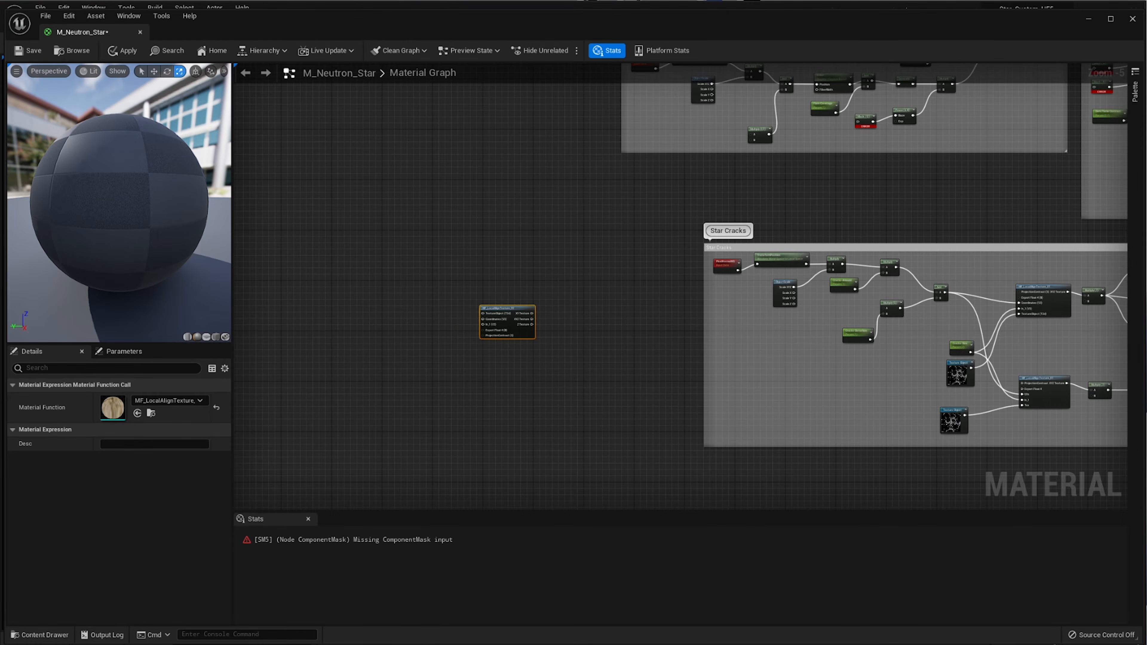
scroll(628, 348, down, 1)
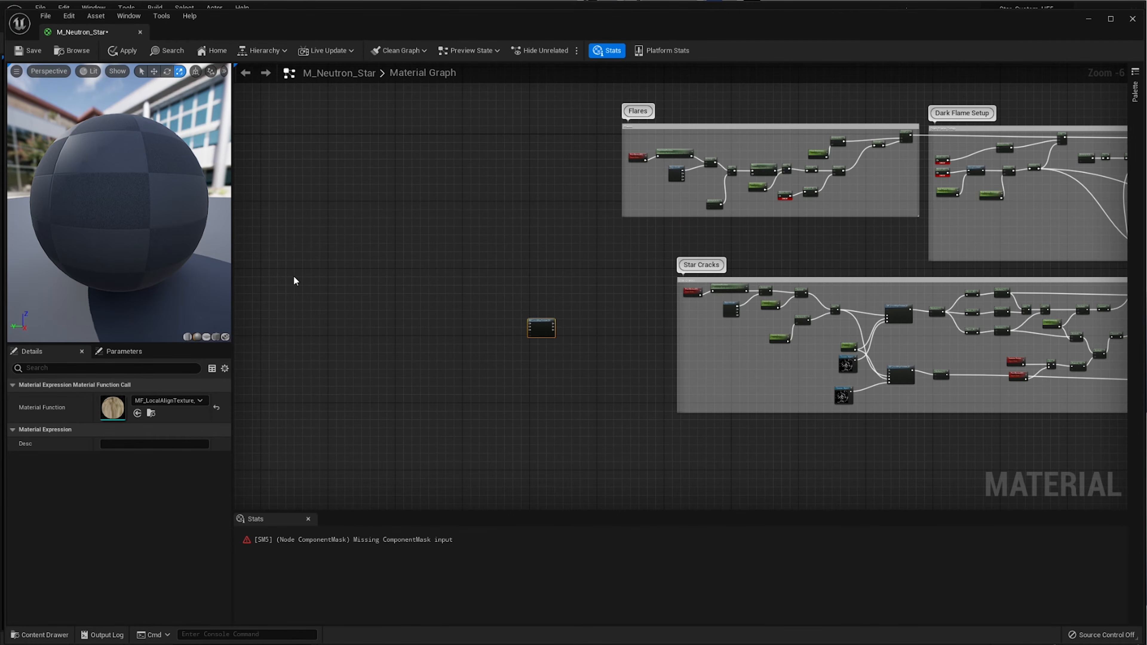
- Reposition the MF_LocalAlignTexture_02 node in the empty area beside the Star Cracks group
drag(546, 329, 553, 376)
scroll(565, 354, up, 3)
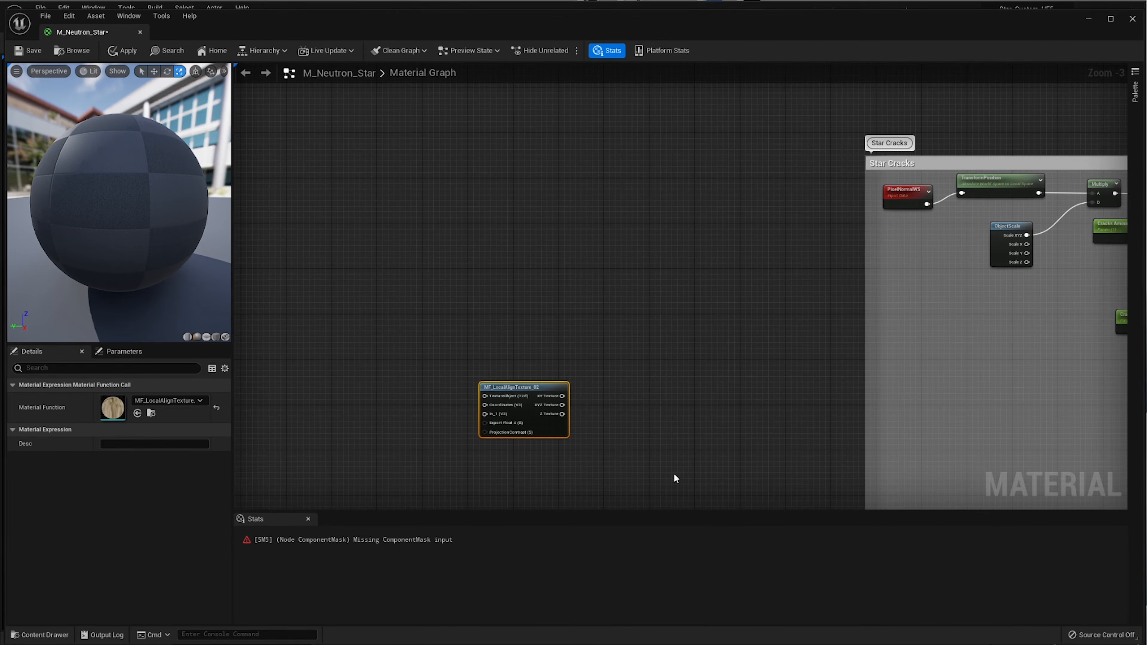
scroll(674, 478, up, 3)
drag(486, 415, 588, 365)
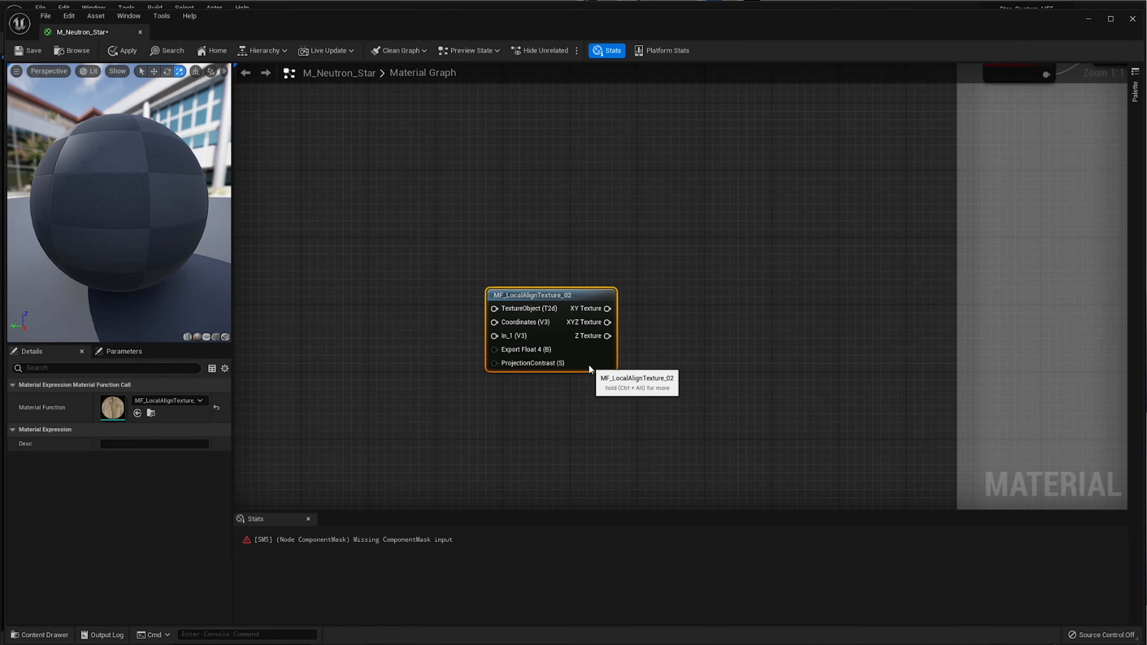
scroll(589, 365, down, 3)
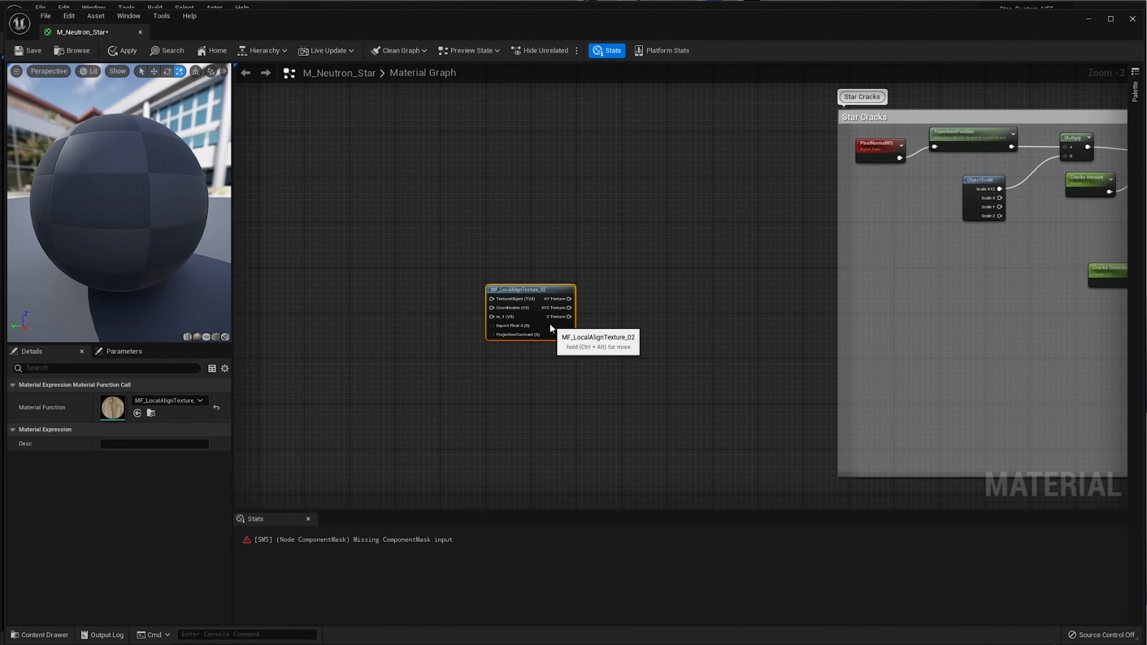
right_drag(550, 328, 762, 346)
click(692, 319)
scroll(692, 320, up, 3)
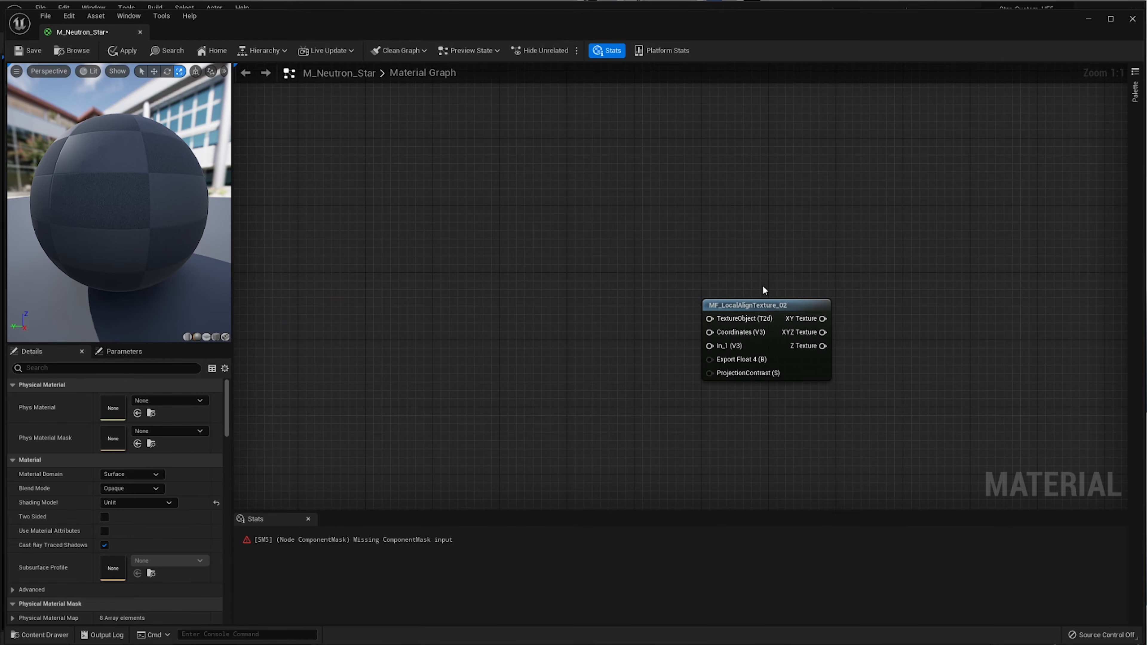
- Add a Constant node with value 1 and connect it to the In_1 input of MF_LocalAlignTexture_02
scroll(763, 287, down, 2)
right_drag(963, 281, 533, 280)
right_drag(873, 292, 565, 288)
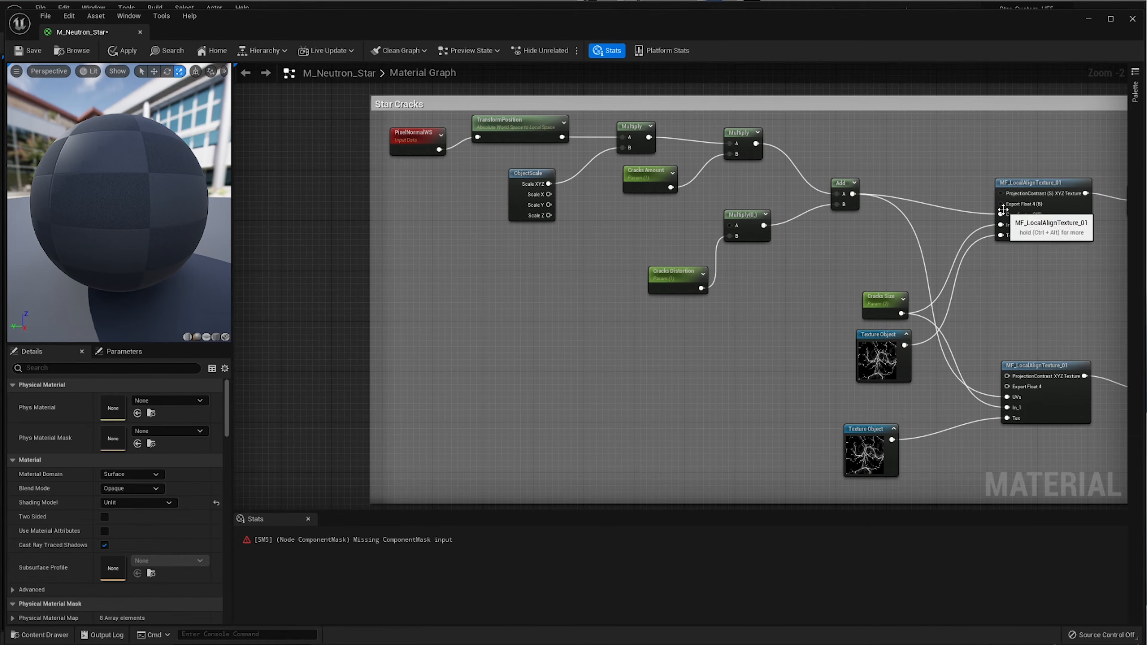
right_drag(543, 302, 860, 275)
right_drag(421, 274, 431, 275)
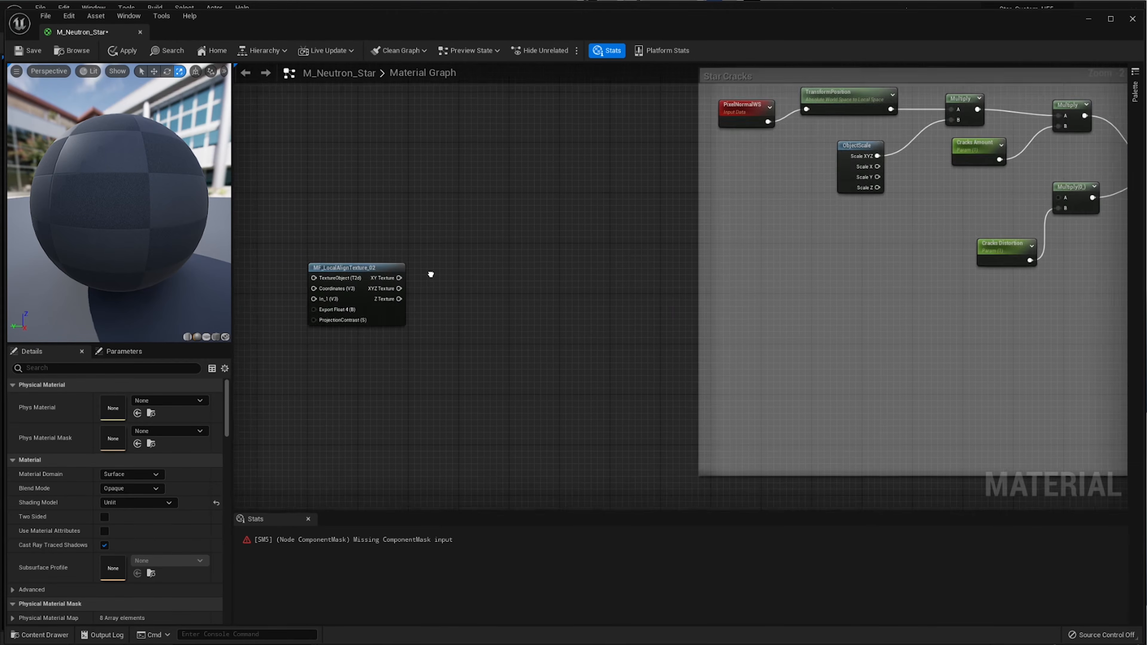
scroll(431, 275, up, 2)
click(513, 306)
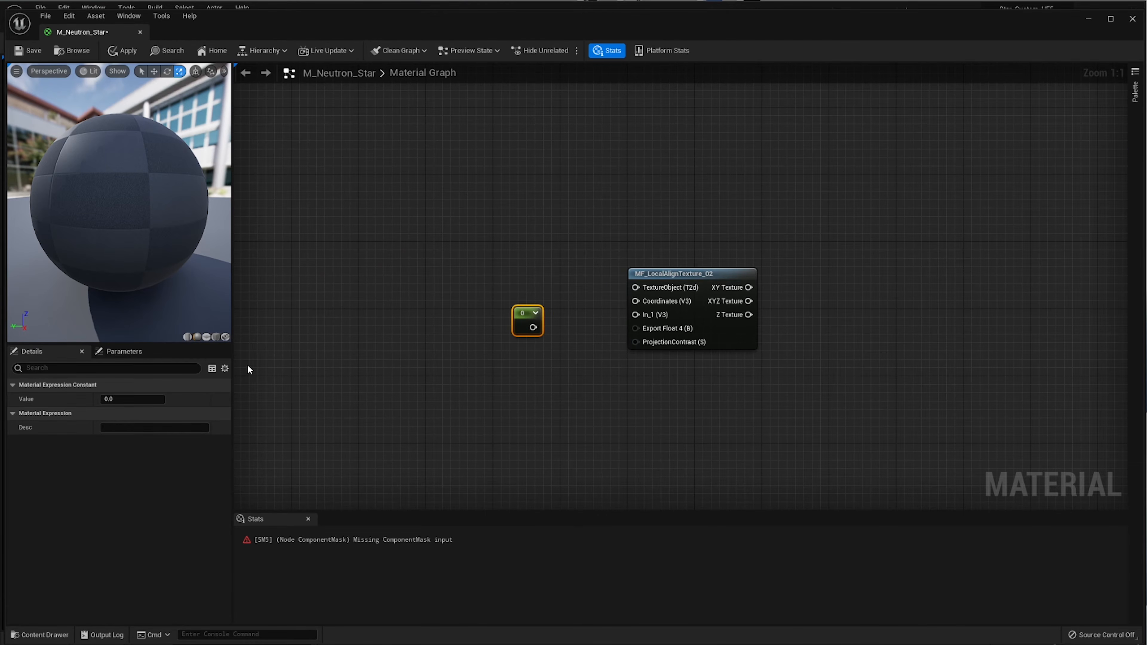
click(710, 423)
scroll(710, 423, down, 3)
right_drag(710, 423, 257, 377)
right_drag(870, 386, 679, 380)
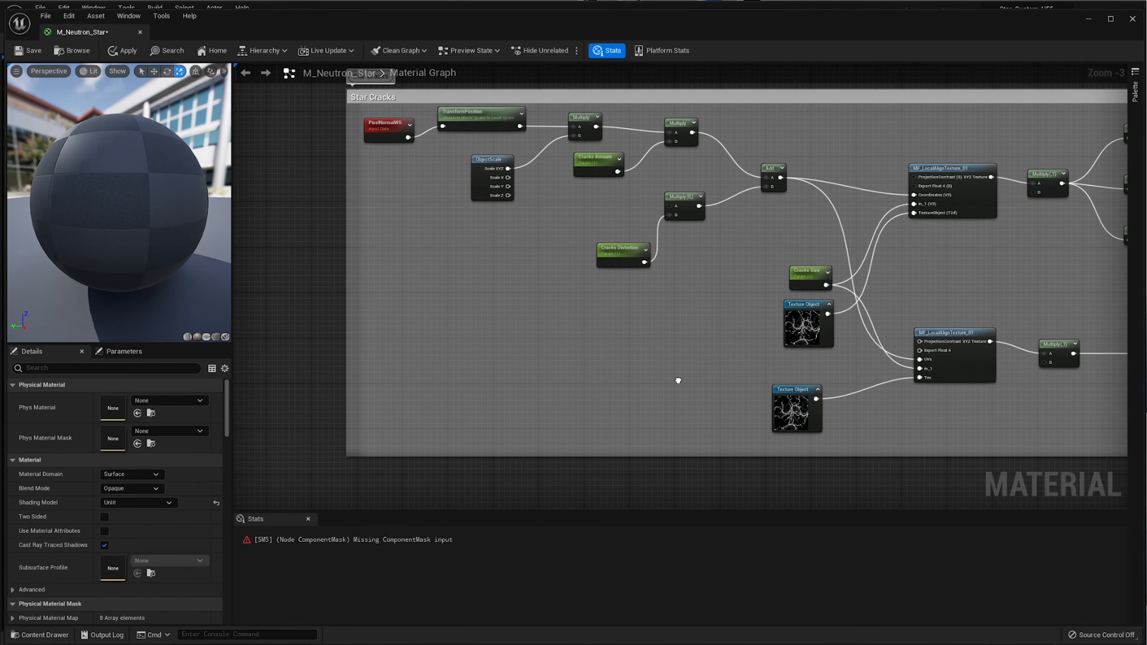
right_drag(266, 365, 686, 325)
scroll(596, 315, up, 3)
right_drag(459, 298, 764, 343)
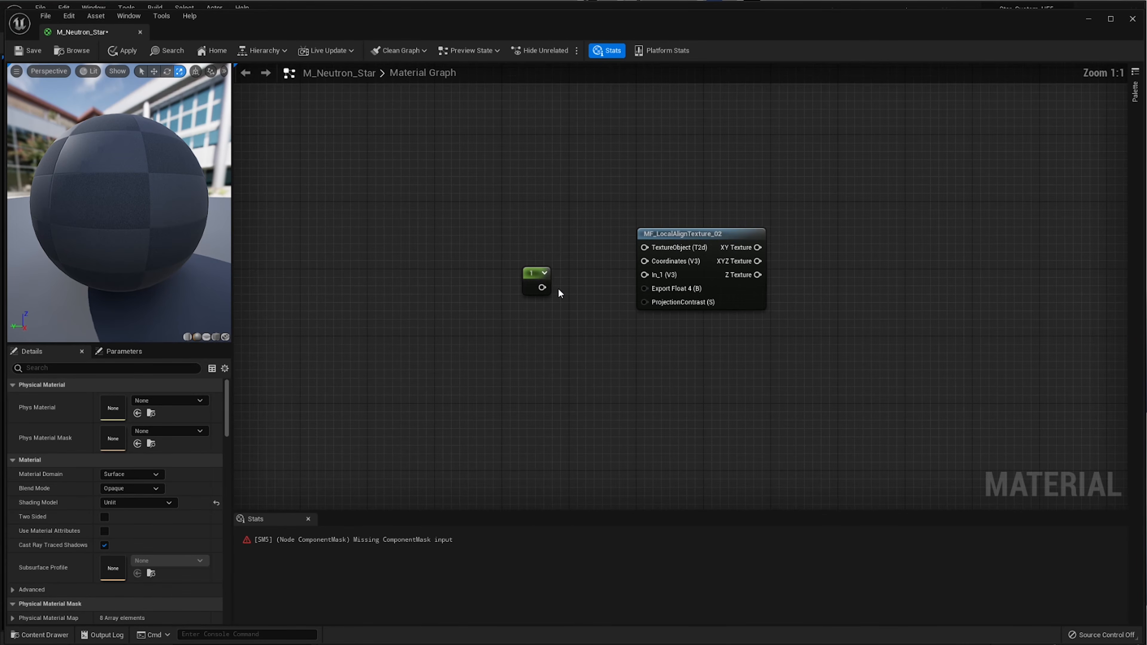
mouse_move(543, 288)
mouse_down()
mouse_move(659, 274)
mouse_move(524, 276)
mouse_up()
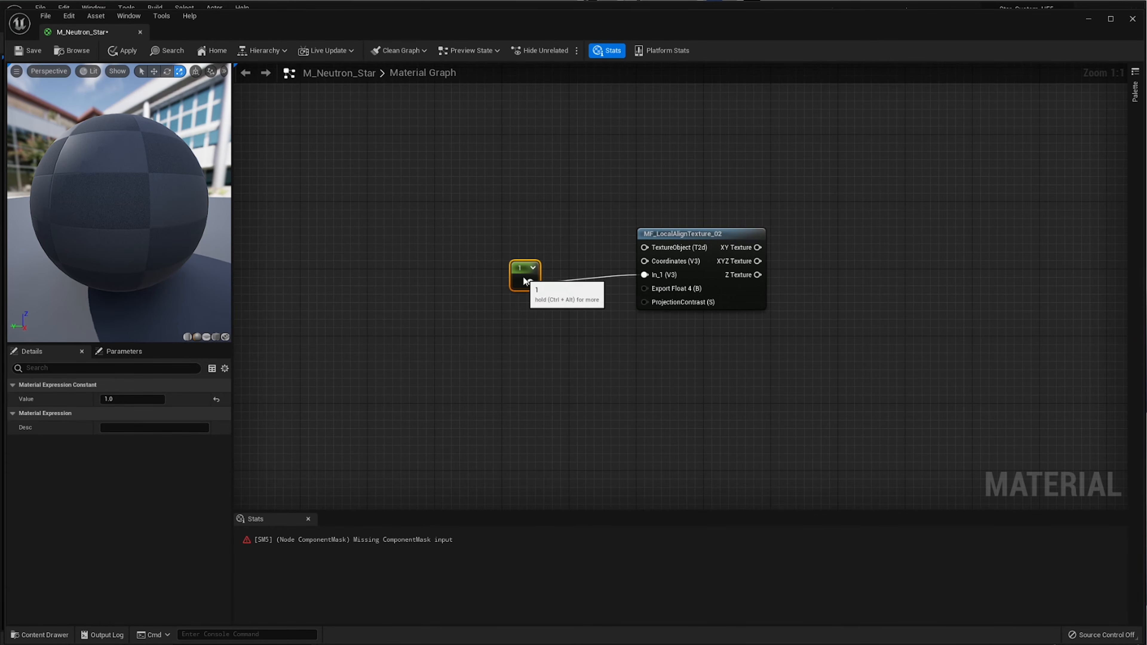
click(753, 303)
right_drag(610, 373, 720, 360)
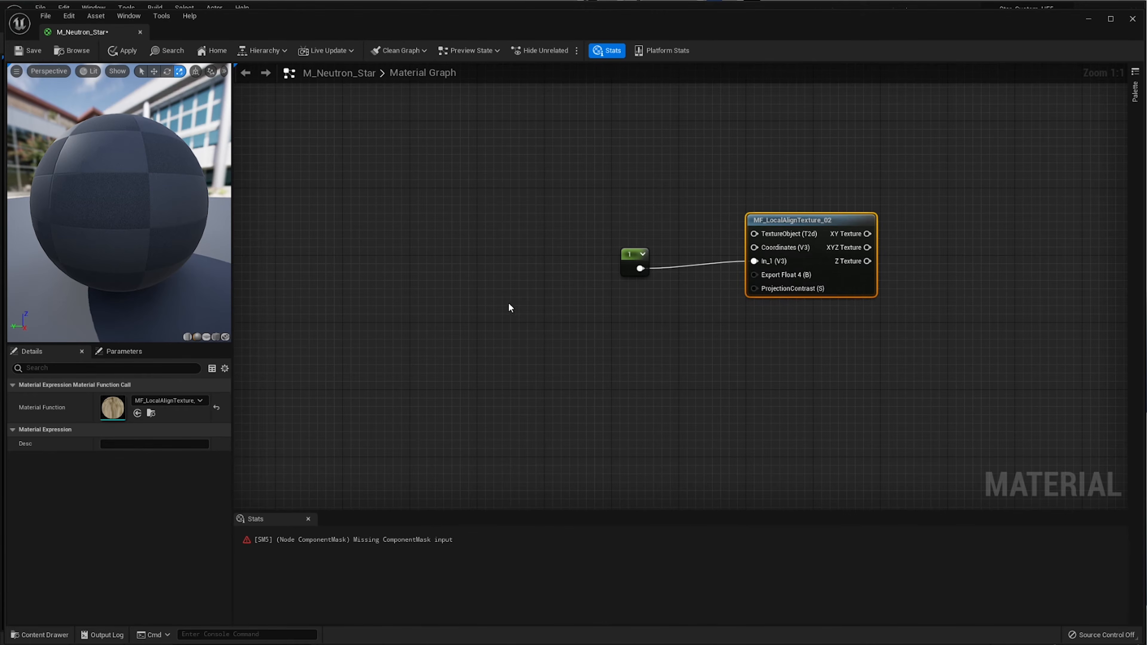
right_drag(509, 304, 502, 307)
text(texture)
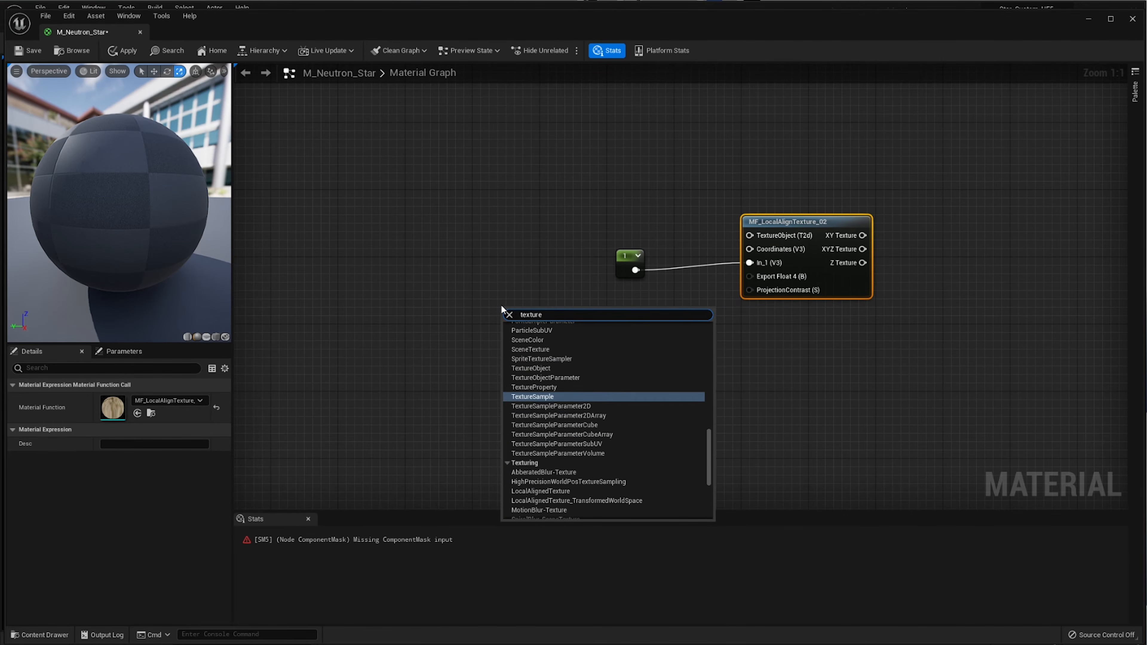
key(Down)
key(Return)
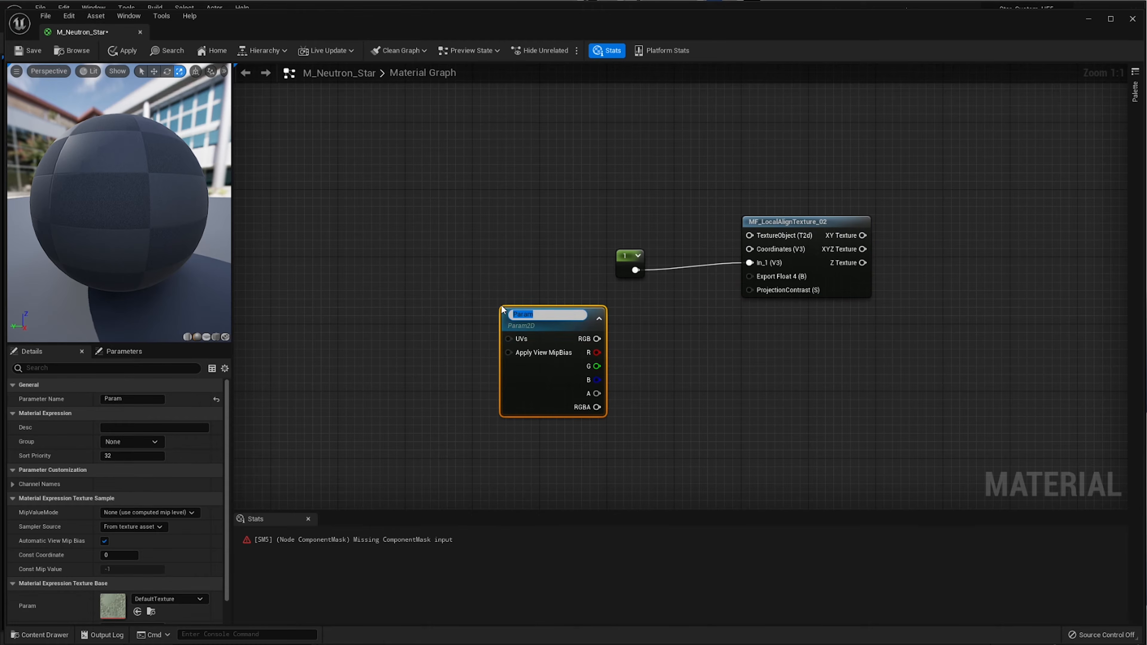
- Add a Texture Object node below the constant
right_click(472, 363)
text(texture2)
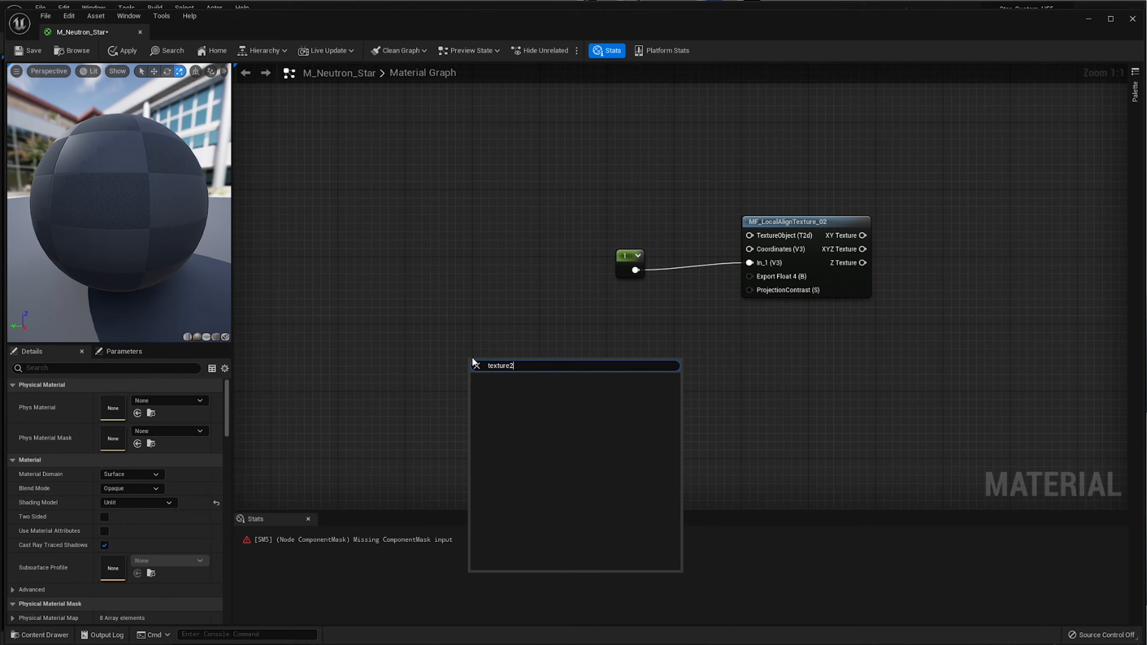
key(BackSpace)
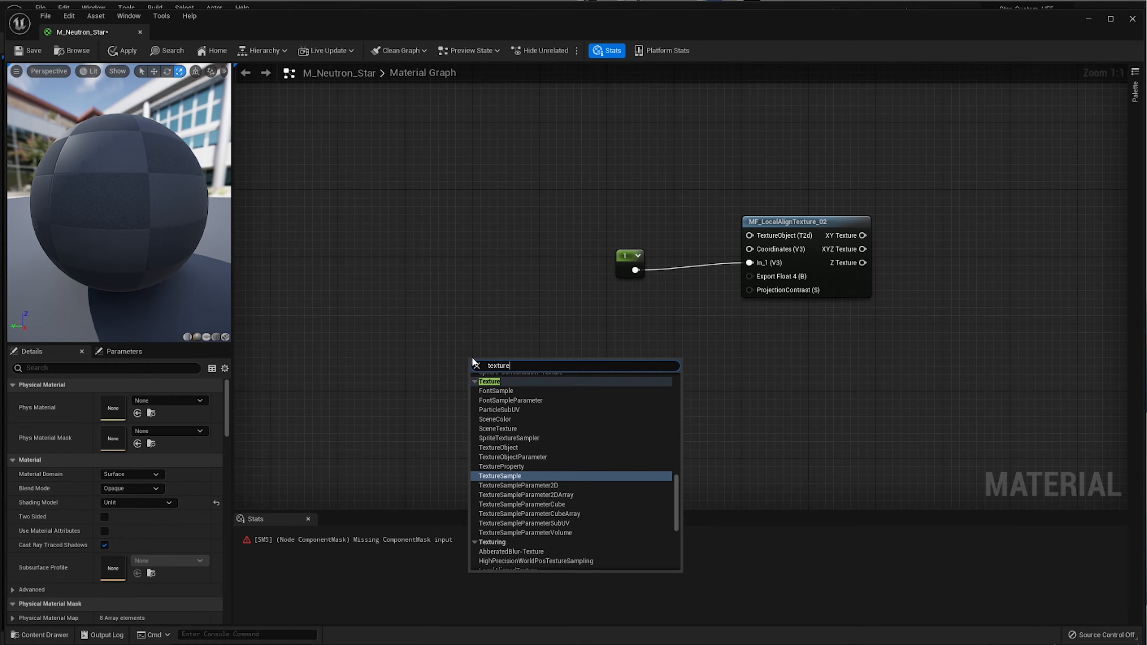
key(Down)
key(Down)
key(Up)
key(Up)
key(Up)
key(Up)
key(Up)
key(Return)
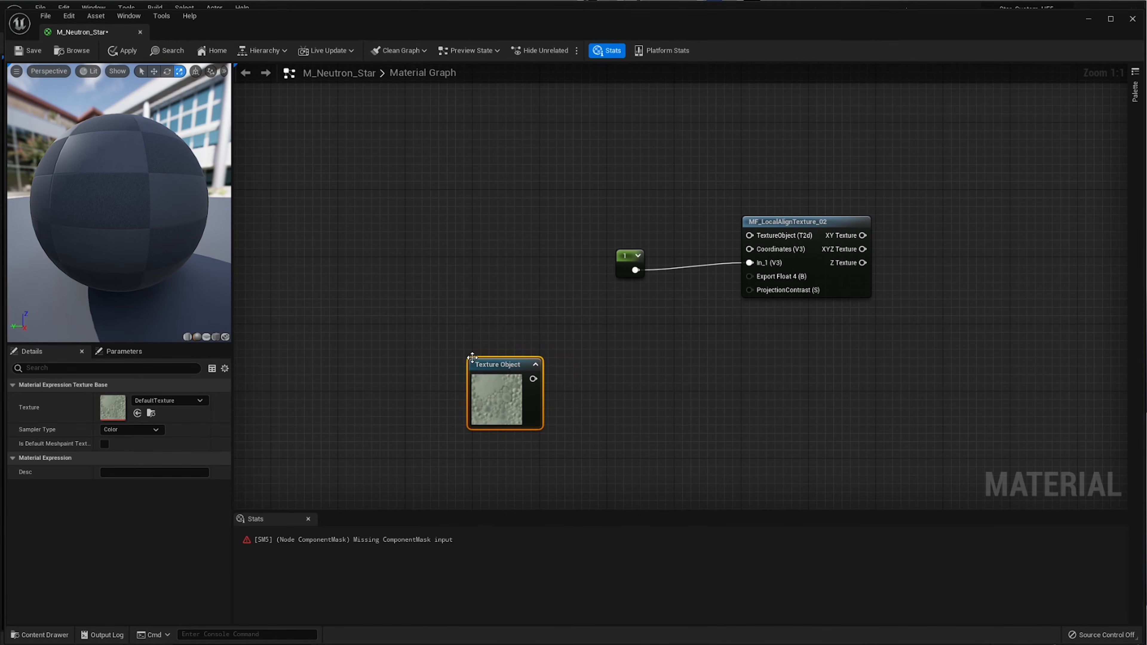
- Connect the Texture Object to the TextureObject input of MF_LocalAlignTexture_02 and place it well before the constant node
drag(473, 357, 452, 307)
drag(513, 329, 750, 235)
drag(465, 337, 253, 242)
right_drag(394, 266, 506, 267)
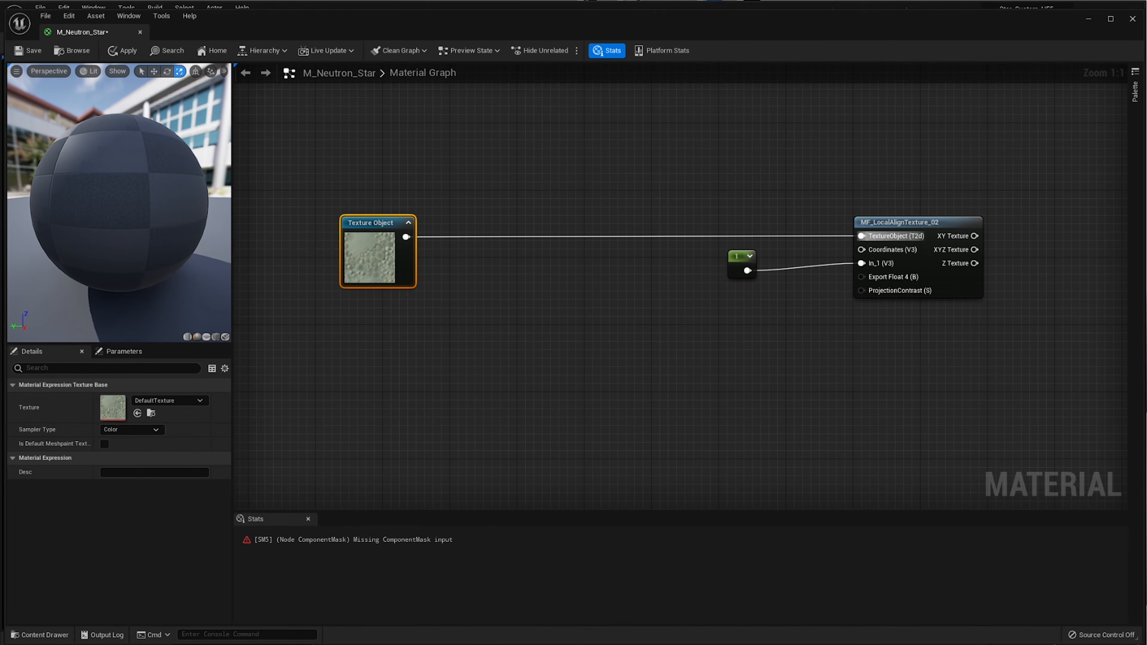
- Add an Add node and connect its output to the Coordinates input of MF_LocalAlignTexture_02
right_drag(689, 384, 560, 407)
right_click(527, 149)
text(add)
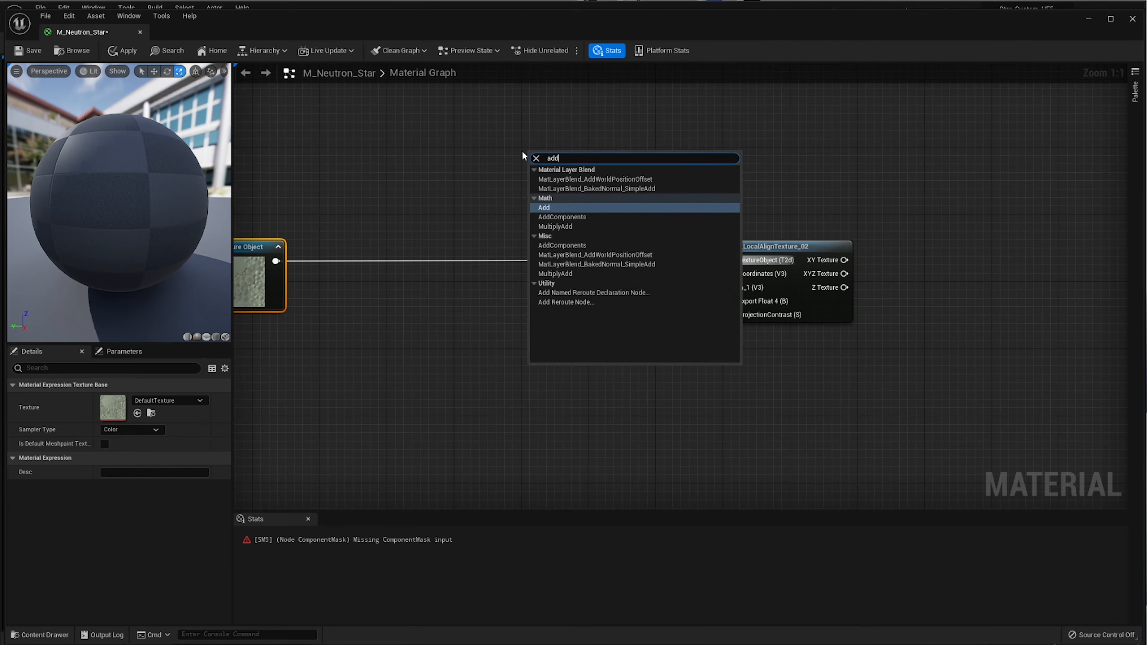
click(544, 207)
drag(570, 171, 736, 277)
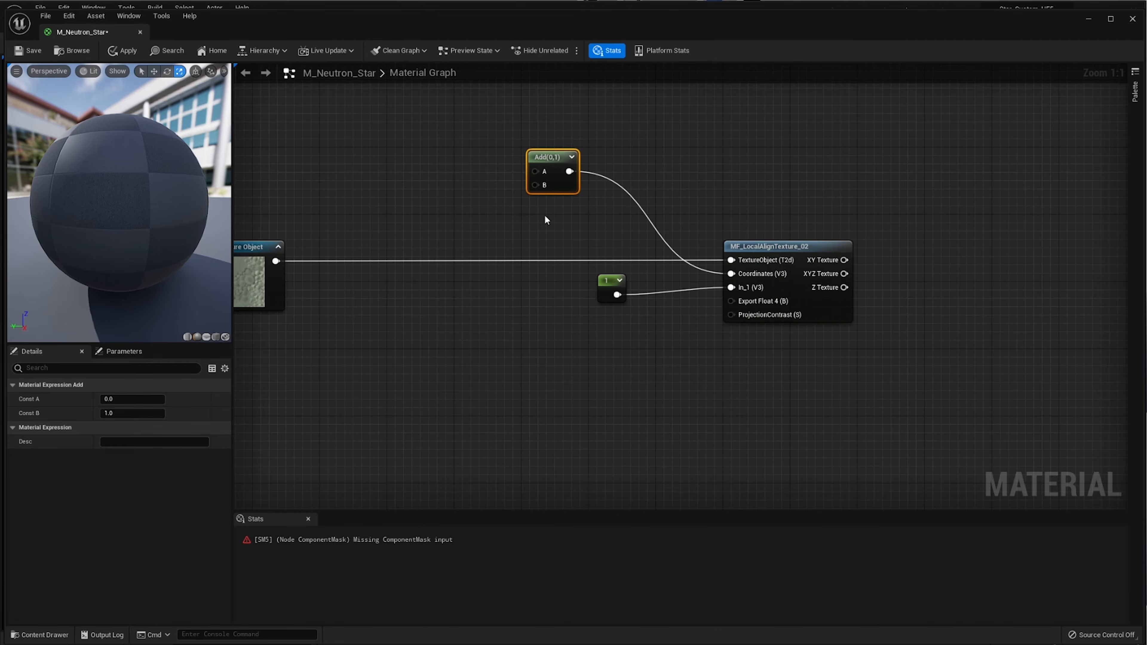
- Add a Multiply node before the Add node and connect its output to the Add node's B input
right_drag(407, 139, 654, 217)
right_click(655, 217)
text(mu,lti)
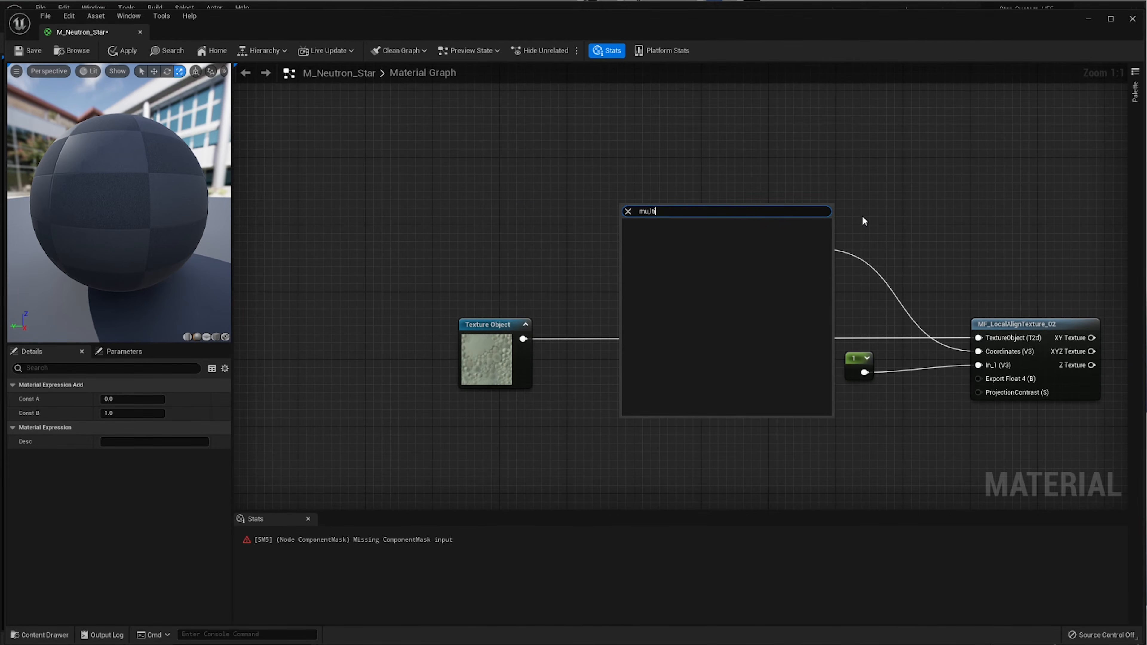
key(BackSpace)
key(Return)
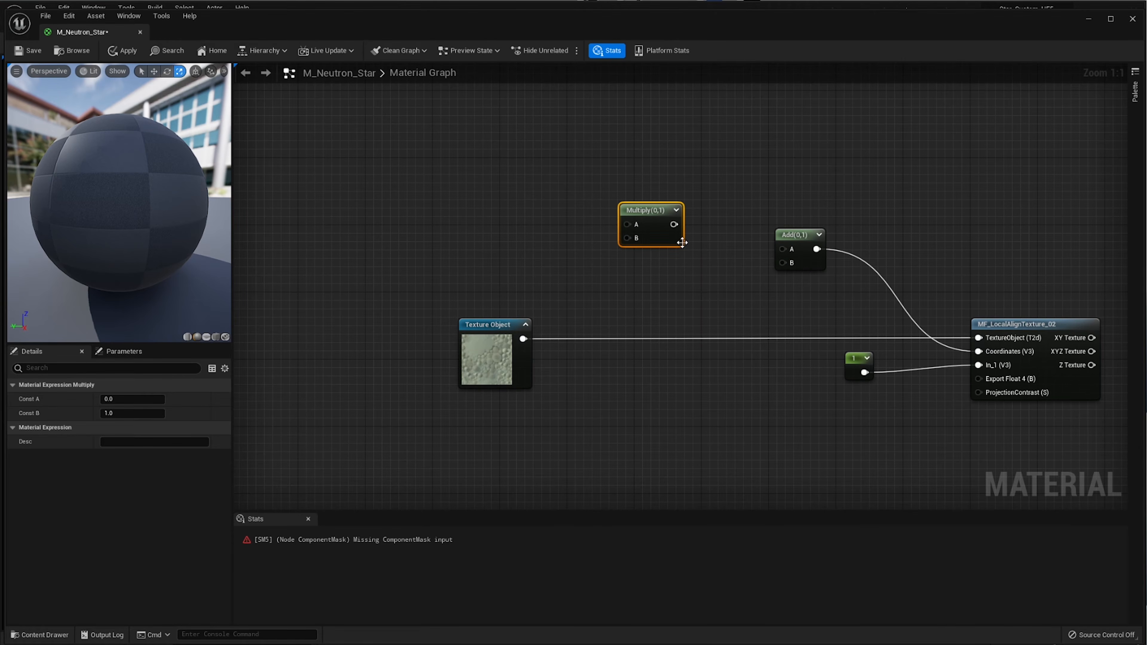
drag(682, 243, 791, 264)
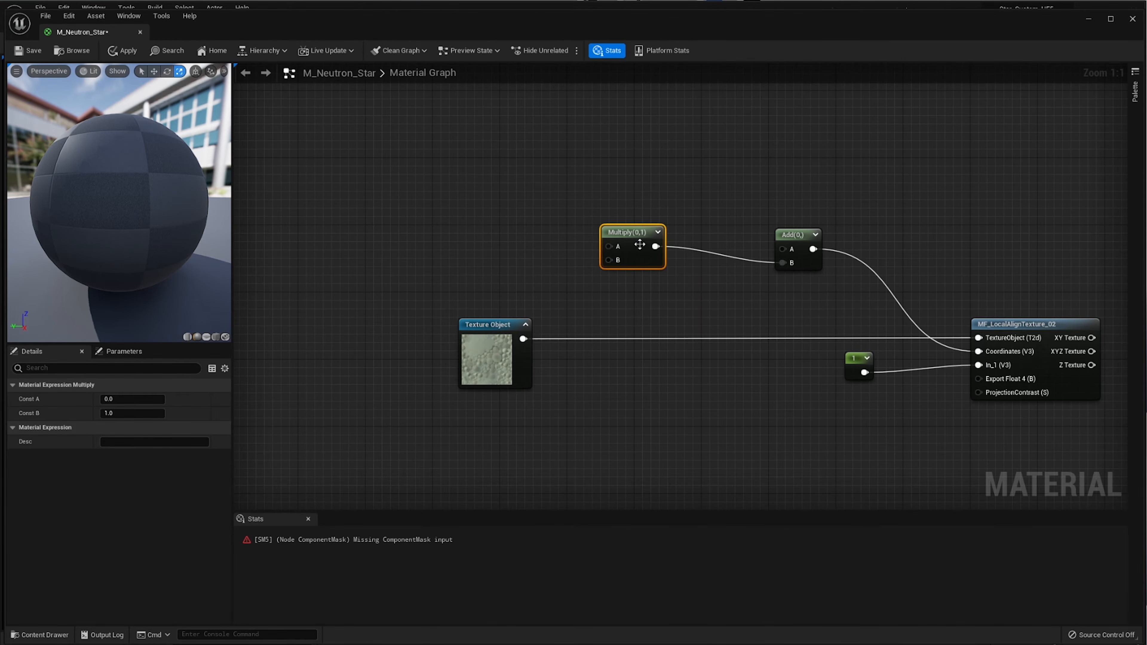
- Move the Texture Object farther back and line up the Multiply node with the Add node's B input
right_drag(569, 195, 711, 170)
drag(783, 240, 725, 240)
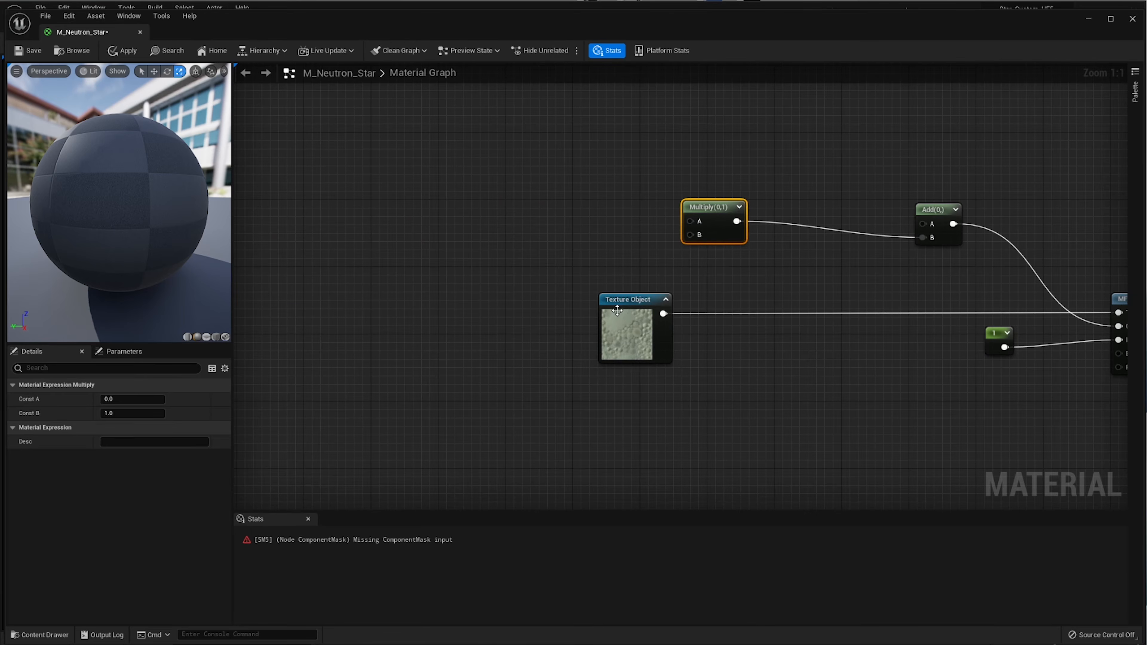
drag(609, 299, 225, 311)
drag(773, 234, 832, 252)
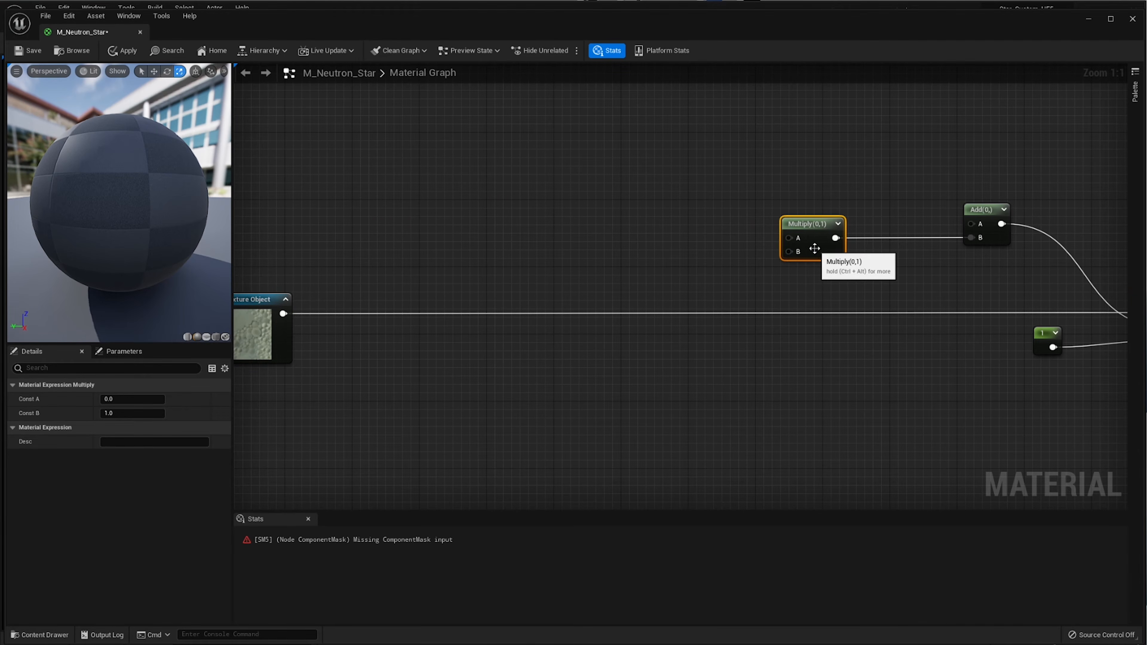
- Duplicate the Multiply node and connect the copy to the Add node's A input, placing it above the original
key(ctrl+w)
drag(902, 341, 968, 225)
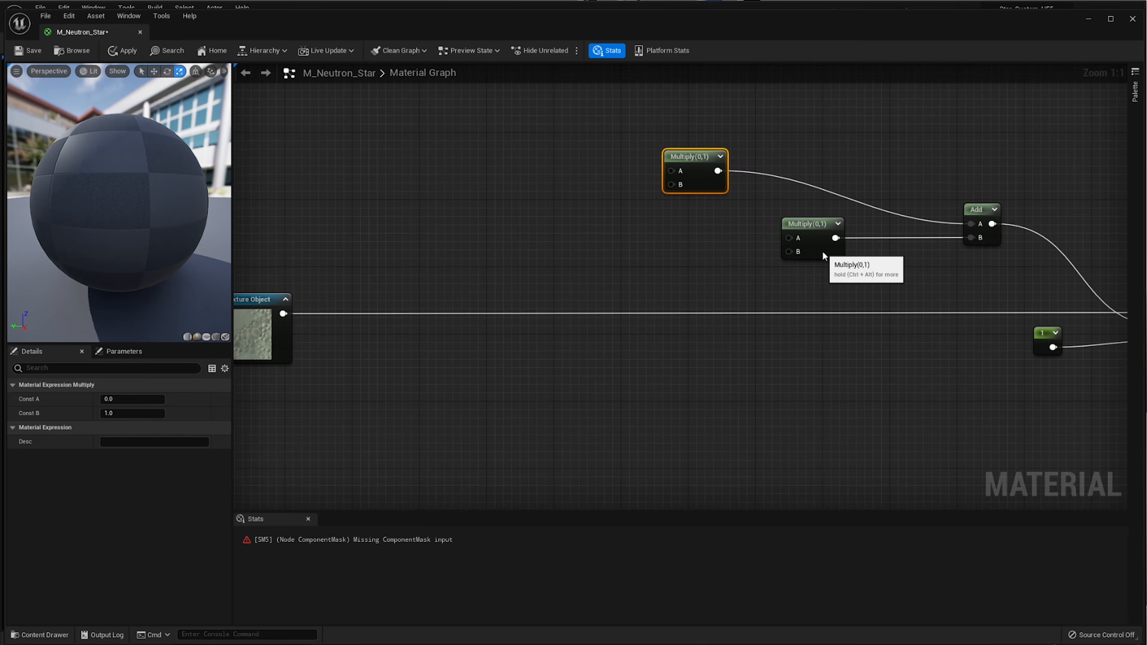
drag(823, 251, 817, 256)
- Add a Divide node with Const B set to 5 and connect it to the B input of the lower Multiply node
right_drag(685, 332, 705, 293)
right_click(677, 351)
text(divi)
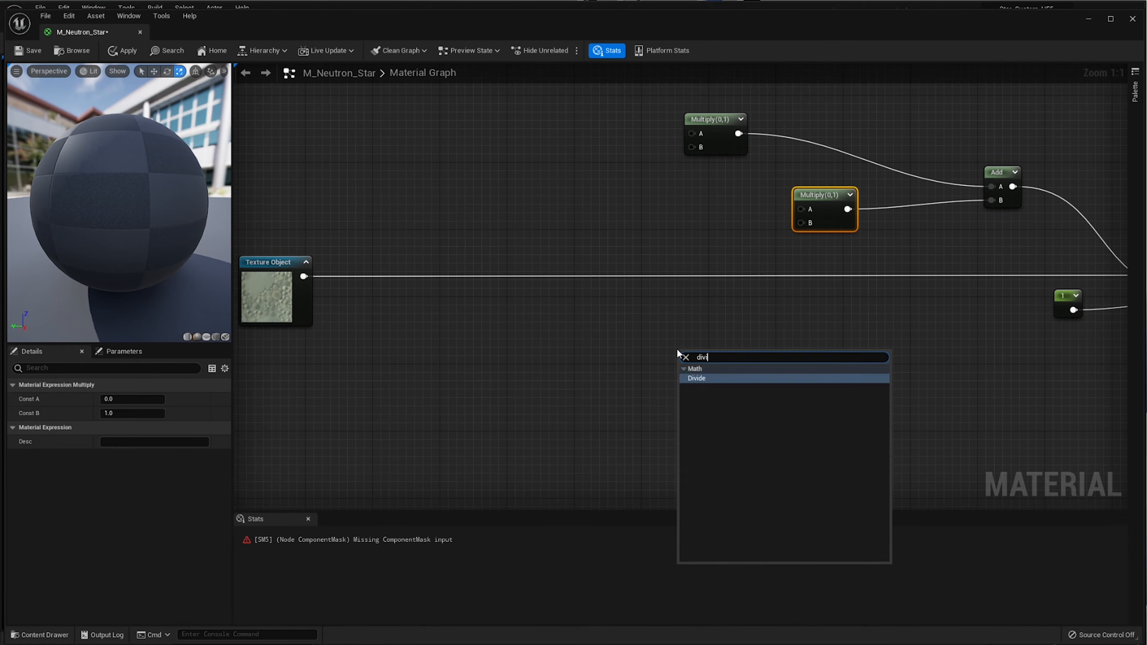
key(Return)
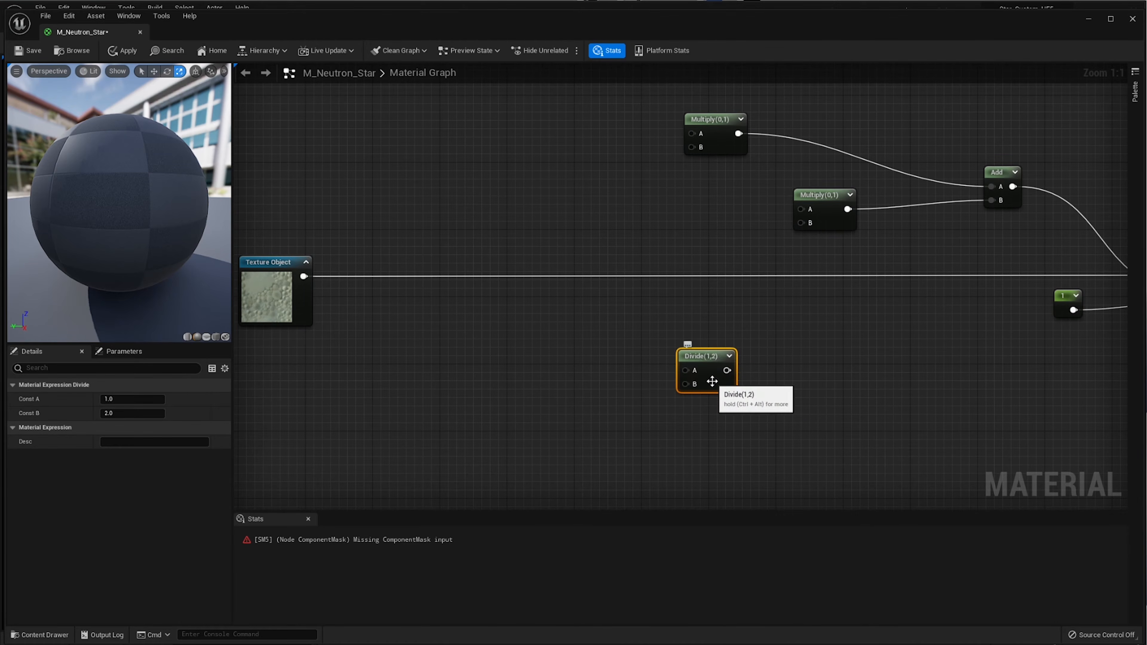
drag(154, 414, 171, 414)
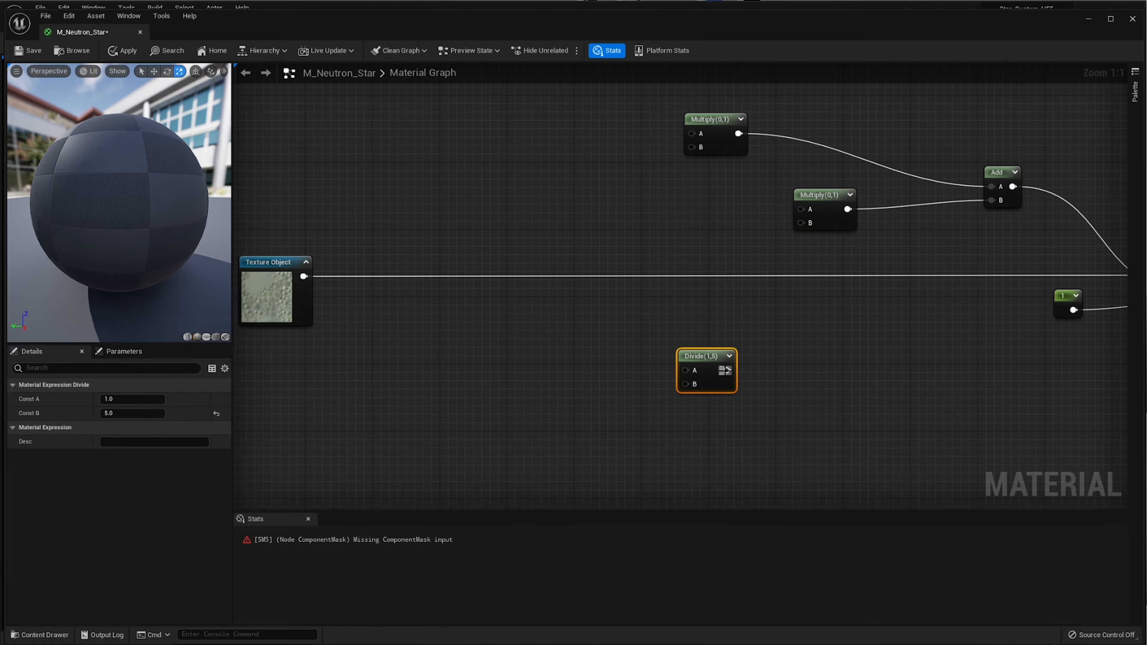
drag(727, 371, 804, 217)
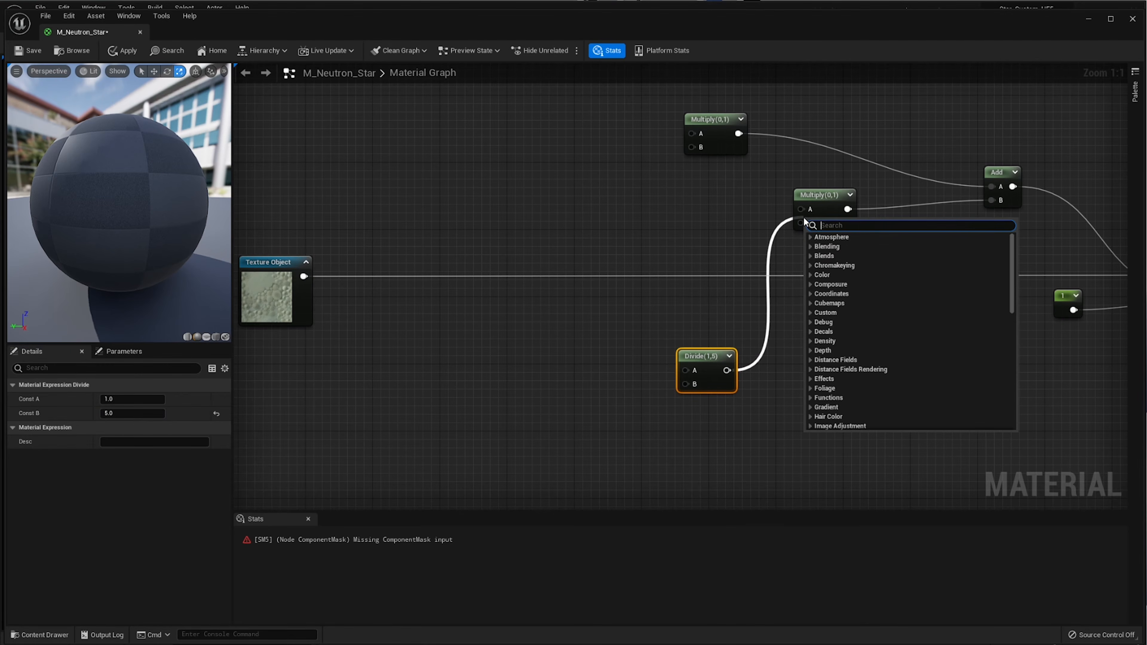
click(592, 367)
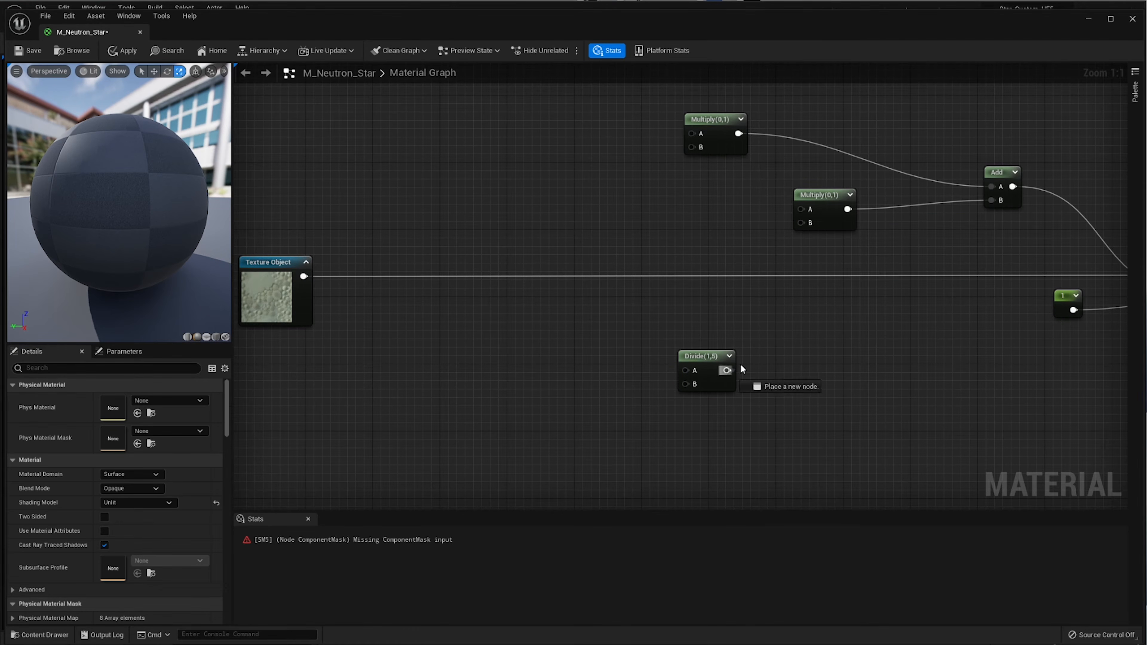
drag(727, 370, 804, 224)
right_click(567, 353)
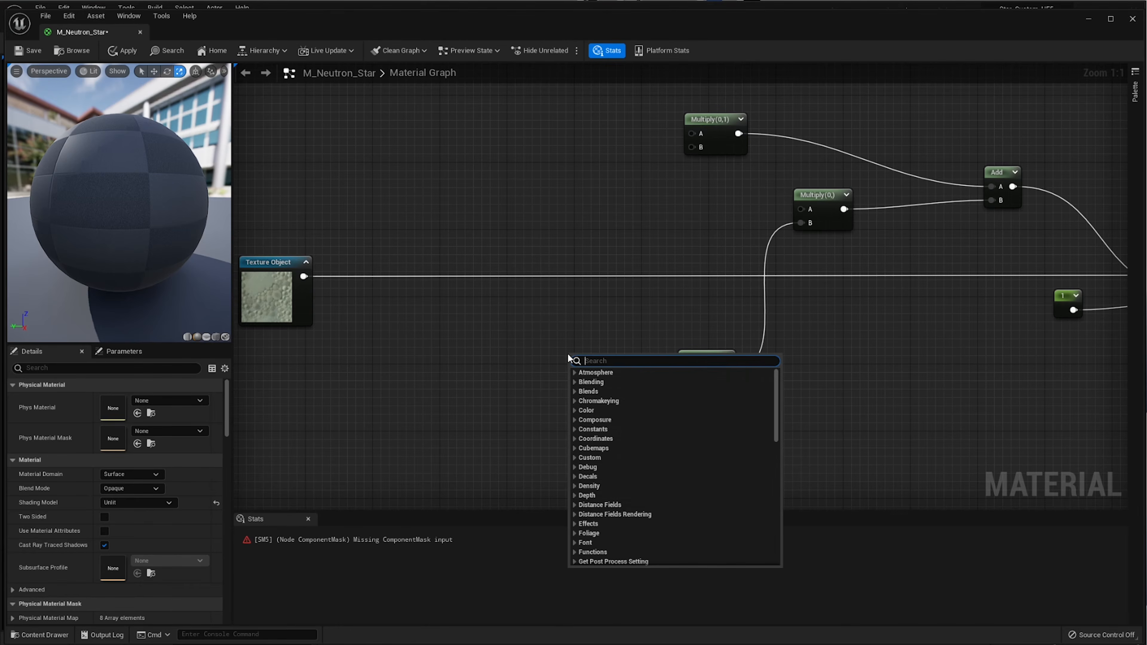
text(distortion)
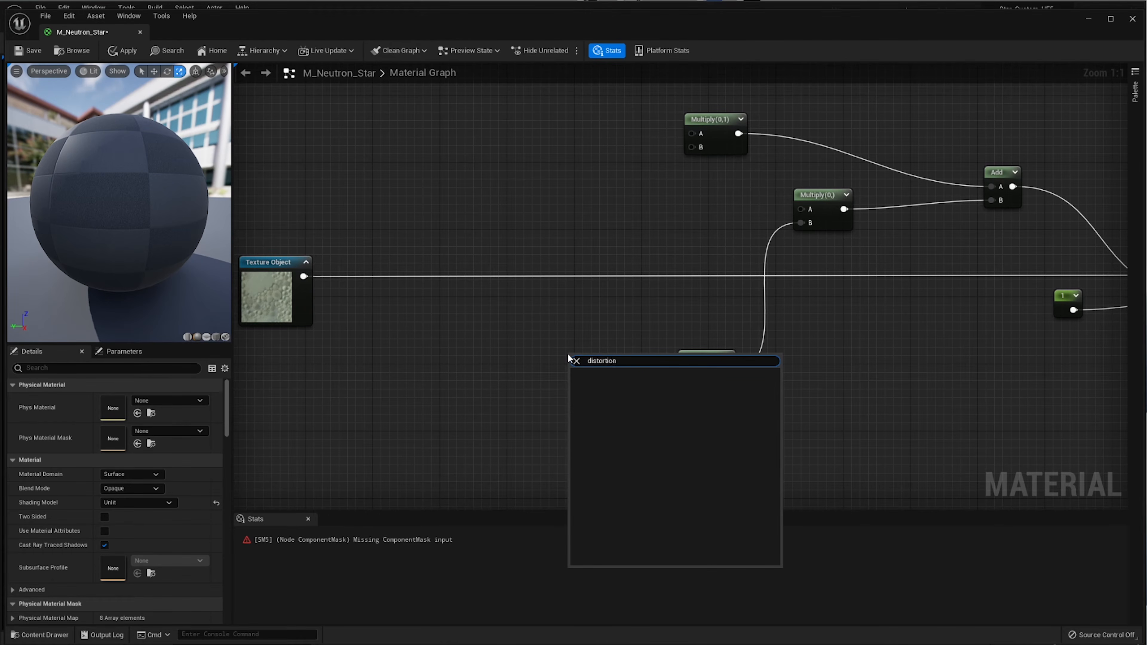
key(ctrl+a)
key(BackSpace)
key(Escape)
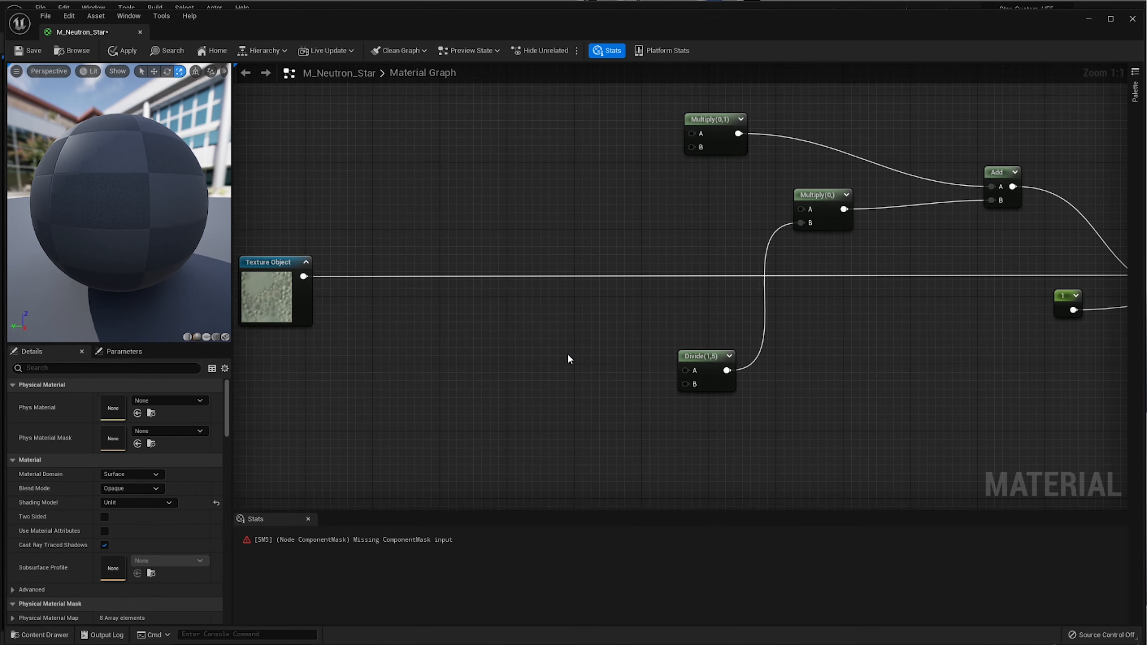
- Add a scalar parameter named Distortion 3 with default value 1 and connect it to the Divide node's A input
click(568, 354)
right_click(589, 378)
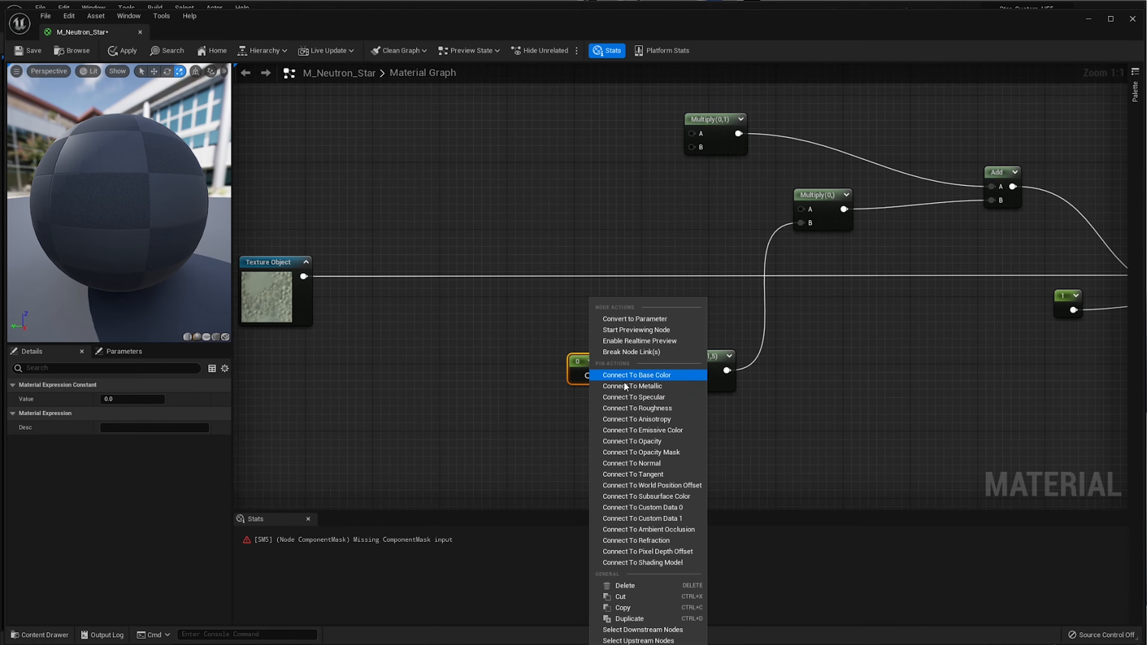
right_click(577, 374)
click(633, 397)
text(Dist)
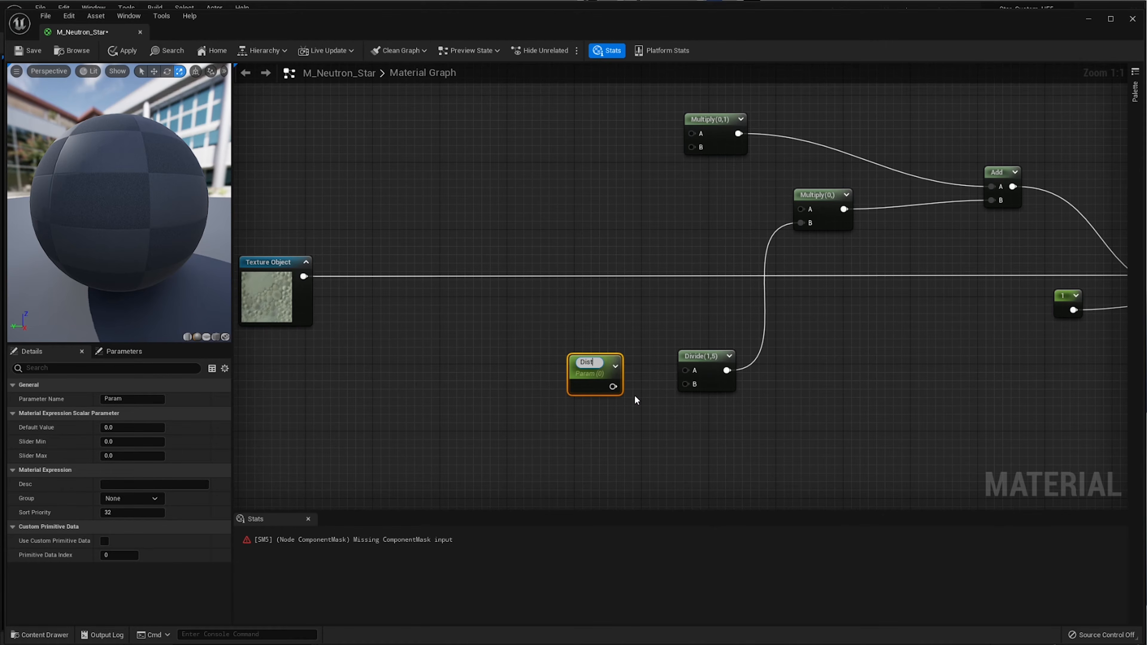
text(ortion)
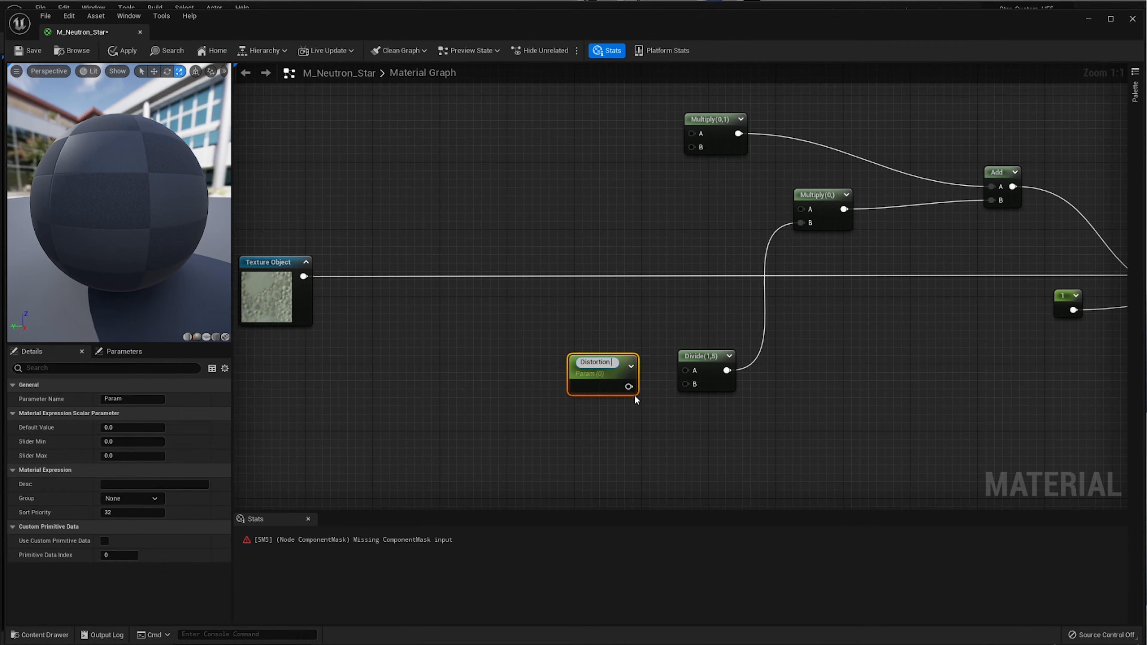
text( 3)
key(Return)
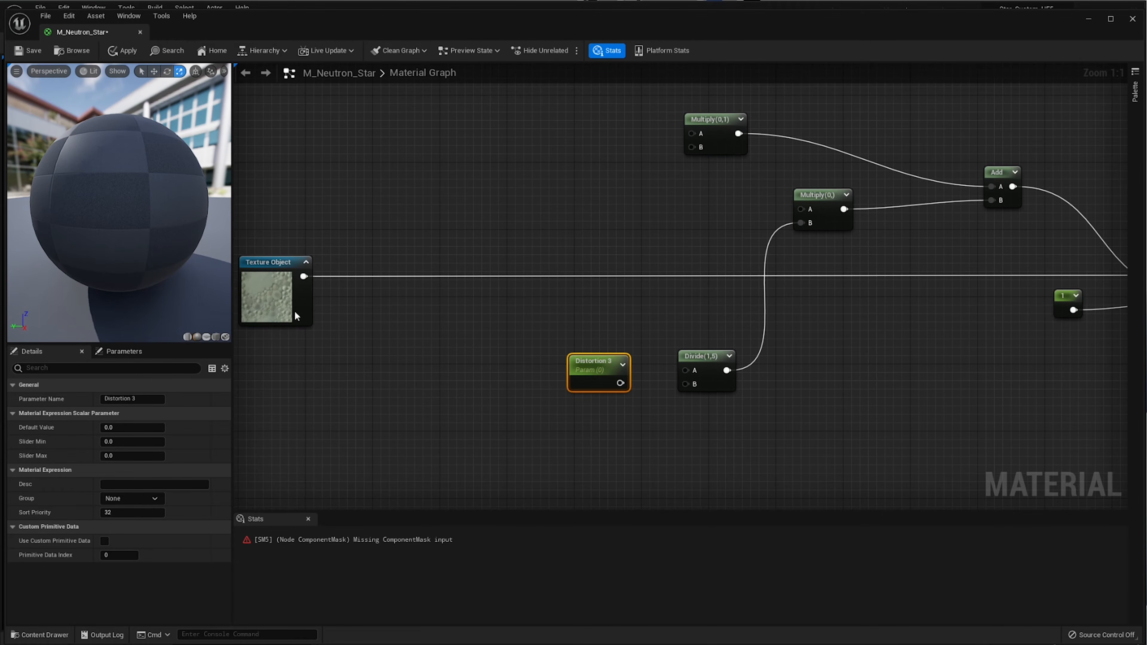
click(554, 430)
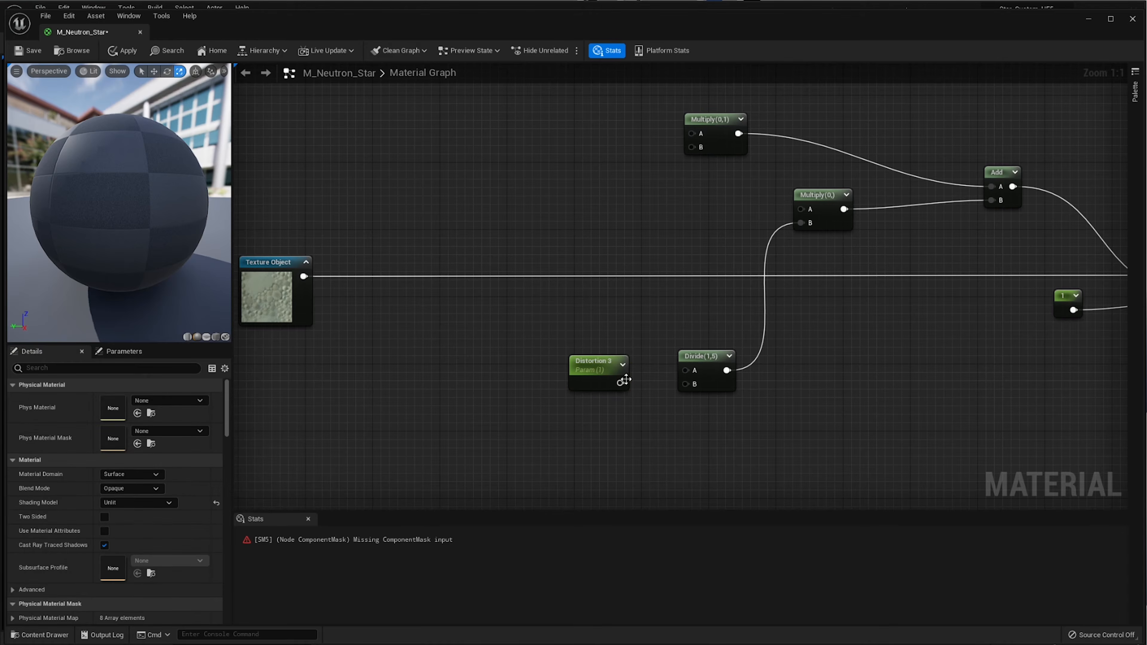
drag(625, 381, 696, 385)
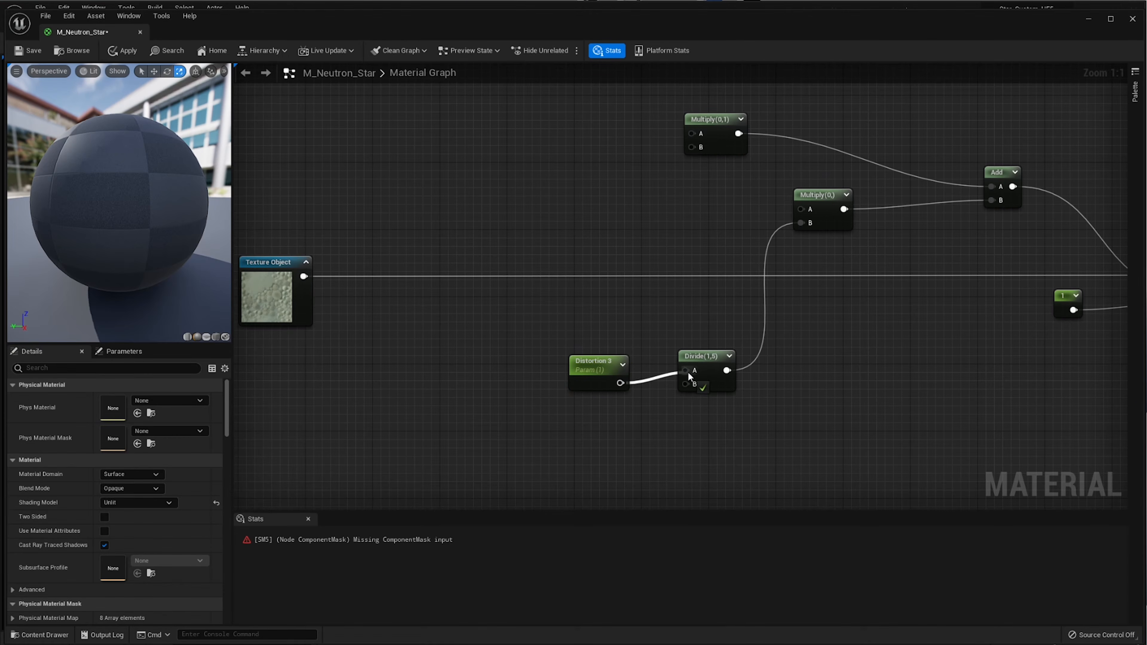
drag(689, 373, 613, 361)
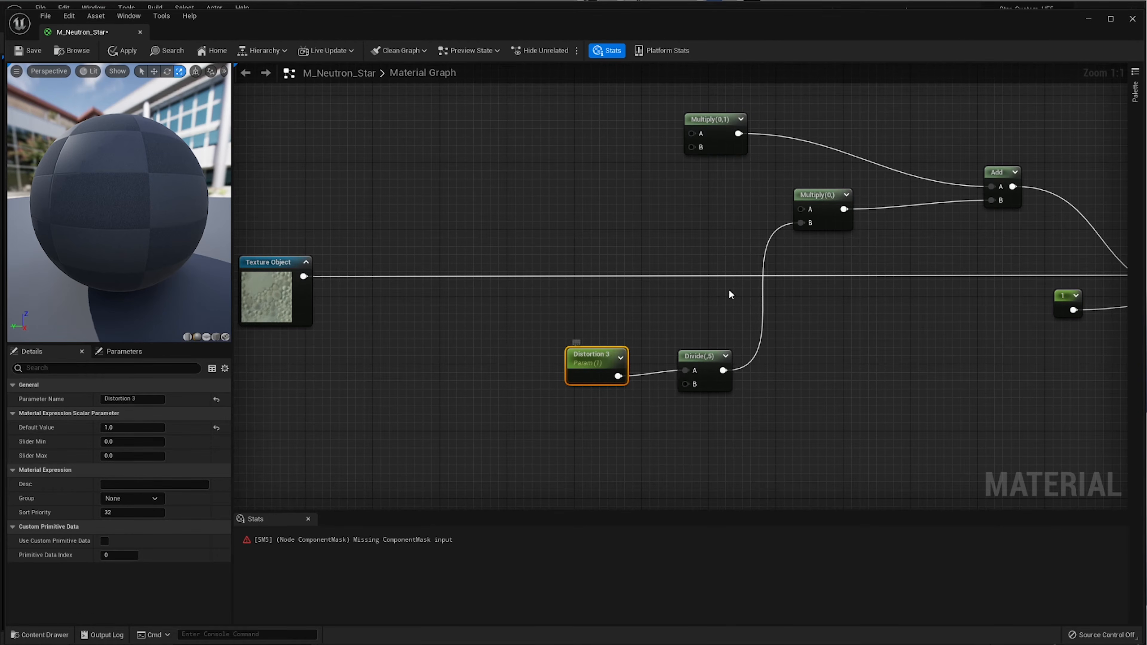
- Add a scalar parameter named Dark Flame Amount and connect it to the upper Multiply node's B input
click(721, 153)
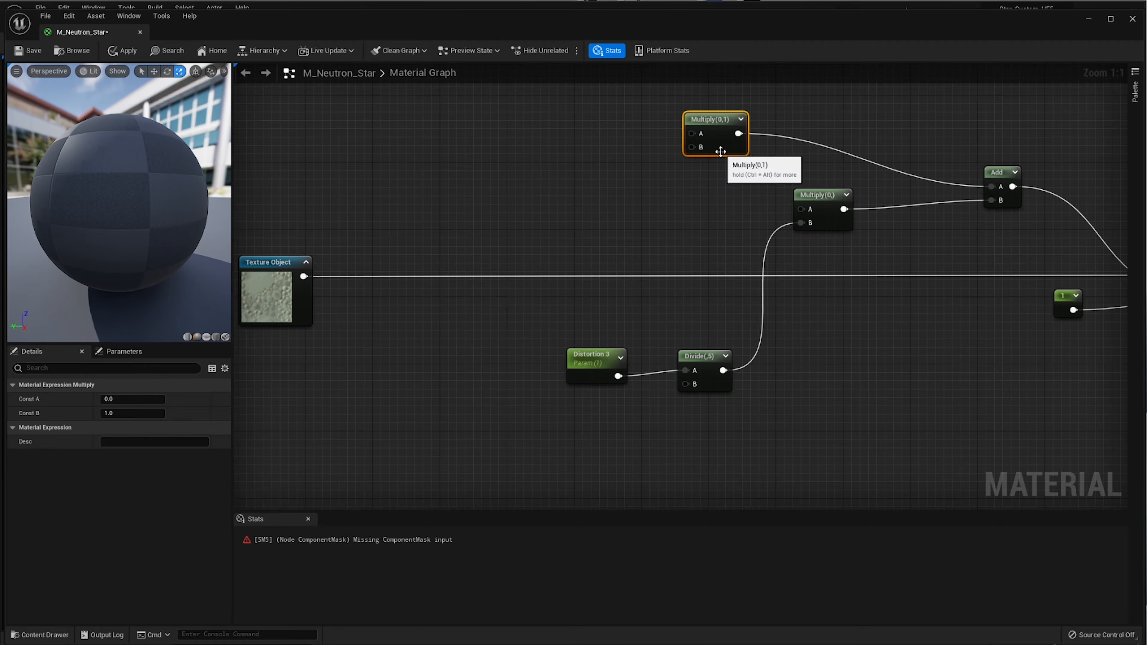
right_click(605, 228)
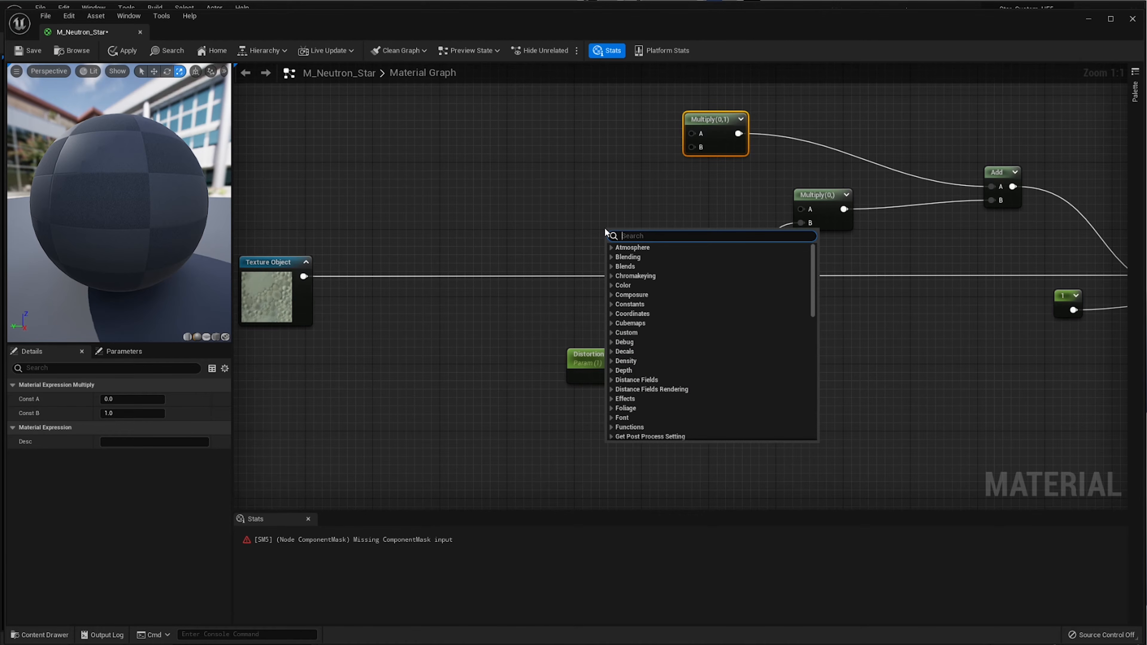
click(605, 229)
click(619, 229)
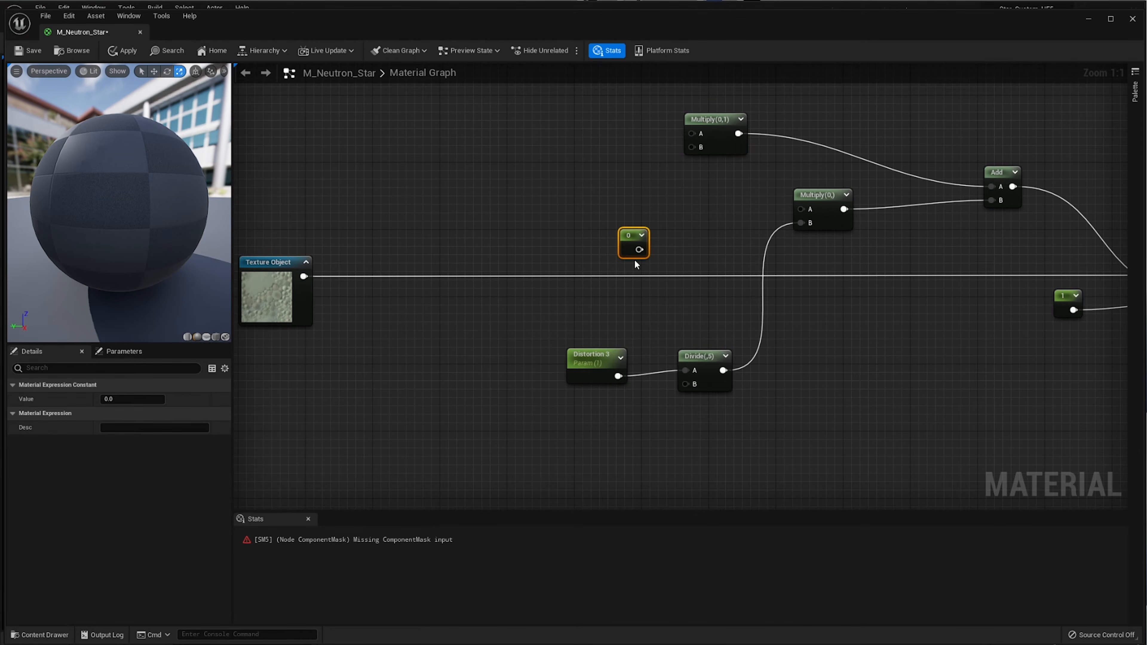
drag(640, 250, 691, 147)
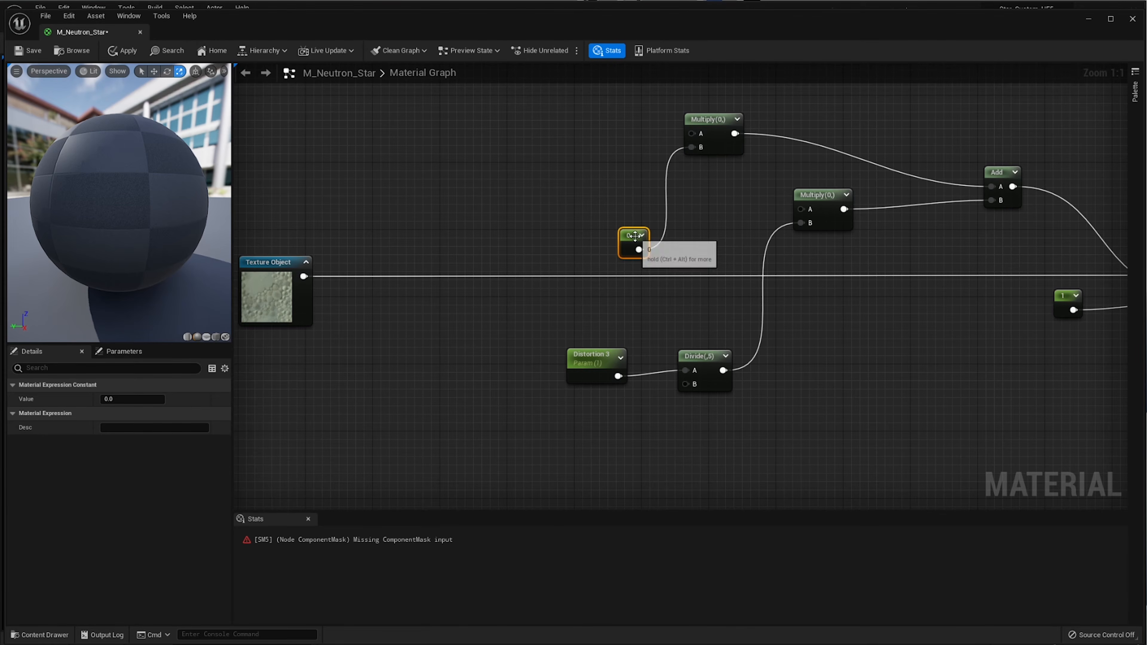
right_click(632, 247)
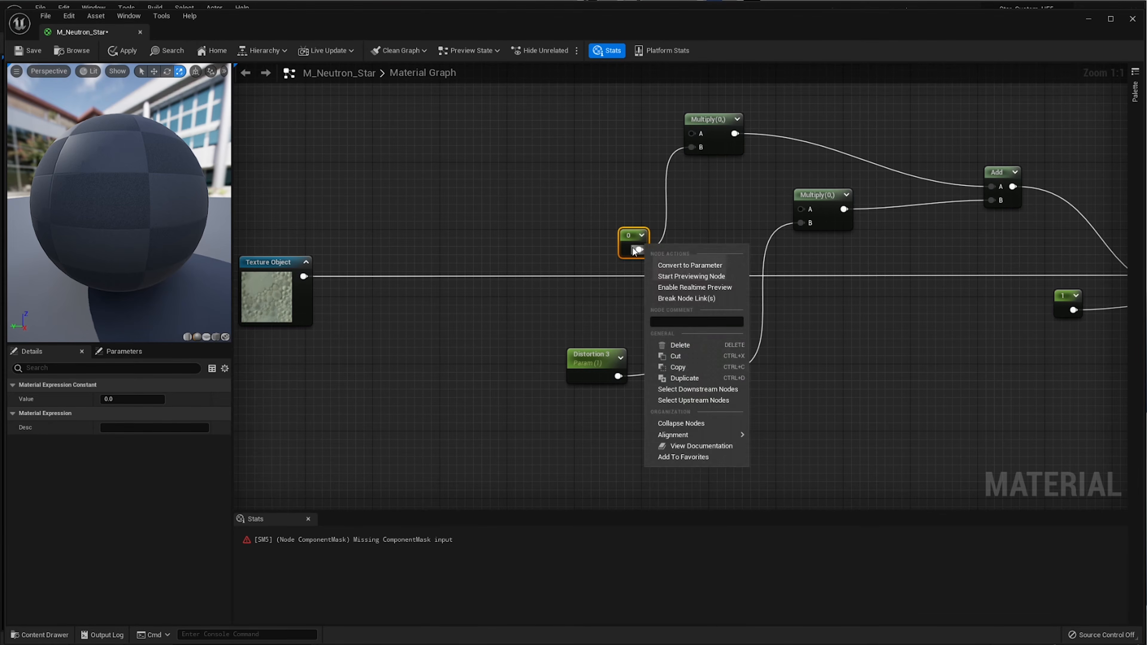
click(656, 260)
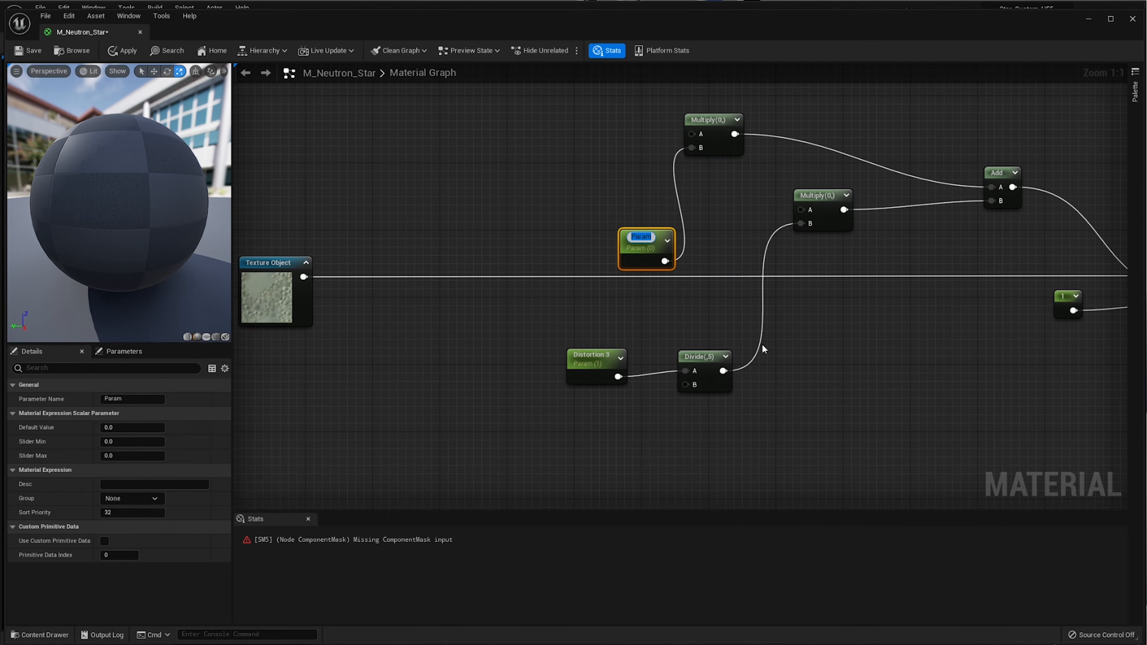
text(Dark Flame Amount)
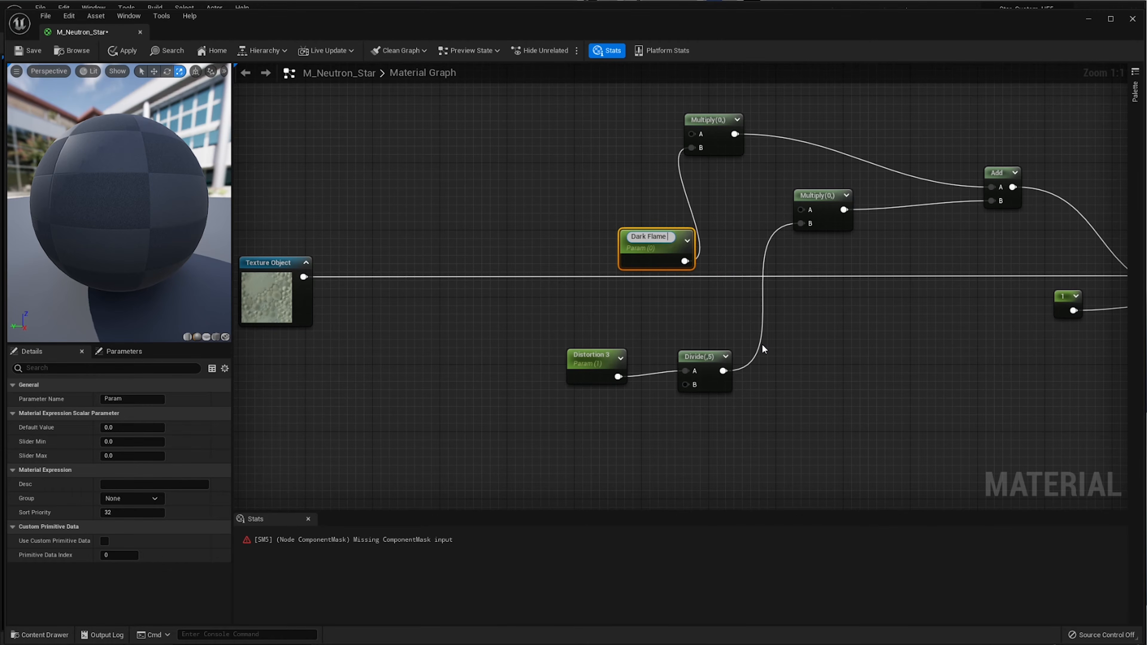
key(Return)
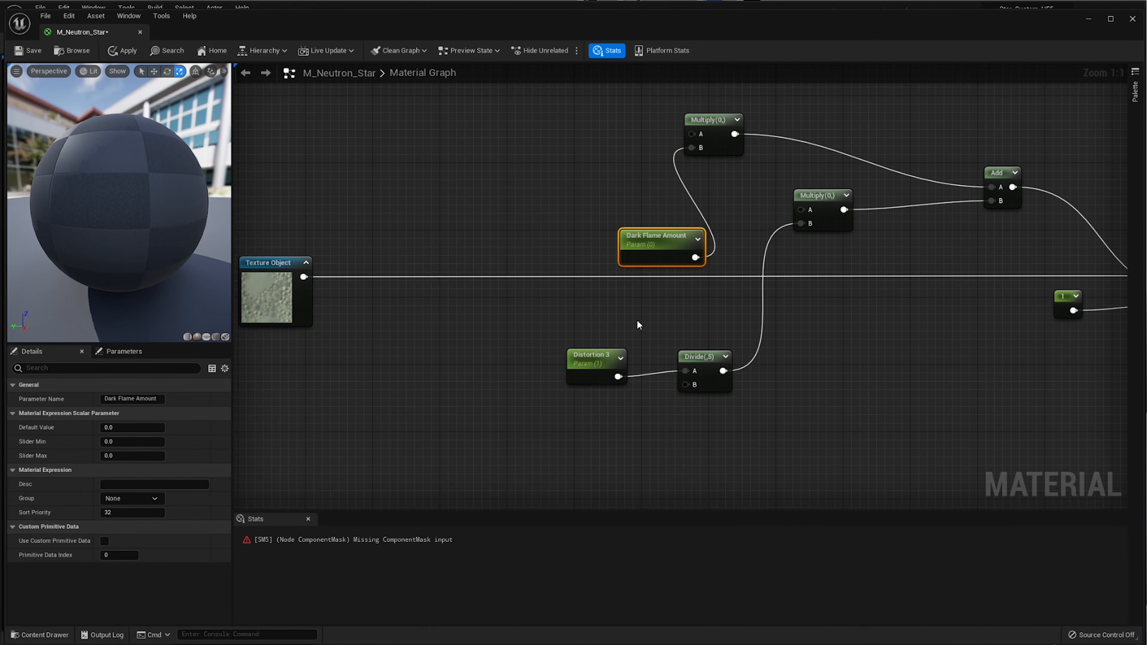
- Duplicate the upper Multiply node and place the copy ahead of the original
right_drag(652, 244, 733, 291)
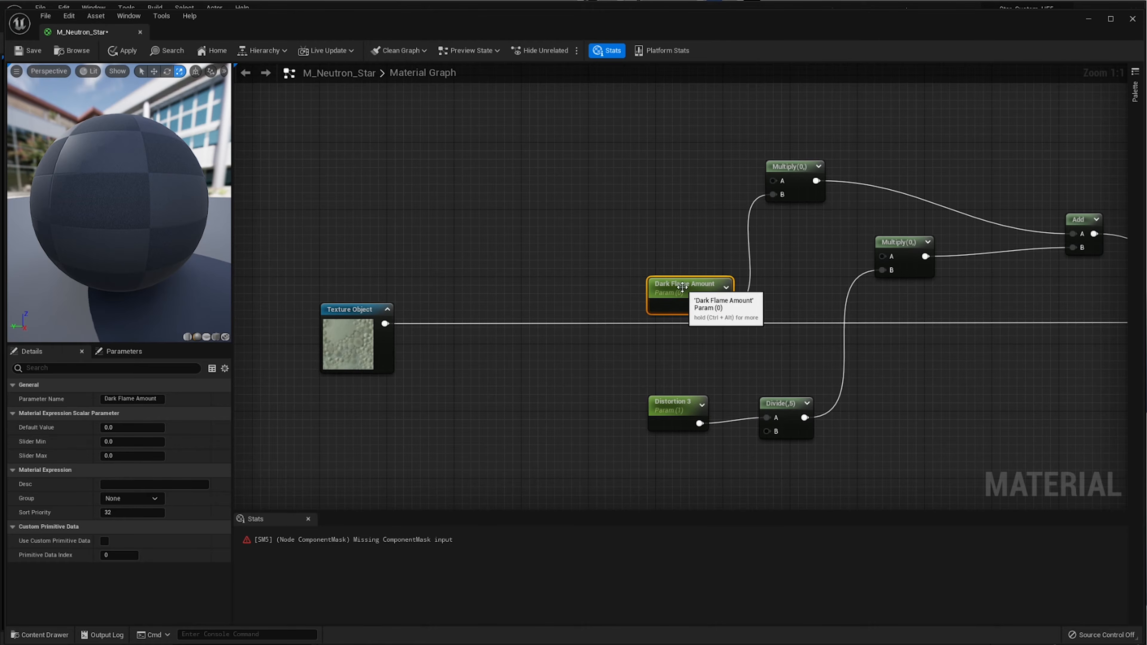
right_drag(697, 247, 788, 264)
click(905, 209)
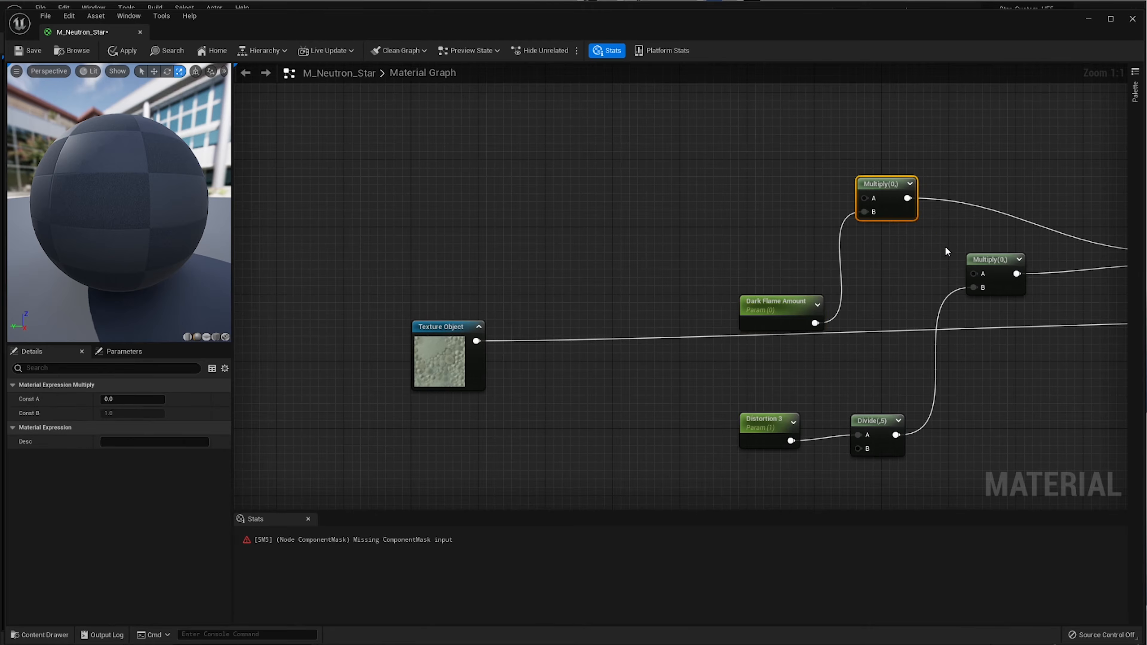
key(ctrl+d)
drag(990, 250, 733, 150)
right_drag(657, 183, 764, 194)
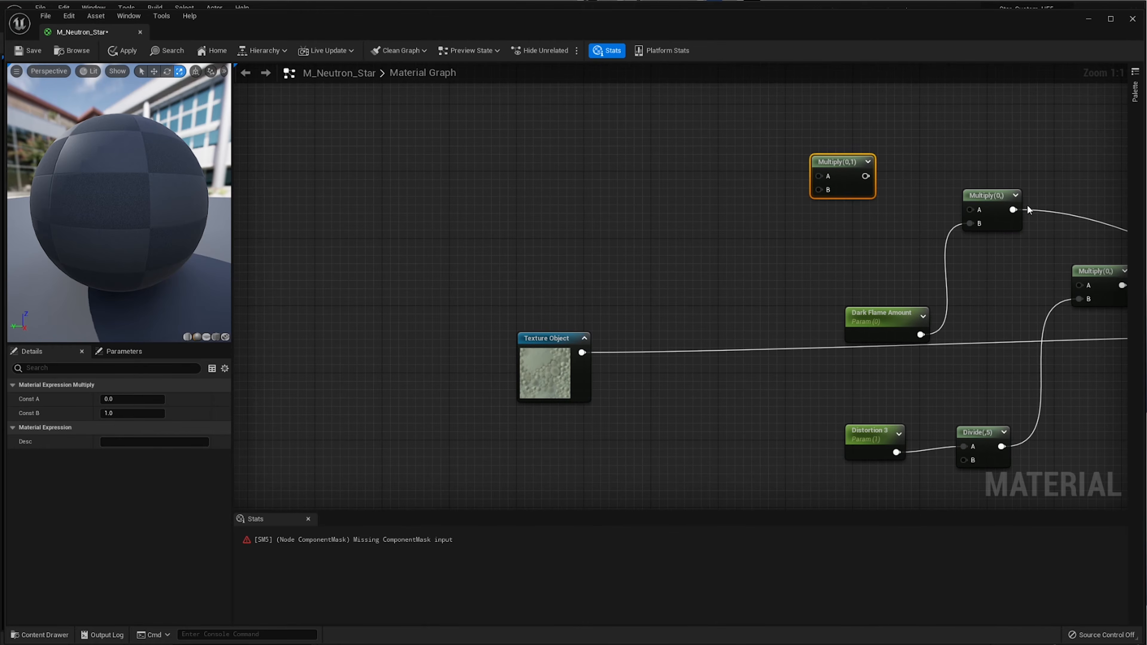
- Duplicate the Add node, place the copy before the new Multiply node and connect it to that node's A input
right_drag(1027, 209, 819, 208)
click(1058, 256)
key(ctrl+d)
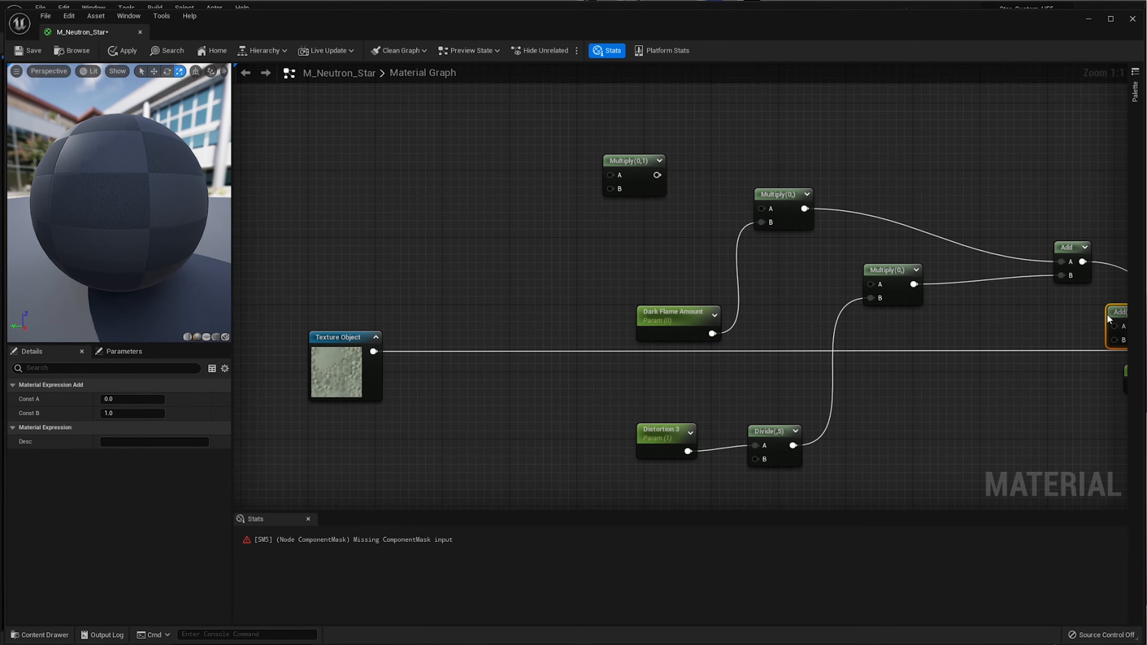
drag(1106, 307, 617, 173)
right_drag(667, 244, 776, 234)
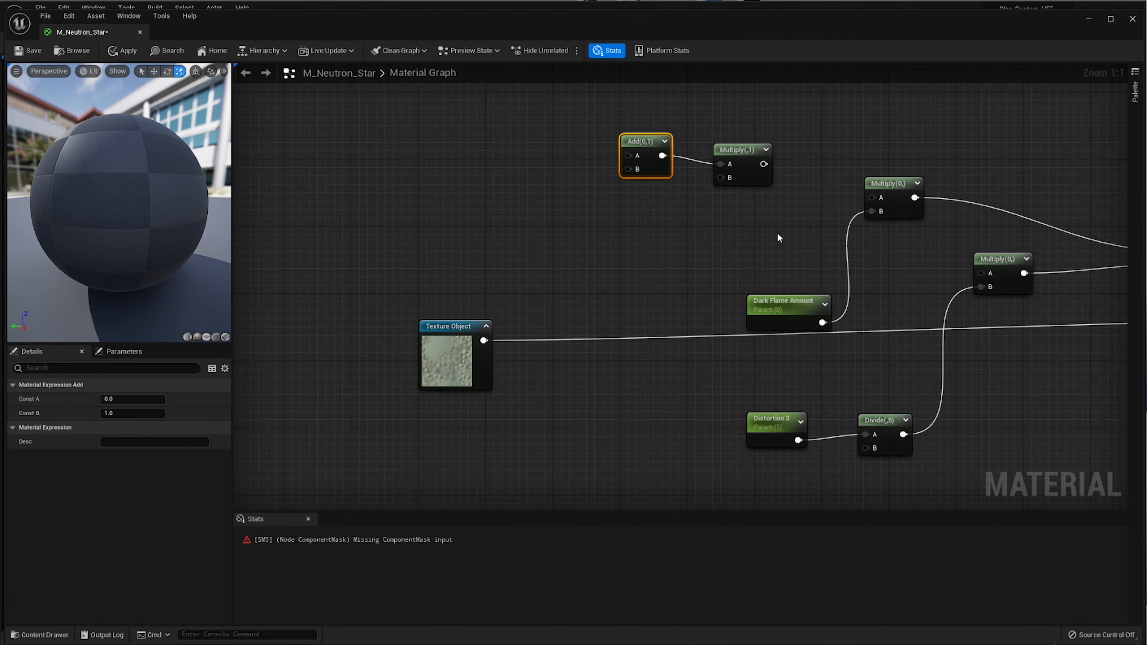
- Duplicate the Dark Flame Amount parameter above the Texture Object and set the parameter's default value to 0.5
right_drag(674, 248, 735, 244)
click(688, 270)
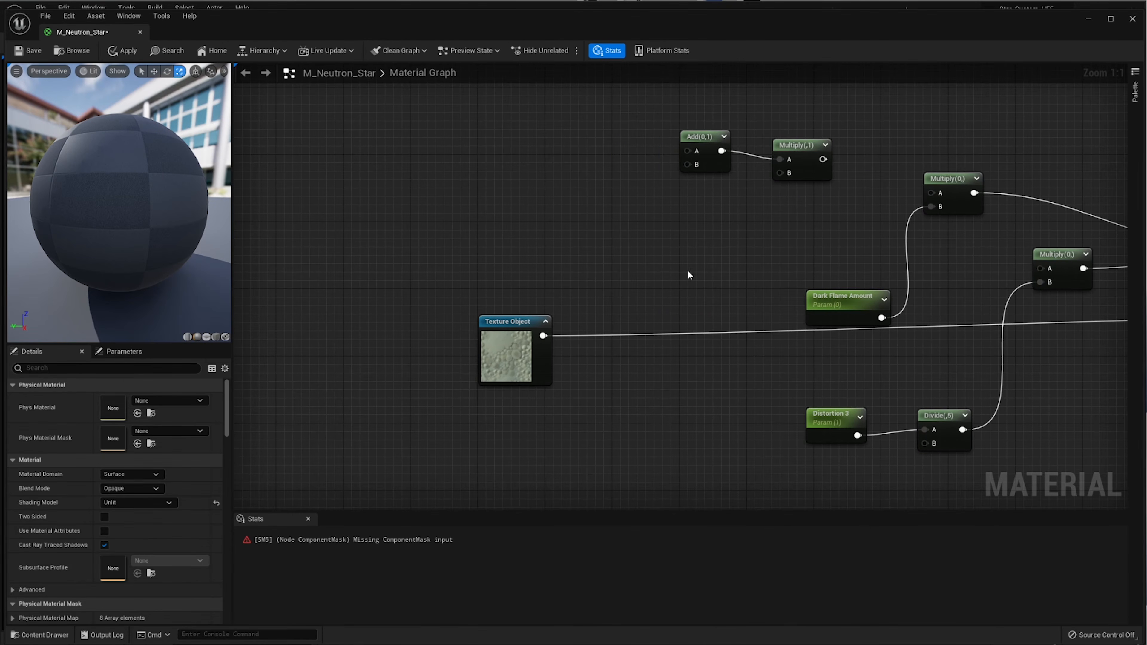
click(828, 313)
key(ctrl+v)
drag(1037, 443, 662, 291)
click(838, 304)
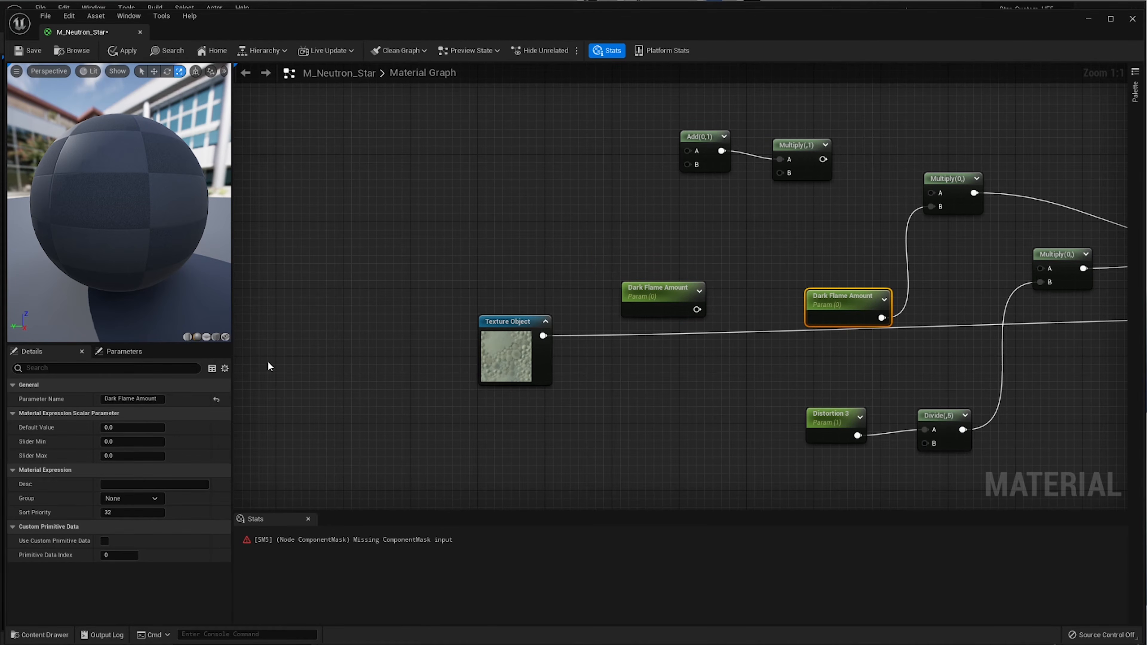
click(137, 427)
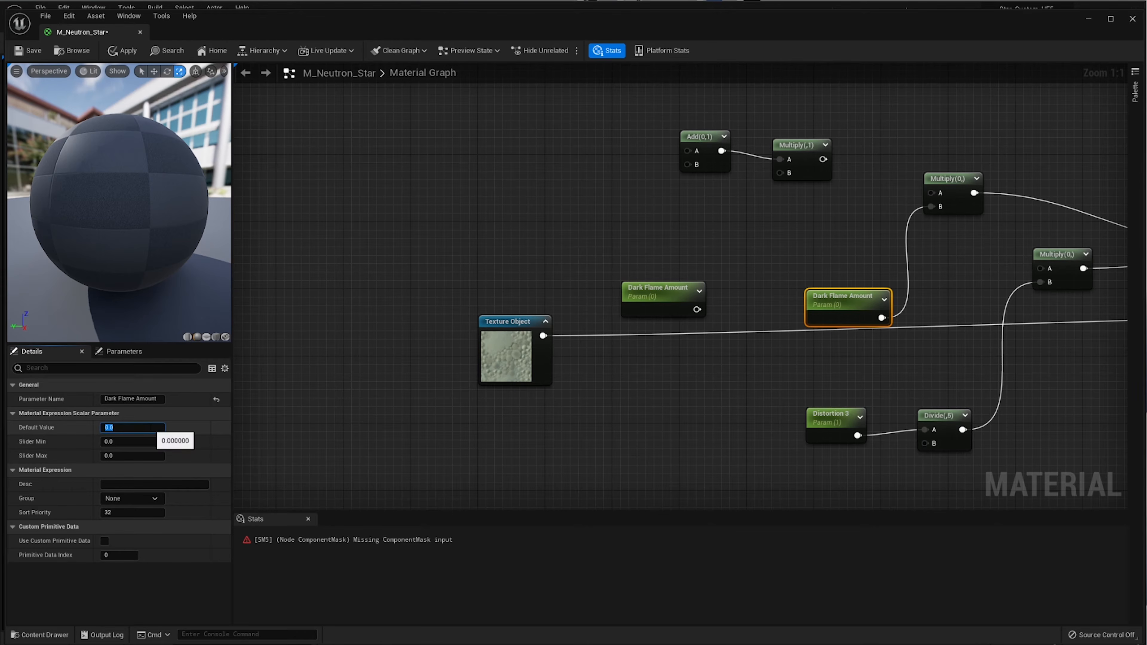
- Rename the copied parameter Dark Flame Position and connect it to the new Multiply node's B input
click(651, 301)
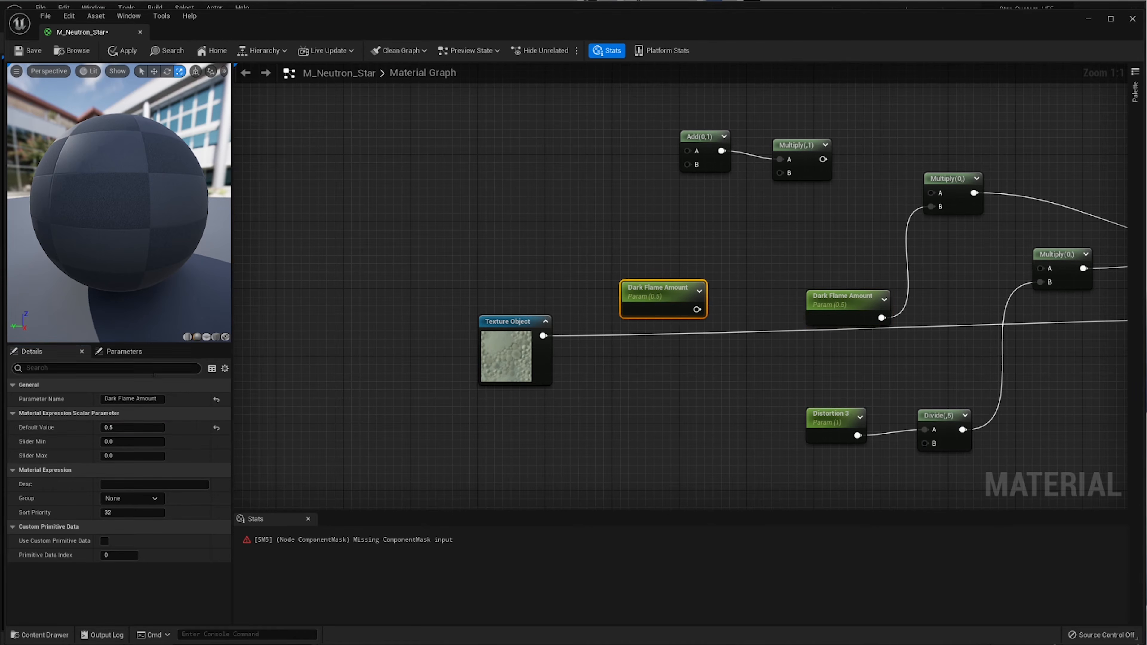
click(135, 399)
key(End)
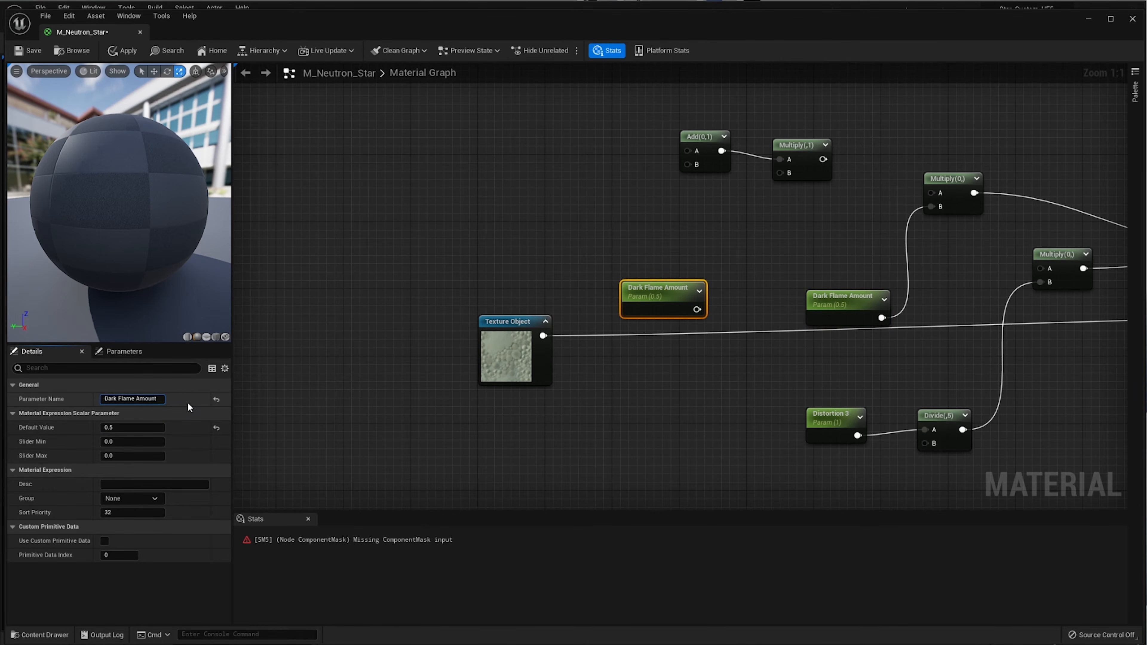
key(BackSpace)
key(BackSpace)
key(BackSpace)
key(BackSpace)
key(BackSpace)
key(BackSpace)
text(Position)
key(Return)
drag(699, 310, 781, 173)
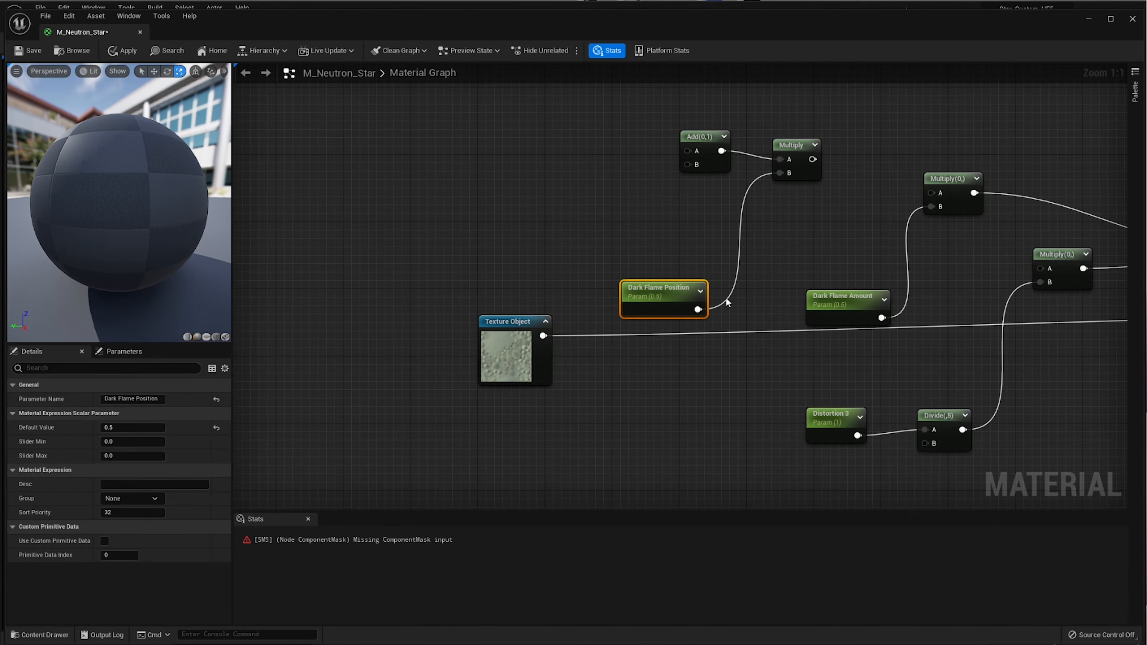
- Remove the unneeded Multiply node, wiring Dark Flame Position into the new Add node's B and that Add into the remaining upper Multiply's A
right_drag(743, 259, 703, 250)
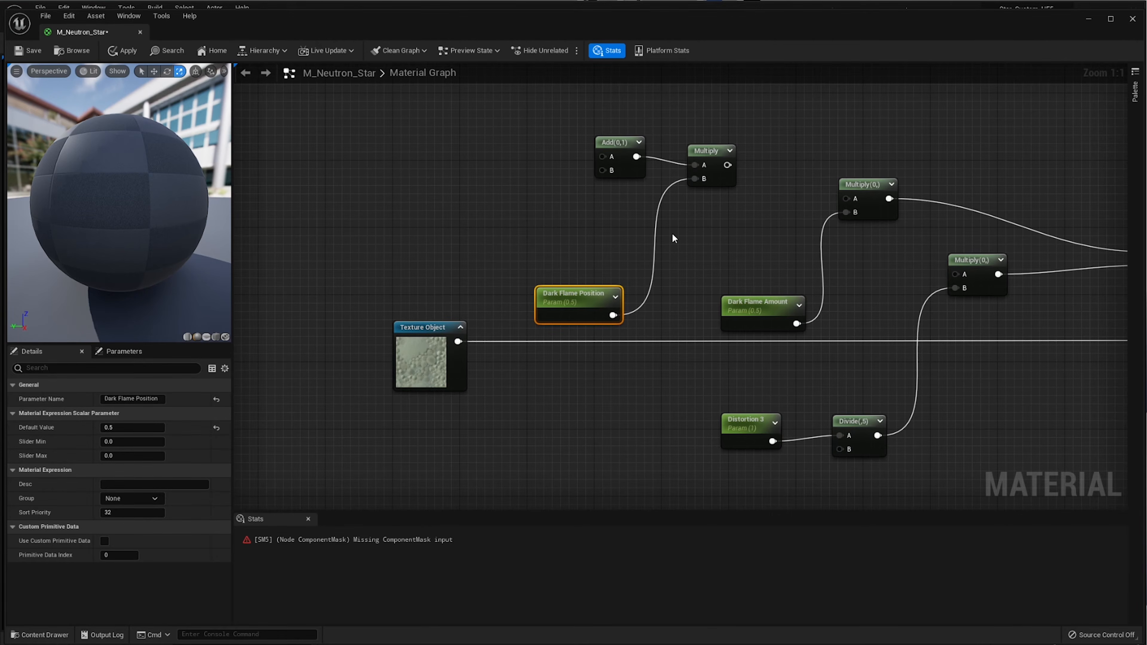
drag(613, 315, 842, 197)
click(716, 170)
key(Delete)
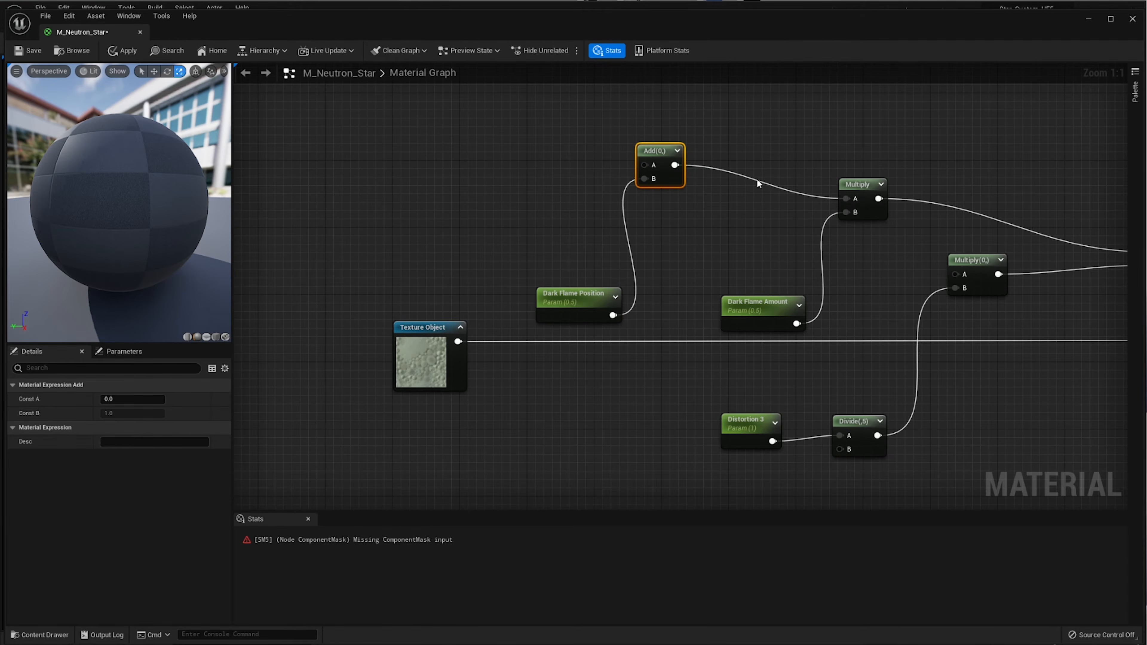
drag(668, 178, 735, 195)
- Duplicate the upper Multiply node, place the copy before the new Add node and connect it to the Add node's A input
right_drag(593, 233, 650, 257)
click(925, 230)
key(ctrl+w)
drag(980, 292, 774, 209)
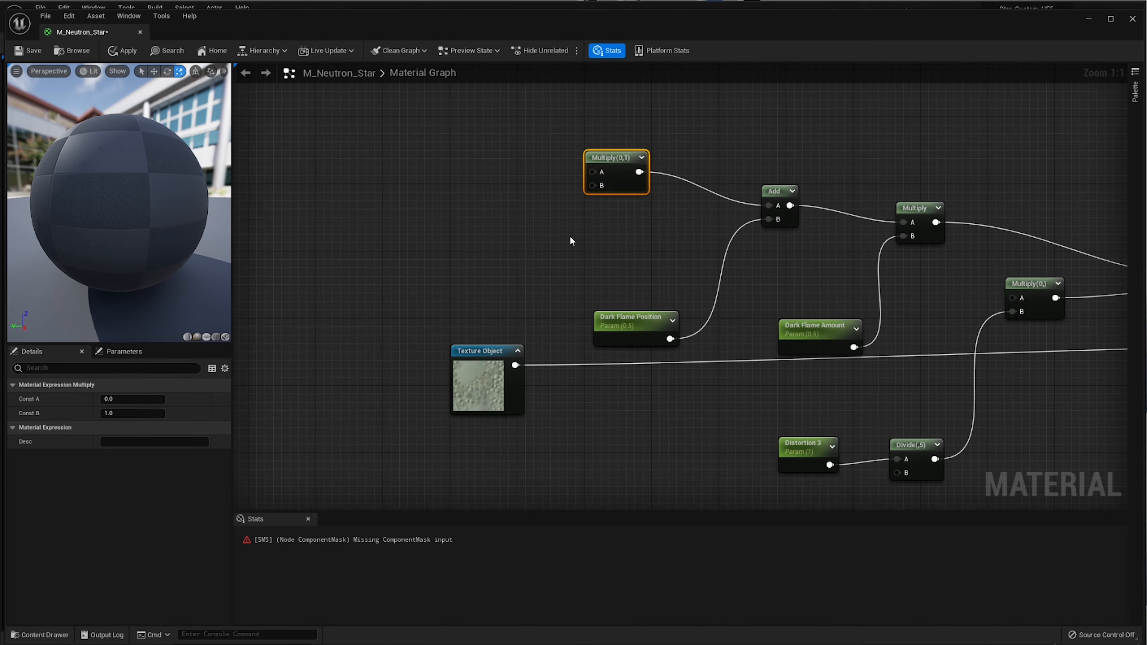
right_drag(570, 236, 630, 258)
drag(693, 210, 710, 210)
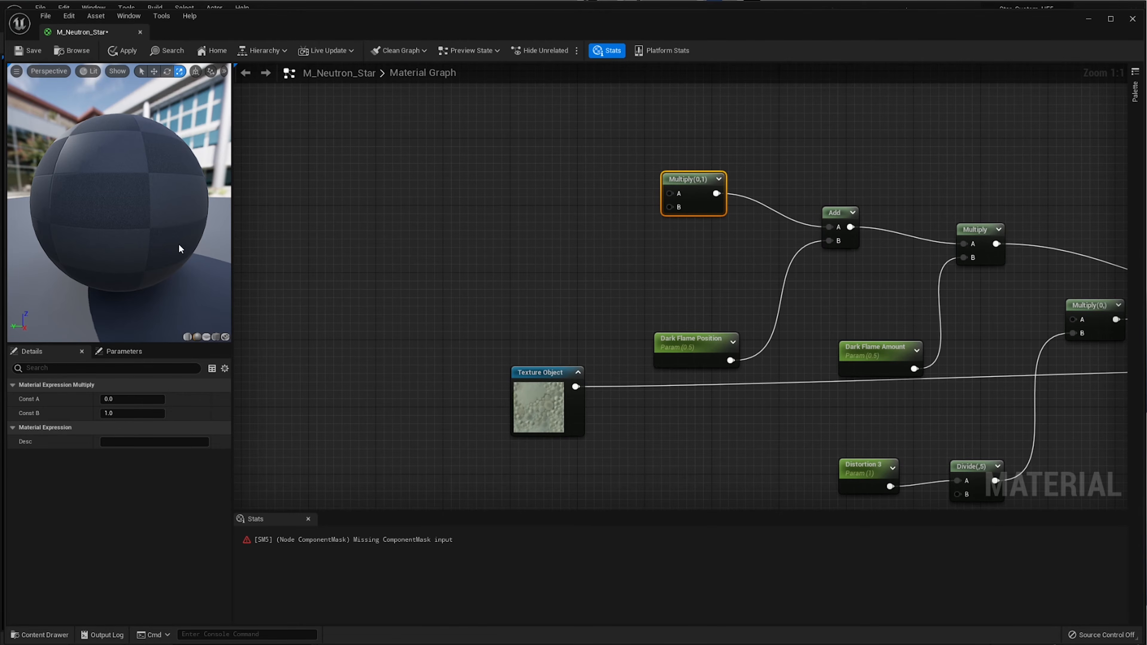
- Copy the PixelNormalWS, TransformPosition and ObjectScale nodes from the Star Cracks group and paste them before the first Multiply node
right_drag(1023, 324, 671, 316)
scroll(670, 315, down, 3)
right_drag(1101, 344, 550, 322)
scroll(954, 270, up, 2)
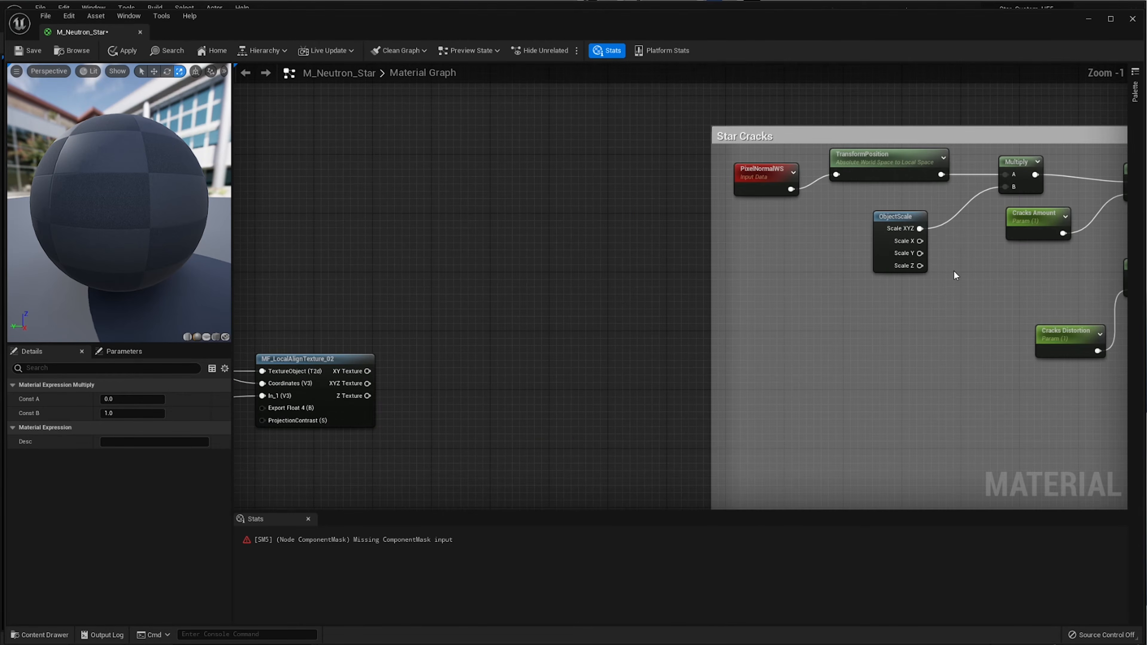
drag(953, 271, 771, 184)
right_drag(432, 268, 721, 279)
right_drag(395, 267, 858, 258)
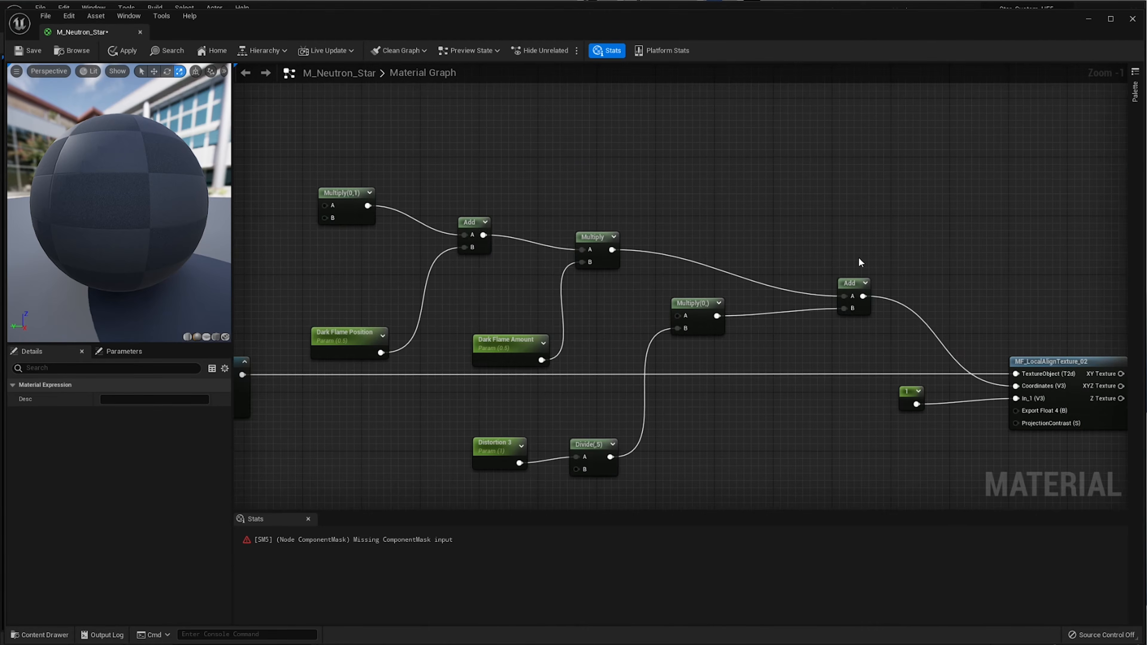
right_drag(294, 203, 633, 222)
key(ctrl+v)
- Connect TransformPosition to the first Multiply node's A input and ObjectScale's Scale XYZ output to its B input
drag(568, 197, 677, 228)
click(584, 243)
scroll(582, 208, up, 1)
drag(544, 264, 676, 236)
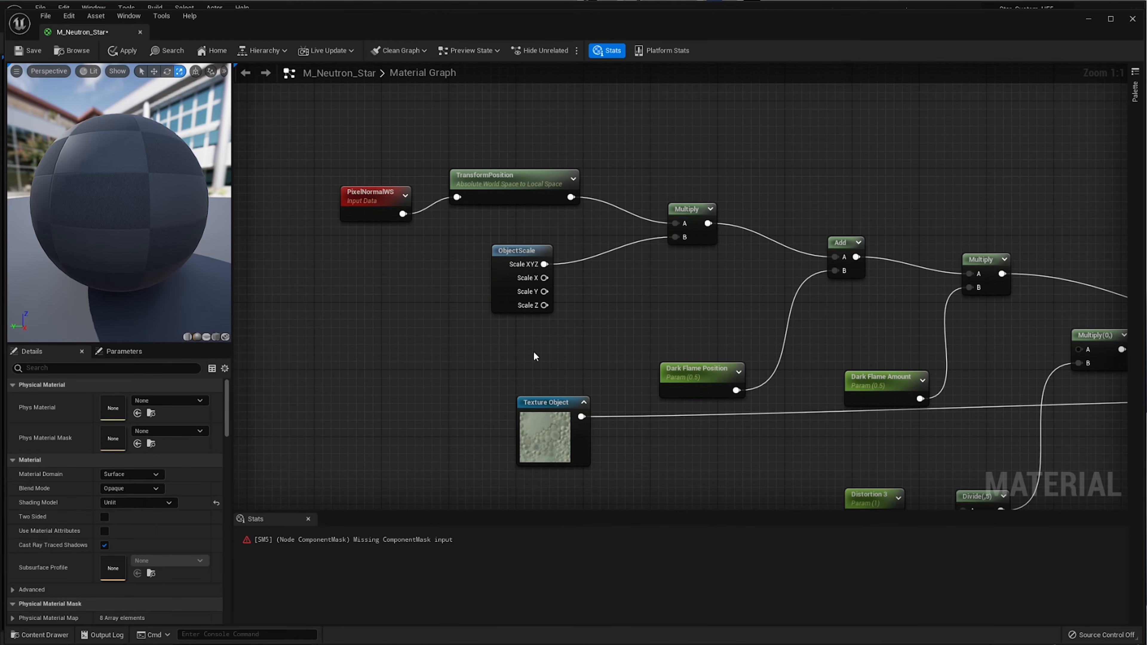
right_drag(618, 352, 516, 243)
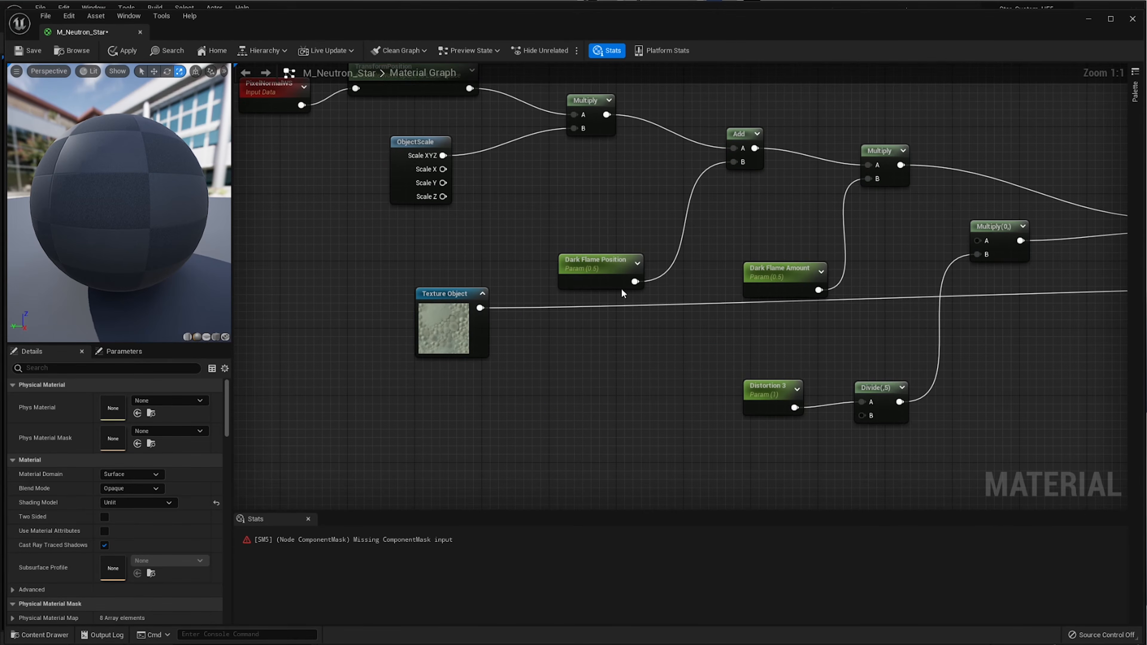
scroll(659, 301, down, 5)
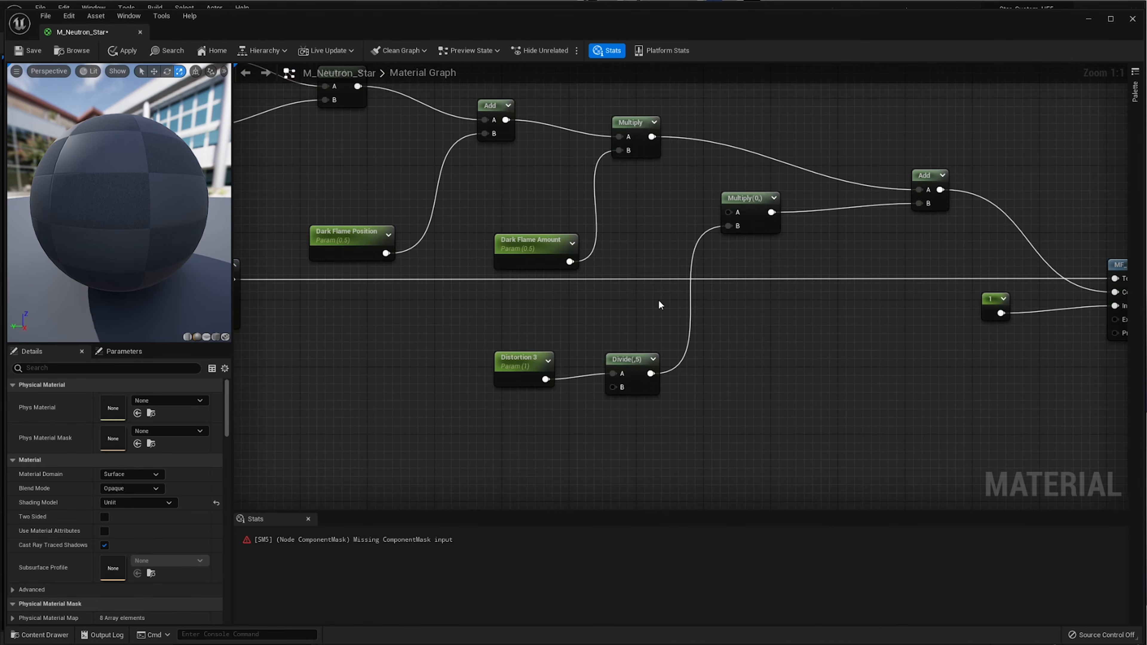
- Tighten the spacing of the nodes feeding the coordinates and move the whole dark flame network to sit beside the Star Cracks group
drag(646, 141, 388, 215)
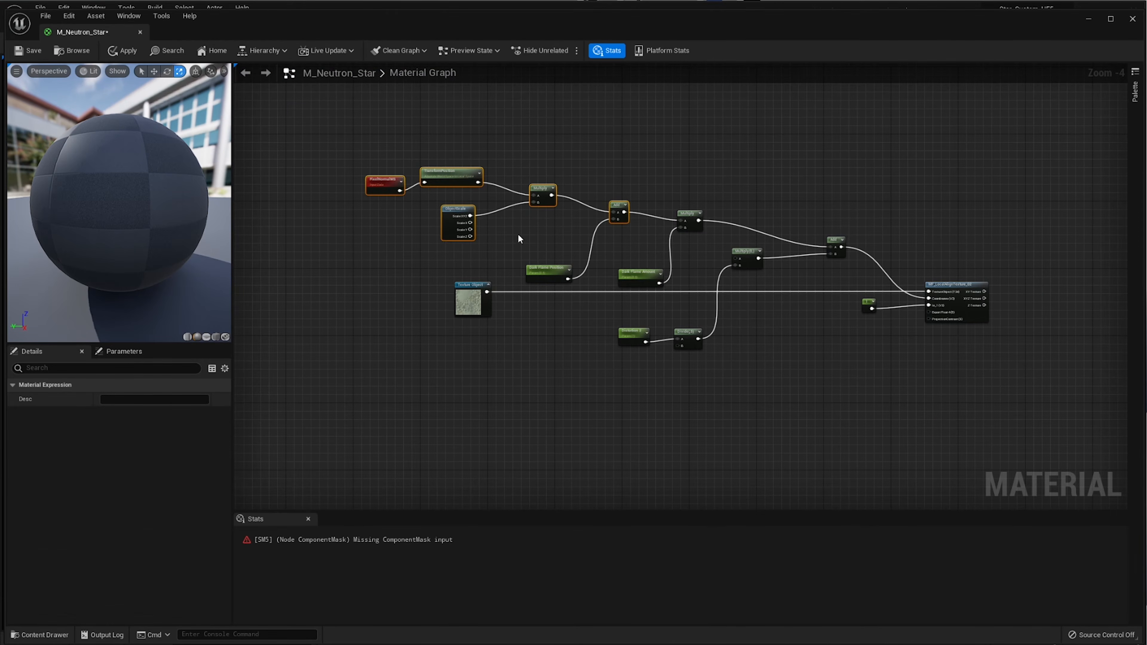
drag(617, 222, 641, 236)
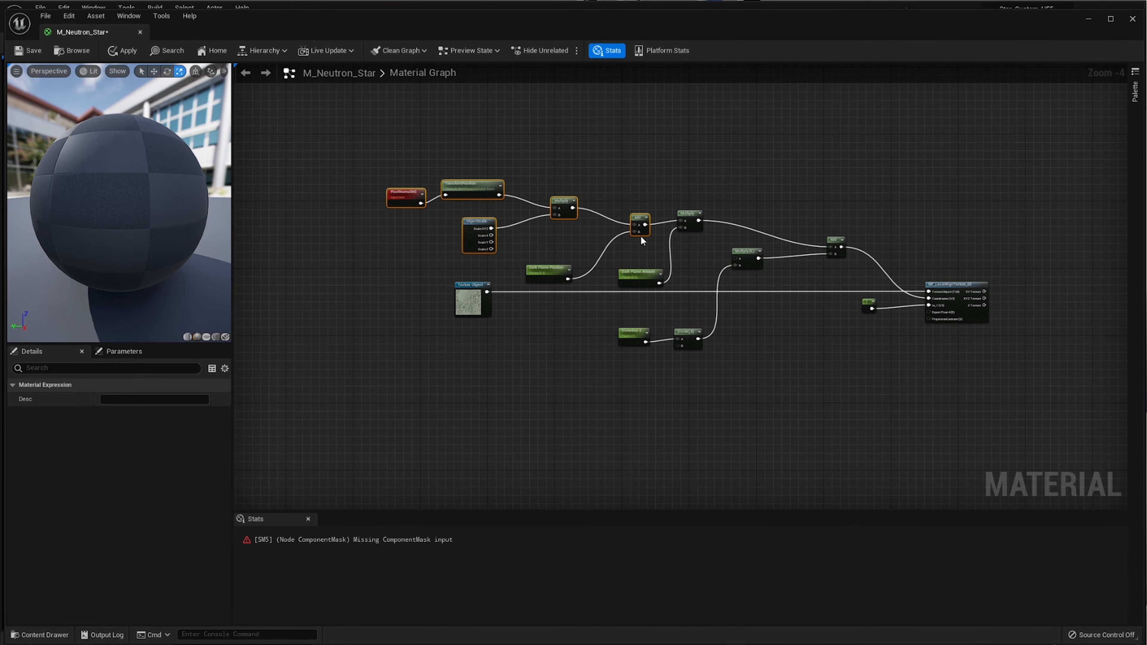
click(994, 186)
scroll(995, 186, down, 3)
drag(1037, 172, 657, 334)
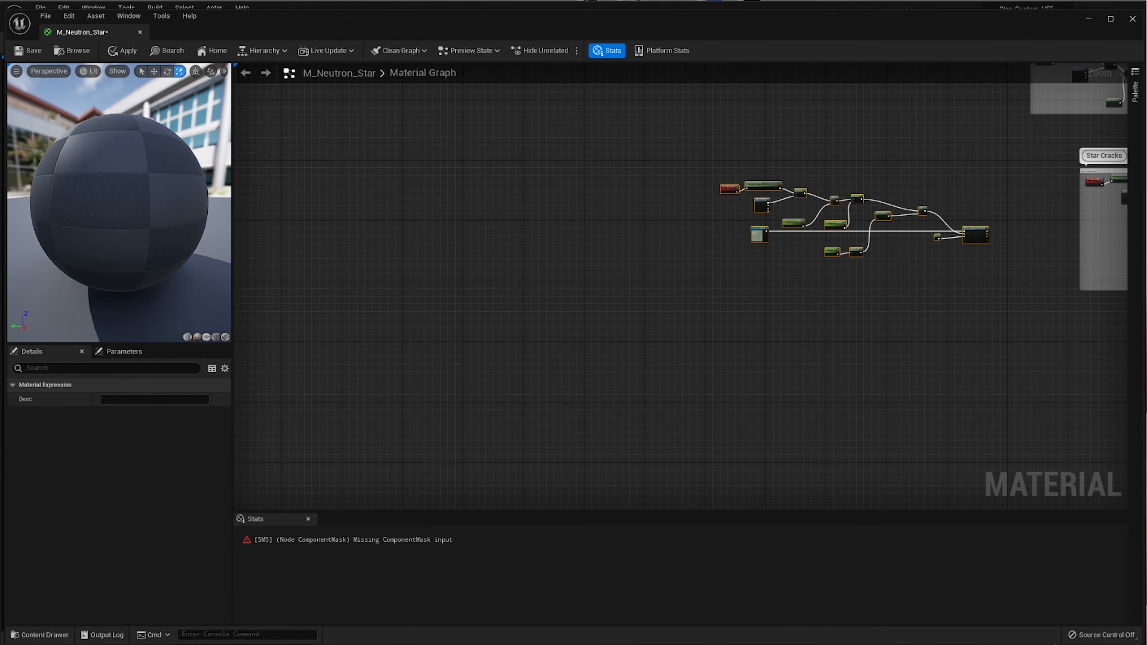
scroll(1024, 265, up, 3)
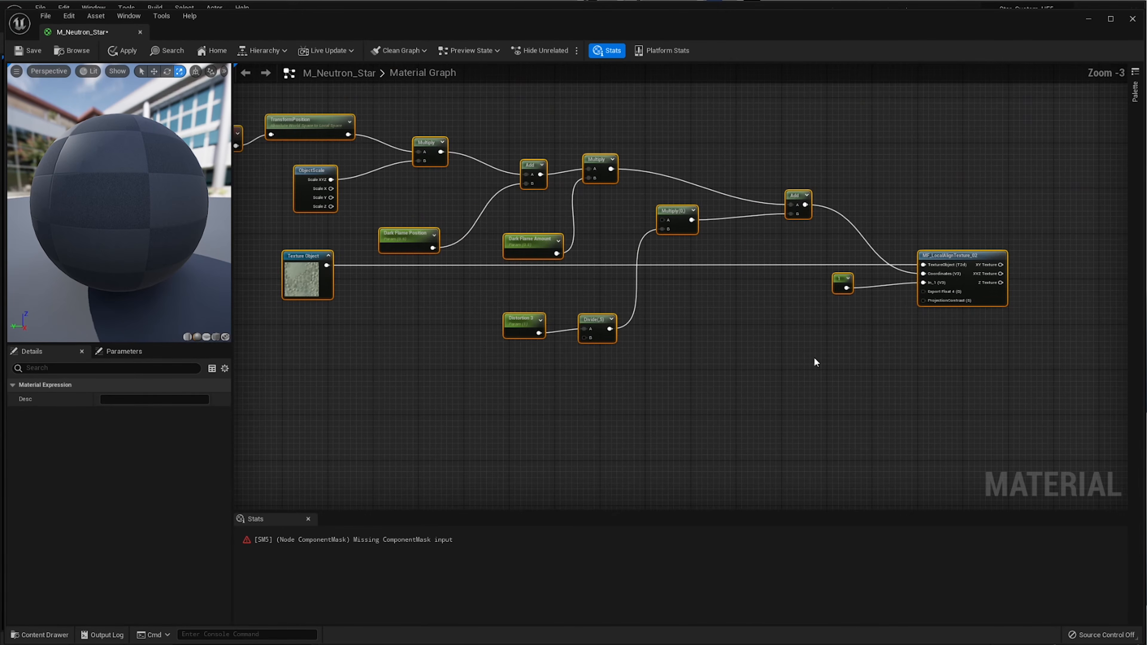
drag(977, 290, 1074, 273)
right_drag(1062, 278, 849, 383)
drag(881, 376, 910, 382)
click(822, 300)
scroll(861, 228, down, 3)
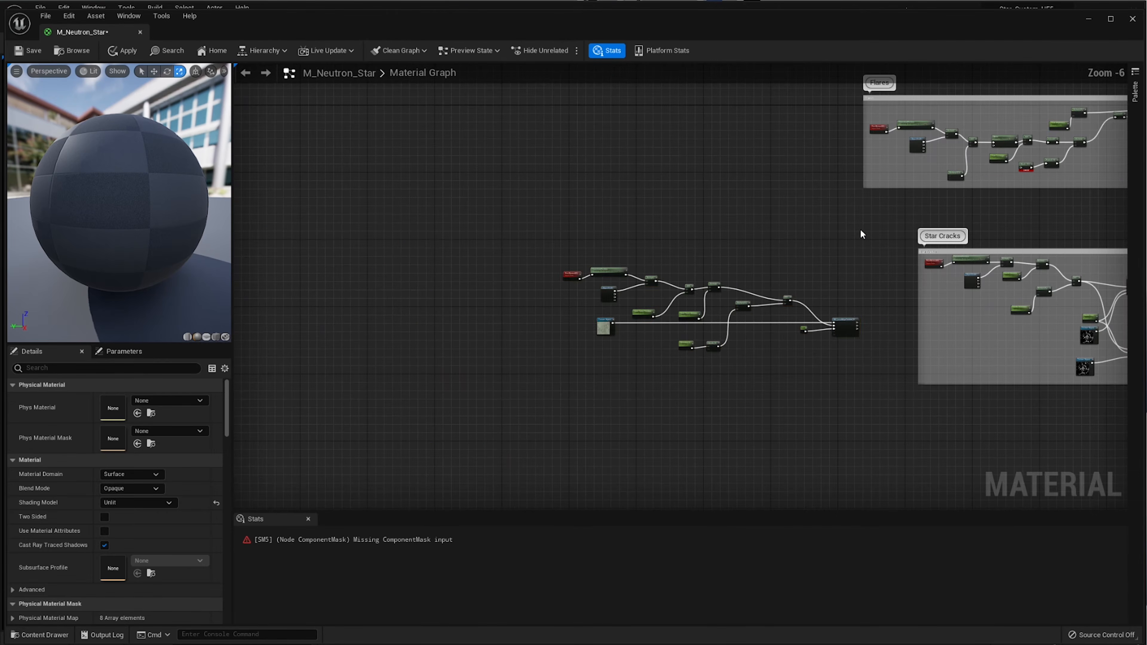
- Group the whole dark flame network in a comment titled Distortion 3 and move MF_LocalAlignTexture_02 fully inside its frame
drag(856, 241, 436, 445)
key(c)
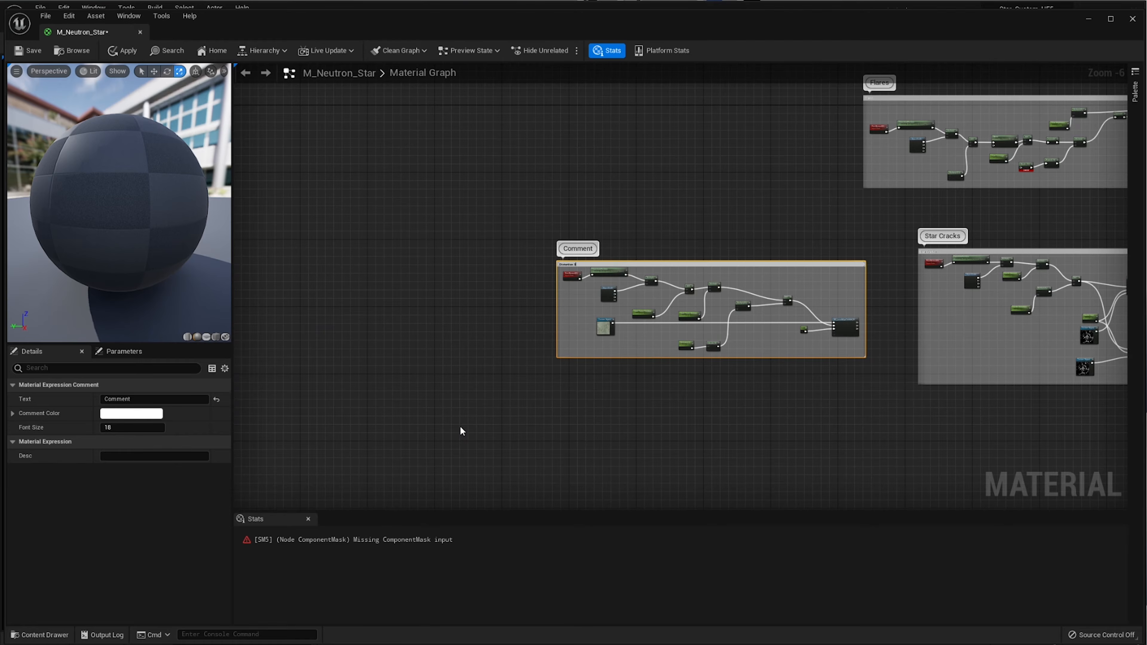
text(Distortion 3)
key(Return)
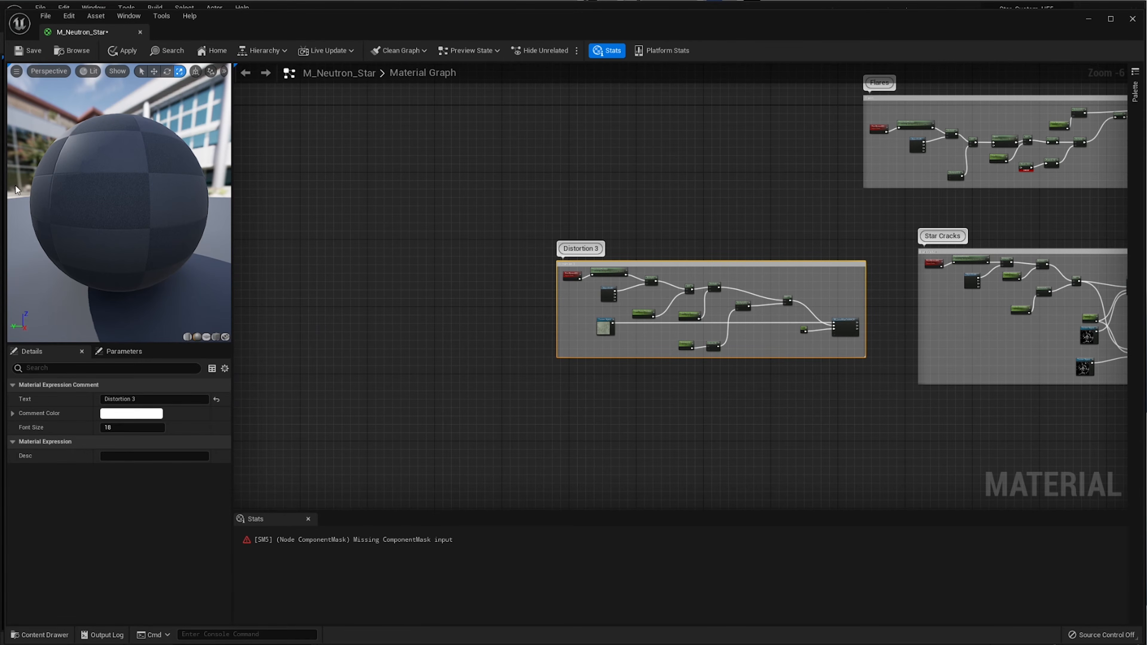
scroll(699, 311, up, 3)
scroll(800, 239, down, 2)
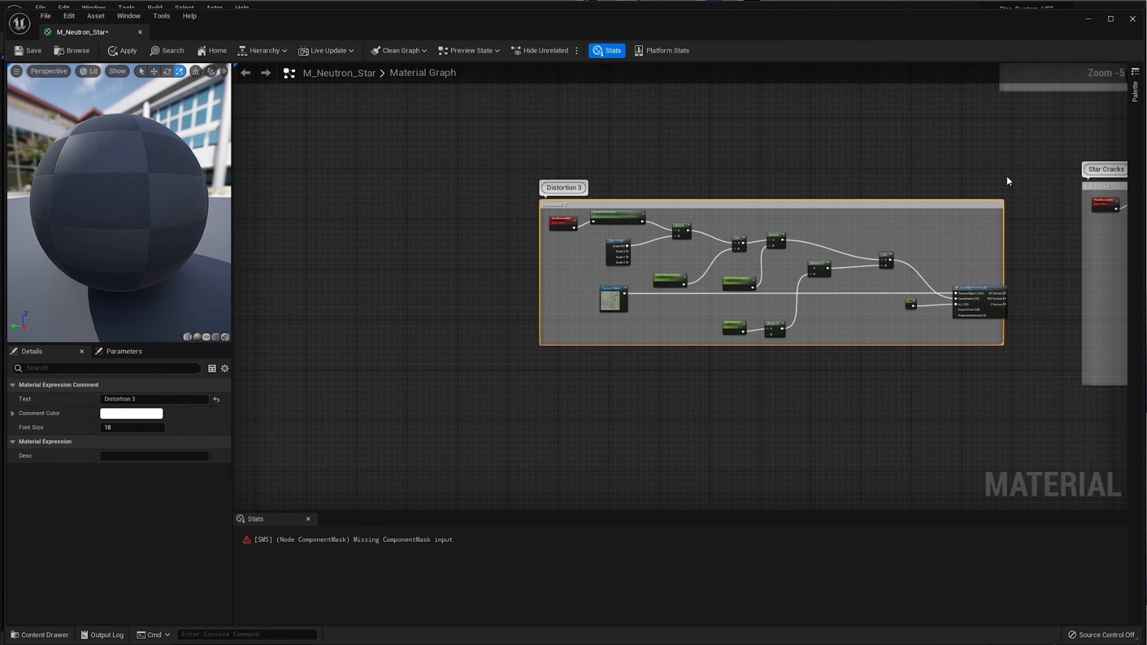
drag(982, 291, 963, 291)
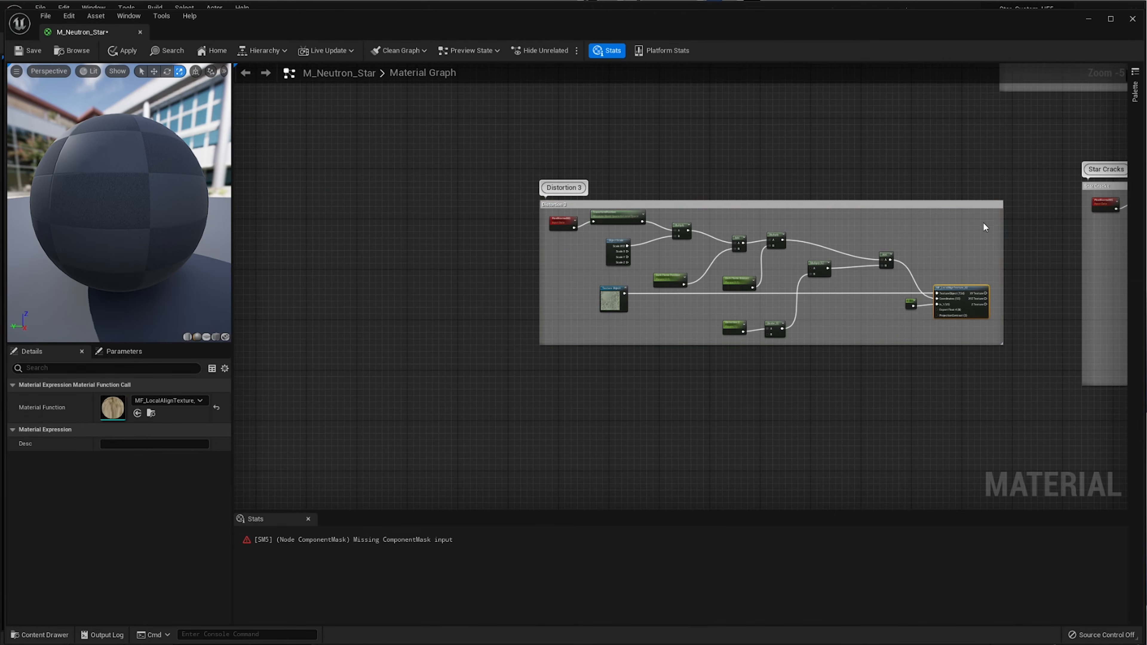
drag(983, 224, 592, 342)
drag(1019, 157, 430, 403)
key(ctrl+c)
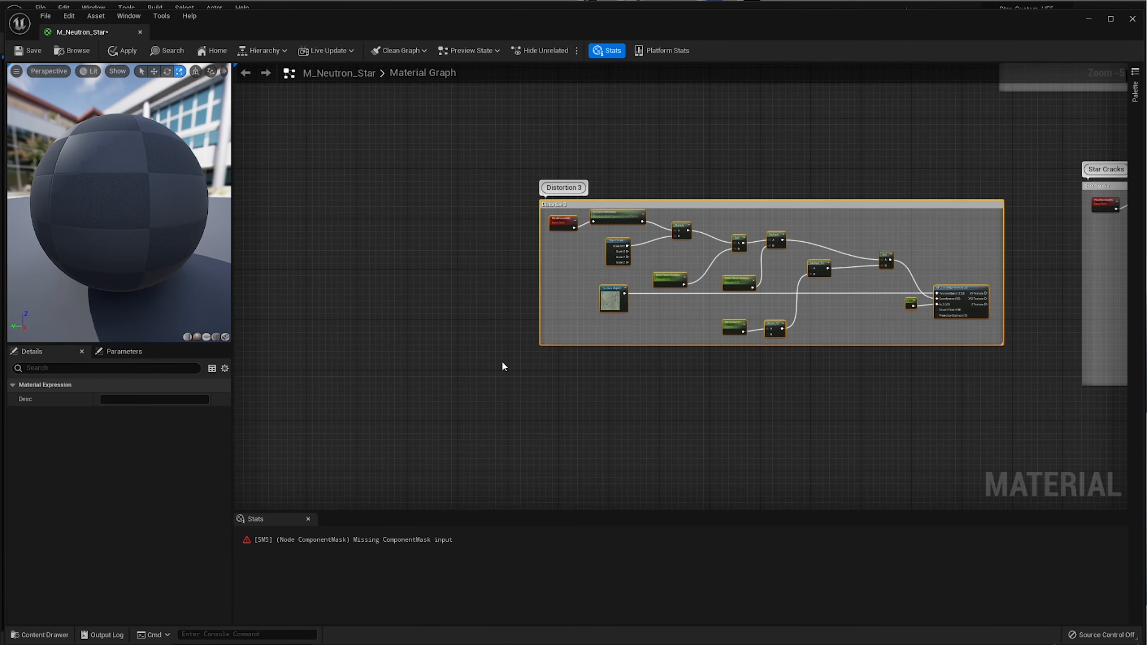
key(ctrl+v)
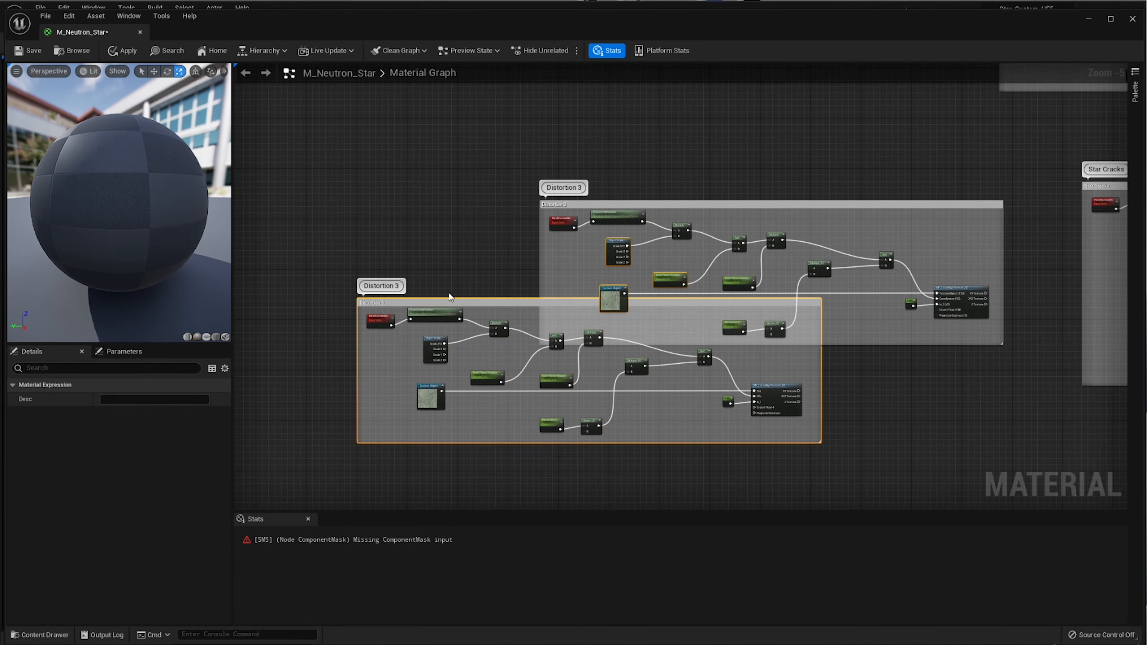
key(Delete)
- Duplicate the complete Distortion 3 group with its nodes and place the copy directly before the original
drag(1017, 181, 505, 399)
key(ctrl+c)
key(ctrl+v)
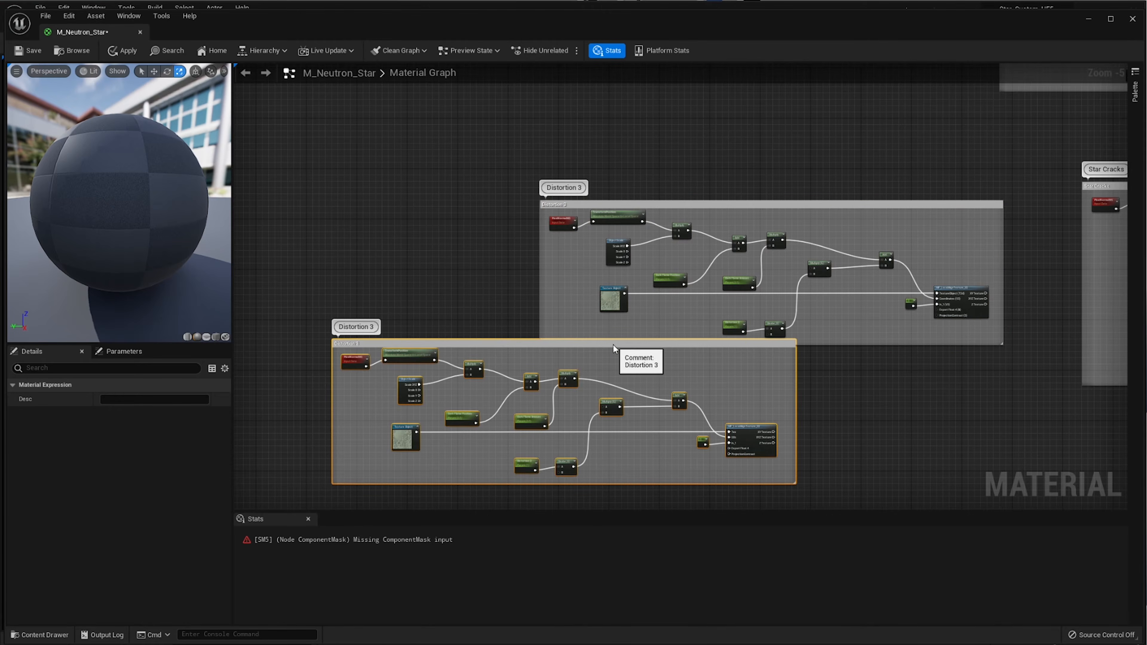
click(458, 342)
drag(458, 342, 488, 203)
- Rename the copied group's comment as Distortion 2
click(381, 179)
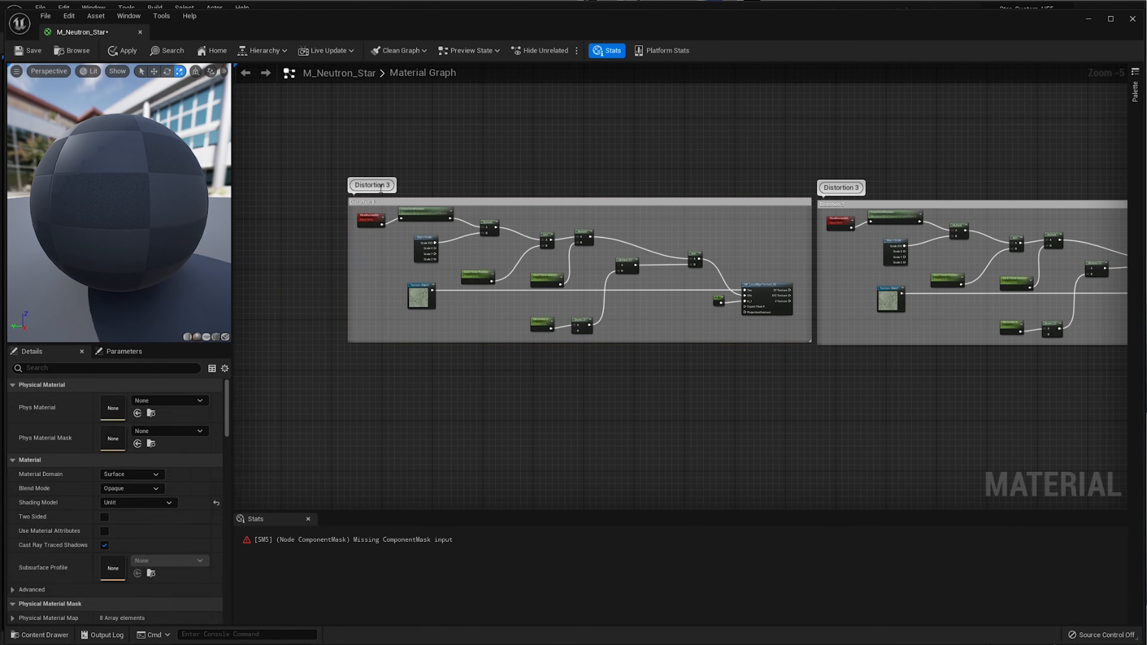
double_click(380, 202)
drag(400, 209, 405, 208)
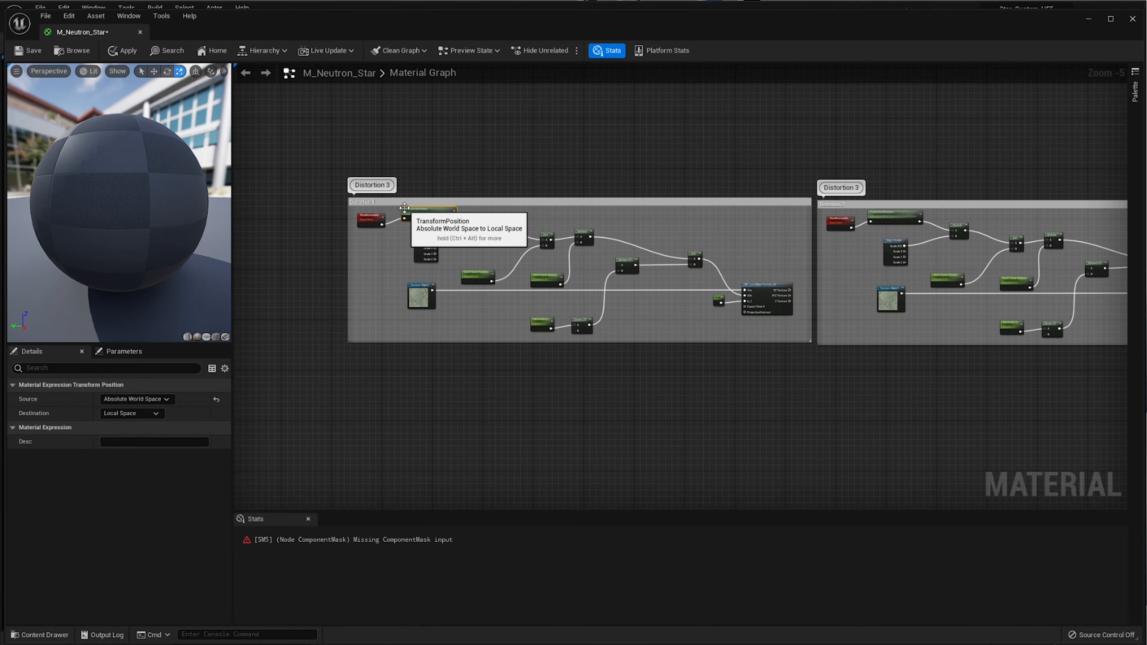
double_click(376, 203)
click(657, 201)
key(BackSpace)
text(2)
key(Return)
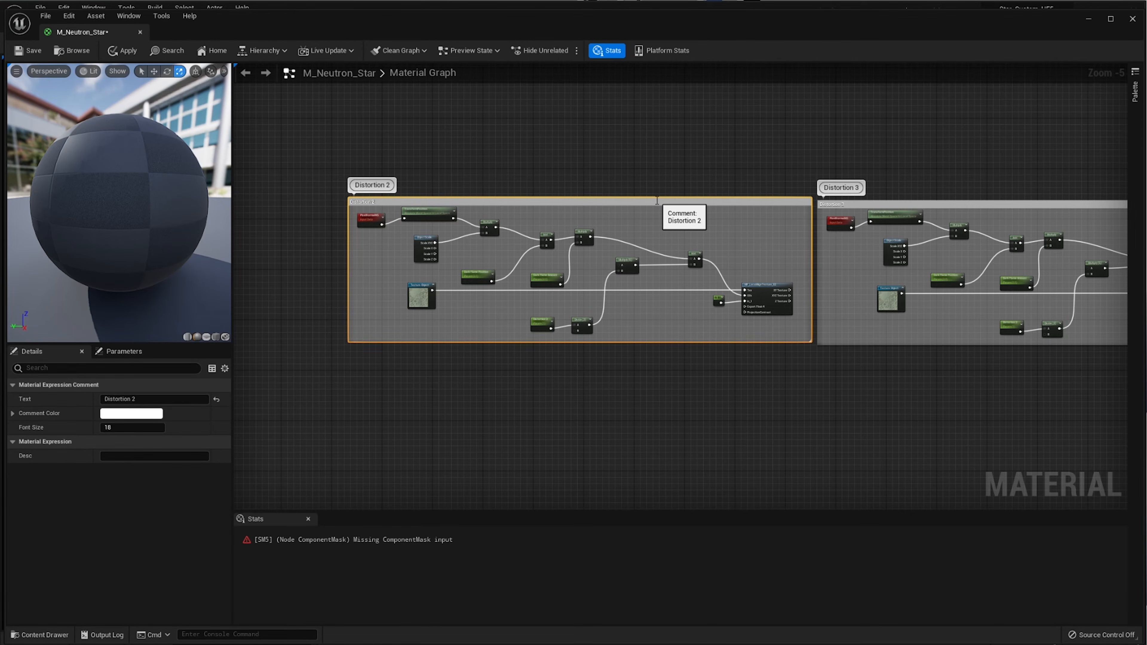
- Feed the Distortion 3 group's texture input from the Texture Object in Distortion 2 instead of its own
scroll(642, 380, up, 3)
scroll(684, 391, down, 2)
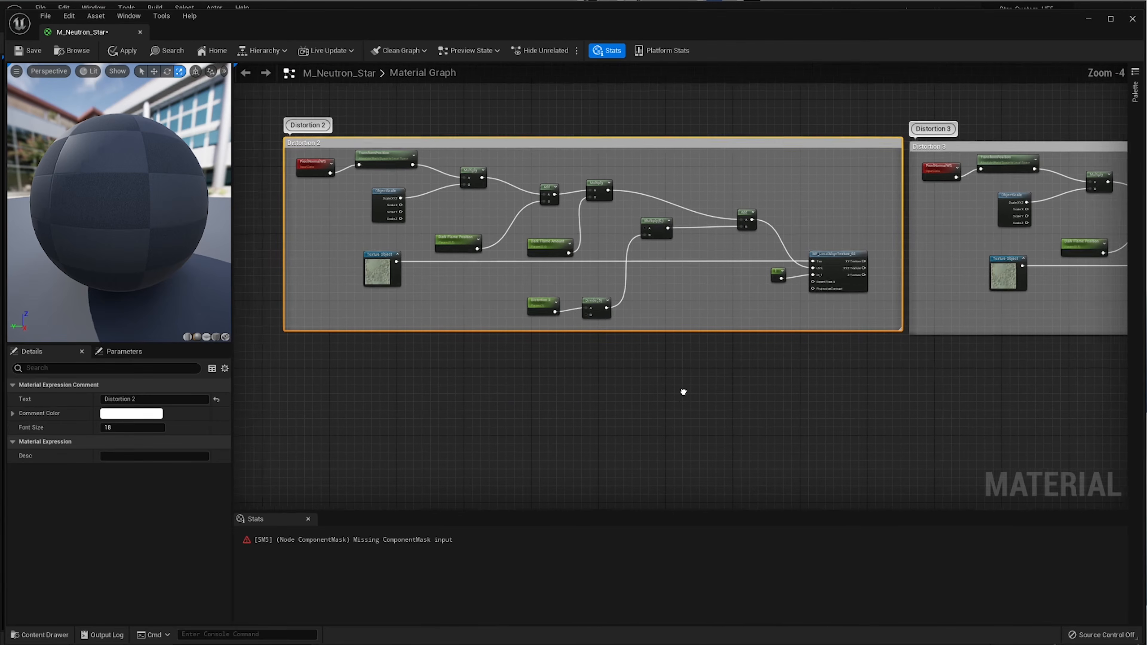
right_drag(678, 329, 571, 332)
click(877, 261)
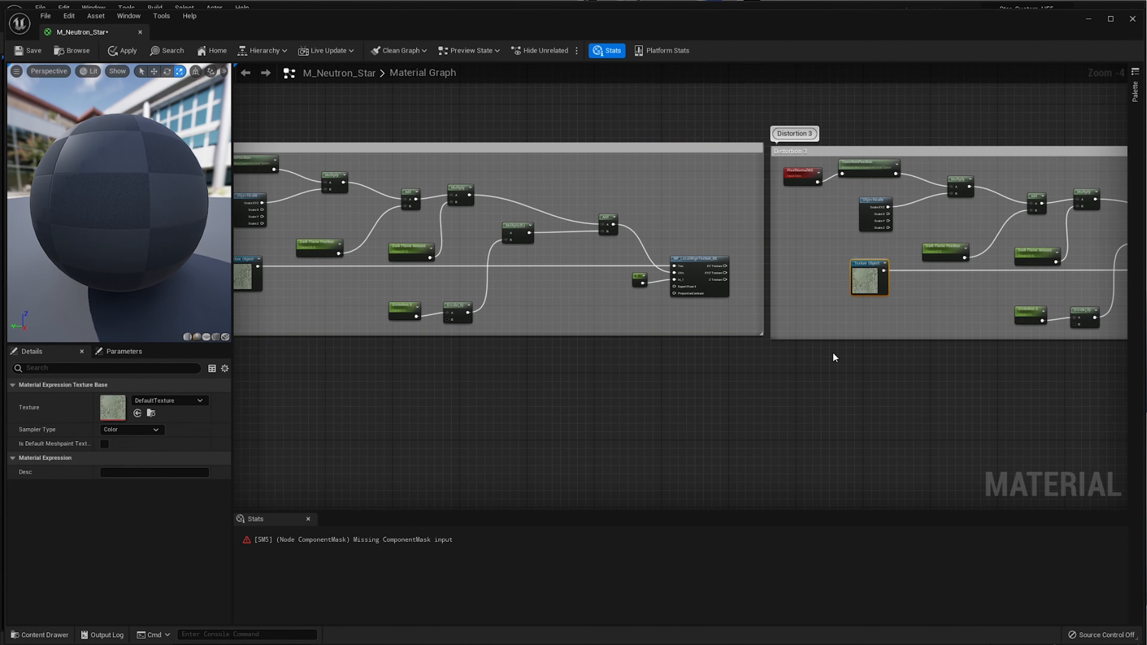
click(628, 406)
right_drag(342, 297, 388, 291)
scroll(388, 292, up, 2)
drag(263, 245, 951, 251)
right_drag(488, 272, 748, 290)
scroll(736, 262, down, 2)
scroll(749, 289, up, 2)
right_drag(289, 285, 632, 297)
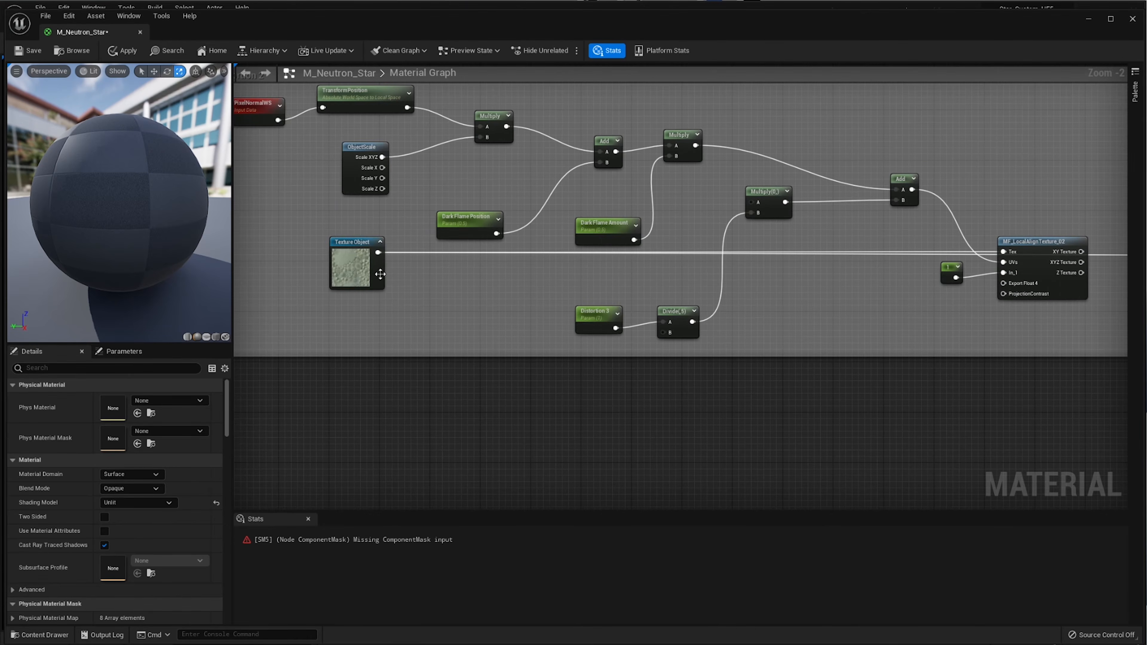
- Move the Texture Object in Distortion 2 close to MF_LocalAlignTexture_02, below the Add node
drag(378, 274, 830, 326)
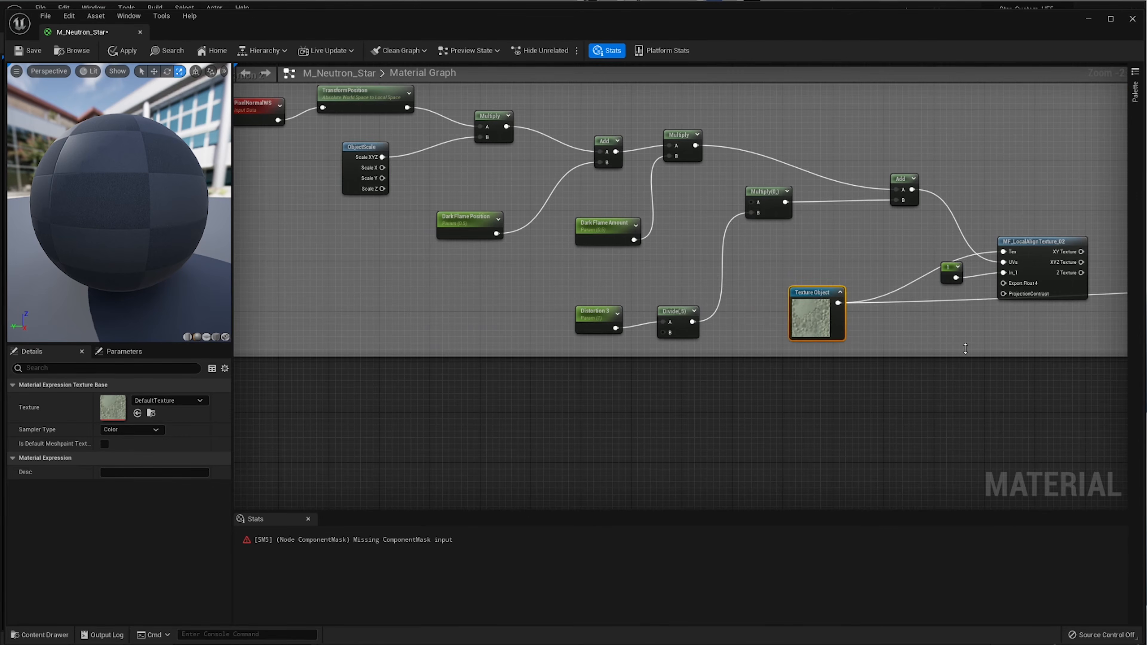
scroll(965, 348, up, 2)
right_drag(920, 305, 776, 353)
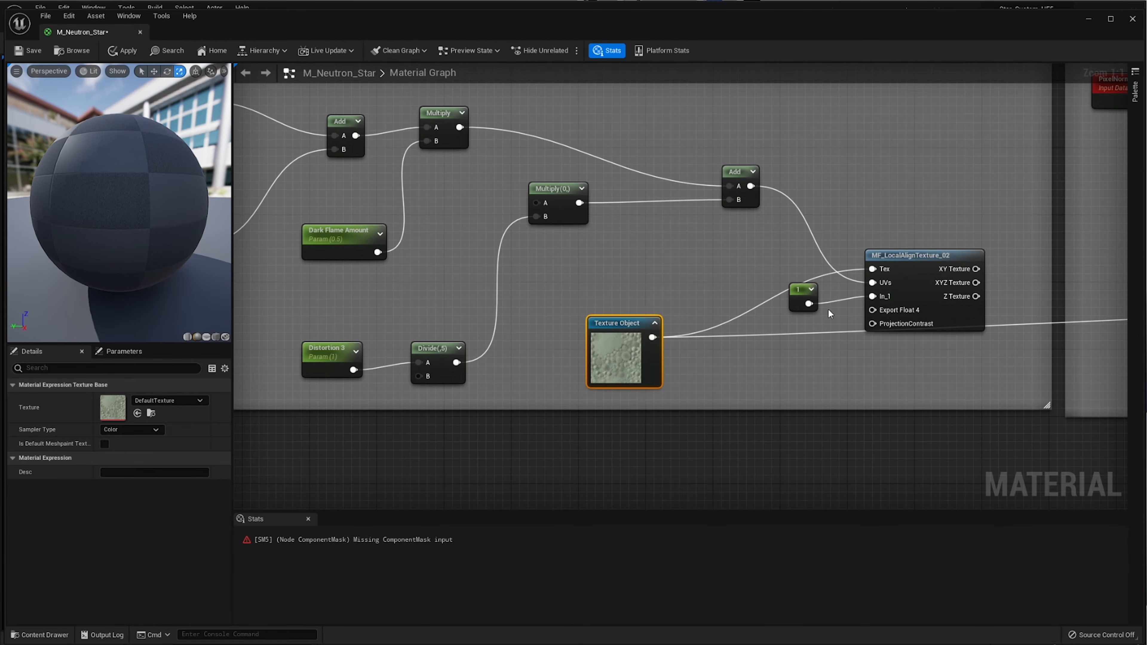
scroll(827, 307, up, 1)
right_drag(707, 202, 780, 268)
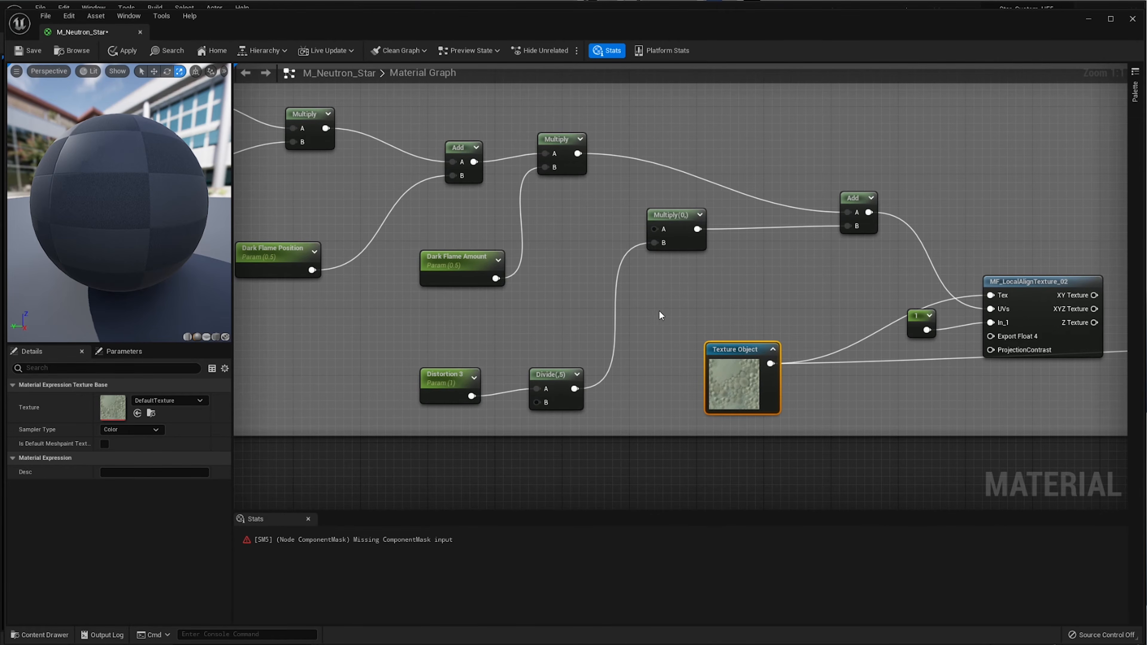
- Delete the Distortion 3 parameter and Divide node from the Distortion 2 group and move the freed Multiply node below Dark Flame Amount
click(555, 382)
ctrl+click(447, 384)
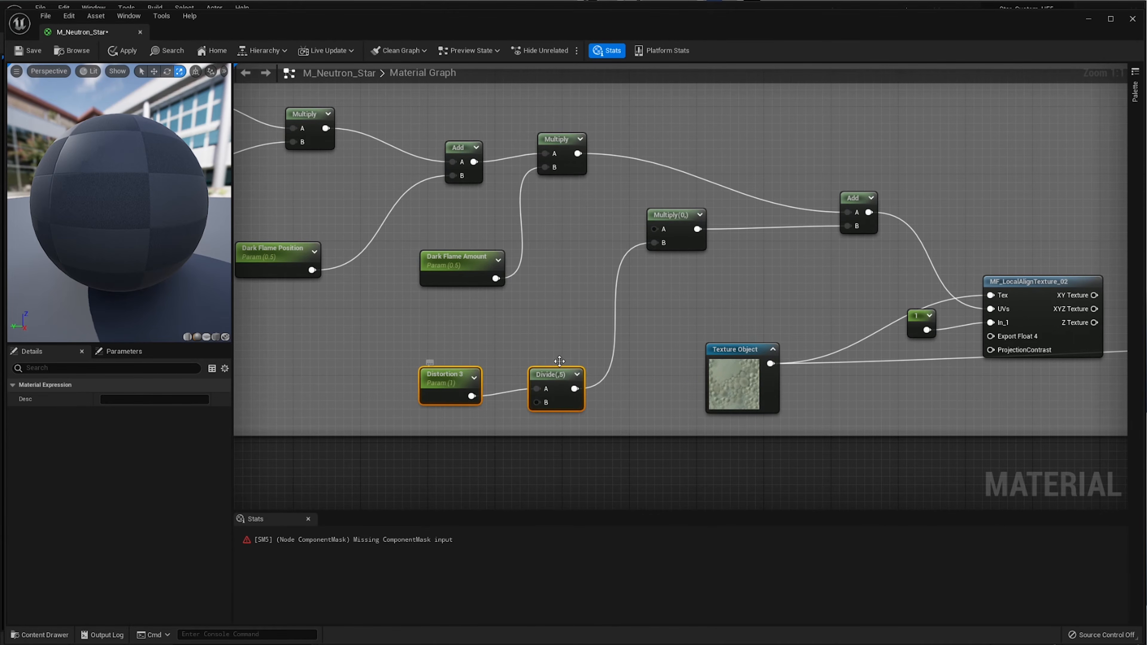
key(Delete)
drag(685, 249, 566, 359)
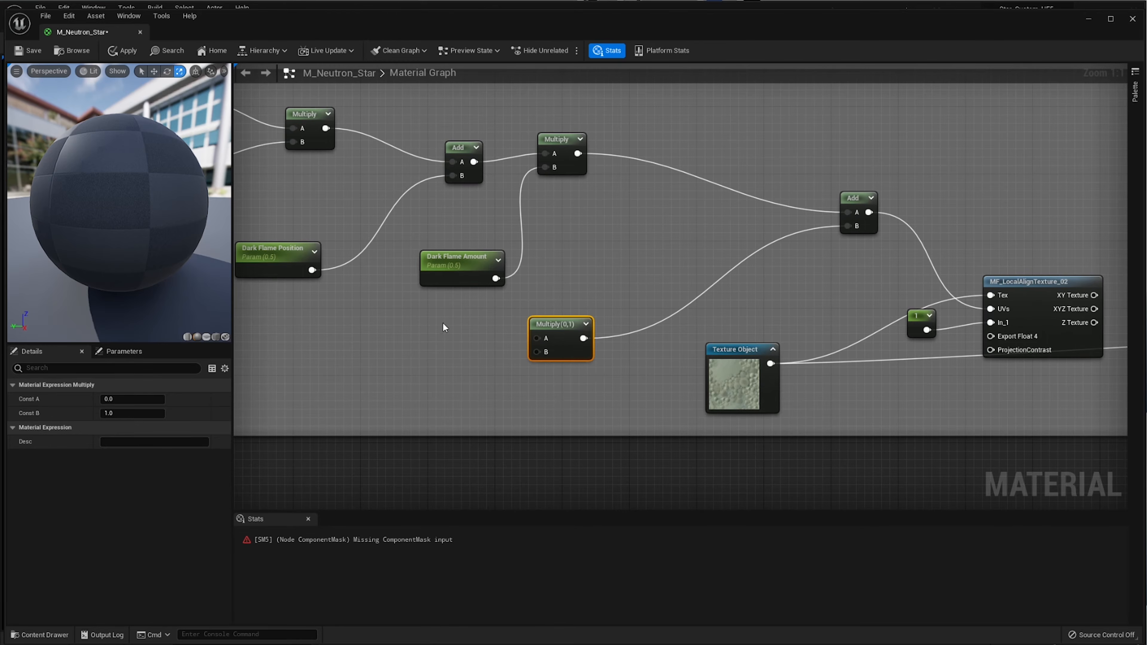
- Delete the first Add node and Dark Flame Position in Distortion 2, then connect the first Multiply's output to the second Multiply's A input
right_drag(521, 233, 728, 217)
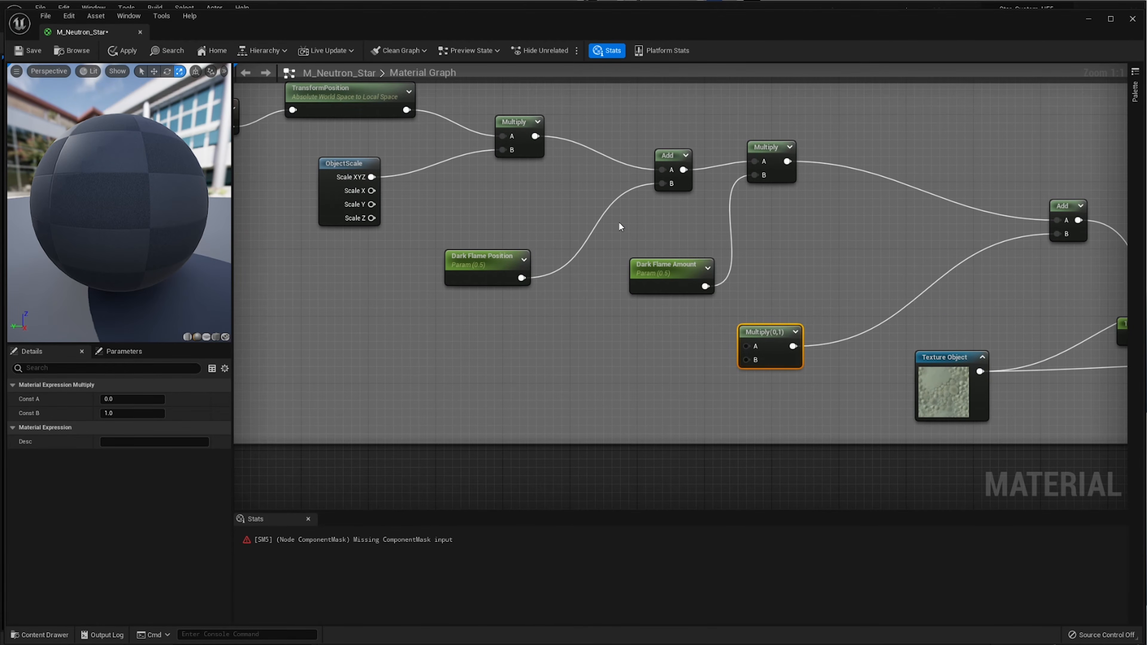
right_drag(620, 224, 655, 264)
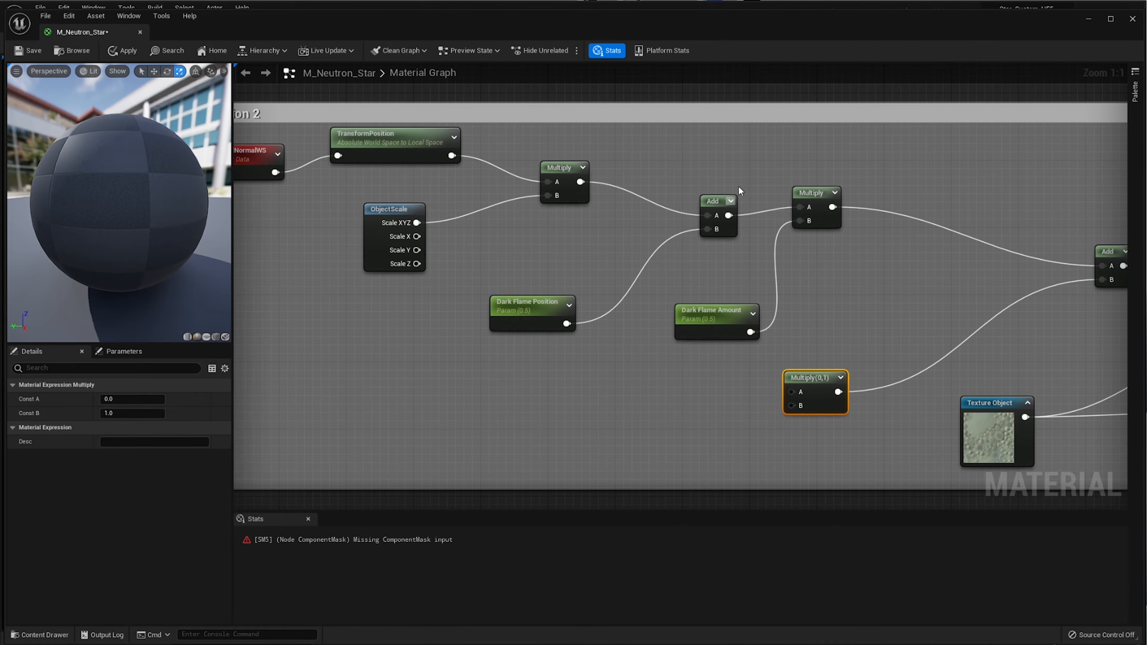
click(720, 208)
ctrl+click(555, 316)
key(Delete)
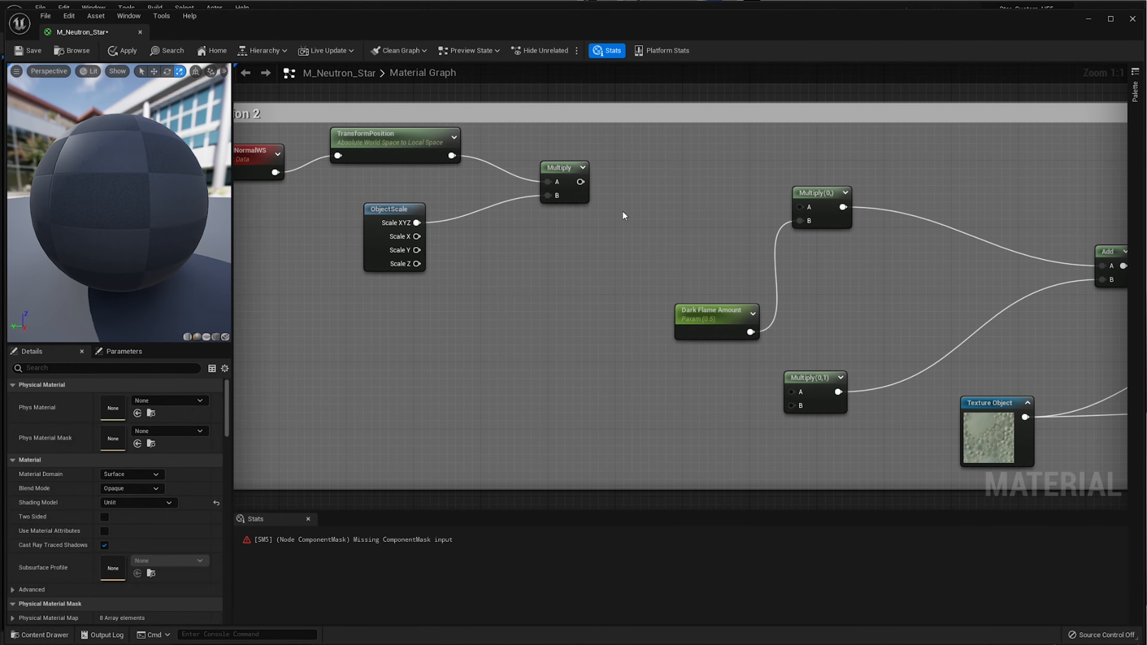
drag(561, 197, 587, 214)
right_drag(588, 214, 534, 276)
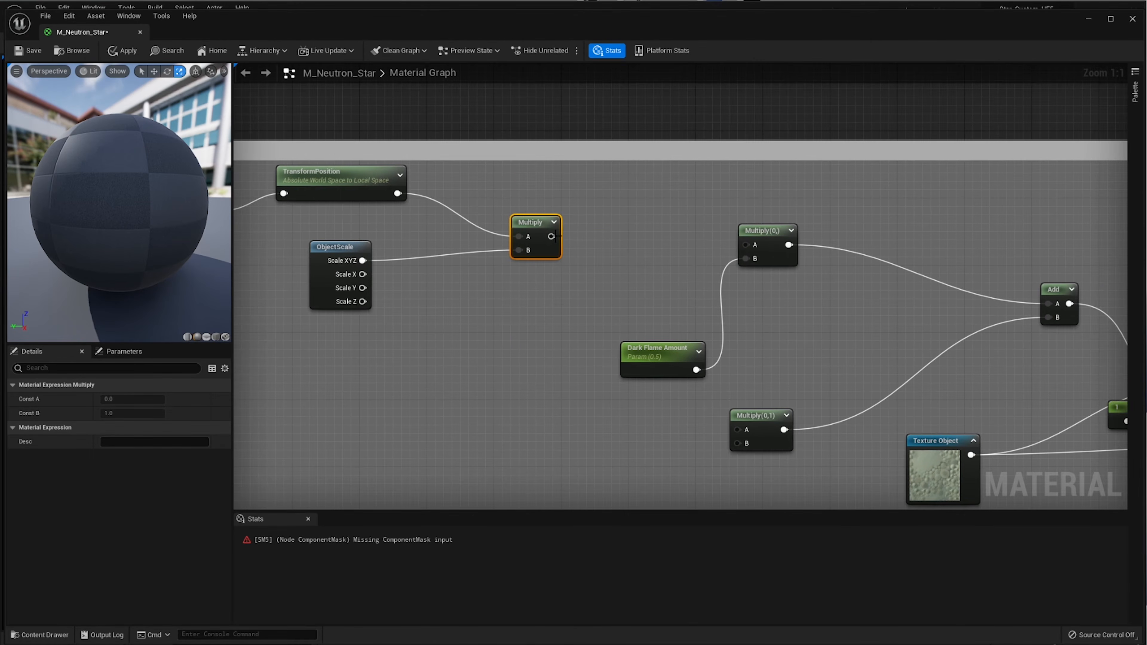
drag(552, 236, 746, 245)
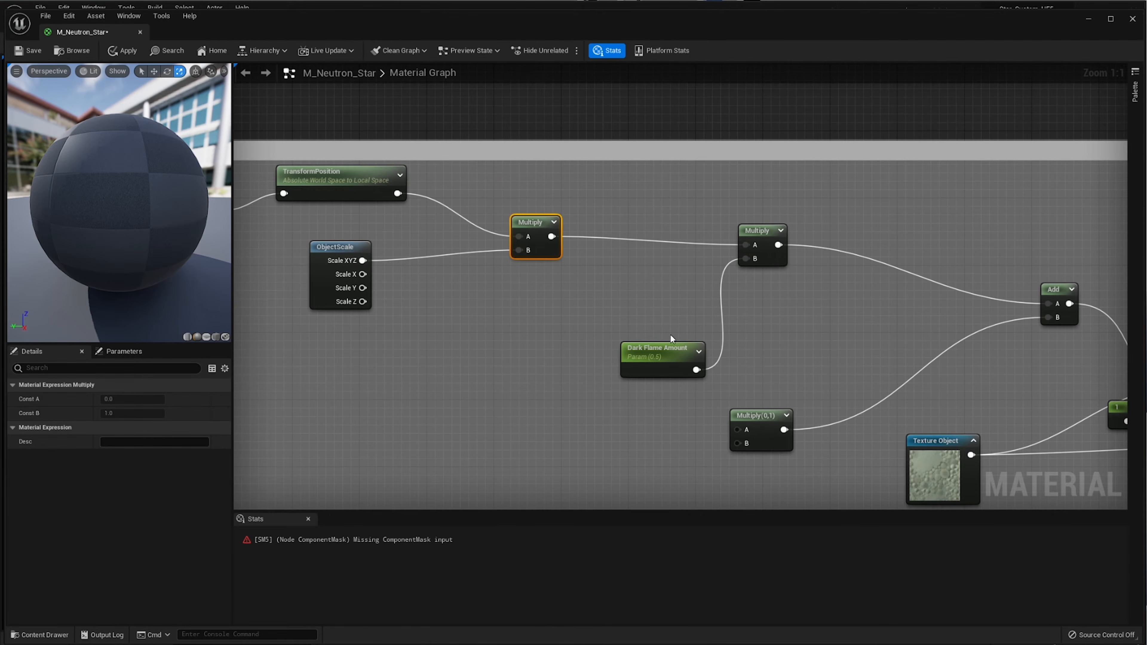
- Rename the Dark Flame Amount parameter in this group as Distortion 2
click(671, 349)
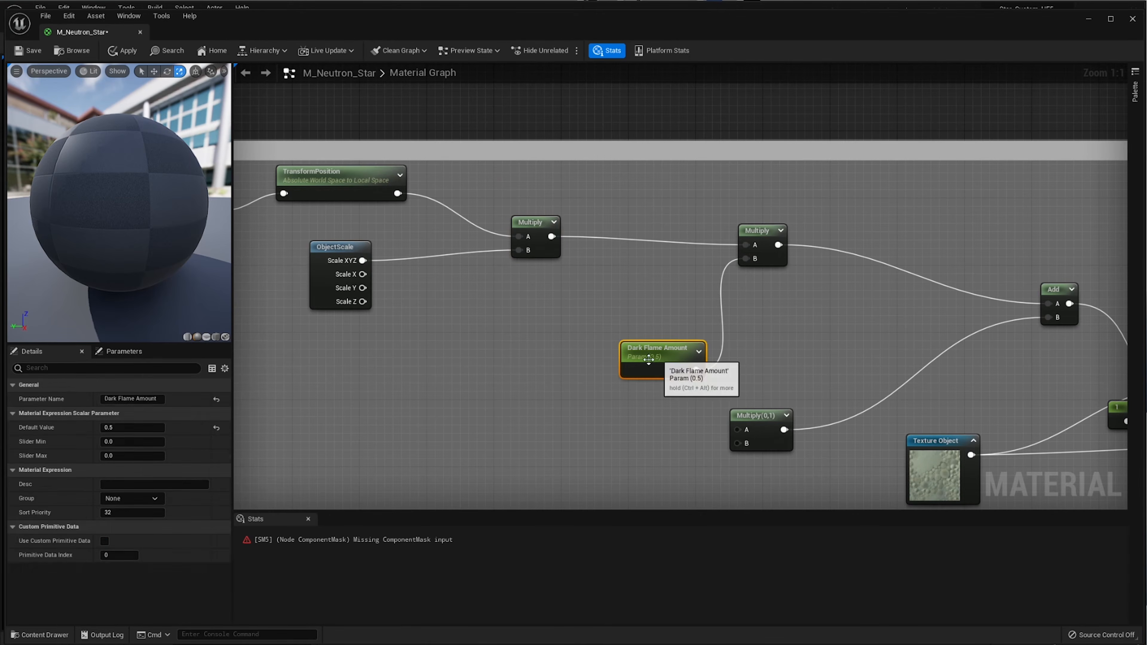
click(127, 397)
text(Distortion 2)
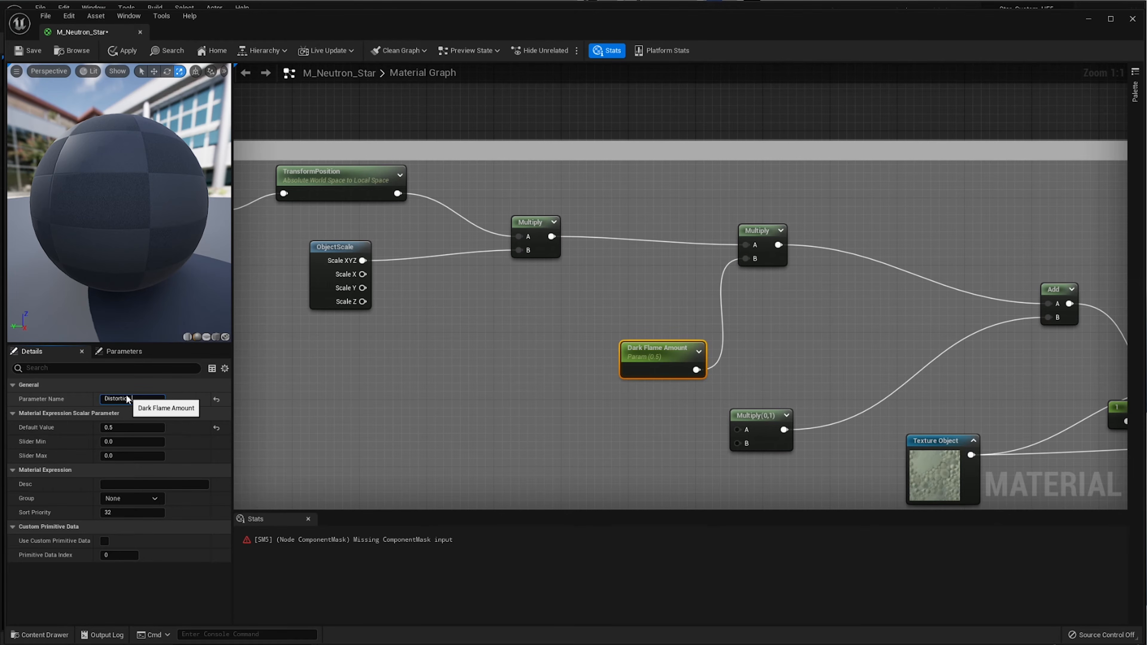
key(Return)
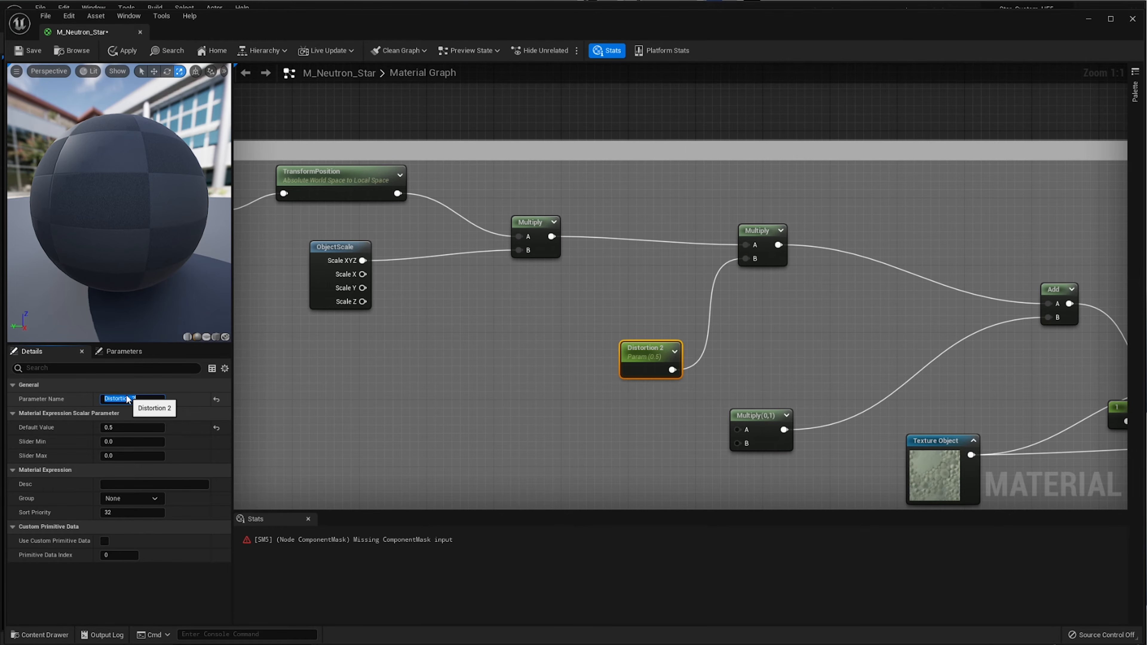
- Set the lower, unconnected Multiply node's Const B to 0.5 and move it below the first Multiply node
click(775, 450)
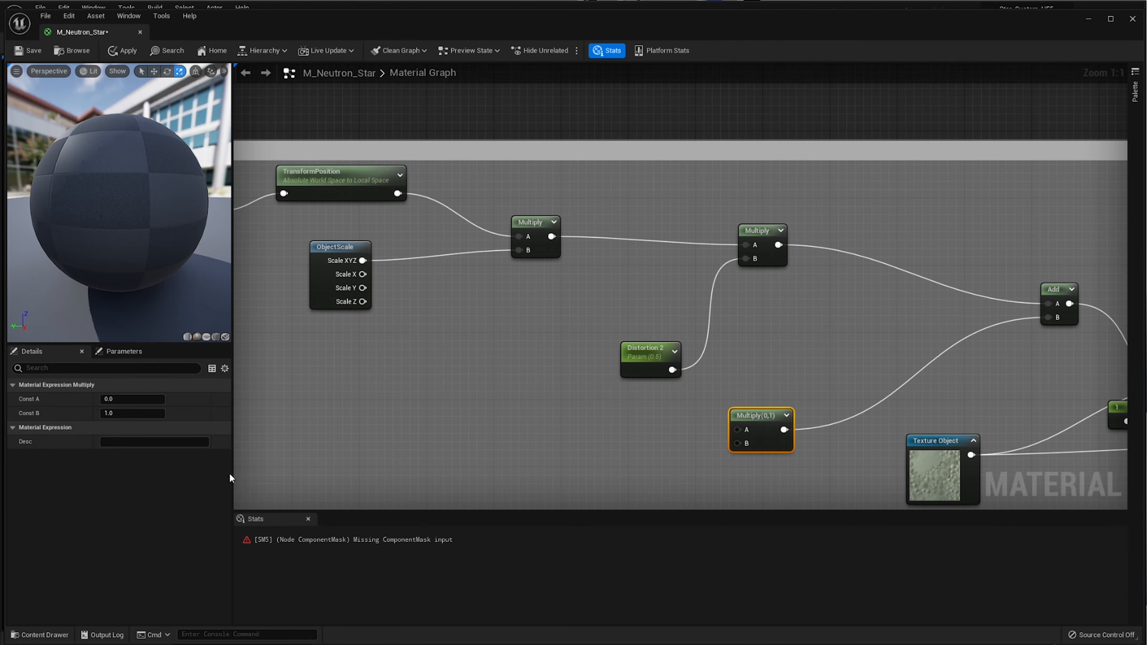
click(126, 414)
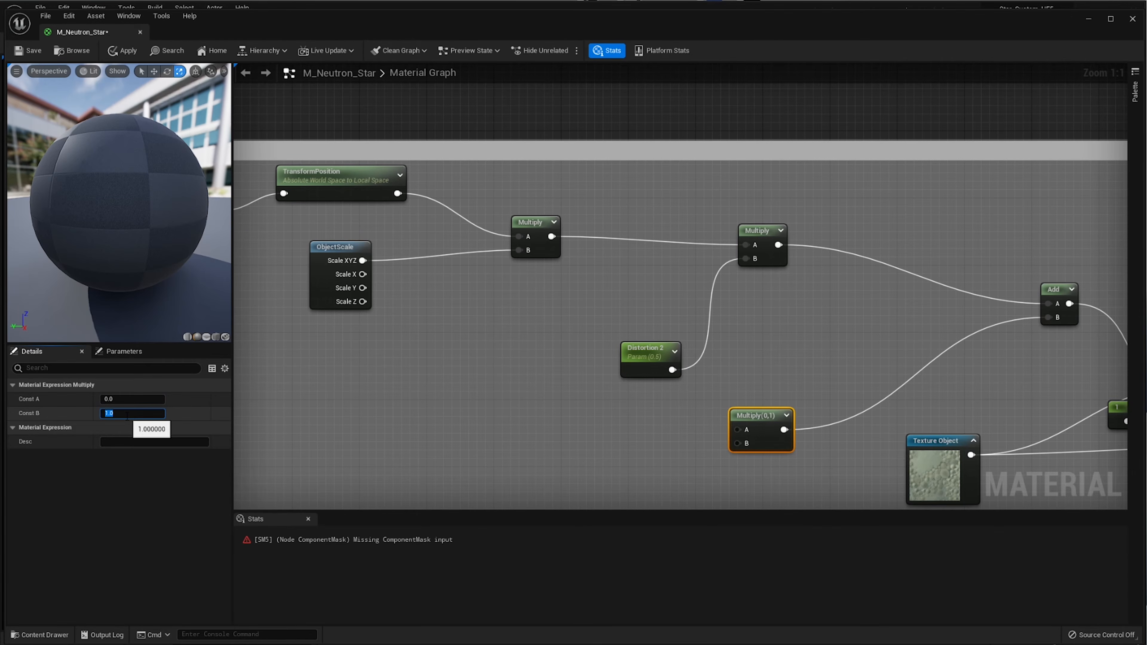
text(0.5)
key(Return)
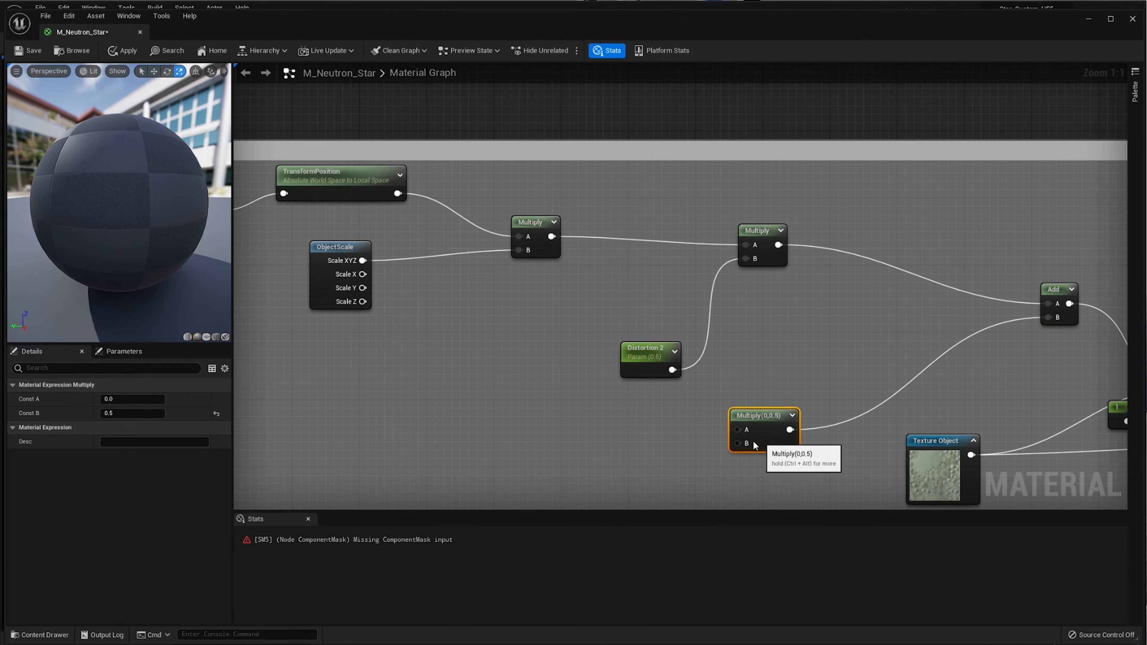
drag(759, 443, 534, 468)
scroll(513, 325, down, 5)
scroll(550, 321, up, 2)
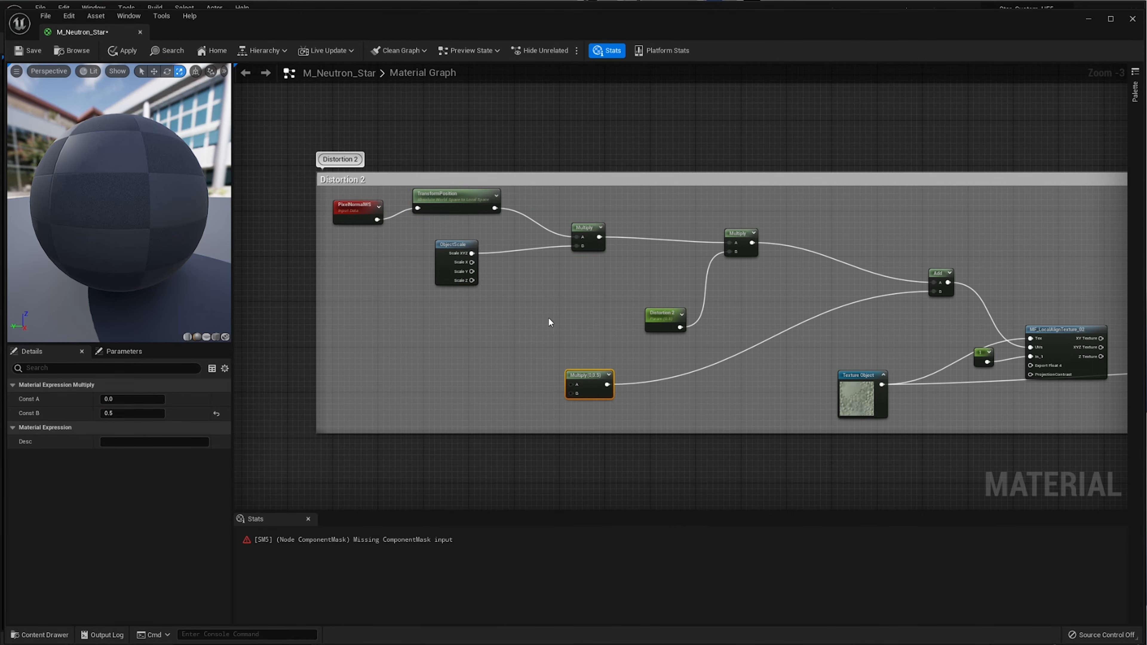
- Move the nodes following the first Multiply in the Distortion 2 group closer to that Multiply node
drag(615, 199, 352, 298)
drag(448, 273, 544, 273)
click(327, 316)
scroll(605, 300, down, 5)
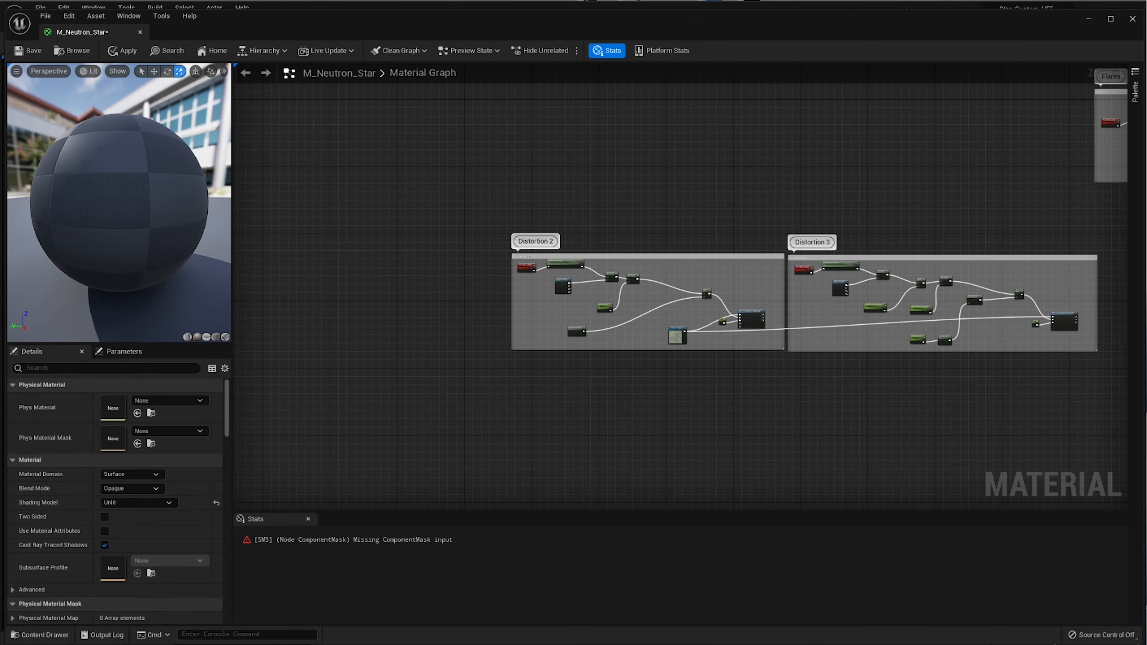
scroll(563, 285, up, 2)
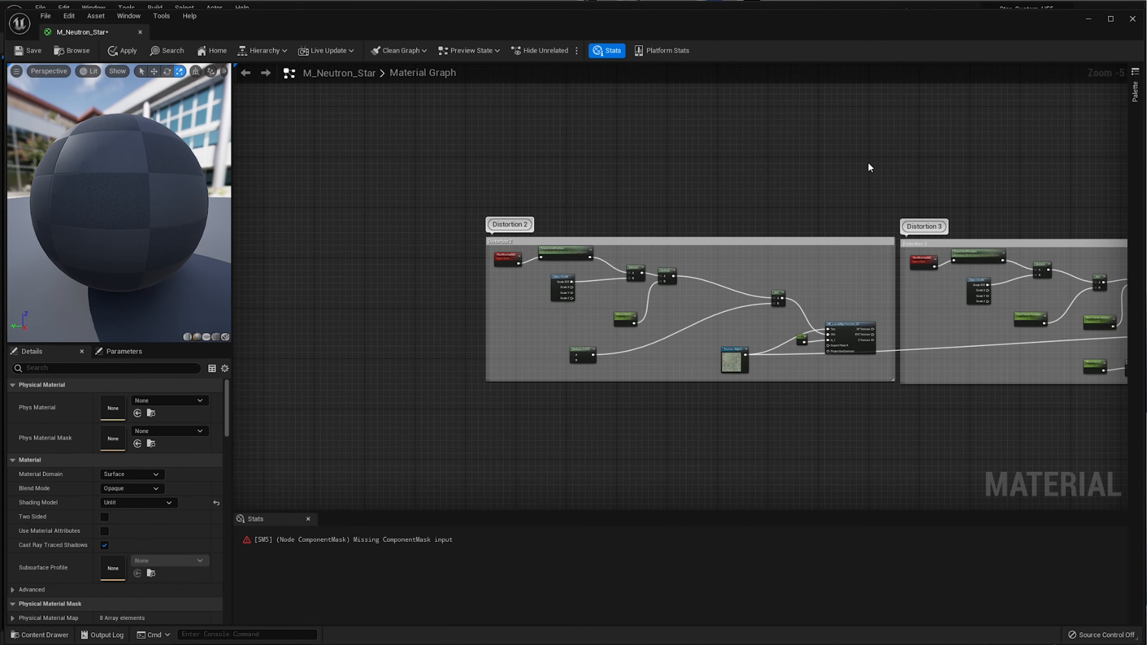
- Try to duplicate the whole Distortion 2 group and place the copy above the original
drag(868, 164, 488, 392)
right_drag(675, 214, 688, 290)
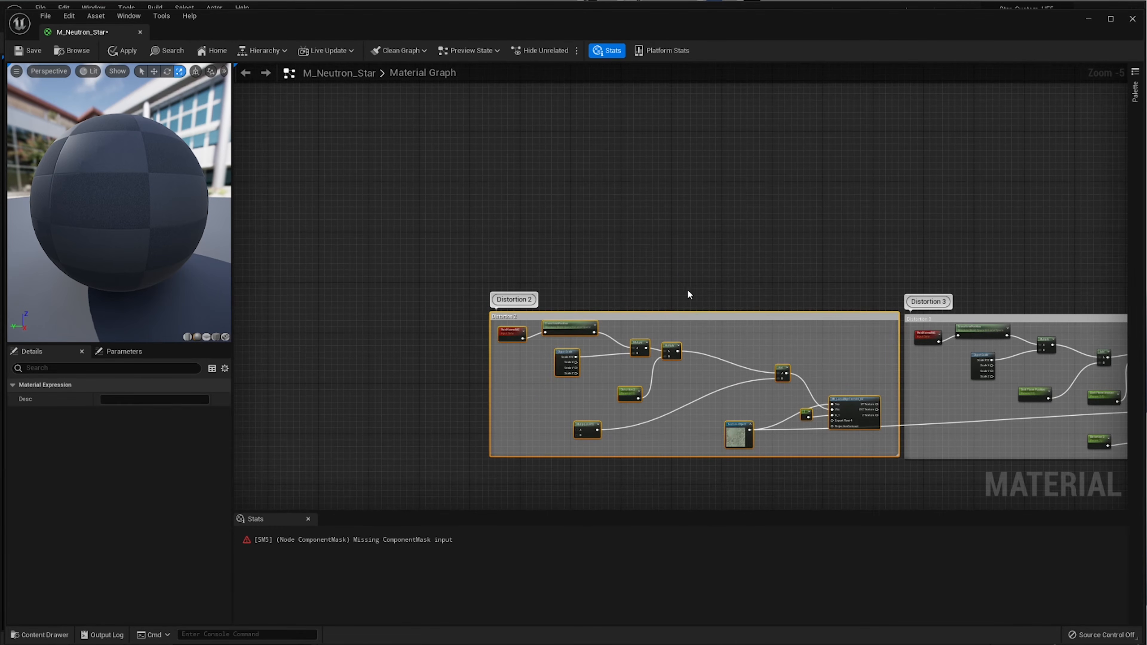
key(ctrl+d)
drag(748, 239, 719, 143)
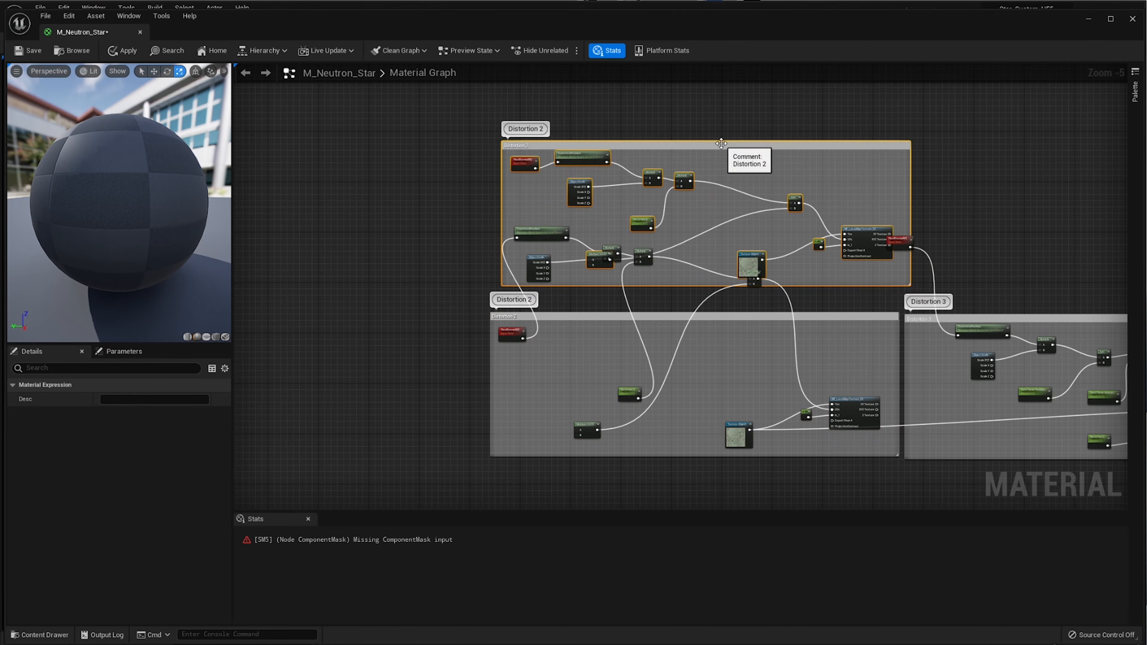
key(ctrl+z)
key(ctrl+z)
right_drag(612, 304, 688, 213)
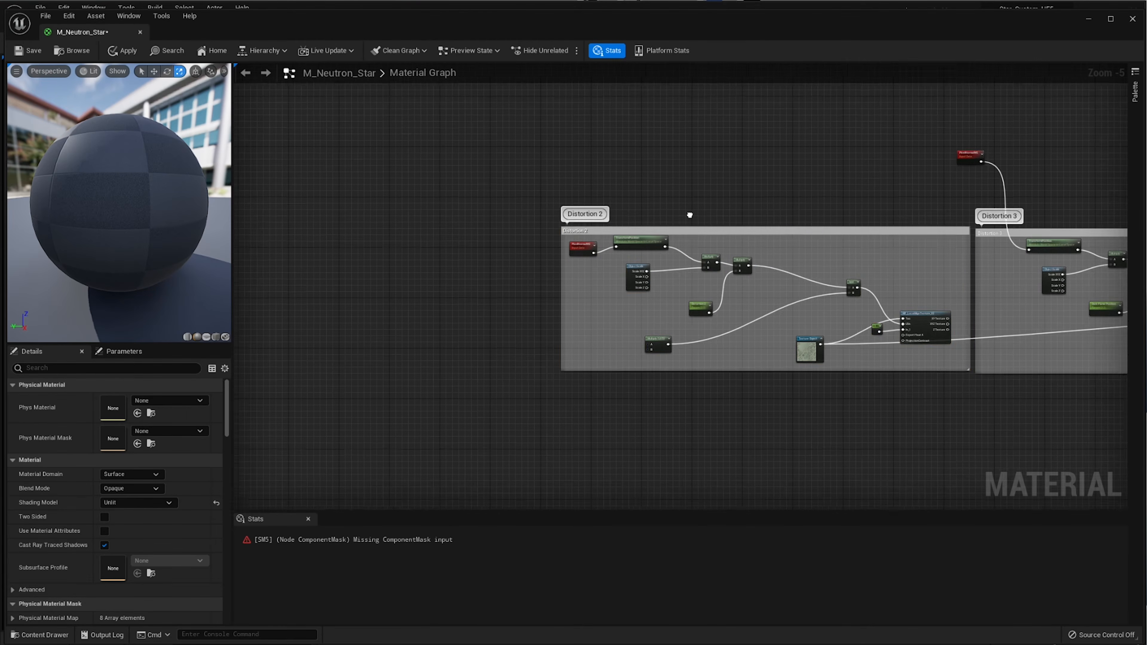
- Move the stray PixelNormalWS node back into the Distortion 3 group beside its TransformPosition node
drag(497, 146, 972, 391)
right_drag(586, 425, 585, 369)
click(597, 401)
drag(562, 189, 945, 353)
right_drag(945, 353, 825, 443)
scroll(833, 316, up, 3)
click(855, 144)
right_drag(864, 132, 826, 207)
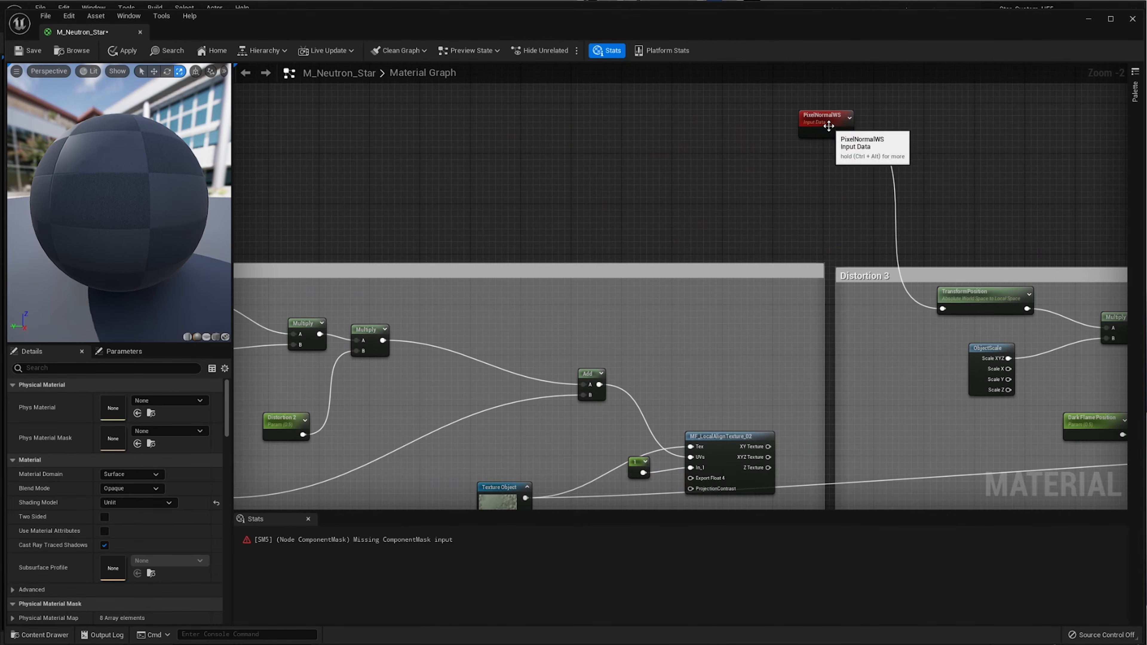
drag(822, 119, 868, 331)
- Copy the complete Distortion 2 group with its nodes and place the copy directly above the original
scroll(697, 372, down, 3)
drag(806, 182, 420, 475)
right_drag(497, 447, 550, 347)
right_drag(664, 361, 706, 408)
key(ctrl+c)
click(678, 292)
key(ctrl+v)
drag(736, 339, 676, 237)
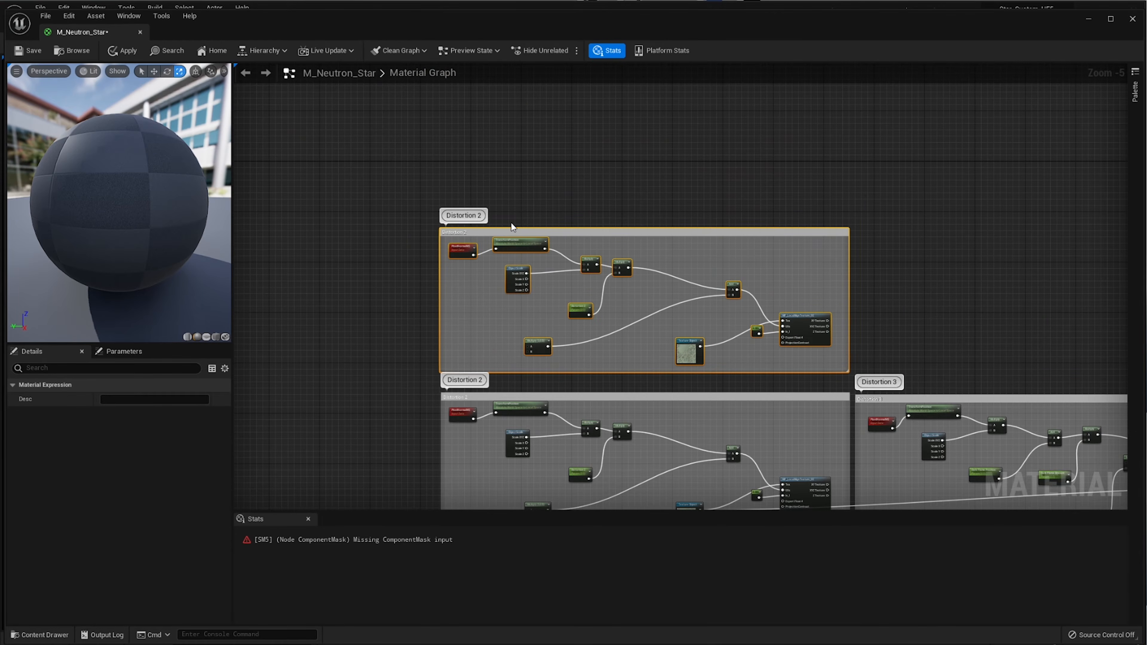
- Rename the copied group's comment as Distortion 1
double_click(481, 214)
text(1)
key(Return)
- Try to move the Flares group down toward the Star Cracks group
right_drag(793, 280, 694, 238)
scroll(671, 251, up, 2)
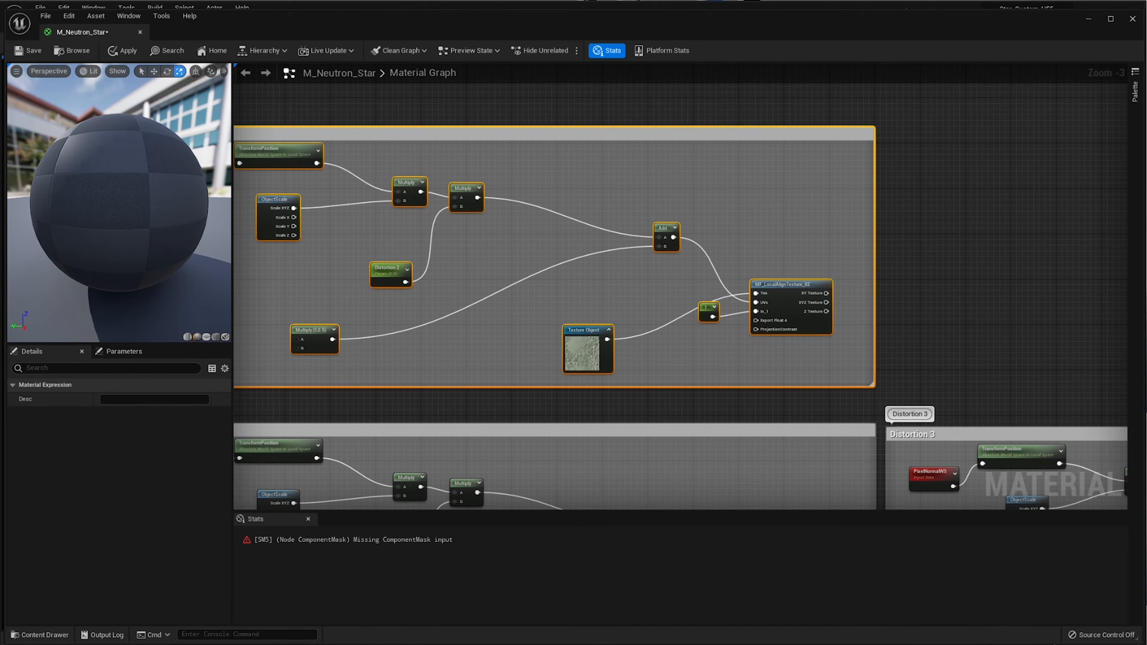
scroll(711, 281, up, 3)
right_drag(438, 302, 326, 254)
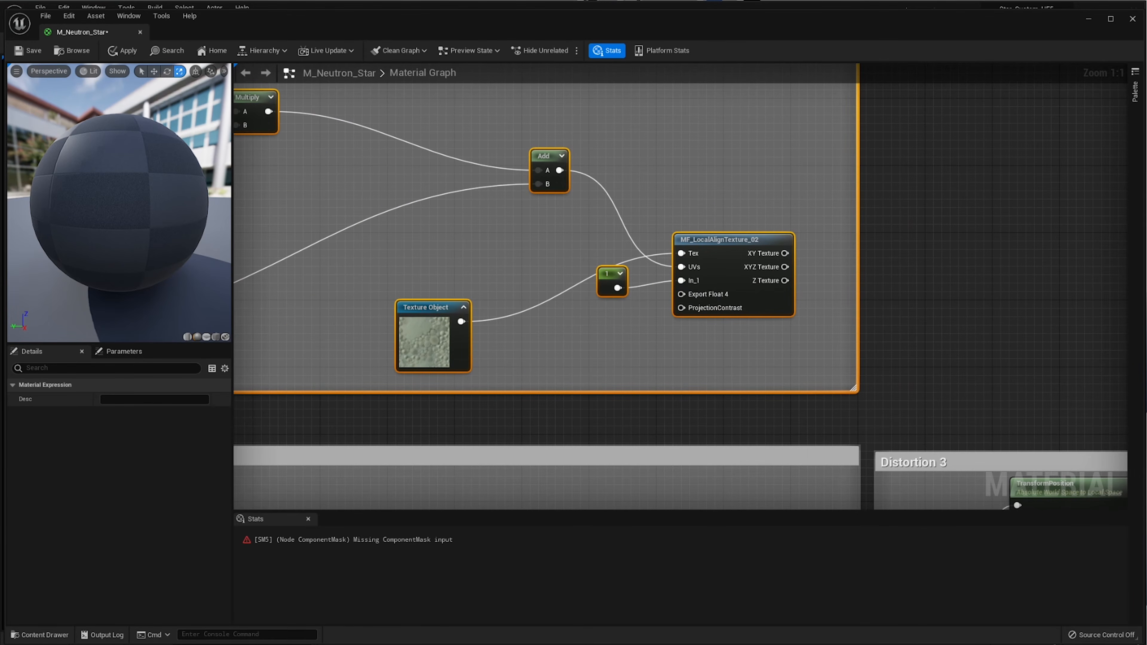
right_drag(942, 271, 679, 220)
scroll(679, 220, down, 2)
scroll(654, 219, down, 2)
right_drag(1065, 251, 543, 318)
scroll(666, 212, down, 1)
drag(901, 137, 965, 204)
right_drag(965, 205, 586, 201)
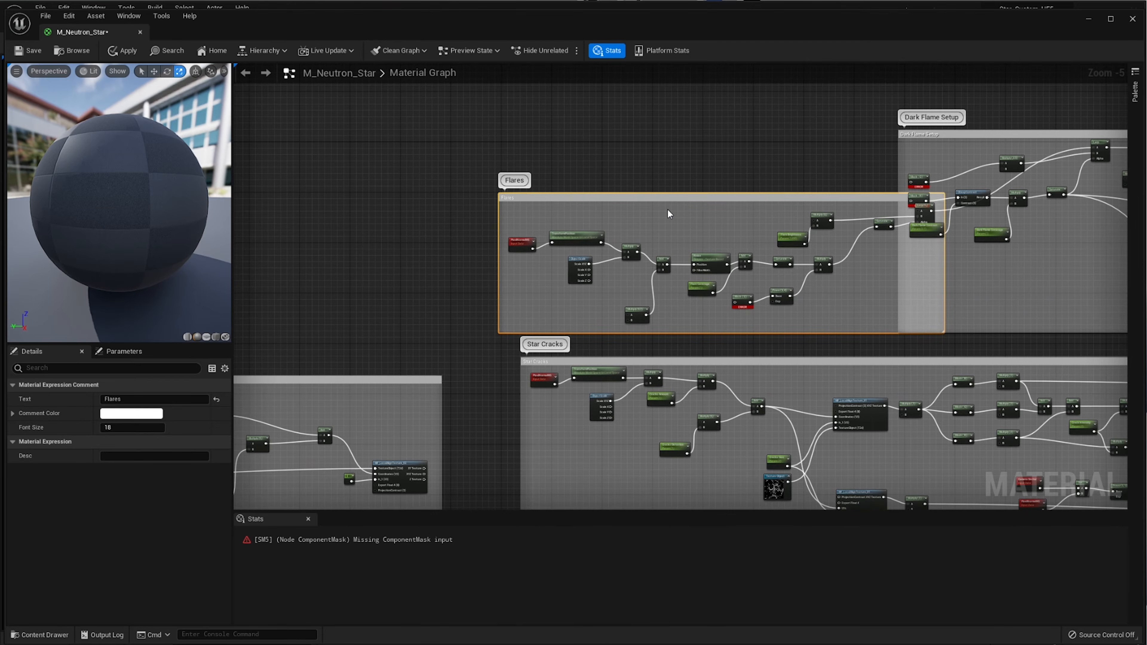
key(ctrl+z)
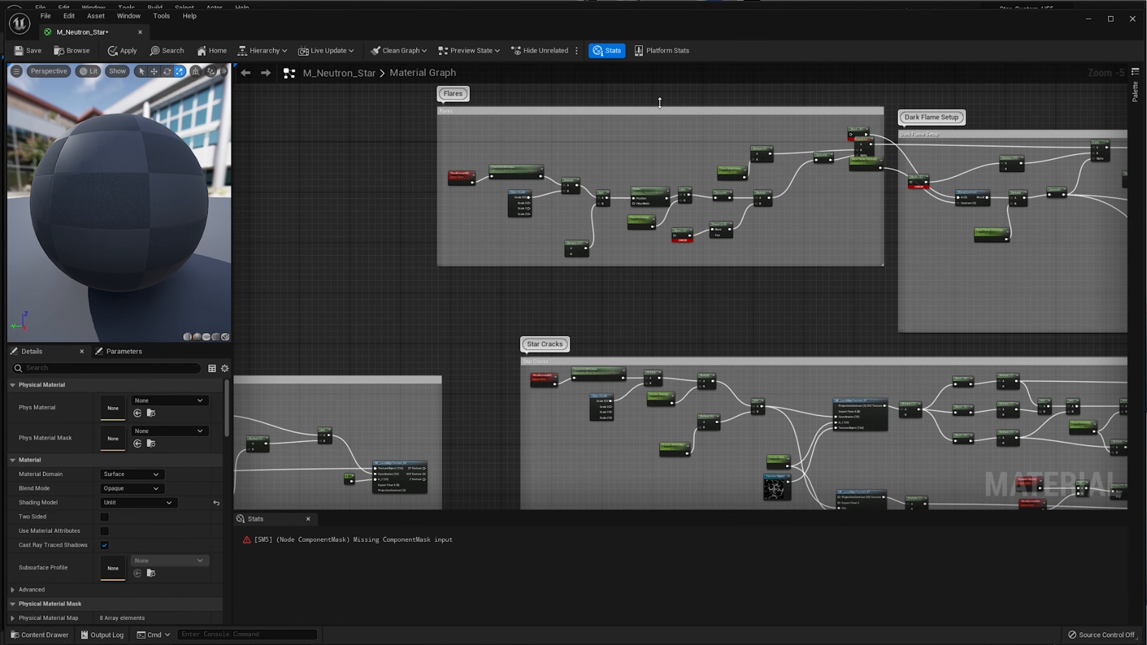
- Move the displaced Mask (R) and Dark Flame Contrast nodes from Flares back into the Dark Flame Setup group
scroll(843, 143, up, 6)
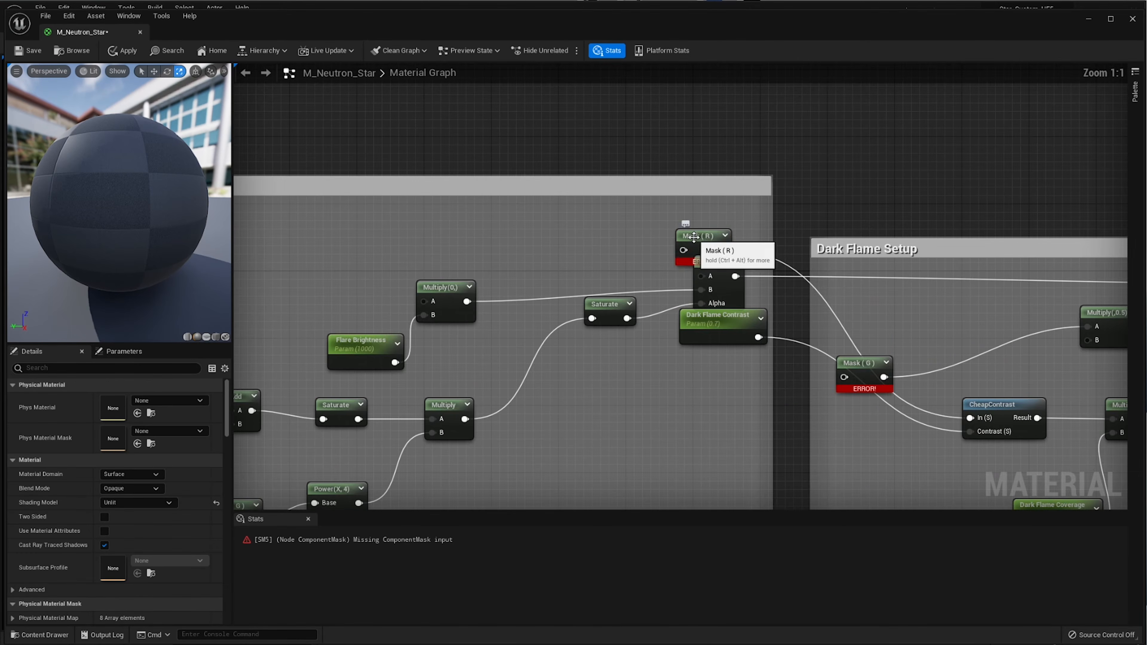
drag(694, 237, 854, 303)
scroll(801, 277, down, 2)
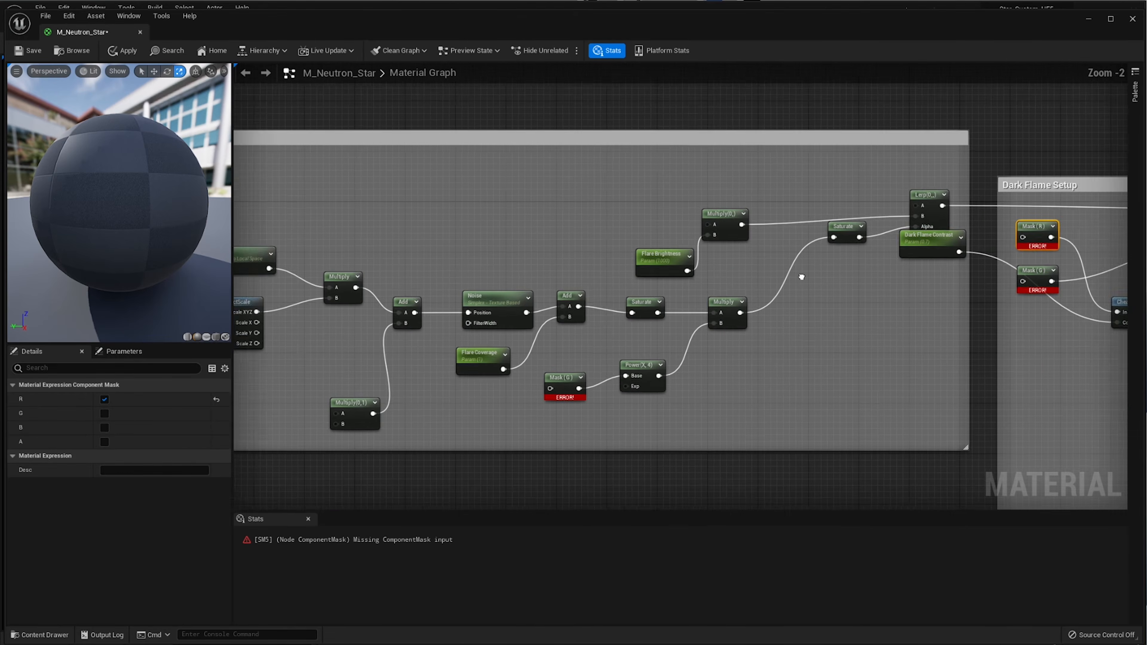
scroll(684, 185, down, 3)
scroll(827, 225, up, 5)
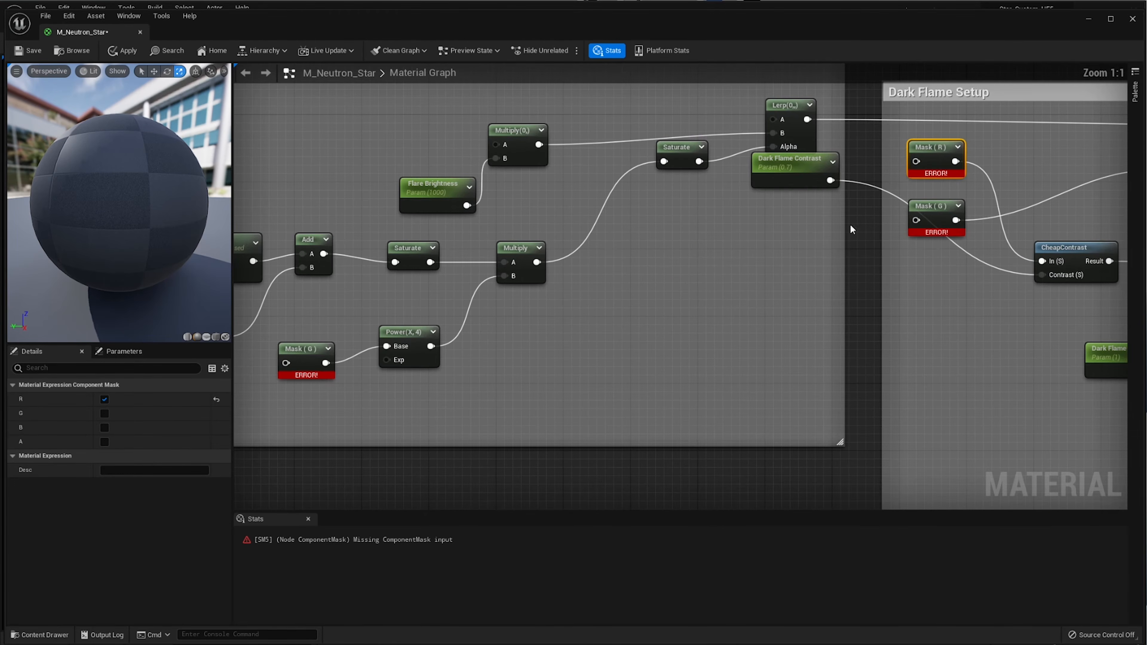
click(931, 224)
drag(792, 159, 969, 326)
- Move the Flares group slightly down, closer to the Star Cracks group
scroll(825, 364, down, 5)
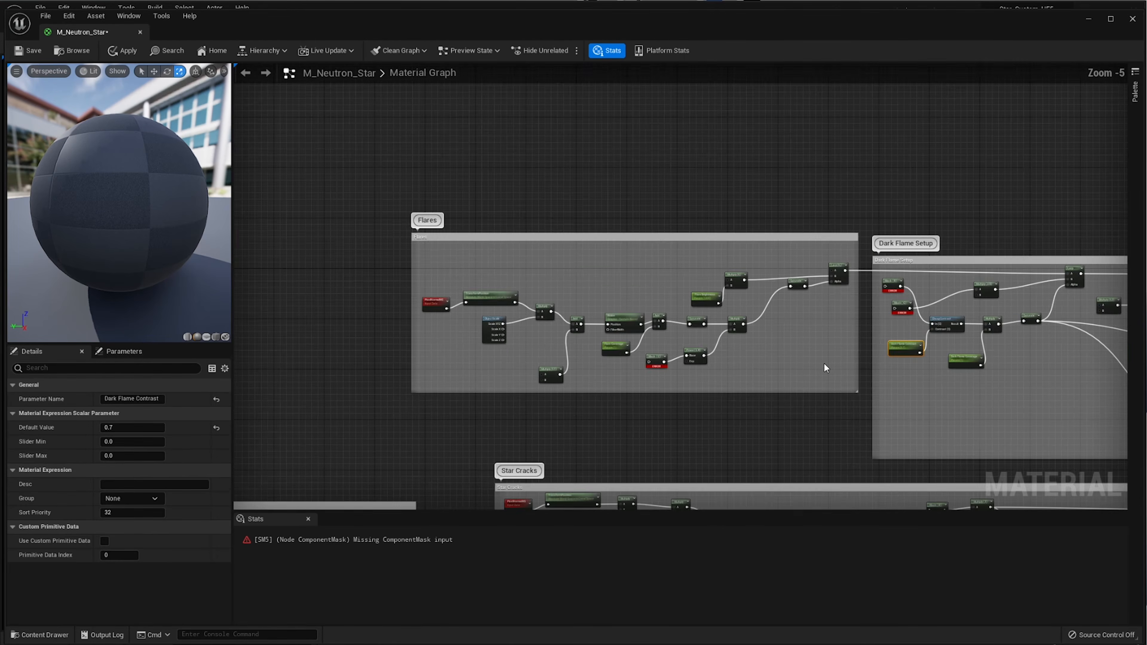
right_drag(824, 363, 942, 295)
drag(815, 170, 820, 217)
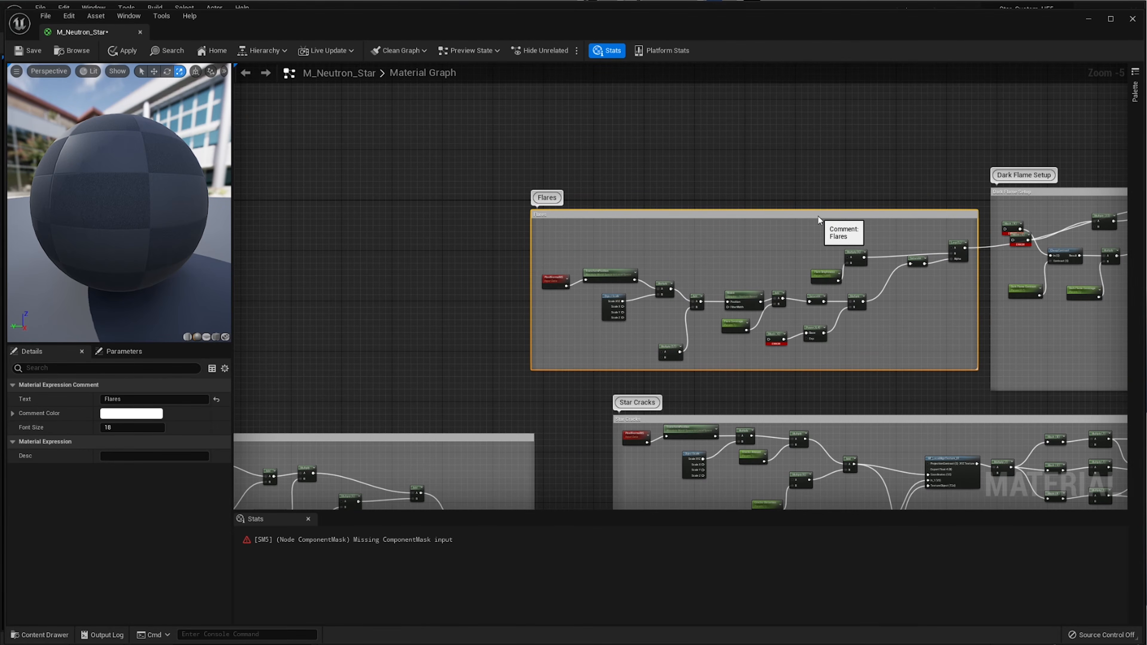
- Delete the MF_LocalAlignTexture_02, Texture Object and constant 1 nodes from Distortion 1, and move the Add node near the second Multiply
right_drag(344, 225, 515, 205)
right_drag(441, 275, 701, 247)
click(701, 248)
right_drag(566, 258, 858, 224)
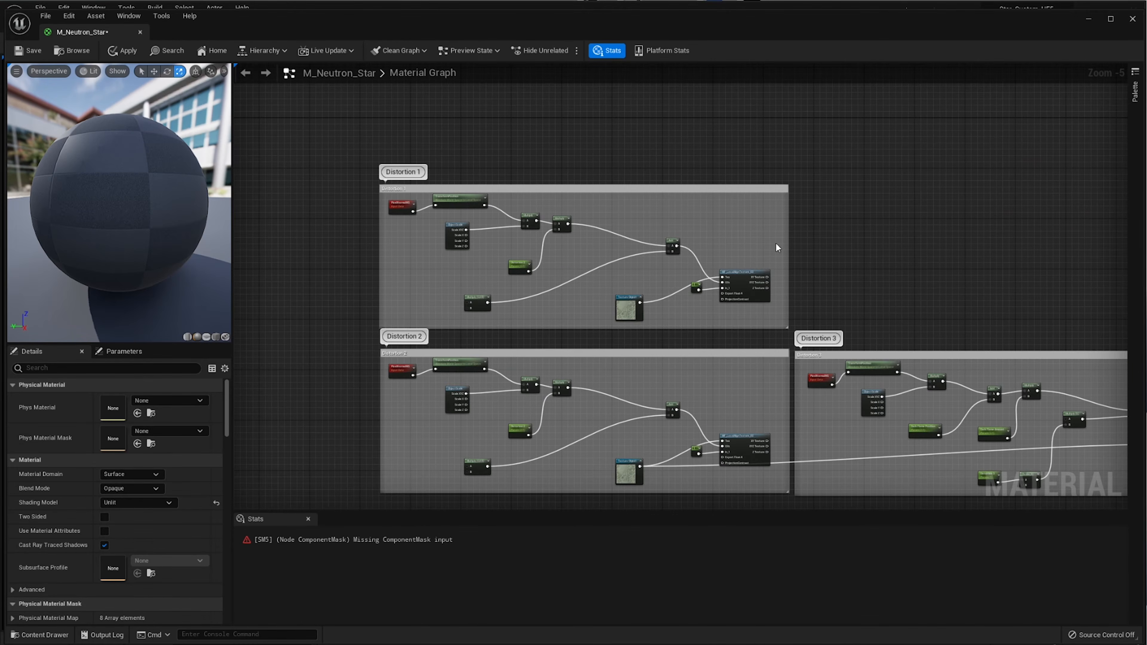
right_drag(757, 262, 562, 215)
scroll(420, 185, up, 3)
right_drag(423, 186, 684, 251)
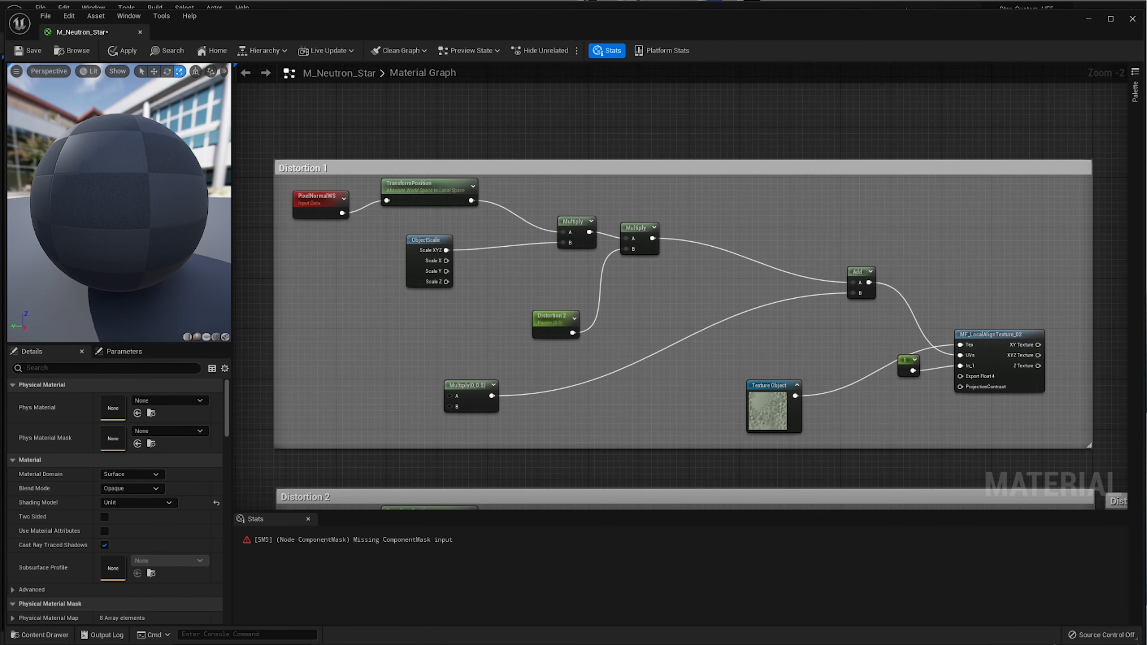
scroll(987, 375, up, 1)
click(910, 385)
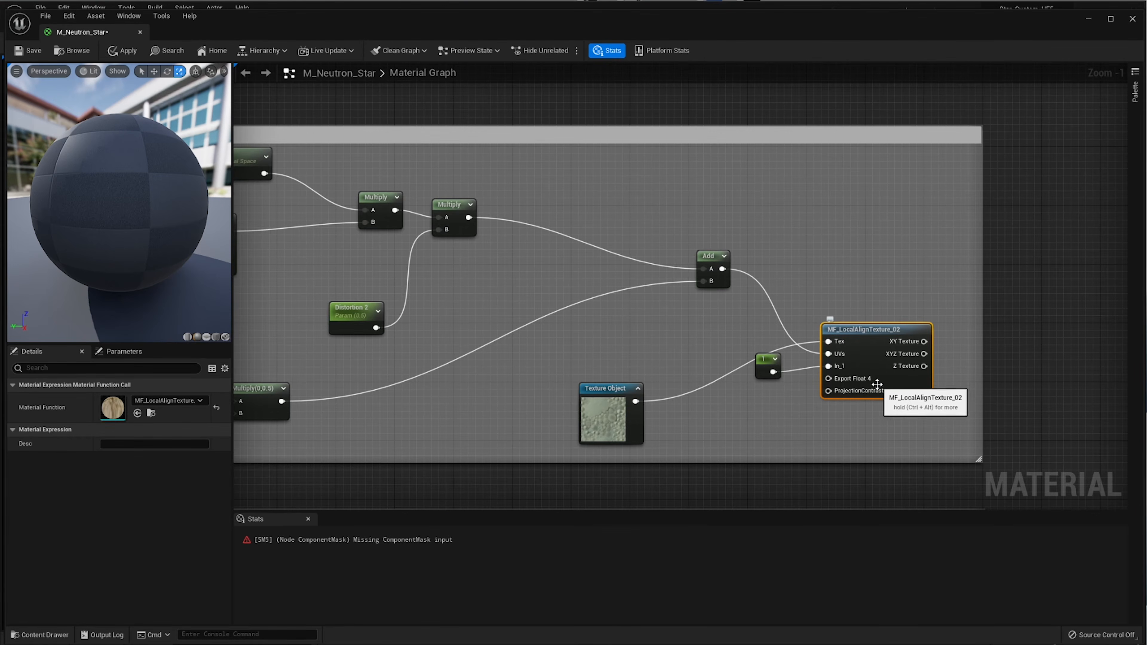
key(Delete)
drag(814, 415, 610, 356)
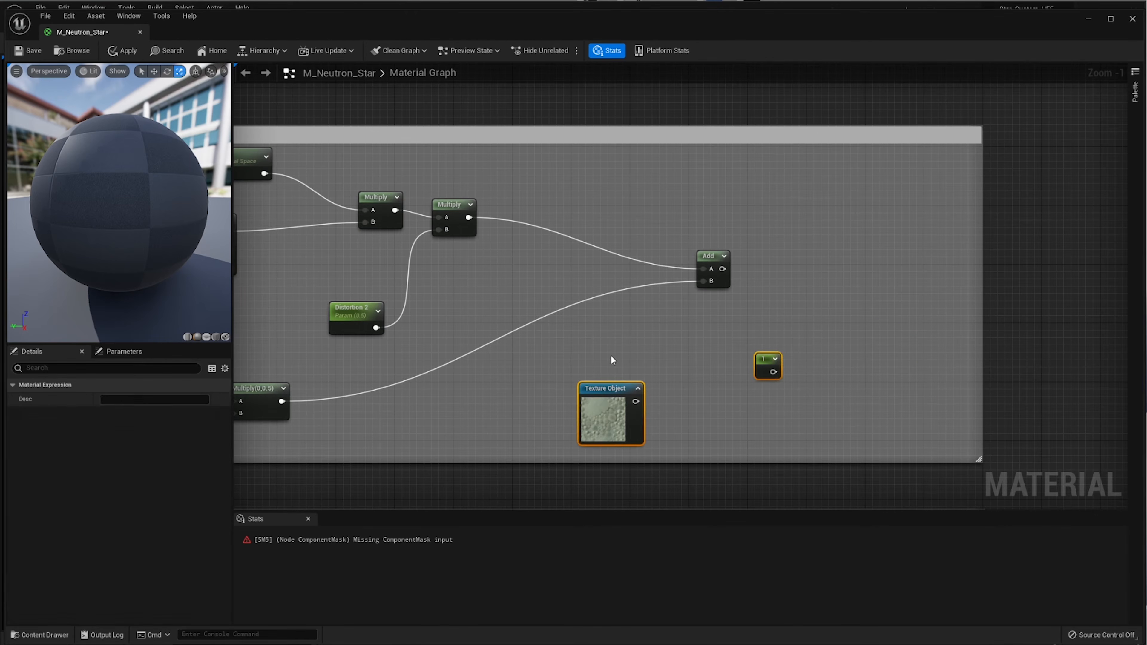
key(Delete)
drag(701, 285, 520, 289)
- Set the default value of the Distortion 2 parameter in the Distortion 1 group to 70
right_drag(415, 288, 597, 276)
scroll(597, 276, up, 1)
click(543, 310)
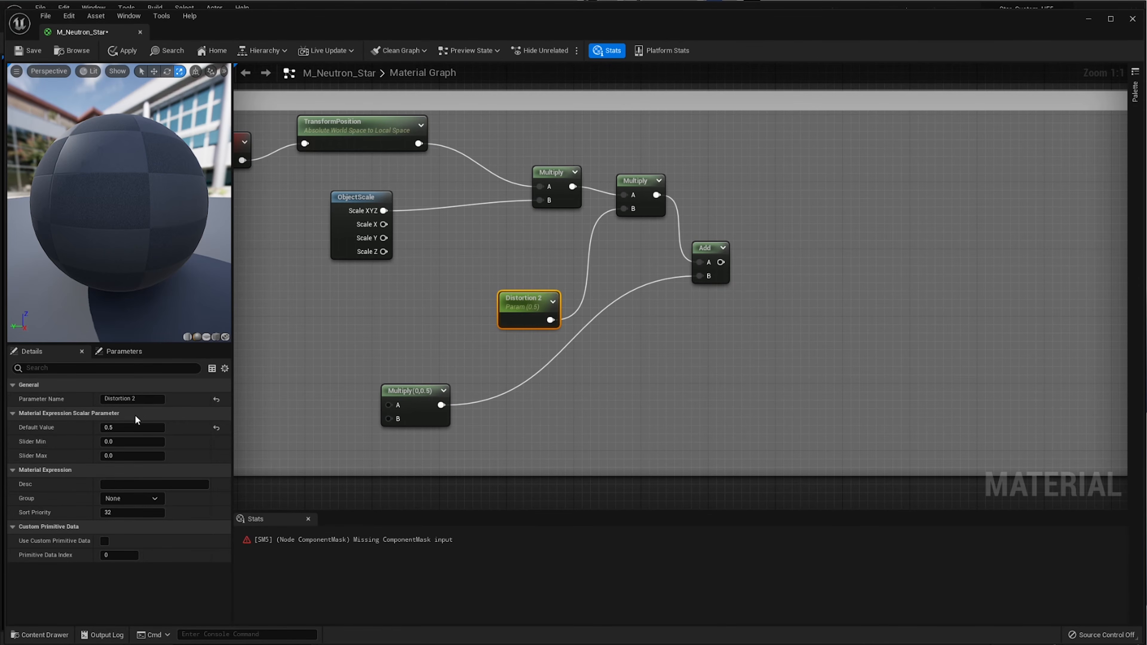
click(129, 427)
text(70)
key(Return)
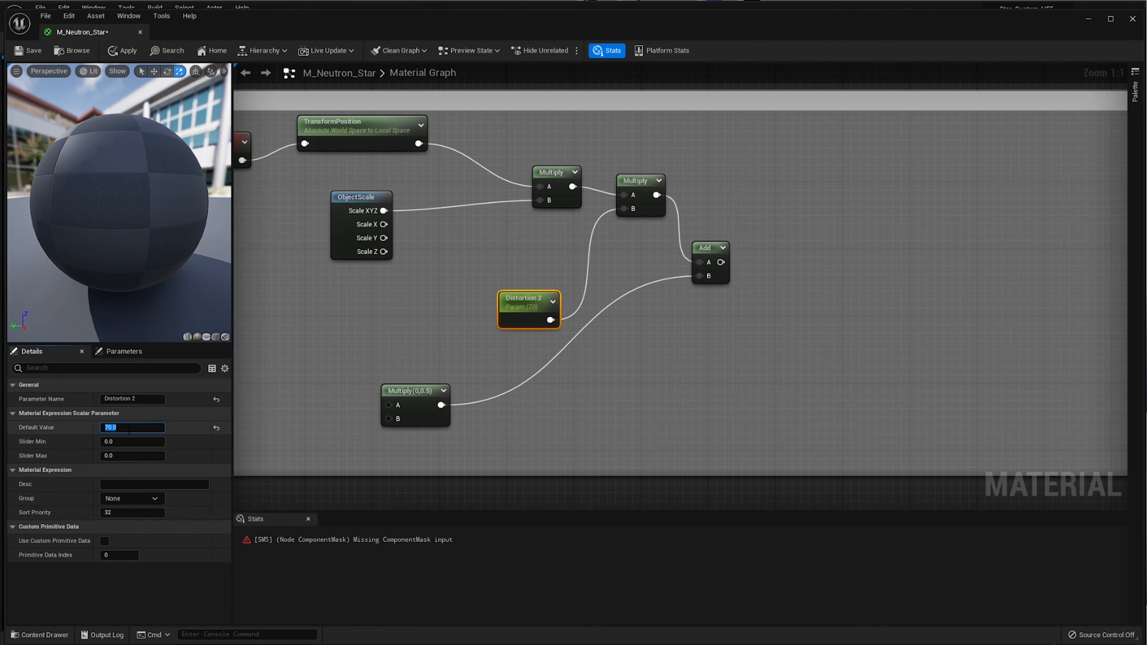
drag(522, 319, 531, 318)
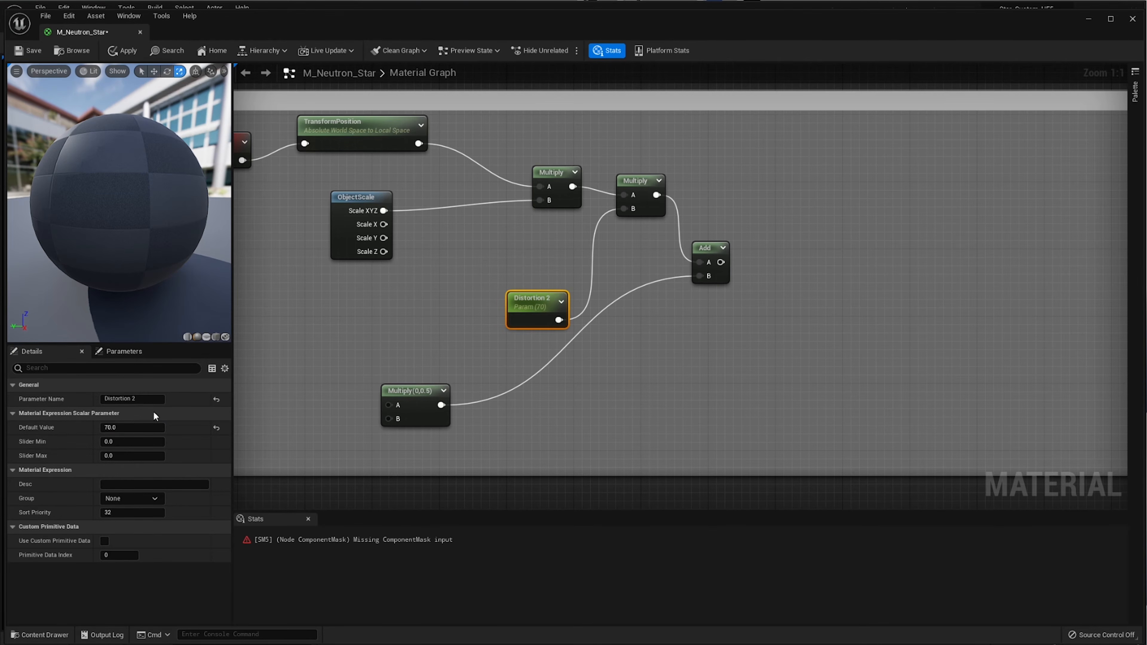
- Rename this parameter as Macro Cell Amount and shift it away from the lower connection line
click(172, 395)
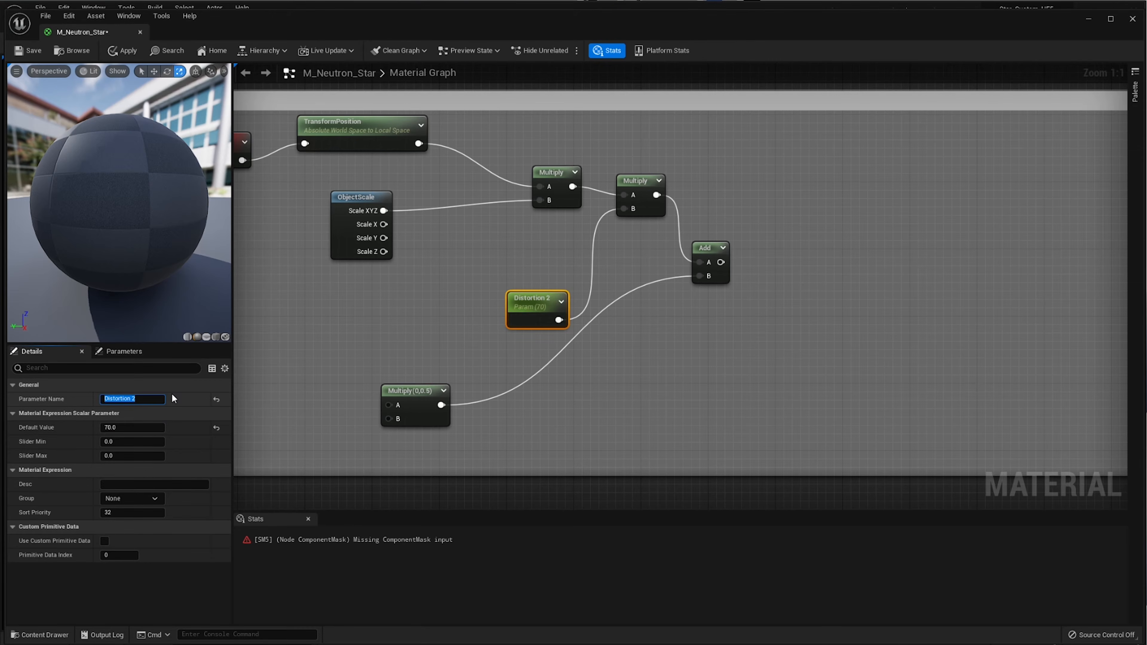
text(Macro Cell Amount)
key(Return)
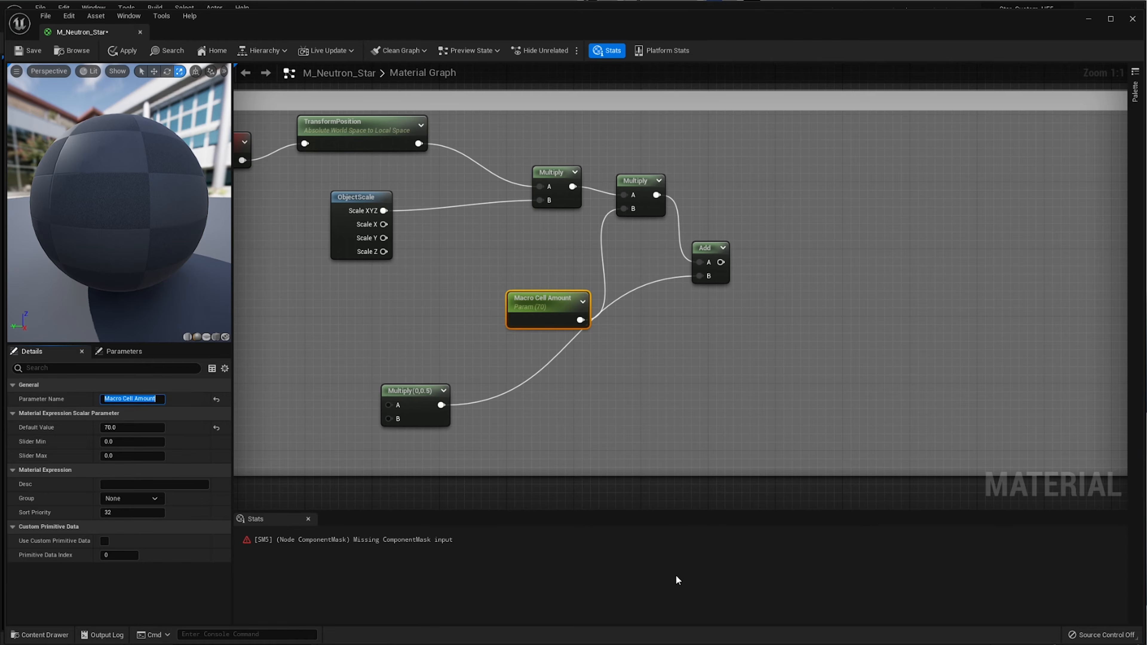
drag(553, 304, 511, 295)
- Move the lower Multiply node up, just below the Macro Cell Amount parameter
right_drag(542, 338, 609, 278)
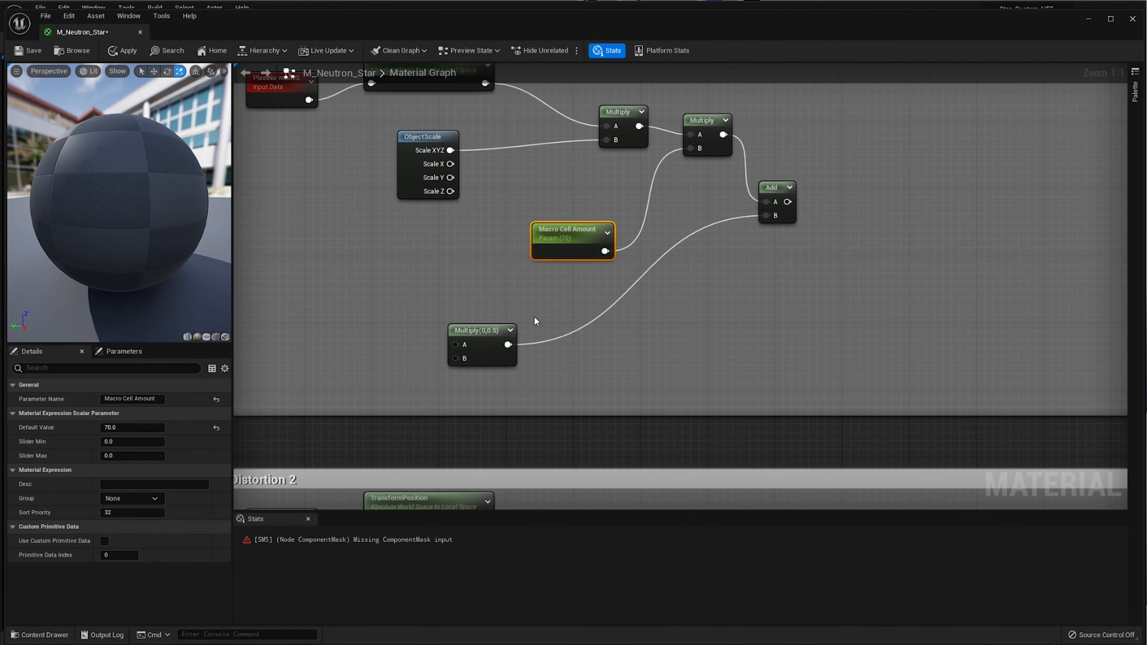
drag(491, 342, 648, 288)
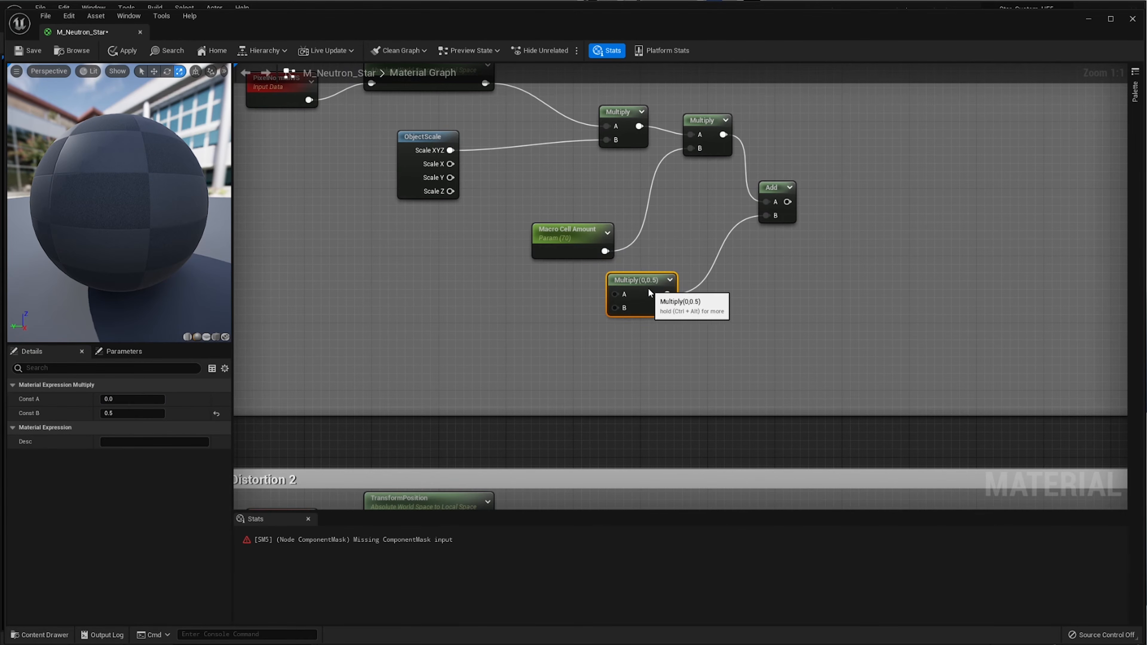
click(544, 360)
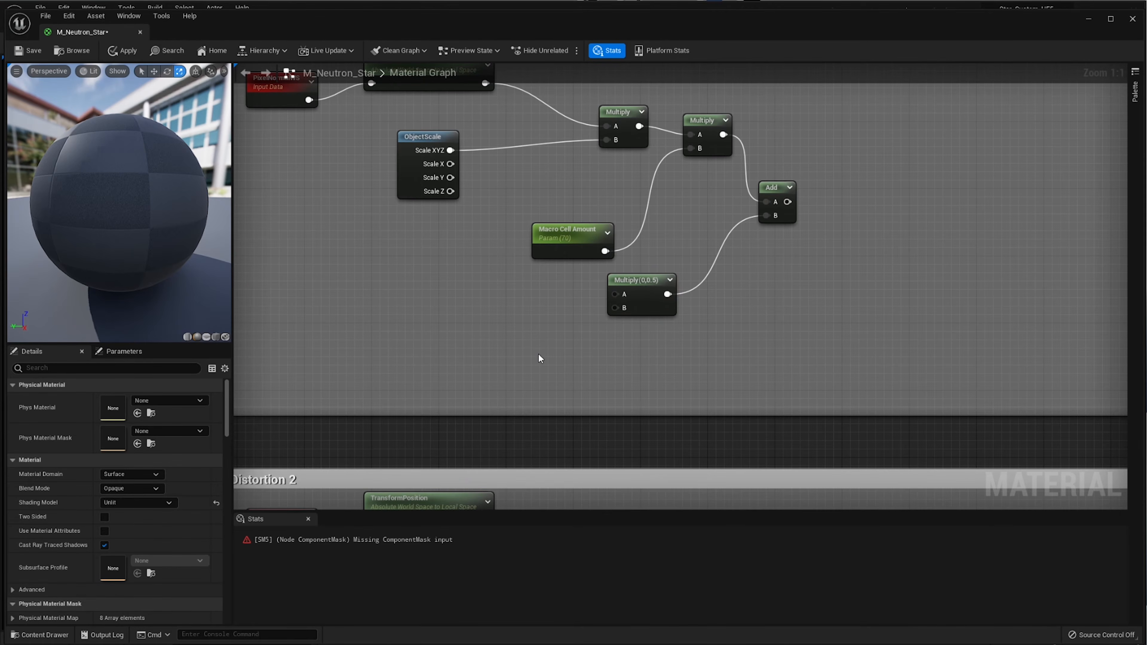
- Duplicate the Macro Cell Amount parameter and connect the copy to the lower Multiply's B input
click(583, 254)
key(ctrl+d)
drag(646, 302, 617, 307)
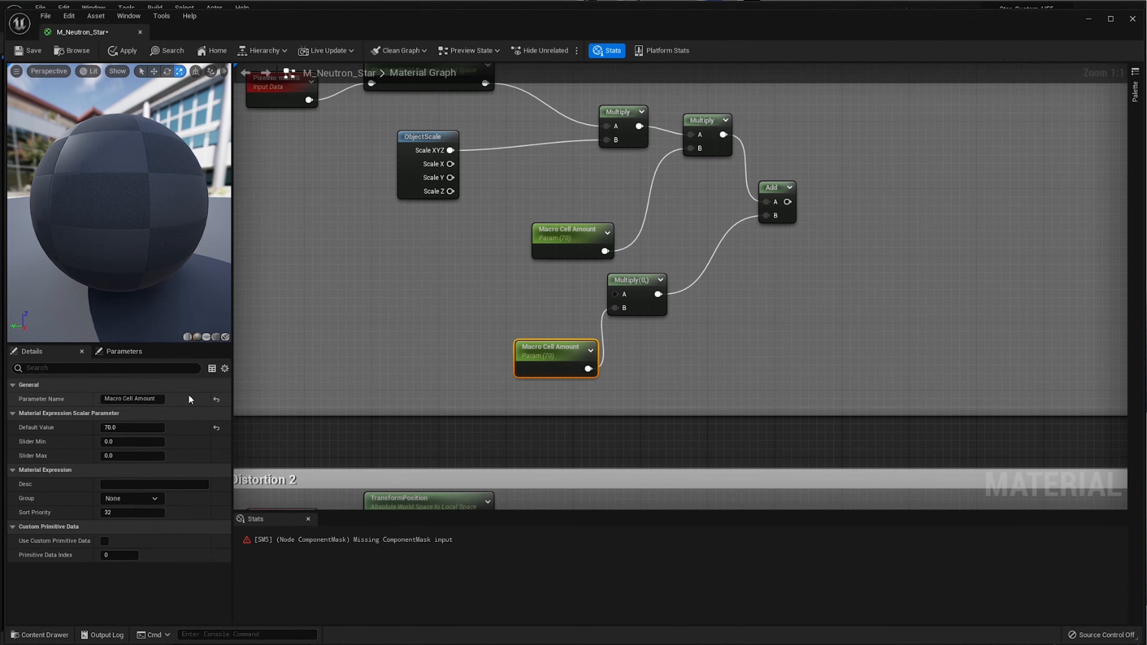
- Rename the duplicated parameter as Macro Cell Distortion
click(154, 399)
text(Macro Cell Disto)
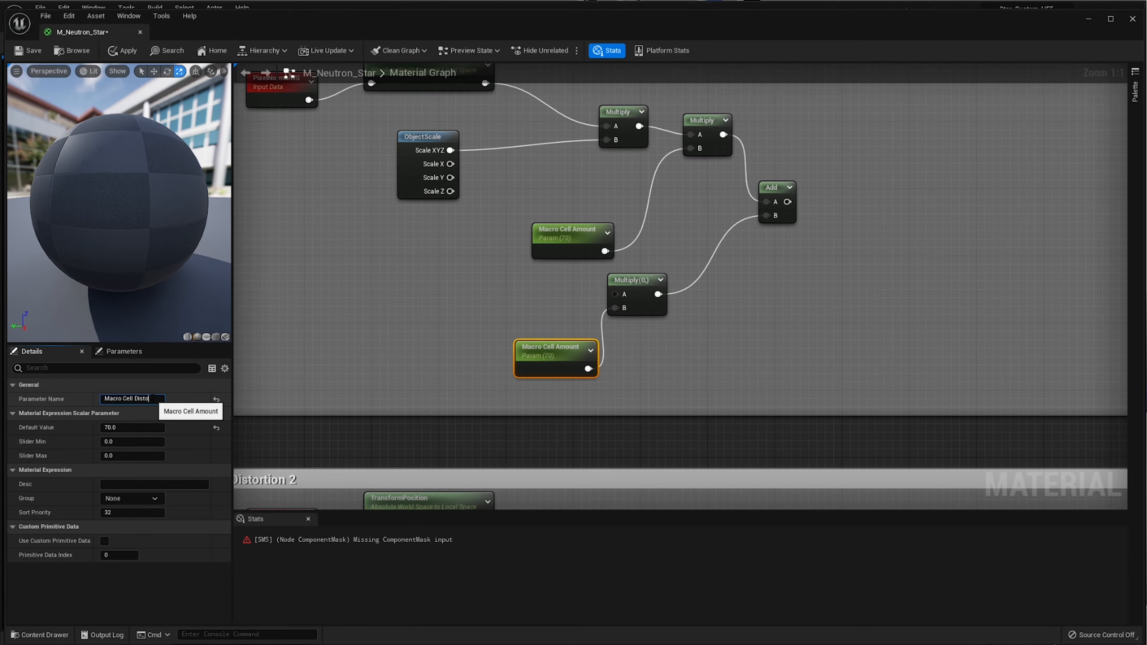
text(rtion)
key(Return)
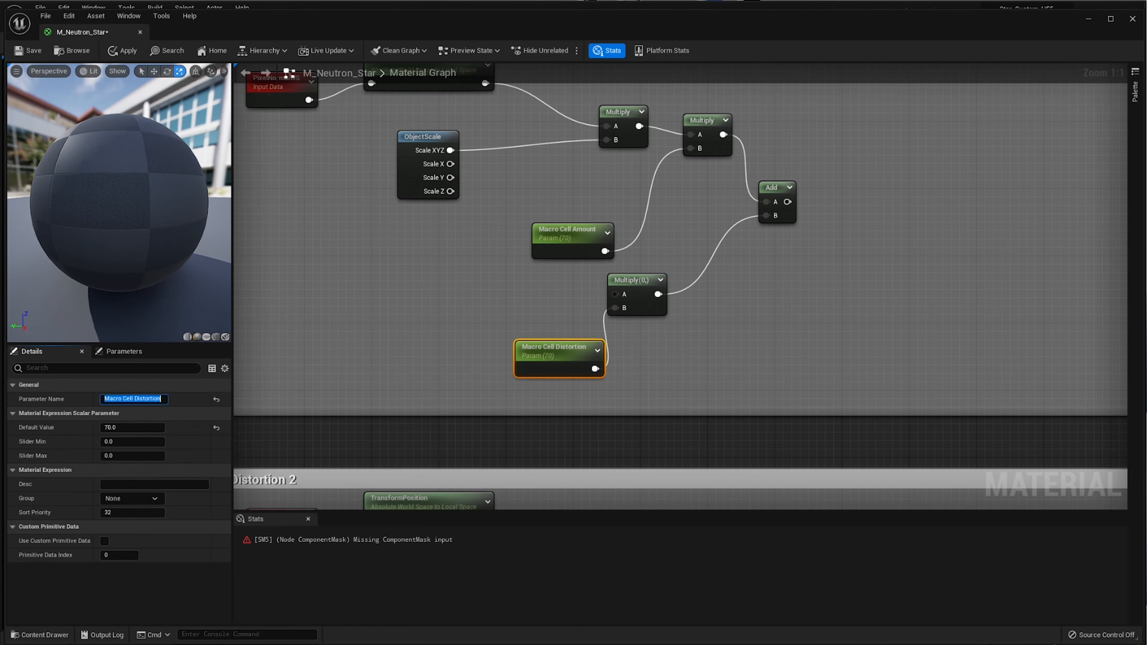
- Duplicate the Add node in the Distortion 1 group and connect the original Add's output to the copy's A input
right_drag(607, 275, 505, 255)
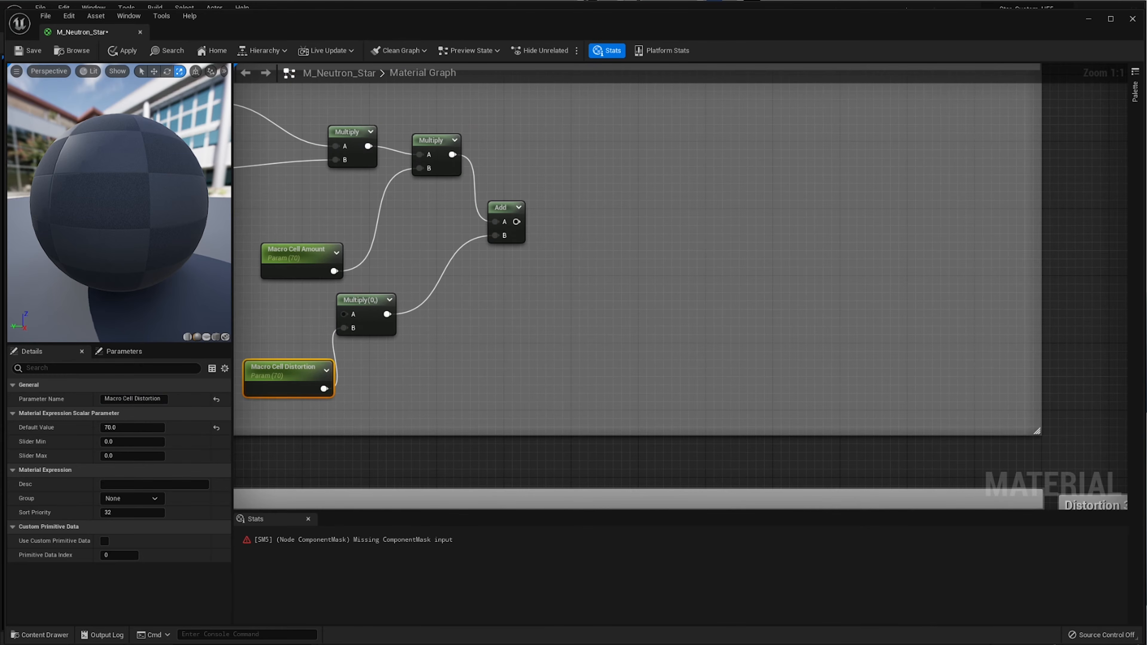
right_drag(605, 235, 685, 244)
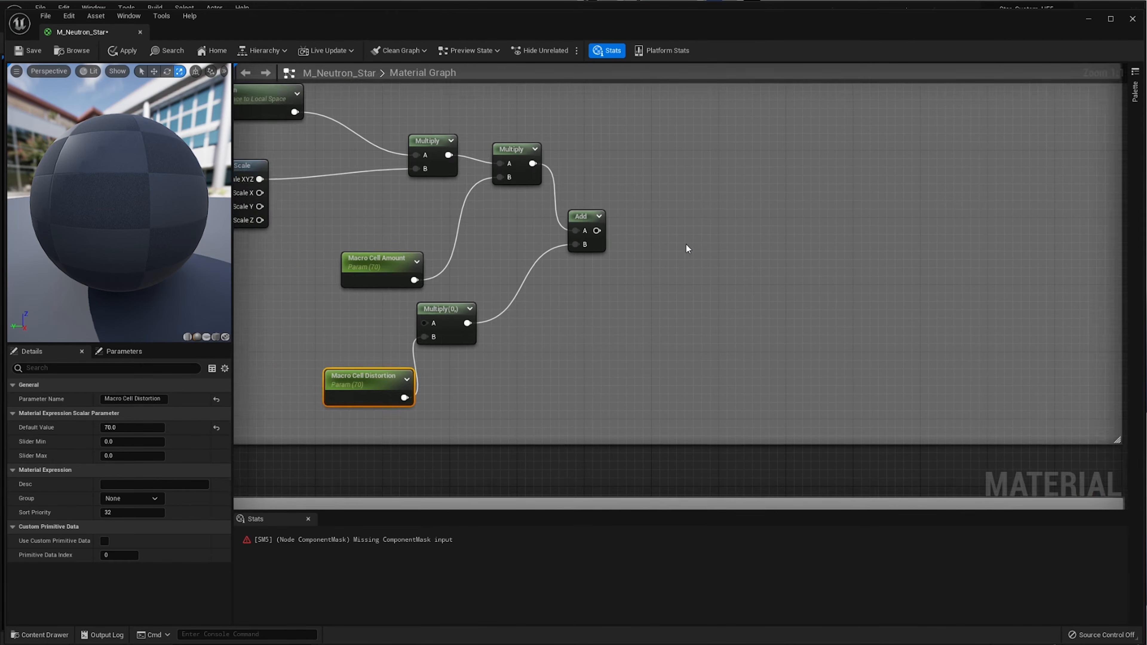
scroll(689, 246, down, 2)
scroll(725, 217, down, 1)
right_drag(731, 211, 811, 213)
click(812, 214)
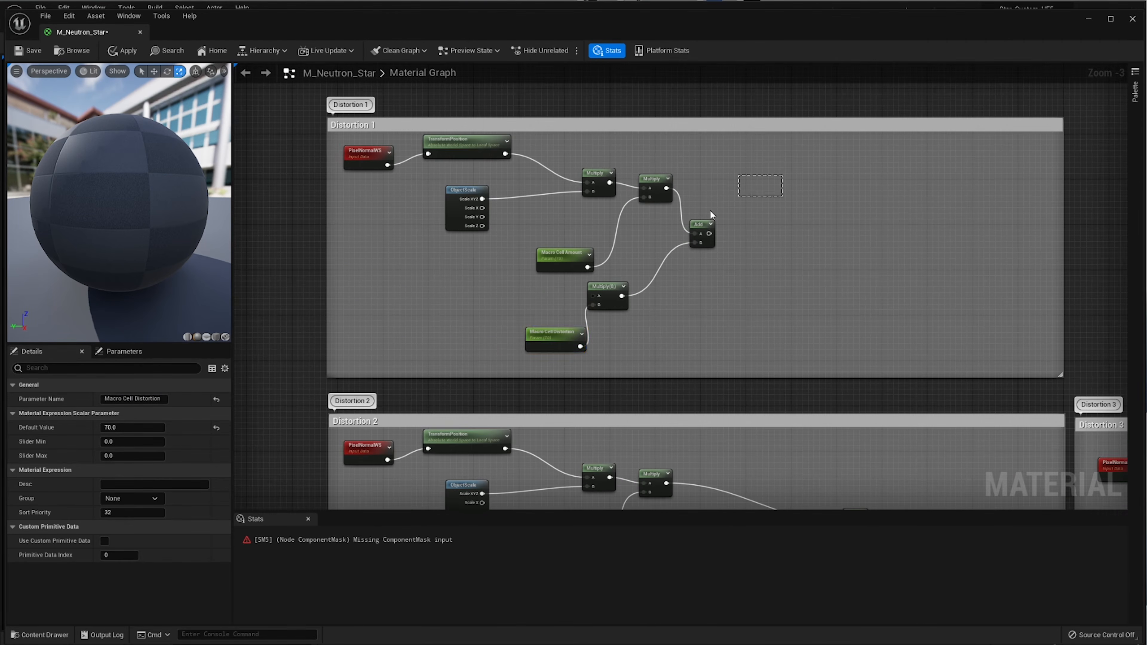
click(704, 221)
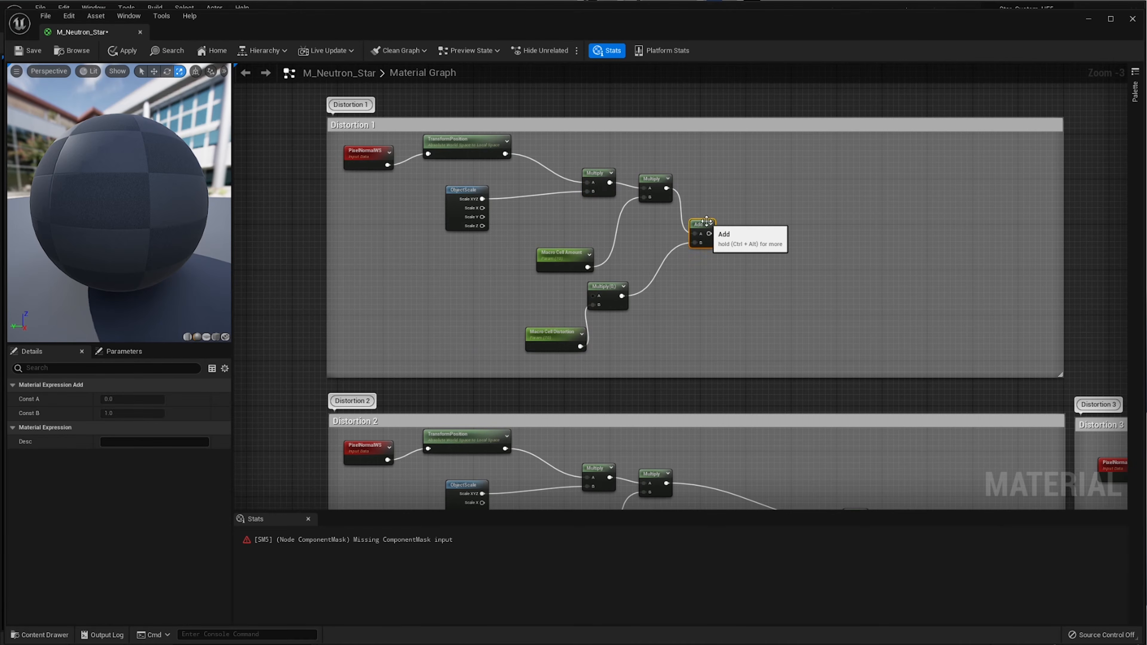
key(ctrl+c)
key(ctrl+v)
mouse_move(788, 245)
mouse_down()
mouse_move(777, 228)
mouse_move(741, 241)
mouse_move(770, 239)
mouse_up()
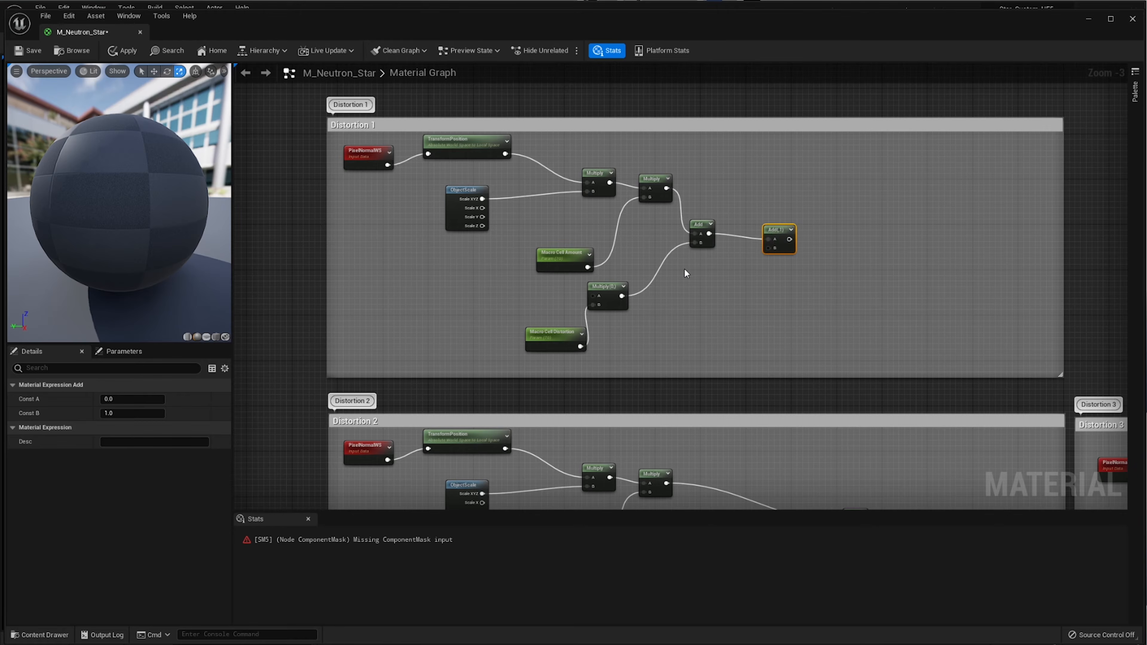
- Duplicate the lower Multiply node and connect the copy's output to the second Add's B input
scroll(701, 288, up, 3)
click(564, 294)
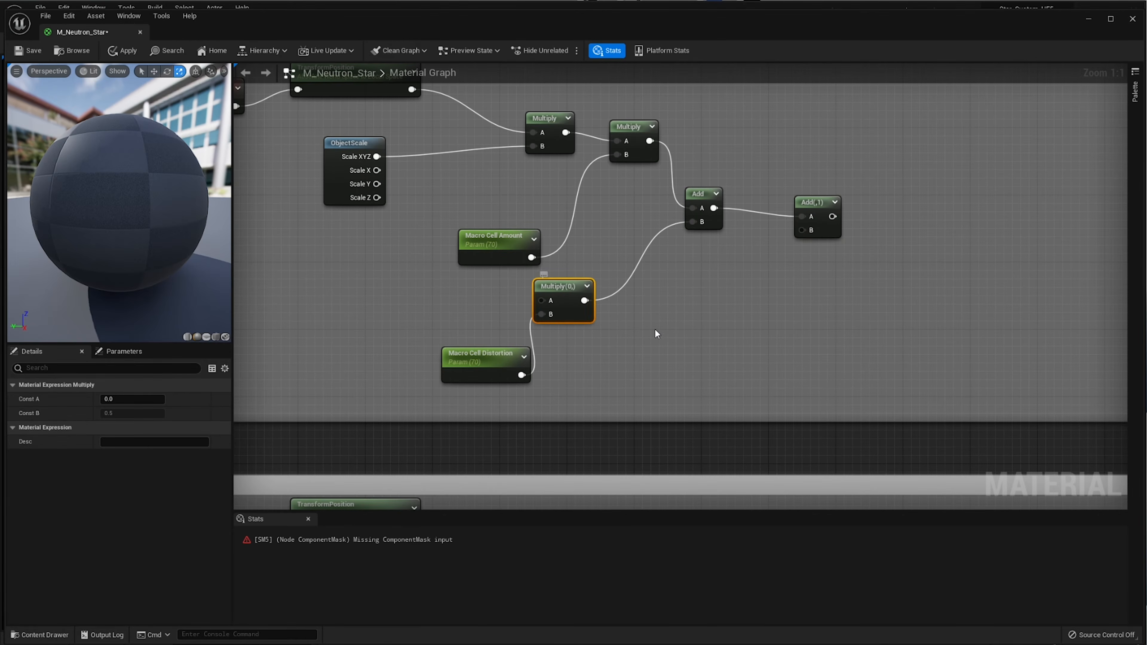
key(ctrl+c)
key(ctrl+v)
drag(710, 339, 804, 229)
right_drag(793, 265, 808, 210)
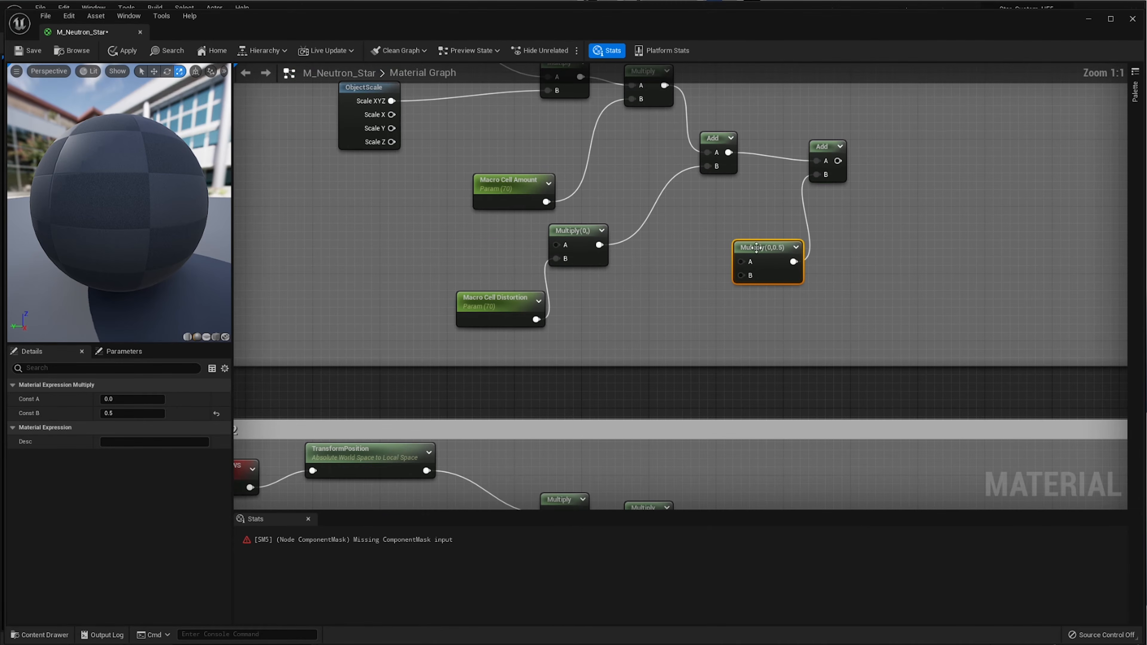
- Set the Macro Cell Distortion parameter's default value to 3
click(499, 305)
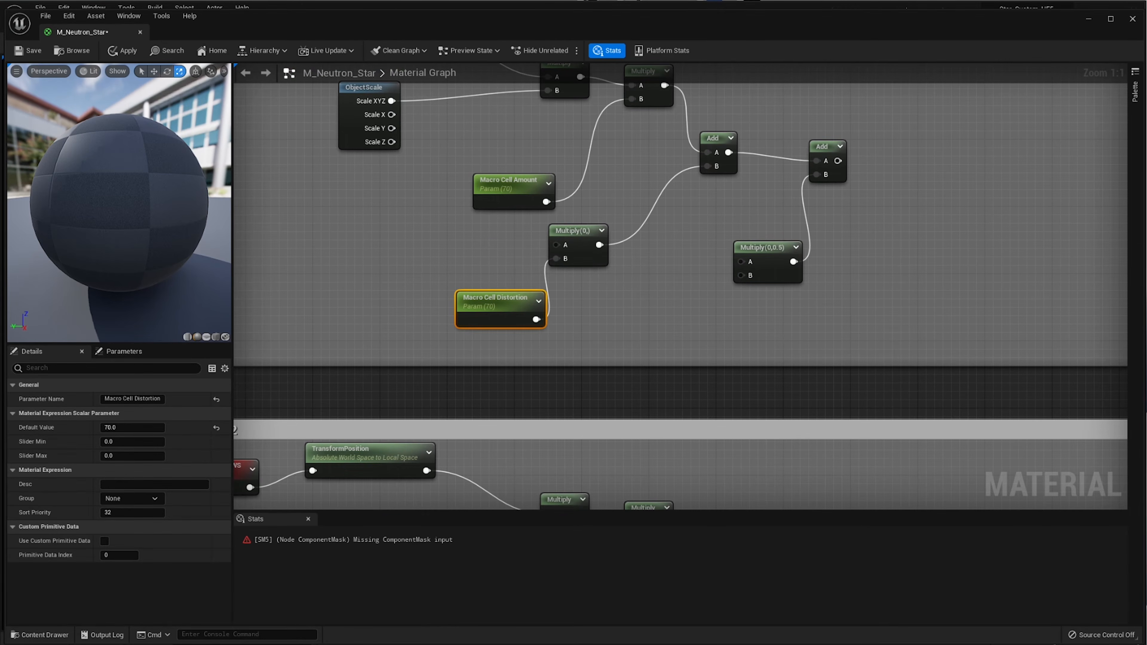
click(133, 427)
text(3)
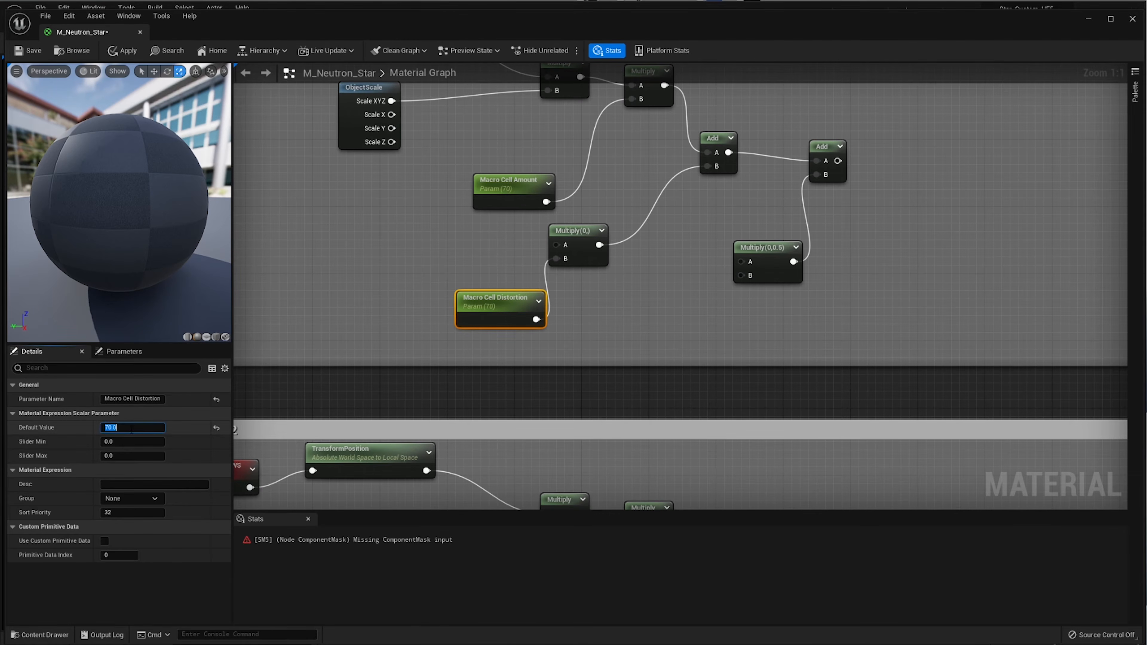
click(632, 397)
click(500, 305)
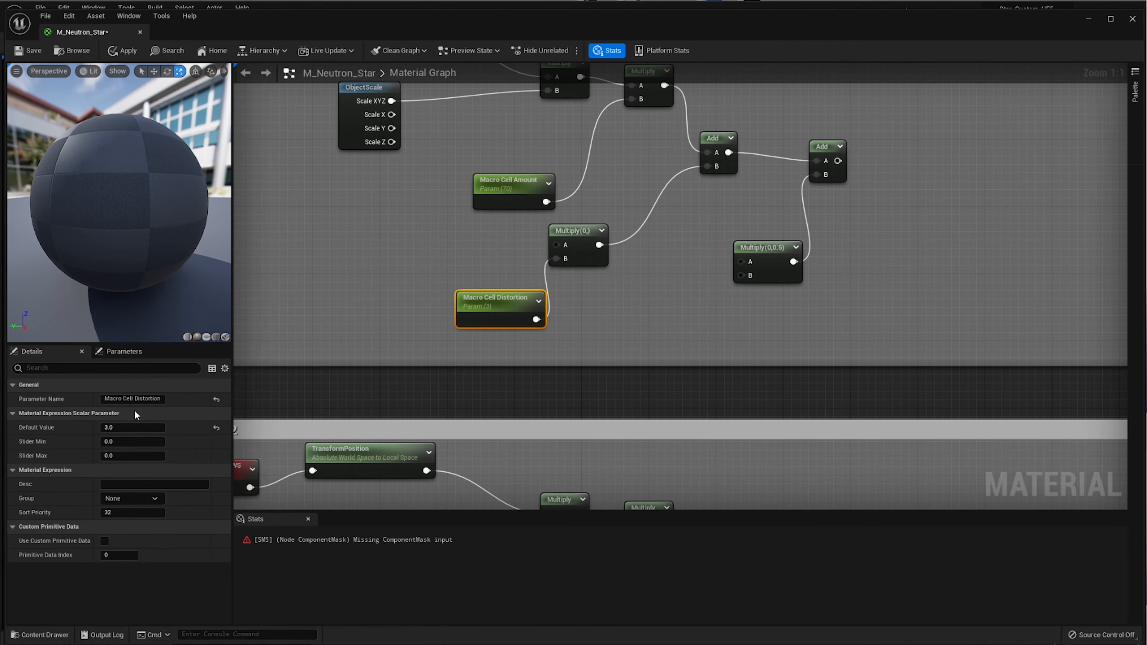
- Rename the Macro Cell Distortion parameter as Macro Cell Distortion_01 and move its node farther away from the Multiply it feeds
click(160, 401)
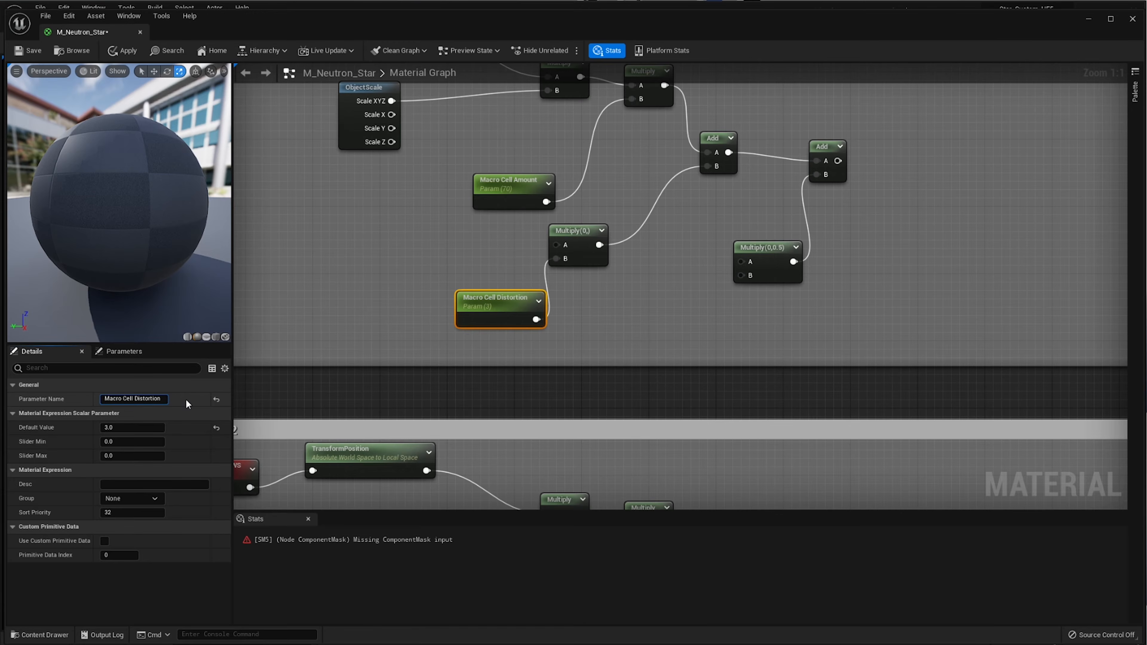
text(_01)
key(Return)
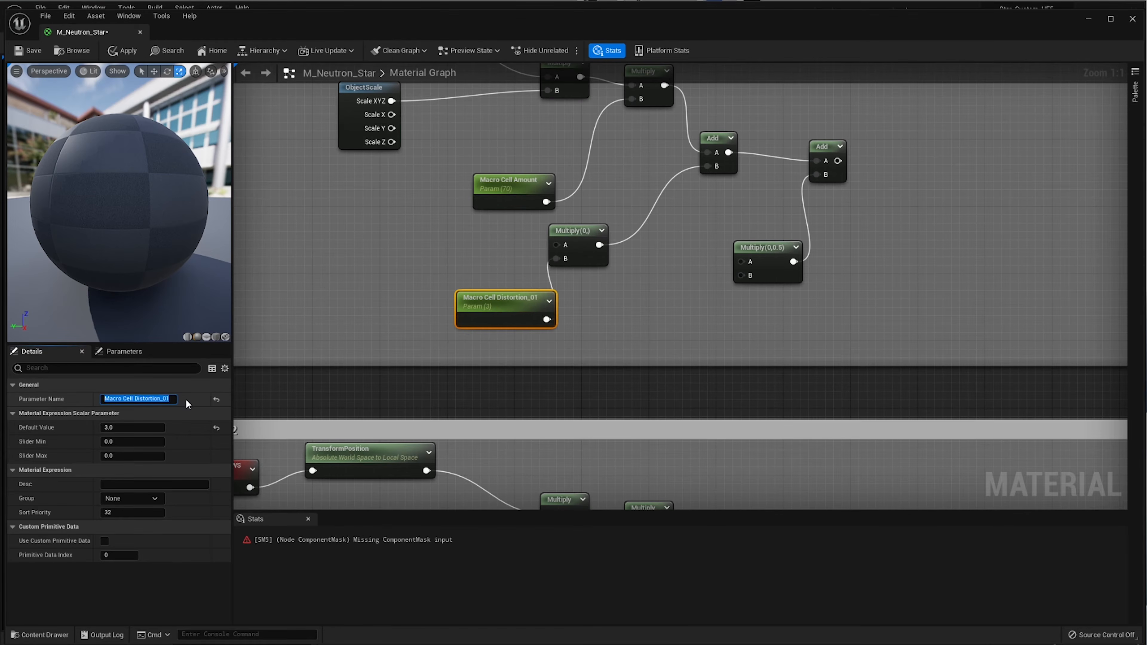
drag(497, 309, 448, 310)
- Duplicate the Macro Cell Distortion_01 parameter and connect the copy to input B of the Multiply feeding Distortion 1's last Add
key(ctrl+d)
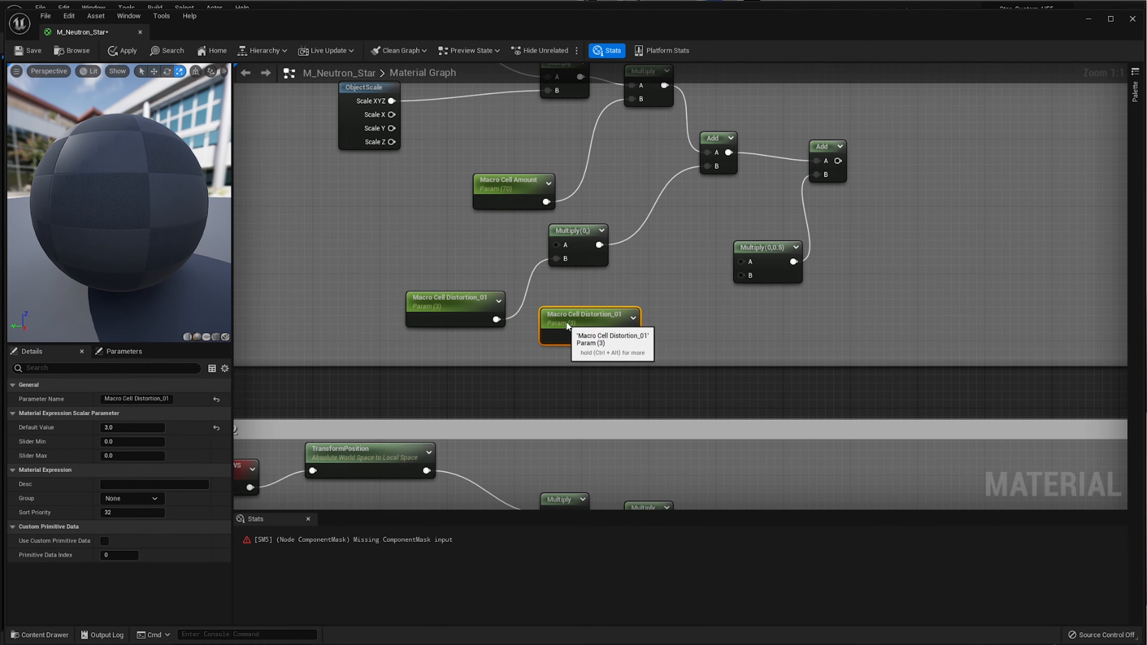
drag(564, 323, 604, 315)
drag(673, 328, 742, 276)
drag(643, 306, 702, 306)
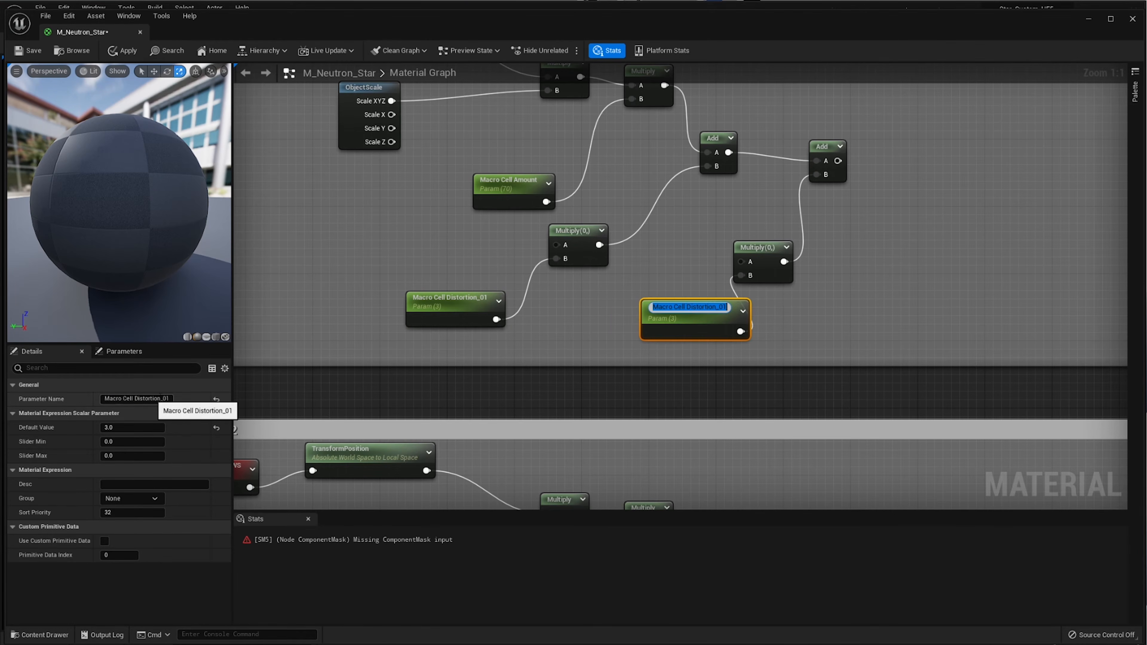
- Rename the duplicated distortion parameter as Macro Cell Distortion_02
key(End)
key(BackSpace)
text(2)
key(Return)
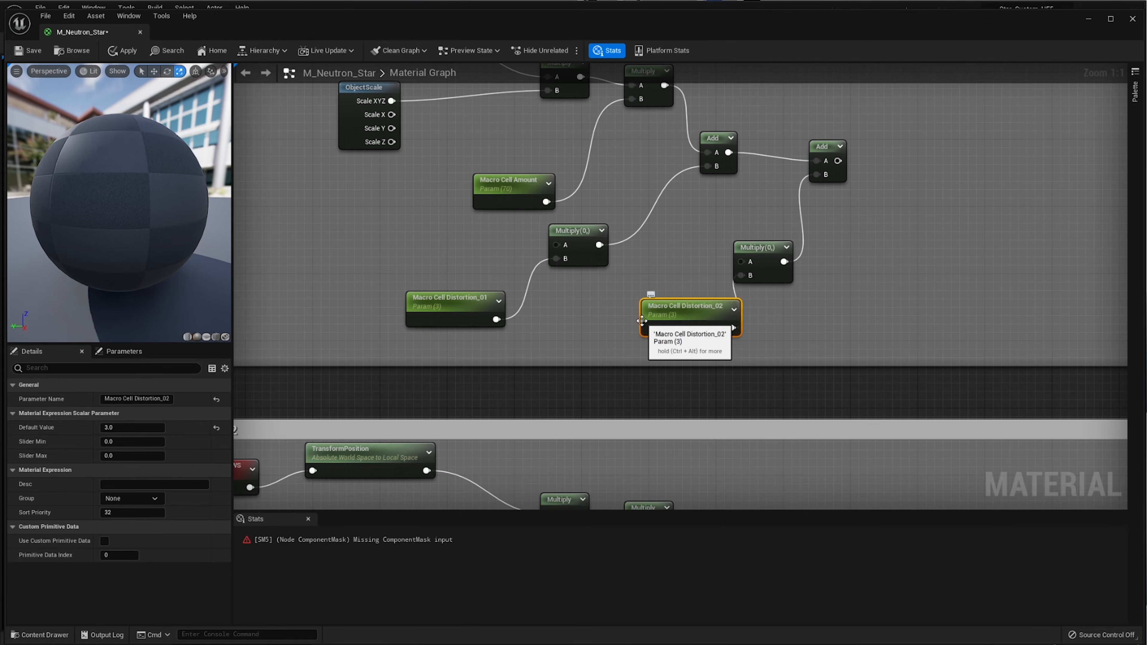
- Add a Power node, connect it to input A of the second distortion Multiply, and move Macro Cell Distortion_02 beneath it
right_click(663, 234)
text(p)
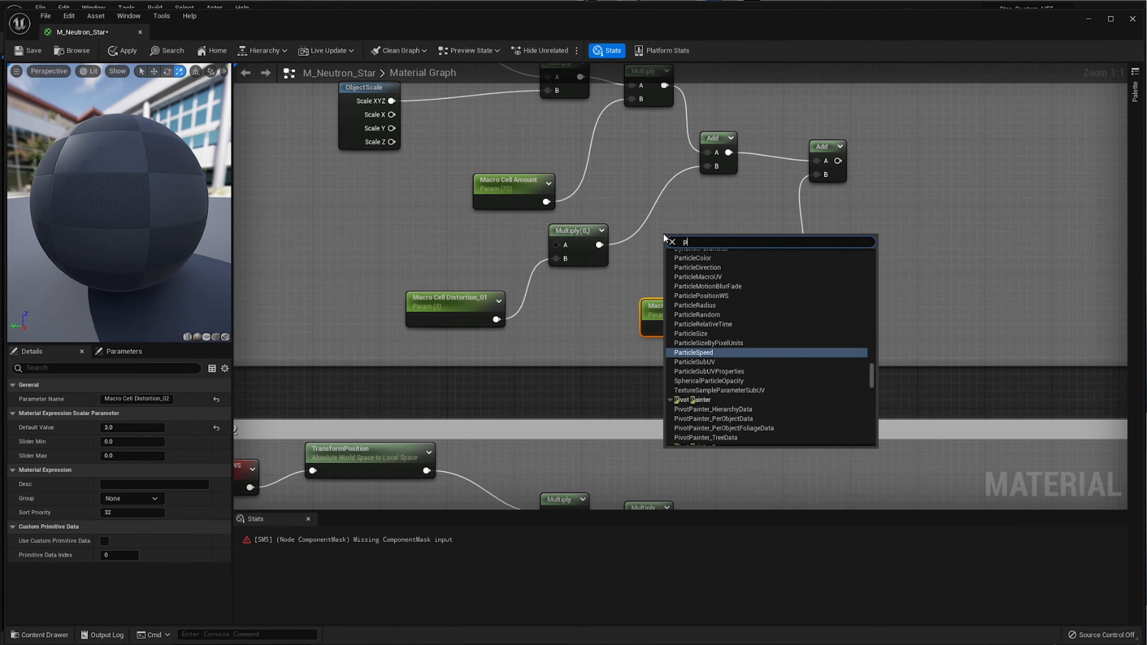
key(Return)
drag(716, 255, 652, 270)
drag(678, 317, 669, 326)
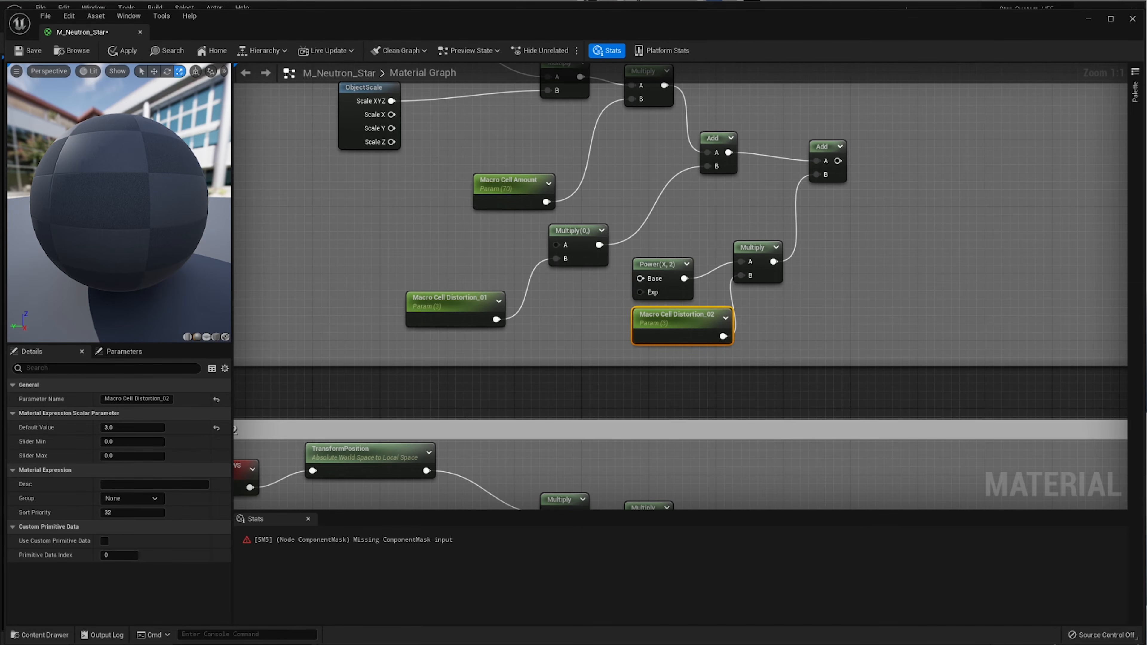
scroll(594, 305, down, 4)
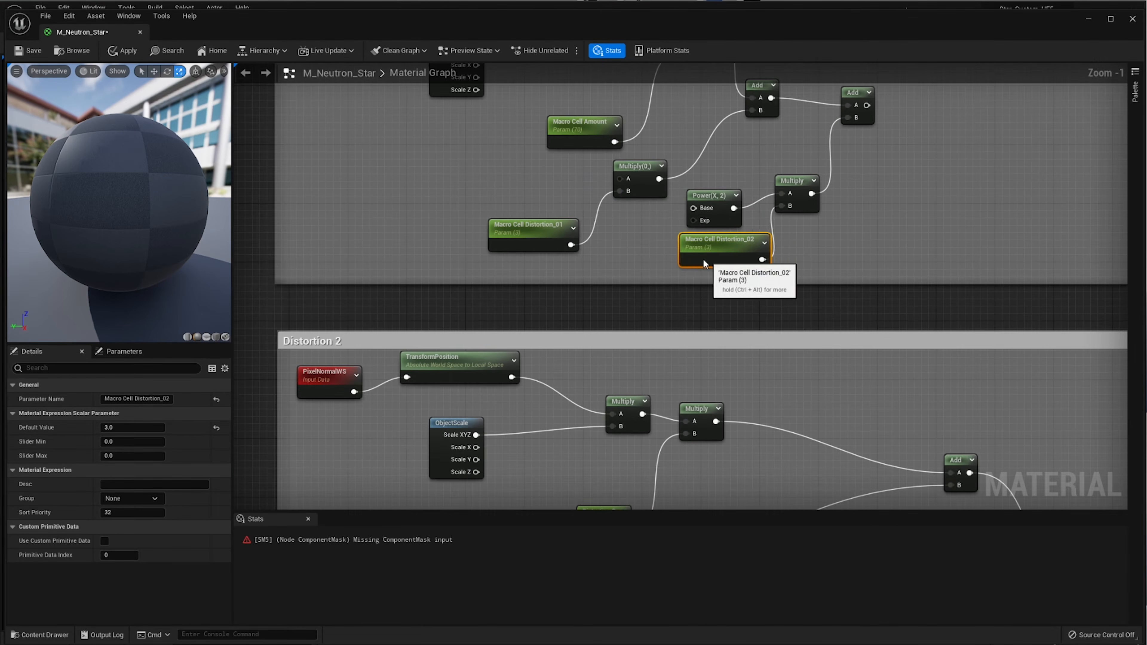
drag(704, 259, 691, 263)
- Connect the XYZ Texture output of Distortion 2's MF_LocalAlignTexture_02 to input A of the open Multiply in Distortion 3
right_drag(720, 271, 356, 230)
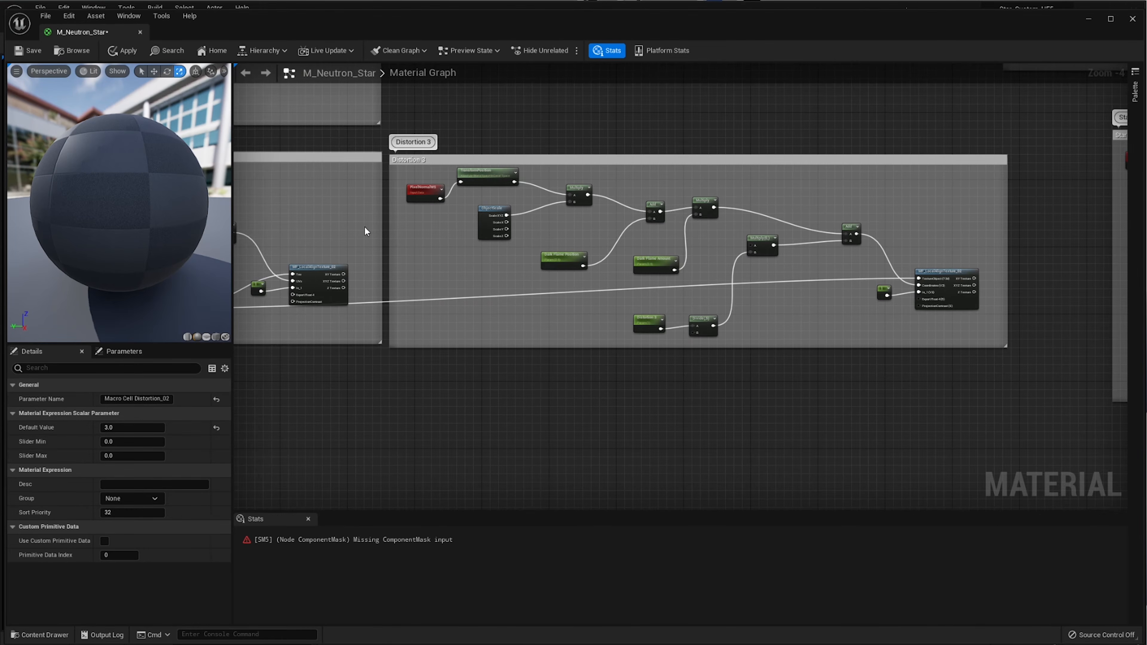
right_drag(413, 298, 565, 281)
scroll(360, 259, up, 4)
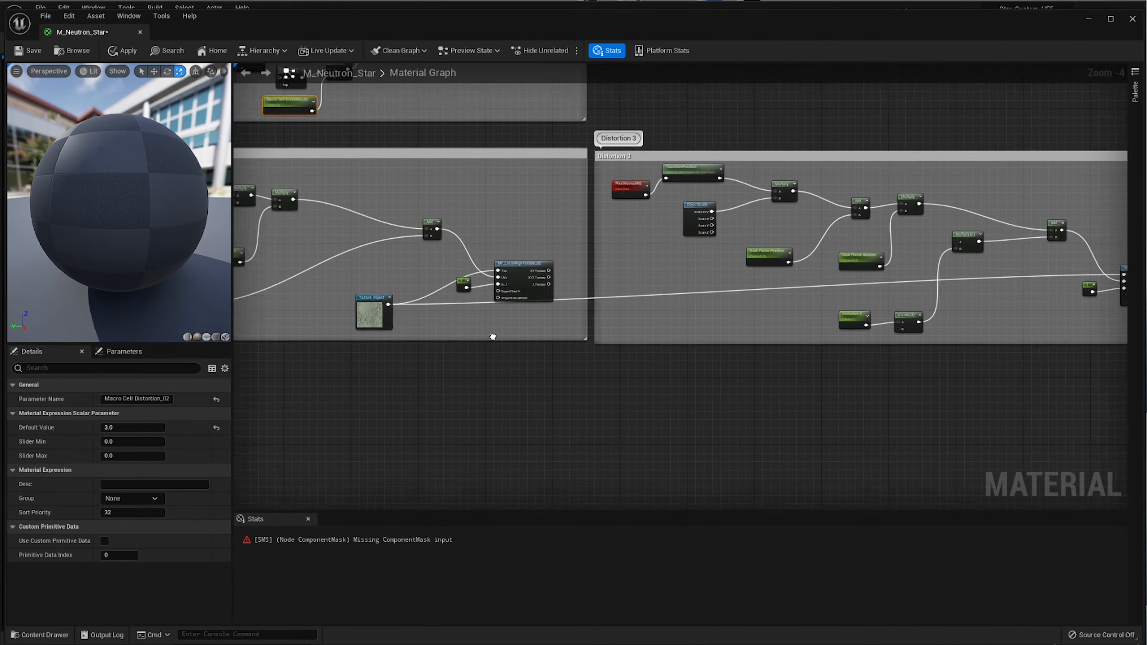
click(575, 265)
right_drag(804, 270, 682, 270)
right_drag(825, 324, 648, 326)
scroll(648, 325, down, 1)
right_drag(738, 322, 698, 324)
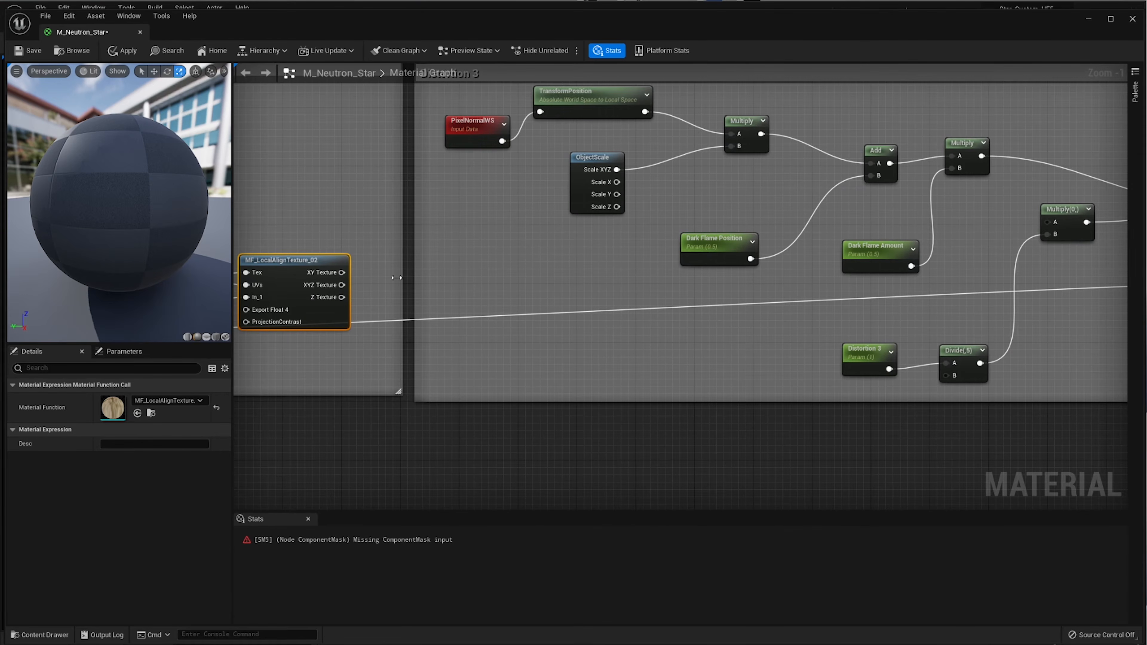
drag(342, 284, 1047, 222)
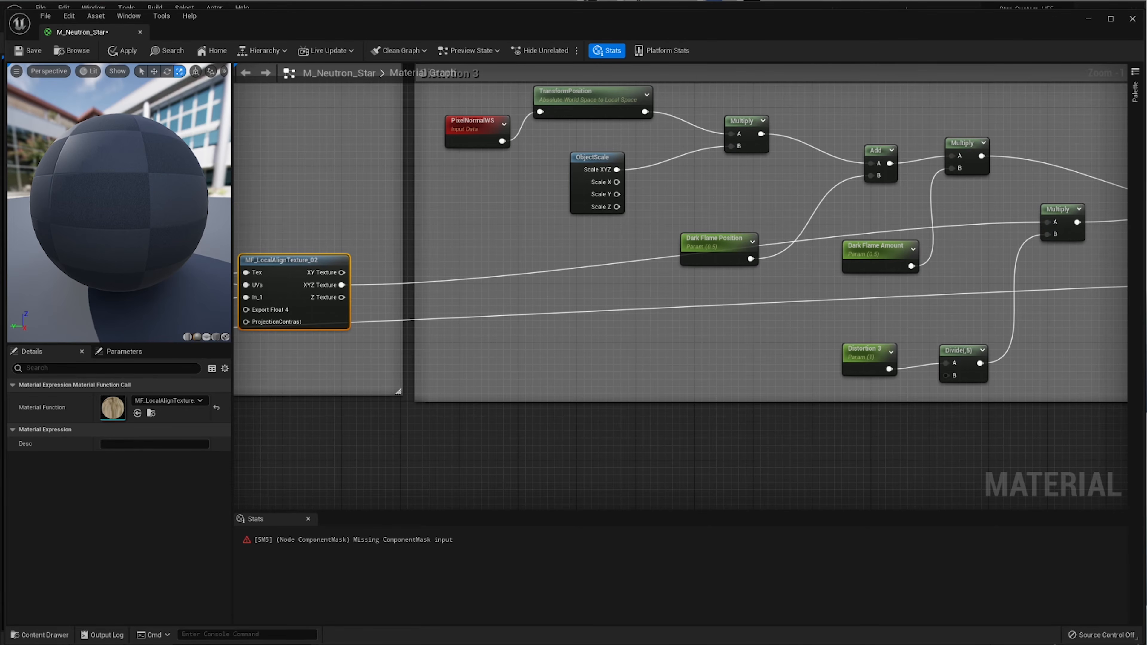
- Save the material, continuing despite its compilation errors
scroll(865, 280, up, 1)
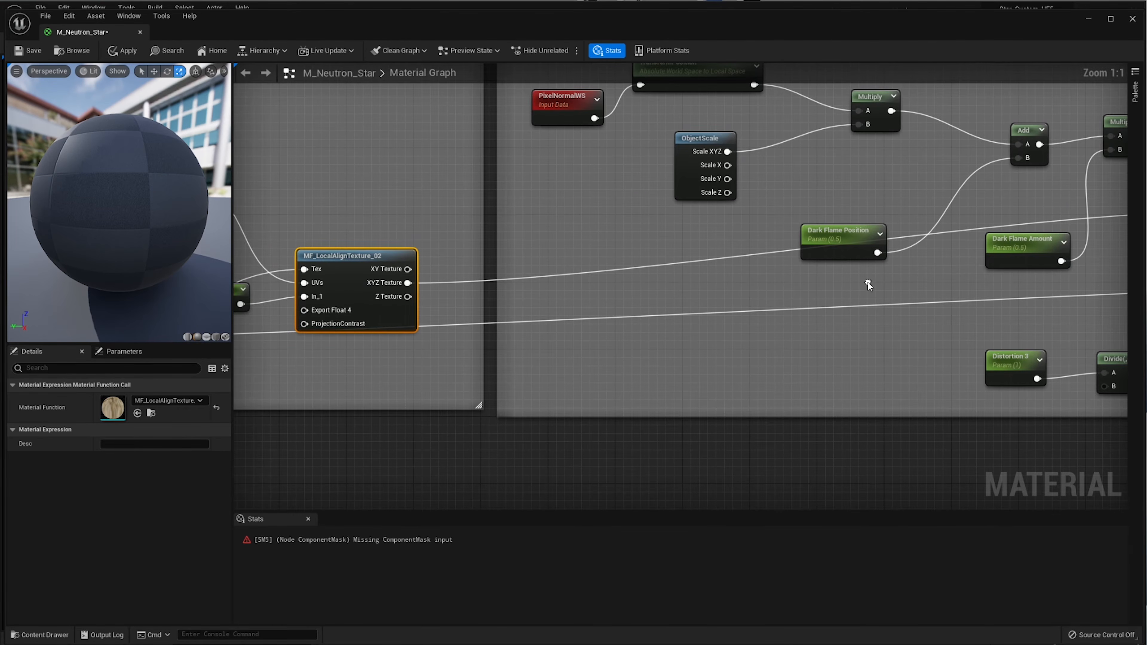
scroll(792, 302, down, 3)
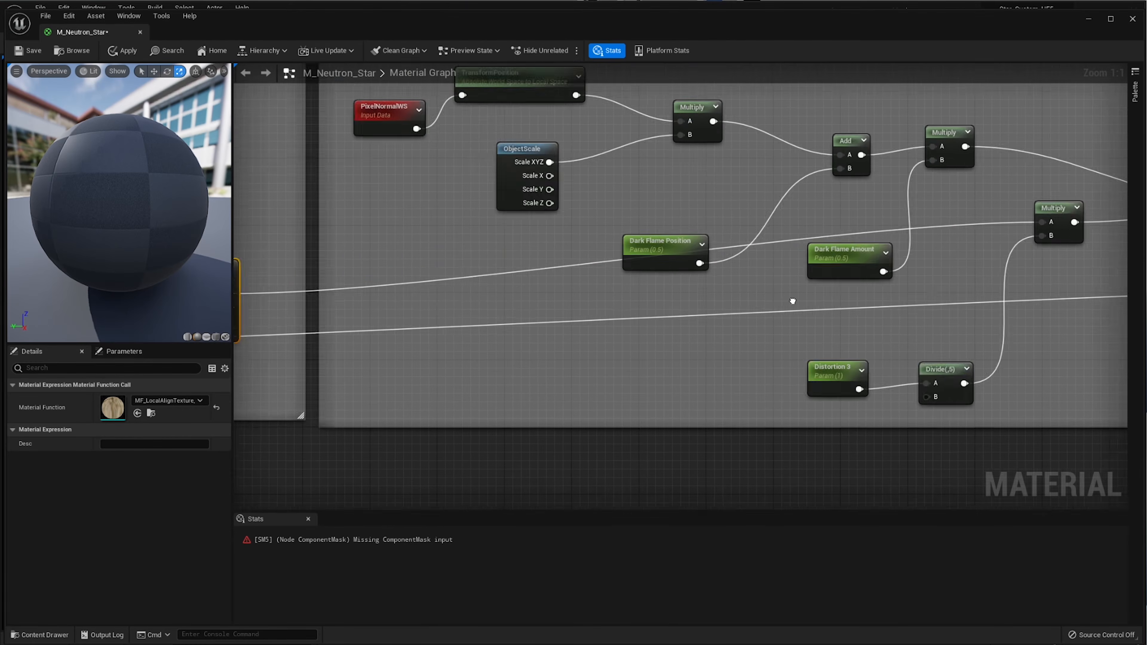
scroll(579, 306, up, 3)
right_drag(624, 249, 735, 279)
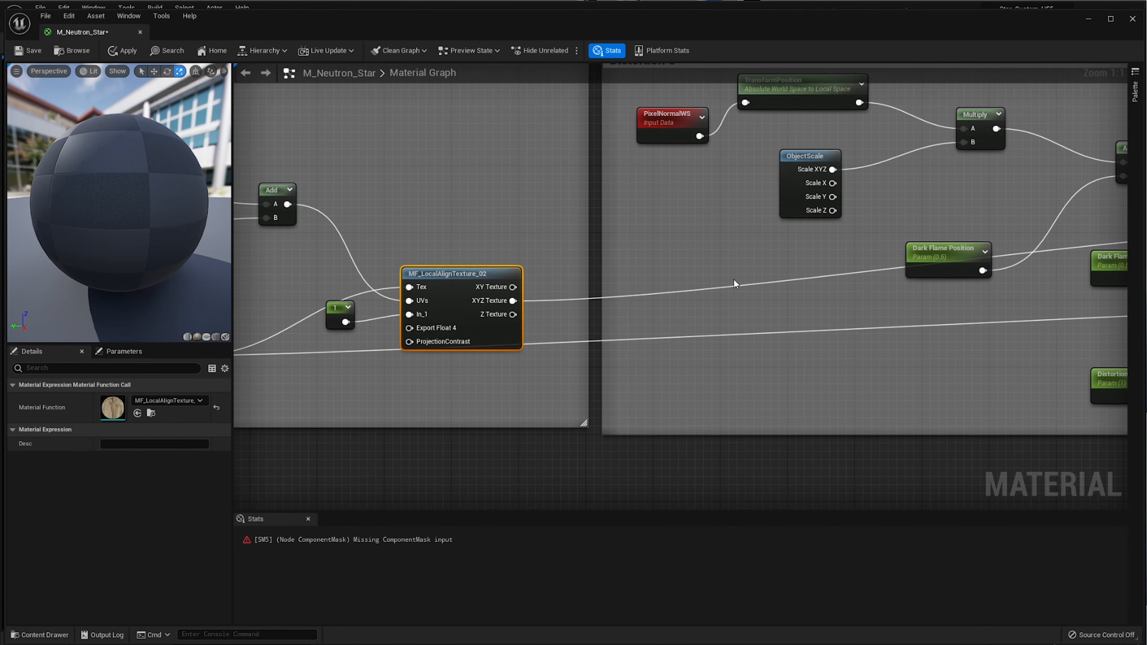
key(ctrl+s)
click(854, 379)
- Connect the XYZ Texture output of Distortion 3's MF_LocalAlignTexture_02 to the Base input of the Power node in Distortion 1
scroll(695, 376, down, 2)
scroll(606, 341, down, 1)
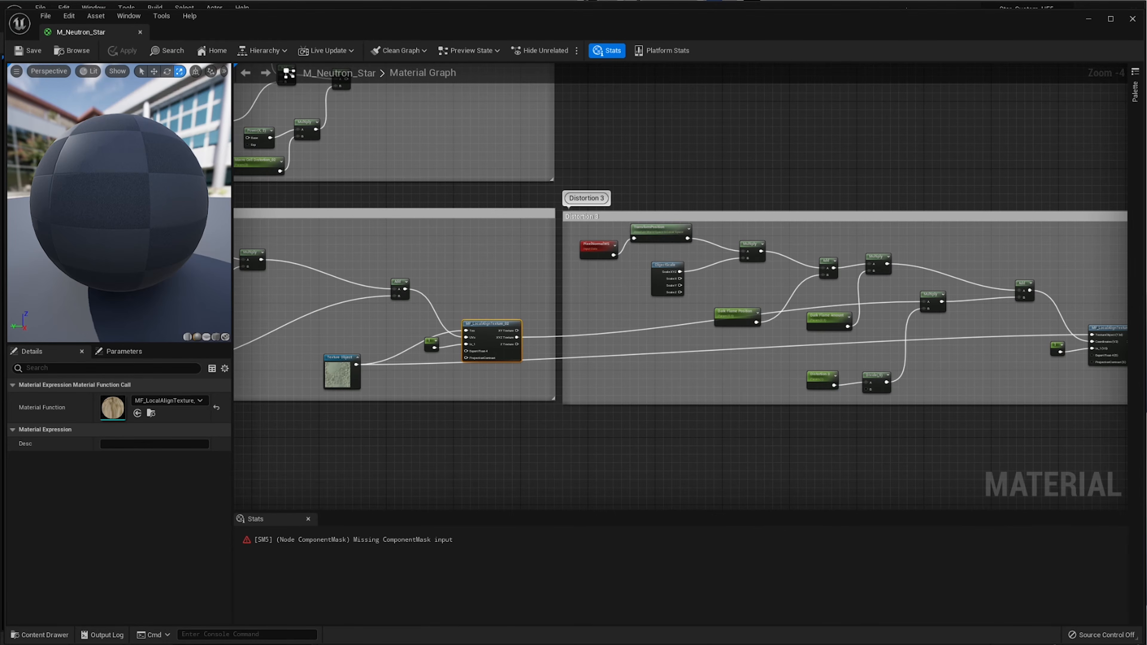
right_drag(755, 365, 538, 352)
click(920, 347)
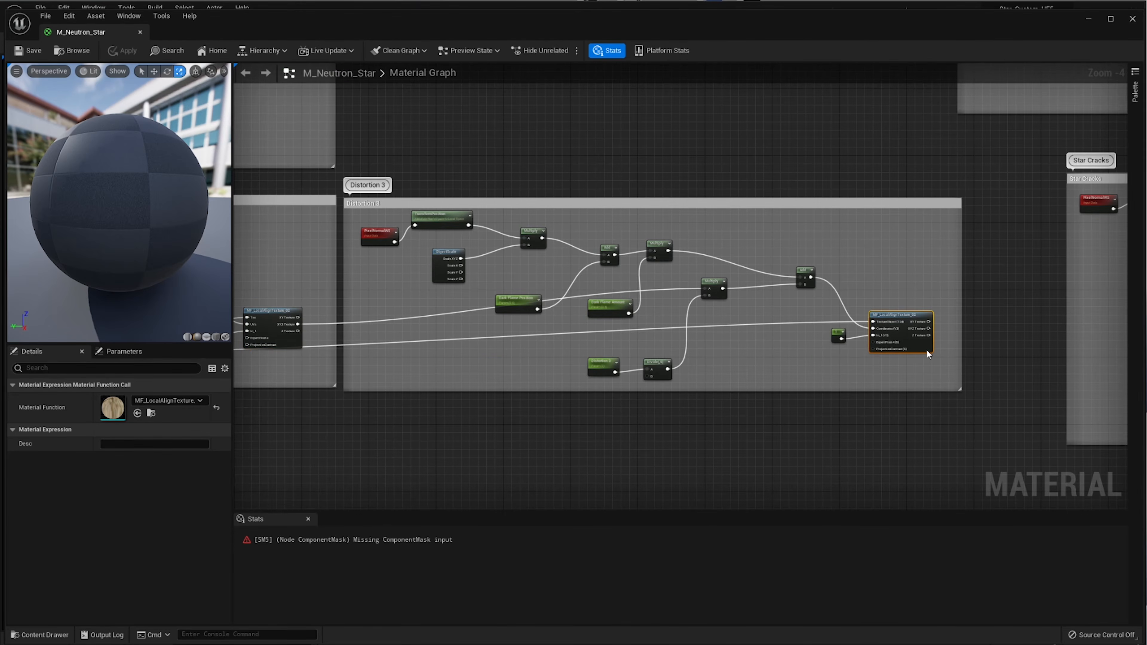
right_drag(981, 350, 785, 355)
scroll(740, 316, down, 2)
scroll(756, 322, up, 3)
right_drag(651, 262, 685, 367)
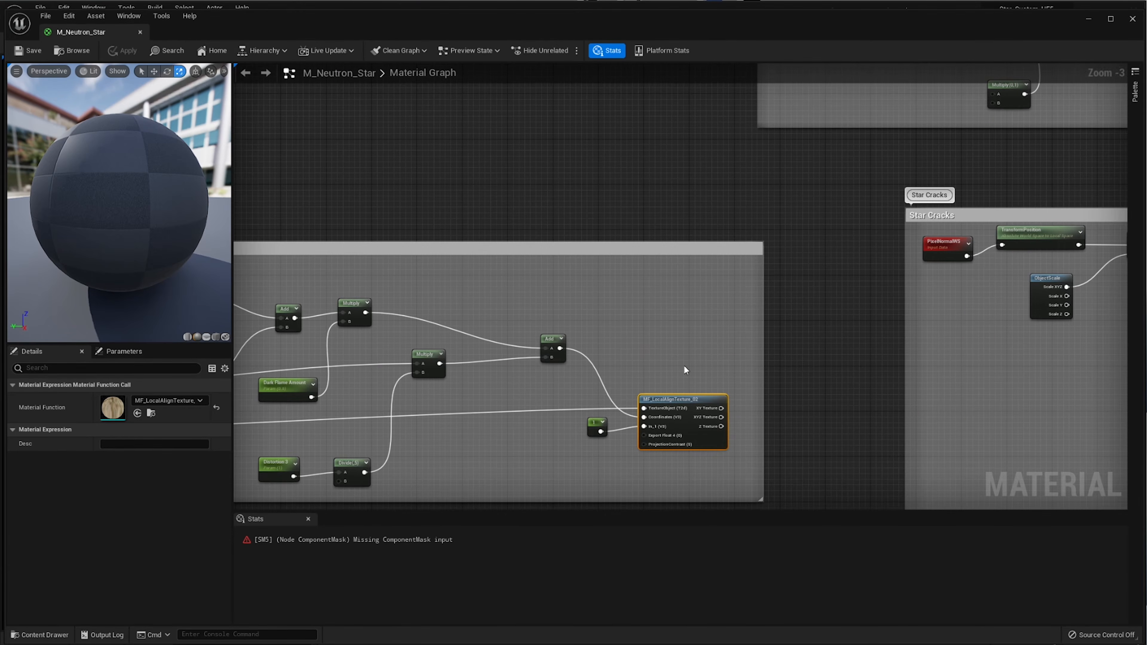
click(744, 192)
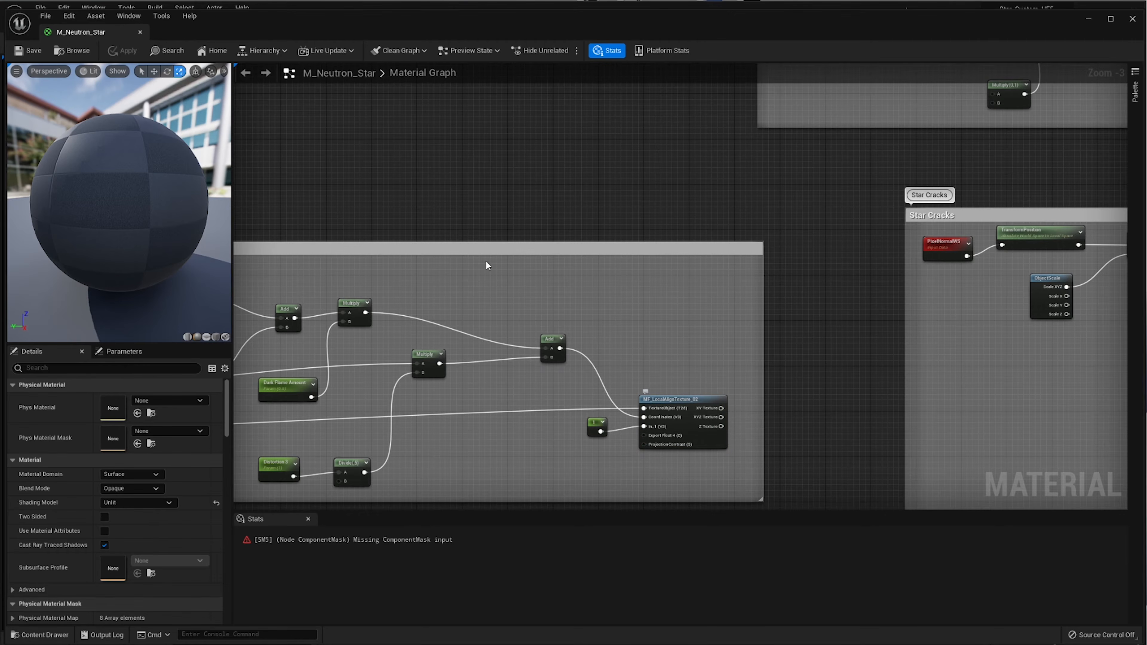
scroll(488, 266, down, 3)
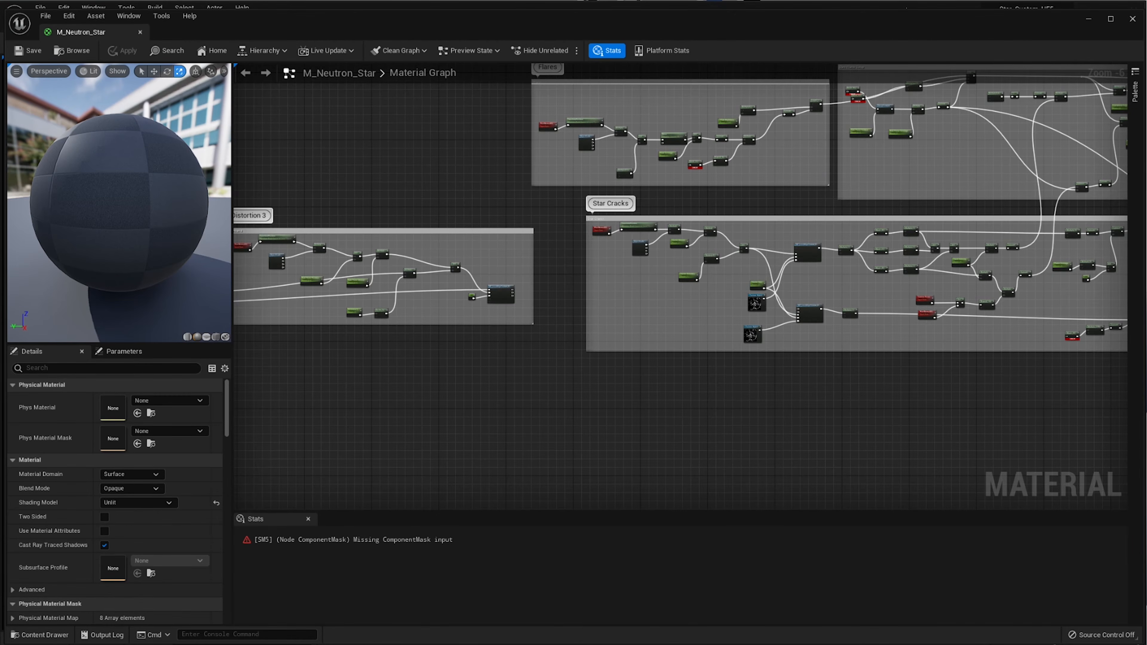
right_drag(619, 281, 786, 367)
scroll(677, 366, up, 3)
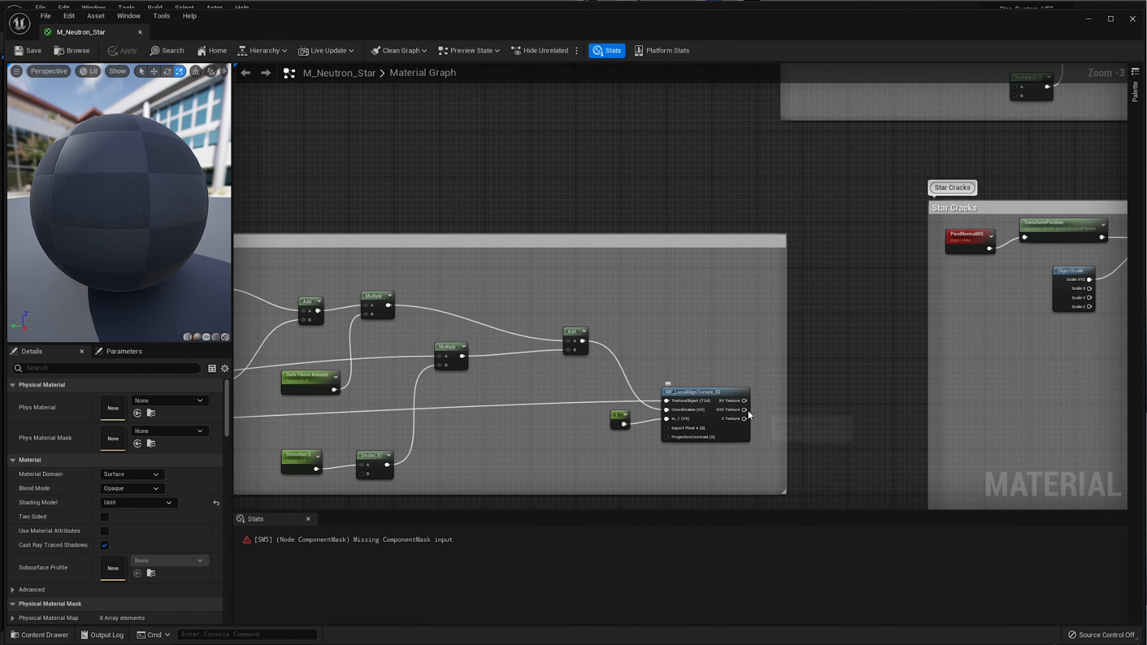
drag(745, 411, 403, 399)
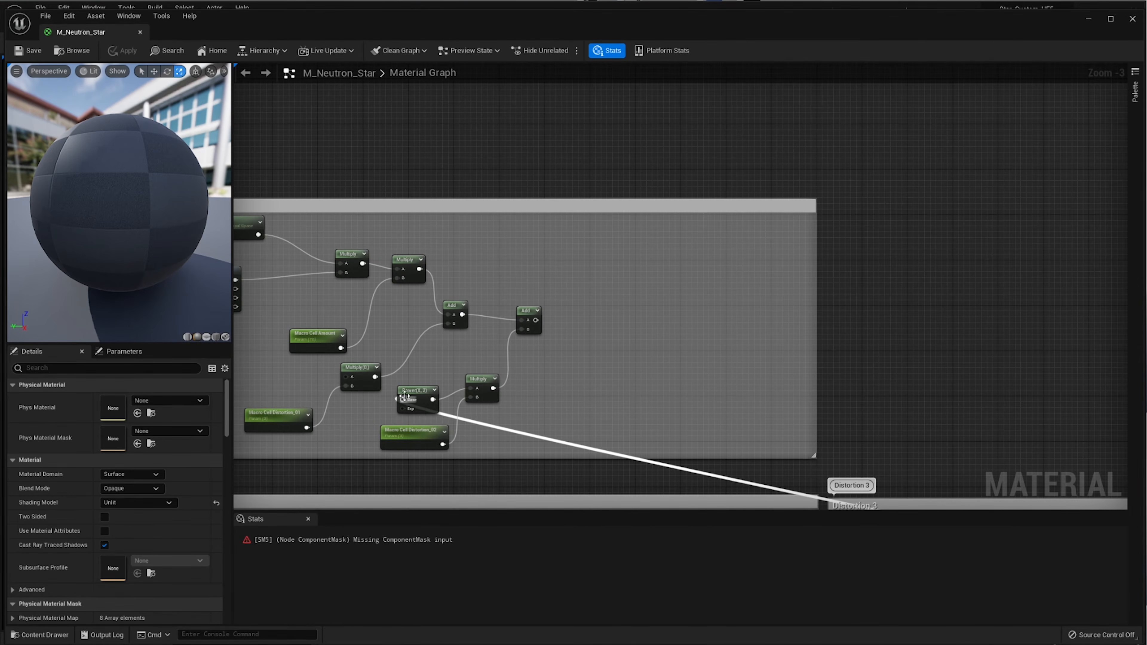
- Add a reroute point to the wire leaving Distortion 3's texture function and place it above the comment frame's right end
right_drag(525, 404, 447, 216)
right_drag(961, 363, 619, 251)
right_drag(979, 341, 681, 297)
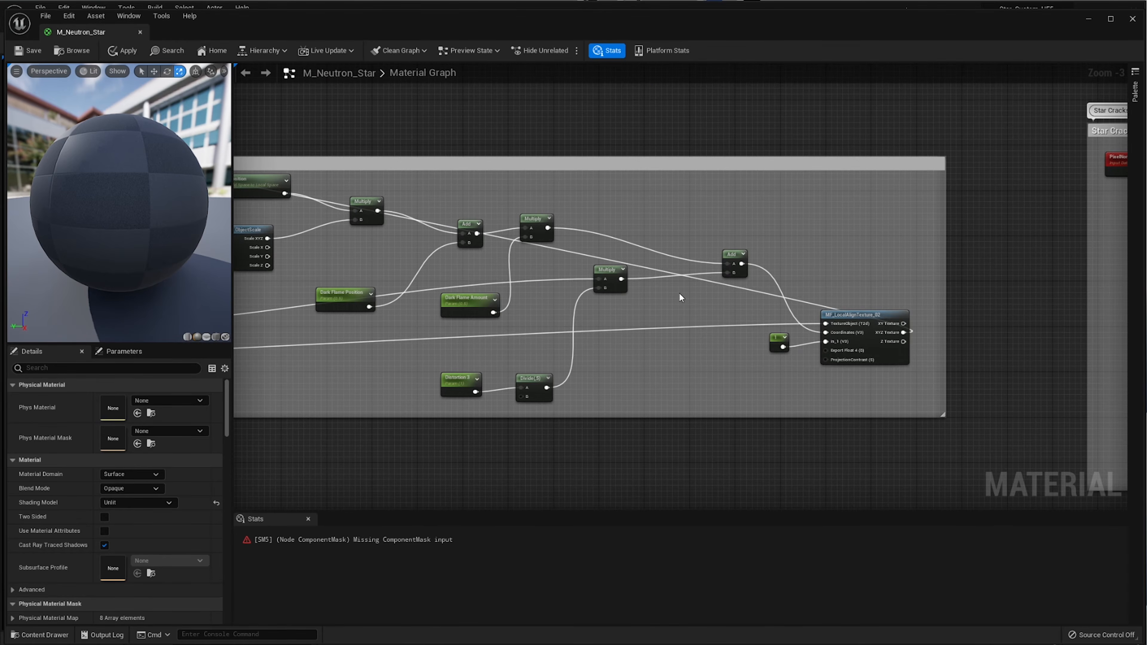
double_click(815, 308)
drag(815, 307, 945, 102)
- Add a second reroute point near the Power node and place it in the gap between the Distortion 1 and Distortion 2 frames
right_drag(421, 97, 656, 254)
right_drag(338, 224, 711, 240)
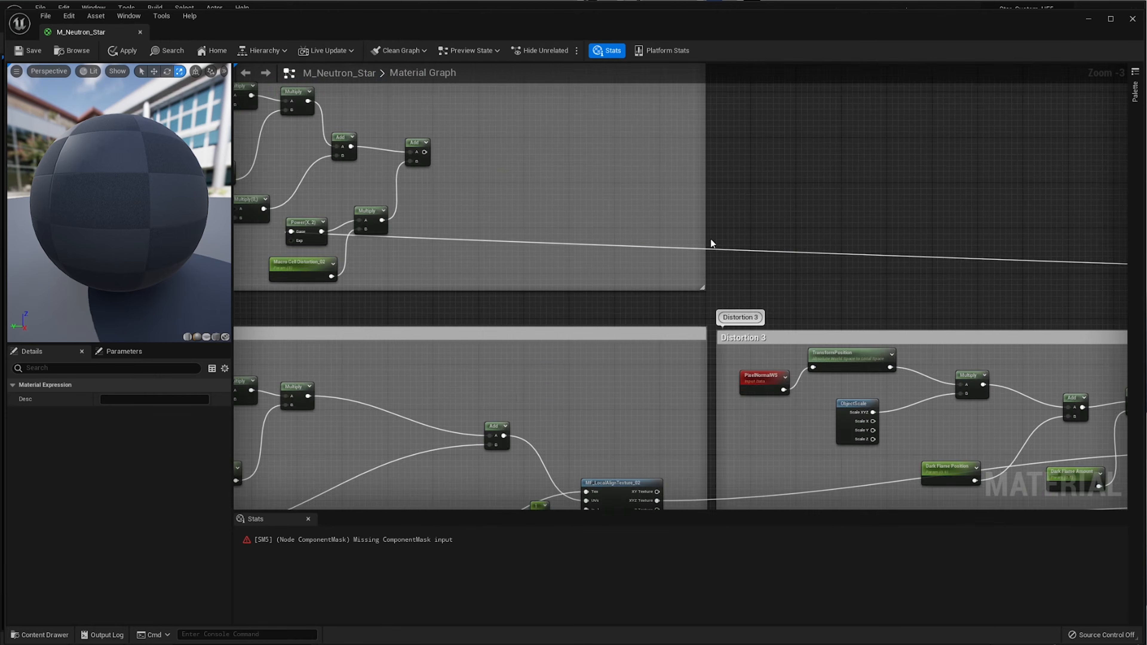
scroll(711, 239, up, 1)
scroll(865, 215, up, 1)
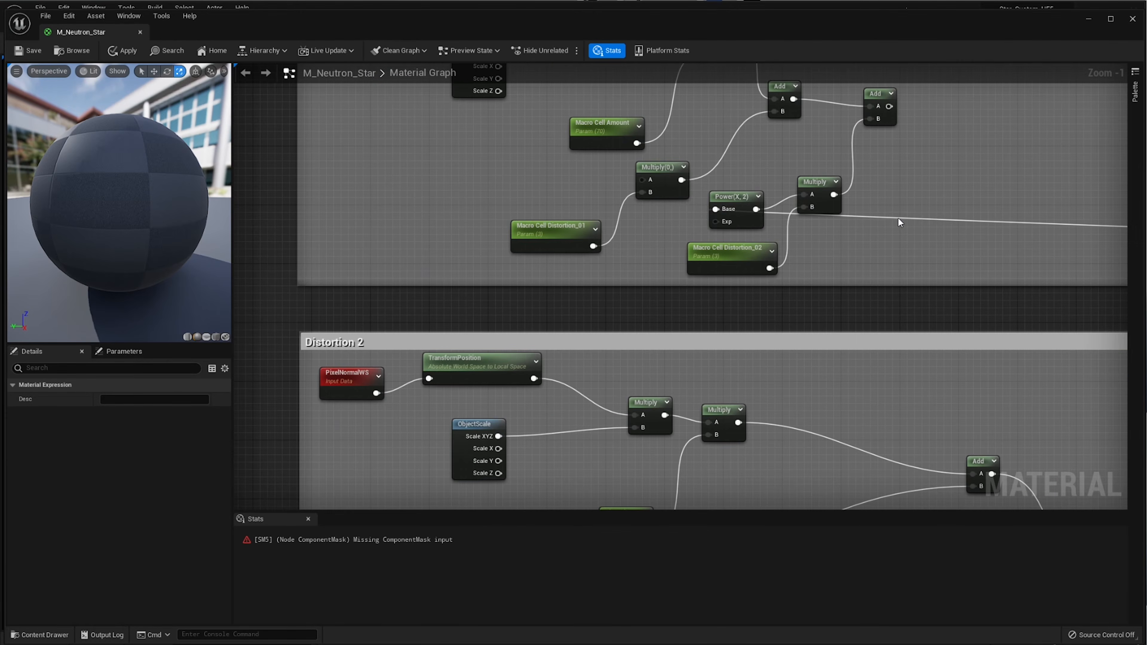
double_click(898, 221)
drag(898, 222, 676, 321)
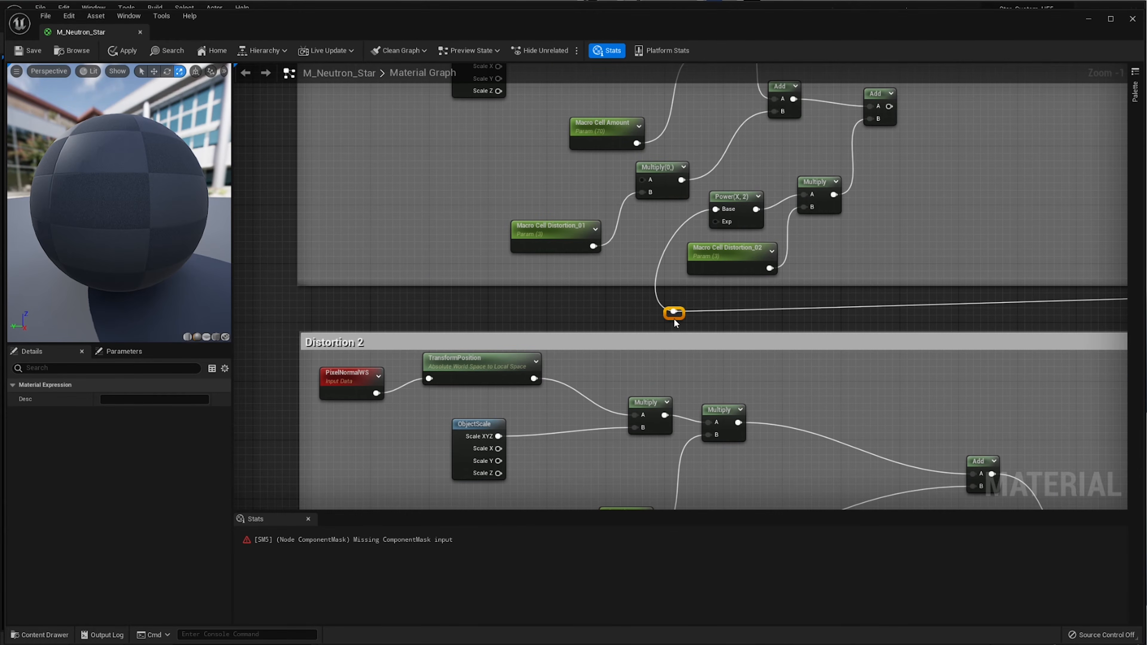
- Lower the reroute point above Distortion 3 so the wire runs straight between the two reroute points
scroll(680, 317, down, 2)
right_drag(680, 317, 501, 273)
scroll(804, 319, down, 2)
right_drag(804, 319, 566, 277)
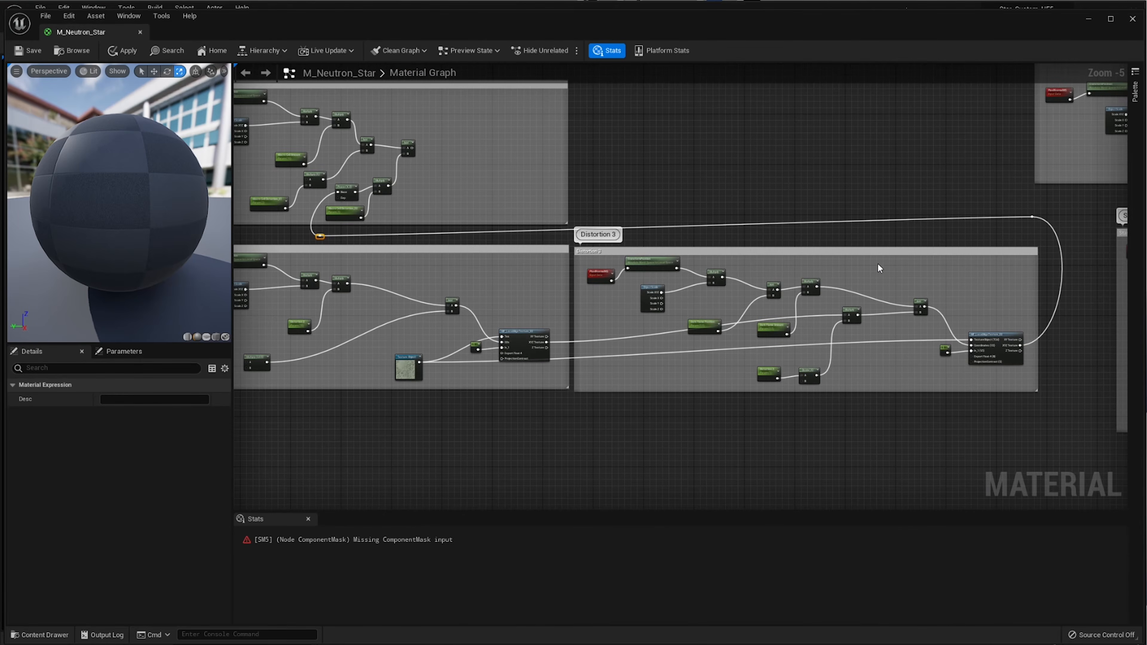
click(1032, 218)
drag(1035, 218, 1034, 243)
right_drag(596, 224, 668, 225)
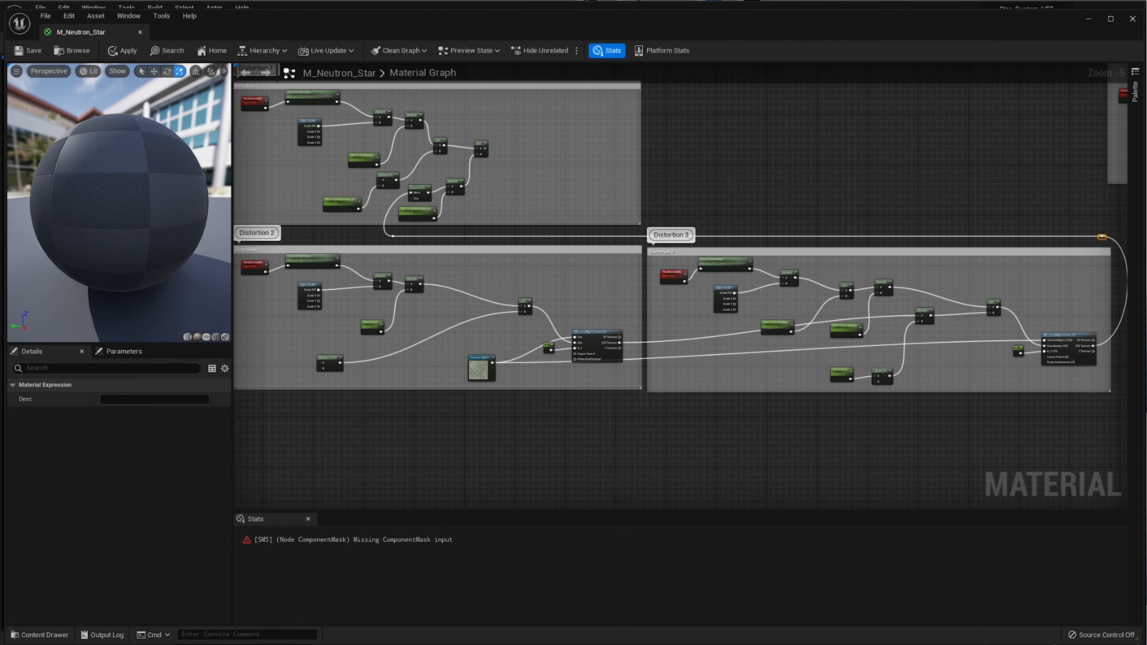
- Save the rewired material graph and accept continuing with the compilation errors
right_drag(898, 459, 541, 413)
scroll(773, 279, up, 2)
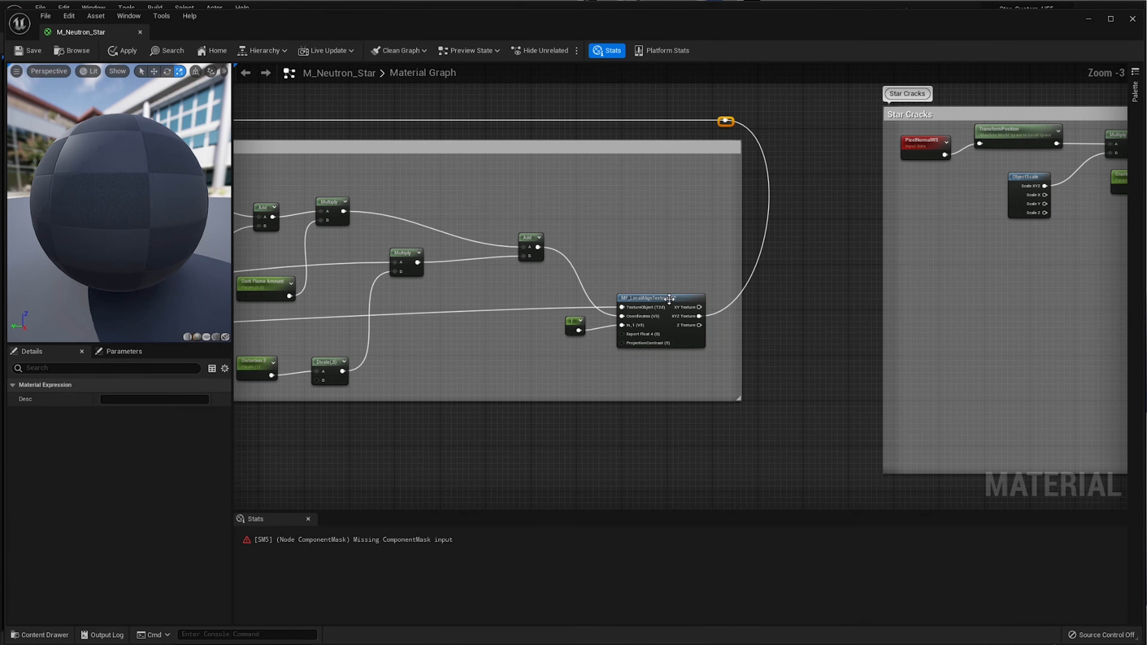
click(669, 298)
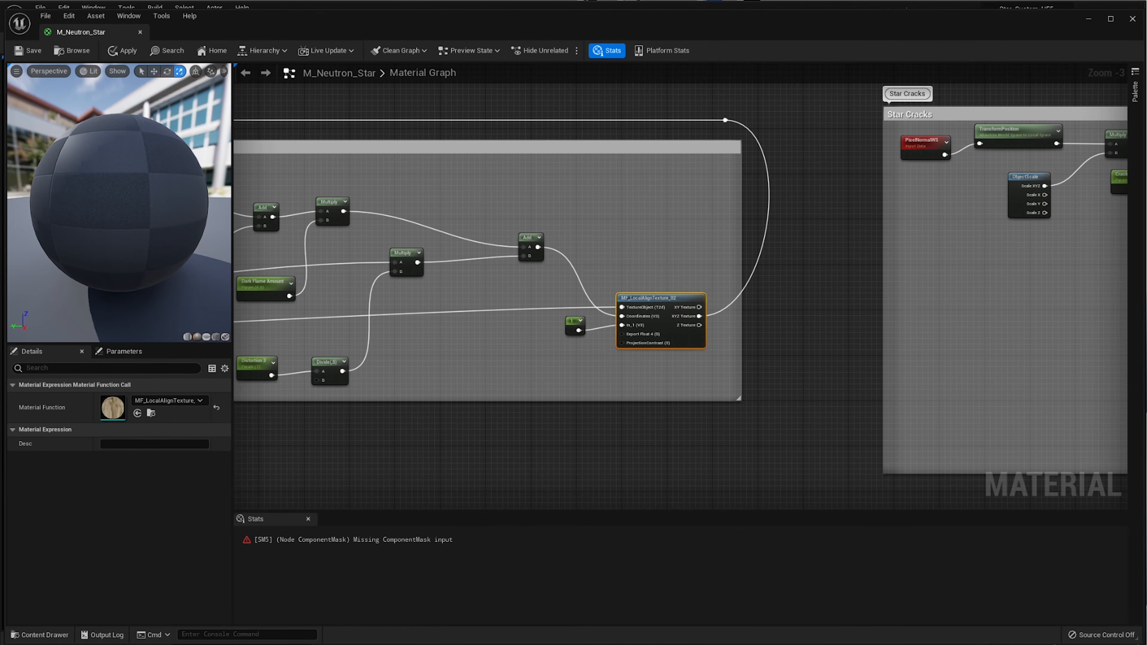
scroll(493, 310, down, 4)
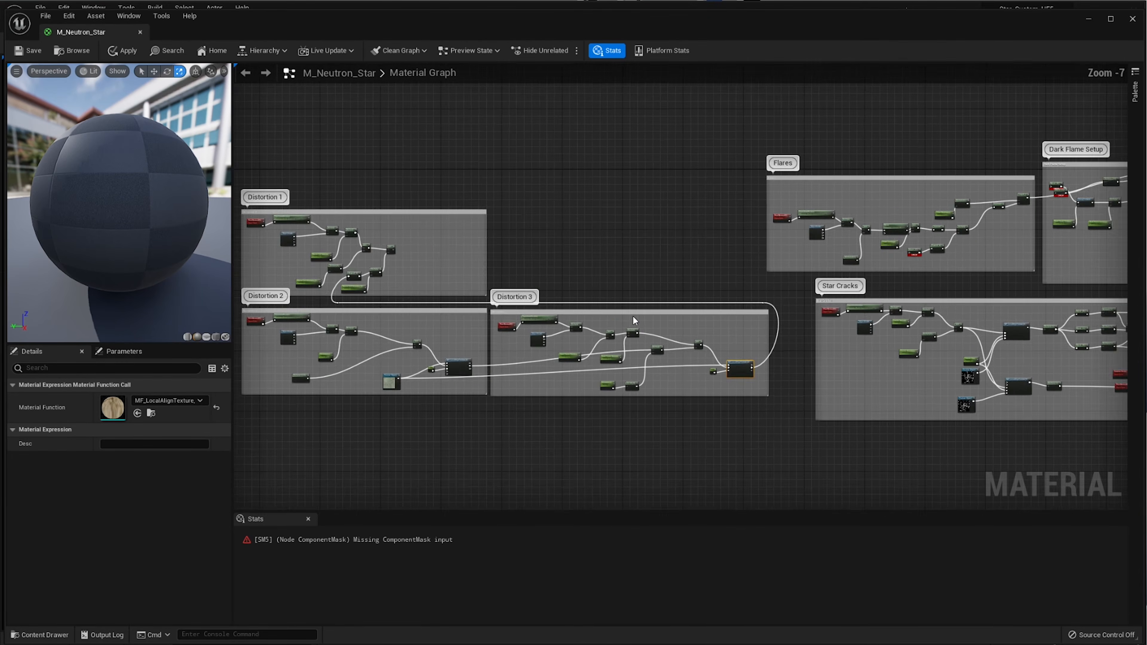
right_drag(633, 315, 762, 242)
click(747, 219)
key(ctrl+s)
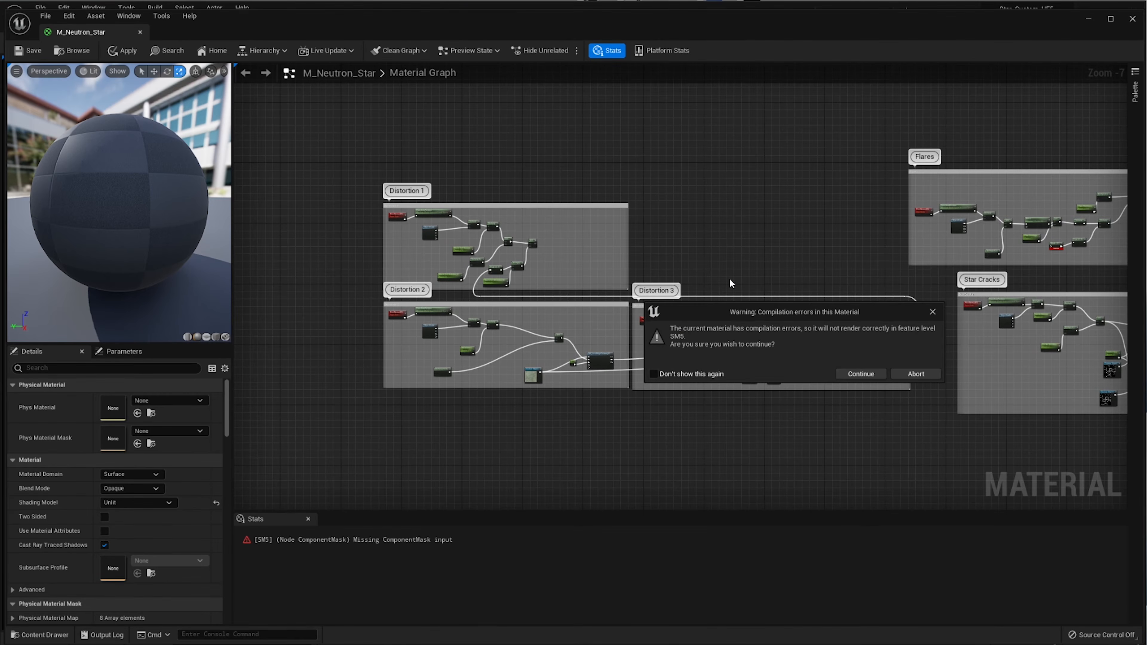
click(844, 373)
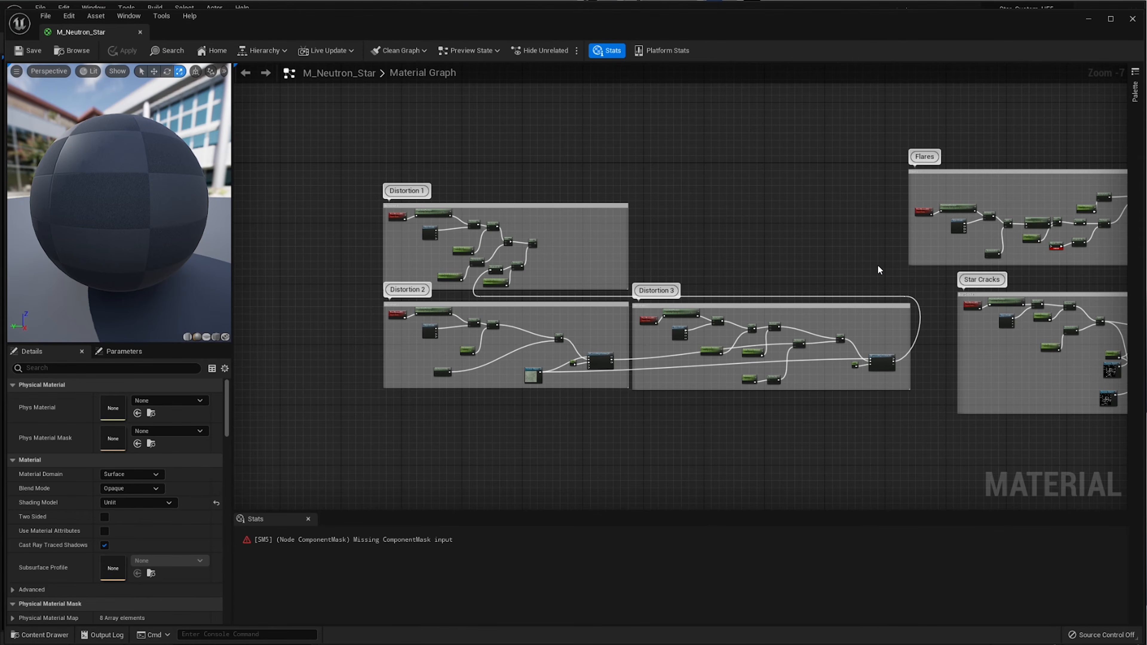
right_drag(879, 267, 858, 273)
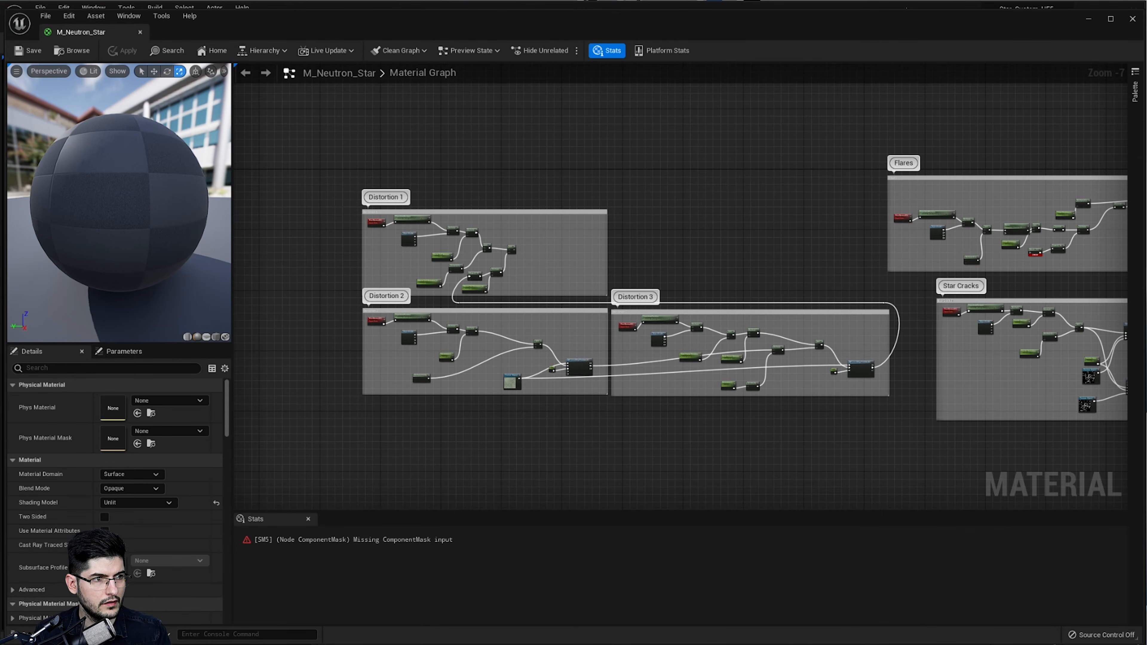
scroll(761, 261, up, 4)
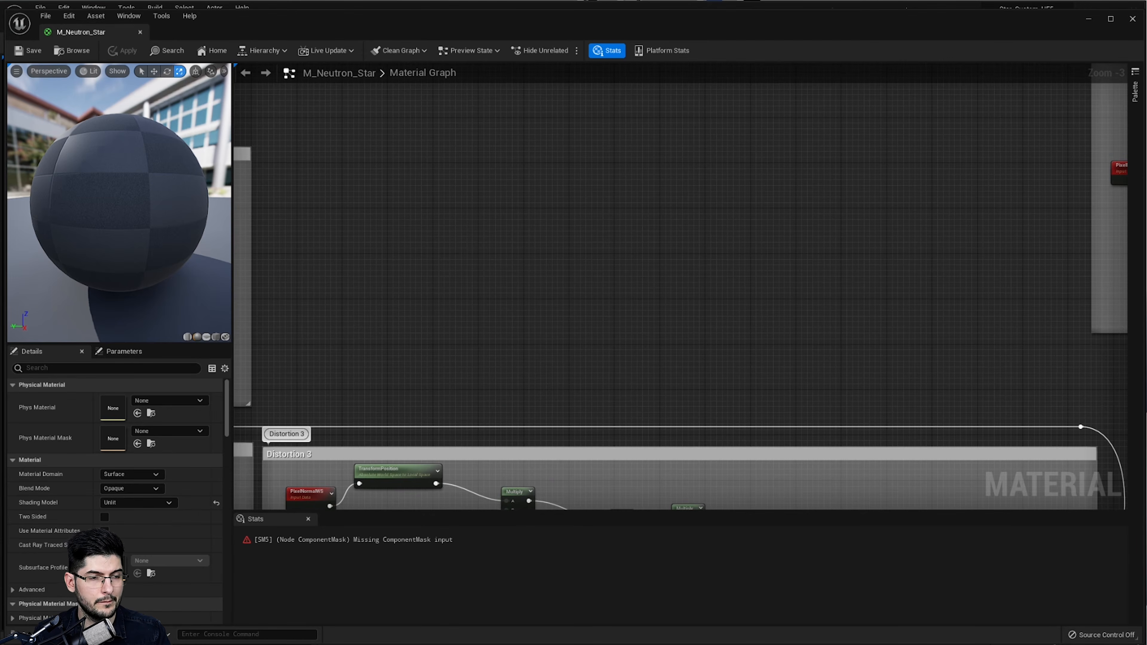
- Examine the graph from Distortion 3's output wire across to the Flares and Star Cracks groups
scroll(760, 270, down, 2)
right_drag(760, 271, 566, 301)
scroll(615, 278, up, 3)
right_drag(789, 300, 682, 194)
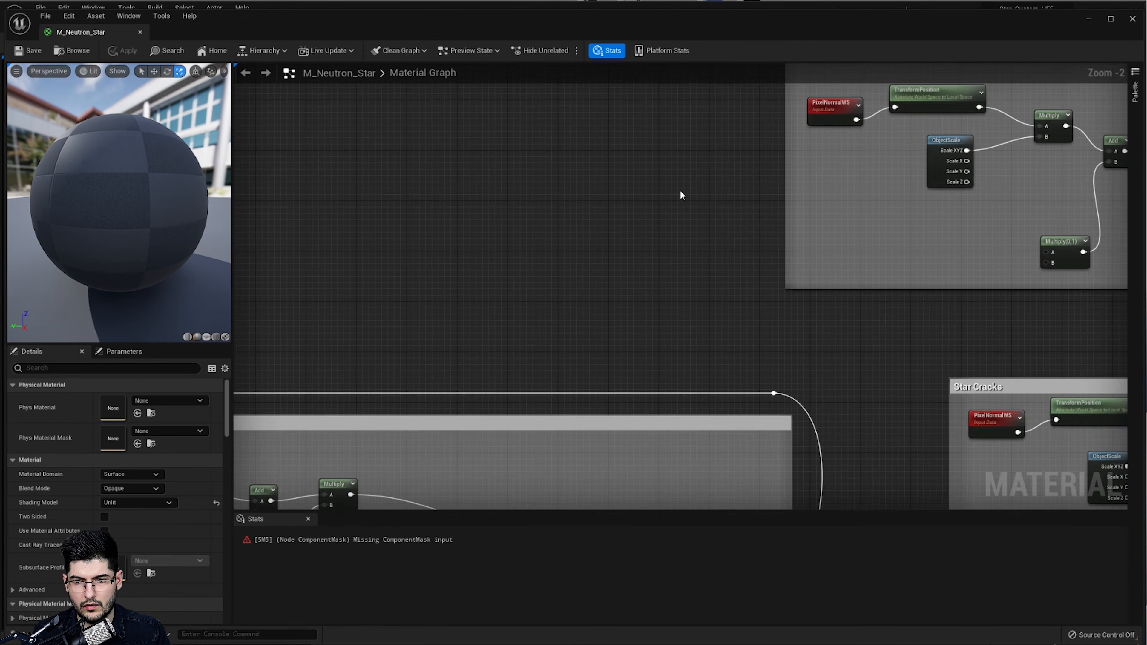
scroll(828, 357, down, 2)
right_drag(828, 357, 719, 257)
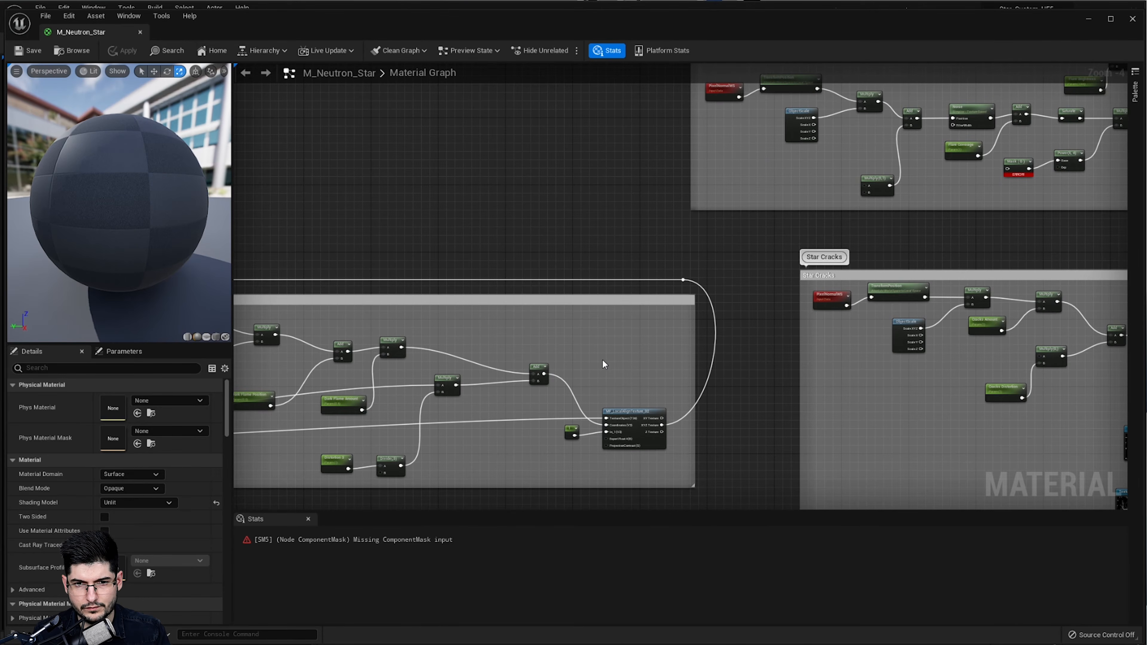
right_drag(949, 382, 626, 342)
scroll(827, 320, up, 2)
right_drag(1057, 307, 760, 336)
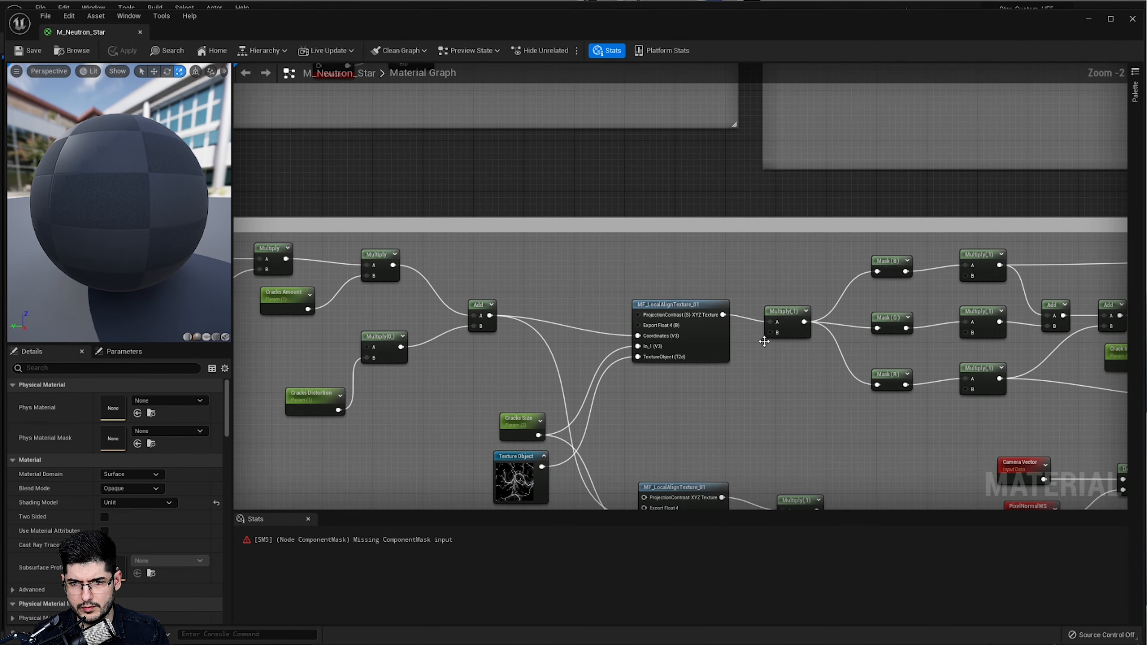
right_drag(542, 199, 912, 295)
right_drag(522, 237, 963, 304)
right_click(545, 277)
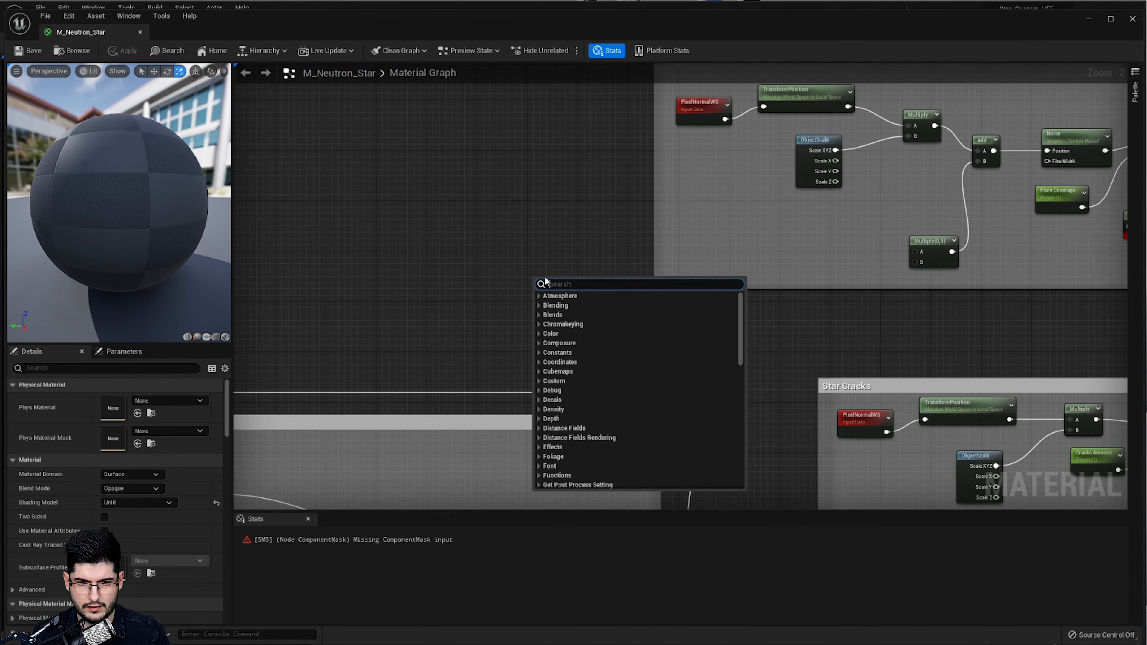
text(interpol)
key(Return)
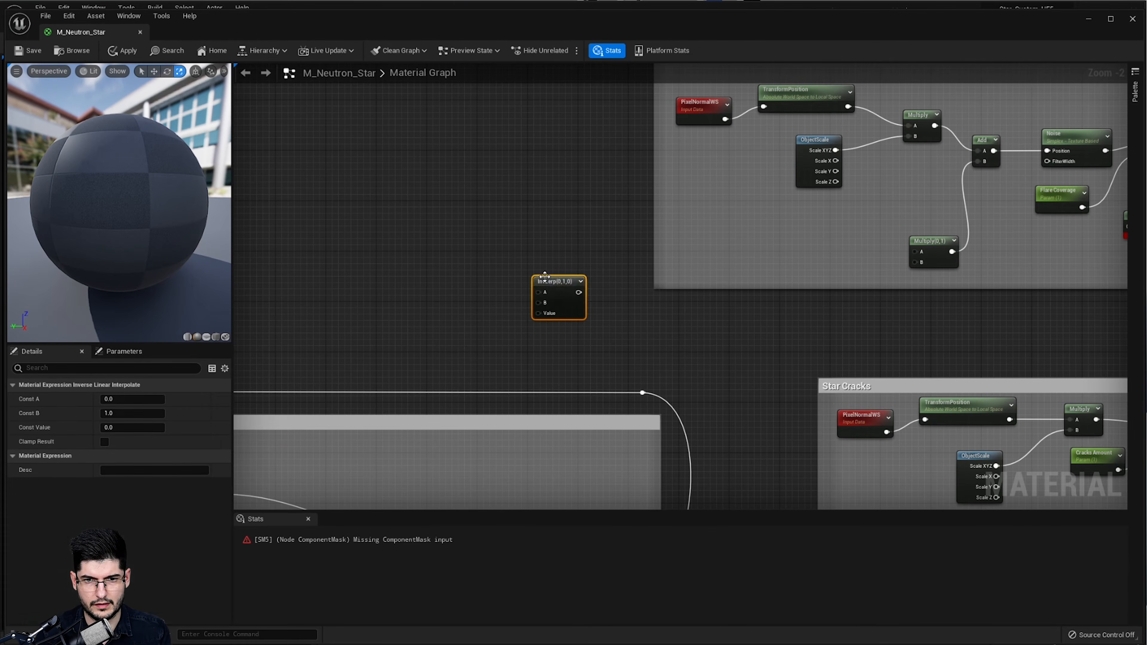
key(Delete)
- Add a LinearInterpolate node and place it in the empty area just before the Flares frame
right_click(549, 294)
text(interpo)
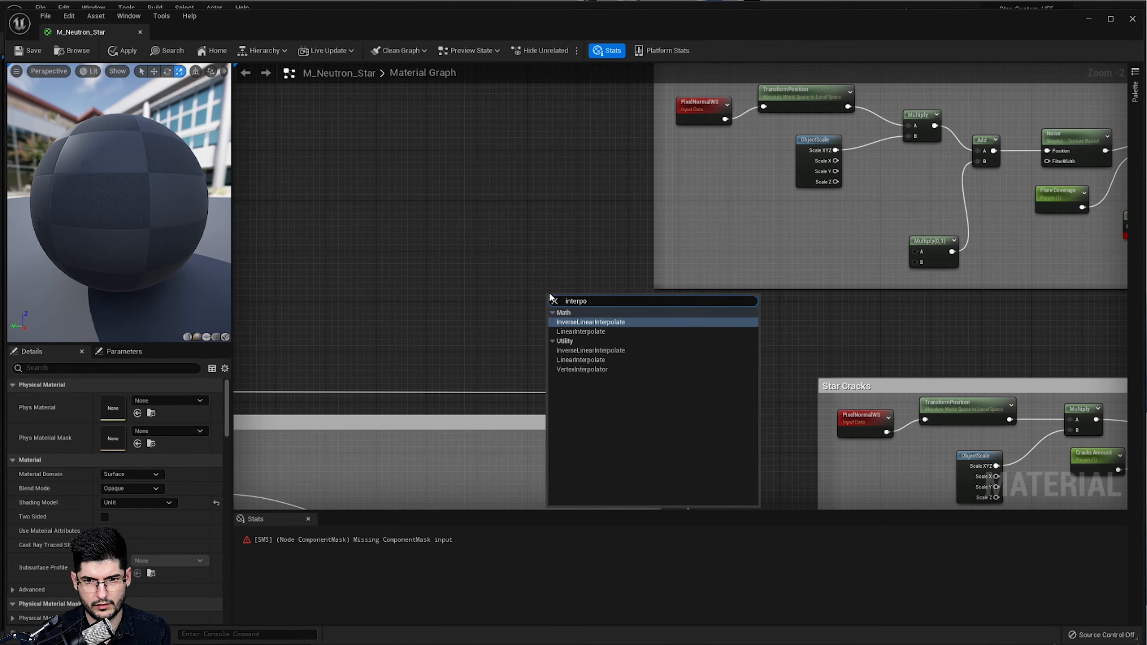
key(Return)
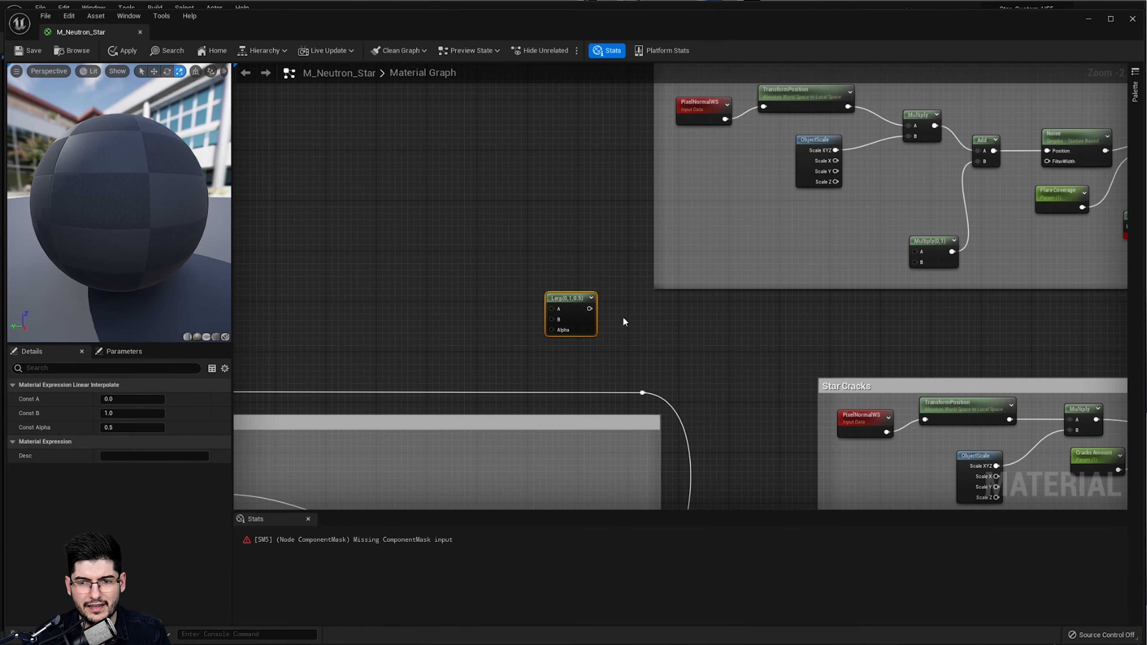
scroll(623, 318, down, 3)
right_drag(627, 296, 815, 306)
scroll(815, 305, up, 3)
drag(758, 377, 726, 328)
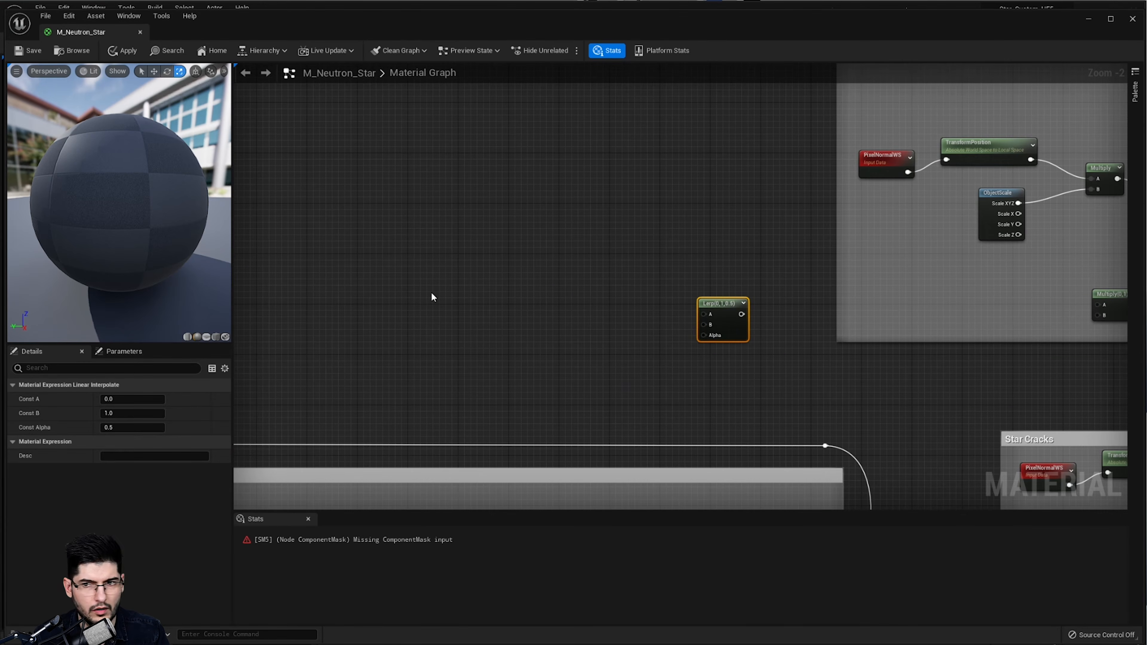
scroll(704, 313, down, 2)
drag(530, 372, 528, 220)
scroll(880, 285, up, 2)
right_drag(880, 285, 903, 312)
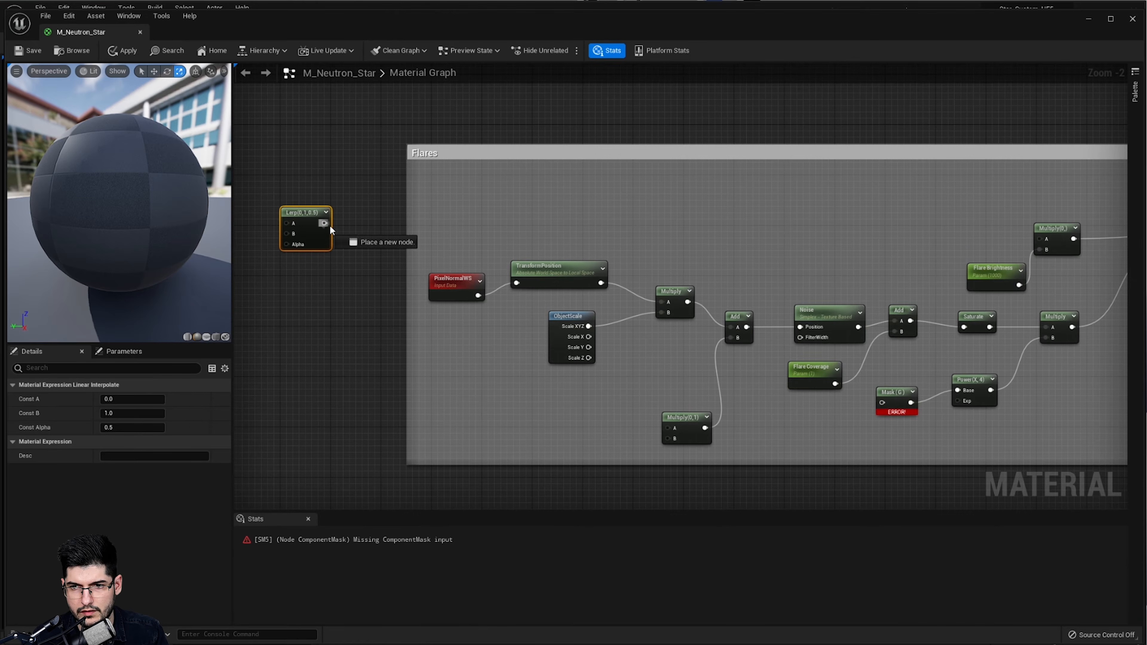
- Connect the new Lerp to input A of the Flare Brightness Multiply and, through a reroute point, to input A of the Flares group's final Lerp
drag(324, 223, 1039, 239)
right_drag(865, 266, 704, 312)
click(744, 270)
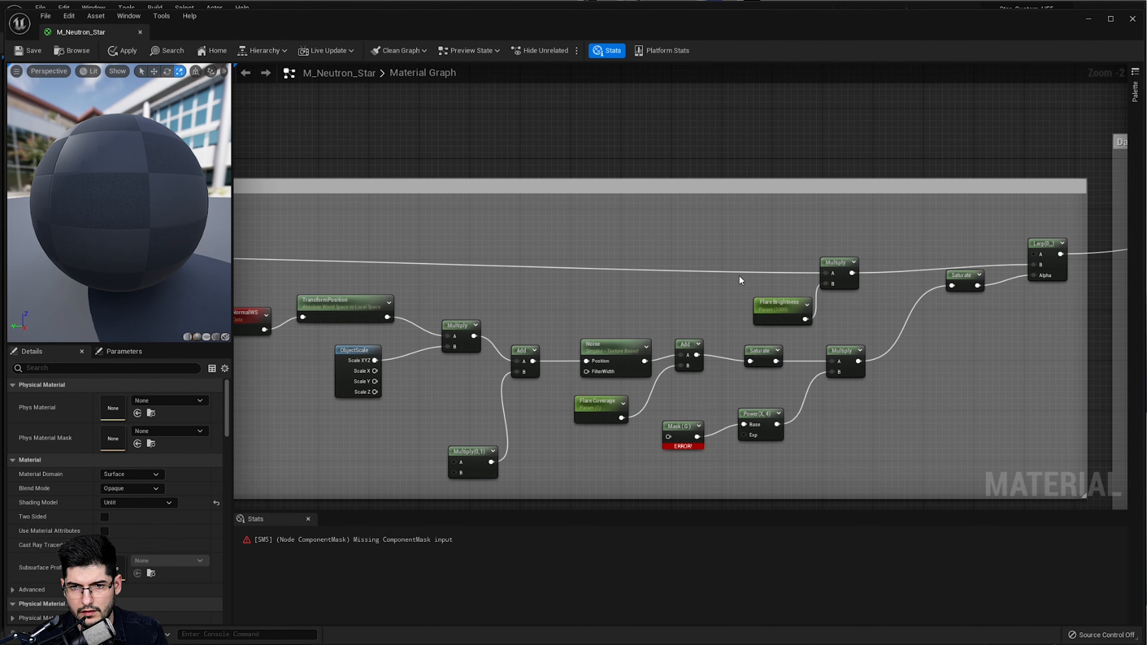
double_click(730, 272)
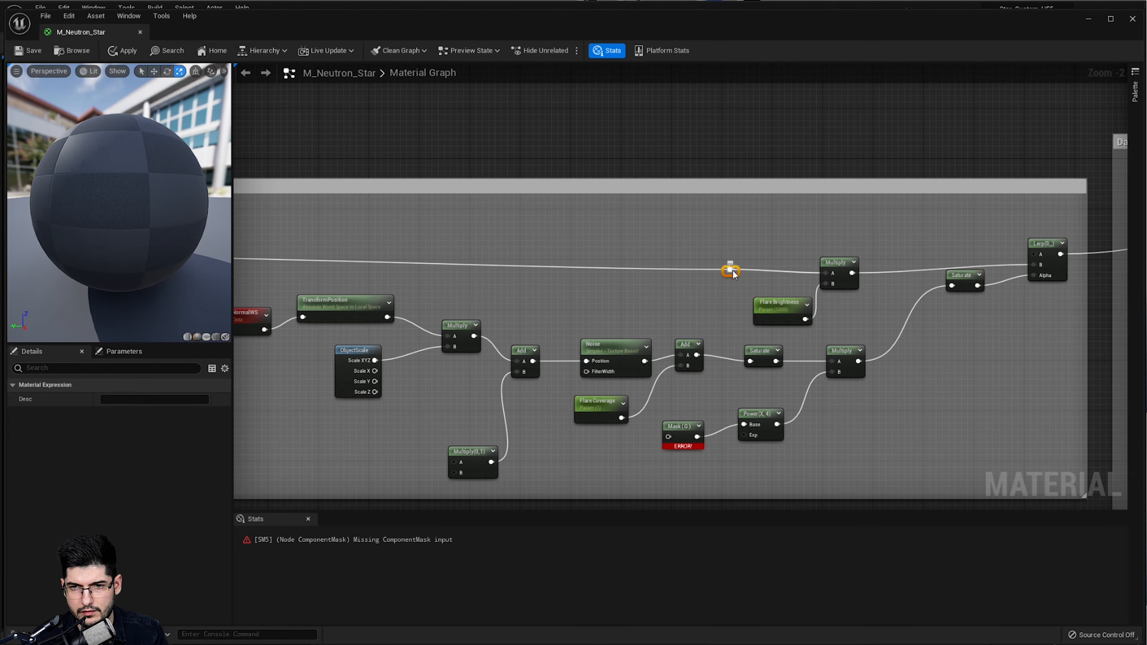
drag(732, 270, 1034, 233)
- Duplicate the Flares group's Saturate node, place it beside the new Lerp, and connect it to the Lerp's Alpha input
right_drag(363, 301, 859, 263)
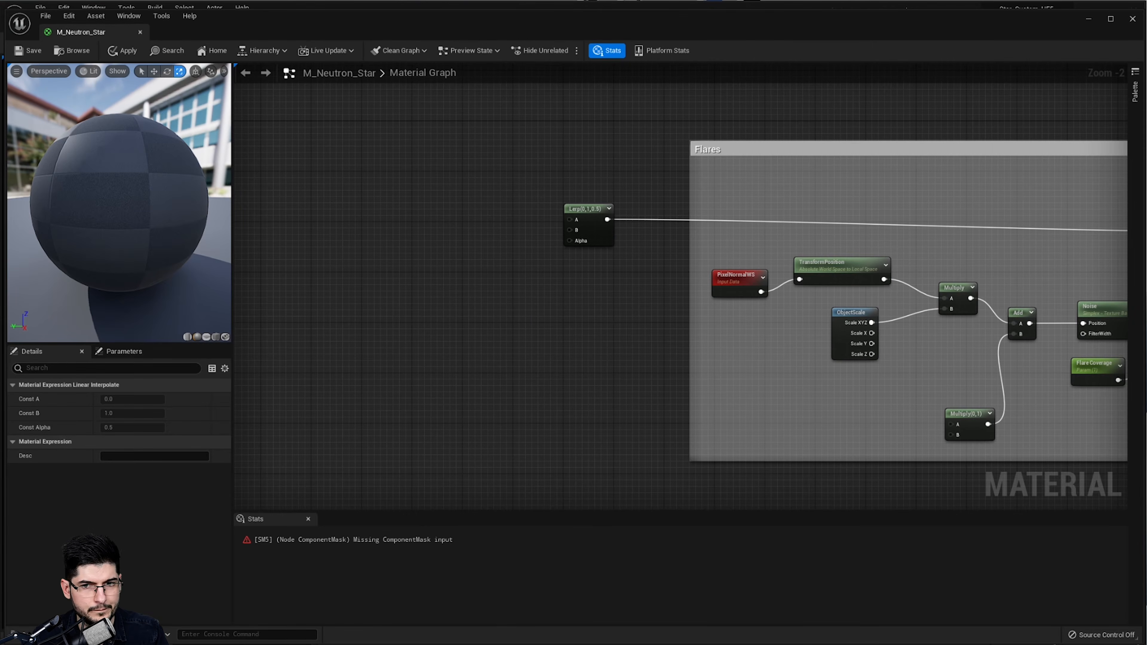
scroll(366, 239, up, 2)
right_drag(737, 259, 505, 254)
right_drag(650, 281, 301, 219)
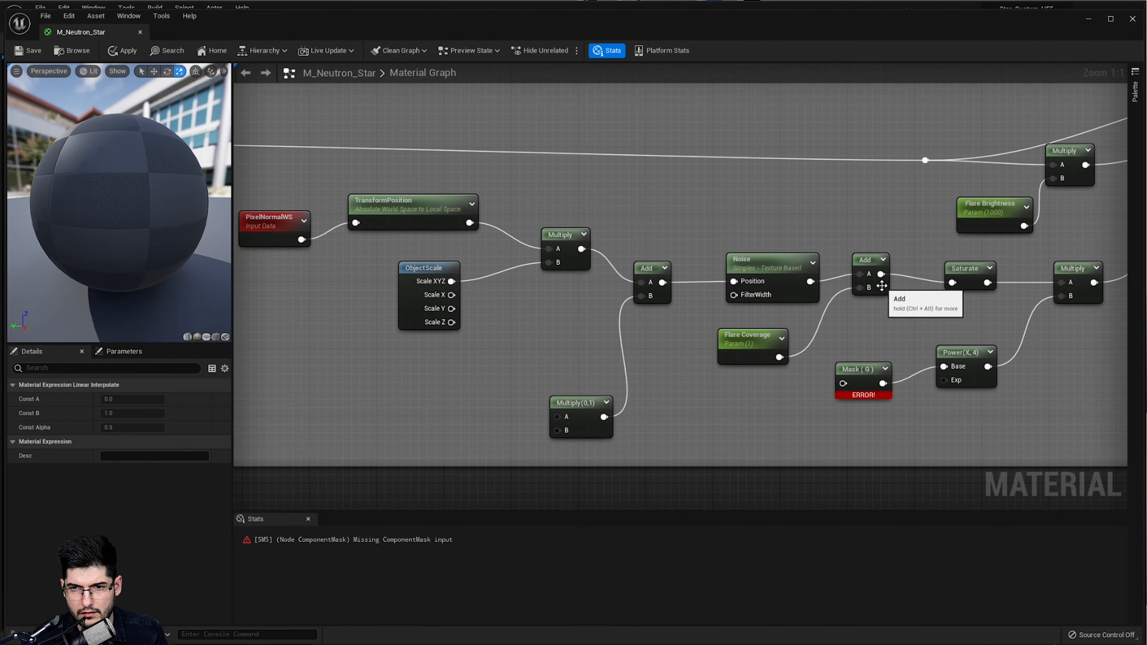
click(969, 270)
key(ctrl+c)
key(ctrl+v)
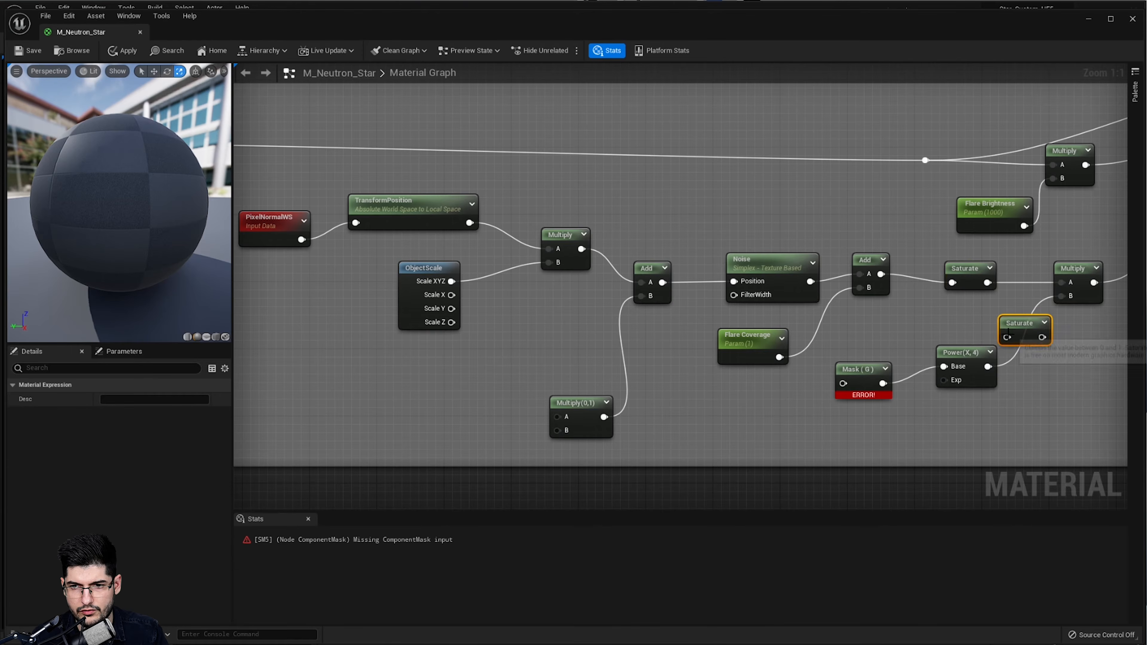
drag(1019, 334, 364, 182)
right_drag(400, 163, 732, 172)
drag(694, 192, 384, 180)
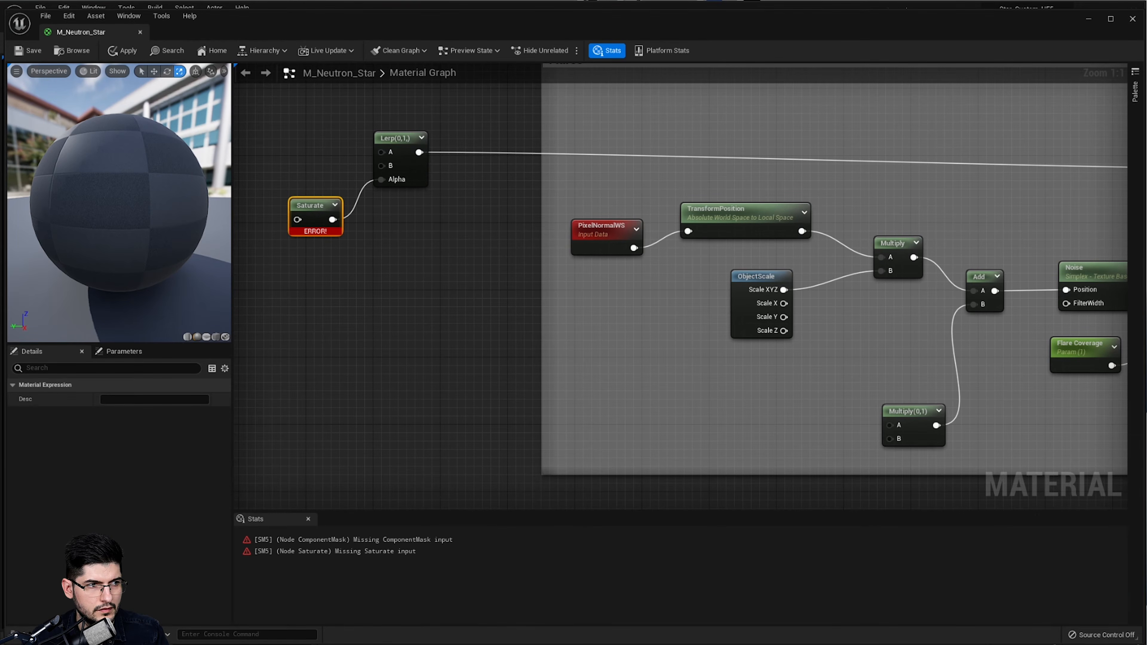
click(418, 249)
- Connect the duplicated Saturate's output to input A of the first Multiply in the Star Color group
scroll(587, 245, down, 4)
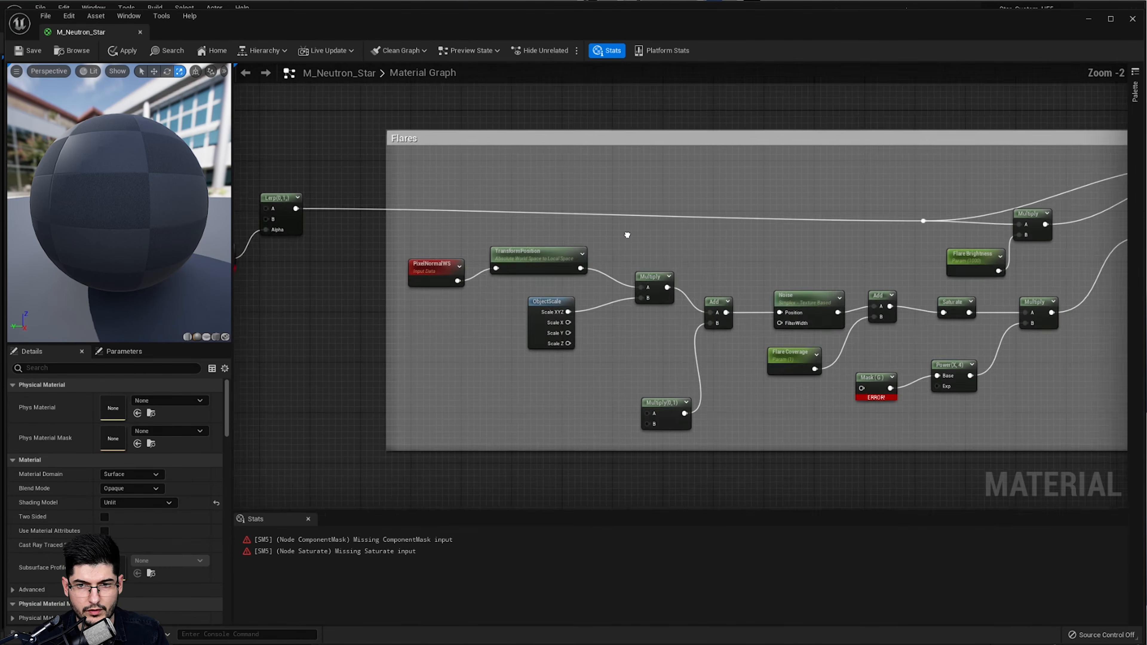
right_drag(956, 264, 733, 289)
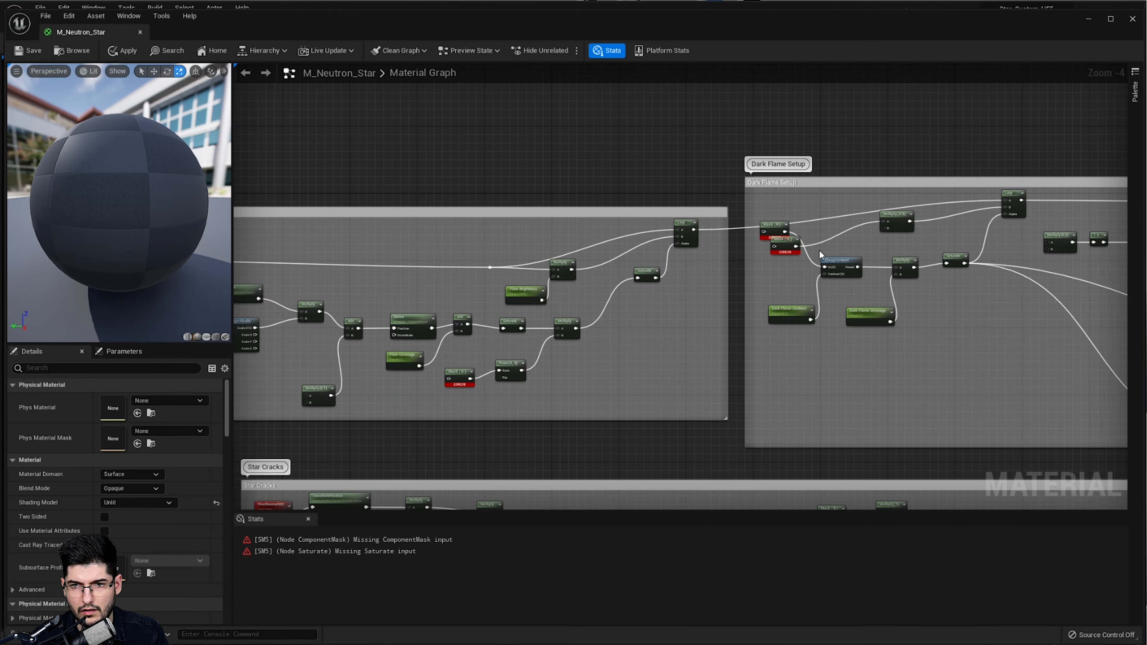
scroll(820, 251, up, 4)
drag(741, 253, 738, 281)
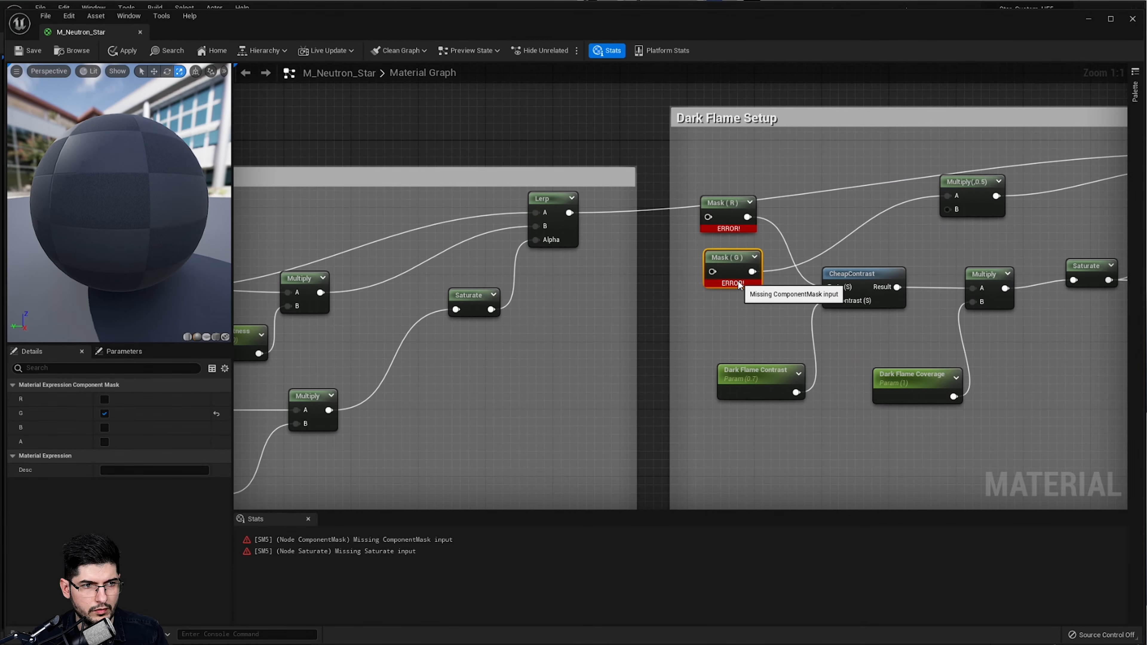
scroll(737, 285, down, 6)
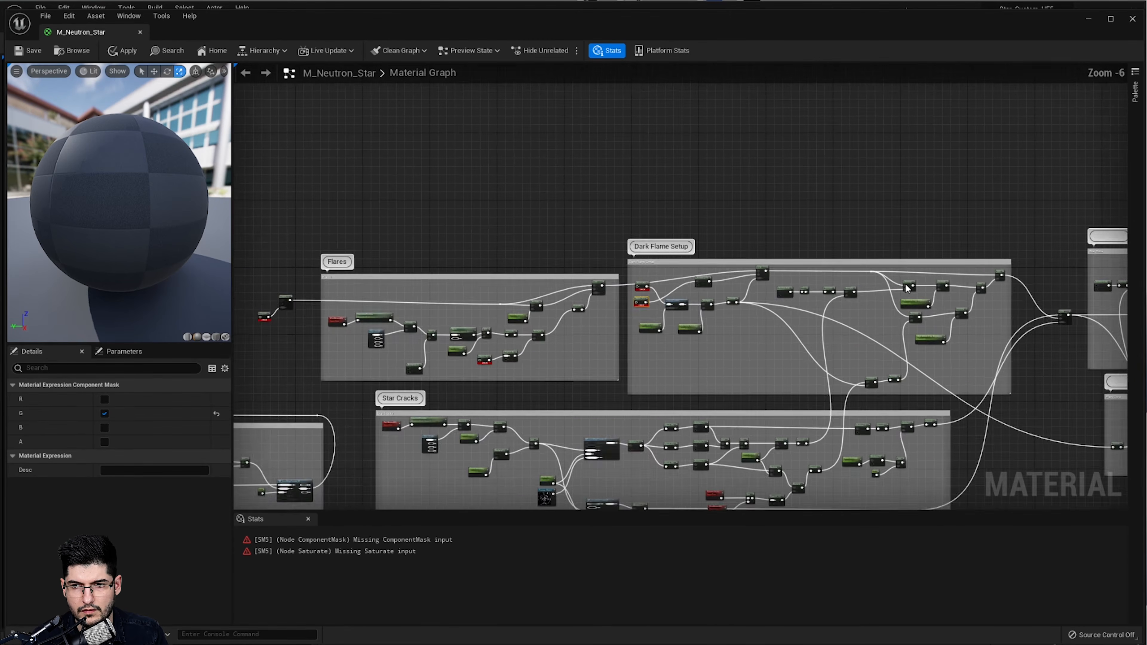
scroll(901, 294, up, 5)
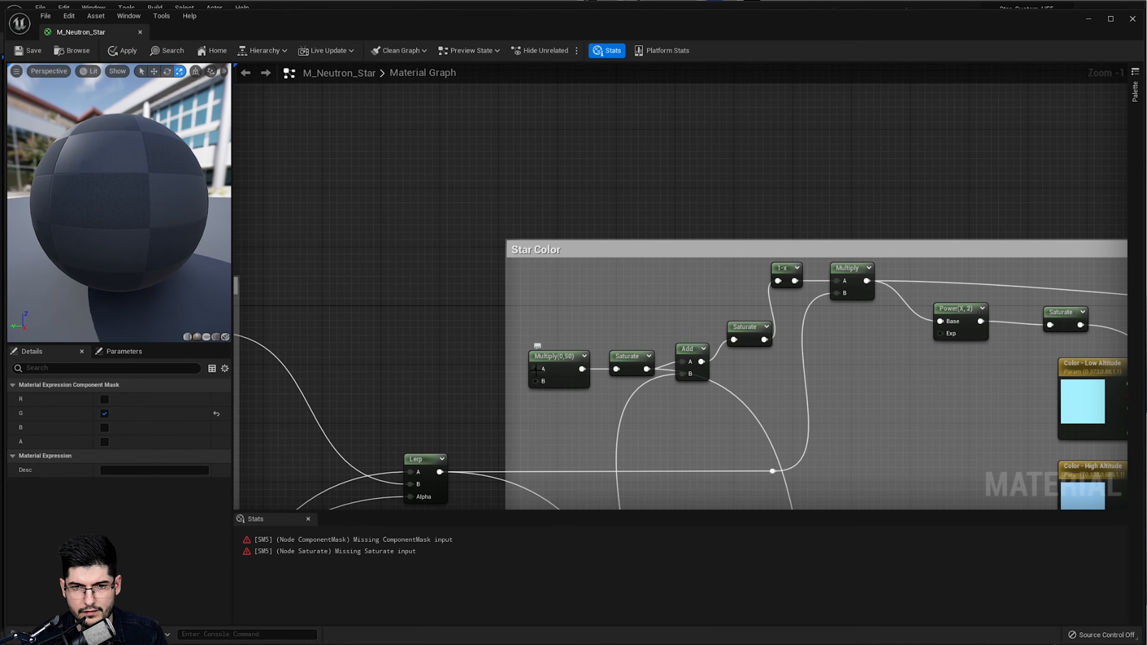
drag(534, 369, 664, 479)
scroll(795, 418, down, 2)
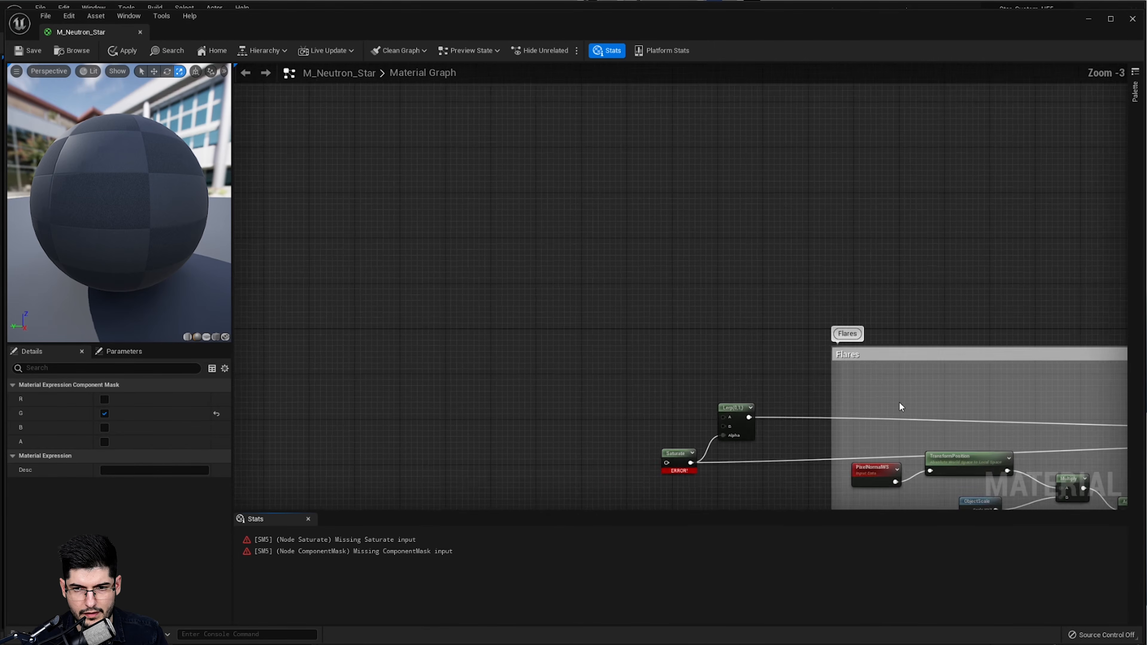
- Add a reroute point to the Saturate's long wire and place it above the start of the Flares frame
right_drag(841, 453, 644, 399)
click(621, 401)
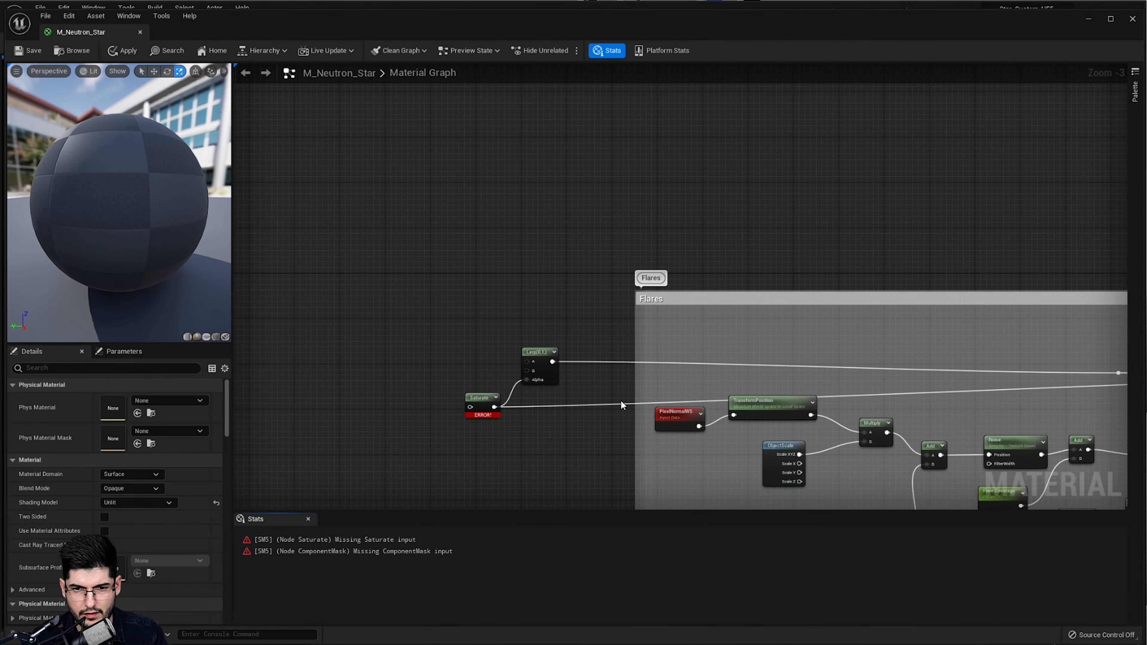
double_click(642, 403)
drag(642, 403, 638, 260)
right_drag(802, 269, 382, 259)
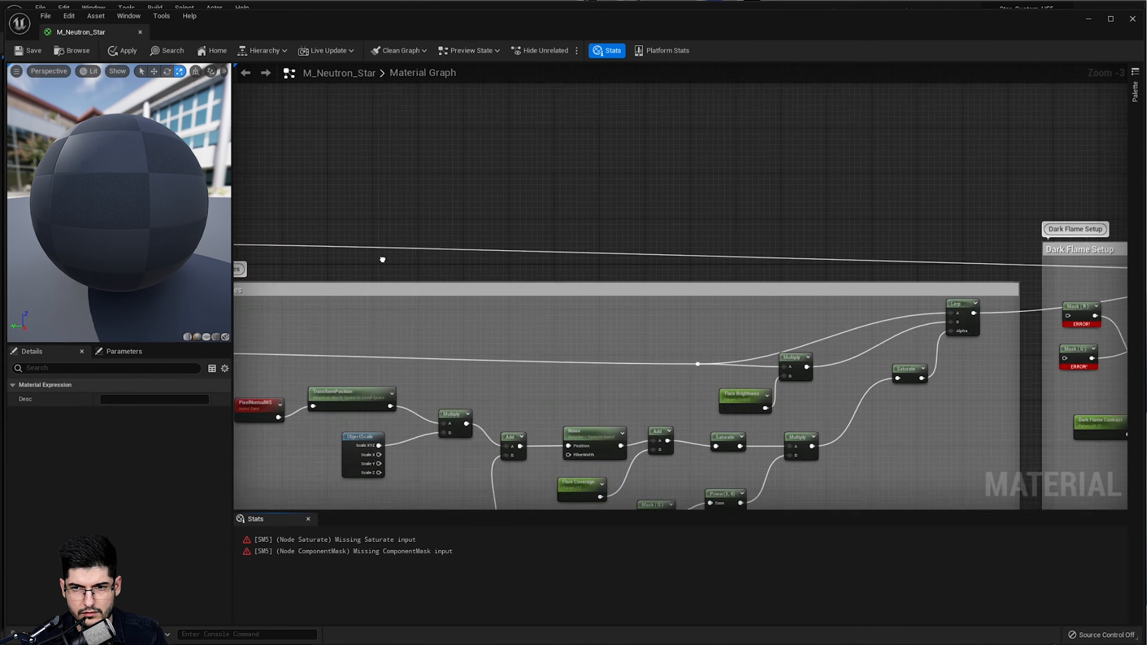
- Add a second reroute point on the long wire before the Star Color group and raise it above the frames
scroll(501, 221, down, 2)
right_drag(794, 227, 138, 235)
scroll(818, 267, up, 1)
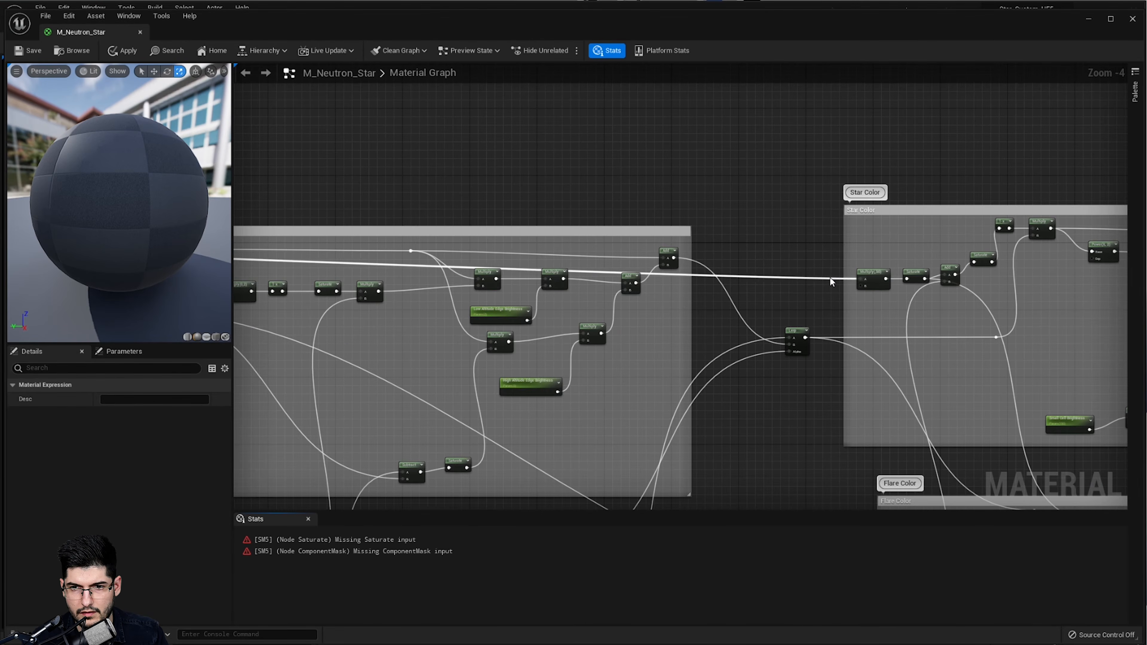
scroll(831, 277, up, 3)
double_click(815, 278)
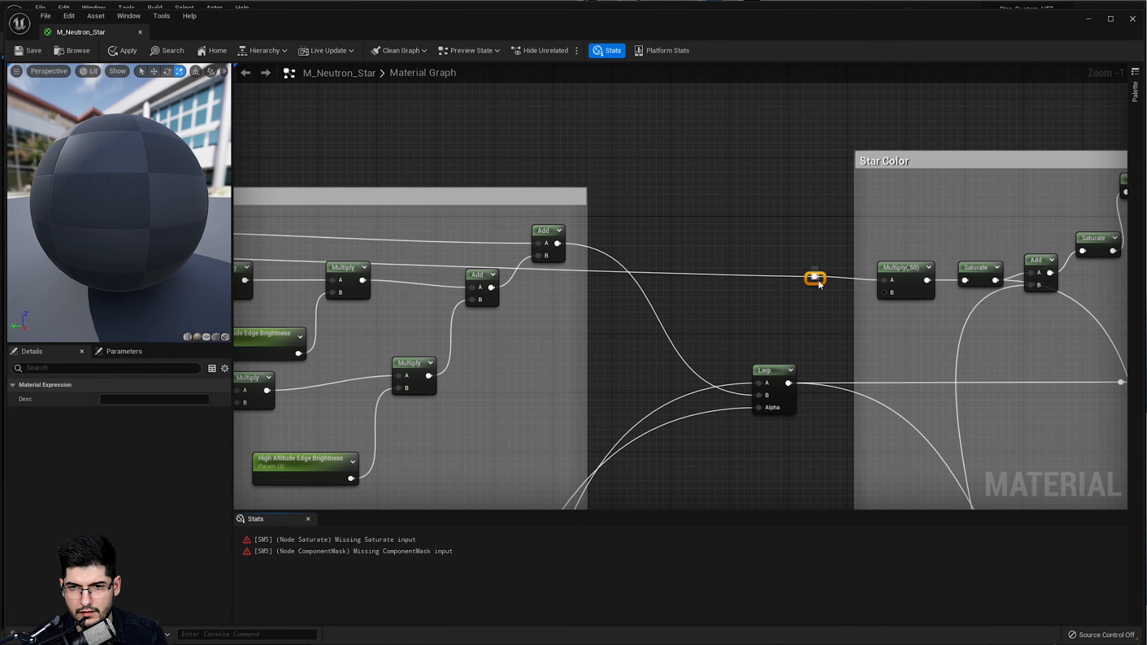
drag(815, 278, 793, 137)
scroll(773, 199, down, 3)
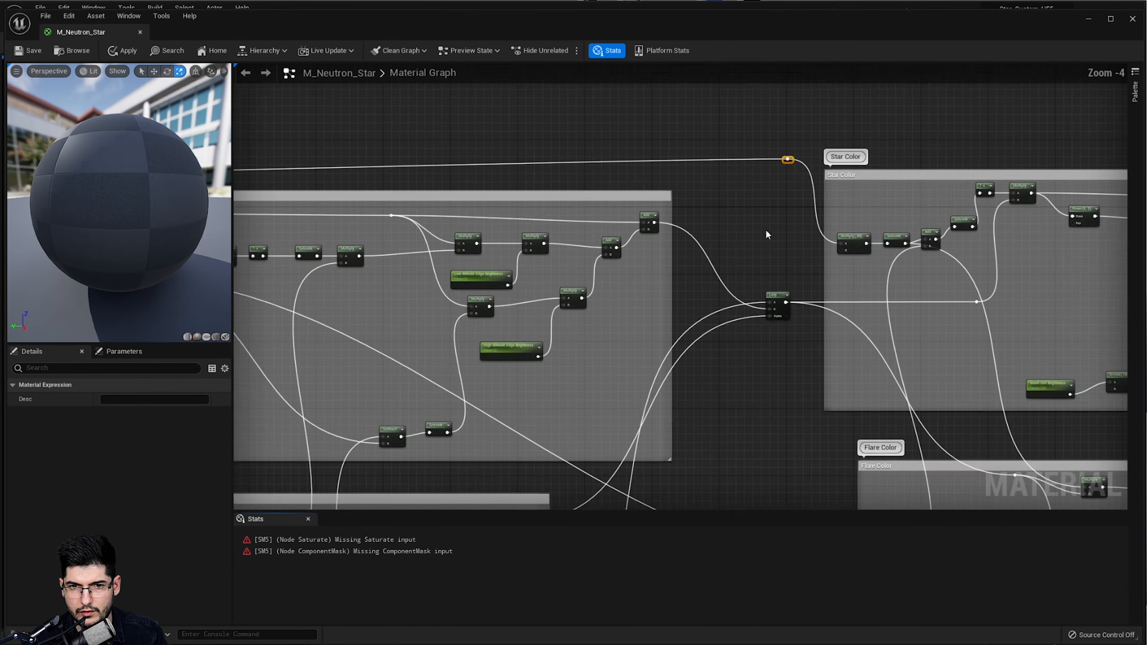
- Follow the rerouted wire back to the Lerp and Saturate nodes and examine their connections to the Flares group
right_drag(538, 249, 840, 238)
scroll(839, 238, down, 3)
right_drag(612, 226, 836, 209)
click(767, 167)
right_drag(538, 185, 686, 190)
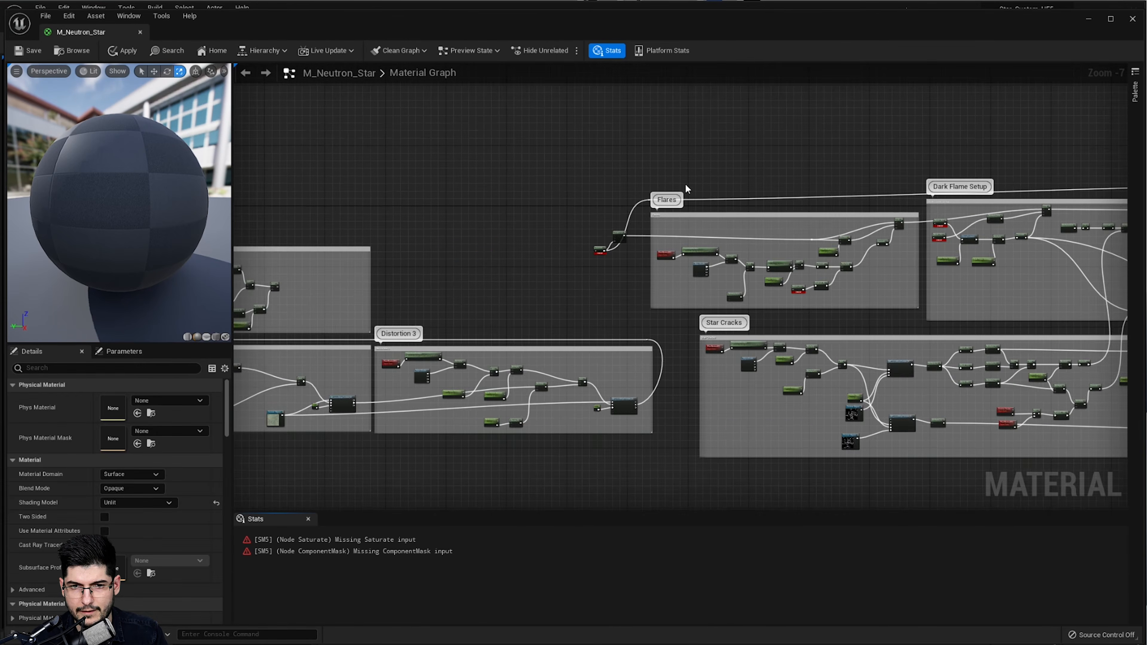
scroll(597, 240, up, 6)
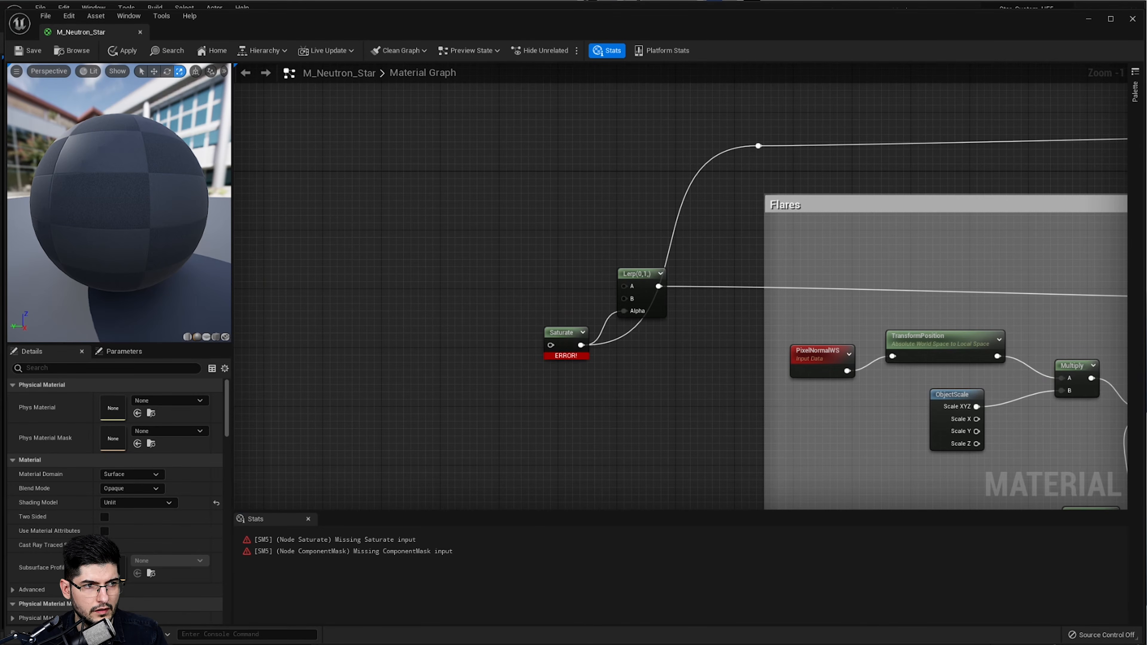
right_drag(467, 316, 574, 274)
scroll(574, 274, up, 1)
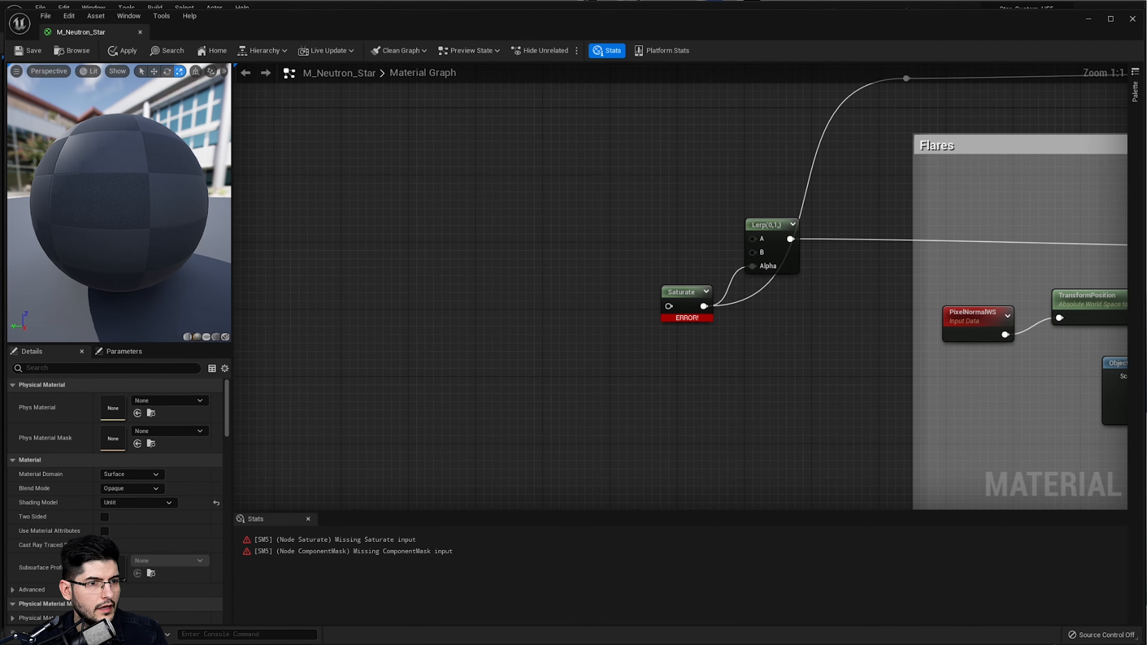
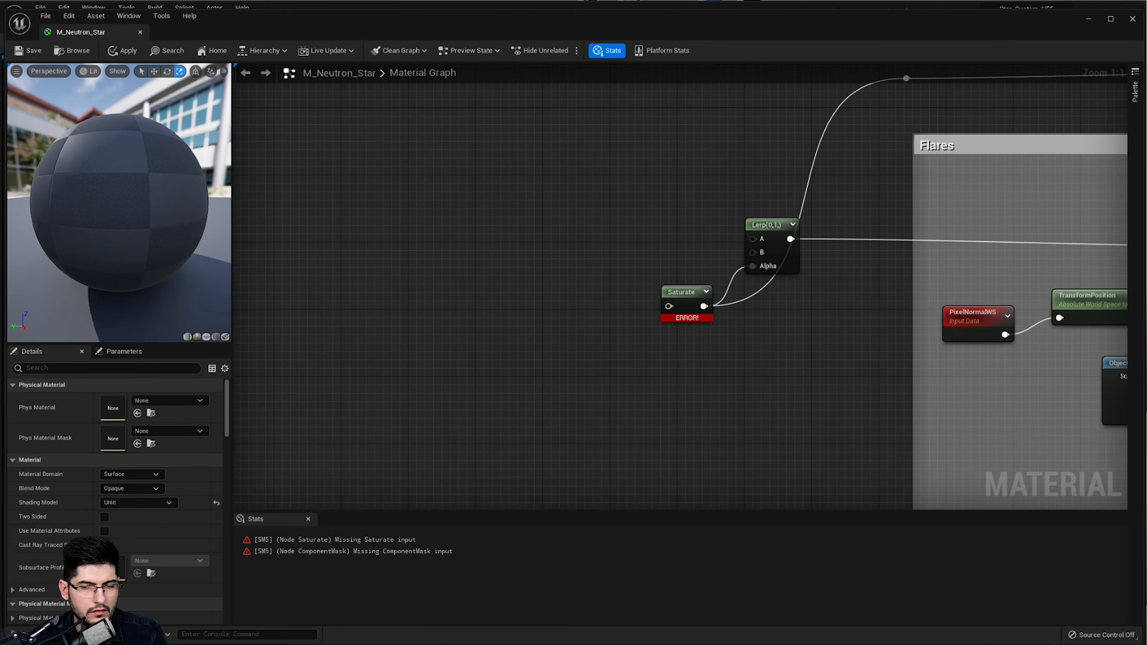
right_drag(676, 302, 389, 283)
scroll(501, 289, down, 2)
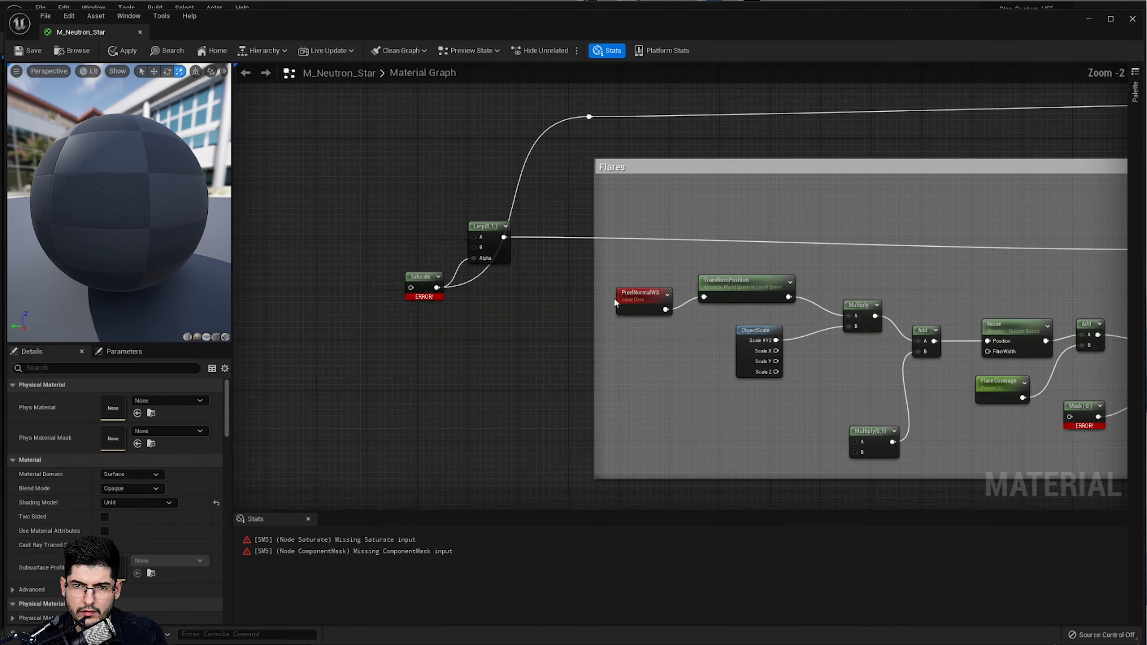
right_drag(614, 298, 367, 307)
scroll(519, 280, down, 3)
scroll(791, 321, up, 2)
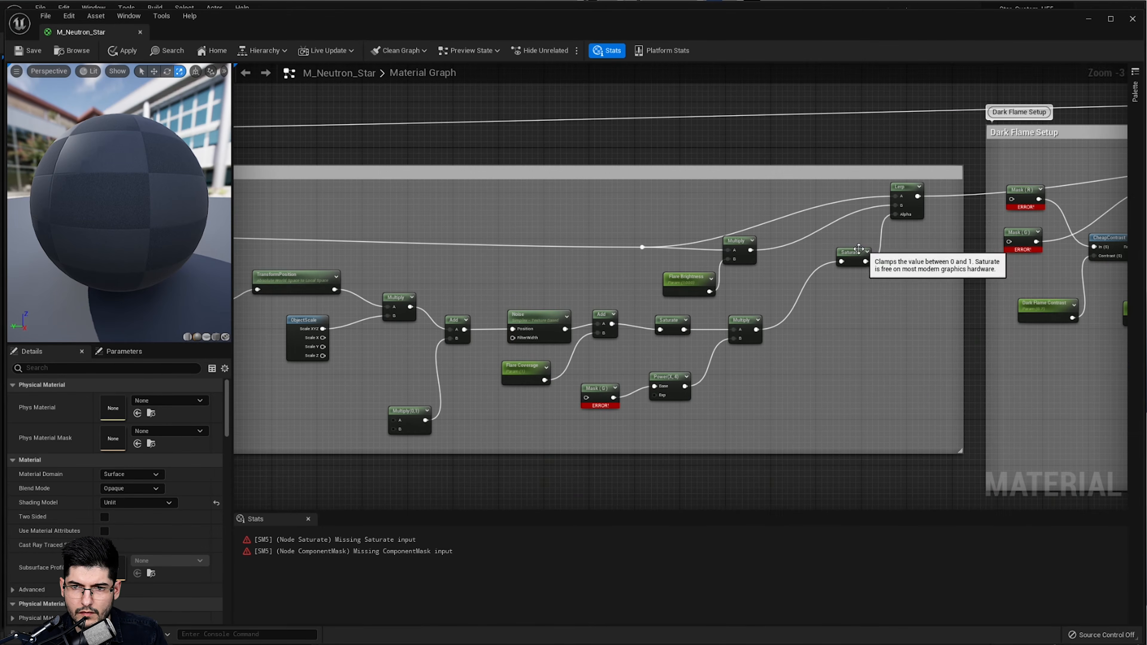
right_drag(659, 240, 976, 247)
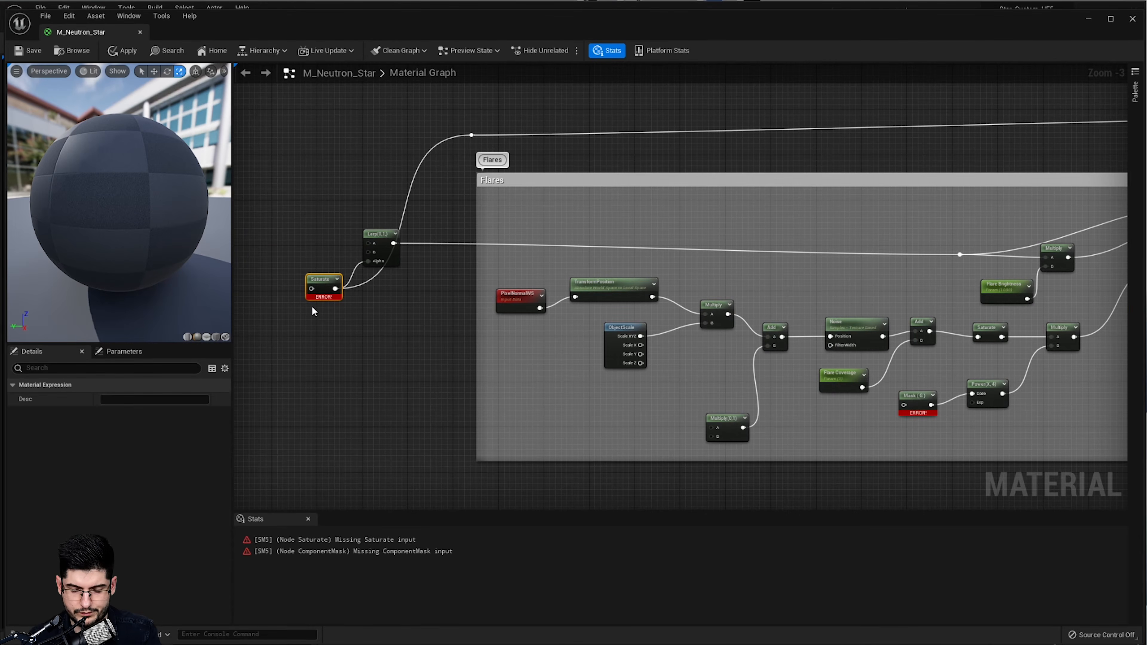
- Delete the Saturate node feeding the new Lerp's Alpha and the reroute point above the start of the Flares frame
key(Delete)
drag(479, 132, 465, 147)
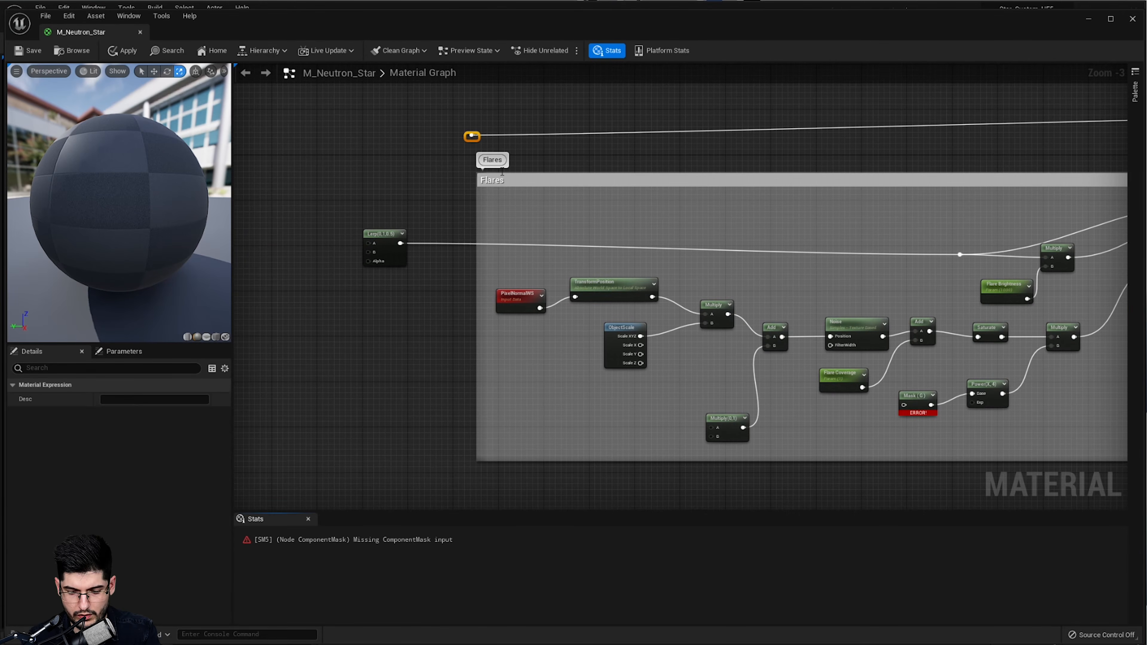
key(Delete)
right_drag(1008, 219, 649, 228)
scroll(852, 272, up, 2)
right_drag(854, 277, 654, 302)
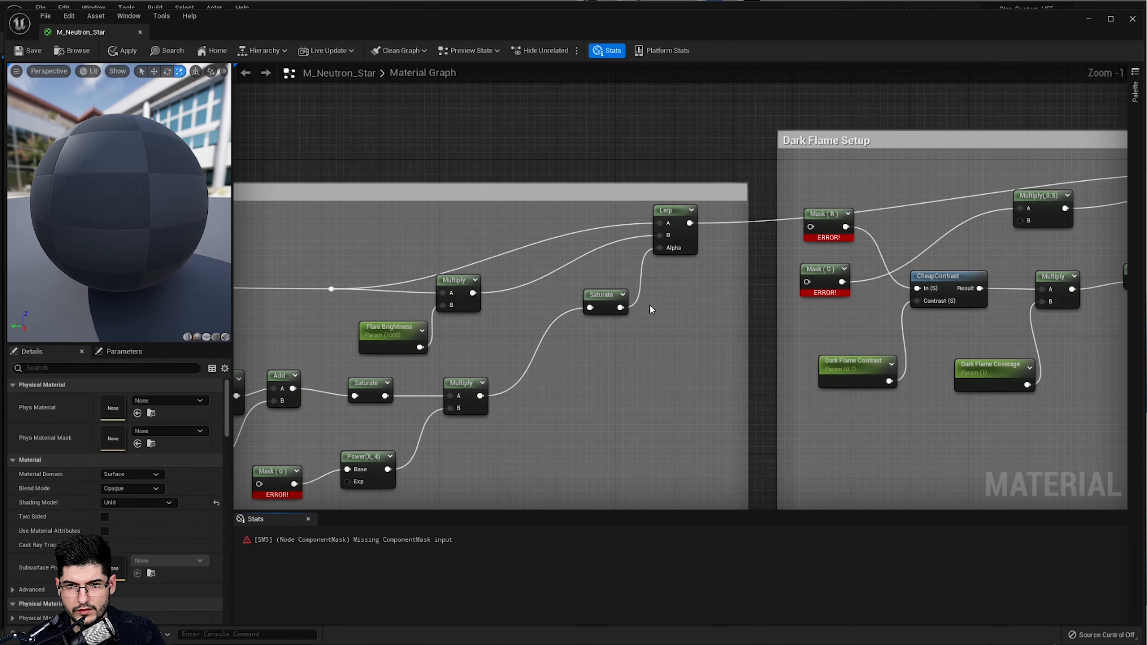
- Connect the Flares Saturate to the reroute point before Star Color, adding another reroute point above the end of the Flares frame
drag(618, 308, 739, 230)
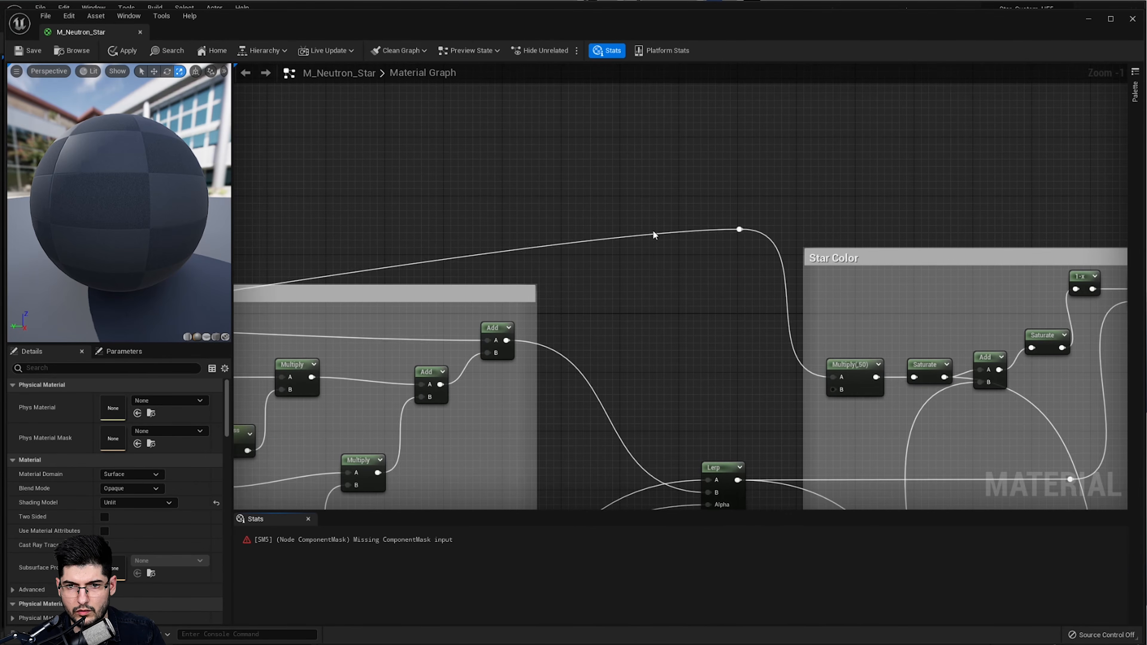
scroll(632, 238, down, 3)
right_drag(461, 262, 916, 217)
right_drag(396, 285, 886, 263)
scroll(630, 296, up, 3)
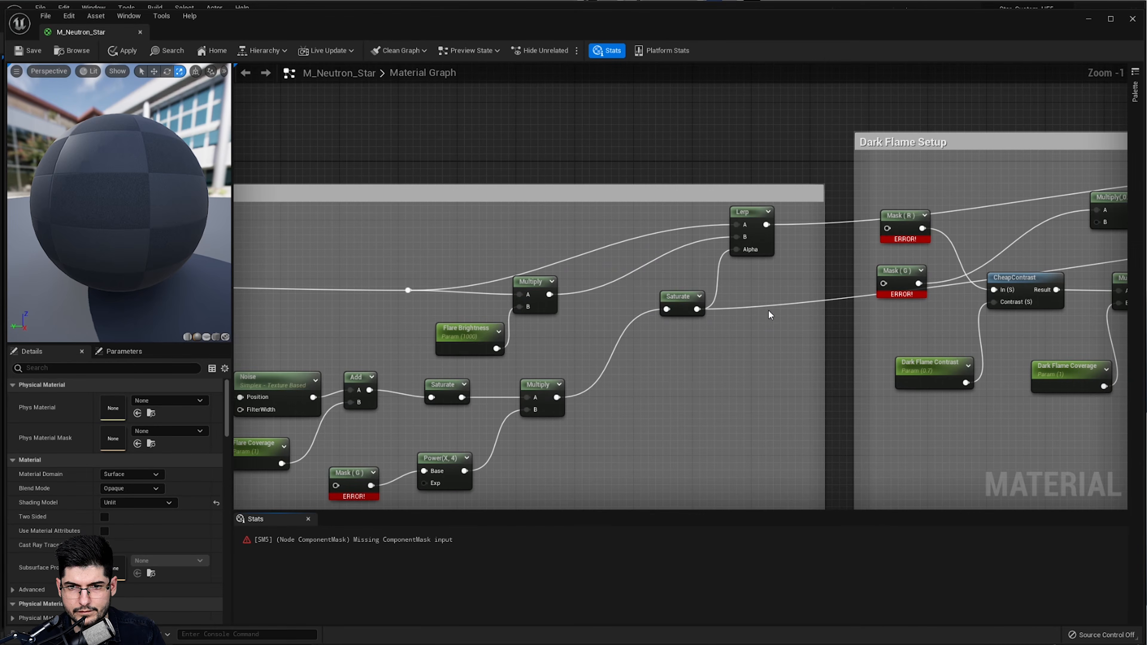
double_click(808, 301)
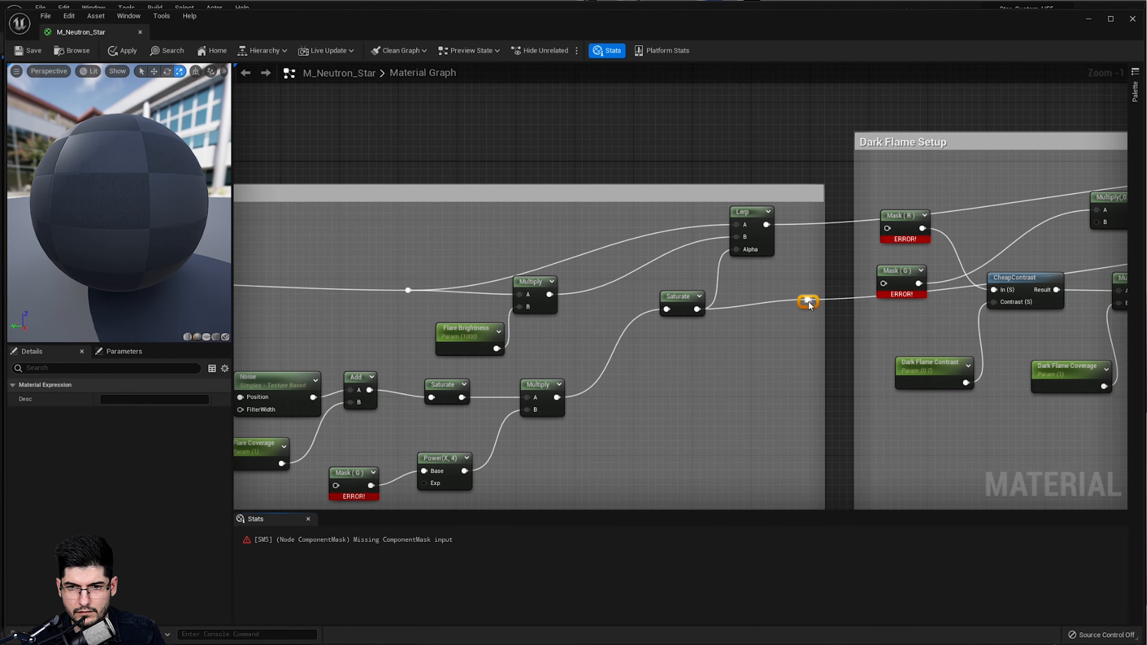
drag(813, 306, 773, 105)
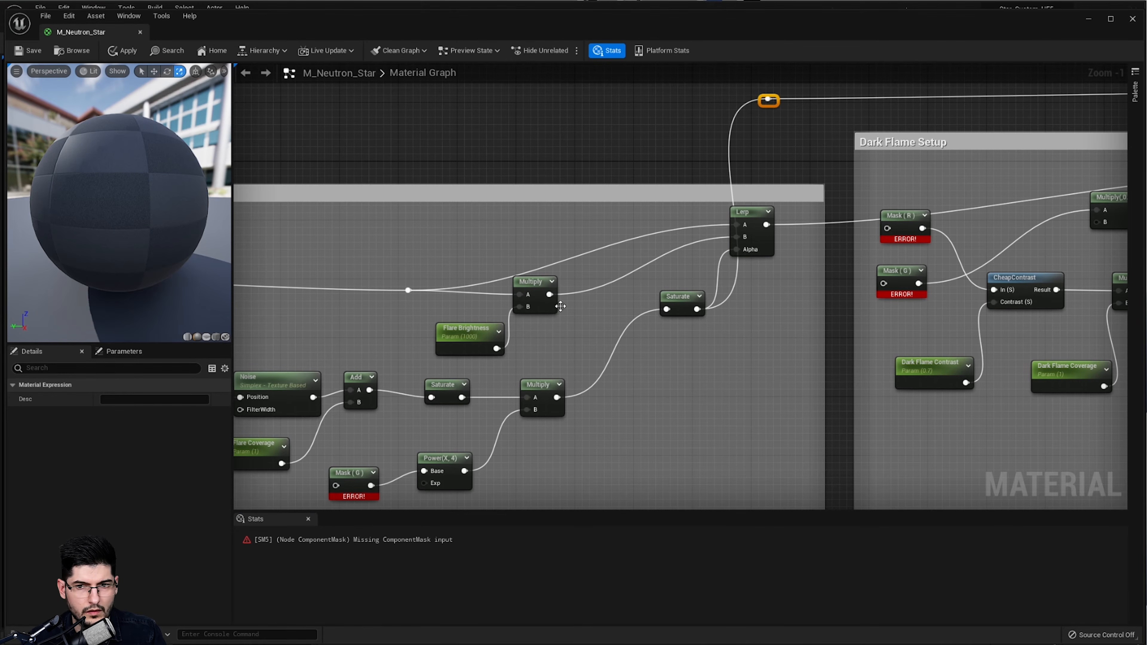
- Reposition the new Lerp node just before the Flares frame, slightly above the level of the PixelNormalWS node
right_drag(561, 307, 872, 186)
right_drag(407, 260, 900, 247)
scroll(900, 247, down, 1)
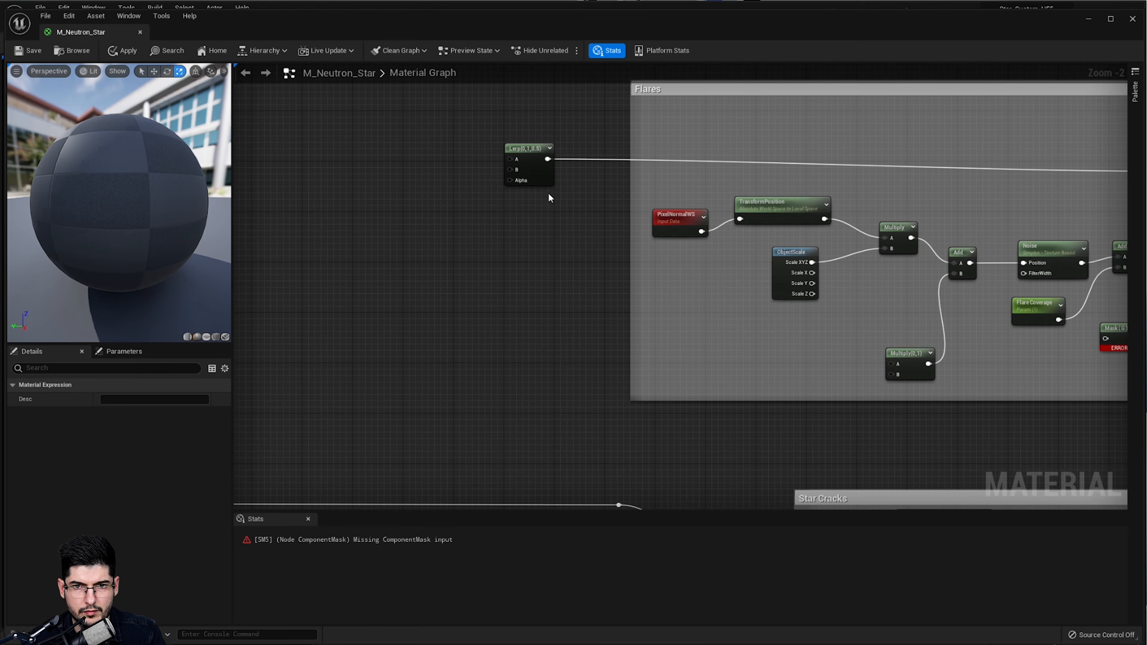
drag(540, 179, 528, 248)
right_drag(699, 282, 484, 320)
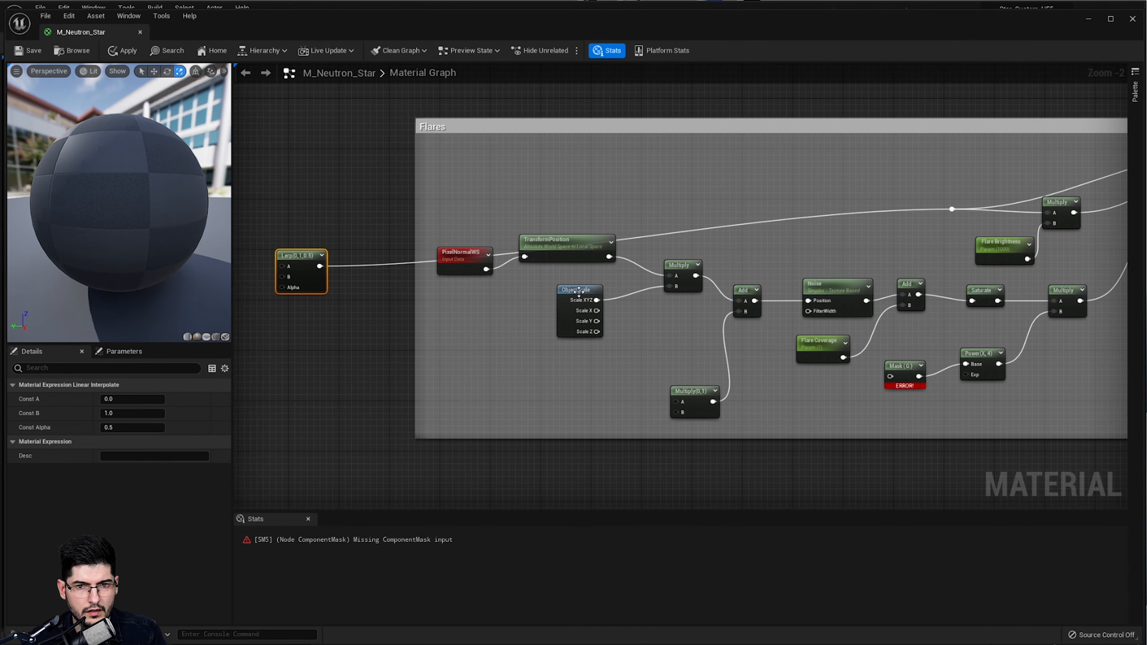
drag(323, 283, 364, 209)
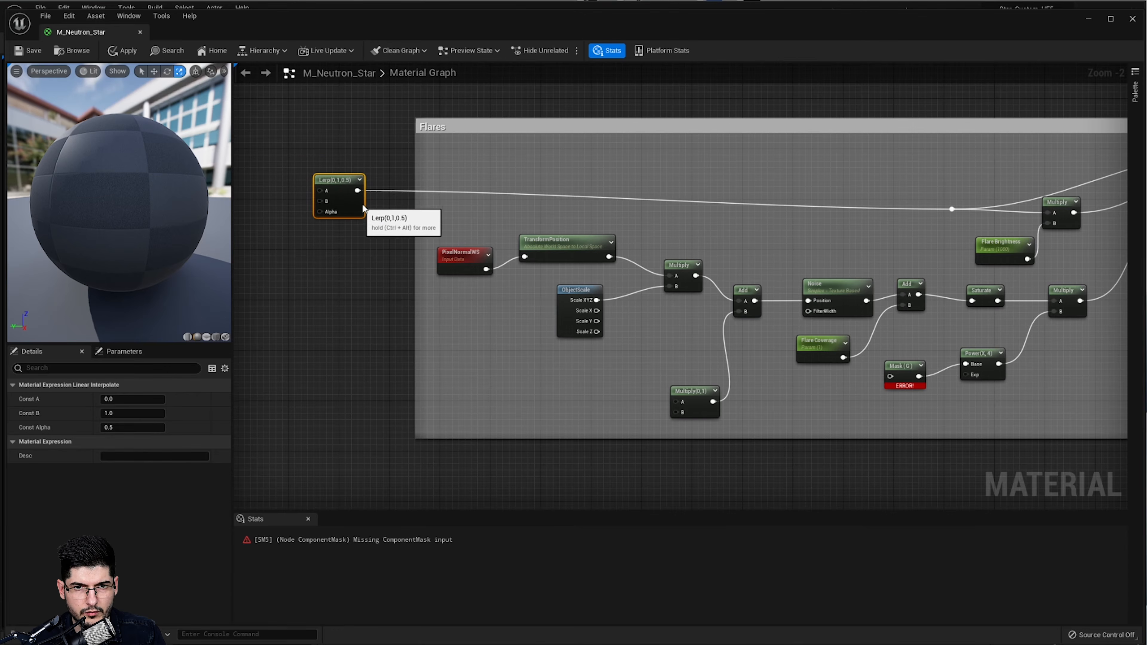
- Copy the Flares group's Multiply node, place it before the new Lerp and connect it to the Lerp's B input
right_drag(706, 247, 493, 275)
right_drag(463, 223, 737, 186)
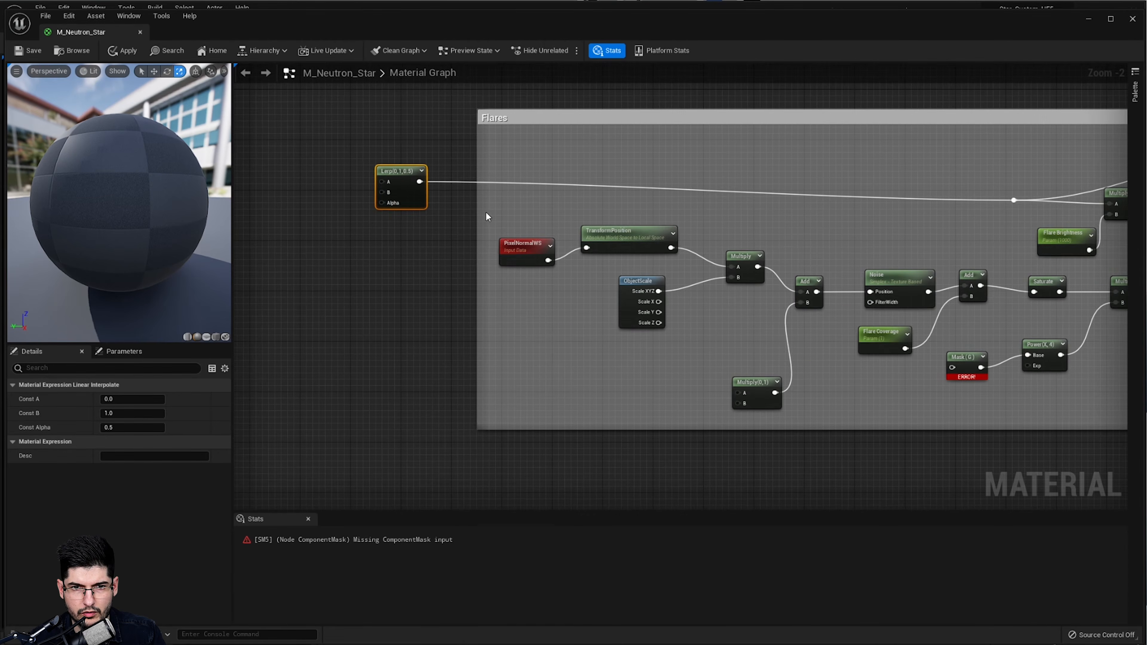
right_drag(249, 211, 454, 213)
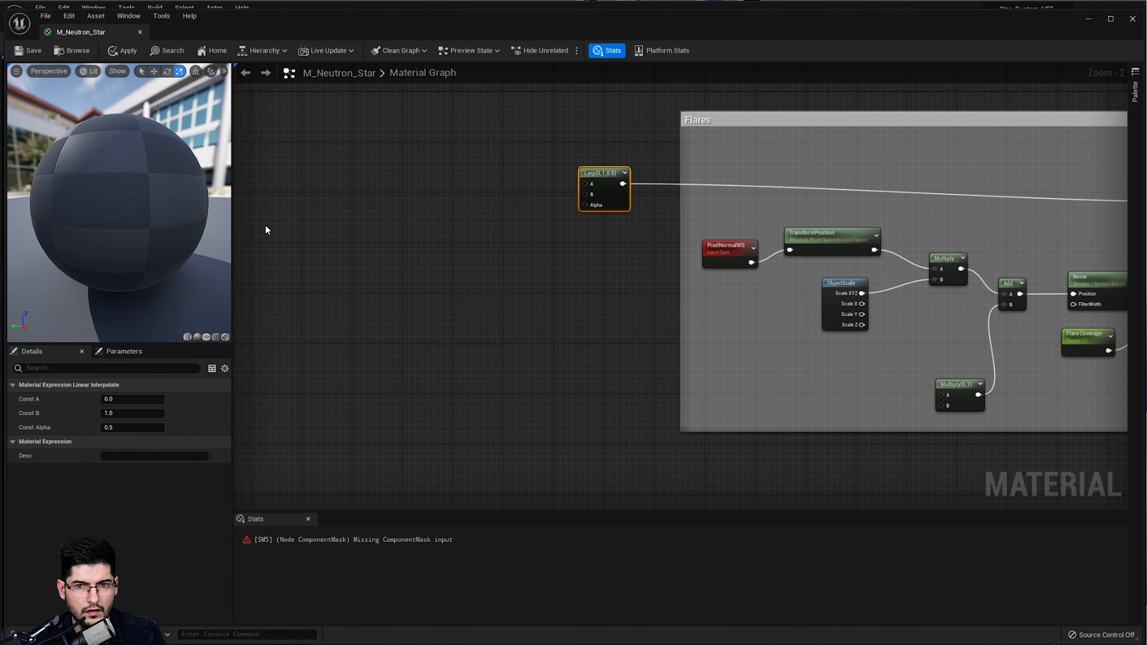
click(947, 281)
key(ctrl+c)
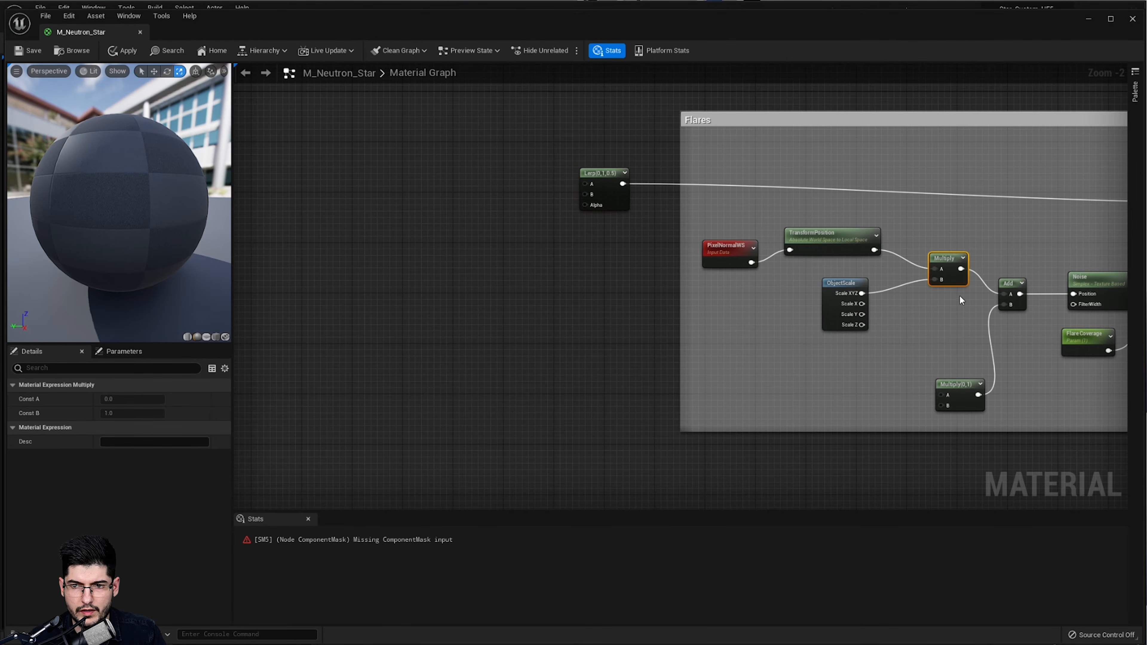
key(ctrl+v)
drag(1025, 342, 578, 193)
drag(550, 205, 590, 198)
right_drag(545, 318, 648, 325)
scroll(647, 324, up, 2)
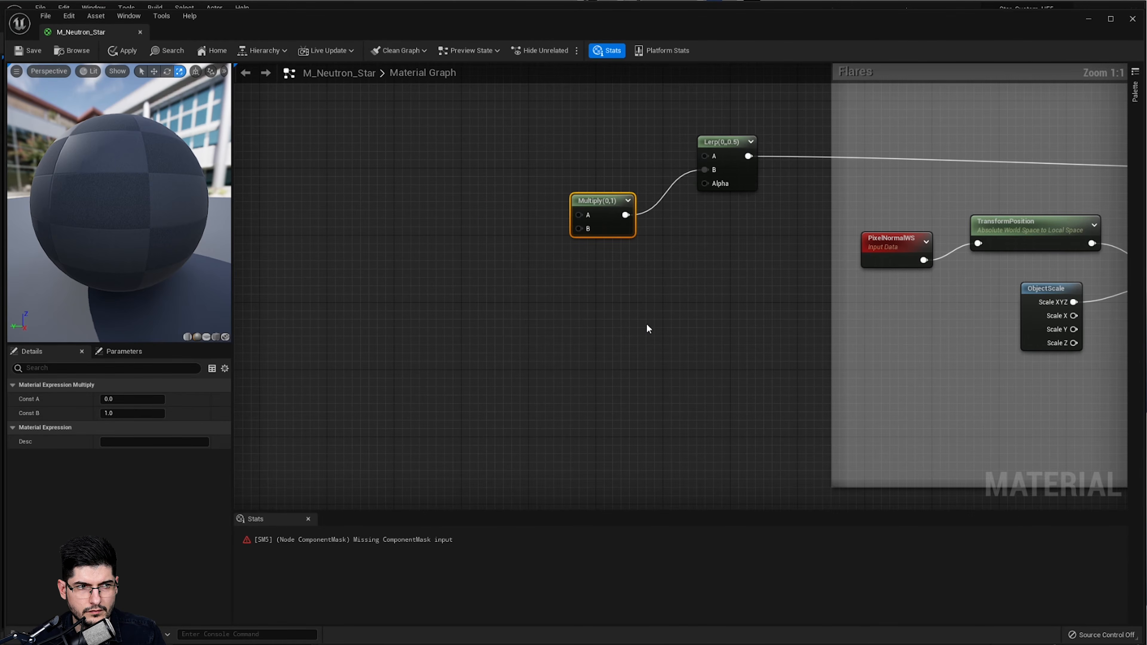
drag(634, 234, 668, 224)
- Add a constant node below the copied Multiply and connect it to the Multiply's B input
right_drag(672, 268, 704, 282)
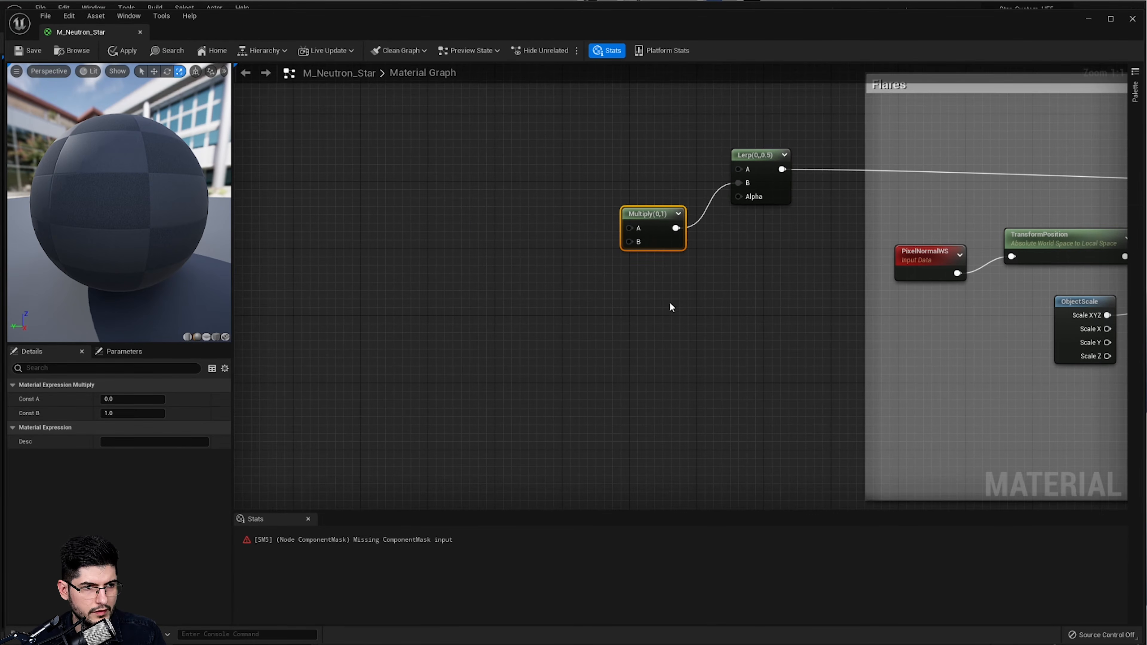
key(1)
click(568, 284)
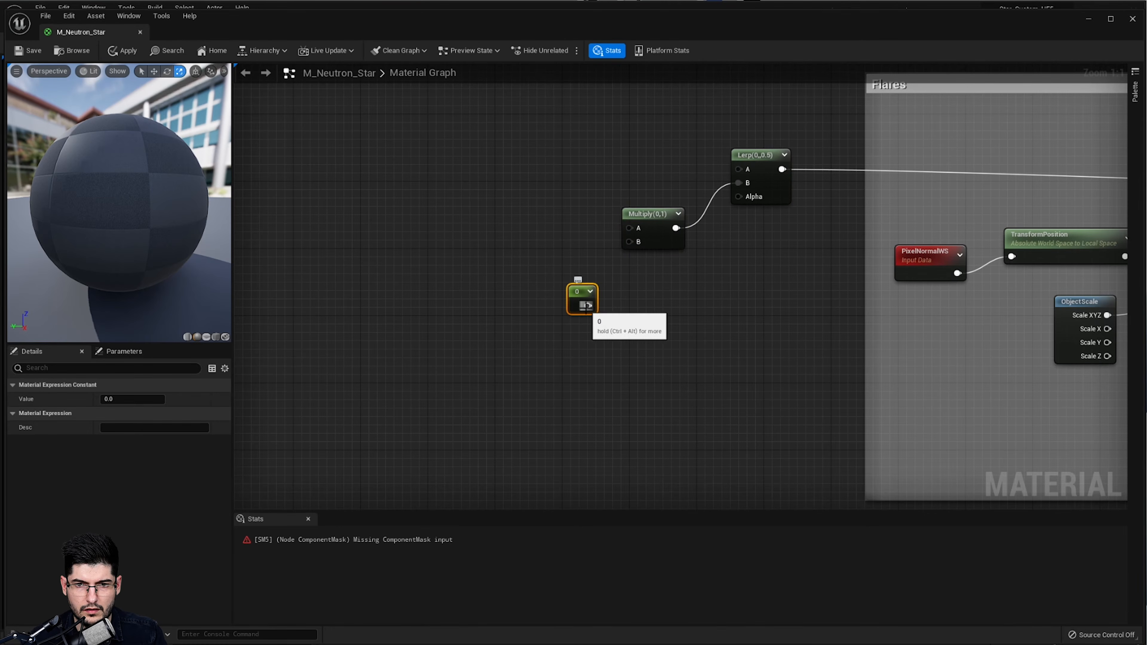
drag(587, 306, 631, 243)
- Convert the constant to a parameter named Small Cells Brightness
right_click(588, 293)
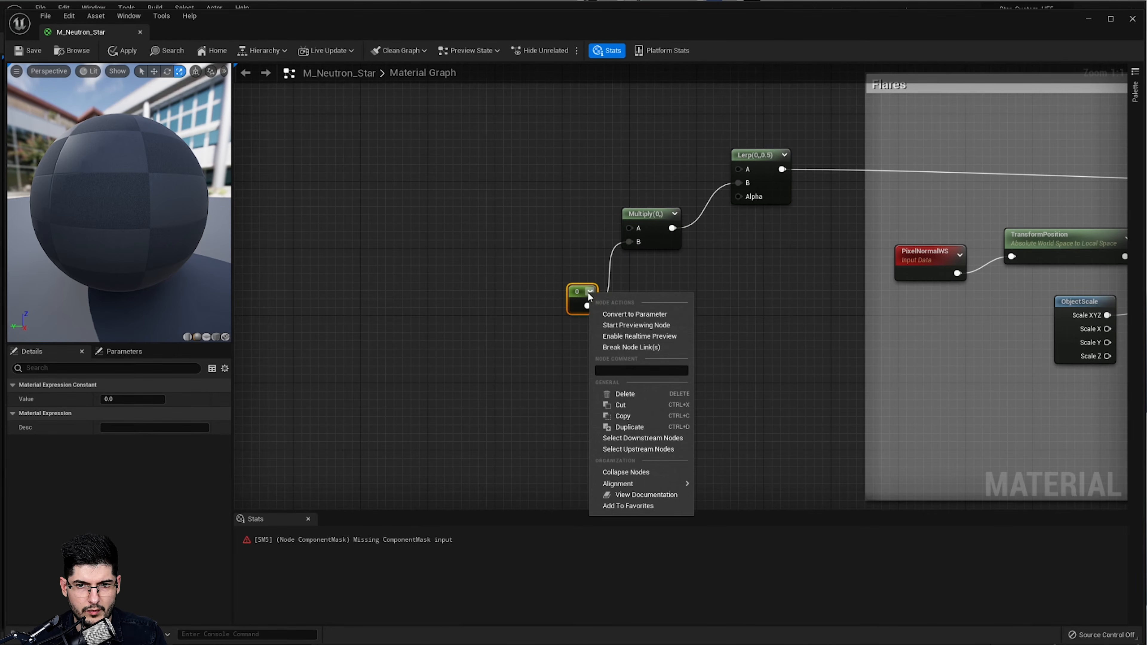
right_click(579, 293)
click(604, 312)
text(S)
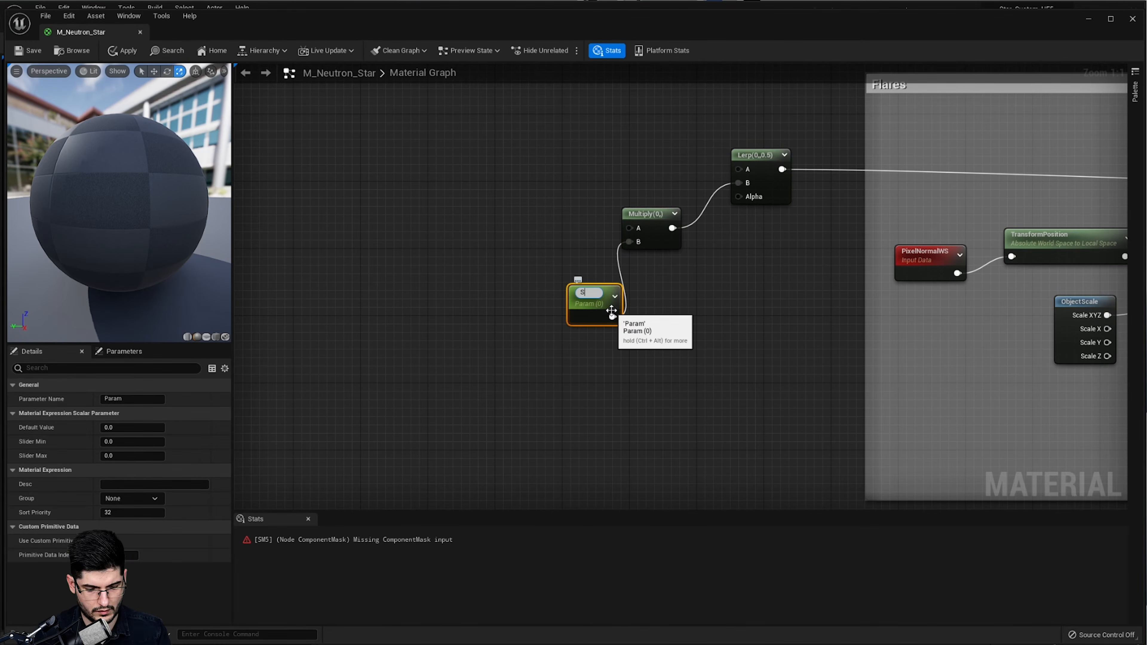
text(mall Cells B)
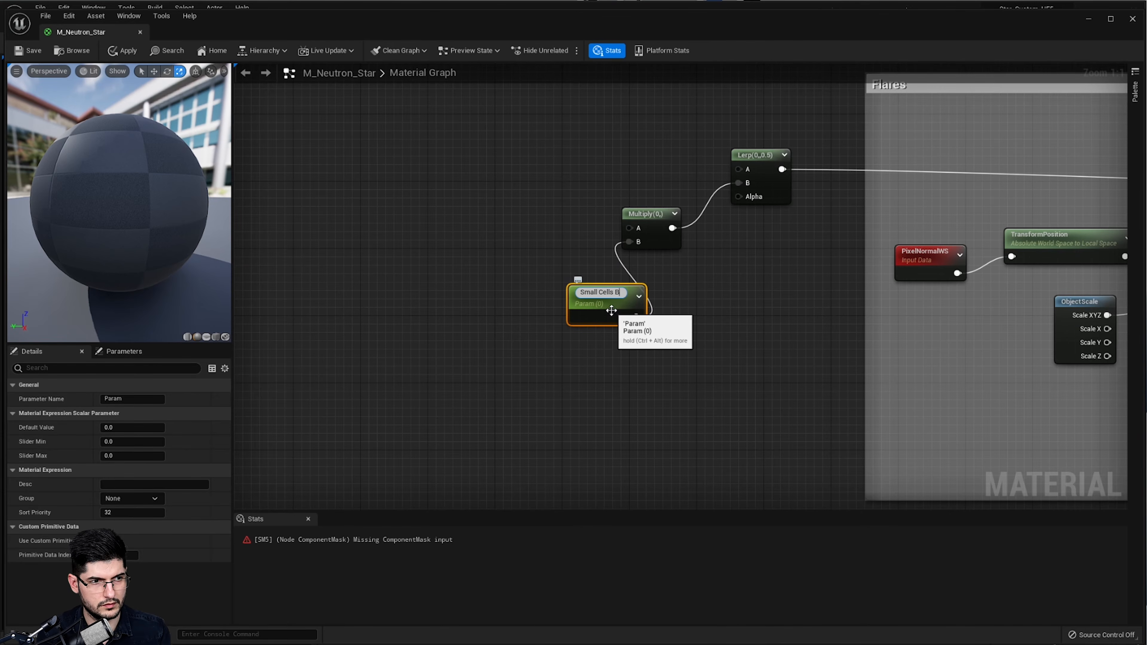
text(right)
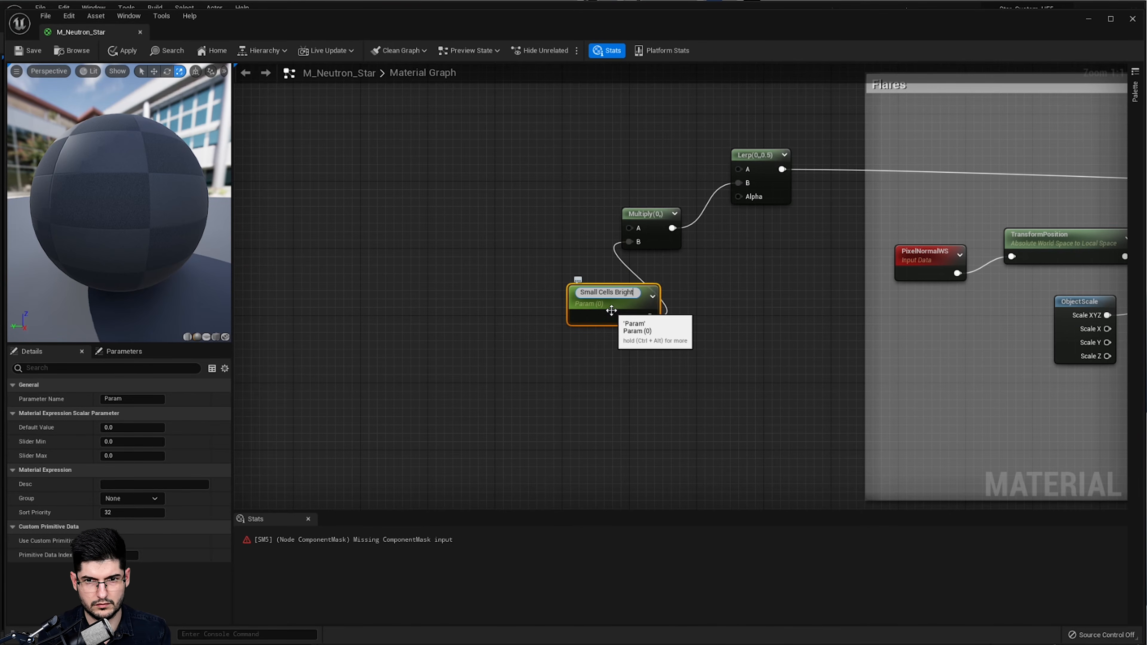
text(ness)
key(Return)
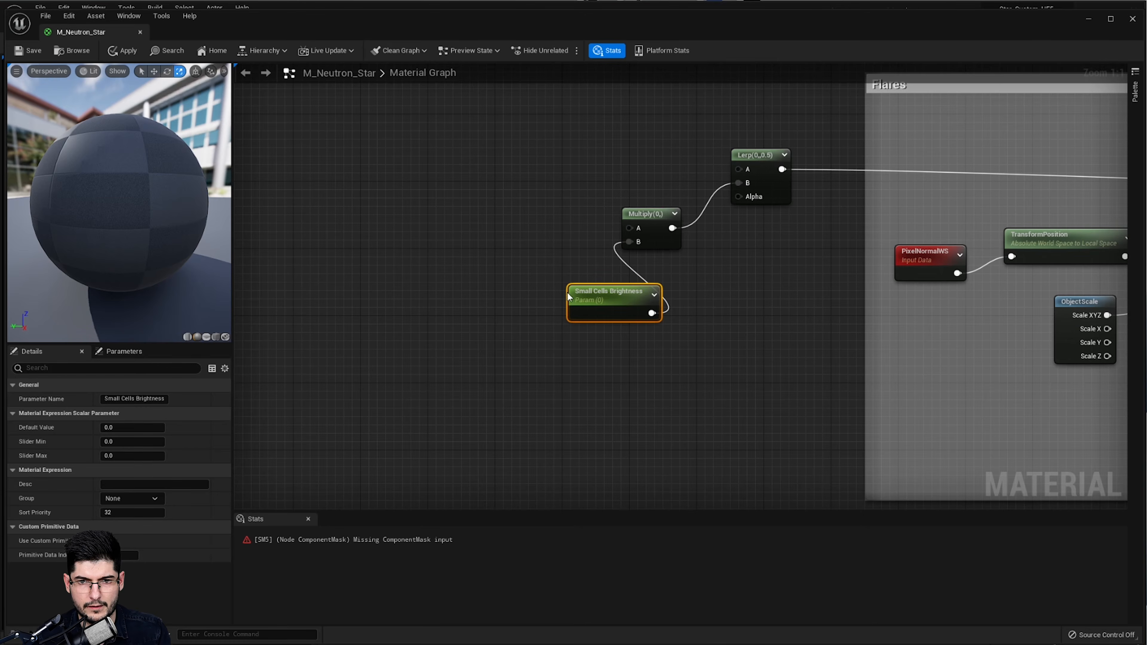
- Copy the Lerp node, place it before the Multiply and connect it to the Multiply's A input
right_drag(475, 213, 644, 318)
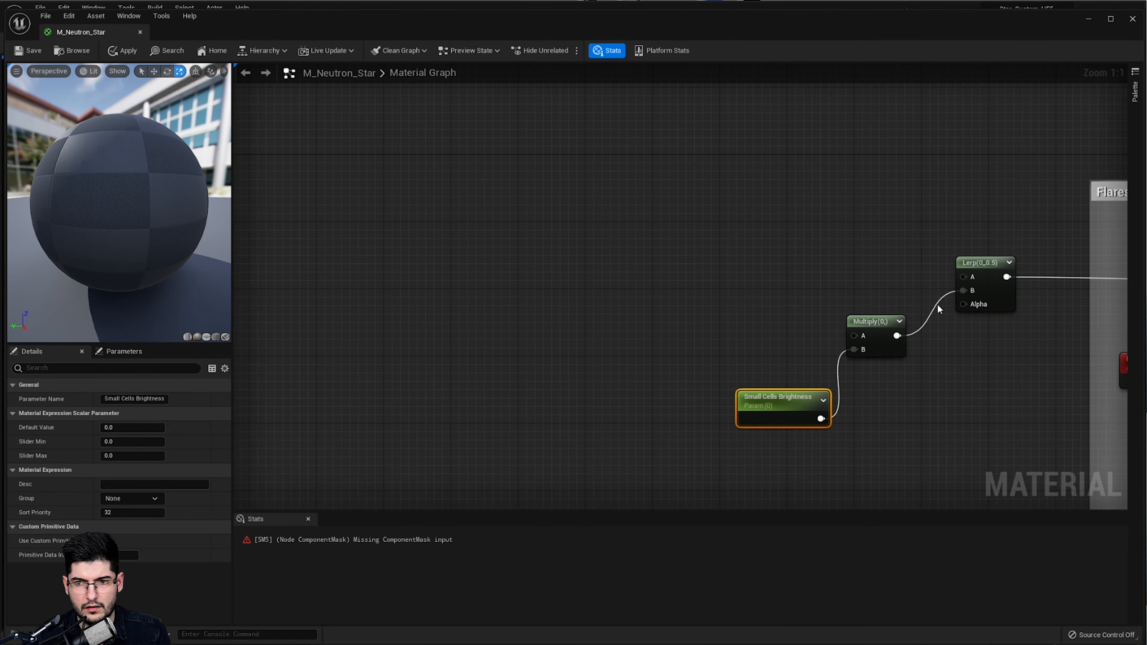
click(1001, 307)
key(ctrl+c)
key(ctrl+v)
drag(1055, 376, 862, 338)
click(1002, 298)
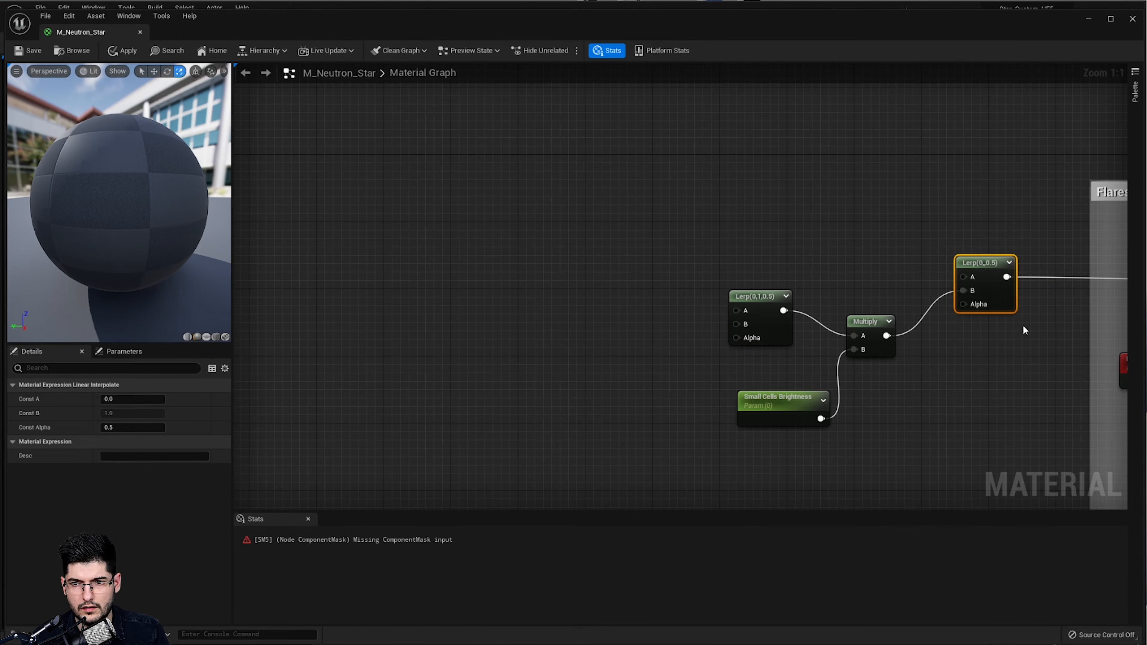
key(ctrl+d)
key(Delete)
- Duplicate the Multiply node twice and place the copies one above the other before the copied Lerp
click(873, 346)
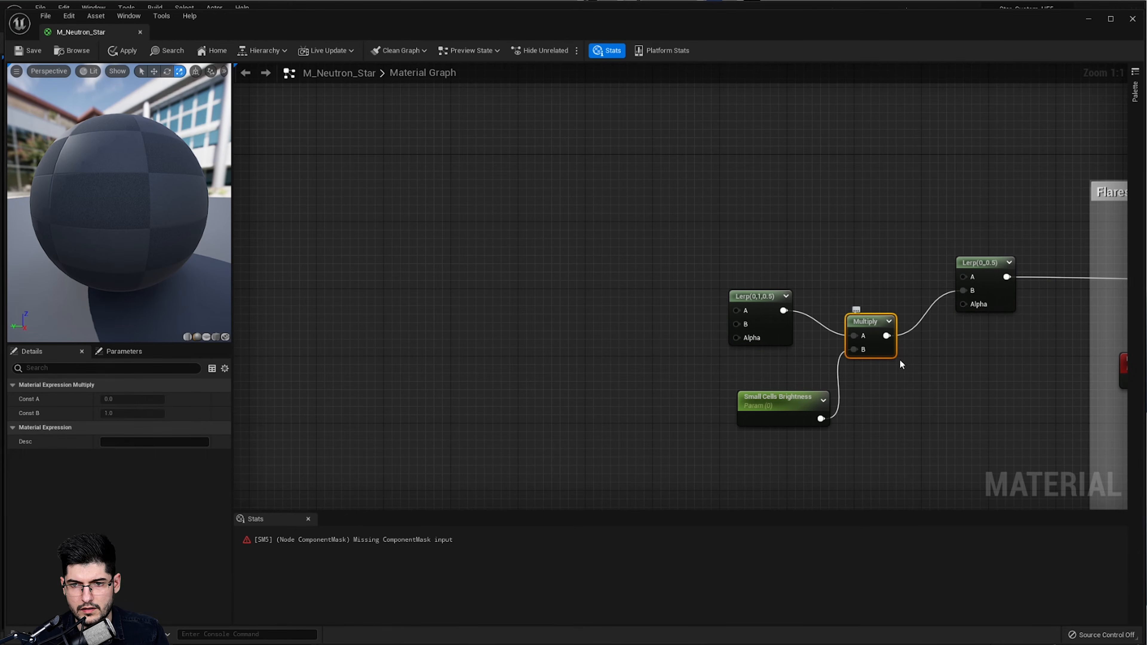
key(ctrl+d)
key(ctrl+d)
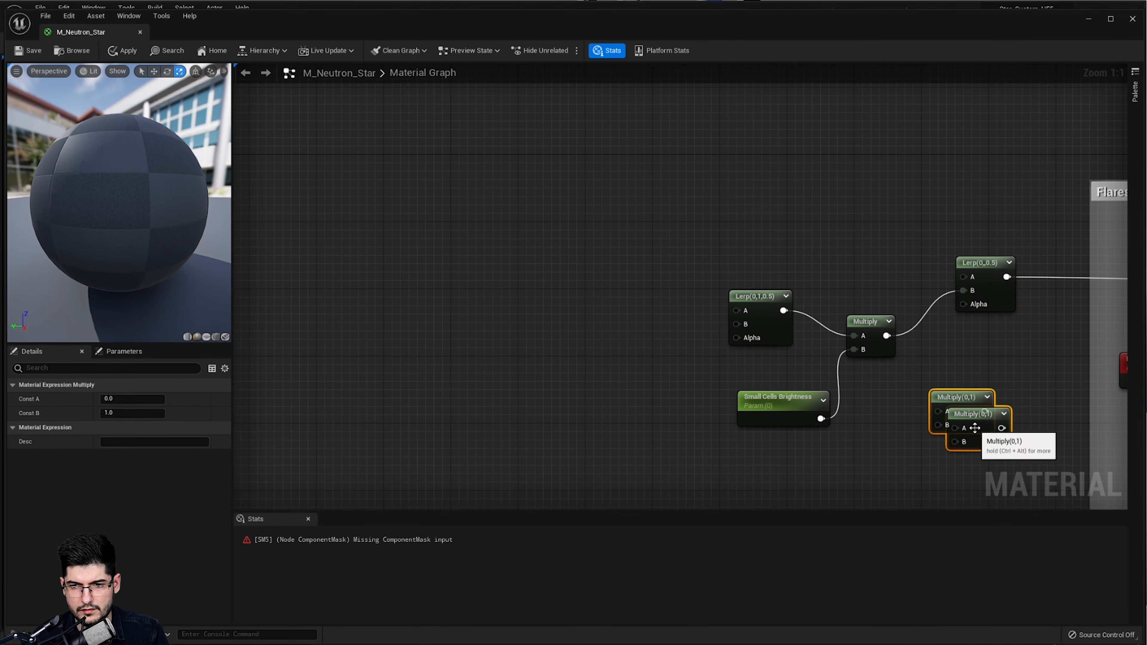
drag(975, 427, 608, 243)
click(636, 271)
drag(634, 298, 608, 324)
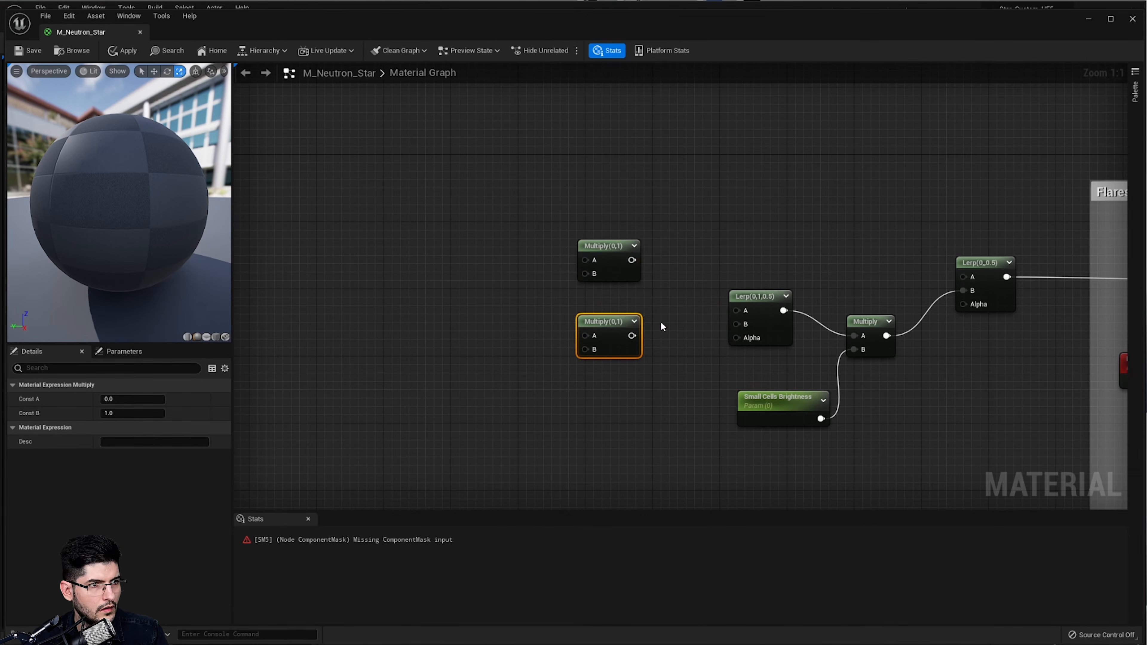
- Connect the upper Multiply to the copied Lerp's A and the lower one to its B, lining up both Multiply nodes
right_drag(661, 323, 729, 294)
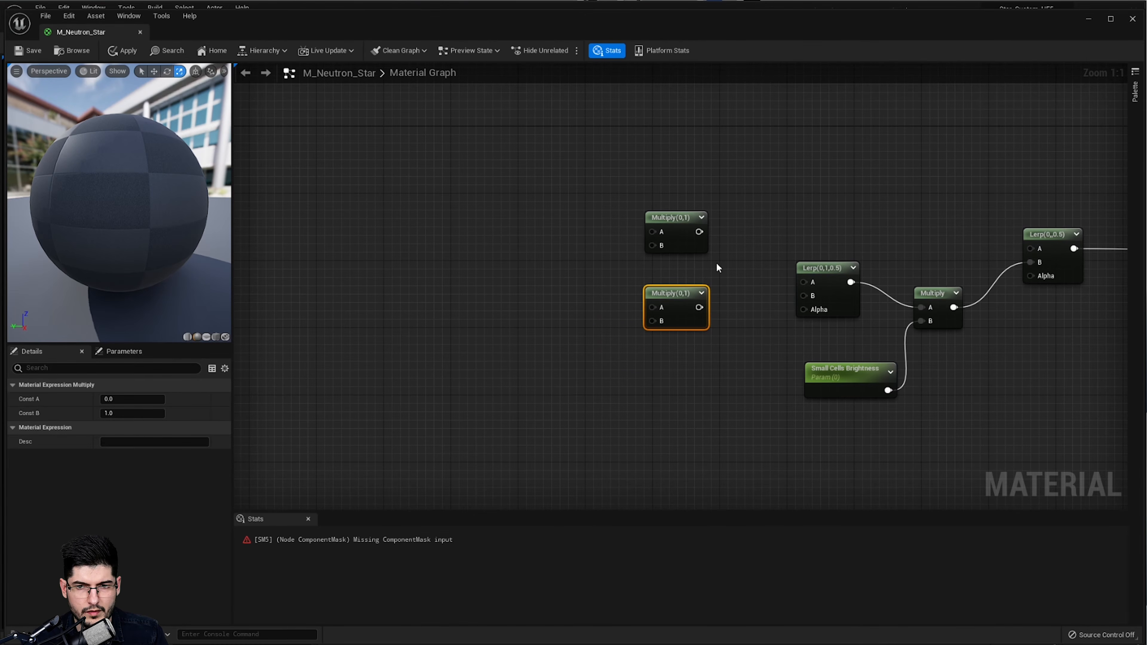
drag(704, 234, 659, 226)
drag(699, 308, 813, 296)
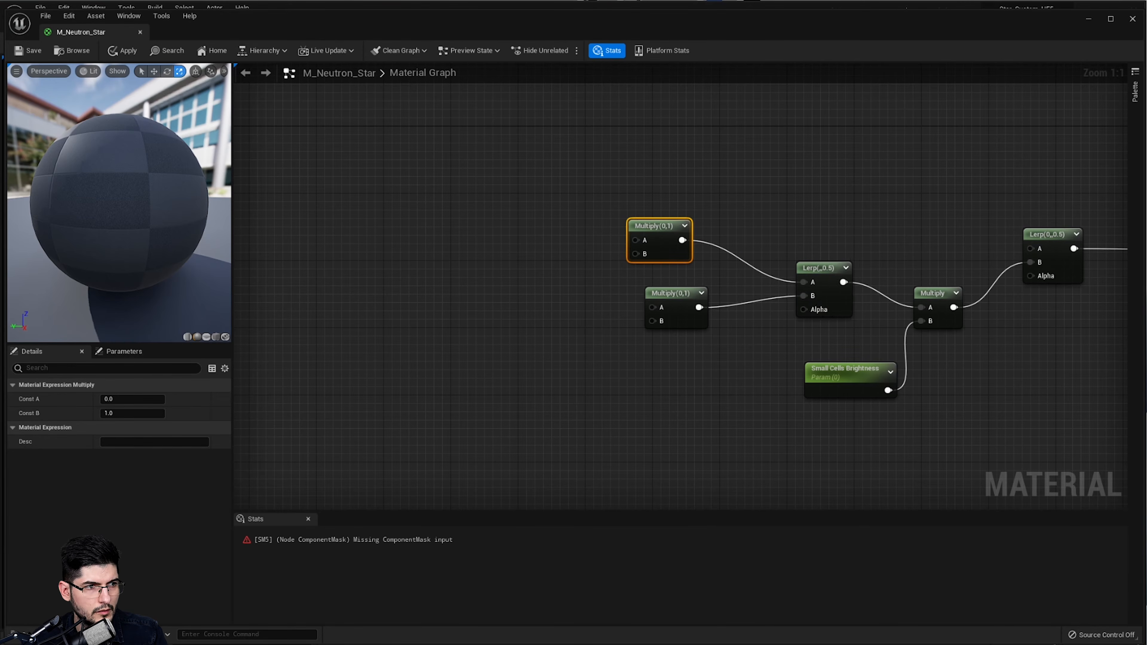
drag(682, 326, 664, 324)
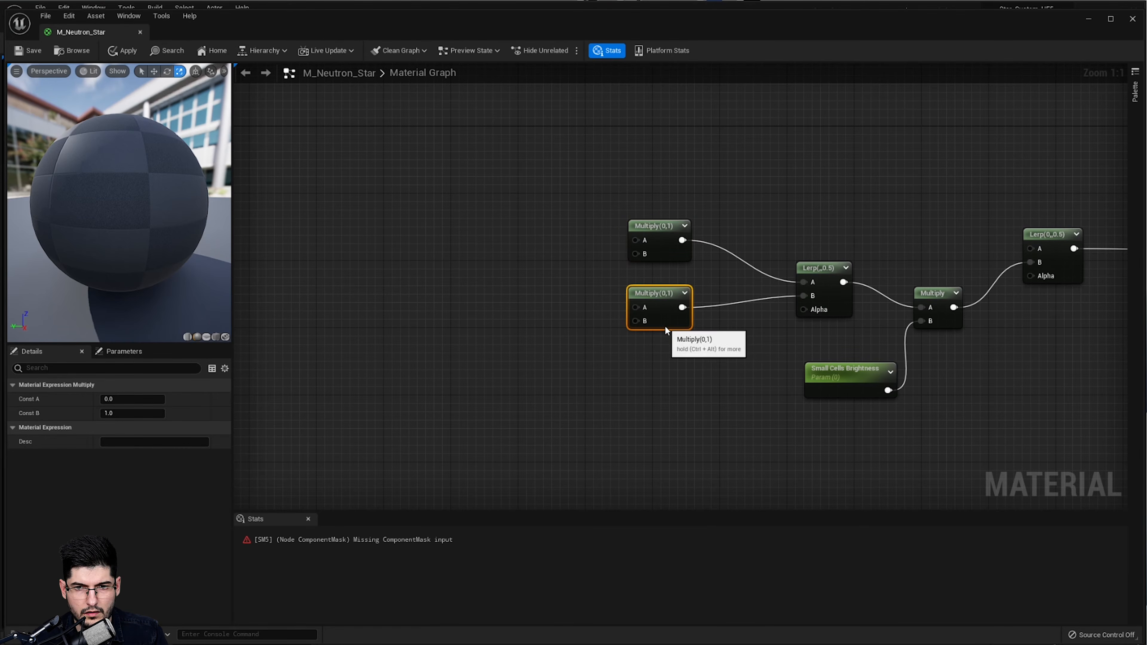
- Add a Max node before the lower Multiply and connect it to that Multiply's B input
right_click(571, 357)
text(max)
key(Return)
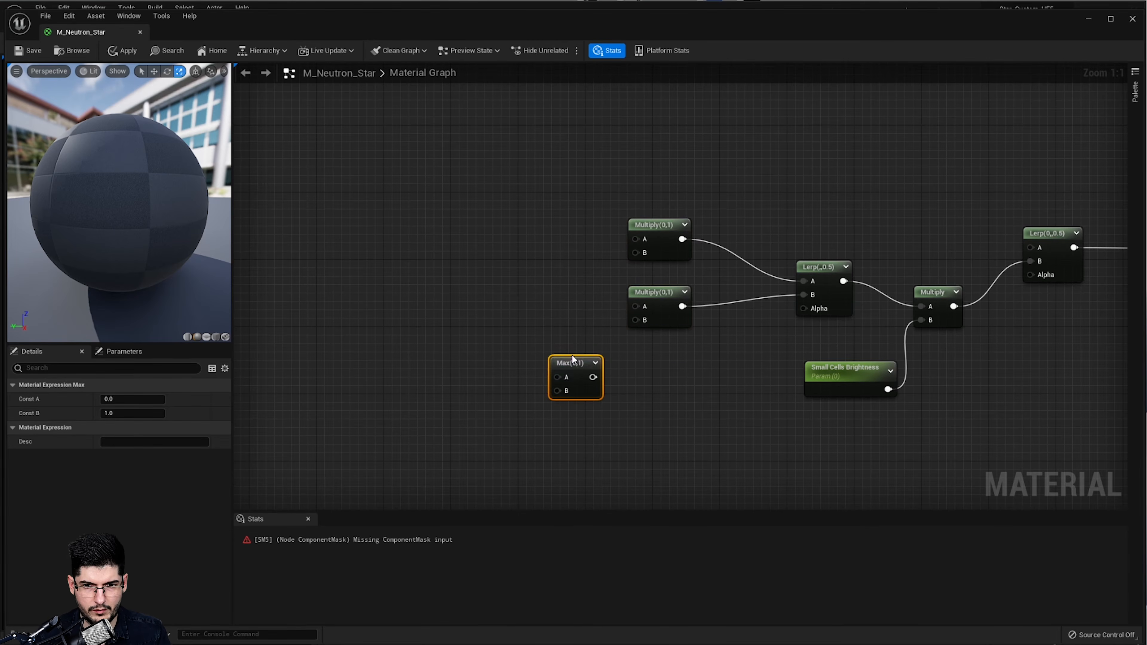
drag(593, 377, 636, 320)
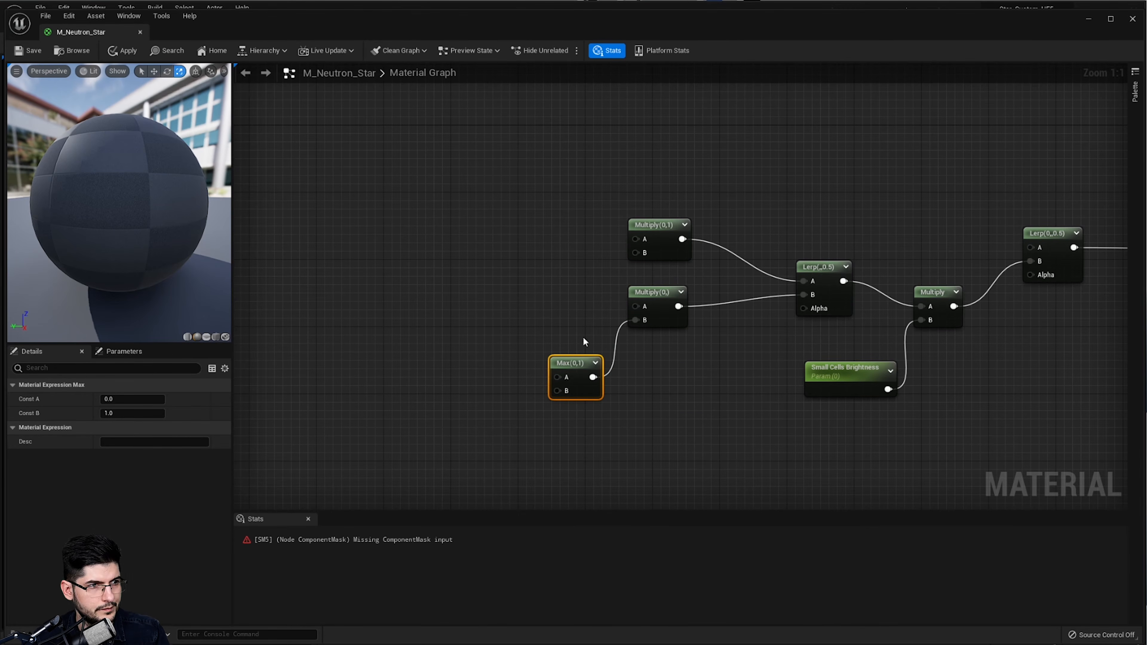
- Duplicate the Small Cells Brightness parameter and place the copy before the Max node
click(852, 373)
key(ctrl+d)
drag(934, 433, 450, 355)
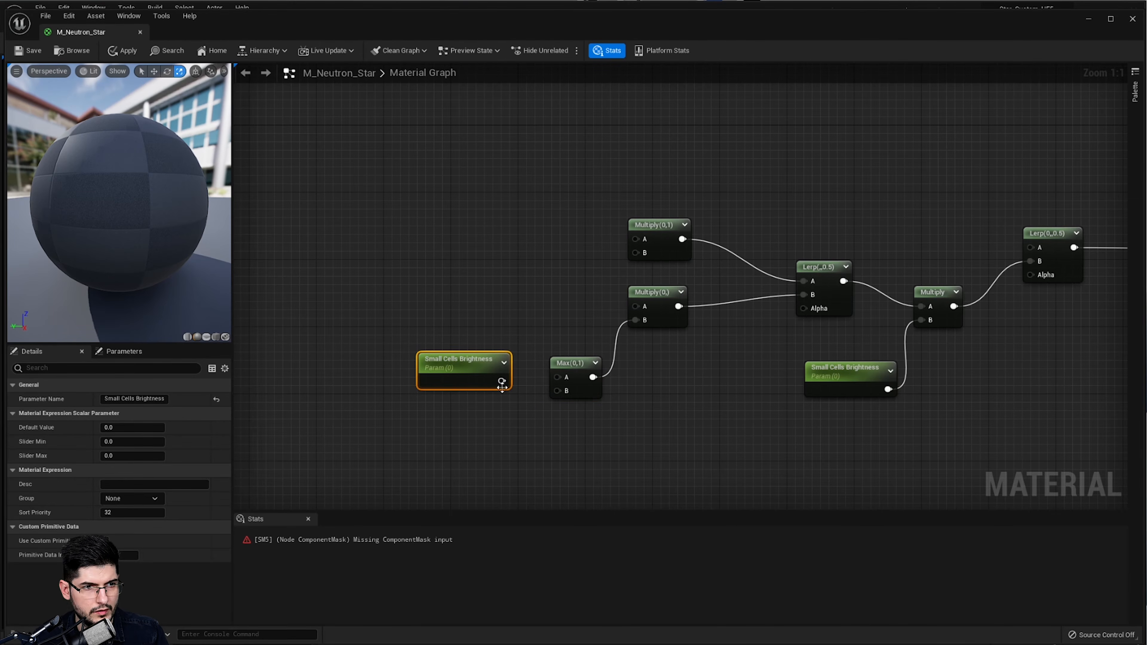
- Set the default value of the Small Cells Brightness parameter to 200
click(824, 394)
click(129, 429)
text(2)
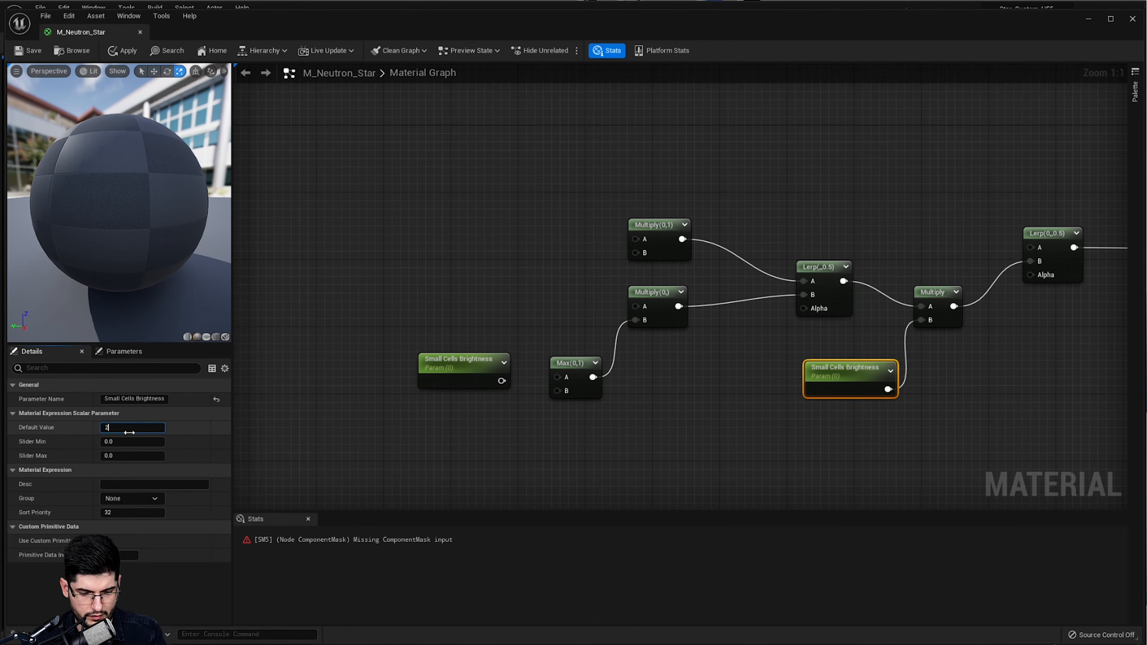
text(00)
key(Return)
click(472, 459)
- Rename the copied Small Cells Brightness parameter before the Max node to Brightness Intensity and set its default value to 12
click(463, 377)
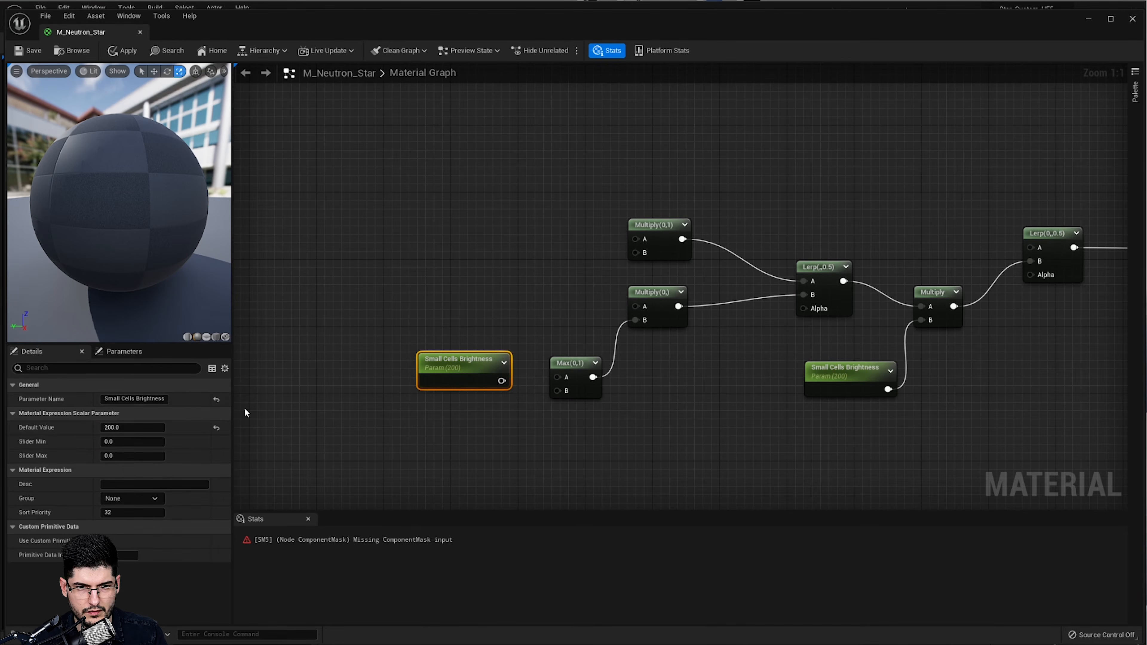
click(131, 427)
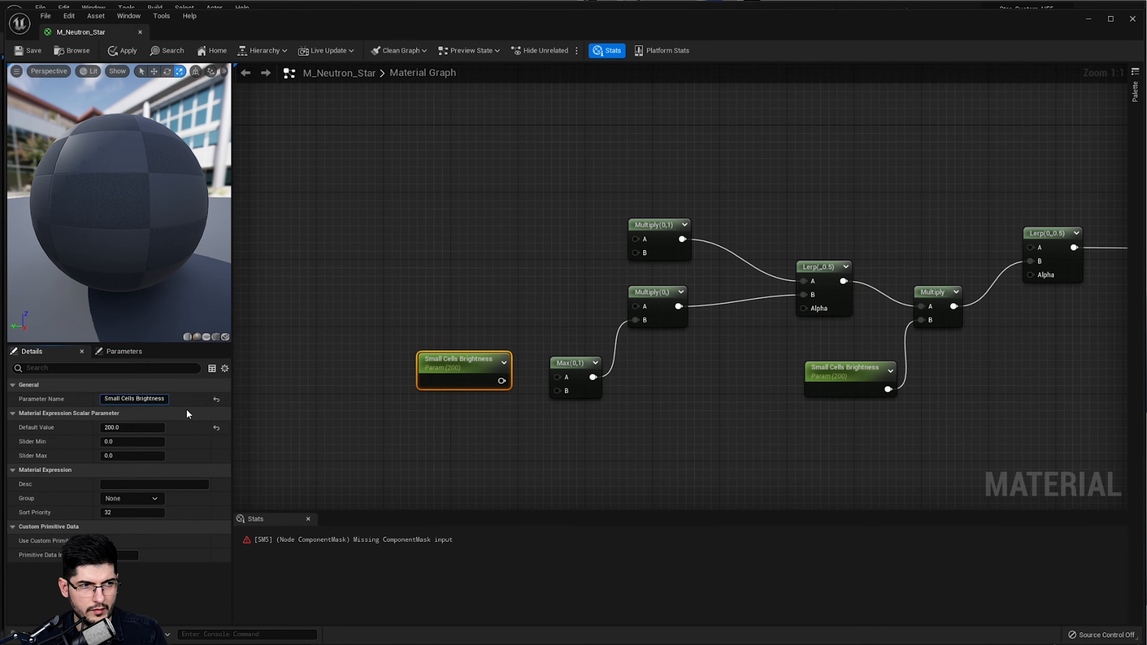
key(shift+Tab)
text(Bright)
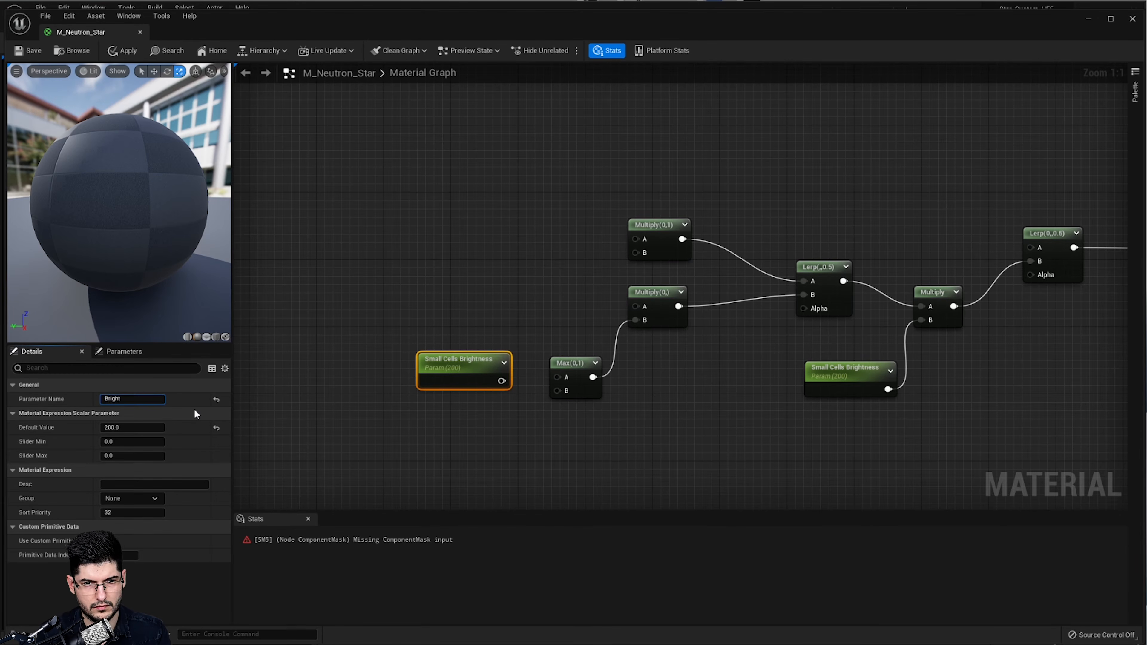
text(ness Intensity)
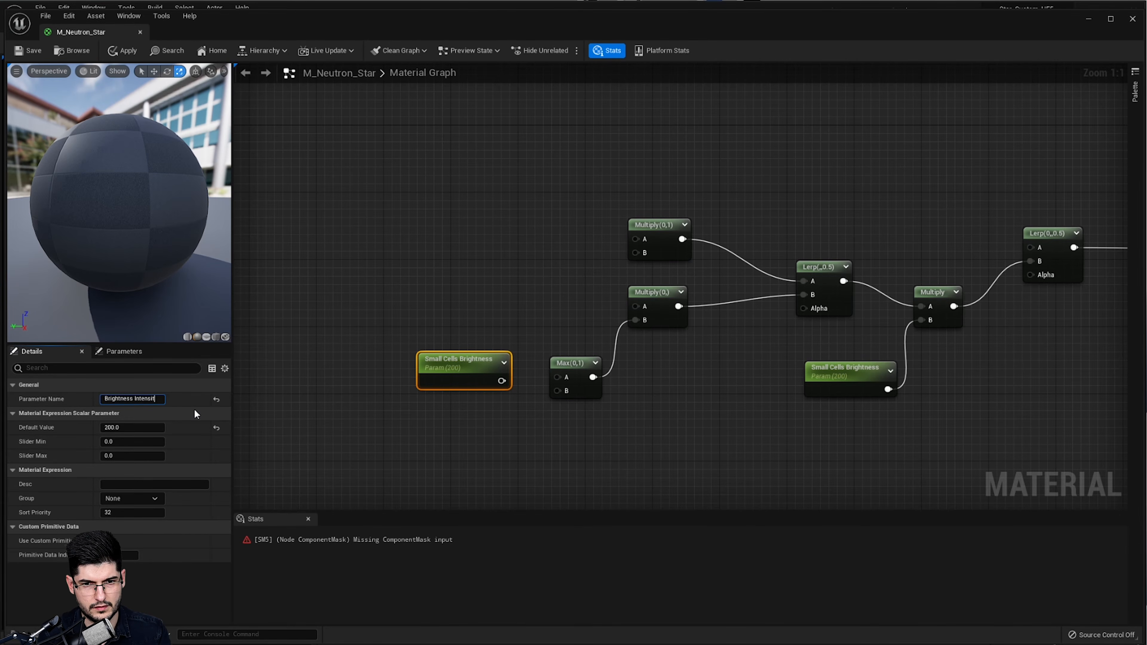
key(Return)
click(154, 427)
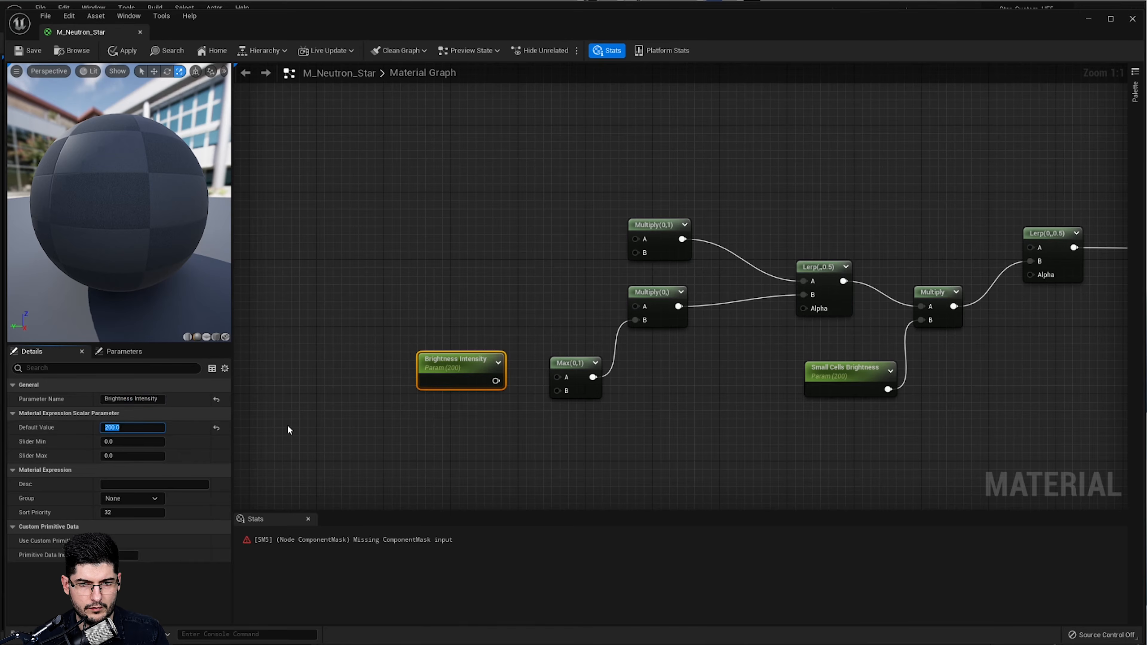
text(12)
click(478, 403)
- Connect Brightness Intensity to the Max node's A input and set the Max node's Const B to 0
drag(496, 381, 558, 378)
click(570, 378)
click(132, 413)
text(0)
key(Return)
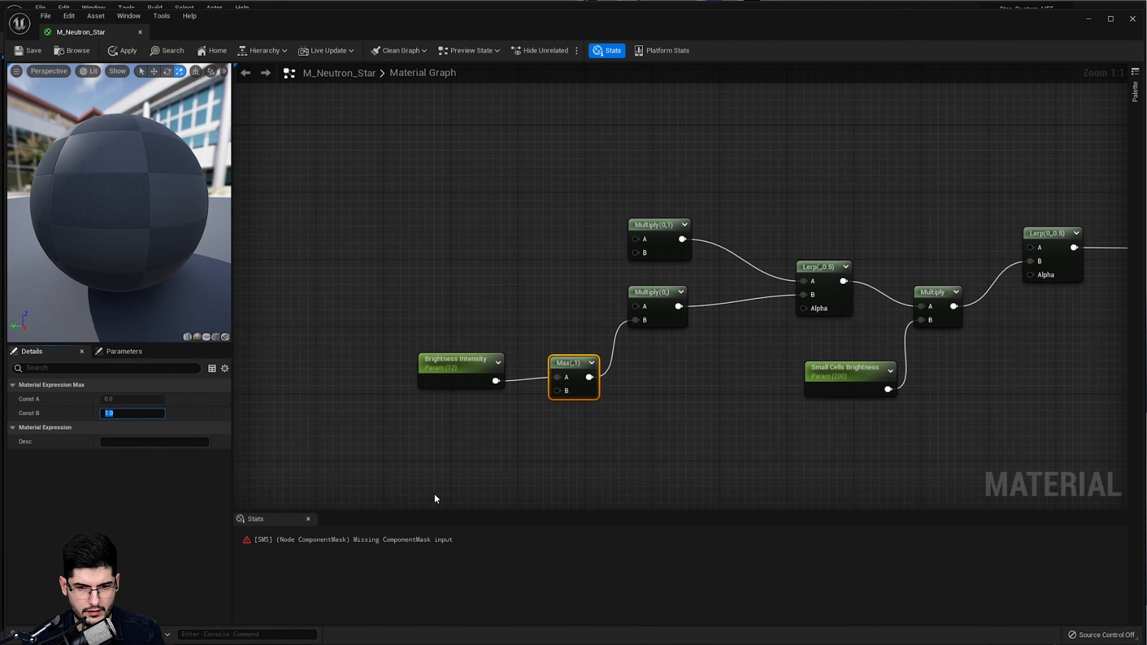
click(452, 481)
- Add a Saturate node before the two stacked Multiply nodes and connect it to the A input of both
right_drag(478, 424, 494, 430)
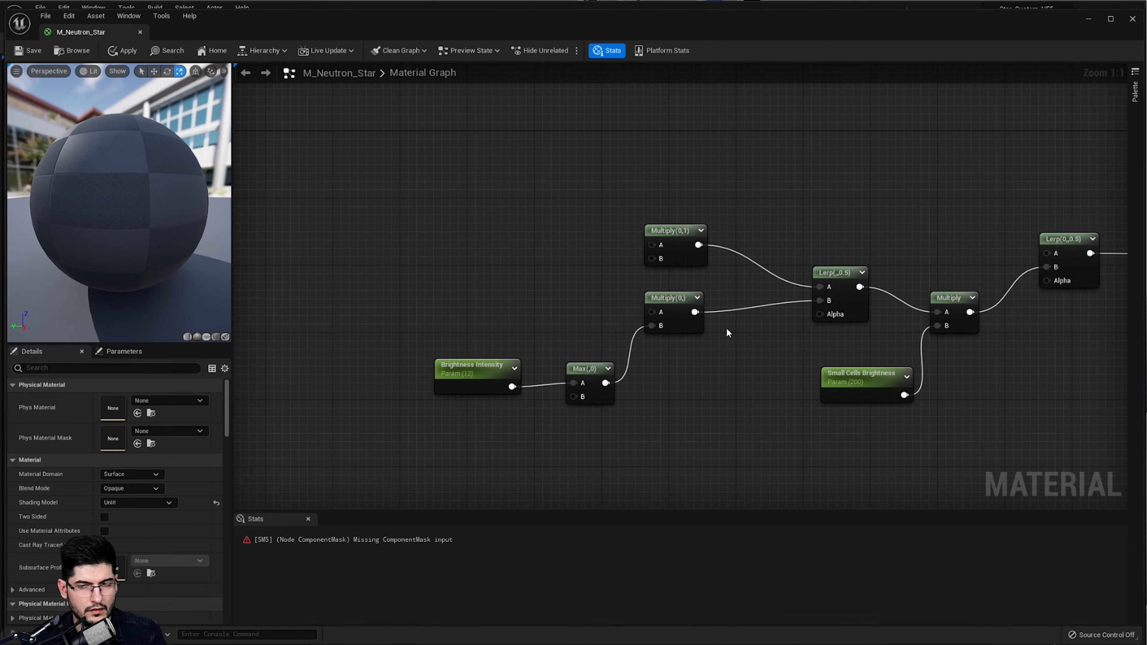
right_click(368, 263)
text(saturate)
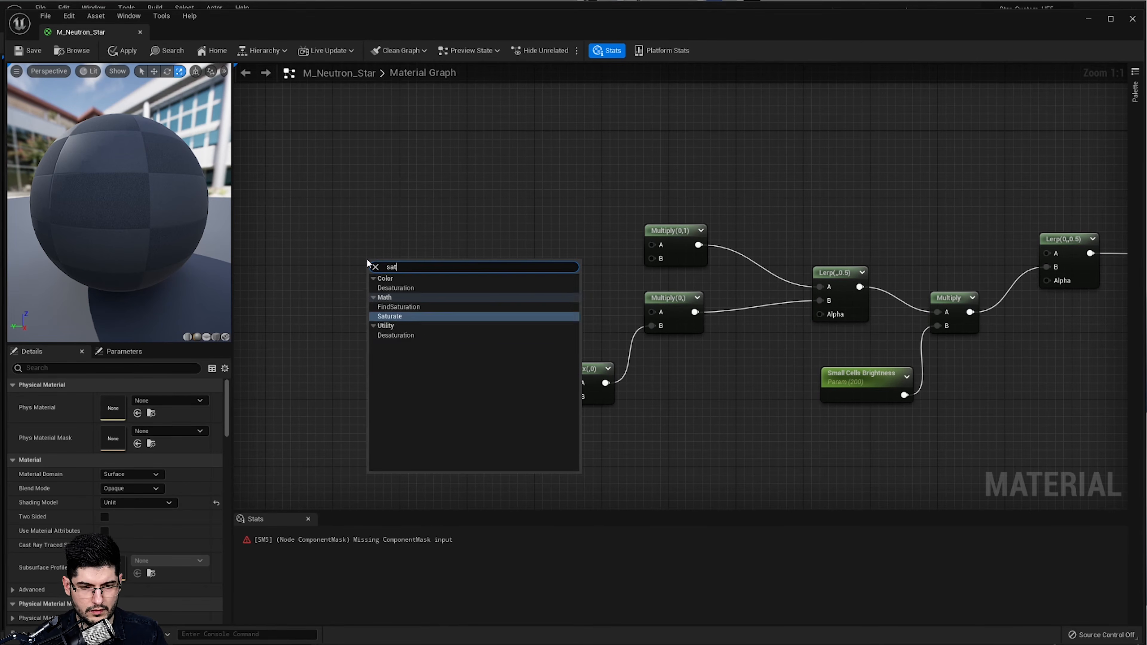
key(Return)
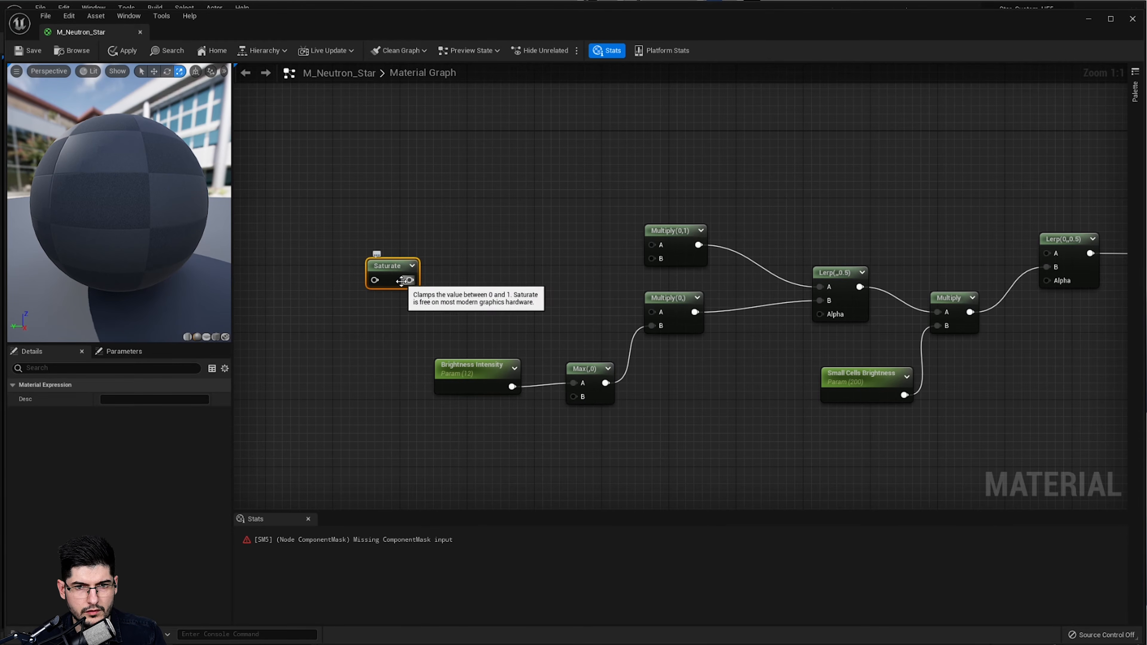
drag(415, 279, 651, 245)
drag(466, 279, 652, 312)
right_drag(375, 346, 555, 345)
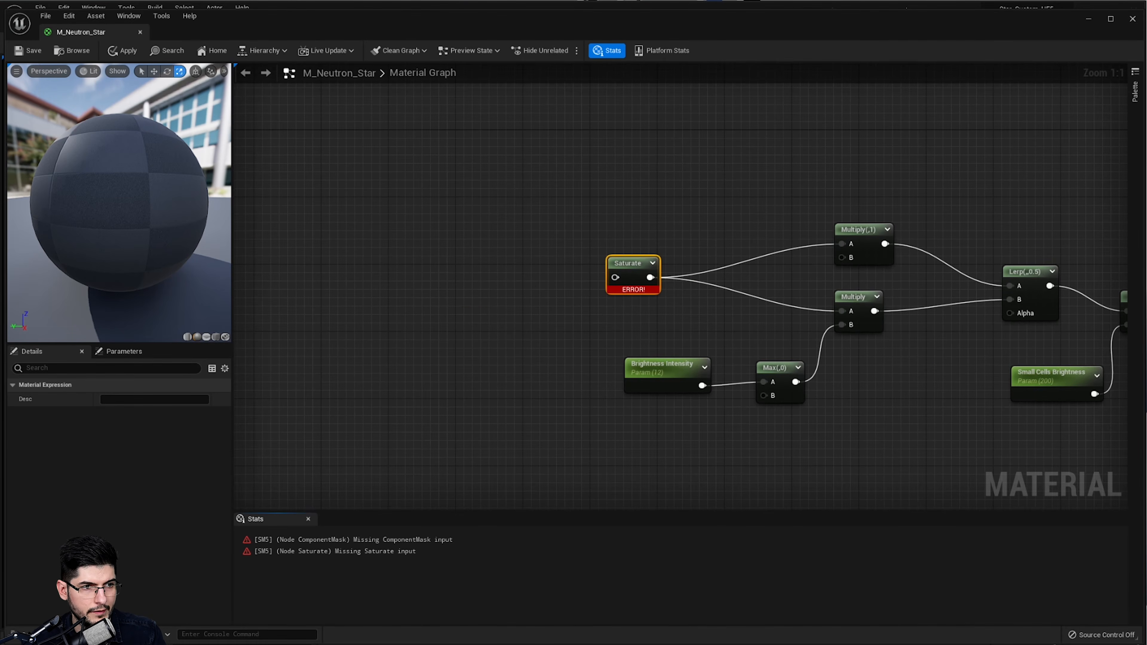
- Add a Divide node before the Saturate node and connect its output to the Saturate input
right_click(491, 259)
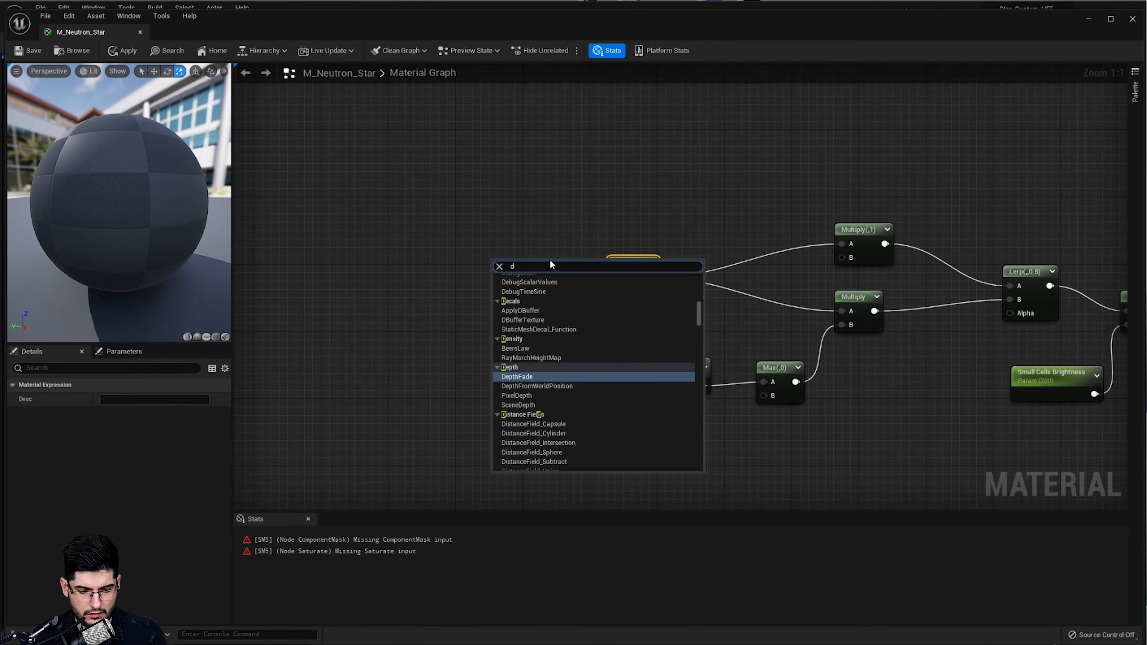
text(divide)
key(Return)
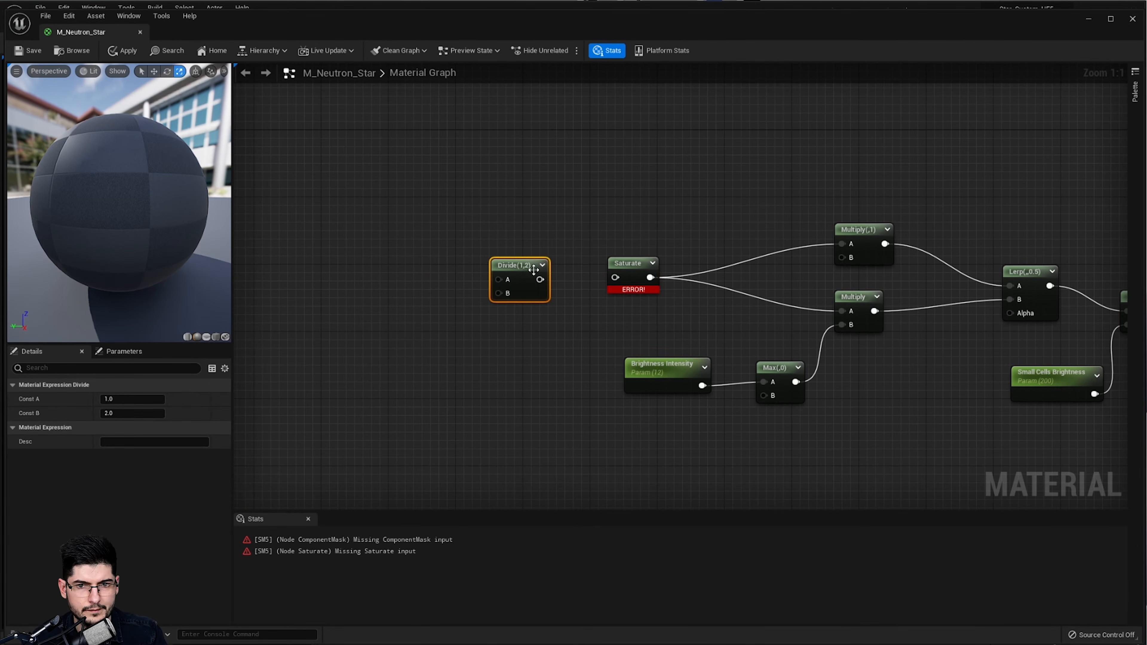
drag(540, 280, 625, 278)
right_drag(496, 296, 591, 294)
- Add an Add node before the Divide node and connect it to the Divide's A input
right_click(531, 256)
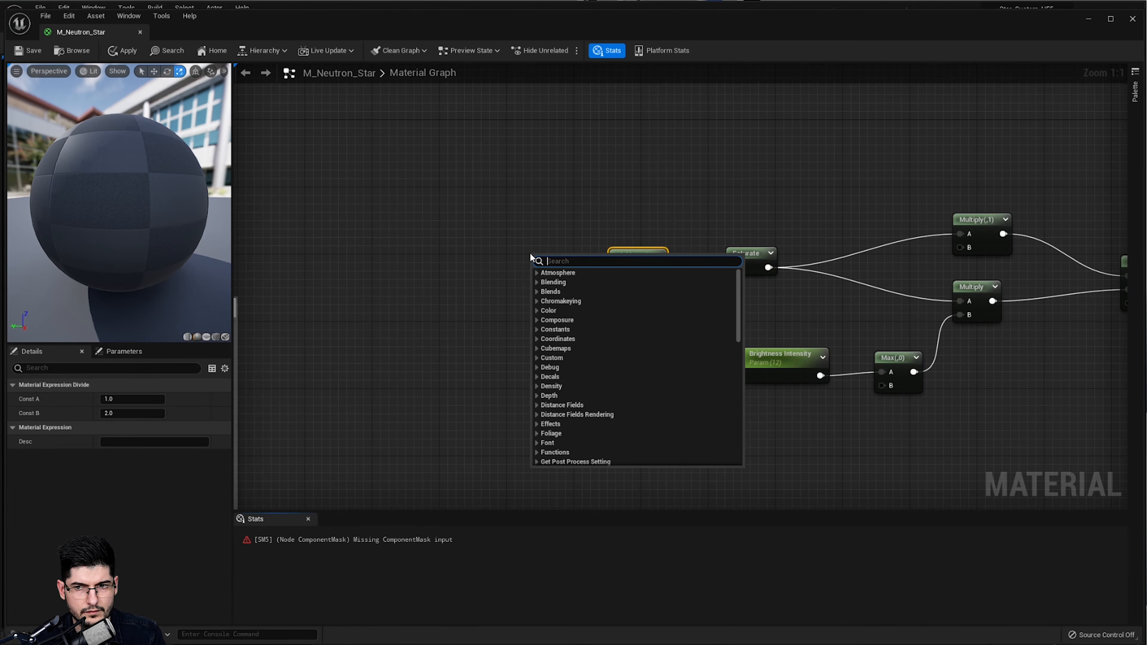
text(add)
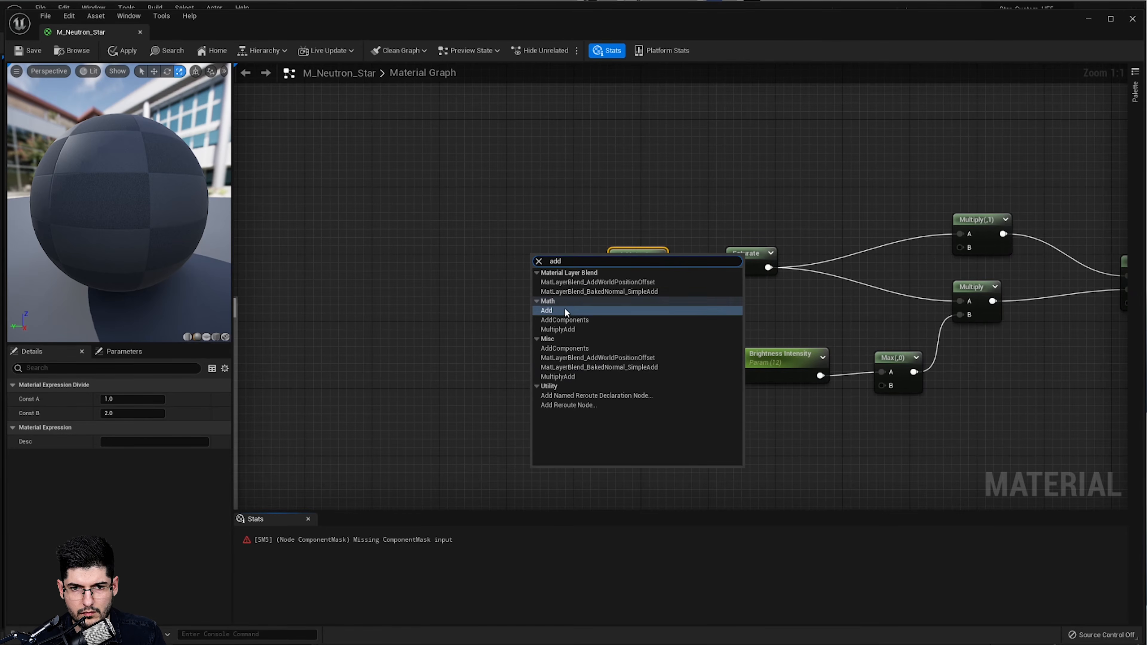
click(566, 309)
drag(571, 274, 538, 261)
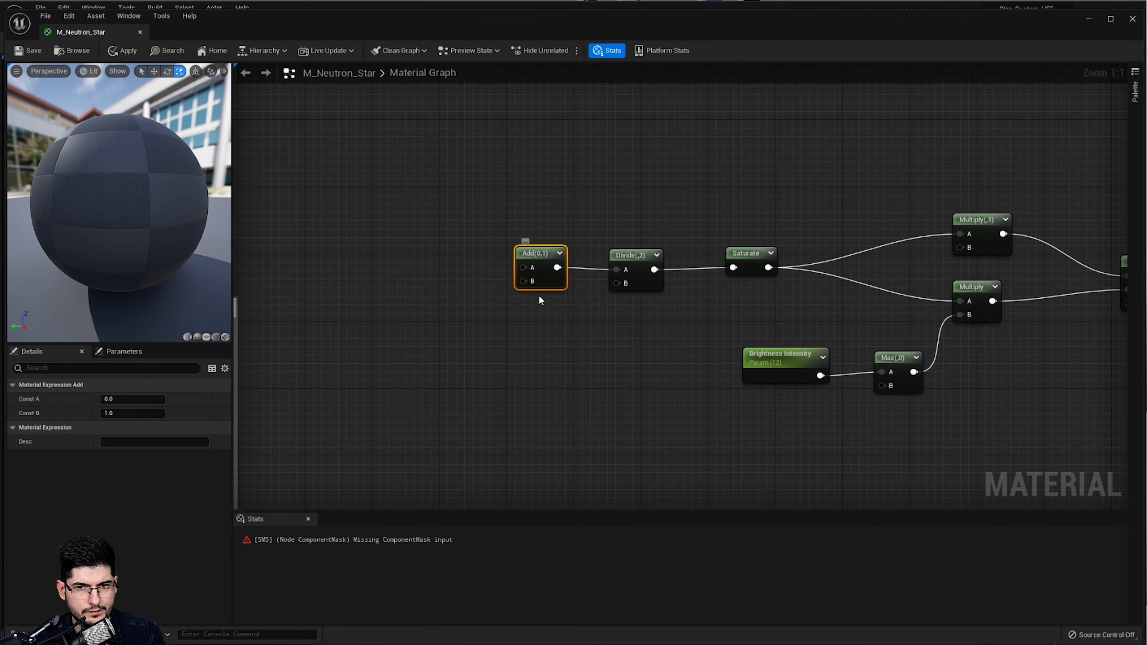
- Move the Add, Divide and Saturate nodes together closer to the two Multiply nodes they feed
right_drag(597, 310, 716, 297)
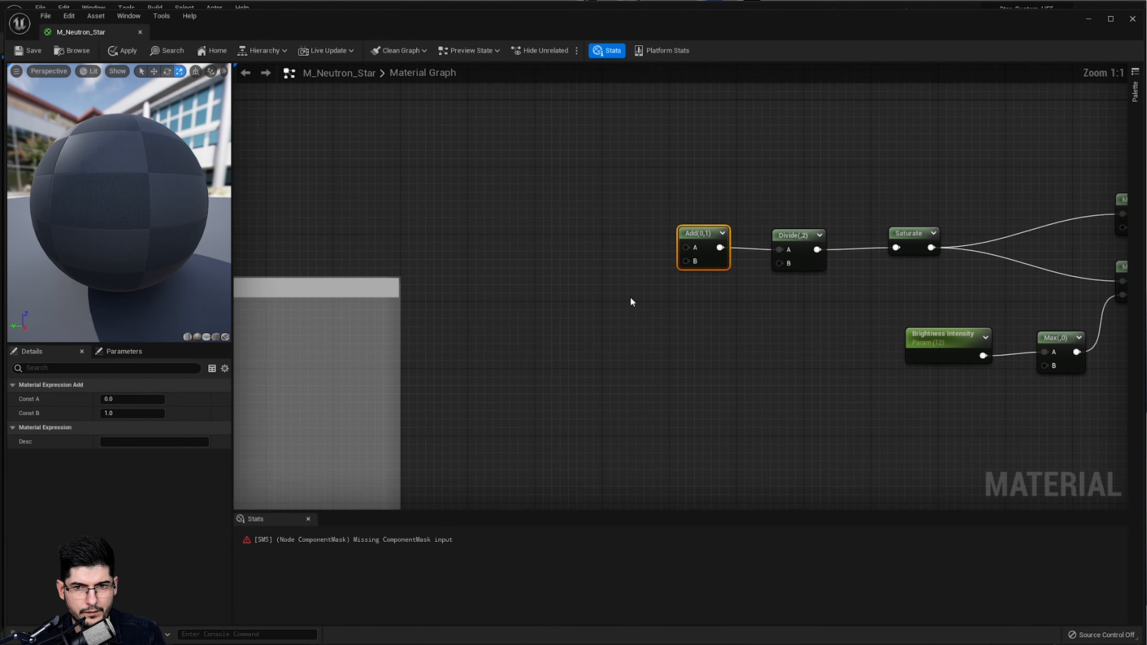
scroll(664, 305, down, 5)
scroll(745, 276, up, 3)
drag(819, 227, 598, 301)
drag(717, 294, 801, 295)
click(680, 313)
scroll(667, 303, up, 2)
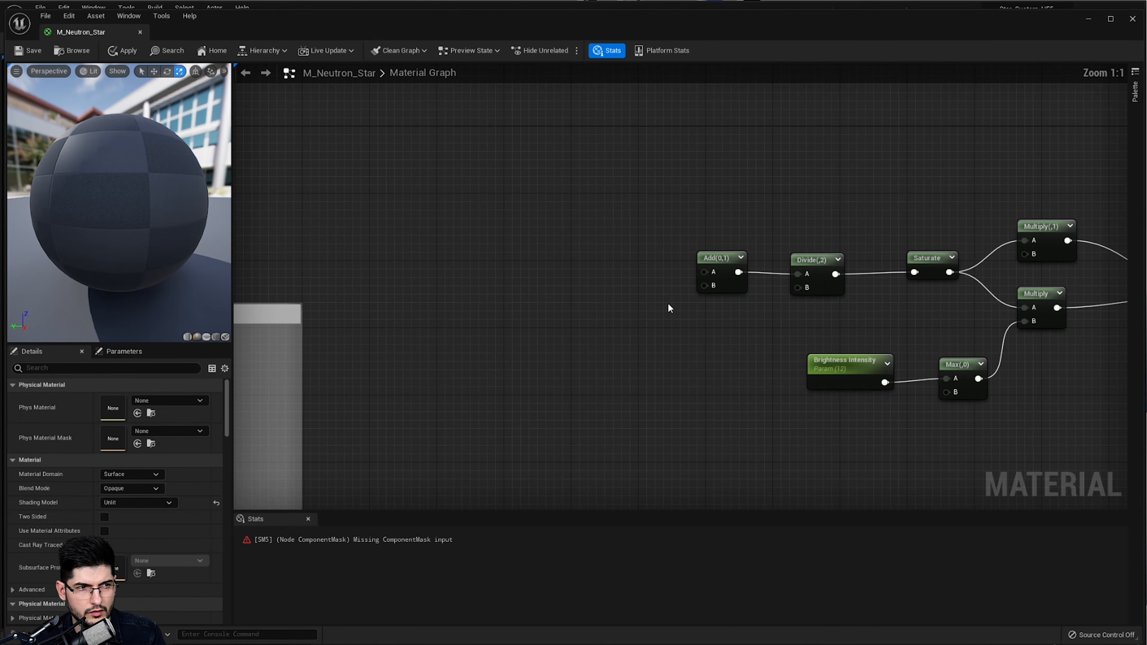
- Create a scalar parameter named Large Cells Elevation from a Constant node and connect it to the Add node's B input
click(597, 314)
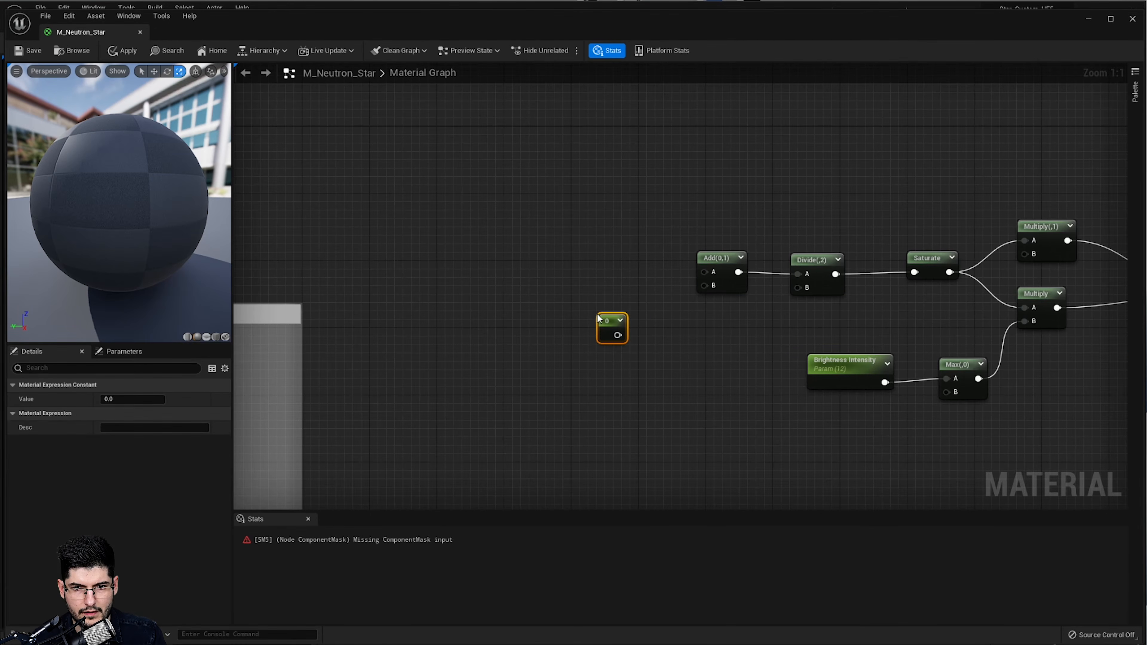
right_click(619, 328)
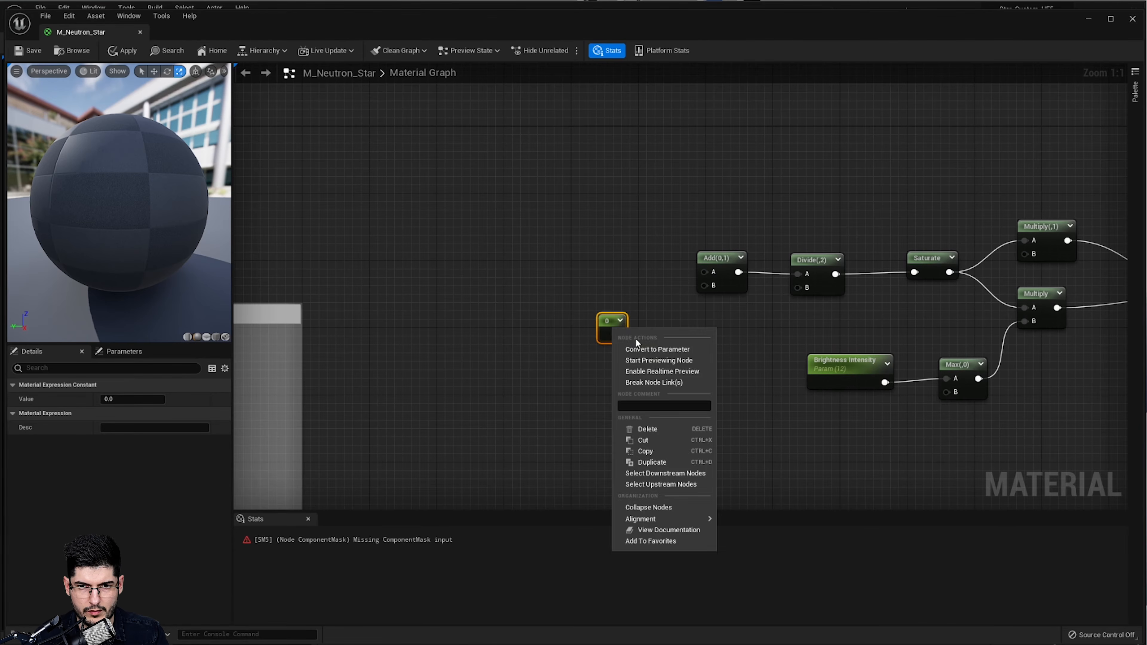
click(650, 350)
text(Large Cells)
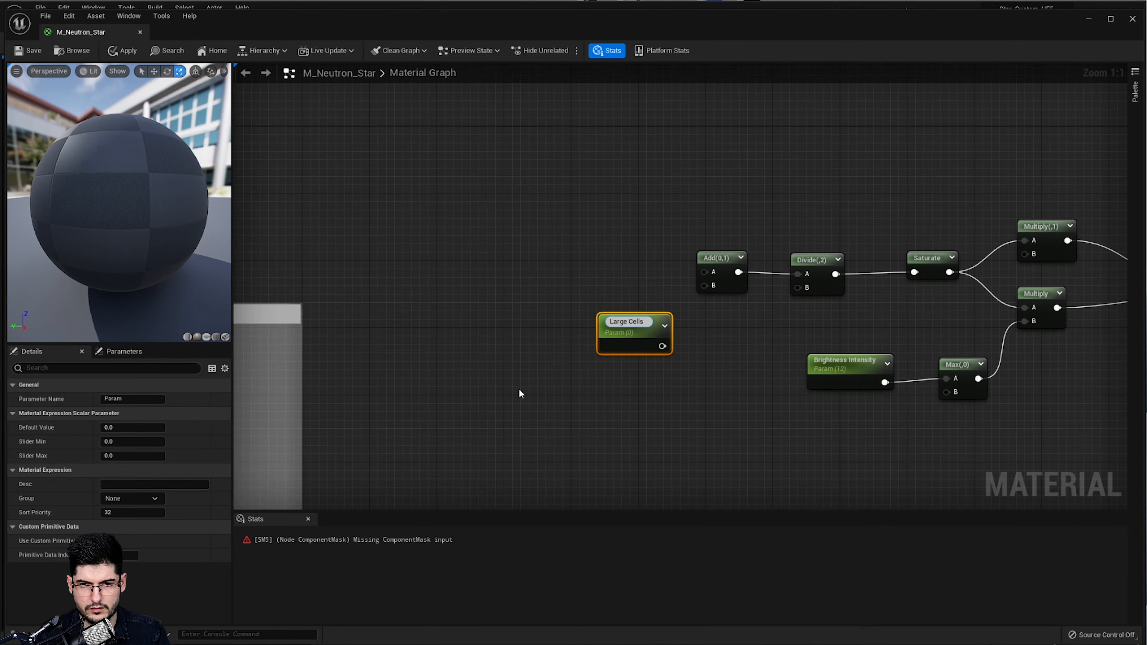
text( Elevatio)
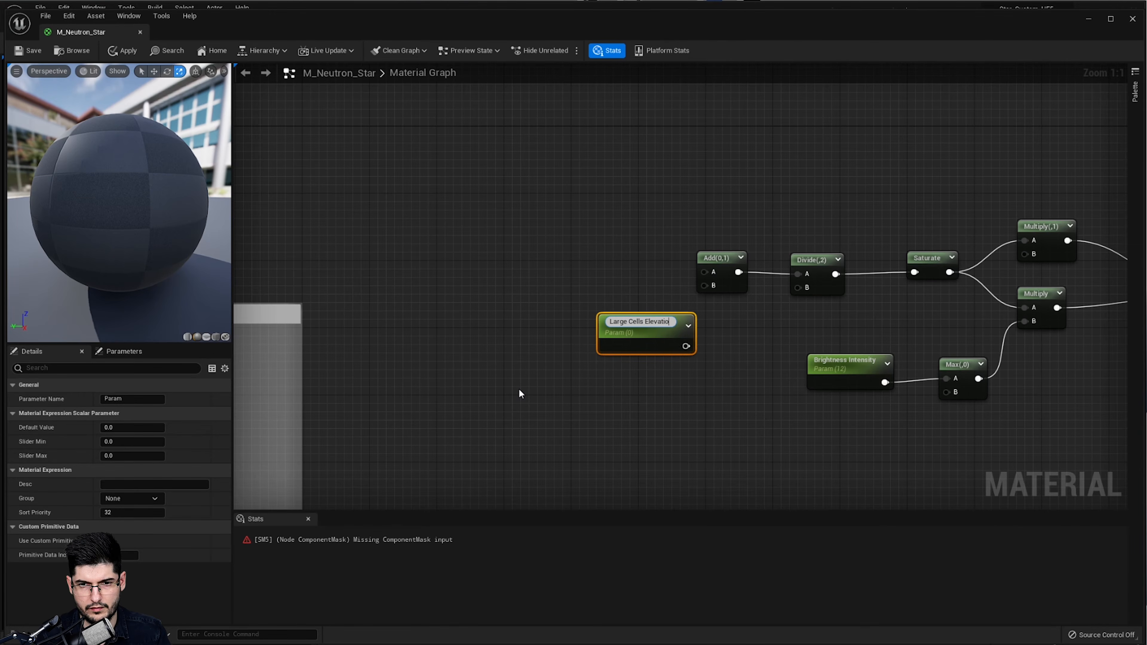
text(n)
key(Return)
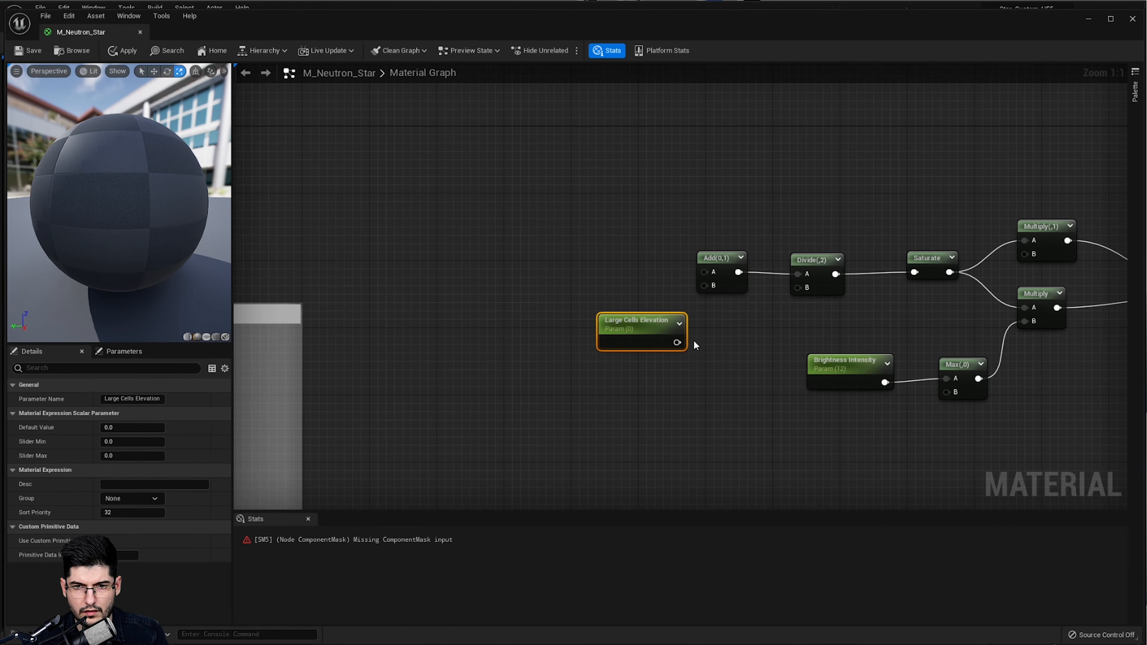
drag(677, 342, 714, 288)
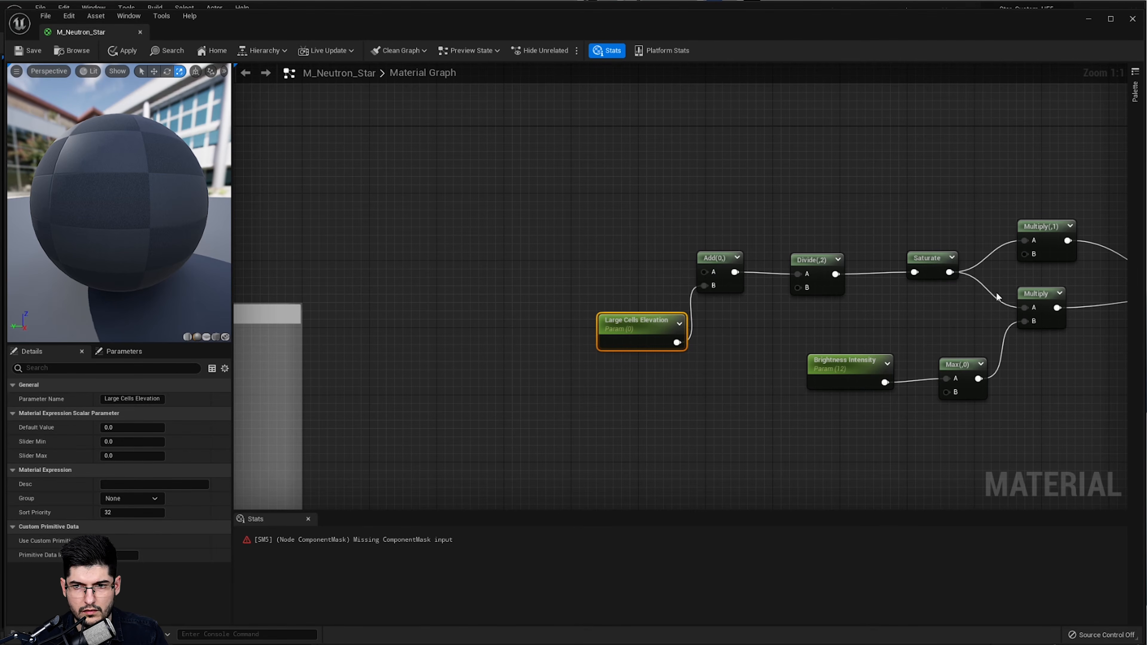
- Duplicate the lower Multiply node, place the copy before the Add node and connect it to the Add's A input
click(1039, 323)
key(ctrl+d)
drag(1102, 380, 705, 272)
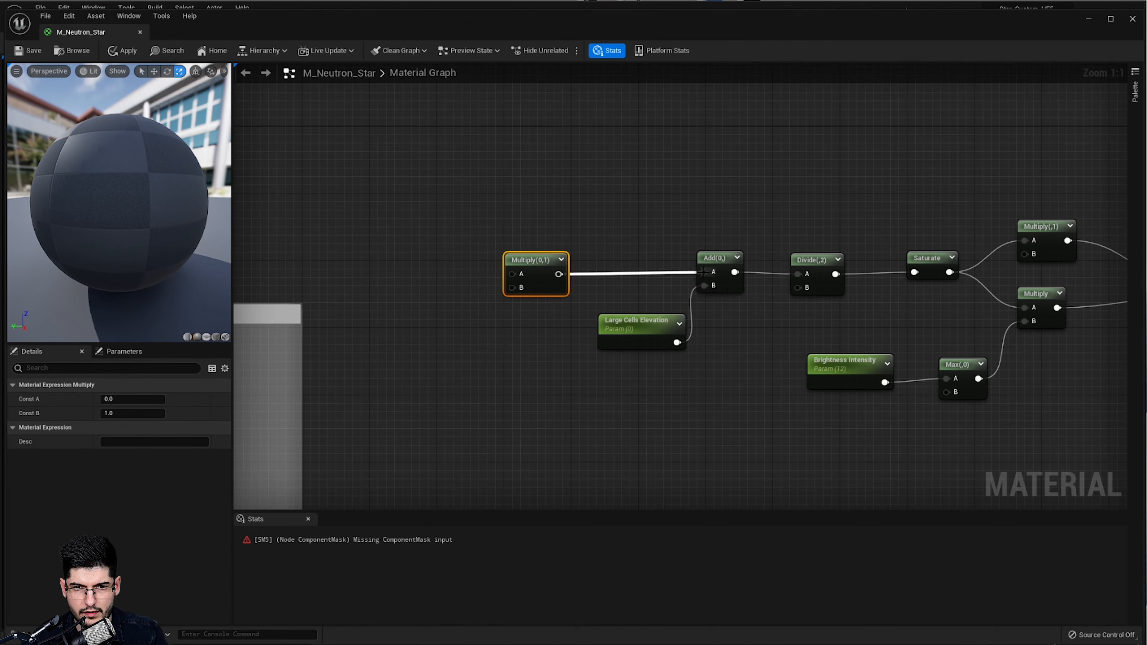
drag(554, 268, 628, 267)
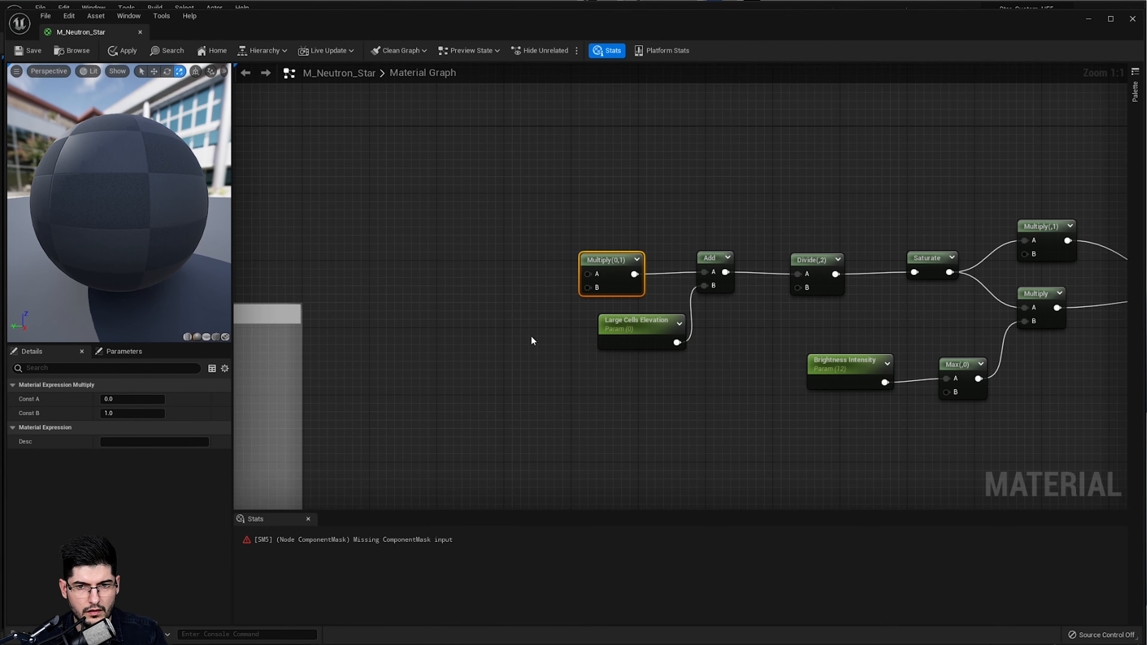
- Duplicate Large Cells Elevation, rename the copy Large Cells Brightness and connect it to the new Multiply's B input
click(641, 342)
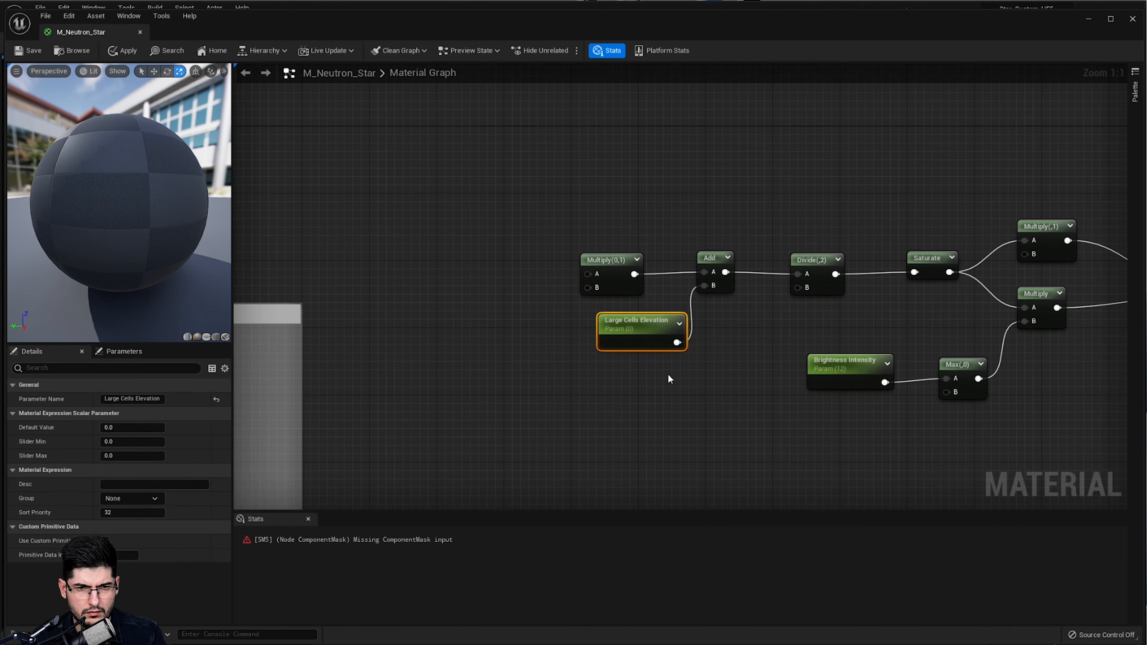
double_click(656, 322)
key(Return)
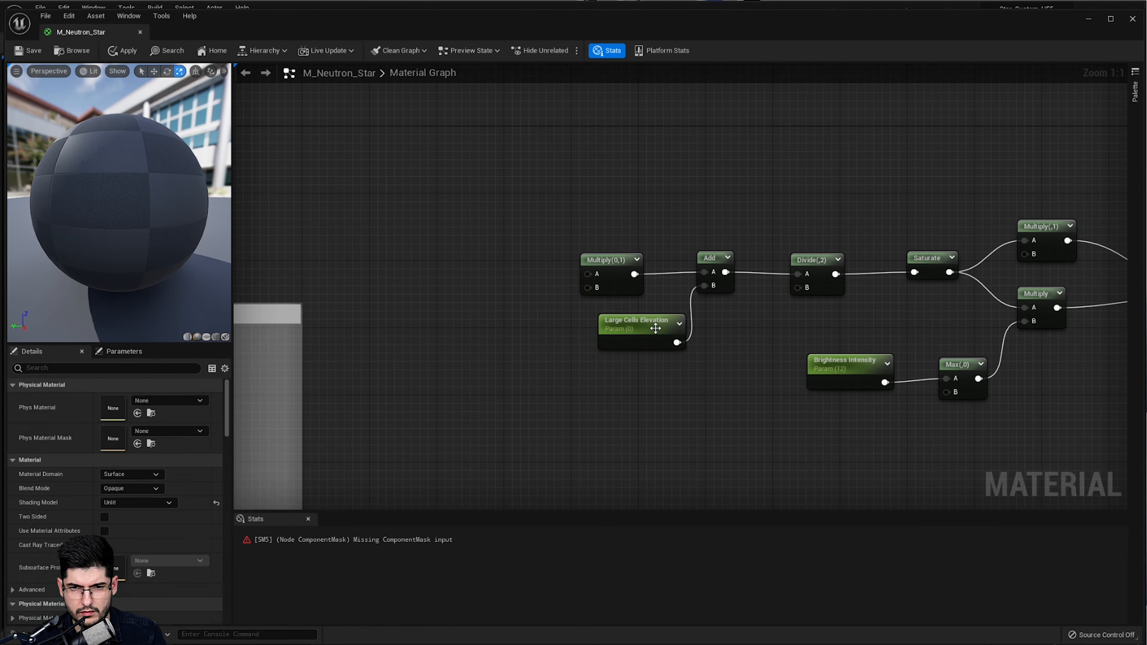
key(ctrl+d)
drag(750, 387, 465, 328)
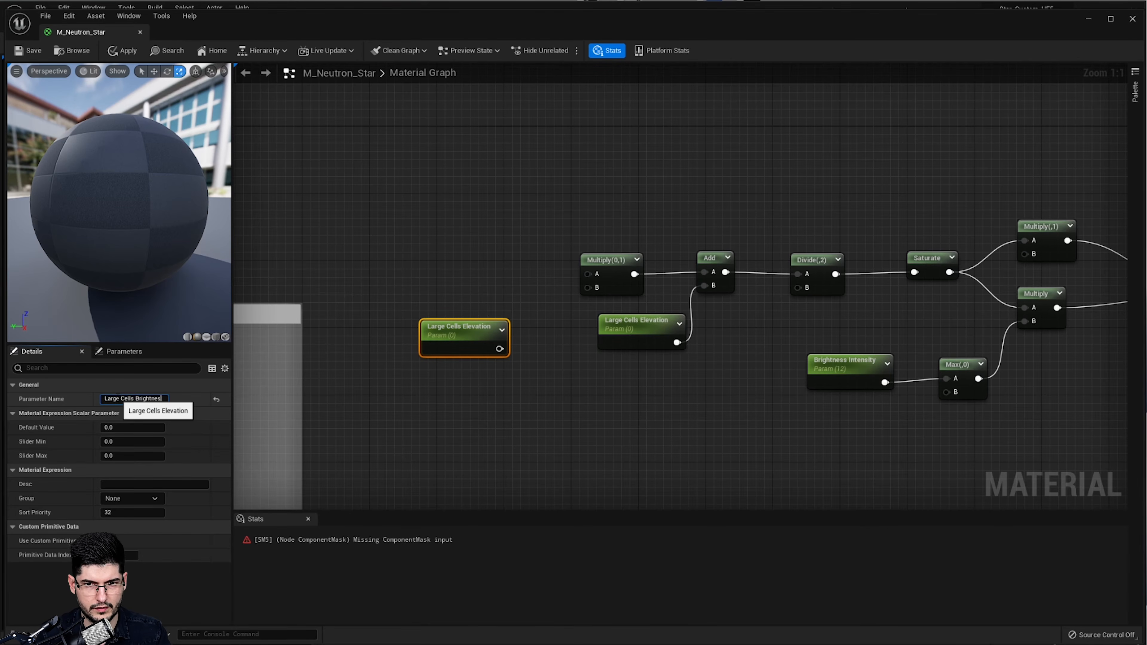
text(s)
key(Return)
drag(503, 348, 587, 289)
right_drag(487, 255, 550, 258)
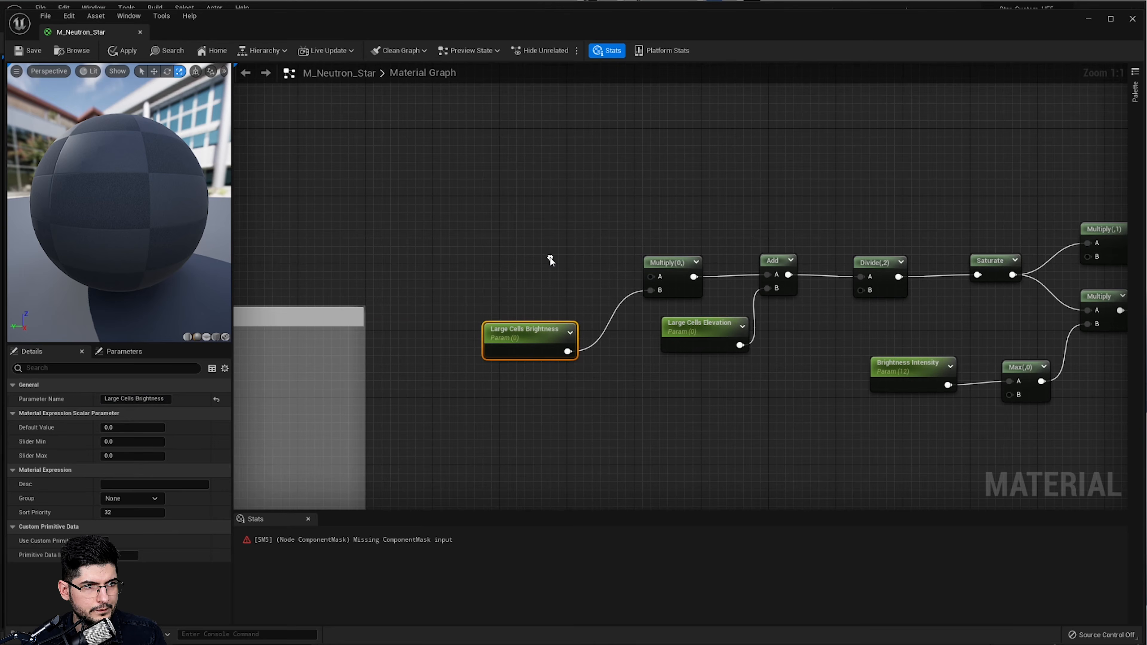
- Add a Noise node above Large Cells Brightness and connect it to the A input of the same Multiply
right_click(523, 237)
text(n)
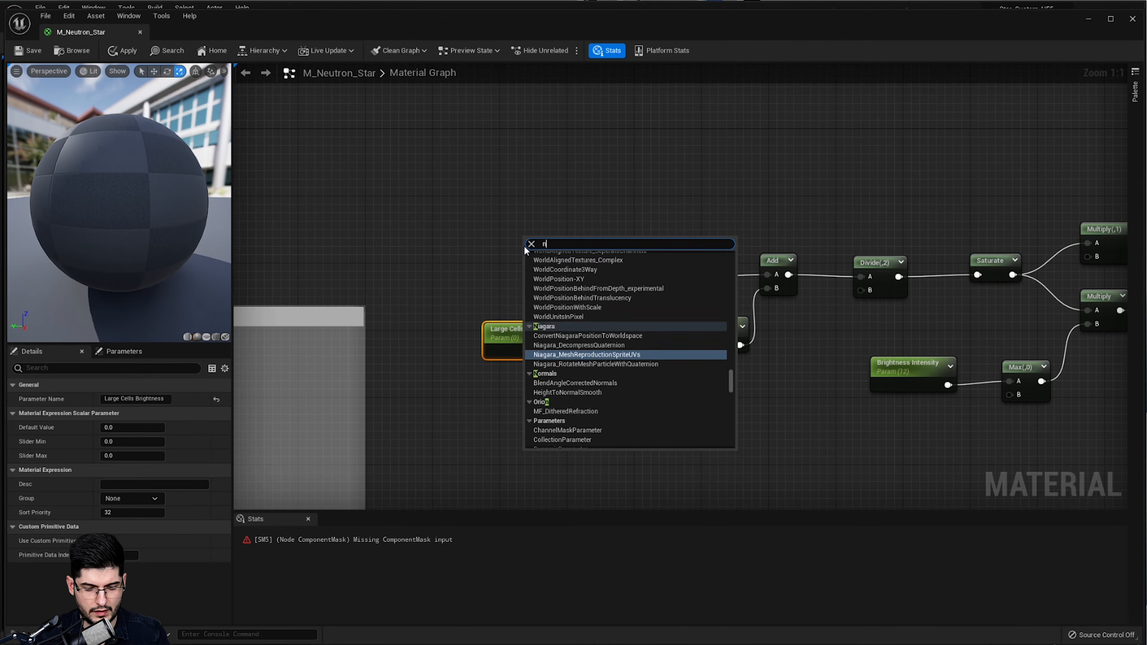
text(oise)
key(Return)
drag(609, 263, 658, 273)
drag(542, 244, 519, 256)
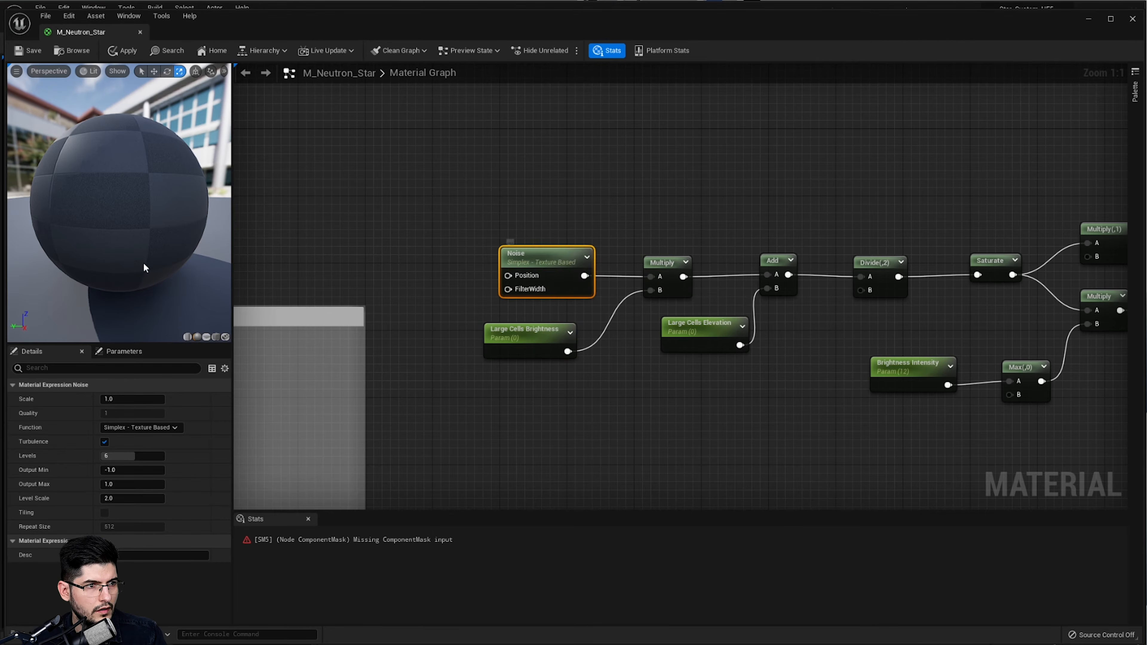
- Set the Noise node's function to Gradient - Texture Based
click(135, 428)
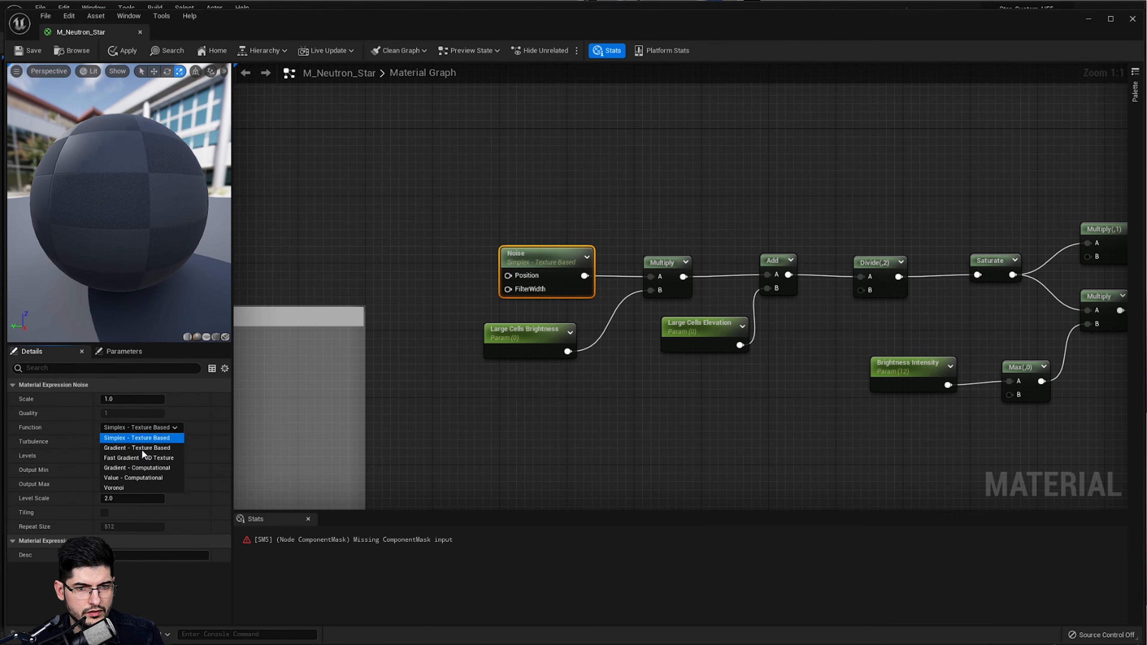
click(122, 456)
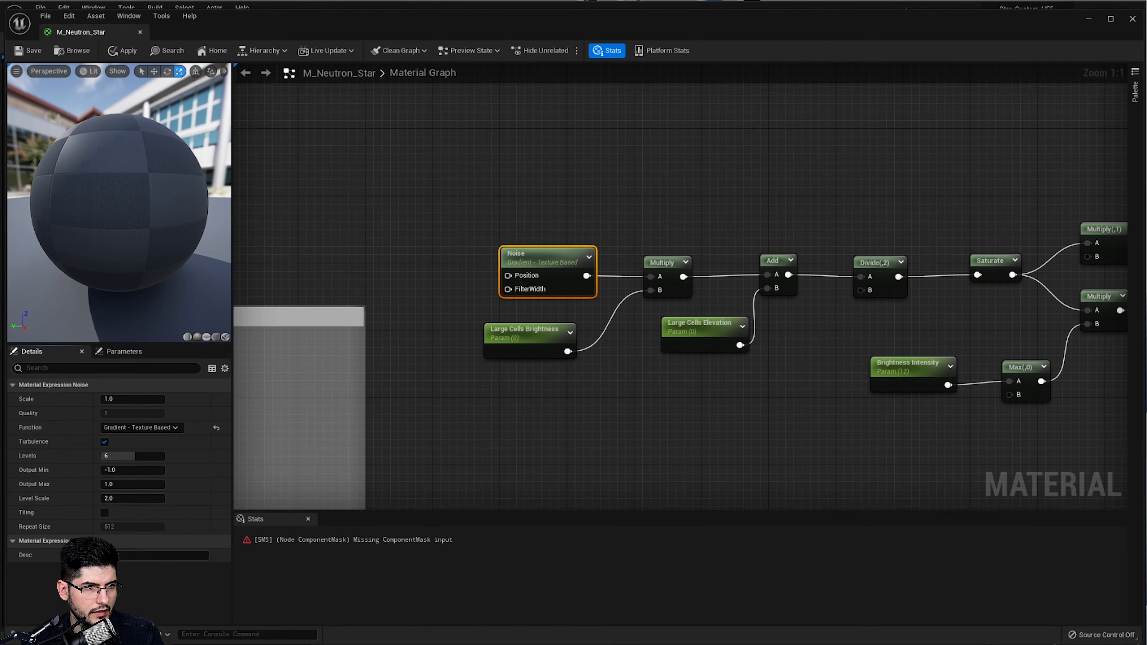
scroll(416, 300, down, 4)
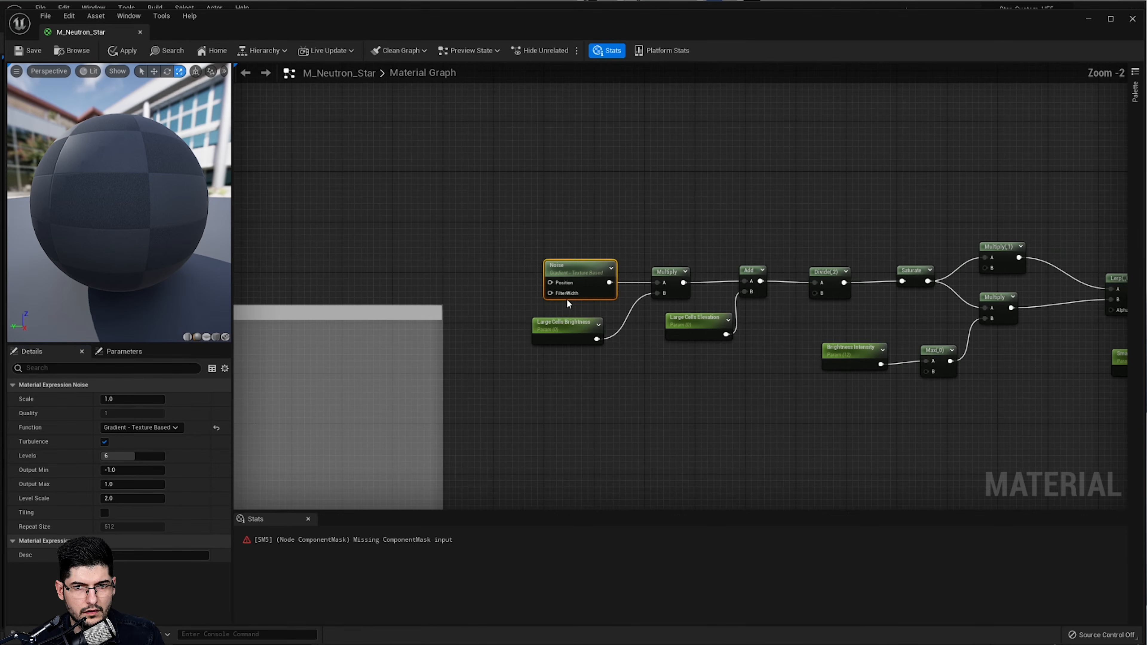
right_drag(601, 266, 794, 239)
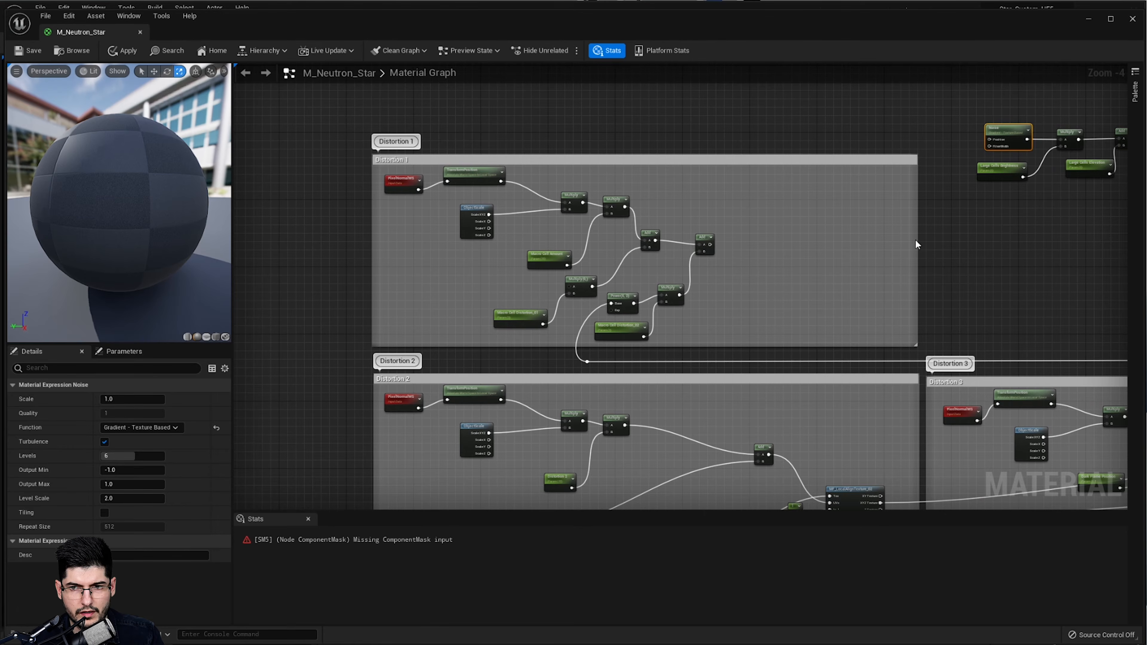
- Narrow the Distortion 1 comment box around its nodes and move the whole brightness network closer to it
drag(915, 240, 758, 240)
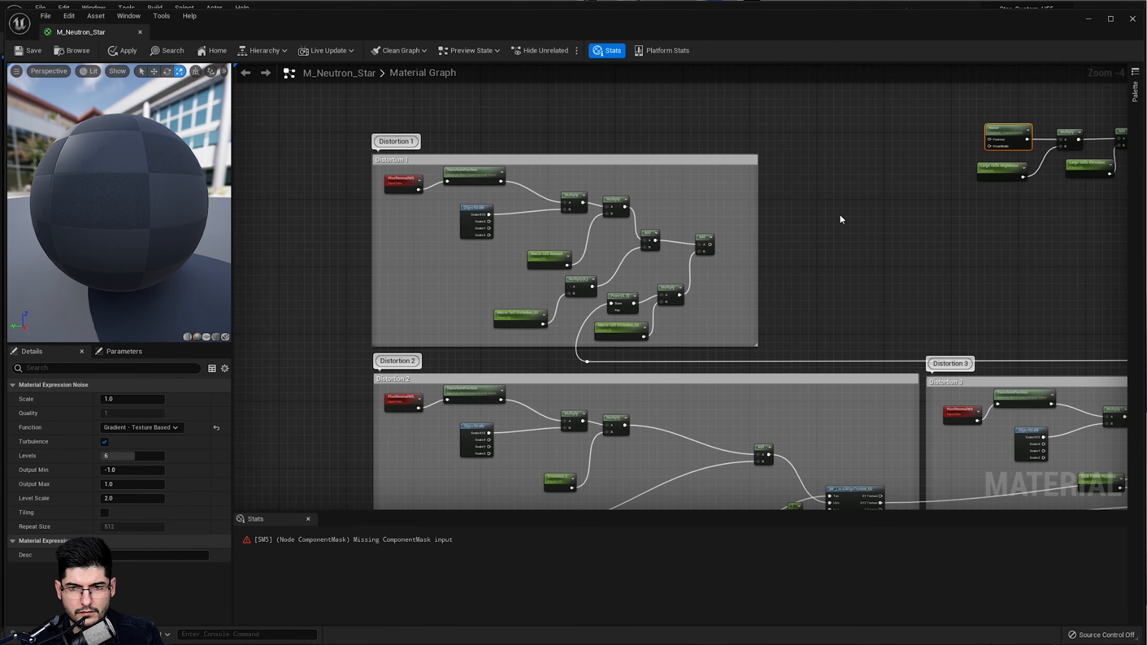
scroll(822, 216, up, 2)
right_drag(821, 216, 615, 212)
scroll(781, 222, down, 3)
right_drag(856, 232, 673, 265)
drag(1035, 163, 623, 272)
drag(791, 238, 735, 302)
click(530, 221)
- Connect the output of Distortion 1's final Add node to the Noise node's Position input
right_drag(527, 219, 609, 199)
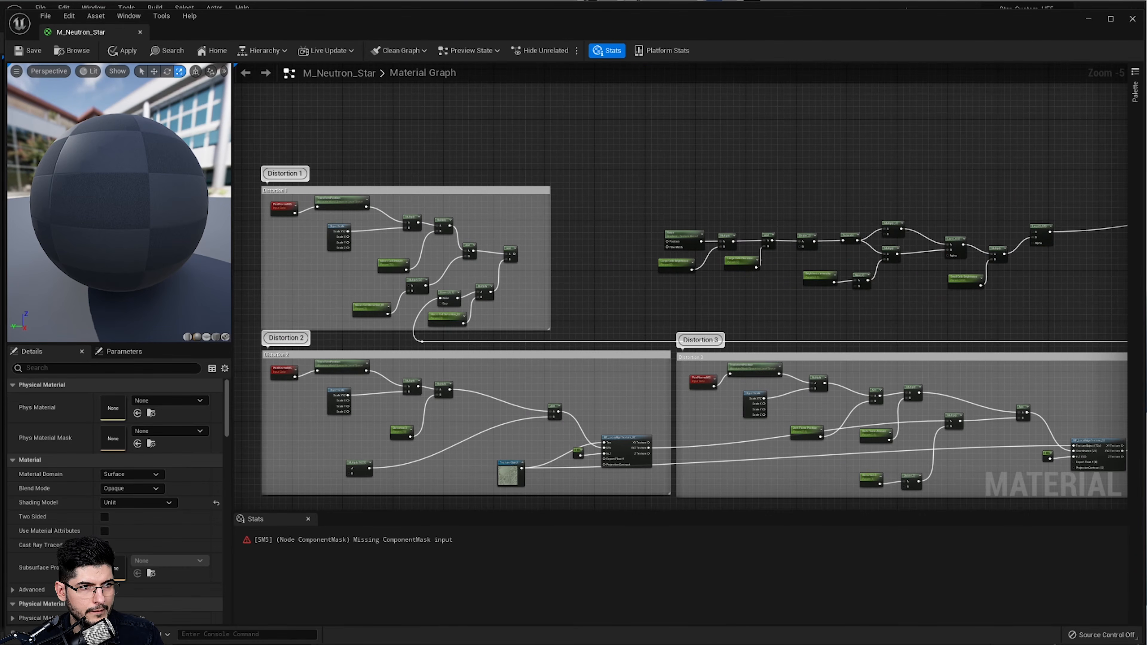
scroll(578, 244, up, 5)
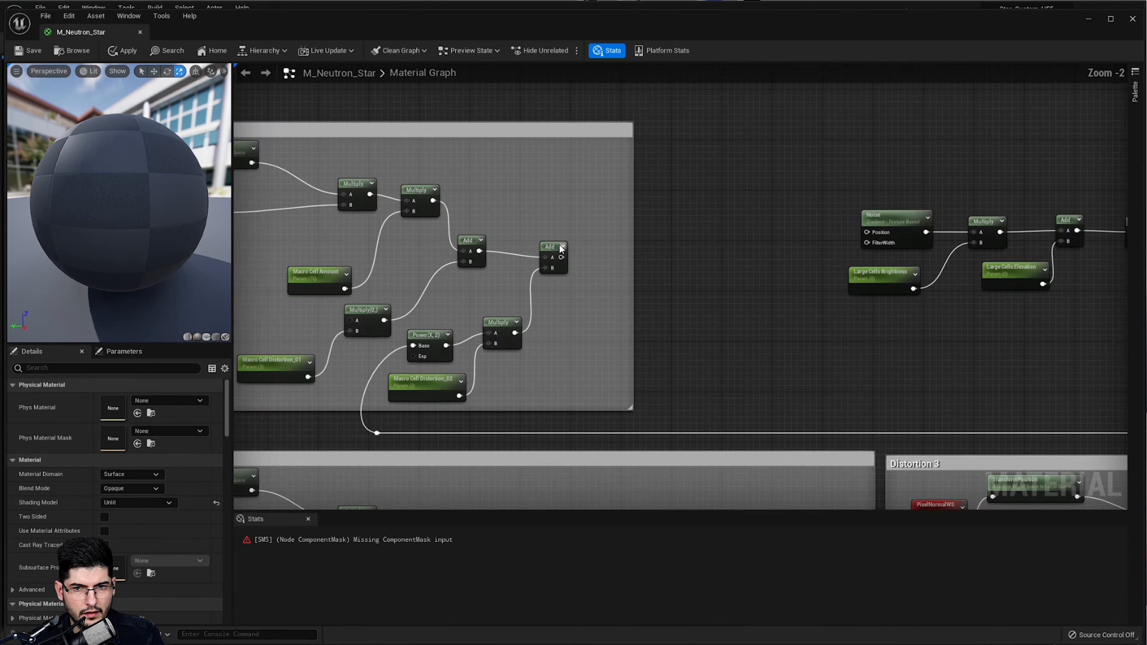
drag(407, 268, 818, 244)
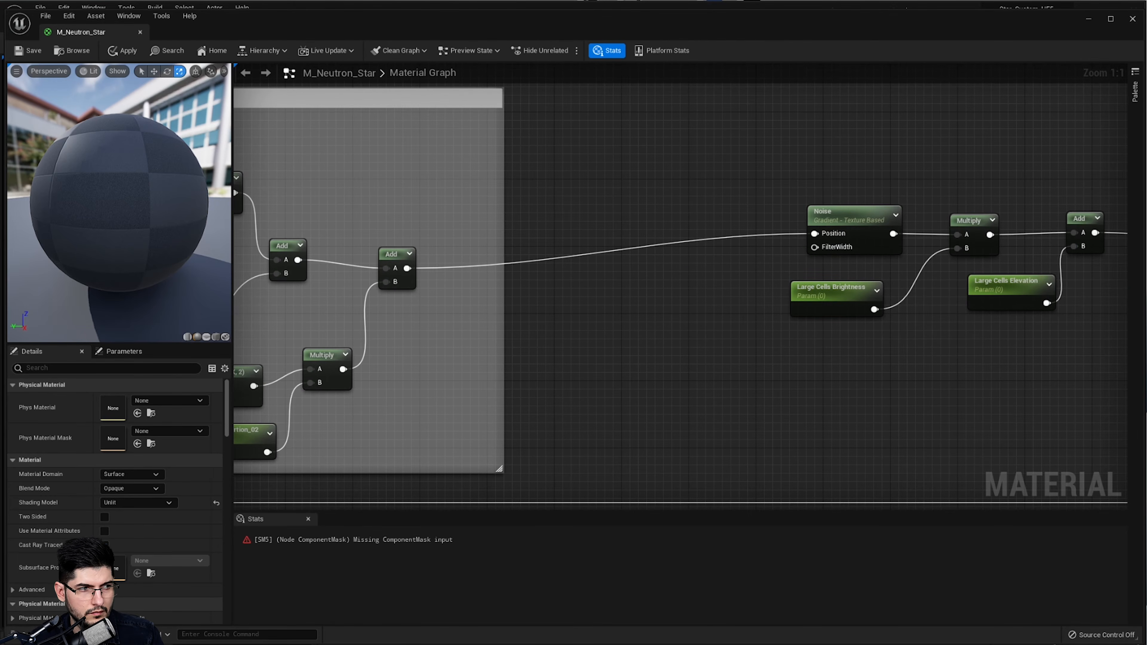
- Set the Noise node's Levels to 8 and its Output Min to 0
click(822, 216)
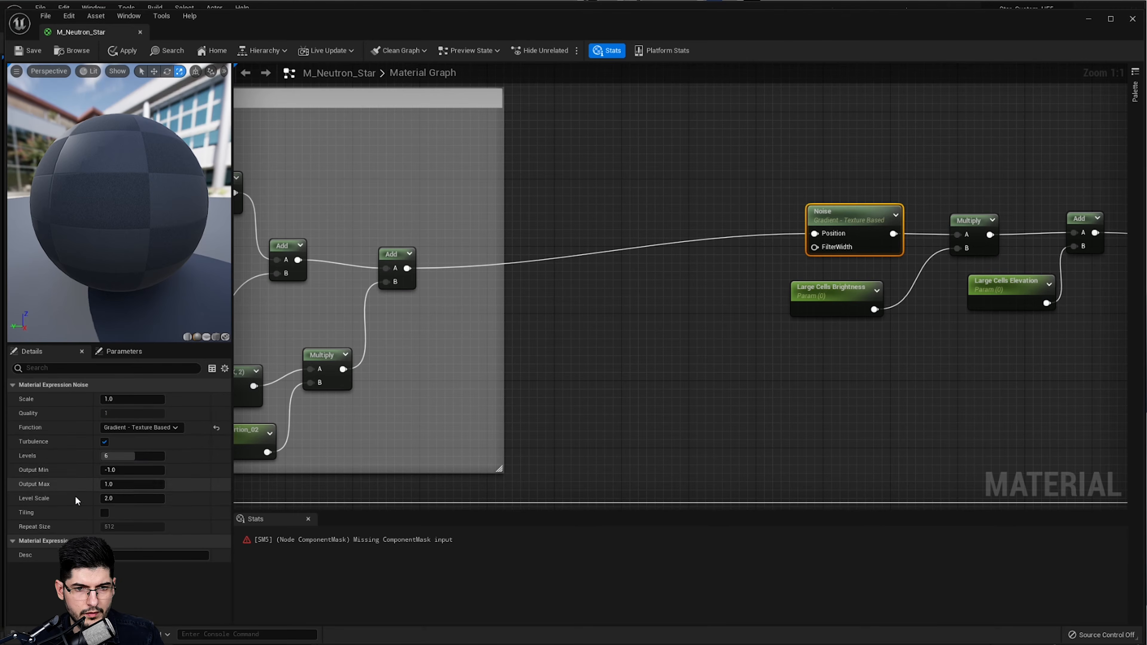
click(113, 470)
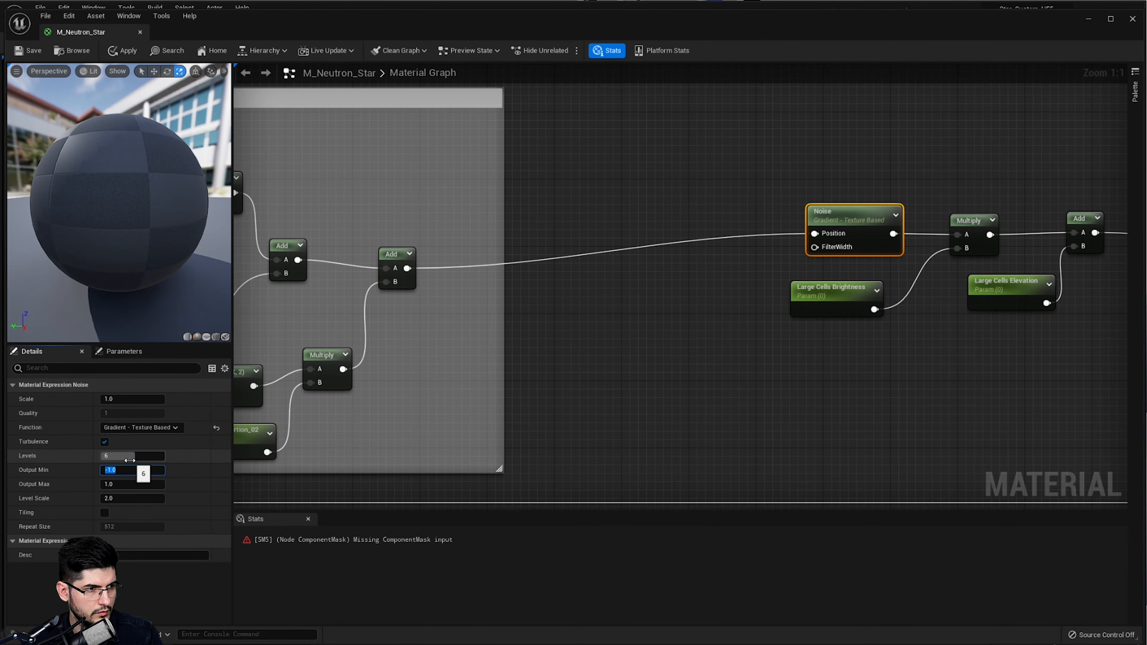
click(129, 457)
text(8)
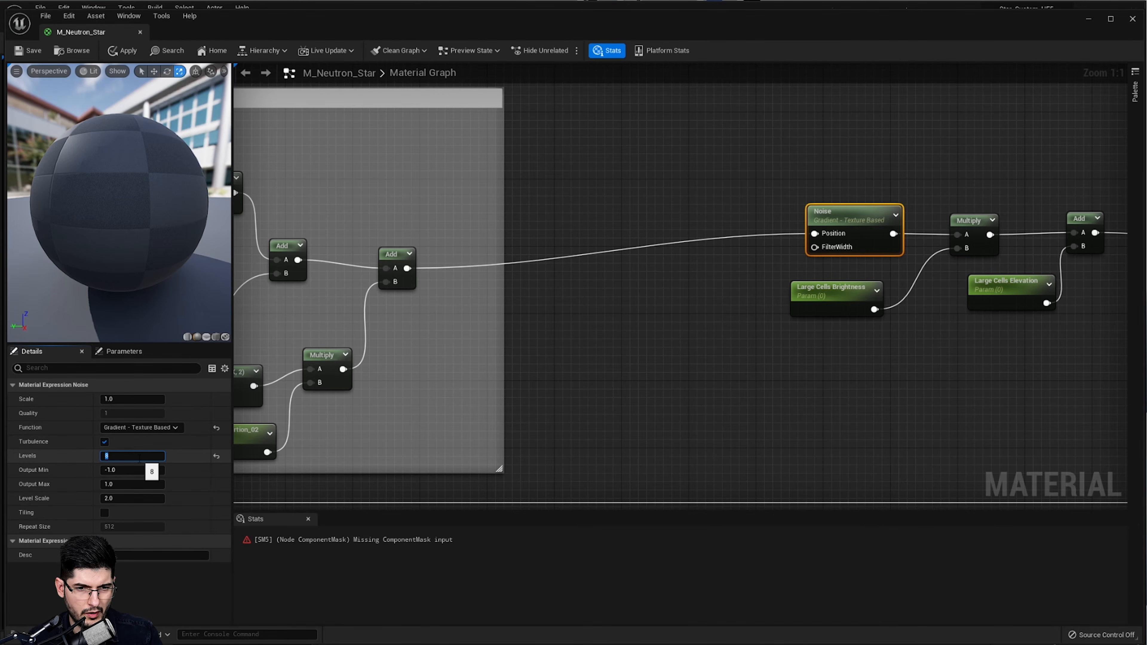
click(116, 472)
text(0)
key(Return)
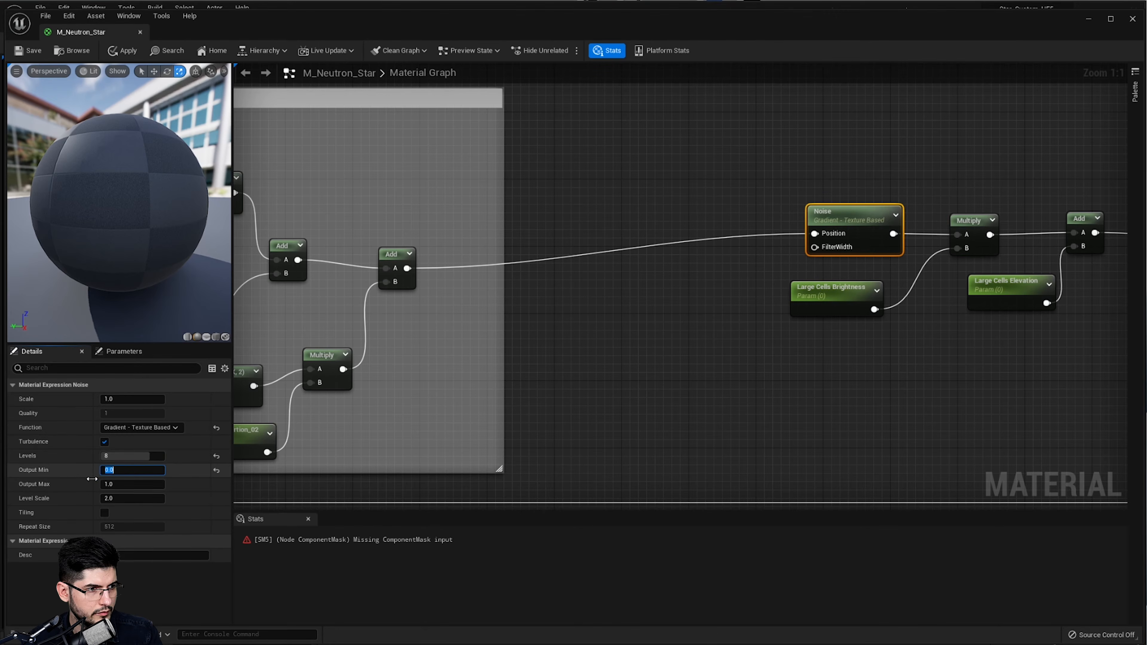
right_drag(553, 411, 610, 402)
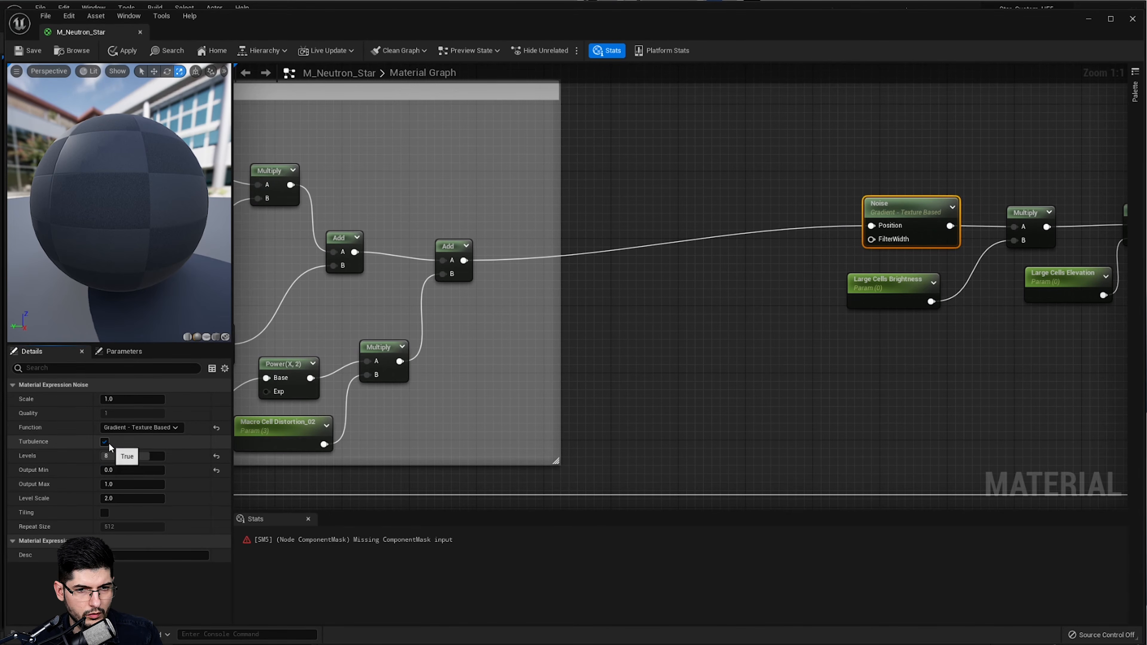
click(832, 352)
- Add a Power node above the brightness network's two branching Multiply nodes and place a duplicate directly below it
scroll(839, 345, down, 3)
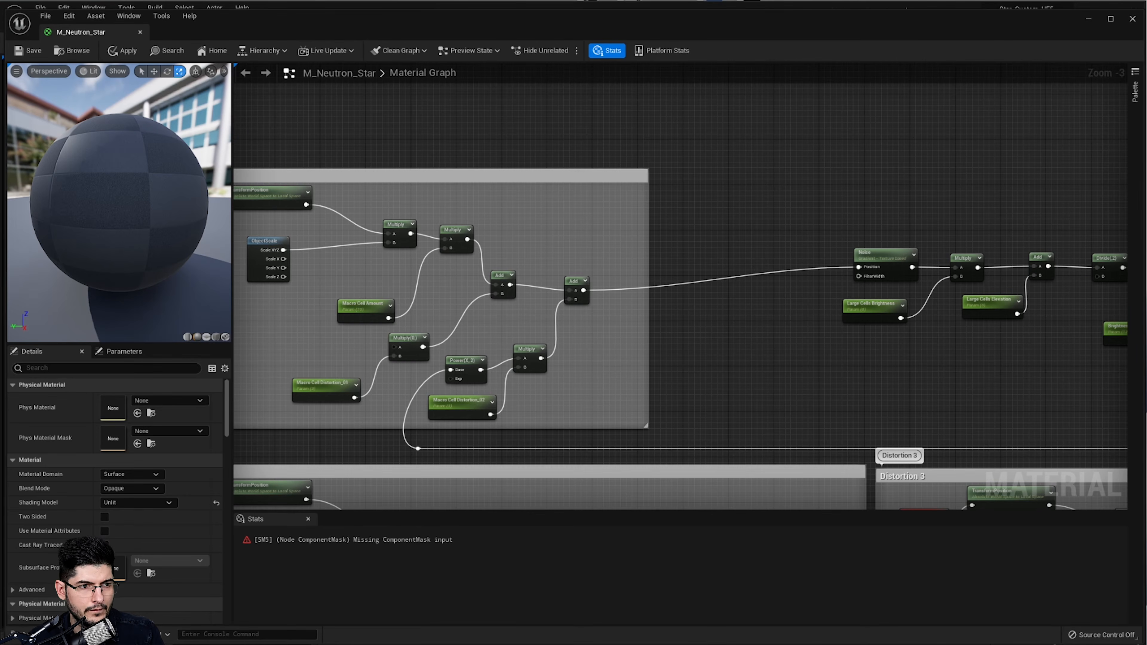
scroll(763, 313, down, 1)
right_drag(1076, 309, 581, 311)
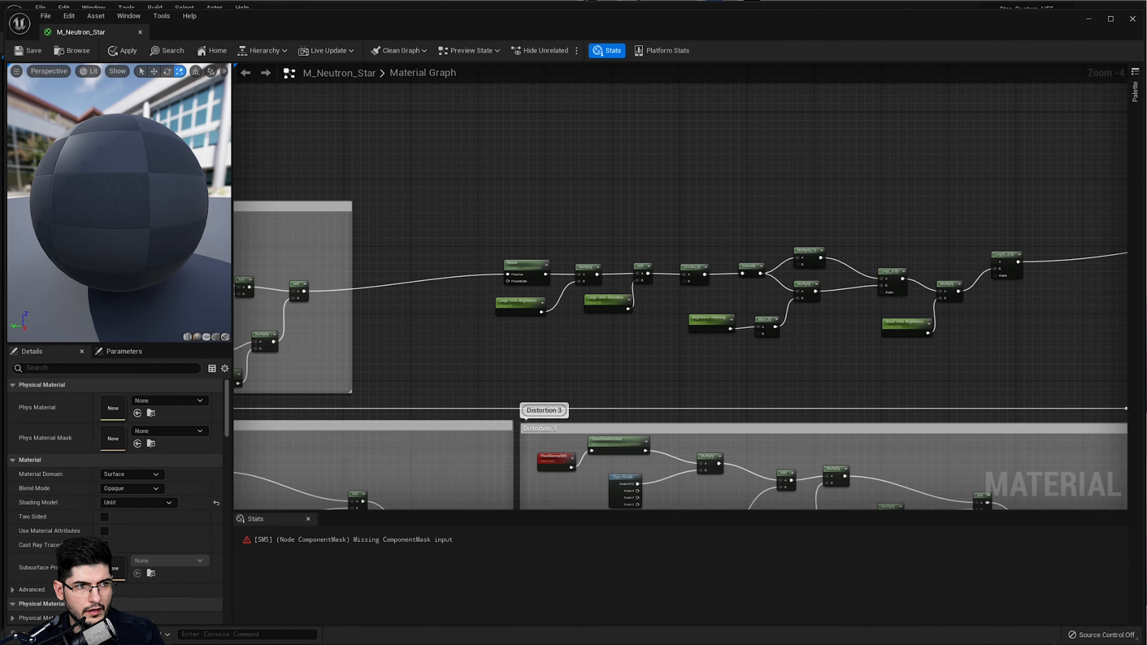
scroll(729, 201, down, 2)
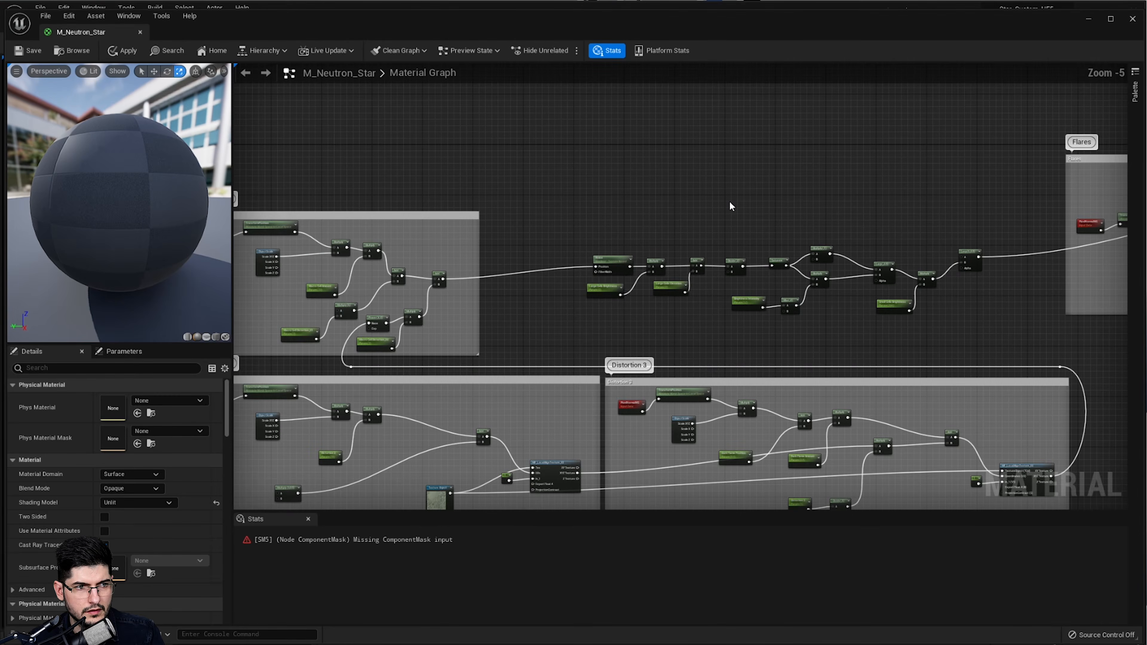
scroll(771, 281, up, 5)
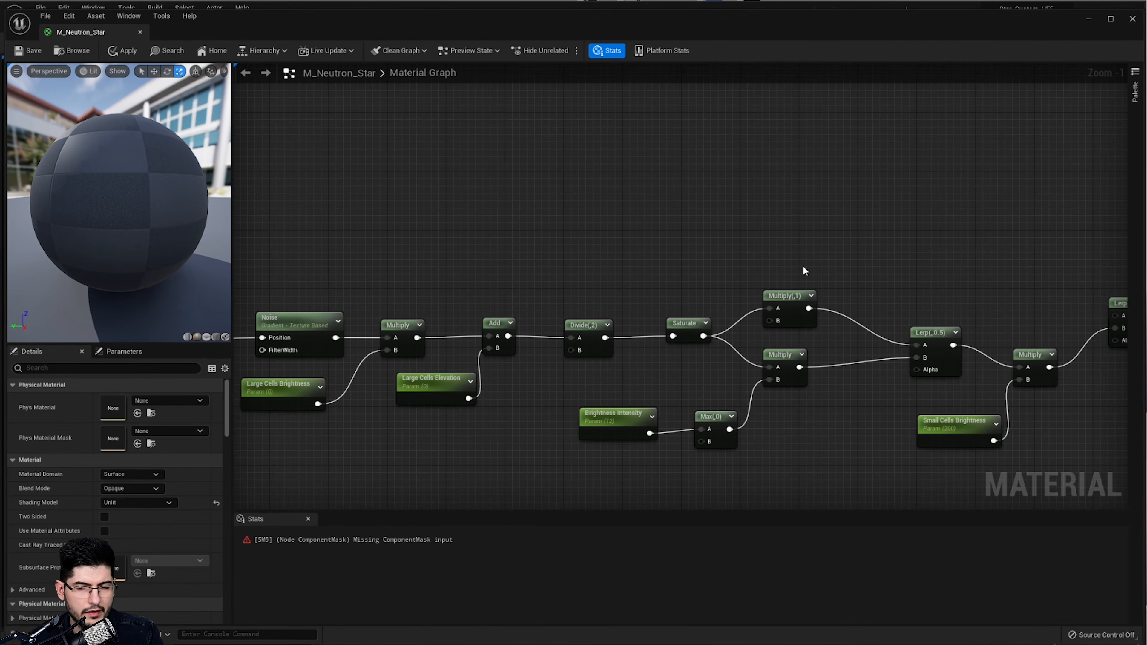
right_drag(898, 303, 758, 292)
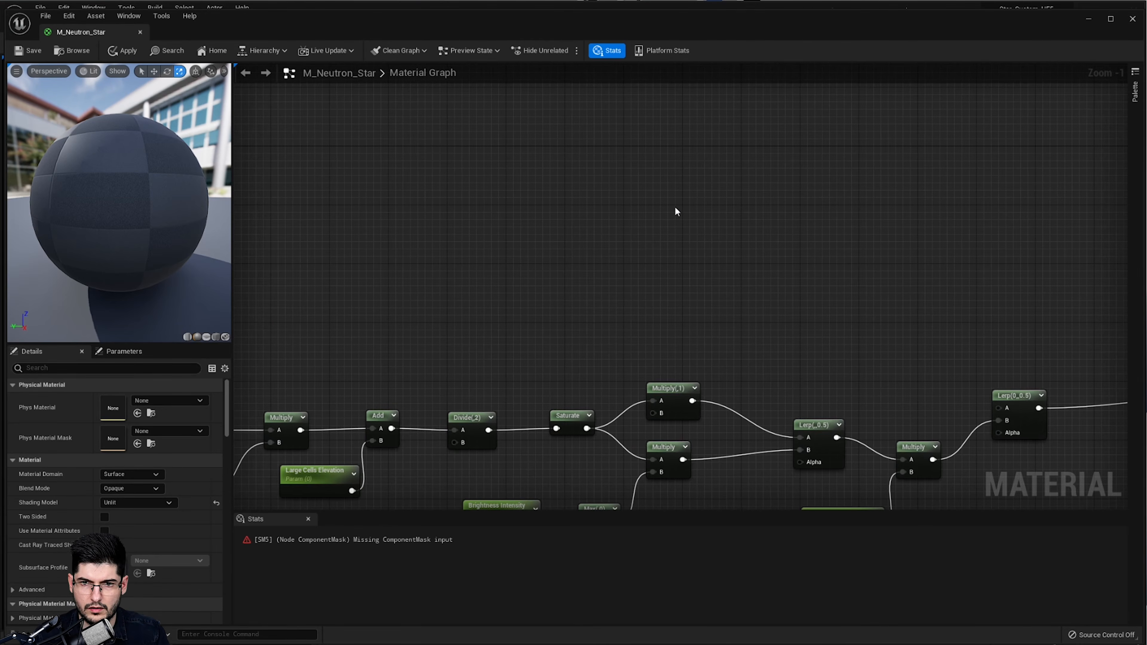
right_drag(676, 207, 711, 185)
right_click(711, 186)
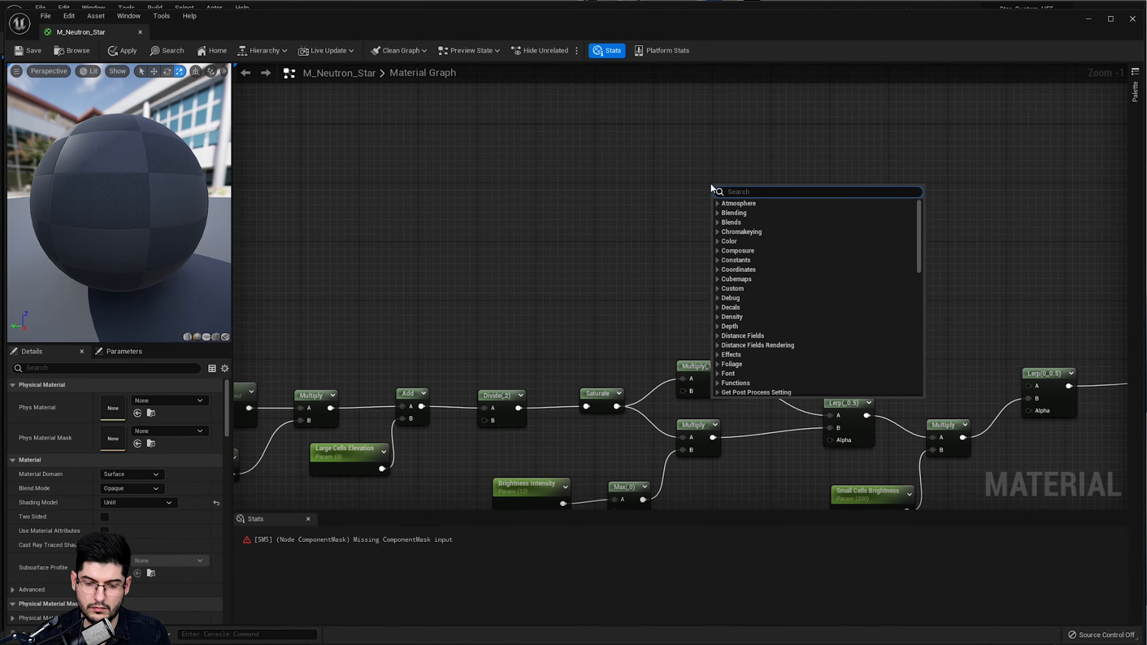
text(power)
key(Return)
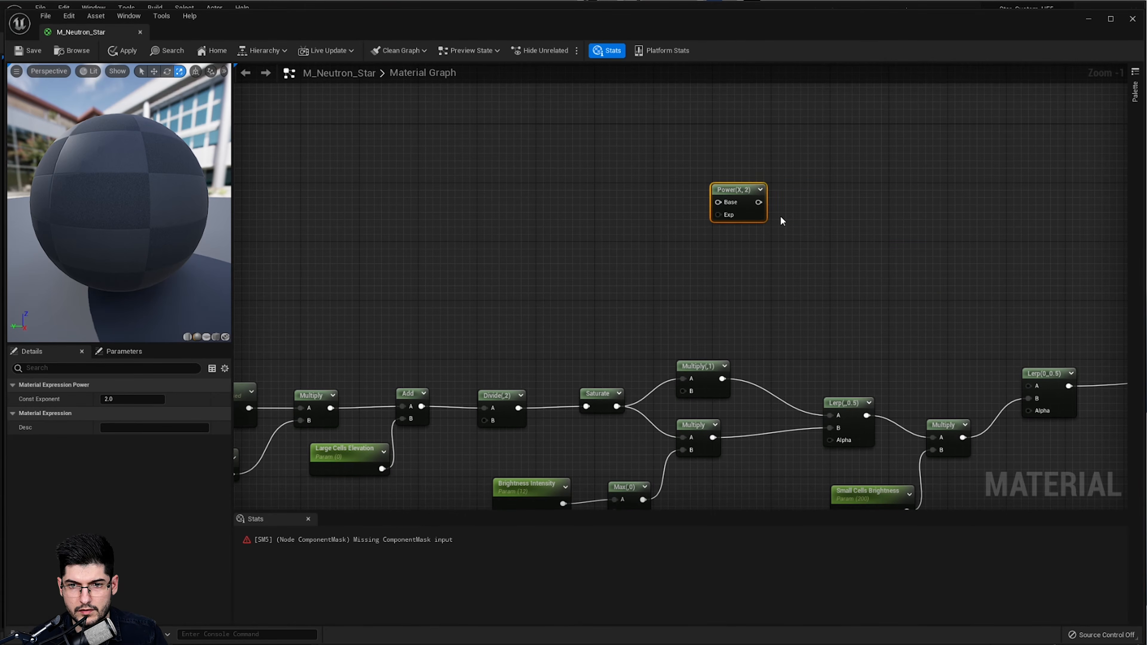
key(ctrl+d)
drag(839, 275, 729, 260)
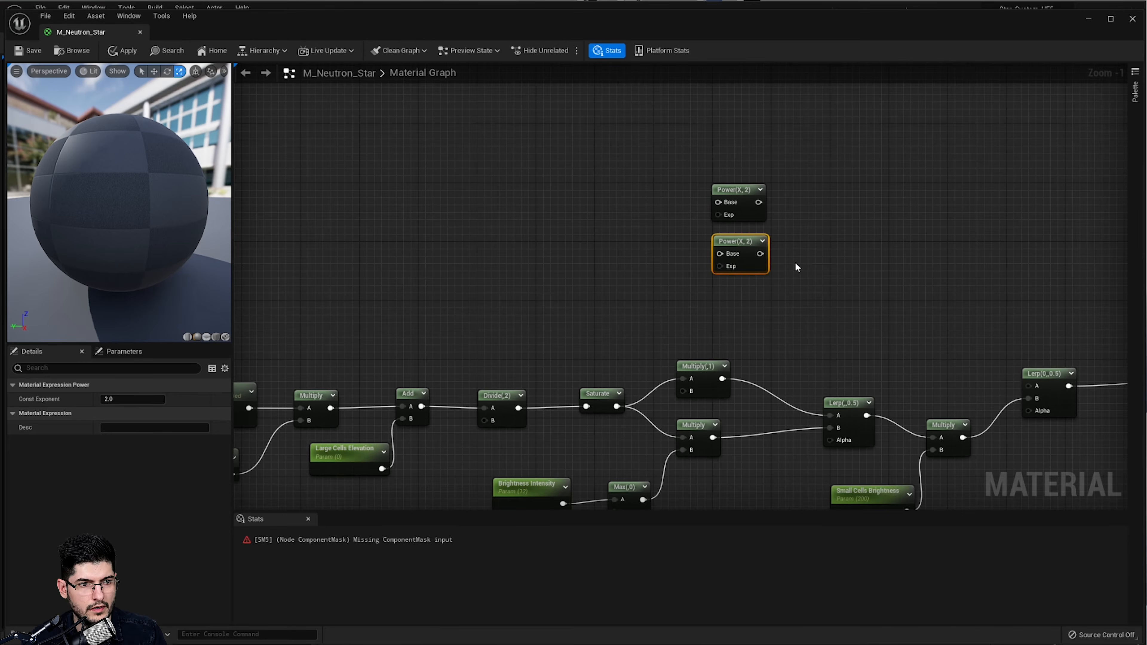
- Connect the upper Power to the final Lerp's Alpha and the lower Power to the first Lerp's Alpha
right_drag(796, 262, 634, 205)
drag(532, 174, 802, 382)
drag(537, 225, 605, 409)
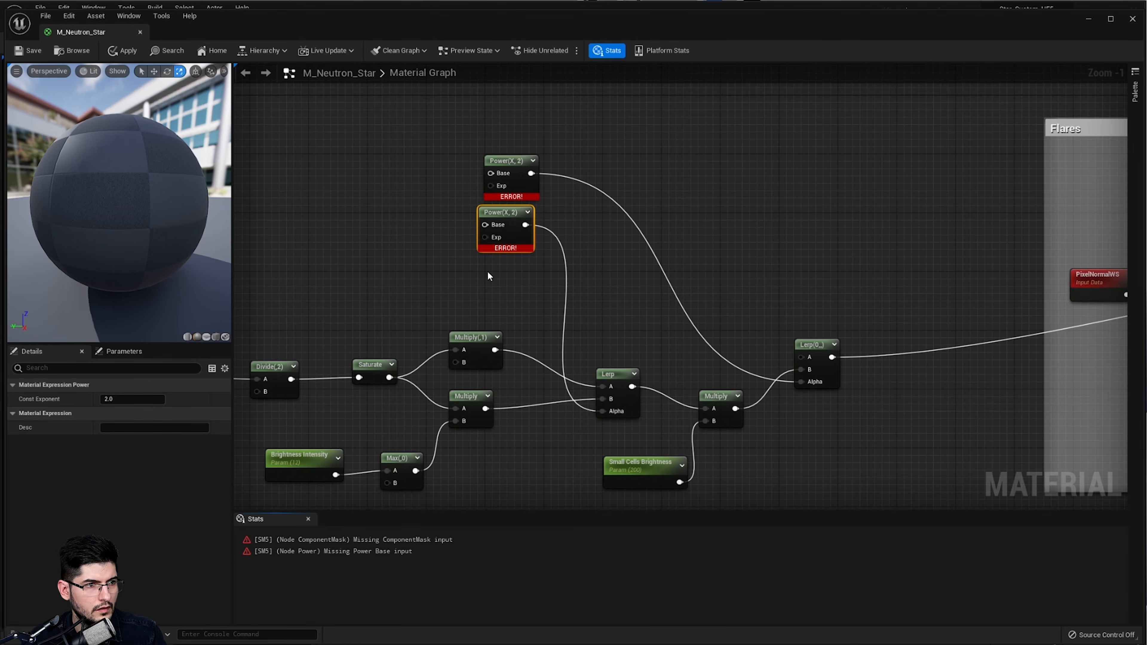
right_drag(401, 199, 590, 215)
scroll(657, 294, up, 1)
drag(710, 245, 719, 255)
click(579, 270)
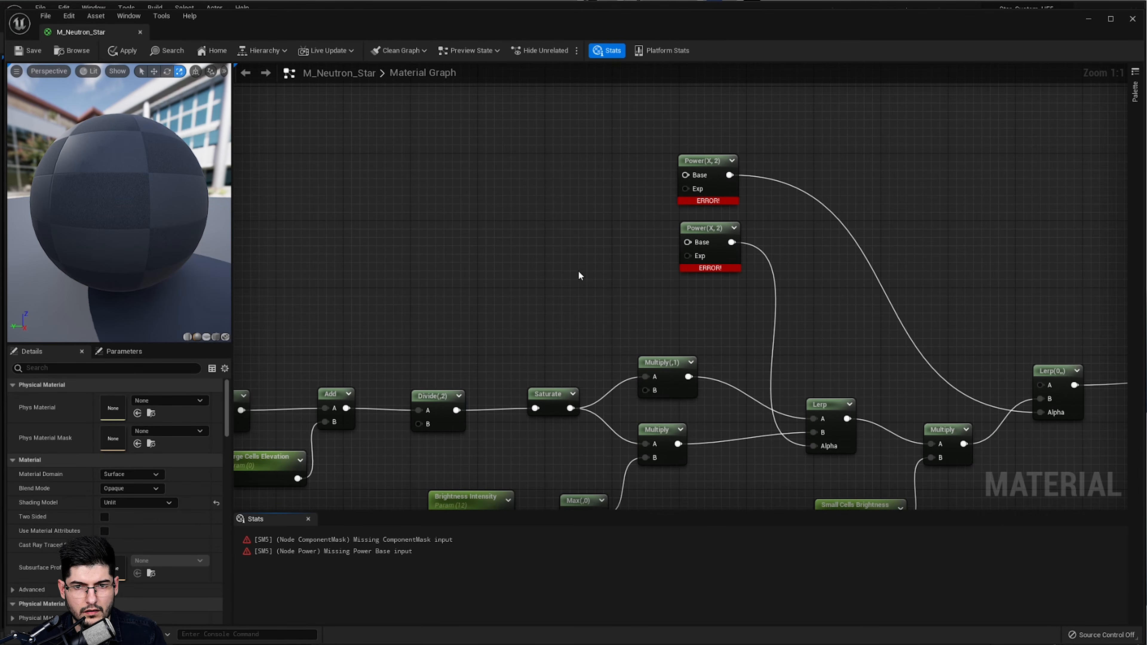
- Add a scalar parameter named Brightness Thickness and connect it to the lower Power node's Exp input
key(1)
click(578, 270)
right_click(585, 276)
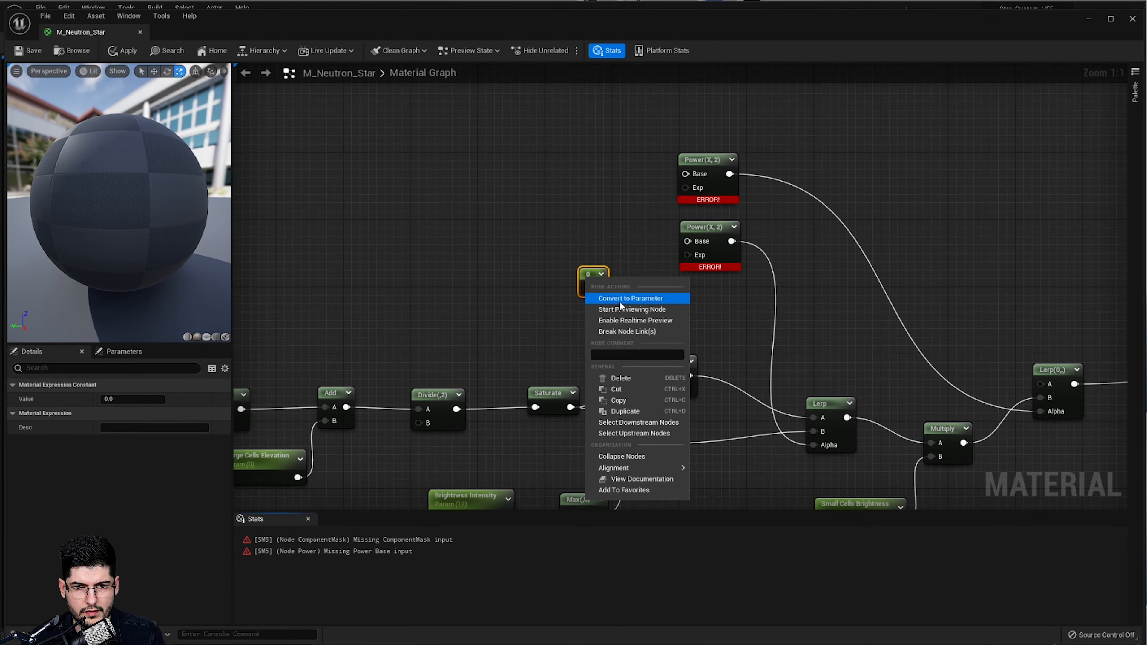
click(620, 302)
text(Brightnes)
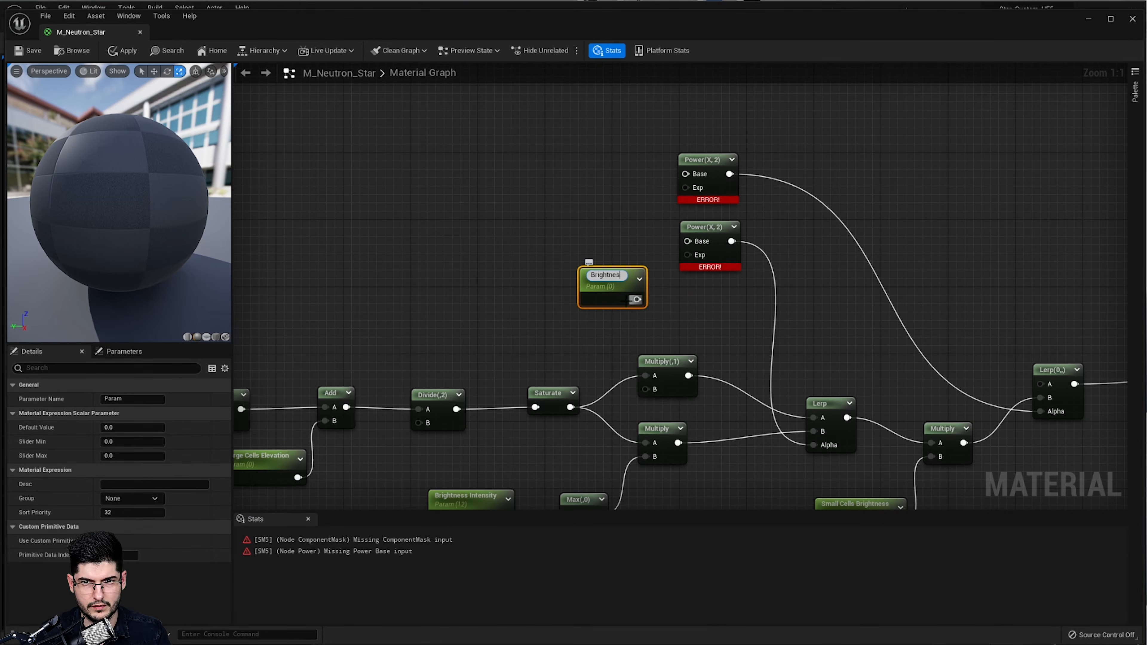
text(s Thickness)
key(Return)
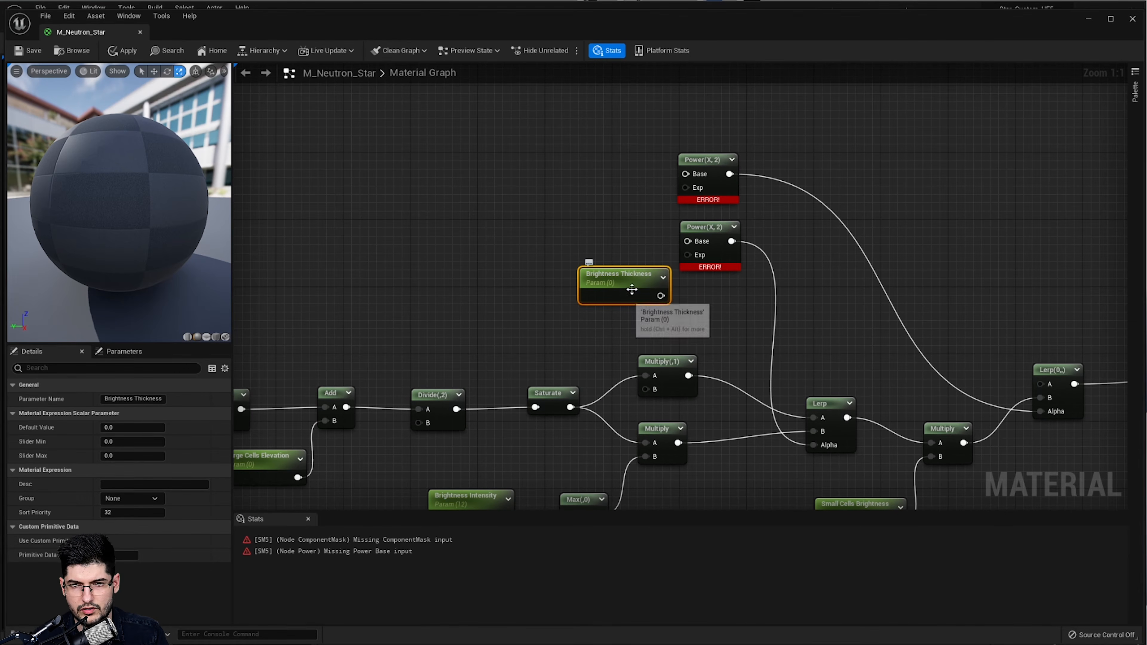
drag(638, 281, 697, 252)
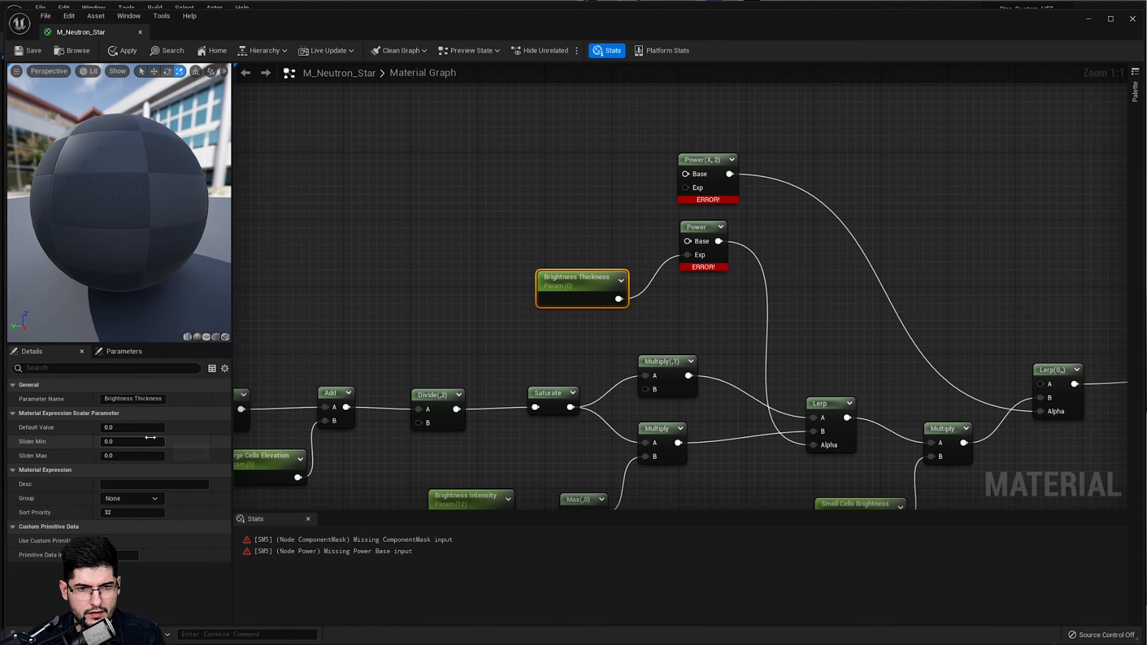
click(371, 292)
right_drag(447, 265, 484, 277)
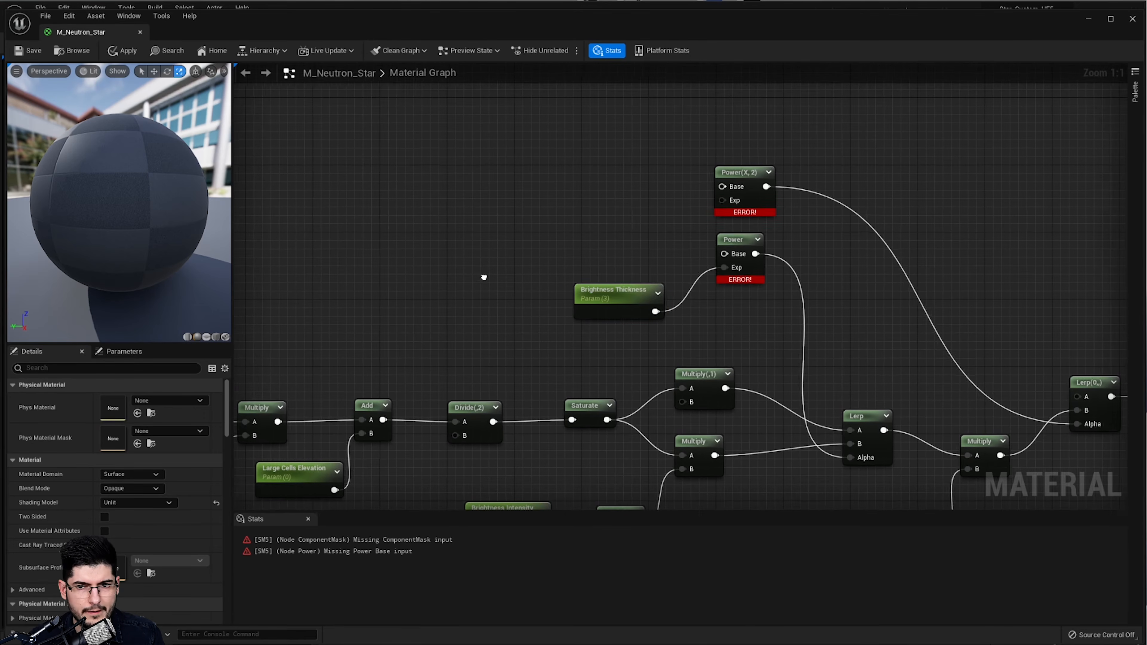
right_click(595, 167)
text(threshold)
key(Return)
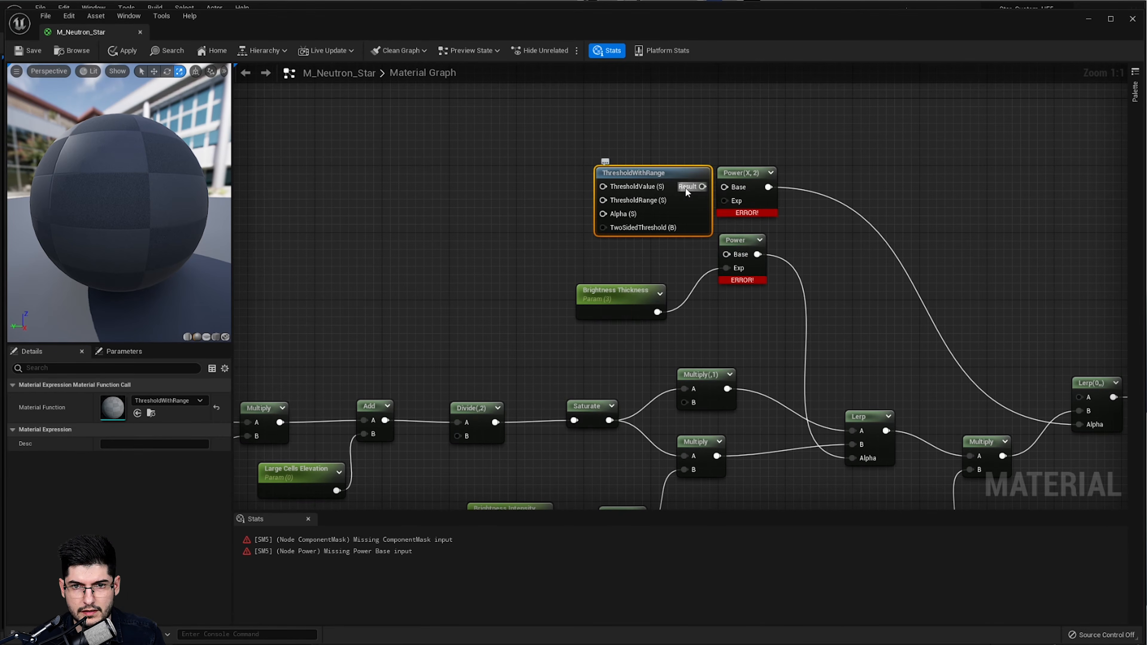
key(Delete)
- Add a ComponentMask node beside the upper Power node and limit it to the R channel
right_click(638, 165)
text(componentmask)
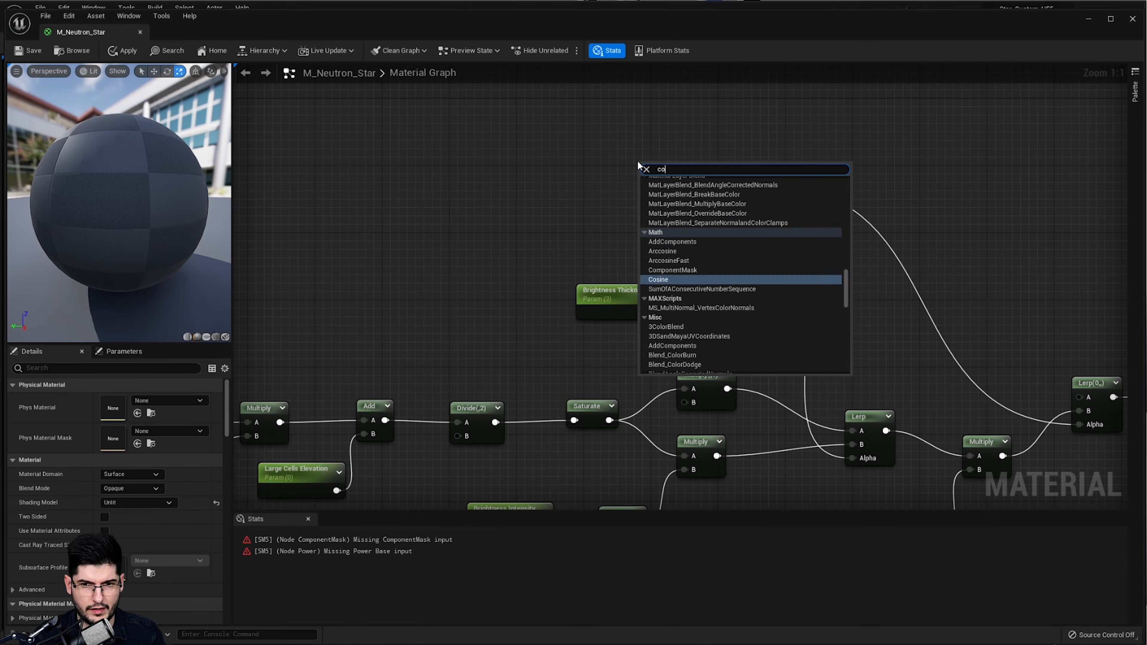
key(Return)
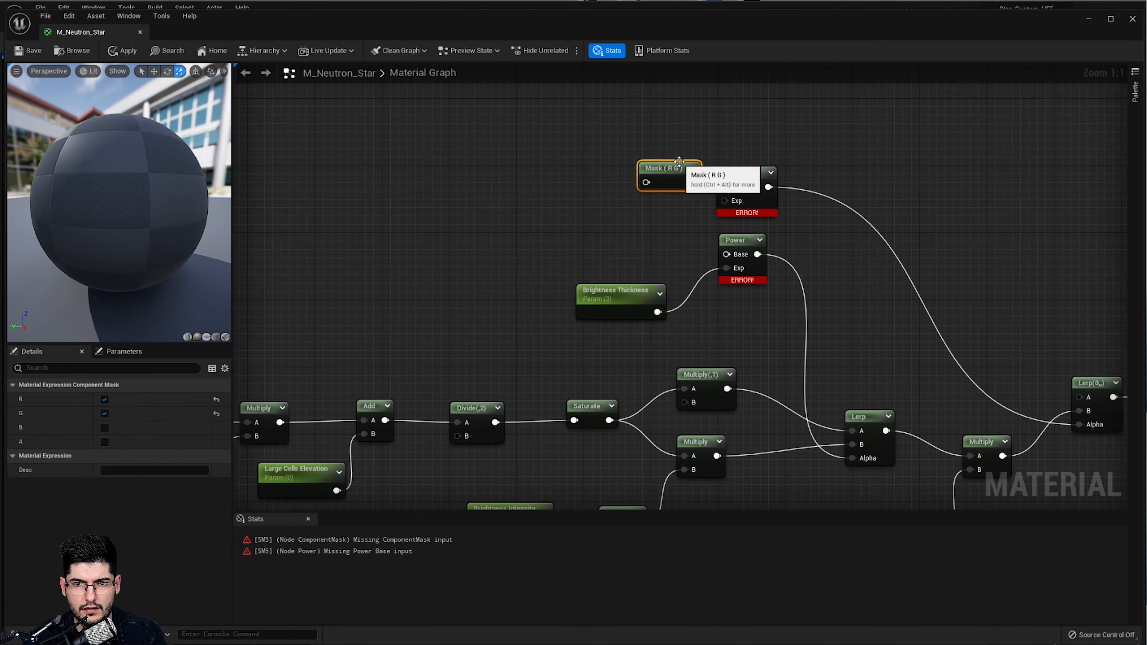
drag(663, 168, 643, 173)
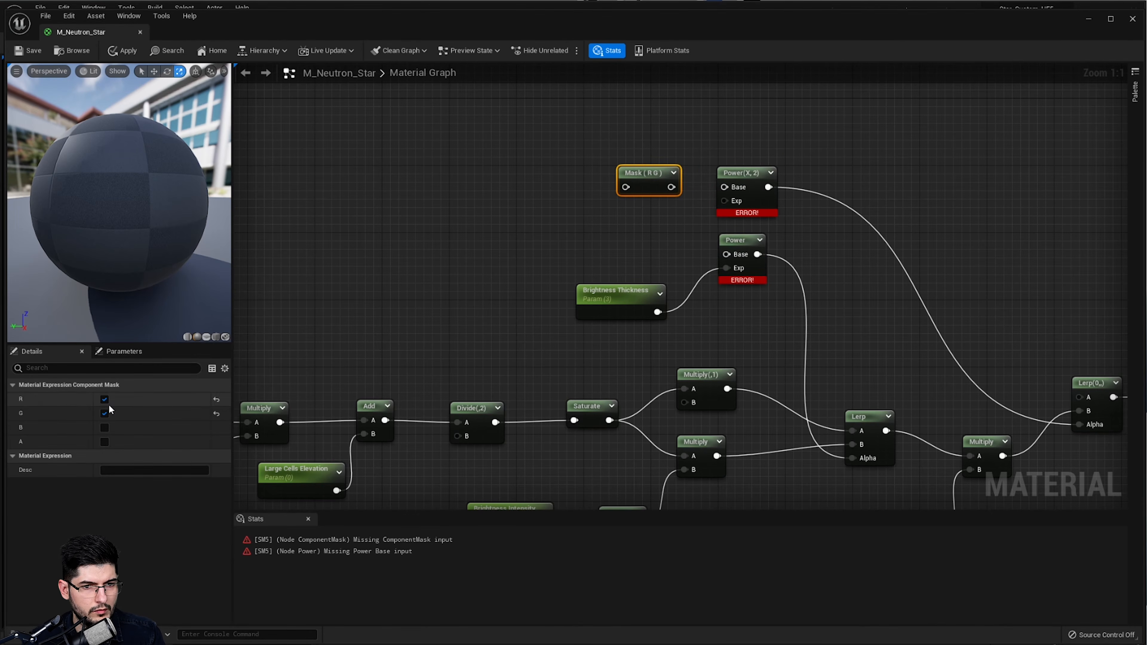
click(104, 414)
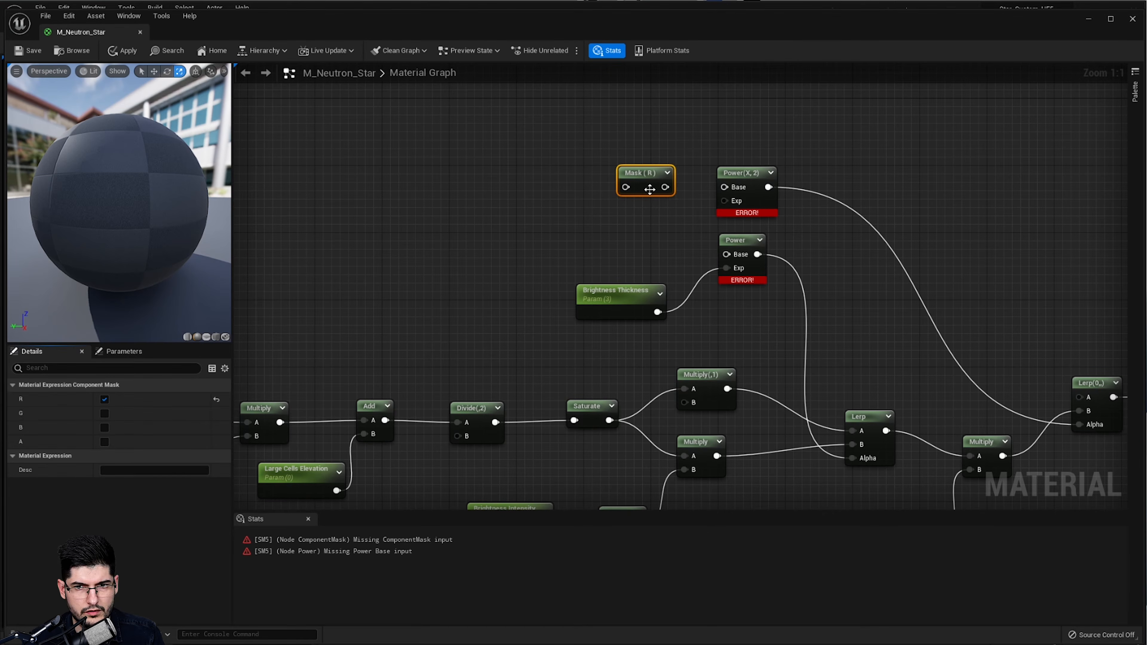
- Duplicate the R mask below the original and connect each mask to the Base input of its neighbouring Power node
drag(672, 189, 727, 254)
key(ctrl+d)
drag(623, 241, 615, 241)
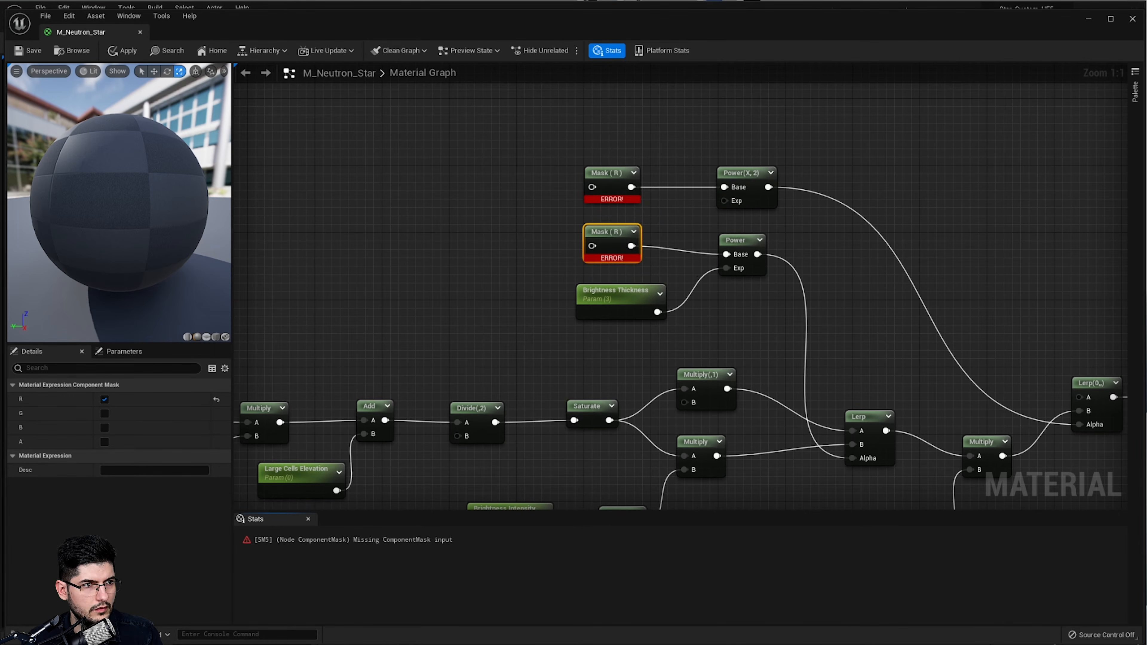
drag(620, 151, 477, 195)
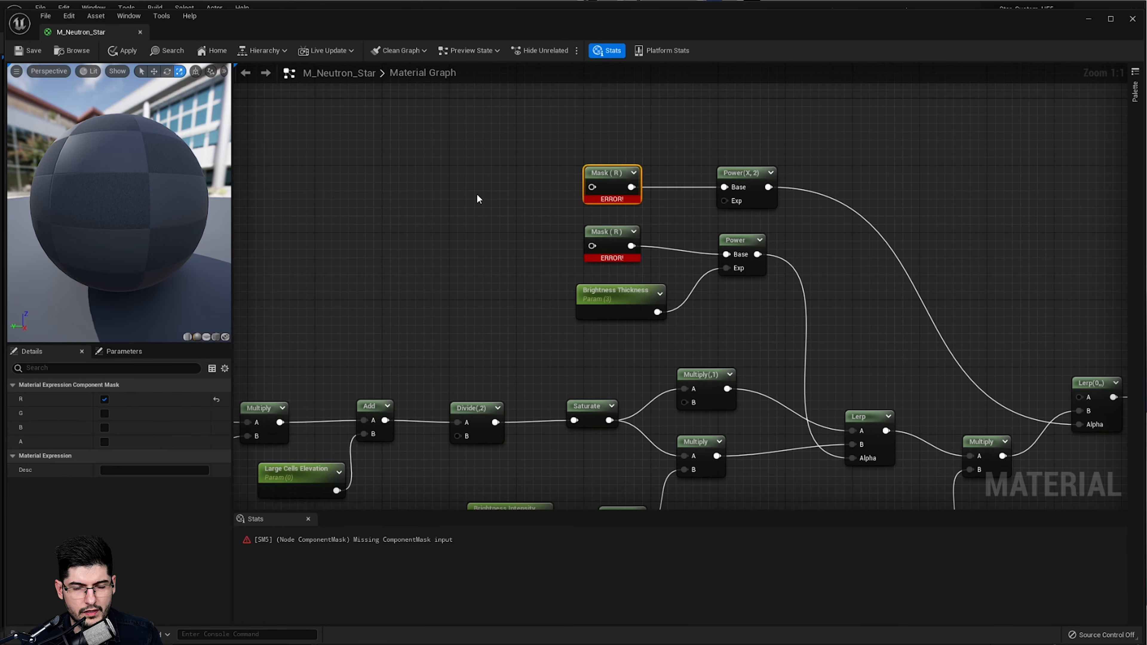
- Enclose the Noise, Lerp, Power and Mask cell-brightness nodes in a comment box titled Micro Cell Setup
scroll(477, 195, down, 3)
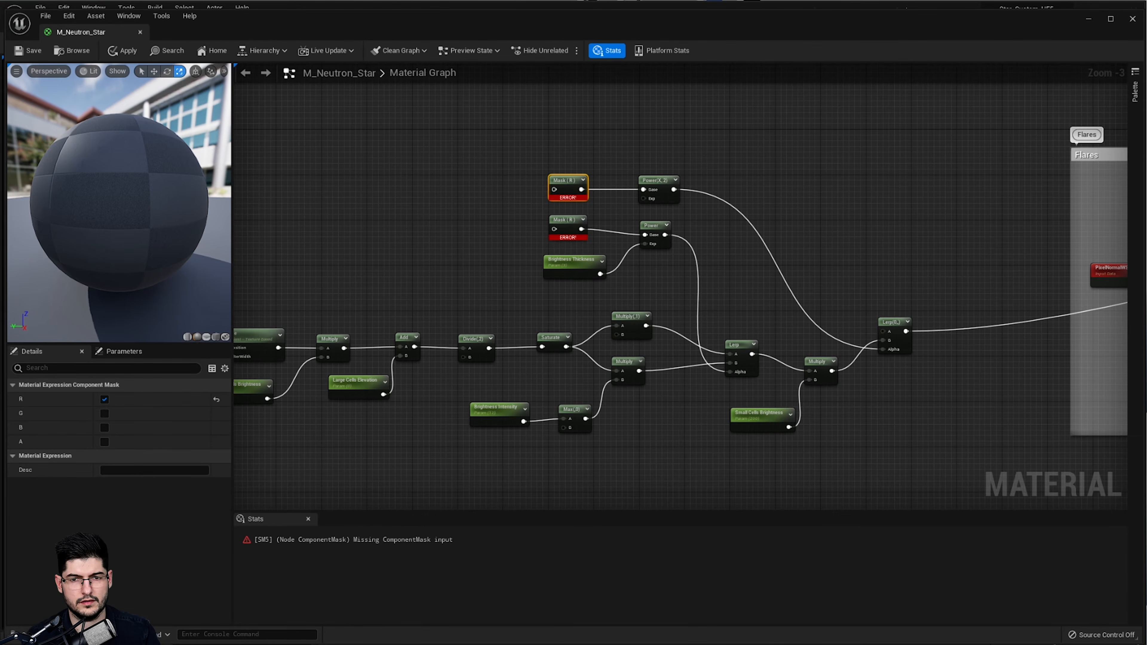
scroll(579, 230, down, 1)
right_drag(743, 263, 877, 187)
drag(1020, 102, 443, 329)
right_drag(569, 281, 555, 340)
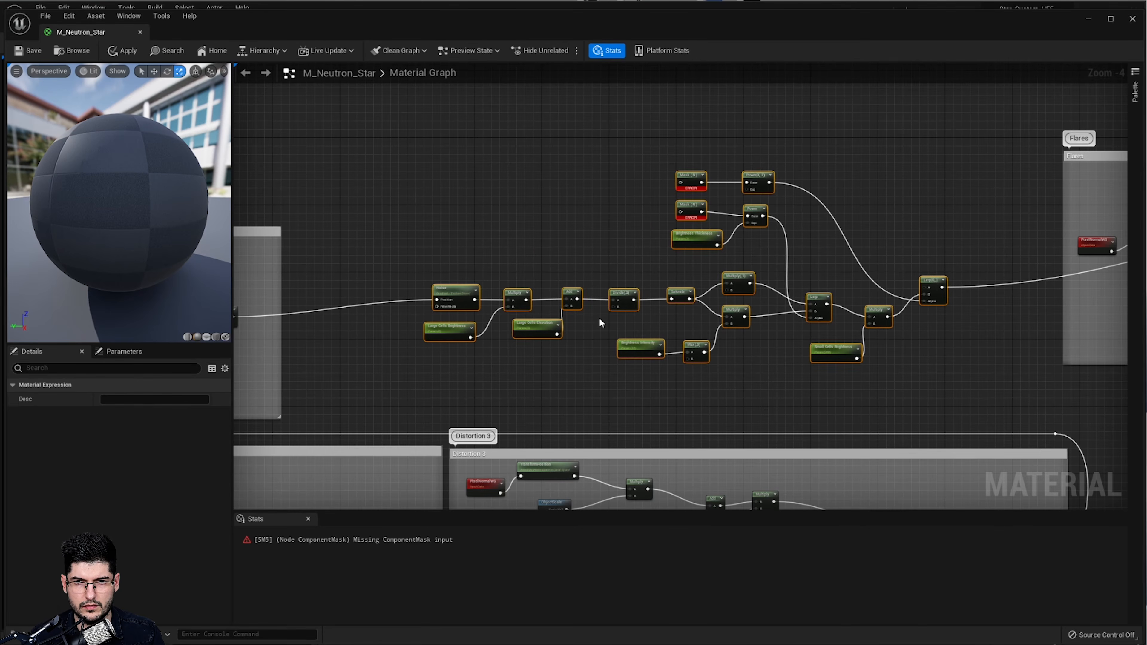
key(c)
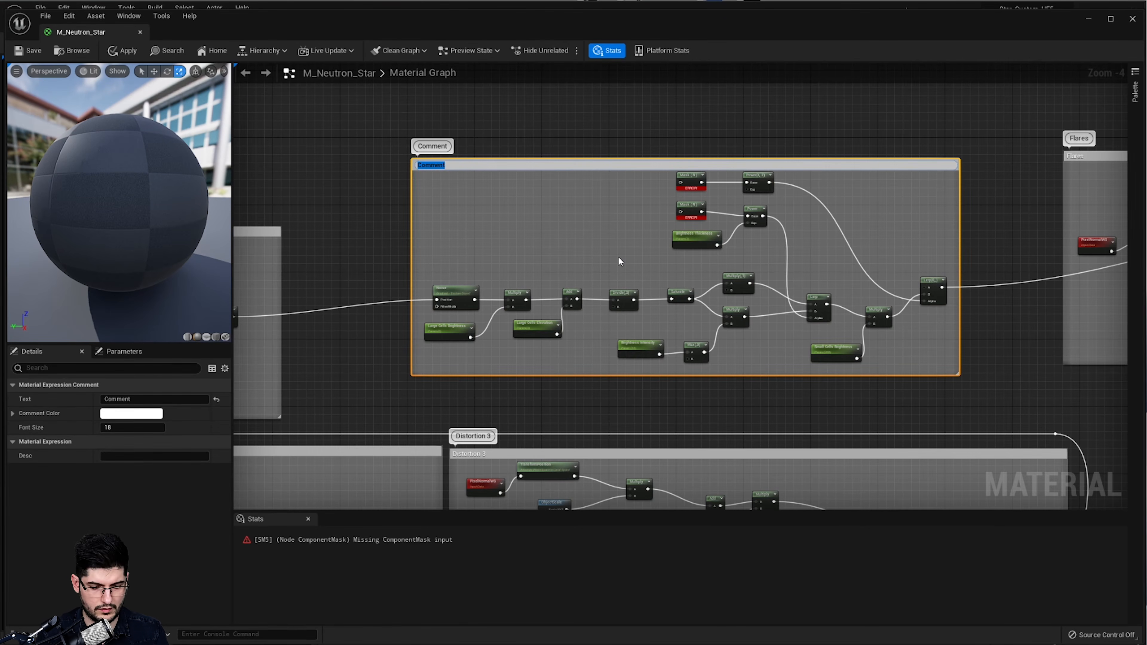
text(Micro Cell)
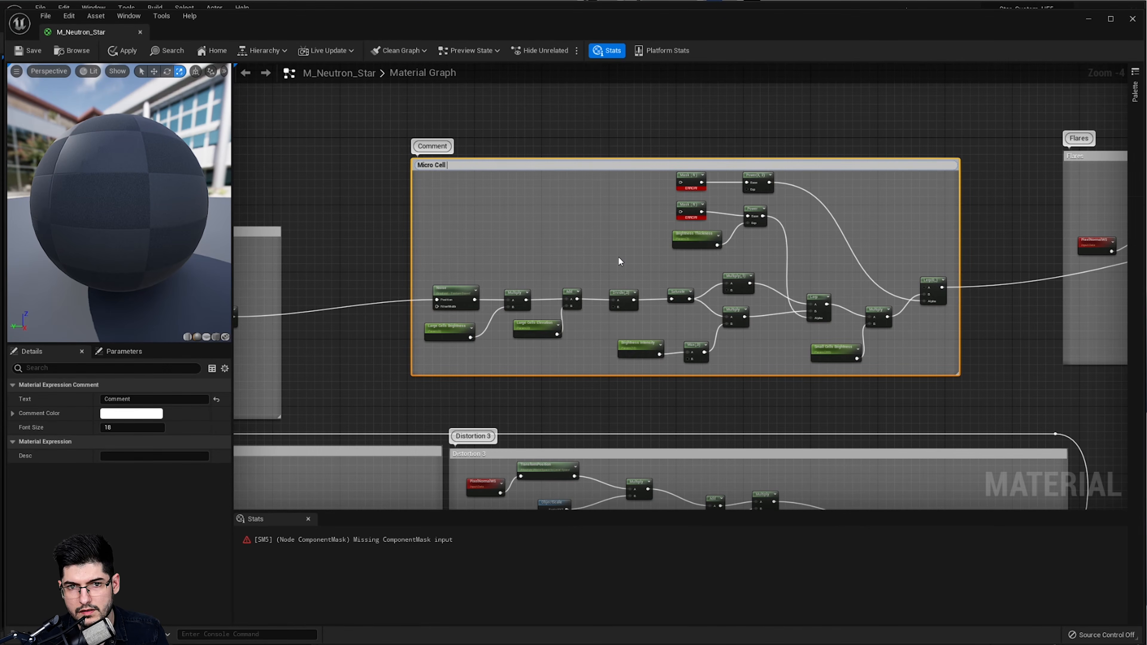
text( Setup)
key(Return)
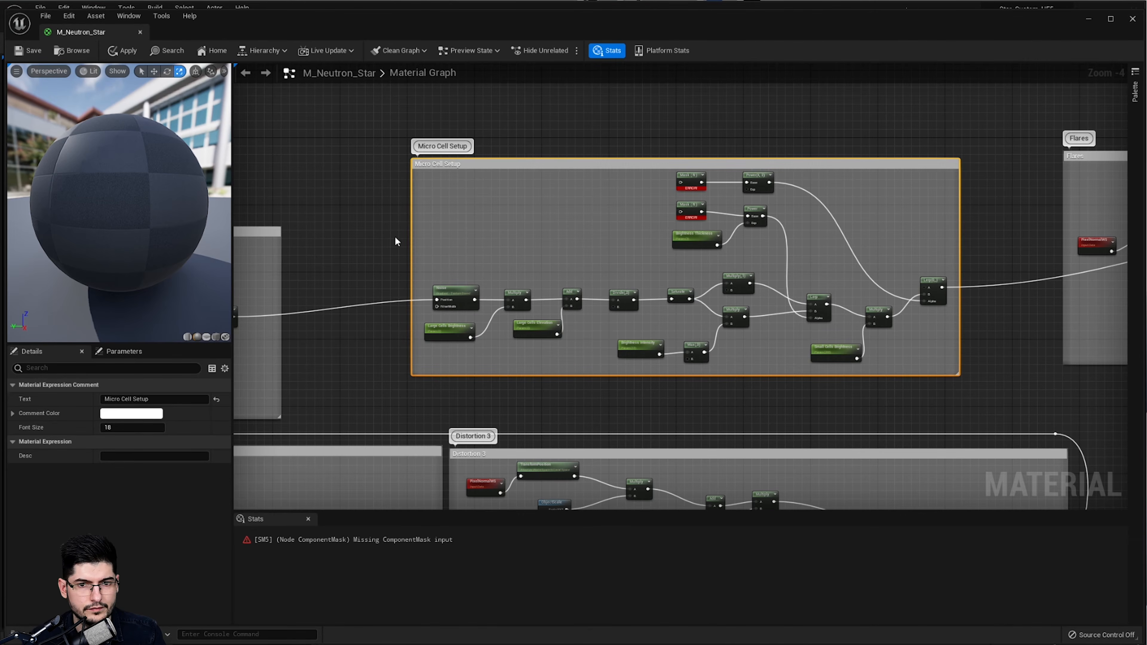
- Examine the material graph's comment groups and their connections, from Distortion 1 across to Star Color
scroll(590, 239, down, 3)
scroll(590, 240, up, 1)
click(670, 293)
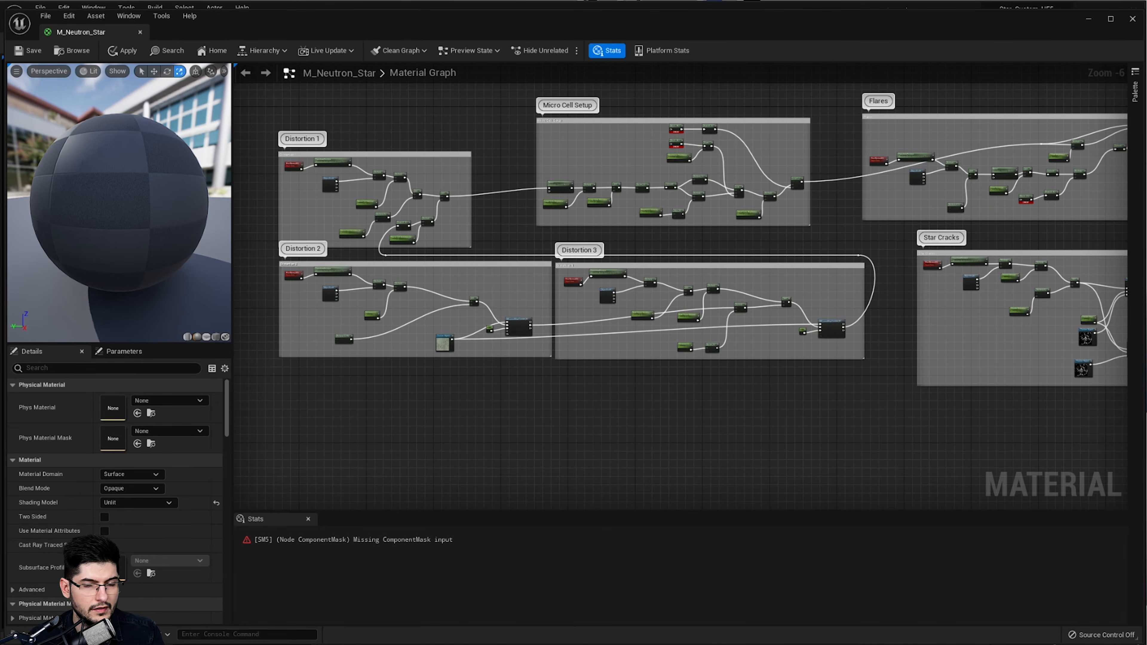
right_drag(848, 293, 607, 303)
scroll(606, 303, down, 2)
right_drag(940, 240, 727, 245)
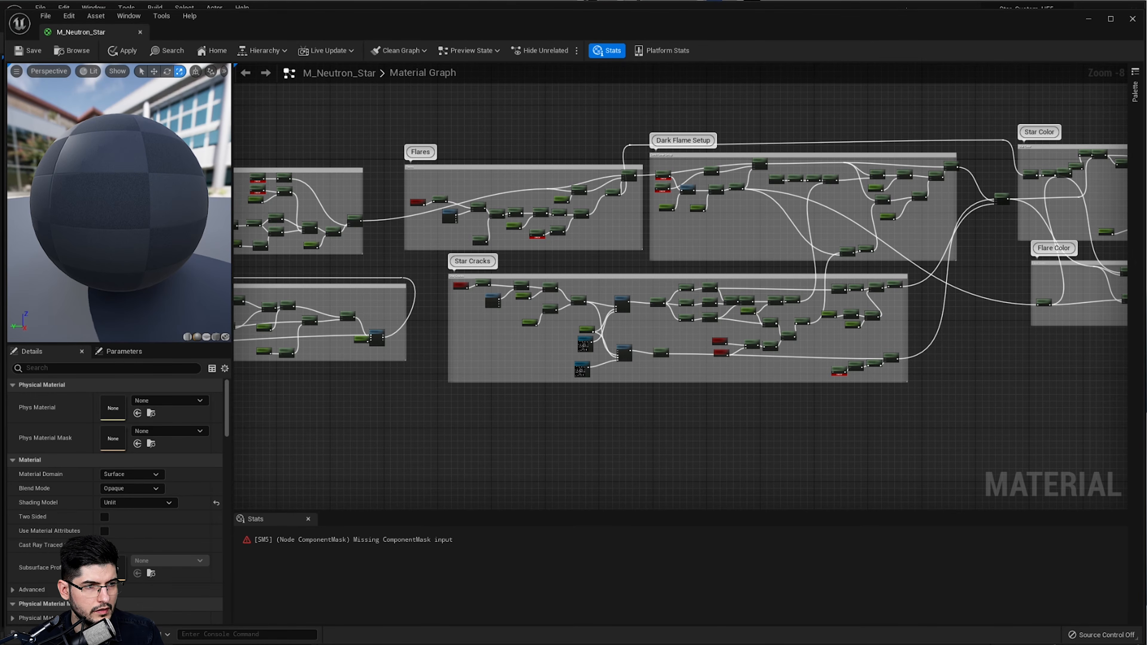
mouse_move(845, 339)
right_down()
mouse_move(661, 335)
mouse_move(836, 335)
right_up()
scroll(661, 335, up, 2)
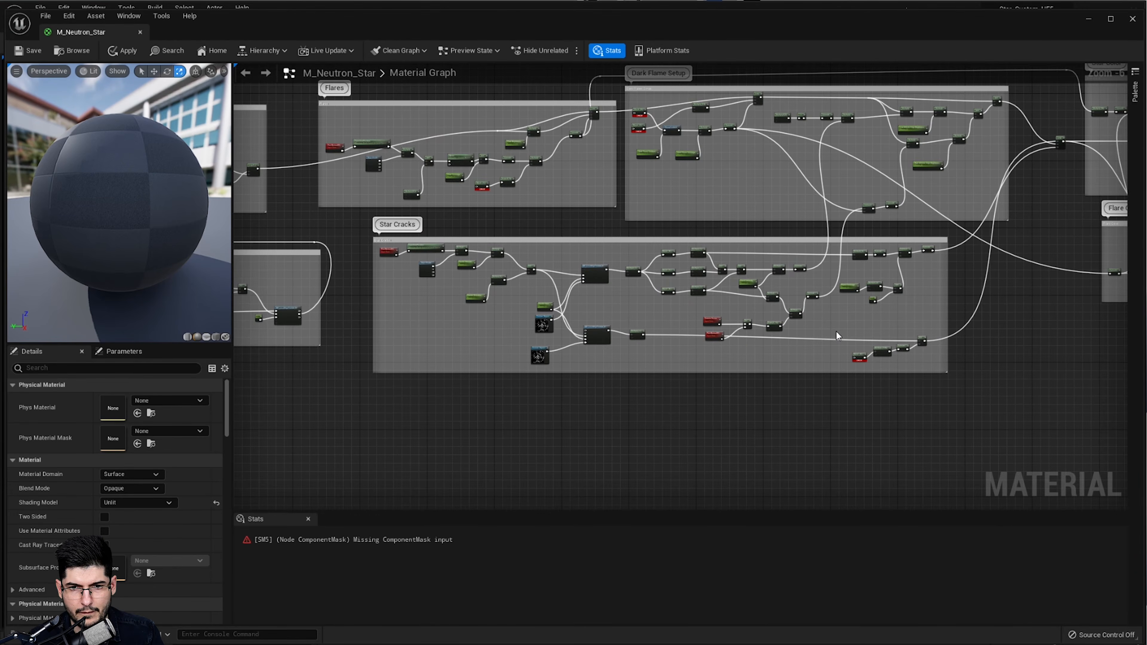
- Connect the XYZ Texture output of Distortion 3's MF_LocalAlignTexture_02 to the Mask (R) input in Dark Flame Setup
right_drag(673, 345, 1031, 306)
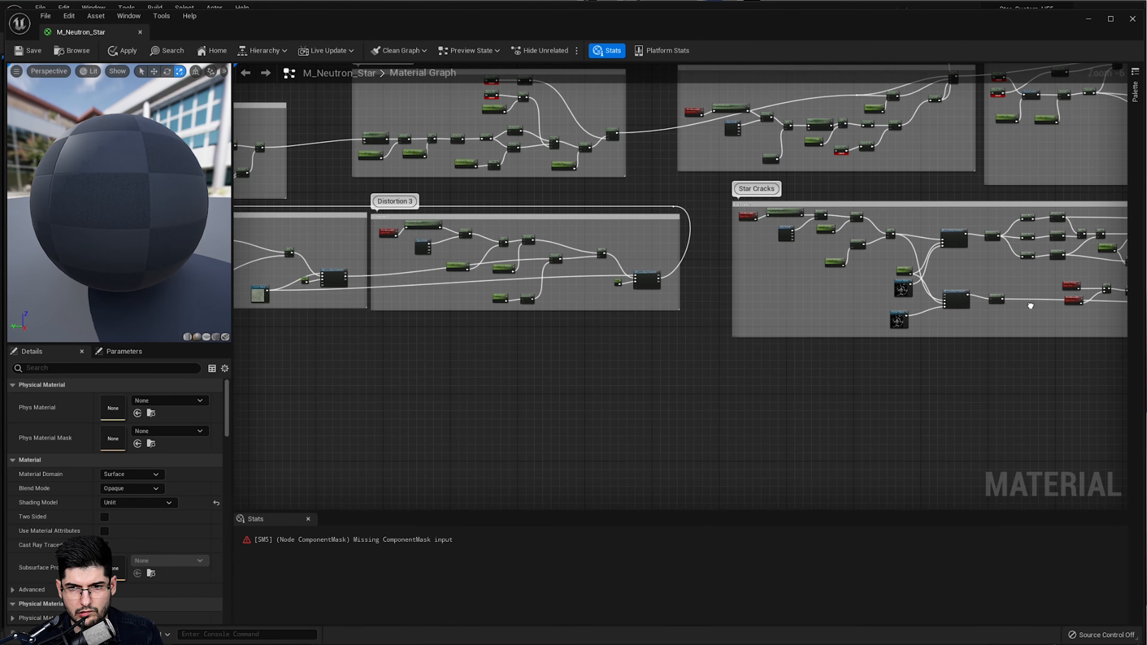
scroll(728, 275, up, 4)
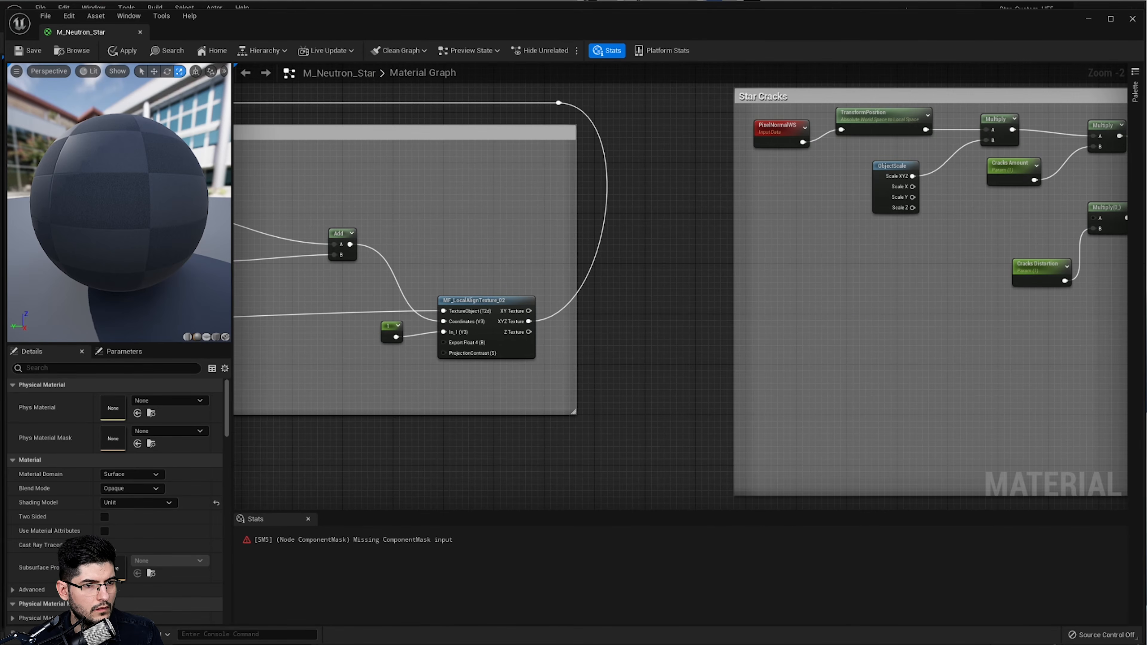
scroll(482, 315, up, 1)
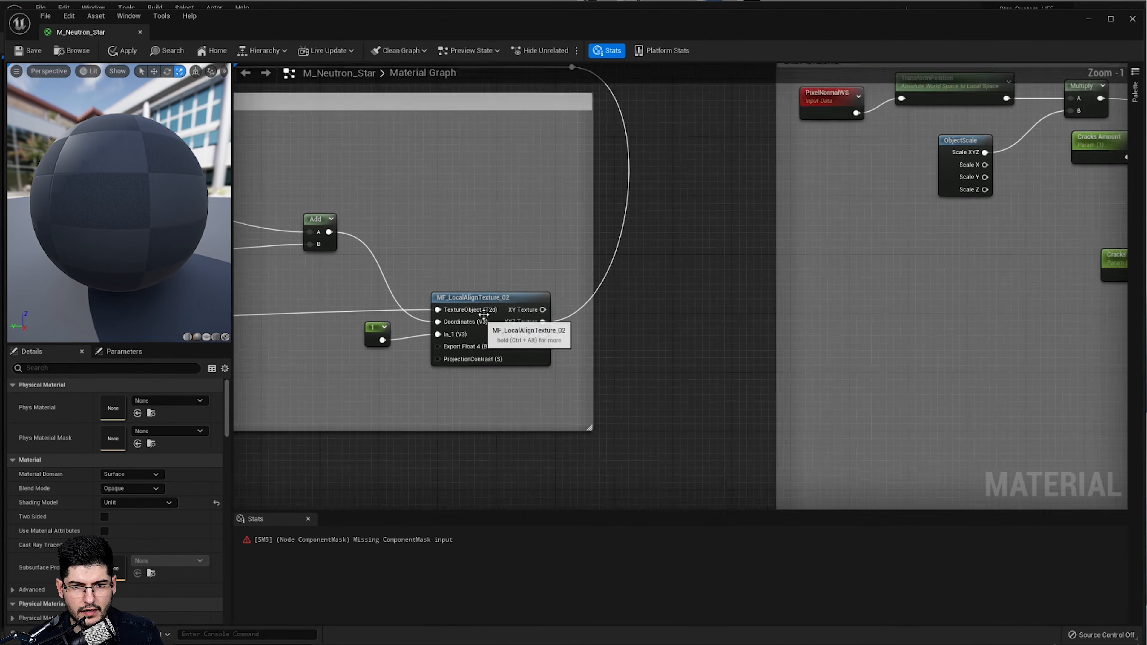
scroll(482, 315, up, 1)
scroll(738, 291, down, 2)
right_drag(738, 291, 687, 368)
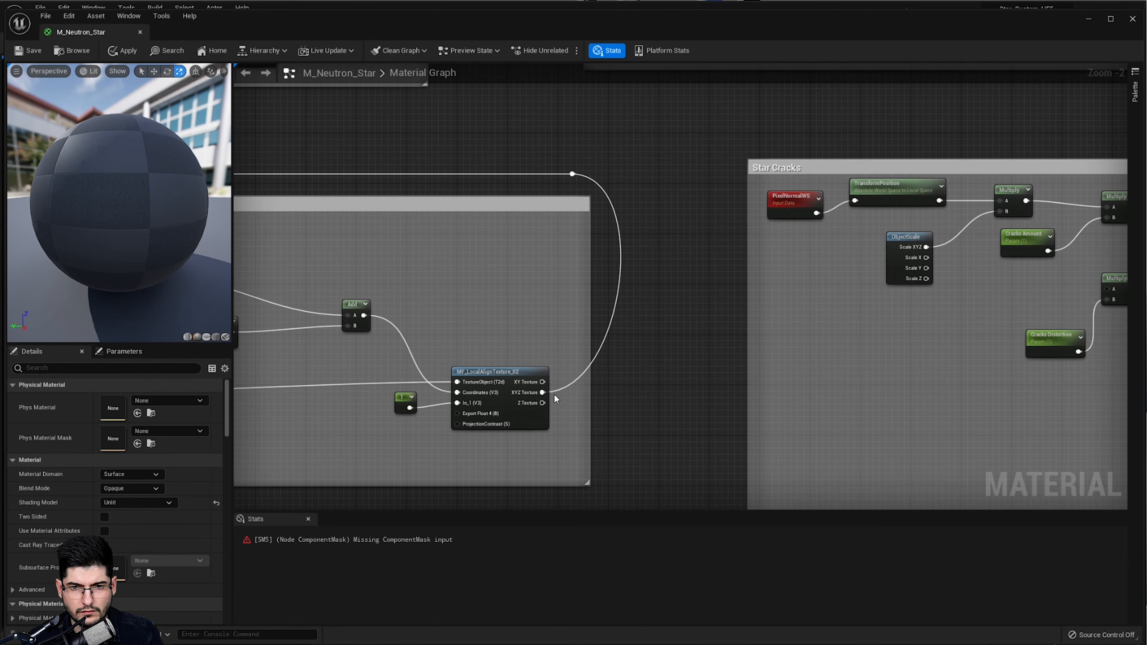
drag(542, 393, 602, 189)
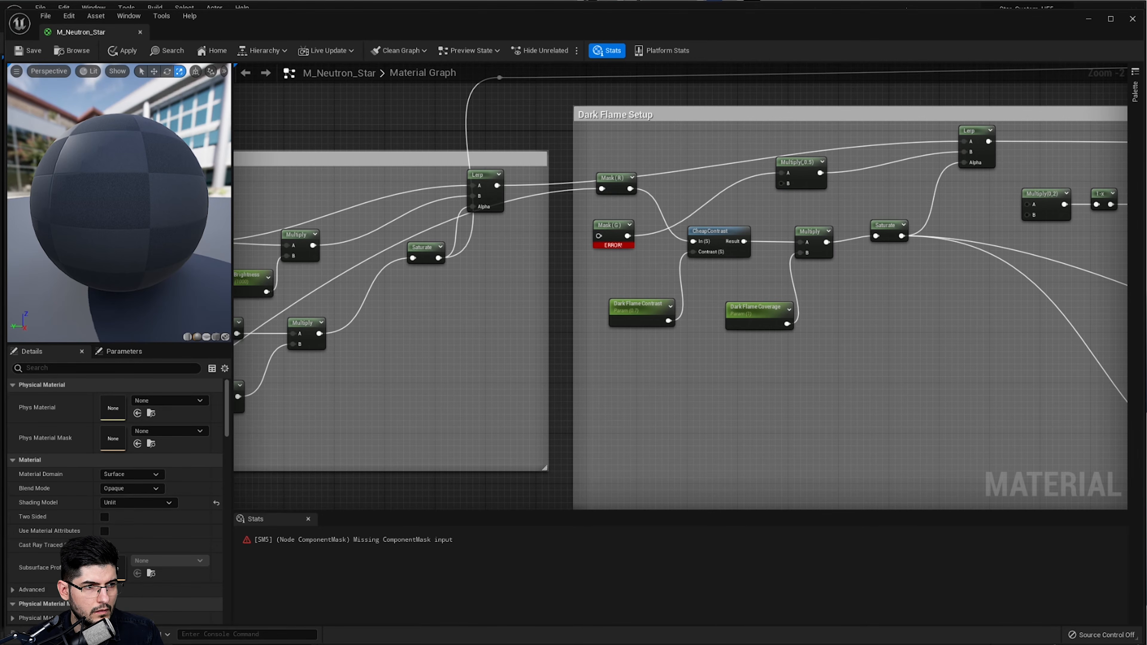
- Add a reroute node on the Distortion 3 to Dark Flame Setup wire and move it below the Flares group's far end
right_drag(386, 317, 586, 263)
scroll(894, 222, down, 2)
scroll(910, 214, up, 2)
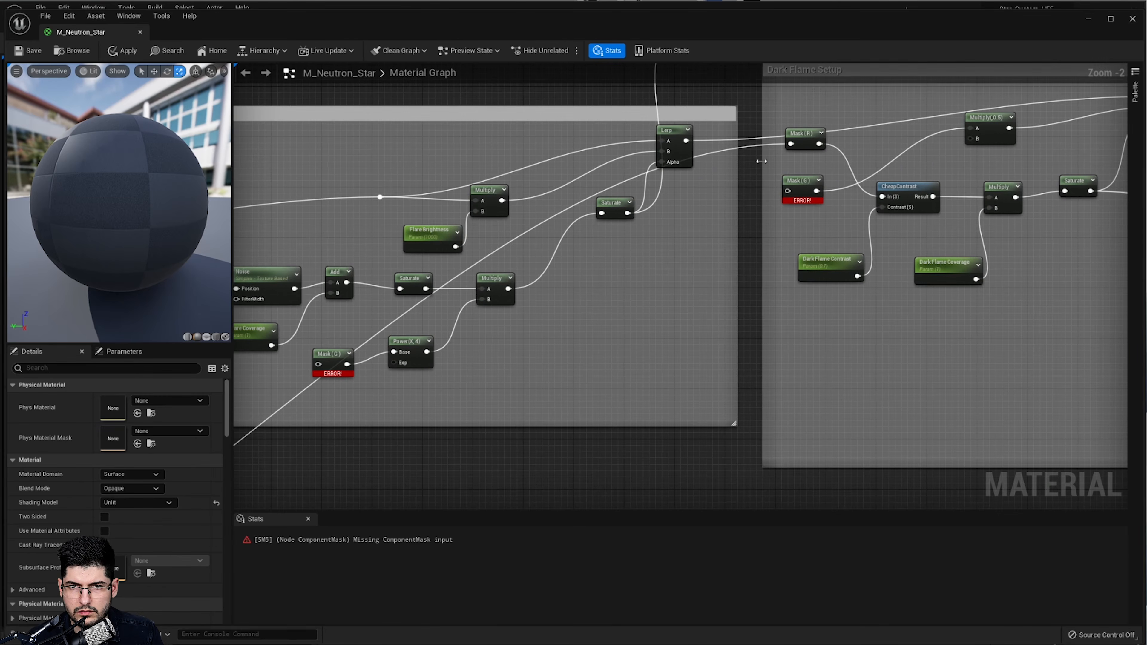
double_click(703, 154)
drag(703, 155, 664, 462)
scroll(457, 490, down, 1)
right_drag(457, 489, 687, 310)
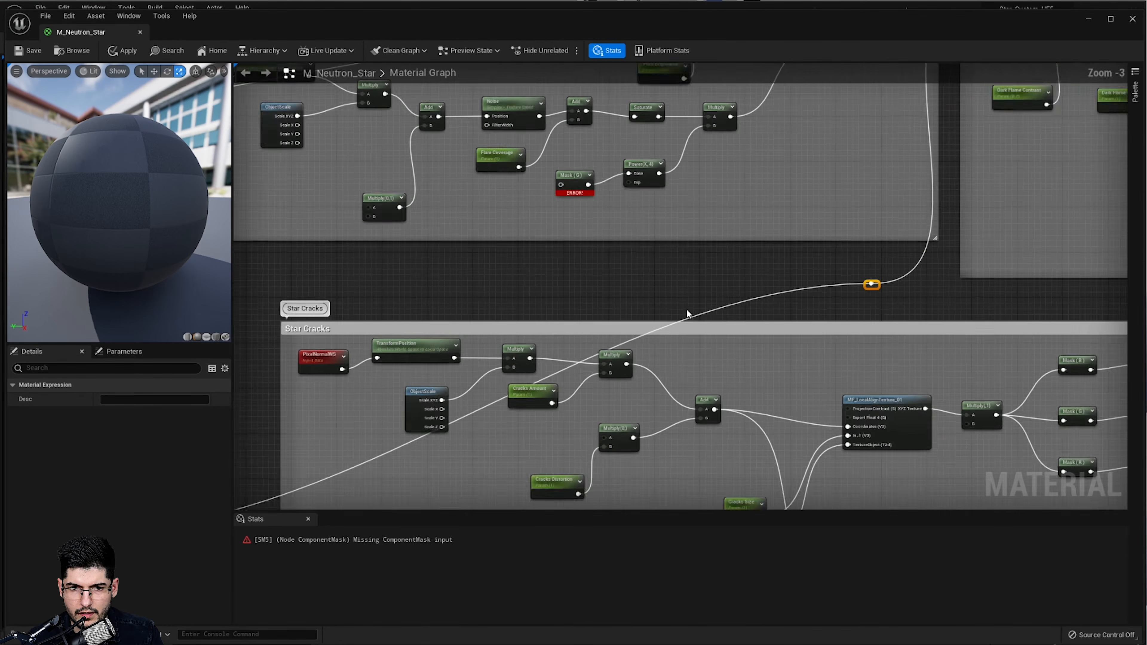
- Add a second reroute node on that wire beside Distortion 3 and move it above the start of the Star Cracks group
scroll(686, 310, down, 1)
right_drag(287, 407, 799, 287)
scroll(799, 288, down, 2)
scroll(867, 311, up, 2)
right_drag(867, 311, 636, 344)
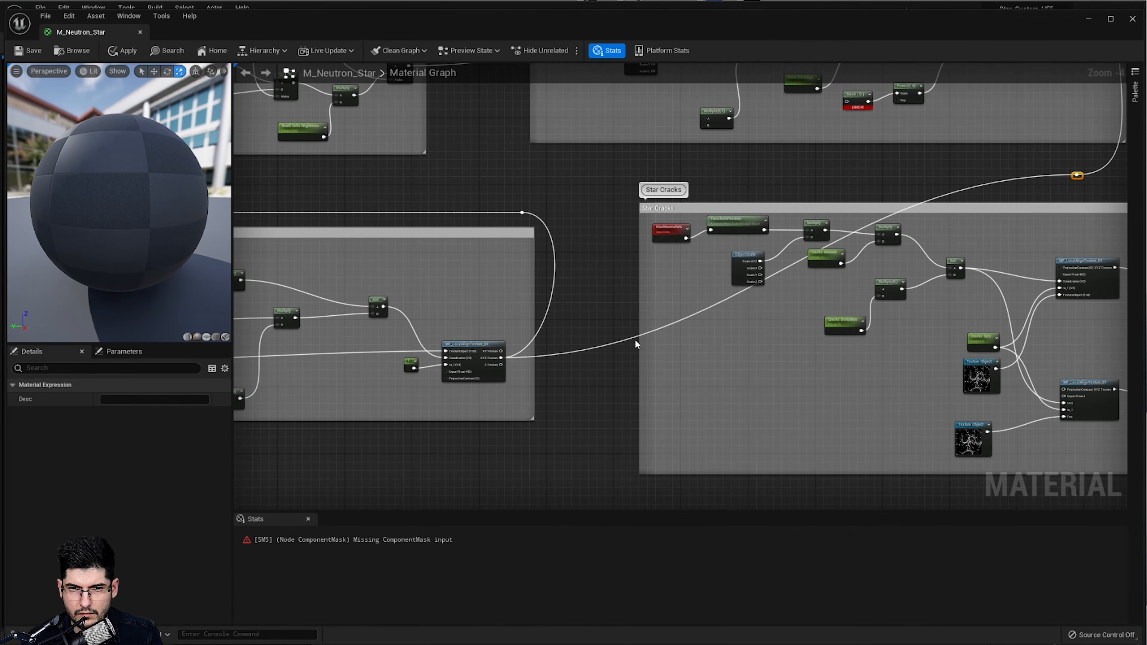
double_click(617, 341)
drag(617, 341, 631, 258)
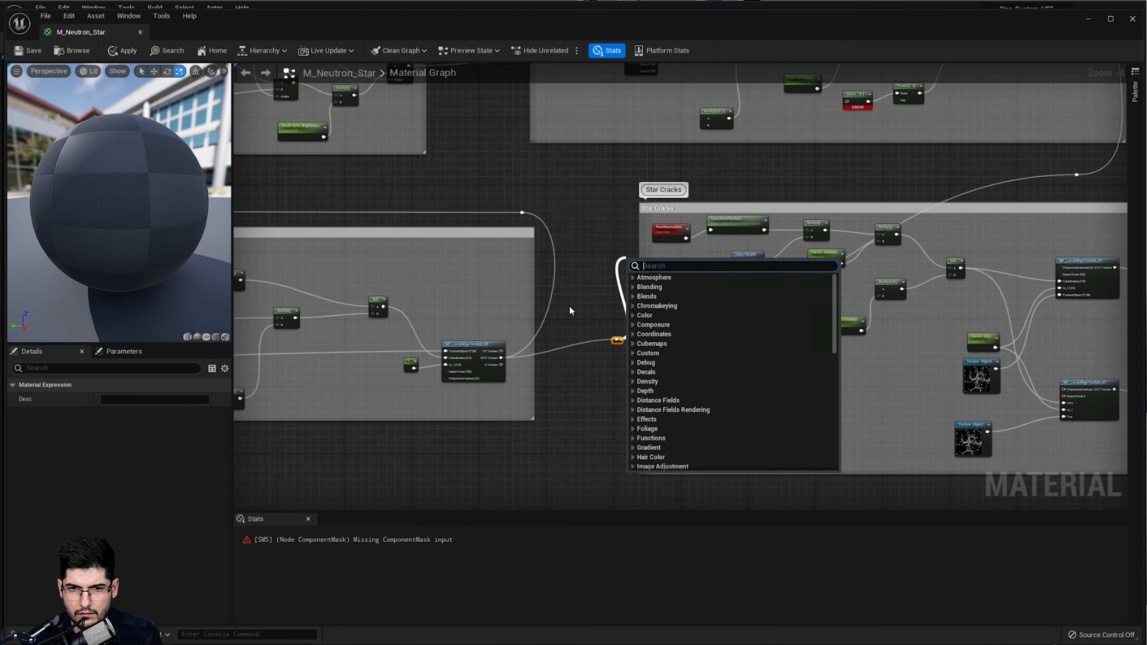
click(570, 306)
click(621, 340)
drag(620, 340, 631, 174)
- Add a reroute node on the wire just before Dark Flame Setup and connect it to the Mask (G) input
right_drag(730, 185, 514, 271)
right_drag(926, 162, 729, 320)
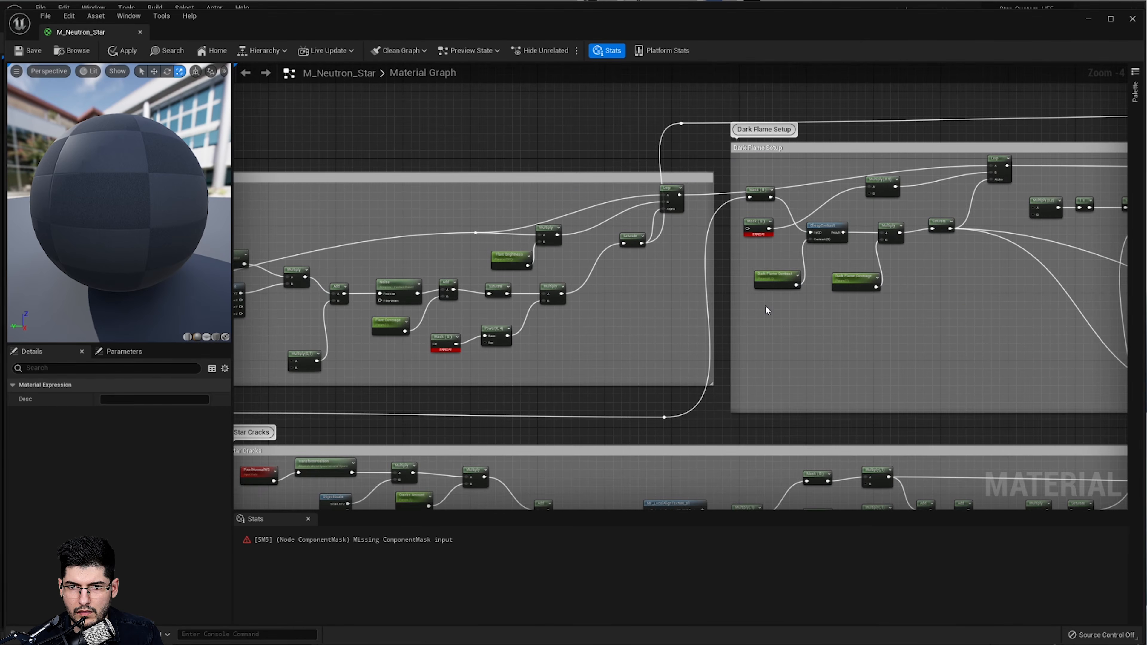
scroll(768, 310, up, 2)
double_click(677, 193)
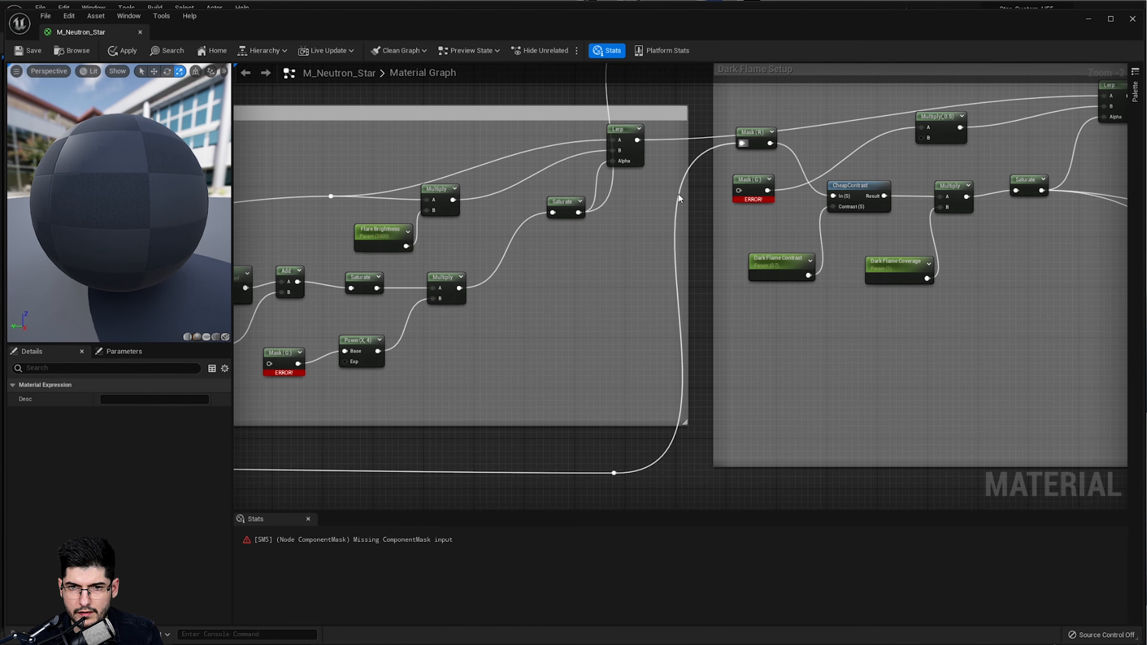
drag(679, 194, 739, 190)
click(698, 255)
scroll(698, 267, down, 2)
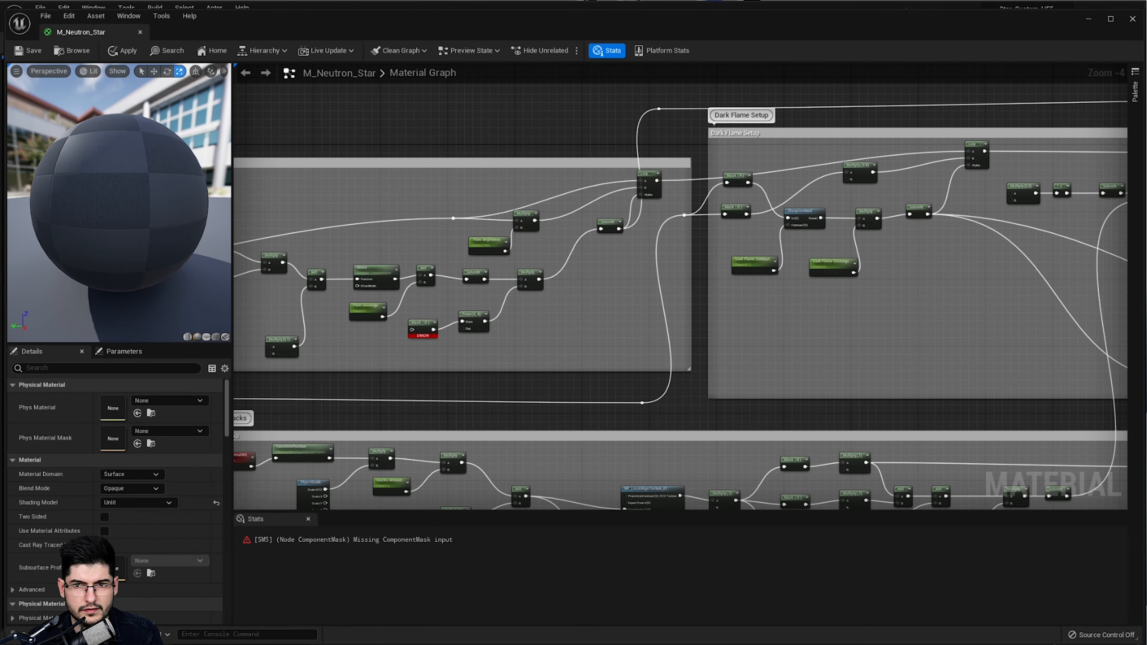
- Save the material, continuing despite the compilation errors
right_drag(607, 266, 842, 152)
scroll(842, 153, down, 2)
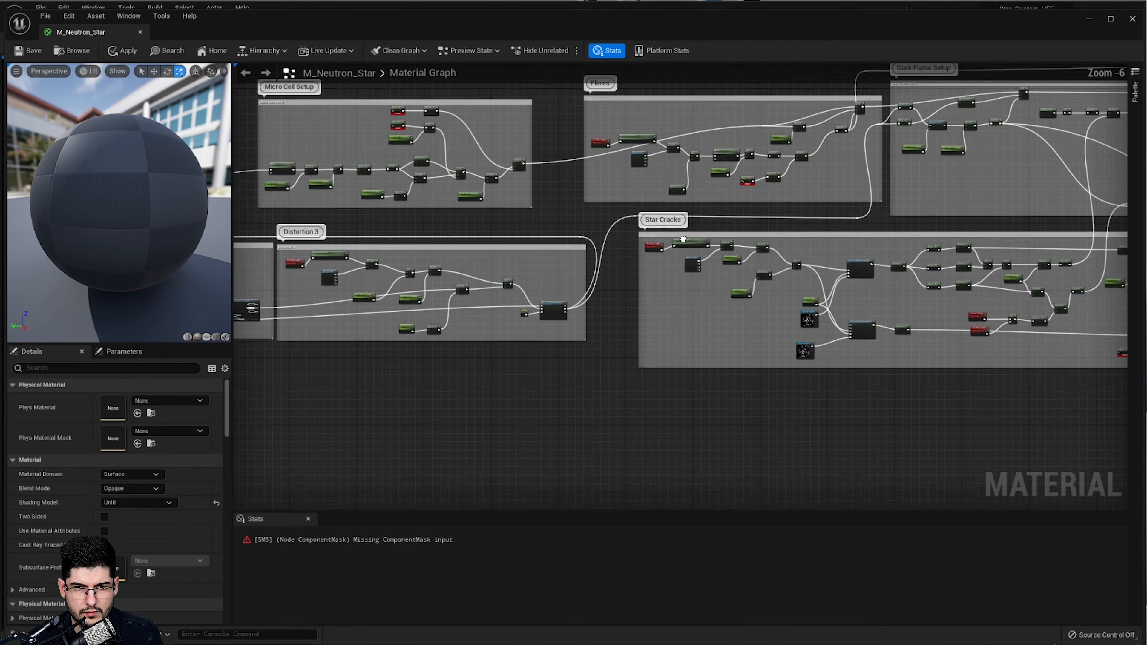
scroll(616, 339, up, 2)
right_drag(617, 339, 717, 293)
key(ctrl+s)
click(854, 378)
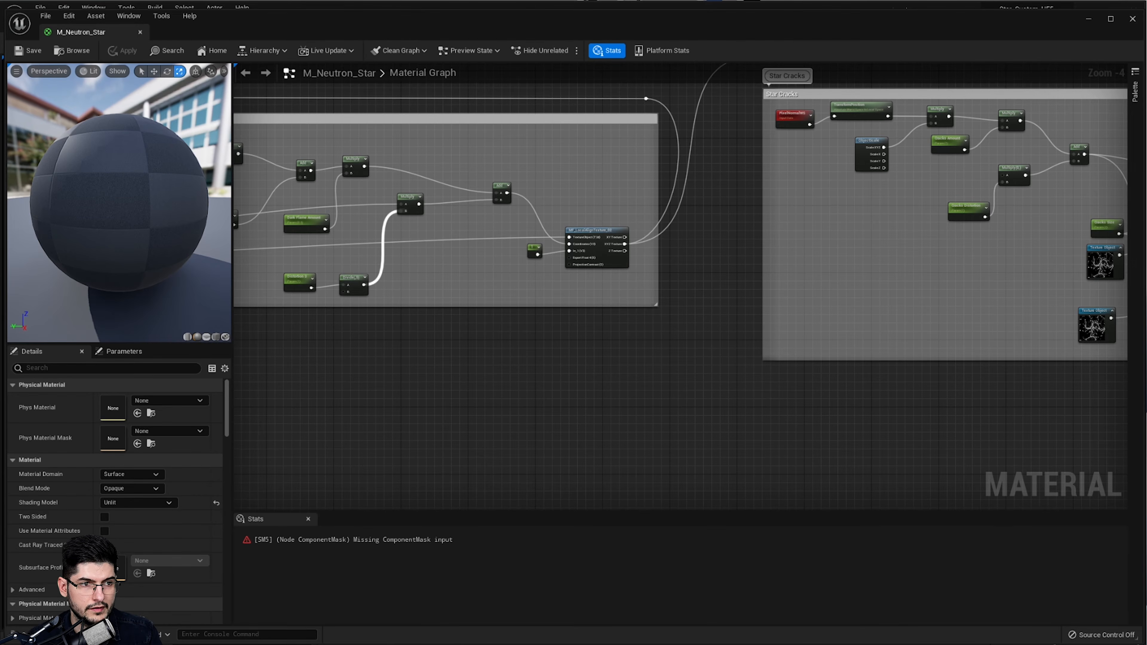
- Connect the reroute node above Star Cracks to the Flares group's lower Multiply A input and to its Mask (G) input
right_drag(630, 158, 655, 263)
right_drag(950, 120, 817, 256)
scroll(820, 254, up, 4)
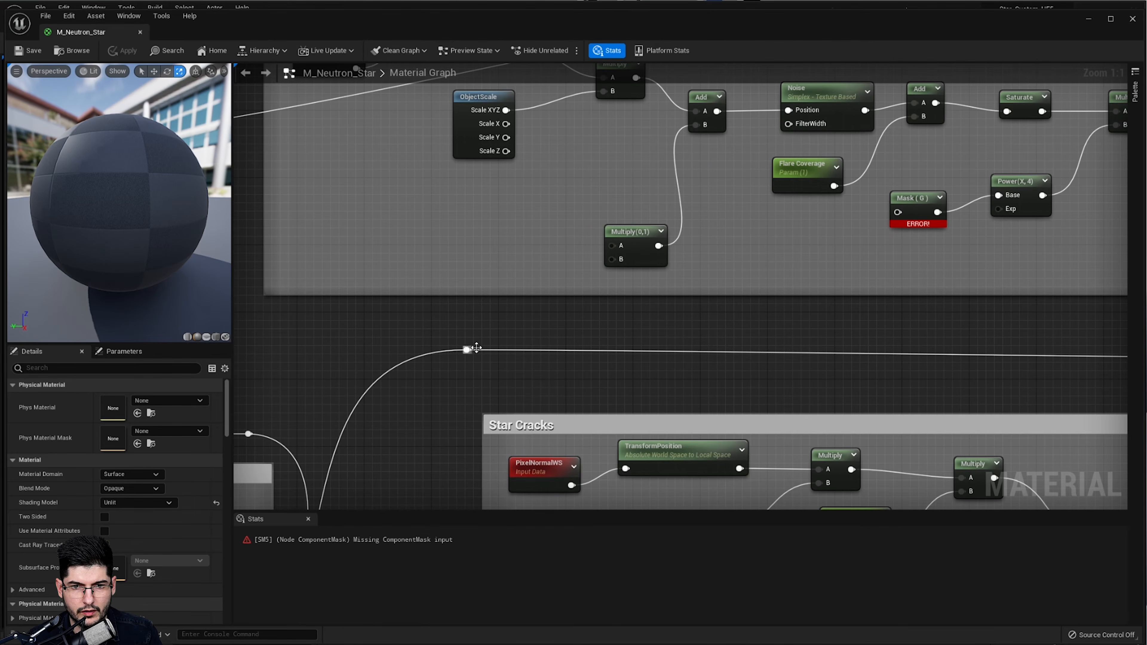
drag(467, 349, 612, 246)
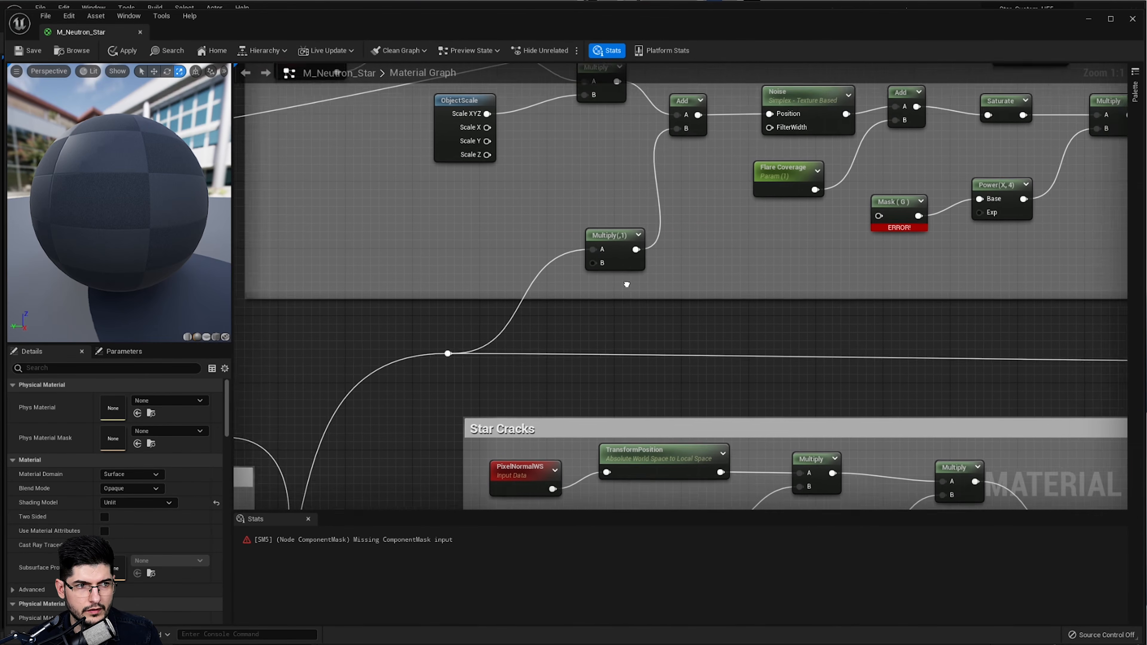
right_drag(627, 284, 451, 275)
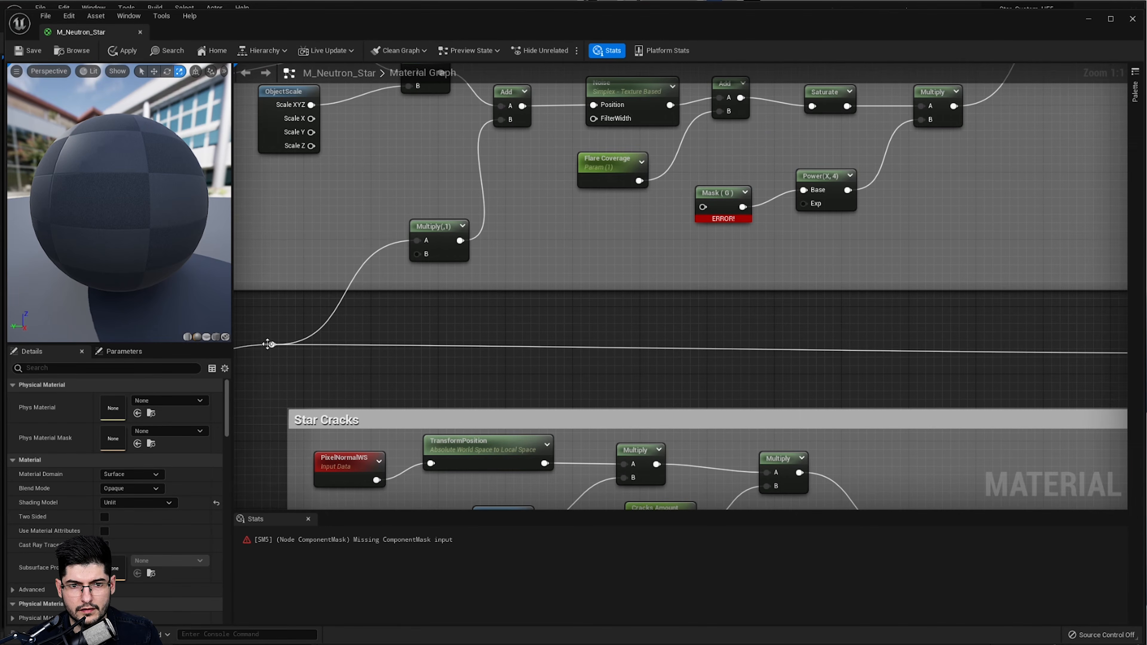
drag(268, 344, 704, 207)
scroll(660, 276, down, 3)
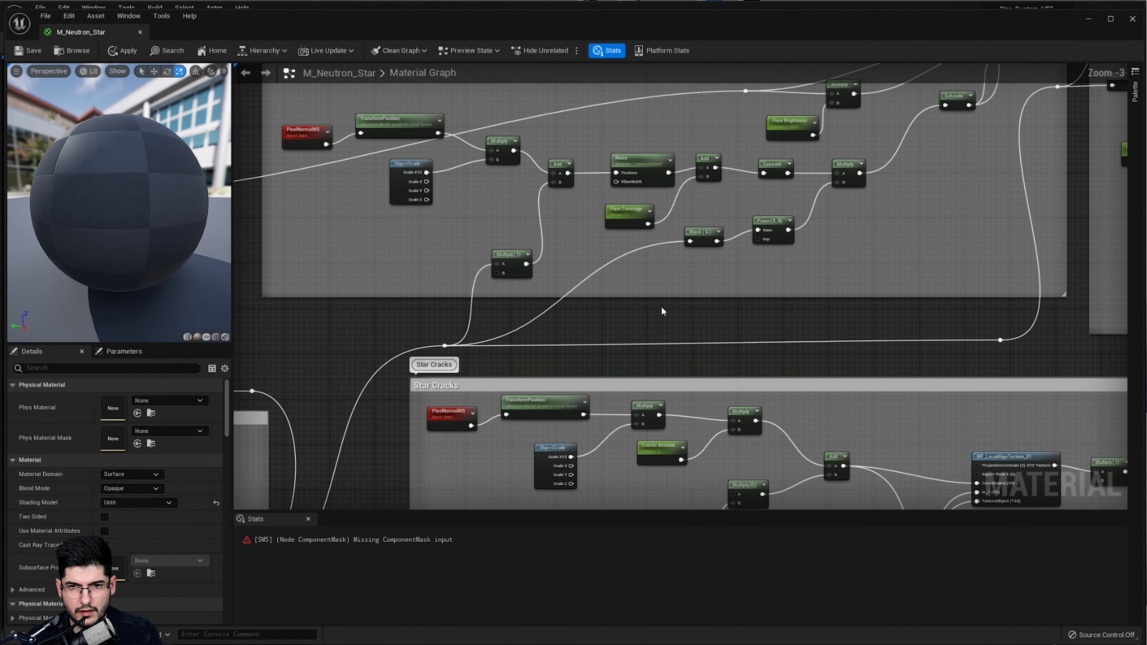
- Apply the material changes, continuing despite the compilation errors
scroll(661, 307, down, 3)
click(122, 51)
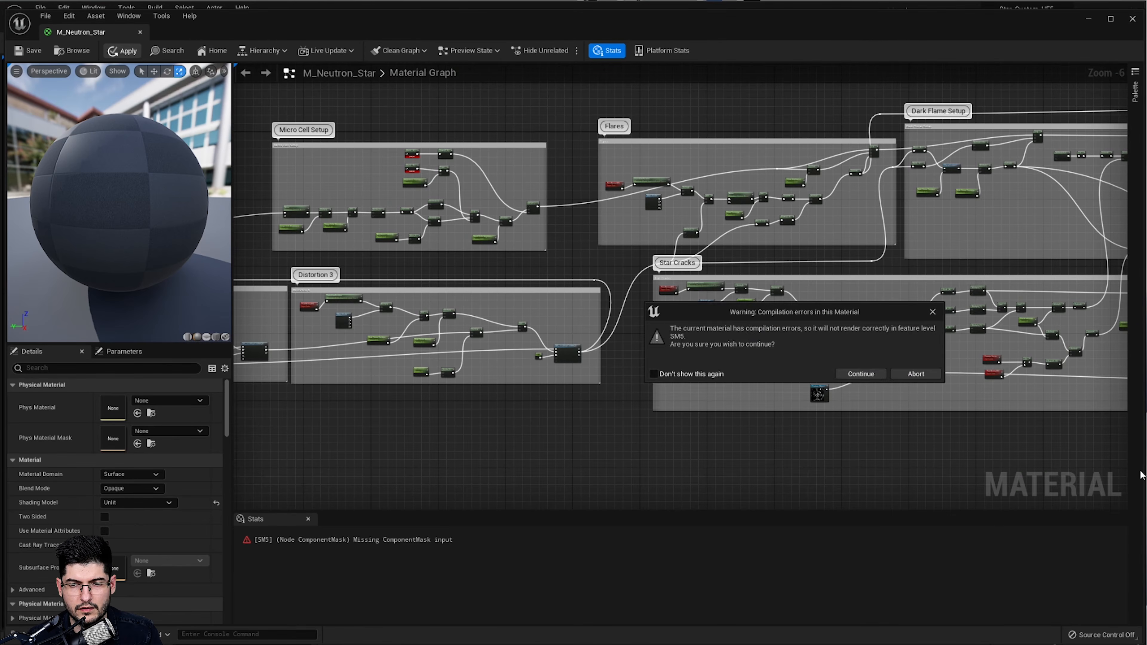
click(861, 374)
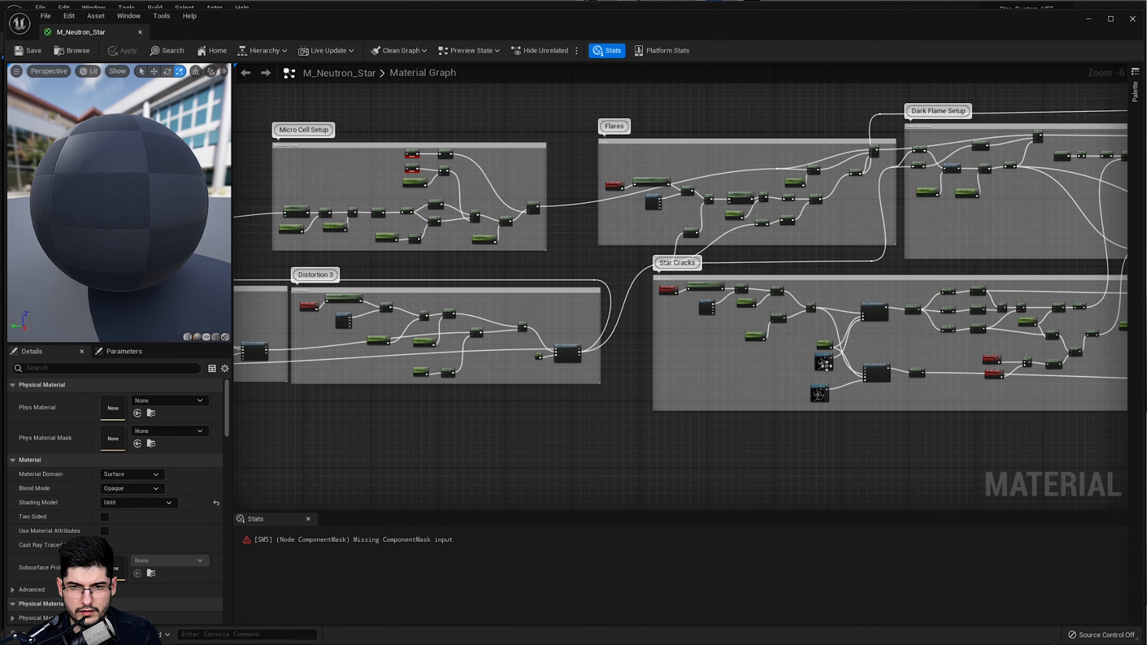
- Connect the XYZ Texture output of Distortion 2's MF_LocalAlignTexture to the A input of the Cracks Distortion Multiply in Star Cracks
right_drag(718, 388, 753, 380)
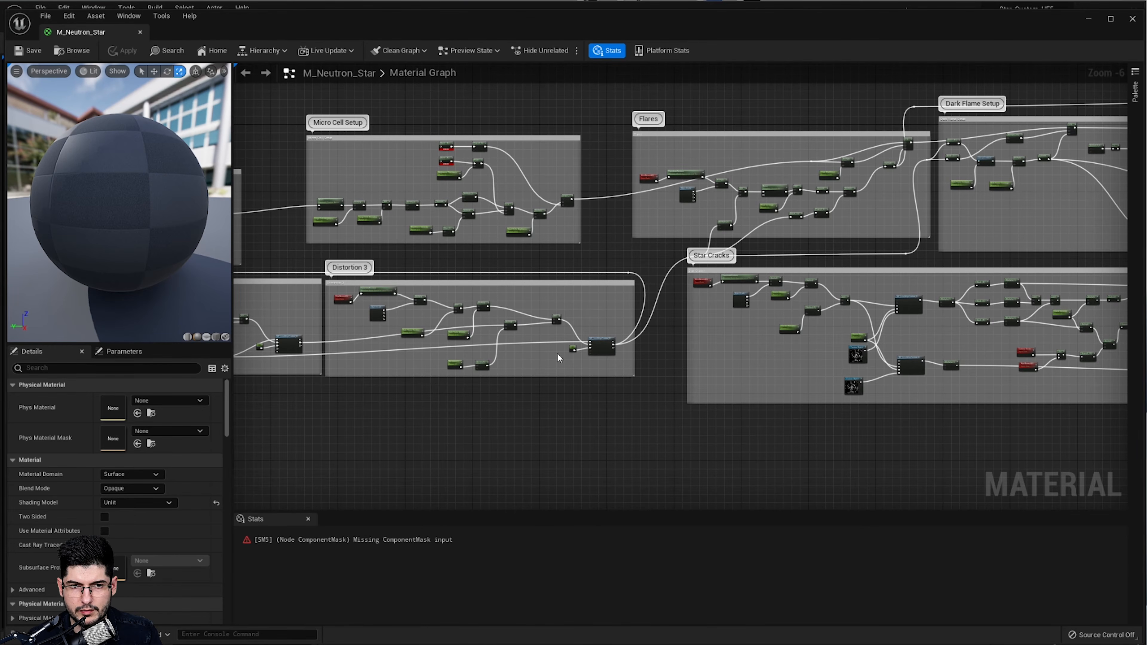
right_drag(559, 358, 717, 324)
click(452, 318)
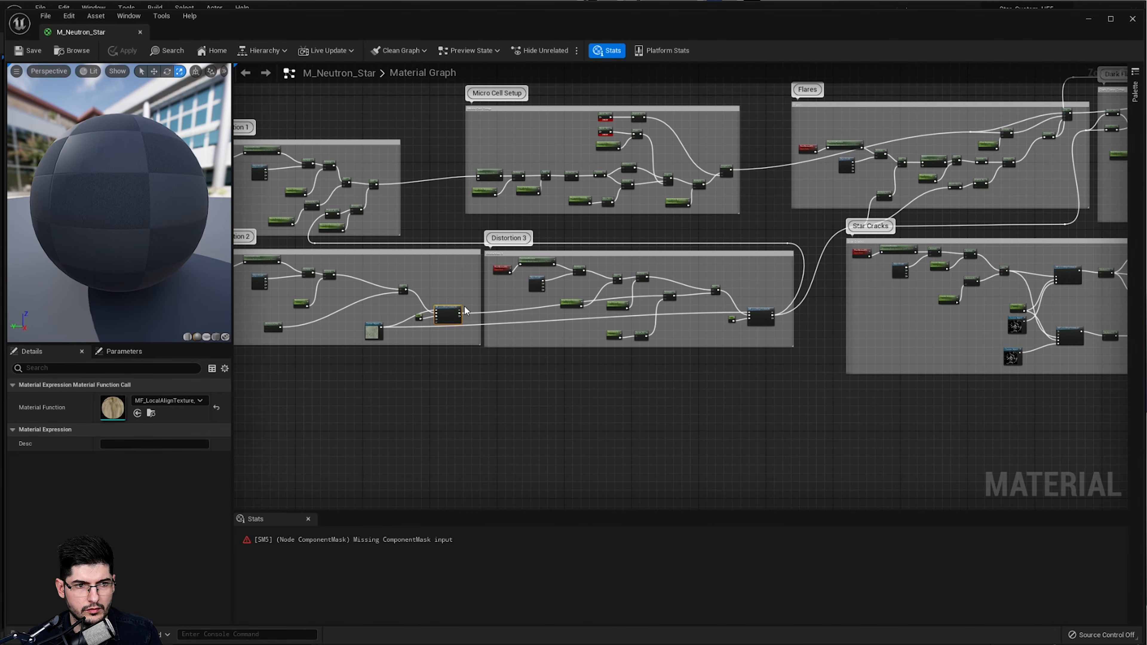
scroll(472, 318, up, 4)
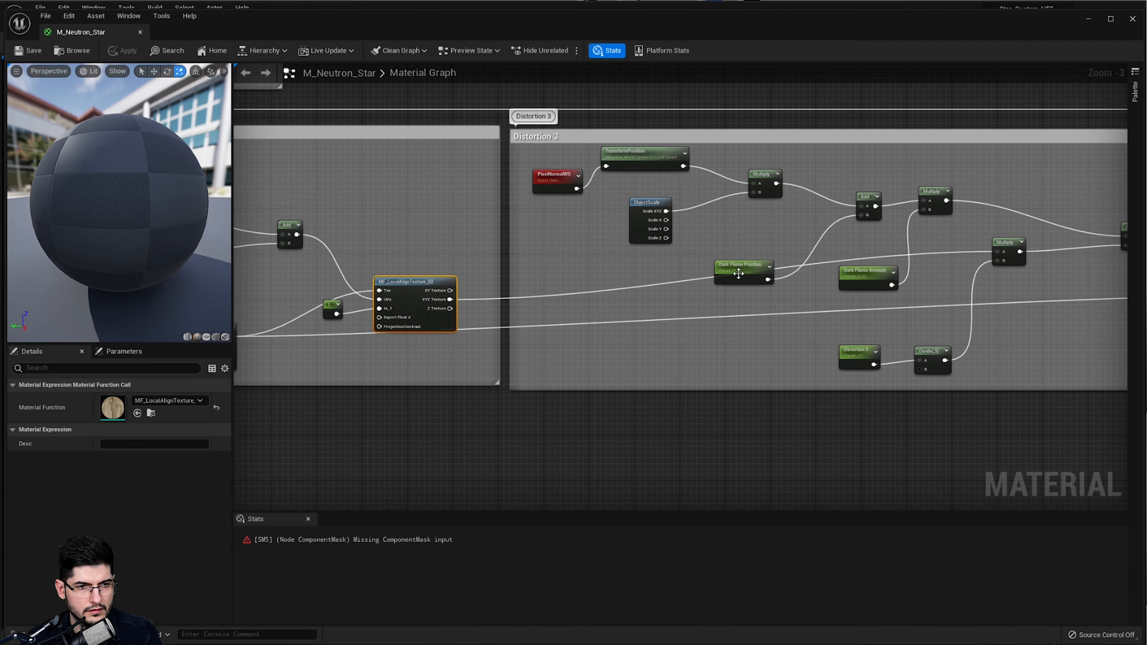
scroll(739, 273, down, 2)
right_drag(953, 356, 520, 275)
right_drag(912, 211, 780, 276)
scroll(780, 276, up, 2)
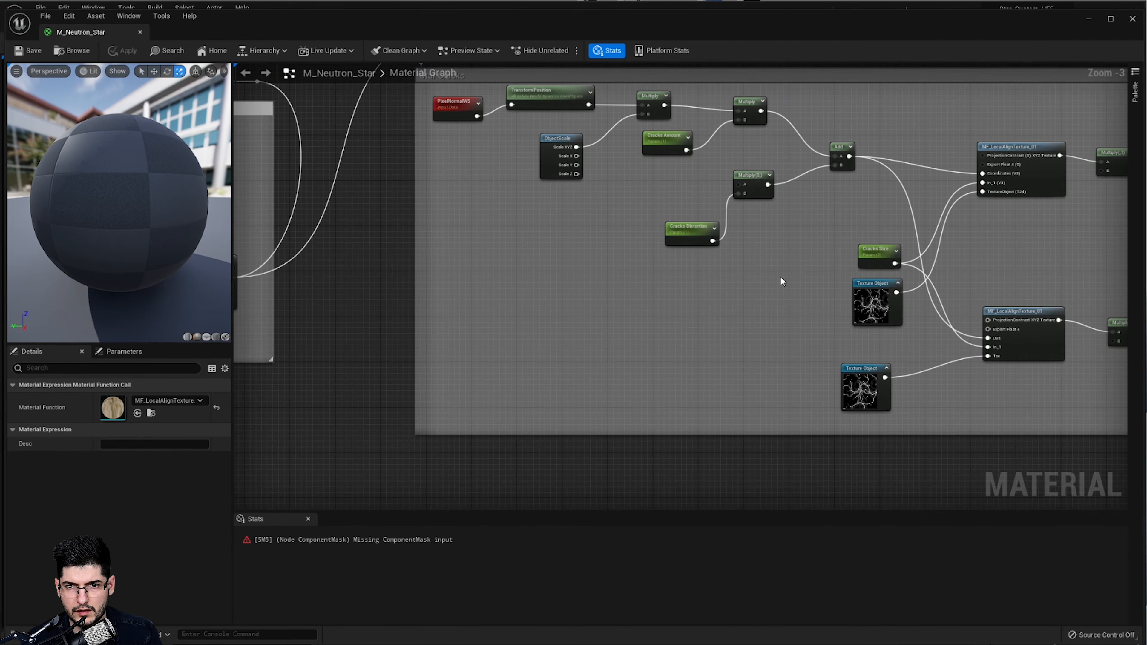
click(767, 199)
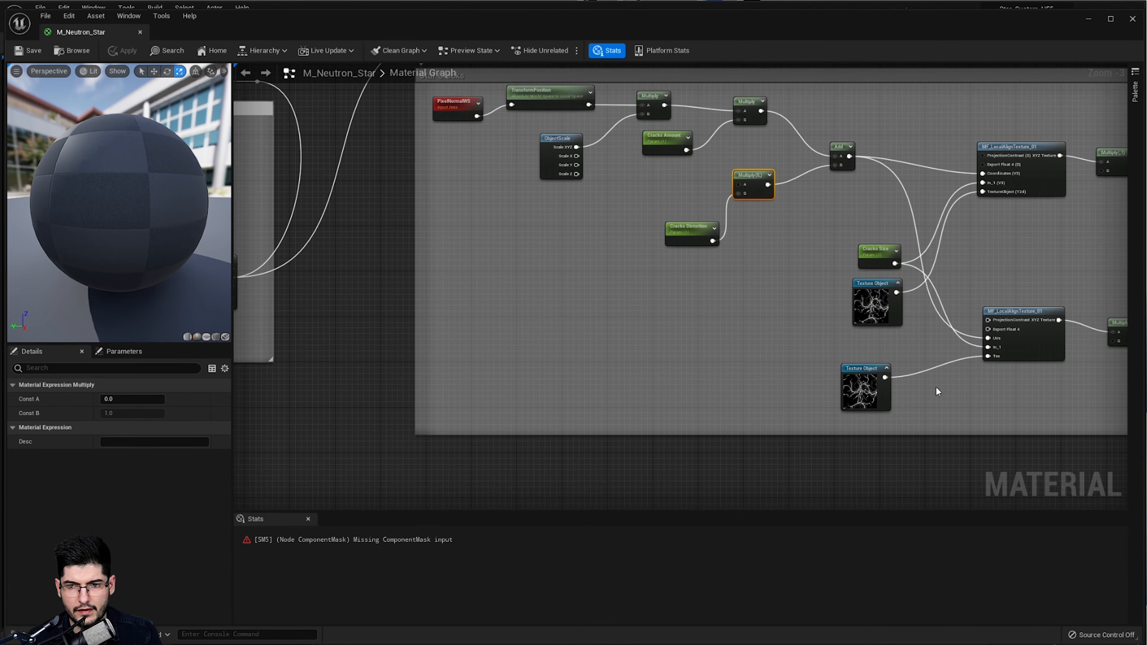
right_drag(936, 388, 319, 356)
right_drag(871, 374, 692, 378)
drag(918, 367, 785, 246)
- Add a reroute node on the long wire crossing Distortion 3 and move it below that group
right_drag(883, 308, 371, 308)
right_drag(961, 334, 711, 337)
scroll(712, 337, down, 1)
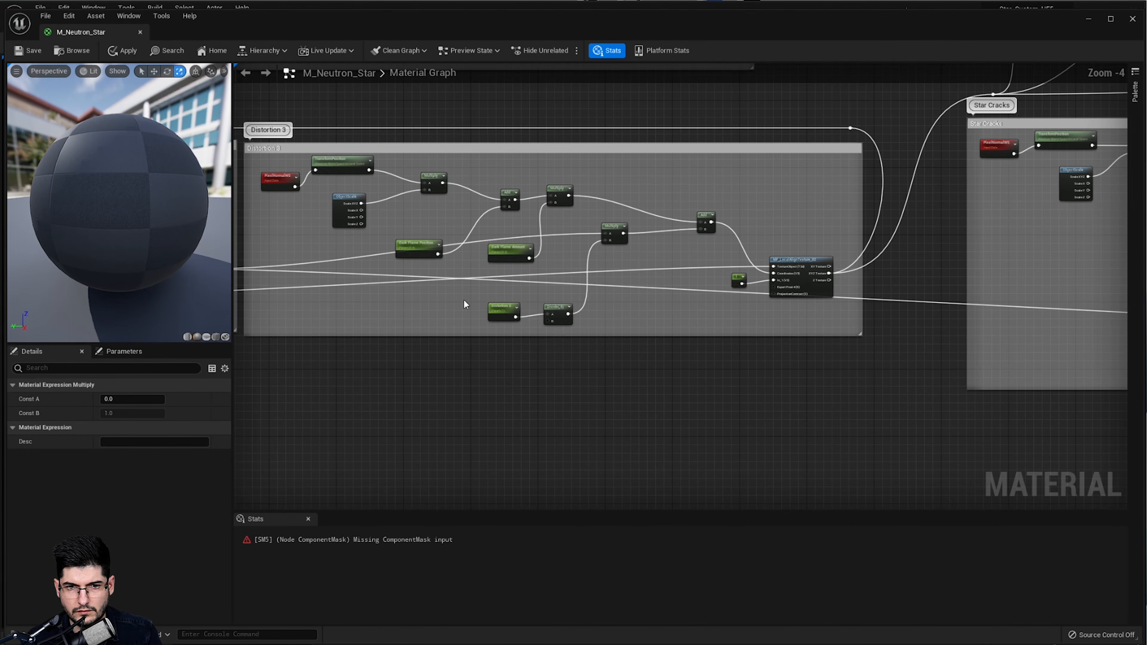
click(382, 274)
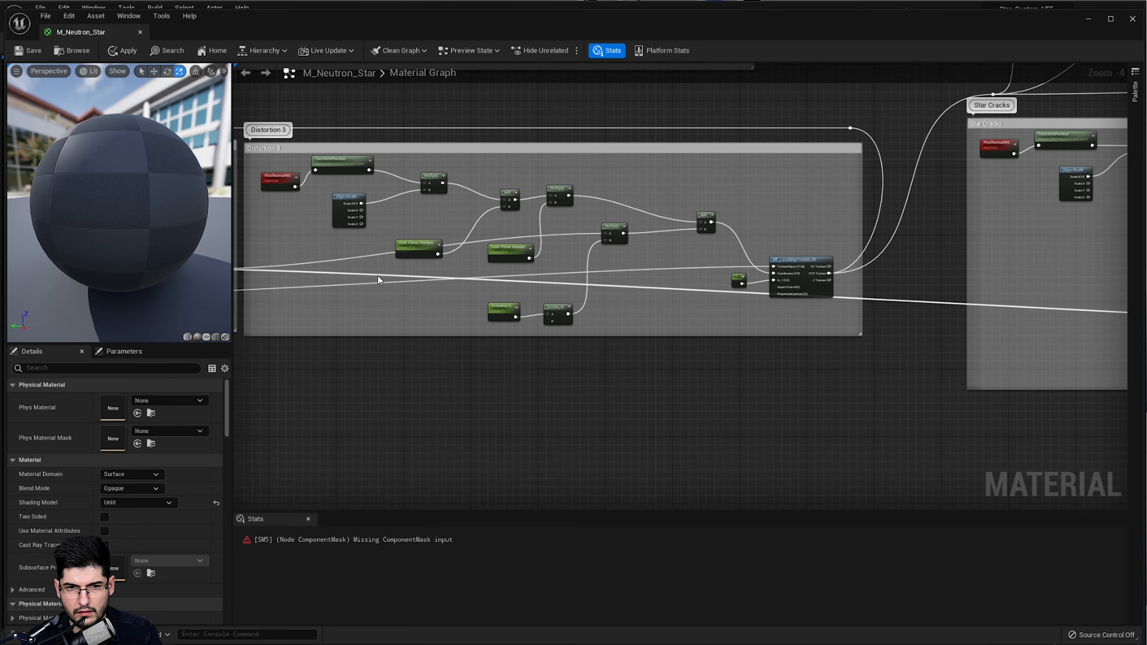
double_click(381, 273)
drag(381, 273, 403, 440)
- Add a reroute node on the wire below Star Cracks and connect it to the A input of the Cracks Distortion Multiply
right_drag(658, 422, 317, 386)
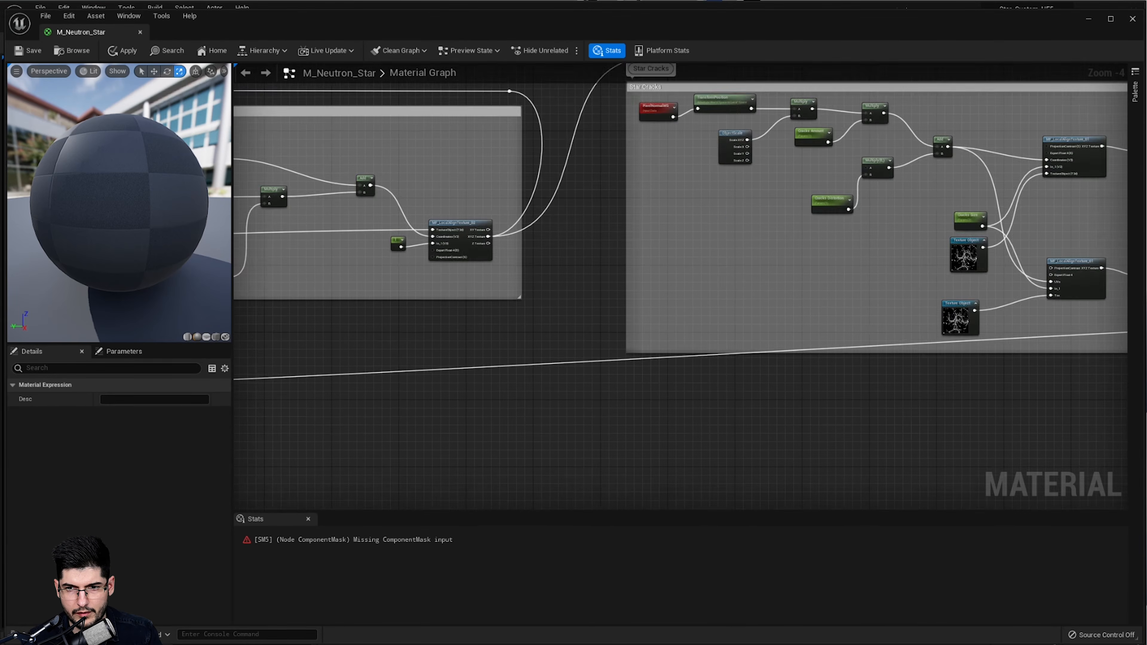
right_drag(1115, 365, 865, 335)
scroll(949, 335, up, 2)
right_drag(953, 334, 692, 305)
scroll(831, 331, down, 4)
scroll(872, 327, up, 2)
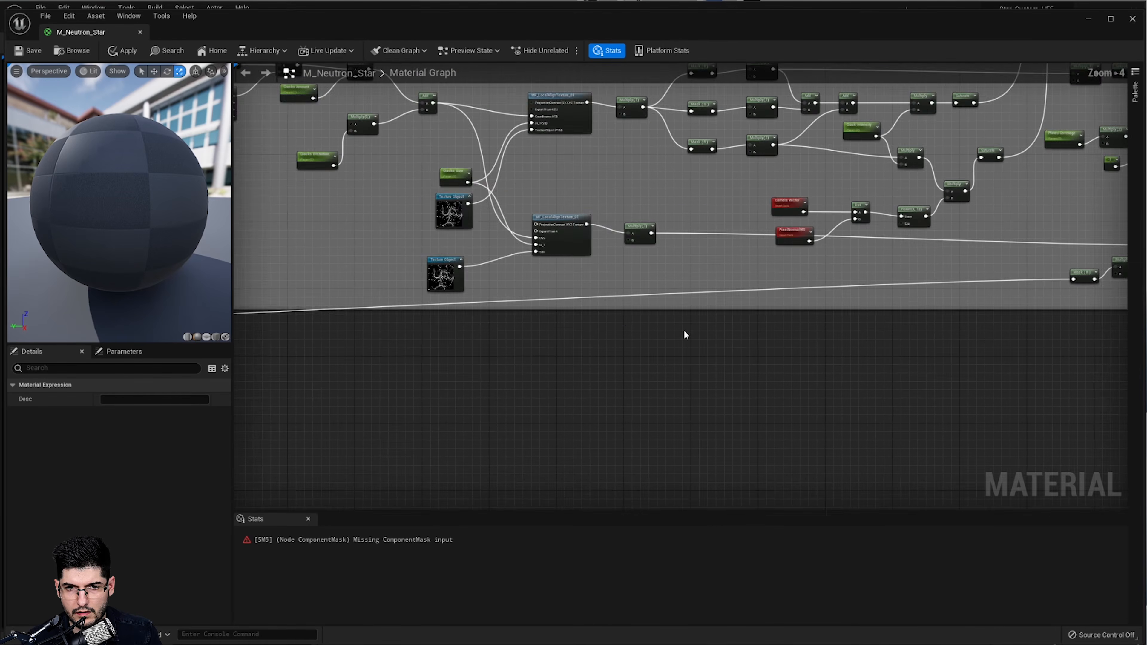
right_drag(325, 337, 850, 343)
right_drag(764, 343, 697, 392)
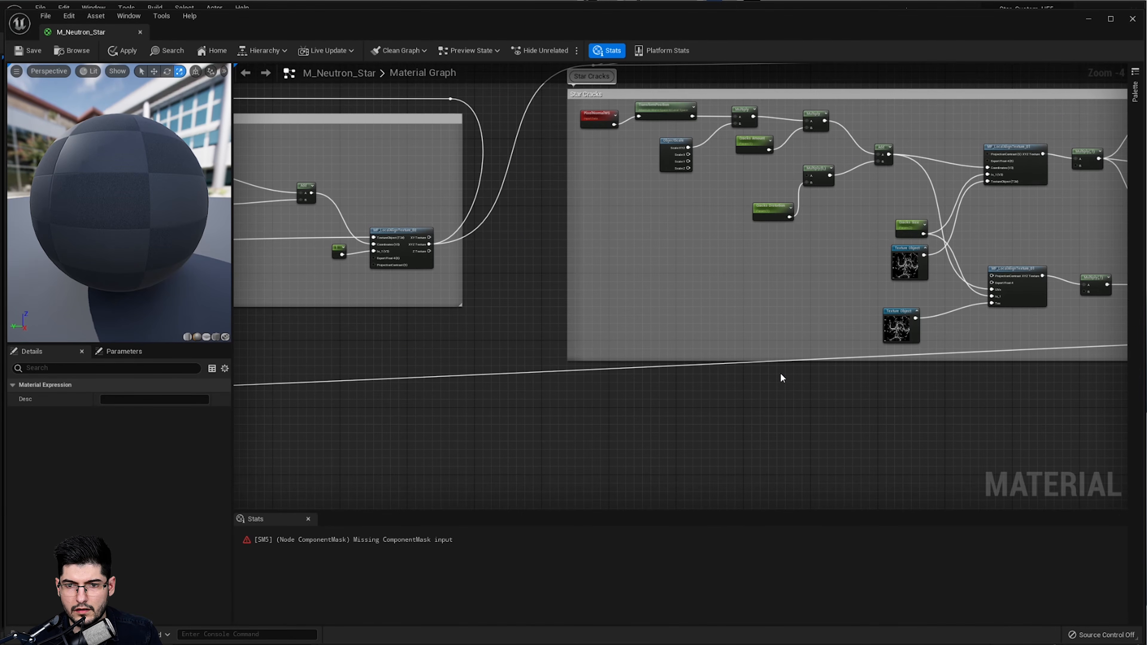
double_click(648, 365)
drag(648, 365, 810, 176)
- Apply the material changes, continuing despite the compilation errors
scroll(733, 267, down, 3)
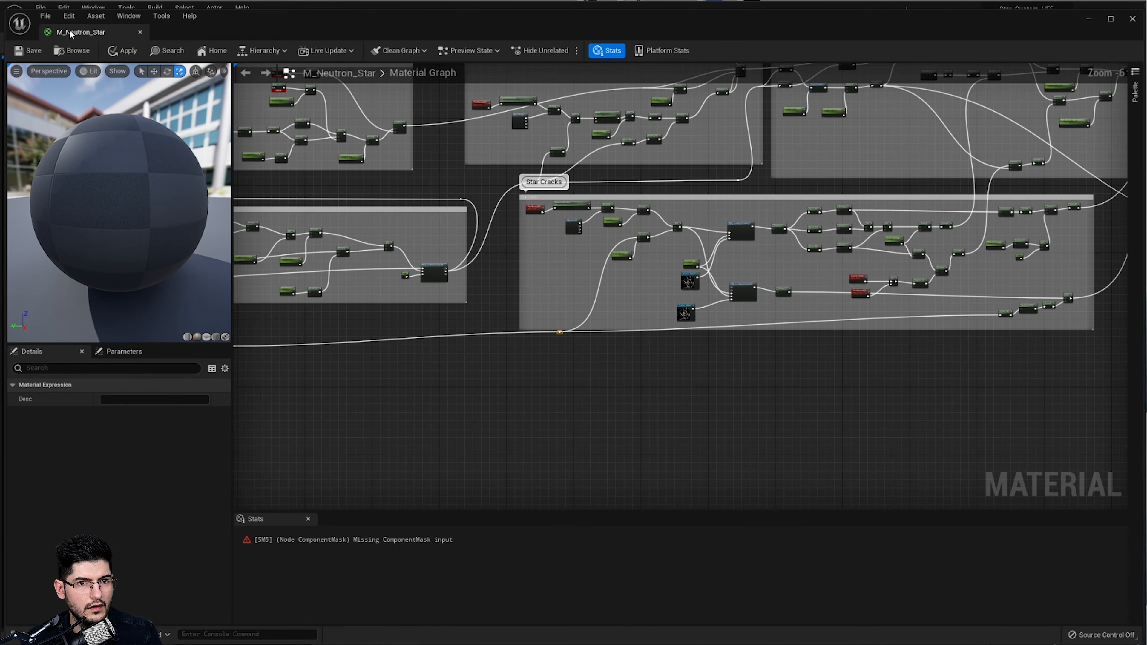
click(113, 51)
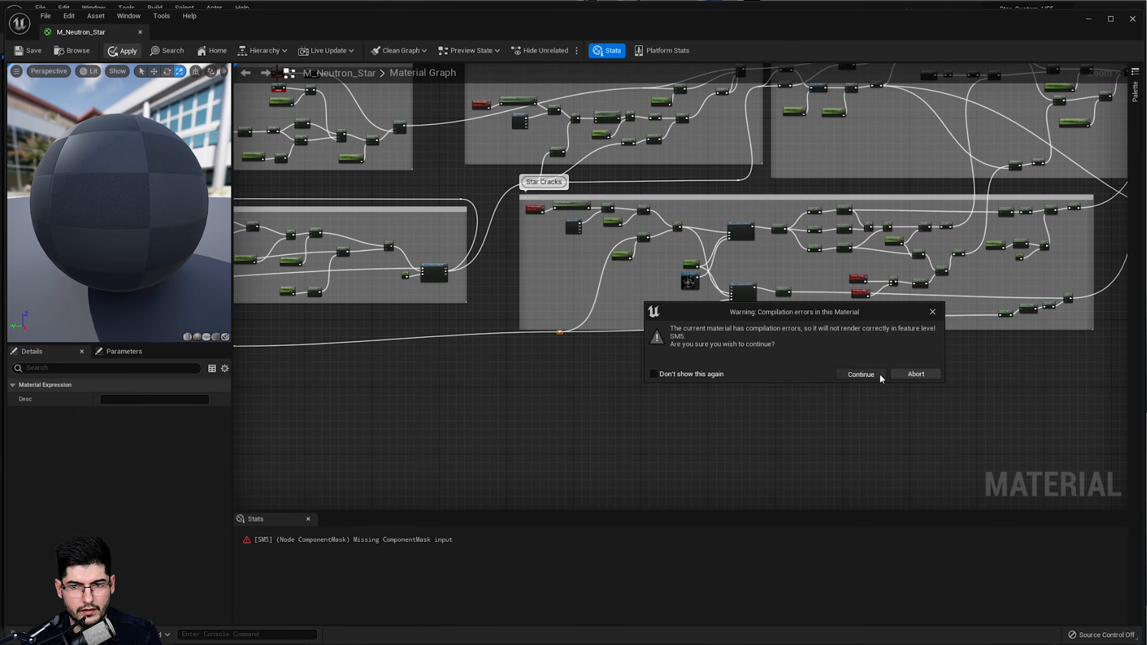
click(861, 374)
- Duplicate the Add node fed by the Macro Cell Distortion_01 Multiply and place the copy in the empty space before Distortion 1
right_drag(466, 206, 500, 260)
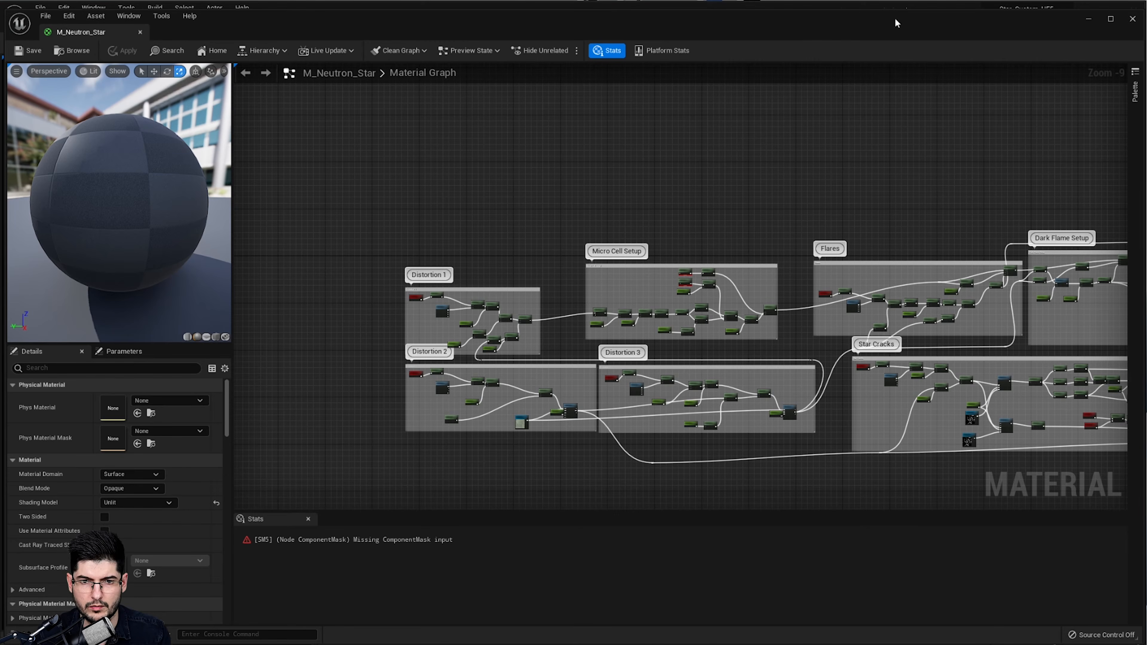
scroll(487, 239, up, 4)
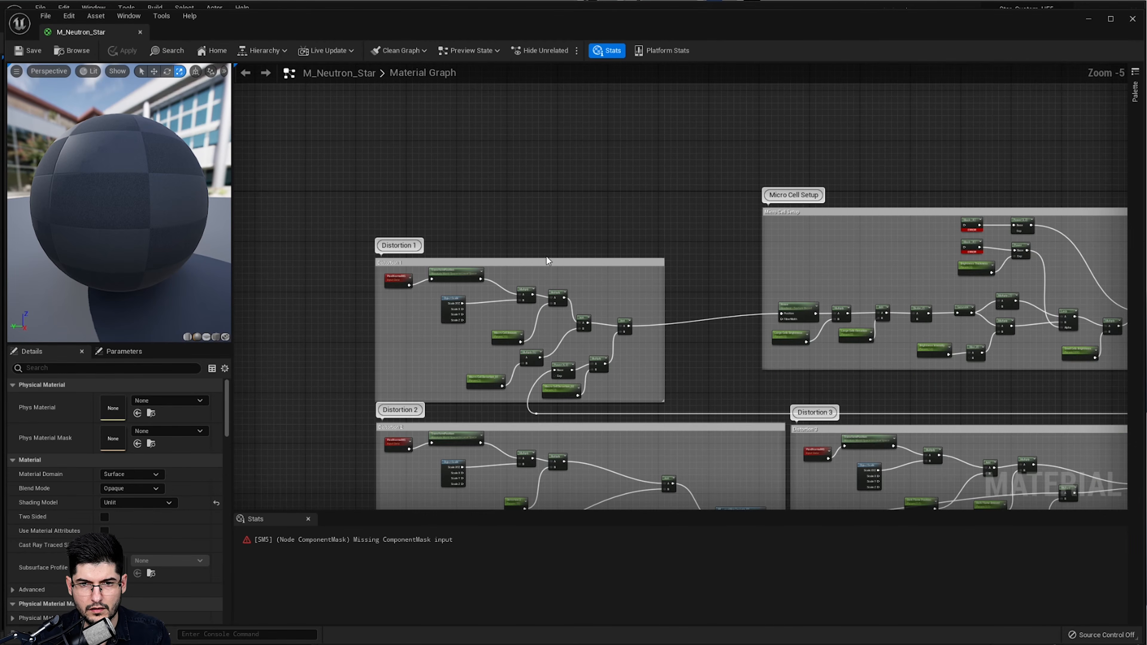
right_drag(663, 219, 846, 118)
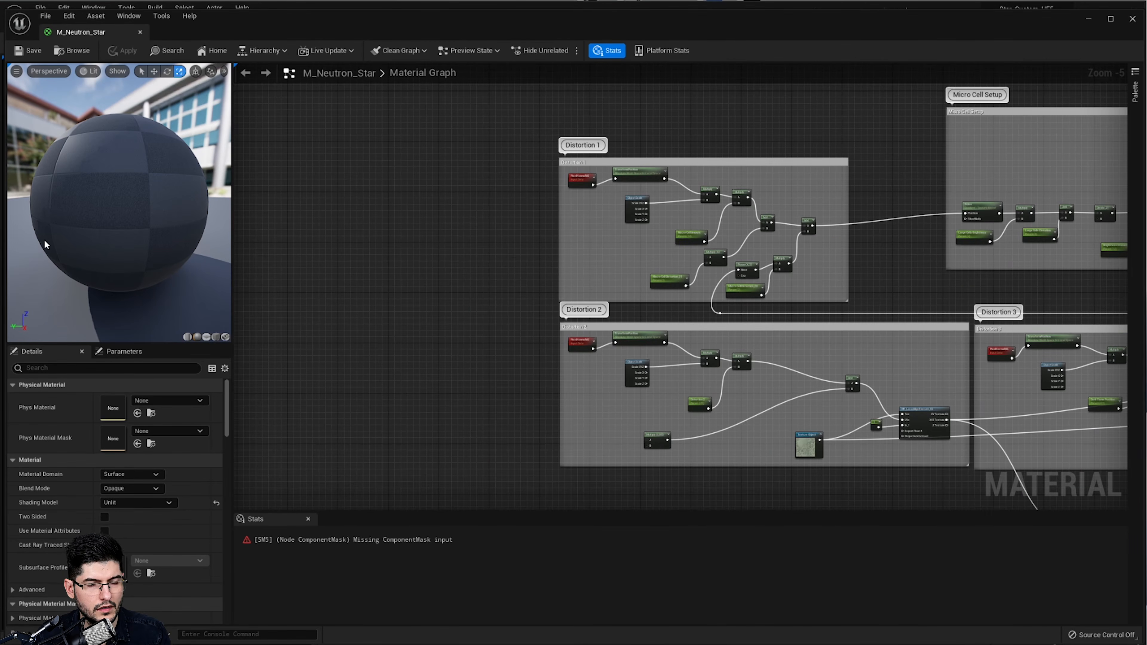
scroll(542, 281, up, 2)
right_drag(541, 280, 757, 267)
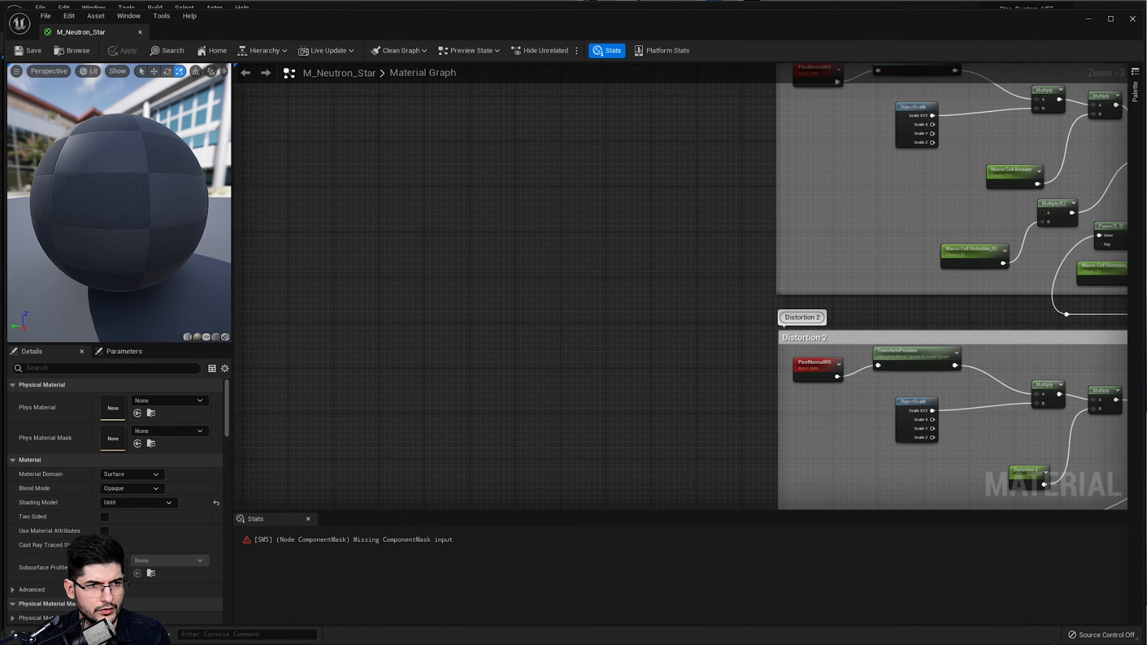
right_drag(942, 189, 826, 289)
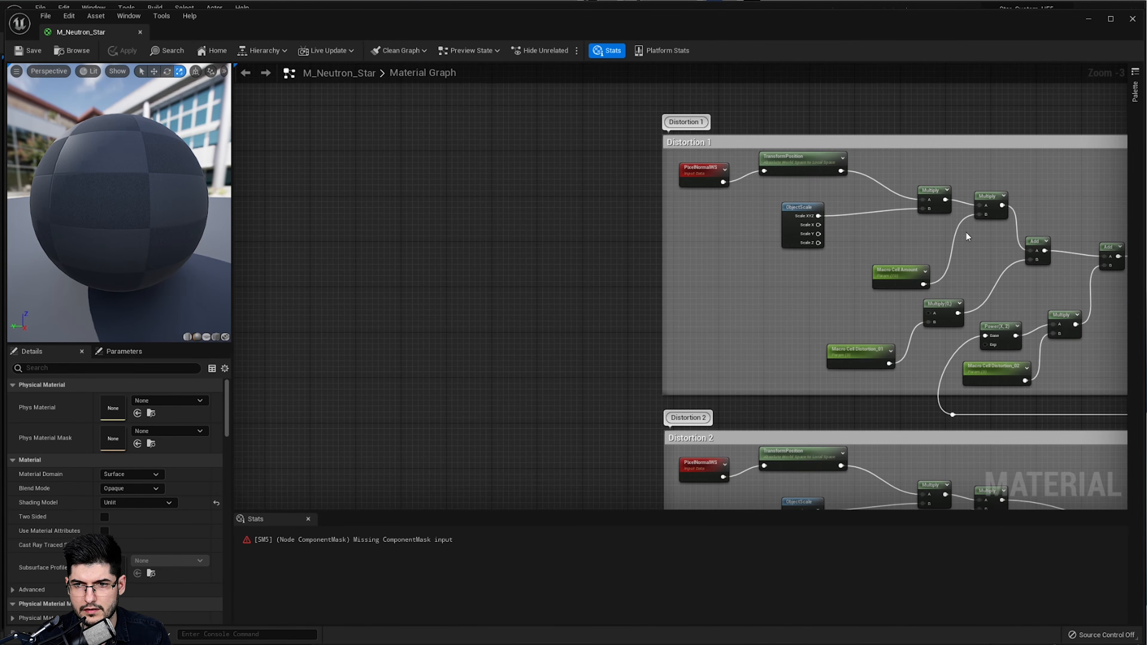
click(1046, 241)
click(1034, 240)
key(ctrl+d)
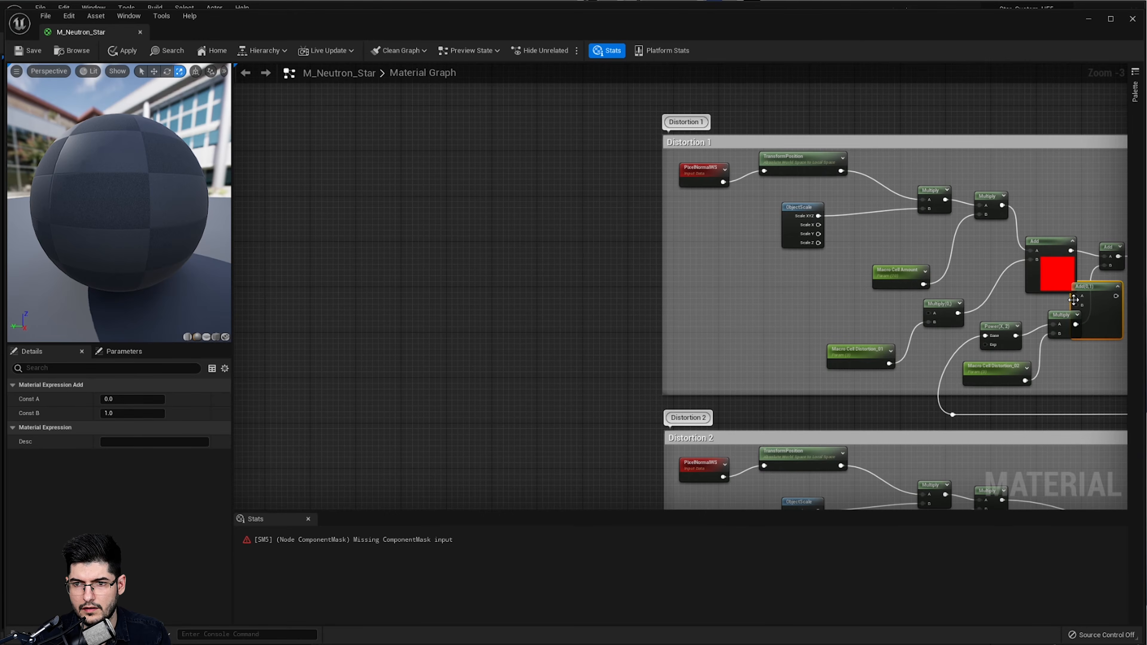
drag(1074, 300, 511, 321)
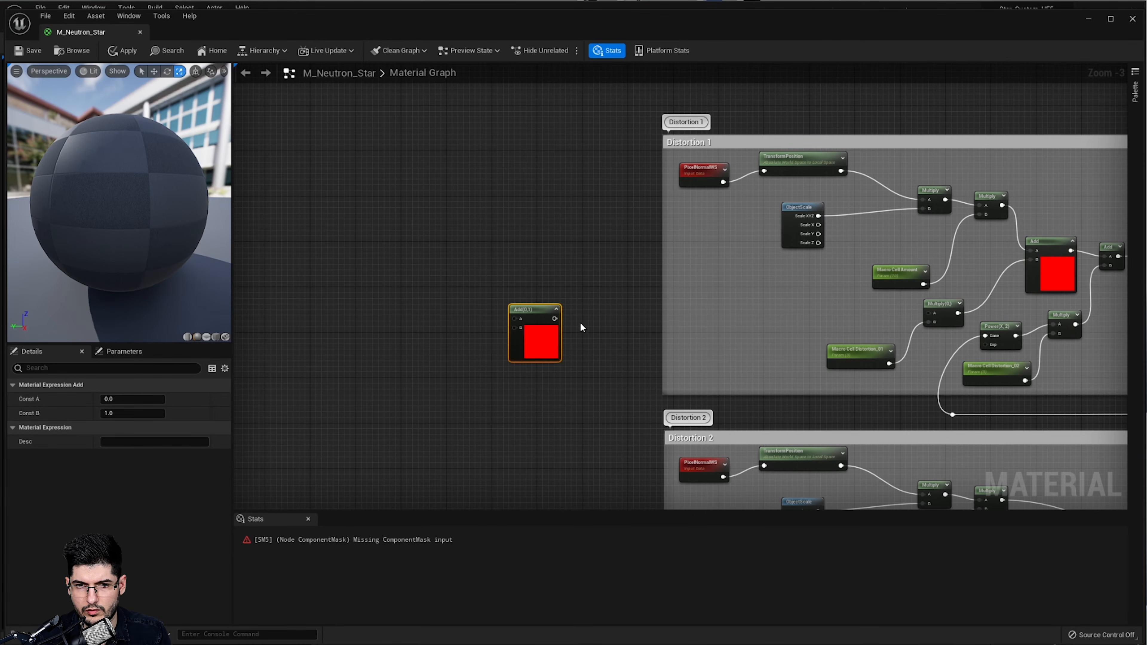
- Collapse the previews of both Add nodes and shift the copy slightly towards the Distortion 1 group
click(557, 309)
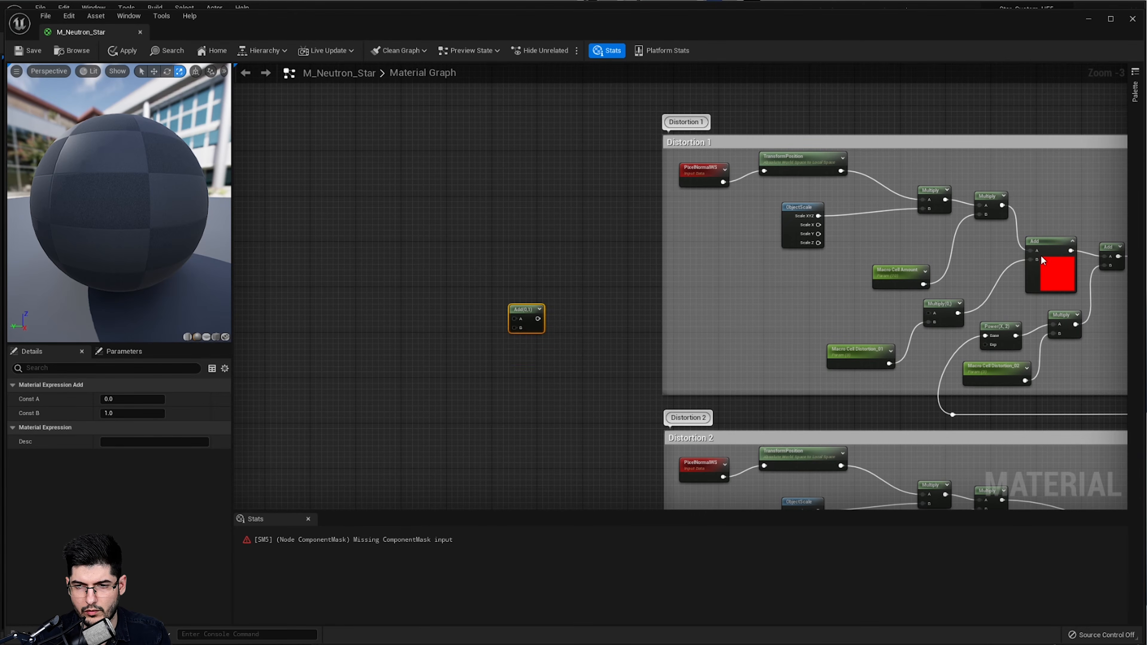
click(1070, 244)
drag(541, 325, 575, 325)
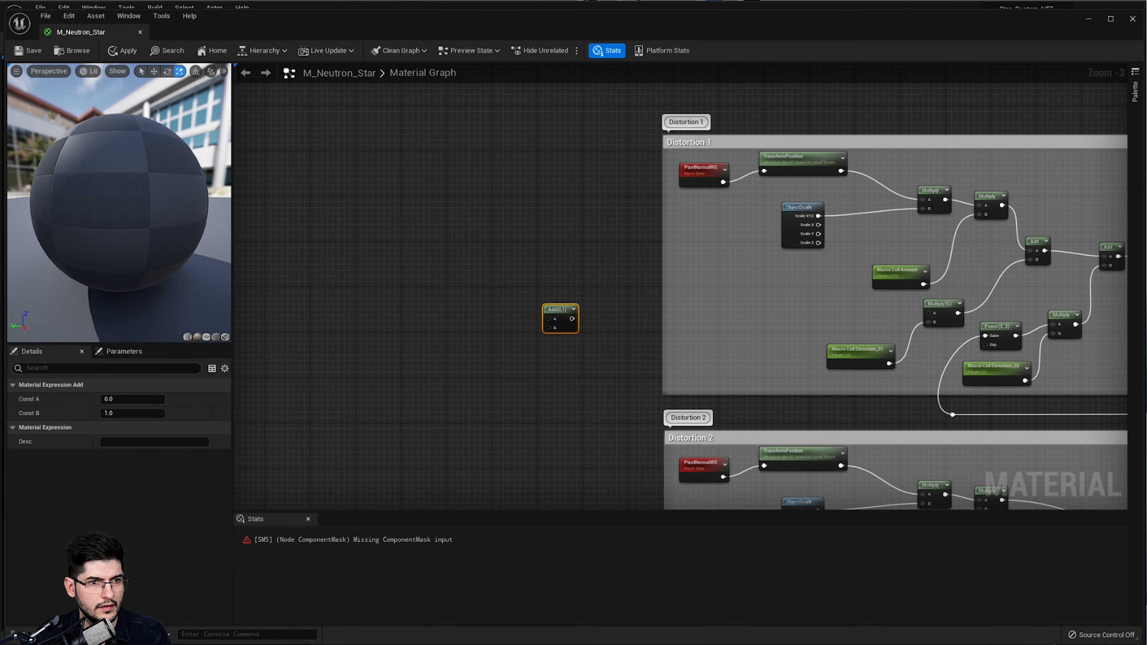
- Connect the new Add's output to the Macro Cell Distortion_01 Multiply's A input and to the unconnected Multiply in Distortion 2
drag(572, 319, 930, 313)
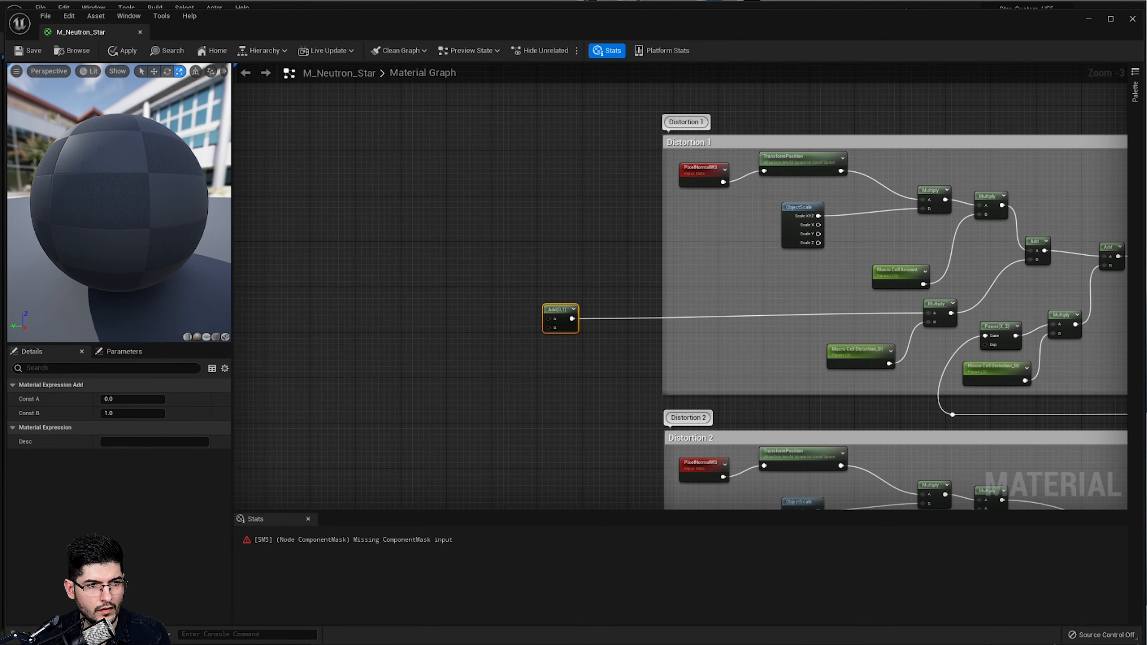
right_drag(467, 355, 421, 195)
right_drag(548, 367, 518, 246)
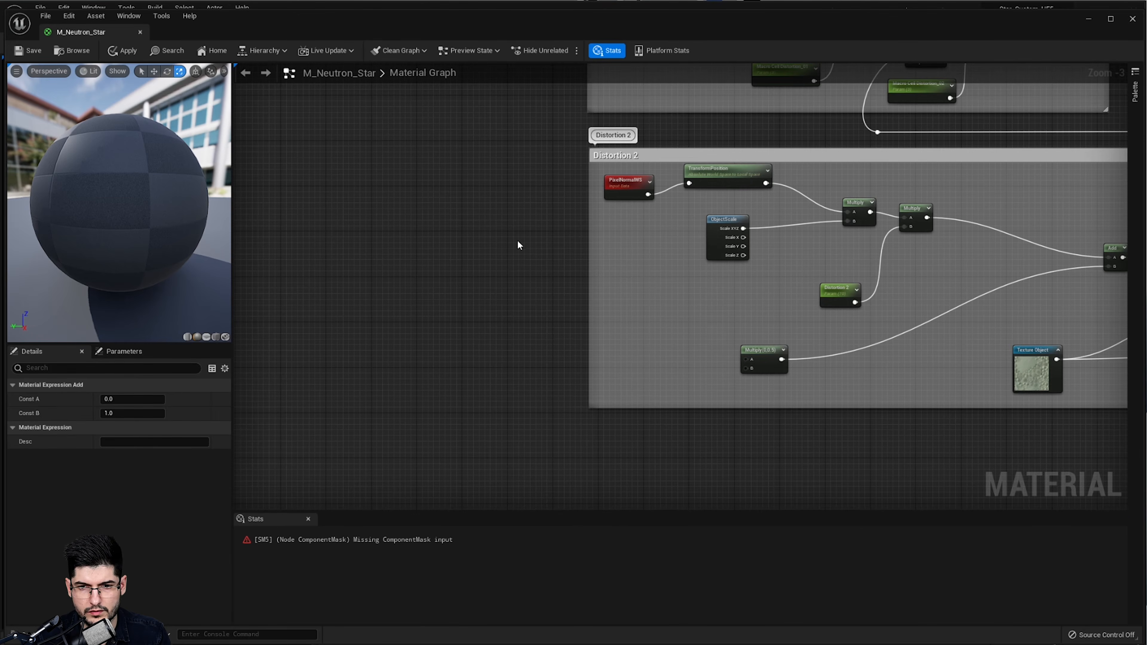
right_drag(631, 256, 635, 329)
drag(500, 111, 751, 440)
right_drag(638, 352, 761, 490)
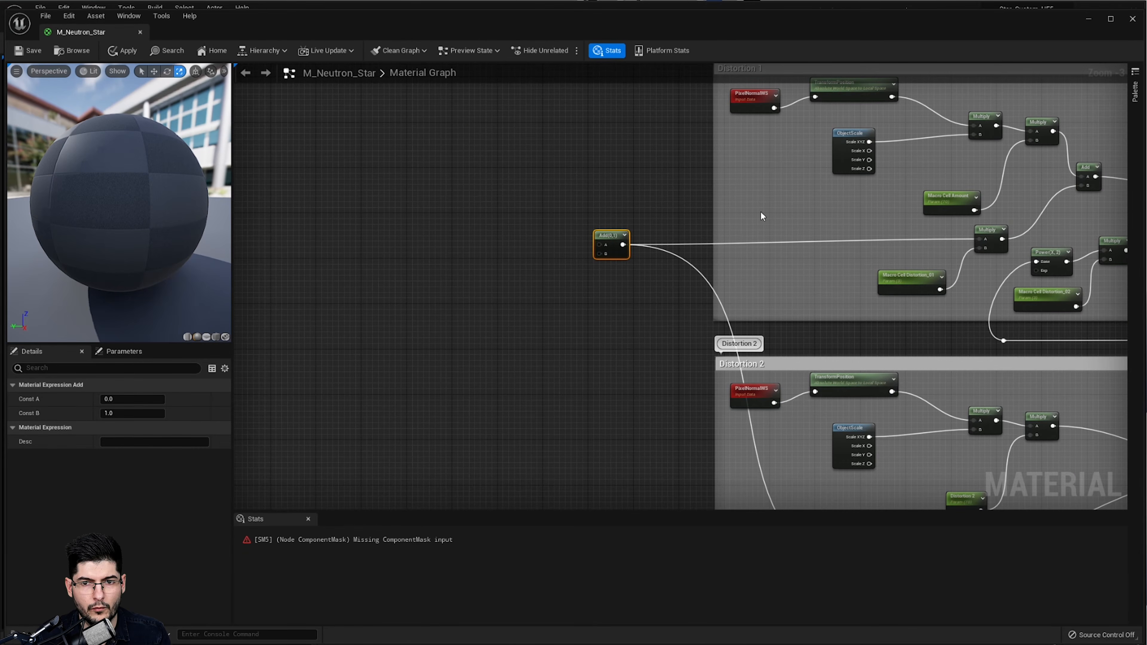
- Duplicate the new Add node, place the copy before it and connect the copy's output to its A input
key(ctrl+d)
drag(654, 294, 604, 252)
right_drag(522, 267, 620, 332)
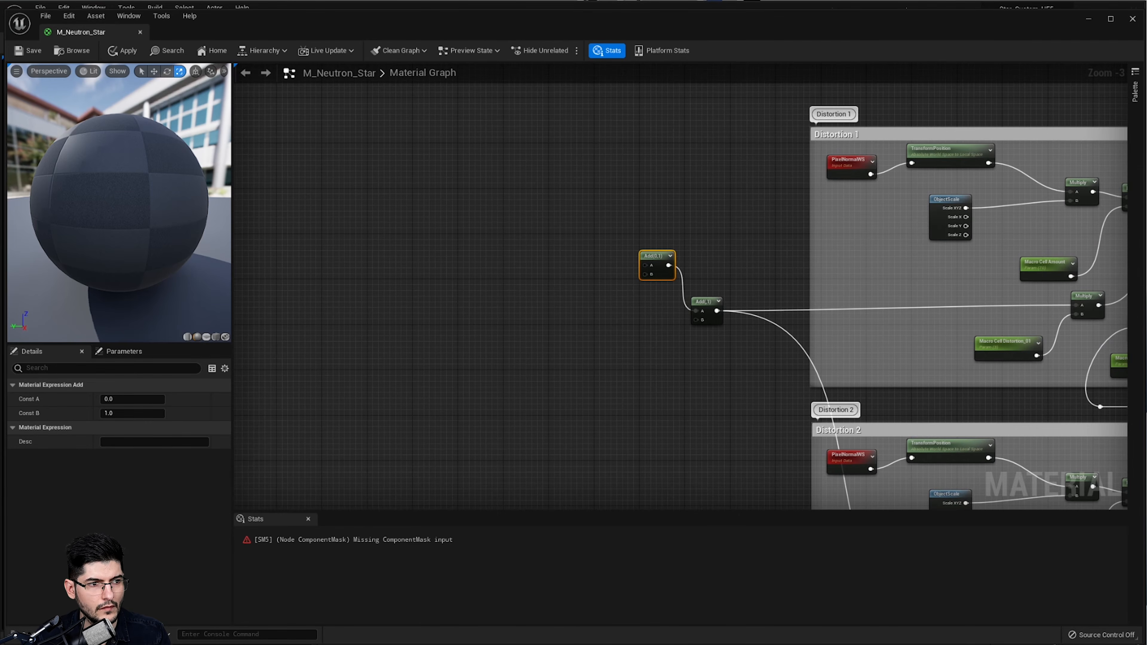
- Add a Multiply node below the two Add nodes and place a ComponentMask node in front of it
scroll(644, 339, up, 3)
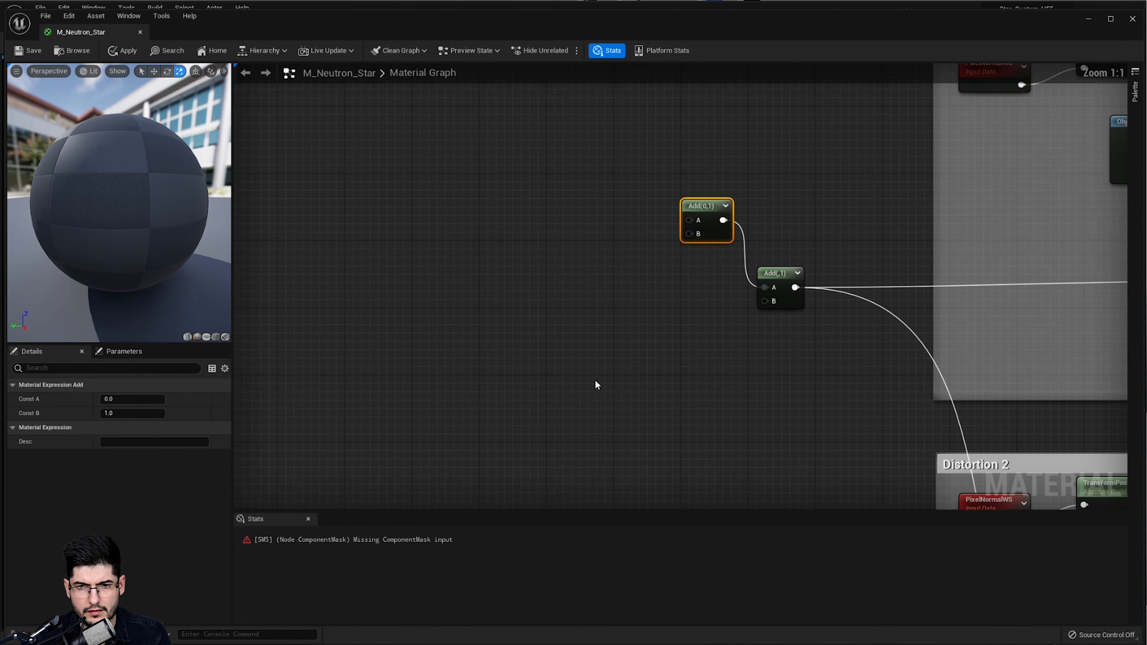
right_click(614, 364)
text(mult)
key(Return)
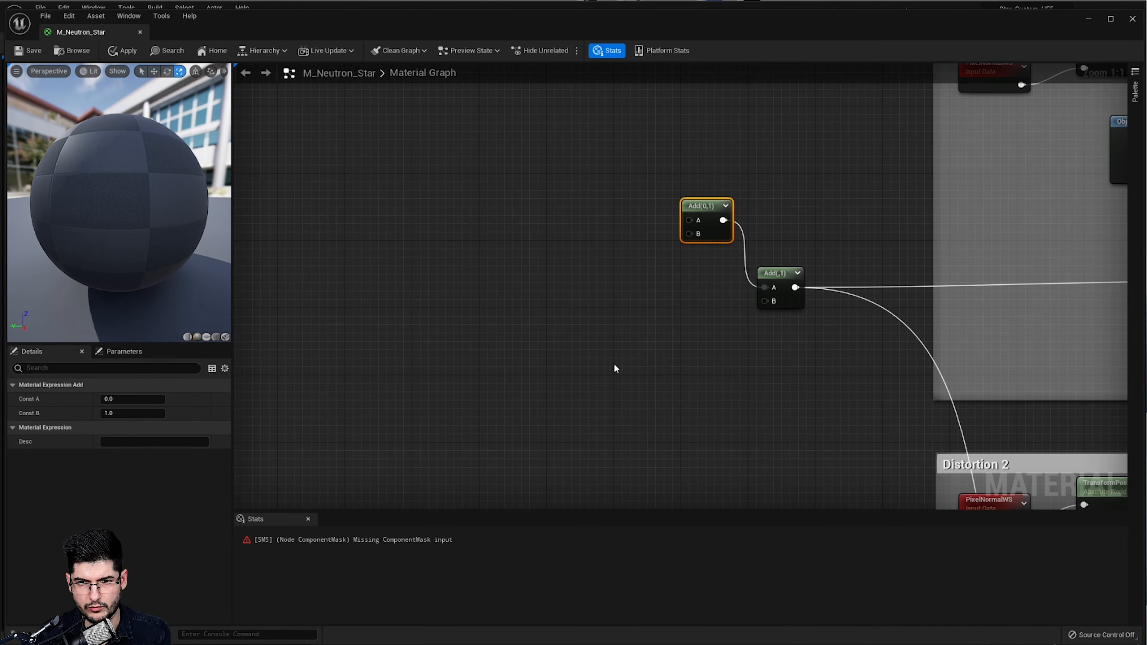
right_click(475, 341)
text(co)
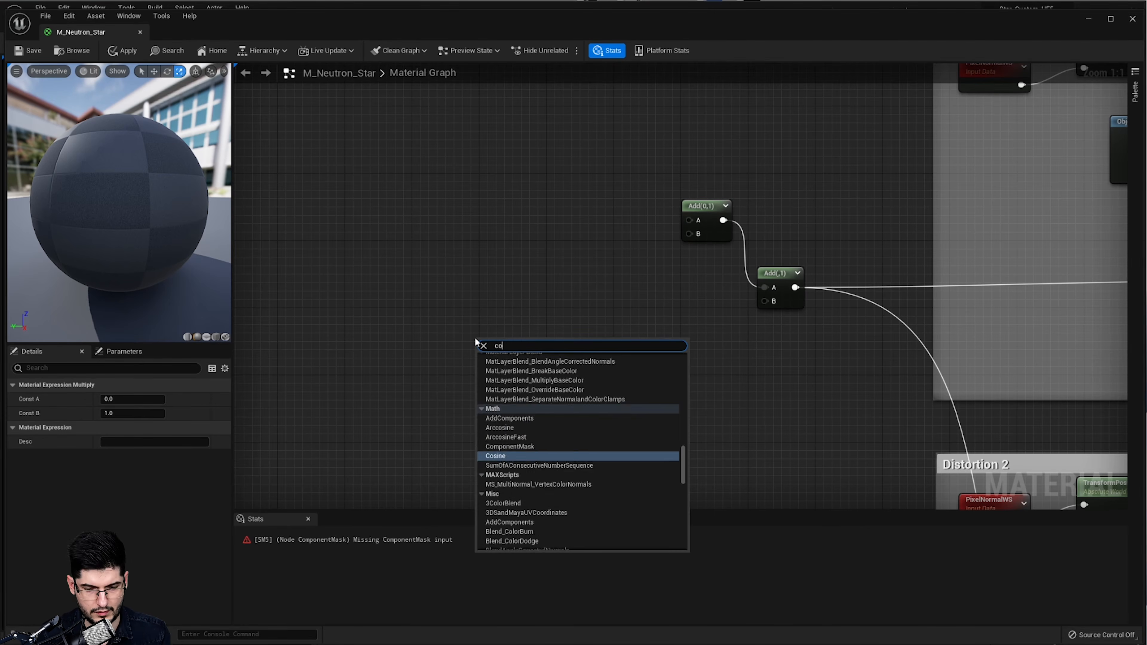
text(mpo)
key(Return)
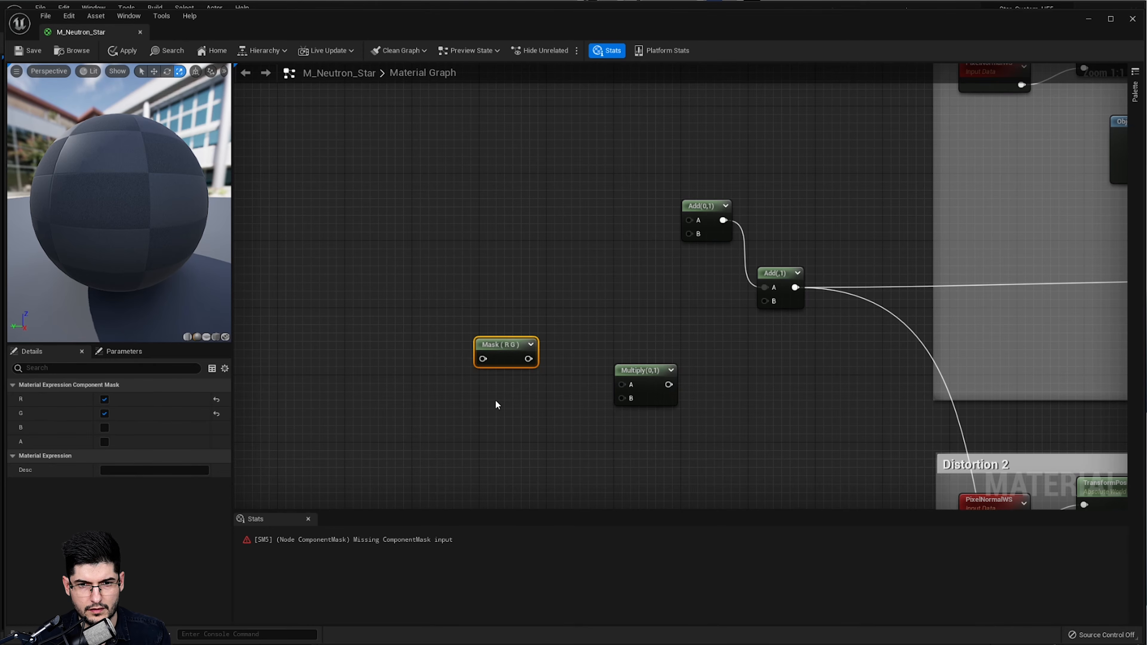
drag(504, 353, 559, 382)
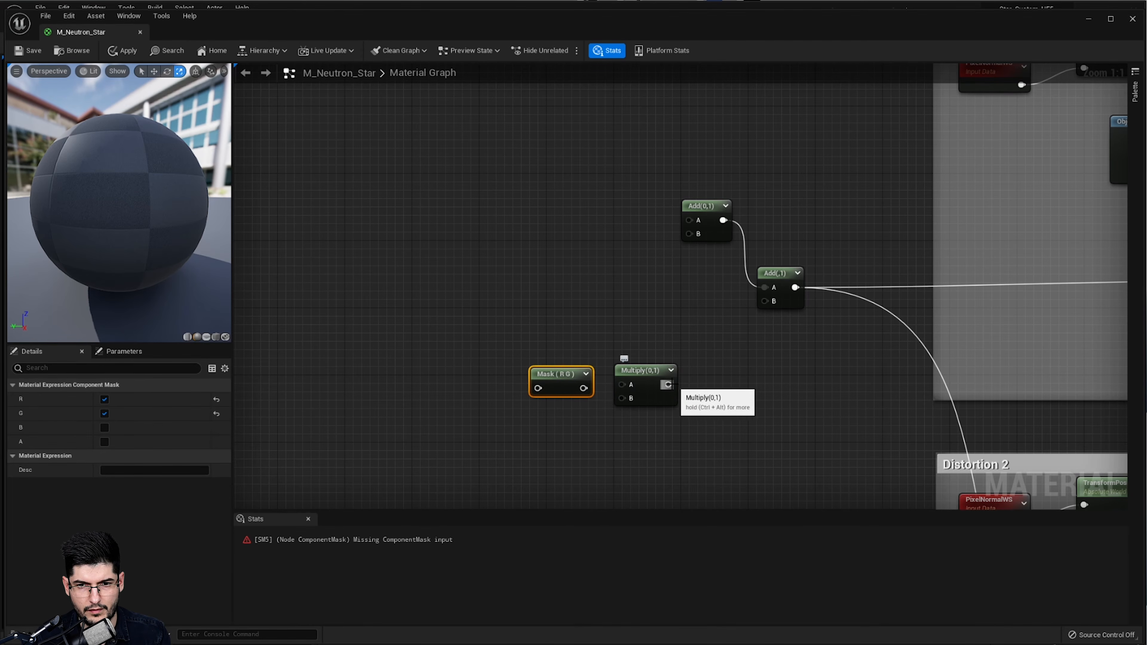
- Connect the Multiply output to the second Add's B input and the mask output to the Multiply's A input
drag(668, 385, 763, 304)
click(703, 314)
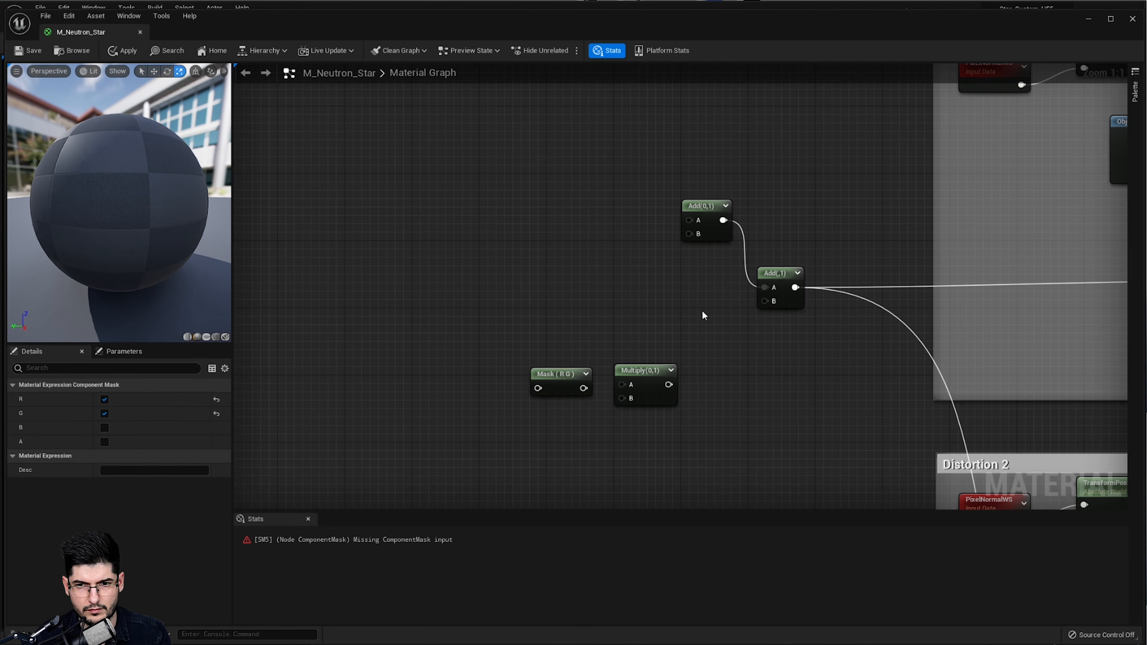
drag(668, 385, 764, 302)
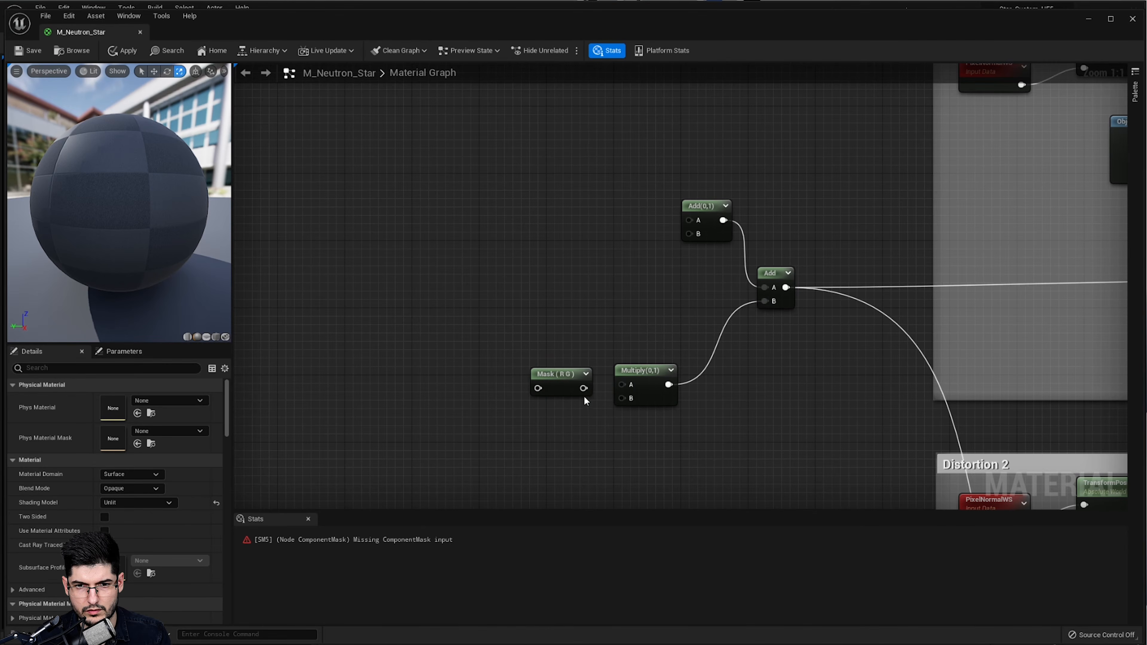
drag(584, 388, 624, 386)
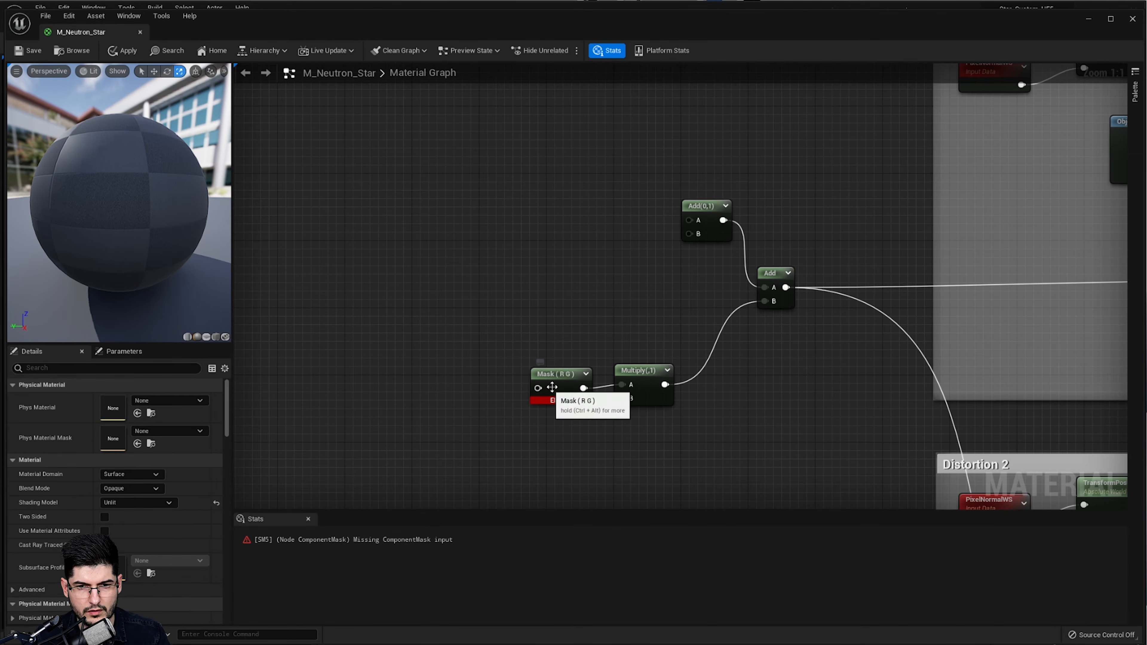
- Set the ComponentMask to only the B channel, turning off R and G, and move it slightly away from the Multiply
drag(540, 384, 516, 374)
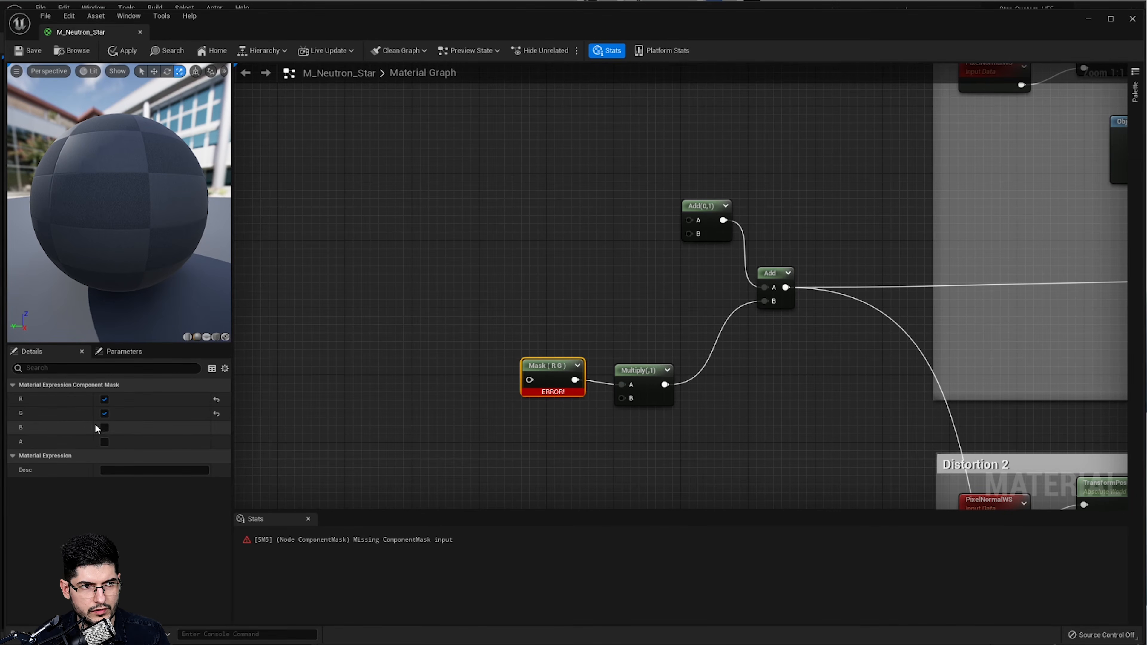
click(104, 399)
click(104, 413)
click(105, 427)
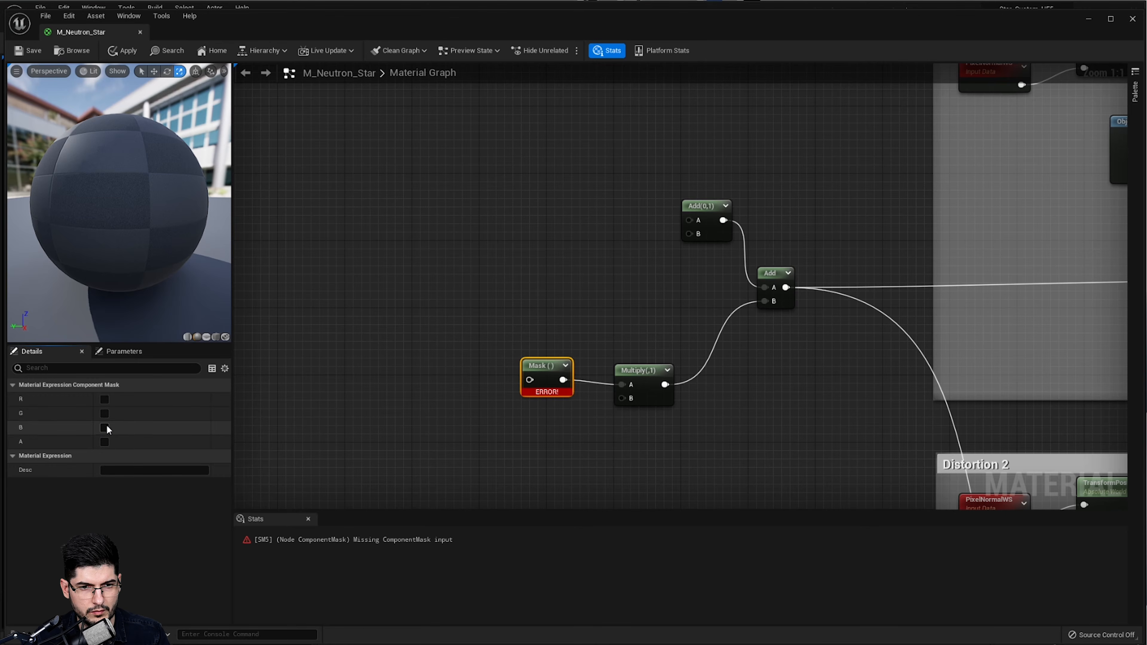
- Add a Constant3Vector node below the mask and set its colour to pure blue with R 0.0, G 0.0 and B 1.0
click(526, 438)
drag(542, 449, 537, 437)
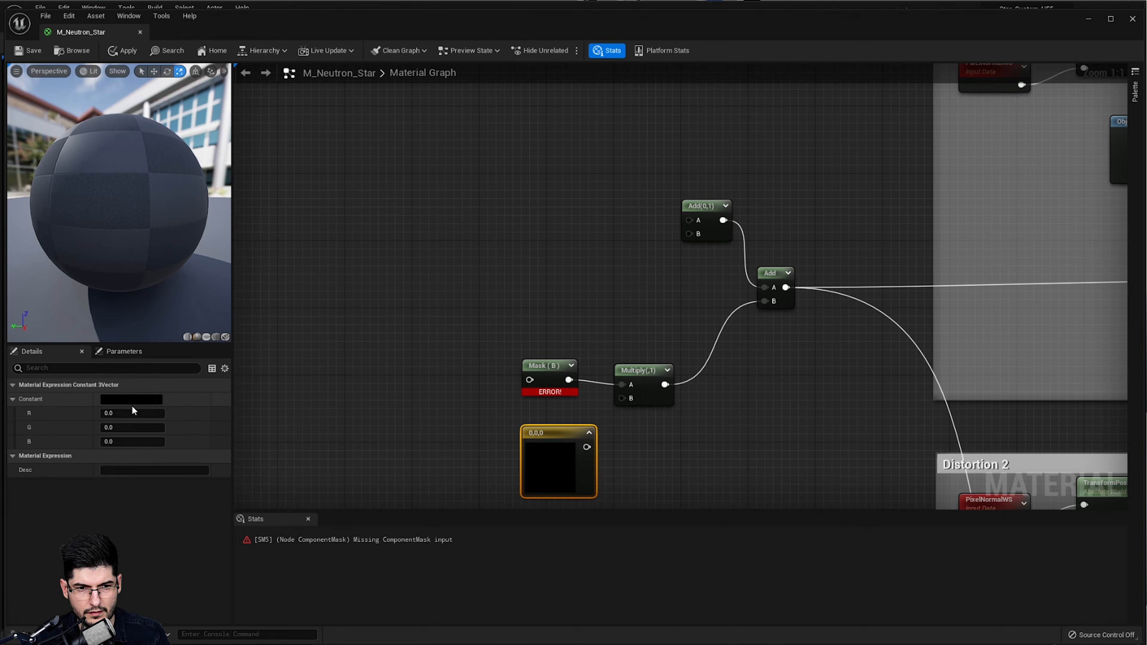
click(144, 399)
drag(294, 484, 294, 442)
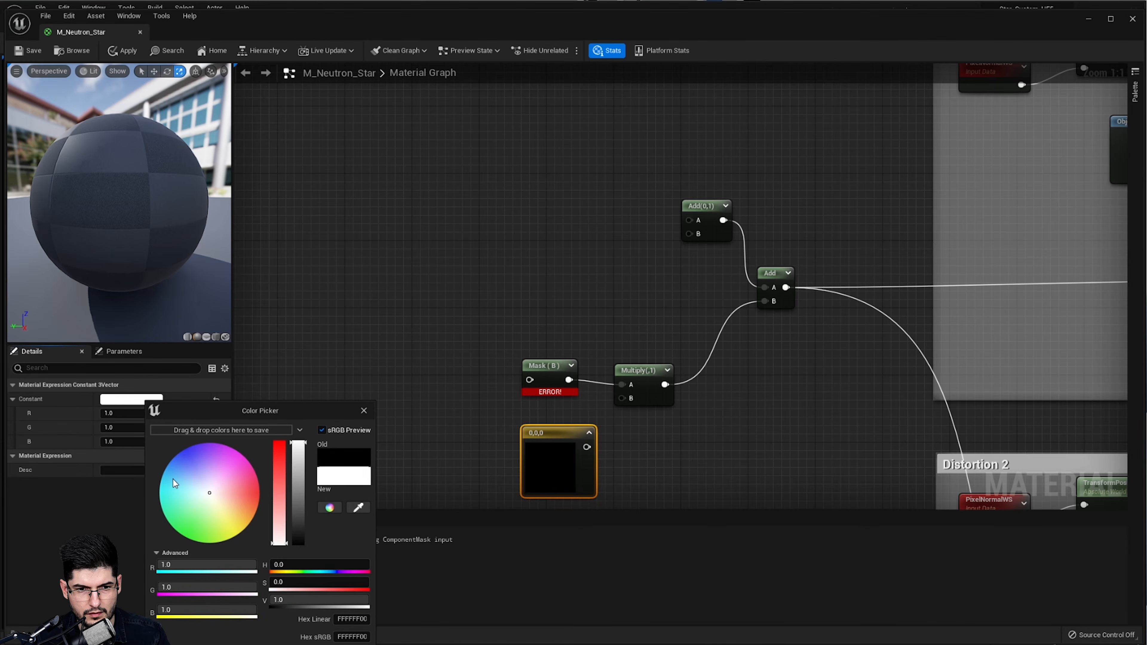
drag(173, 479, 182, 436)
click(332, 640)
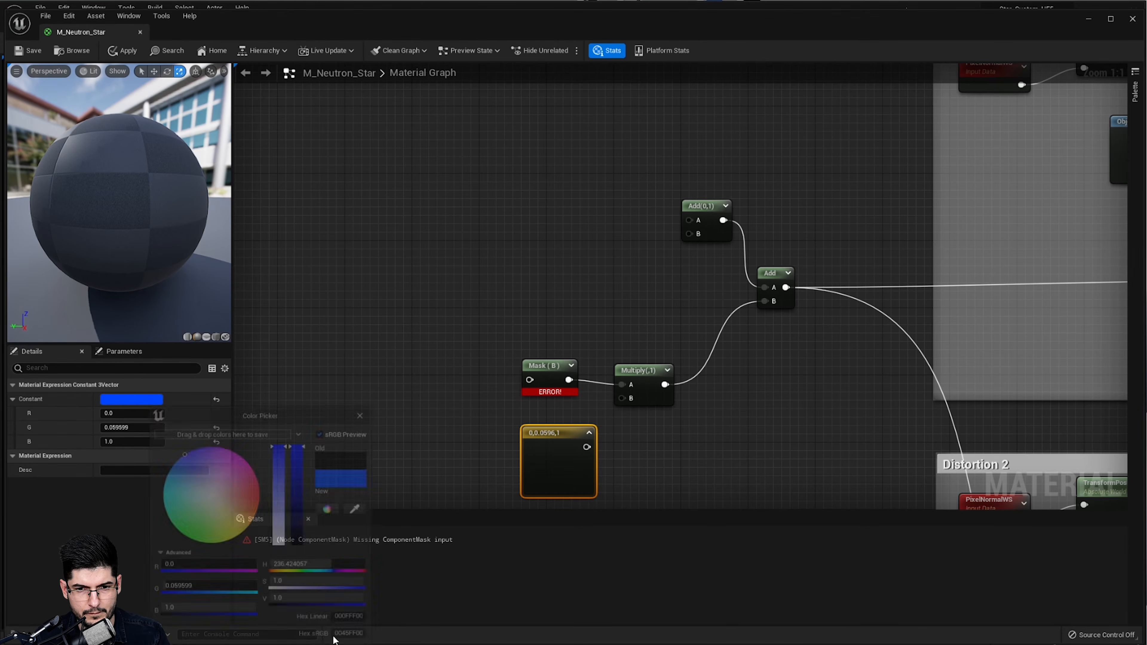
drag(532, 478, 525, 464)
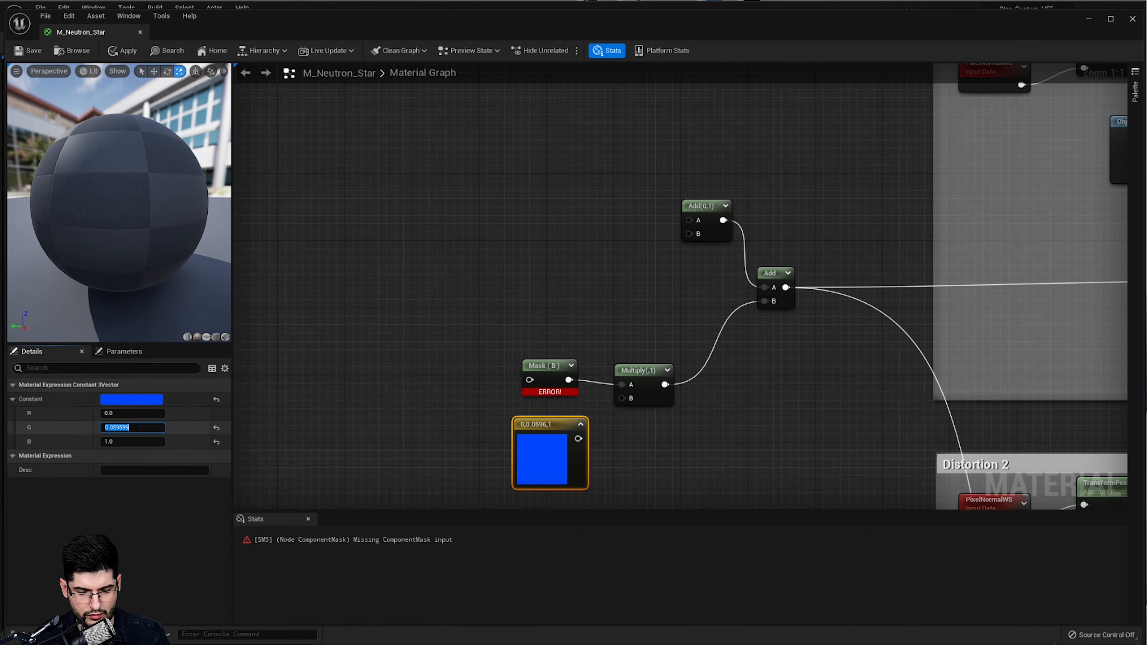
click(220, 427)
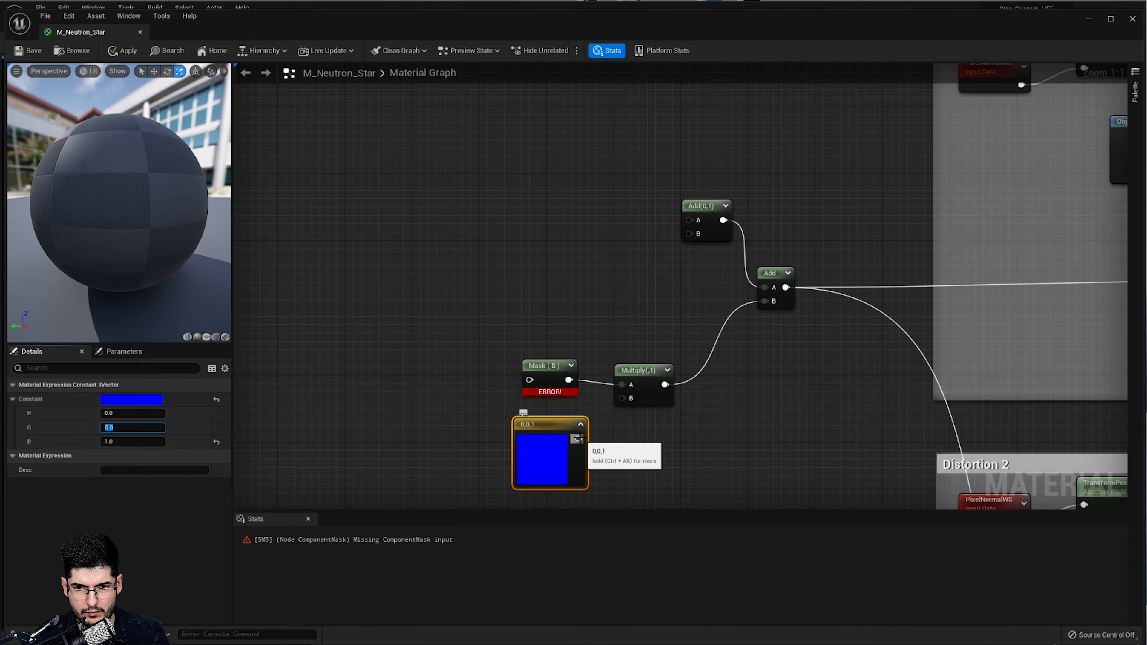
- Connect the blue Constant3Vector to the Multiply's B input and align the ComponentMask above it
drag(579, 438, 627, 398)
drag(540, 375, 532, 375)
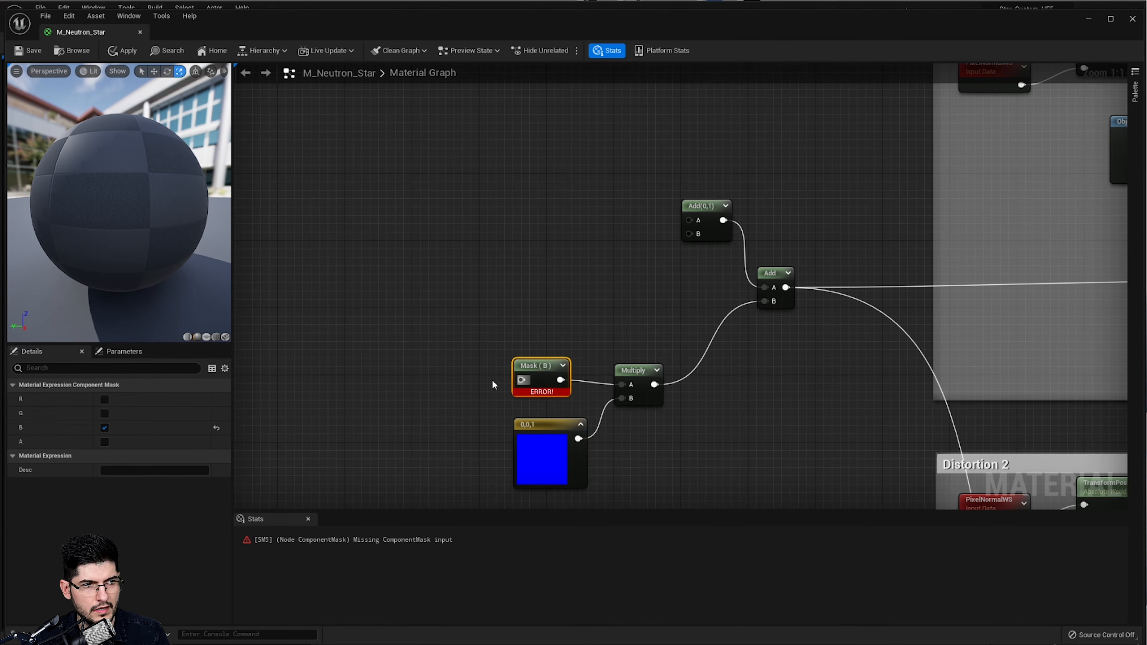
right_drag(374, 386, 499, 366)
scroll(500, 366, down, 1)
click(500, 369)
key(ctrl+space)
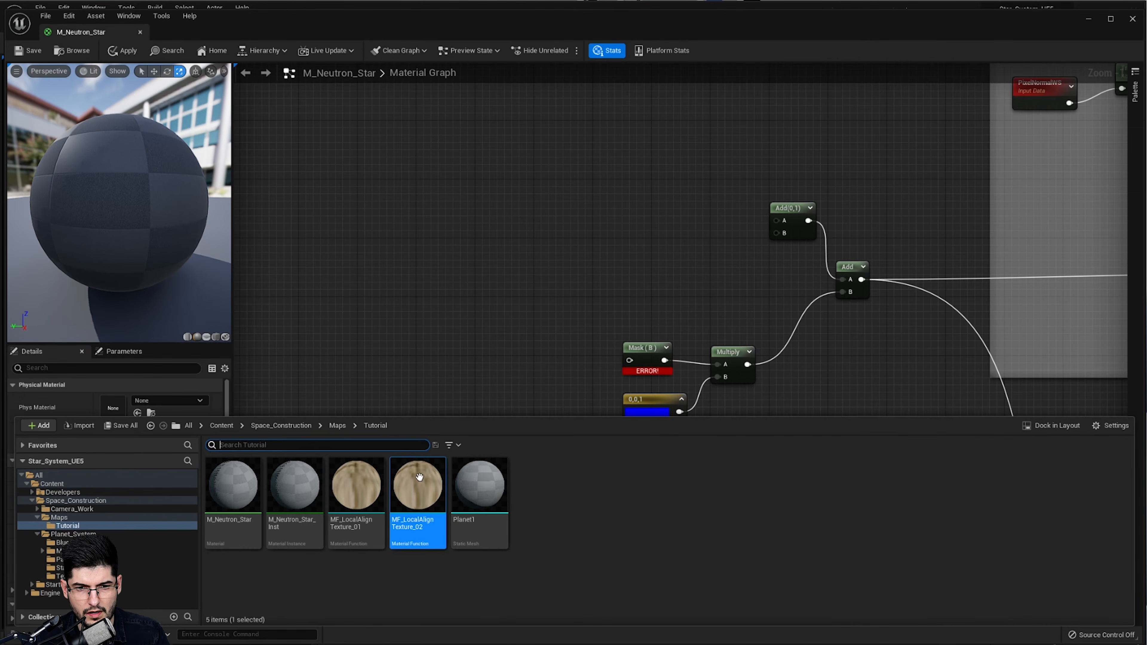
drag(356, 503, 504, 375)
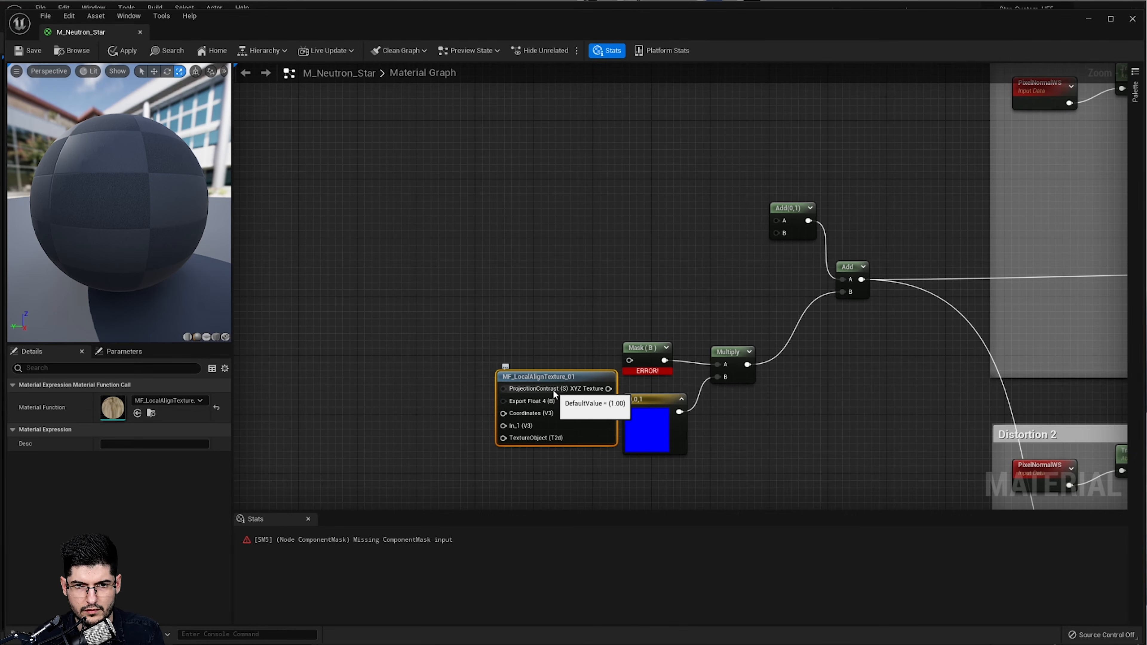
key(Delete)
- Place the MF_LocalAlignTexture_02 function before the ComponentMask and connect its XYZ Texture output to the mask's input
key(ctrl+space)
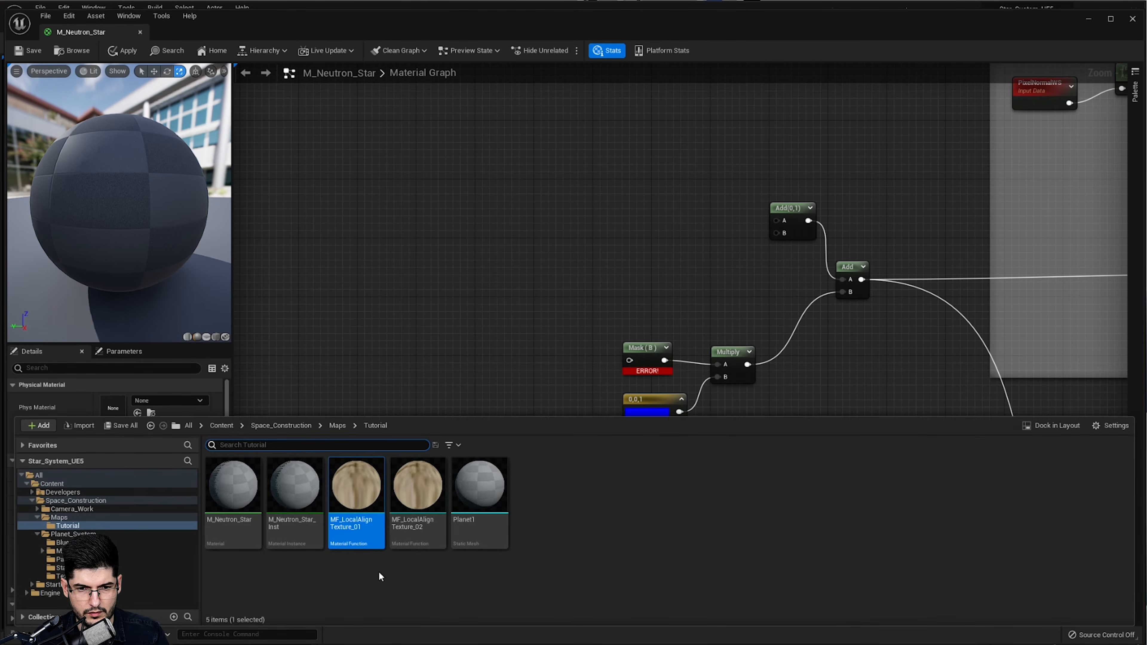
drag(418, 489, 465, 384)
scroll(525, 317, up, 1)
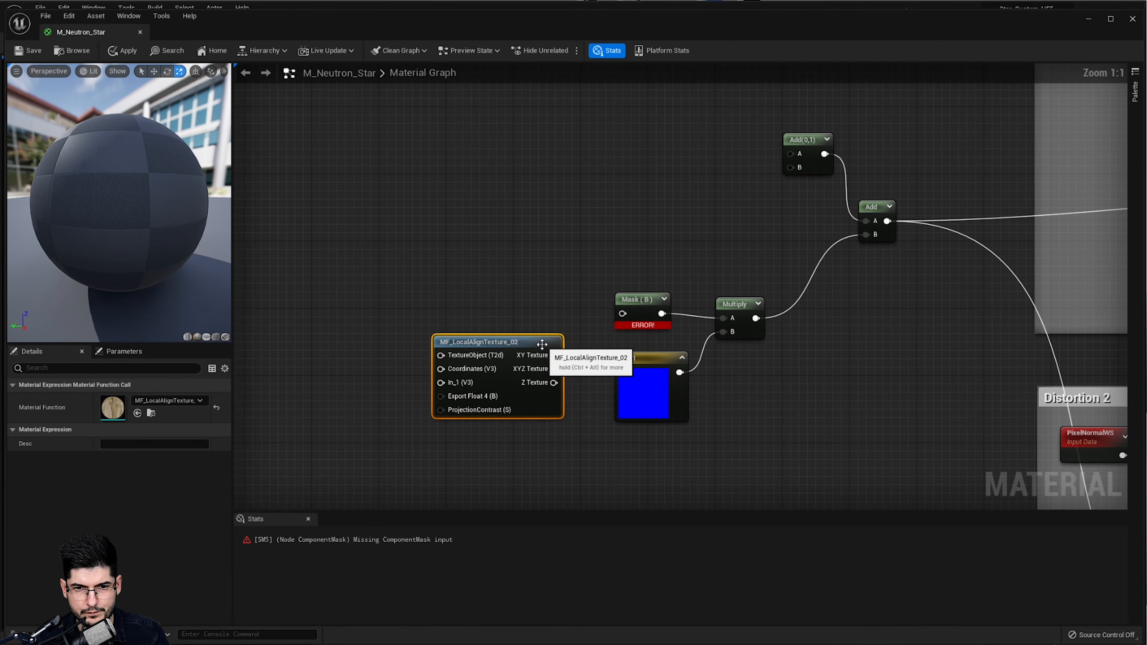
drag(542, 345, 627, 312)
drag(502, 321, 536, 296)
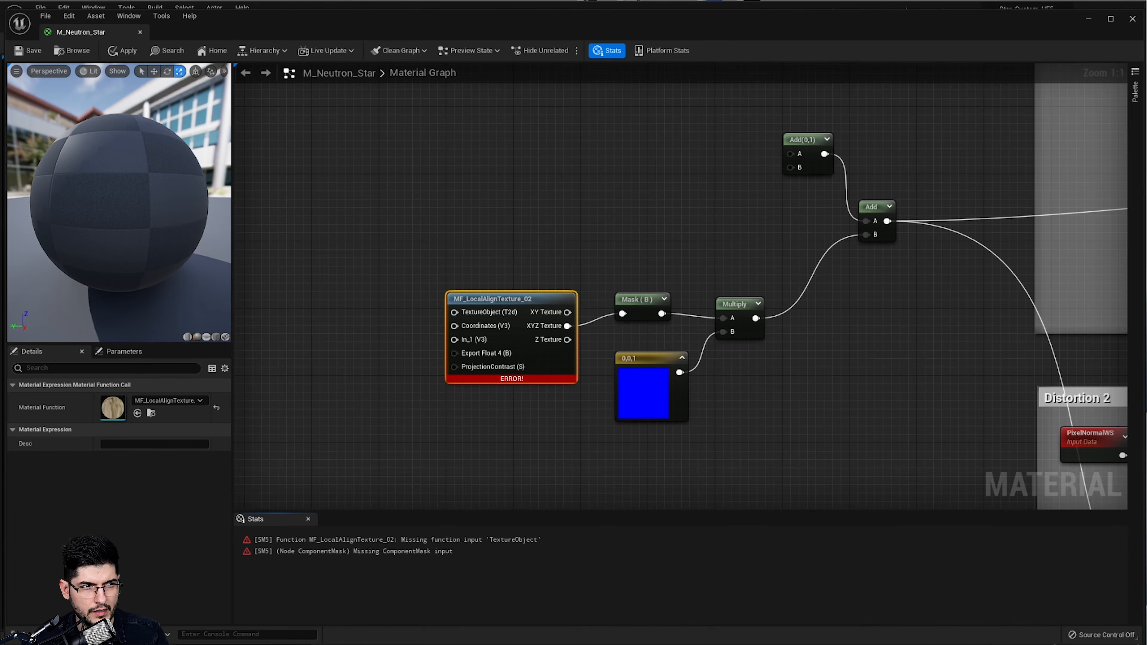
- Add a Texture Object node in front of MF_LocalAlignTexture_02 and connect it to the function's TextureObject input
right_drag(396, 382, 518, 323)
scroll(518, 323, down, 1)
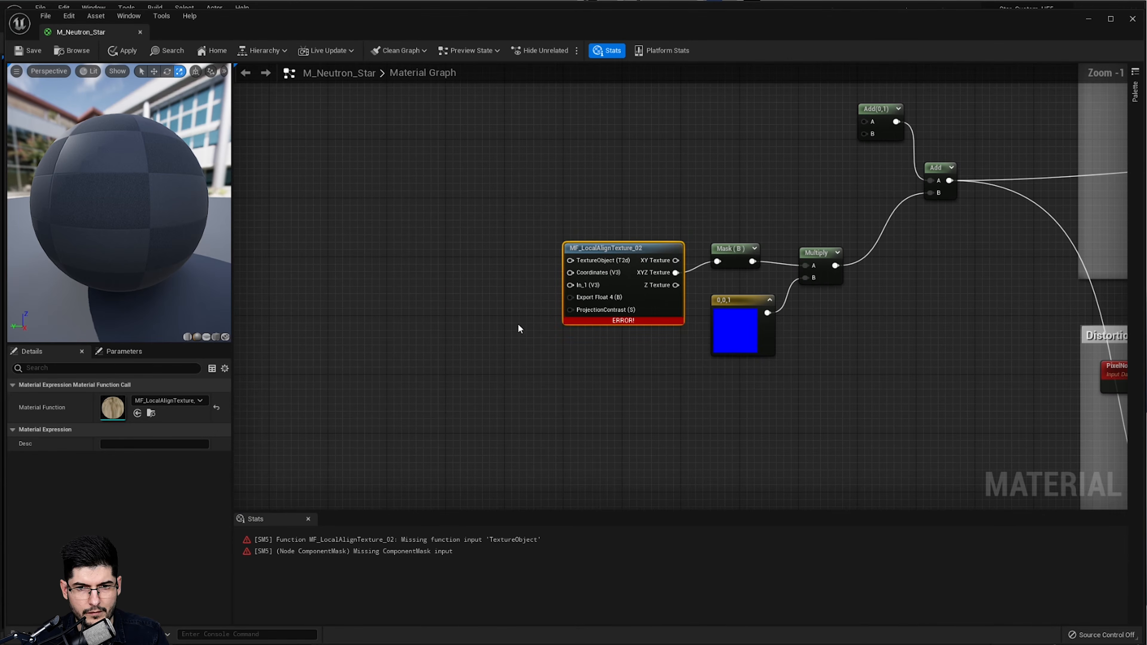
click(517, 331)
scroll(516, 333, down, 3)
right_drag(445, 321, 531, 313)
scroll(531, 314, up, 3)
scroll(542, 315, up, 1)
right_click(592, 307)
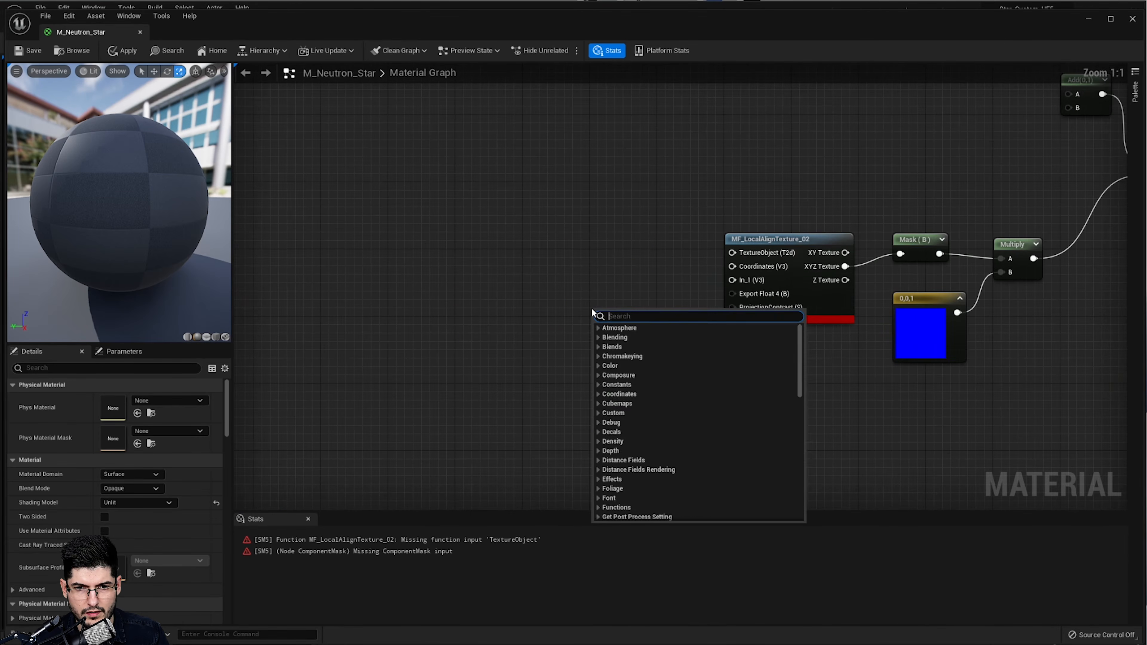
text(texture)
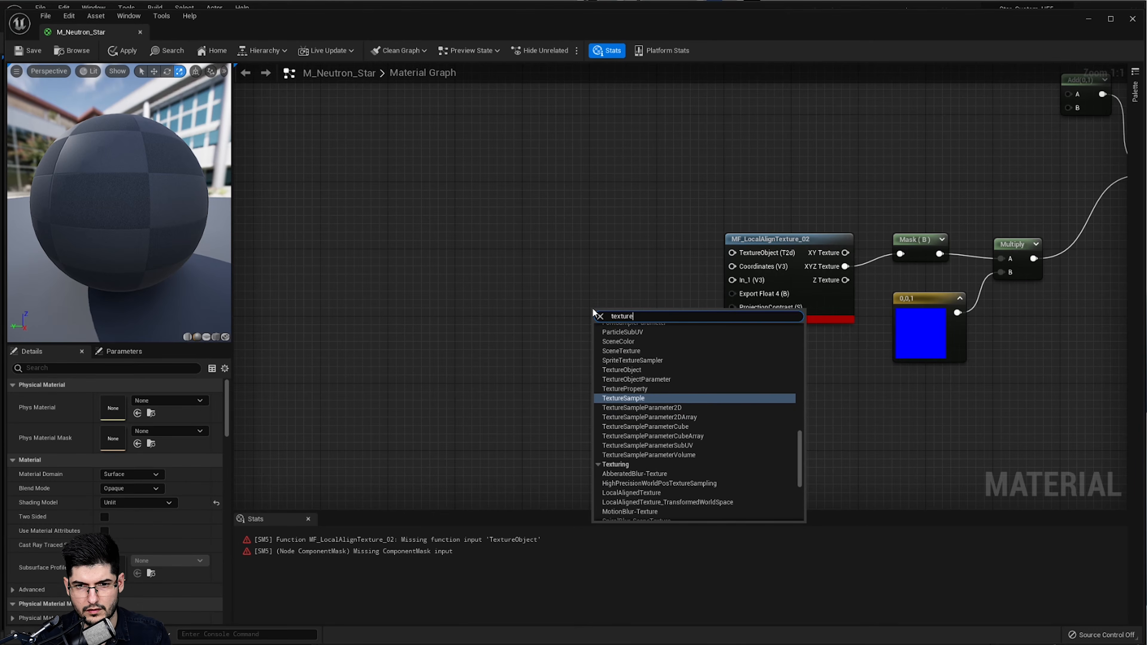
key(Up)
key(Up)
key(Up)
key(Return)
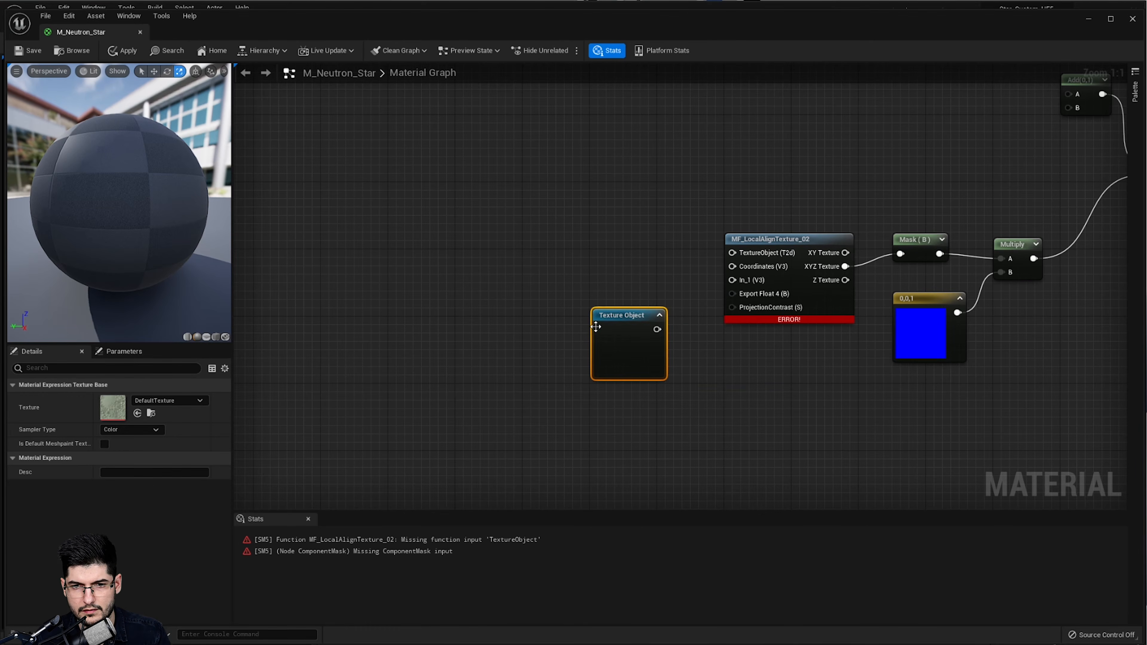
drag(596, 327, 737, 255)
click(478, 430)
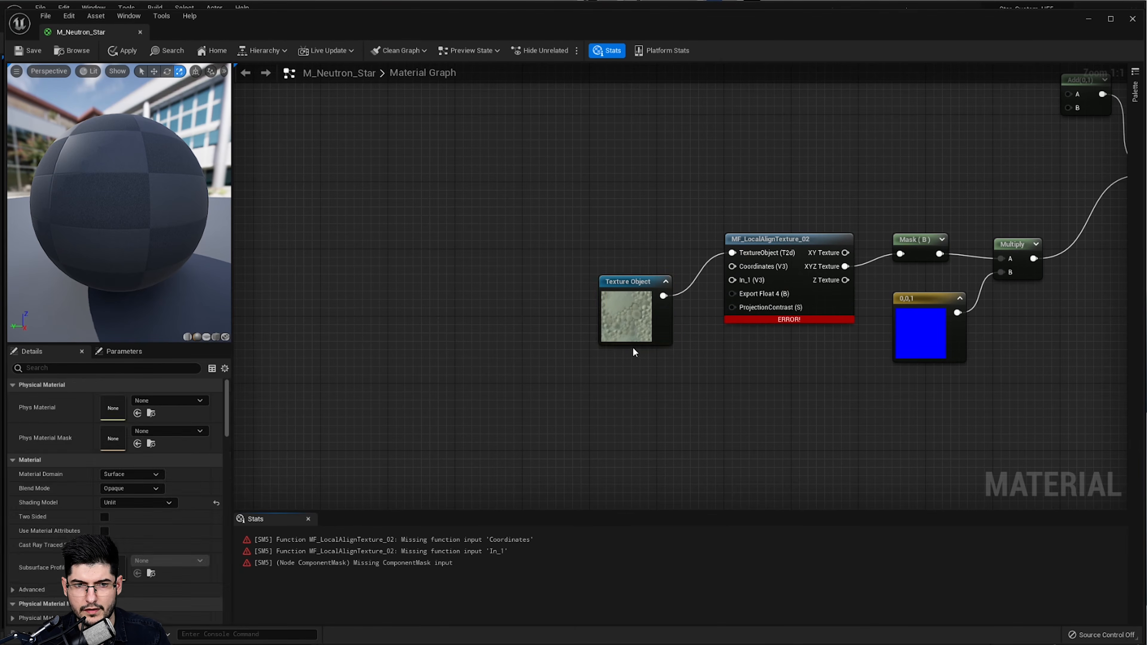
- With the Texture Object selected, open a separate content browser window showing the Space_Construction/Planet_System/Textures folder beside the node
click(627, 322)
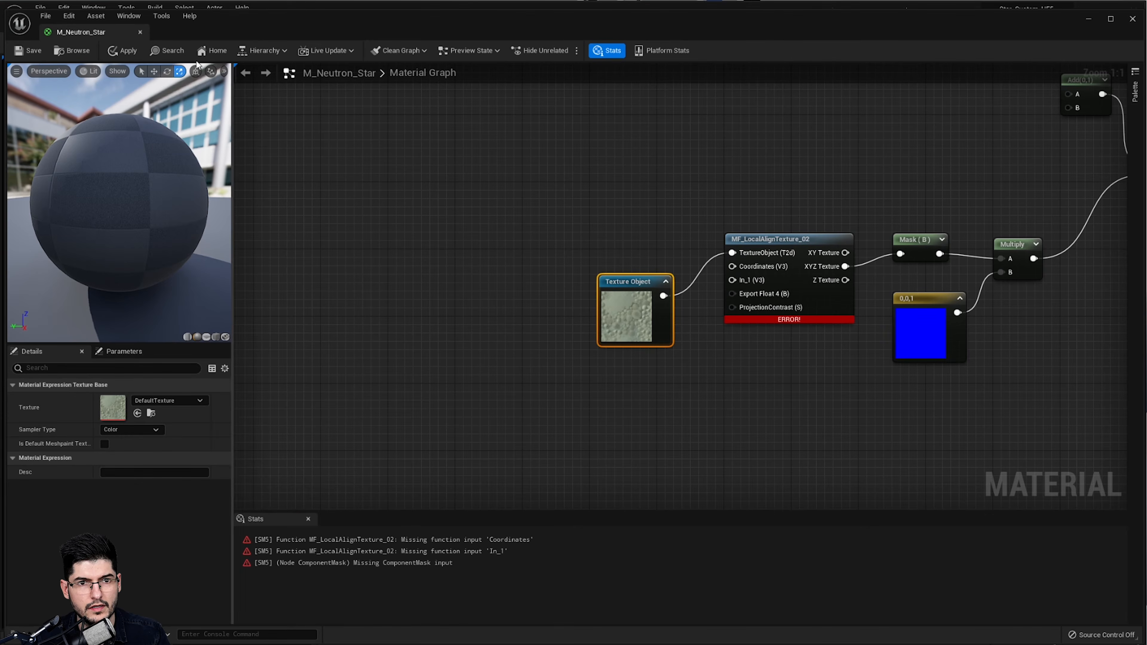
click(128, 15)
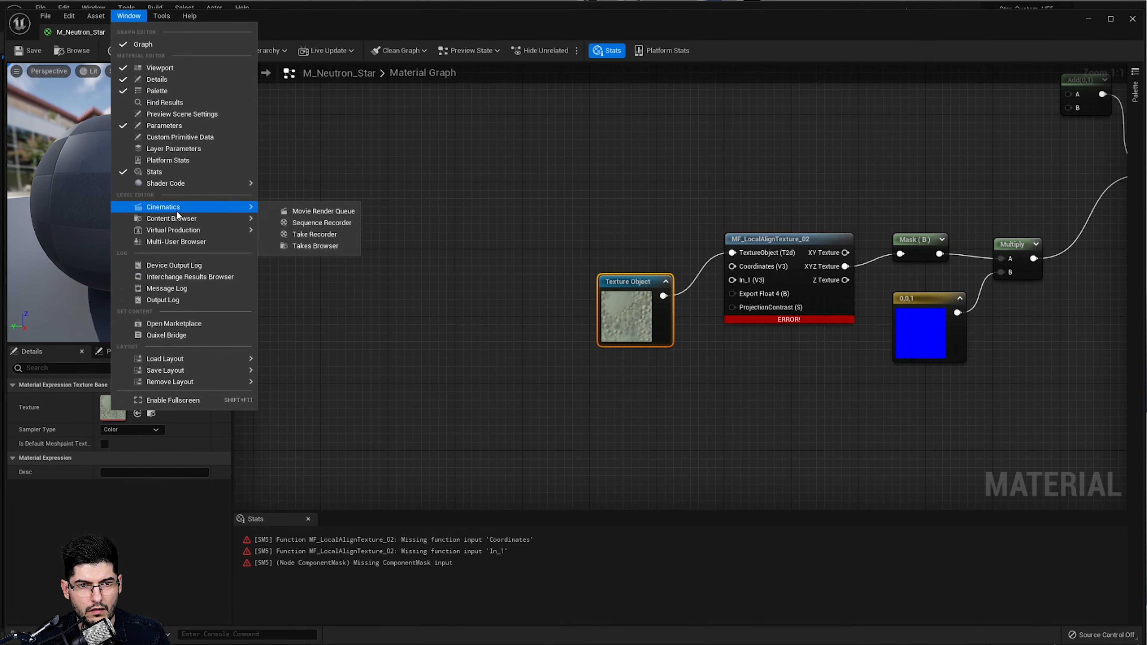
mouse_move(177, 219)
click(286, 231)
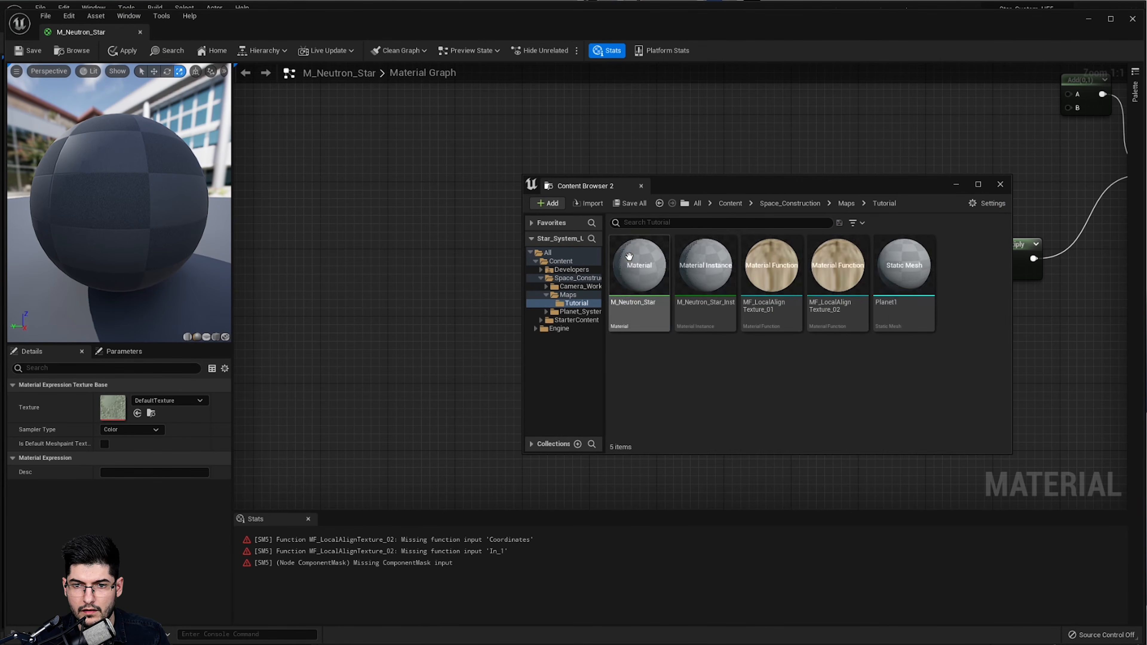
click(732, 204)
double_click(693, 267)
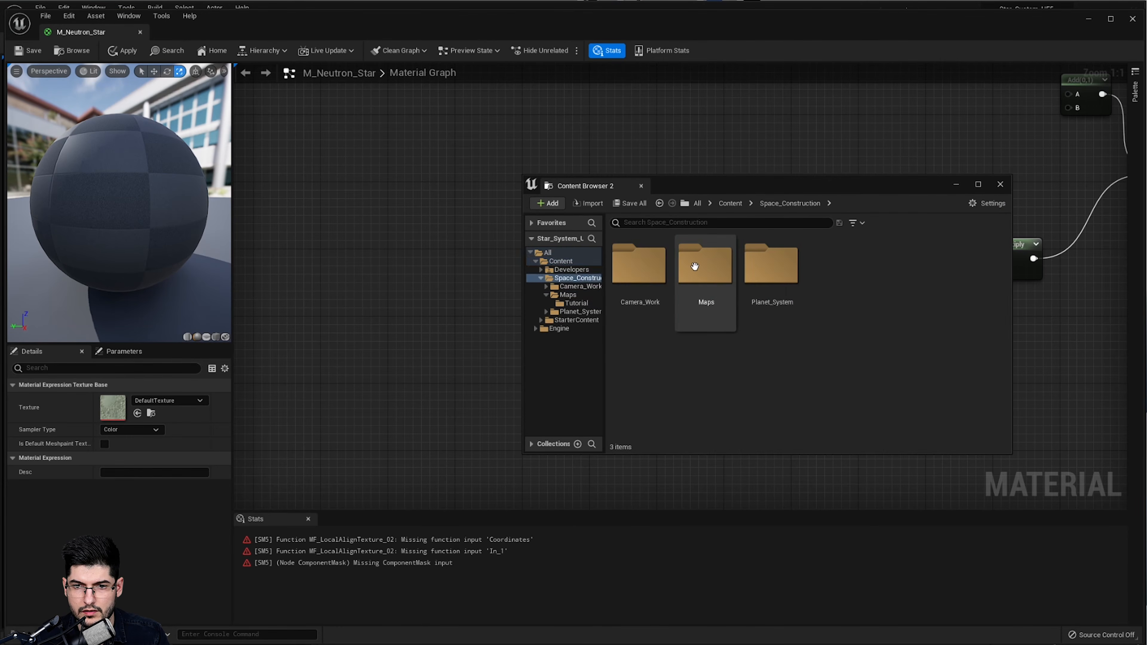
double_click(766, 277)
double_click(892, 266)
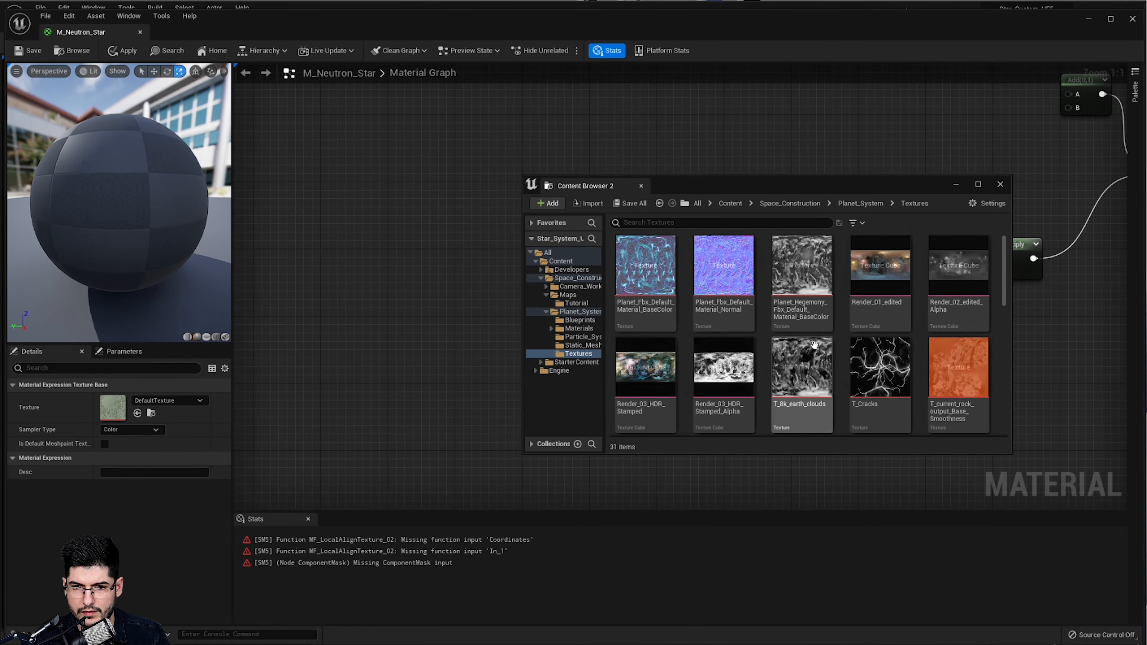
drag(819, 186, 1072, 145)
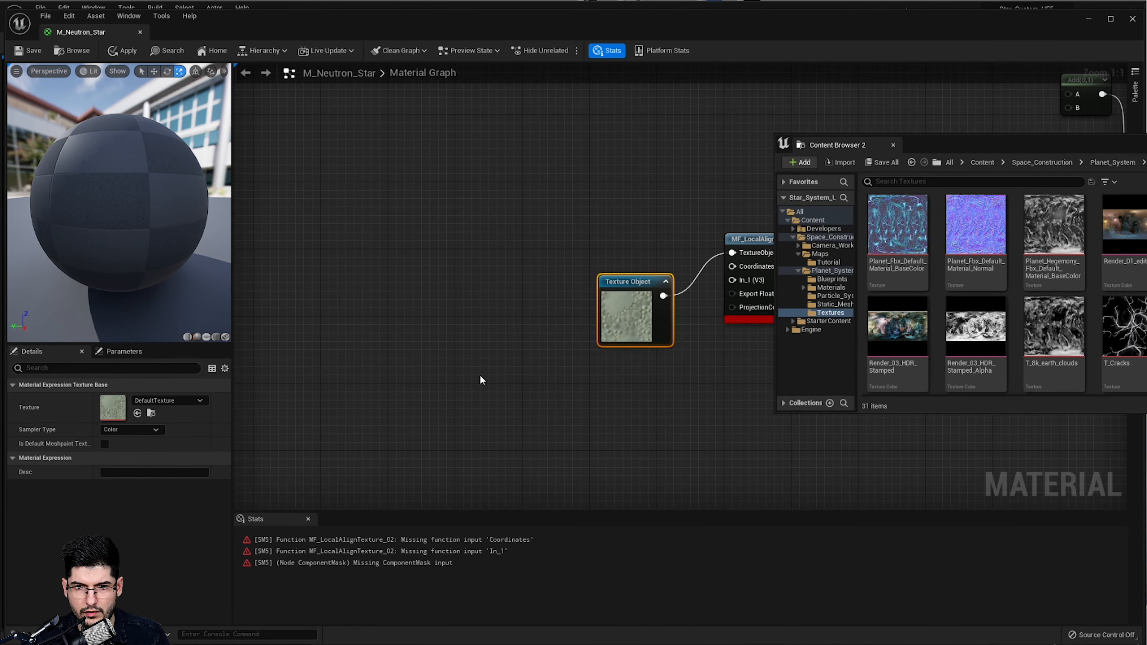
- Find T_Noise in the Textures folder and assign it as the Texture Object's texture
scroll(1126, 339, down, 2)
scroll(1126, 339, down, 5)
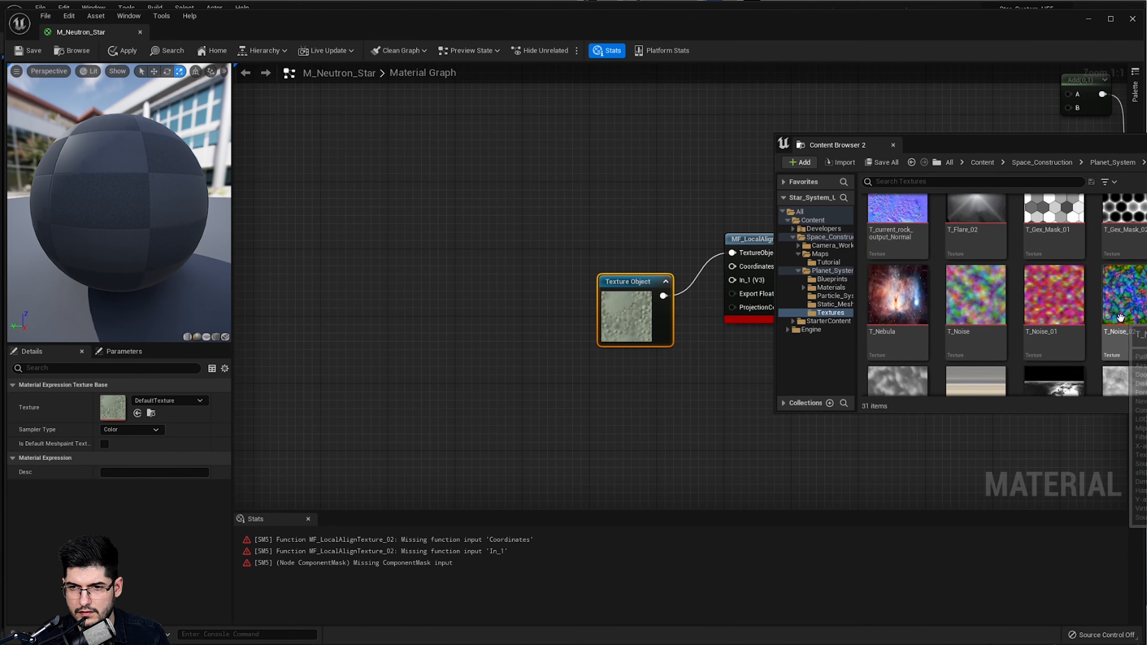
scroll(1113, 344, down, 2)
scroll(1098, 331, up, 4)
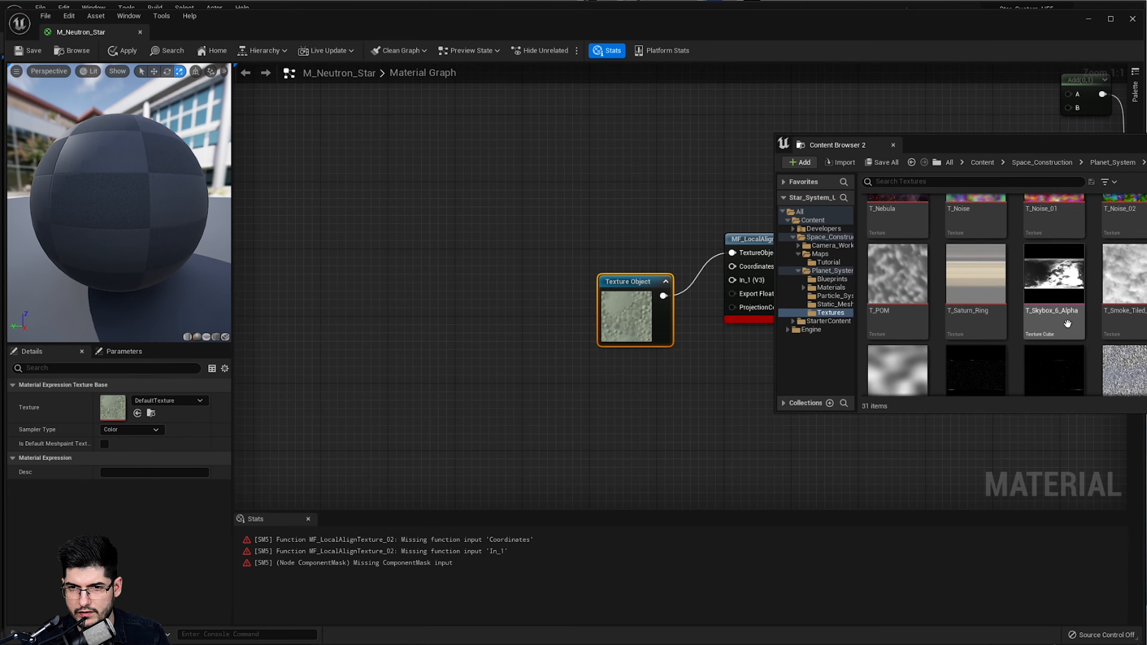
drag(976, 307, 181, 407)
click(519, 348)
click(622, 283)
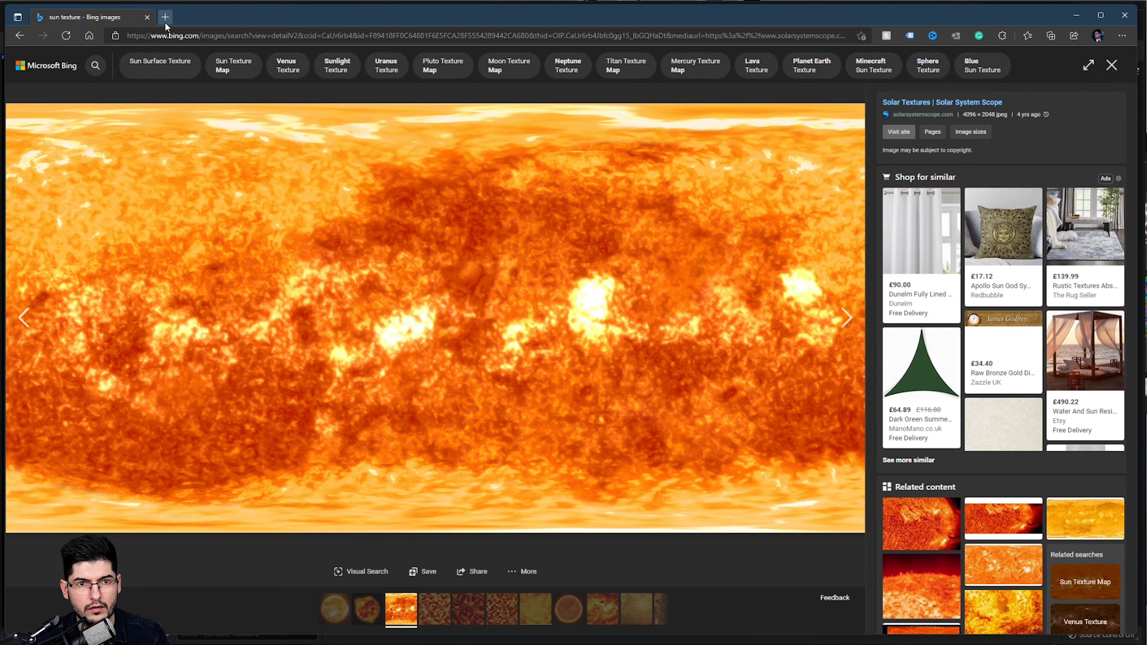
- Switch to the web browser, search Bing Images for "rgb noise texture" and look through the results
click(173, 35)
key(BackSpace)
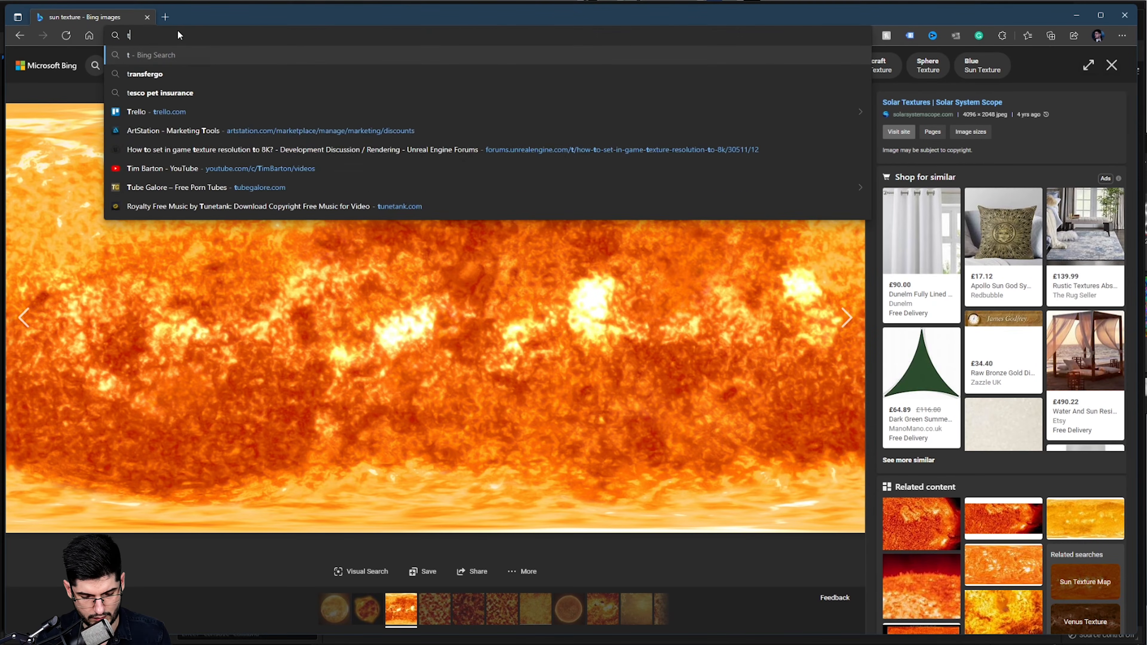
text(rgb )
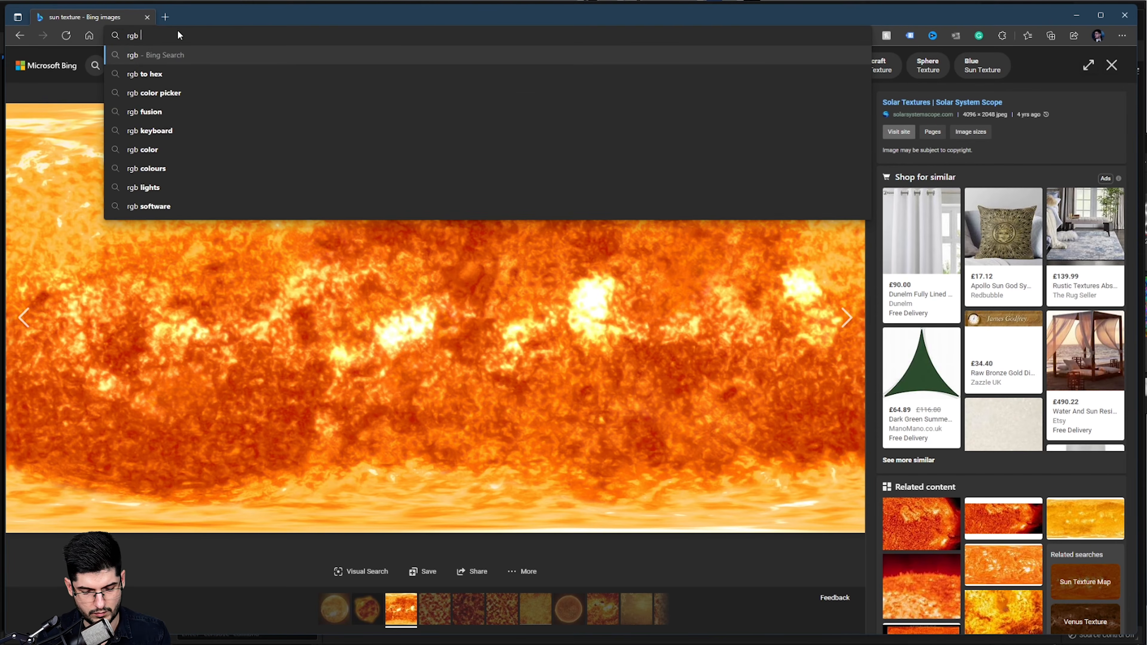
text(noise texture)
key(Return)
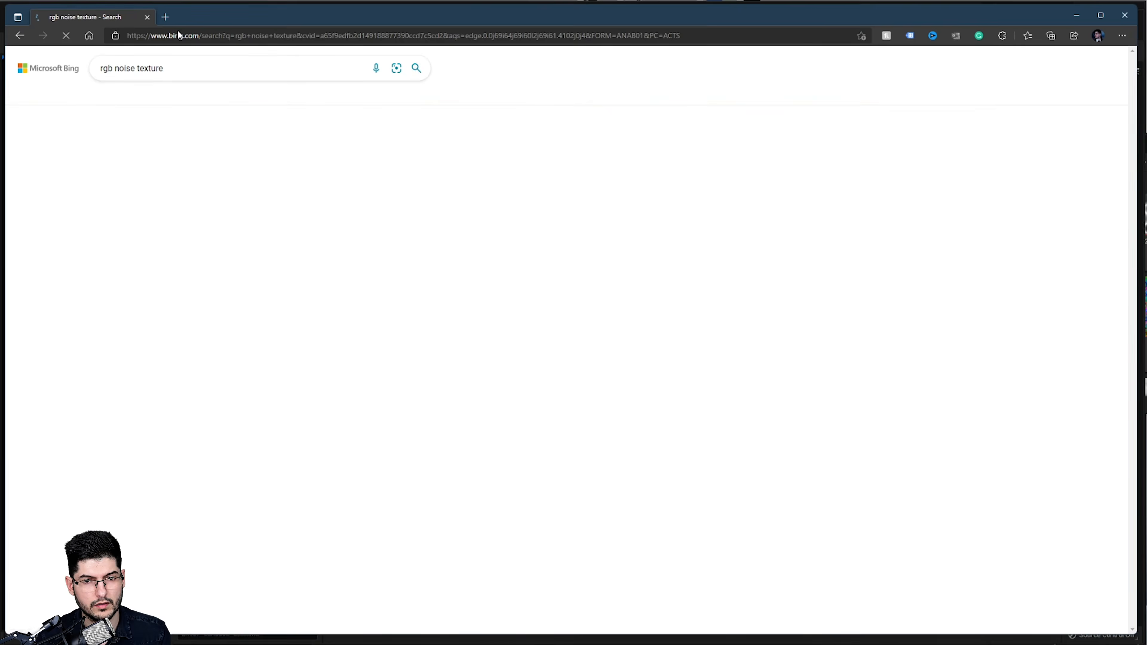
click(141, 94)
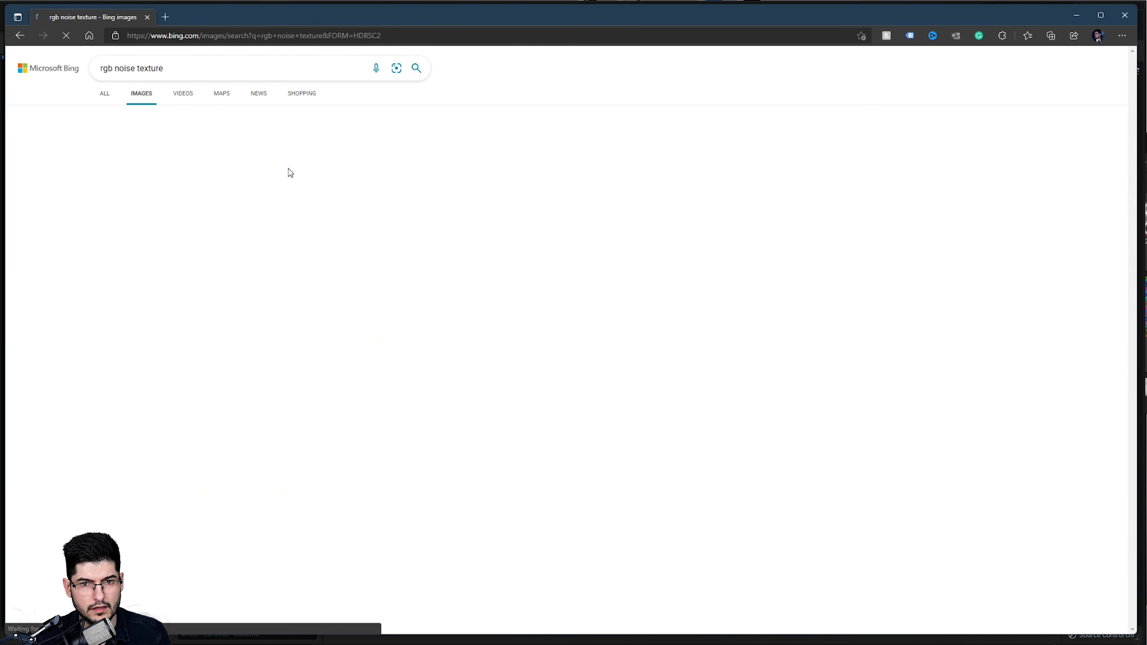
scroll(253, 182, down, 10)
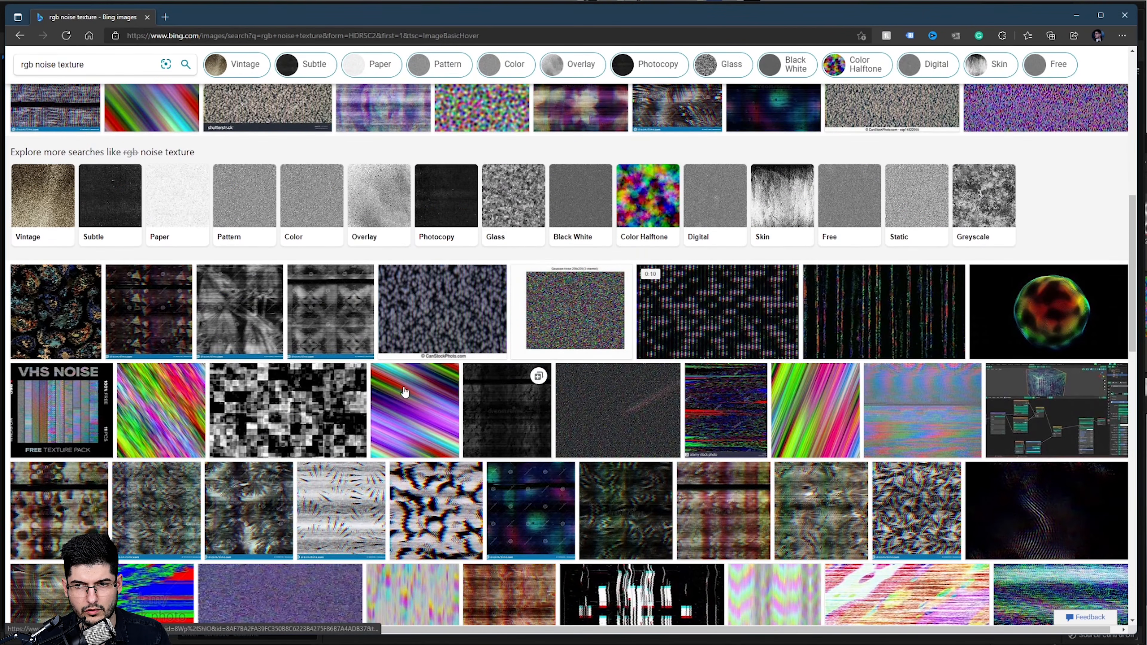
scroll(533, 385, down, 4)
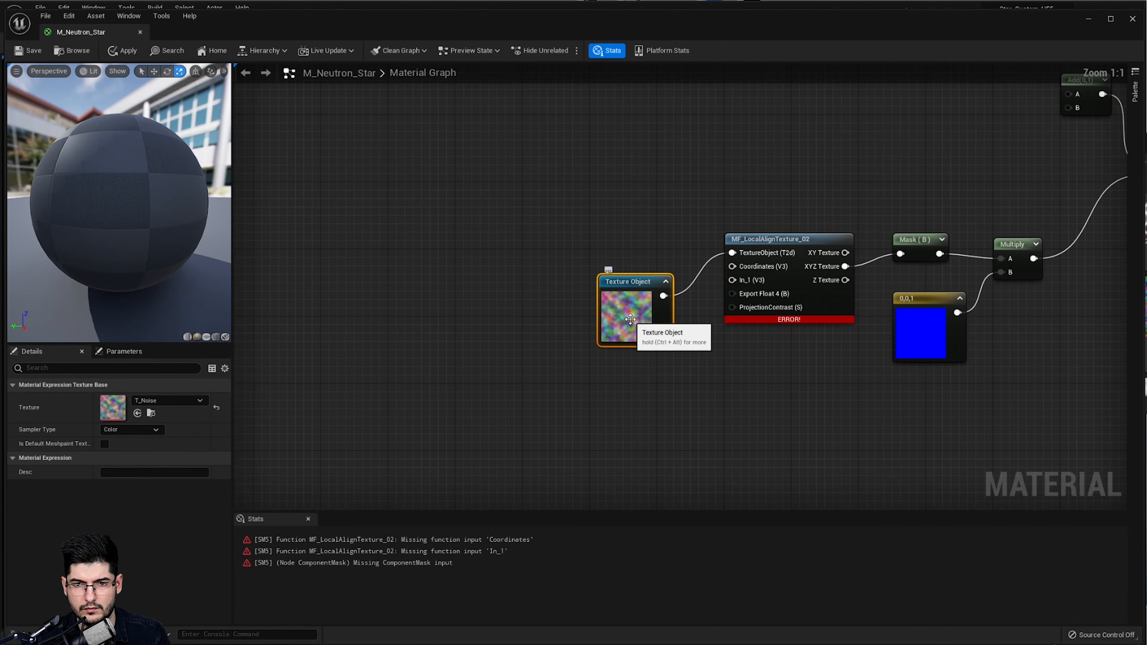
- Raise the Texture Object slightly and place two copies of the function, mask, blue constant and Multiply group, one above and one below the original
right_drag(634, 328, 633, 294)
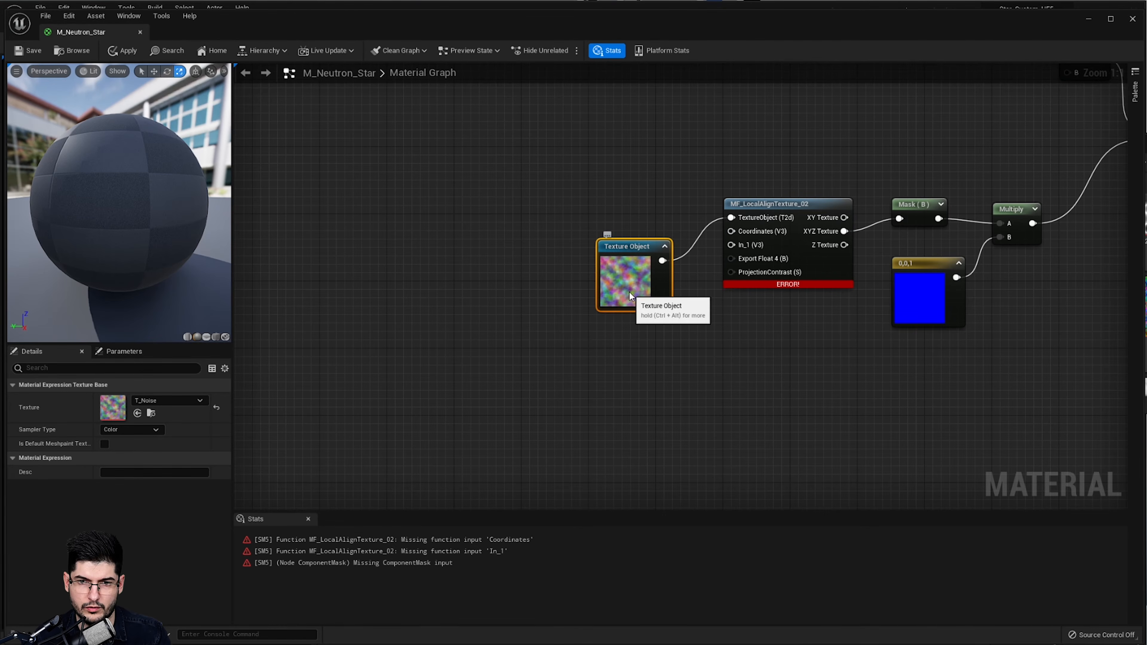
drag(630, 292, 628, 275)
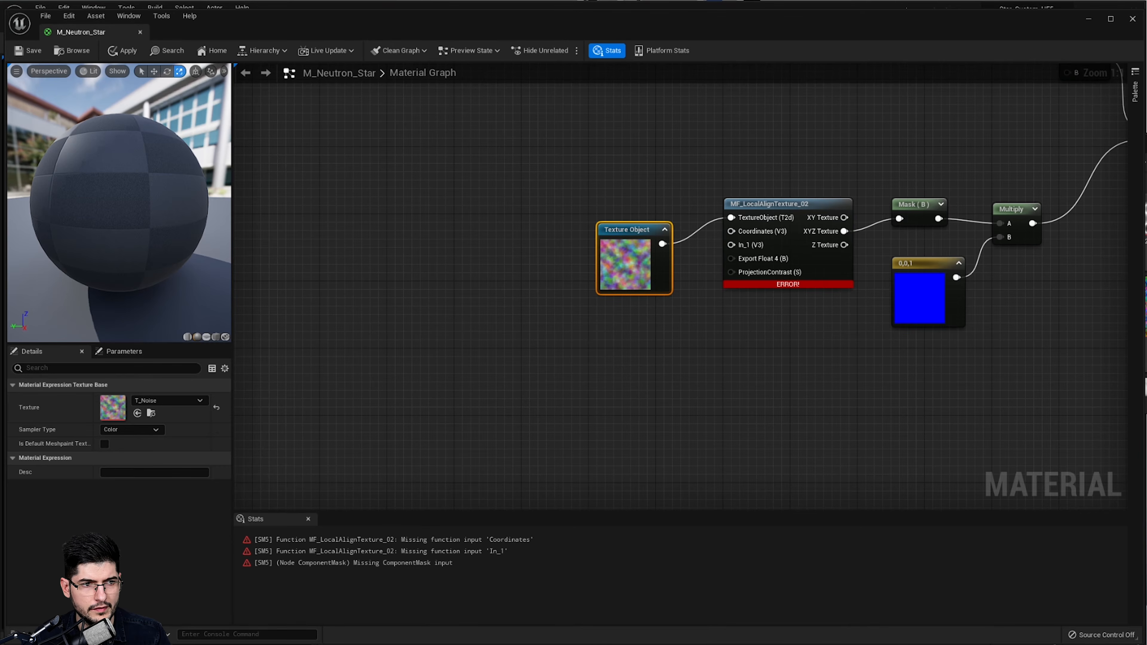
drag(1043, 136, 710, 363)
scroll(781, 310, down, 3)
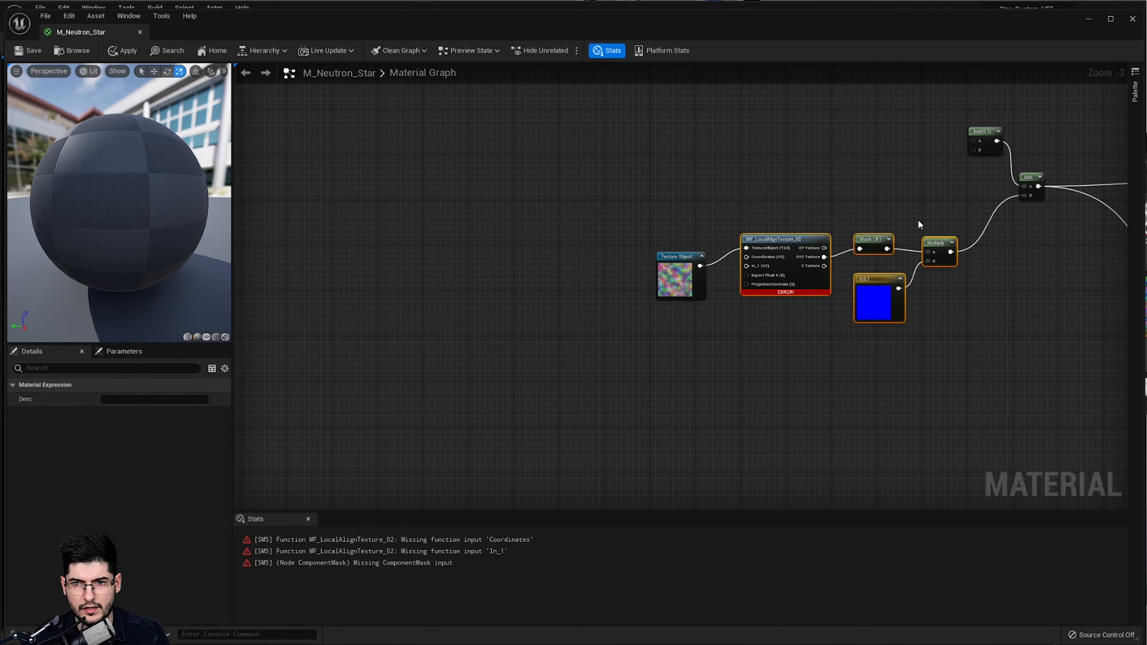
key(ctrl+c)
key(ctrl+v)
drag(872, 324, 877, 152)
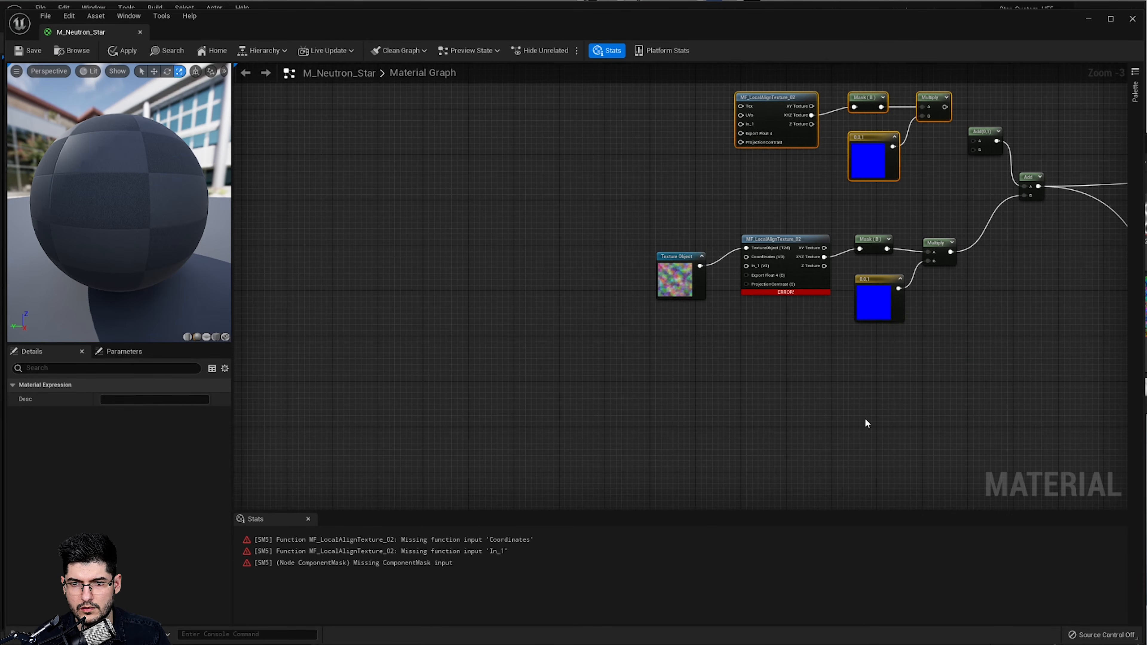
key(ctrl+v)
drag(915, 453, 894, 454)
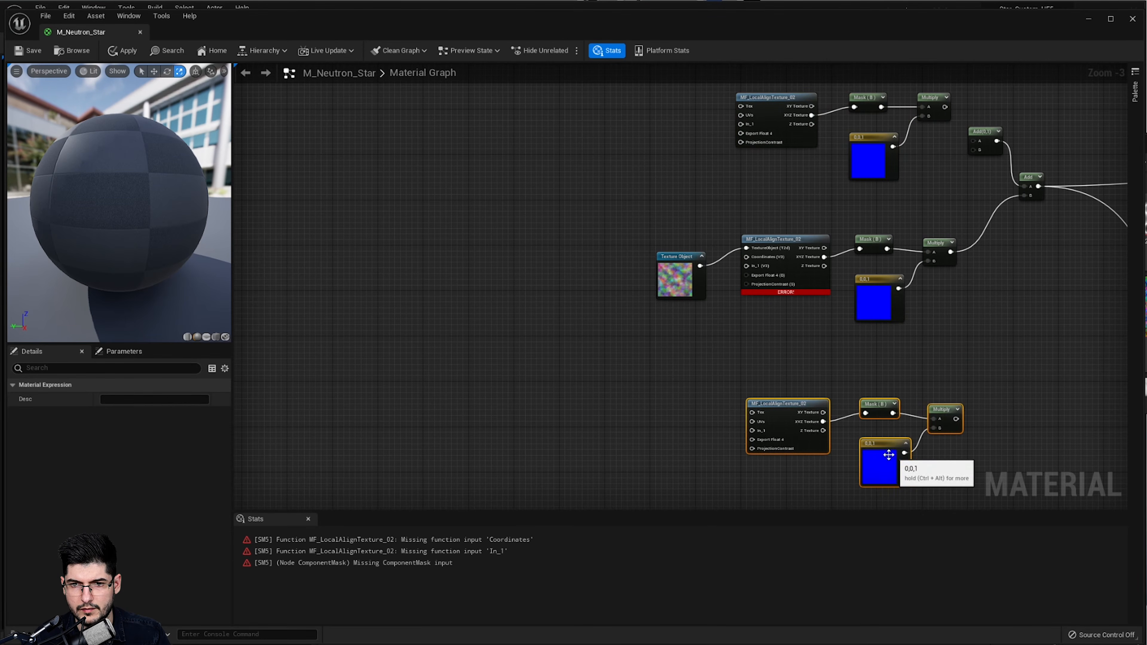
click(767, 364)
- Connect the Texture Object's output to the Tex inputs of the upper and lower MF_LocalAlignTexture_02 copies
drag(699, 265, 736, 160)
scroll(742, 133, up, 2)
right_drag(738, 366, 759, 257)
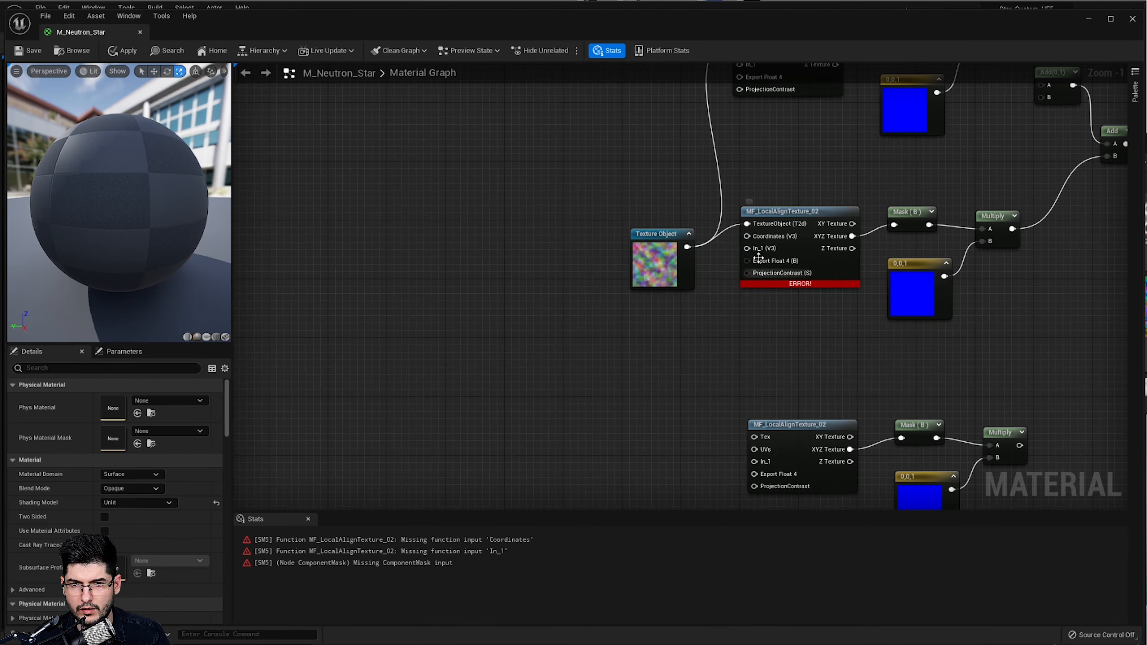
drag(687, 247, 755, 434)
scroll(723, 369, down, 1)
right_drag(718, 318, 712, 337)
scroll(746, 336, up, 1)
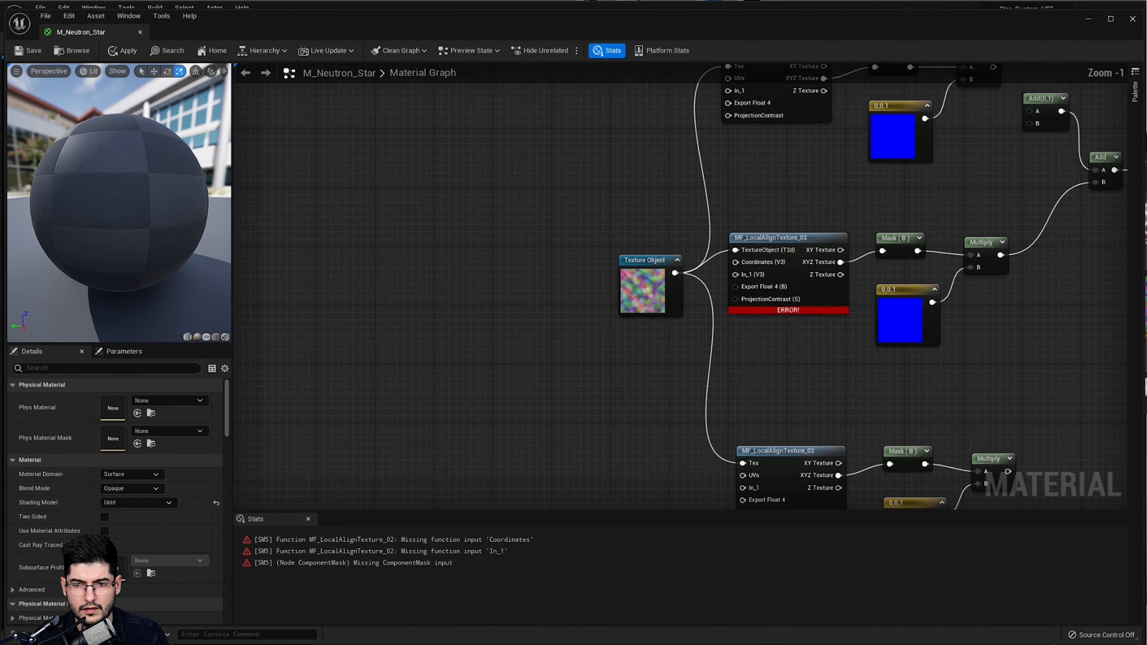
- Change the component mask in the lowest noise branch to pass only the R channel
right_drag(762, 486, 713, 326)
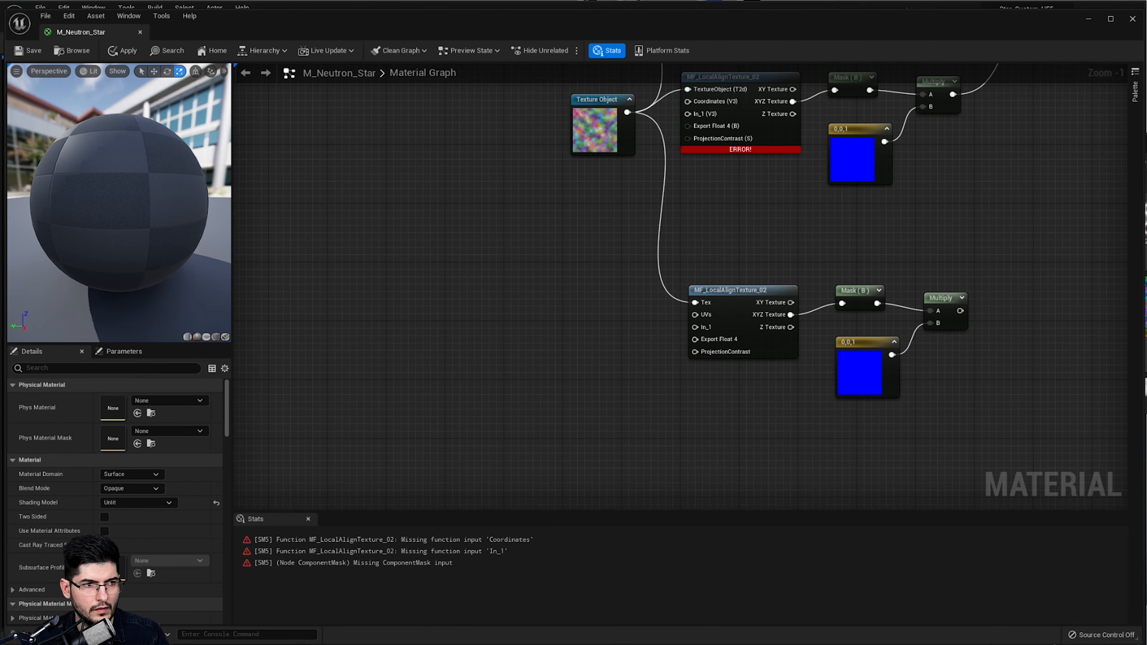
click(850, 368)
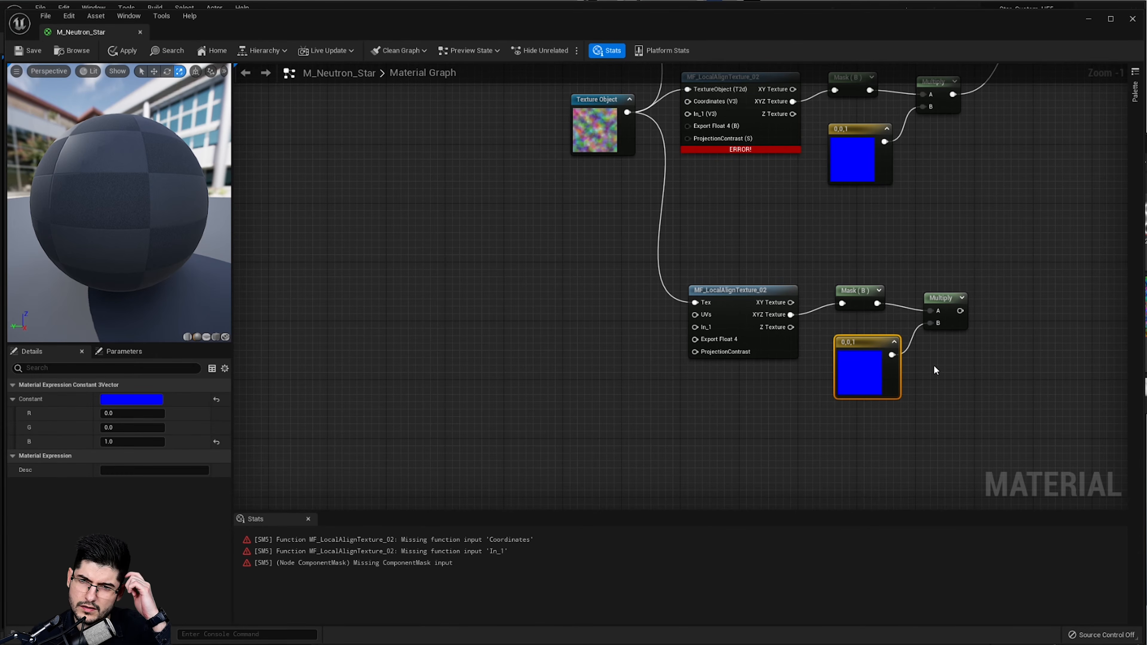
right_drag(928, 236, 890, 370)
click(833, 319)
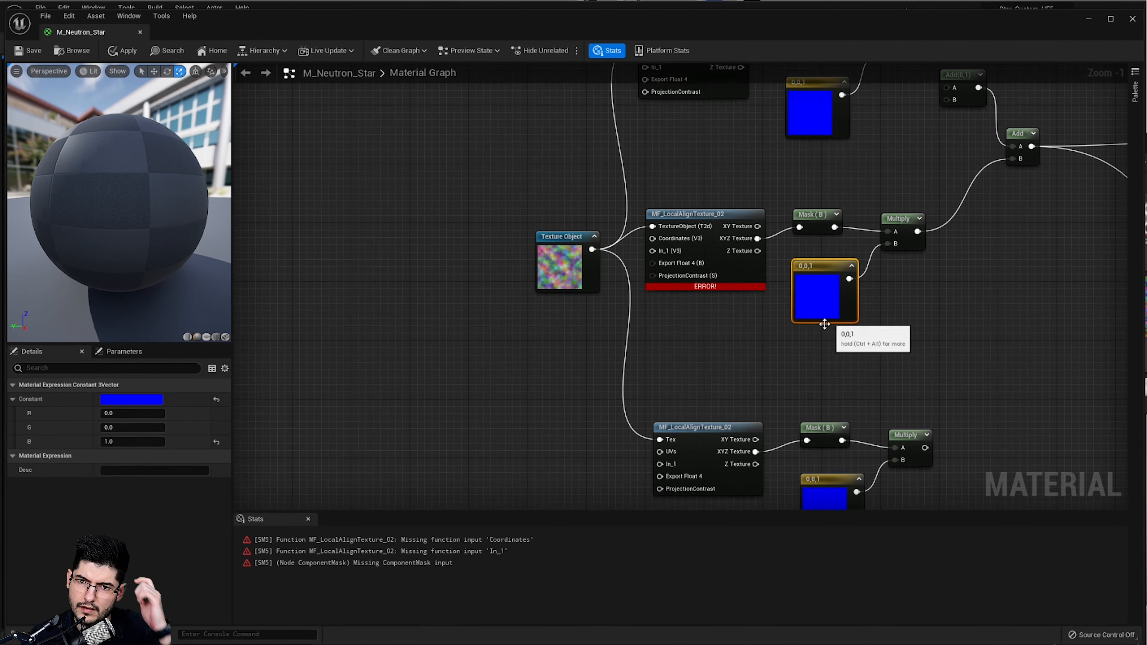
right_drag(833, 319, 798, 238)
click(801, 400)
right_drag(764, 399, 762, 330)
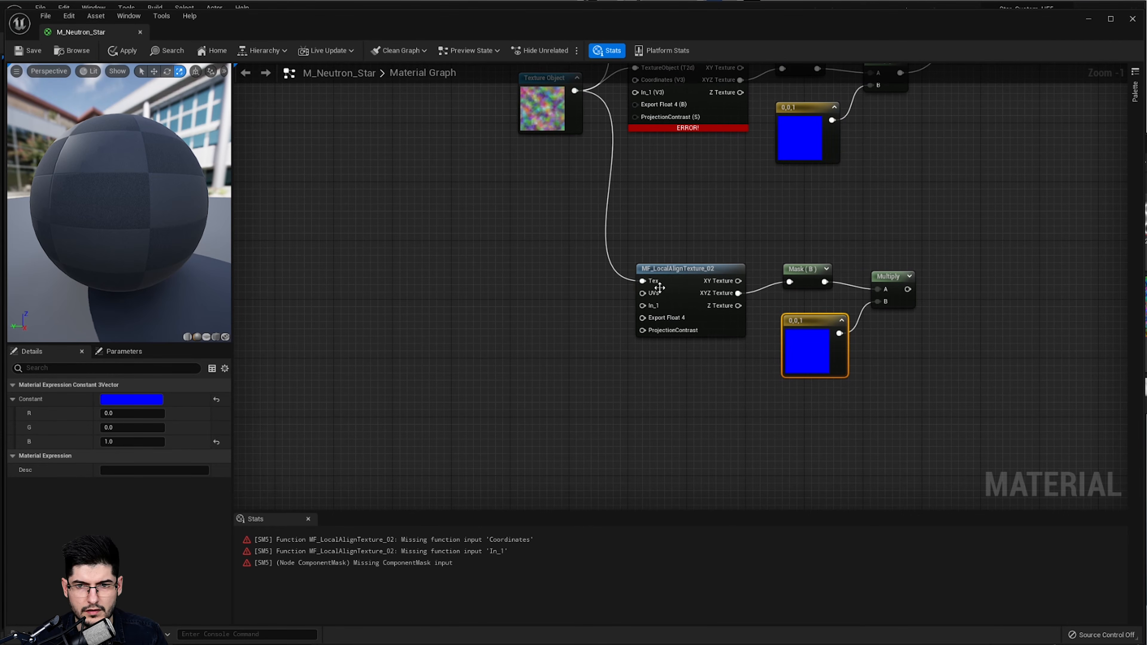
click(795, 276)
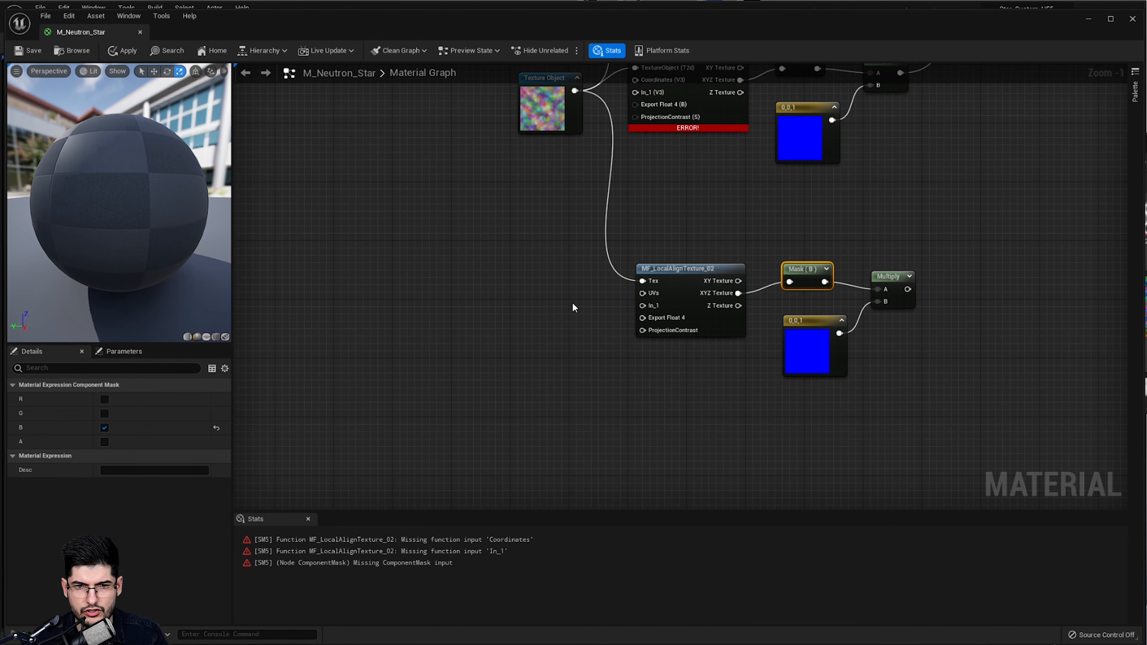
click(104, 427)
click(104, 399)
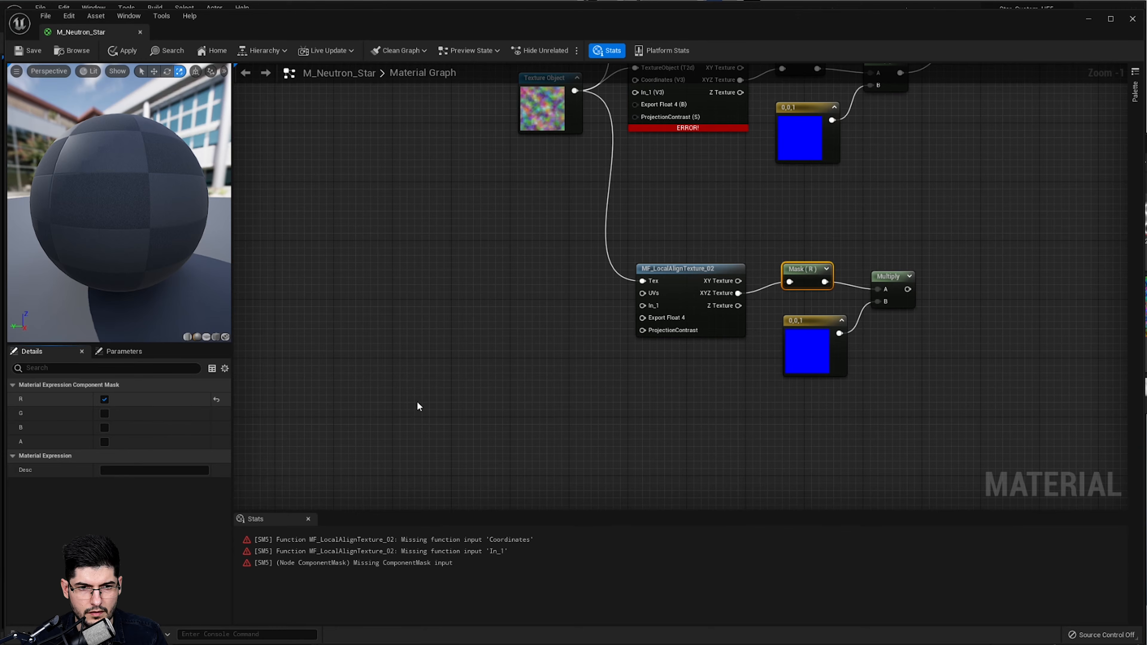
- Set the lowest branch's colour constant to red, with R 1 and B 0
click(809, 361)
text(1)
key(Return)
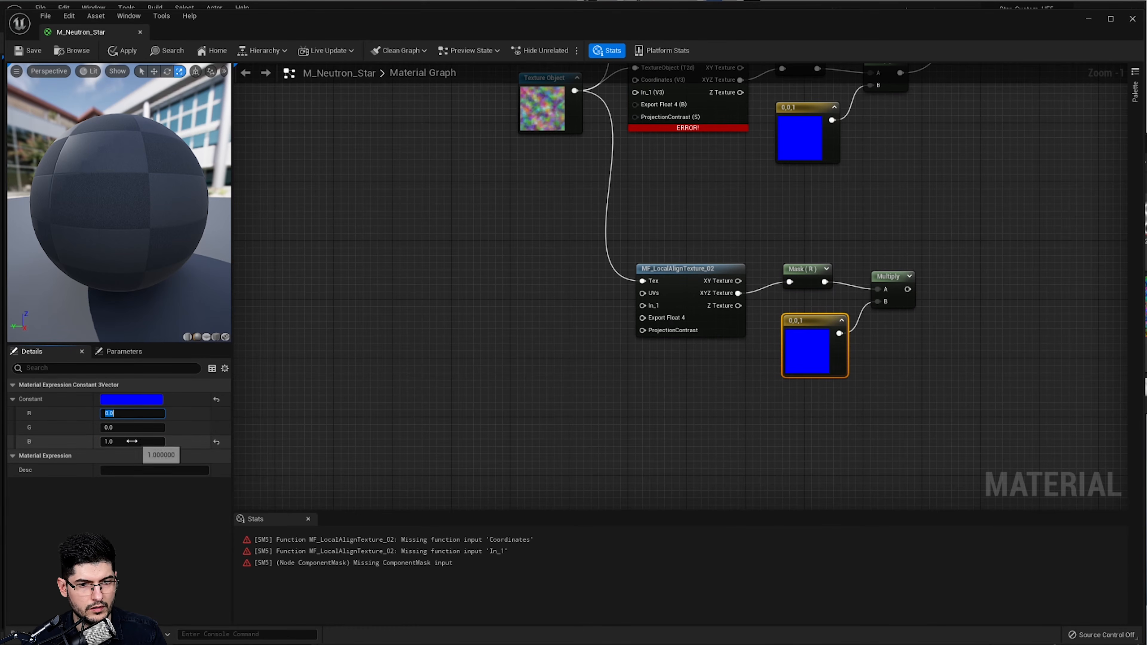
click(130, 441)
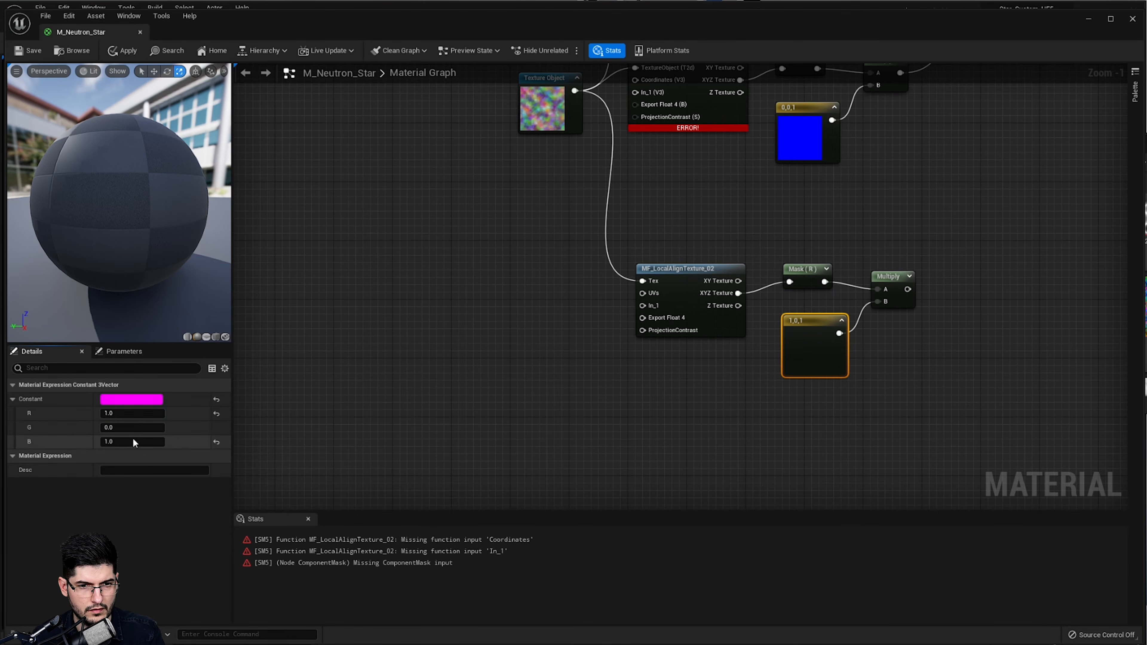
text(0)
key(Return)
click(319, 420)
- Change the component mask in the uppermost noise branch to pass only the G channel
right_drag(757, 298, 724, 506)
click(756, 213)
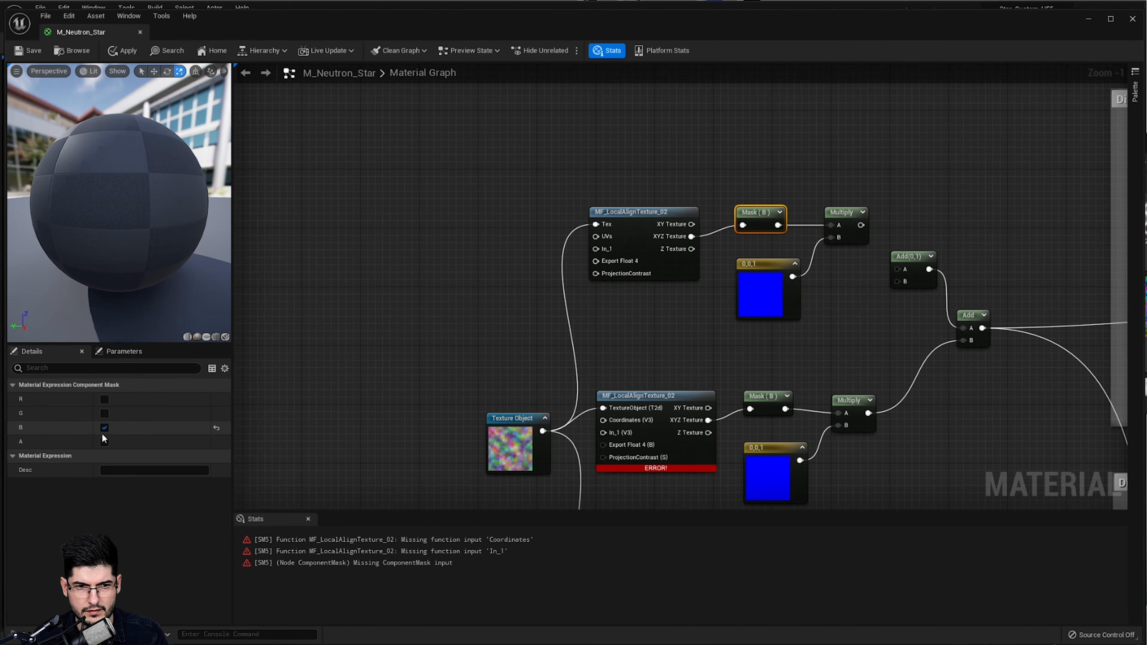
click(105, 413)
click(104, 428)
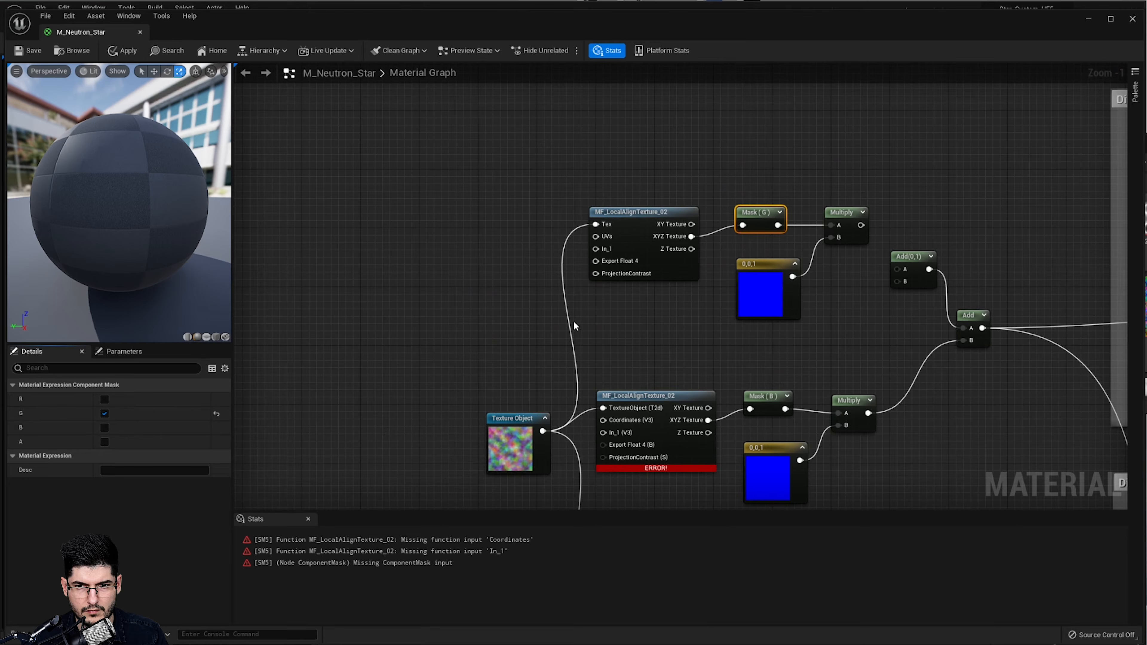
- Set the uppermost branch's colour constant to green, with B 0 and G 1
click(768, 308)
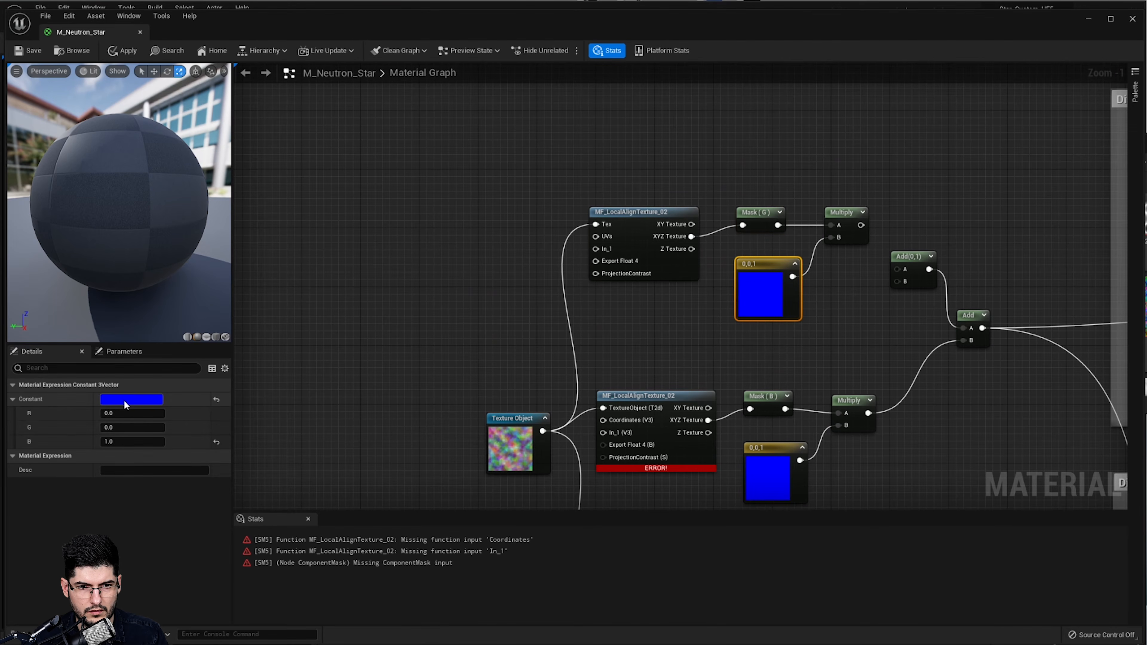
click(131, 442)
text(0)
click(128, 425)
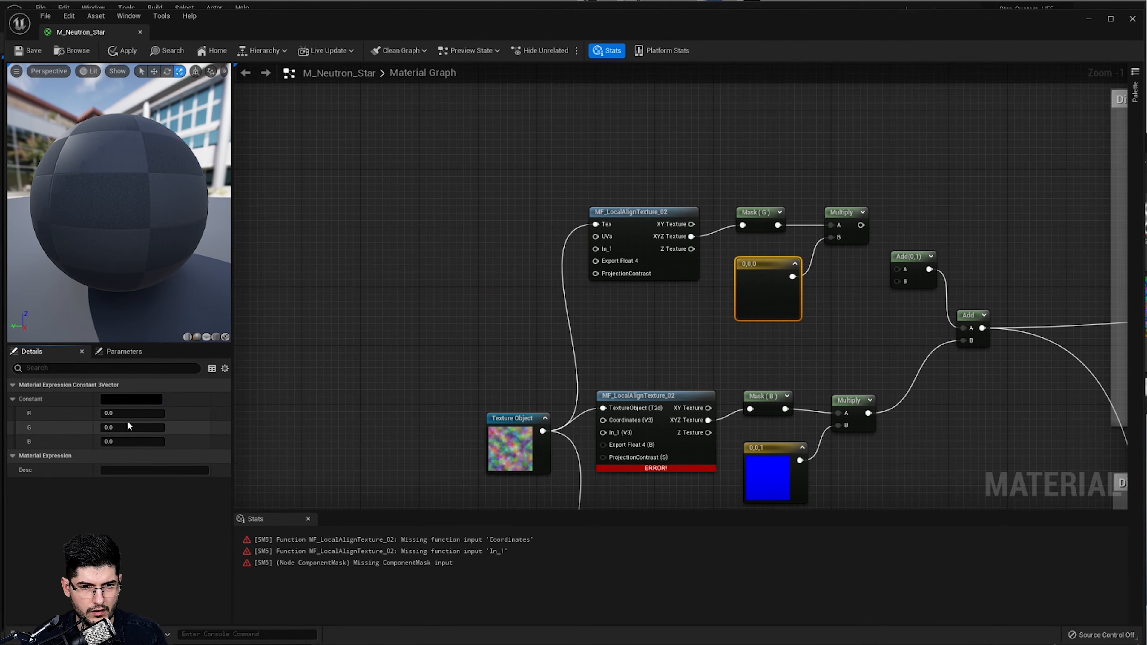
text(1)
click(599, 327)
right_drag(600, 324, 646, 319)
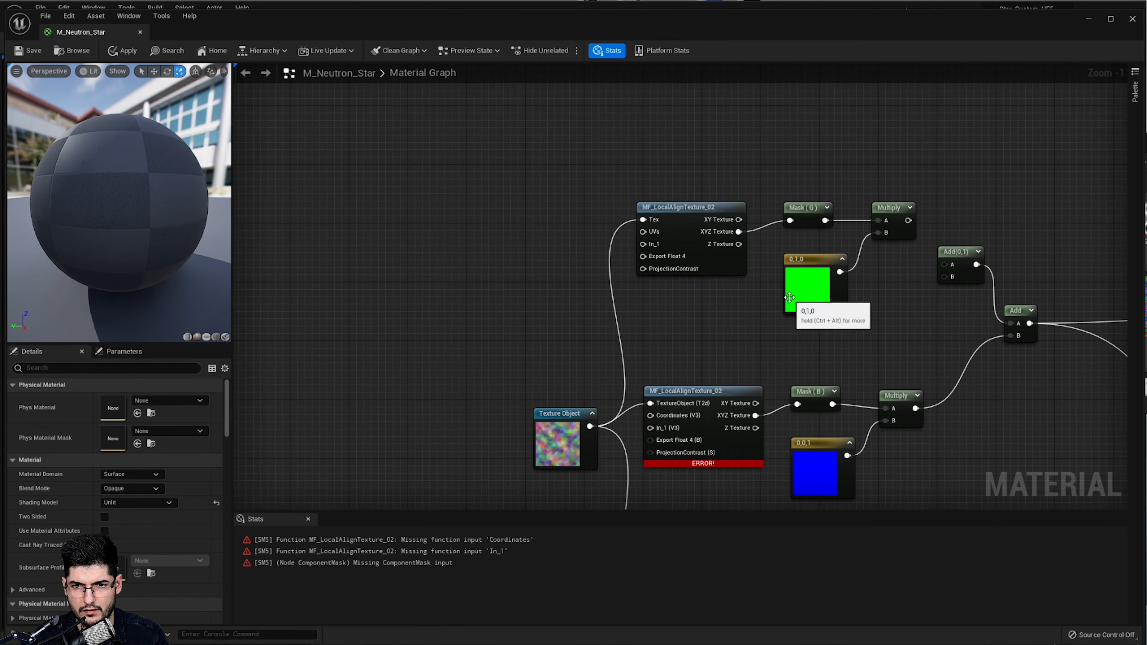
click(791, 299)
scroll(707, 335, down, 2)
right_drag(606, 393, 610, 325)
scroll(610, 325, up, 3)
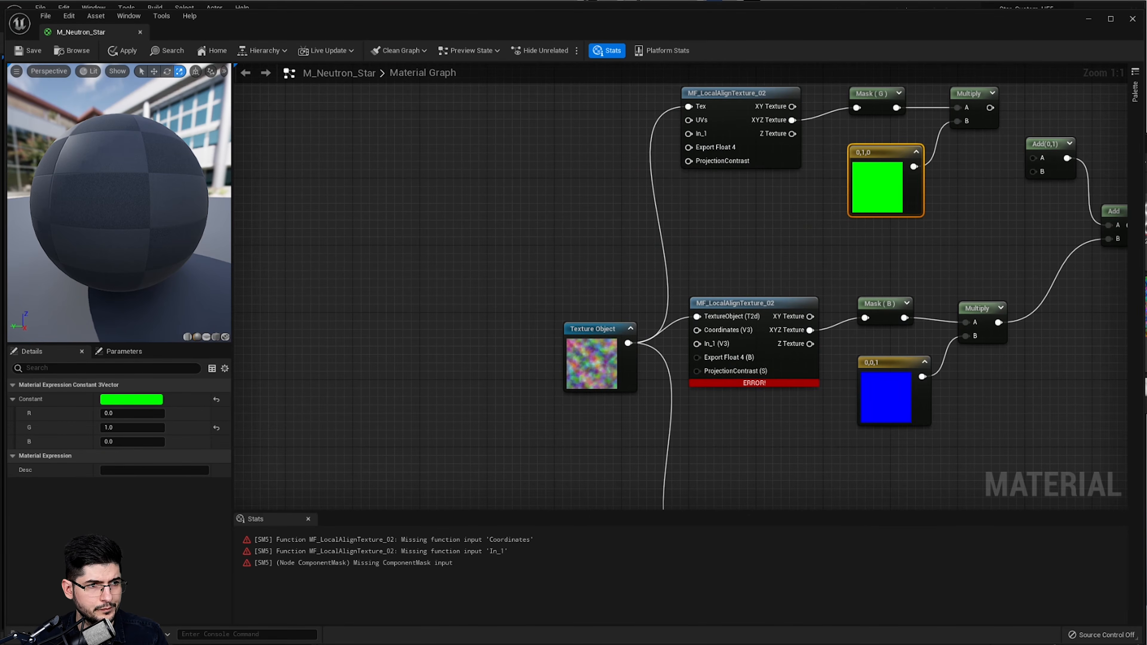
- Add a scalar constant with value 1 above the noise Texture Object
right_drag(538, 271, 430, 282)
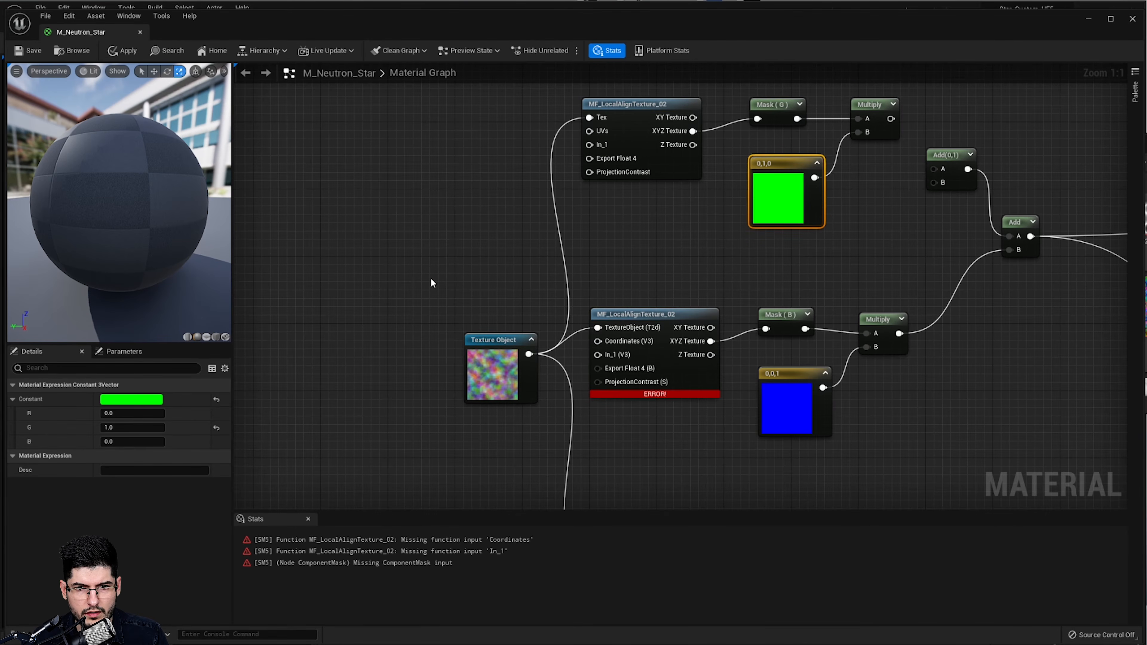
key(1)
click(431, 281)
click(119, 400)
text(1)
click(441, 326)
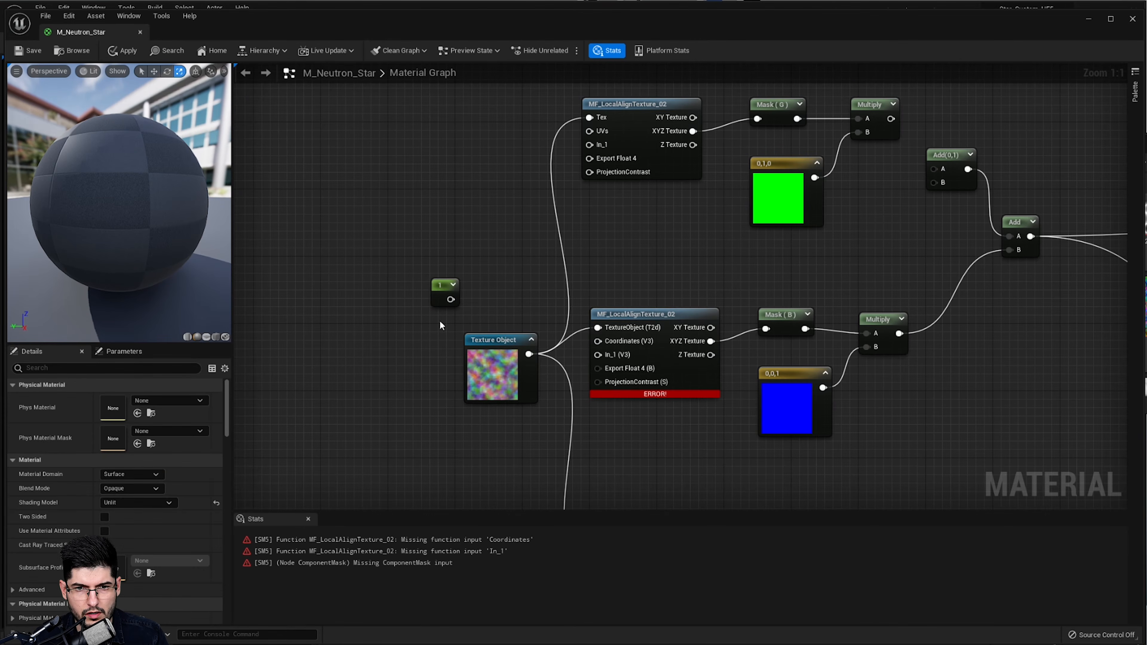
- Connect the constant 1 to the UVs/Coordinates inputs of all three MF_LocalAlignTexture_02 nodes
drag(451, 299, 589, 131)
drag(451, 299, 598, 341)
scroll(598, 341, down, 2)
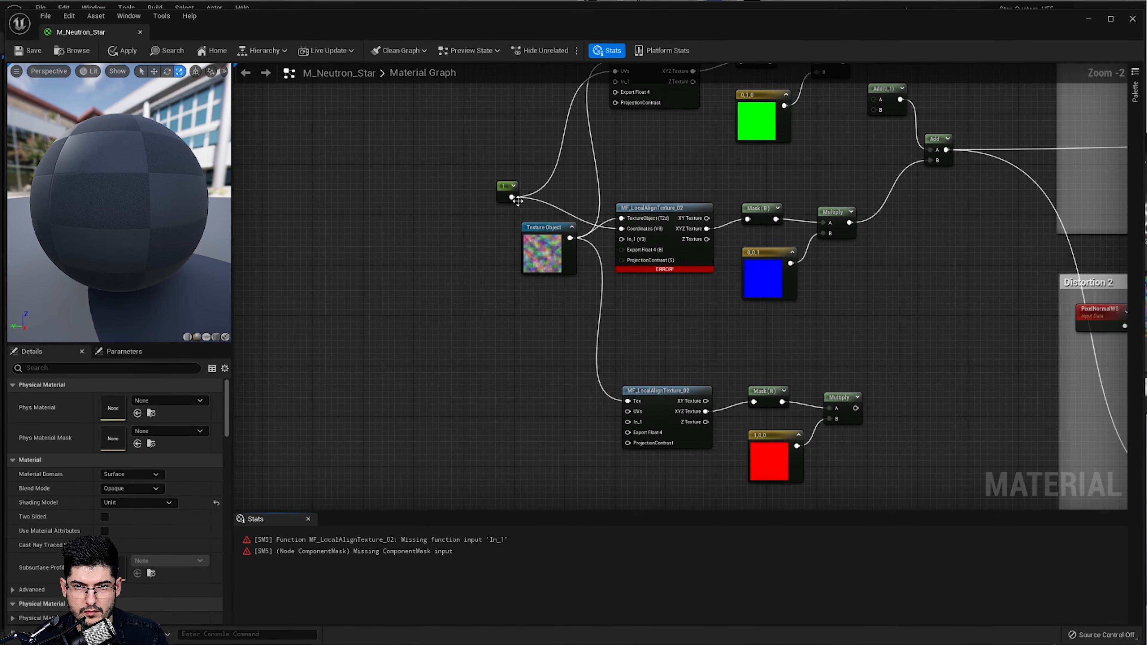
drag(512, 196, 651, 415)
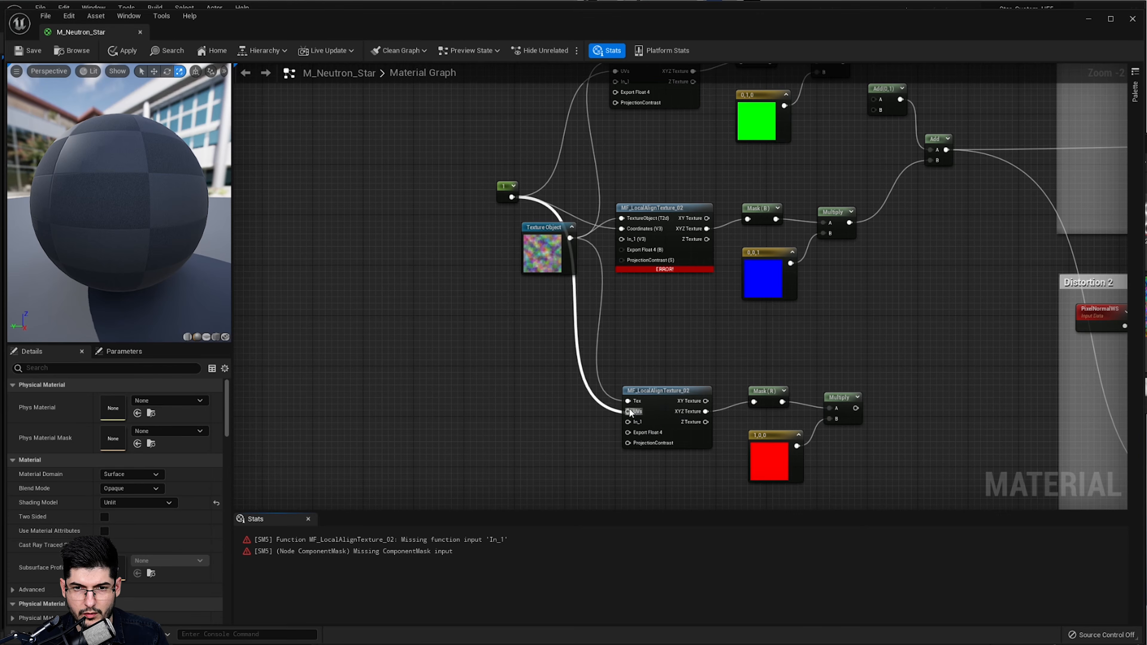
- Reposition the constant 1 so it sits directly above the noise Texture Object
right_drag(507, 189, 531, 242)
drag(530, 246, 494, 262)
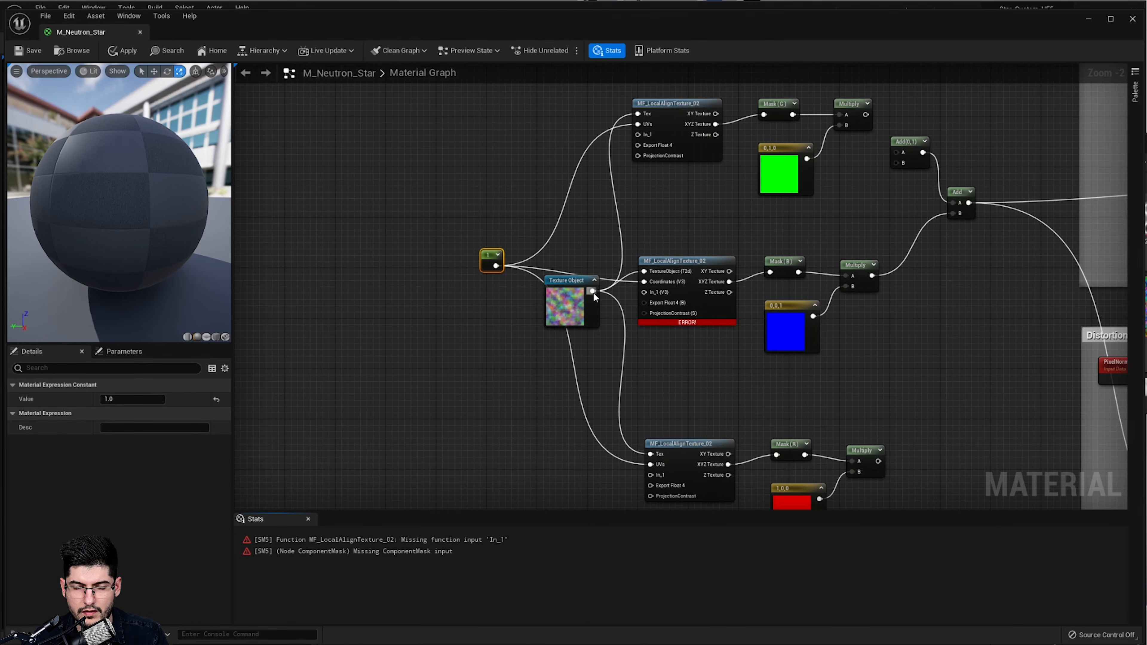
right_drag(608, 257, 676, 264)
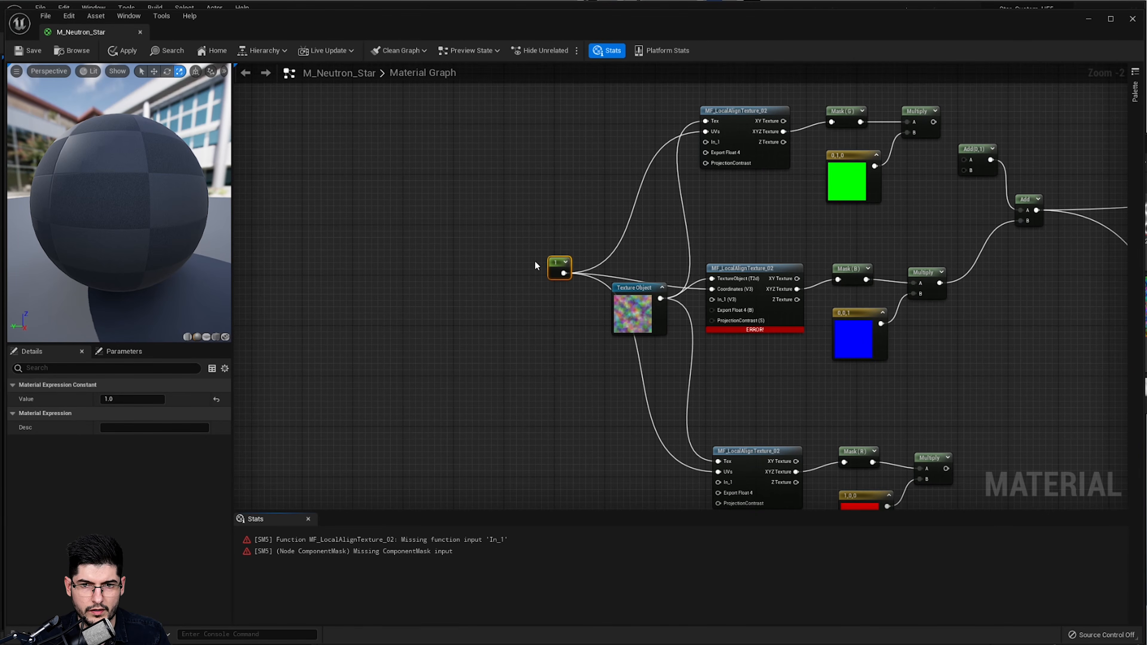
drag(587, 249, 610, 252)
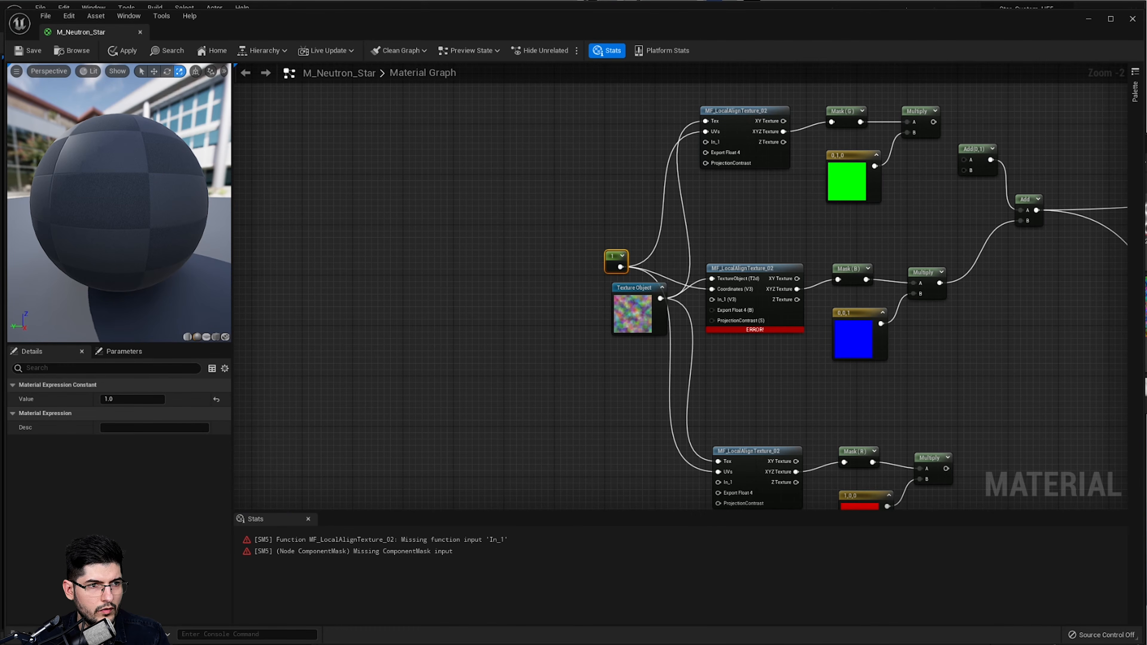
- Connect the constant 1 to the In_1 inputs of all three MF_LocalAlignTexture_02 nodes
right_drag(530, 343, 508, 393)
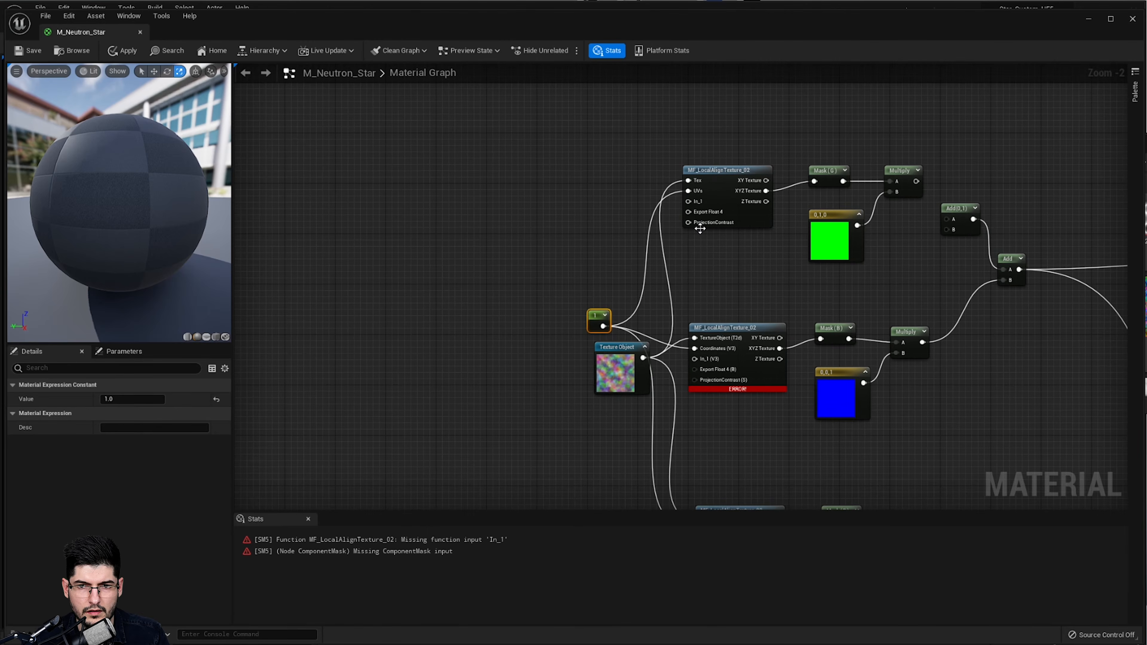
scroll(577, 239, up, 2)
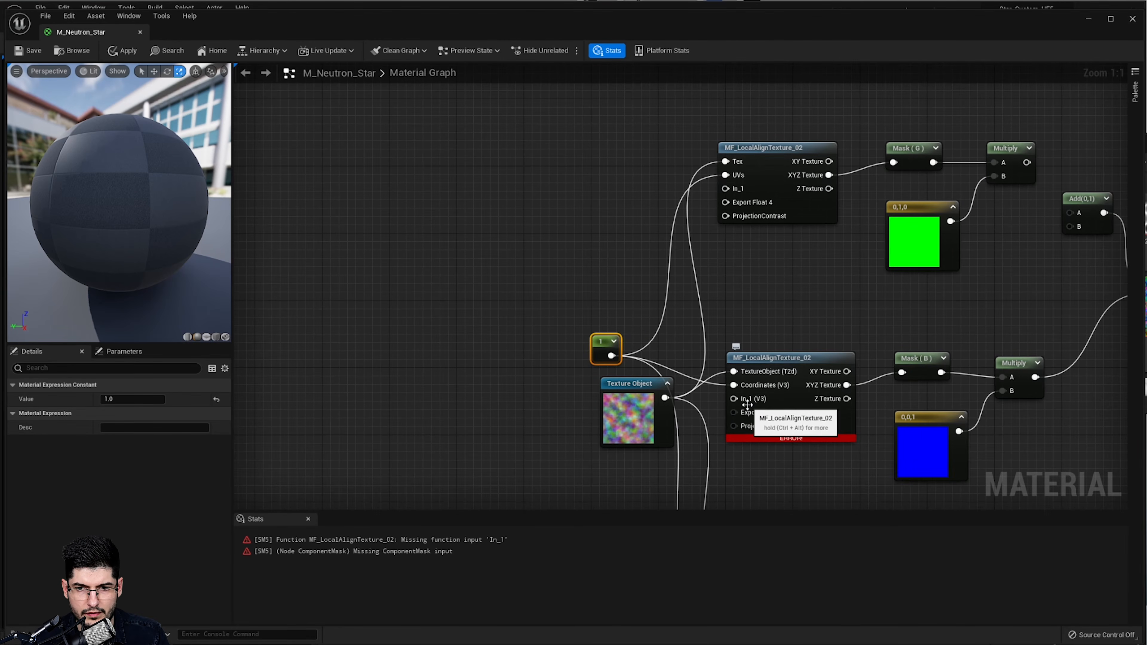
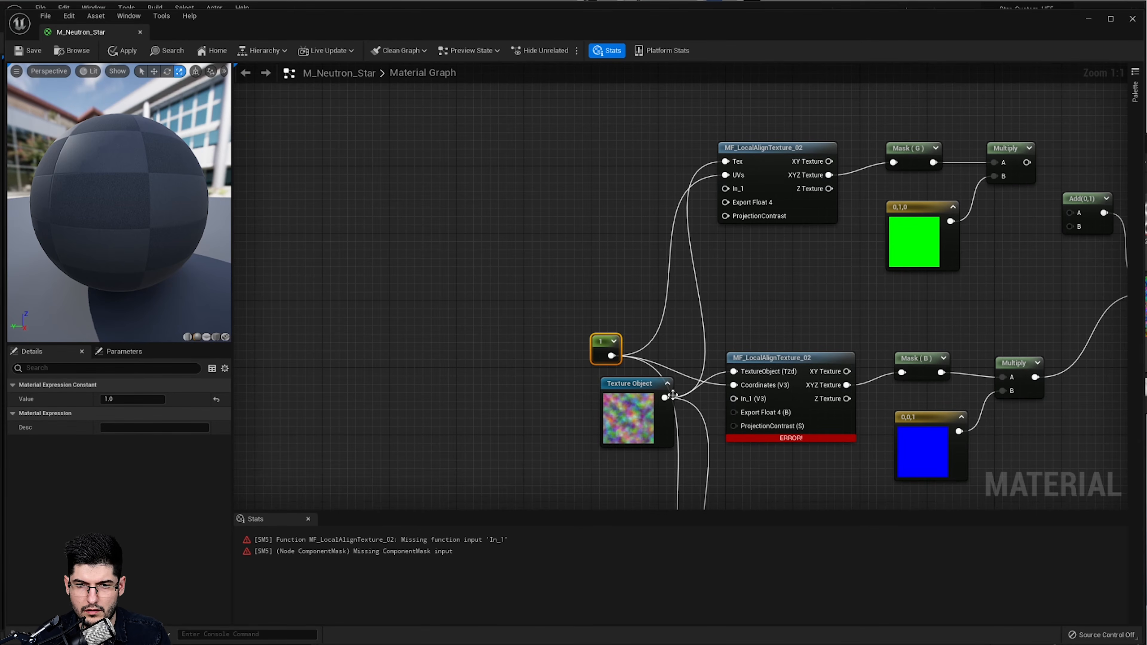
scroll(792, 329, down, 3)
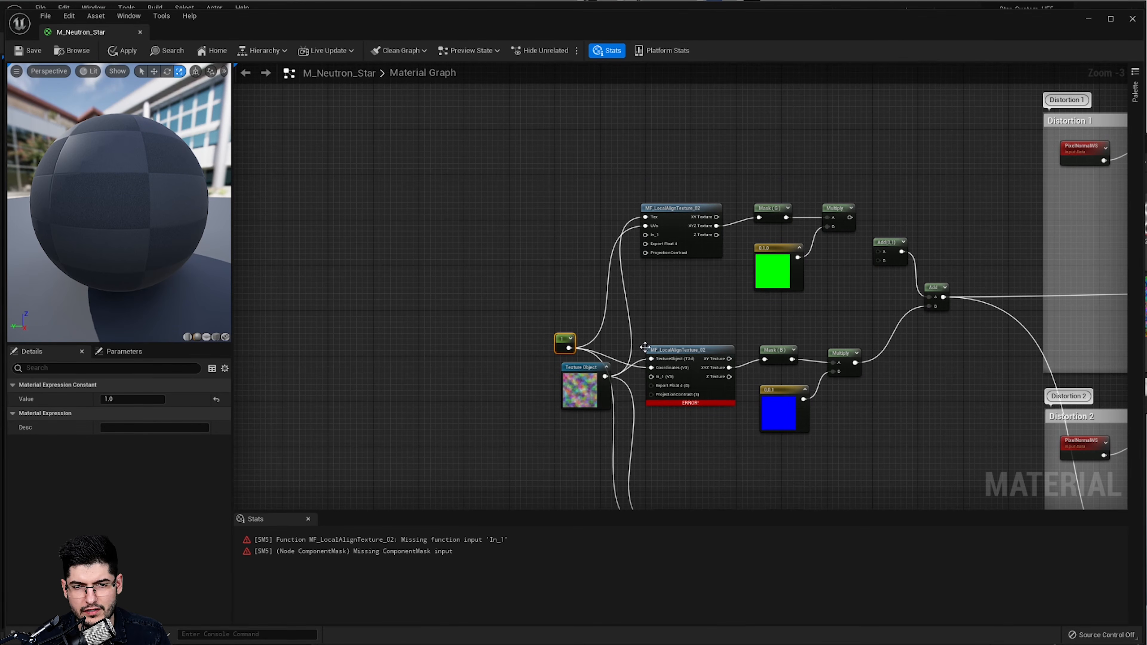
scroll(645, 347, up, 3)
drag(528, 349, 643, 181)
drag(529, 350, 659, 394)
scroll(662, 396, down, 2)
right_drag(663, 396, 664, 266)
drag(565, 231, 654, 445)
- Disconnect the constant 1 from the UVs/Coordinates inputs of the MF_LocalAlignTexture_02 nodes
click(647, 442)
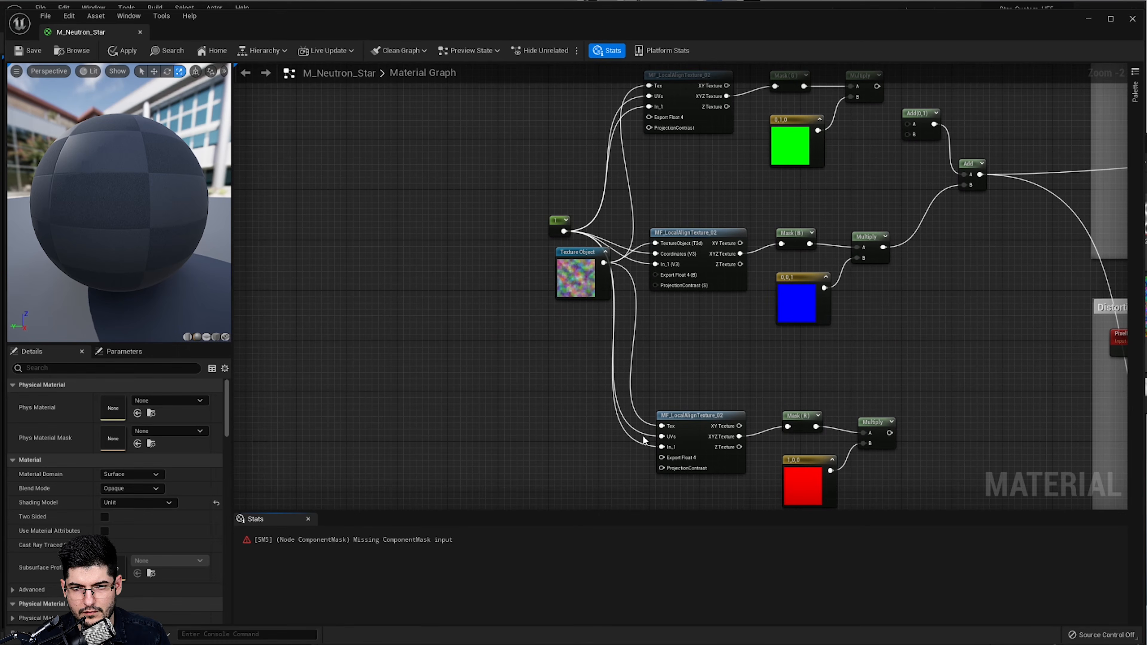
alt+click(639, 436)
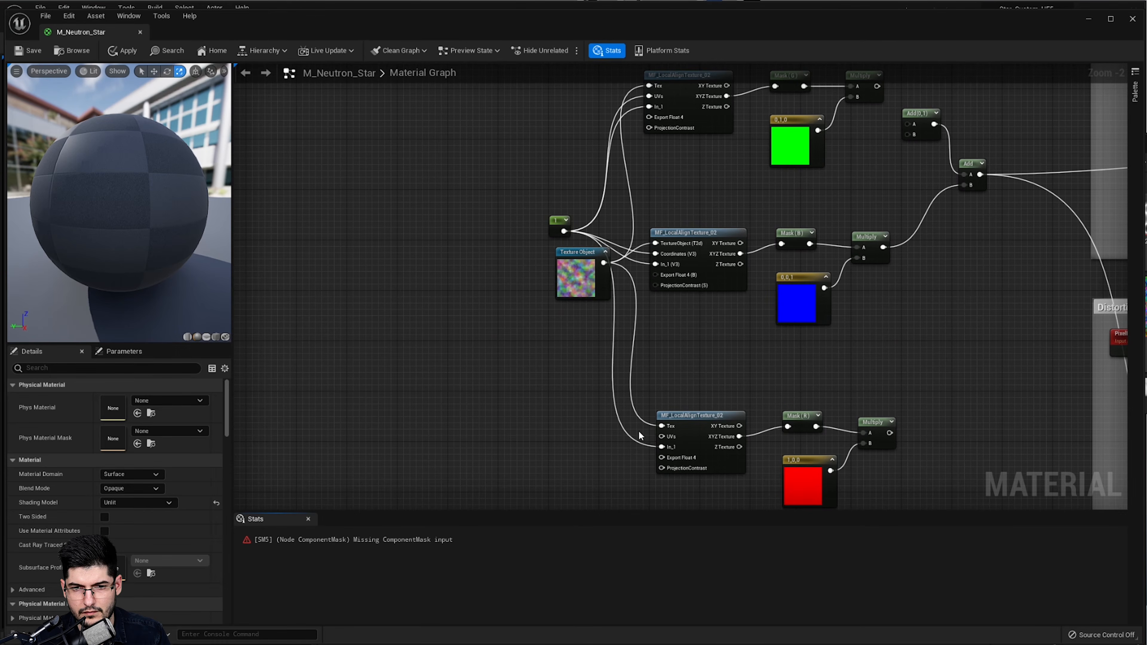
alt+click(670, 255)
- Examine how the local-align texture functions in the distortion and cracks groups are wired, shifting the Cracks Size parameter slightly left to trace its connections
scroll(792, 235, down, 3)
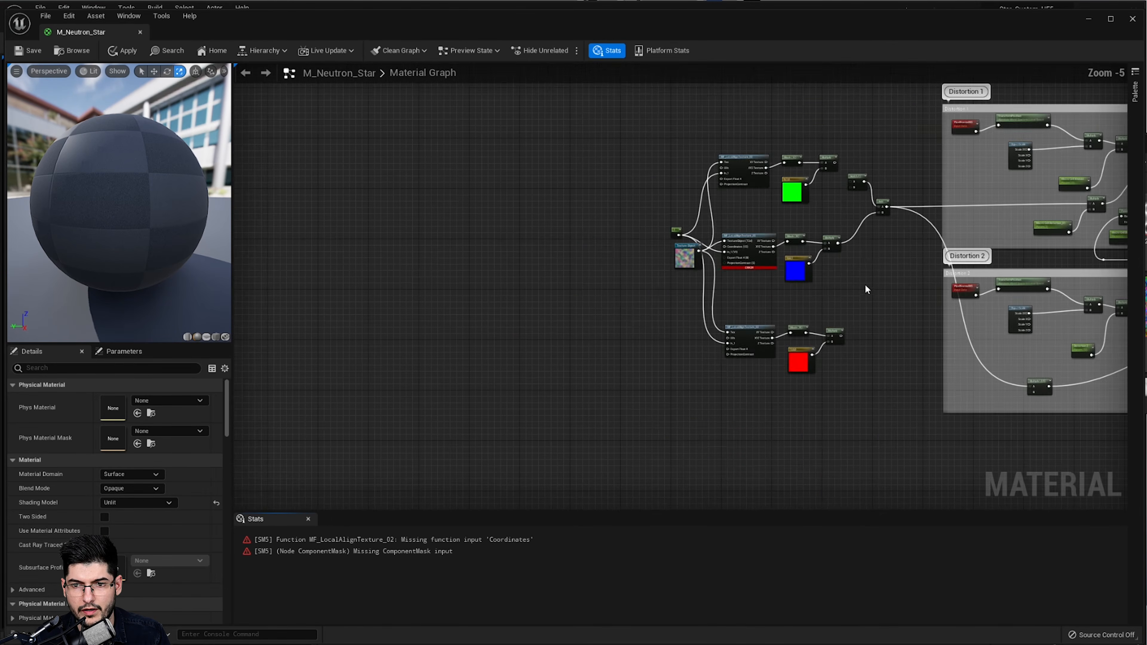
right_drag(966, 290, 743, 293)
scroll(745, 294, down, 3)
right_drag(945, 353, 699, 339)
scroll(699, 340, up, 8)
right_drag(817, 368, 350, 334)
scroll(730, 296, down, 2)
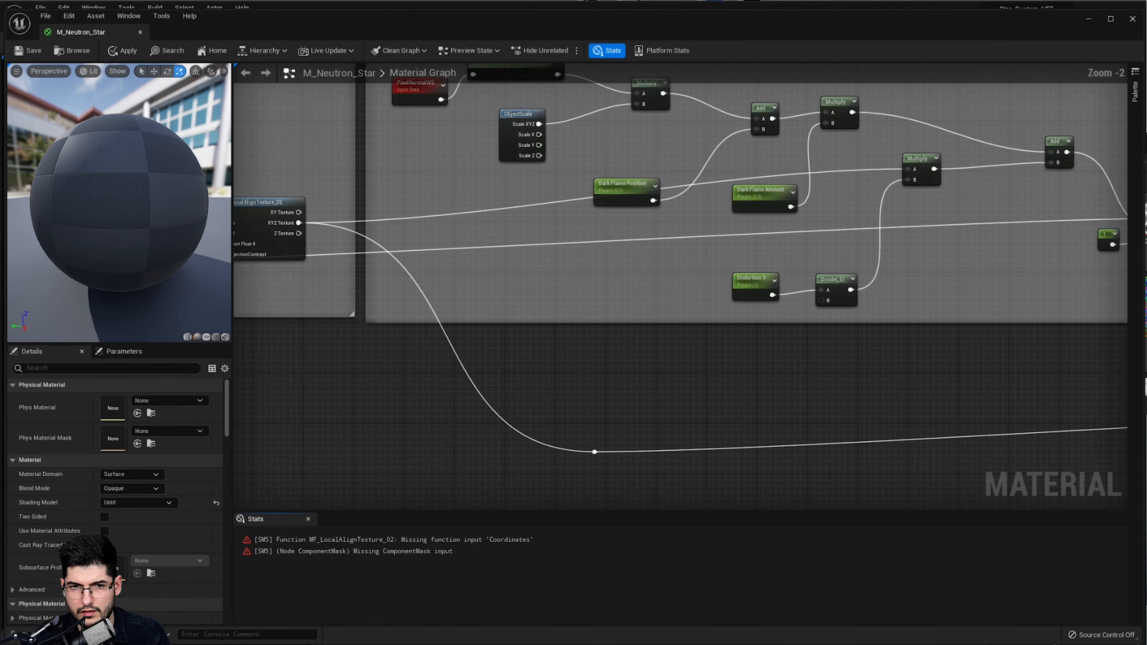
right_drag(734, 292, 985, 308)
right_drag(524, 285, 739, 320)
scroll(738, 319, up, 2)
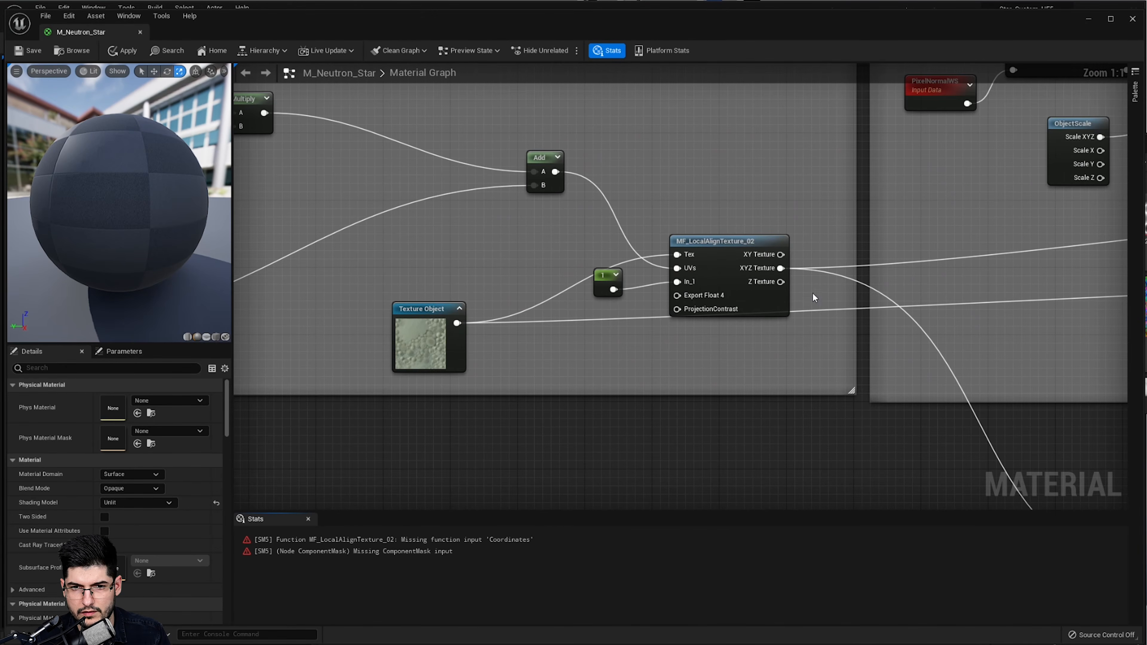
scroll(813, 297, down, 2)
right_drag(588, 326, 483, 303)
scroll(482, 302, up, 2)
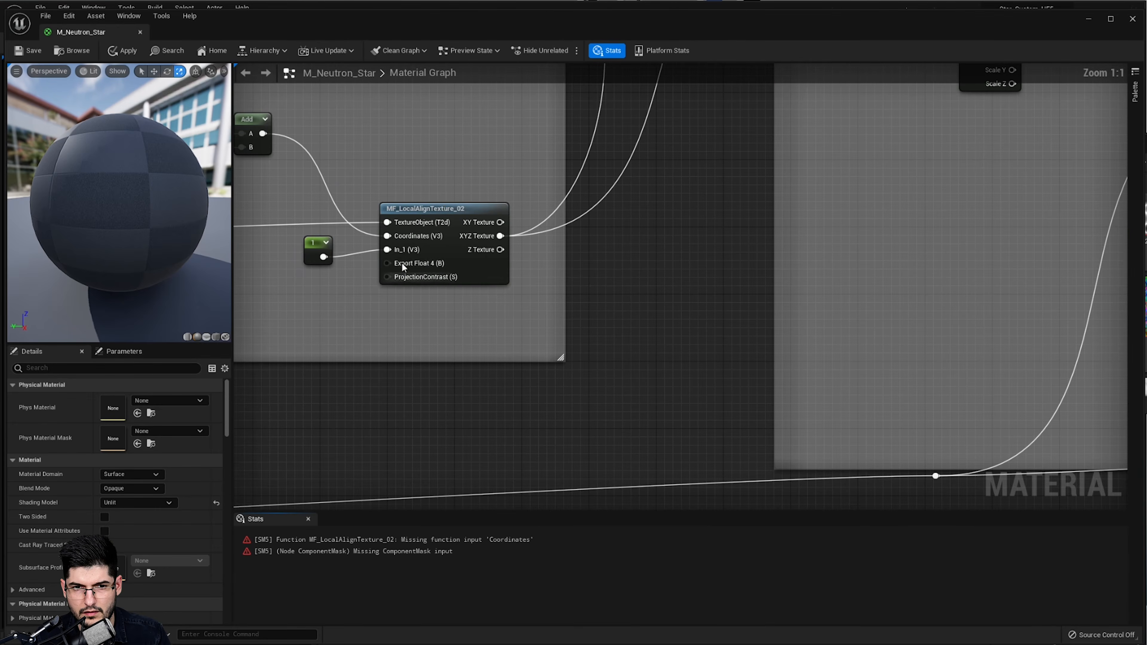
right_drag(682, 273, 122, 305)
right_drag(1111, 329, 743, 331)
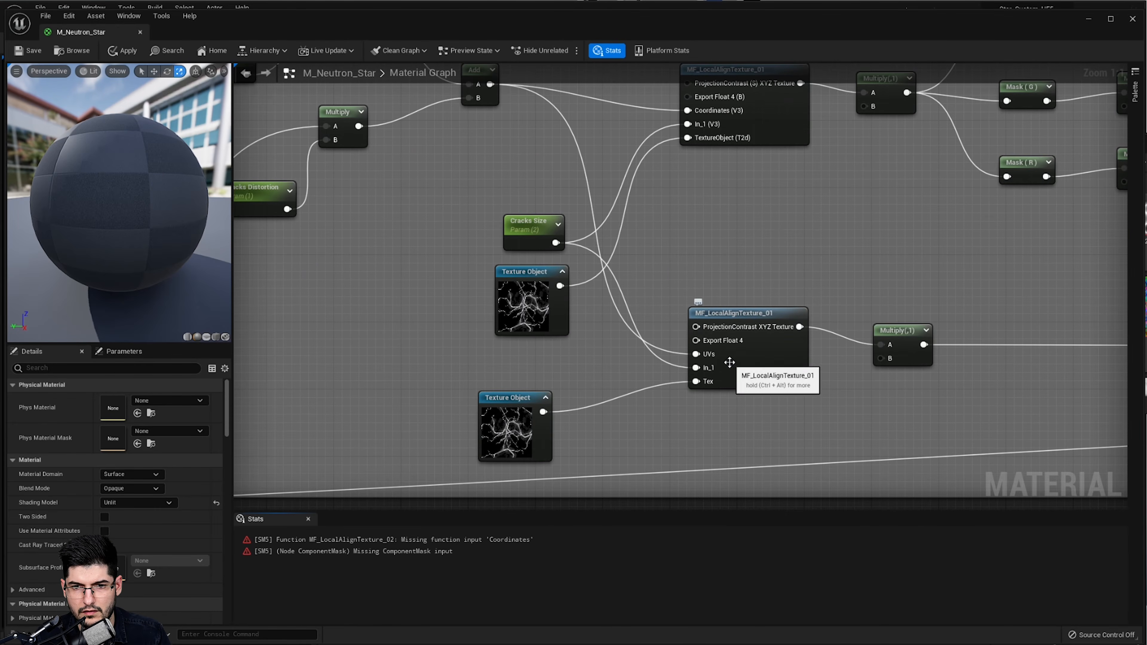
drag(526, 235, 500, 235)
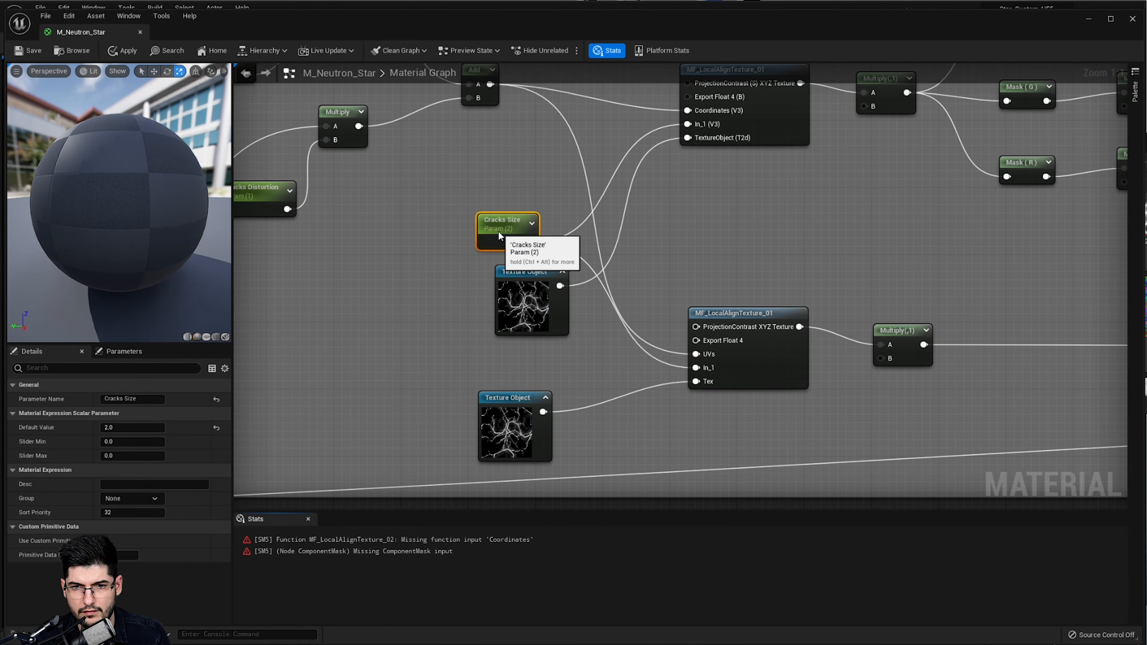
scroll(500, 235, down, 8)
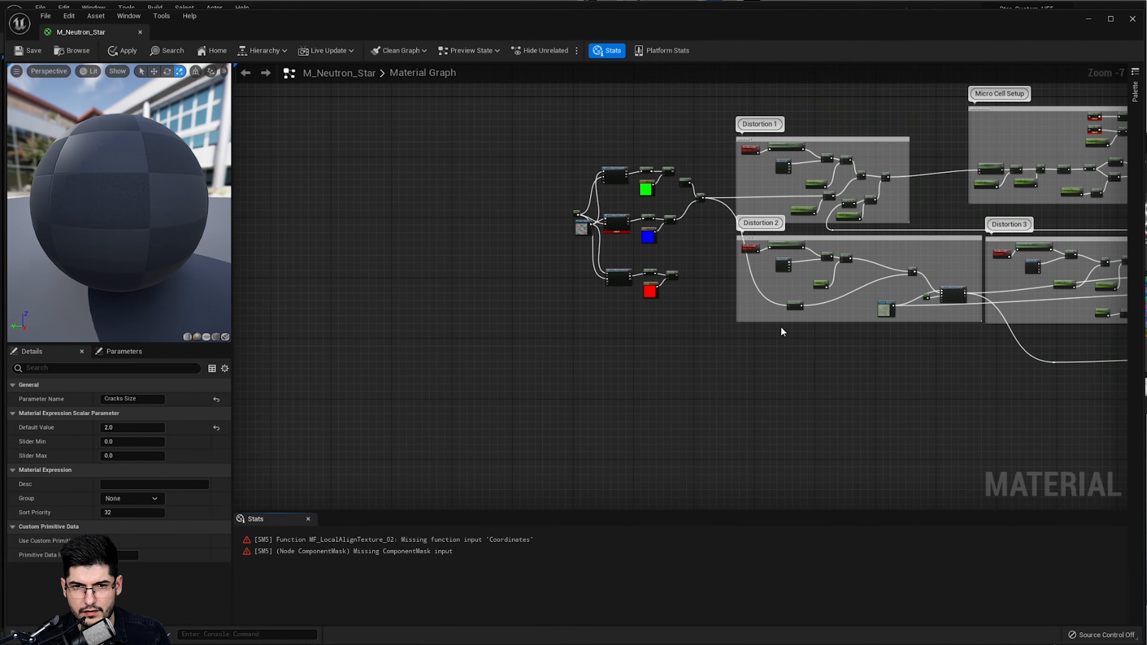
scroll(575, 253, up, 7)
right_drag(576, 255, 689, 324)
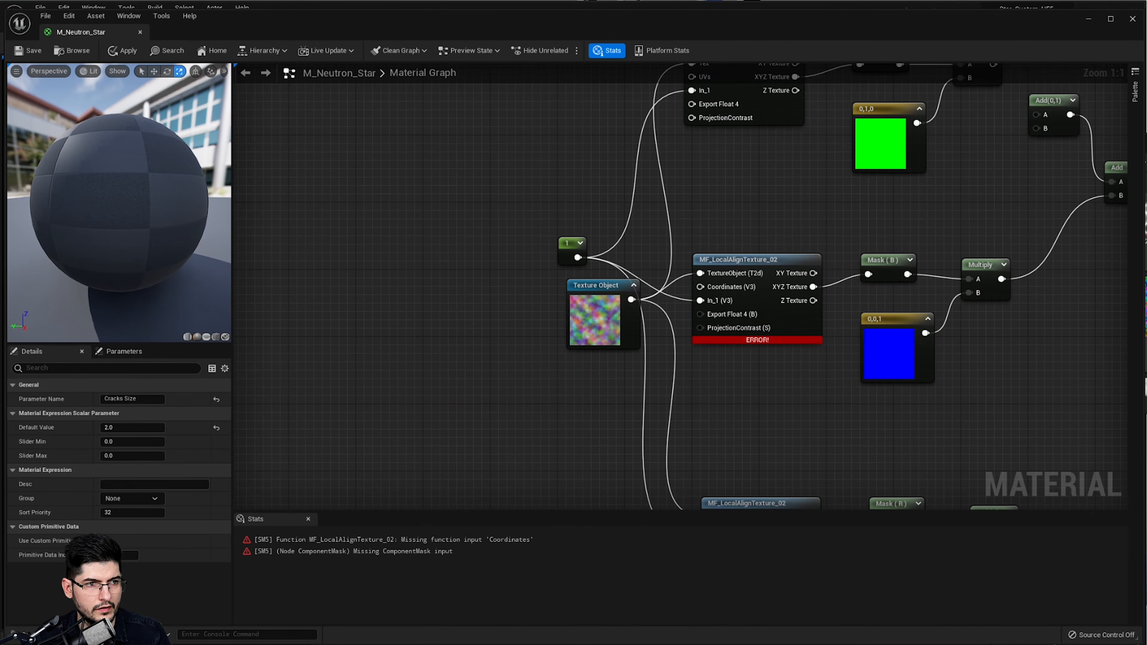
right_drag(555, 73, 681, 189)
right_click(648, 174)
text(add)
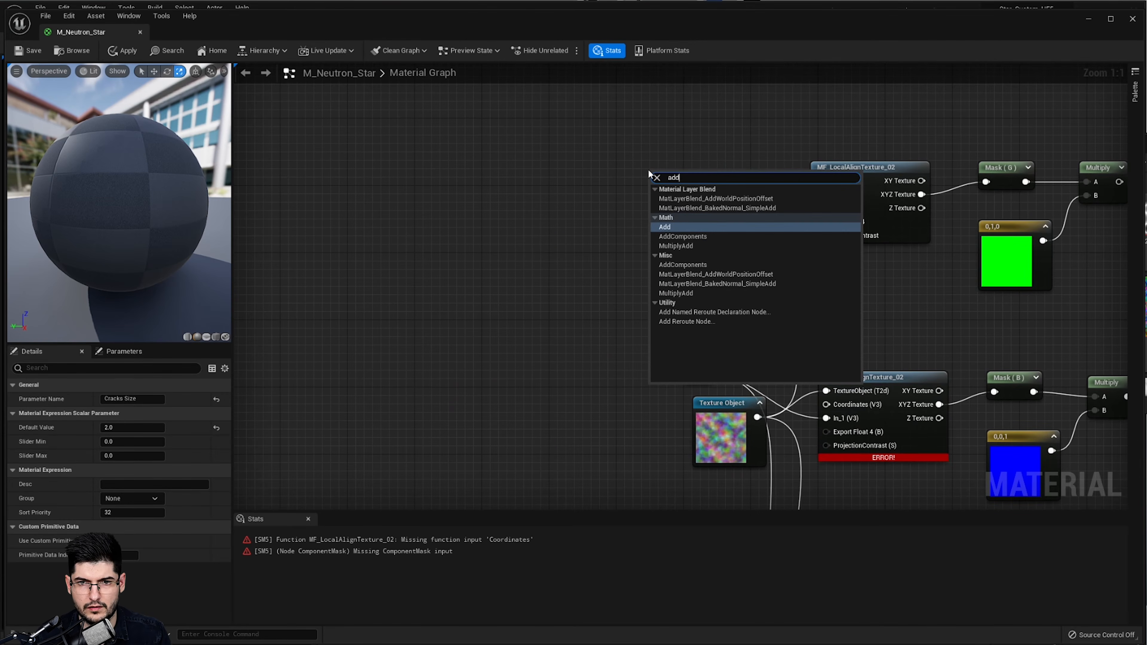
key(Escape)
- Copy the PixelNormalWS, TransformPosition, ObjectScale and first Multiply nodes in the Star Cracks group
scroll(658, 185, down, 5)
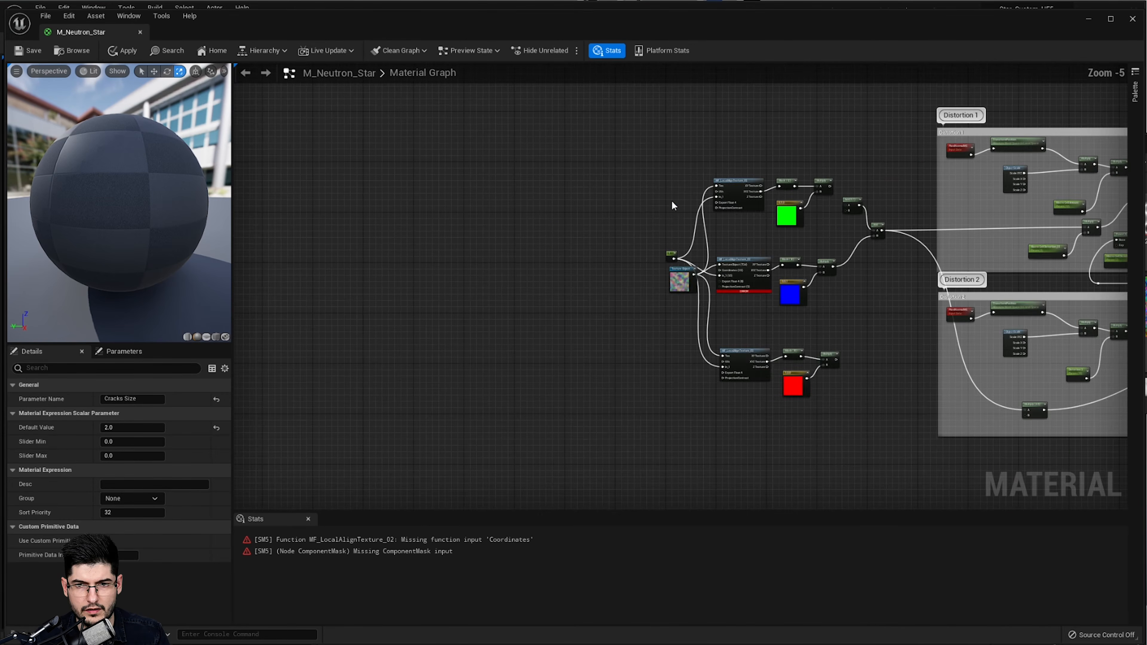
right_drag(671, 202, 338, 186)
right_drag(1050, 306, 312, 172)
mouse_move(896, 322)
right_down()
mouse_move(676, 368)
mouse_move(607, 369)
right_up()
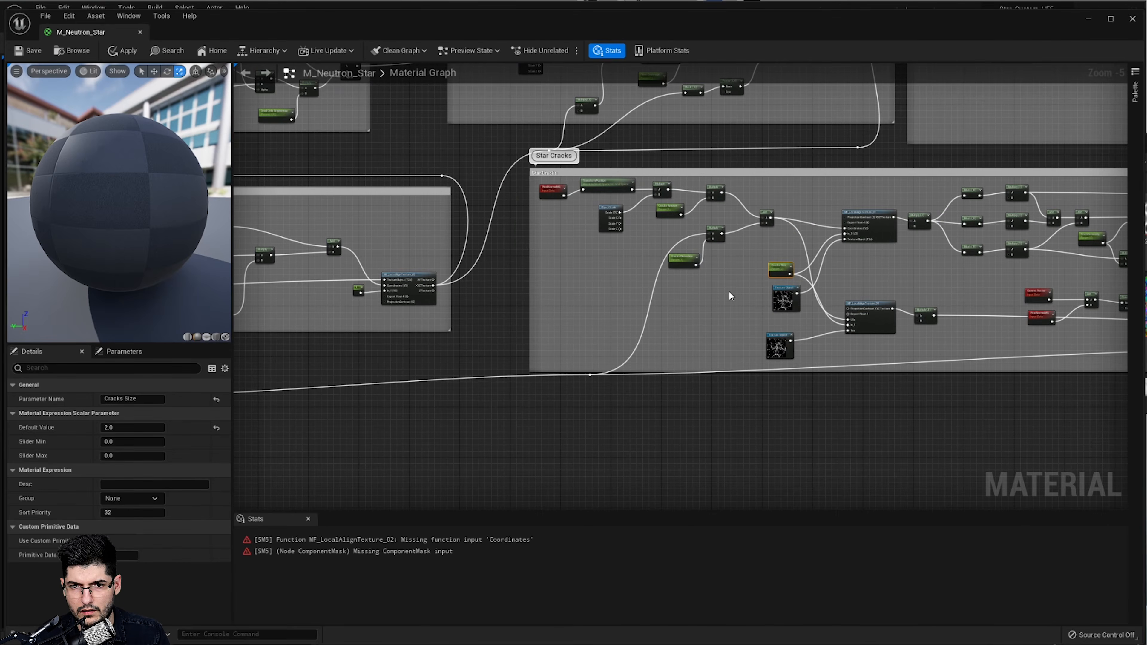
scroll(670, 225, up, 3)
right_drag(670, 225, 779, 295)
click(764, 227)
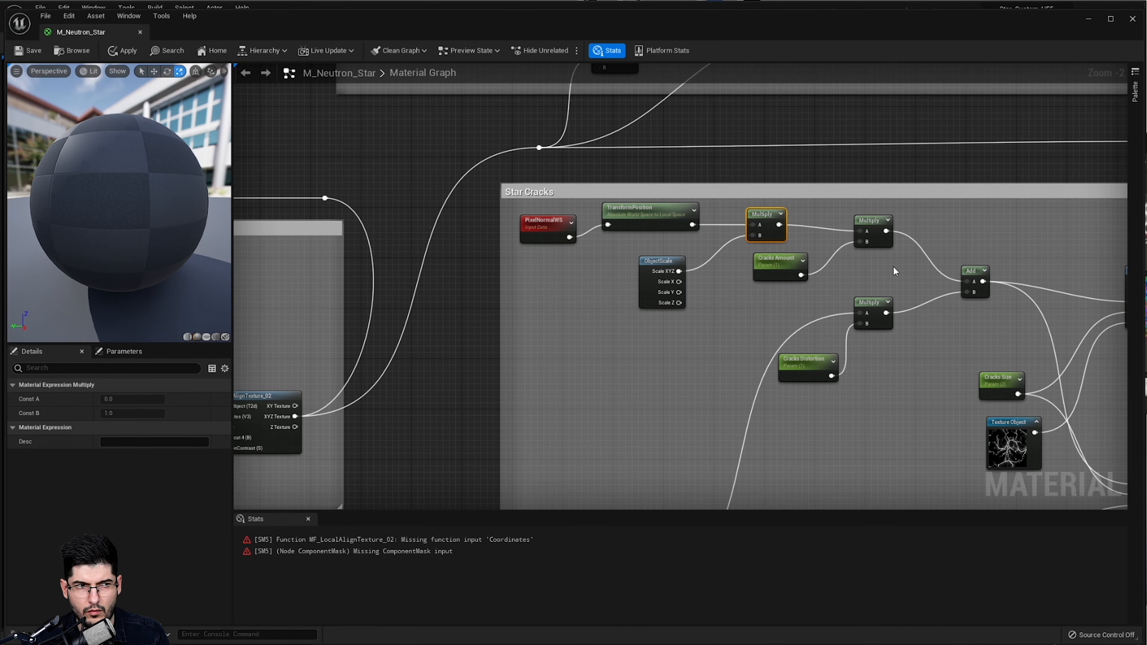
drag(640, 282, 520, 203)
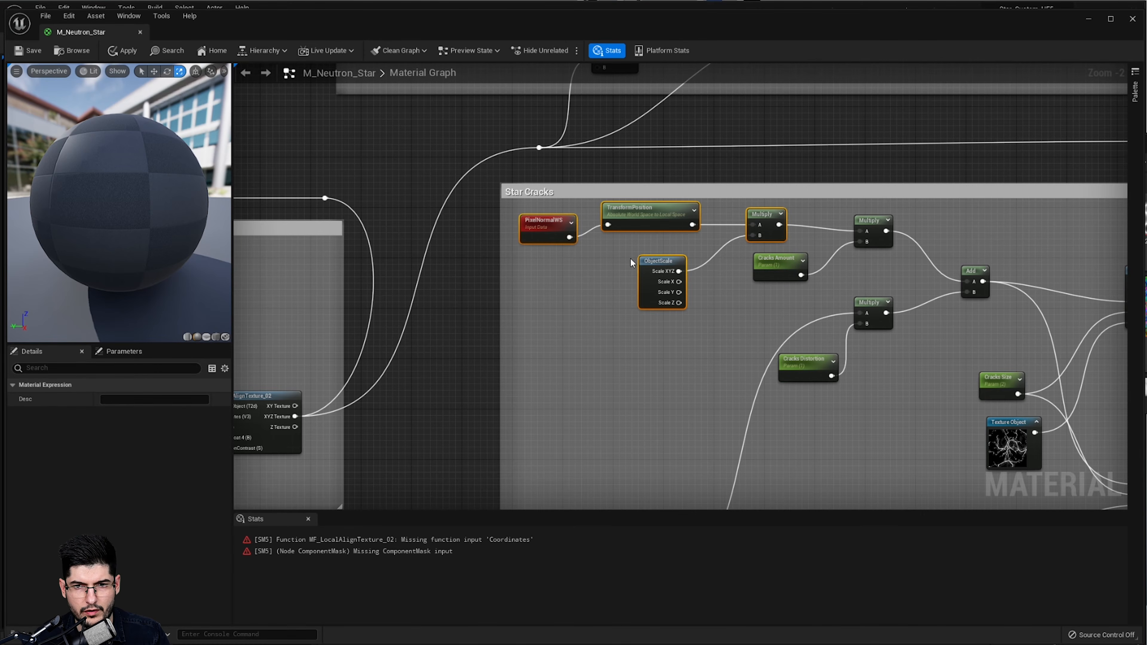
- Paste the copied local-position nodes into the empty area left of the green branch's MF_LocalAlignTexture_02
scroll(630, 258, down, 6)
right_drag(411, 252, 983, 250)
right_drag(555, 237, 629, 283)
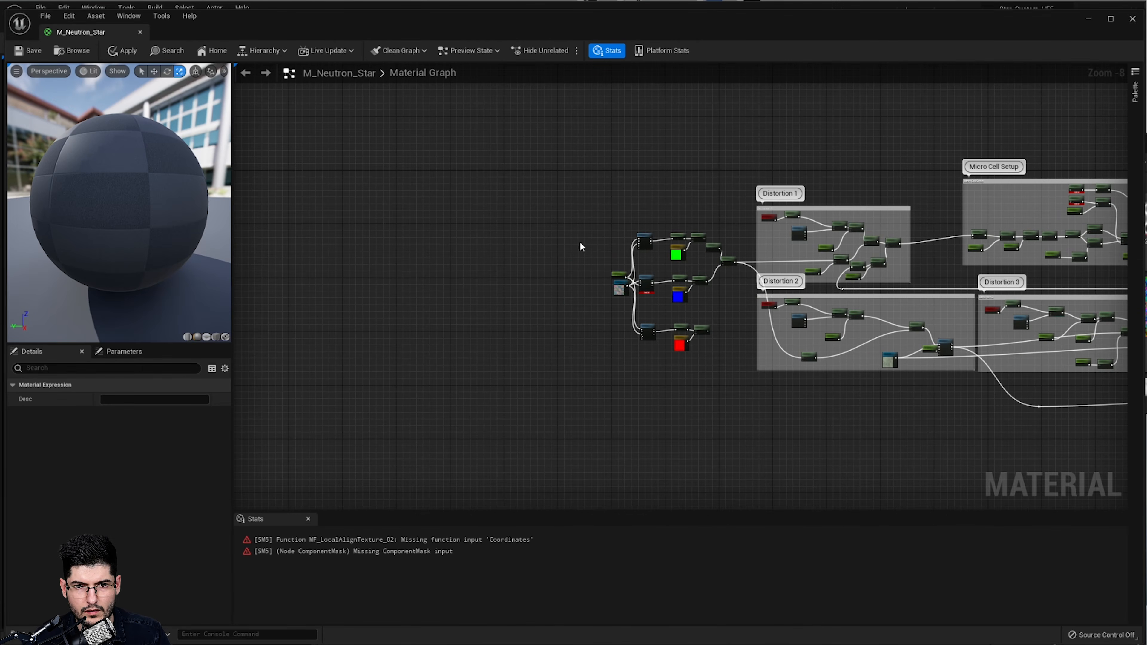
click(515, 219)
scroll(515, 219, up, 6)
right_drag(719, 259, 701, 254)
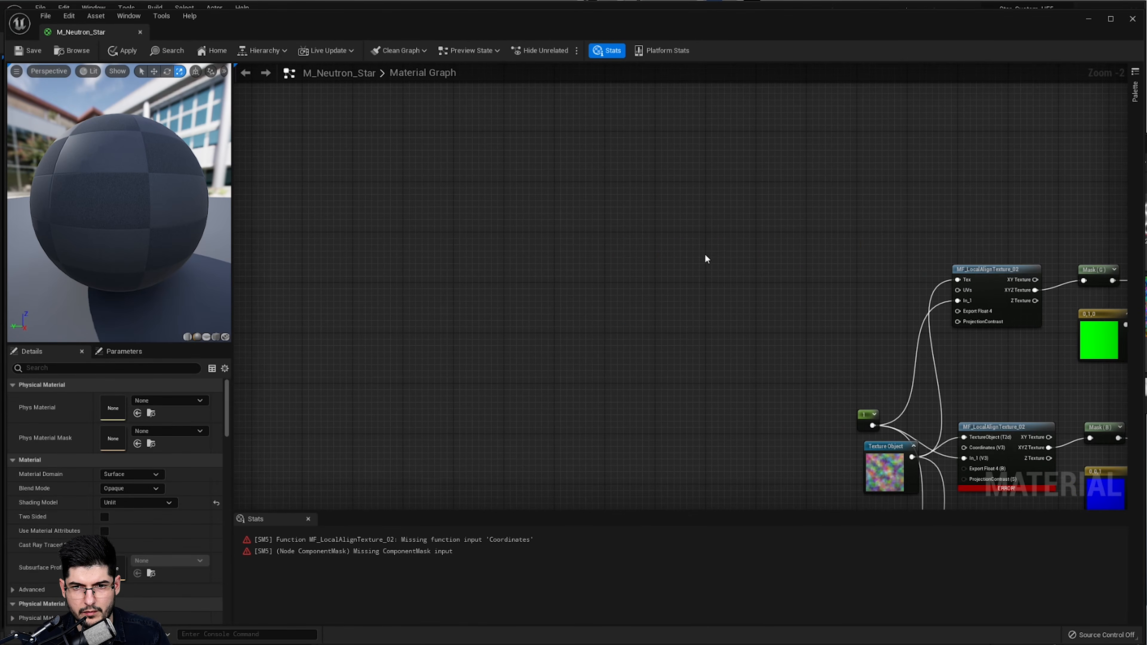
key(ctrl+v)
scroll(768, 285, up, 2)
drag(859, 261, 738, 267)
- Create an Add node after the pasted Multiply and connect the Multiply's output to its A input
right_click(813, 257)
text(add)
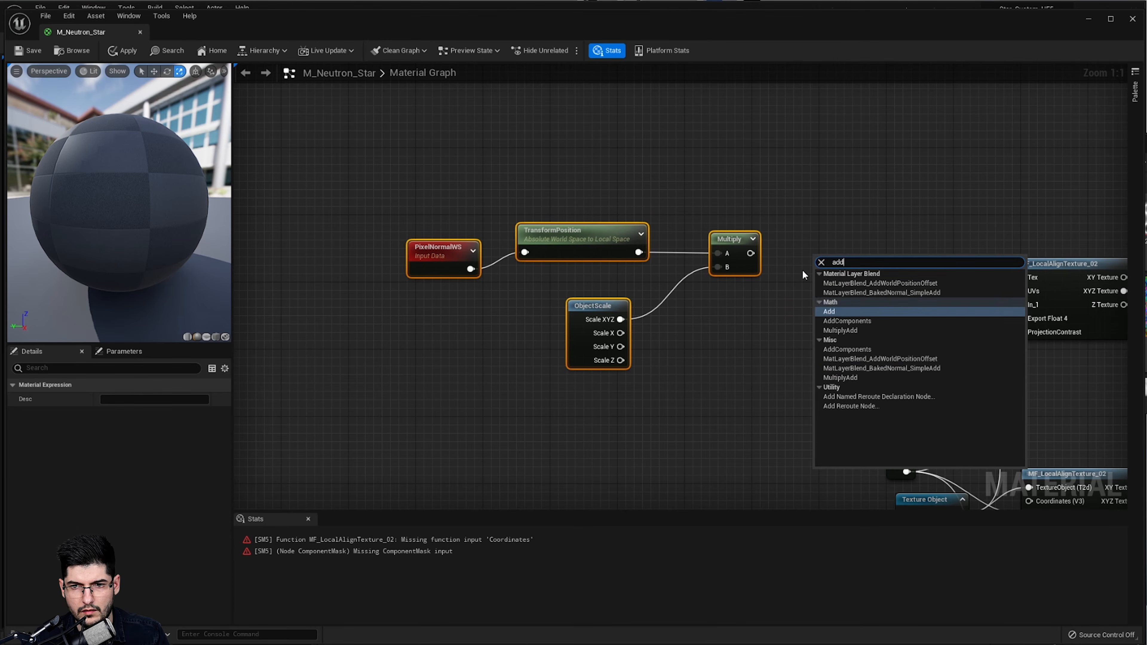
click(837, 311)
drag(751, 254, 805, 254)
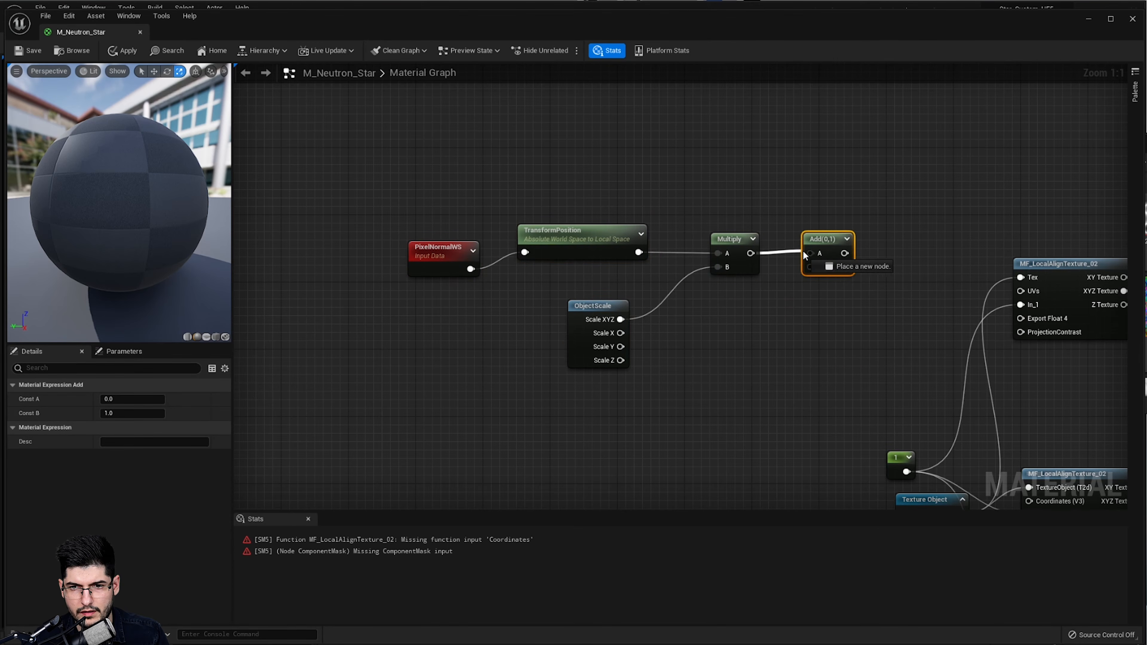
- Place two copies of the Multiply below ObjectScale and connect the first copy to the second's A input
right_drag(769, 321, 783, 231)
click(772, 185)
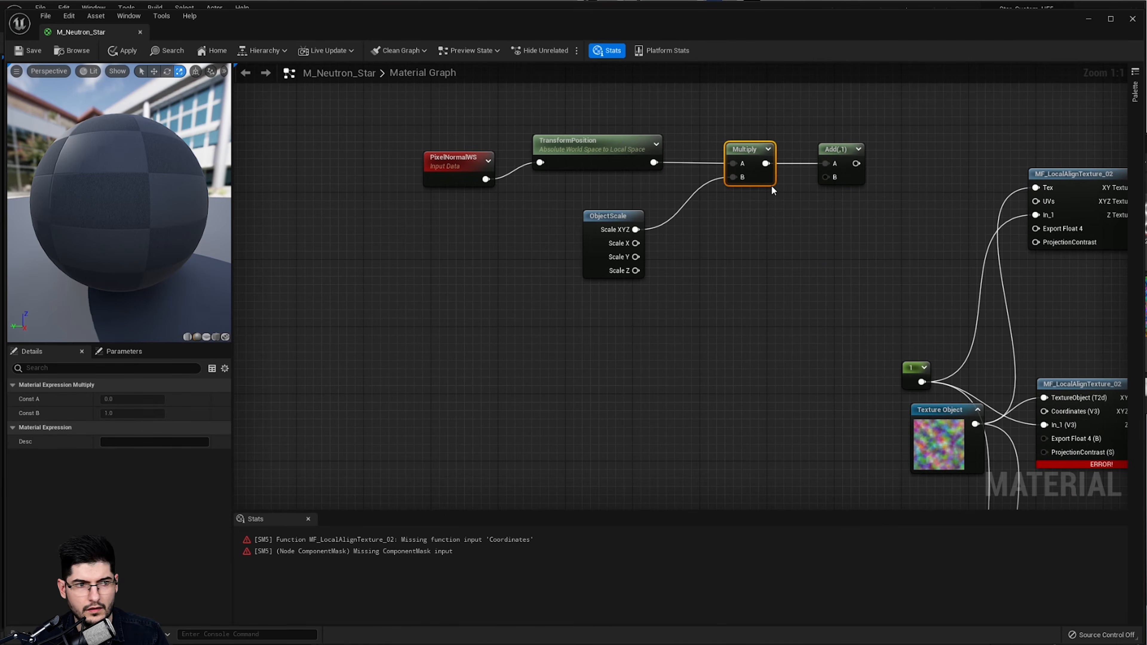
key(ctrl+c)
key(ctrl+v)
drag(813, 270, 752, 335)
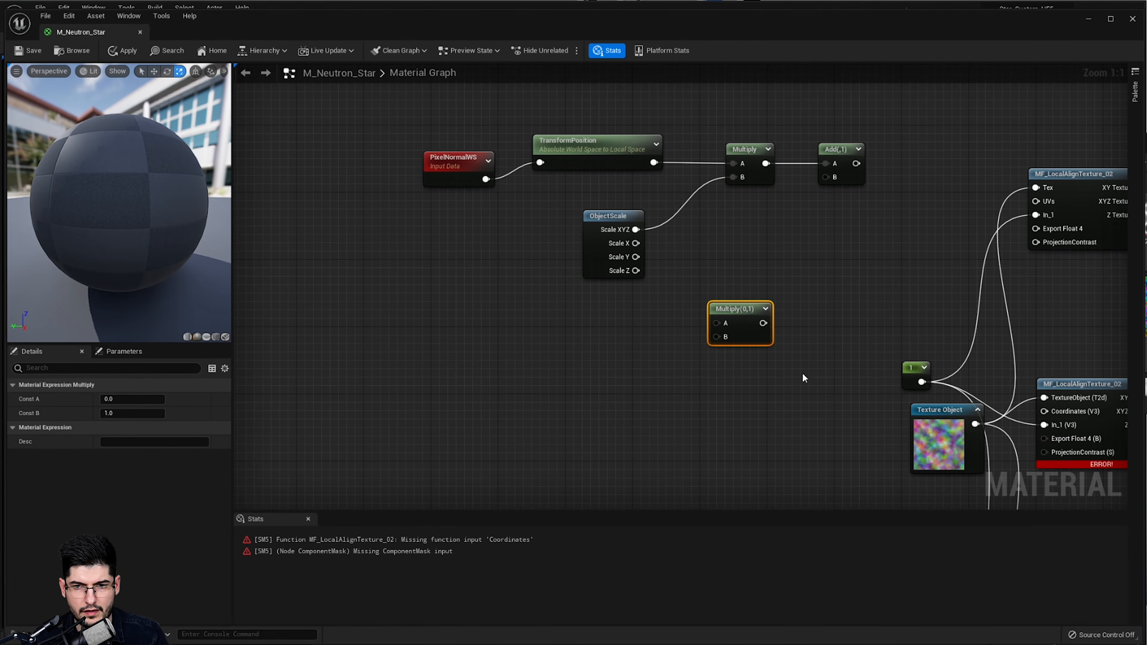
key(ctrl+v)
drag(832, 392, 717, 323)
right_drag(661, 406, 735, 291)
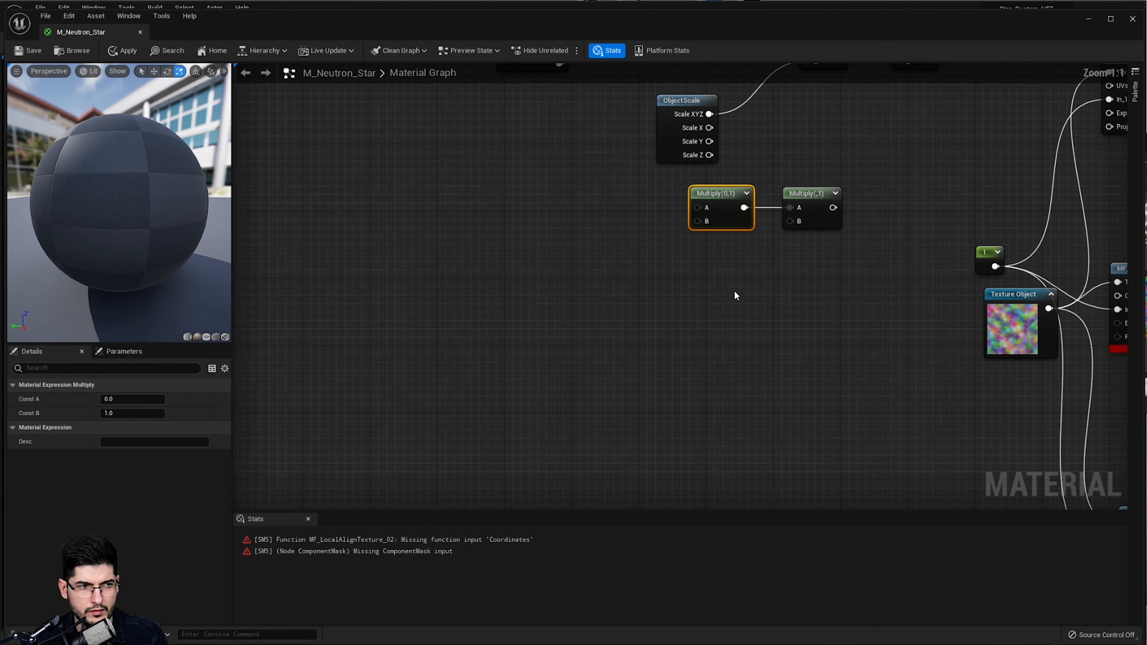
- Create a Time node and connect it to the A input of the first lower Multiply
right_click(566, 191)
text(time)
key(Return)
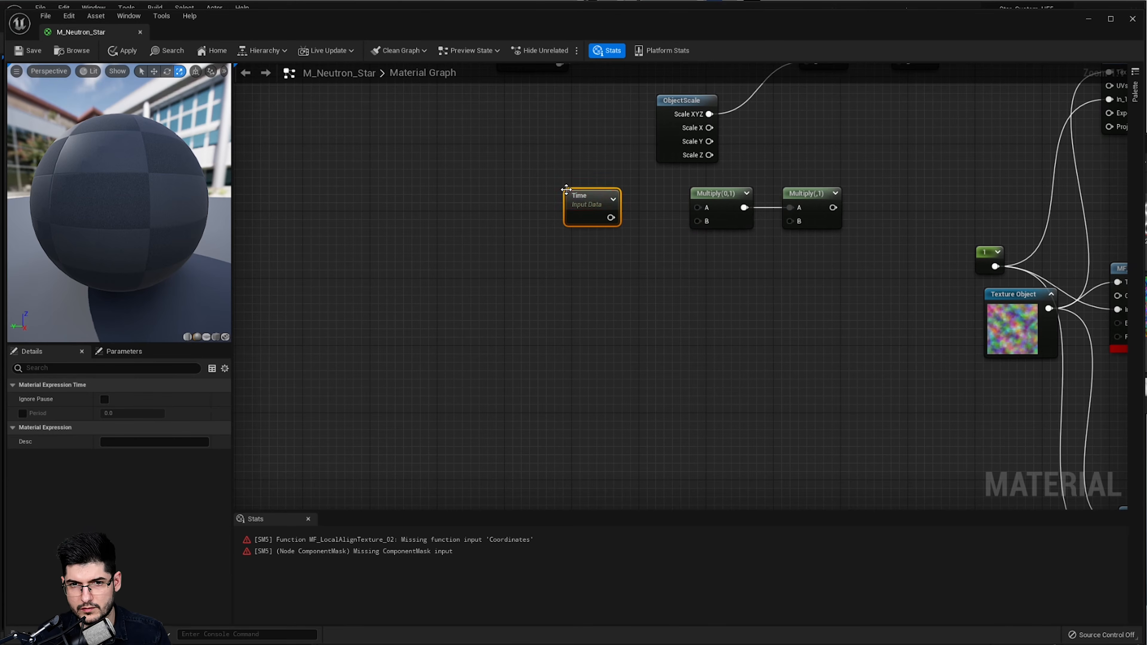
drag(611, 218, 697, 207)
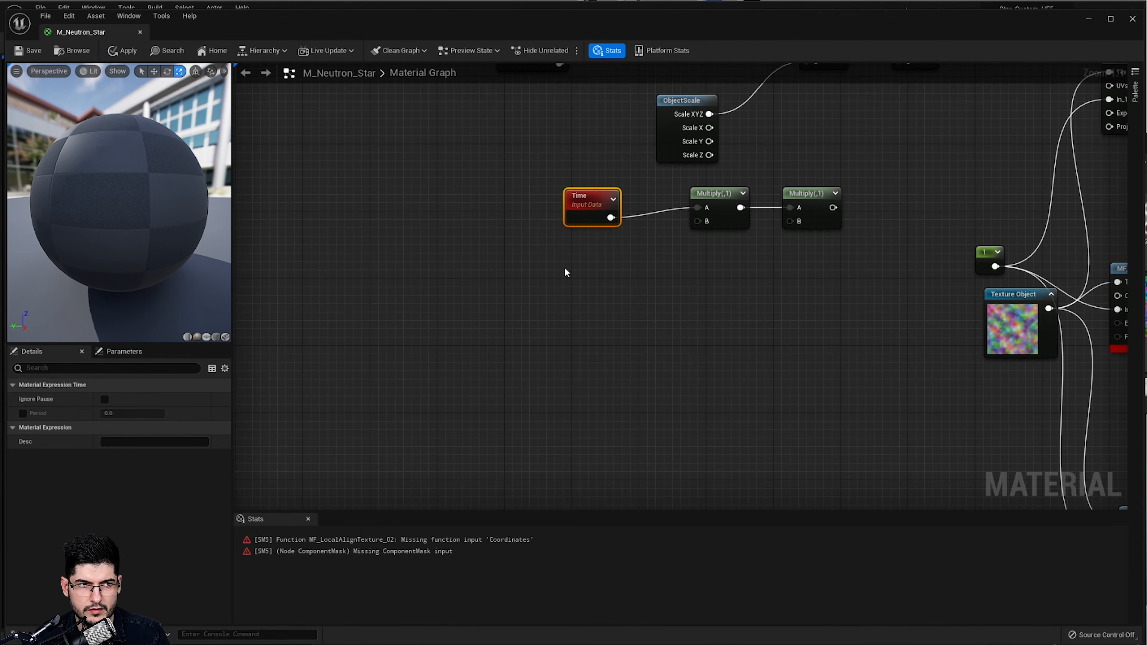
- Duplicate the green 0,1,0 constant below Time and connect it to the B input of the first lower Multiply
scroll(412, 257, down, 2)
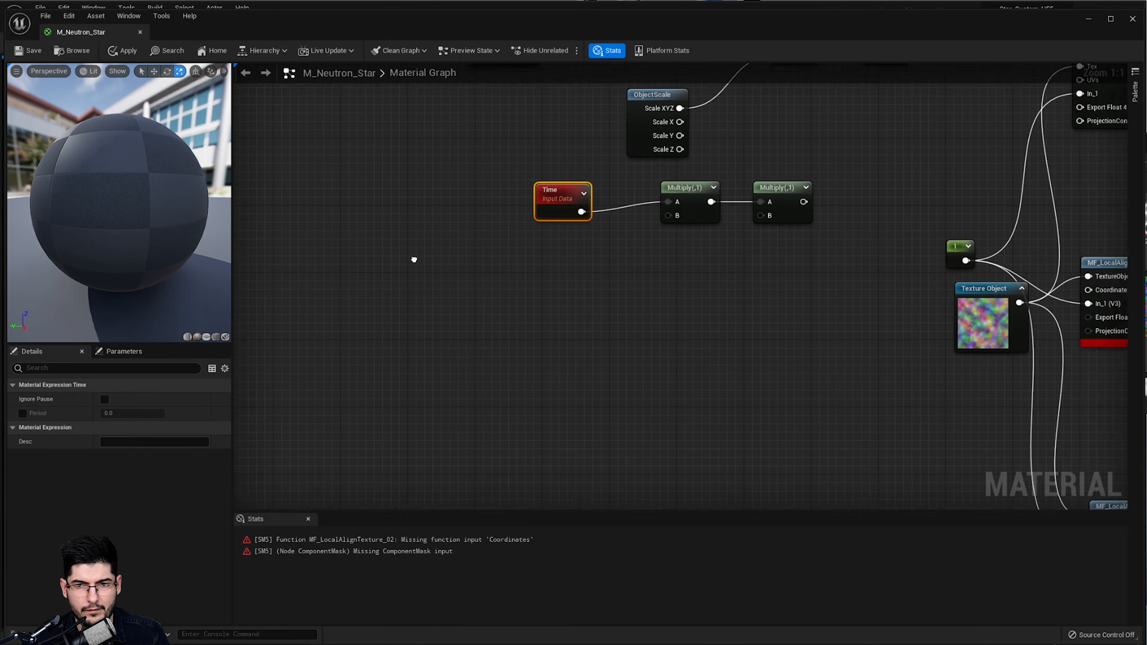
click(852, 177)
right_drag(773, 211, 852, 256)
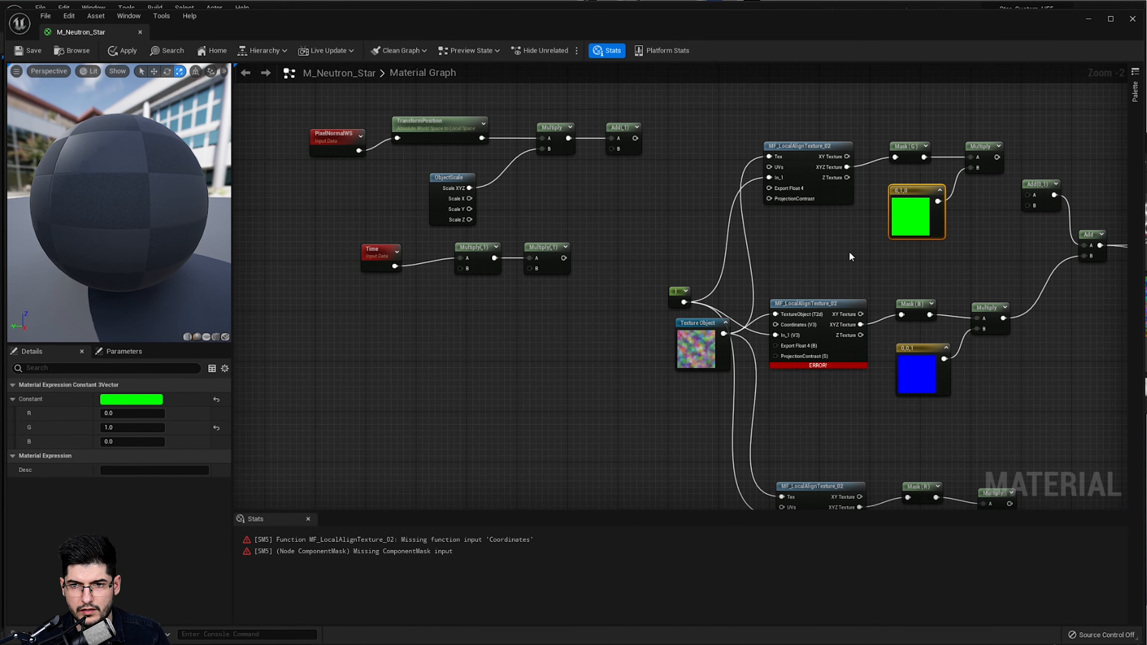
key(ctrl+d)
drag(974, 291, 472, 263)
scroll(357, 322, up, 1)
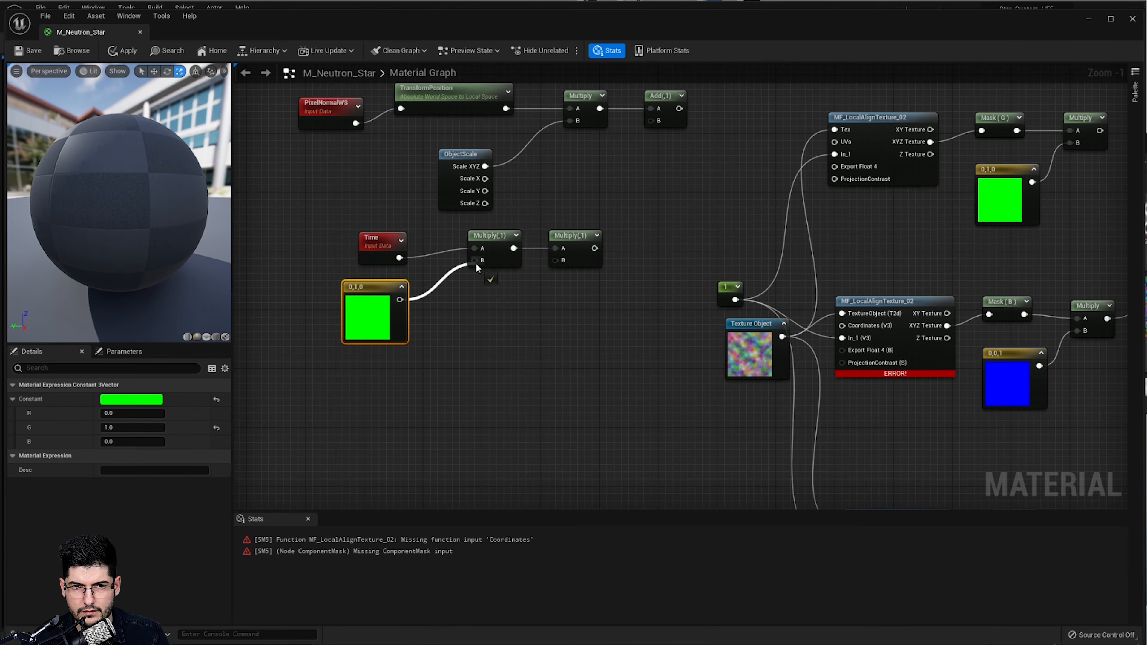
scroll(491, 331, up, 1)
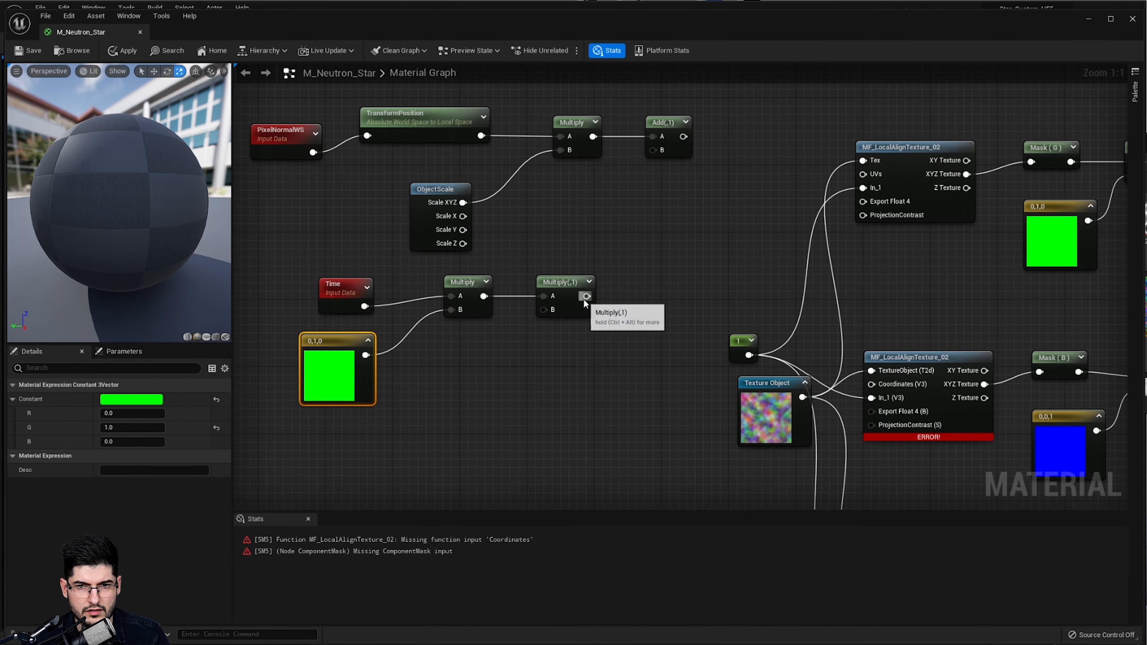
- Connect the second lower Multiply to the Add's B input, and the Add's output to the green branch's UVs input
drag(587, 296, 657, 152)
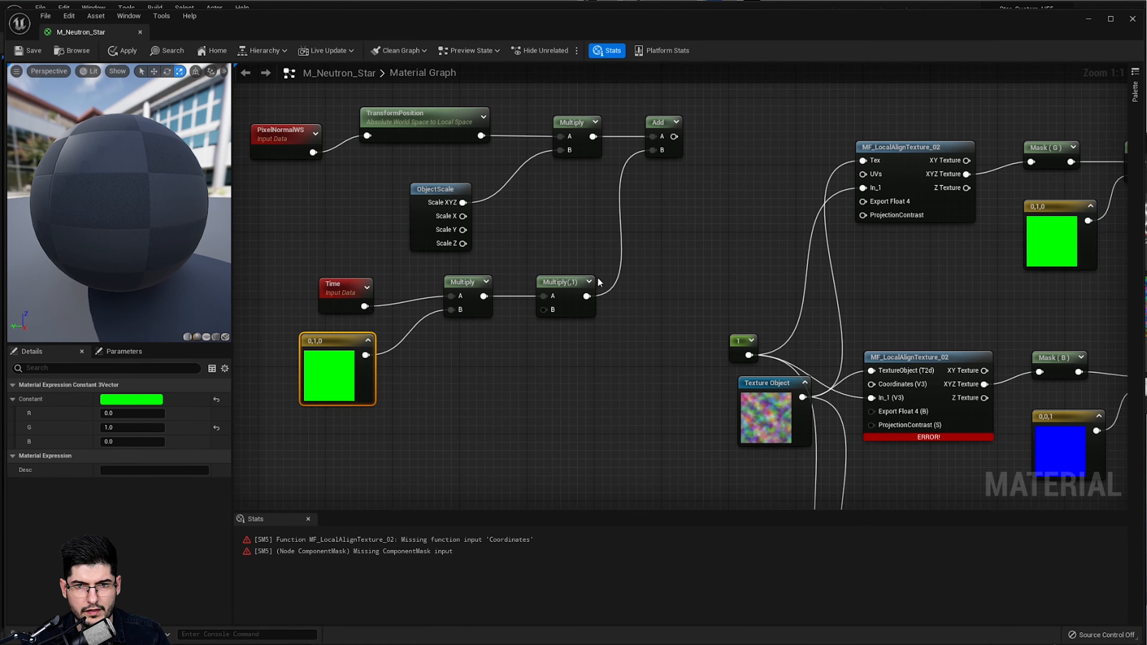
scroll(598, 277, down, 2)
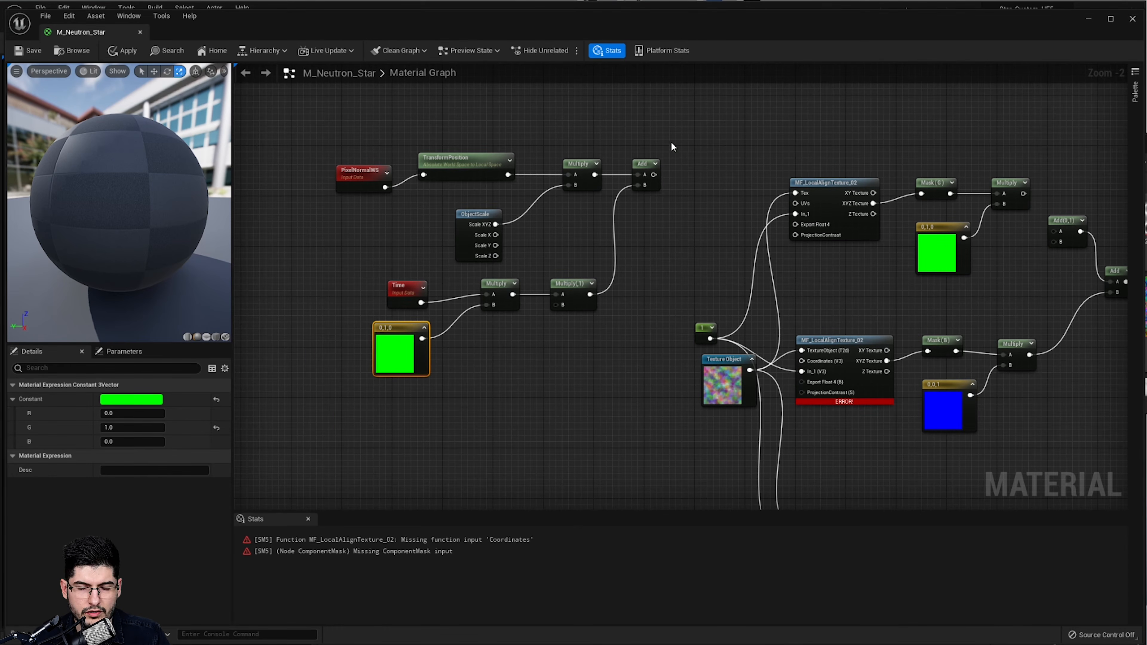
drag(671, 142, 302, 402)
click(454, 199)
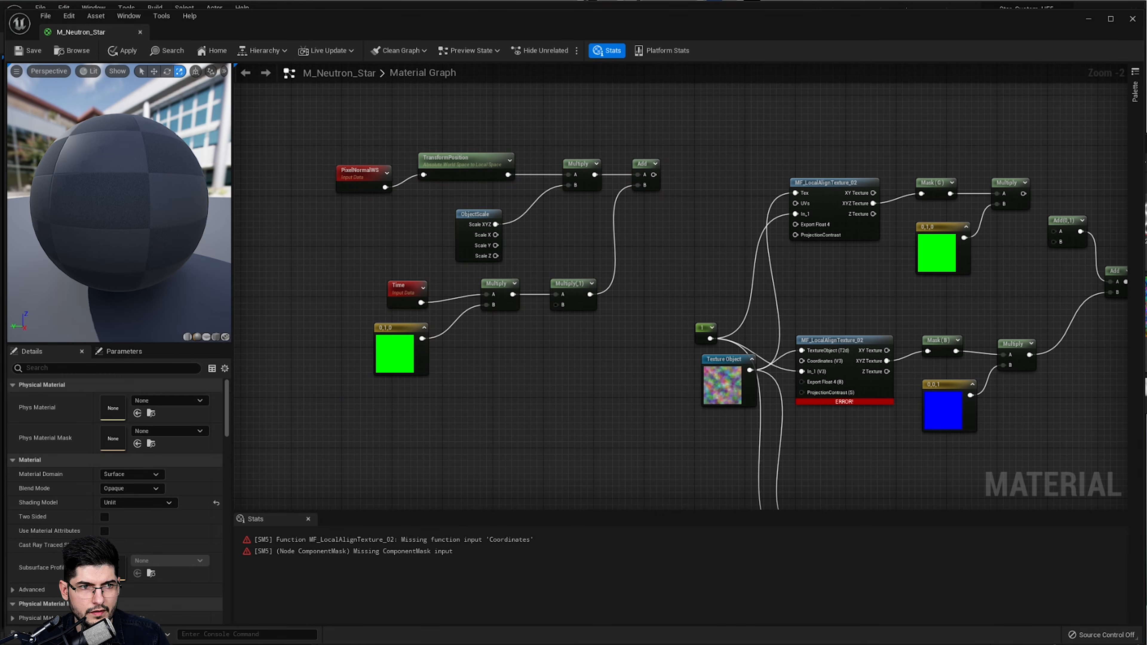
drag(654, 175, 796, 204)
scroll(565, 265, down, 1)
right_drag(571, 259, 666, 191)
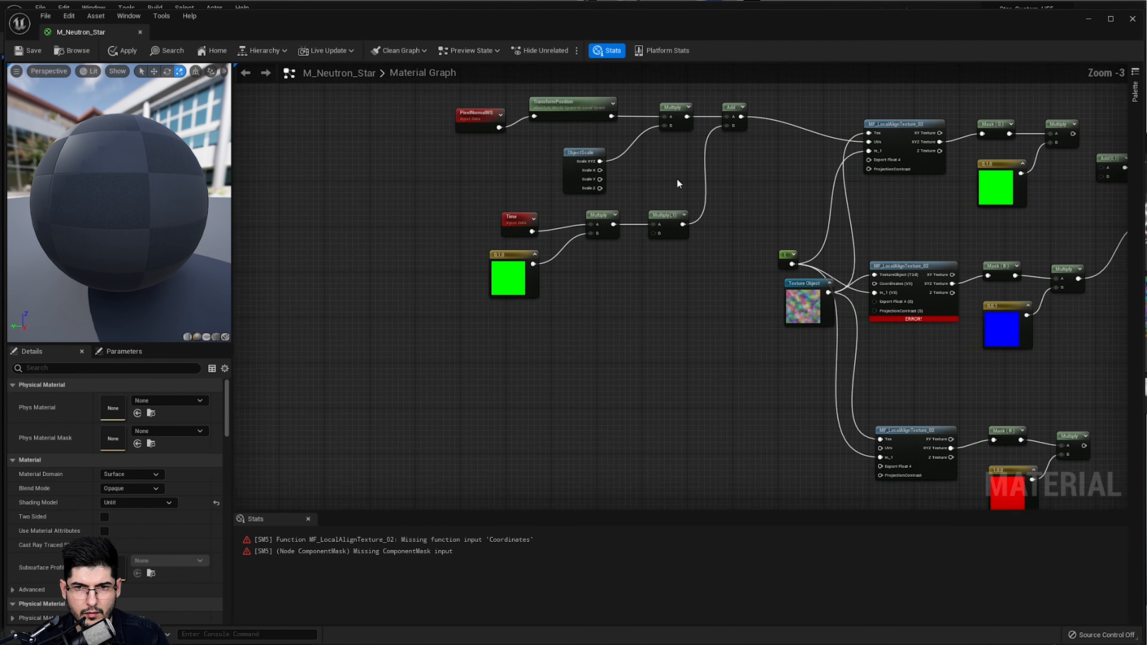
- Duplicate the whole position-and-time node chain and place the copy directly below the original
drag(752, 96, 501, 300)
key(ctrl+c)
key(ctrl+v)
right_drag(609, 387, 611, 303)
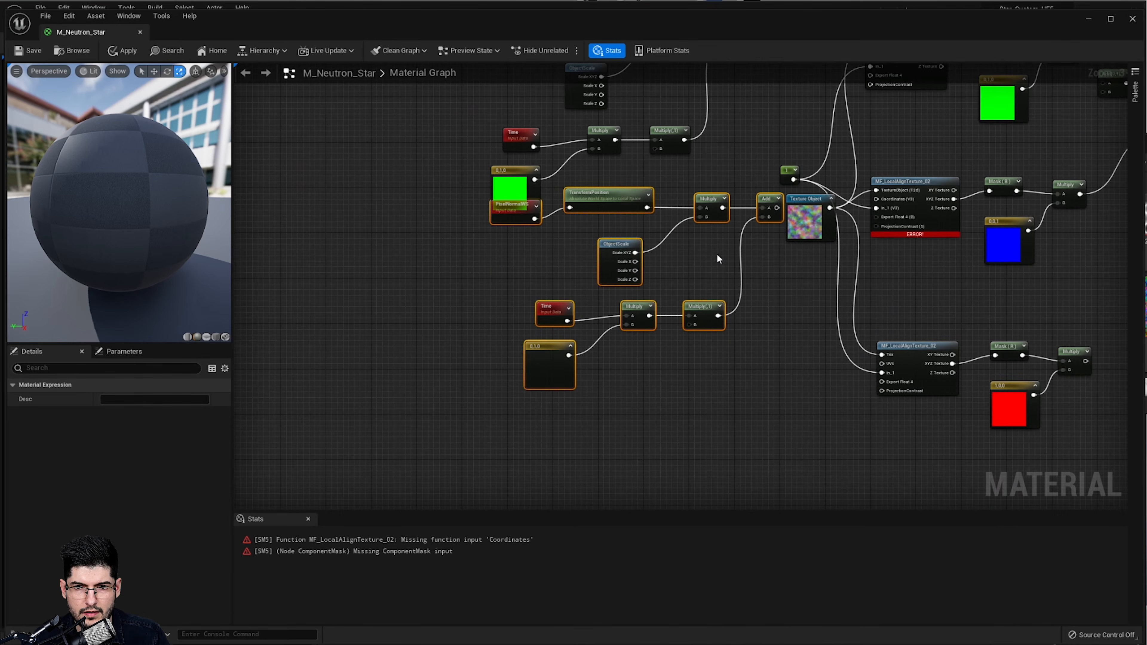
drag(623, 204, 544, 261)
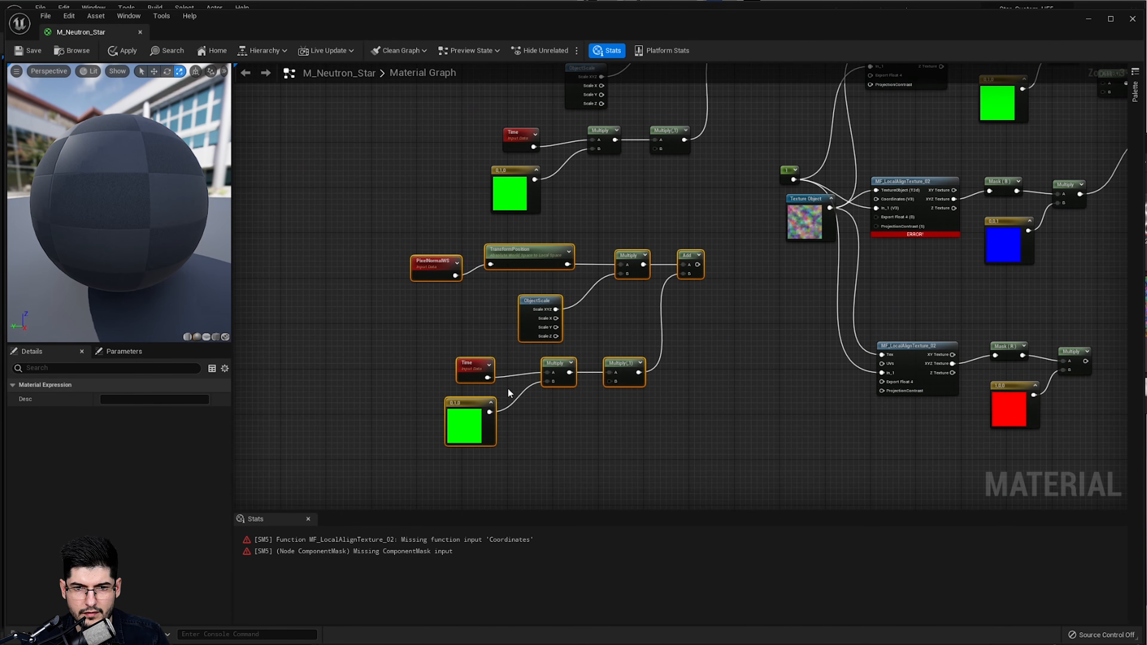
- Set the copied chain's constant to 0,0,1 and connect its Add to the blue branch's Coordinates input
click(468, 425)
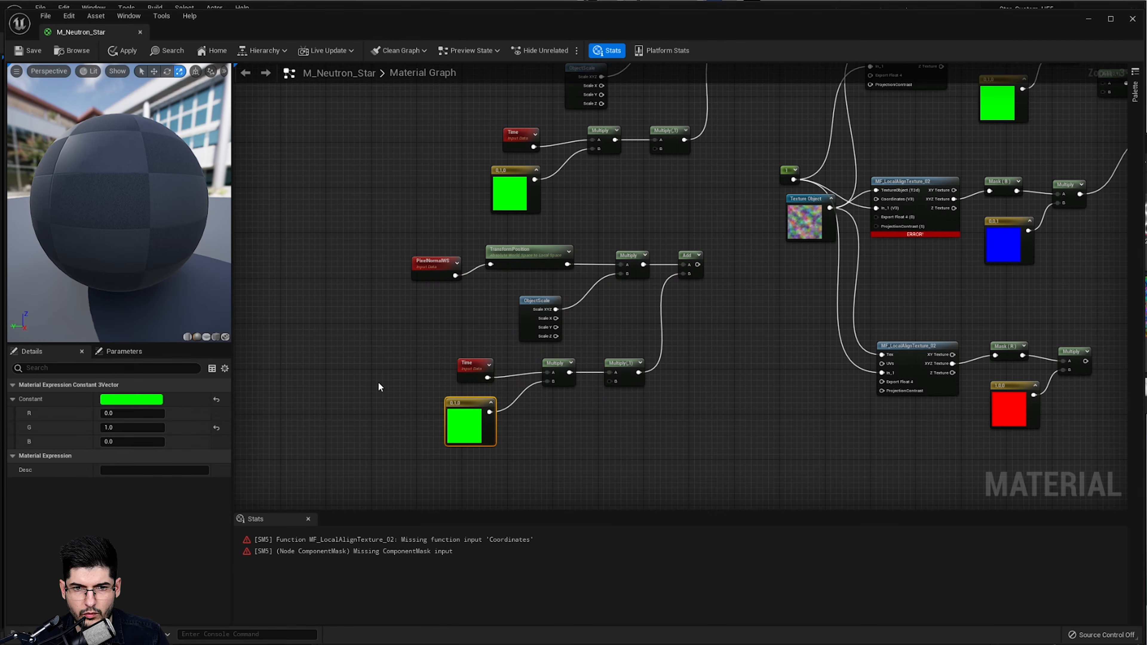
click(123, 429)
text(0)
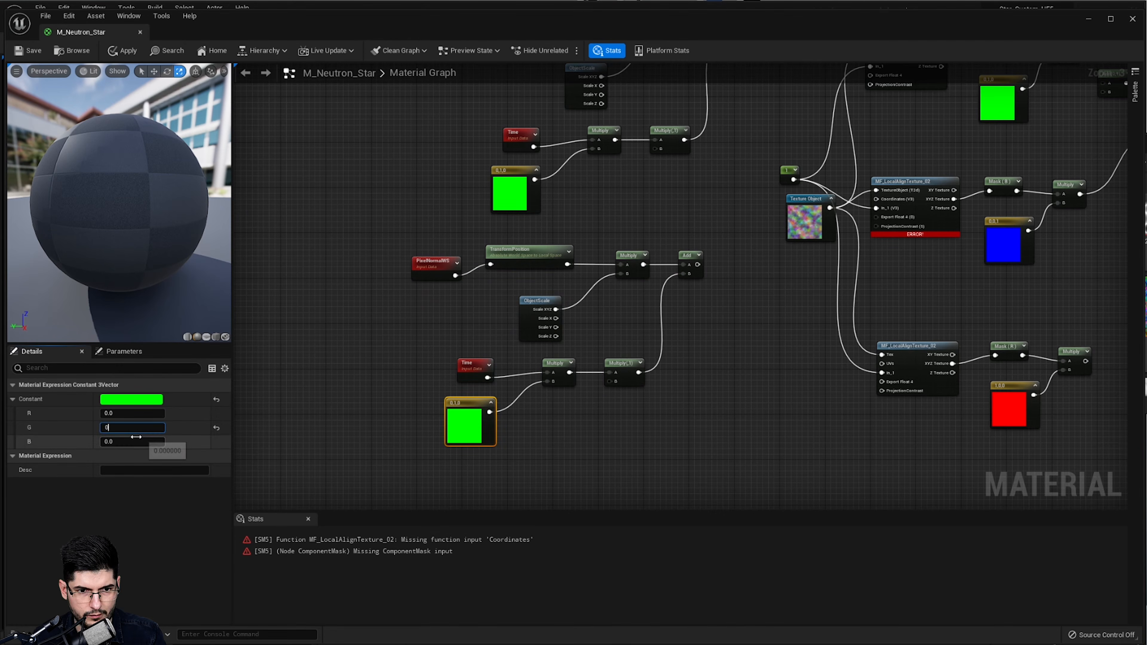
click(137, 441)
text(1)
click(665, 417)
drag(698, 267, 877, 199)
- Duplicate the blue chain below itself and connect the new Add to the red branch's UVs input
right_drag(753, 317, 771, 243)
drag(748, 163, 519, 384)
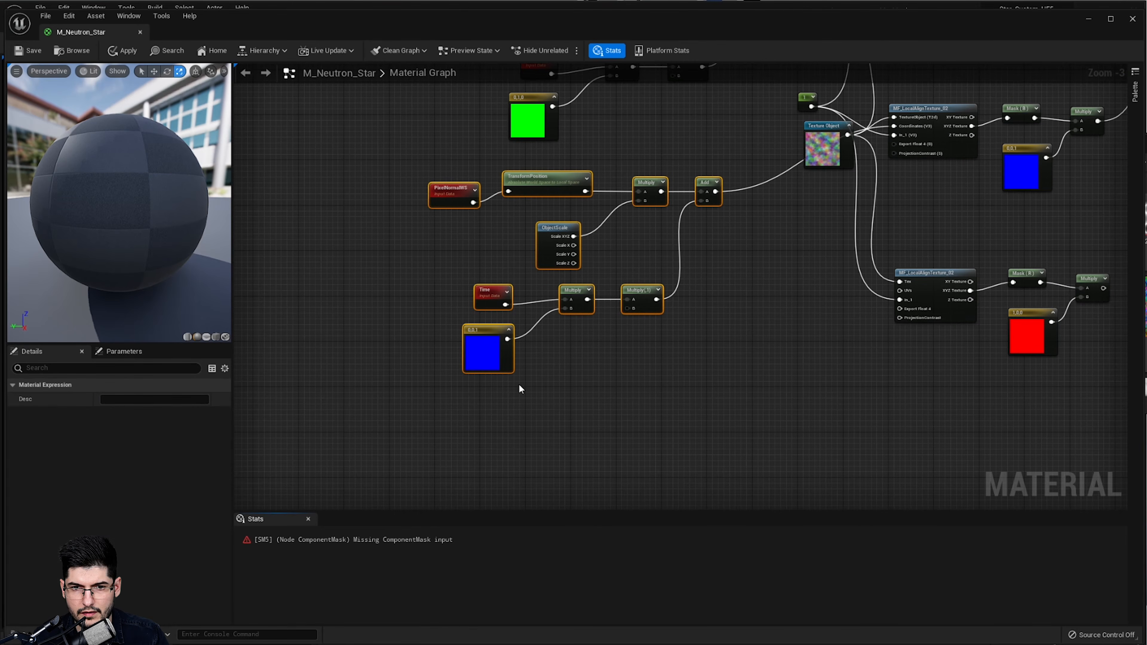
key(ctrl+c)
key(ctrl+v)
right_drag(708, 417, 717, 309)
drag(753, 260, 900, 189)
click(737, 314)
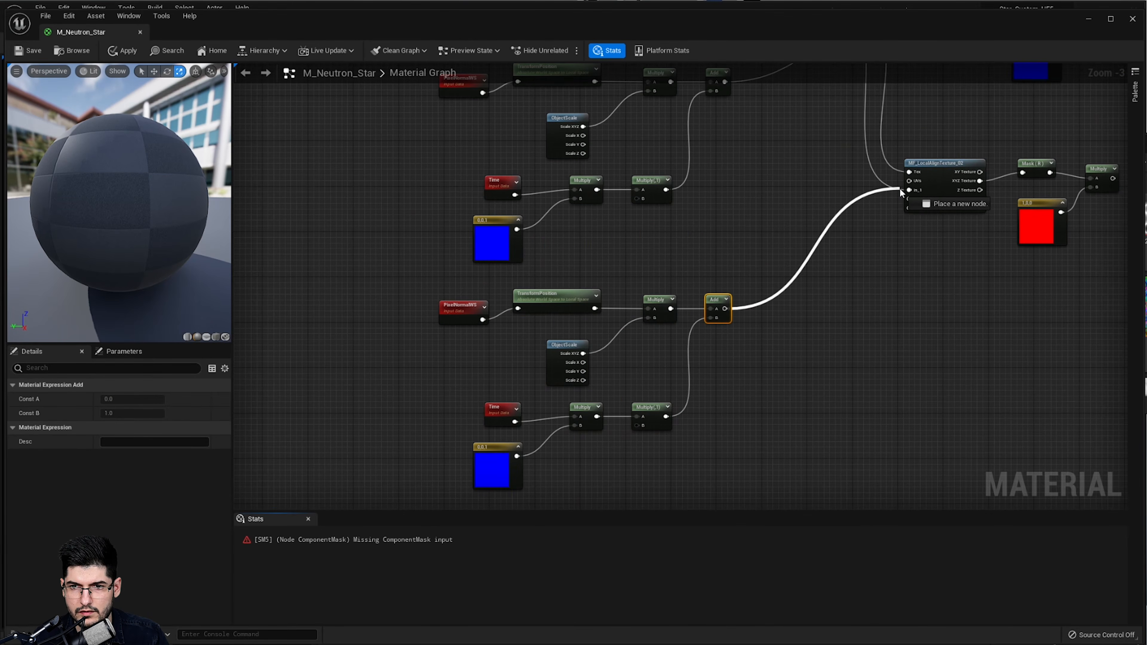
- Set the lowest chain's constant vector to 1,0,0
right_drag(485, 457, 500, 408)
click(500, 407)
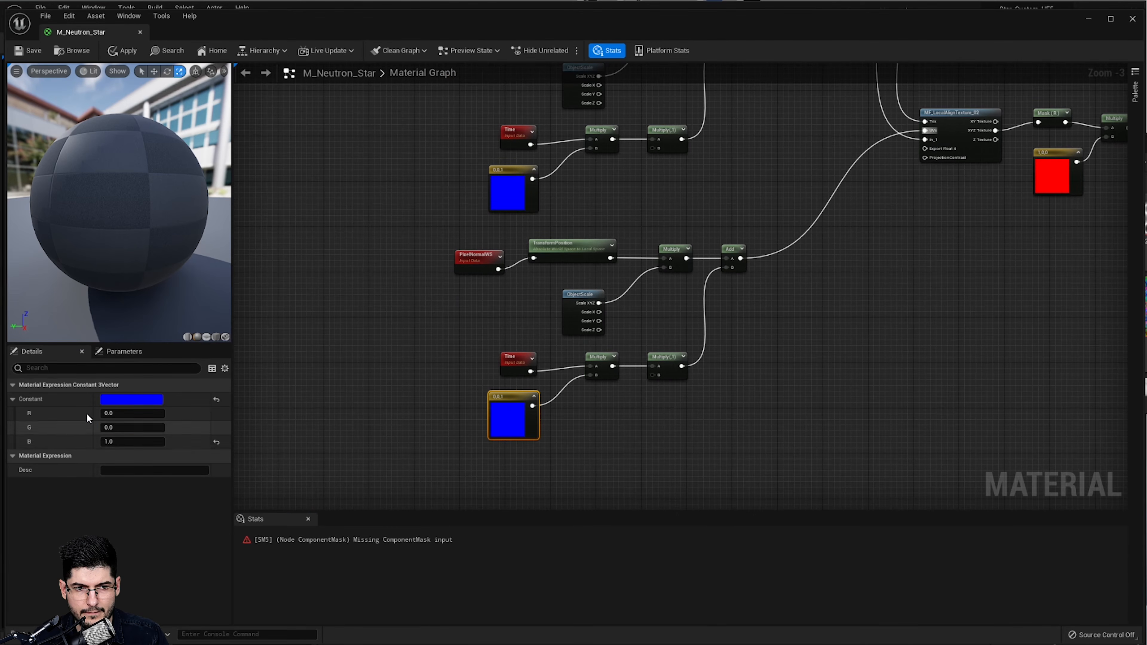
click(132, 441)
text(0)
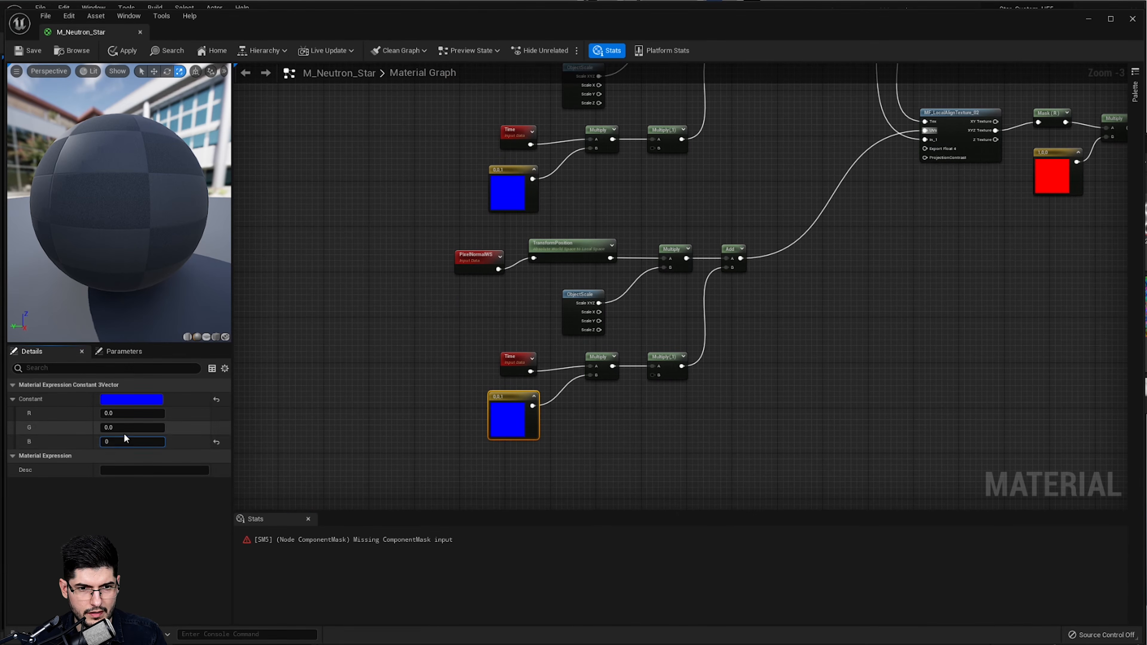
key(Return)
click(132, 413)
text(1)
key(Return)
click(853, 422)
- Examine the wiring through Distortion 2, Distortion 3 and Star Cracks, including the T_Cracks Texture Object
right_drag(853, 422, 780, 432)
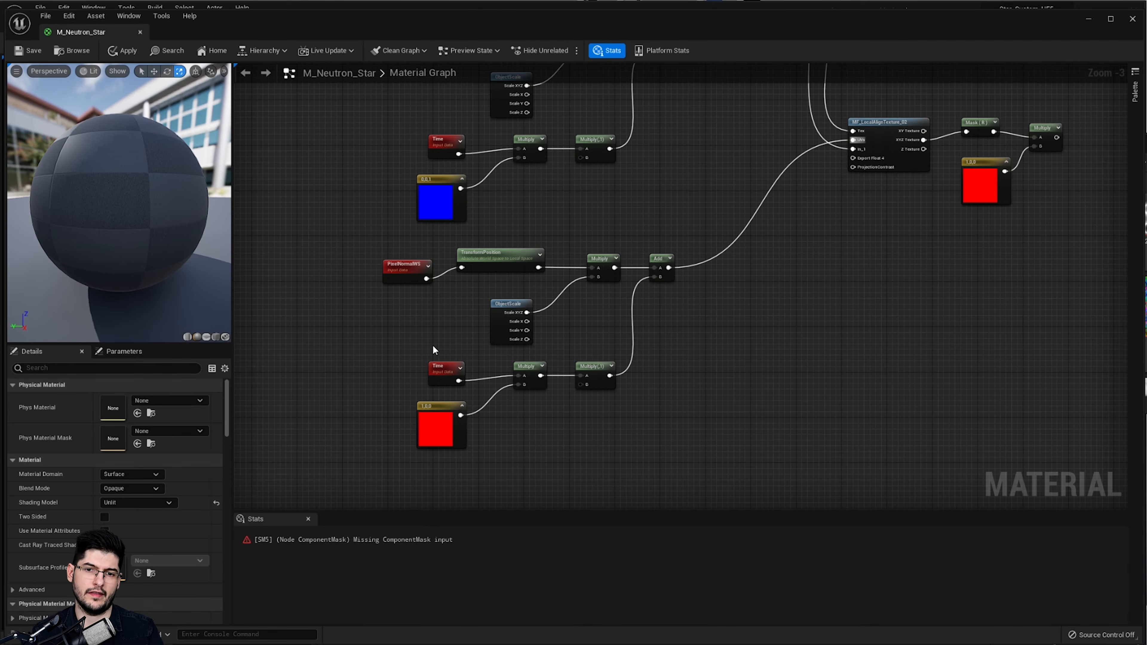
scroll(422, 344, down, 3)
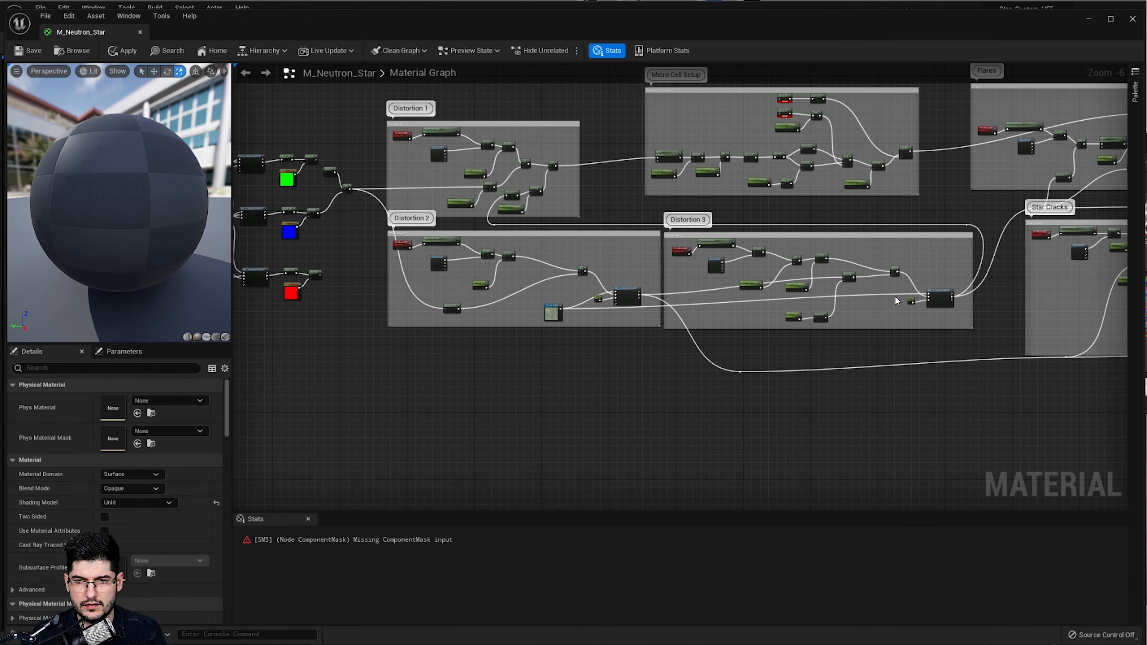
scroll(898, 302, up, 2)
mouse_move(898, 301)
right_down()
mouse_move(616, 283)
mouse_move(875, 274)
right_up()
scroll(617, 283, down, 1)
right_drag(582, 293, 736, 285)
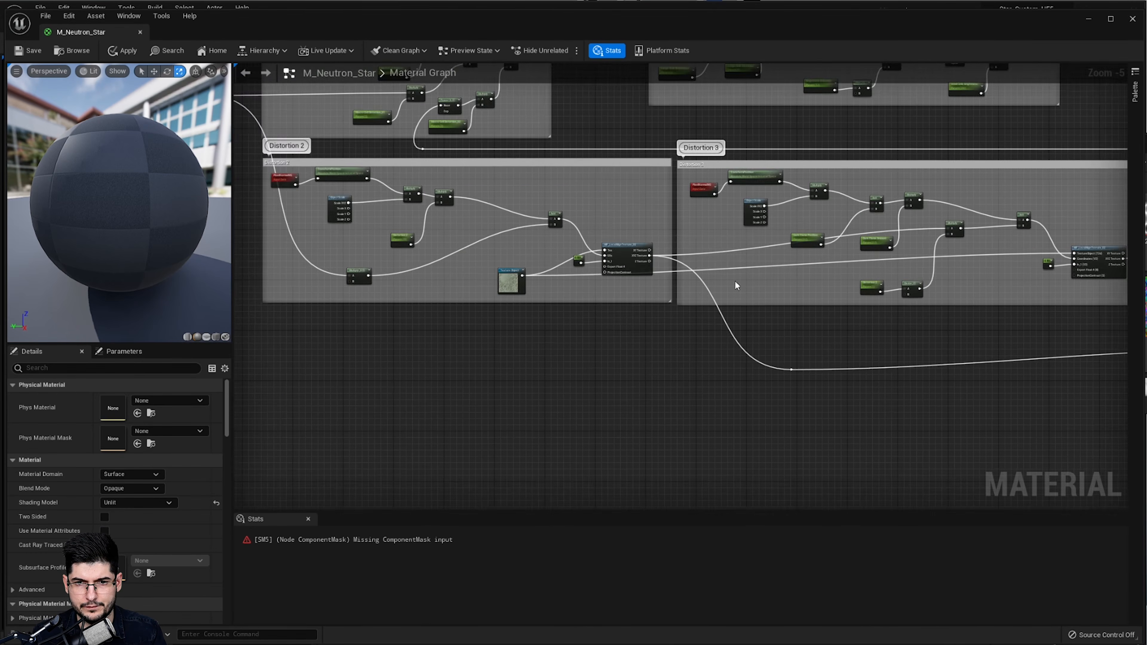
right_drag(1080, 272, 733, 288)
right_drag(1104, 290, 829, 298)
scroll(829, 299, up, 2)
click(877, 313)
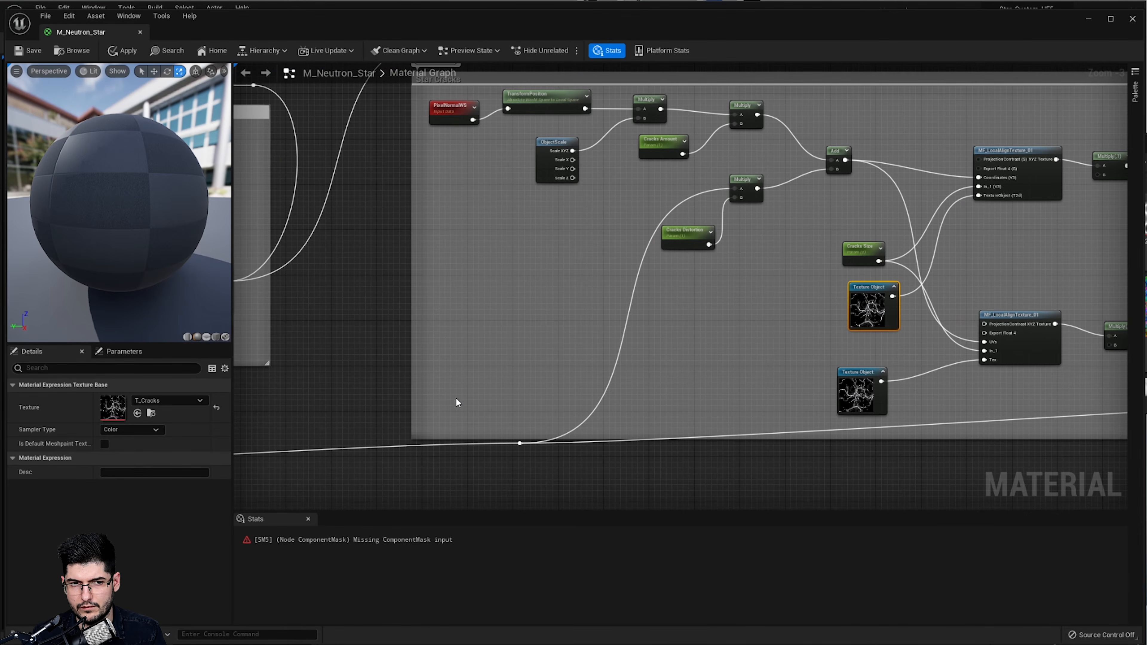
right_drag(756, 360, 1022, 336)
right_drag(526, 354, 936, 310)
right_drag(284, 301, 669, 305)
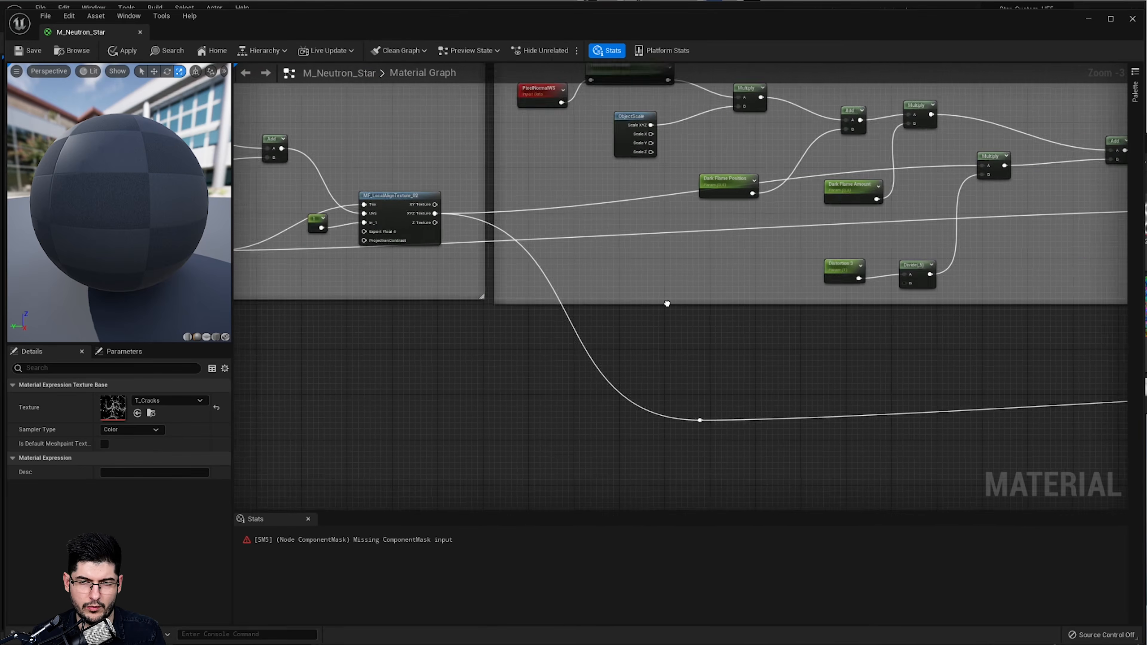
- Assign the T_Noise texture to the Texture Object in the Distortion 2 group
right_drag(392, 297, 723, 323)
scroll(538, 320, up, 3)
click(519, 282)
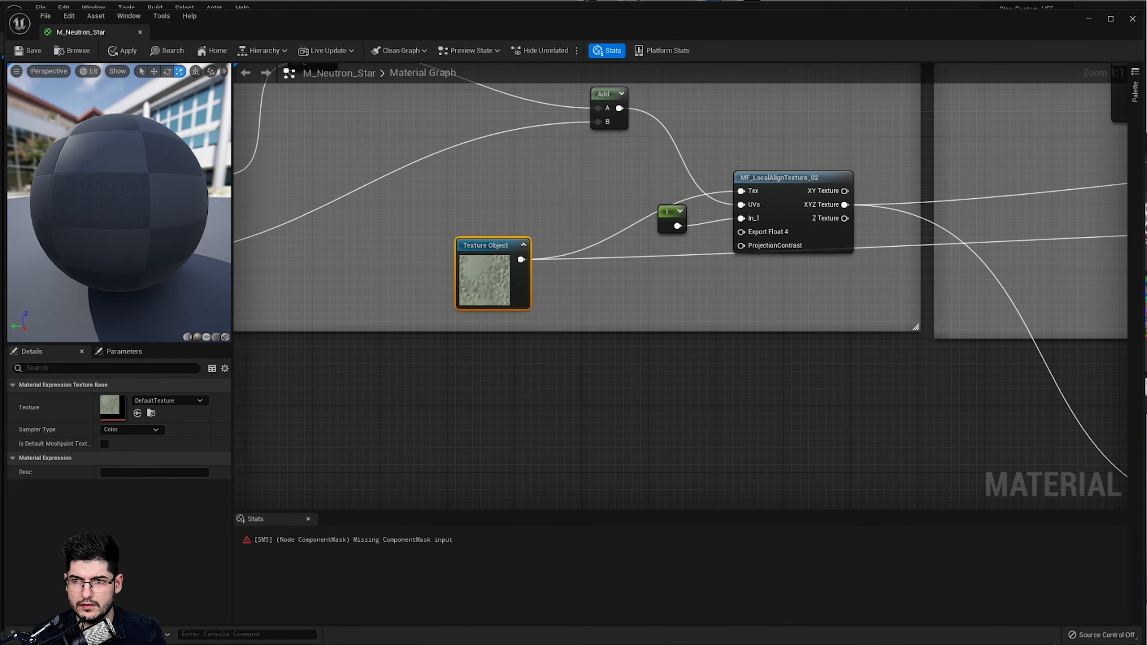
click(1145, 217)
drag(990, 307, 109, 410)
click(497, 282)
- Add a scalar constant beside the blue chain and convert it to a parameter
scroll(362, 370, down, 3)
right_drag(351, 374, 690, 370)
right_drag(680, 308, 614, 442)
scroll(463, 257, down, 2)
right_drag(257, 362, 691, 298)
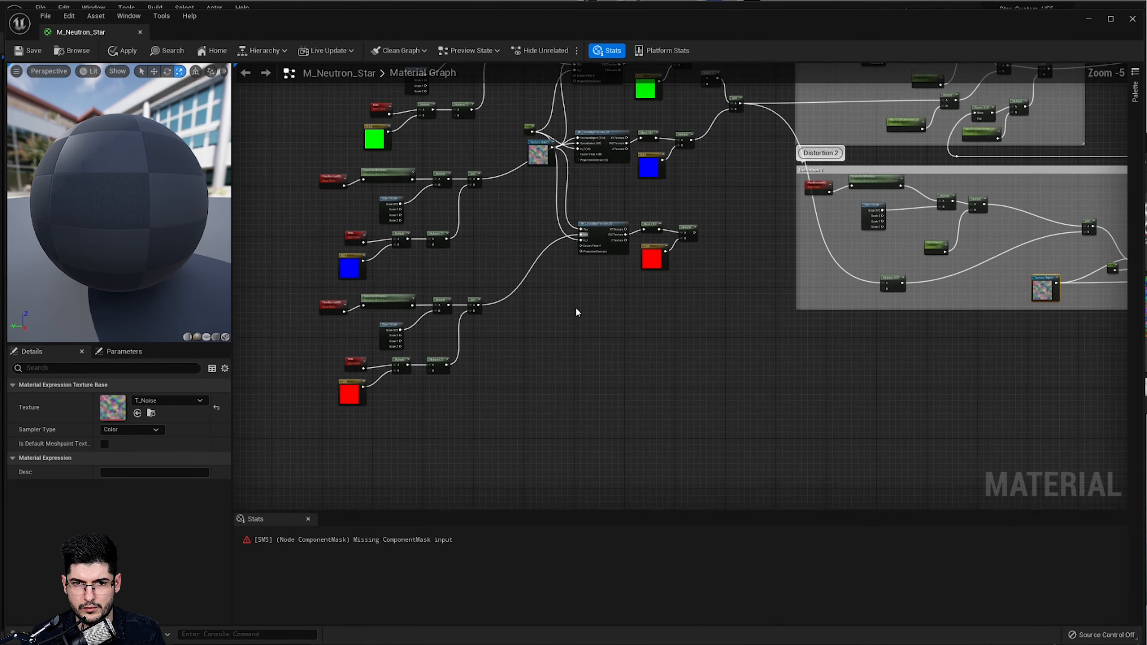
right_drag(361, 336, 620, 316)
scroll(621, 314, up, 5)
right_drag(697, 160, 695, 289)
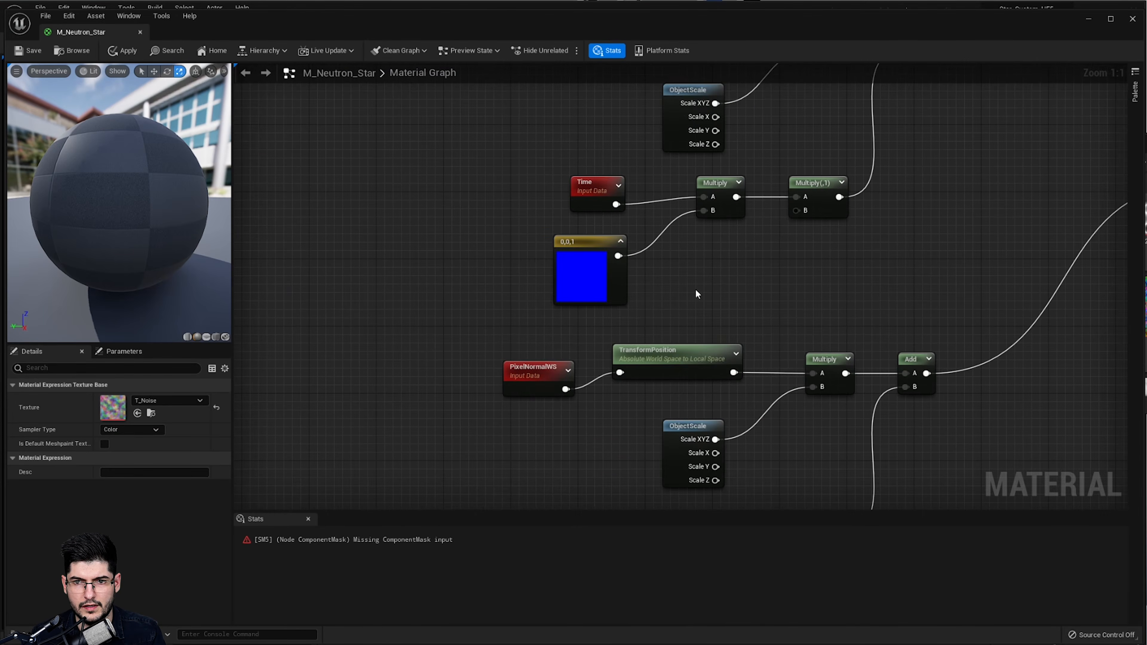
scroll(727, 261, down, 3)
right_drag(755, 228, 714, 354)
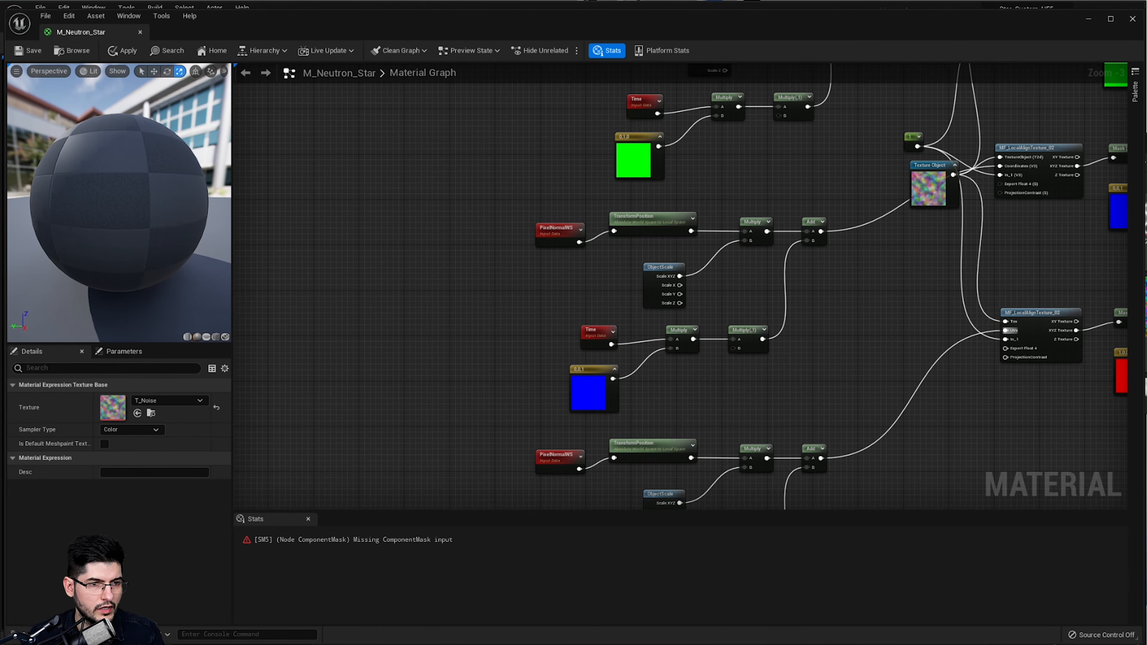
click(465, 281)
right_drag(512, 266, 499, 297)
key(1)
click(487, 306)
right_click(489, 307)
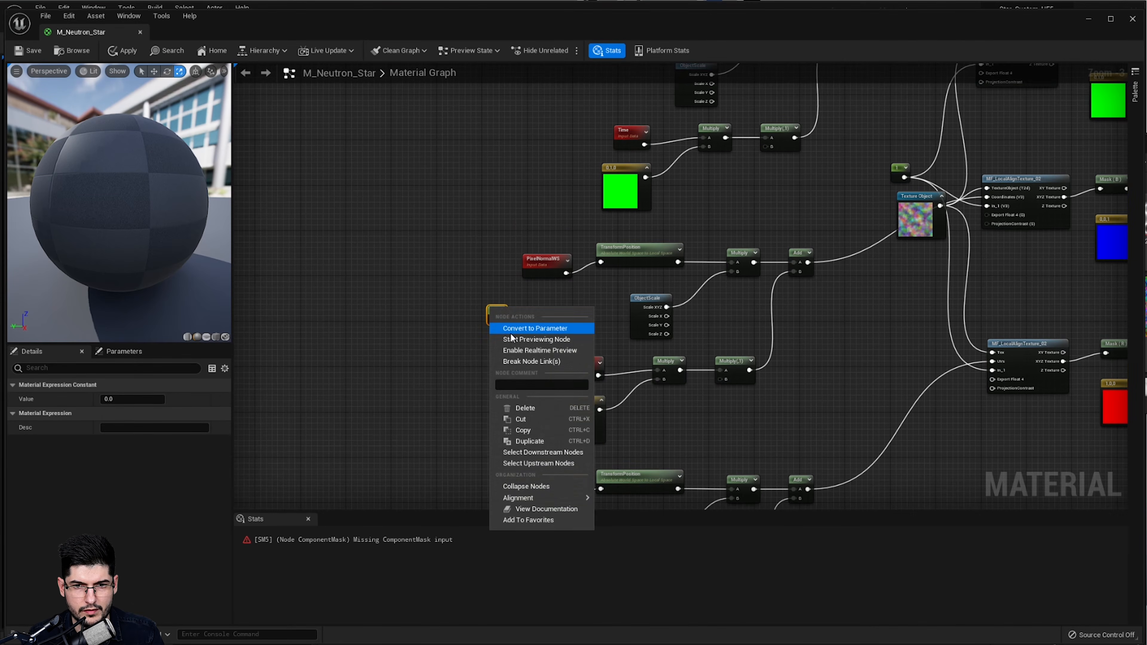
click(519, 330)
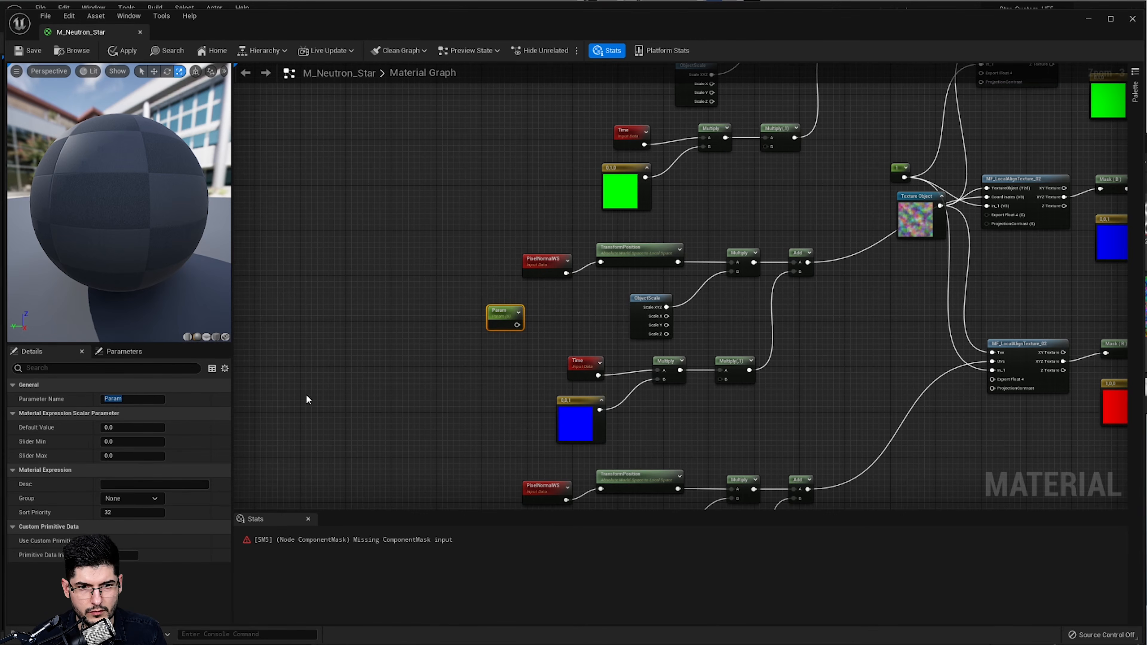
- Name the new scalar parameter Turbulance and set its default value to 0.1
scroll(306, 394, up, 2)
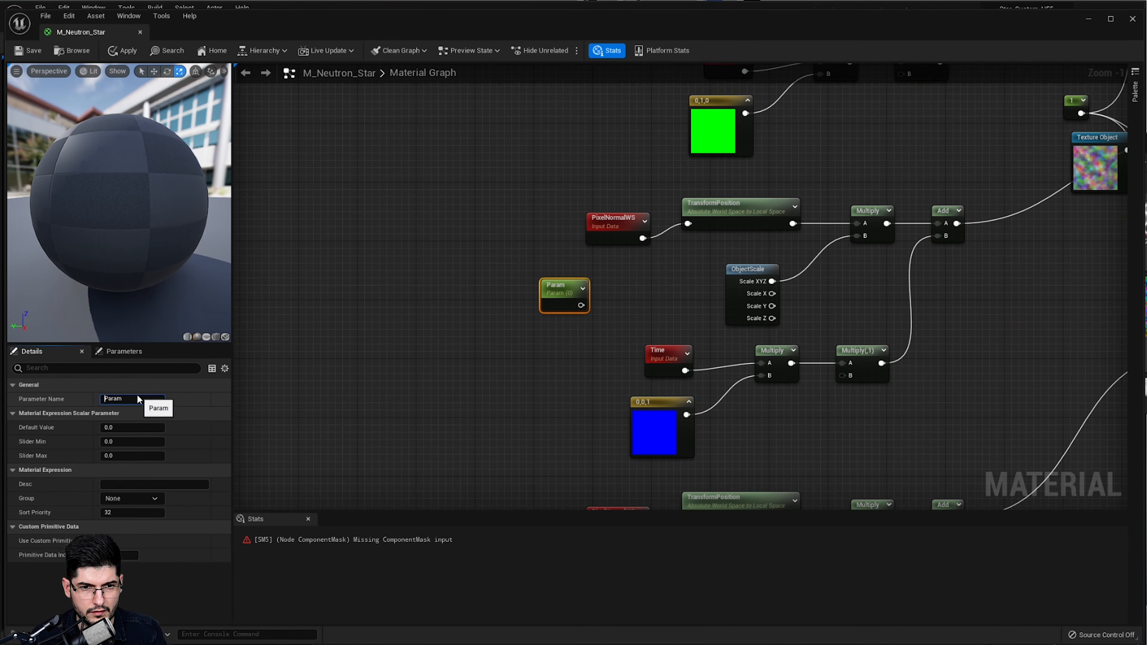
click(137, 398)
text(tu)
key(BackSpace)
key(BackSpace)
text(Turbnuanc)
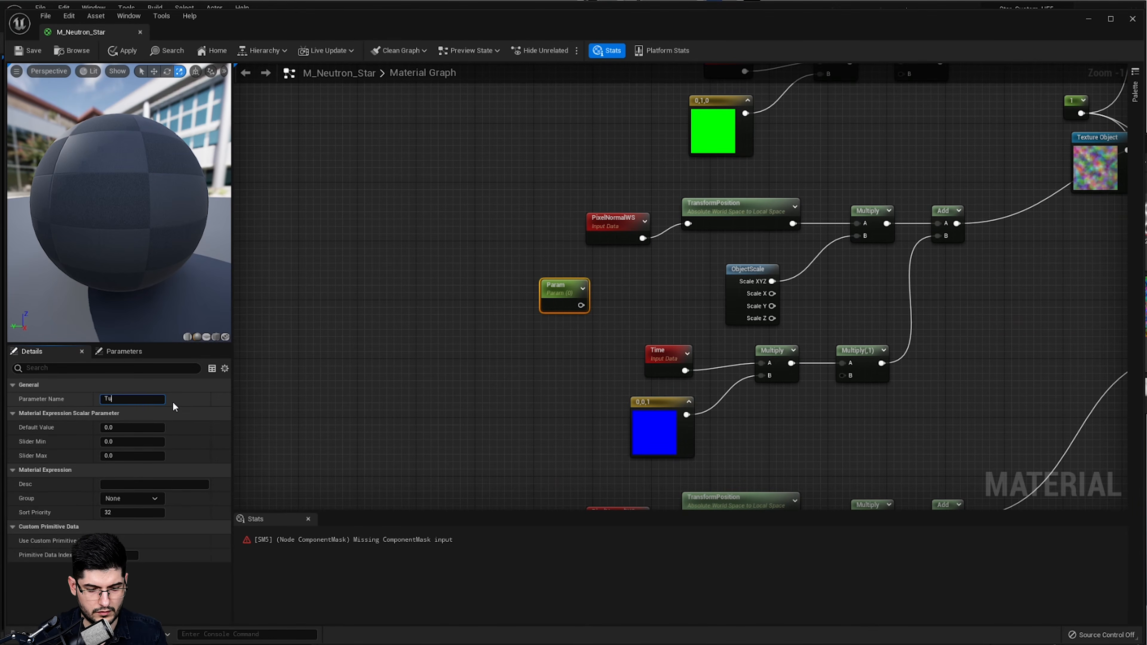
key(BackSpace)
key(BackSpace)
key(BackSpace)
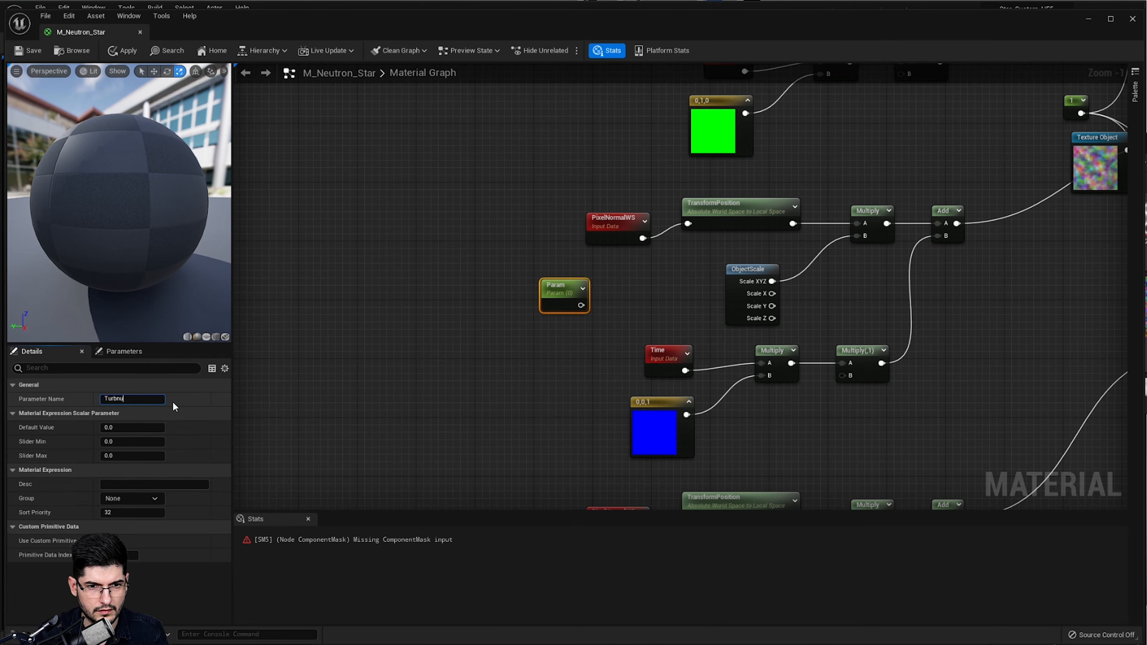
key(BackSpace)
key(BackSpace)
text(ulance)
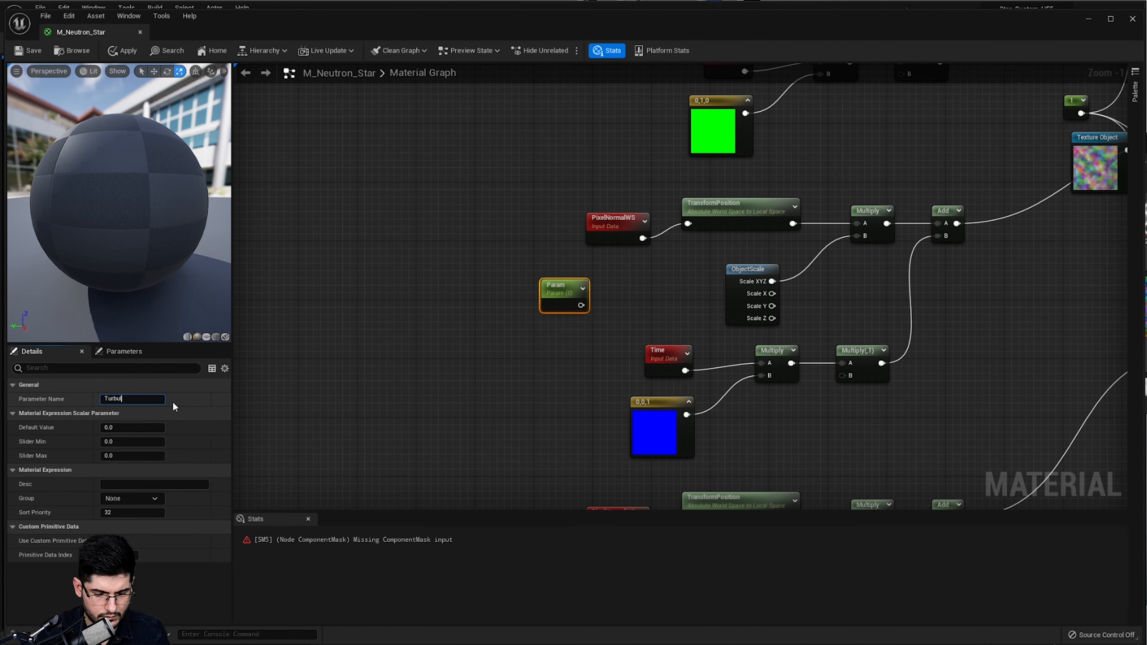
key(Return)
click(130, 428)
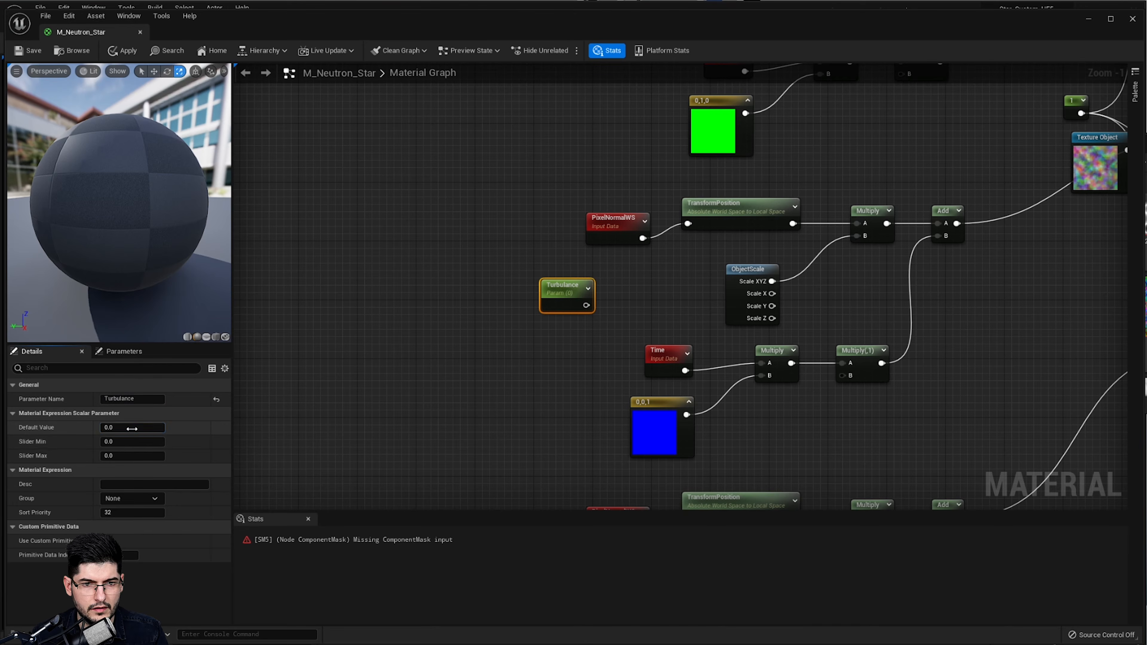
text(0.1)
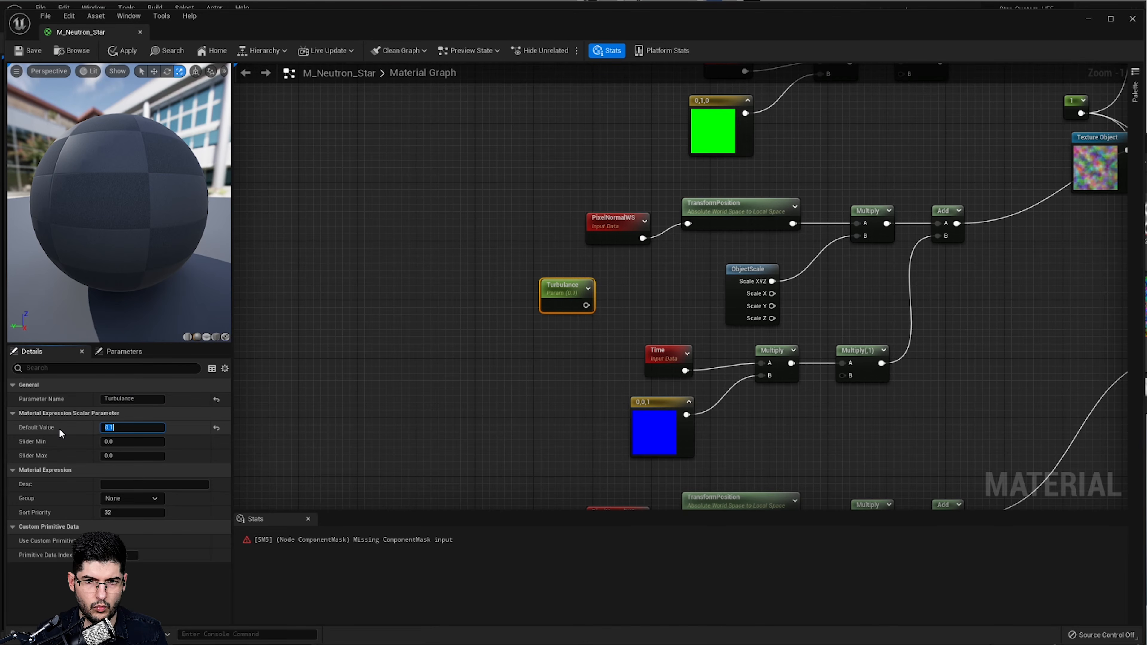
key(Return)
- Connect the Turbulance parameter to the B input of the green chain's second Multiply
right_drag(595, 252, 506, 387)
right_drag(479, 293, 485, 357)
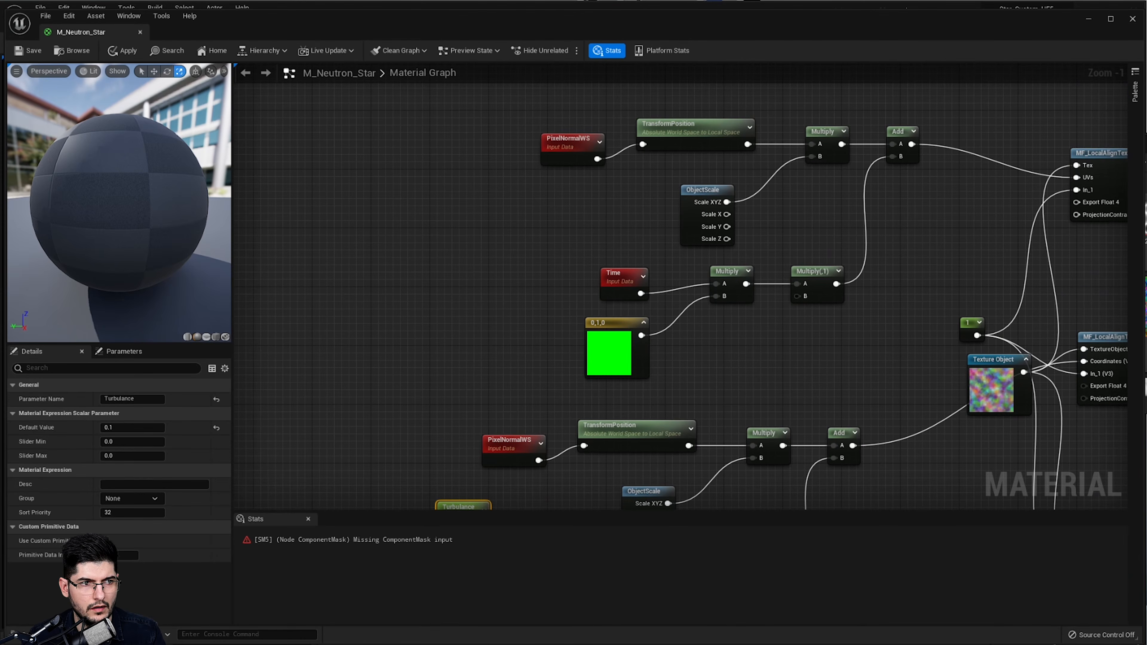
right_drag(761, 457, 761, 336)
scroll(760, 336, up, 1)
right_drag(824, 389, 827, 349)
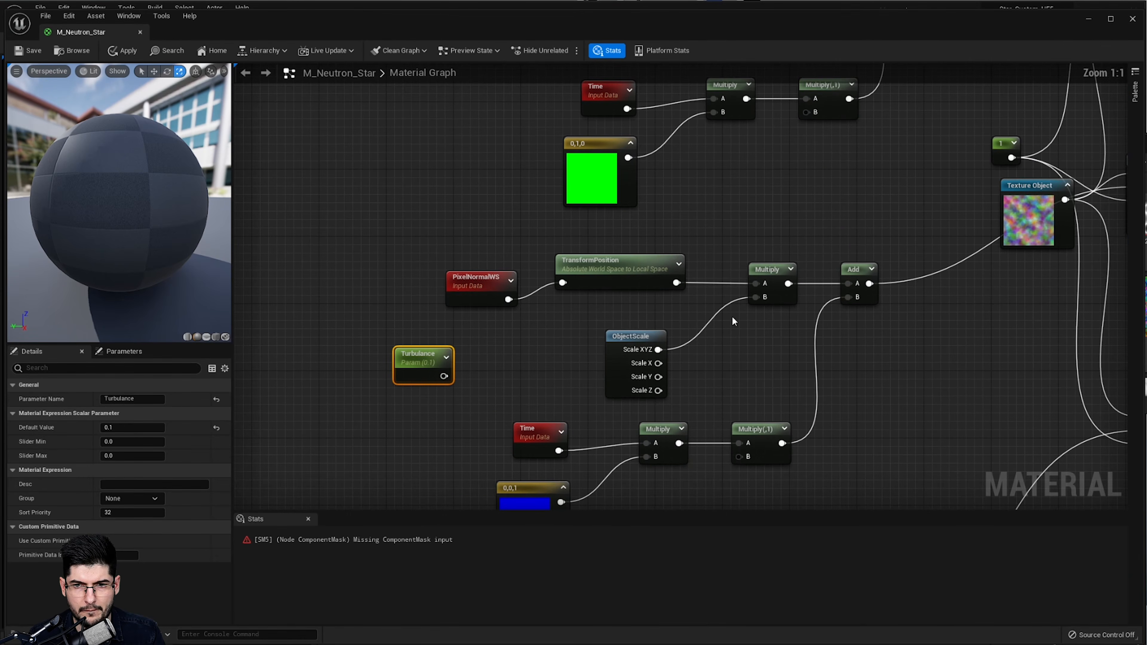
right_drag(732, 317, 690, 222)
click(677, 347)
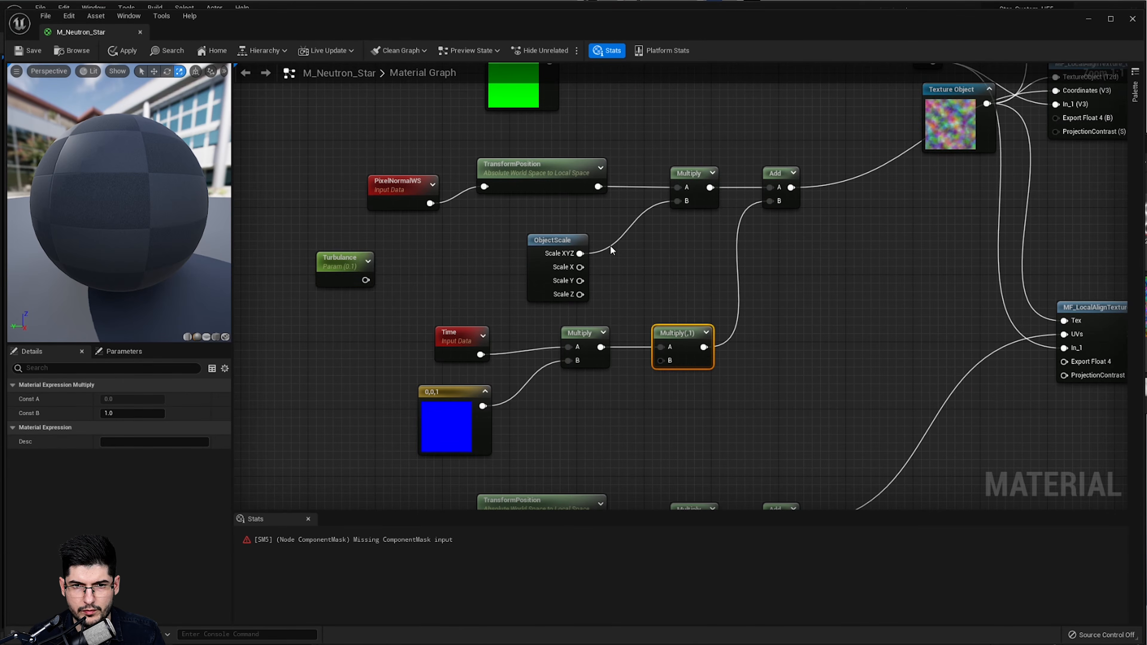
right_drag(446, 262, 563, 437)
drag(482, 457, 844, 193)
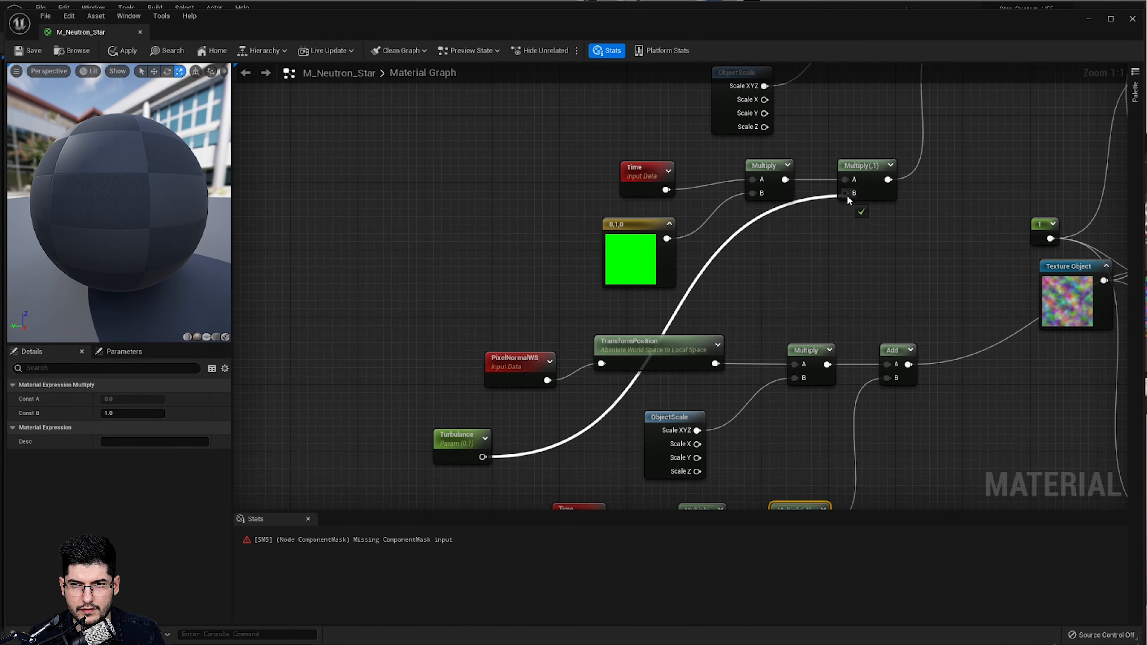
- Connect the Turbulance parameter to the B input of the second Multiply in the blue and red Time branches
right_drag(489, 442, 424, 281)
drag(417, 295, 713, 377)
right_drag(491, 361, 417, 222)
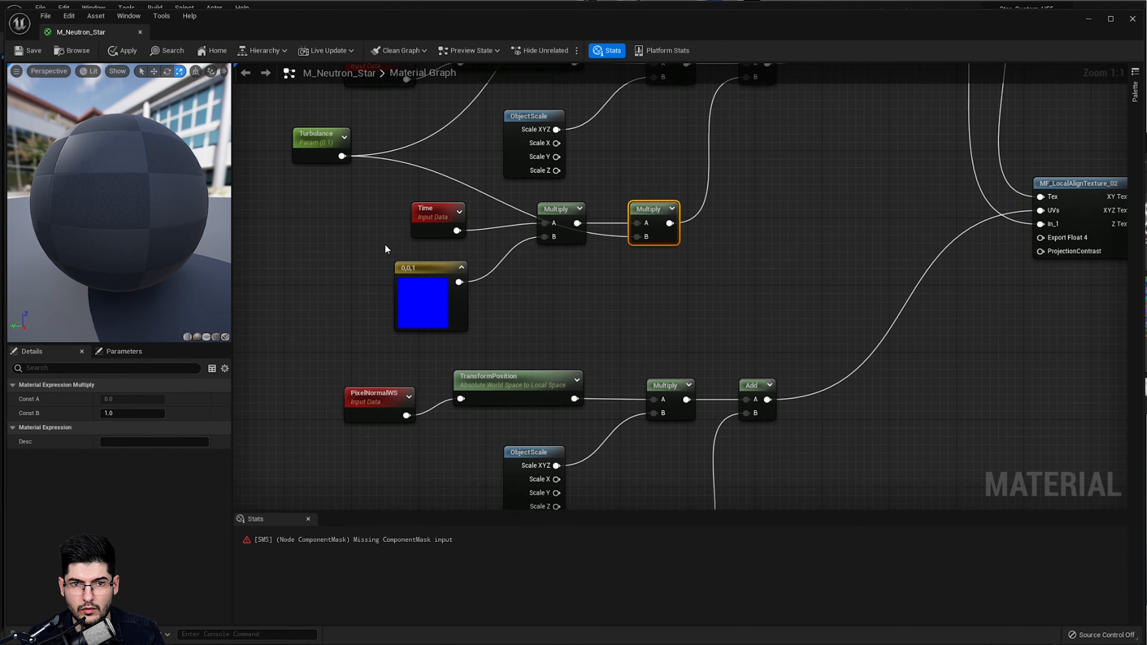
scroll(384, 244, down, 1)
drag(350, 168, 606, 120)
scroll(606, 120, down, 2)
right_drag(606, 120, 677, 424)
scroll(678, 424, down, 2)
right_drag(946, 414, 904, 481)
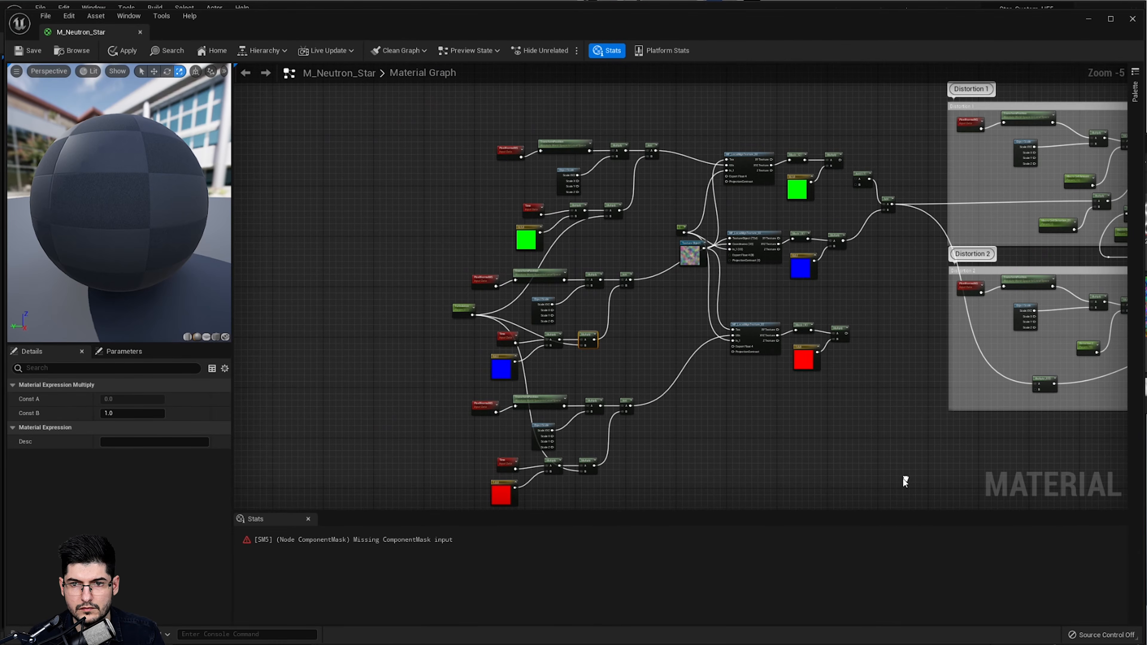
- Select the Turbulance node with the green, blue and red coordinate branches and move them together slightly upward
drag(440, 132, 655, 399)
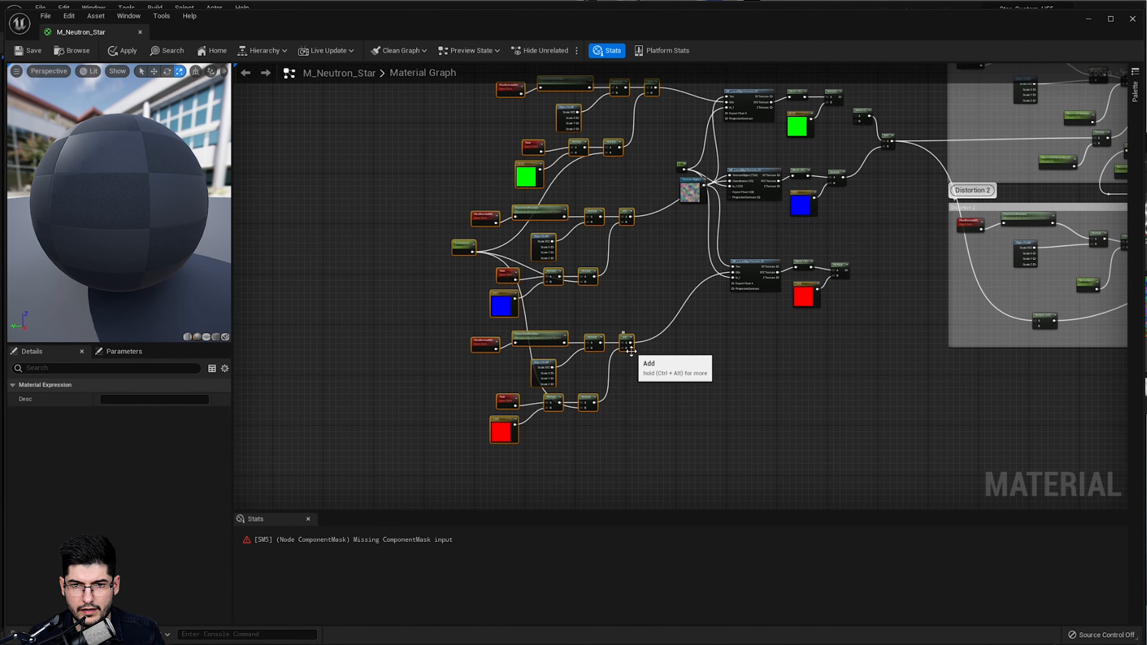
drag(630, 350, 637, 306)
right_drag(710, 277, 690, 413)
click(867, 174)
scroll(866, 175, down, 1)
right_drag(866, 174, 863, 190)
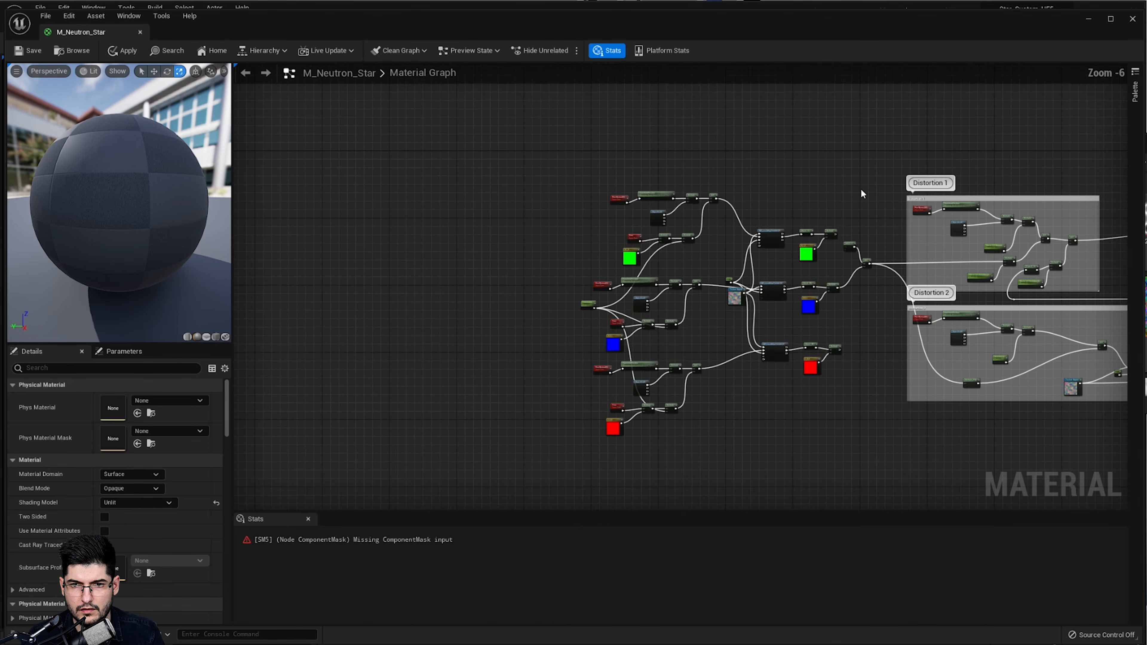
- Wrap the coordinate branches and their texture, mask and Multiply nodes in a comment box titled "Distortion over Time"
drag(855, 166, 591, 434)
right_drag(678, 343, 678, 417)
scroll(677, 418, up, 1)
key(c)
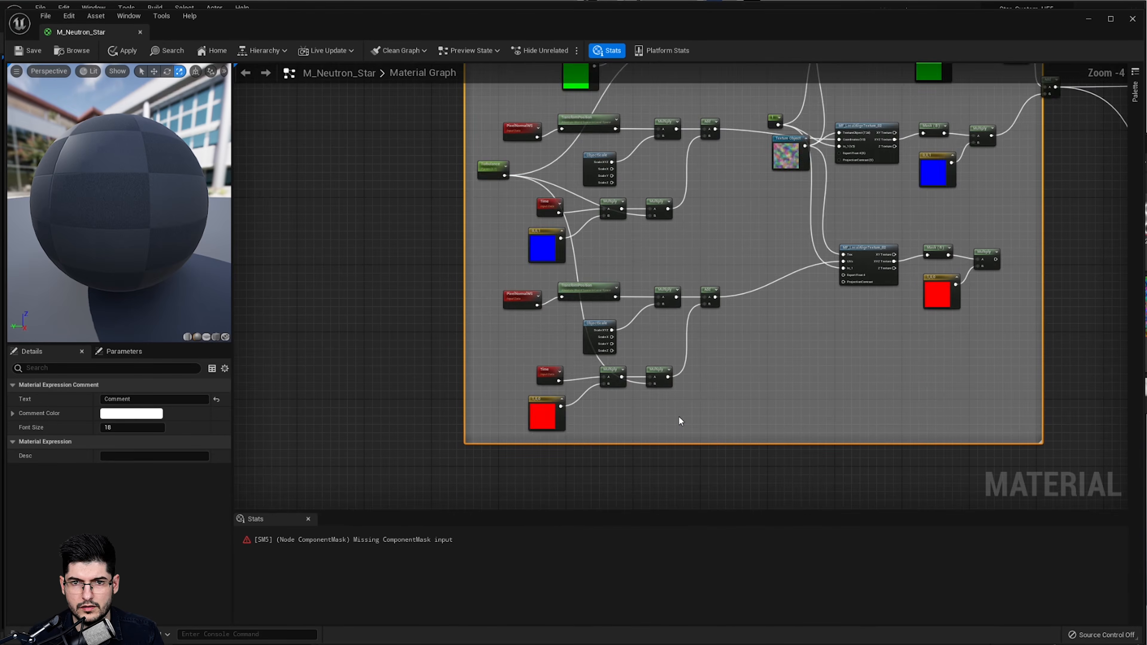
scroll(646, 293, up, 1)
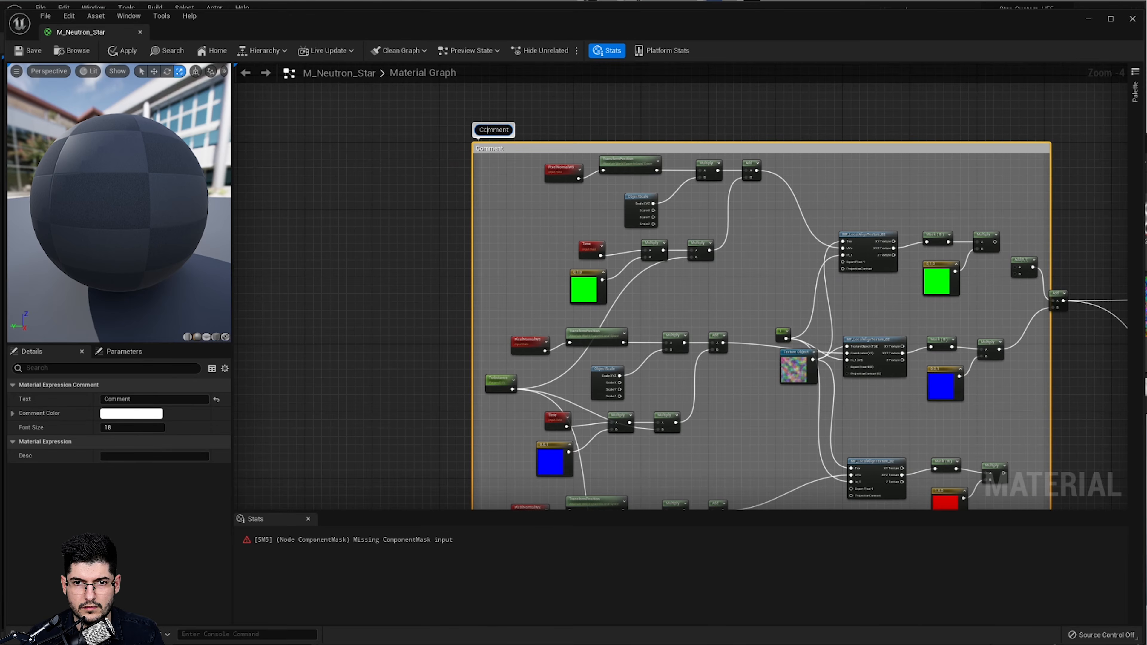
key(ctrl+a)
text(Distortion)
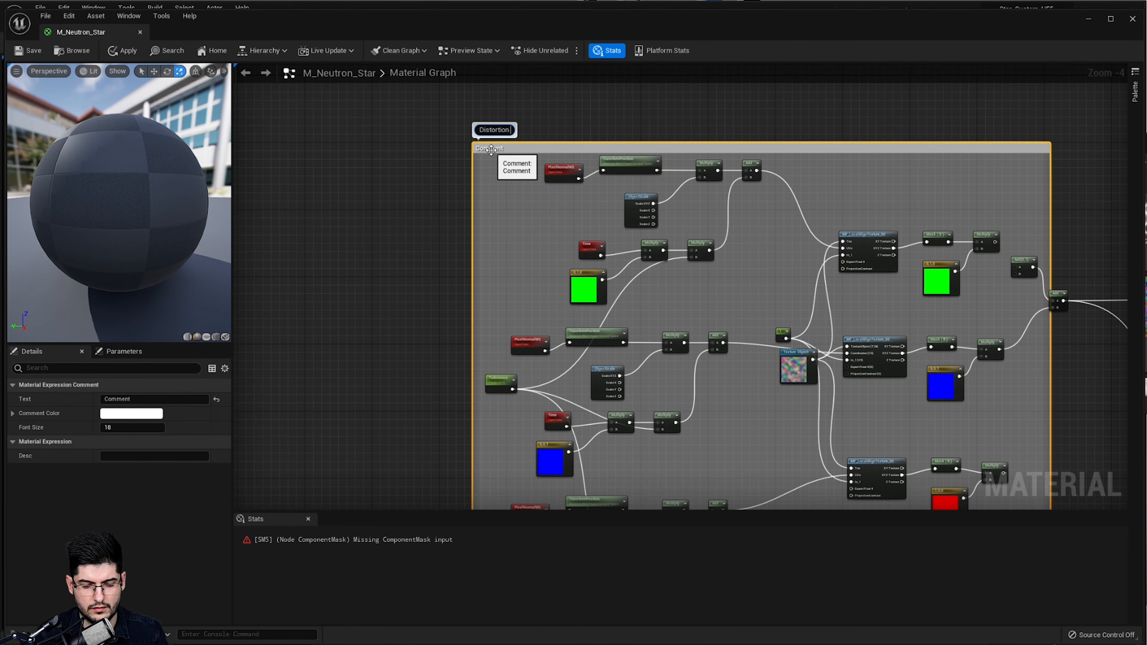
text( over Time)
key(Return)
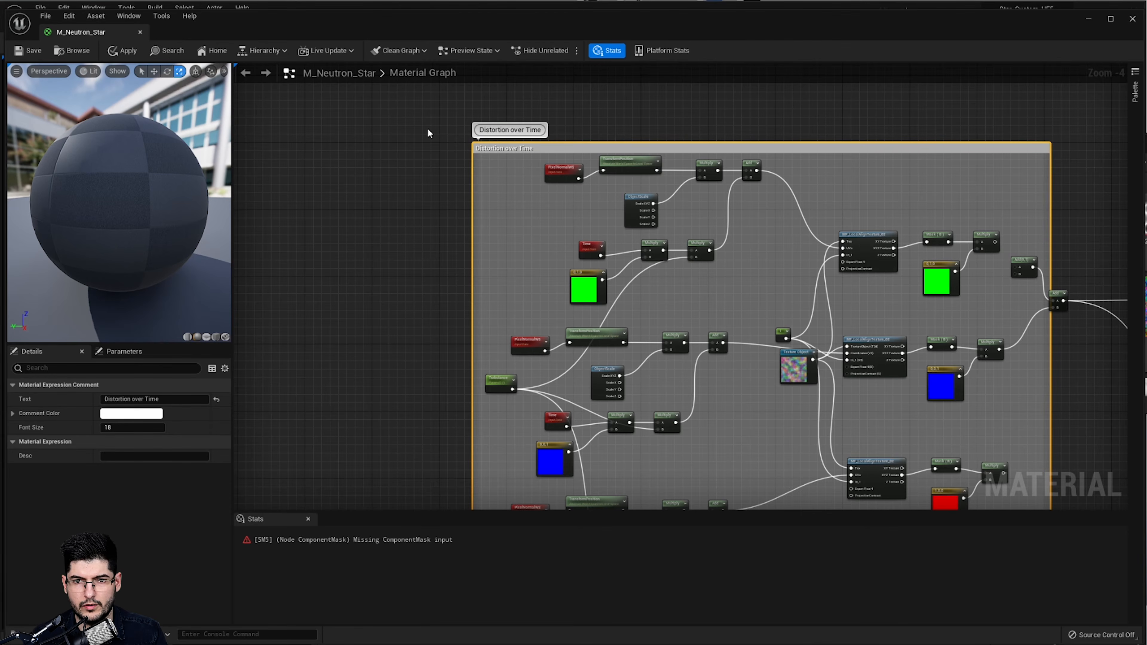
- Wire the green and blue Multiply outputs into the first Add node's A and B, and the red Multiply into the second Add's B
click(466, 254)
scroll(610, 300, down, 2)
scroll(871, 302, up, 3)
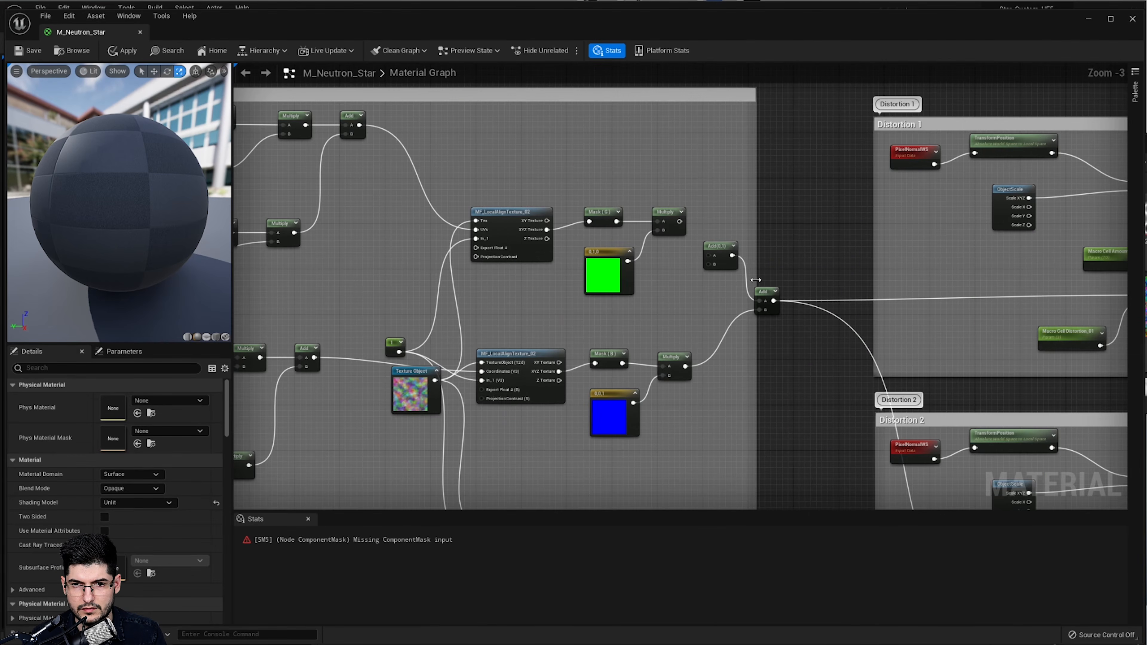
click(731, 258)
right_drag(579, 304, 583, 187)
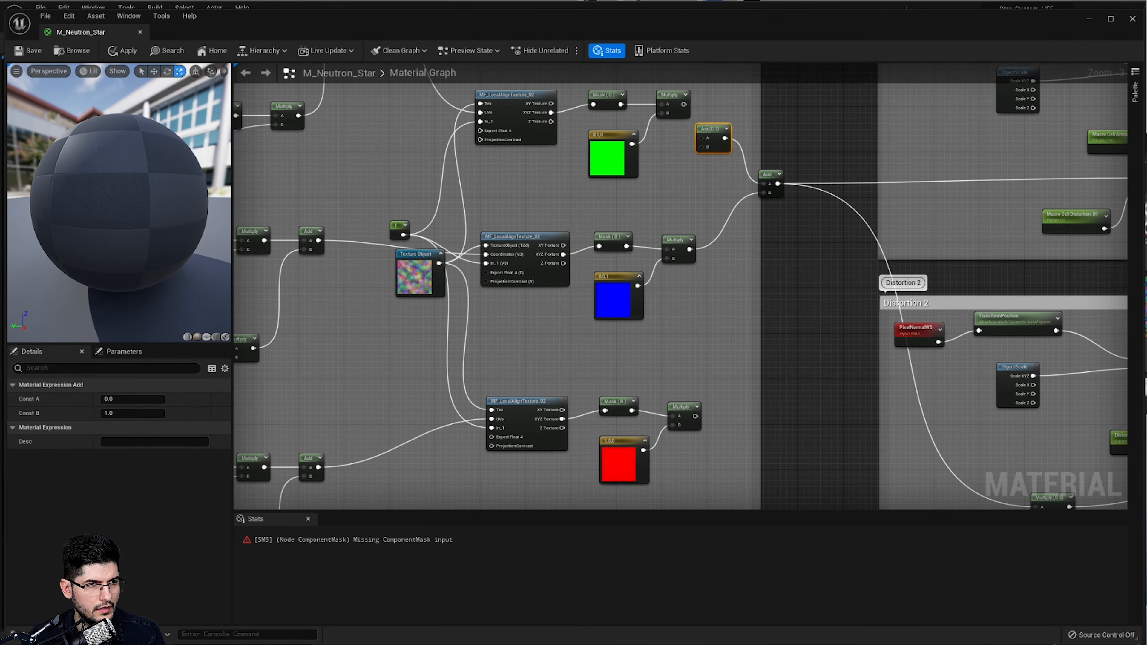
scroll(746, 170, up, 3)
right_drag(714, 154, 722, 284)
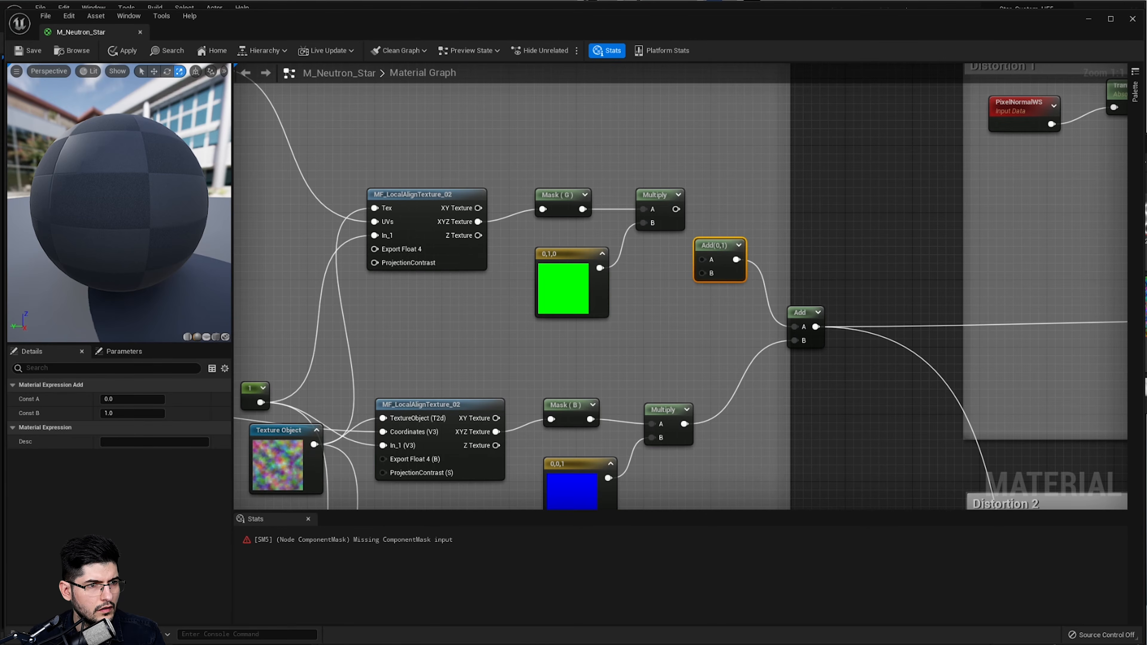
right_drag(584, 313, 584, 261)
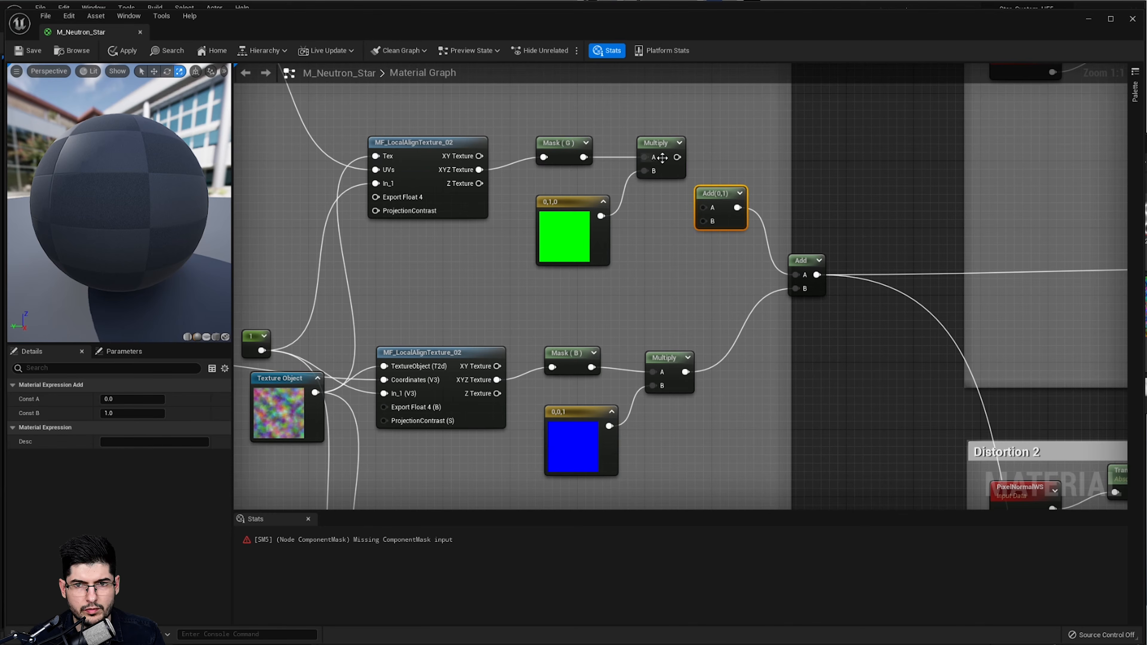
drag(678, 157, 710, 209)
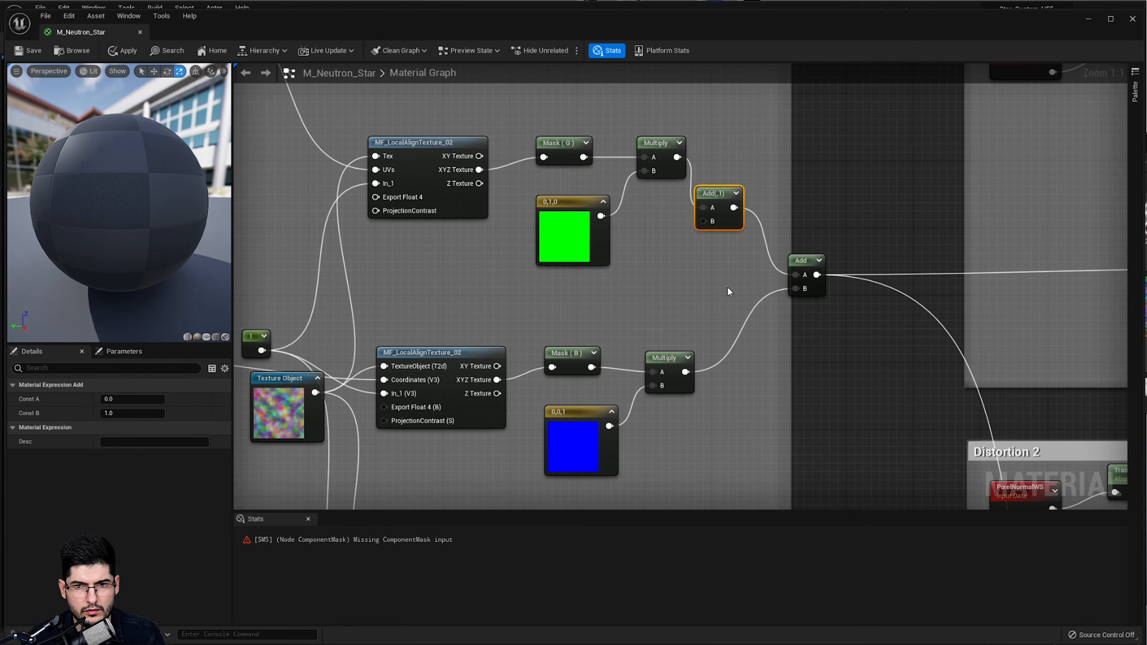
drag(686, 372, 705, 220)
right_drag(789, 380, 785, 266)
mouse_move(747, 342)
right_down()
mouse_move(735, 195)
mouse_move(731, 343)
right_up()
drag(673, 481, 781, 154)
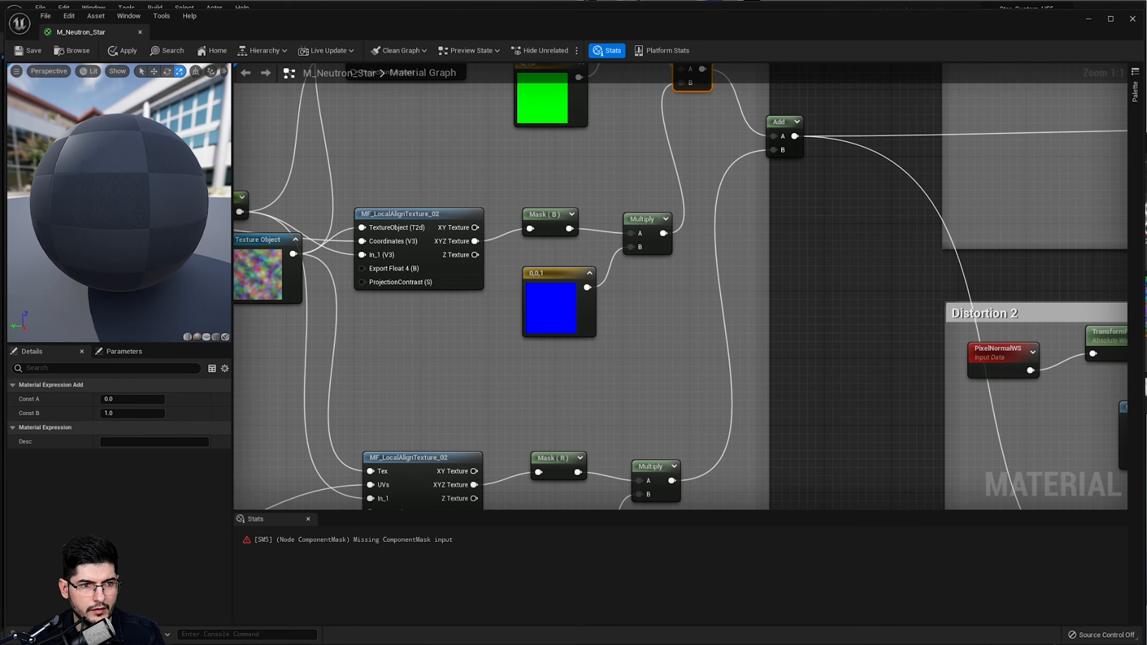
- Preview the final Add node on the sphere and move it inside the Distortion over Time comment
scroll(715, 308, down, 2)
right_drag(715, 308, 619, 336)
scroll(499, 259, down, 1)
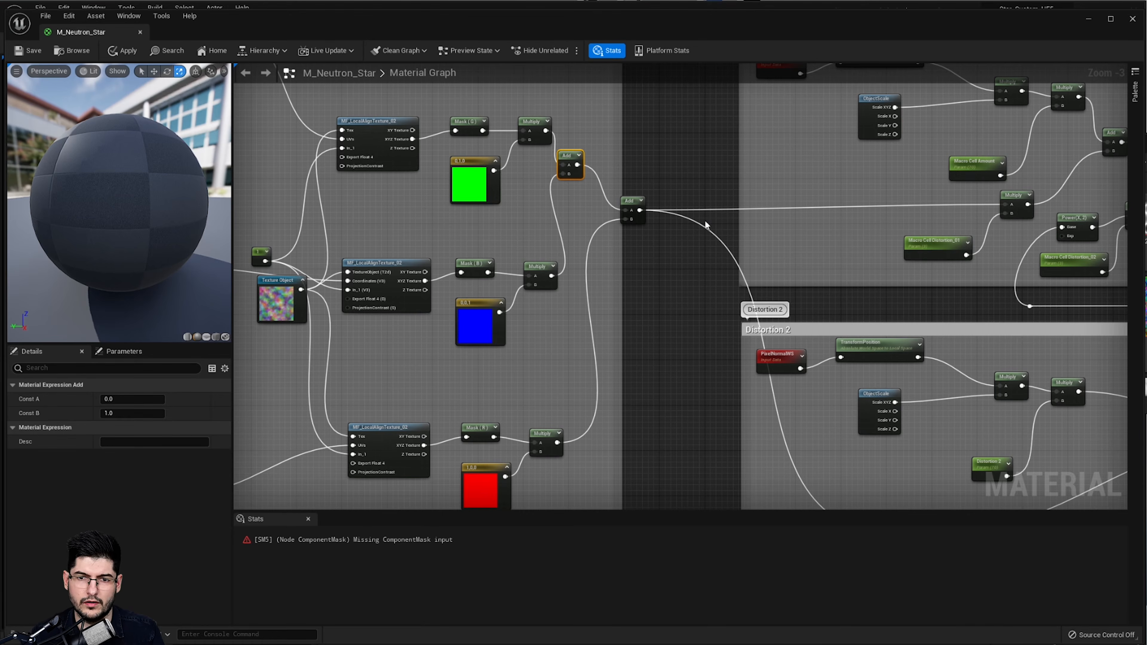
right_click(644, 216)
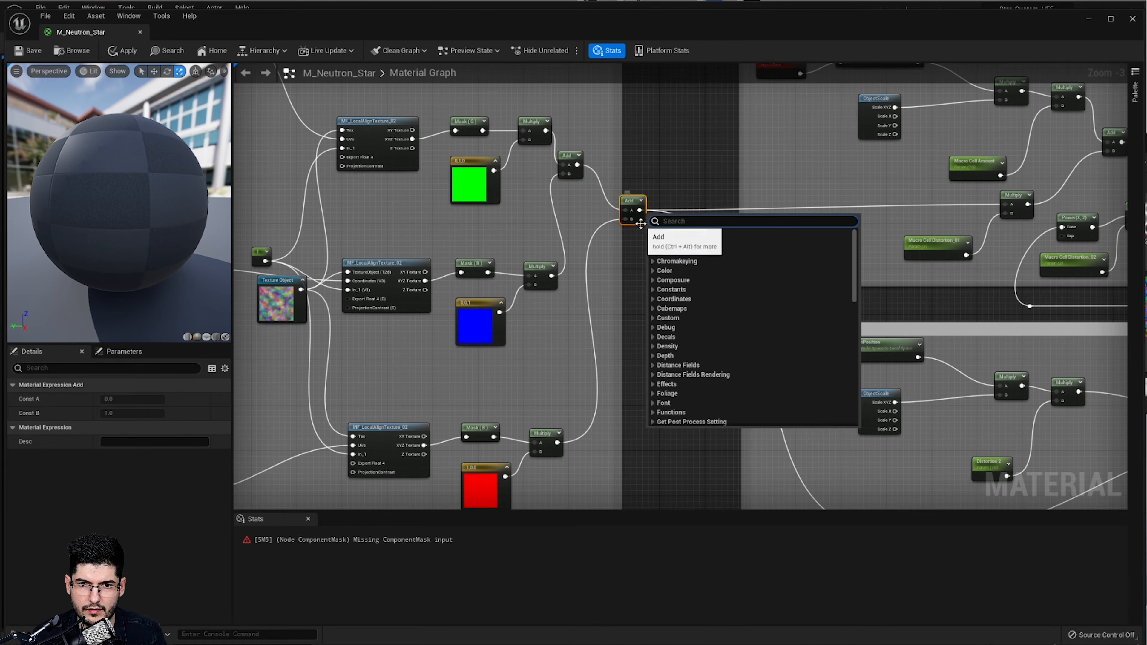
right_click(641, 222)
click(662, 239)
drag(644, 221, 612, 233)
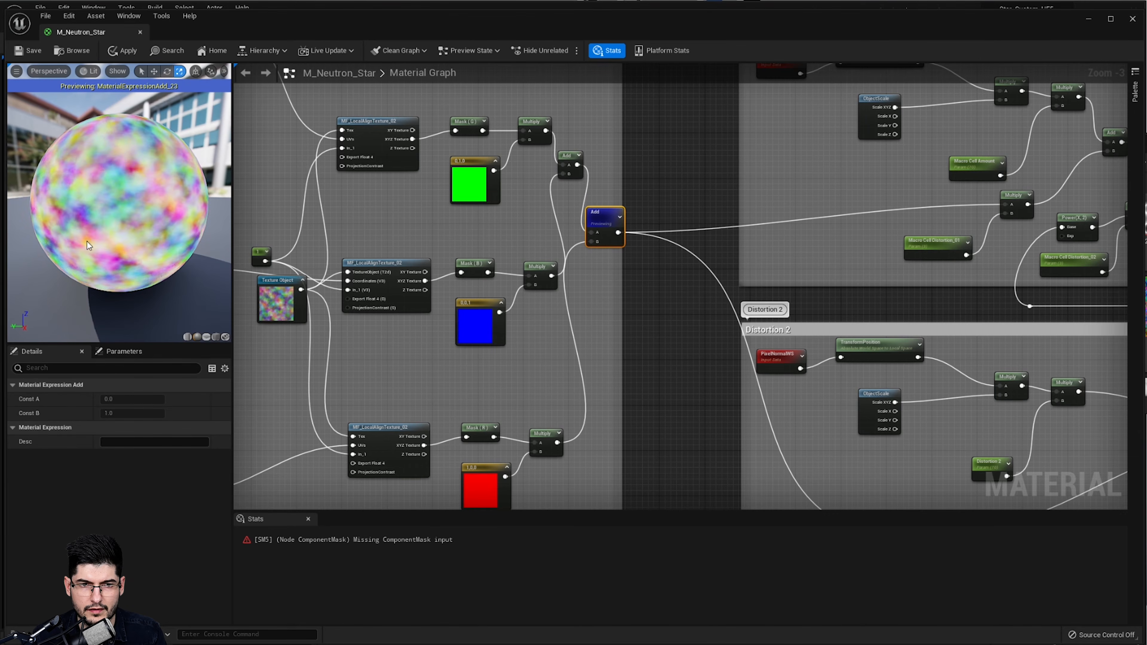
- Stop previewing the final Add node and apply the material changes
scroll(655, 339, down, 2)
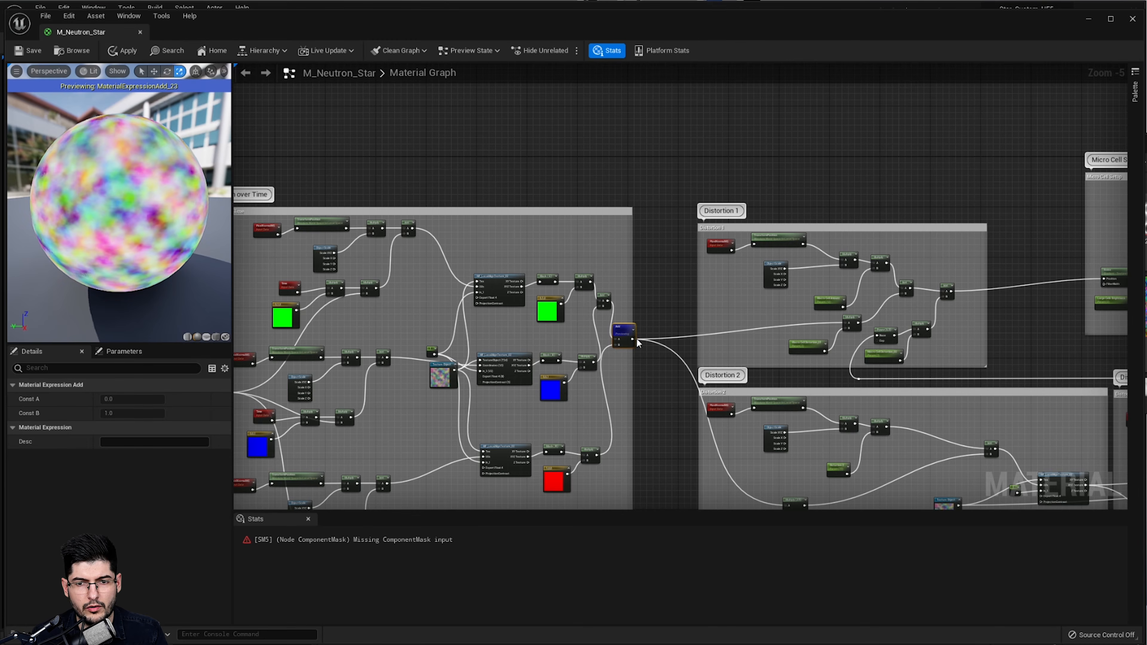
right_click(627, 339)
click(648, 358)
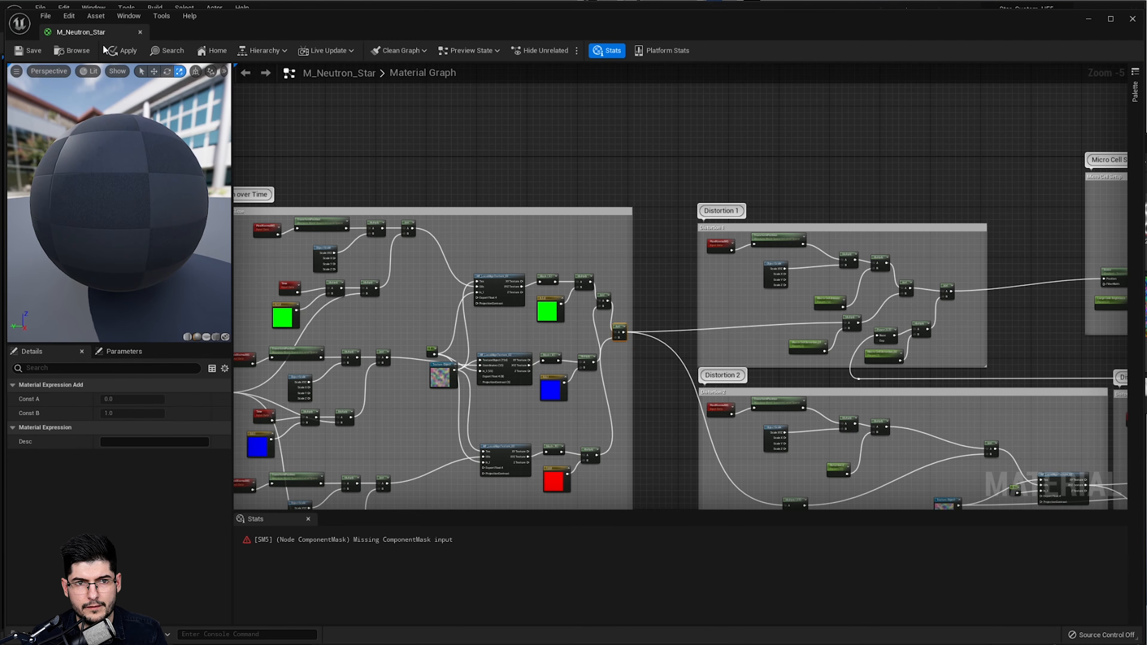
click(122, 51)
click(858, 373)
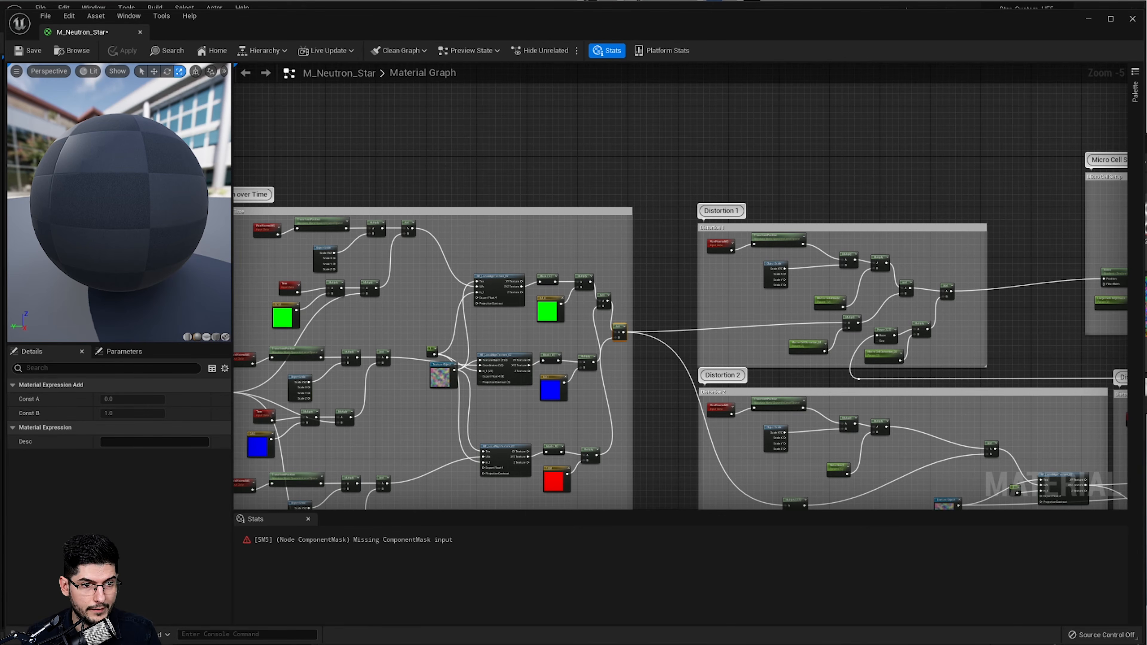
- Examine the Distortion 1, Micro Cell Setup and Distortion over Time node groups
right_drag(1002, 273, 560, 340)
right_drag(471, 137, 577, 239)
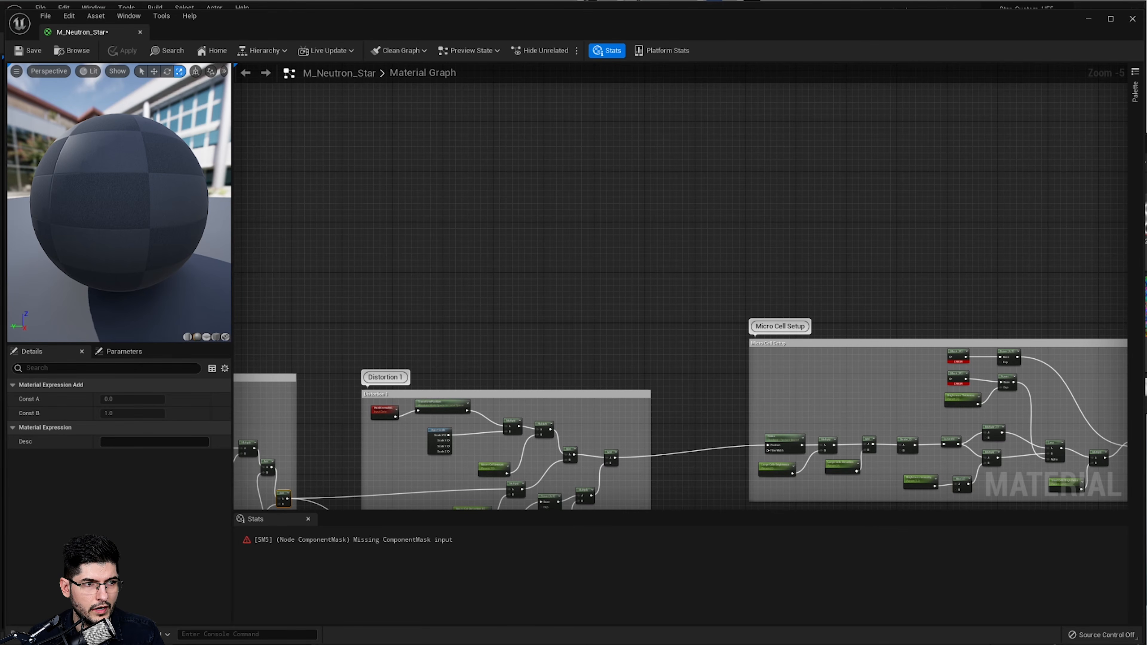
scroll(398, 343, down, 2)
right_drag(399, 342, 645, 139)
right_drag(425, 199, 505, 294)
scroll(504, 293, up, 3)
scroll(445, 293, up, 3)
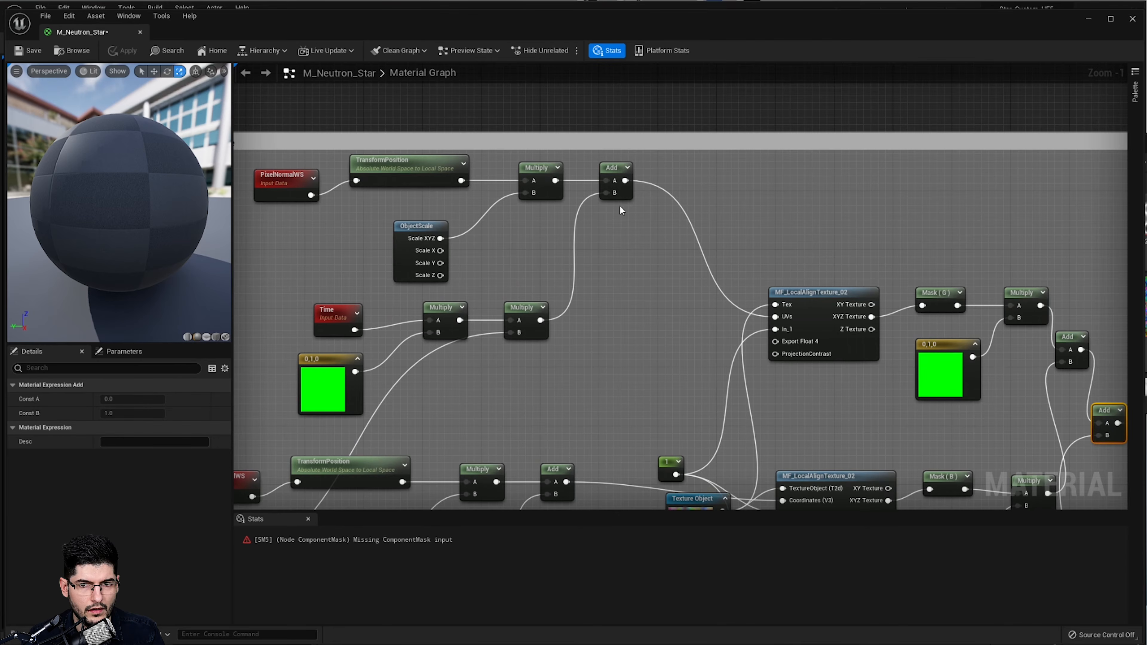
scroll(863, 210, down, 1)
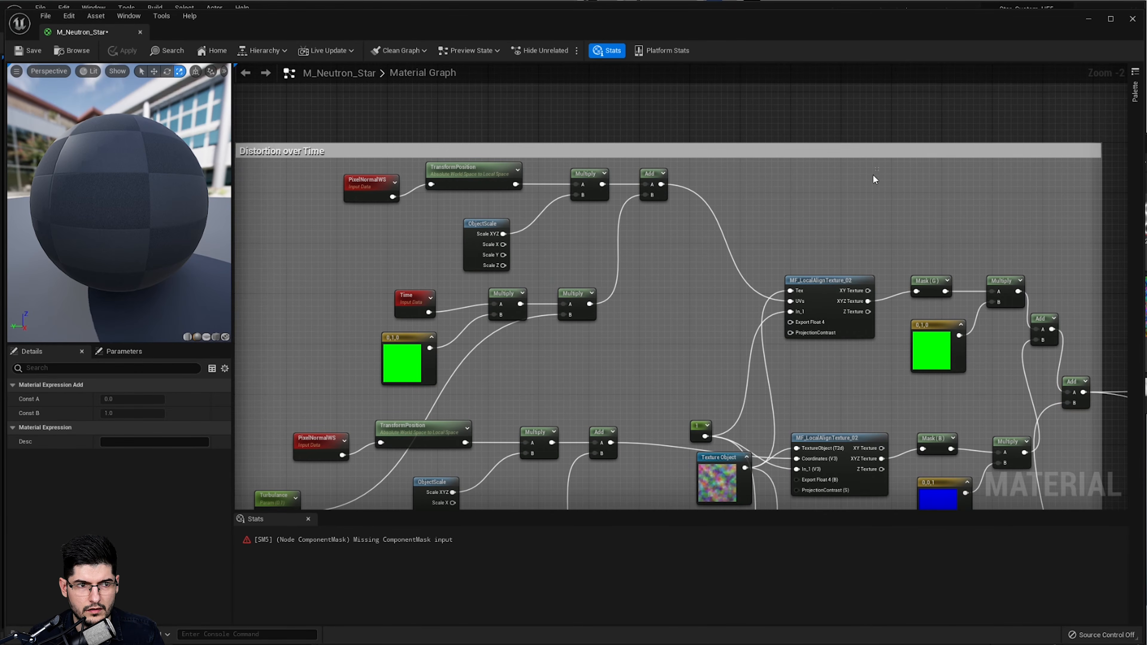
- Copy the green coordinate branch with its MF_LocalAlignTexture_02 node and paste it in the empty area above the comment boxes
drag(878, 168, 337, 384)
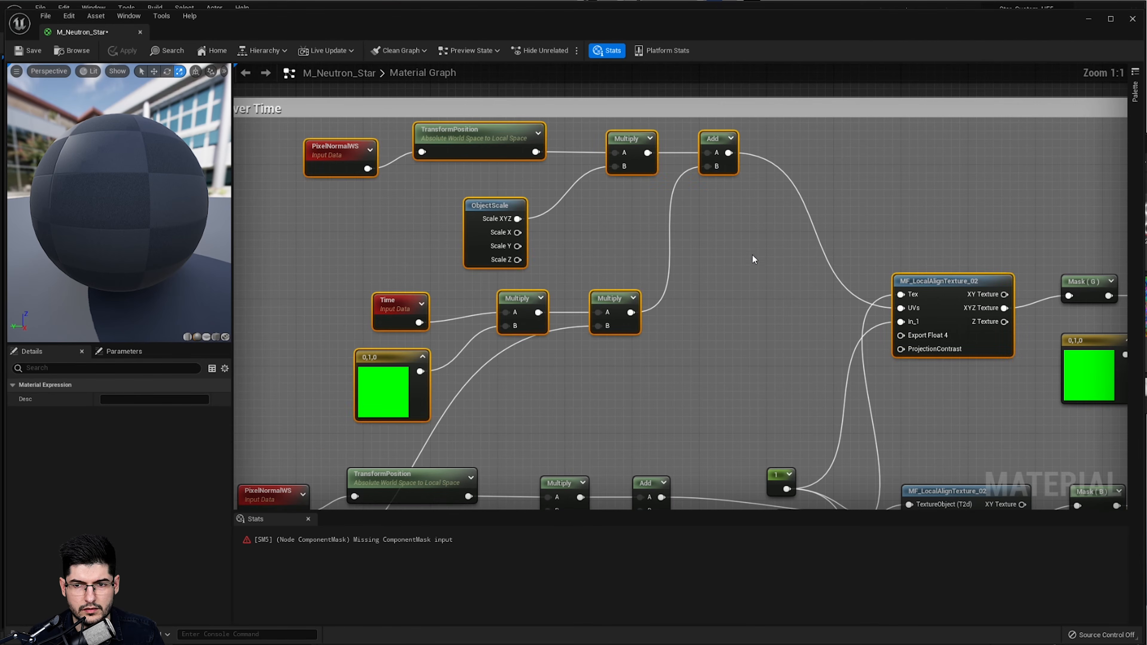
click(761, 250)
scroll(768, 256, up, 2)
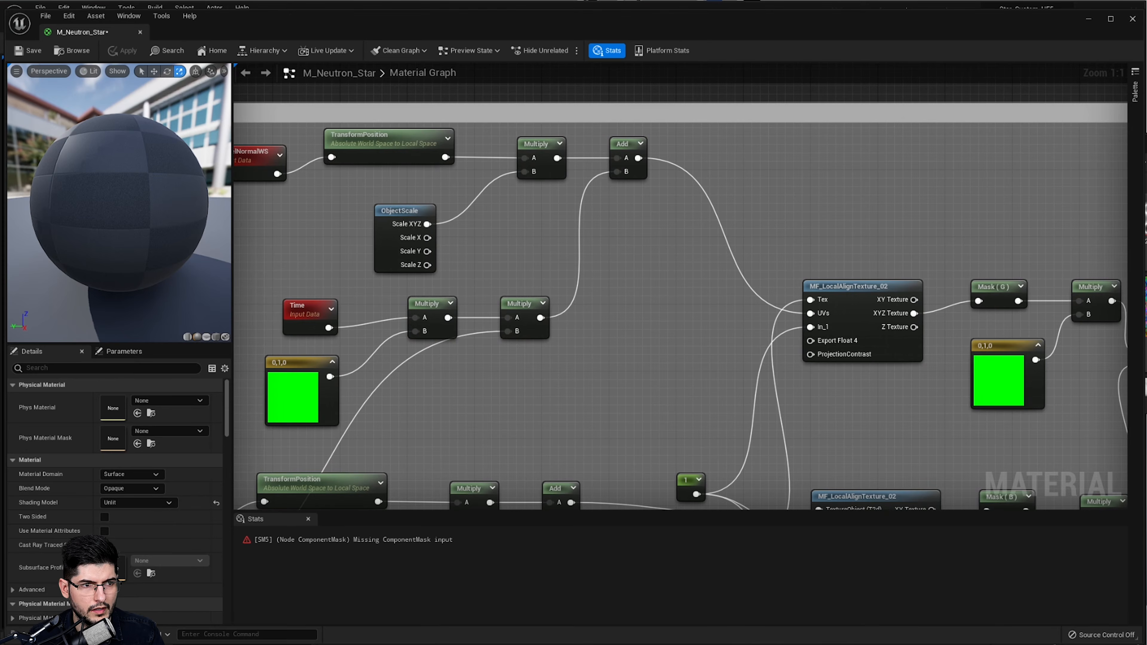
scroll(610, 263, down, 1)
drag(829, 168, 328, 393)
scroll(738, 298, down, 2)
scroll(831, 190, down, 3)
right_drag(831, 191, 601, 391)
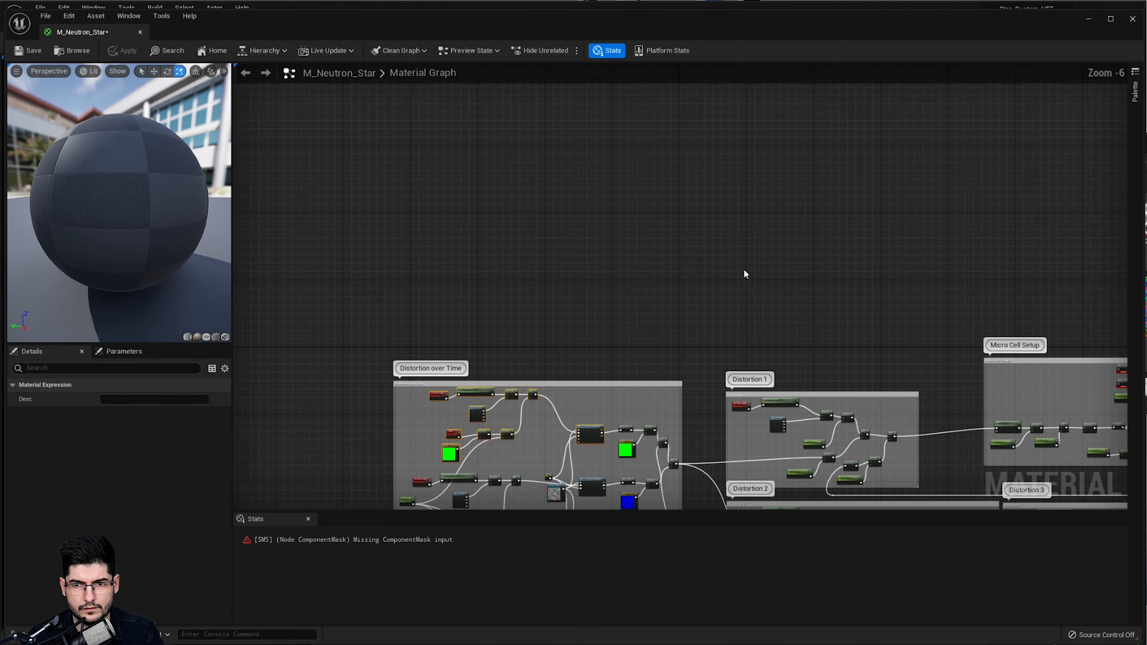
click(748, 262)
key(ctrl+v)
drag(878, 225, 889, 184)
scroll(893, 175, up, 2)
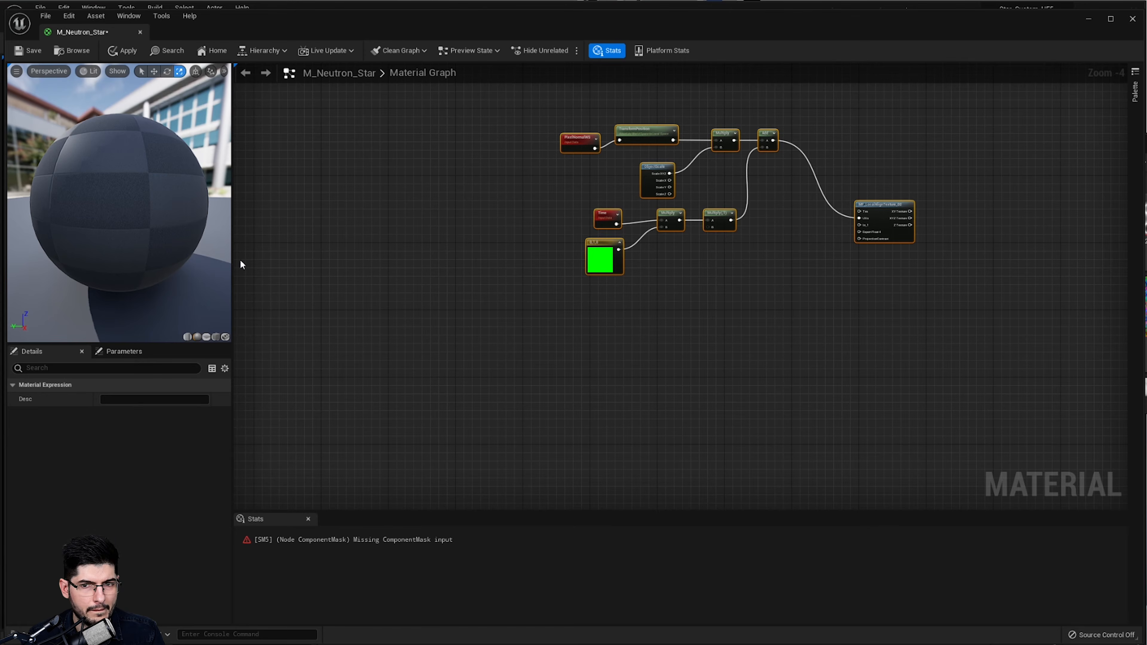
- Delete the pasted copy of the green branch and its MF_LocalAlignTexture_02 node
click(854, 263)
drag(953, 104, 558, 283)
scroll(561, 316, down, 2)
right_drag(560, 355, 709, 281)
key(ctrl+z)
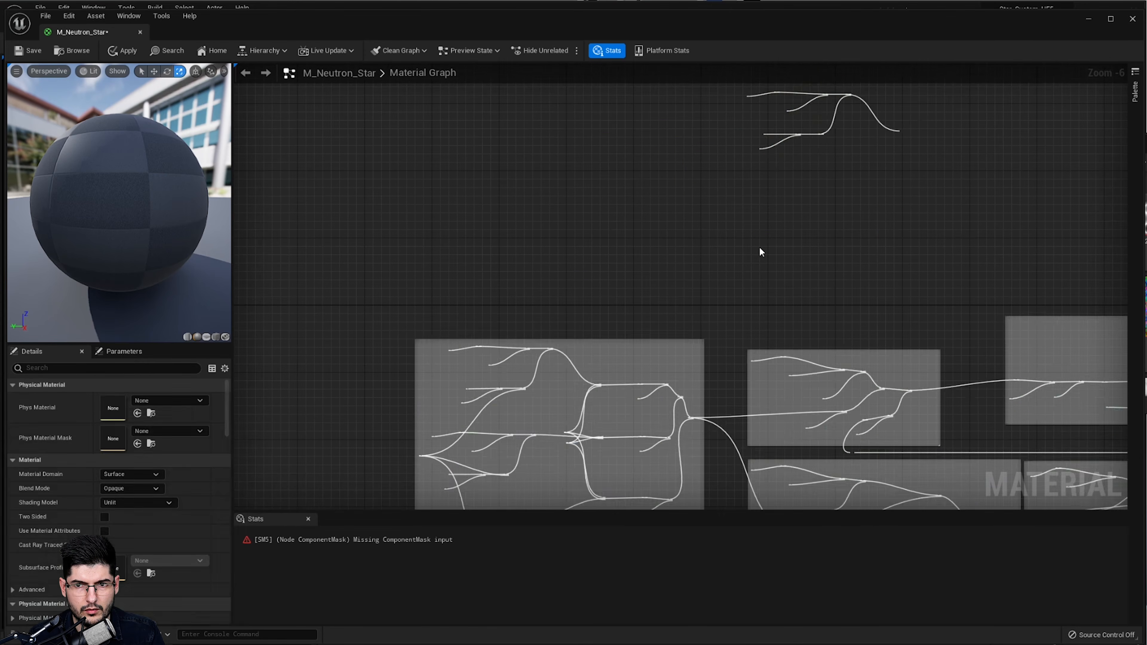
right_drag(836, 190, 799, 269)
drag(994, 123, 623, 308)
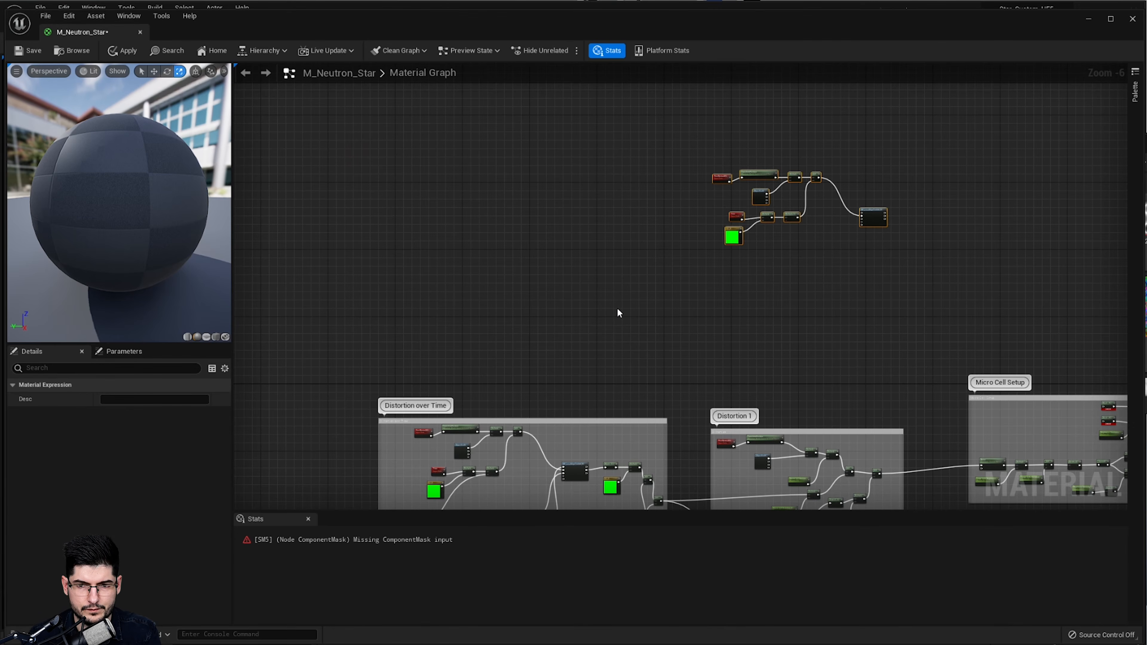
key(Delete)
- Copy the Turbulance node and all three coordinate branches from Distortion over Time and place the copy above the Distortion 1 comment
right_drag(619, 313, 743, 111)
scroll(662, 279, up, 1)
right_drag(662, 279, 712, 195)
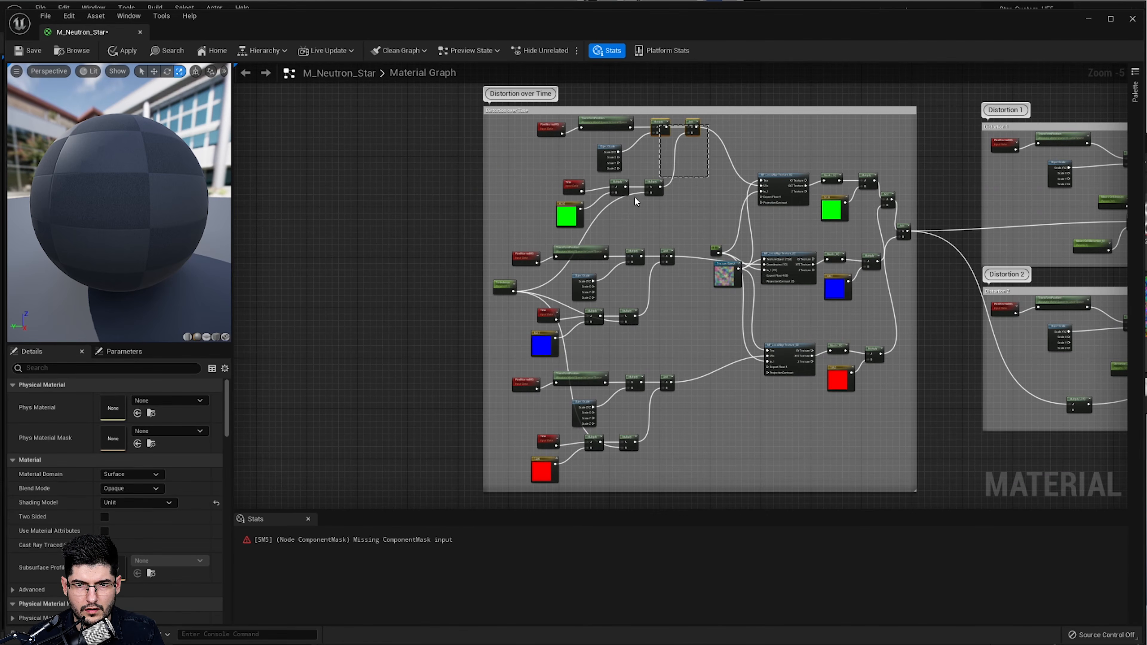
drag(634, 196, 509, 481)
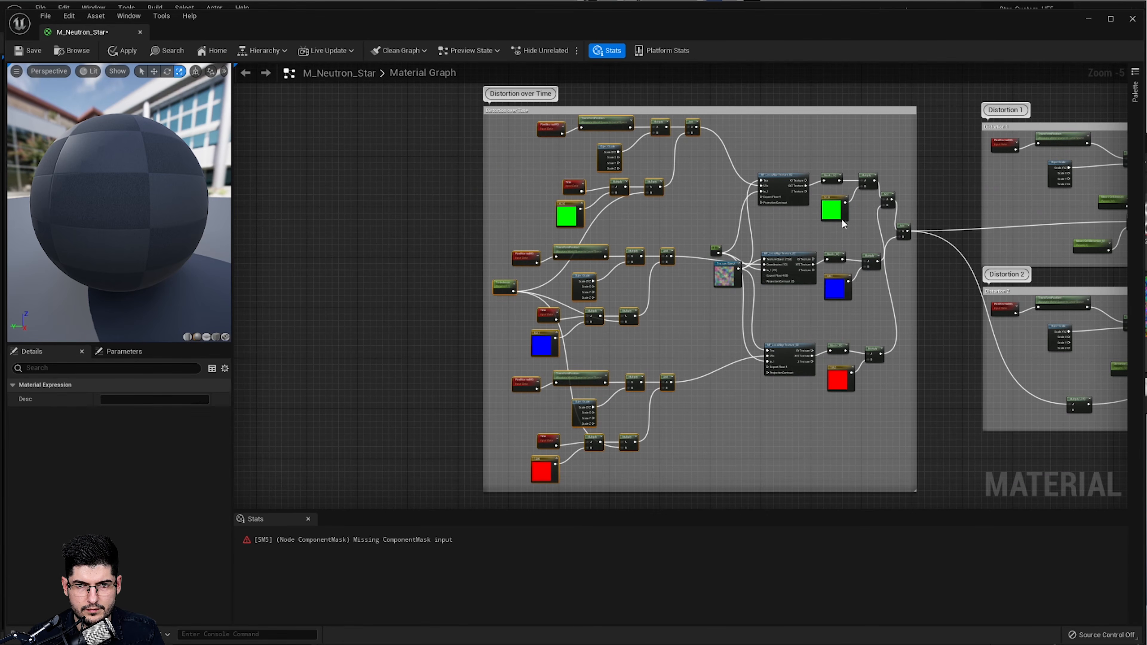
right_drag(843, 221, 746, 458)
click(823, 177)
right_drag(824, 174, 801, 281)
key(ctrl+v)
right_drag(986, 263, 783, 314)
drag(651, 258, 728, 316)
right_drag(821, 335, 813, 238)
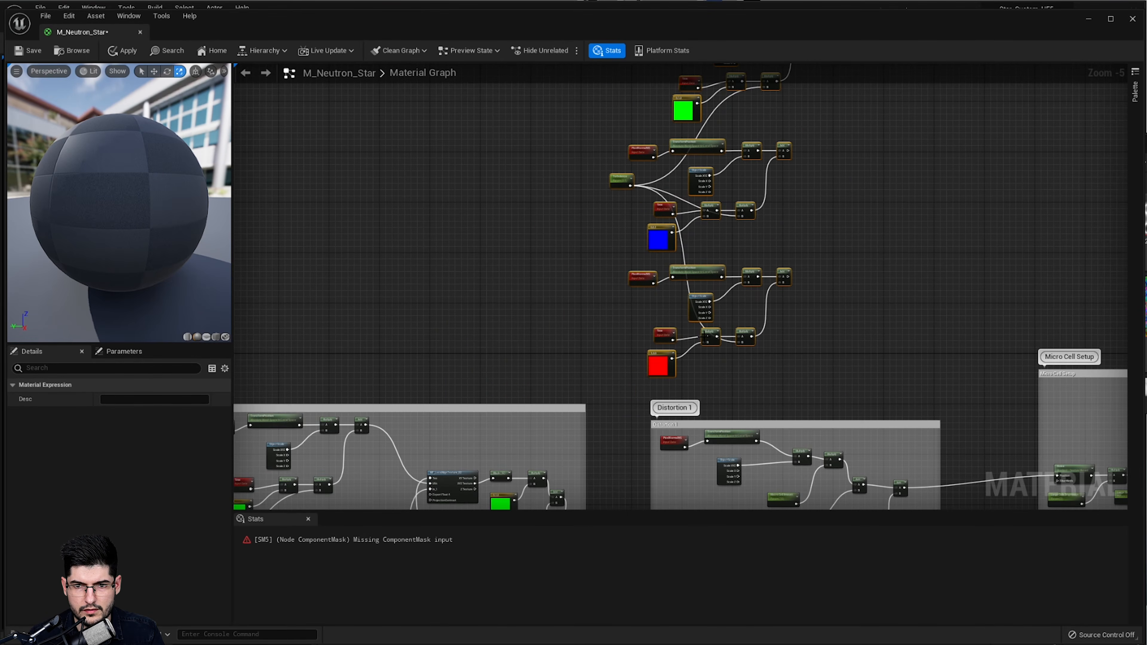
drag(694, 312, 730, 275)
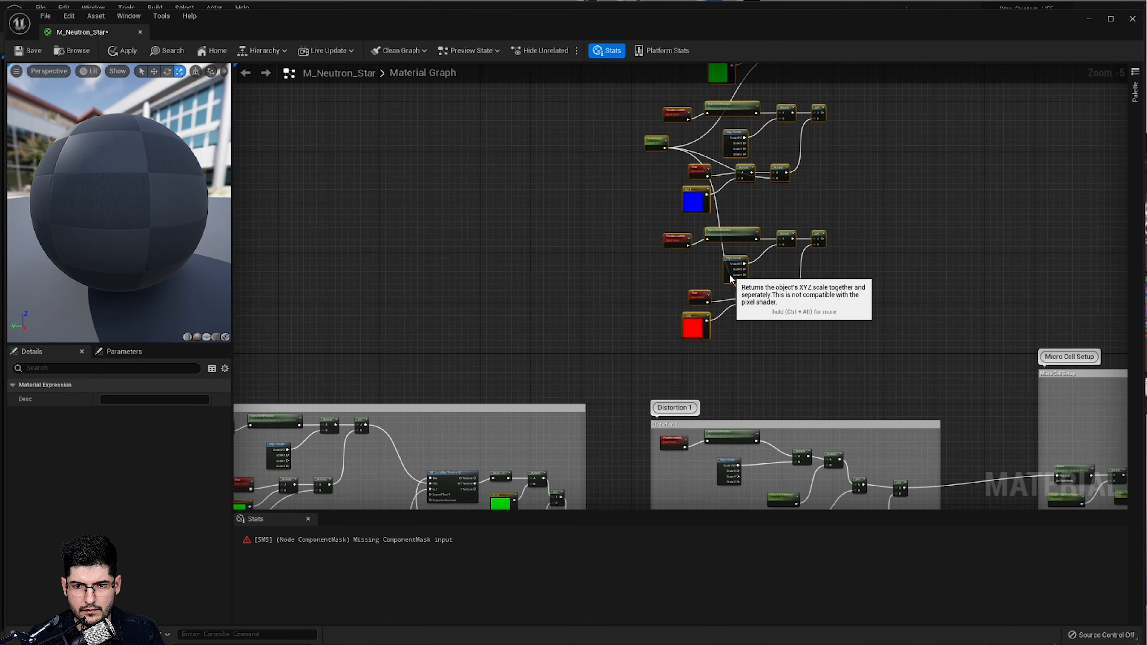
right_drag(694, 259, 683, 339)
- Convert the copied Turbulance parameter to a constant
click(895, 277)
scroll(612, 118, up, 5)
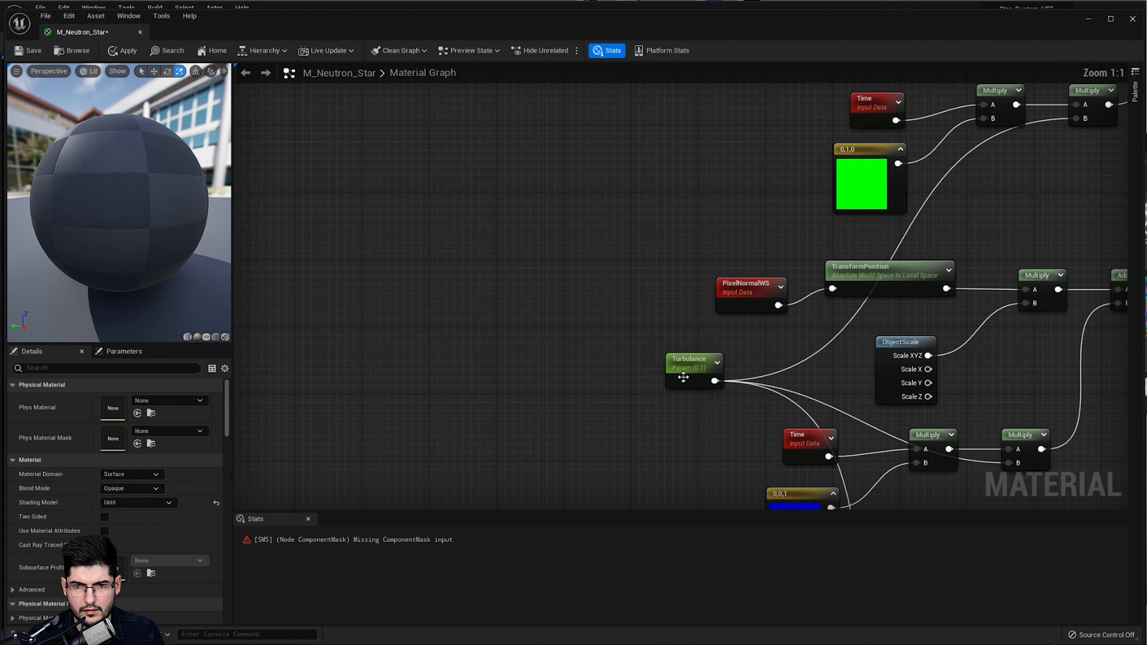
click(684, 378)
right_click(677, 373)
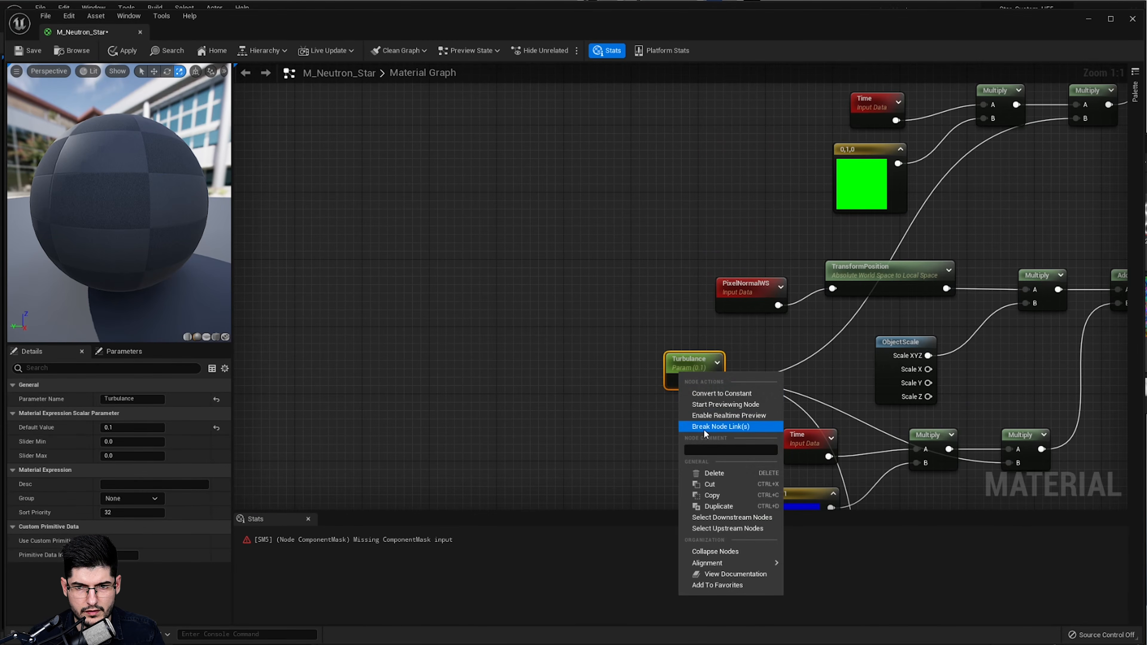
click(723, 393)
click(164, 397)
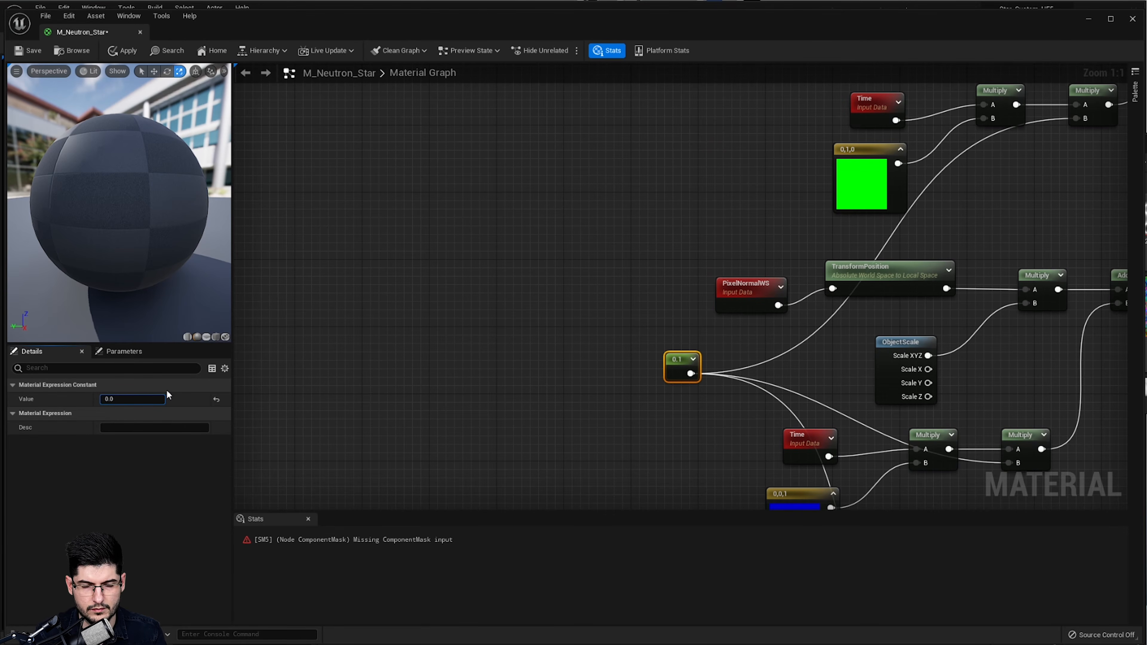
right_drag(752, 289, 494, 287)
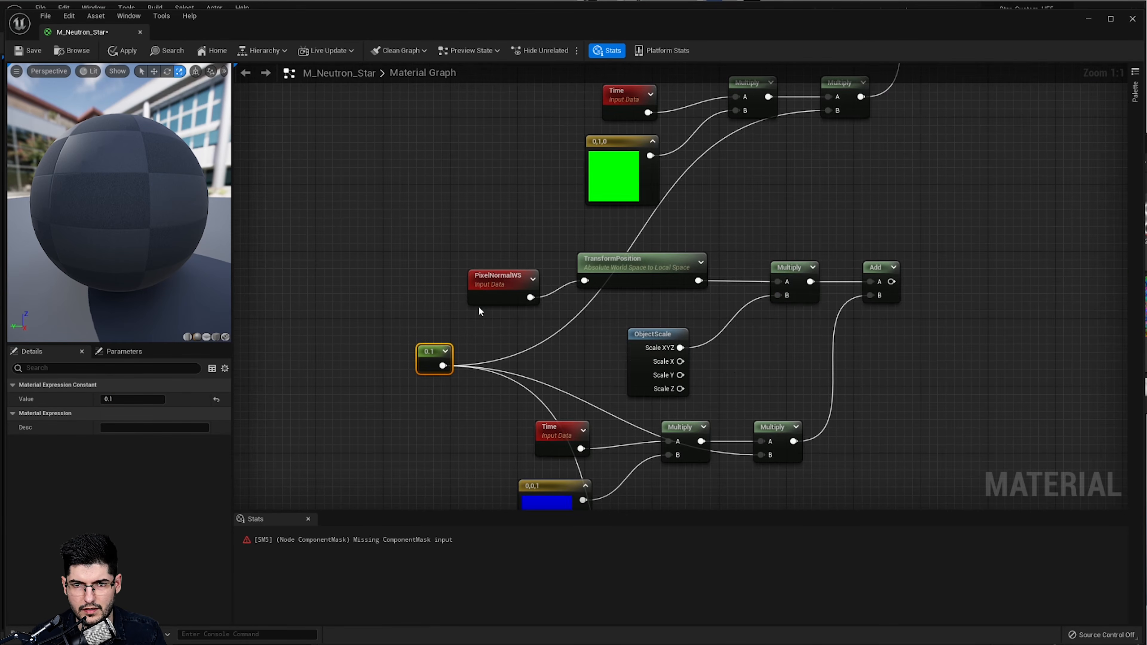
- Examine how the Texture Object and MF_LocalAlignTexture_02 nodes in Distortion over Time connect, and compare them with the copied branches
scroll(481, 308, down, 2)
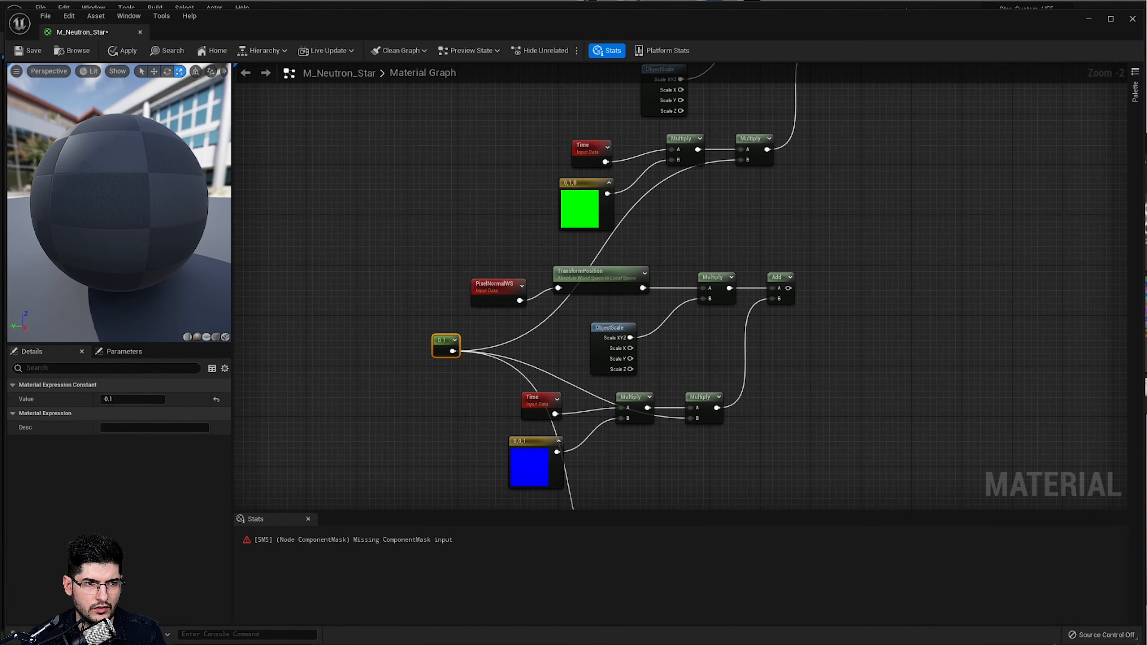
scroll(569, 307, down, 3)
right_drag(489, 458, 744, 134)
scroll(605, 278, down, 2)
scroll(604, 292, up, 3)
scroll(574, 395, up, 1)
right_drag(574, 395, 620, 249)
click(500, 354)
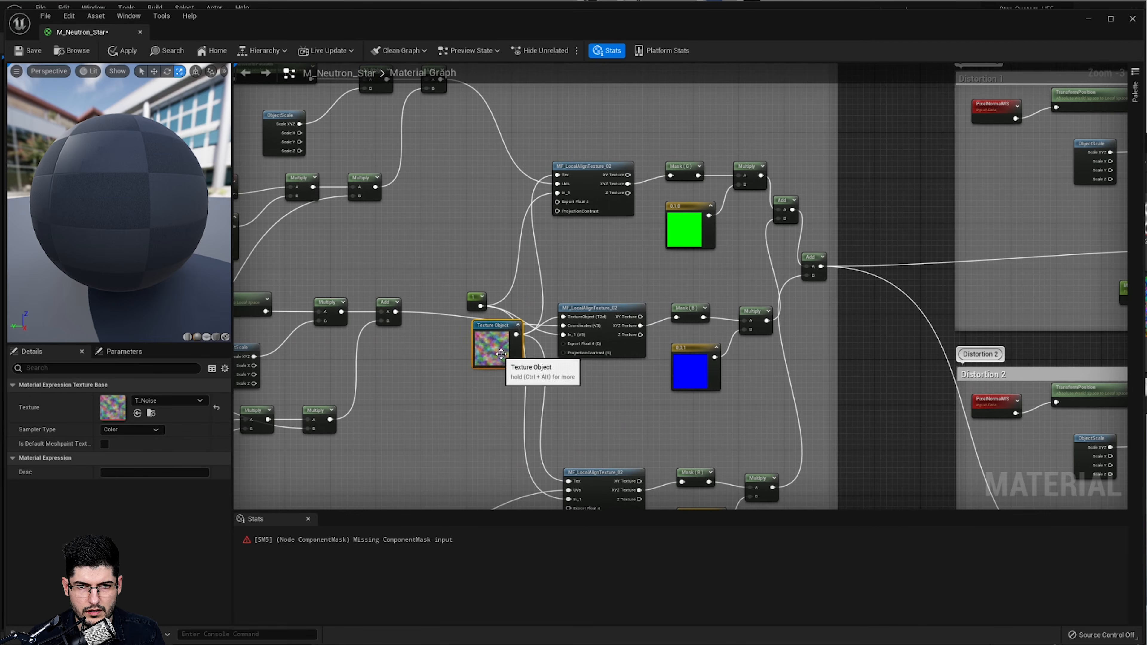
right_drag(761, 132, 597, 483)
right_drag(967, 79, 817, 326)
click(872, 266)
right_drag(872, 267, 698, 440)
right_drag(735, 367, 762, 257)
scroll(701, 469, down, 2)
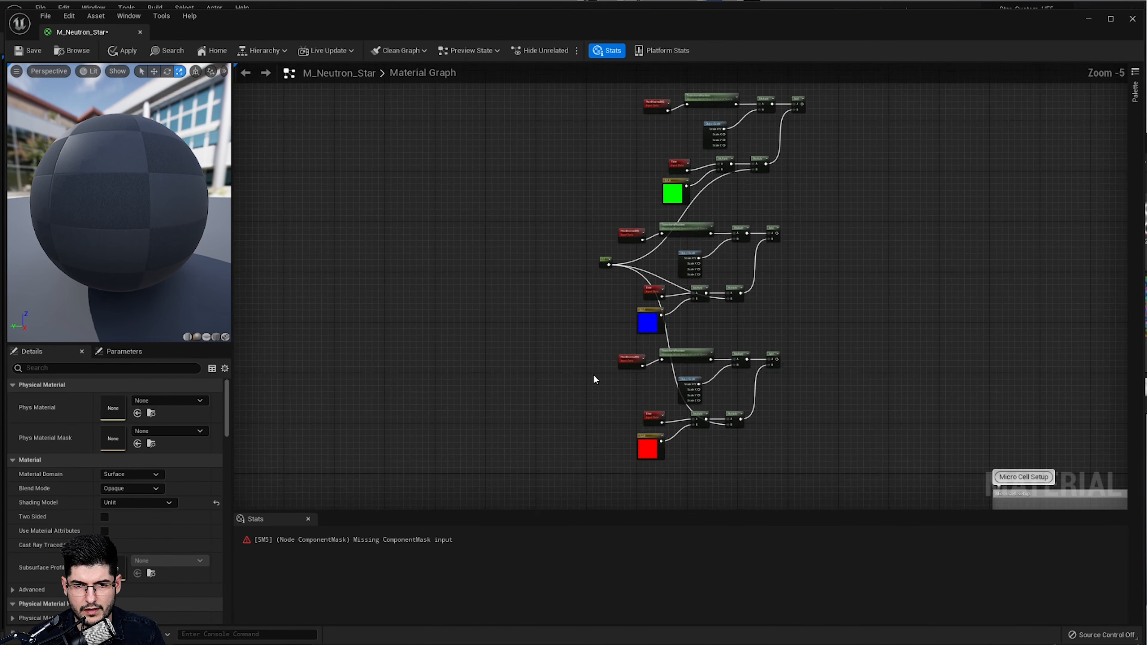
- Delete the copied coordinate branches and their shared constant from the area above Distortion 1
right_drag(593, 375, 809, 133)
right_drag(615, 349, 617, 313)
scroll(744, 262, down, 2)
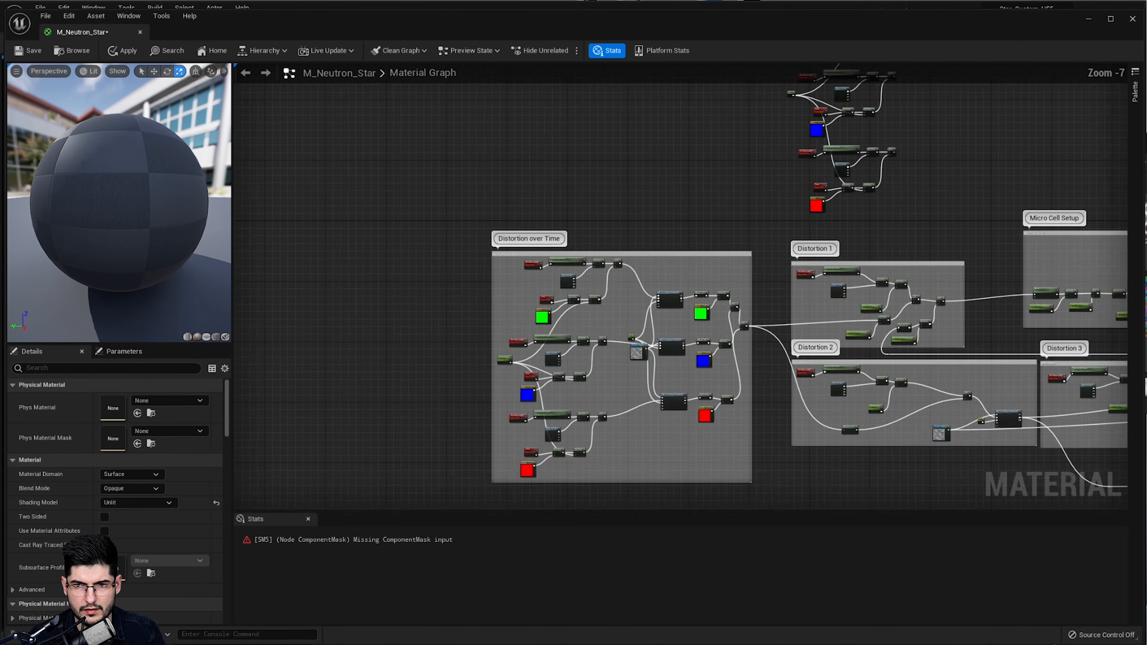
right_drag(941, 187, 824, 323)
drag(845, 121, 646, 349)
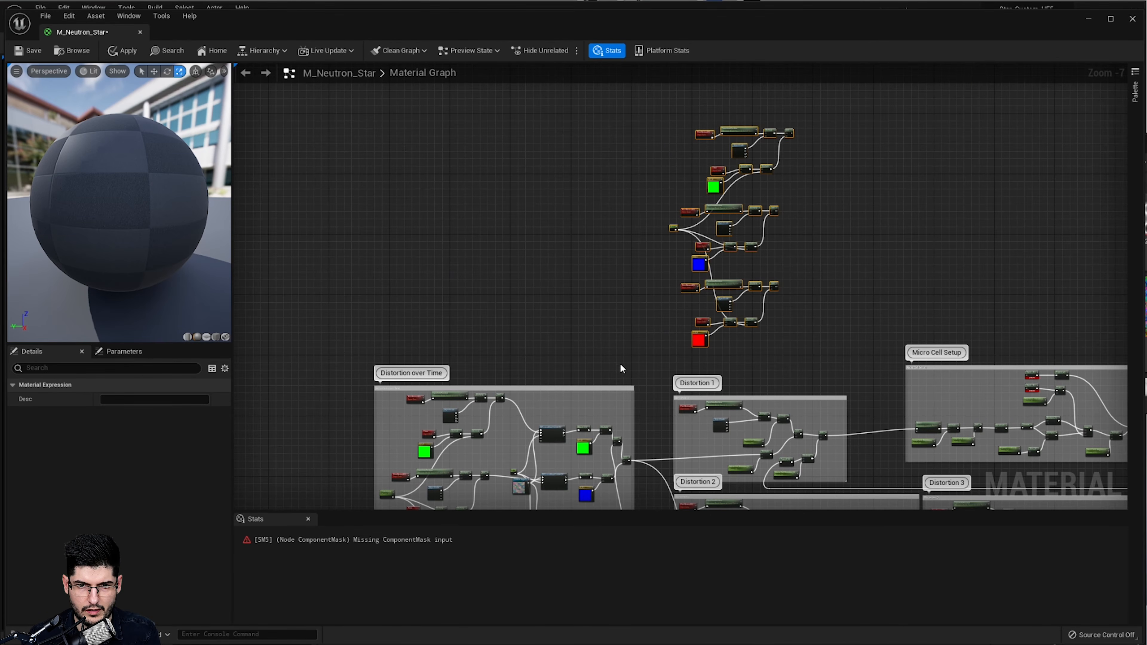
key(Delete)
- Copy Distortion over Time's coordinate branches, Turbulance, constant, Texture Object and MF_LocalAlignTexture_02 nodes above Distortion 1, and move the copied Texture Object clear
right_drag(517, 471, 625, 225)
scroll(589, 269, up, 2)
scroll(589, 269, up, 1)
scroll(625, 224, down, 1)
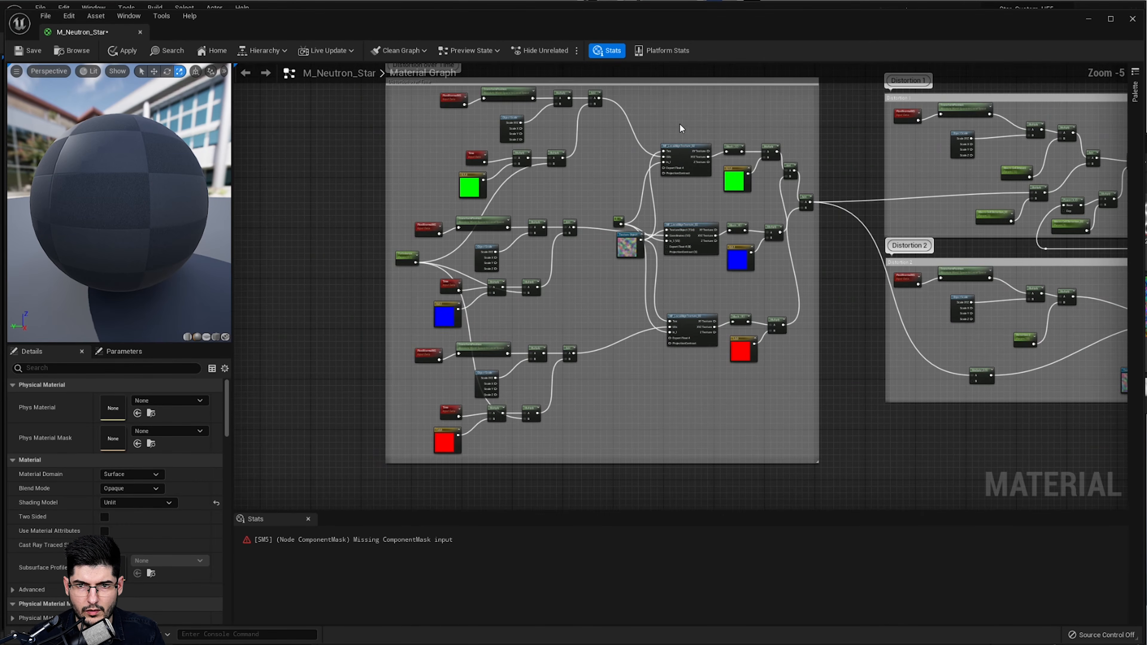
drag(697, 96, 414, 456)
right_drag(676, 204, 613, 289)
right_drag(781, 171, 551, 448)
click(728, 183)
key(ctrl+v)
drag(890, 253, 834, 285)
click(778, 260)
scroll(759, 253, up, 5)
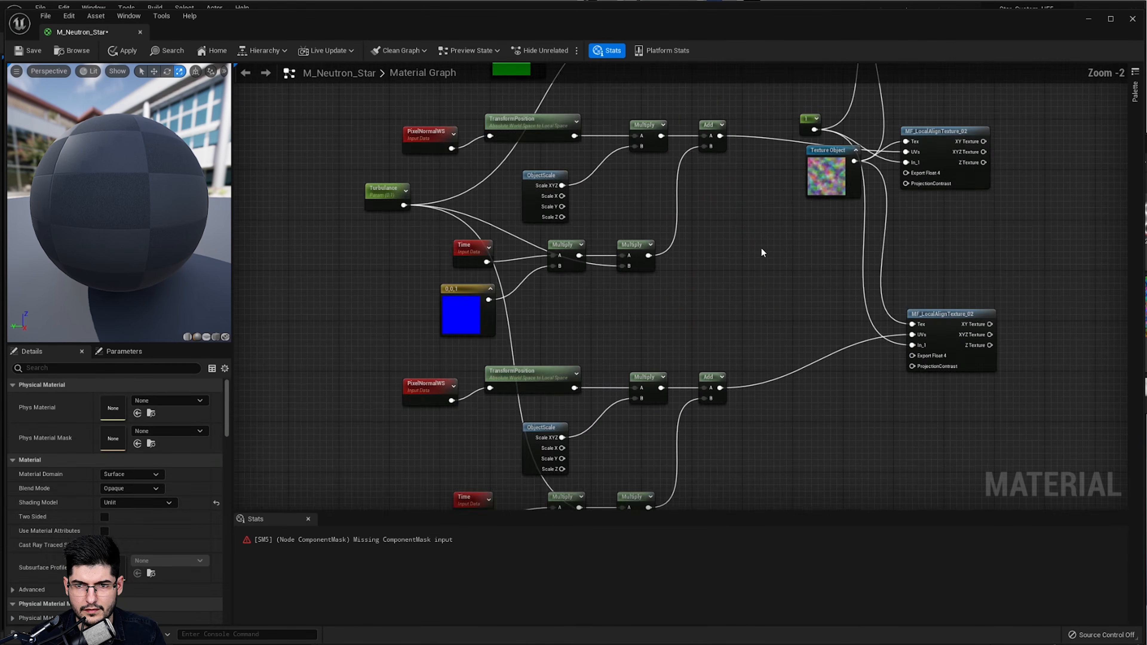
drag(845, 155, 776, 214)
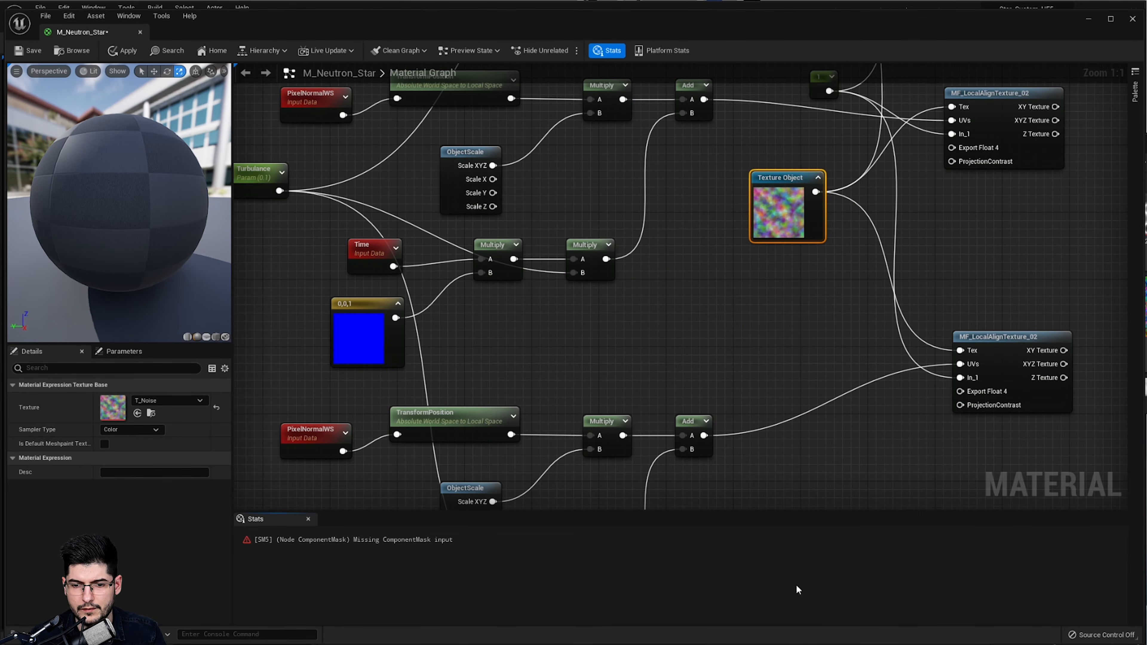
- Find T_Surface in the Planet_System Textures folder, open it for inspection and close it again
click(1146, 312)
drag(1144, 151, 966, 266)
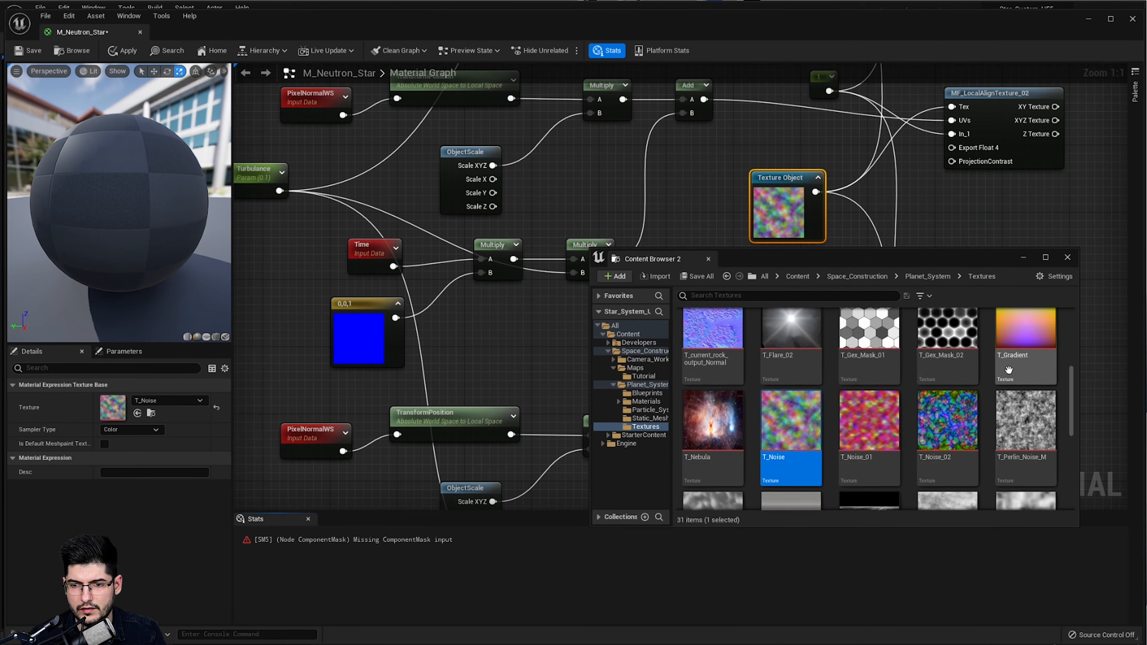
scroll(1005, 389, down, 3)
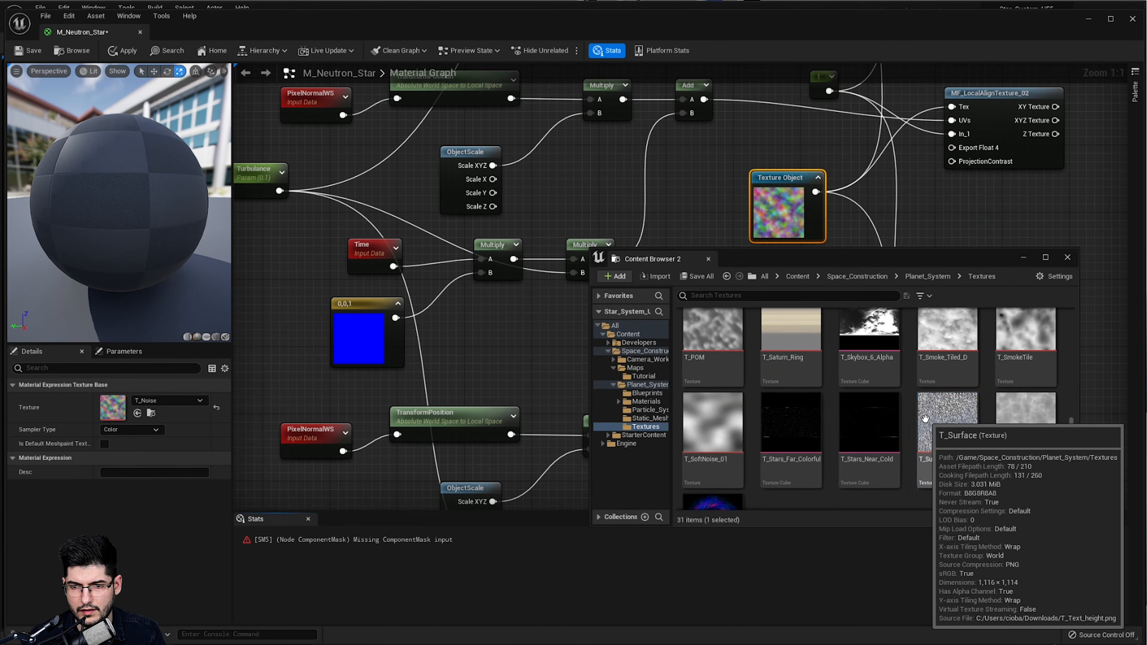
double_click(926, 420)
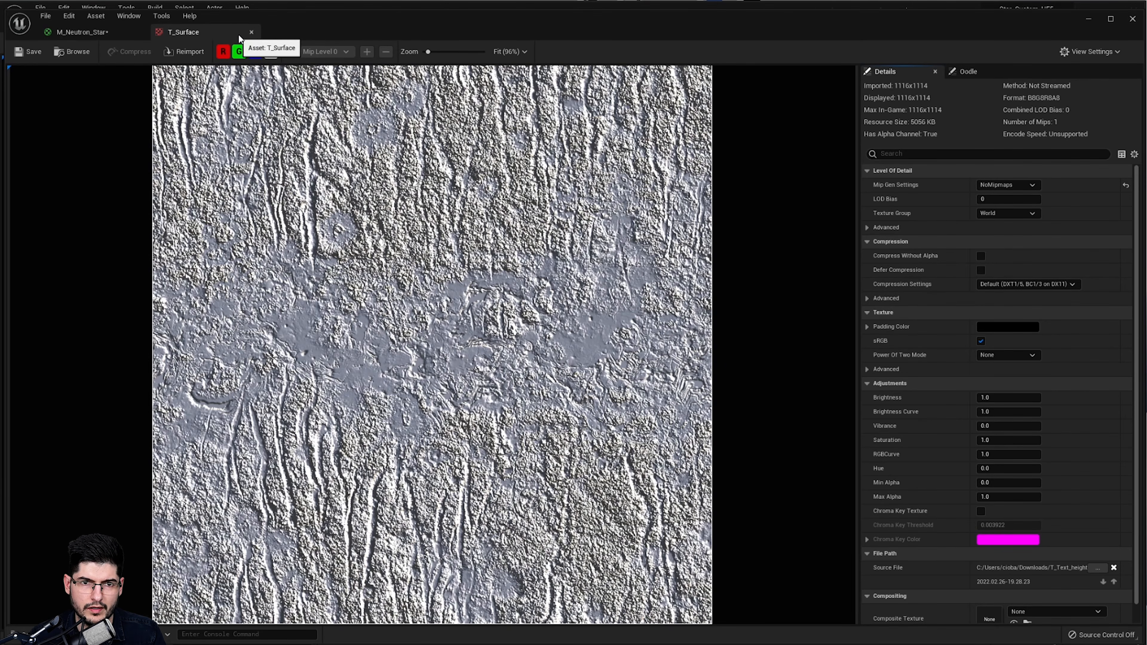
click(252, 31)
- Assign the T_Surface texture to the copied Texture Object node
right_drag(770, 269, 700, 311)
key(alt+Tab)
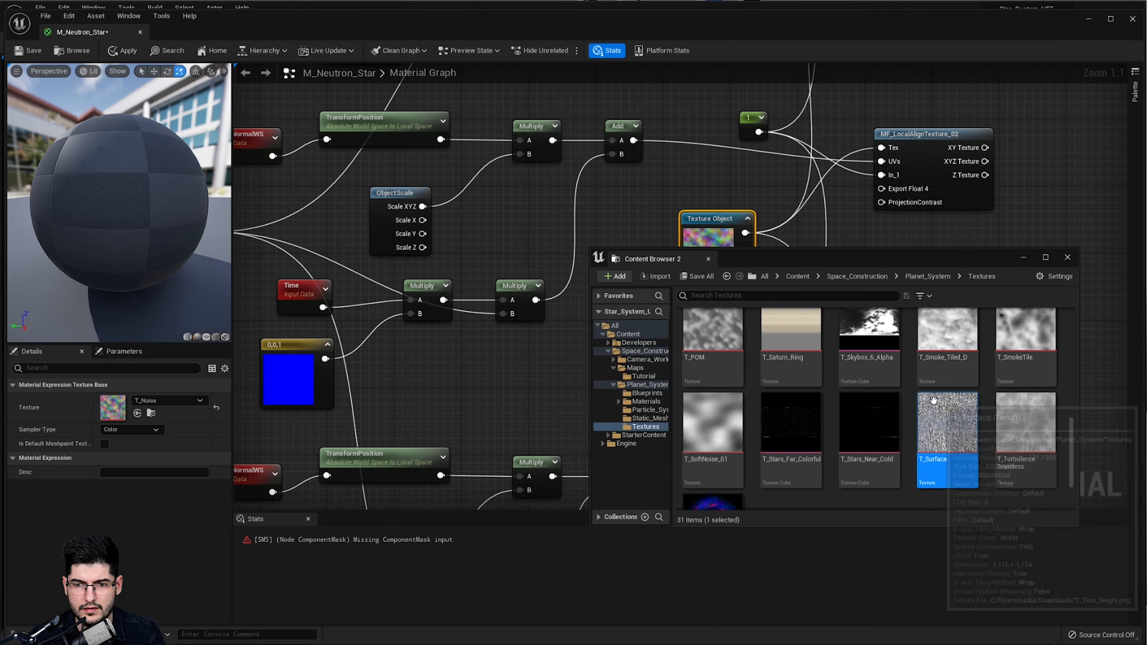
drag(948, 425, 113, 407)
click(563, 222)
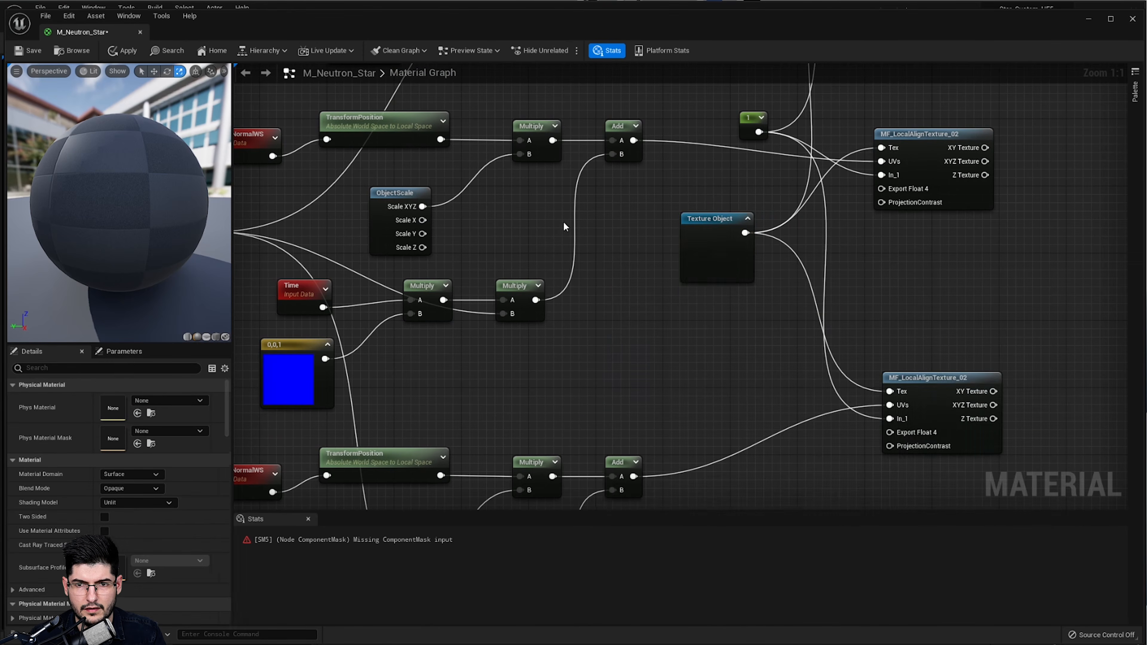
right_drag(710, 239, 630, 309)
click(621, 330)
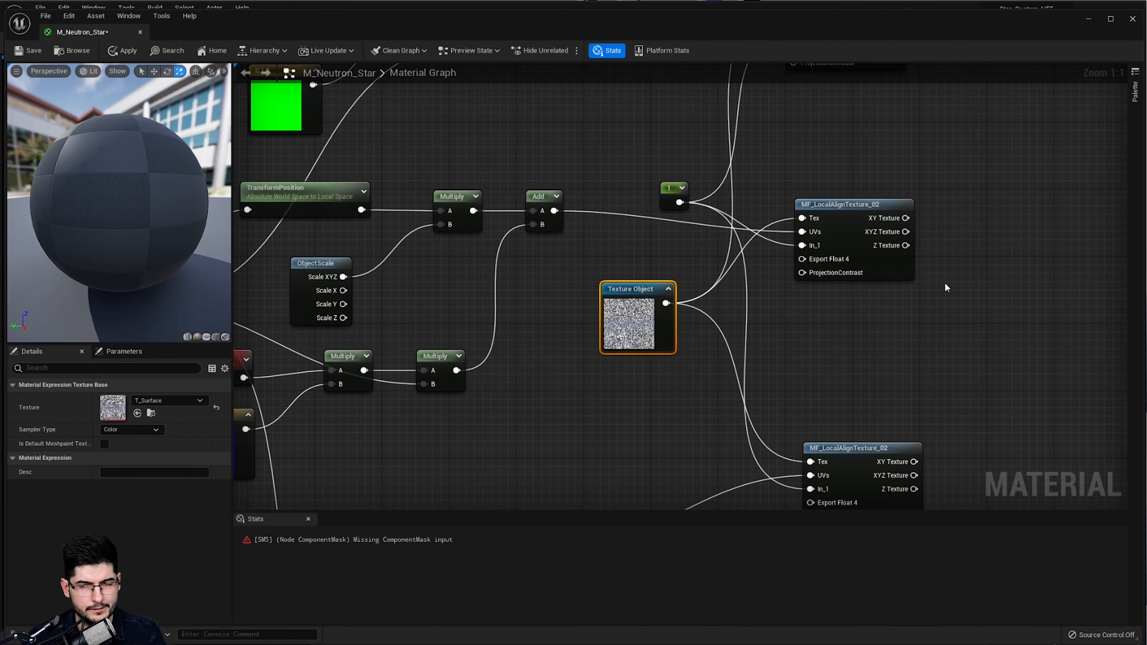
- Add two Min nodes beyond the outputs of the copied MF_LocalAlignTexture_02 nodes
right_drag(930, 330, 732, 359)
right_click(870, 264)
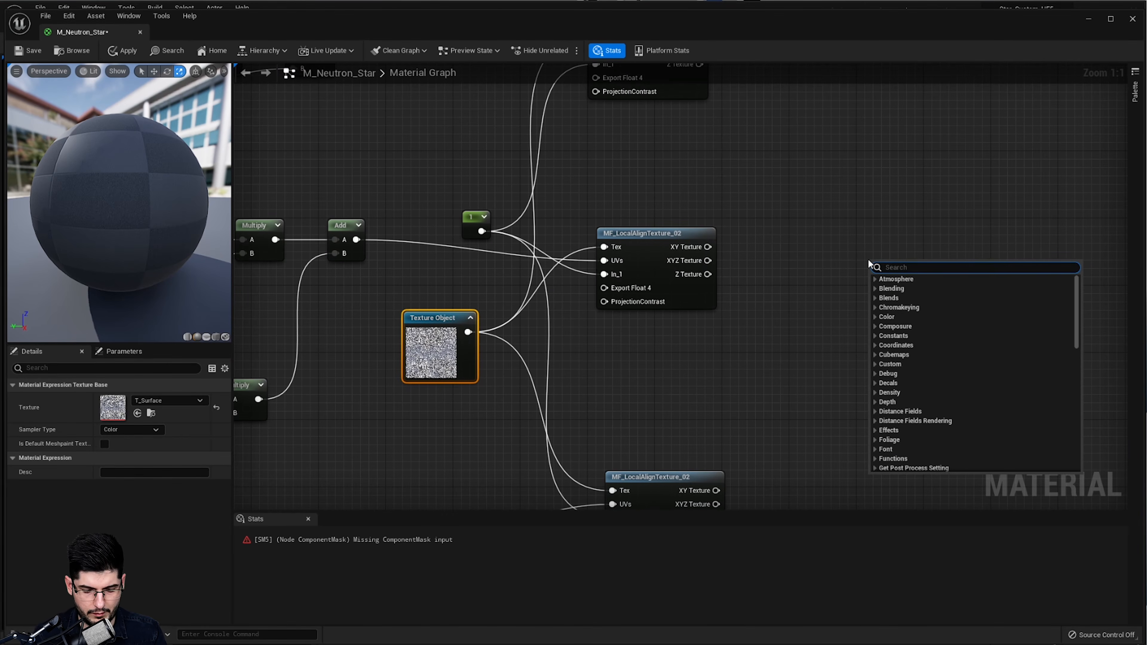
text(mix)
key(BackSpace)
text(n)
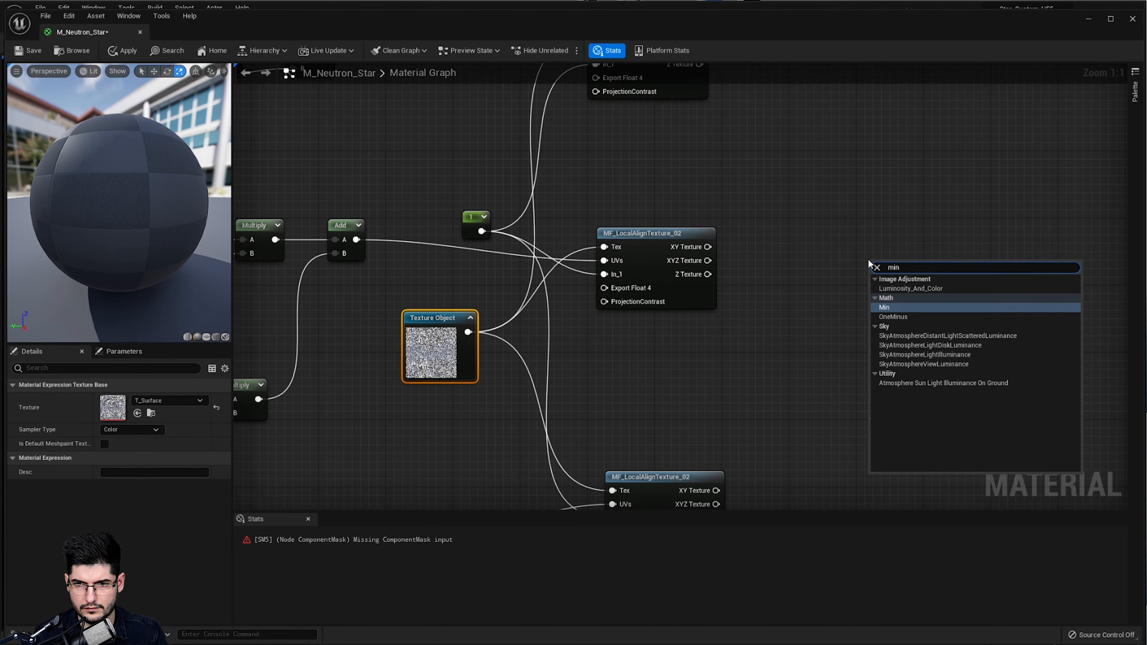
key(Return)
drag(885, 266, 831, 258)
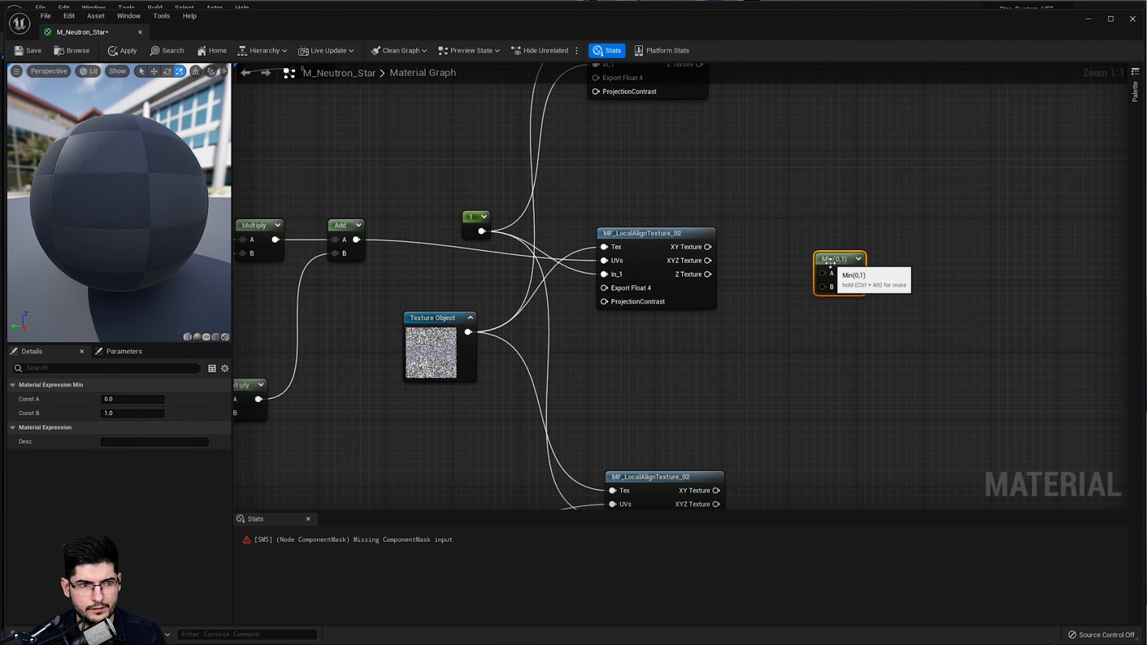
right_click(899, 373)
text(min)
key(Return)
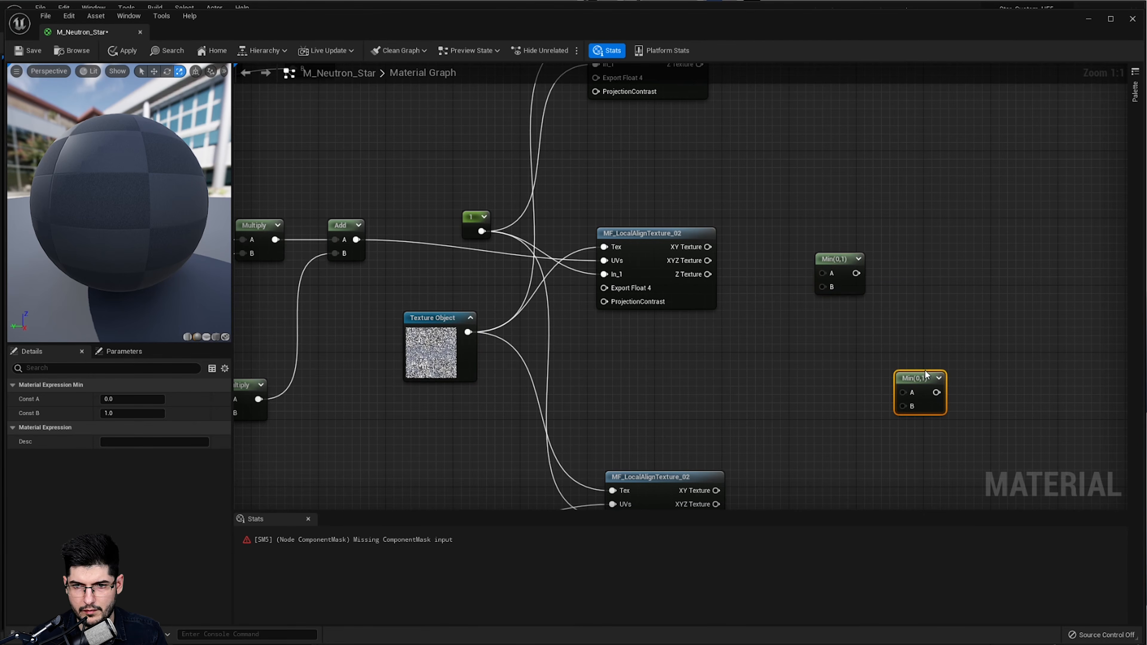
- Feed the first two XYZ Texture outputs into one Min, and combine its result with the third XYZ Texture output in the second Min
right_drag(705, 64, 683, 132)
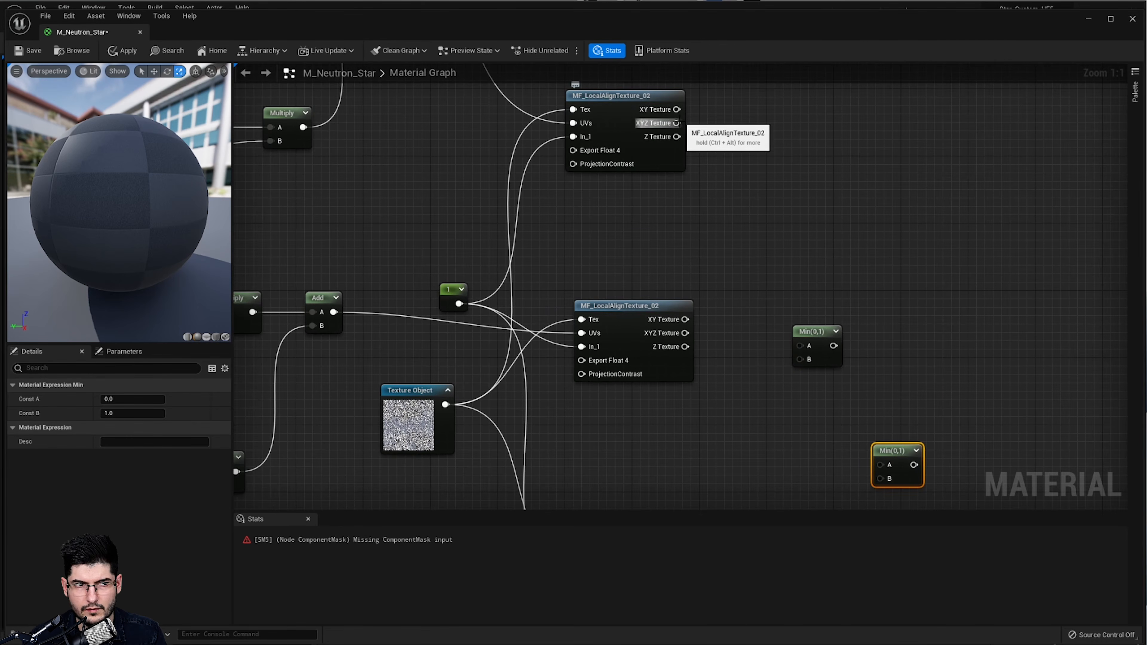
drag(684, 141, 799, 346)
drag(685, 333, 800, 360)
right_drag(799, 359, 775, 267)
drag(777, 249, 835, 368)
drag(641, 484, 836, 383)
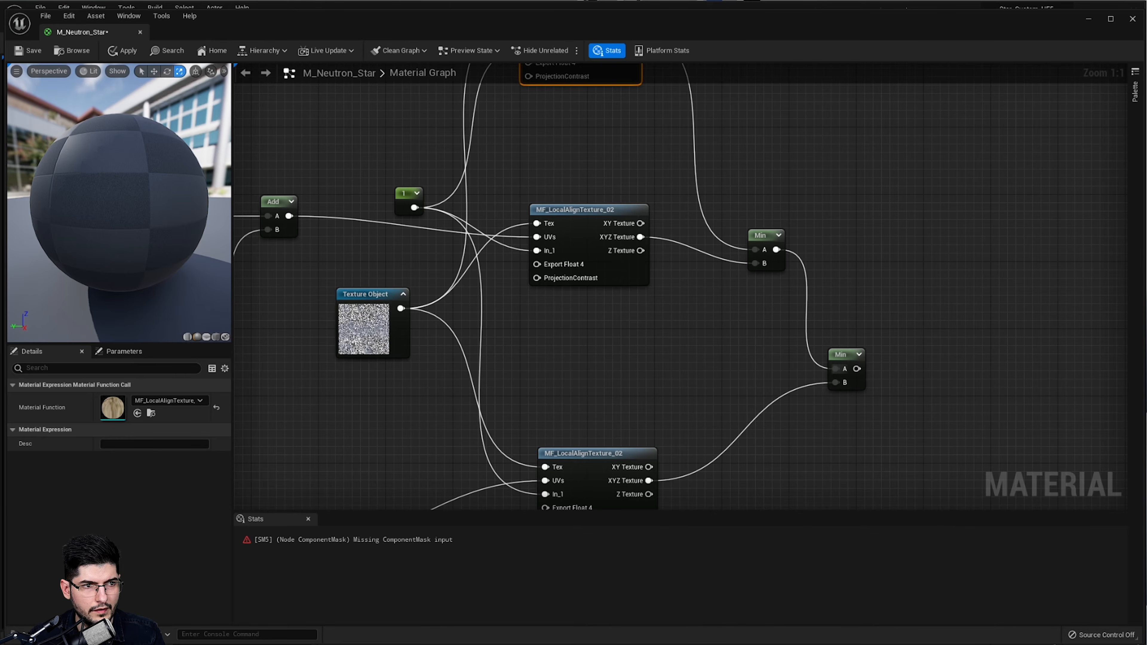
- Connect the final Min output to the lower Mask (R) node in Micro Cell Setup
right_drag(921, 427, 704, 206)
scroll(740, 197, down, 5)
right_drag(773, 259, 731, 253)
scroll(731, 251, up, 2)
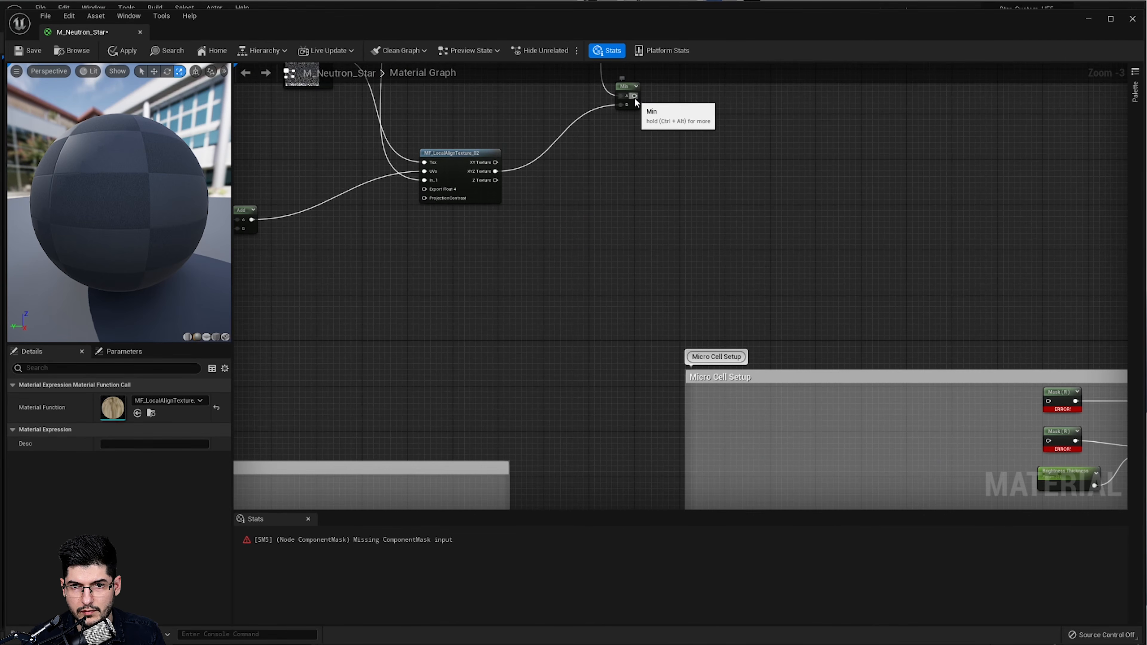
drag(634, 96, 1050, 442)
- Convert the Turbulance parameter in the new copied network to a constant
right_drag(530, 156, 908, 376)
scroll(829, 269, up, 2)
scroll(912, 276, up, 1)
right_drag(725, 331, 1061, 298)
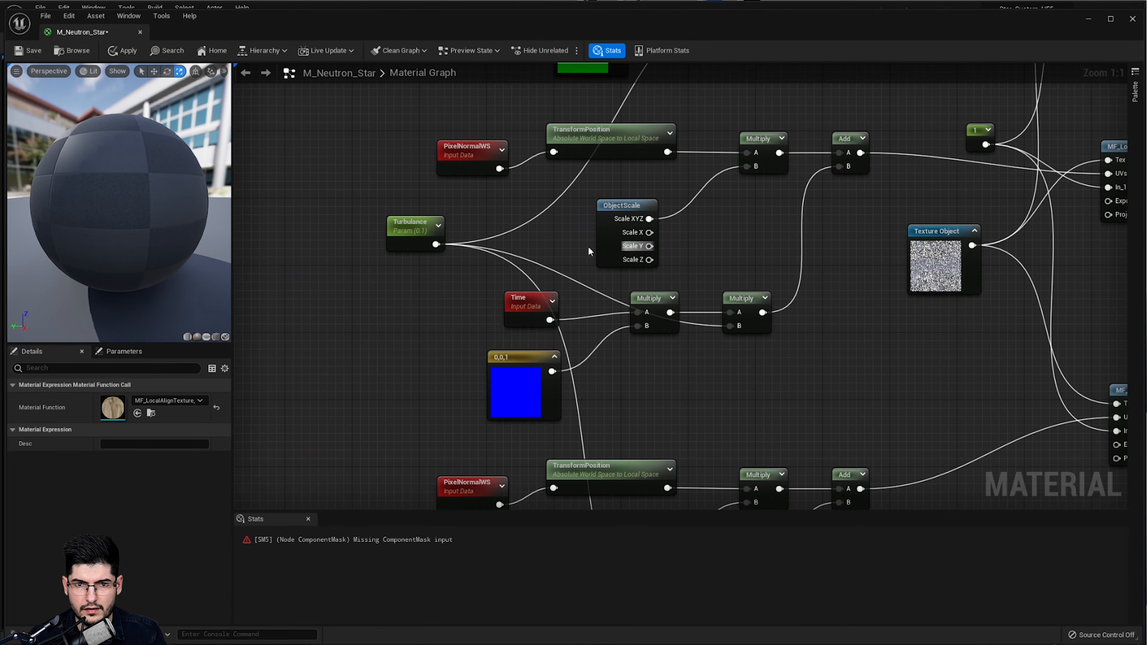
right_click(424, 246)
click(441, 253)
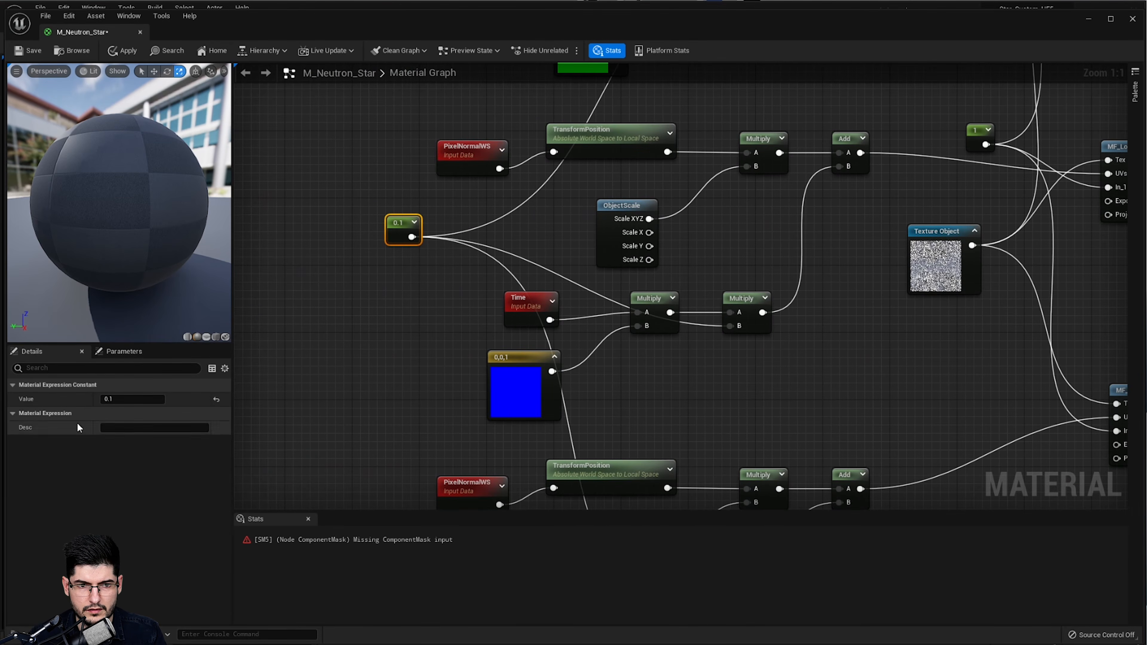
- Convert the constant feeding the copied MF_LocalAlignTexture_02 nodes to a parameter named Zone Brightness Intensity
right_drag(541, 270, 555, 304)
scroll(556, 304, down, 2)
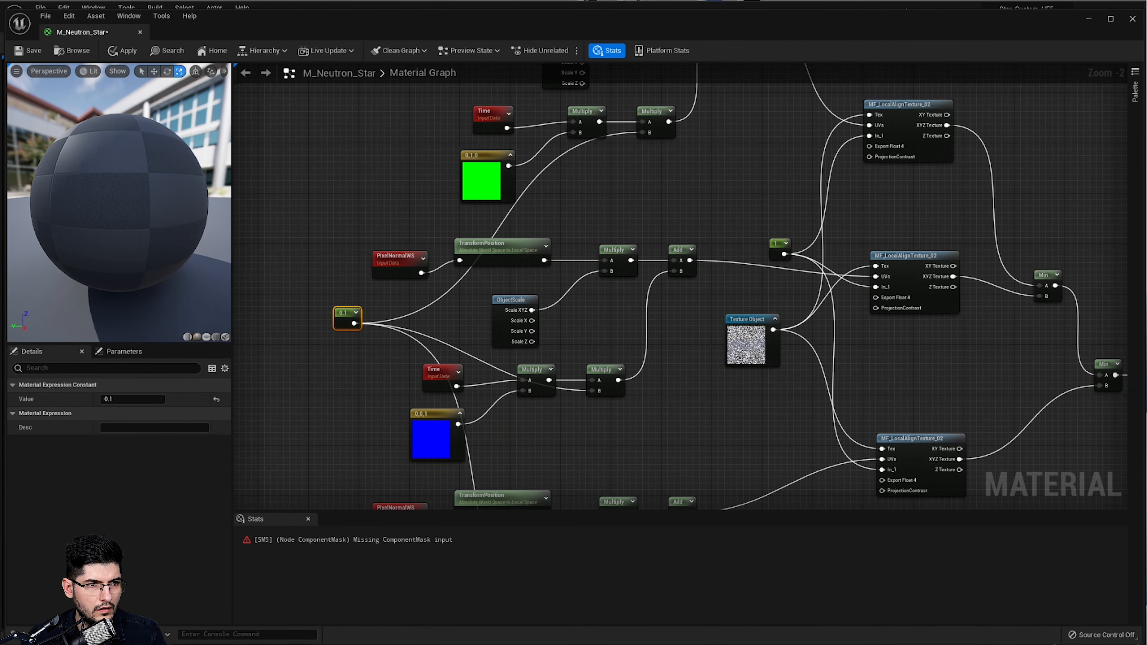
right_drag(763, 288, 673, 271)
scroll(673, 271, up, 2)
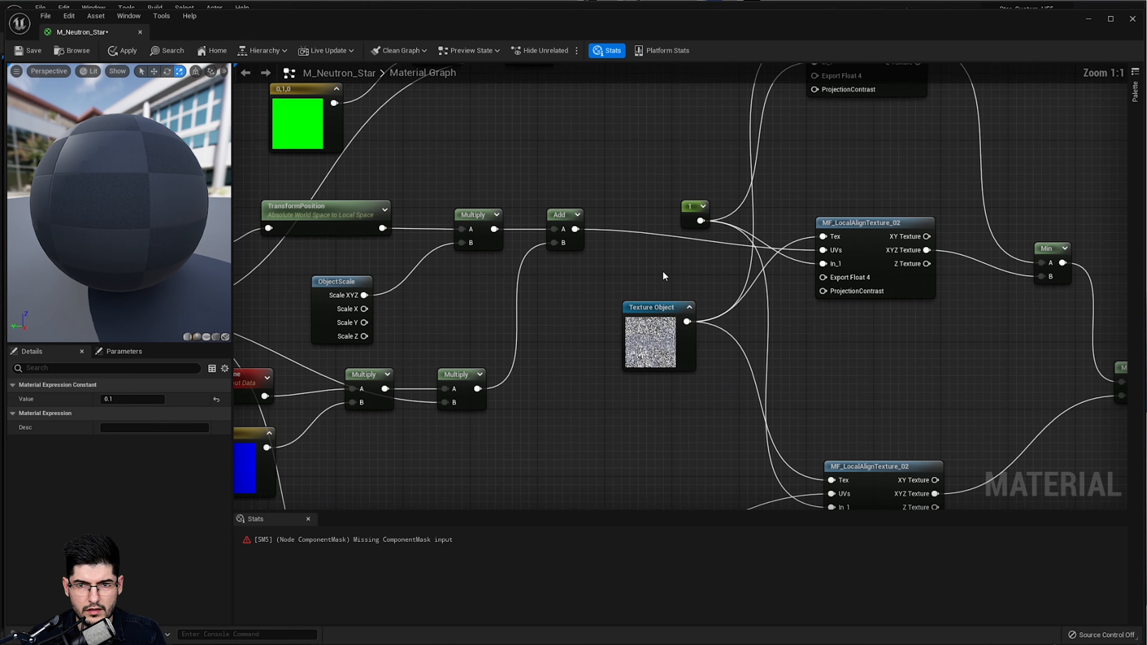
right_click(692, 219)
click(702, 224)
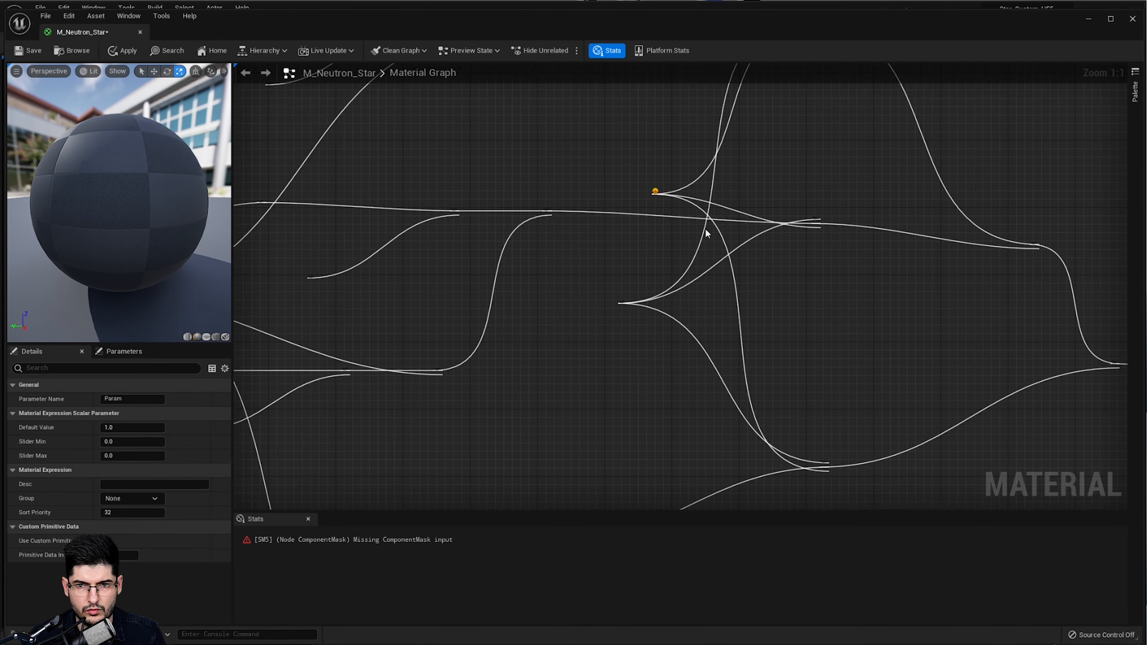
text(Brightness)
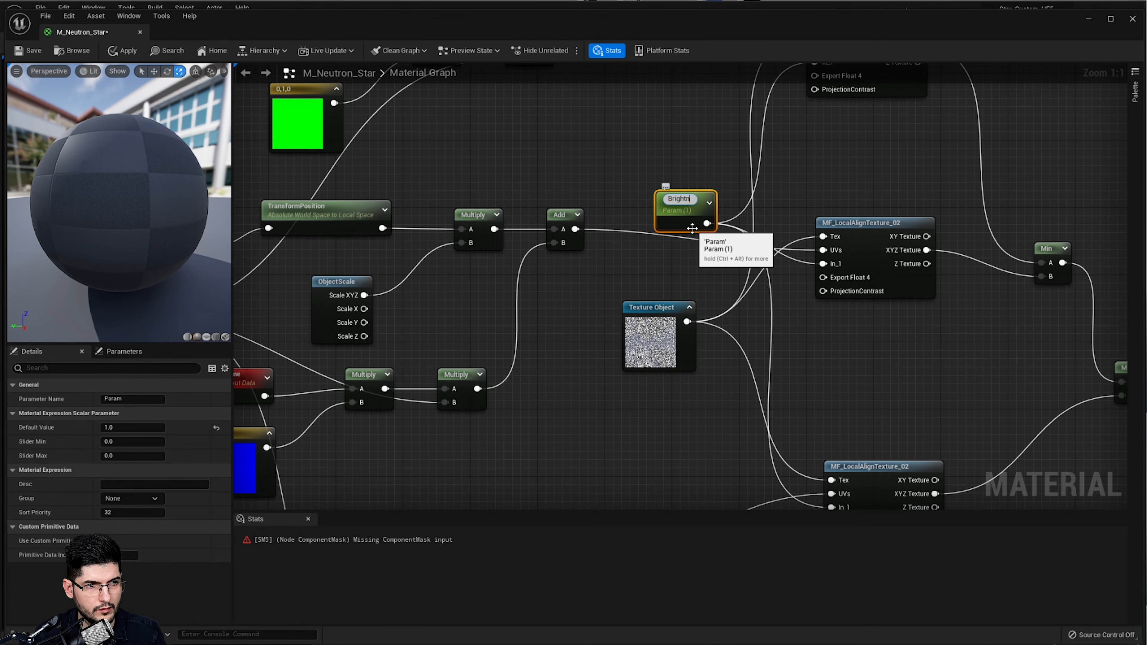
key(BackSpace)
key(BackSpace)
key(BackSpace)
key(BackSpace)
key(BackSpace)
key(BackSpace)
key(BackSpace)
key(BackSpace)
key(BackSpace)
key(BackSpace)
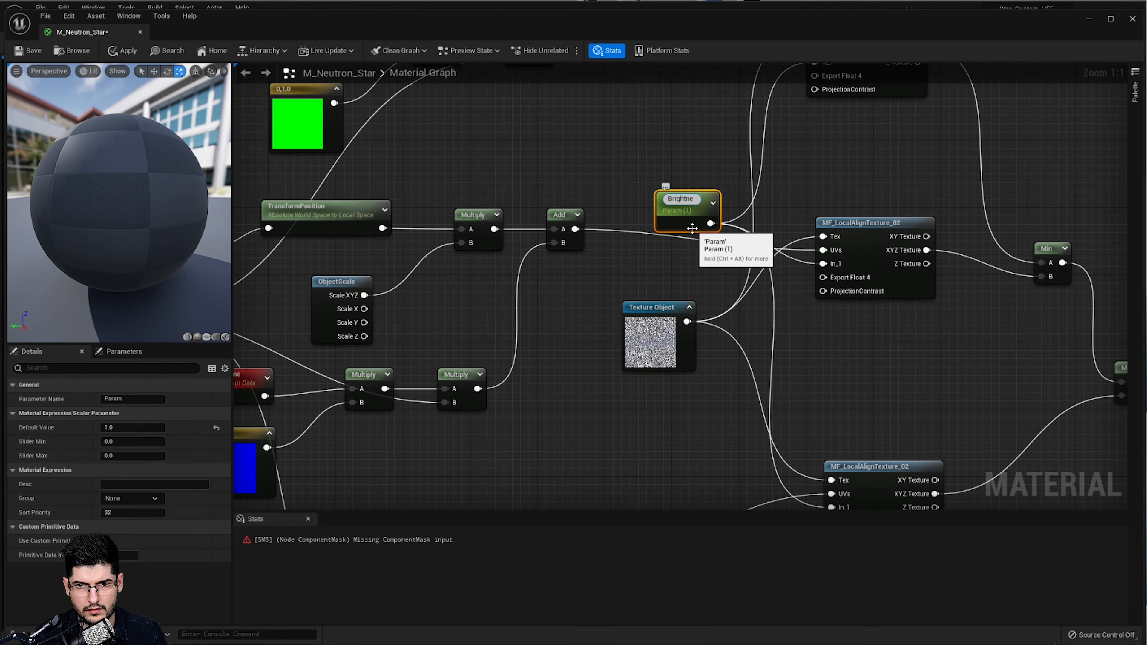
text(Zone Bri)
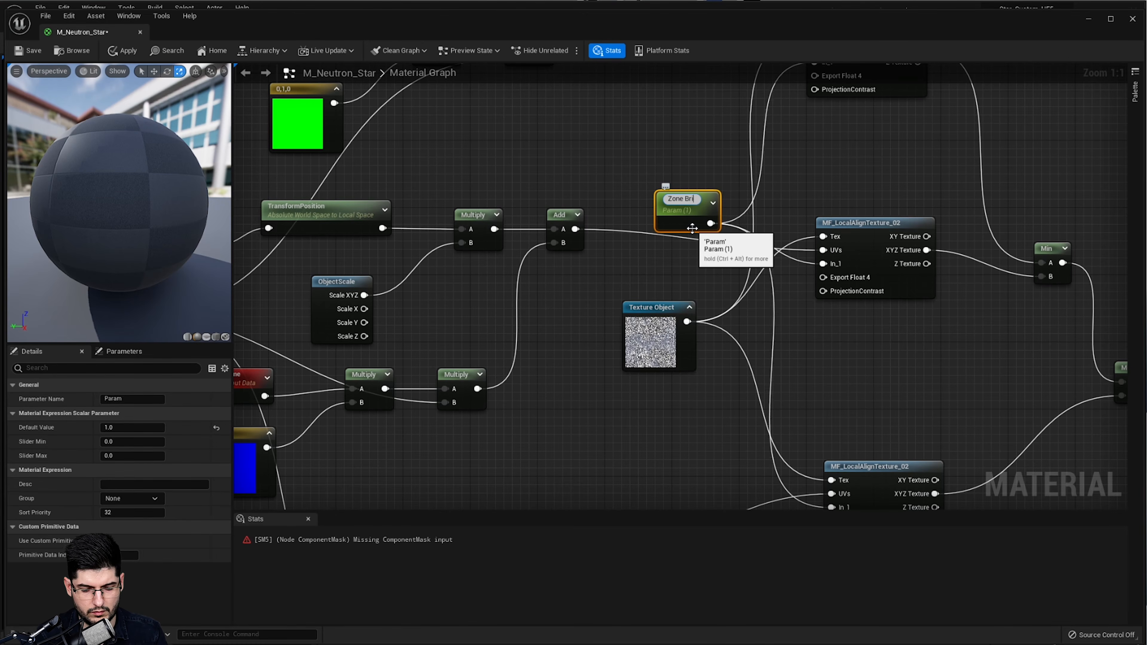
text(ghtness Intensity)
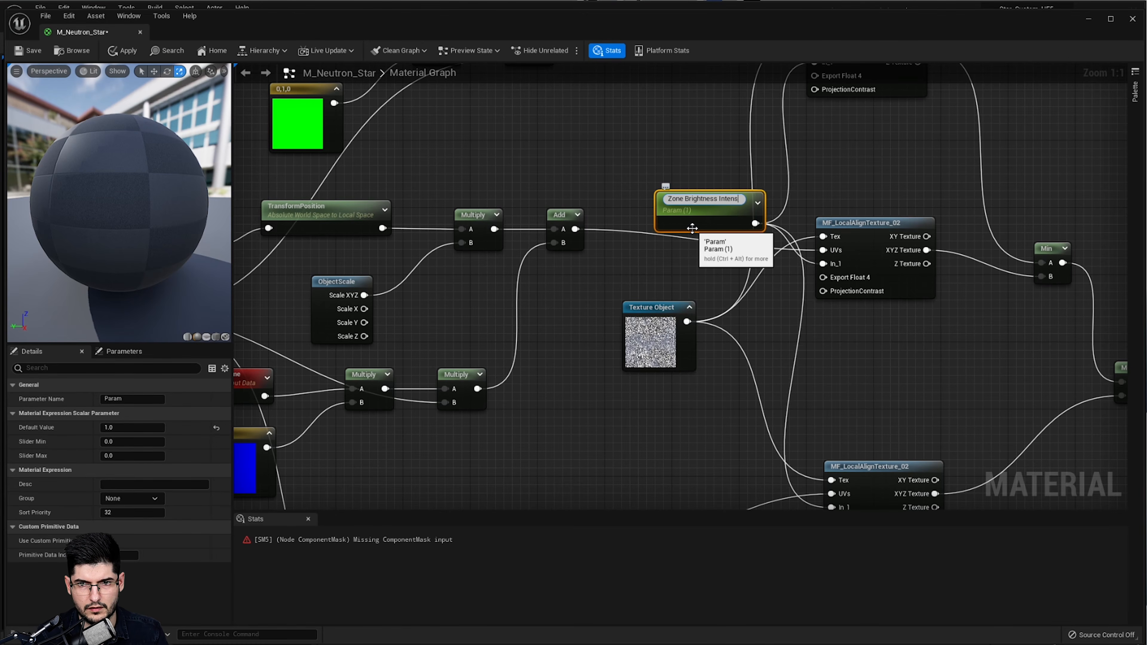
key(Return)
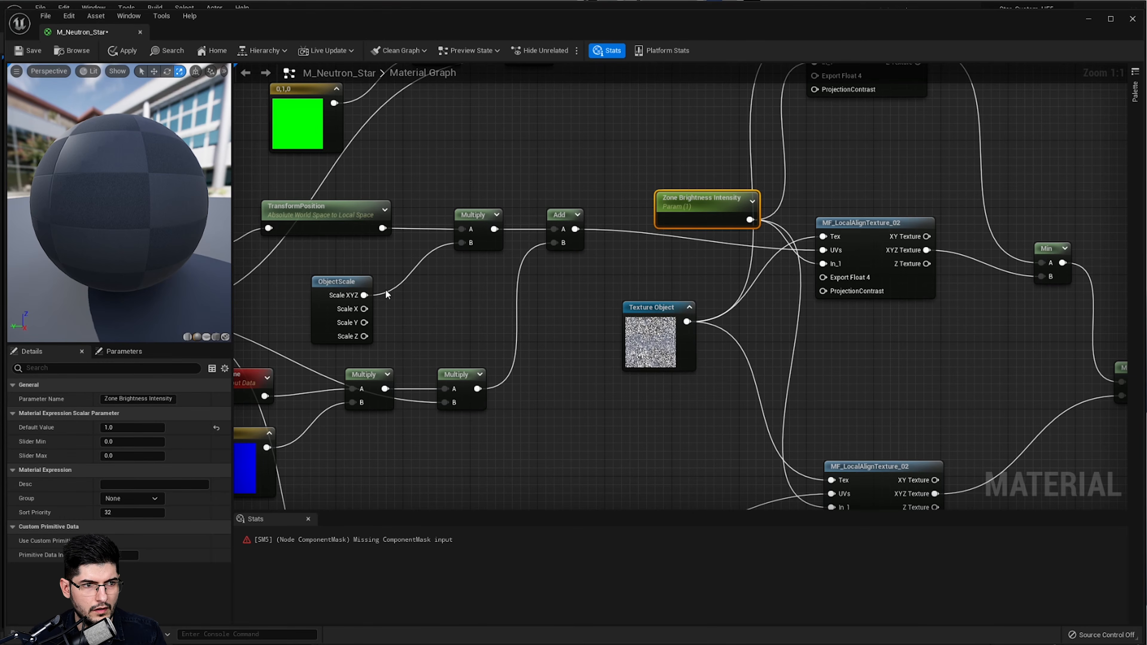
- Set the default value of Zone Brightness Intensity to 5.0 and apply the material despite its compilation errors
click(116, 425)
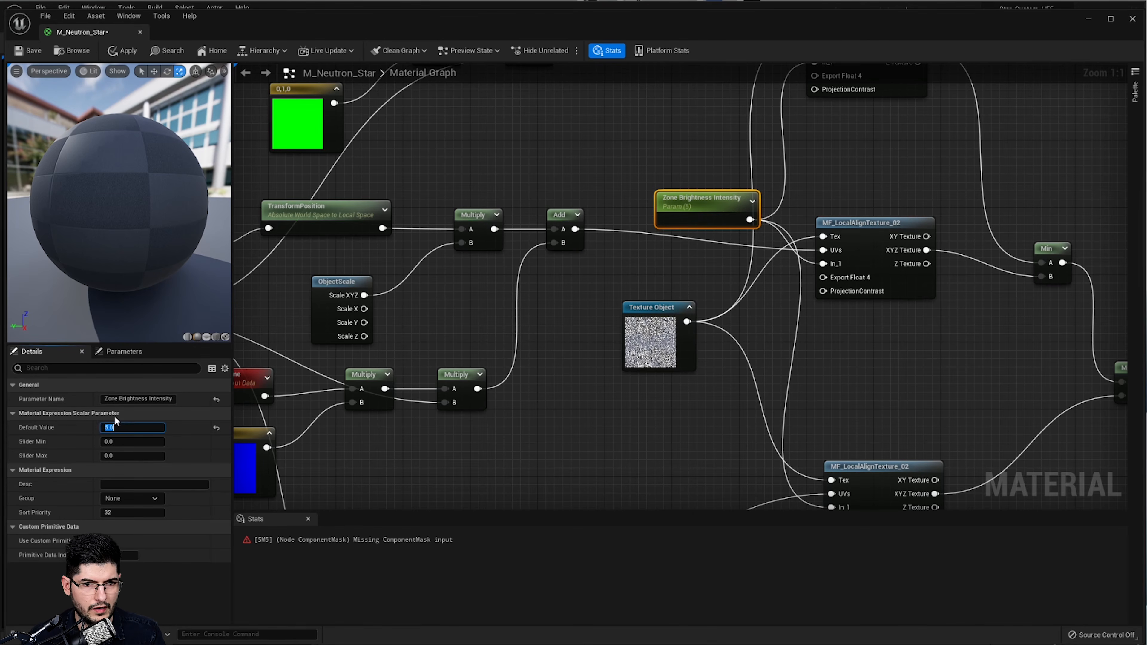
right_drag(438, 211, 390, 323)
click(119, 52)
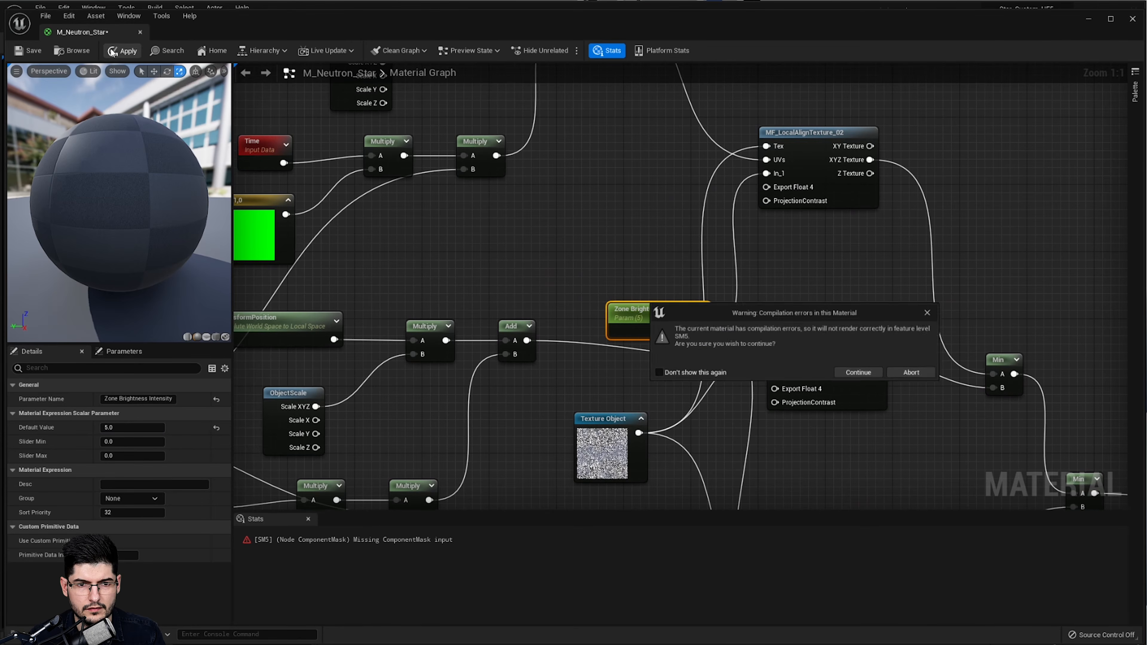
click(861, 373)
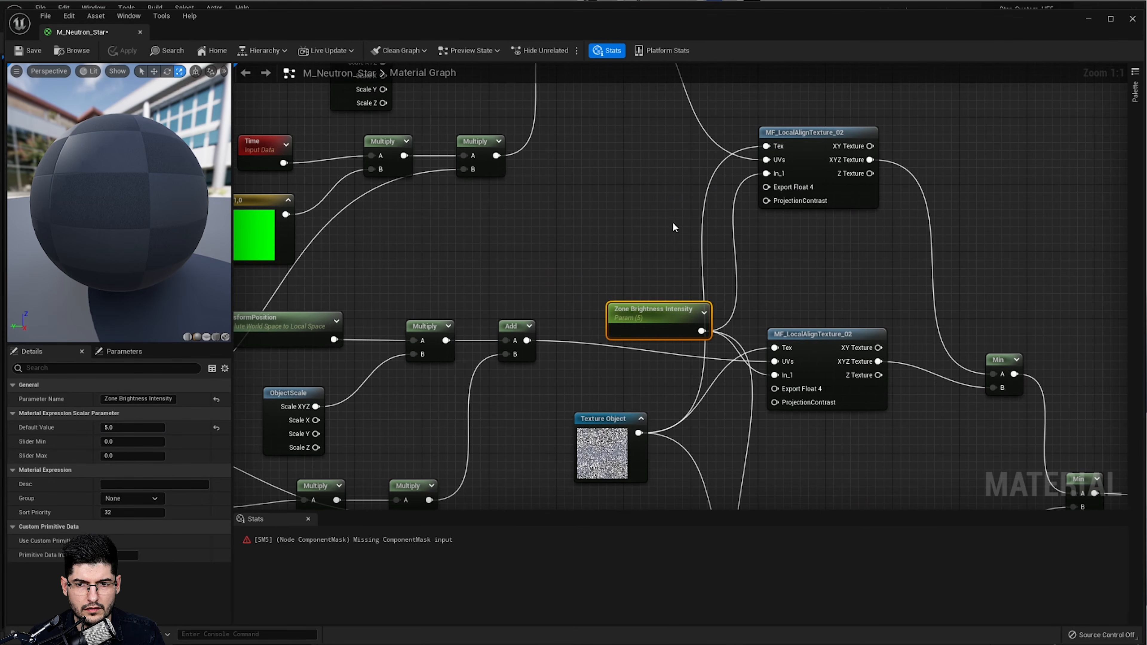
- Enclose the whole zone brightness network above Distortion 1 in a comment box named Cell 2
scroll(673, 223, down, 3)
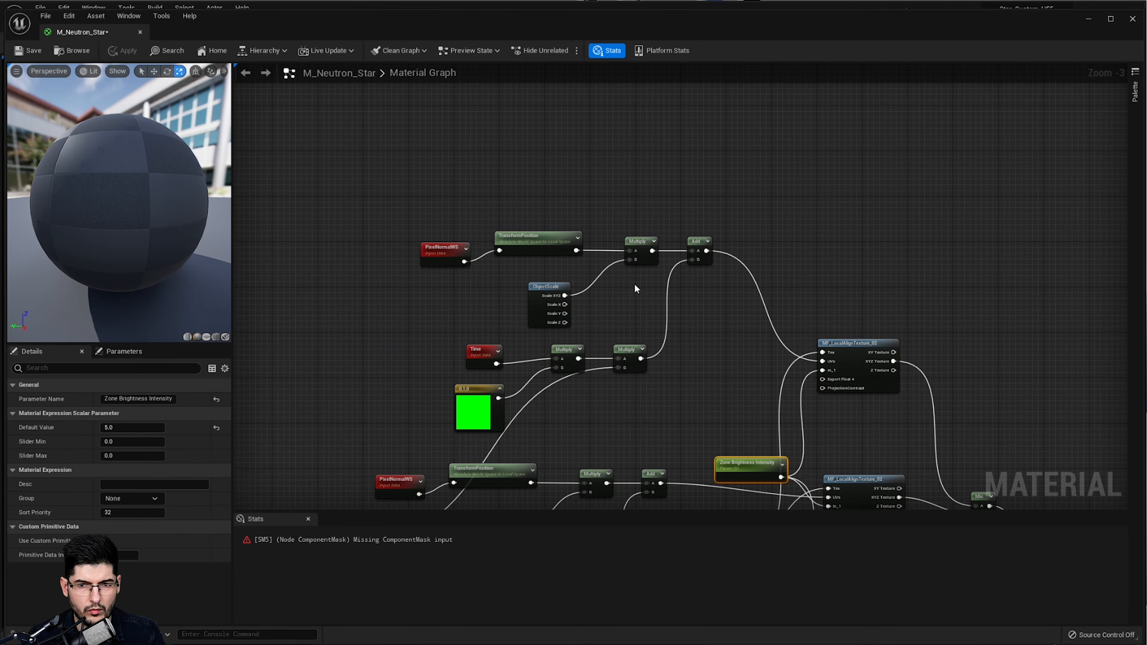
scroll(635, 285, down, 3)
drag(785, 202, 591, 362)
click(816, 159)
drag(831, 111, 589, 365)
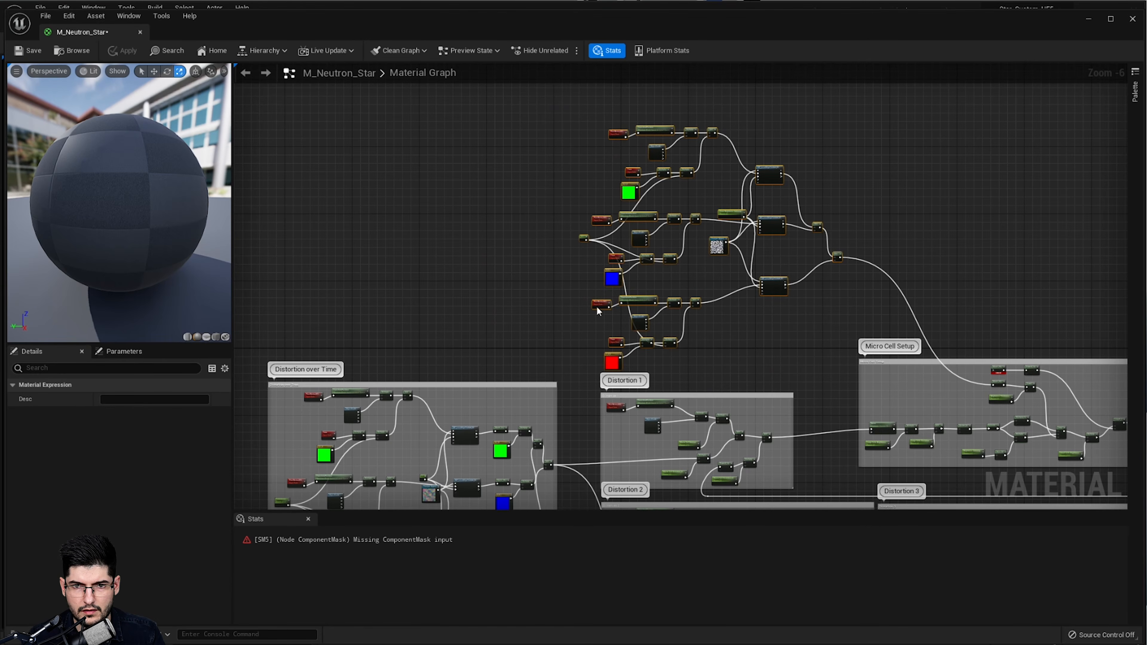
key(c)
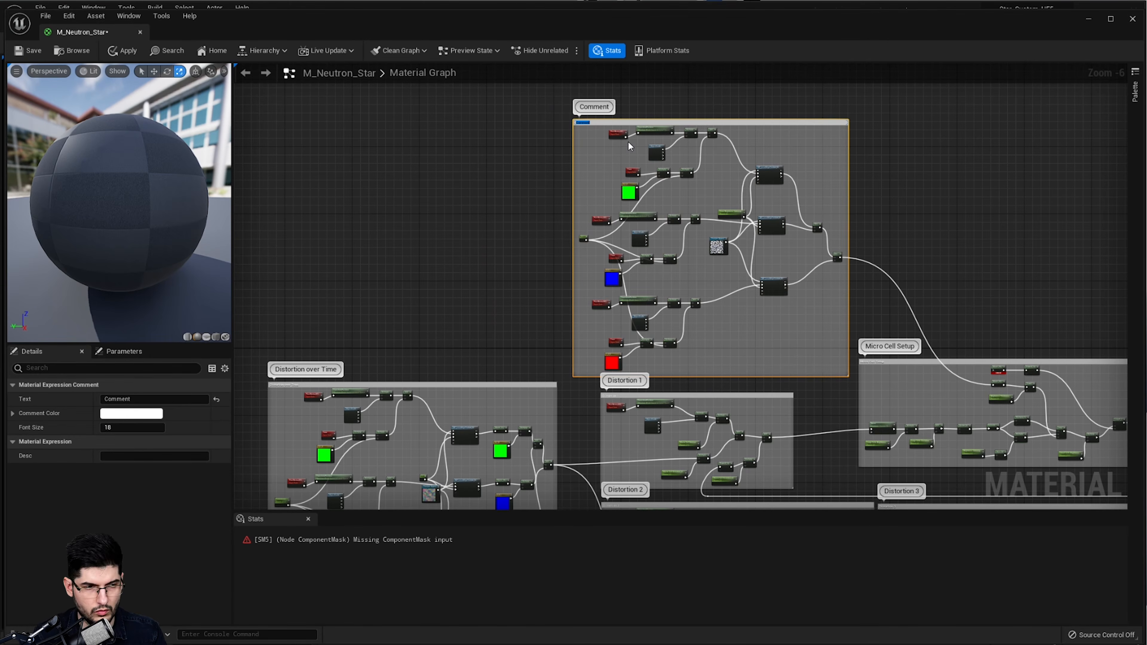
text(cell 2)
key(Return)
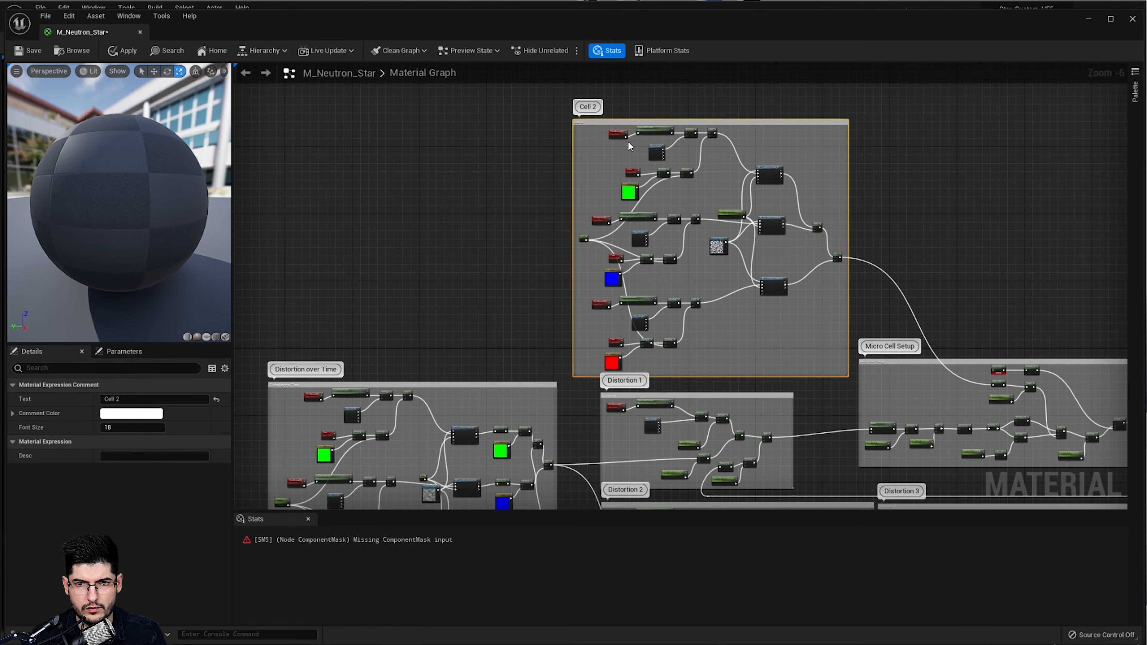
- Paste another copy of the Distortion over Time nodes and place it directly above the Cell 2 comment
right_drag(853, 108, 862, 259)
click(860, 159)
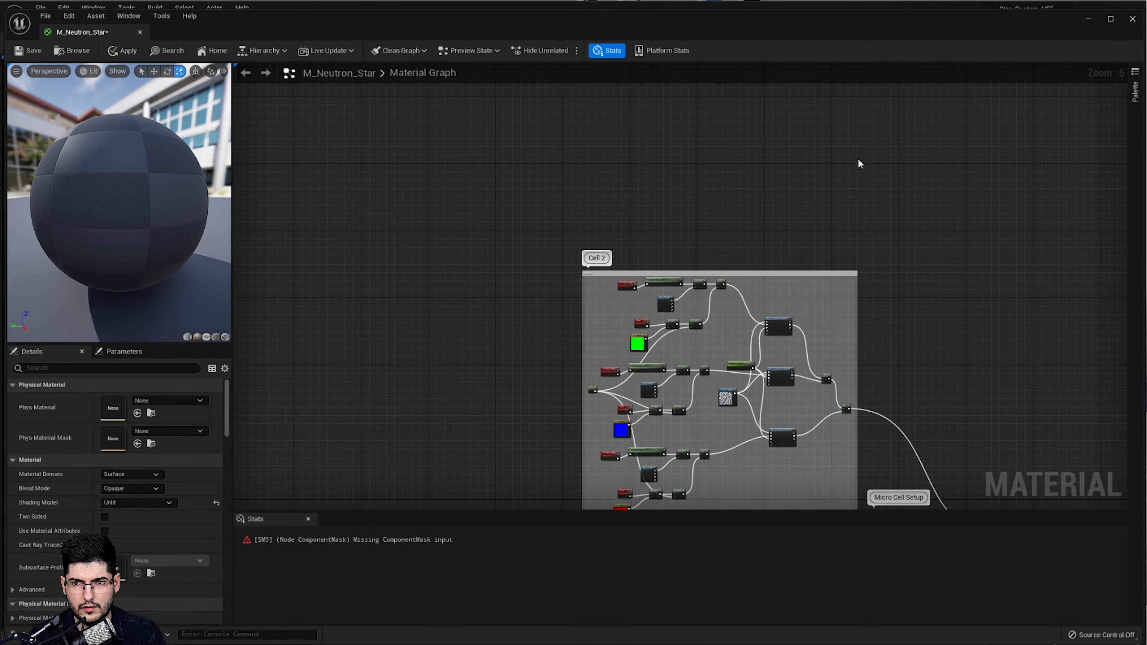
key(ctrl+v)
right_drag(915, 214, 918, 268)
drag(988, 282, 811, 226)
right_drag(832, 211, 819, 259)
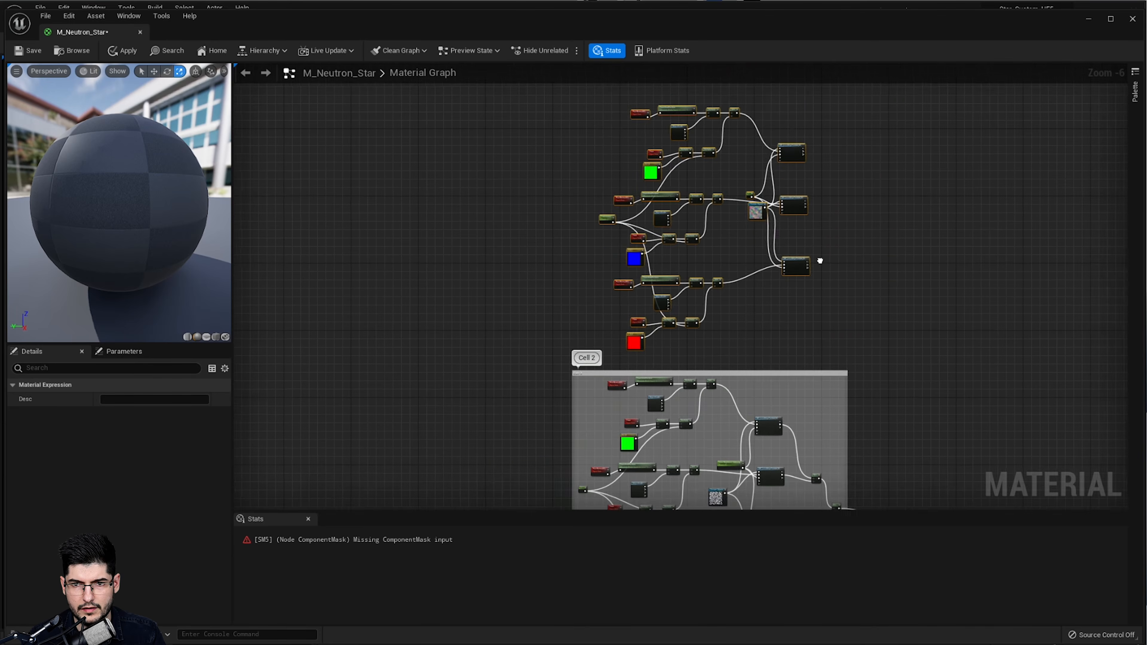
- Enclose the newly pasted nodes in a comment box named Cell 1
scroll(804, 232, up, 1)
scroll(804, 232, down, 1)
right_drag(896, 234, 895, 242)
text(c)
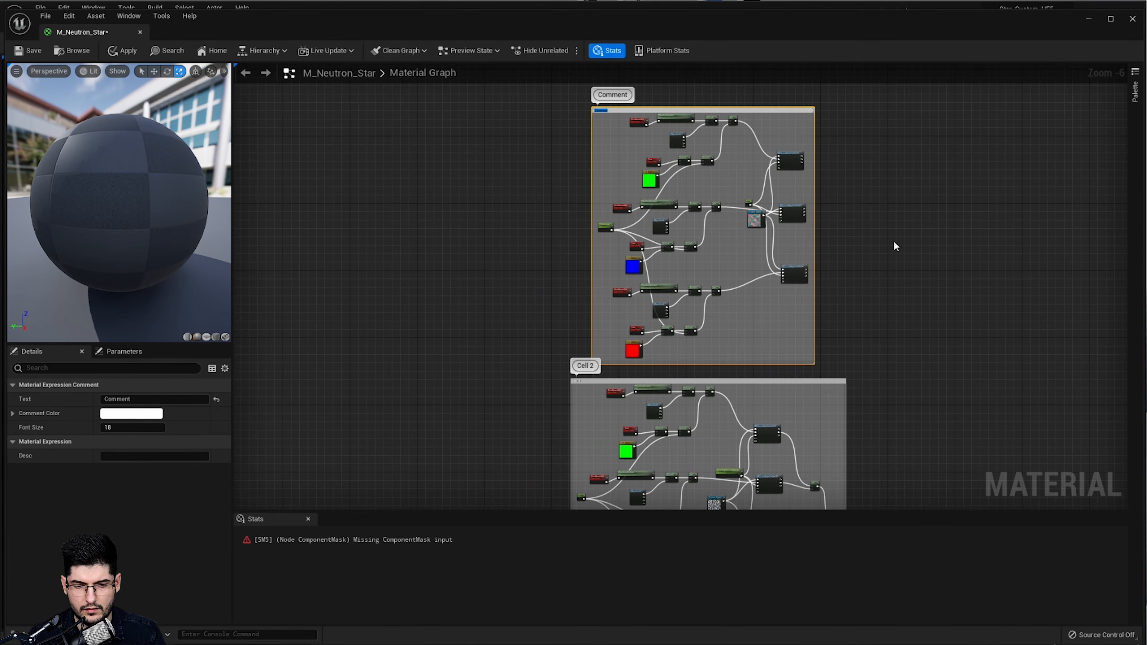
text(Cell 1)
key(Return)
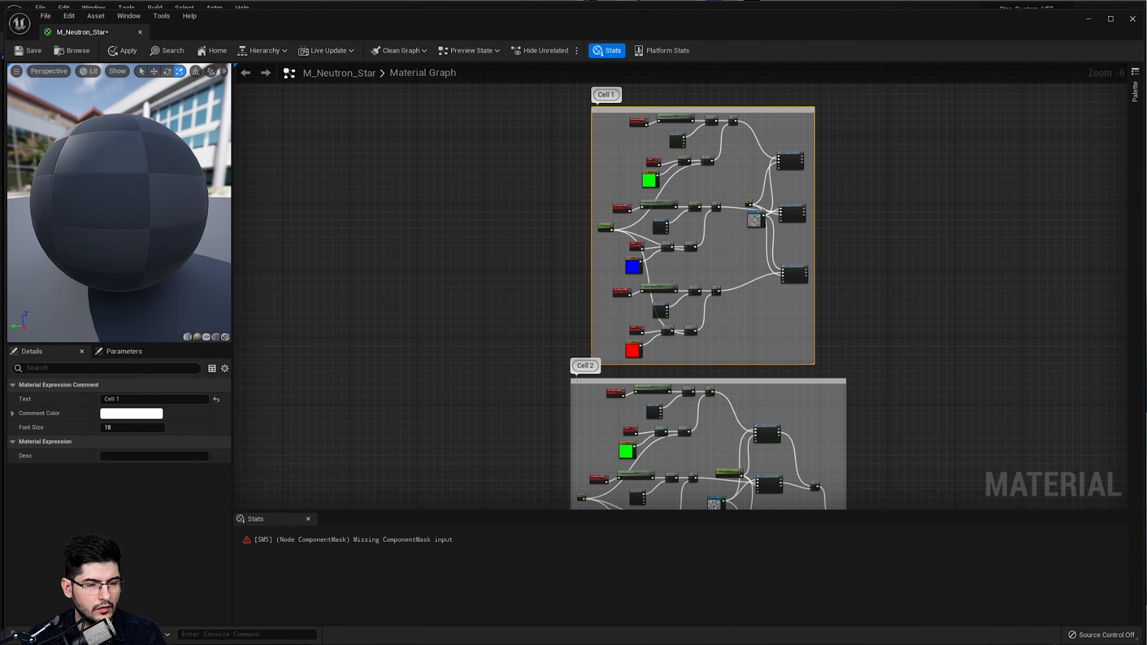
- Move the Texture Object node in Cell 1 away from the MF_LocalAlignTexture_02 nodes to clear the wires
scroll(686, 255, up, 5)
click(807, 220)
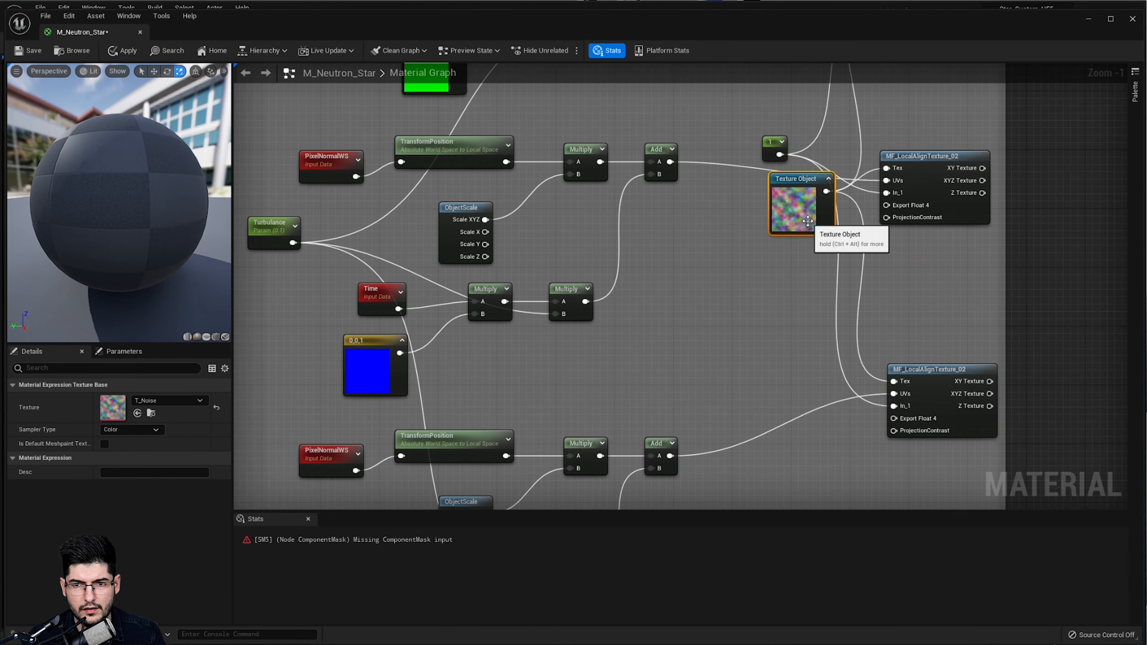
drag(808, 220, 763, 250)
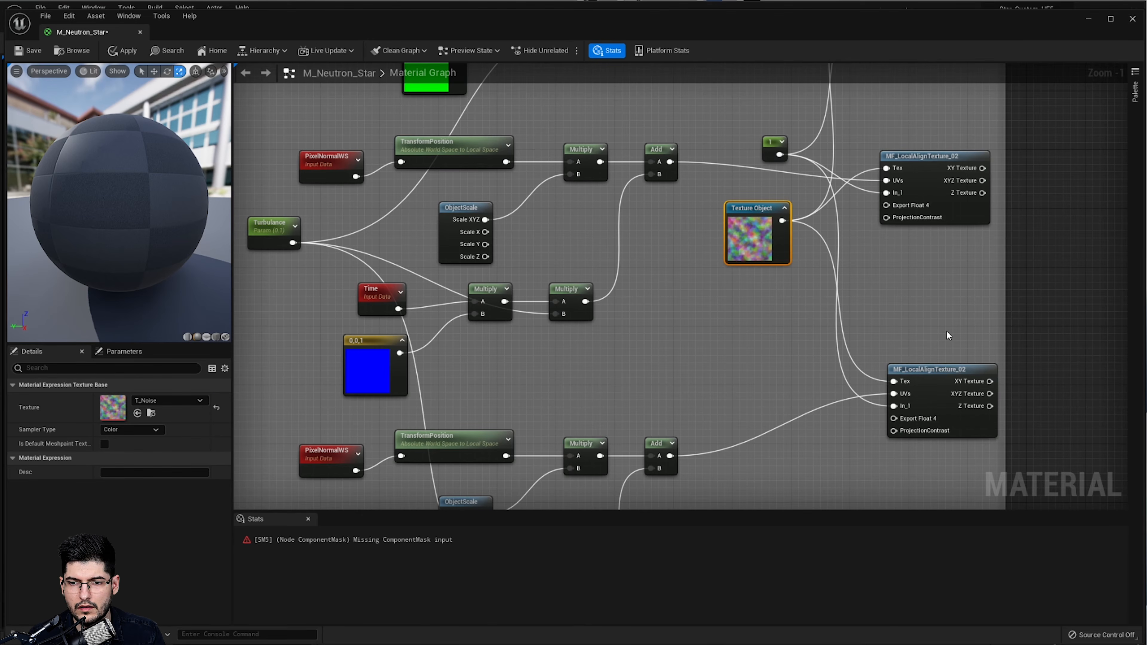
- Bring up Content Browser 1 and place it clear of the Texture Object node in Cell 1
right_drag(776, 415, 779, 375)
key(alt+Tab)
click(1009, 230)
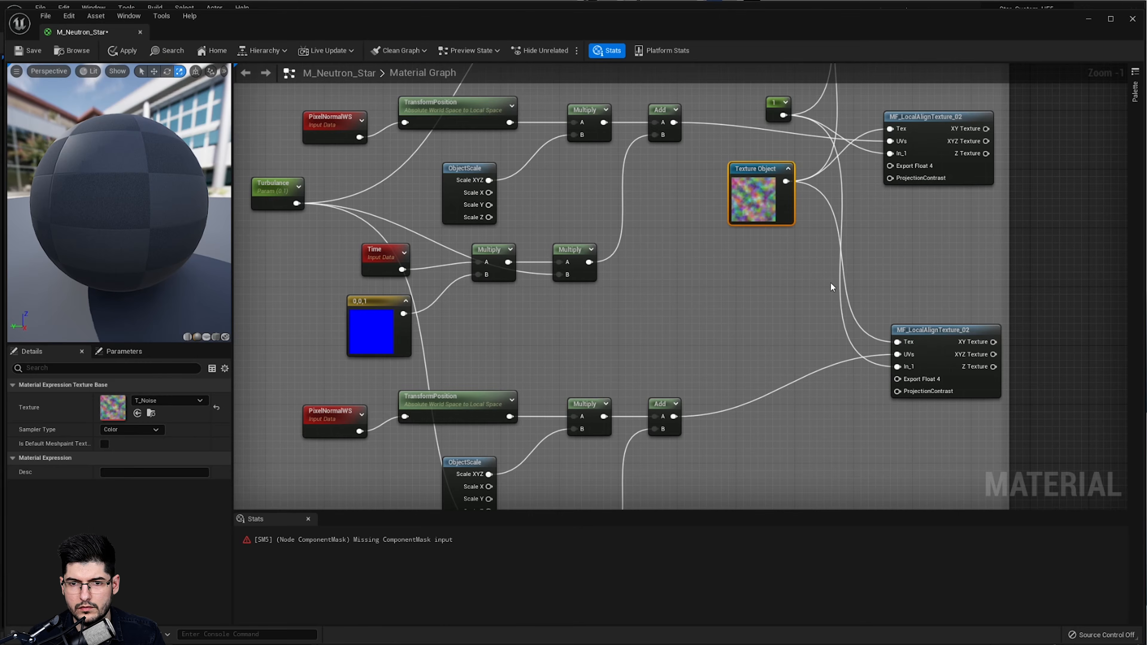
click(833, 288)
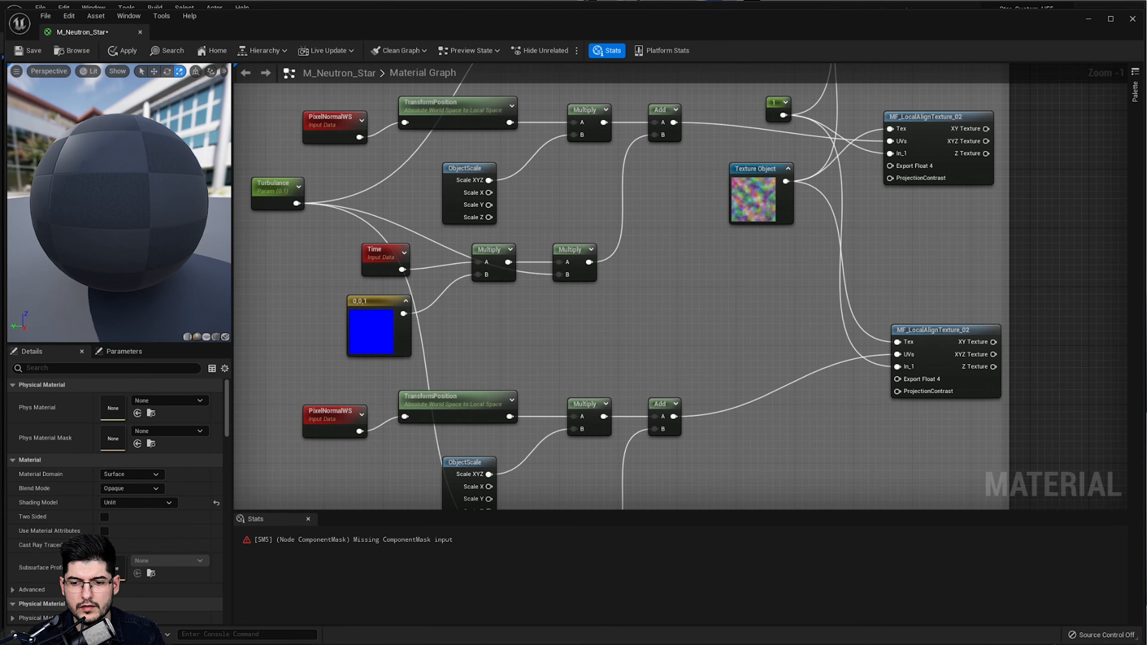
key(super+d)
key(super+d)
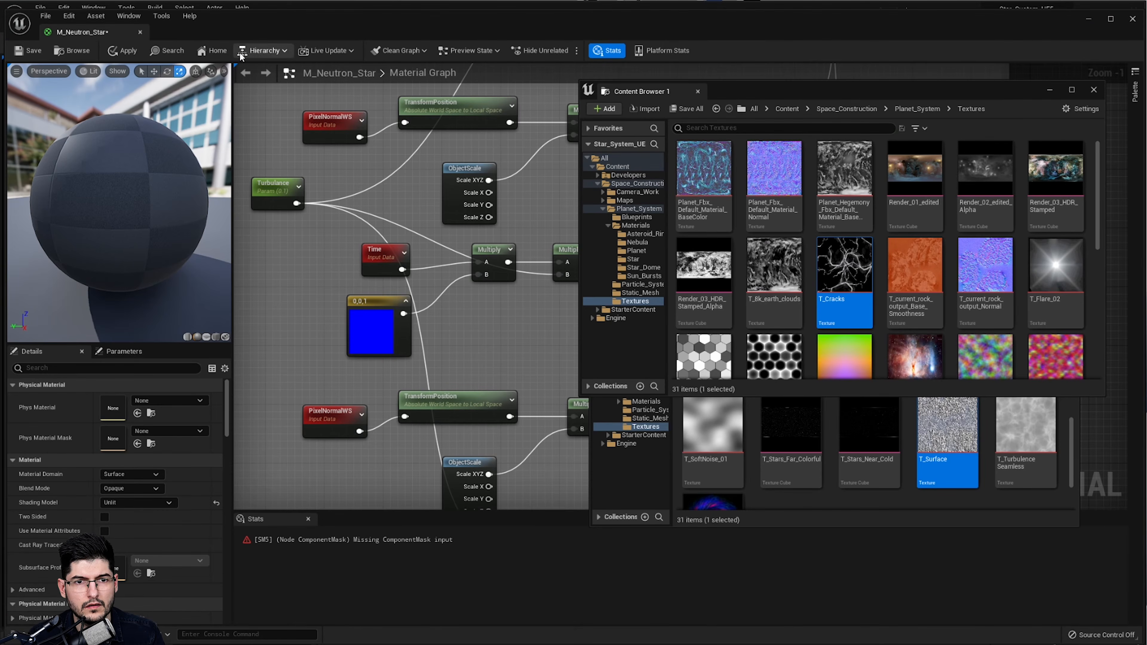
click(129, 16)
mouse_move(165, 218)
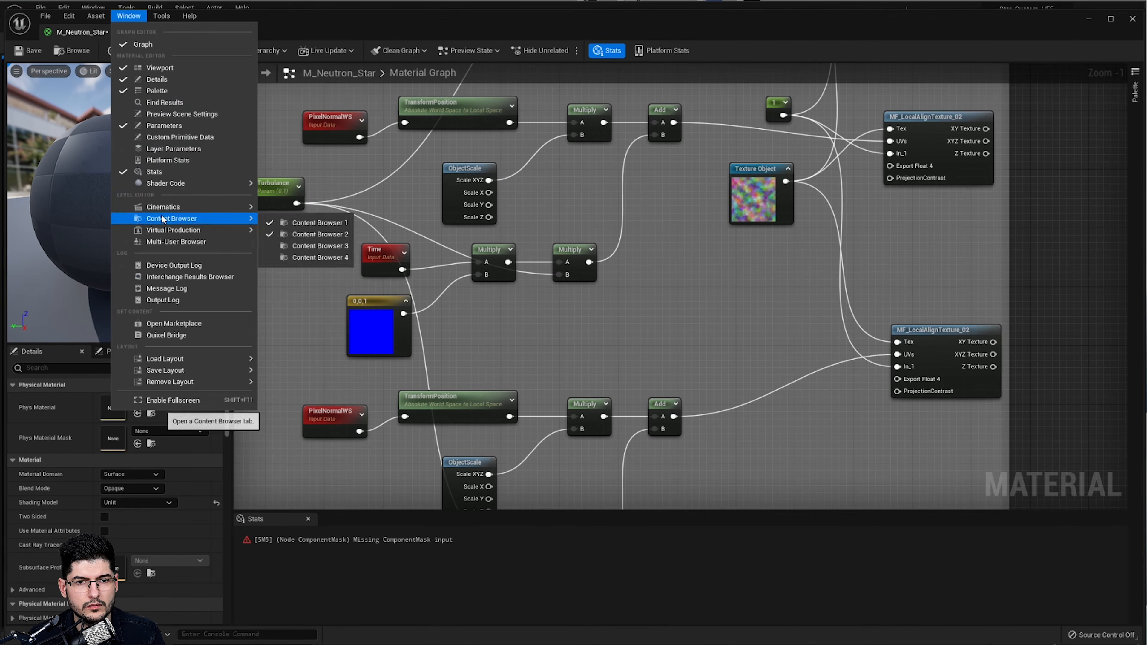
click(299, 223)
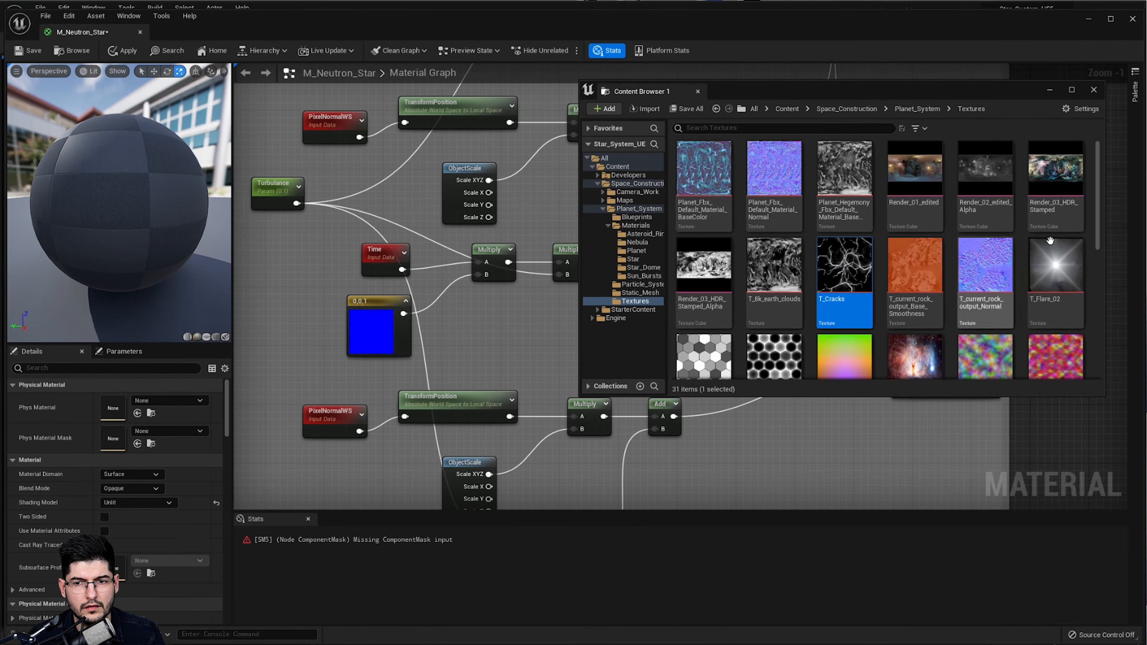
drag(914, 93, 999, 283)
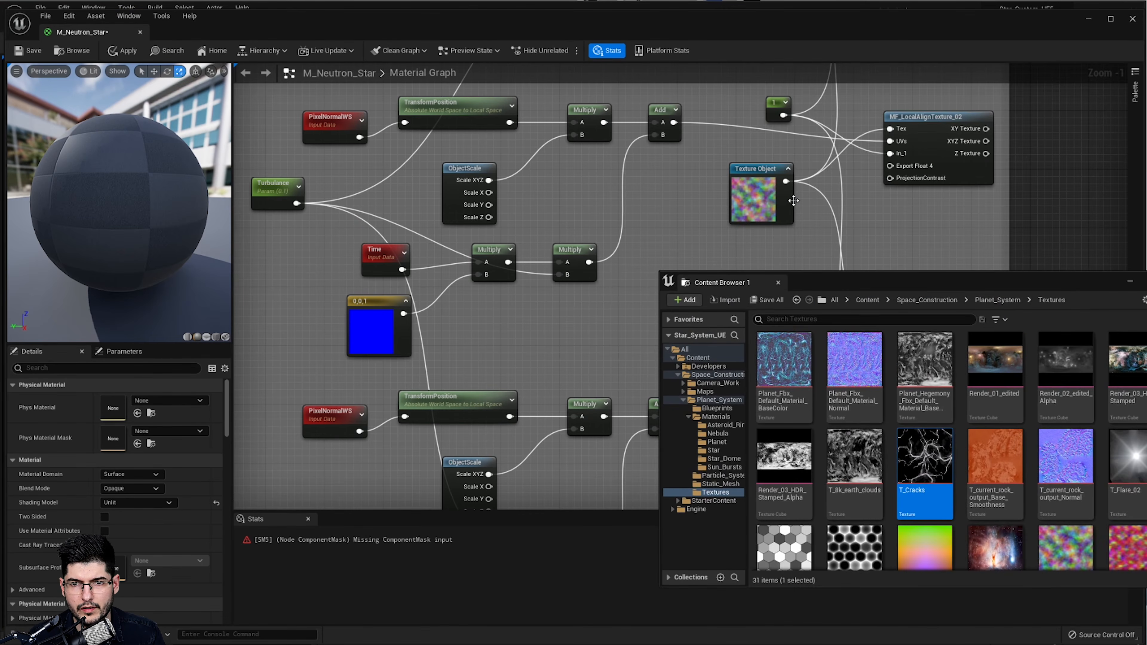
- Assign the T_Surface texture to the Texture Object in Cell 1
click(782, 201)
click(1146, 285)
scroll(891, 432, down, 3)
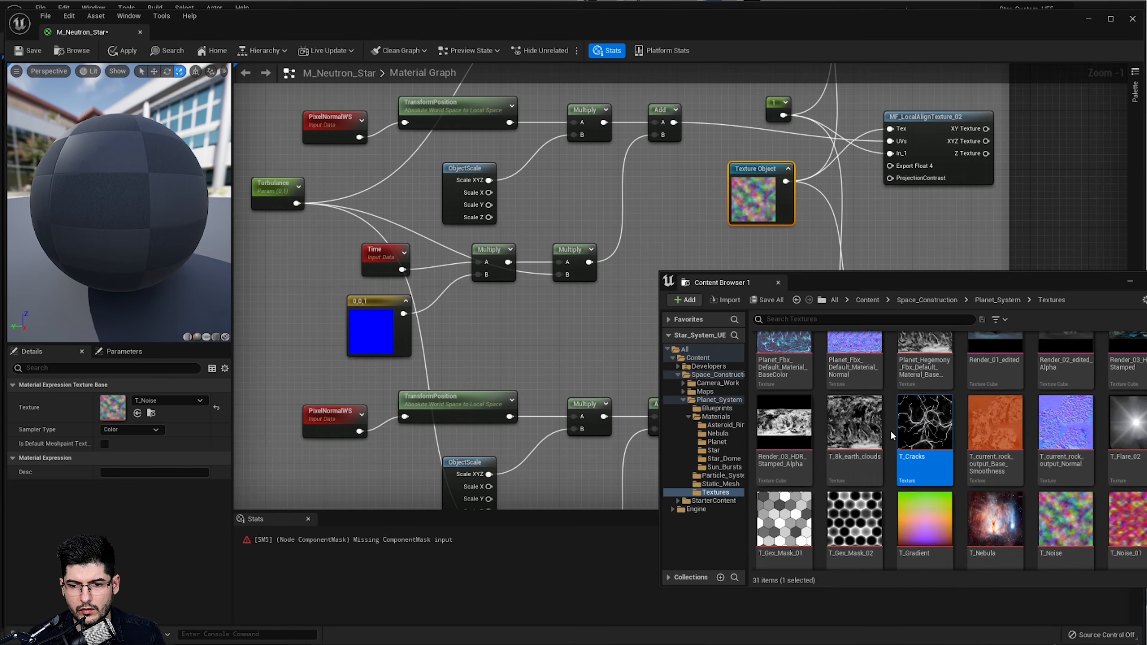
scroll(915, 433, down, 5)
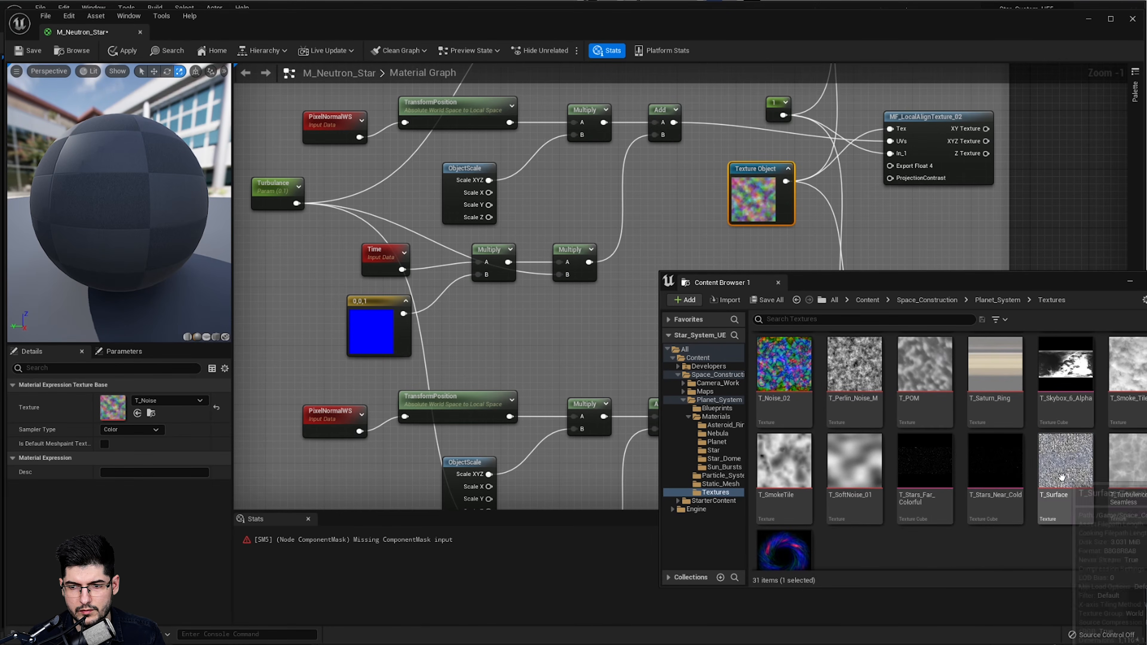
drag(1066, 461, 141, 395)
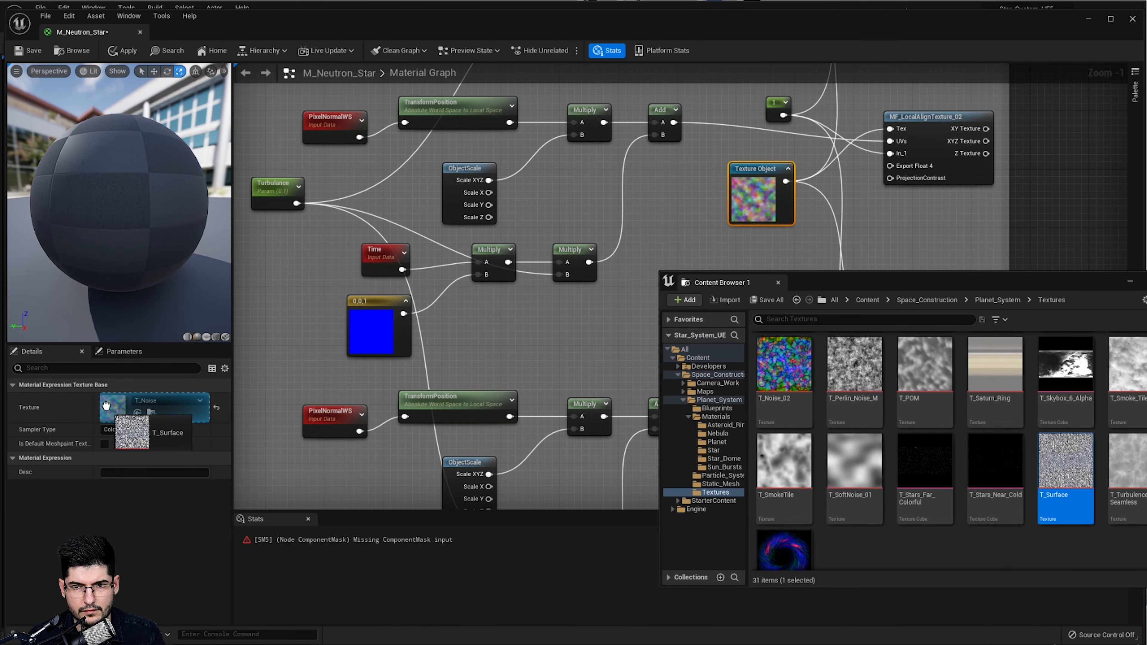
- Move the constant in Cell 1 away from the Texture Object and add two more constants beneath it
right_drag(538, 278, 468, 363)
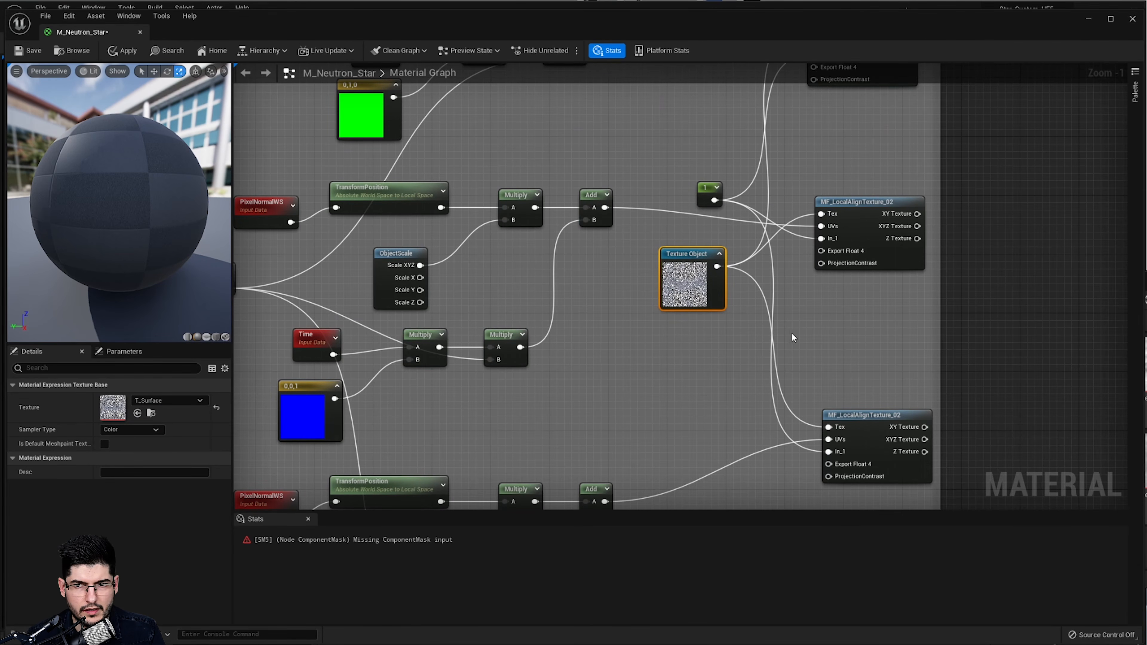
scroll(793, 337, up, 1)
drag(659, 255, 603, 180)
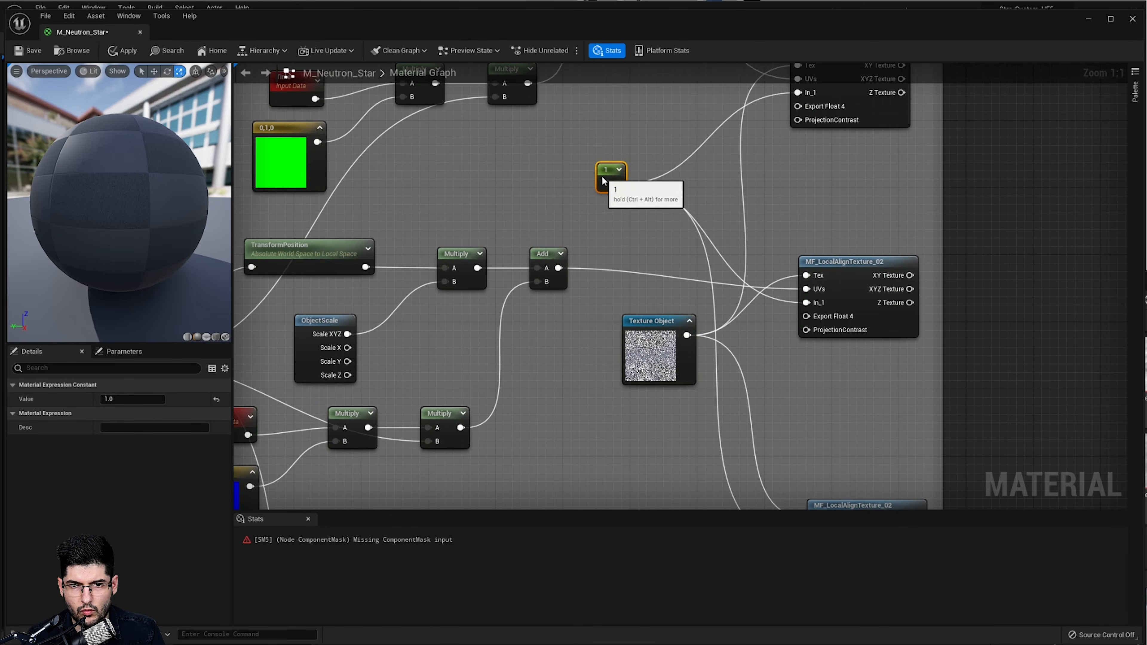
right_drag(603, 181, 606, 233)
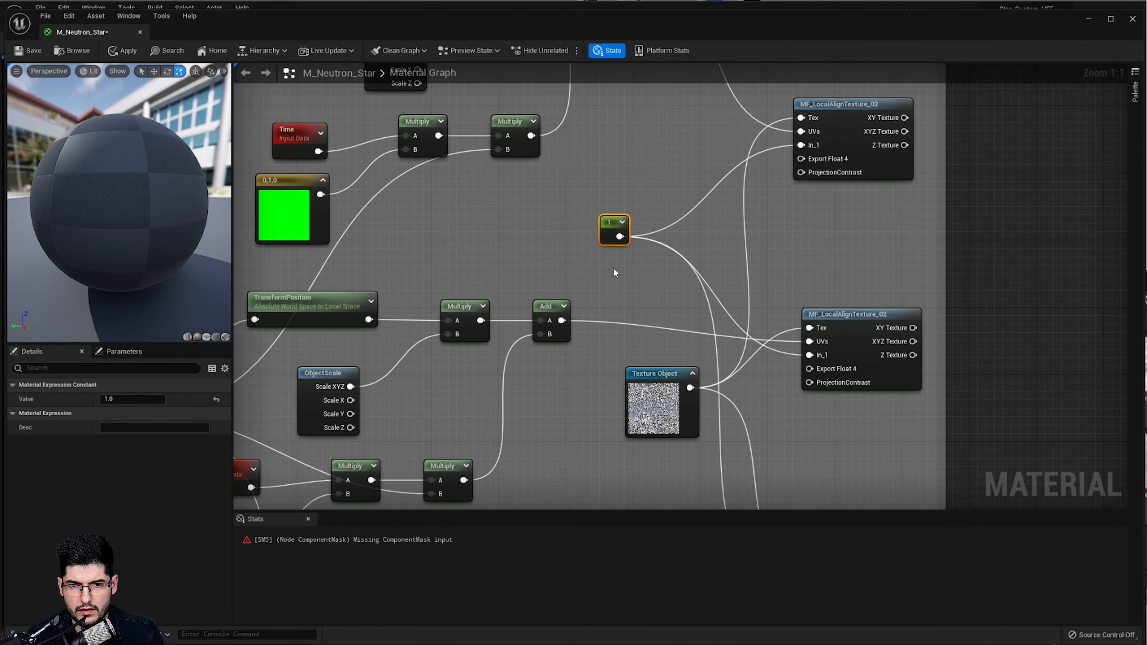
key(1)
click(604, 295)
click(605, 259)
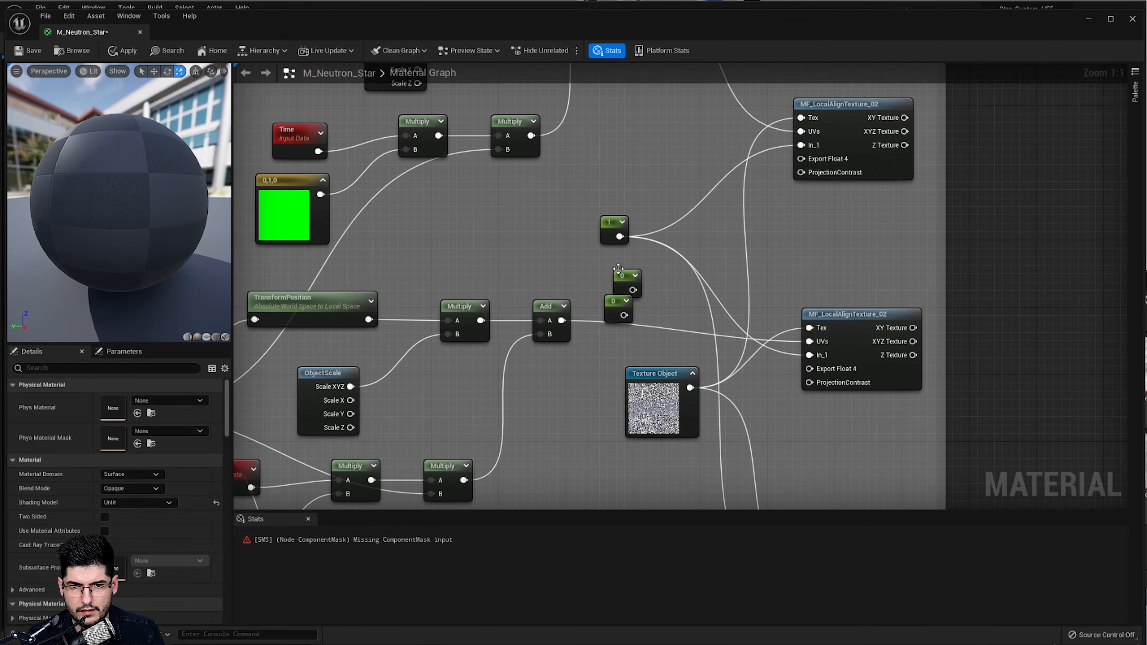
- Connect the two new constants to In_1 of the second and third MF_LocalAlignTexture_02 nodes in Cell 1
drag(621, 275, 809, 355)
right_drag(612, 316, 591, 221)
drag(604, 221, 806, 472)
right_drag(731, 321, 745, 433)
- Set the constants feeding the first, second and third MF_LocalAlignTexture_02 nodes in Cell 1 to 0.2, 0.07 and 0.12
click(603, 224)
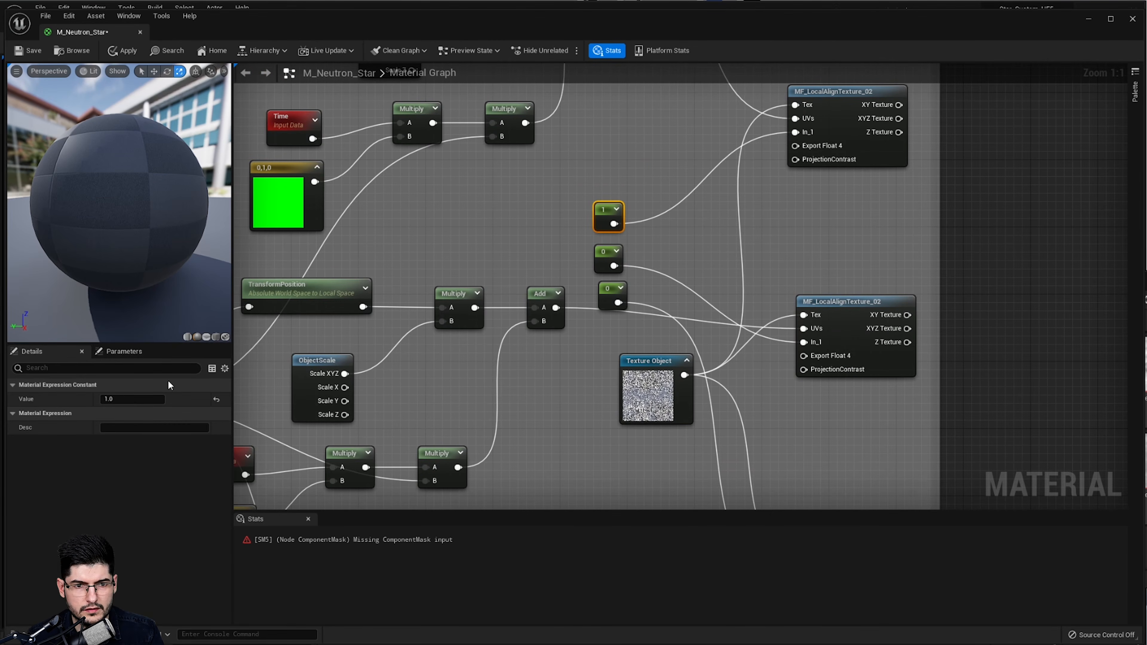
click(136, 399)
text(0.2)
key(Return)
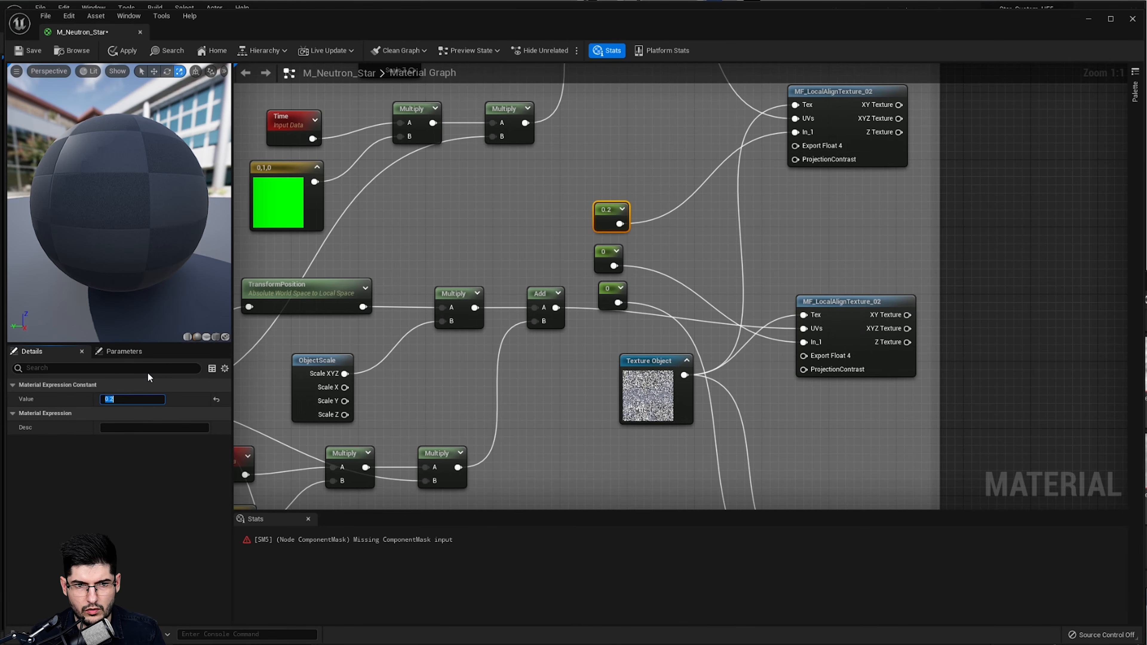
click(601, 265)
click(131, 399)
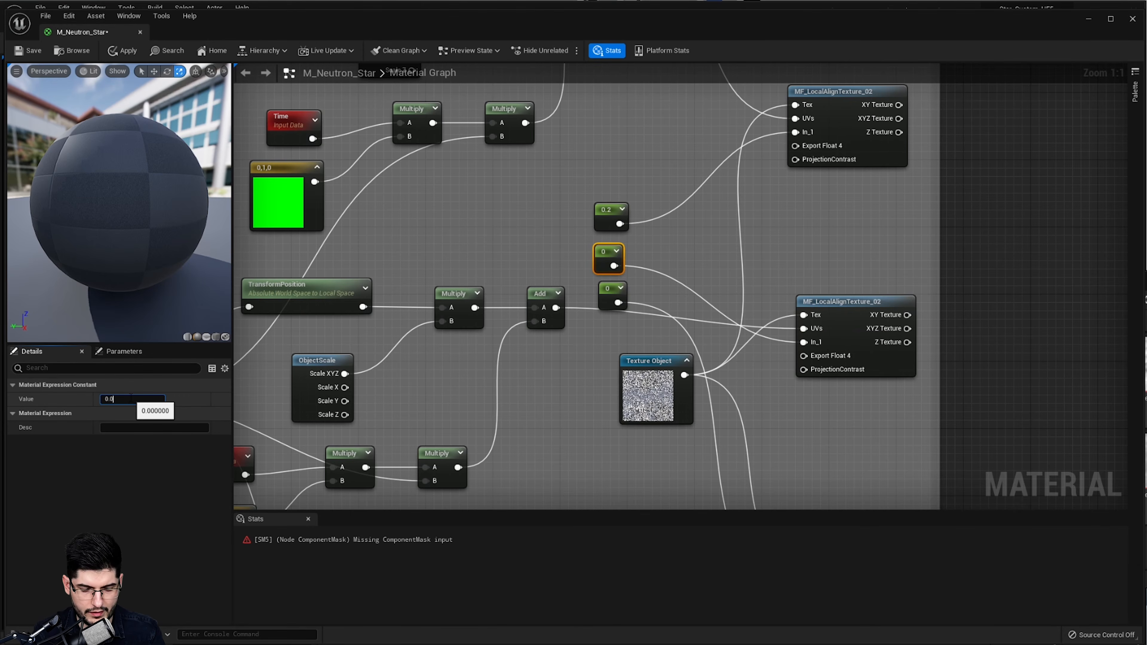
text(7)
key(Return)
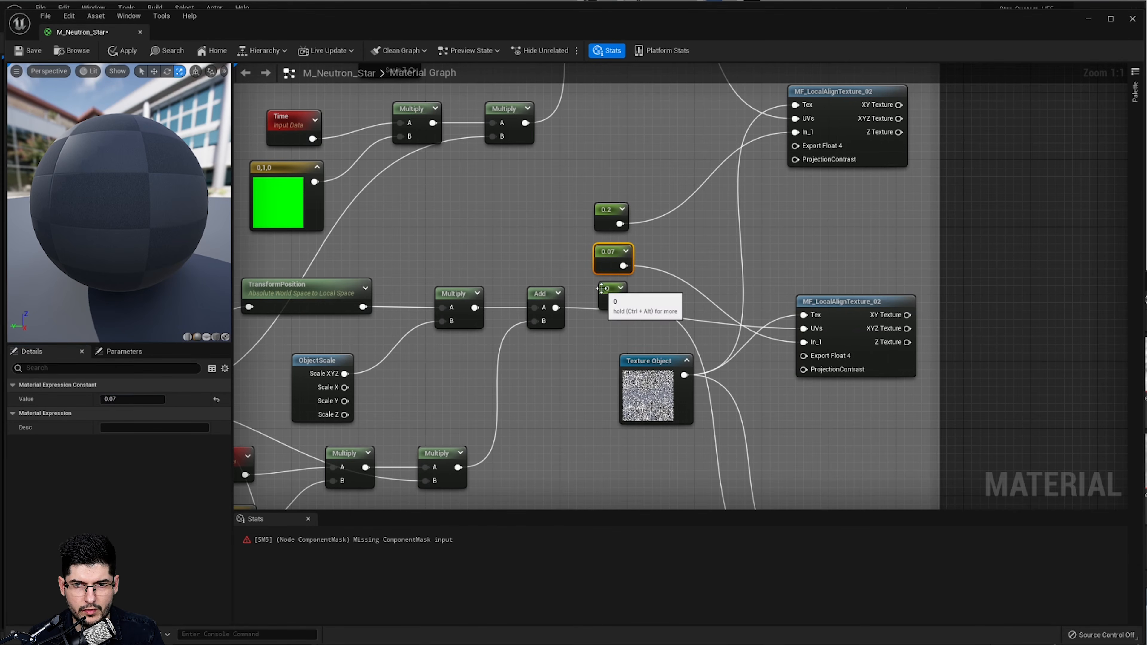
click(602, 288)
click(136, 399)
text(0.12)
key(Return)
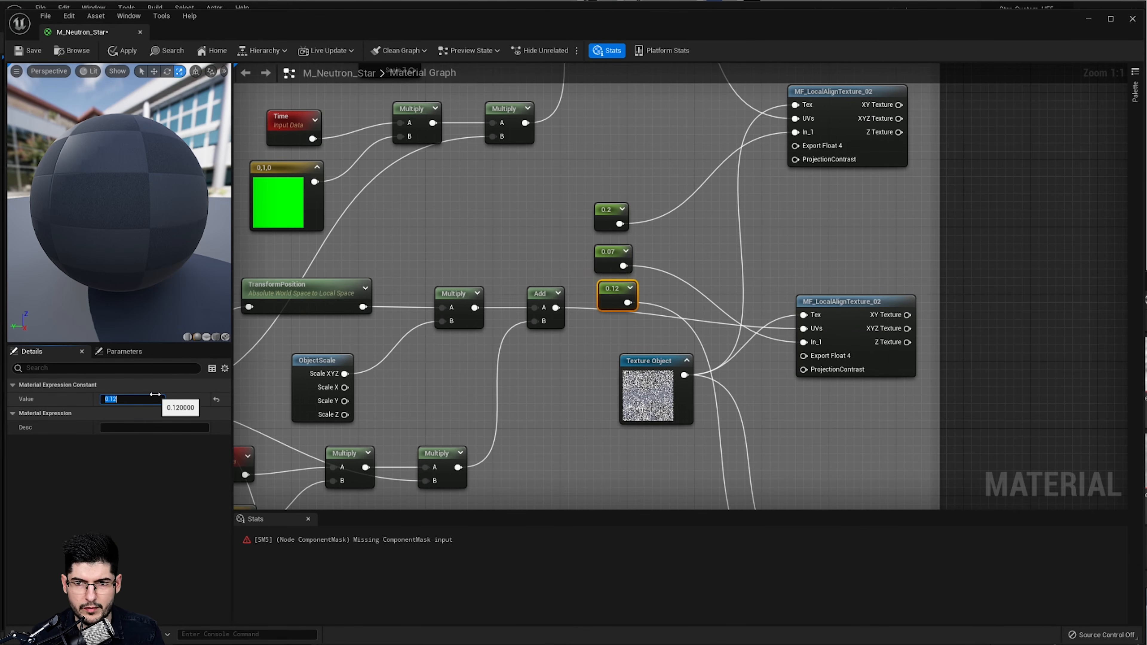
scroll(499, 333, down, 1)
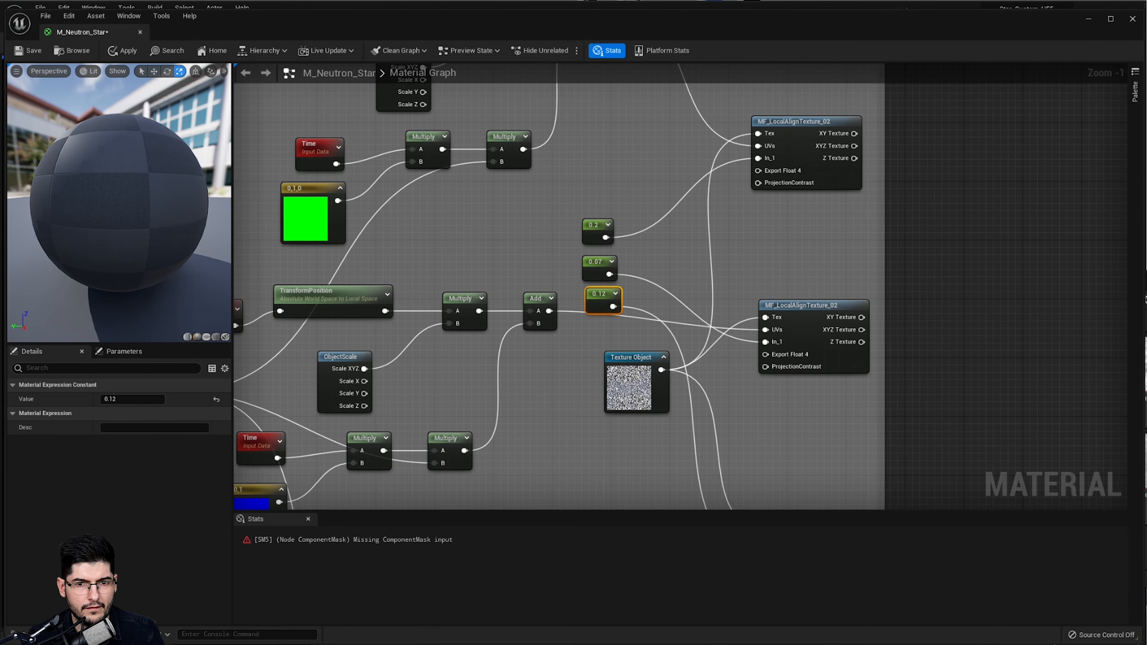
scroll(433, 280, down, 1)
right_drag(433, 280, 556, 274)
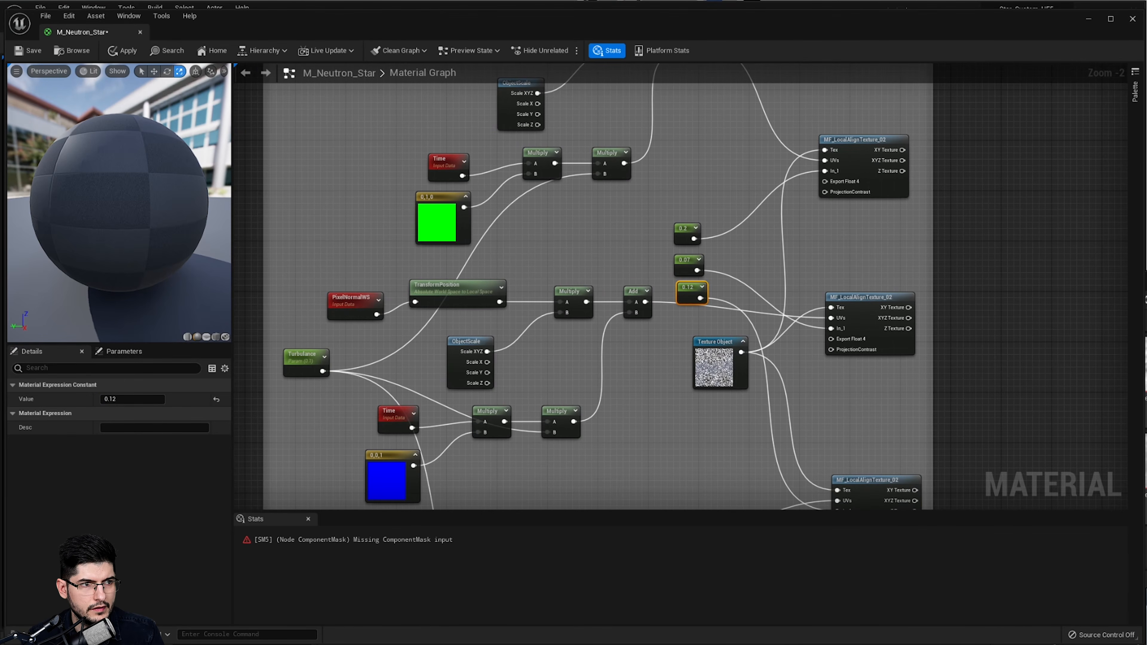
scroll(643, 241, down, 2)
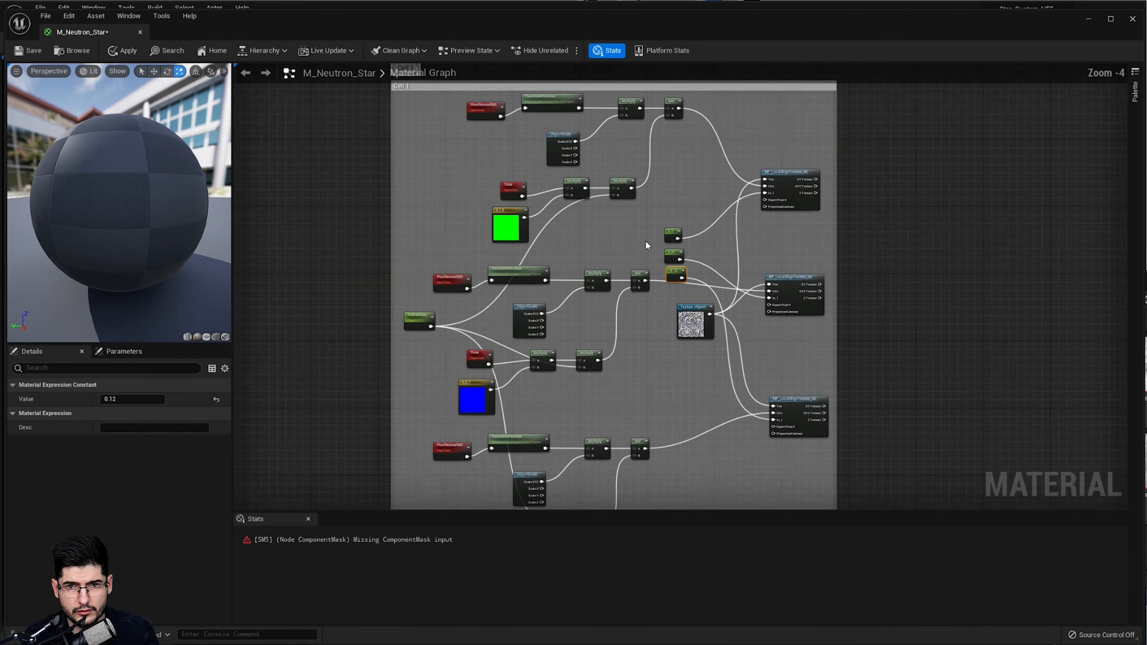
right_drag(652, 291, 652, 211)
right_drag(579, 289, 565, 208)
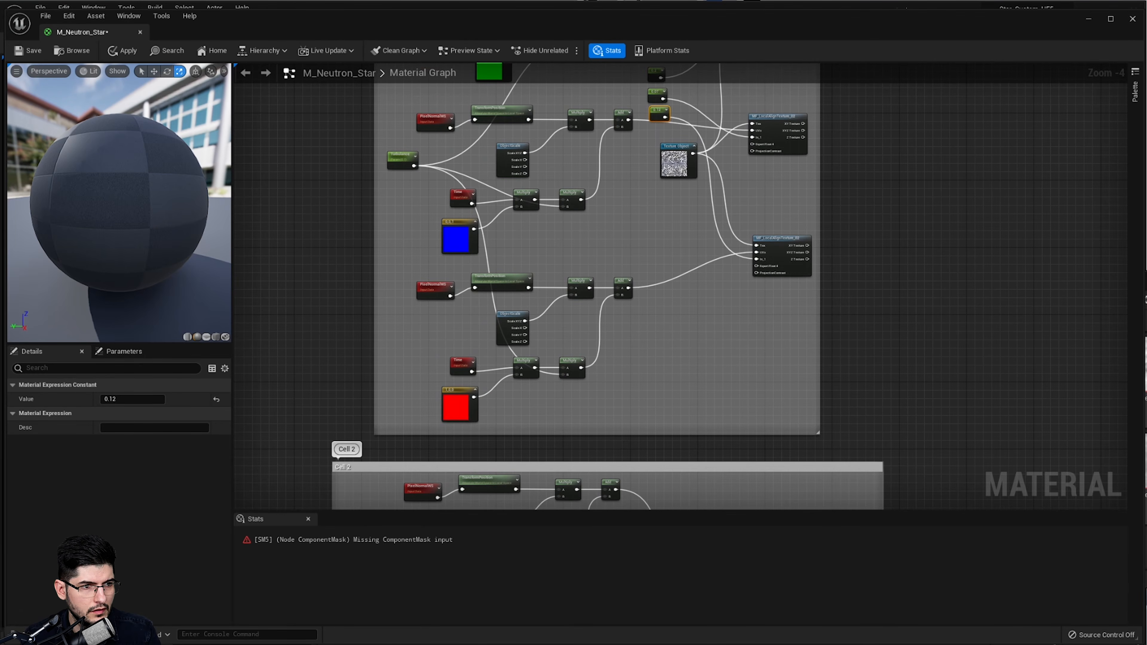
- Duplicate the Add node in Cell 1's red branch and feed the copy from the ObjectScale Multiply and the time Multiply
scroll(554, 248, up, 5)
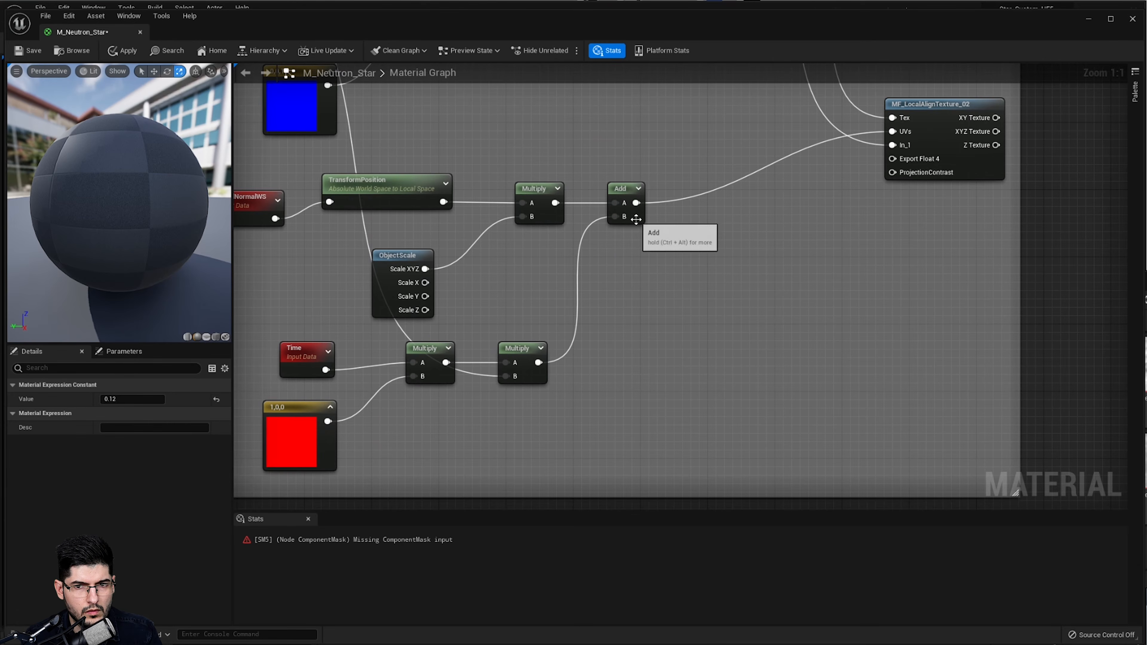
drag(638, 223, 714, 225)
key(ctrl+d)
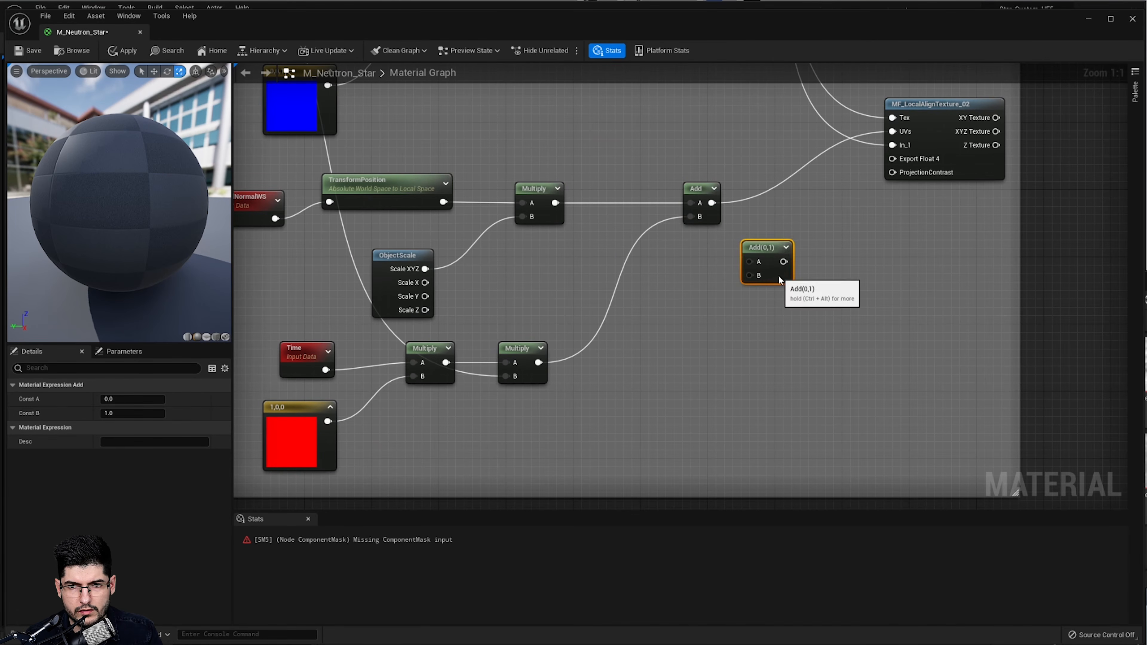
drag(778, 275, 620, 223)
drag(554, 203, 590, 211)
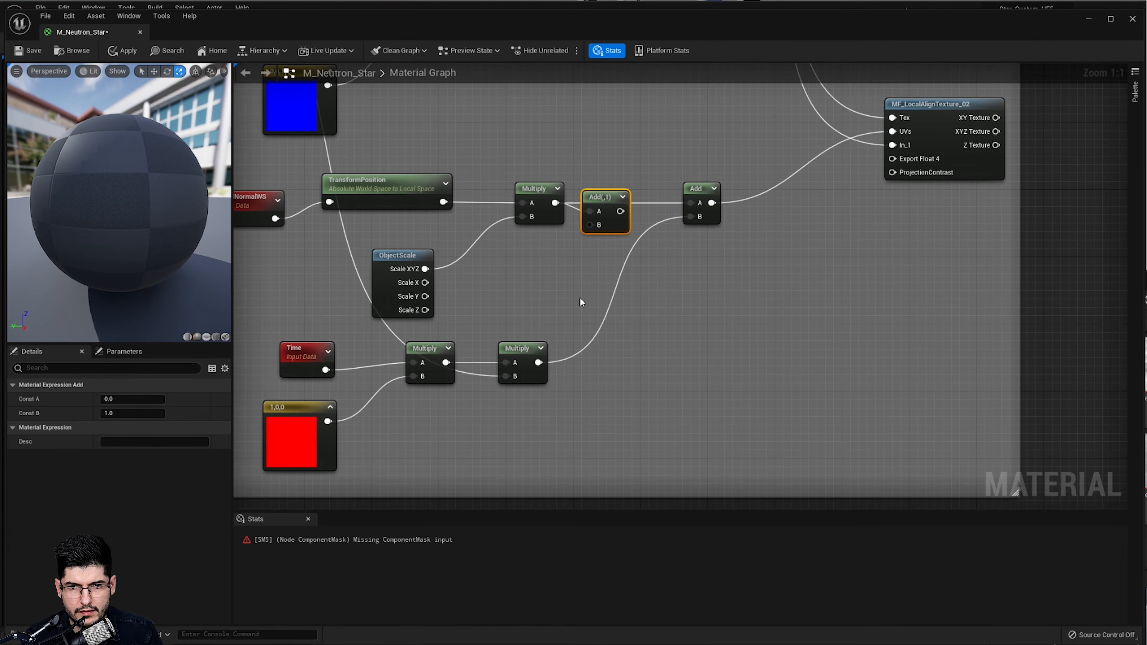
drag(539, 362, 590, 226)
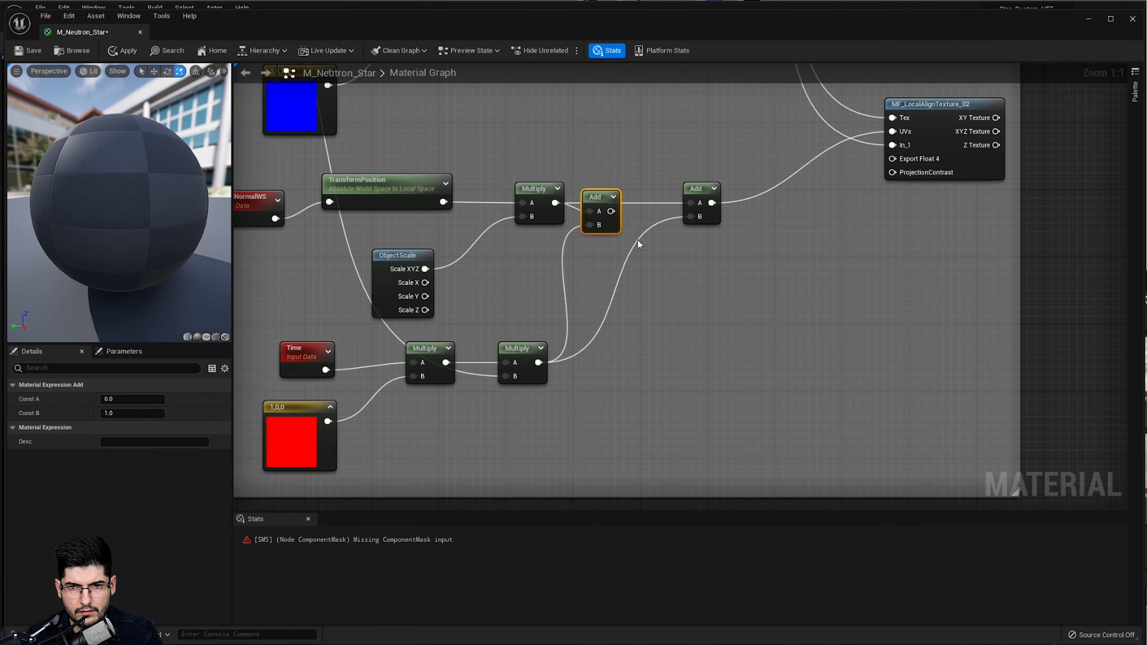
- Disconnect the time Multiply from the original red-branch Add, chain the new Add into it, and align the new node
click(682, 219)
alt+click(690, 219)
right_drag(660, 288, 750, 236)
right_drag(697, 167, 688, 241)
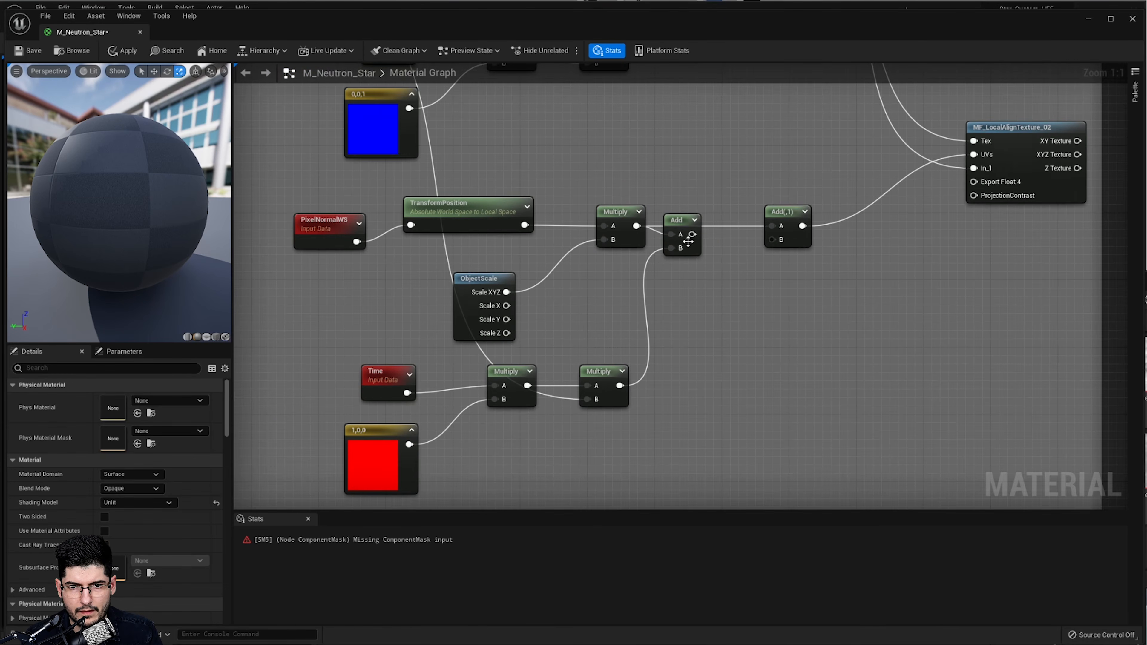
drag(682, 220, 682, 212)
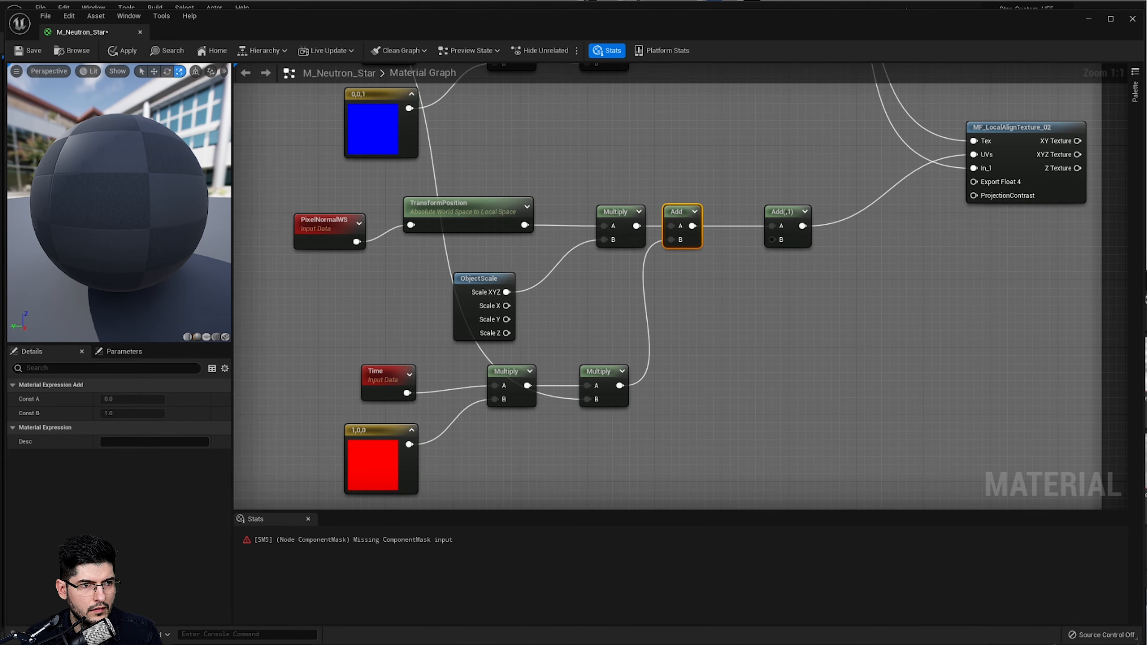
- Move the 0.2, 0.07 and 0.12 constants aside in Cell 1 to make room after the blue branch's Add node
right_drag(711, 141, 728, 390)
scroll(715, 272, down, 1)
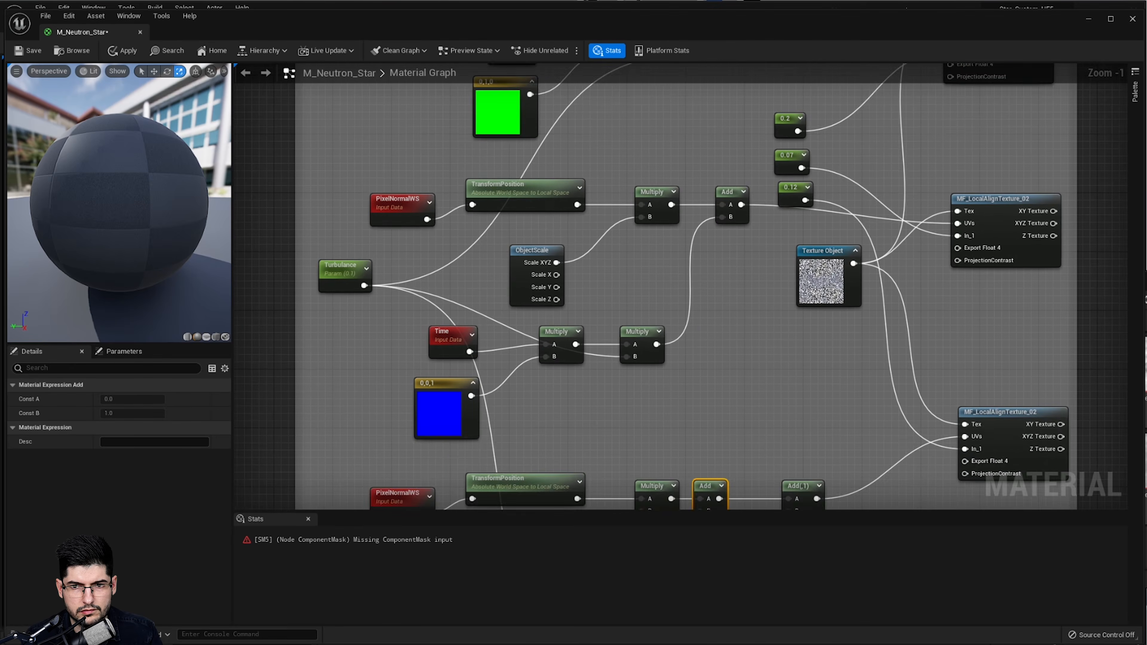
right_drag(733, 242, 723, 294)
scroll(724, 292, up, 1)
drag(815, 139, 860, 207)
click(790, 220)
- Copy the blue branch's Add node and insert the copy between it and the UVs of the second MF_LocalAlignTexture_02
click(723, 243)
key(ctrl+c)
key(ctrl+v)
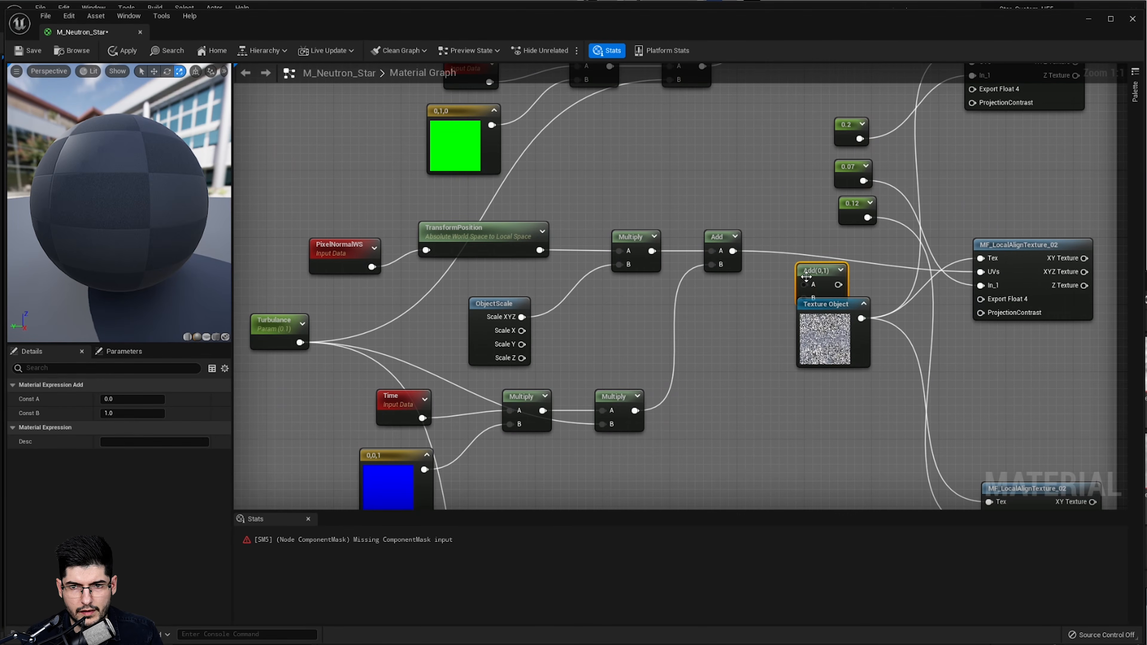
drag(807, 277, 982, 273)
right_drag(871, 242, 863, 295)
right_drag(746, 222, 740, 317)
- Paste another Add node and insert it between the green branch's Add and the UVs of the first MF_LocalAlignTexture_02
key(ctrl+v)
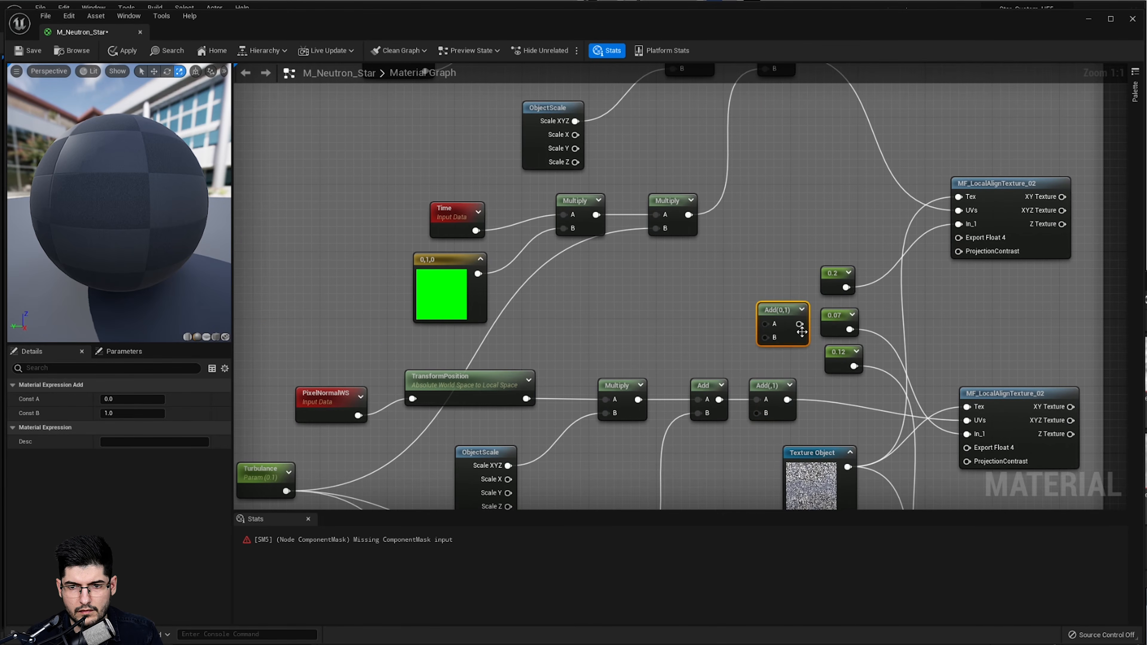
drag(789, 311, 805, 79)
right_drag(806, 79, 826, 278)
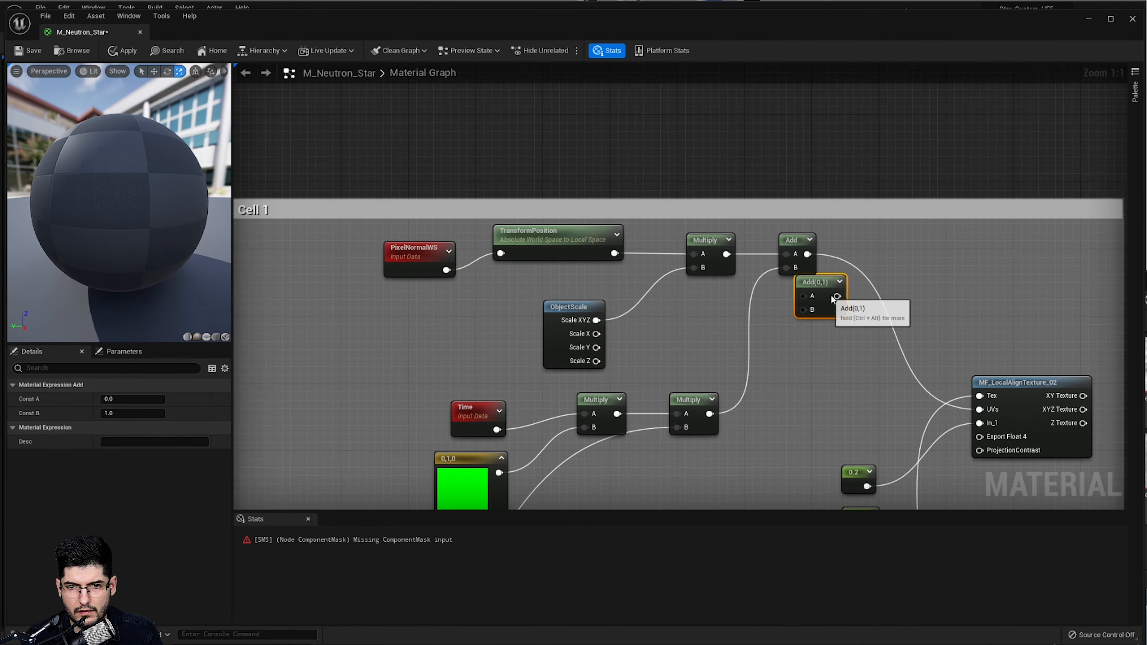
drag(826, 278, 868, 247)
drag(825, 256, 981, 409)
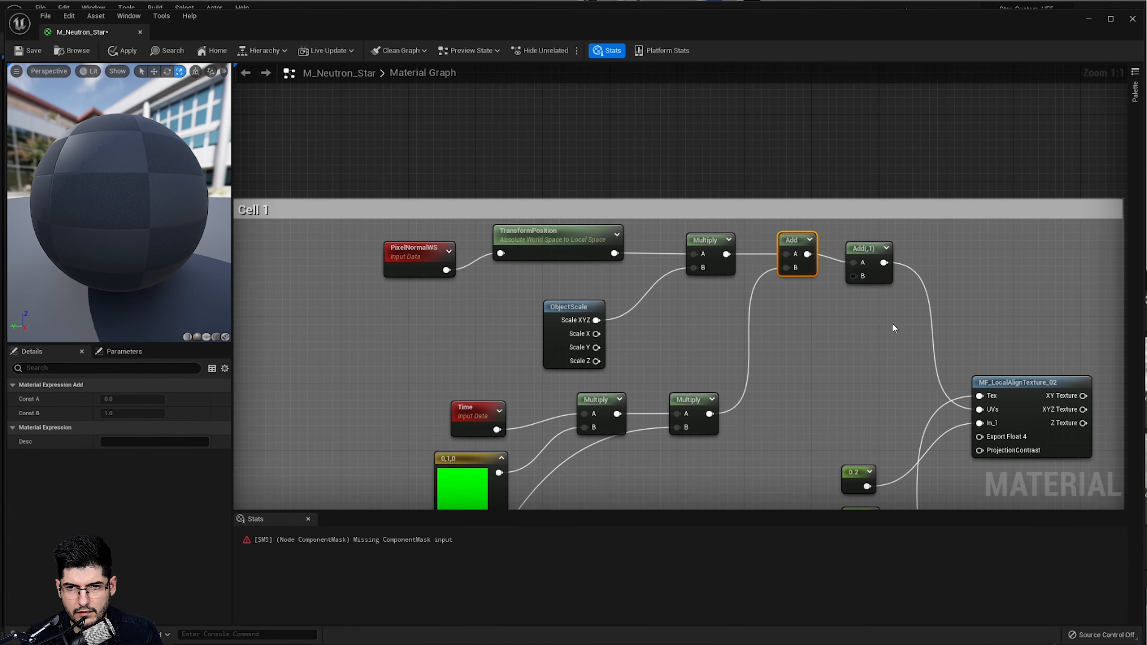
- Copy the two Min nodes from Cell 2 and paste the linked pair outside the comment box
scroll(842, 301, down, 2)
scroll(841, 289, down, 4)
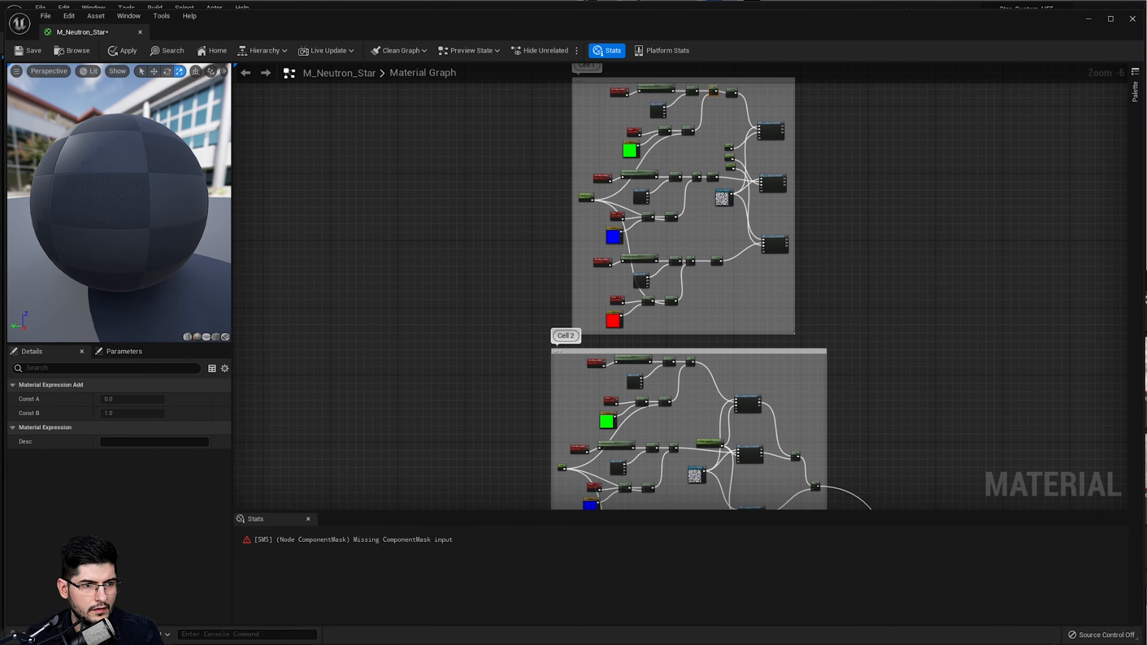
scroll(780, 197, up, 2)
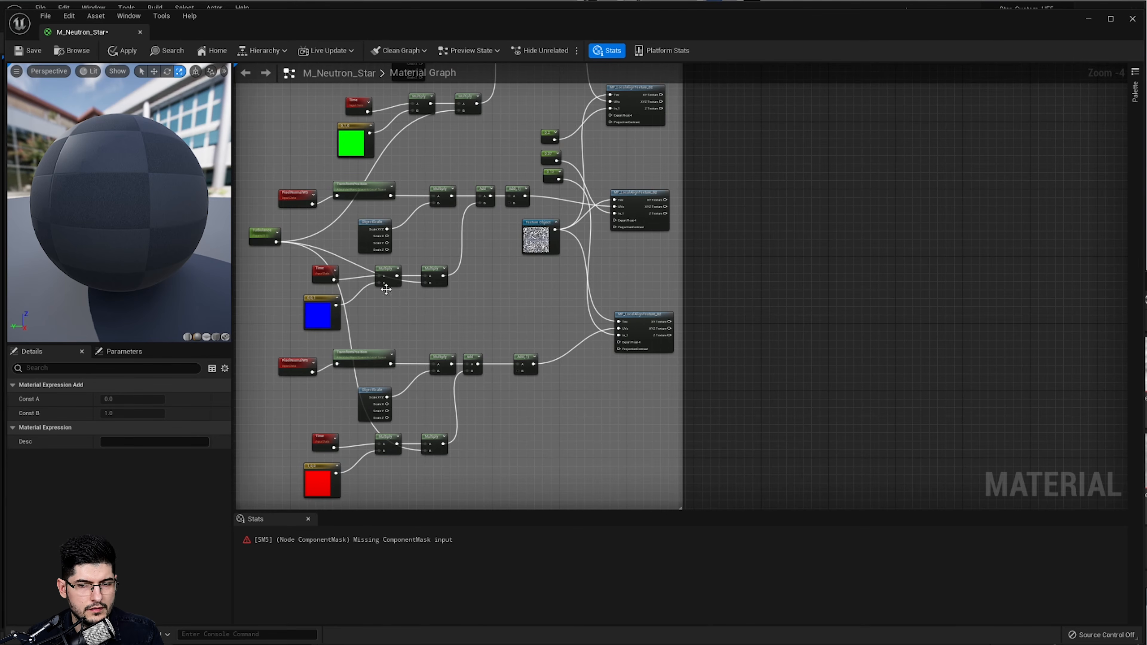
right_drag(524, 466, 702, 260)
scroll(831, 393, down, 1)
right_drag(844, 402, 730, 254)
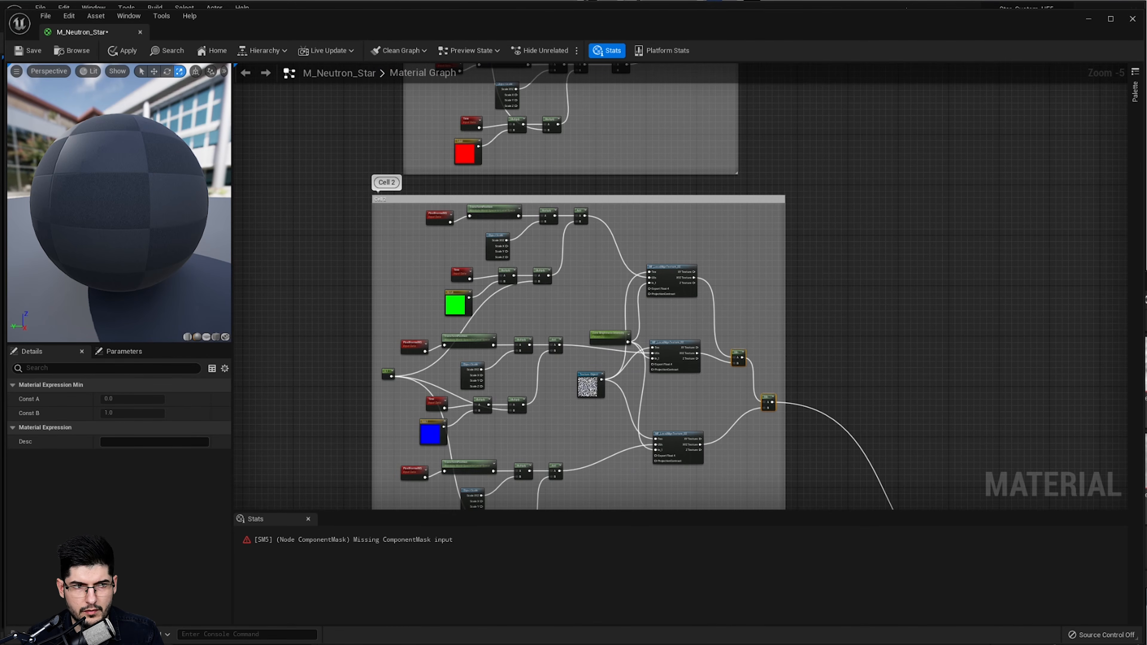
click(1146, 507)
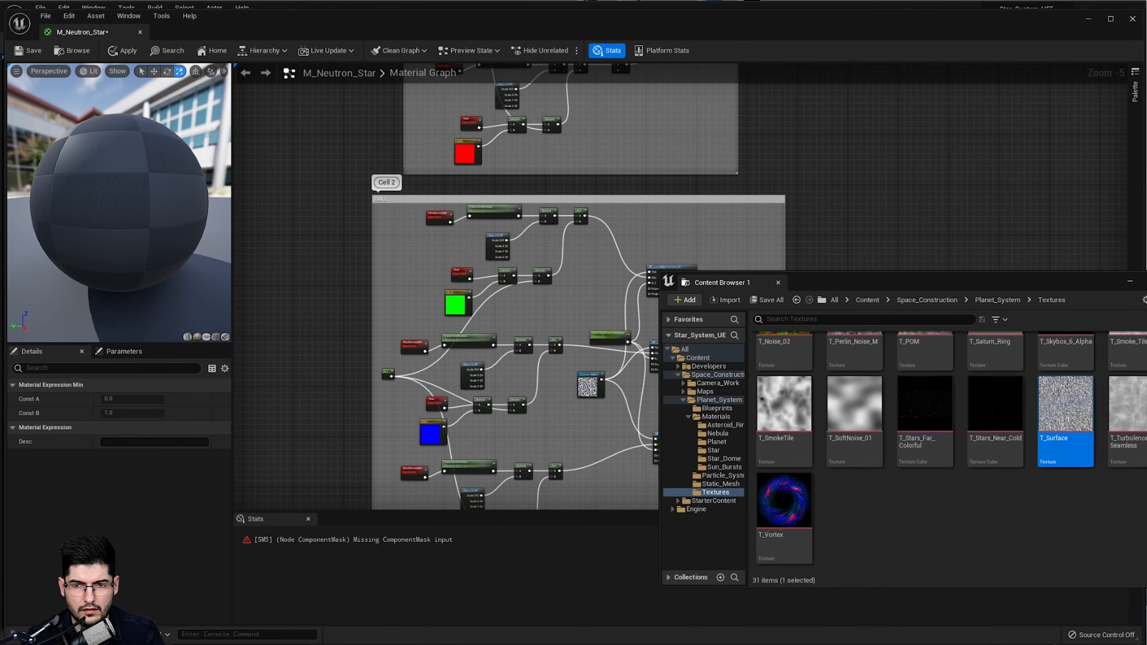
click(1004, 225)
right_drag(933, 279, 933, 195)
drag(931, 190, 739, 333)
key(ctrl+c)
key(ctrl+v)
drag(855, 292, 852, 155)
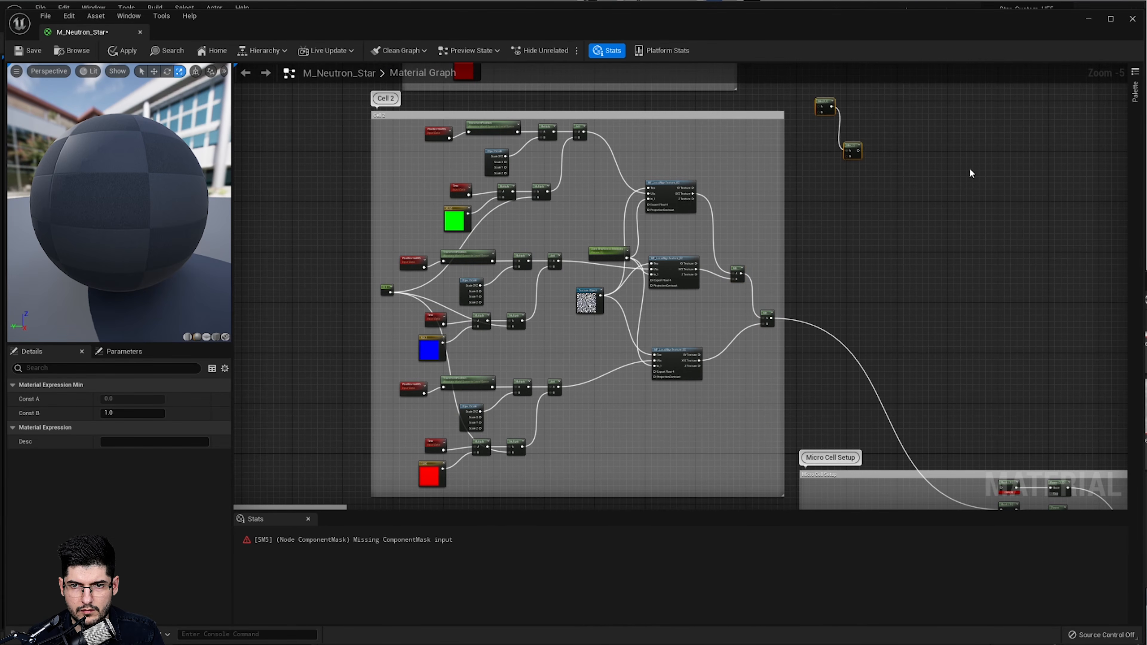
- Move the pasted Min nodes beside Cell 1's MF_LocalAlignTexture_02 nodes and widen the Cell 1 comment box to enclose them
right_drag(970, 170, 942, 357)
scroll(896, 318, up, 2)
right_drag(796, 296, 849, 368)
drag(775, 347, 698, 86)
right_drag(668, 126, 788, 347)
drag(820, 322, 764, 202)
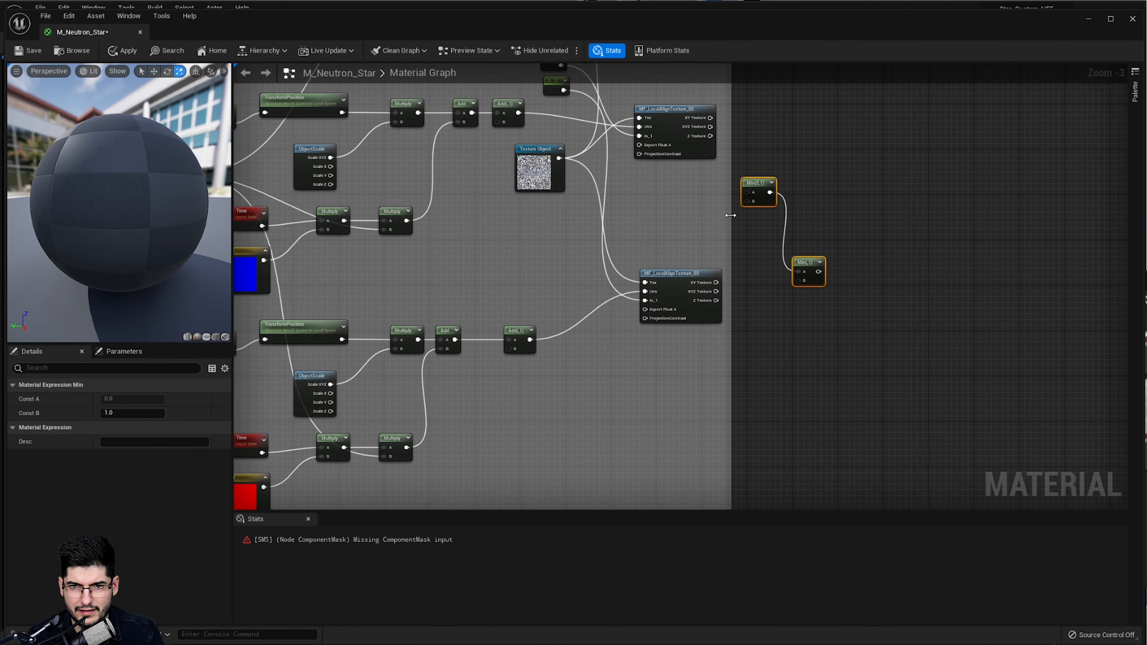
click(741, 231)
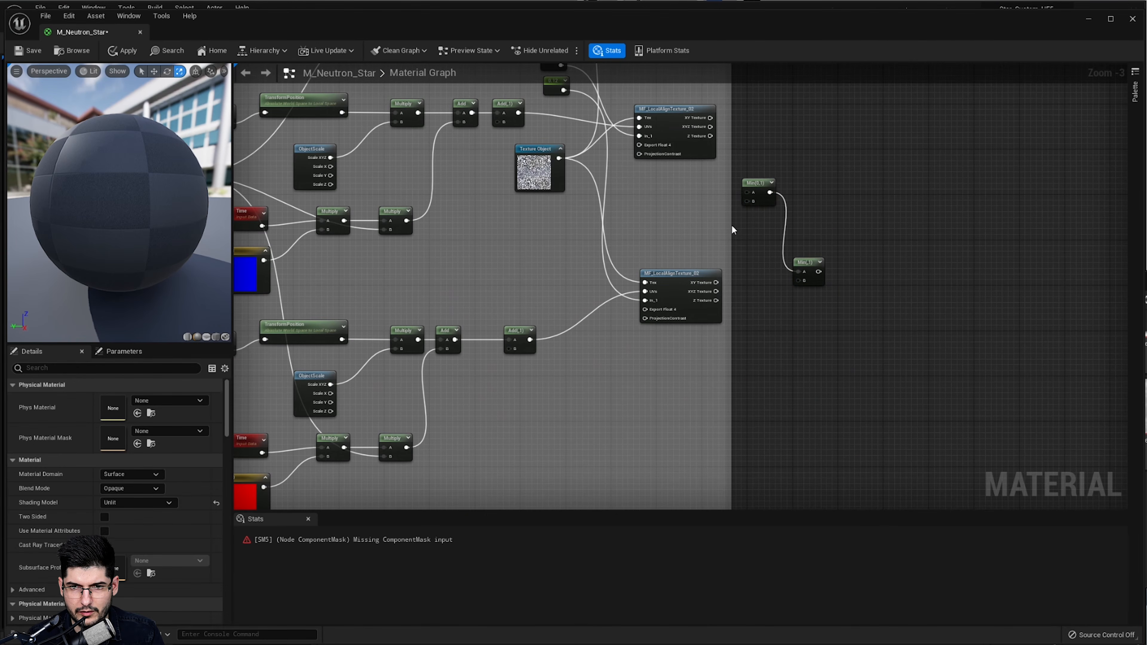
drag(732, 228, 848, 248)
- Connect XYZ Texture of the second and third MF_LocalAlignTexture_02 nodes in Cell 1 to inputs A and B of the first Min
scroll(714, 138, up, 2)
right_drag(726, 141, 699, 197)
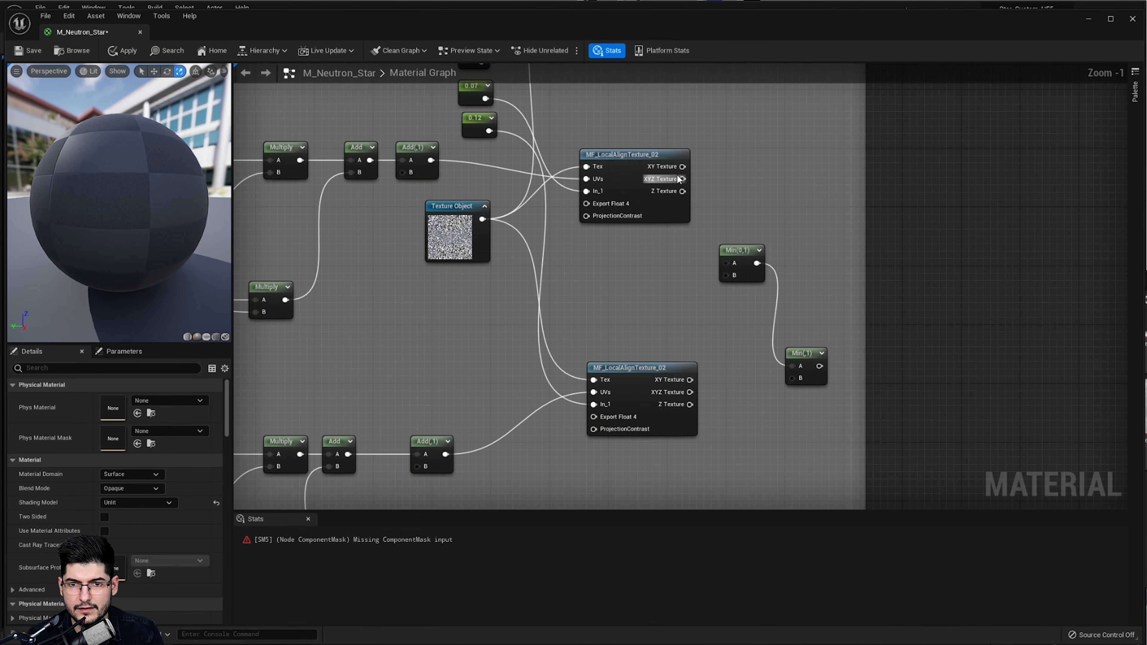
drag(681, 179, 728, 263)
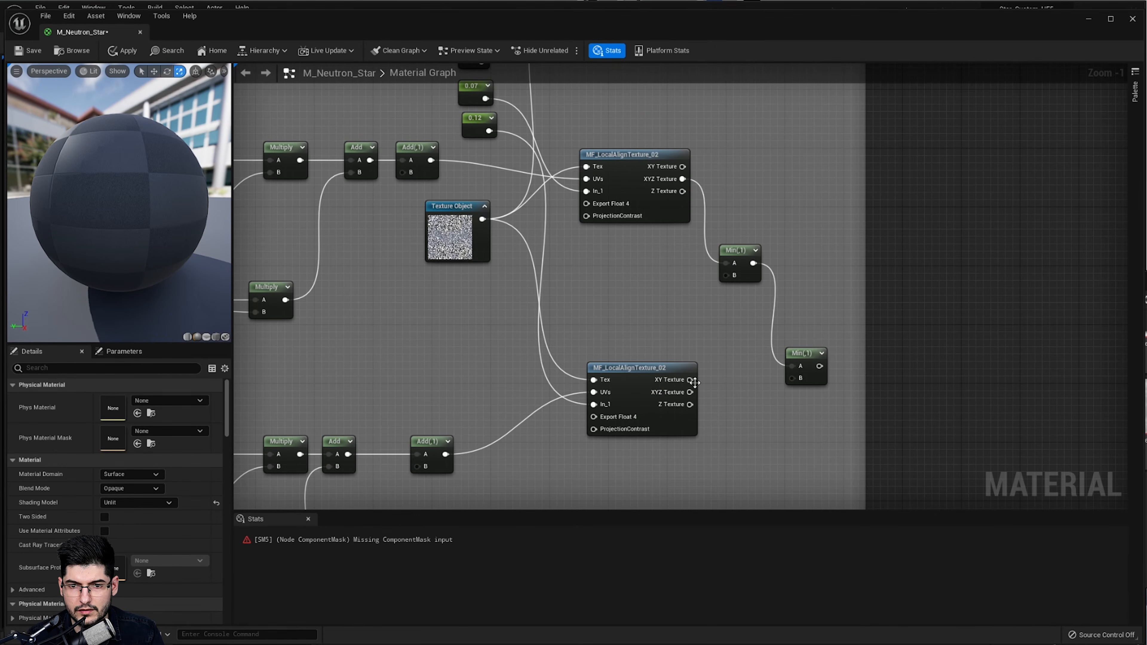
drag(691, 381, 730, 276)
right_drag(668, 381, 673, 340)
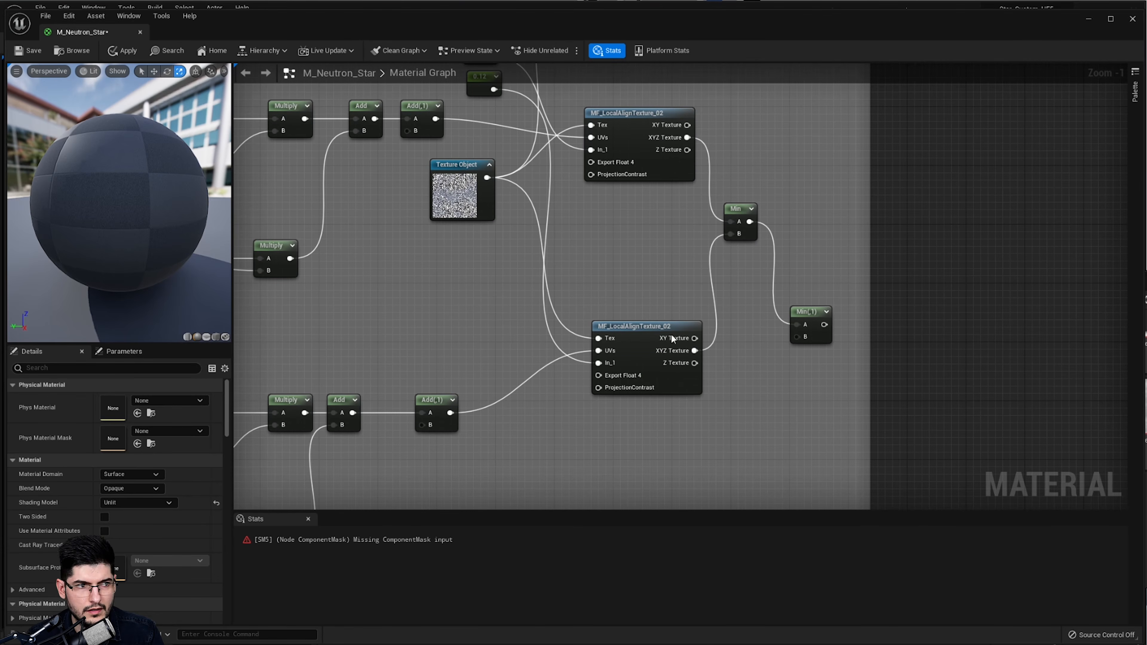
- Move Cell 1's first Min node up and feed its A and B from the first and second MF_LocalAlignTexture_02 XYZ Texture outputs
right_drag(507, 363, 551, 209)
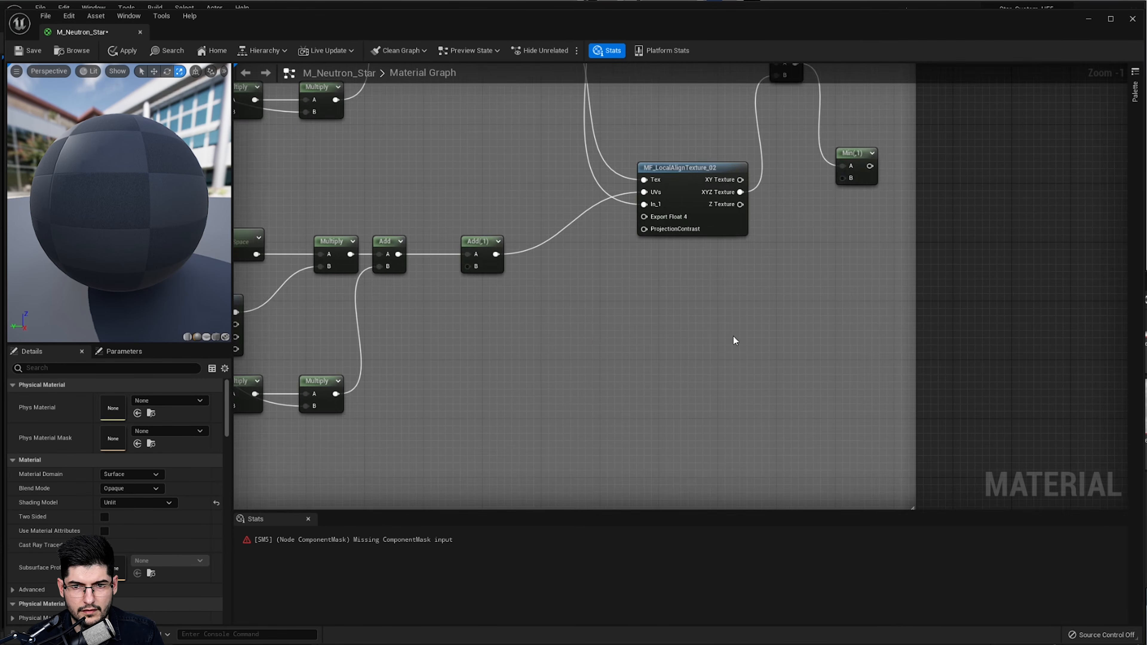
scroll(734, 335, down, 2)
right_drag(752, 313, 766, 519)
scroll(810, 218, up, 2)
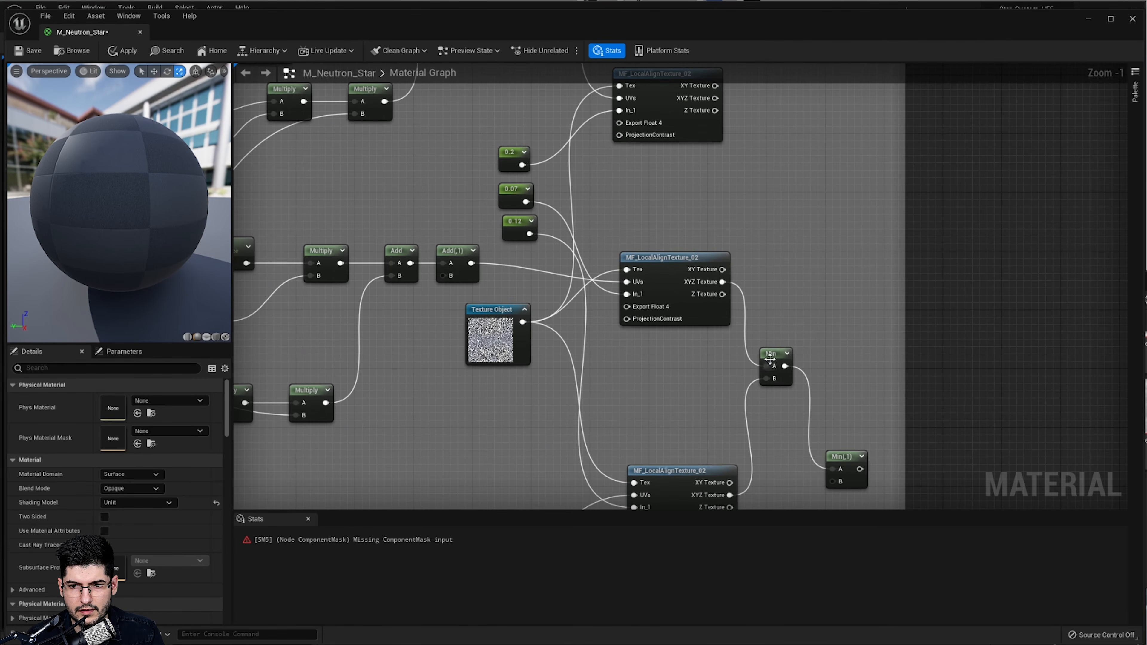
drag(771, 357, 786, 217)
right_drag(764, 131, 765, 177)
drag(717, 145, 784, 274)
click(723, 332)
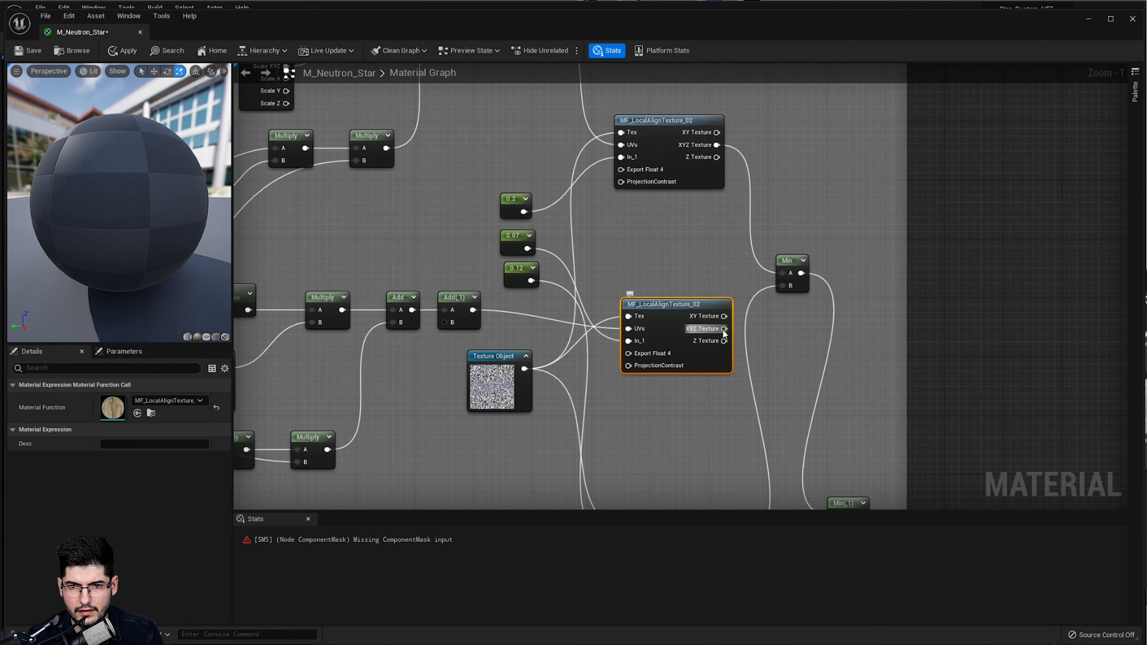
drag(723, 333, 782, 286)
- Connect the third MF_LocalAlignTexture_02's XYZ Texture to B of Cell 1's second Min and move that Min toward the comment's edge
right_drag(786, 323, 772, 178)
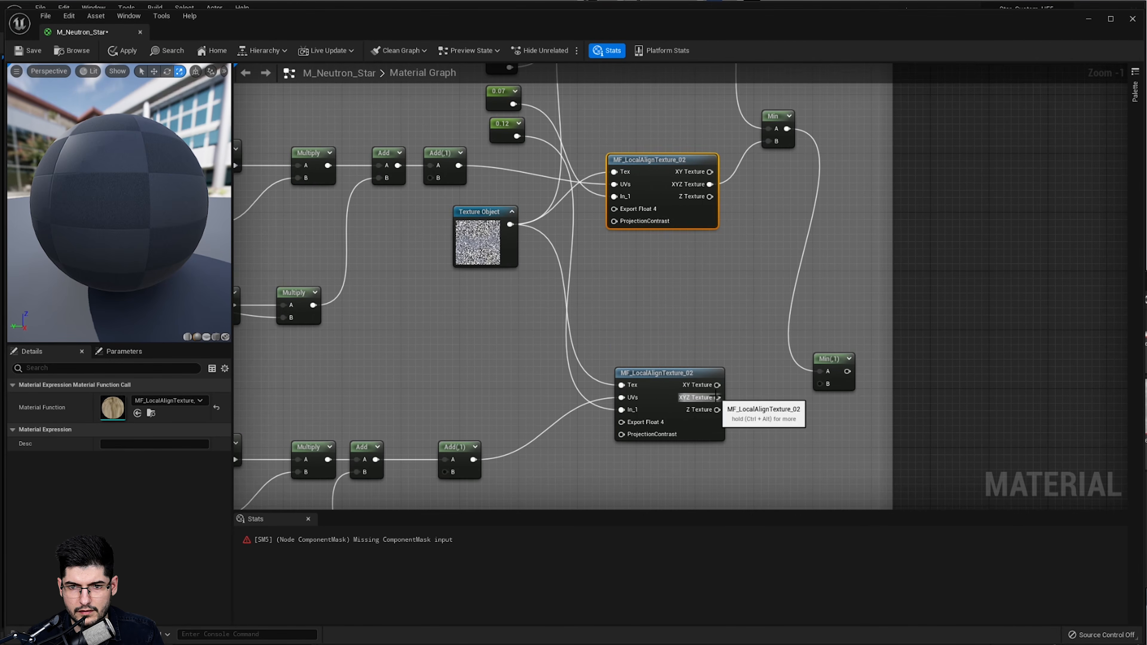
drag(717, 398, 823, 384)
scroll(858, 393, down, 5)
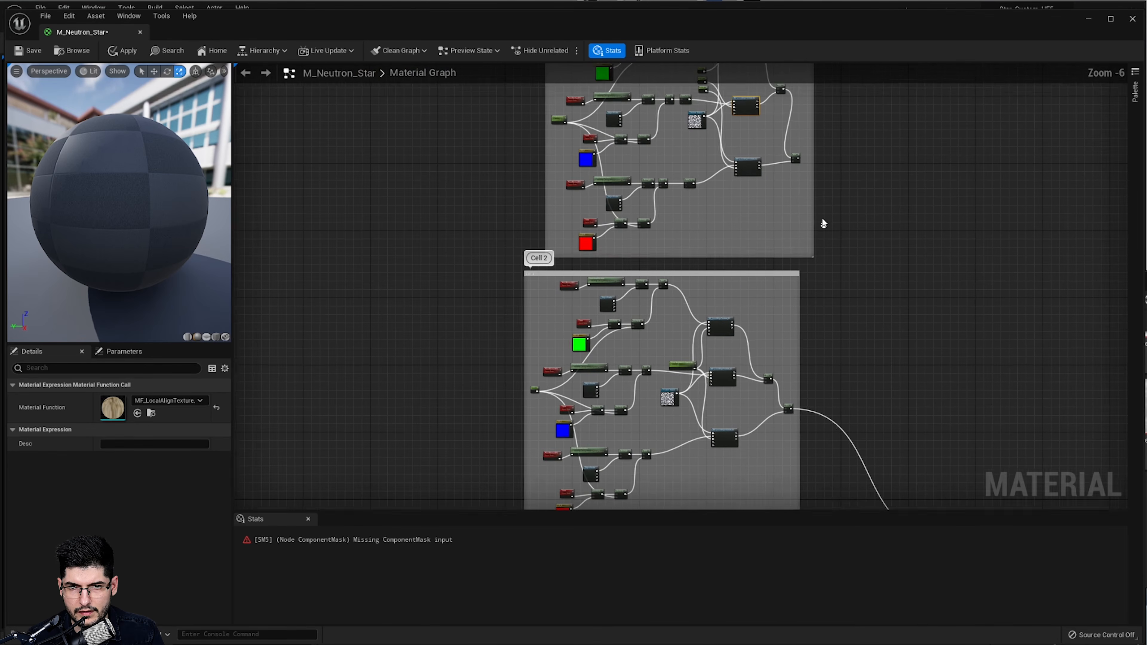
drag(800, 161, 816, 180)
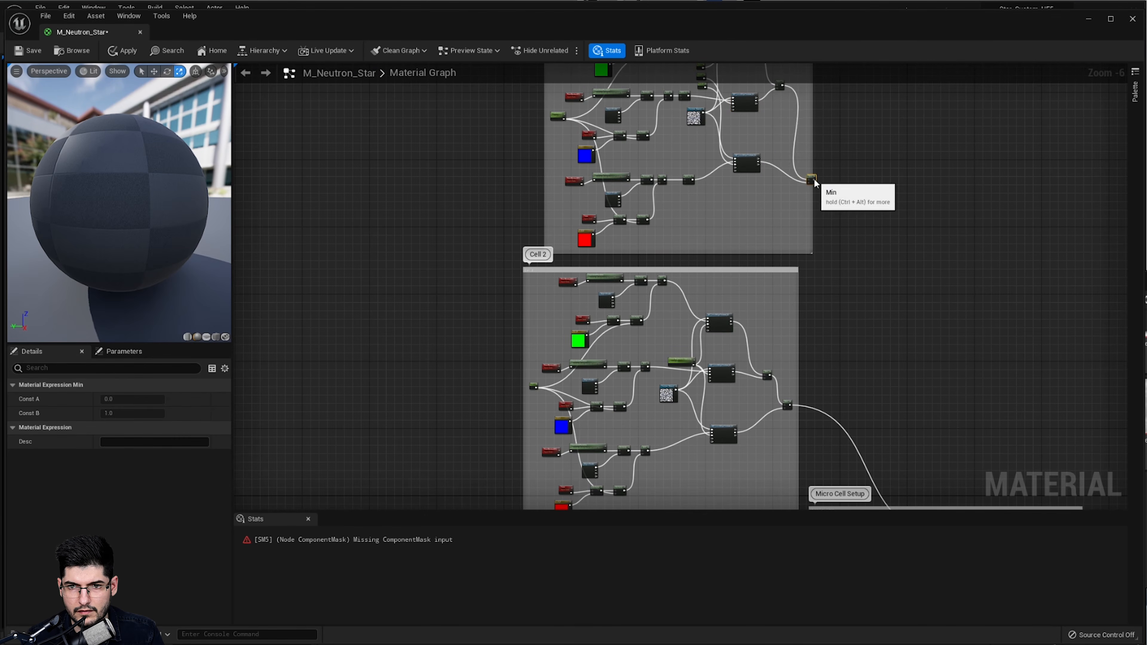
- Connect Cell 1's final Min to the upper Mask (R) node in Micro Cell Setup and save the material
scroll(815, 218, up, 3)
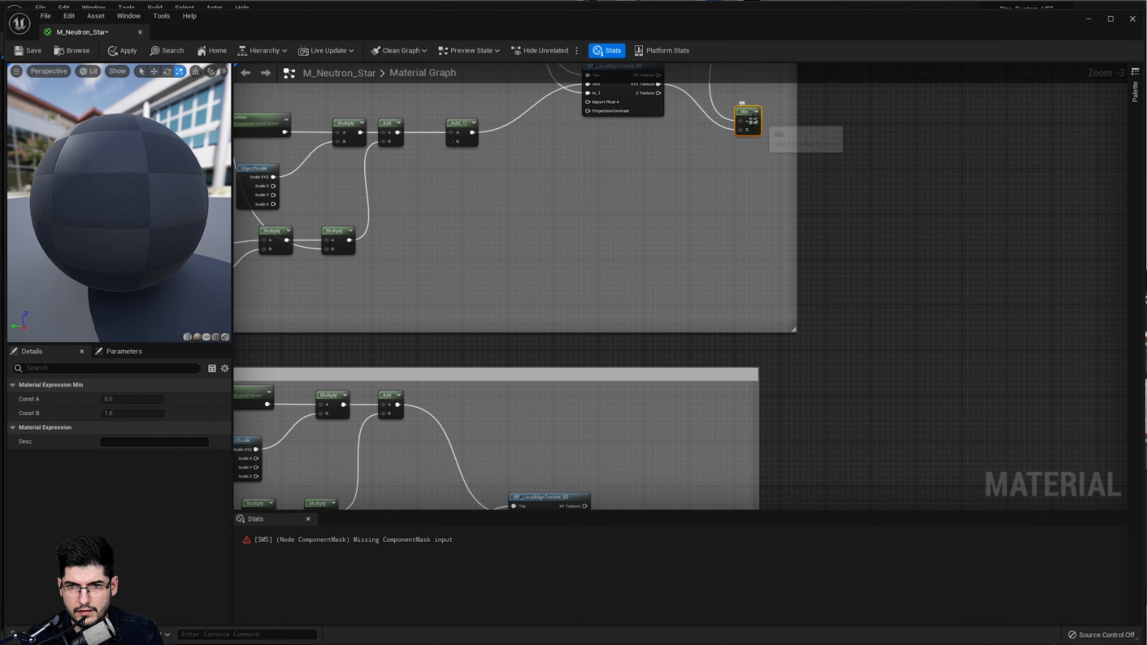
drag(753, 121, 621, 346)
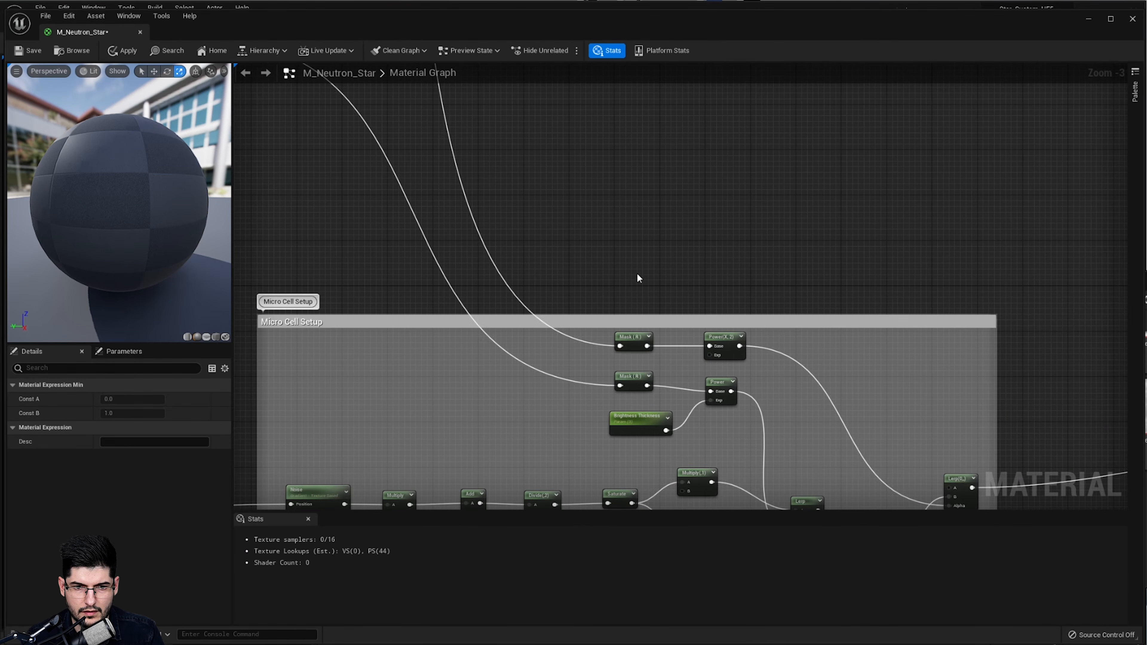
right_drag(639, 277, 705, 302)
key(ctrl+s)
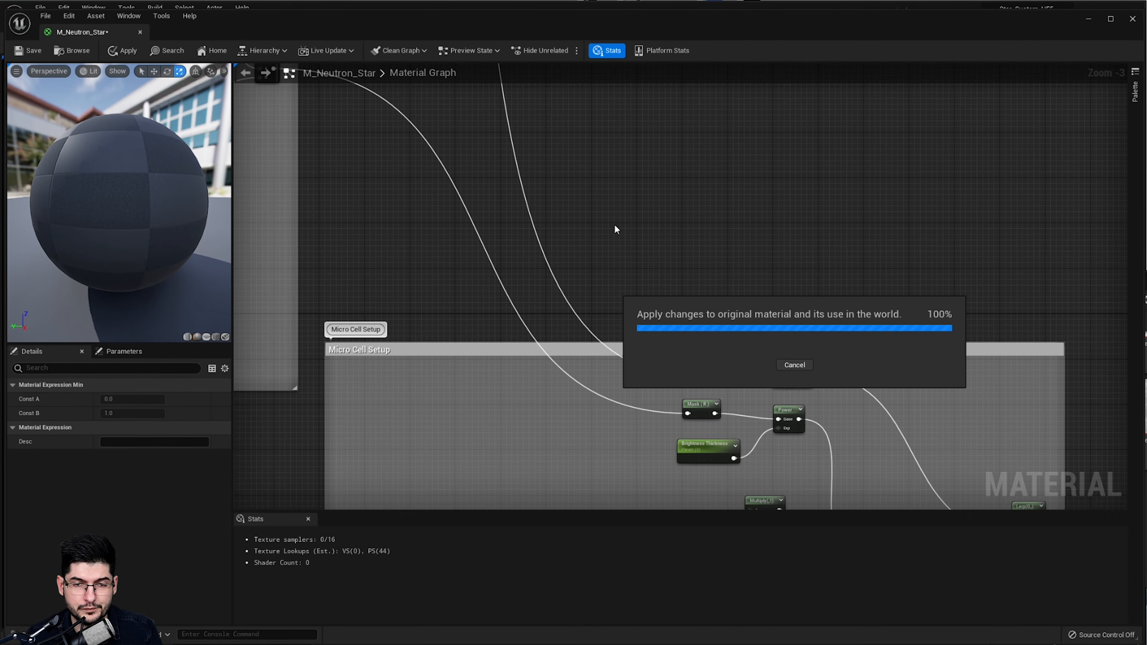
- Inspect the material preview and review the Cell 1, Cell 2, distortion and Micro Cell Setup networks
right_drag(648, 235, 728, 236)
right_drag(561, 238, 761, 333)
scroll(760, 333, down, 3)
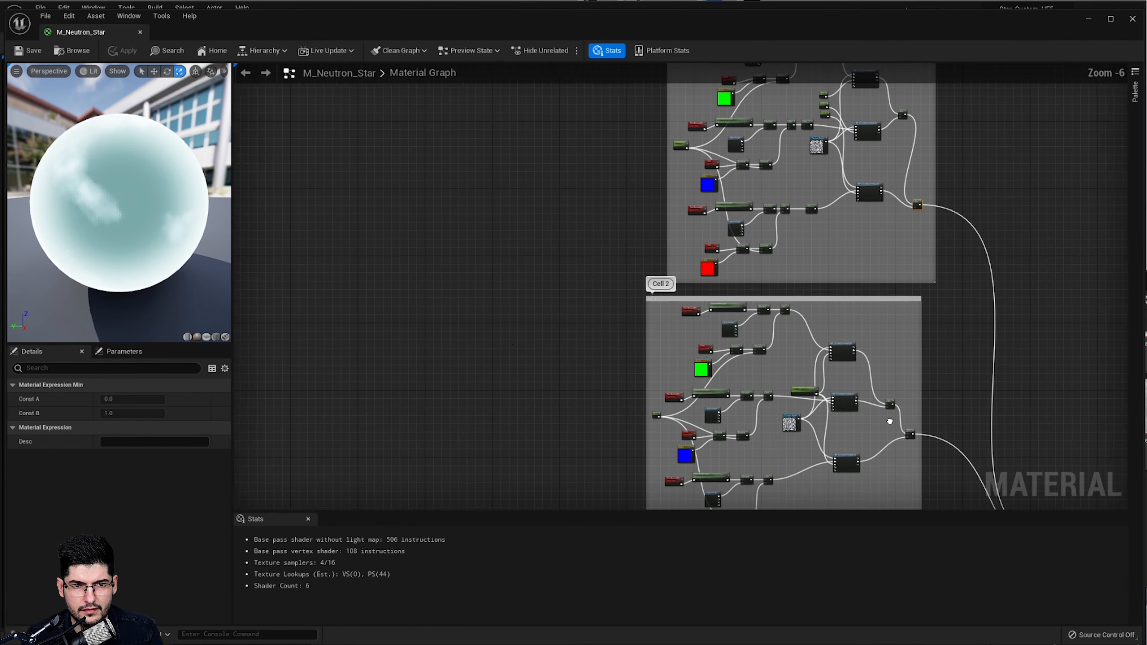
drag(88, 215, 144, 211)
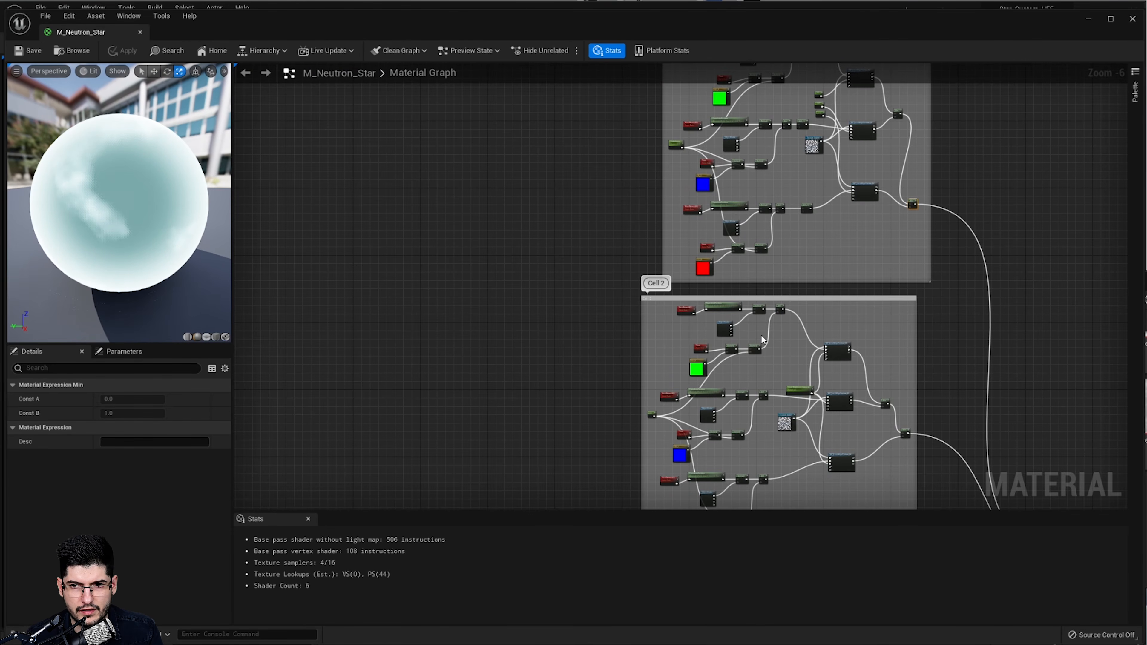
right_drag(760, 184, 727, 476)
scroll(754, 257, up, 4)
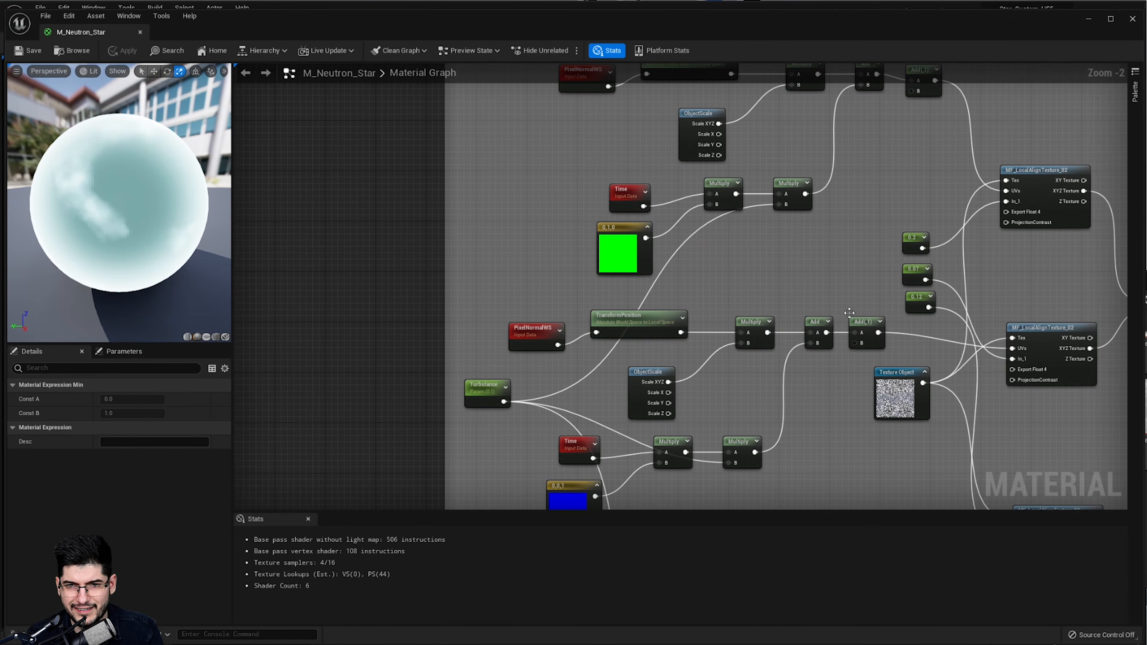
scroll(773, 294, down, 2)
right_drag(773, 294, 797, 338)
scroll(735, 326, down, 2)
right_drag(771, 403, 751, 150)
right_drag(809, 421, 825, 235)
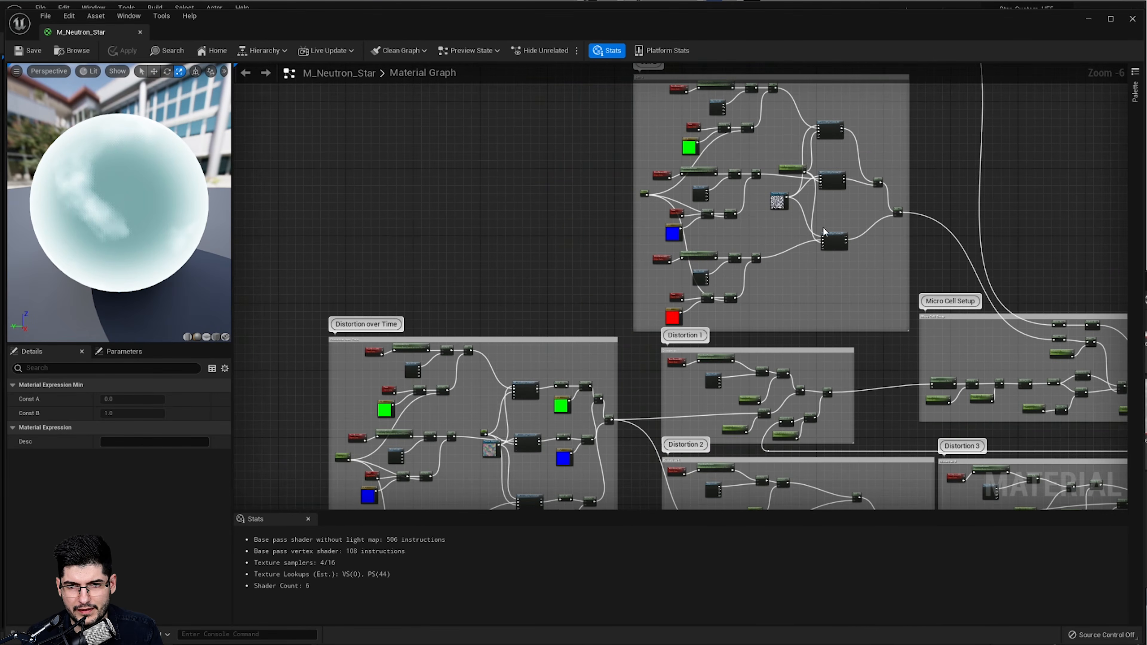
scroll(888, 375, up, 1)
right_drag(888, 375, 866, 284)
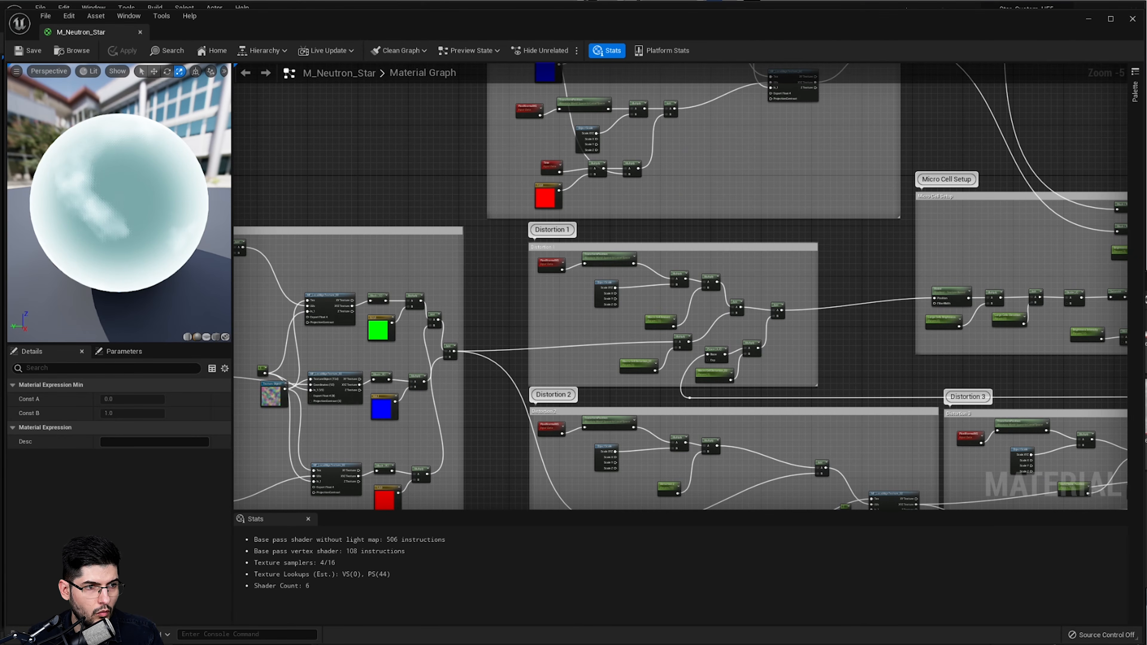
- Move the Time and red 1,0,0 constant nodes in Cell 1's lowest branch up and farther from their Multiply node
right_drag(480, 362, 537, 297)
scroll(573, 280, up, 2)
right_drag(612, 243, 649, 404)
right_drag(604, 222, 627, 291)
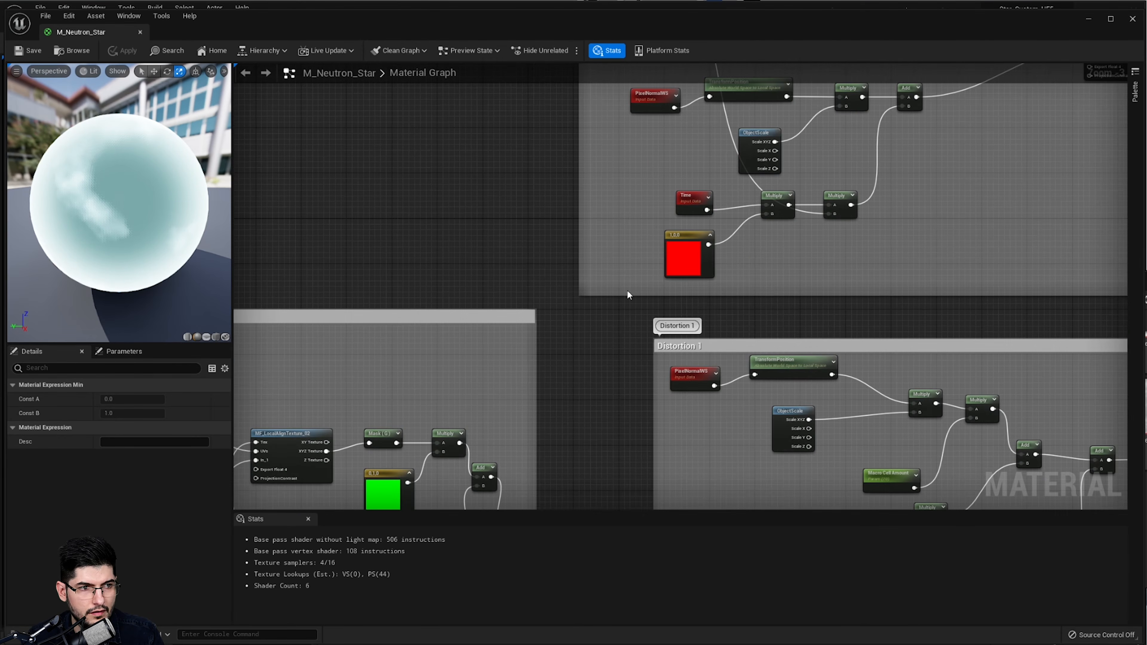
right_drag(715, 219, 680, 342)
scroll(678, 342, down, 3)
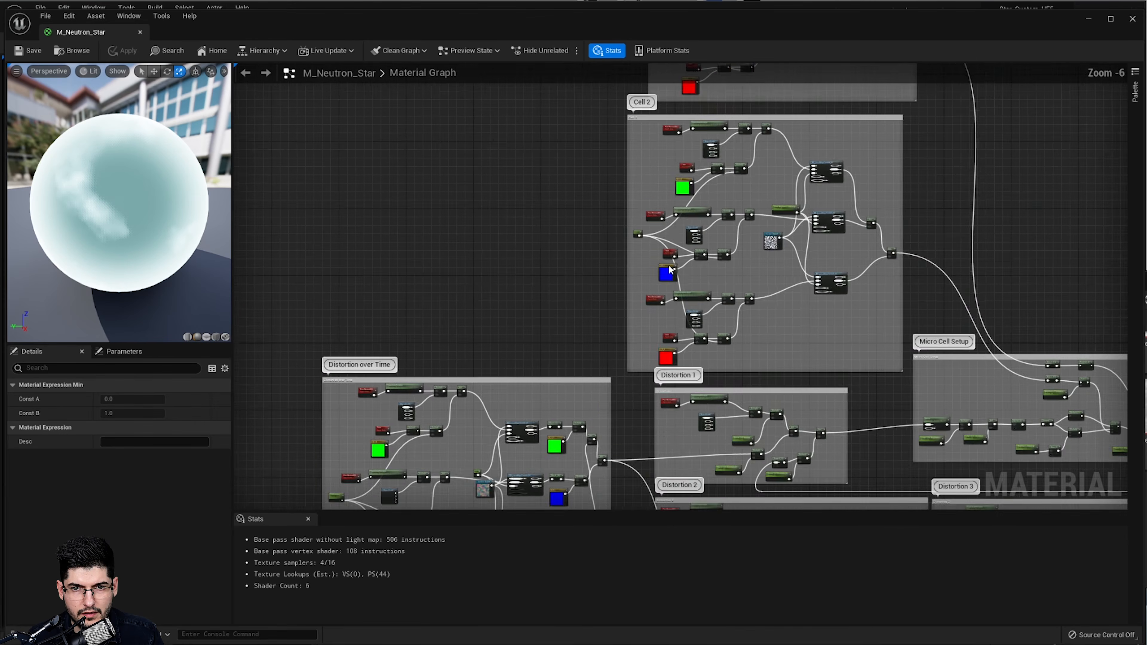
right_drag(692, 176, 723, 334)
scroll(723, 334, up, 5)
right_drag(714, 130, 747, 331)
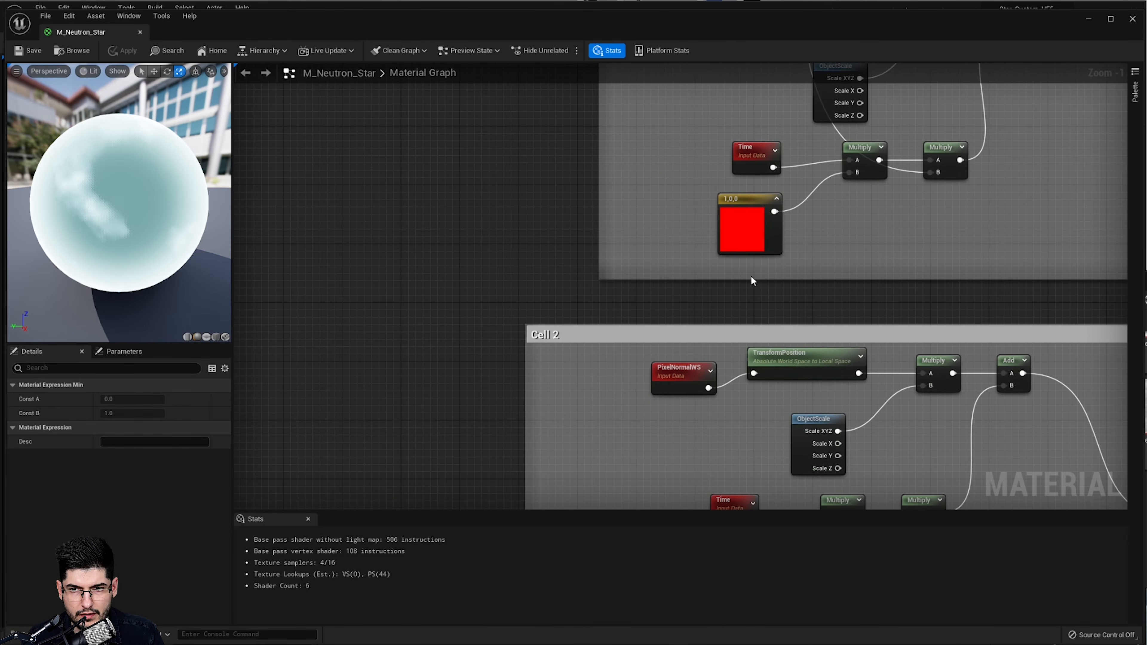
drag(752, 278, 732, 226)
drag(747, 164, 718, 136)
drag(727, 191, 721, 181)
- Duplicate the second Multiply of Cell 1's red branch and place the copy just below the branch
right_drag(867, 271, 734, 295)
scroll(734, 294, up, 1)
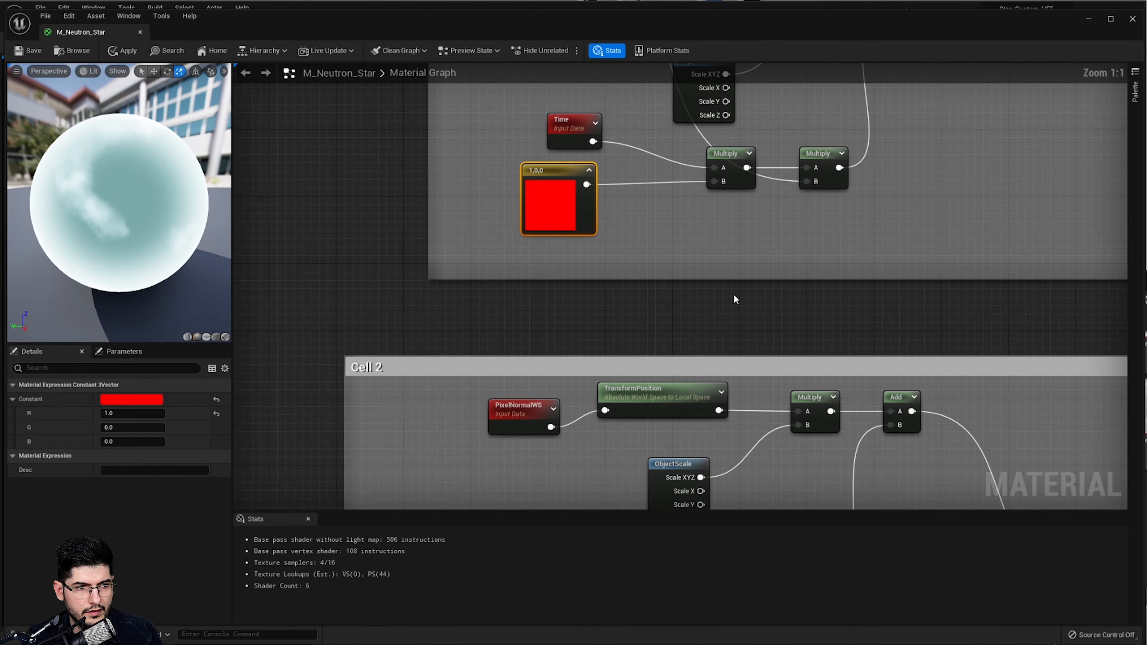
right_click(756, 241)
click(846, 176)
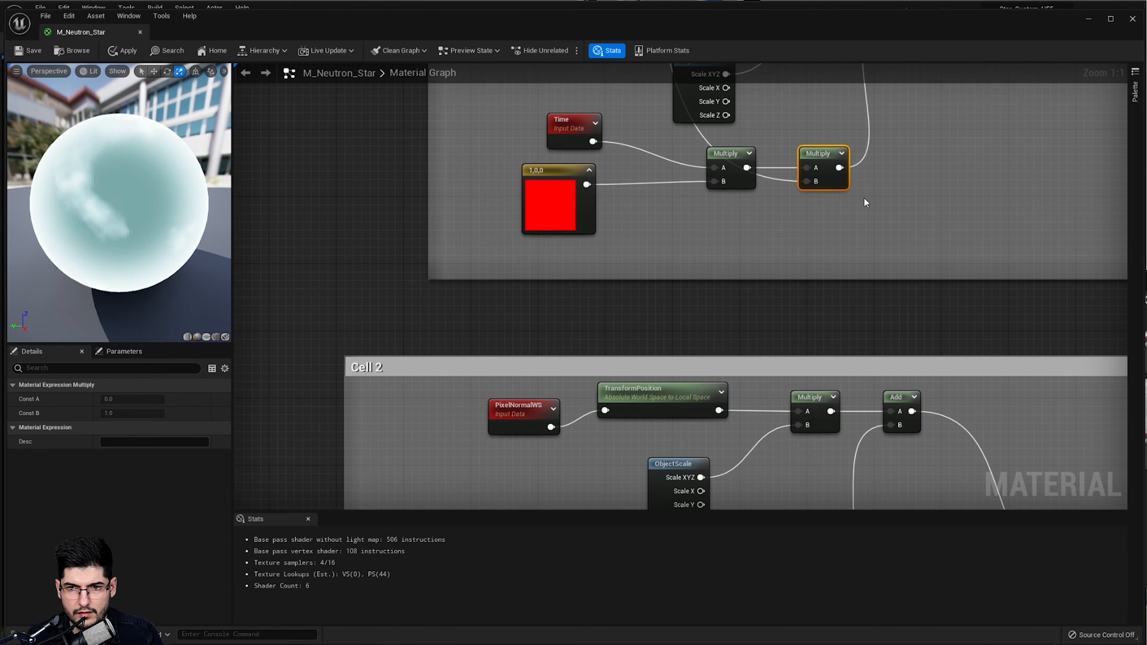
key(ctrl+d)
drag(912, 228, 799, 252)
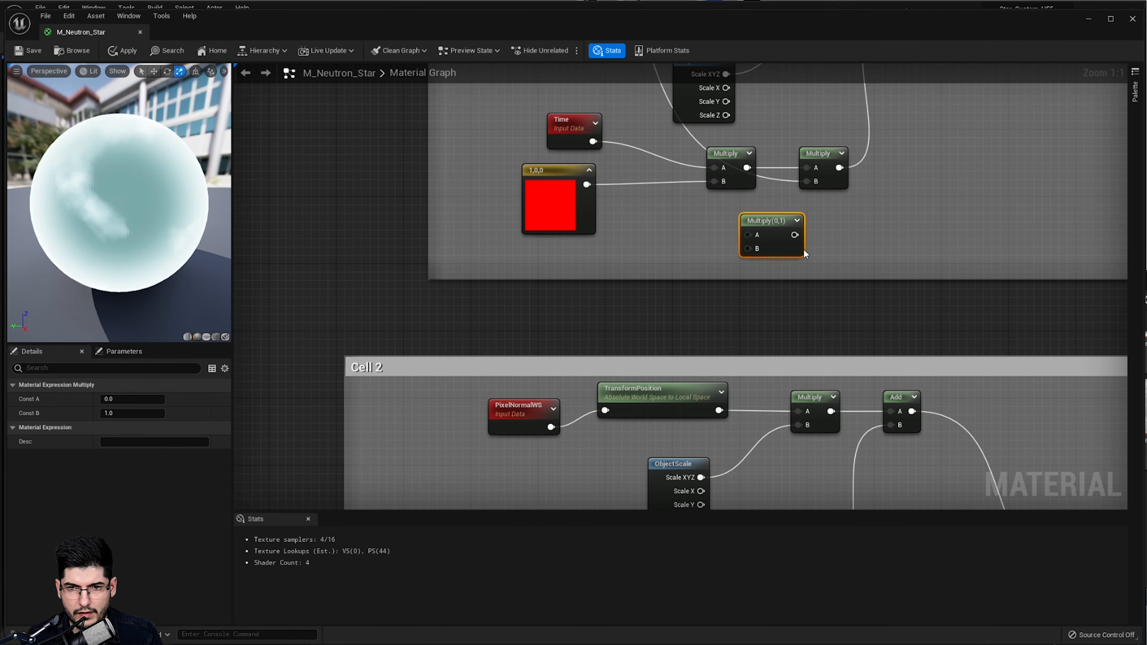
- Add a scalar constant below Cell 1's red branch and connect it to B of the duplicated Multiply
click(683, 249)
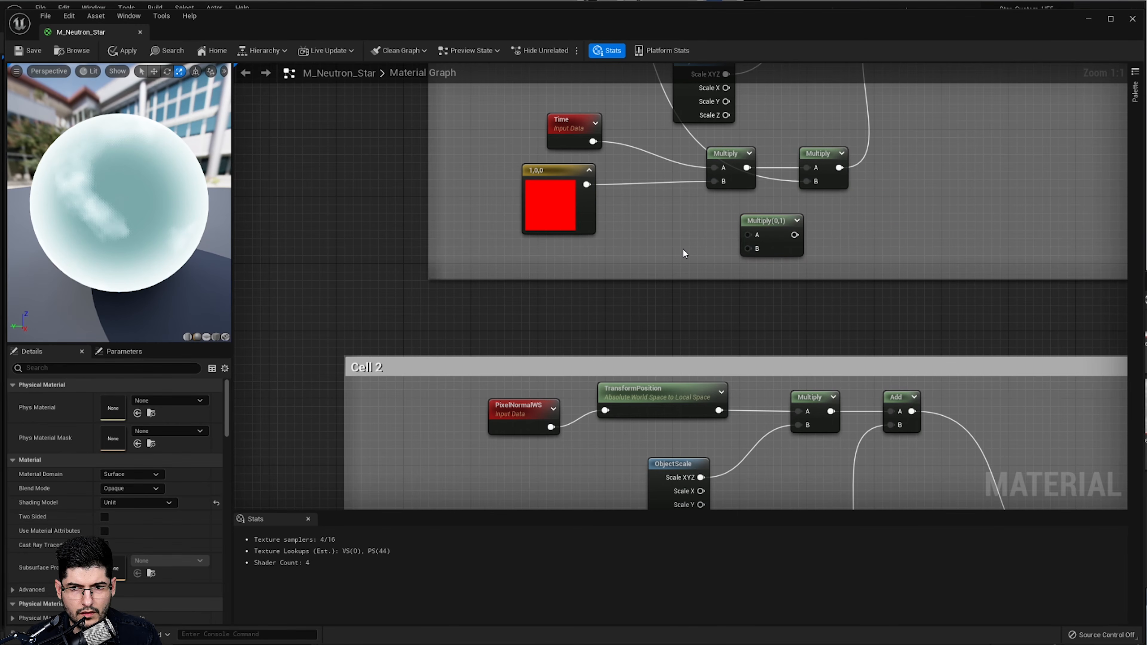
key(1)
click(683, 249)
drag(703, 271, 749, 250)
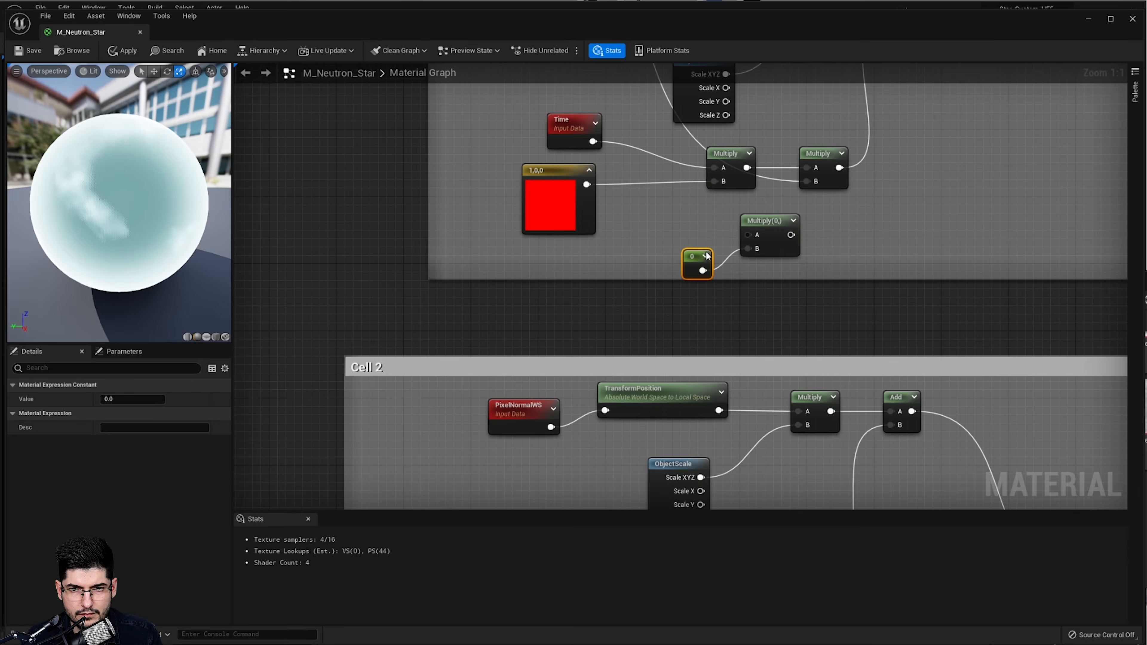
- Convert the constant into a parameter named Small Cell Distortion and move it clear of the Multiply
right_click(704, 261)
click(740, 269)
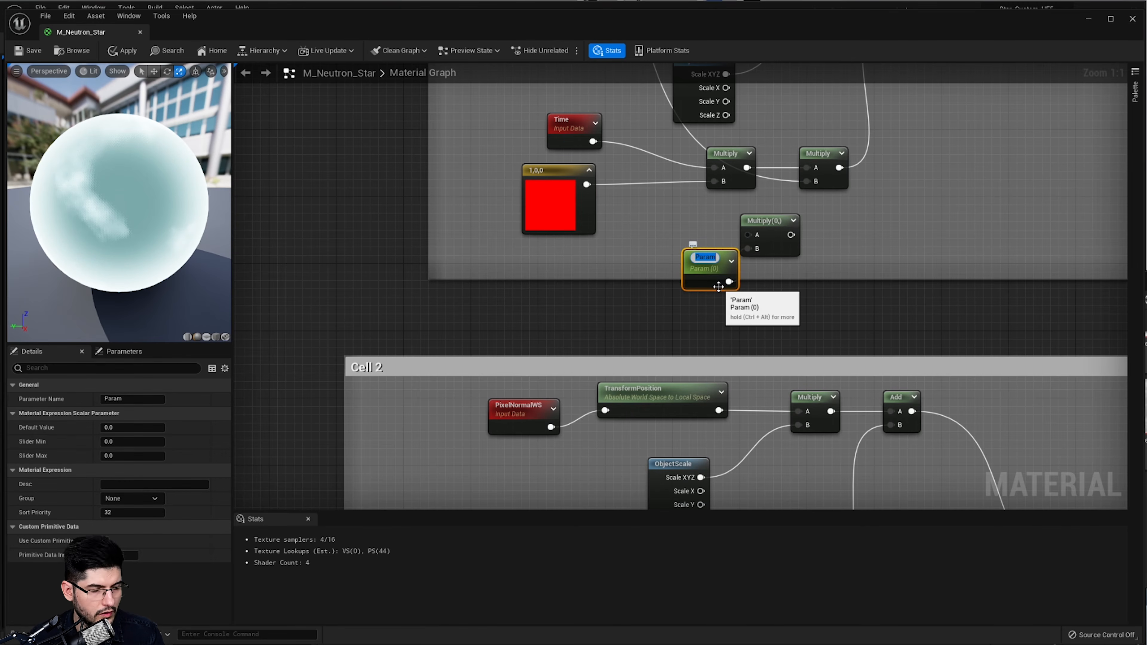
text(Small Cel)
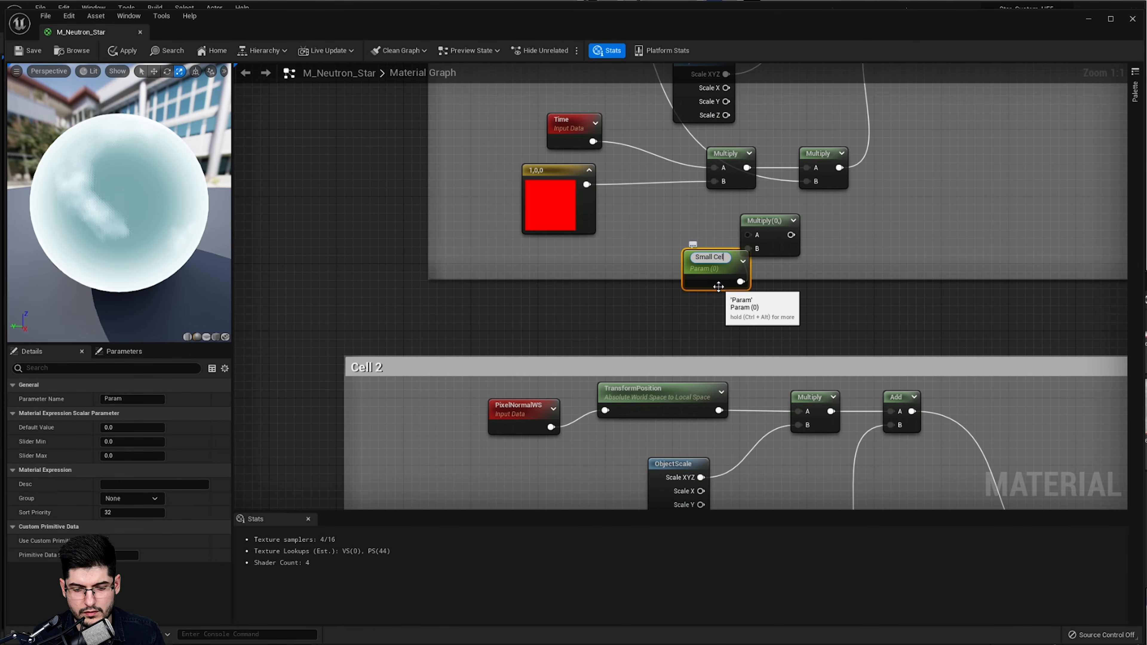
text(l Distortio)
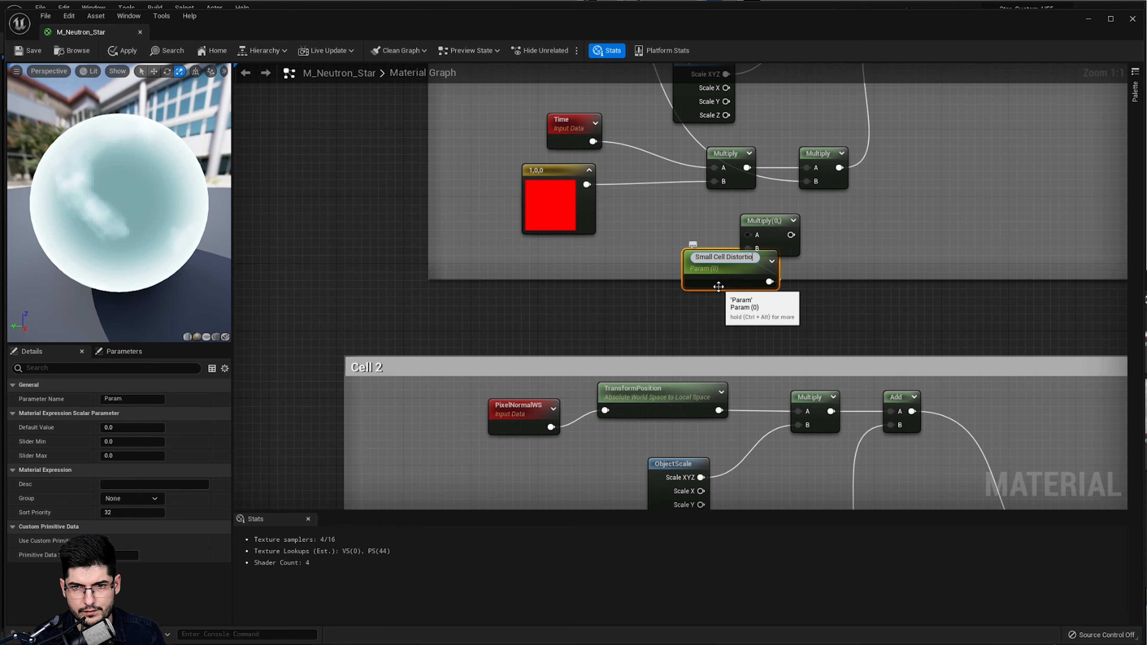
text(n)
key(Return)
drag(719, 286, 675, 291)
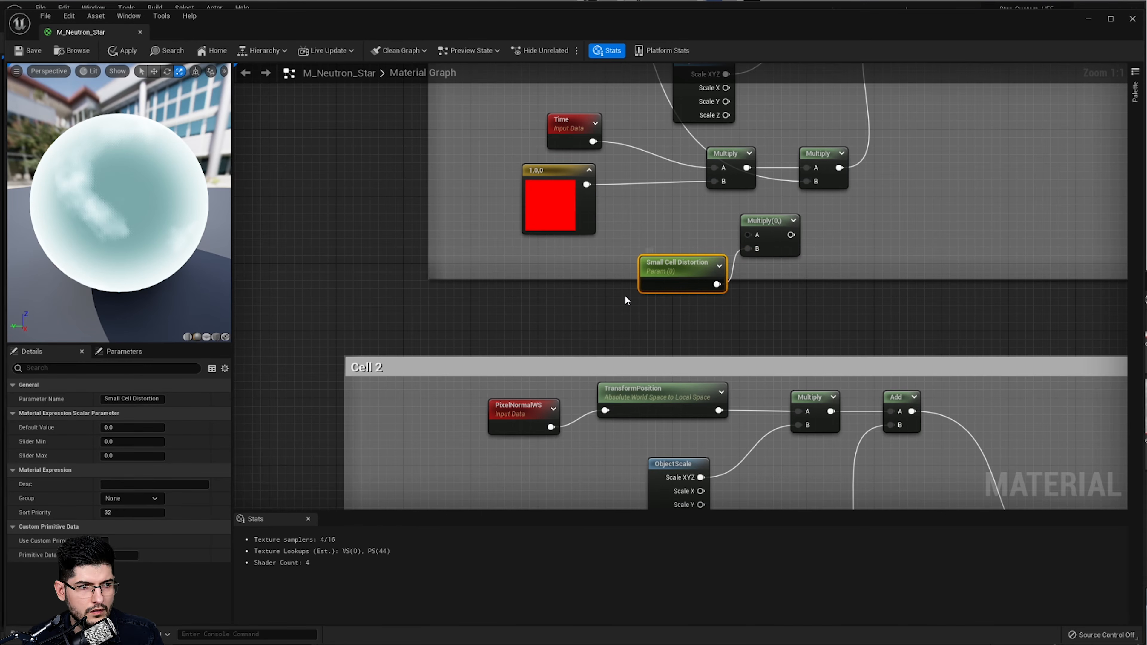
- Feed the Small Cell Distortion Multiply into B of the outermost Add node in each of Cell 1's three branches
click(780, 245)
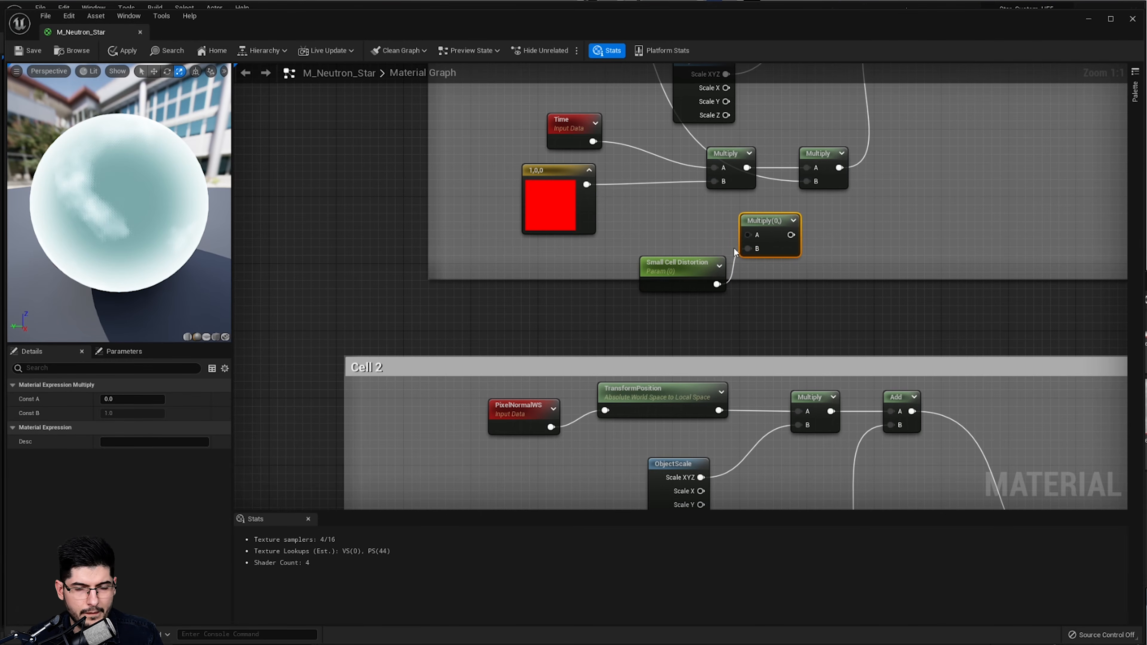
right_drag(855, 175, 784, 298)
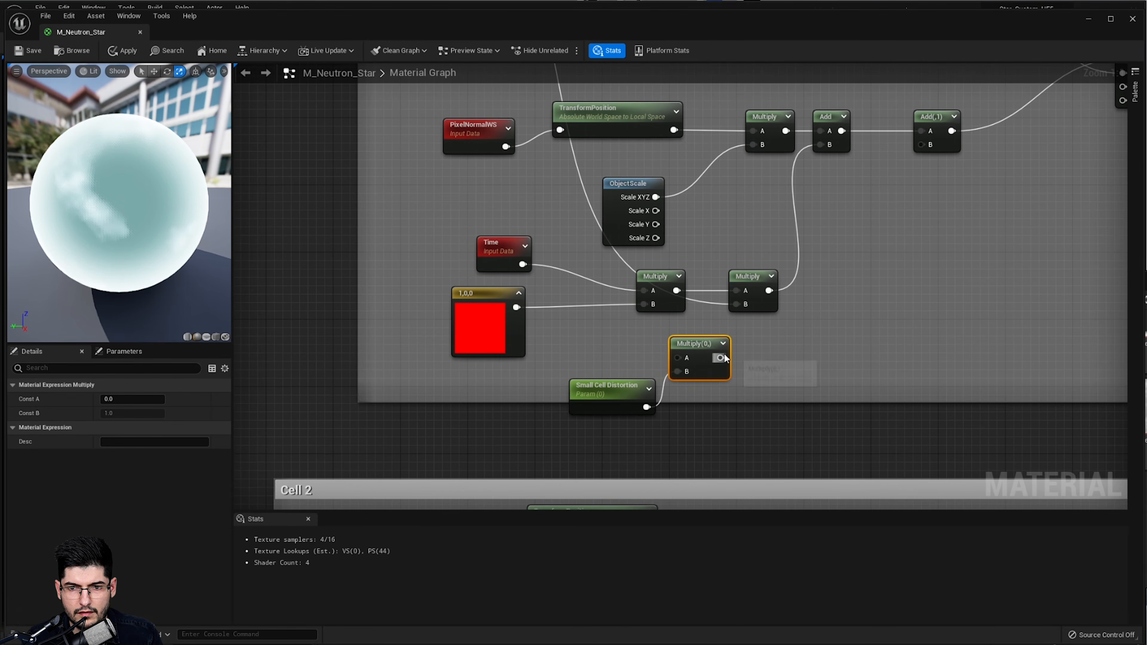
drag(721, 358, 930, 145)
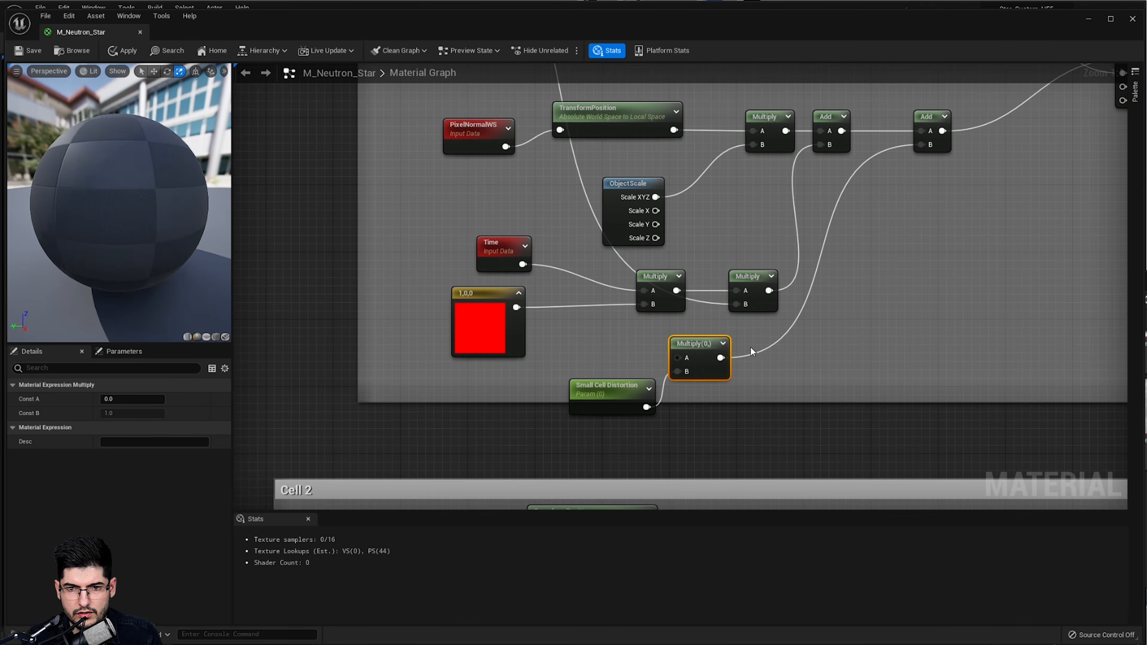
drag(722, 358, 908, 164)
scroll(875, 322, down, 2)
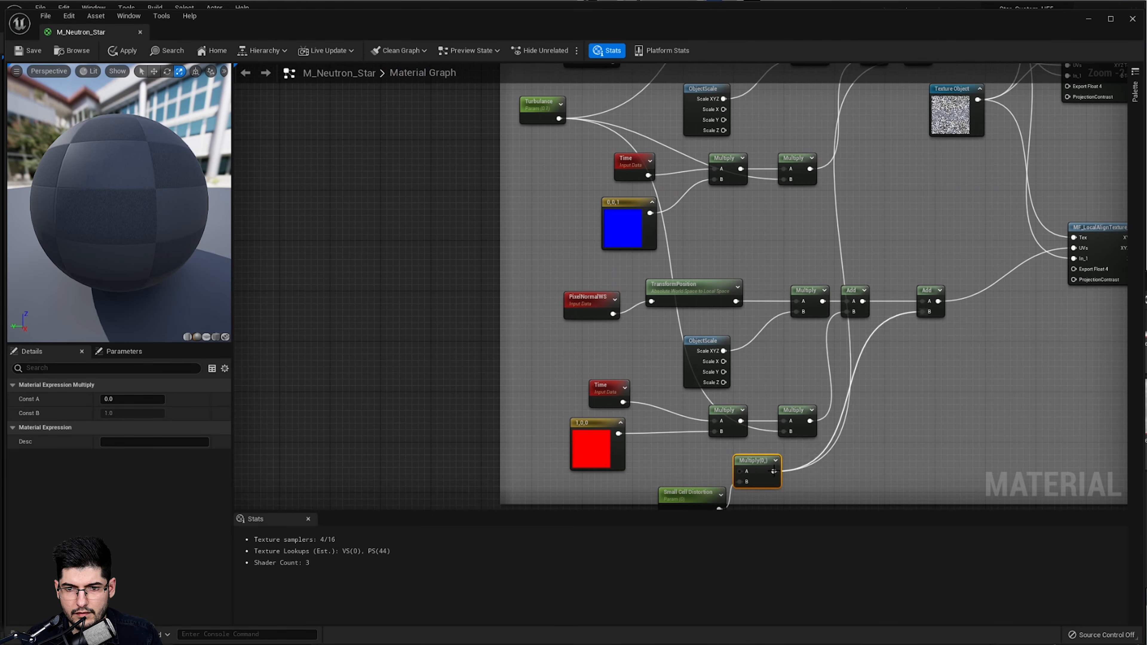
drag(774, 471, 973, 197)
- Set the Small Cell Distortion default value to 0.3 and apply the material
scroll(940, 220, down, 2)
right_drag(897, 362, 953, 116)
right_drag(914, 341, 945, 195)
scroll(945, 196, up, 2)
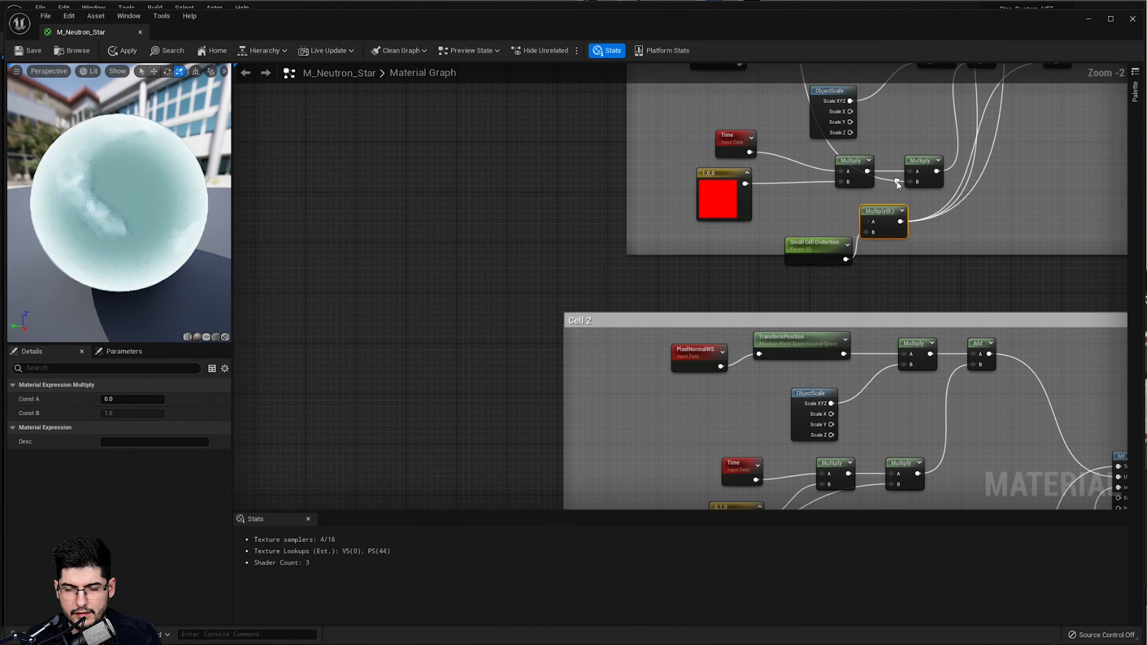
click(813, 247)
scroll(813, 246, up, 2)
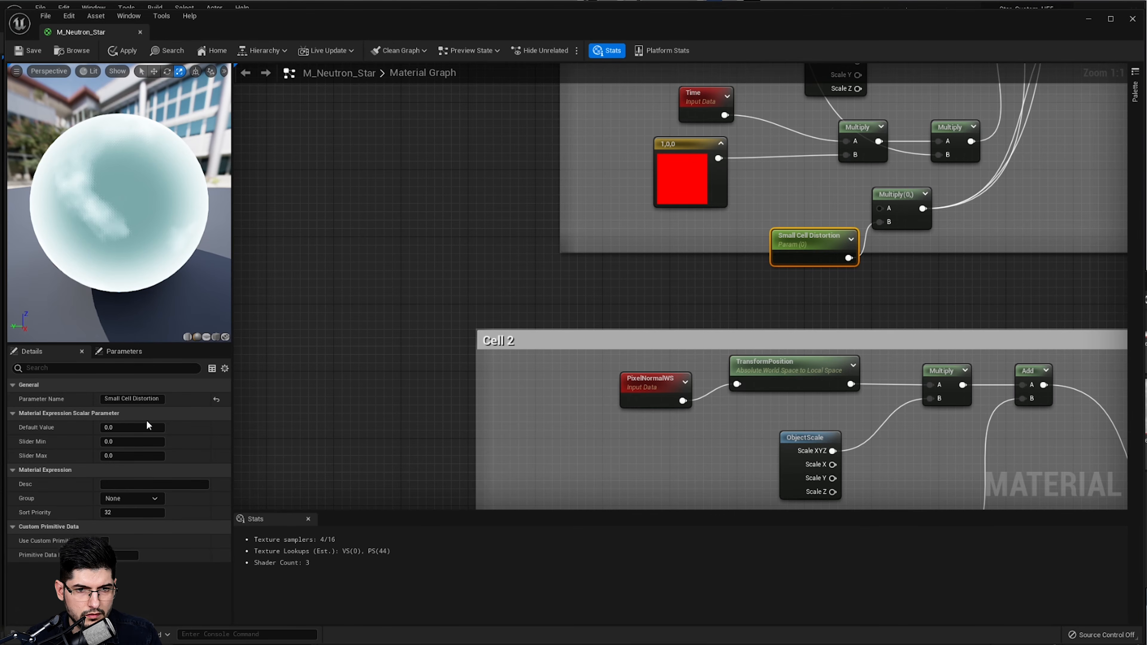
click(133, 427)
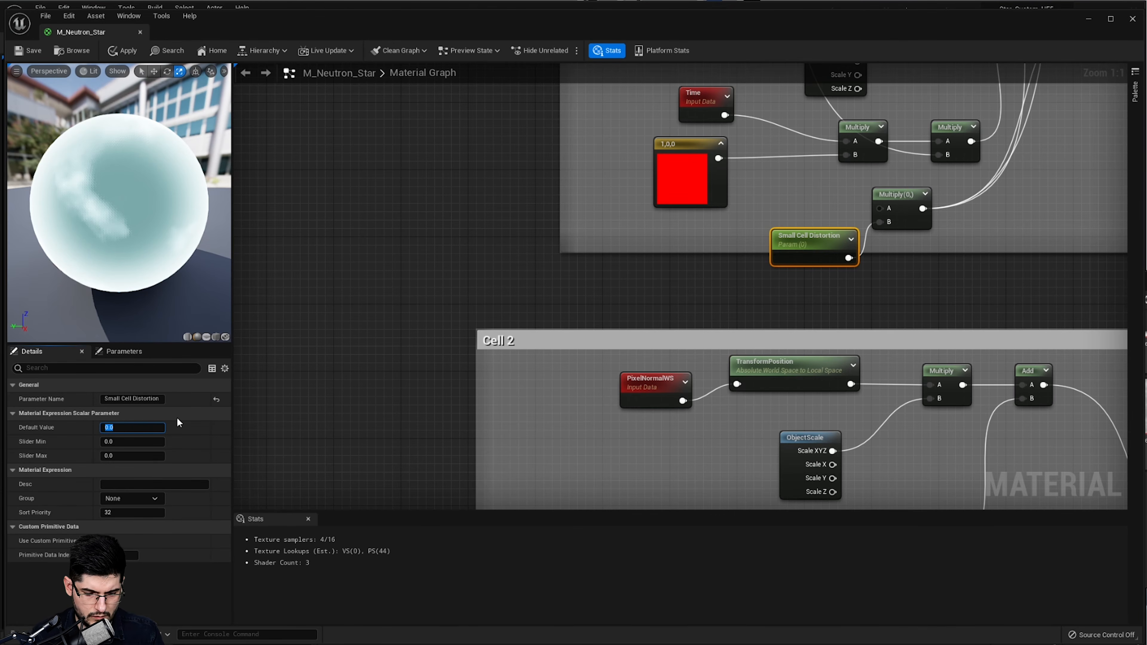
text(0.3)
key(Return)
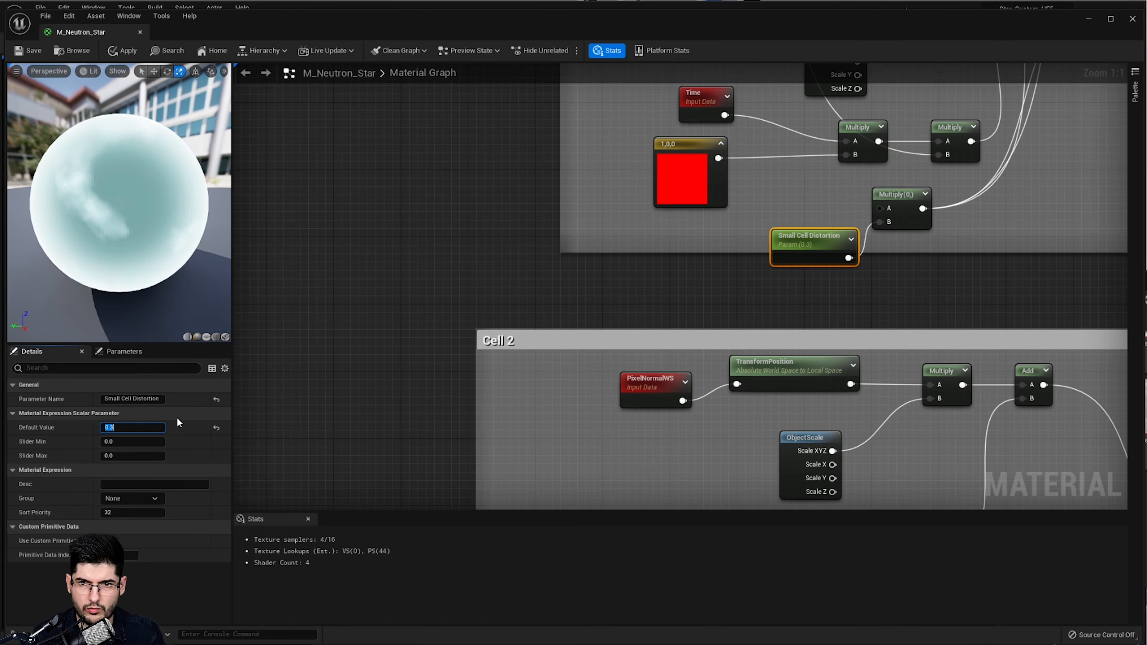
click(121, 50)
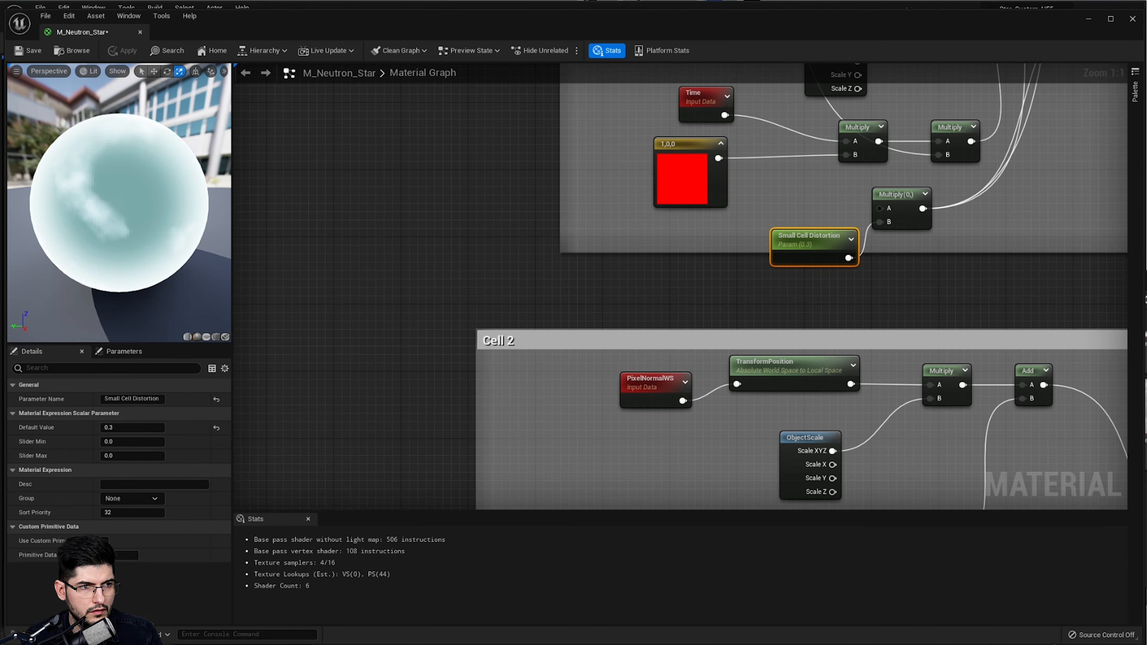
- Copy the Small Cell Distortion parameter and its Multiply from Cell 1 to the bottom of Cell 2
scroll(639, 314, down, 5)
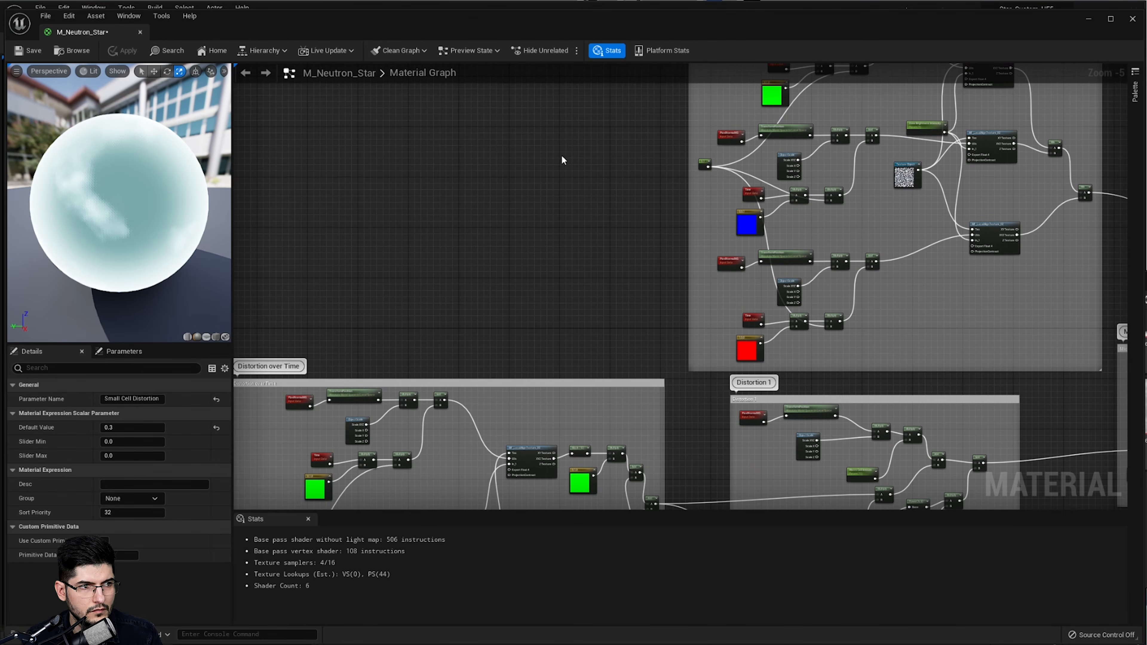
right_drag(640, 176, 667, 486)
scroll(921, 311, up, 5)
drag(858, 220, 742, 184)
scroll(791, 224, down, 5)
right_drag(812, 291, 816, 127)
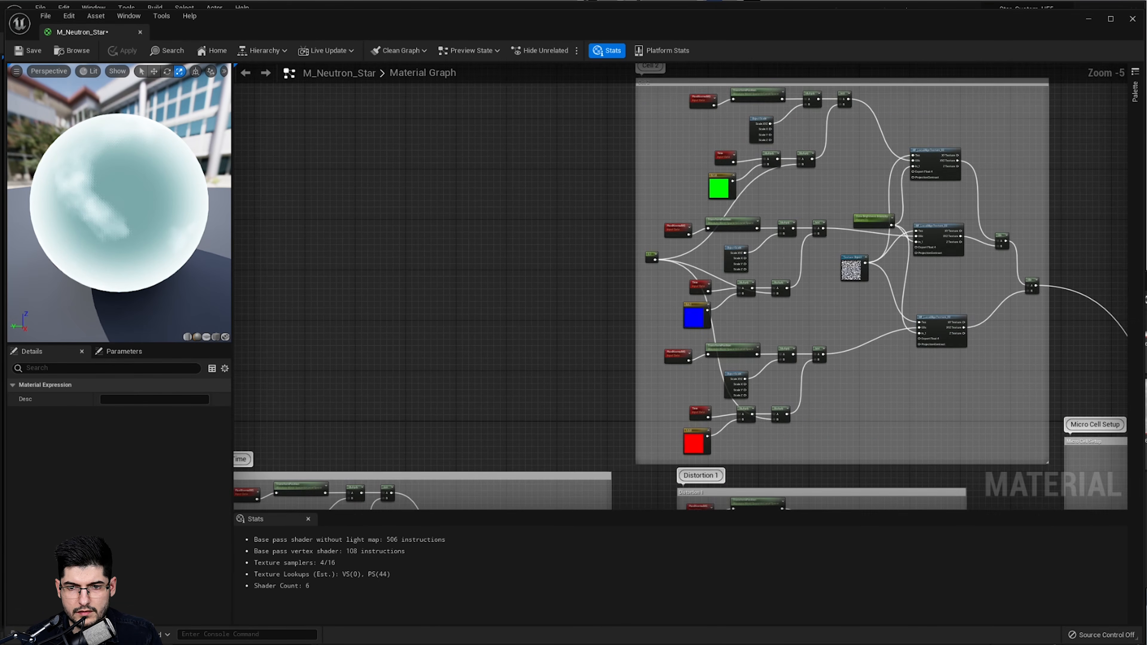
right_drag(772, 438, 798, 282)
click(792, 297)
scroll(797, 276, up, 4)
key(ctrl+v)
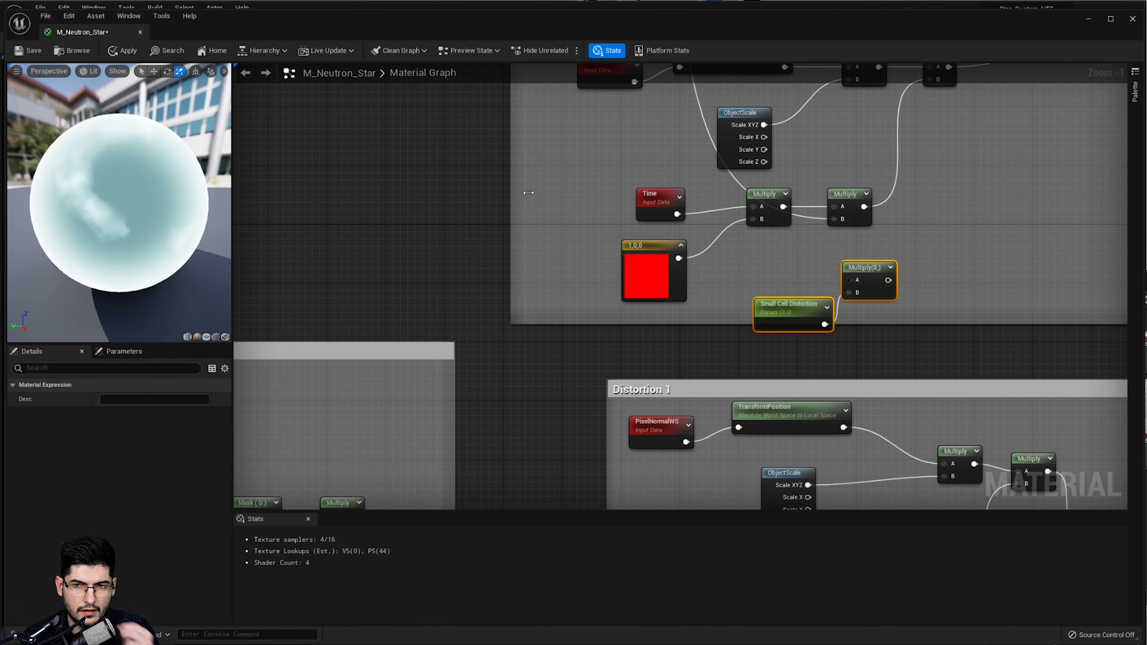
- Insert an Add between the Add and MF_LocalAlignTexture_02 UVs in Cell 2's red branch, with the copied Multiply feeding its B
right_drag(528, 193, 350, 330)
right_drag(790, 234, 769, 286)
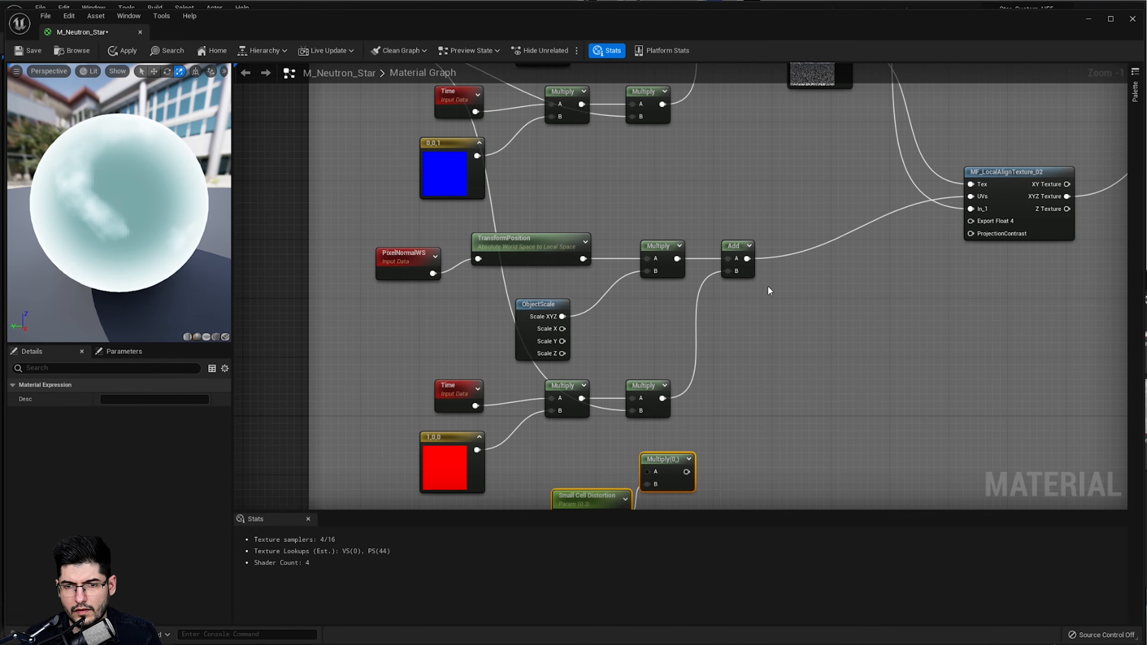
click(737, 253)
key(ctrl+w)
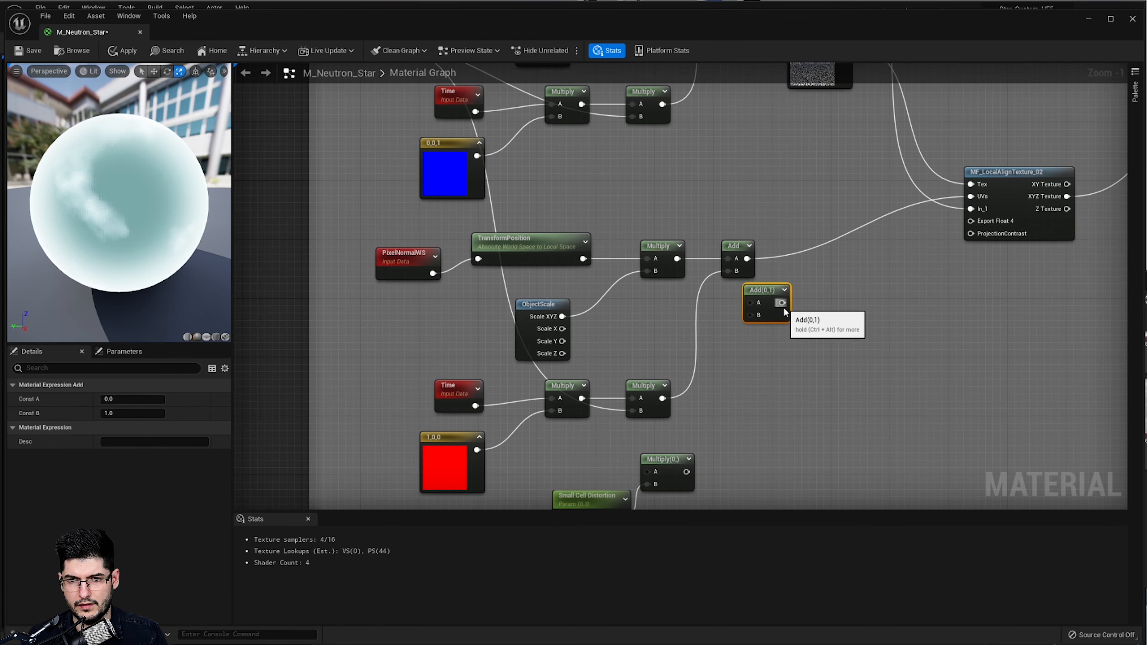
drag(784, 311, 832, 253)
right_drag(801, 278, 780, 362)
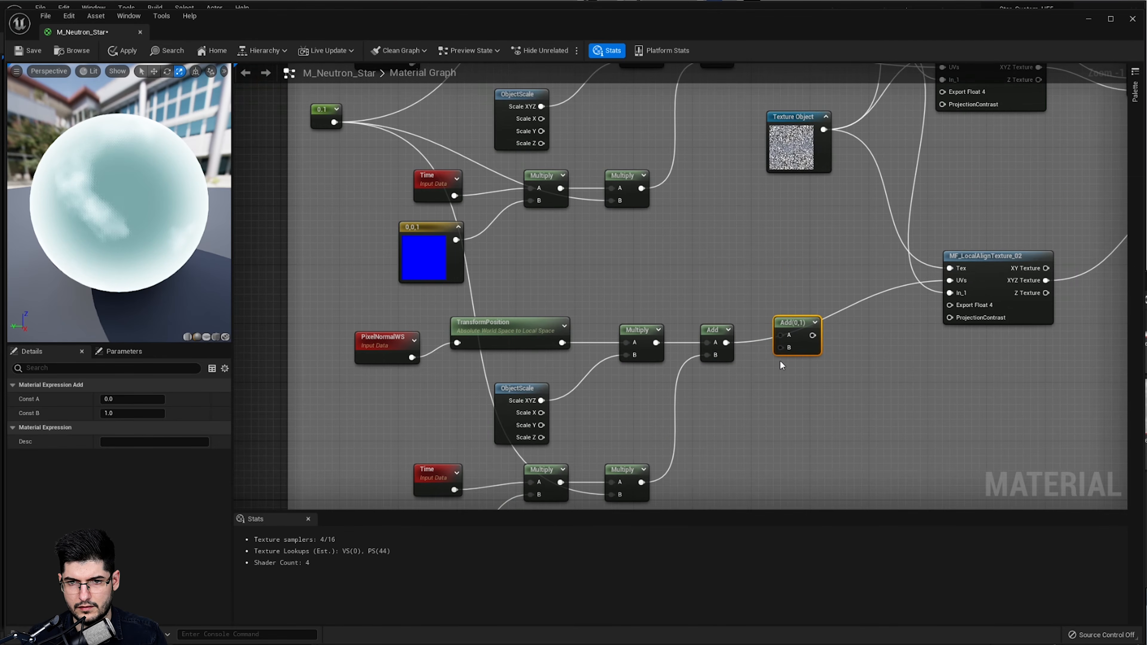
scroll(768, 357, up, 1)
drag(722, 341, 978, 269)
right_drag(704, 486, 758, 347)
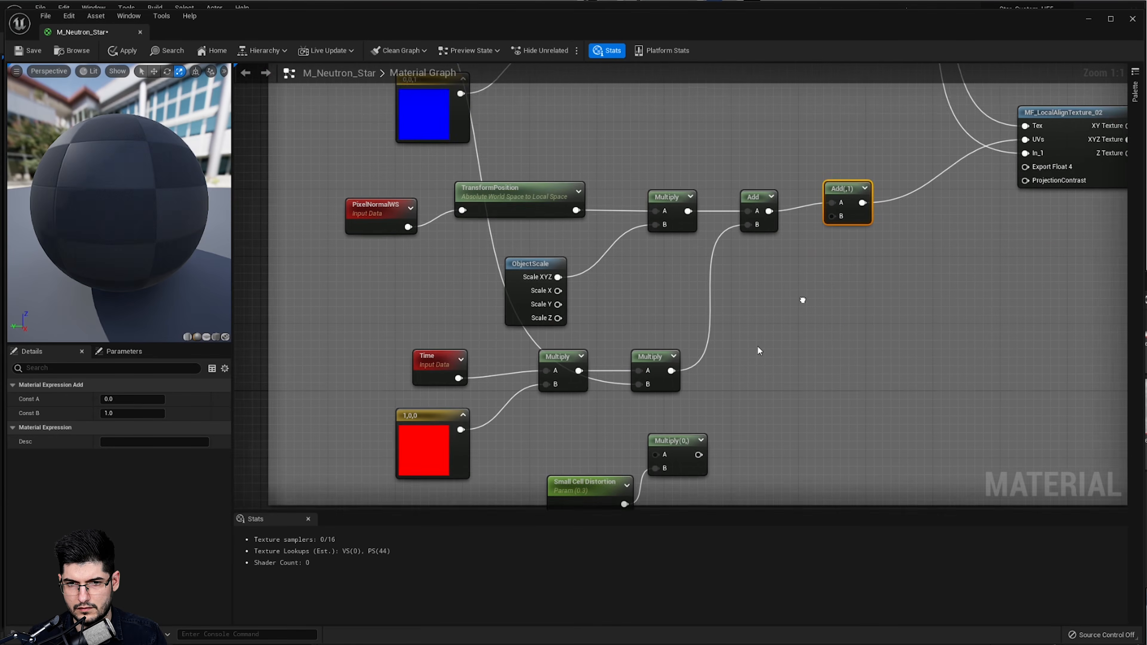
drag(704, 446, 839, 207)
- Insert Add nodes before MF_LocalAlignTexture_02's UVs in Cell 2's blue and green branches, moving Zone Brightness Intensity up to make room
right_drag(863, 199, 799, 446)
scroll(822, 362, down, 1)
right_drag(810, 343, 790, 458)
key(a)
click(755, 248)
drag(776, 265, 792, 194)
drag(709, 256, 925, 274)
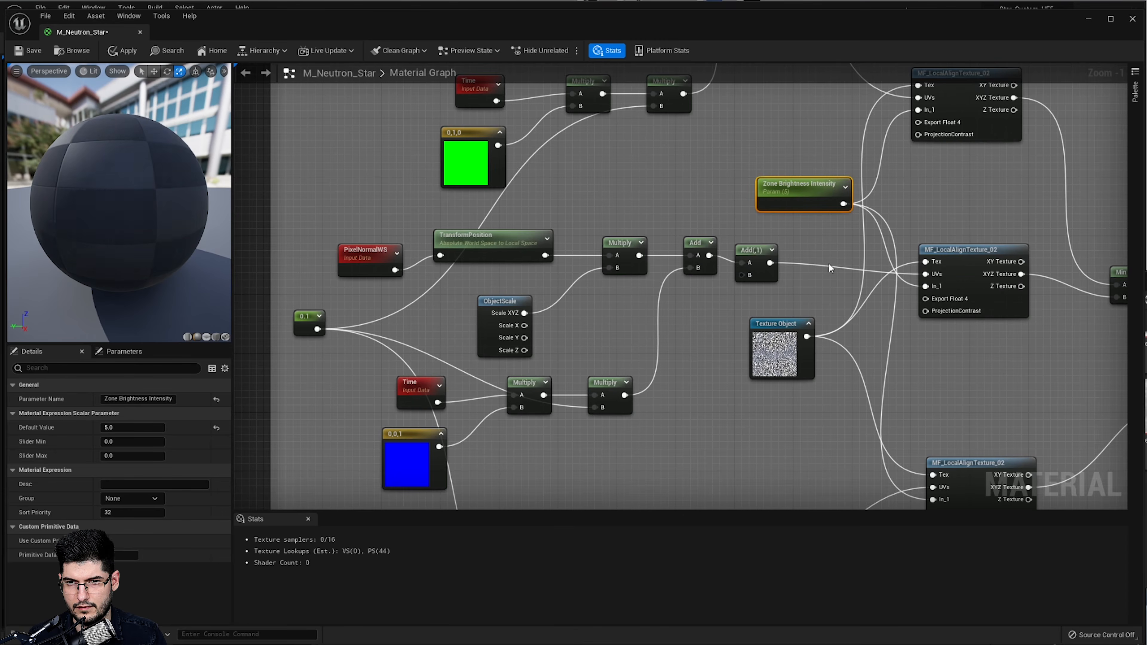
right_drag(798, 238, 814, 319)
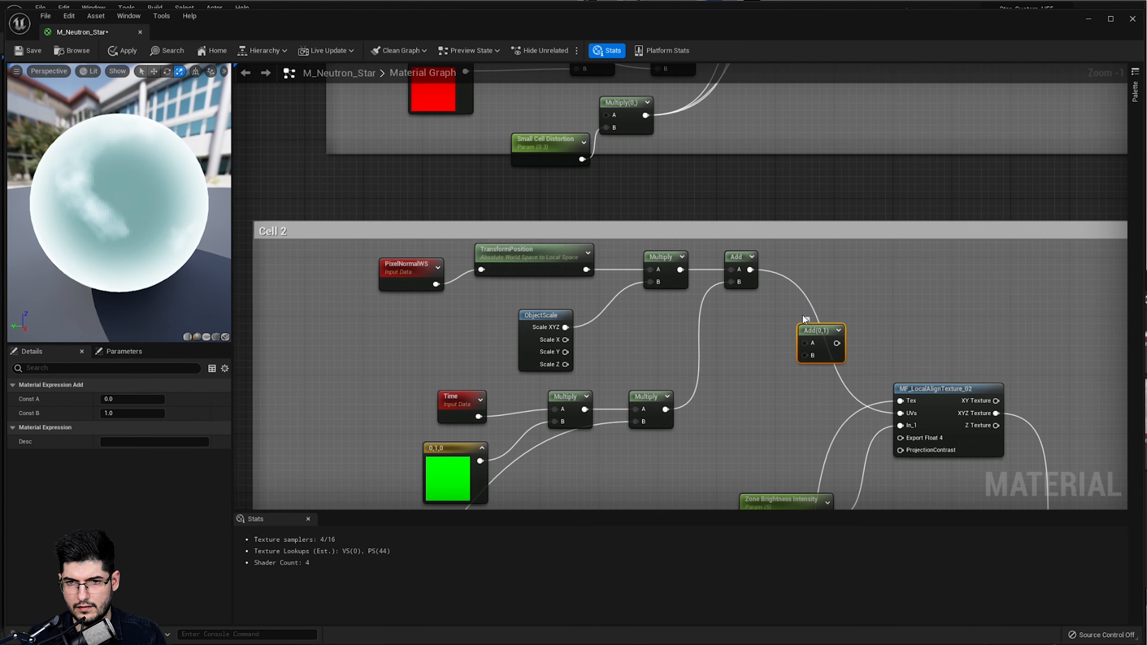
drag(750, 269, 900, 413)
- Rename Cell 2's copied distortion parameter to Bright Zone Distortion and set its default value to 0.2
scroll(820, 405, down, 2)
right_drag(820, 404, 832, 138)
scroll(819, 331, down, 2)
right_drag(820, 331, 874, 141)
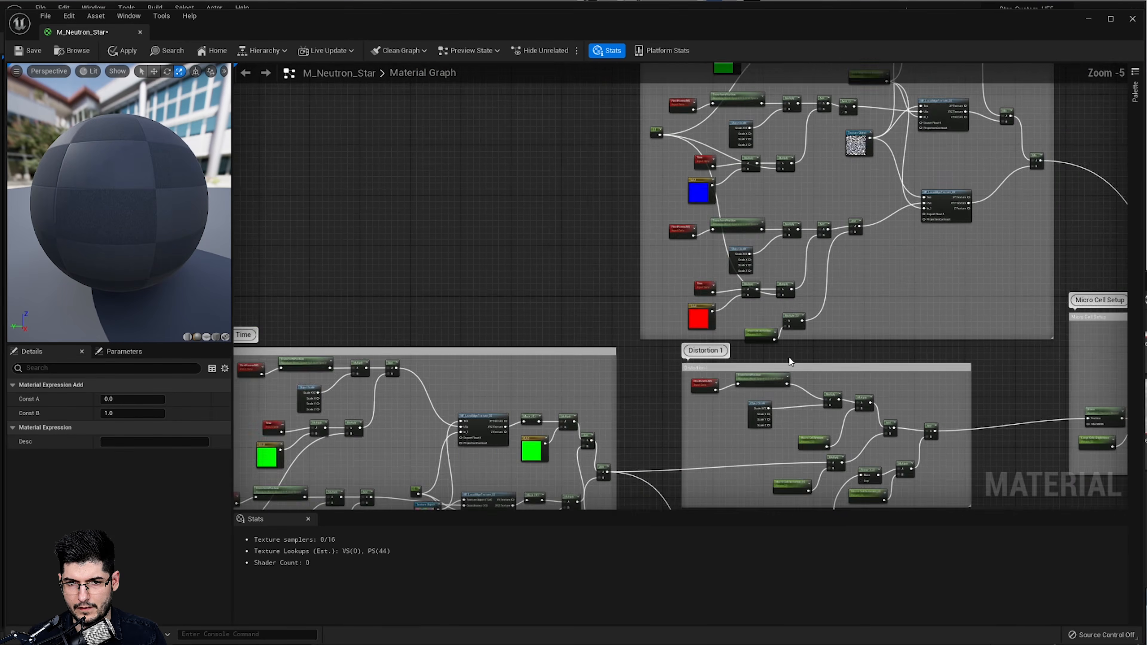
scroll(790, 356, up, 5)
right_drag(841, 284, 791, 364)
click(677, 375)
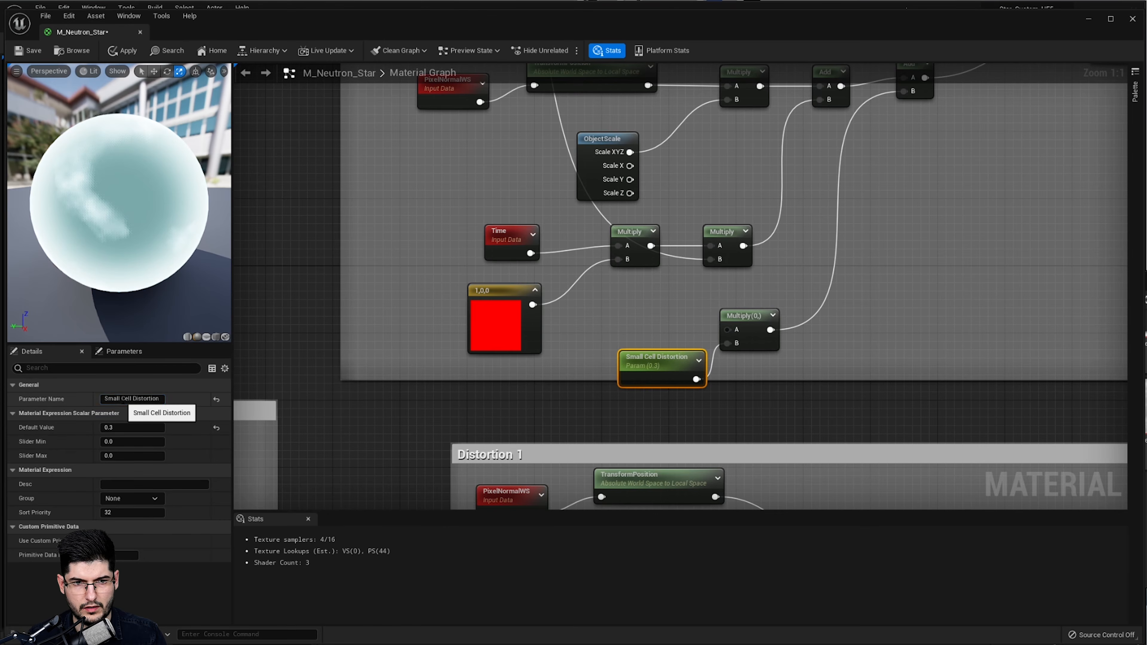
click(123, 399)
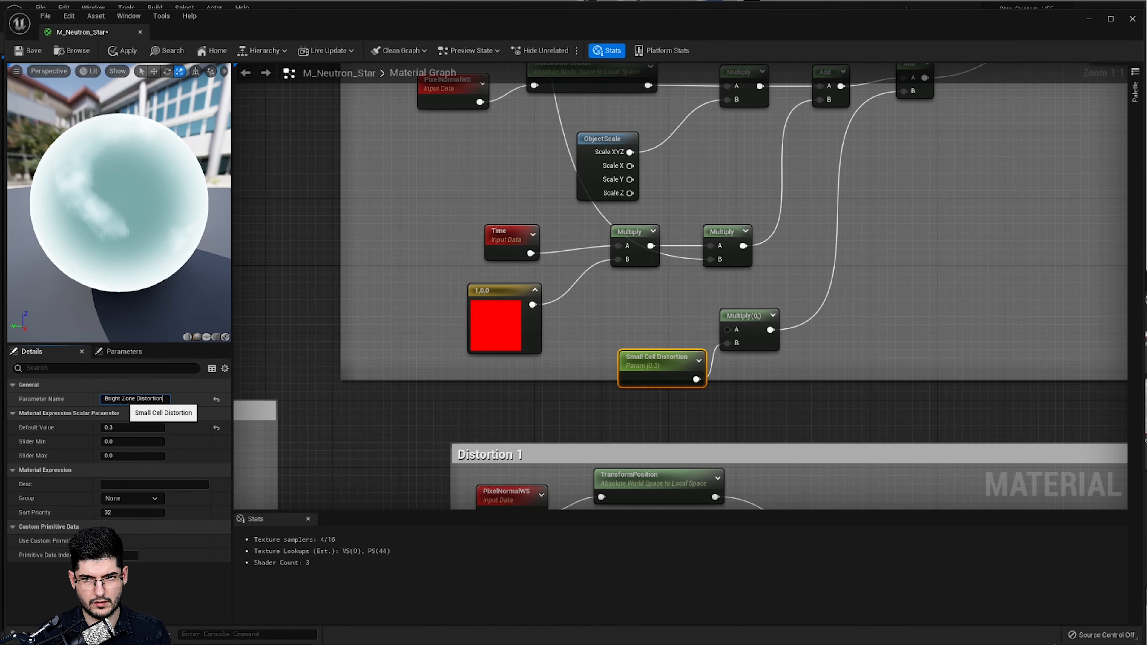
key(Return)
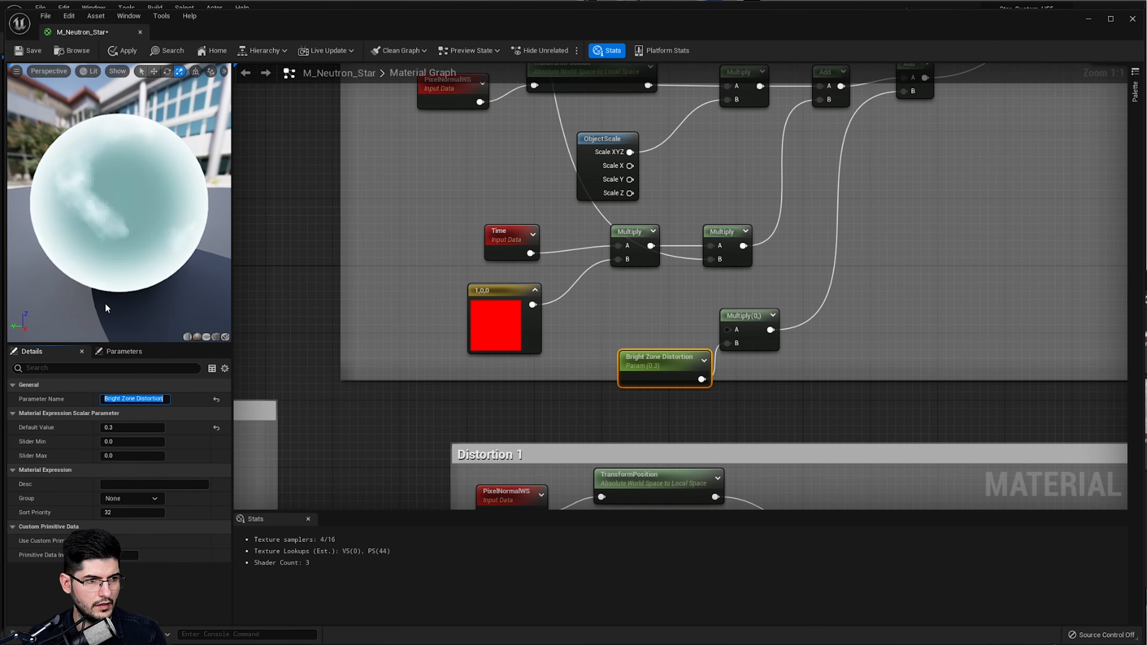
click(136, 428)
text(0)
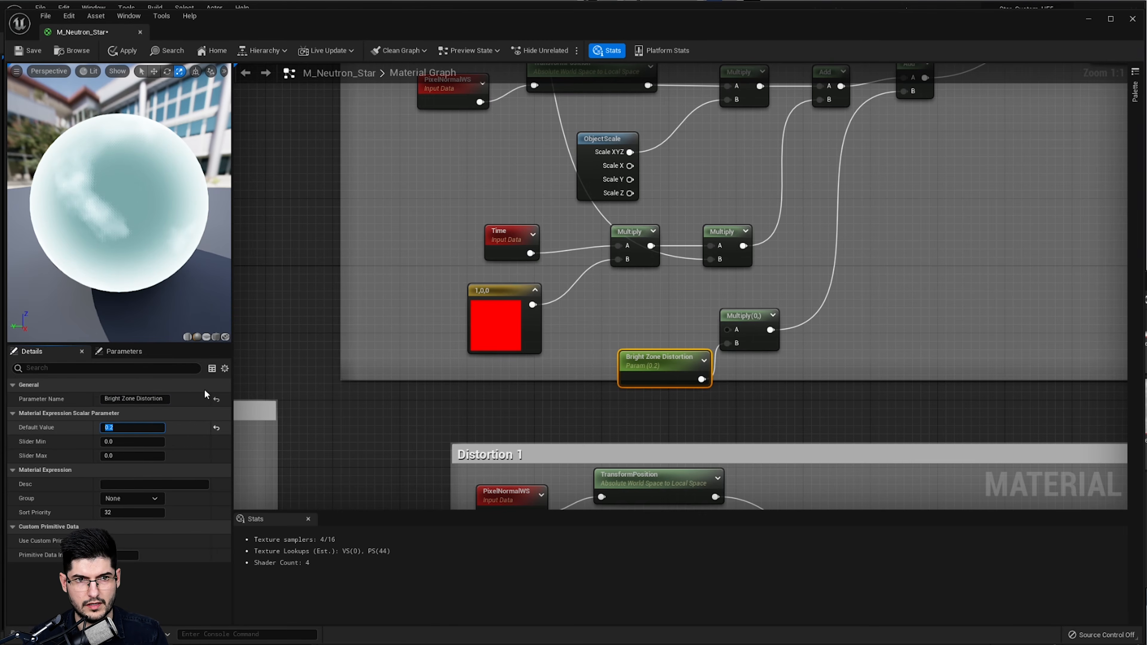
- Apply the material changes and connect the reroute point under Distortion 1 to input A of Cell 2's Bright Zone Distortion Multiply
click(123, 56)
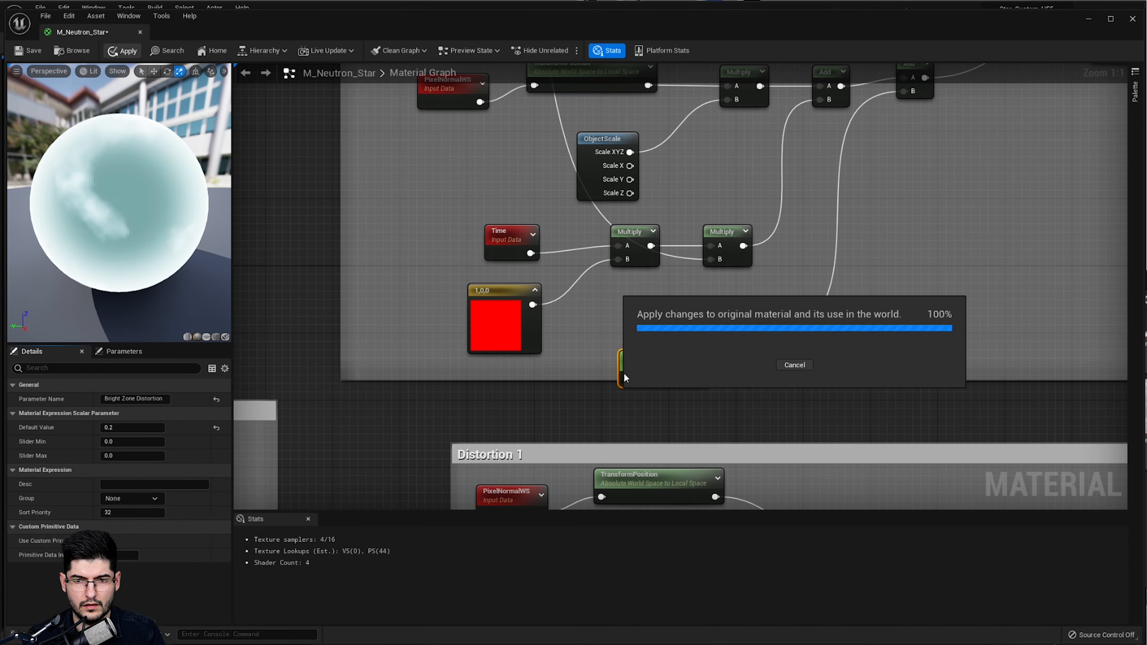
right_drag(595, 387, 658, 381)
right_drag(646, 420, 702, 269)
scroll(702, 282, down, 3)
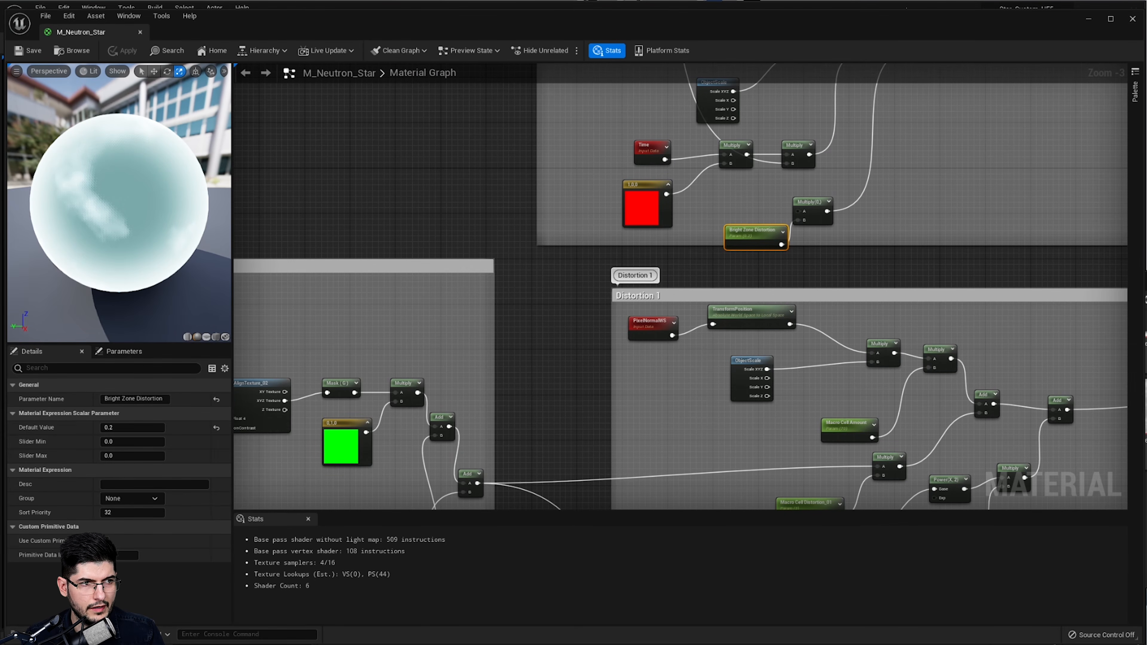
right_drag(634, 418, 535, 208)
scroll(878, 344, up, 2)
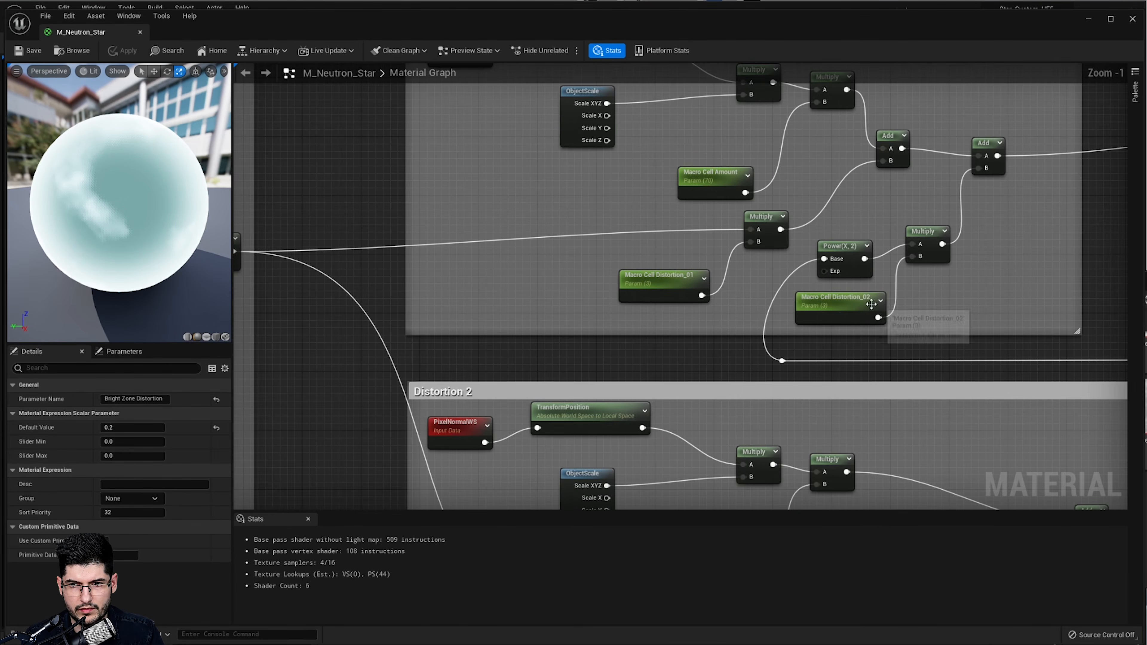
drag(781, 361, 763, 195)
right_drag(753, 385, 748, 236)
scroll(705, 218, down, 1)
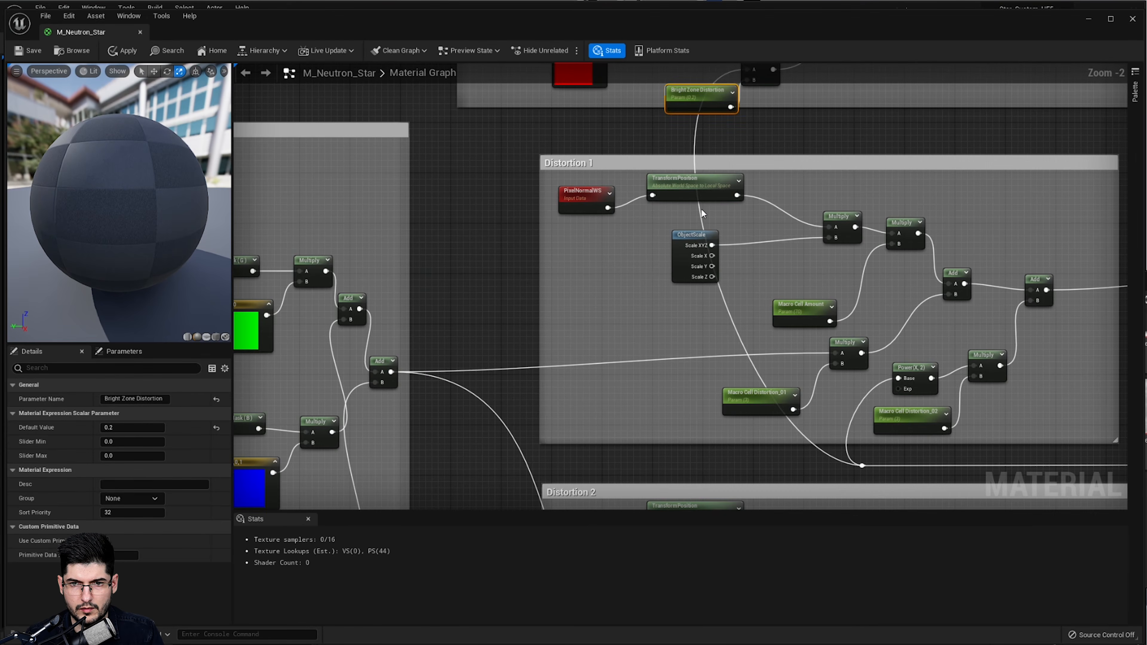
- Add two reroute points to the new distortion wire and place them outside Distortion 1, in the gap beside its comment box
double_click(701, 212)
drag(704, 217, 500, 164)
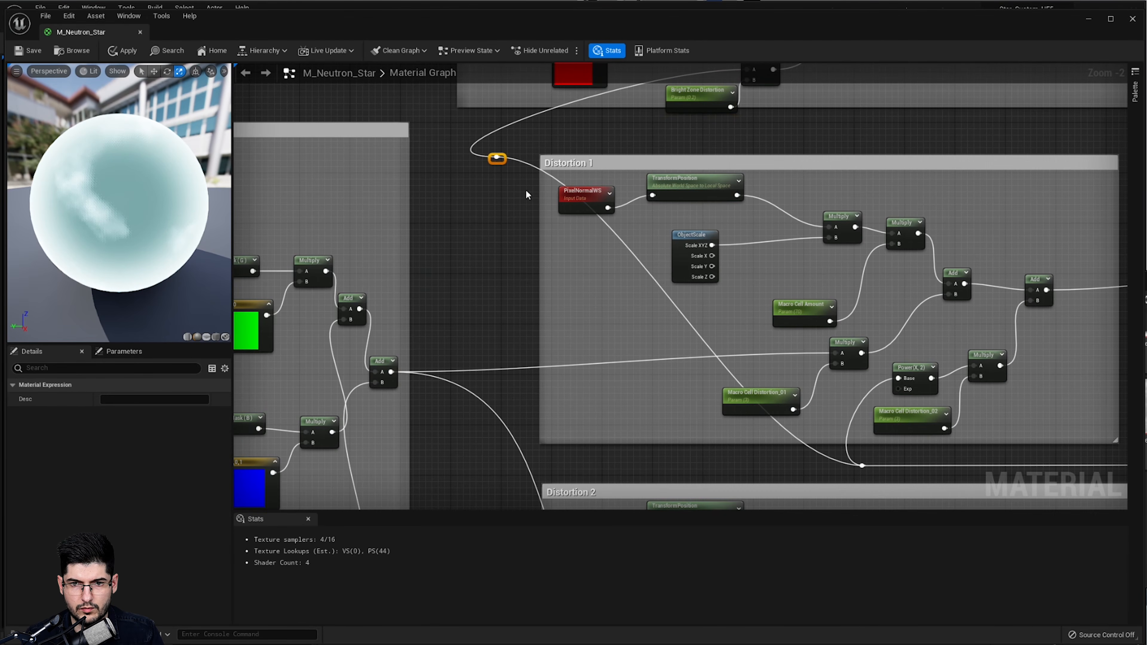
click(699, 340)
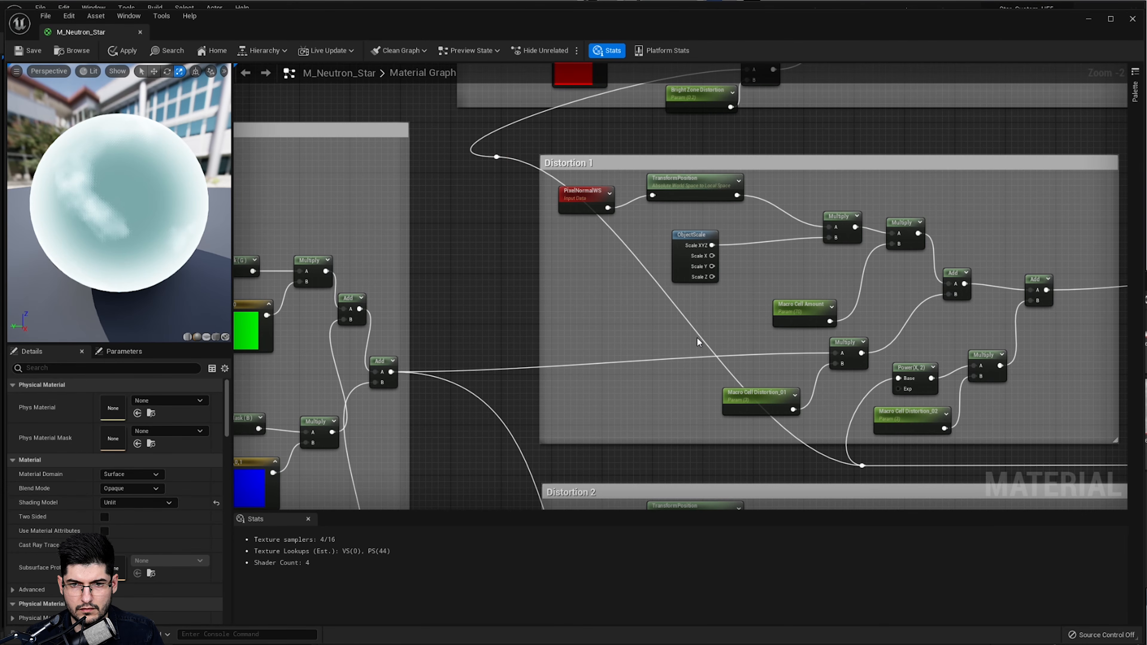
double_click(700, 339)
drag(700, 339, 486, 451)
right_drag(558, 190, 642, 431)
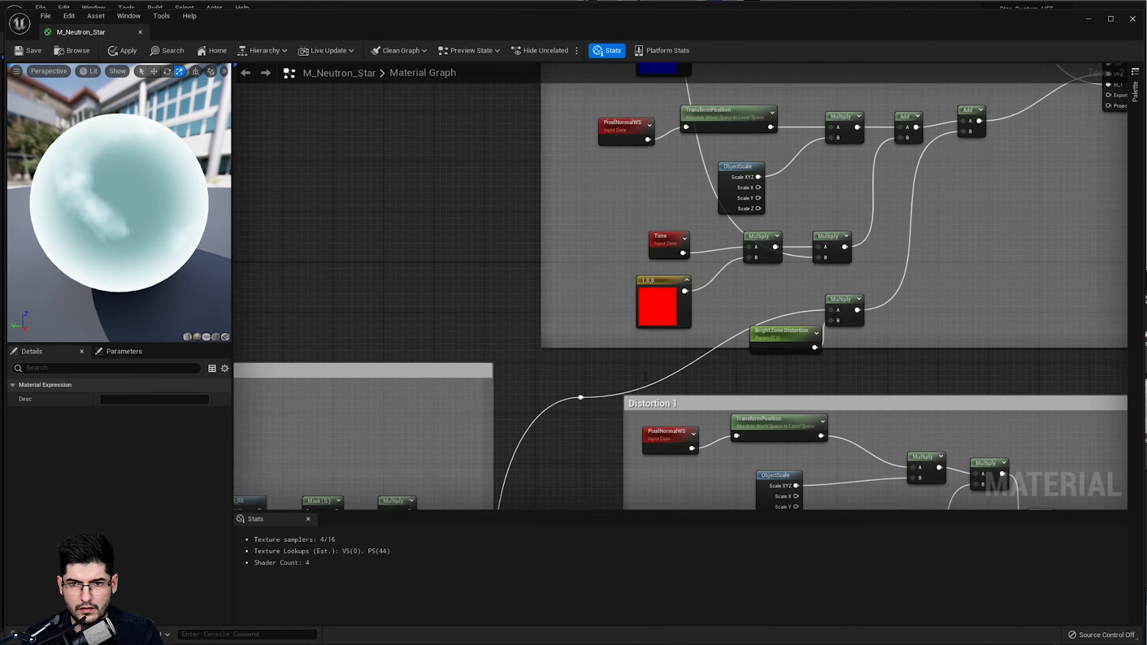
scroll(646, 378, down, 1)
right_drag(646, 378, 658, 458)
right_drag(635, 235, 630, 266)
click(636, 465)
right_drag(639, 439, 630, 323)
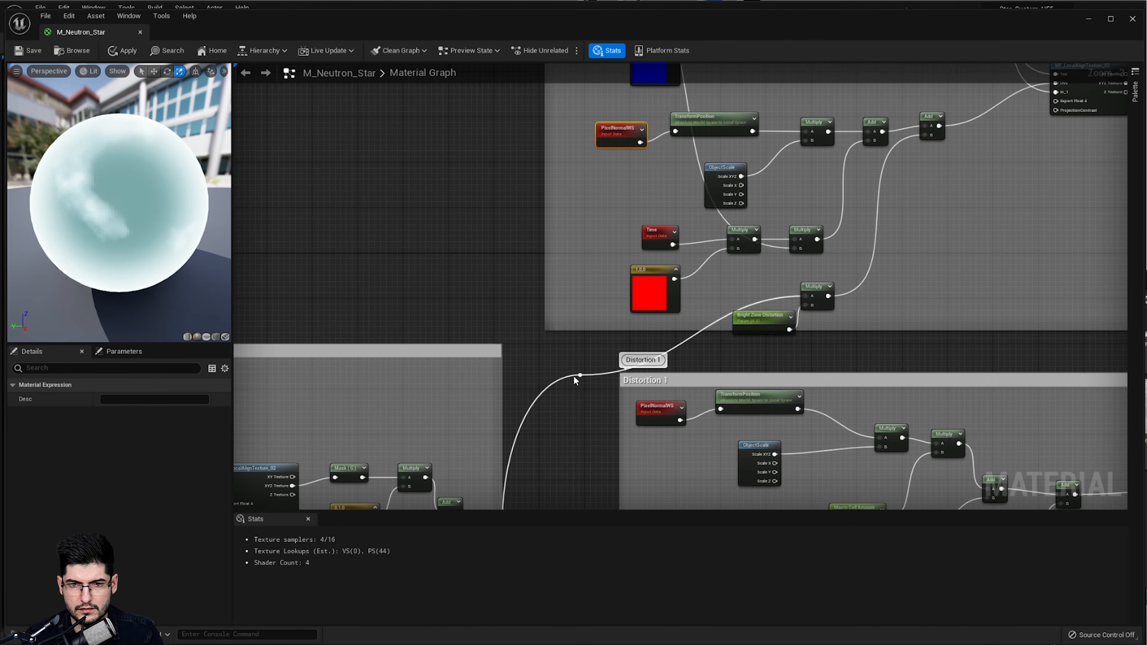
- Connect the reroute point near Distortion 1 to input A of Cell 1's Small Cell Distortion Multiply
drag(580, 376, 818, 183)
right_drag(855, 306, 809, 200)
scroll(809, 200, down, 2)
right_drag(753, 317, 766, 226)
right_drag(762, 276, 813, 351)
- Add a reroute point to the wire leading to Cell 1, placing it outside Cell 2, and shift the lower reroute point away from Distortion 1
click(774, 205)
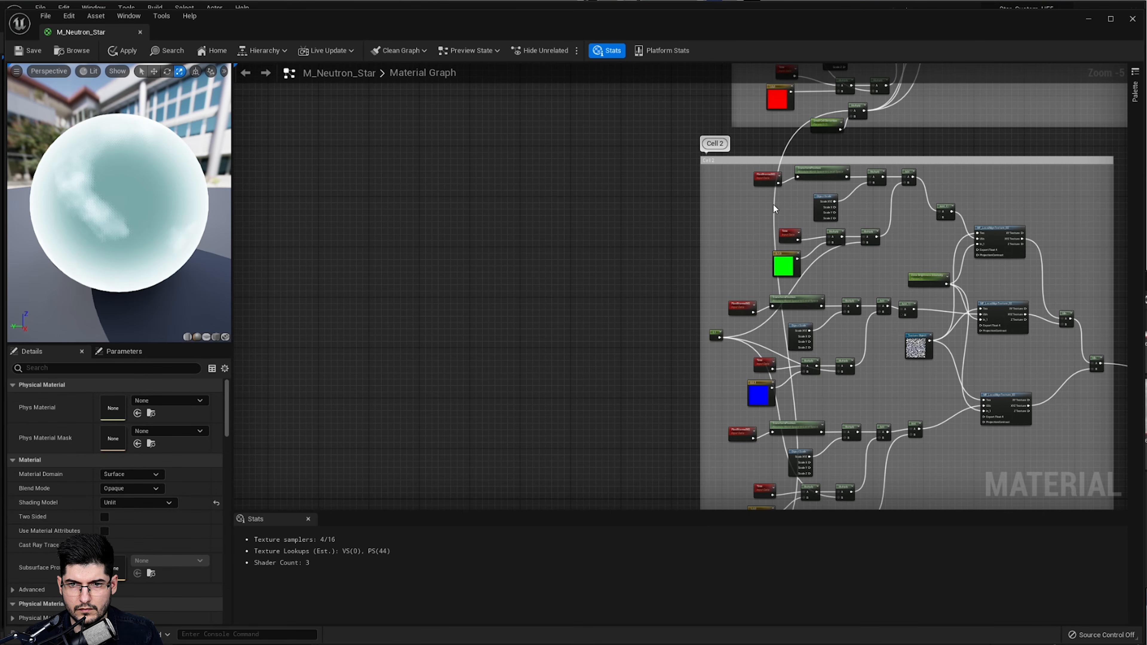
double_click(775, 205)
drag(775, 205, 673, 149)
right_drag(735, 431, 740, 185)
right_drag(740, 279, 735, 259)
scroll(735, 259, up, 2)
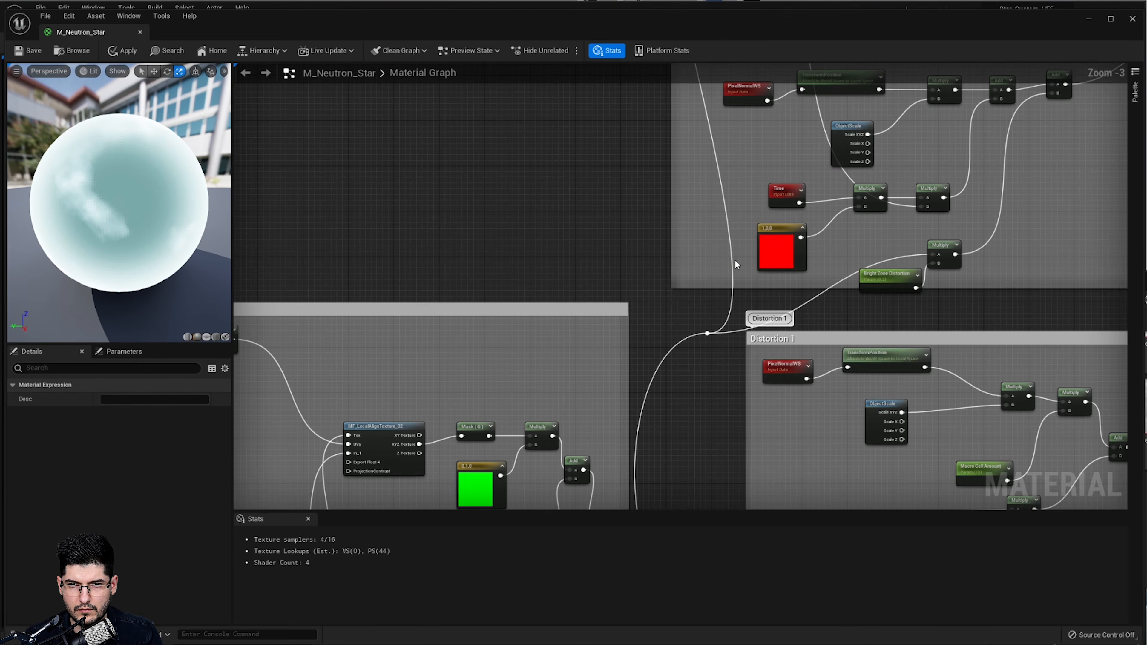
drag(708, 334, 661, 334)
scroll(730, 325, down, 3)
right_drag(709, 296, 604, 318)
scroll(632, 312, down, 2)
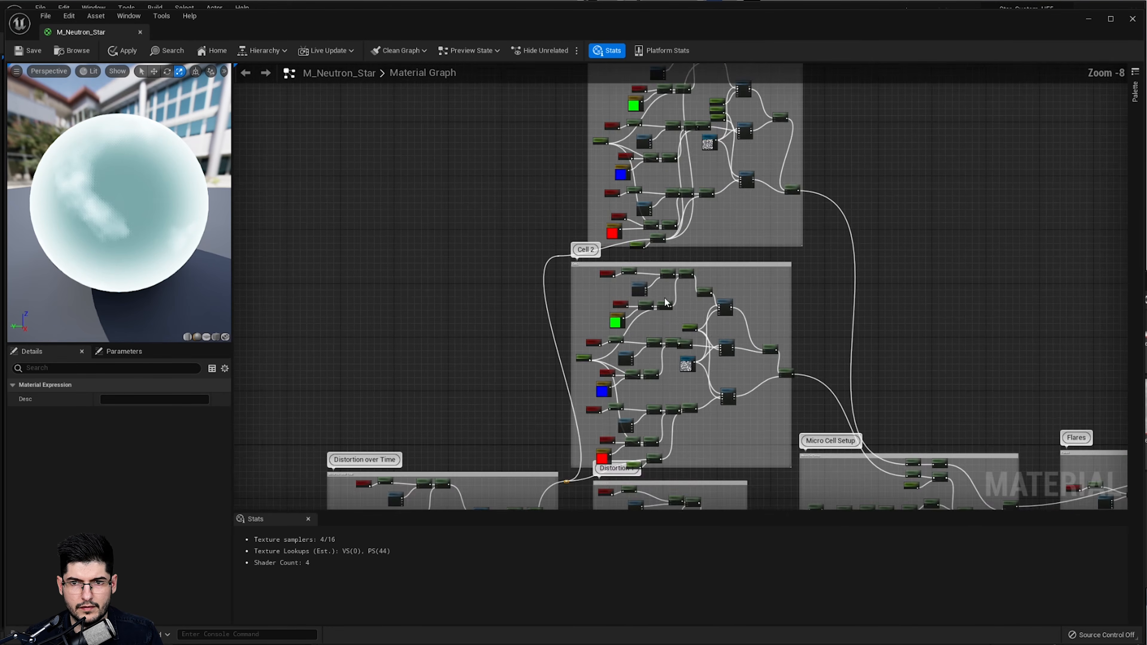
- Save the M_Neutron_Star material
right_drag(724, 217, 723, 191)
scroll(732, 226, down, 2)
right_drag(849, 465, 840, 276)
right_drag(843, 367, 756, 351)
scroll(787, 284, up, 3)
key(ctrl+s)
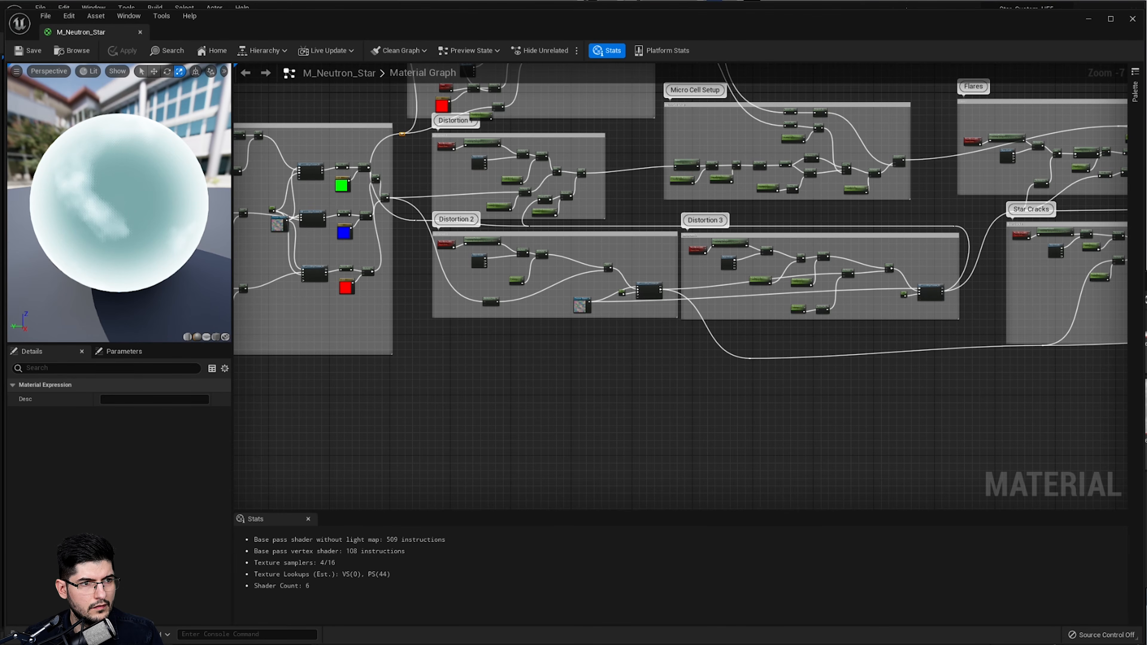
- Set the constant exponent of the upper Power node in Micro Cell Setup to 8
right_drag(1146, 353, 1120, 385)
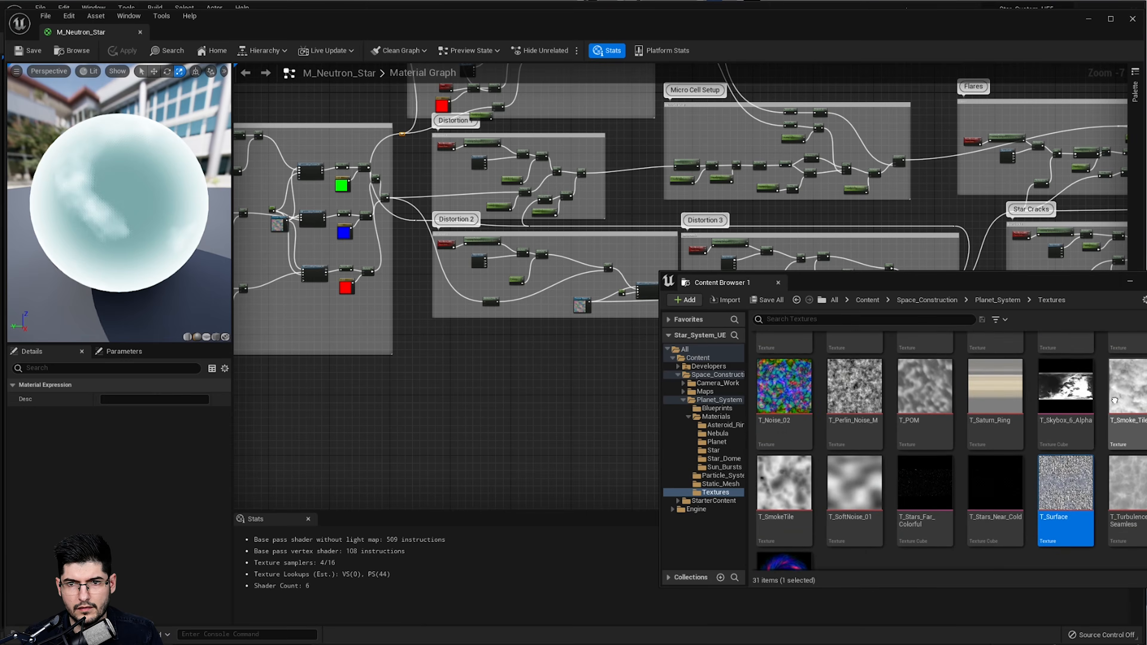
right_click(935, 169)
right_drag(935, 169, 794, 279)
scroll(697, 210, up, 7)
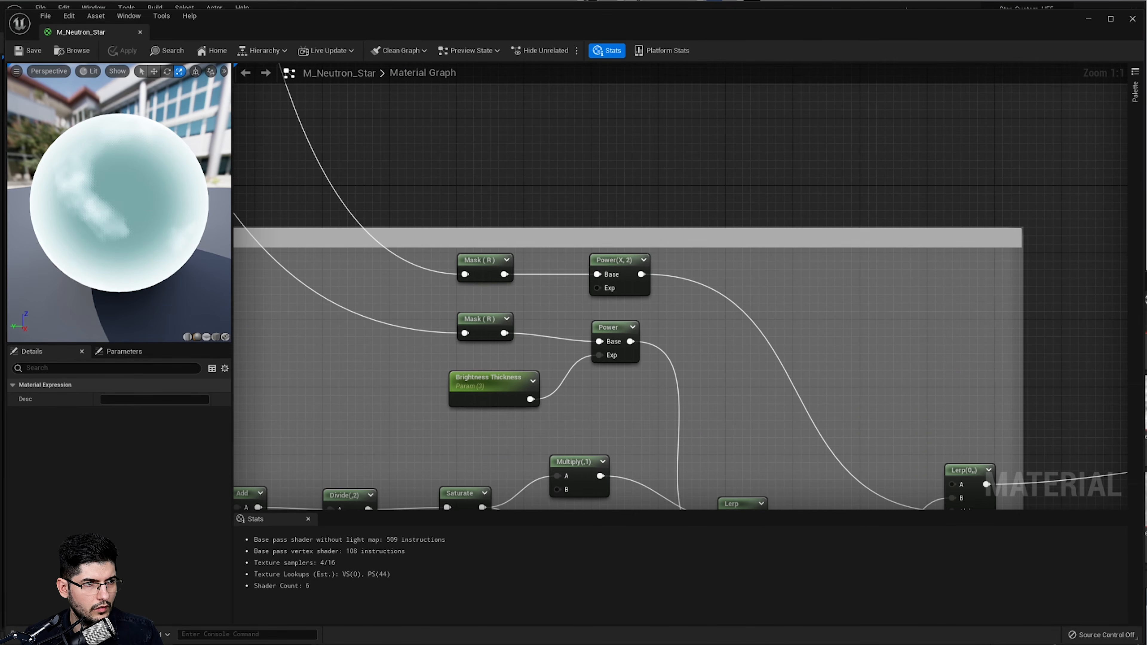
scroll(734, 335, down, 1)
right_drag(734, 335, 837, 322)
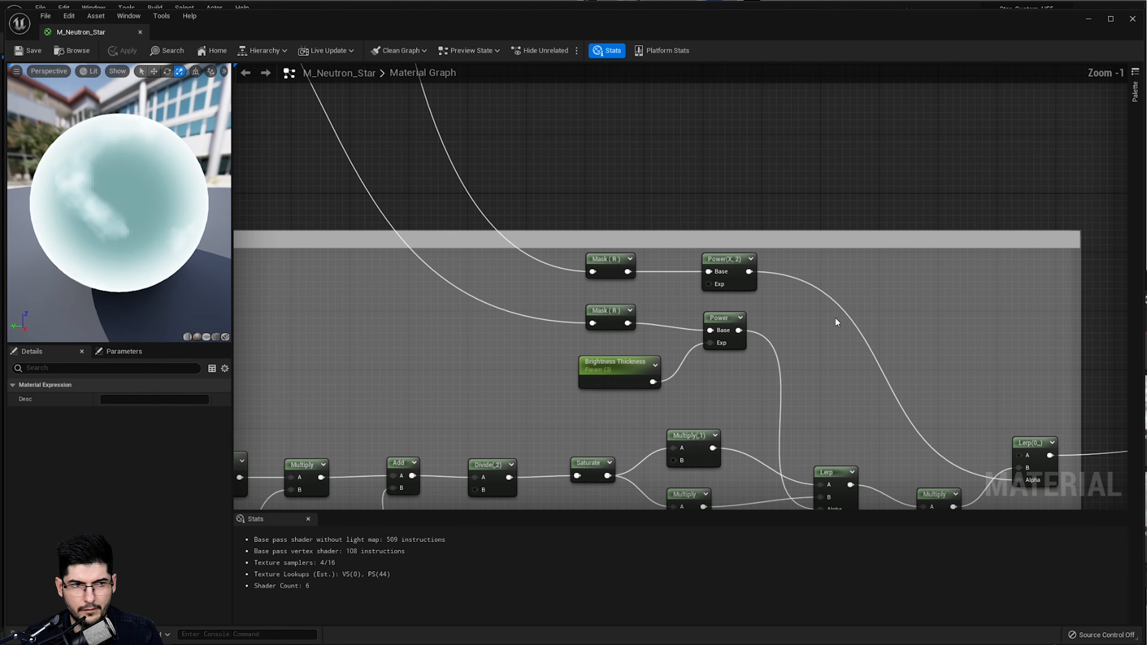
right_drag(725, 357, 733, 368)
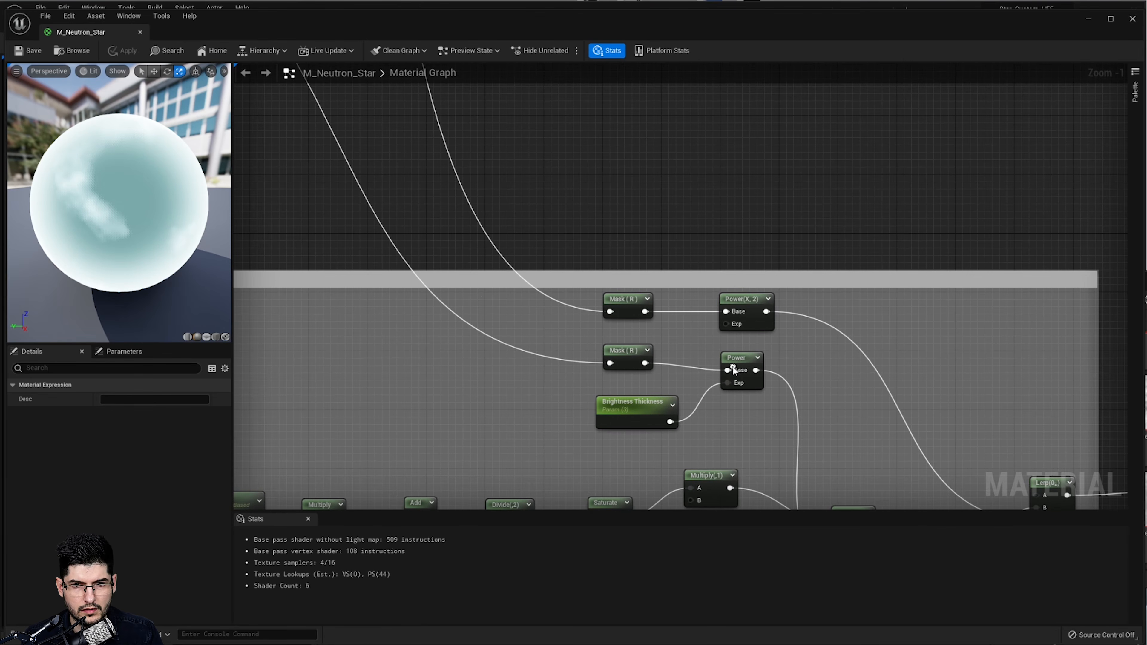
click(752, 324)
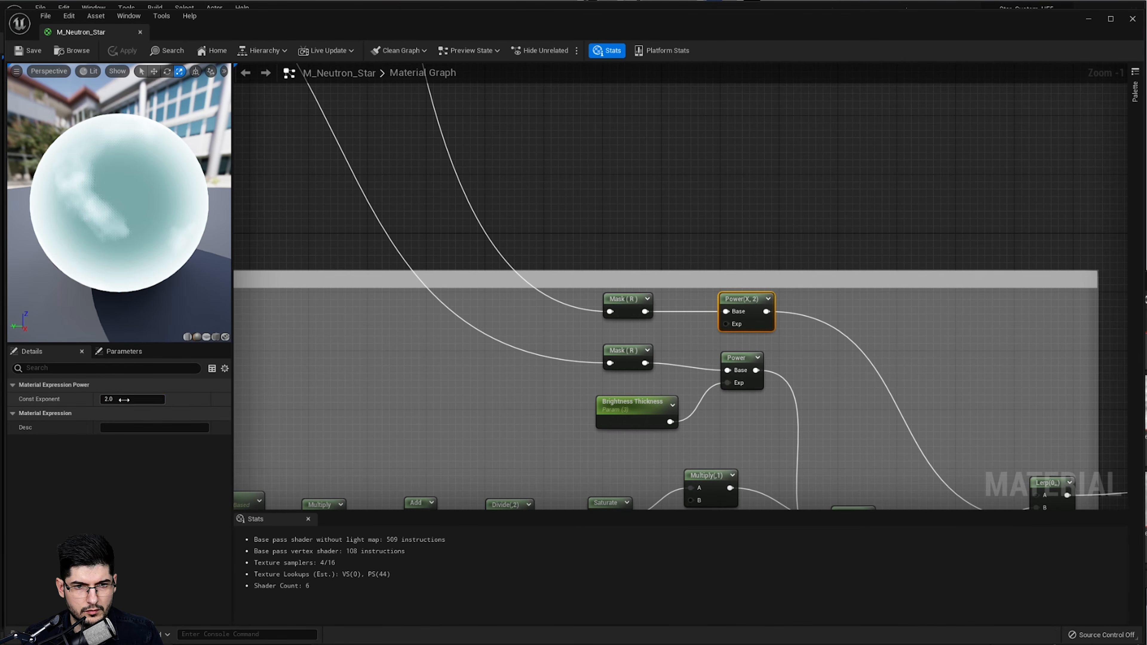
text(8)
key(Return)
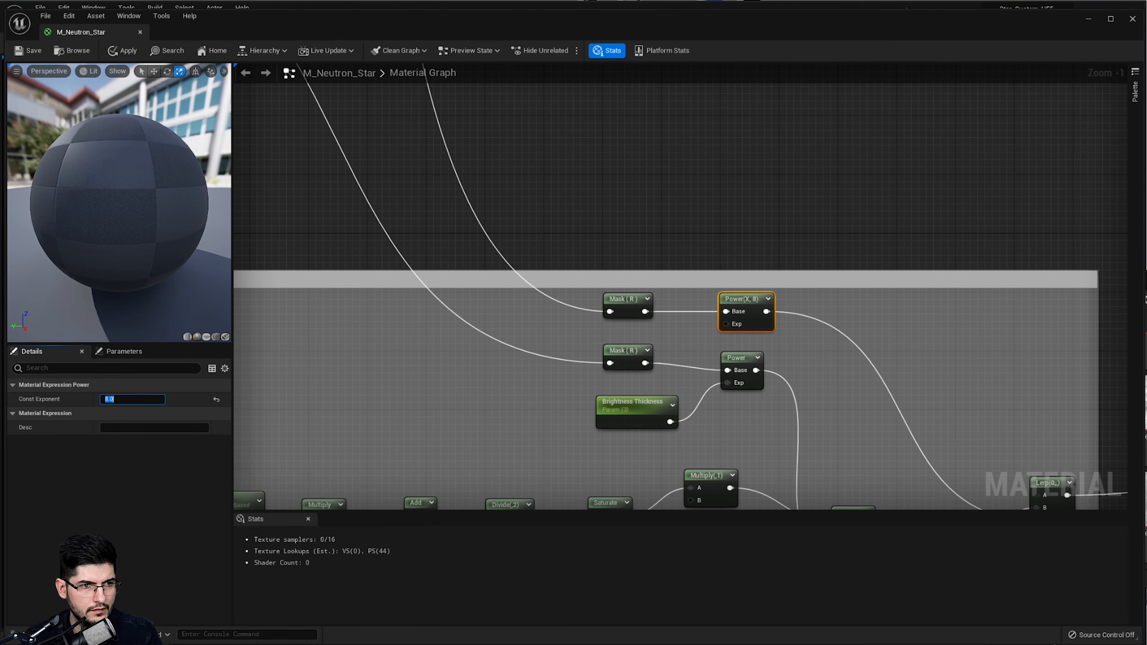
- Connect Micro Cell Setup's upper Power output to input A of the Multiply before Star Color's Saturate, routing the wire above Flares
right_drag(853, 424, 532, 315)
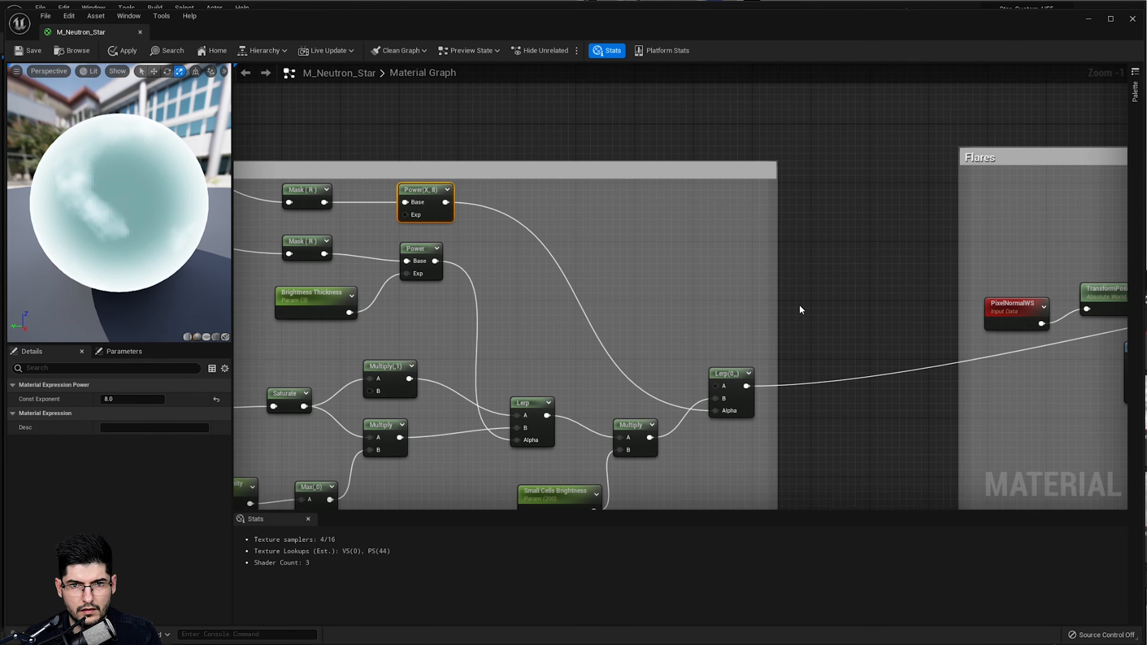
right_drag(850, 311, 578, 313)
scroll(797, 312, down, 1)
right_drag(797, 311, 697, 314)
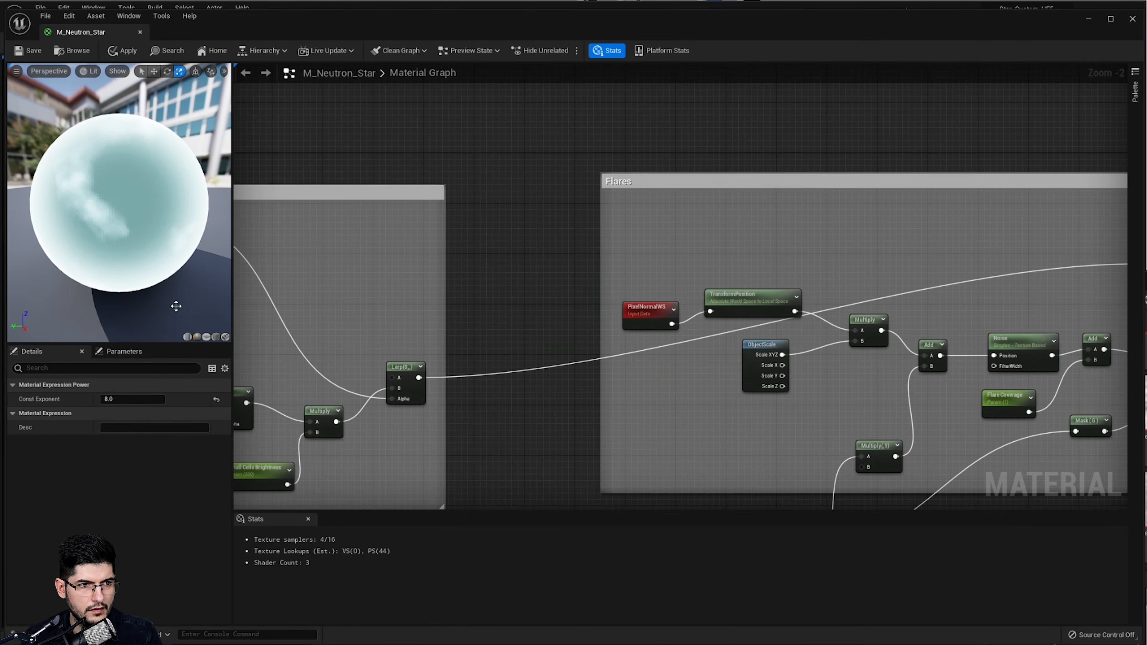
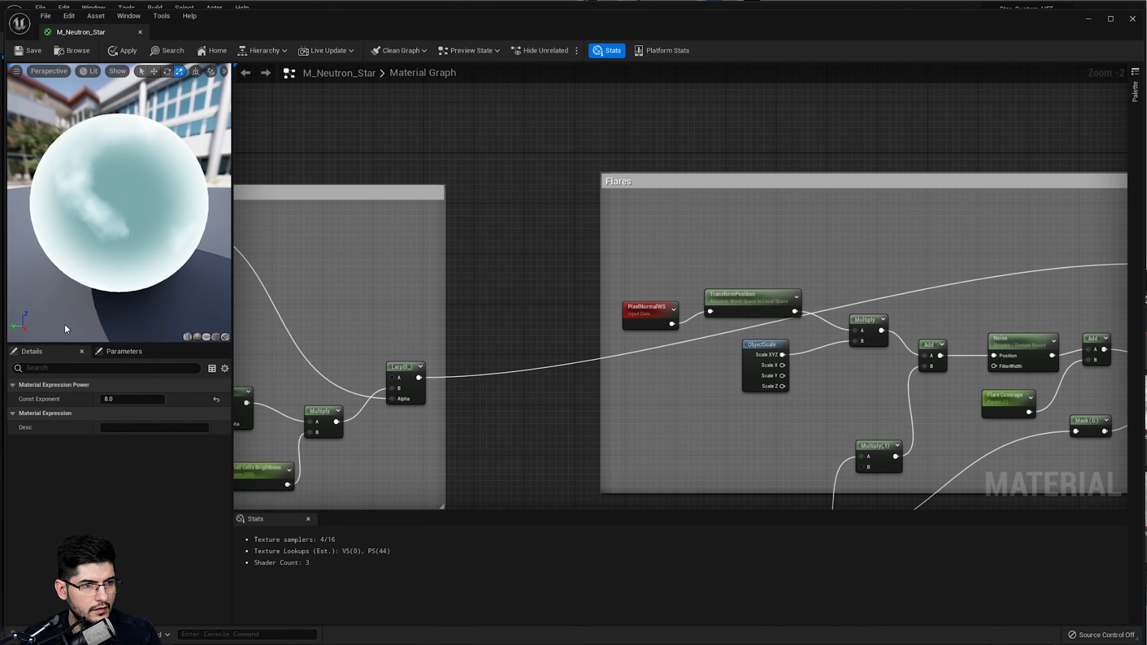
mouse_move(925, 391)
right_down()
mouse_move(425, 328)
mouse_move(316, 326)
right_up()
scroll(906, 320, down, 3)
right_drag(906, 320, 406, 299)
right_drag(740, 337, 296, 309)
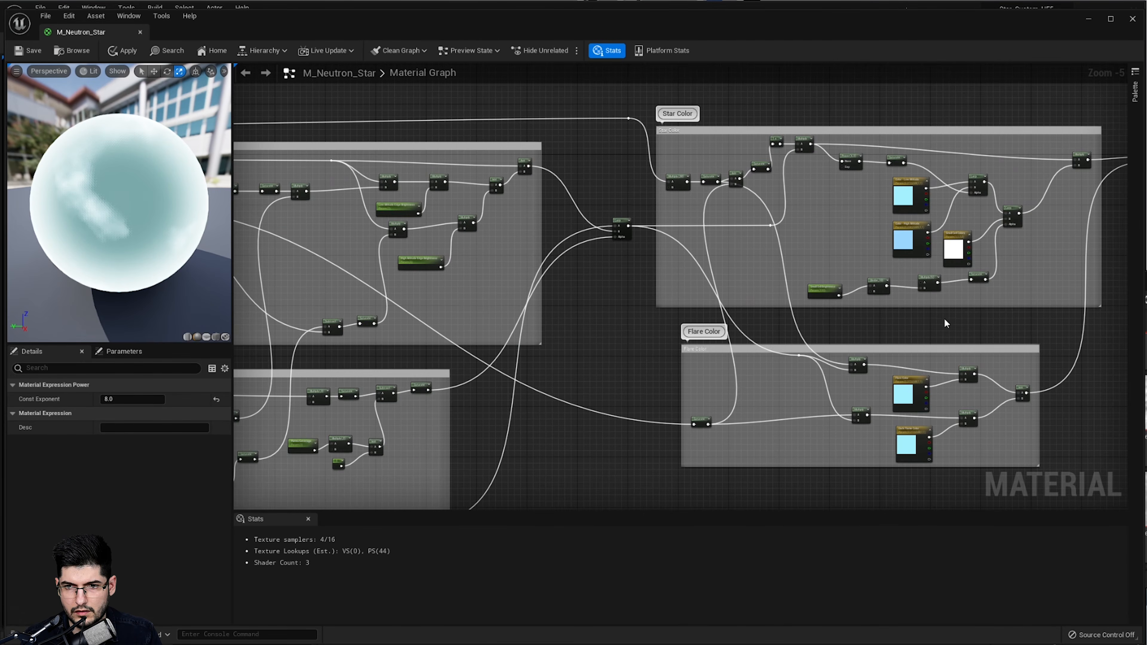
scroll(946, 323, up, 2)
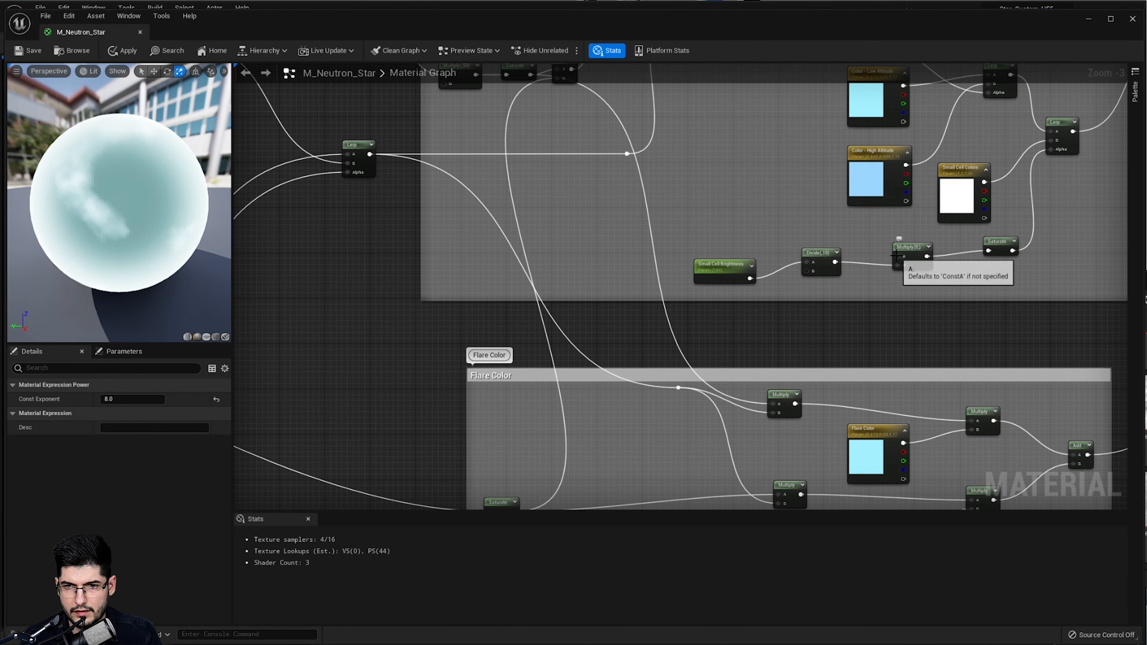
drag(894, 257, 359, 379)
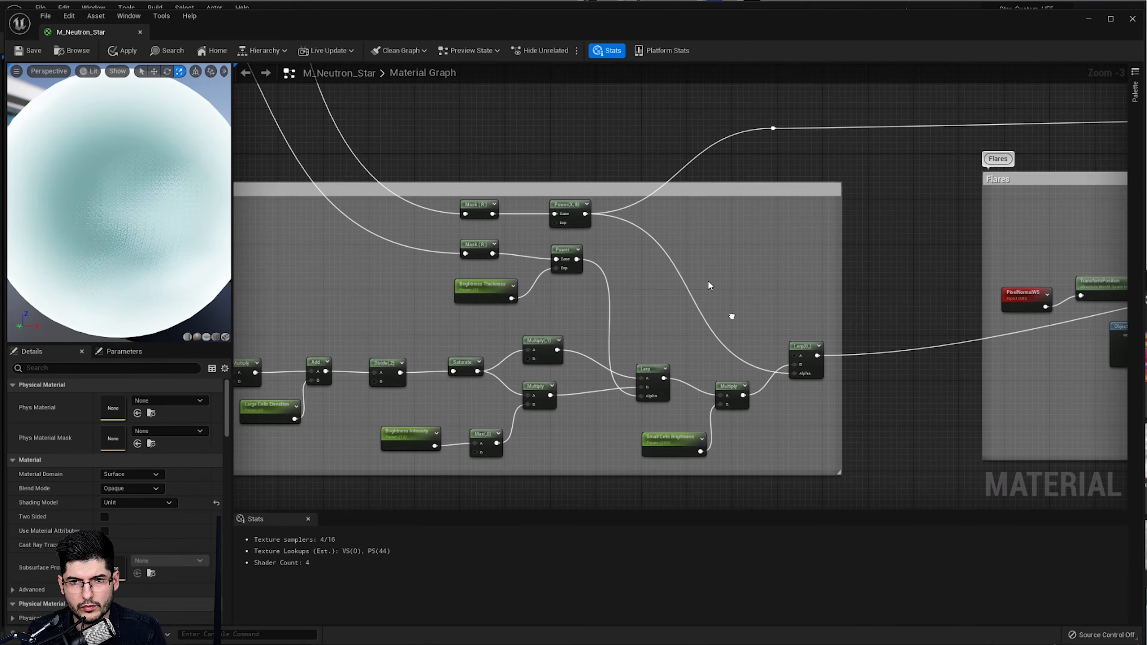
- Connect the output of the brightness Lerp in Micro Cell Setup to input A of the final Lerp
scroll(741, 296, down, 3)
scroll(662, 278, up, 4)
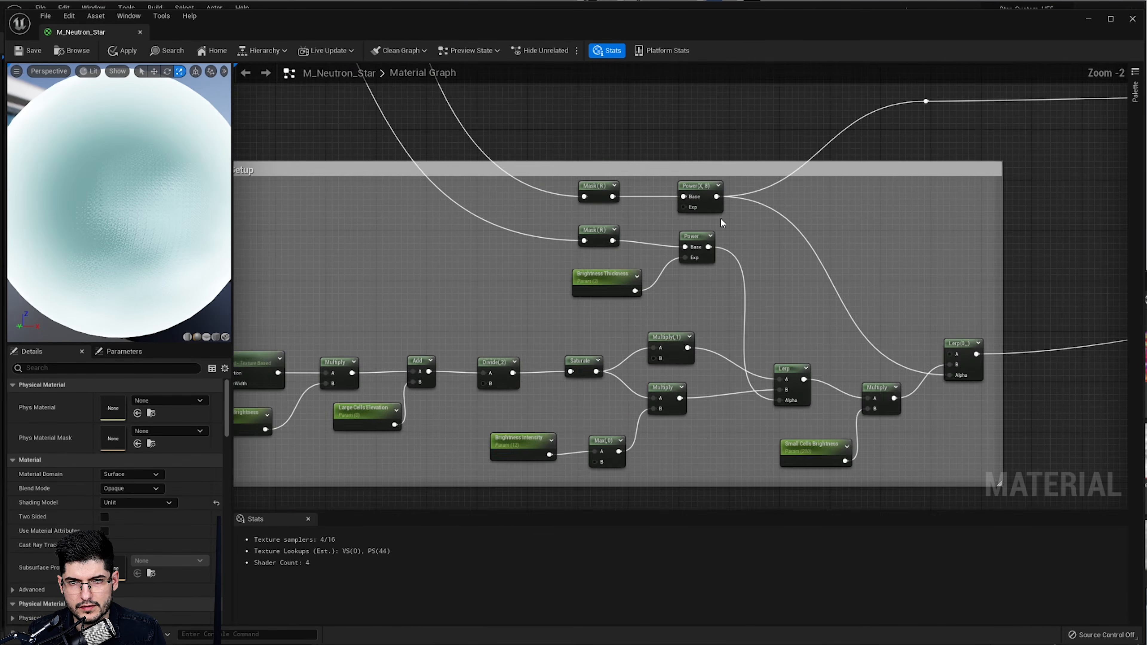
right_drag(764, 380, 575, 332)
scroll(575, 332, up, 2)
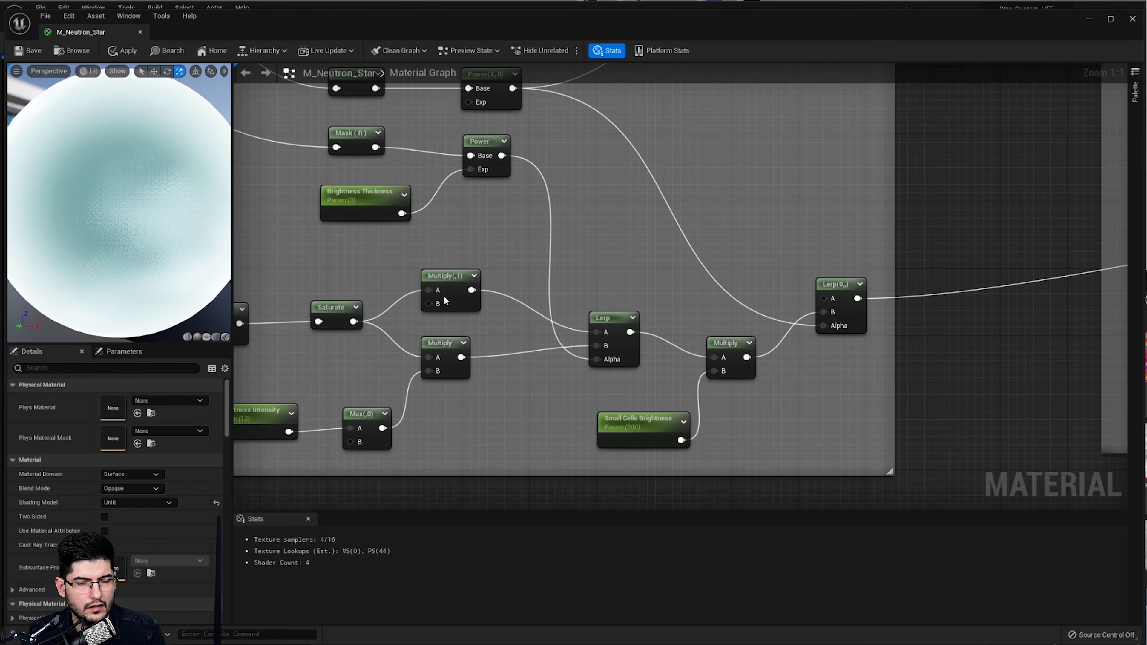
drag(630, 332, 832, 299)
scroll(431, 255, down, 2)
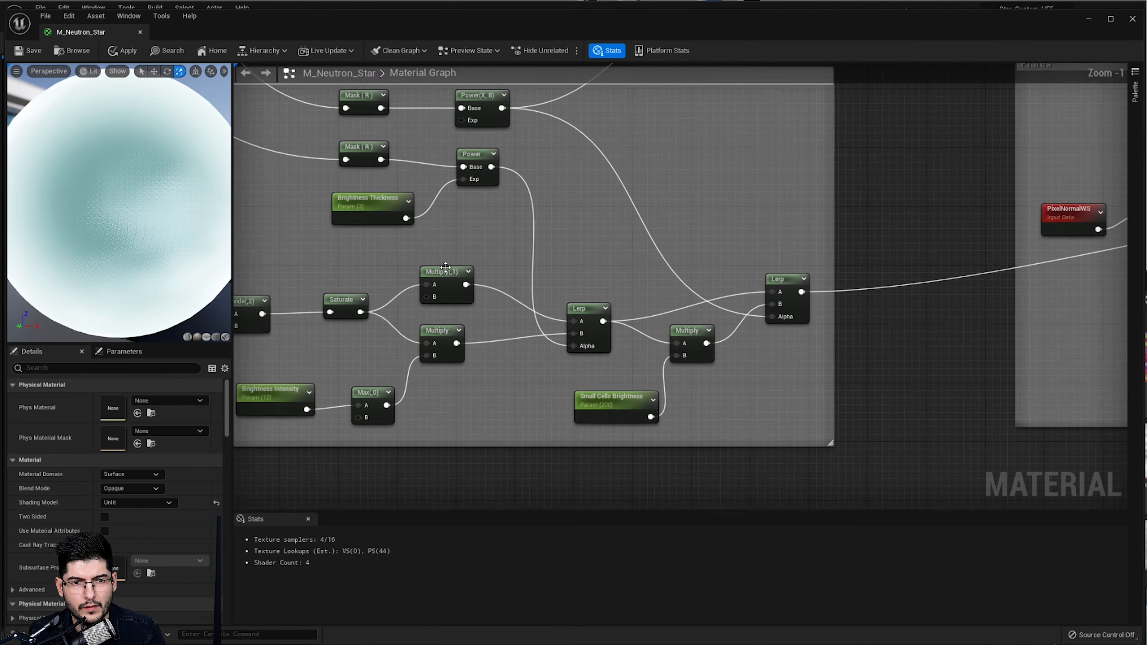
scroll(103, 194, down, 4)
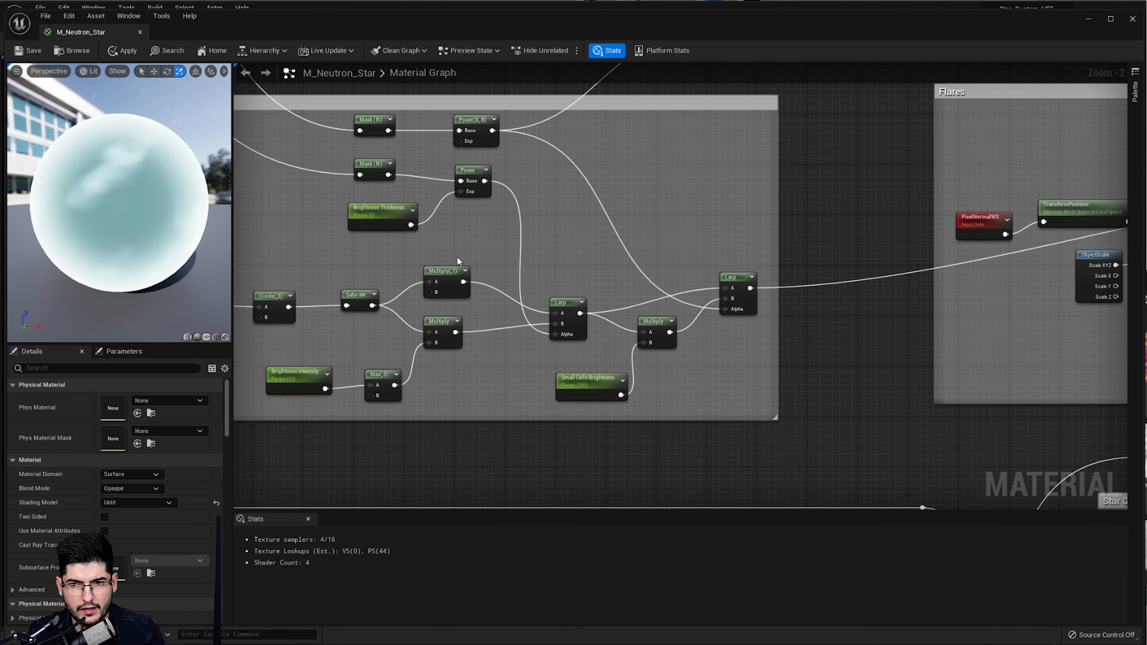
- Add a TransformVector node above the TransformPosition node in the Flares section
right_drag(458, 261, 174, 273)
click(774, 217)
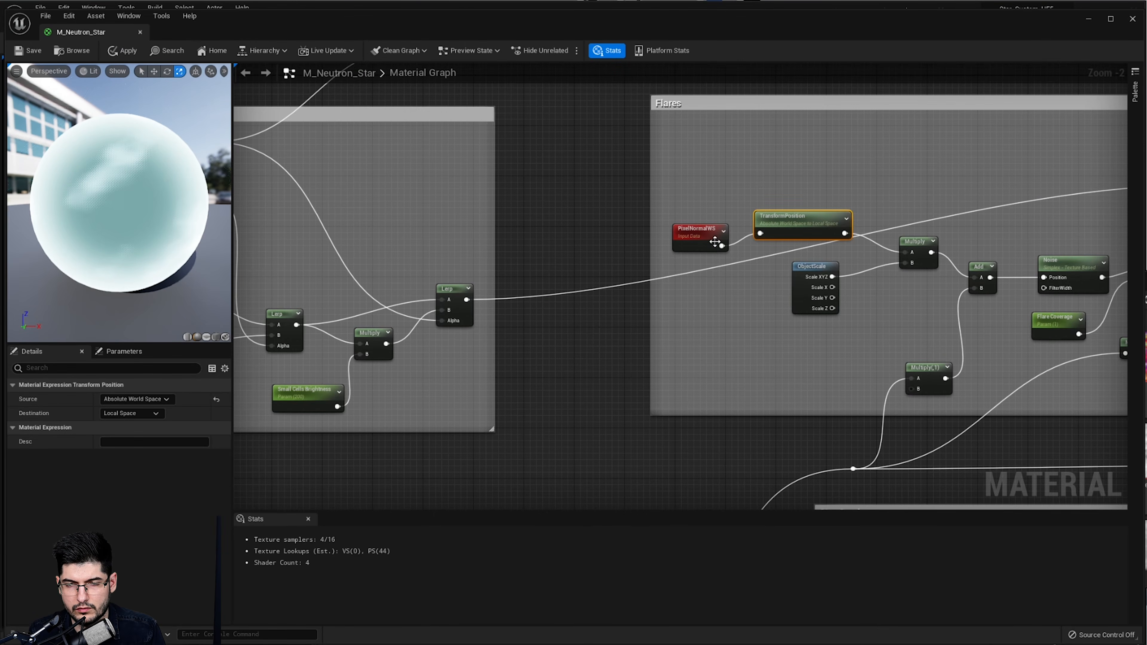
scroll(853, 227, up, 2)
scroll(851, 227, down, 6)
right_drag(988, 239, 602, 262)
right_drag(908, 323, 861, 304)
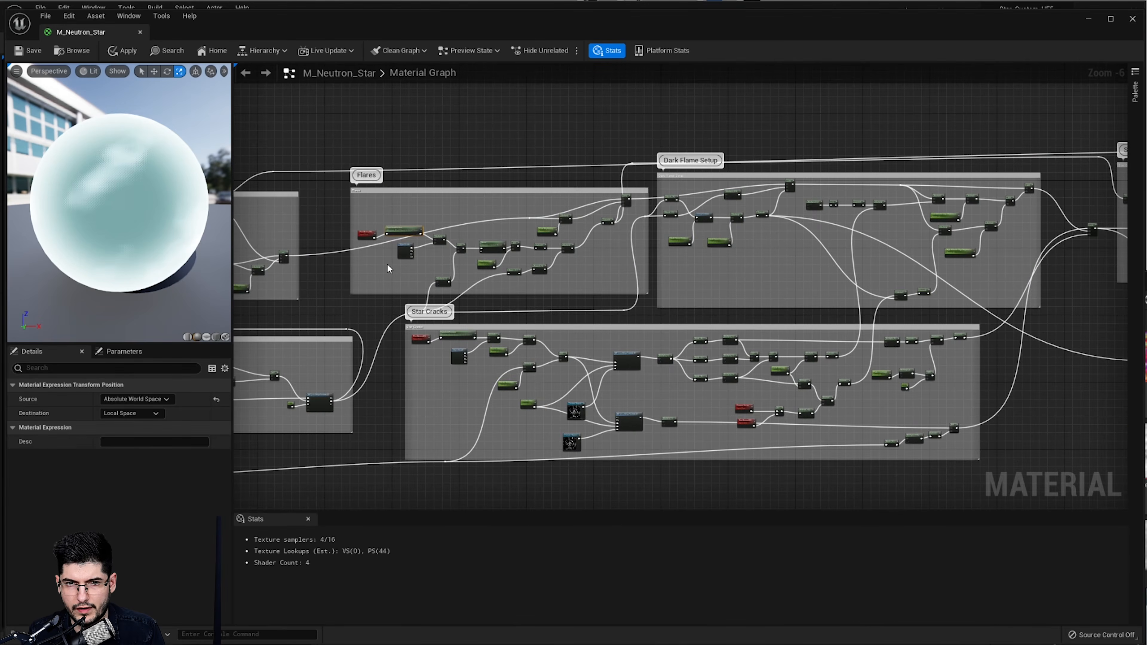
scroll(388, 269, up, 6)
right_drag(414, 103, 639, 205)
right_click(640, 205)
text(tra)
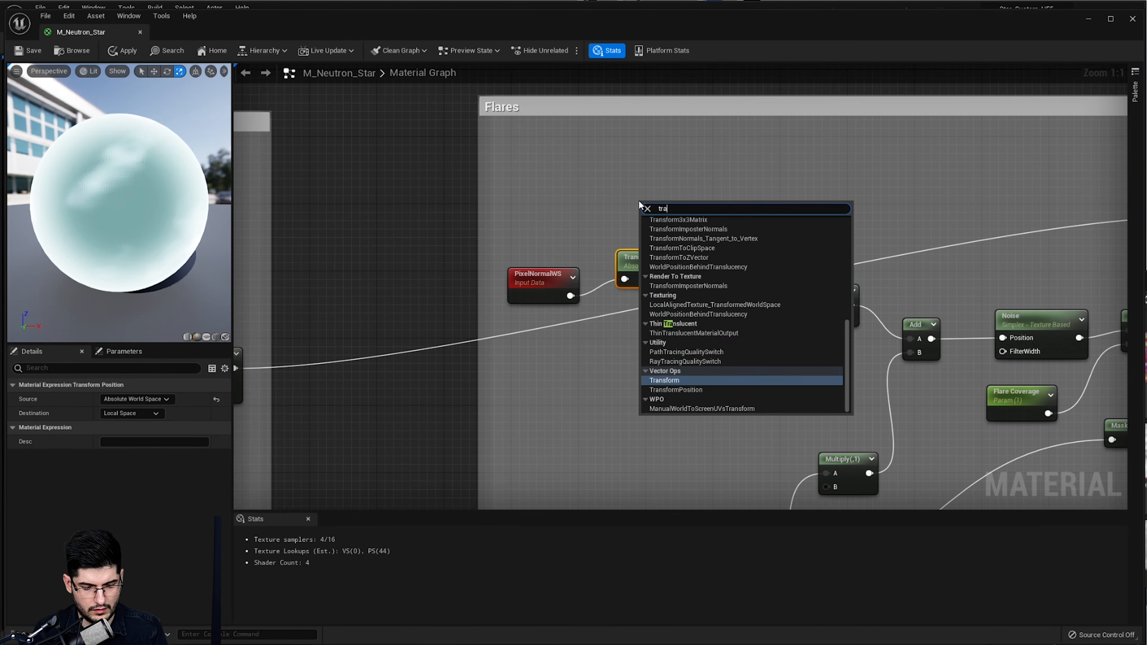
text(nsfo)
key(Return)
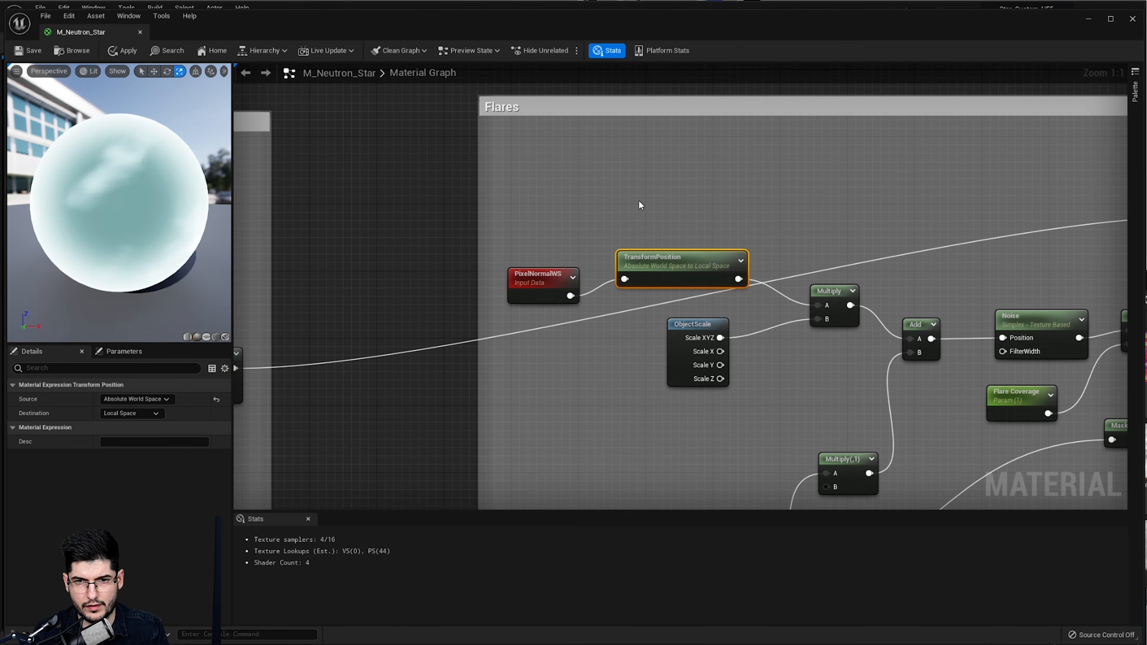
- Delete the TransformPosition node in Flares and connect PixelNormalWS to the TransformVector node's input
click(664, 266)
key(Delete)
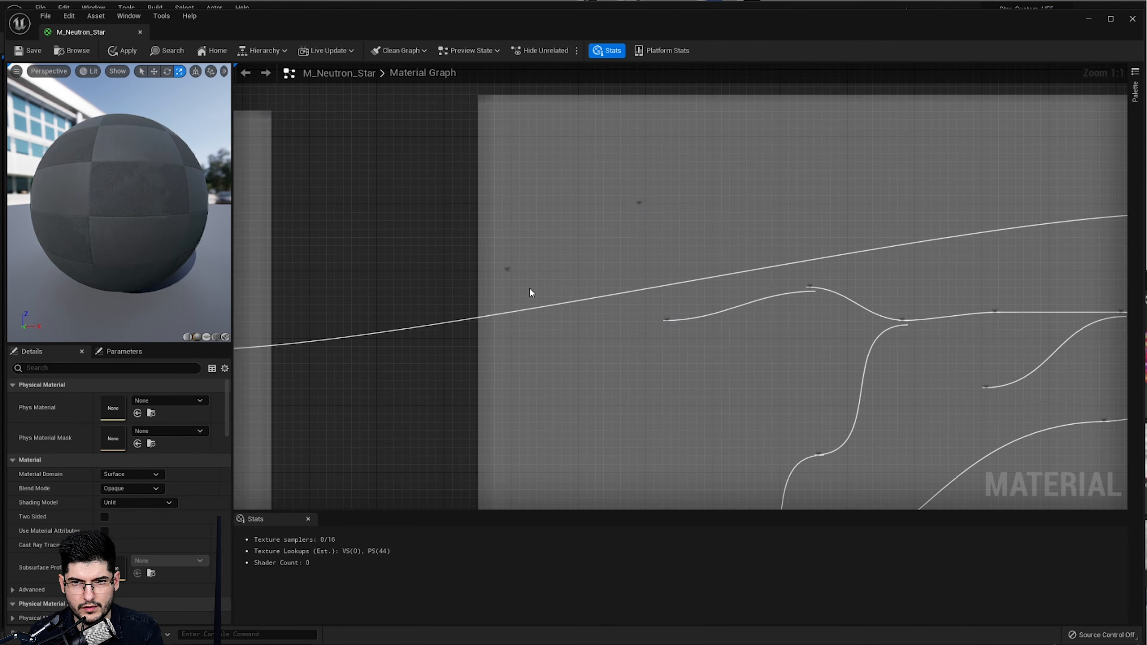
drag(571, 296, 633, 249)
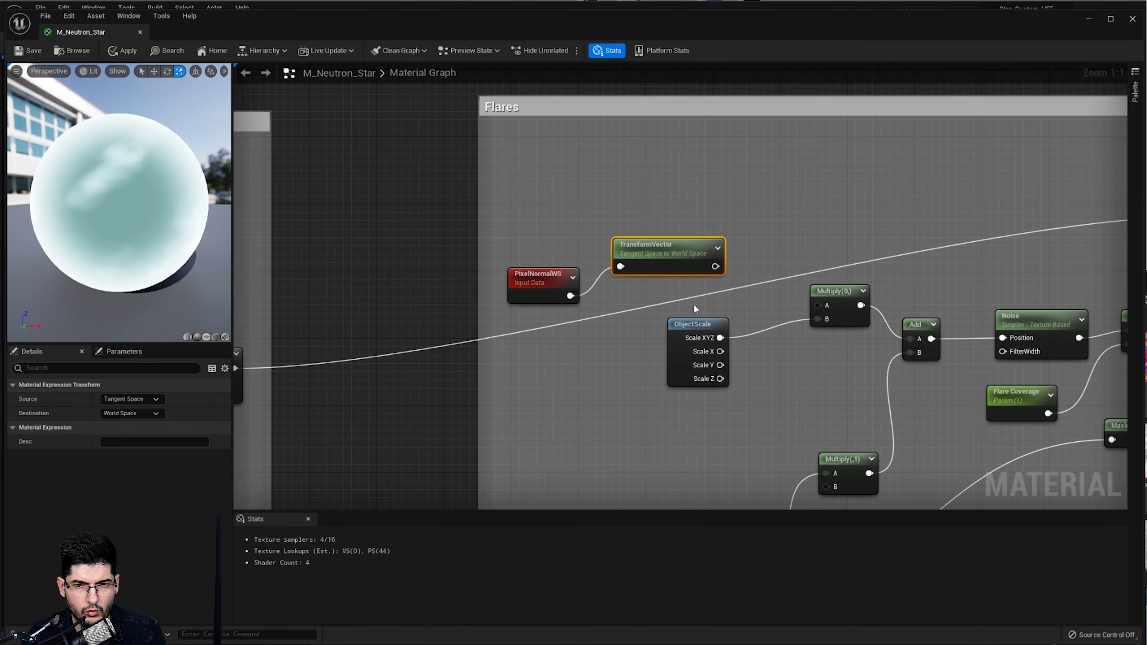
- Set the Flares TransformVector to convert World Space to Local Space and connect its output to input A of the ObjectScale Multiply
click(128, 399)
click(124, 431)
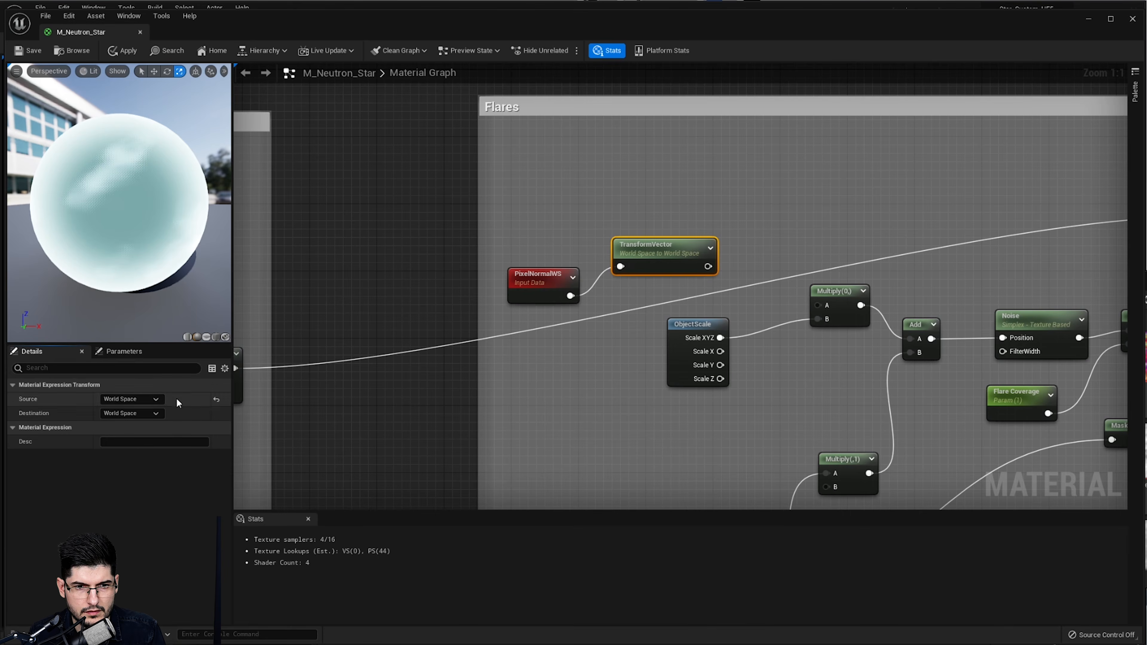
click(130, 414)
click(120, 436)
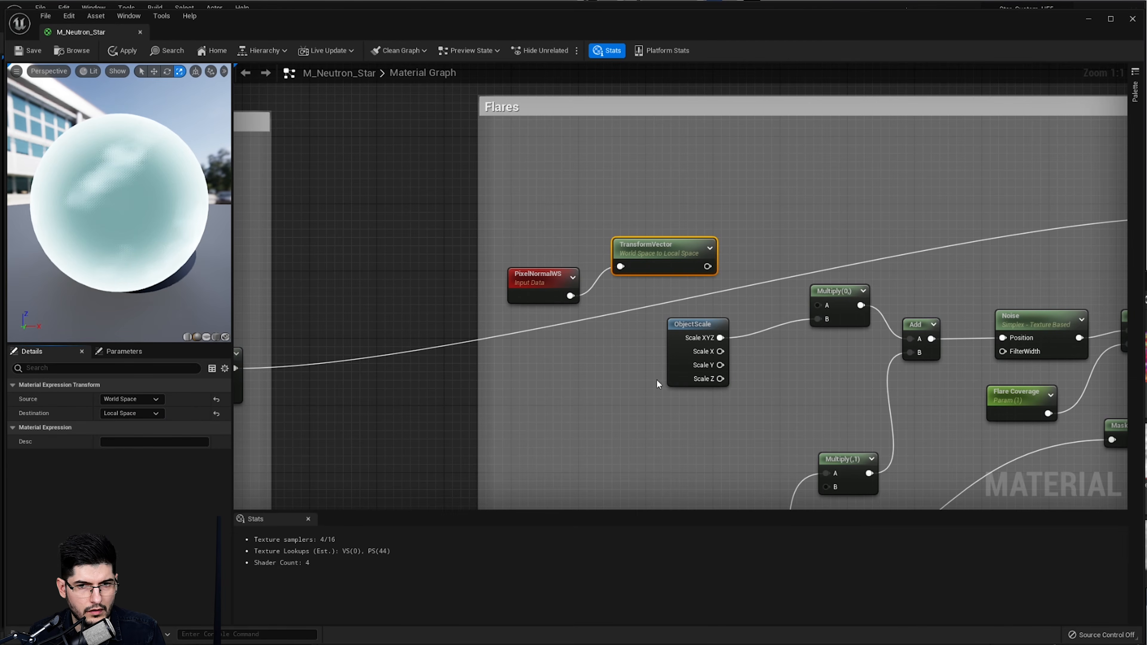
drag(708, 266, 817, 306)
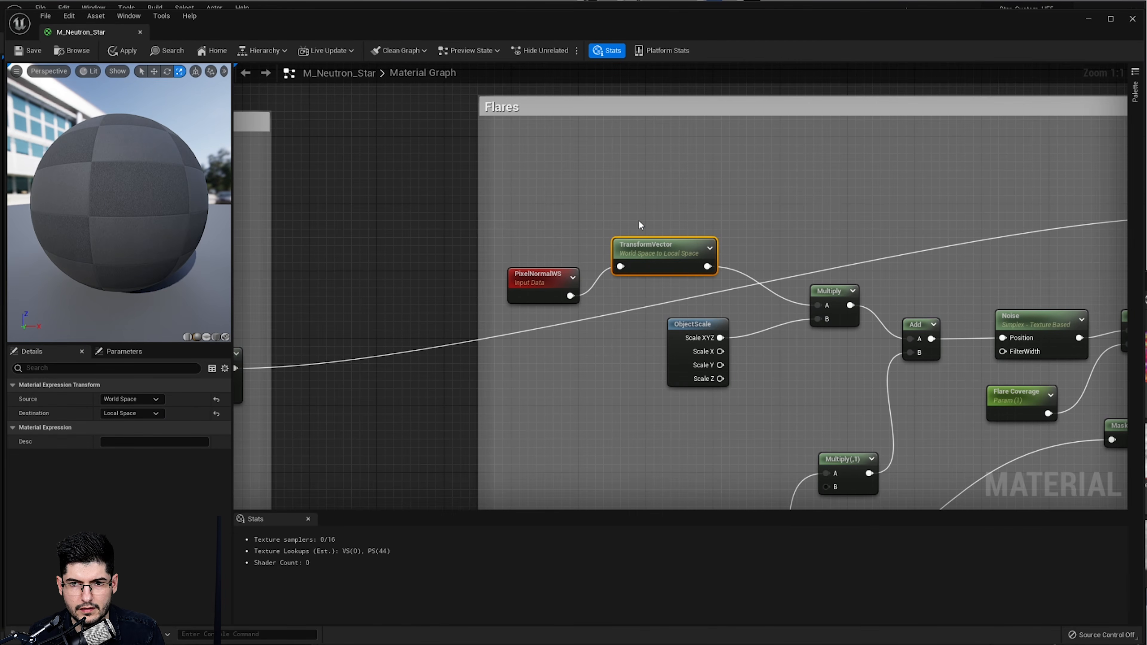
- Replace the TransformPosition node in Star Cracks with a copy of the Flares TransformVector, wired from PixelNormalWS to the Multiply's input A
click(641, 234)
click(644, 253)
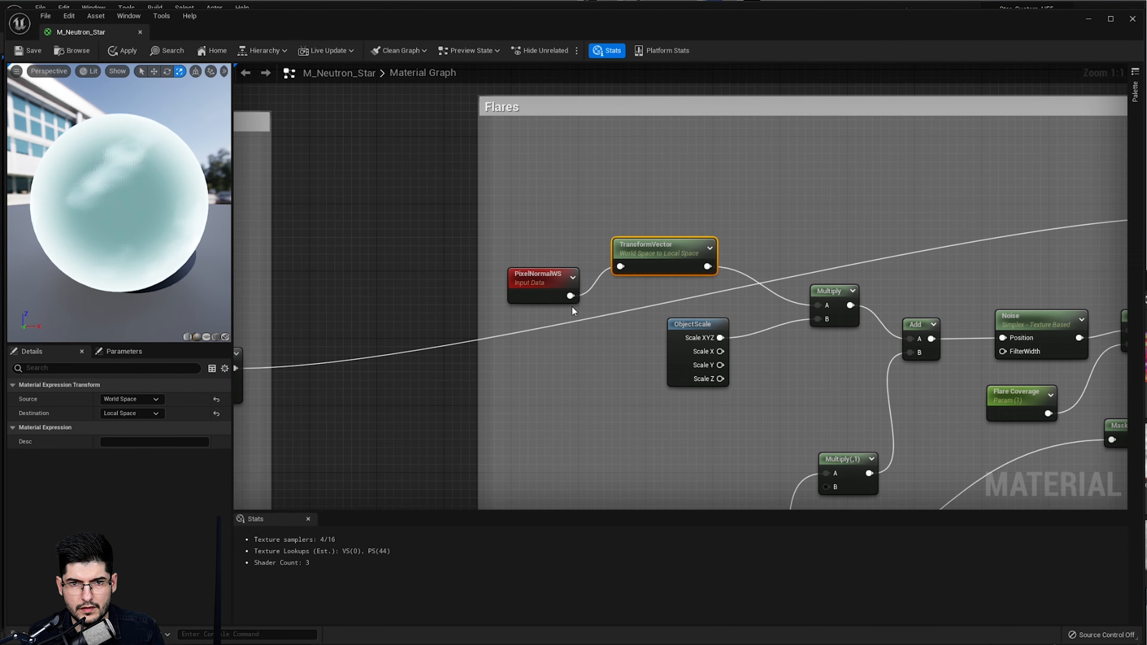
scroll(678, 295, down, 6)
scroll(718, 324, up, 6)
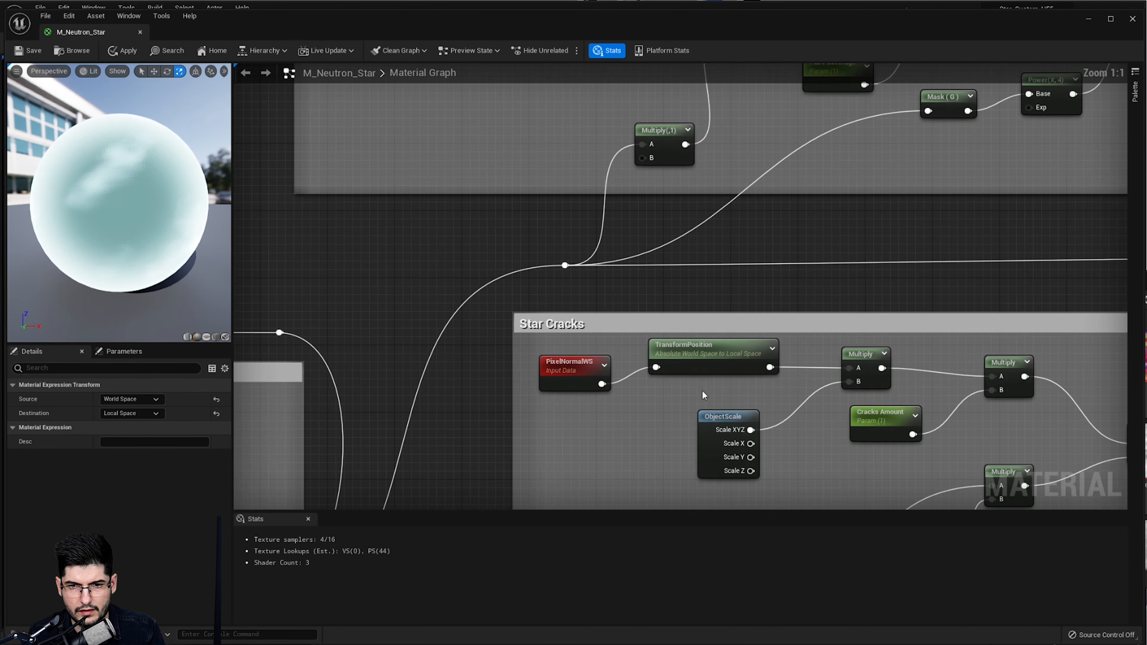
key(ctrl+v)
drag(718, 408, 694, 382)
click(617, 378)
drag(602, 384, 849, 369)
- Replace the TransformPosition node in Distortion 3 with a TransformVector copy, wired from PixelNormalWS to the ObjectScale Multiply's input A
scroll(849, 369, down, 5)
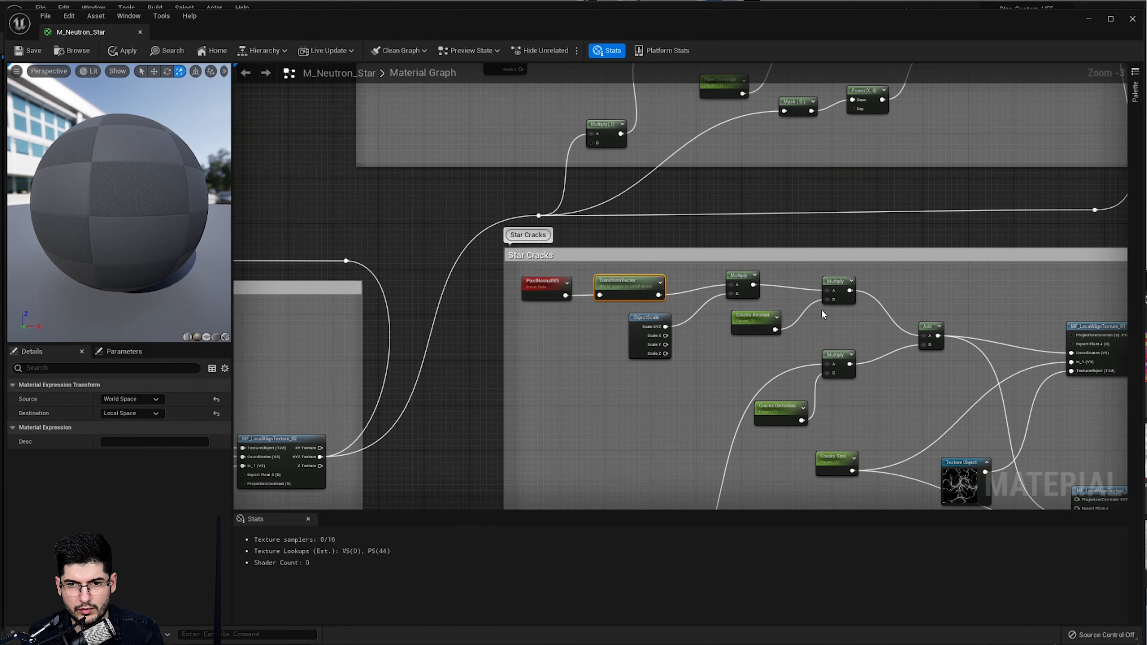
right_drag(880, 344, 591, 243)
right_drag(866, 265, 379, 320)
scroll(379, 320, down, 2)
right_drag(385, 280, 524, 372)
scroll(724, 278, up, 3)
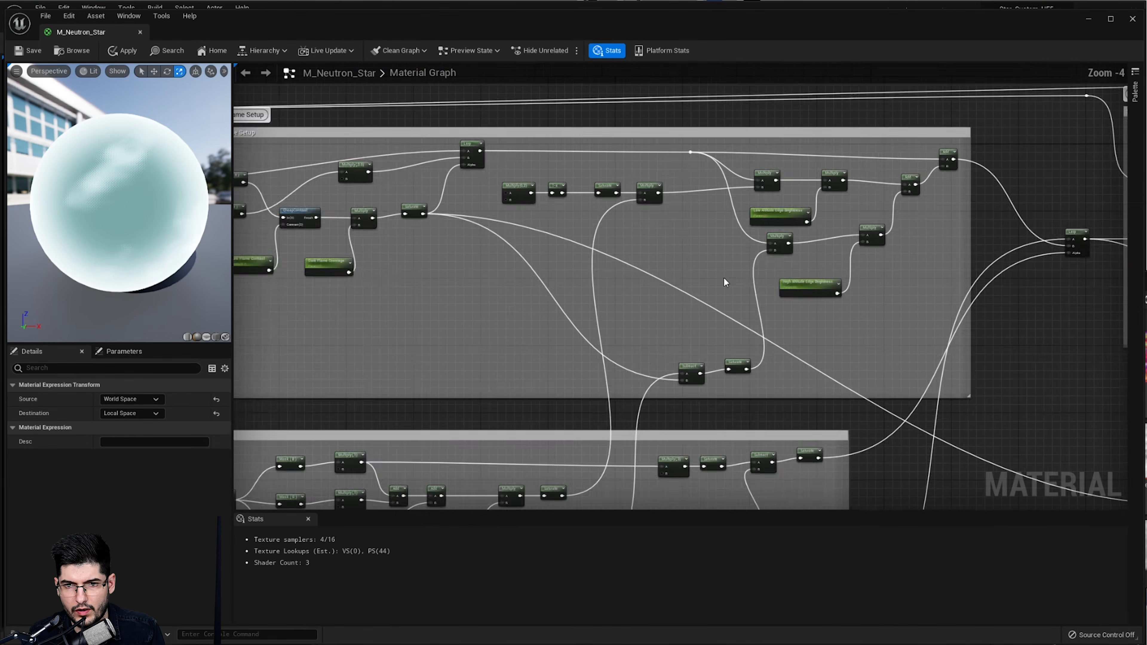
scroll(656, 301, down, 2)
right_drag(461, 343, 848, 268)
right_drag(249, 377, 976, 285)
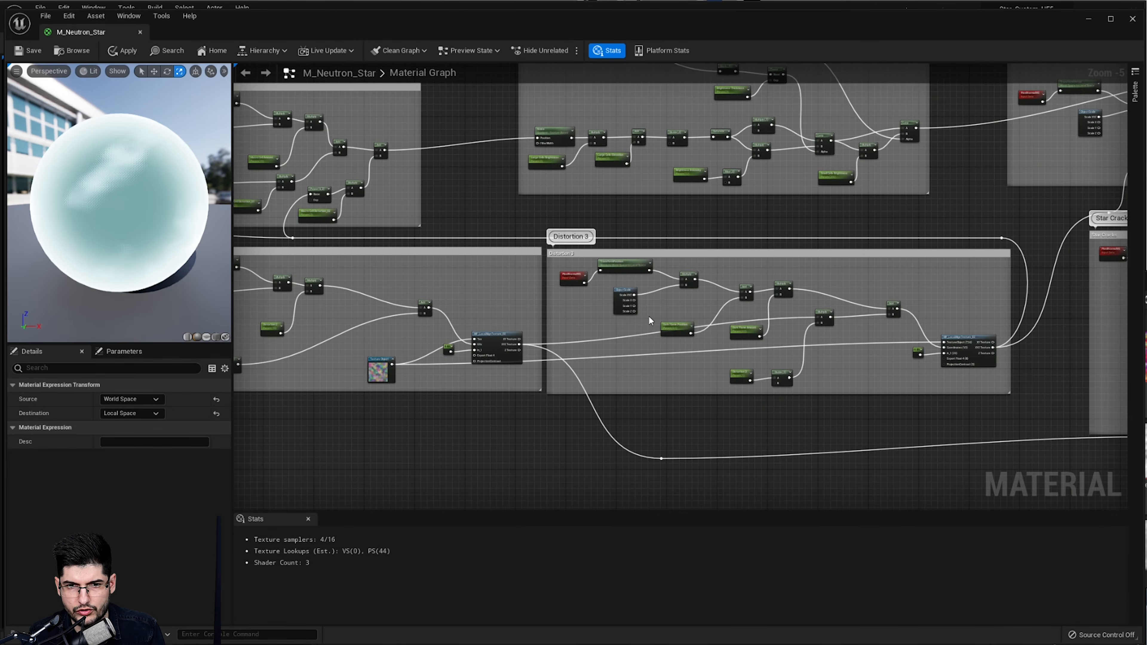
scroll(632, 288, up, 5)
key(ctrl+v)
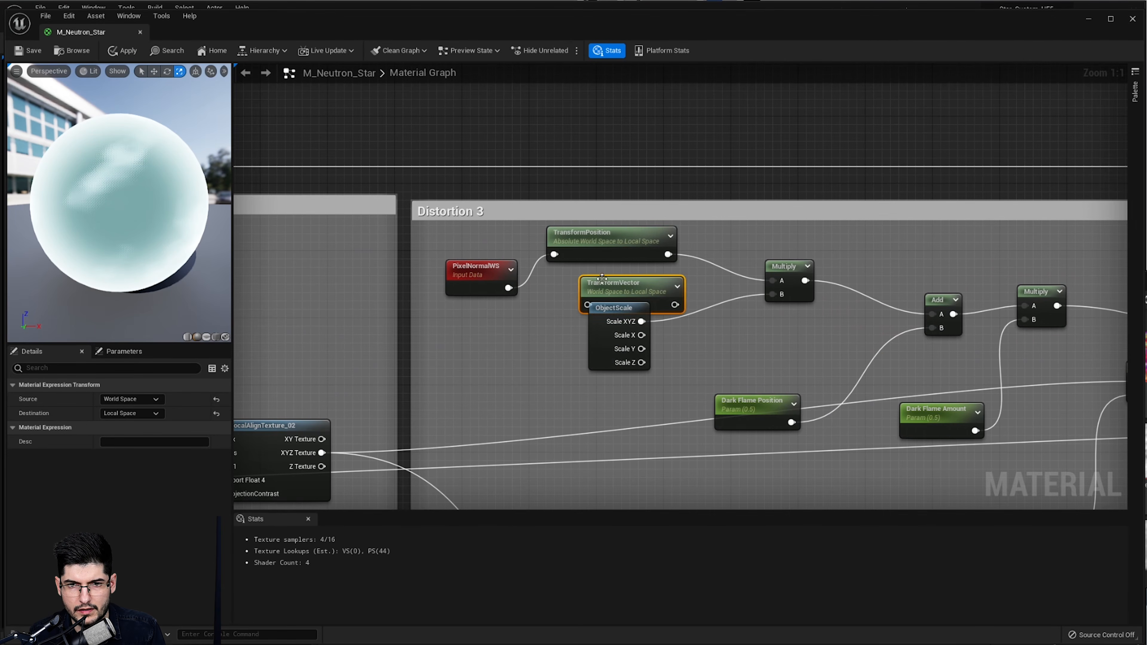
drag(602, 279, 554, 297)
click(593, 242)
key(Delete)
drag(642, 297, 774, 282)
- Replace the TransformPosition node in Distortion 2 with a TransformVector copy, wired from PixelNormalWS to the ObjectScale Multiply's input A
scroll(716, 294, down, 2)
right_drag(365, 332, 971, 275)
scroll(971, 275, down, 3)
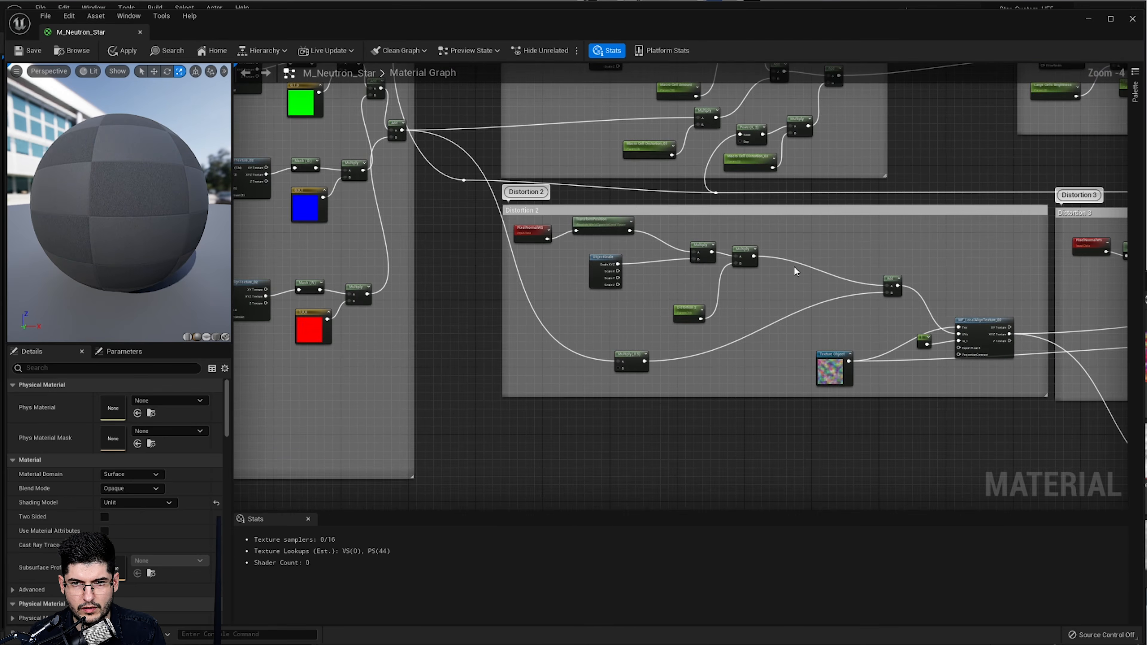
scroll(665, 261, up, 5)
click(520, 207)
key(Delete)
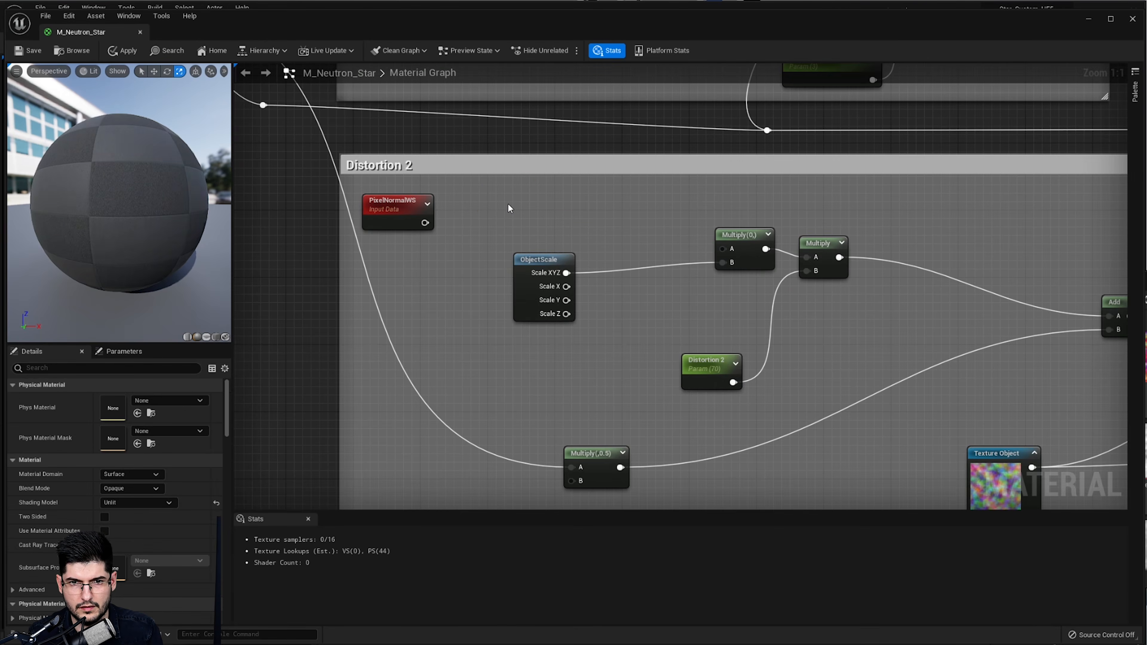
key(ctrl+v)
drag(425, 223, 513, 231)
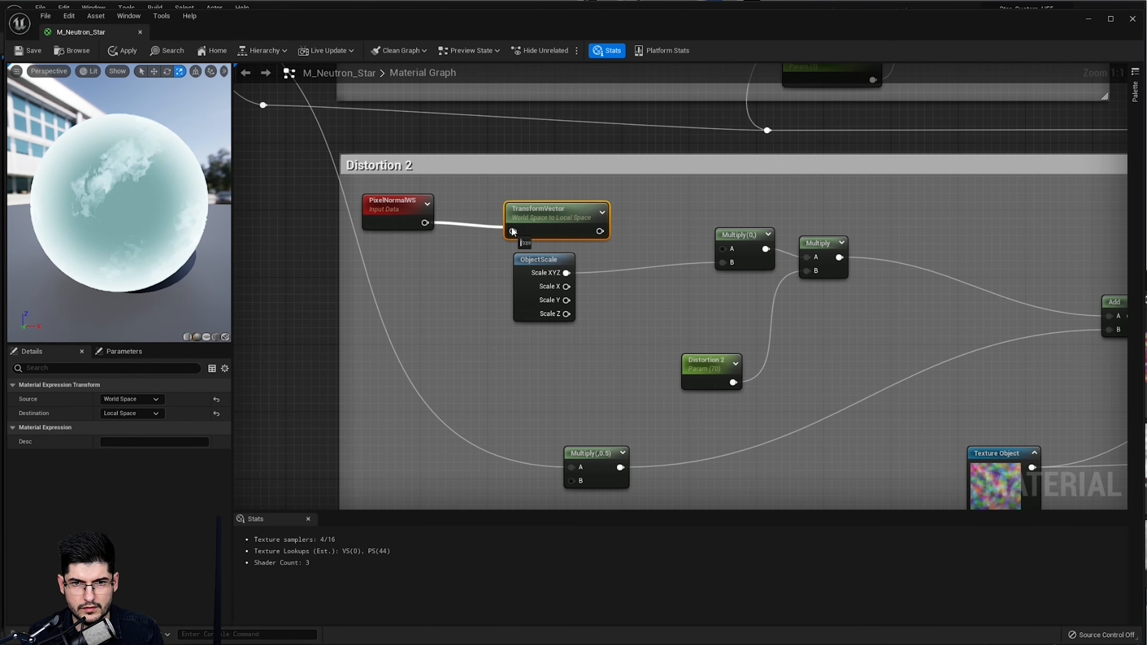
drag(598, 232, 723, 254)
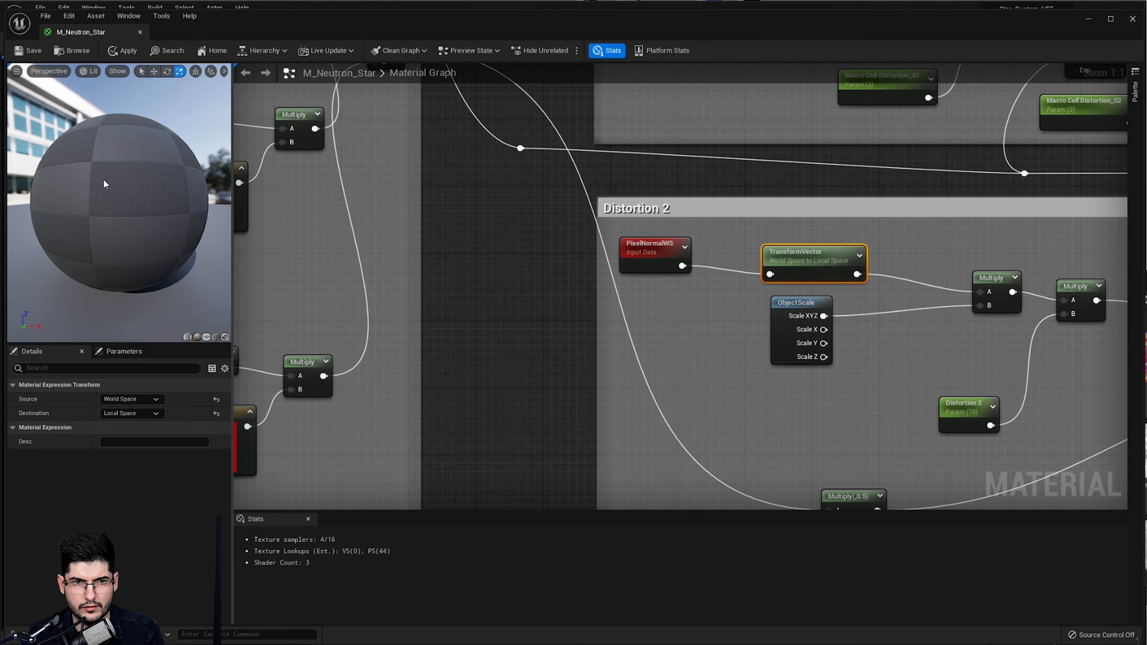
- Replace the TransformPosition in the blue (0,0,1) branch of Distortion over Time with a TransformVector copy between PixelNormalWS and Multiply input A
mouse_move(459, 274)
right_down()
mouse_move(604, 294)
mouse_move(729, 293)
right_up()
right_drag(618, 267, 838, 295)
scroll(834, 300, down, 2)
mouse_move(584, 282)
right_down()
mouse_move(765, 309)
mouse_move(843, 301)
right_up()
scroll(646, 253, up, 2)
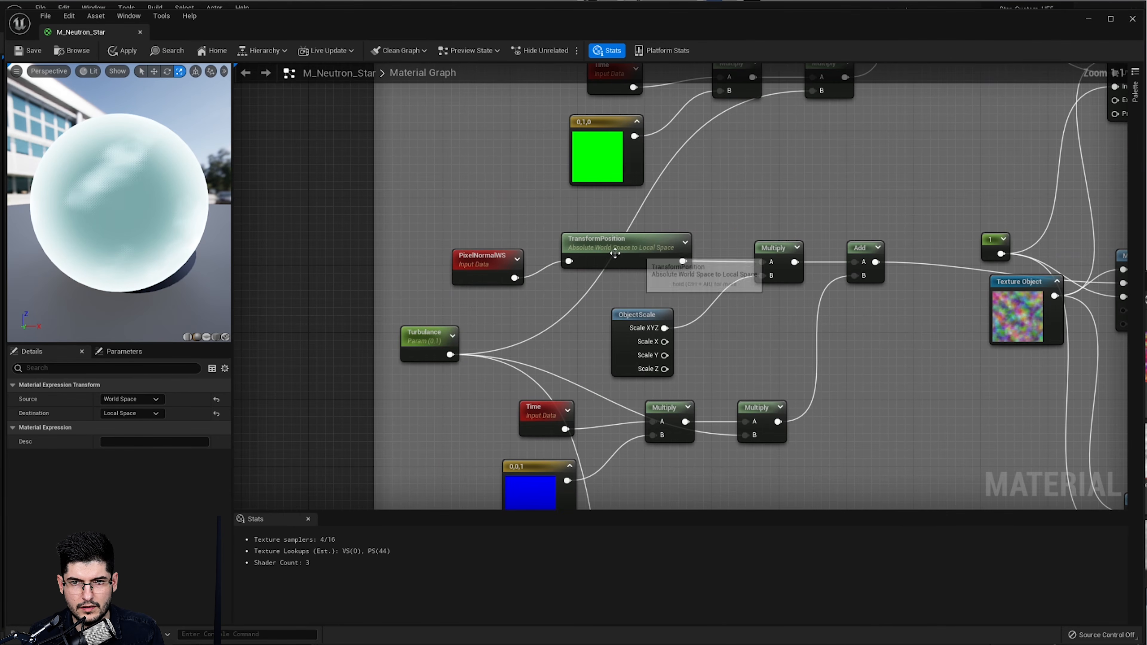
click(605, 252)
key(Delete)
right_drag(583, 227, 617, 404)
key(ctrl+v)
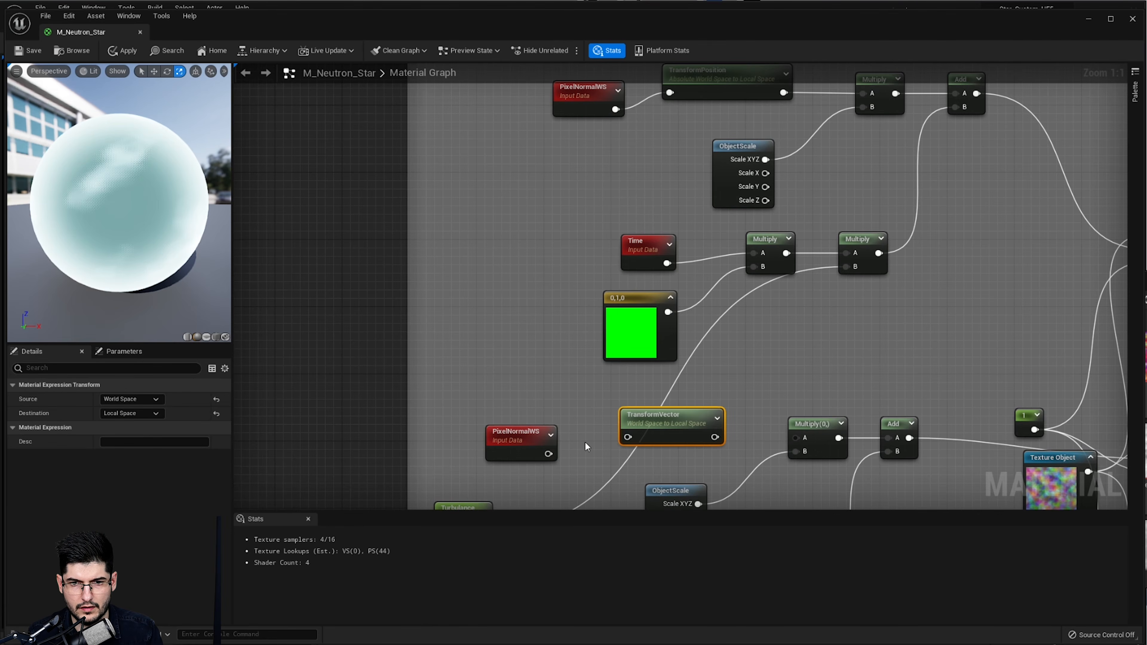
drag(548, 454, 628, 437)
drag(715, 437, 796, 437)
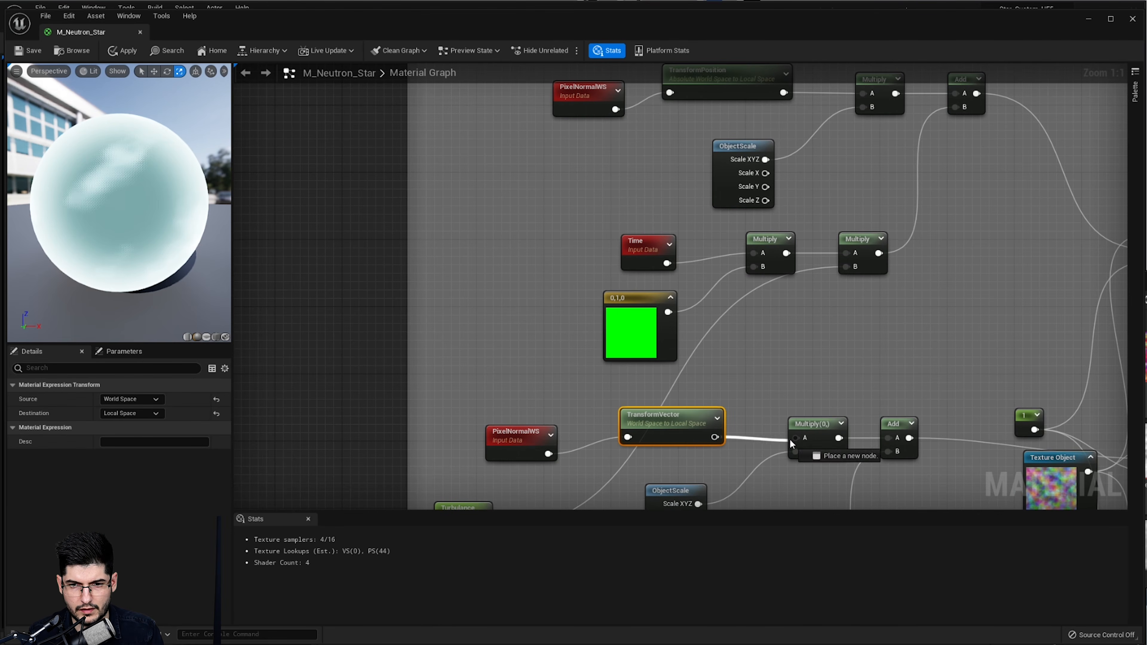
- Replace the TransformPosition in the green (0,1,0) branch of Distortion over Time with a TransformVector copy between PixelNormalWS and Multiply input A
right_drag(696, 108, 699, 267)
click(704, 256)
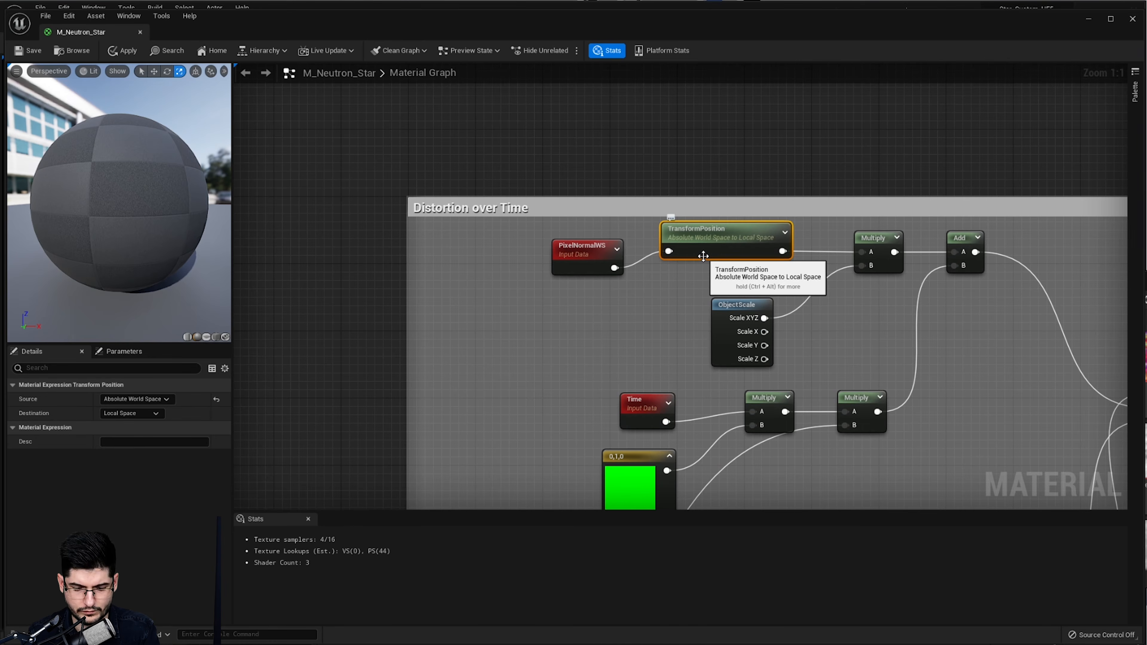
key(Delete)
key(ctrl+z)
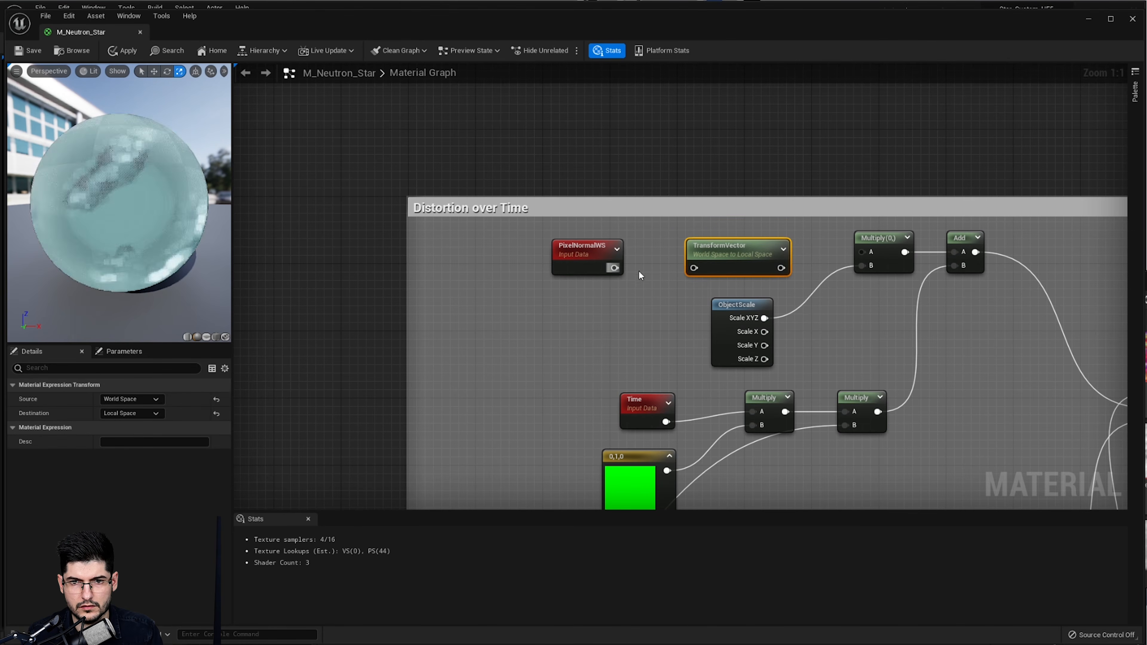
drag(779, 268, 862, 252)
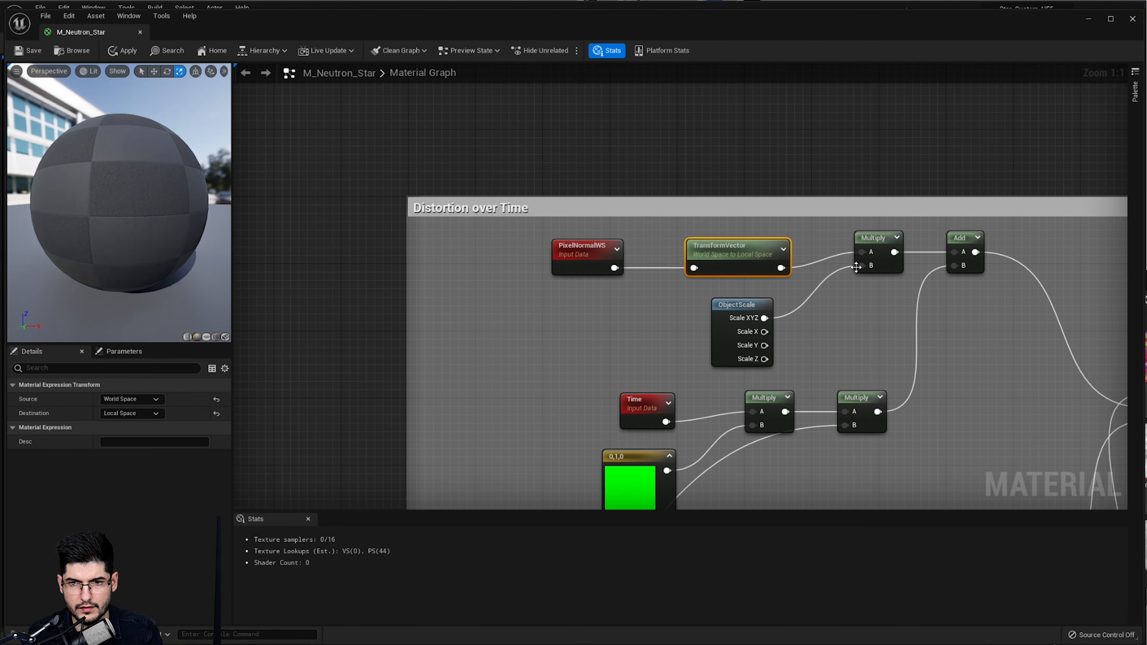
- Replace the TransformPosition in the red (1,0,0) branch of Distortion over Time with a TransformVector copy between PixelNormalWS and Multiply input A
scroll(862, 265, down, 3)
right_drag(804, 475, 806, 221)
right_drag(723, 414, 750, 270)
scroll(751, 269, up, 2)
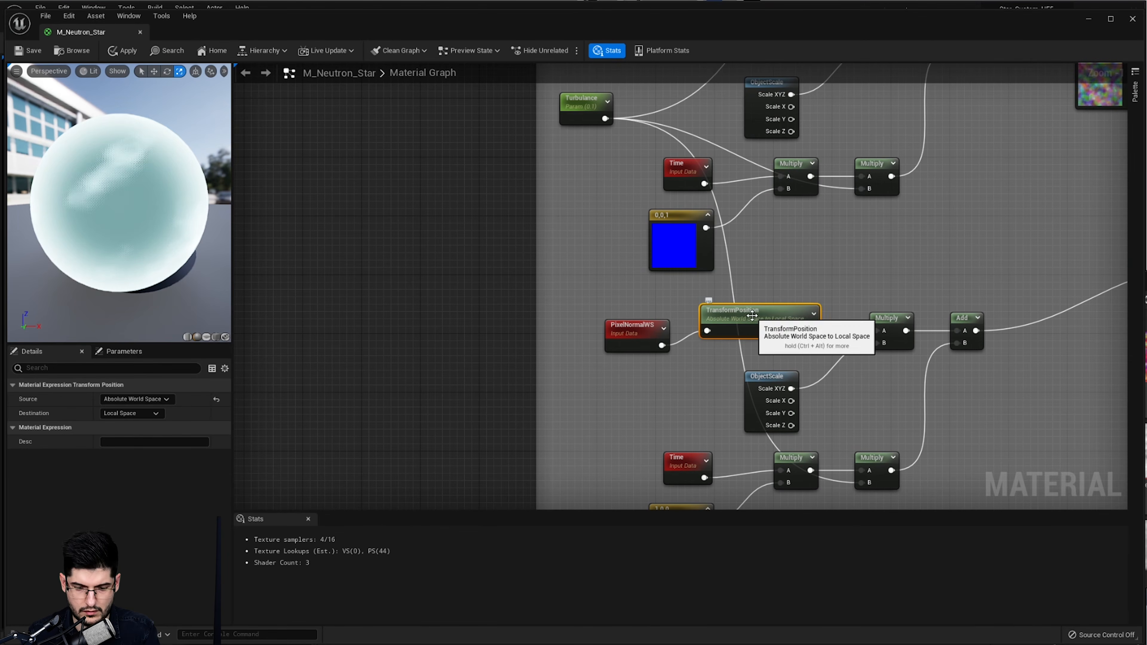
click(732, 334)
key(Delete)
key(ctrl+z)
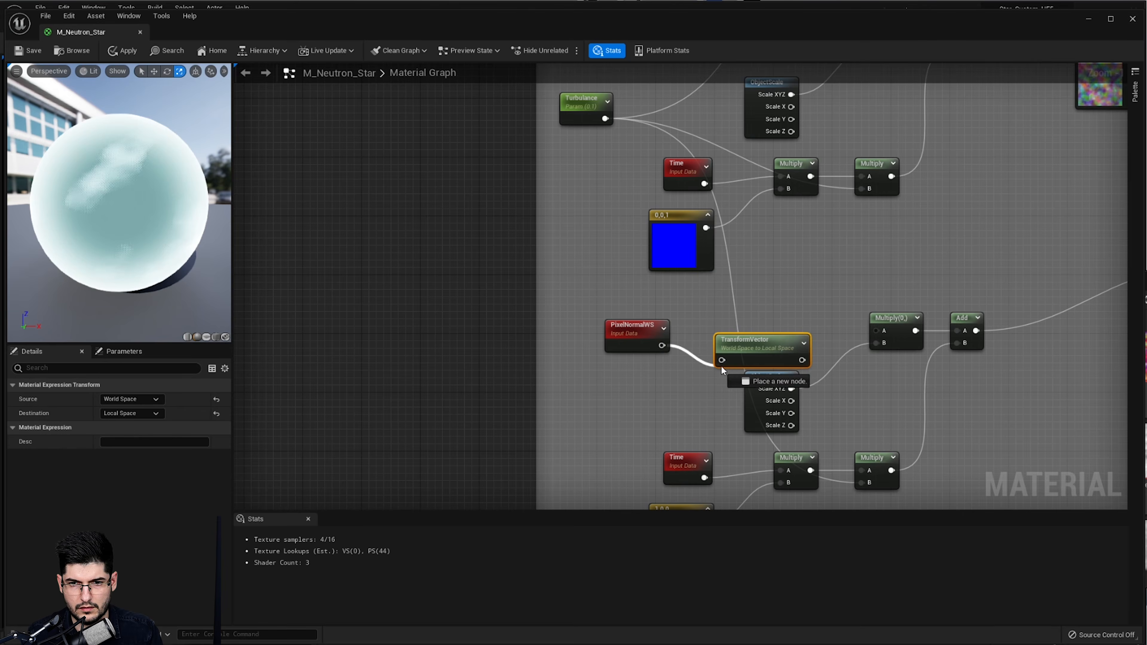
drag(733, 360, 718, 353)
drag(787, 352, 876, 331)
- Replace the TransformPosition node in Distortion 1 with a TransformVector copy, wired from PixelNormalWS to the ObjectScale Multiply's input A
scroll(858, 326, down, 5)
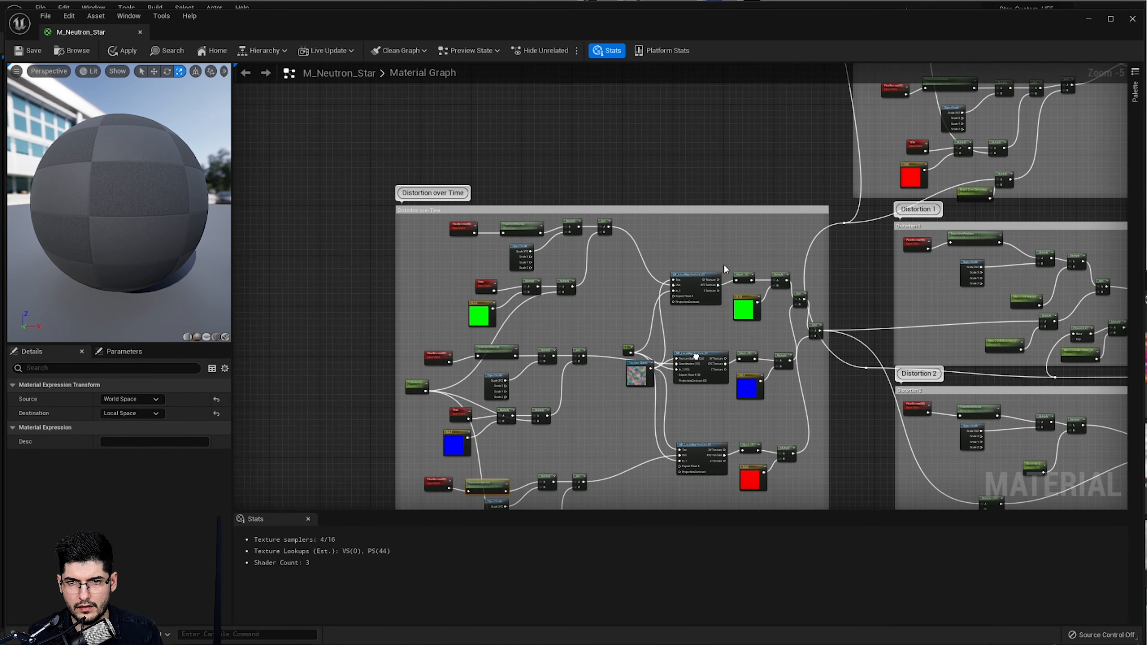
scroll(987, 239, up, 5)
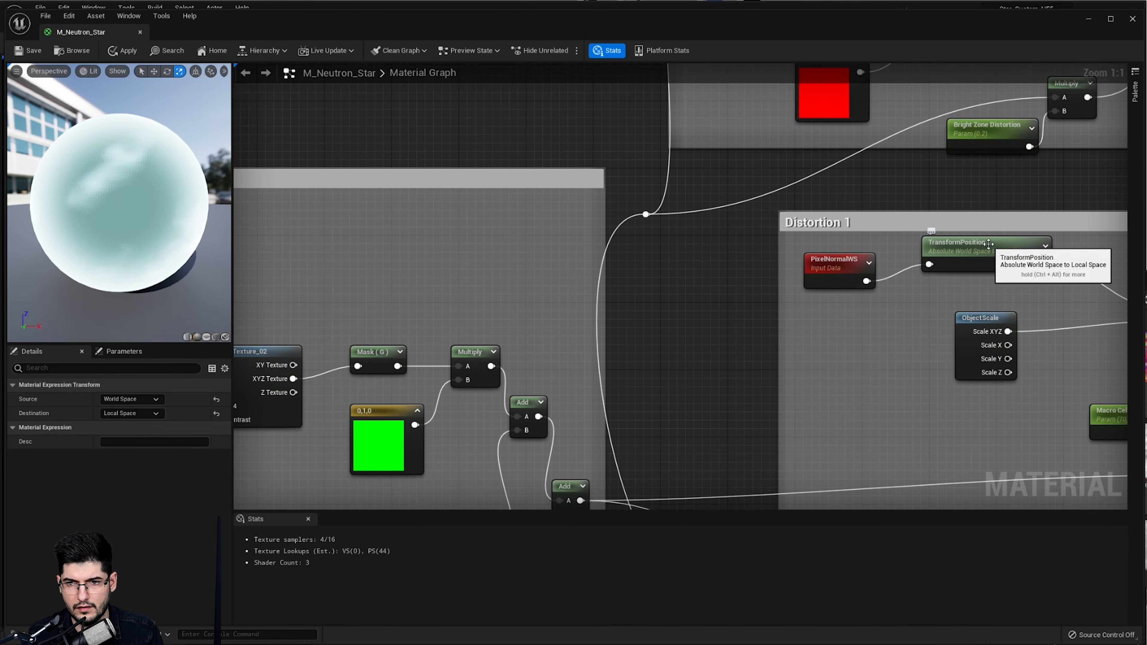
right_drag(990, 244, 759, 291)
key(Delete)
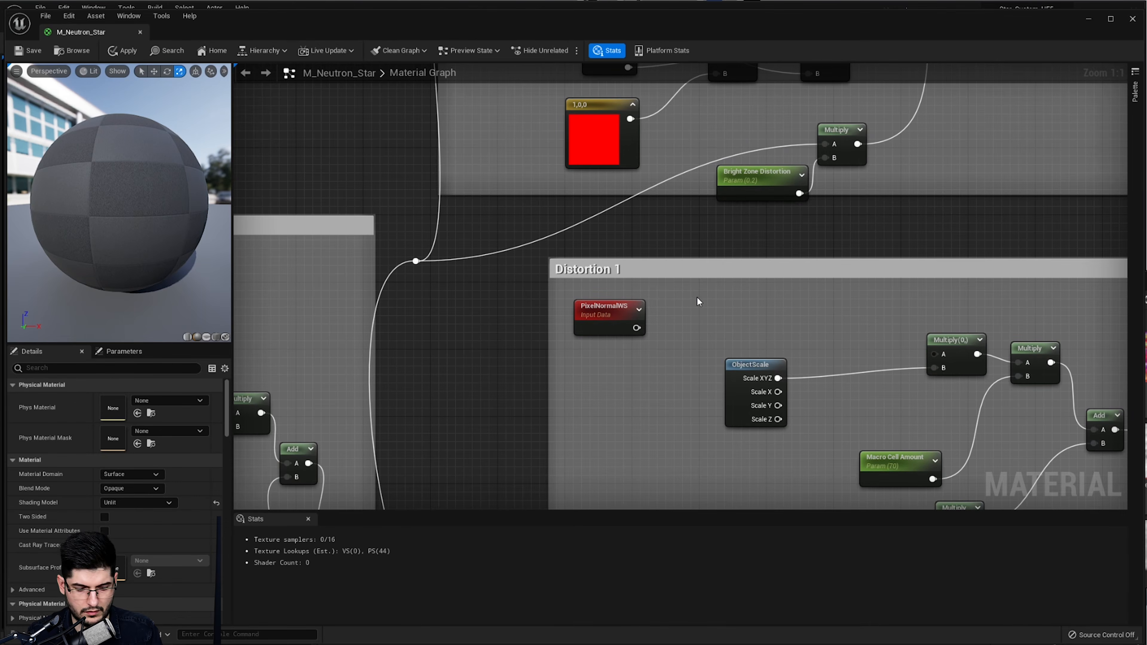
key(ctrl+v)
drag(638, 328, 720, 330)
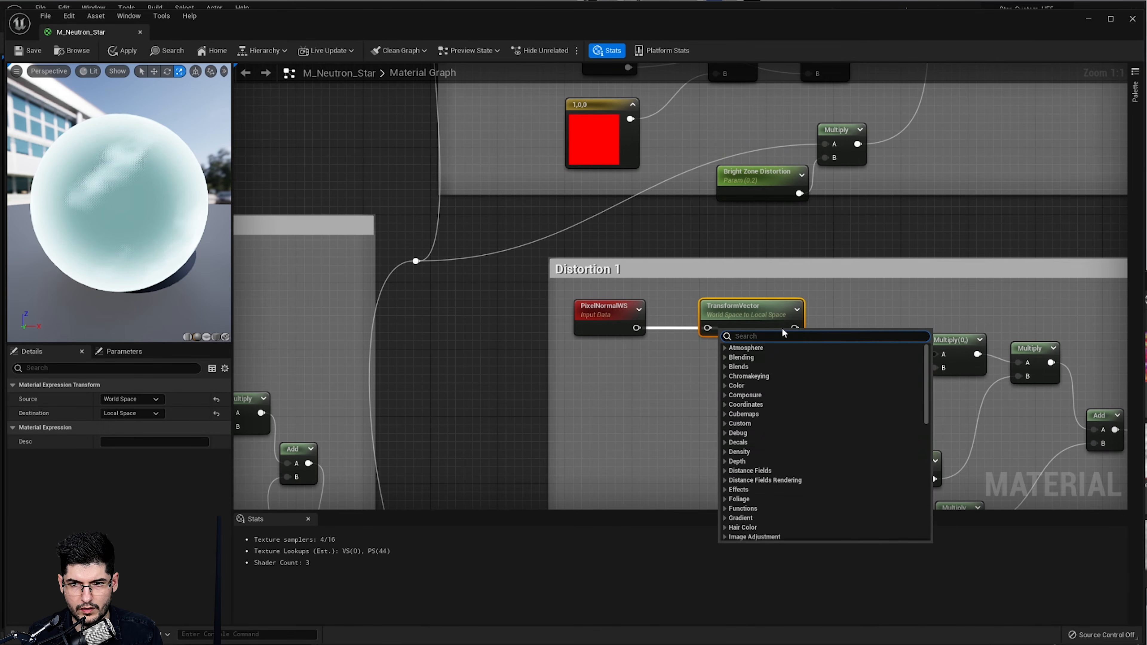
click(773, 320)
drag(628, 324, 708, 329)
drag(795, 328, 943, 354)
- Replace the TransformPosition in the red branch of the Bright Zone Distortion section with a TransformVector copy between PixelNormalWS and Multiply input A
scroll(858, 271, down, 2)
right_drag(822, 217, 825, 401)
click(722, 168)
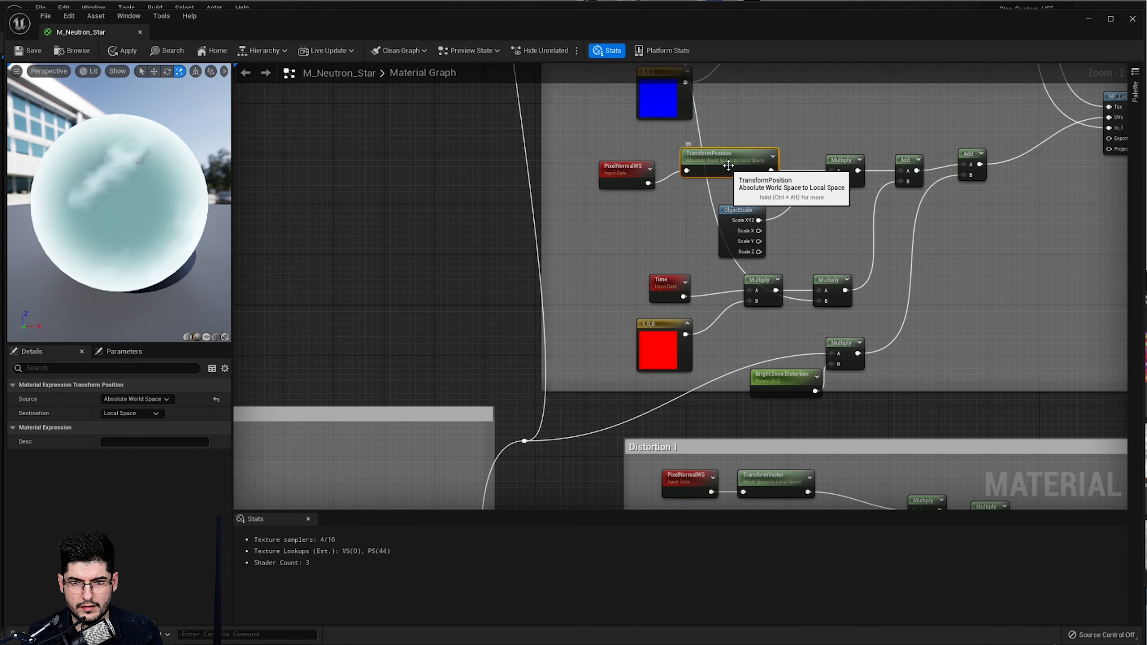
scroll(722, 168, up, 2)
key(Delete)
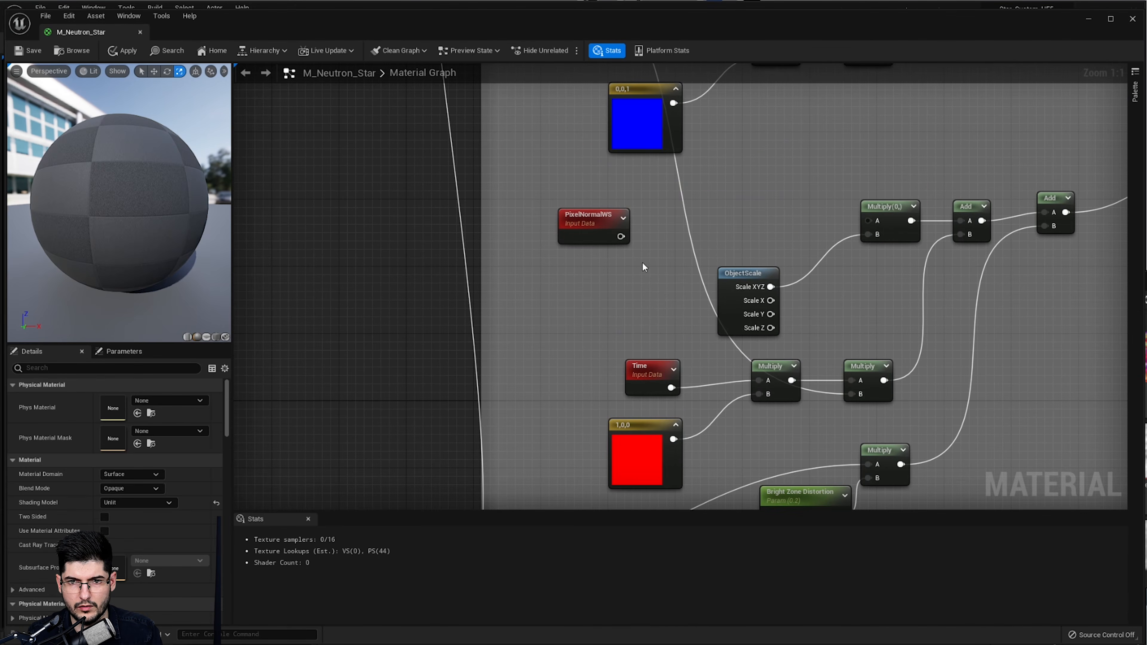
key(ctrl+v)
drag(621, 237, 692, 229)
drag(780, 229, 873, 220)
- Replace the TransformPosition node in the same section's blue (0,0,1) branch with a TransformVector copy fed by PixelNormalWS
scroll(831, 190, down, 2)
right_drag(800, 128, 777, 348)
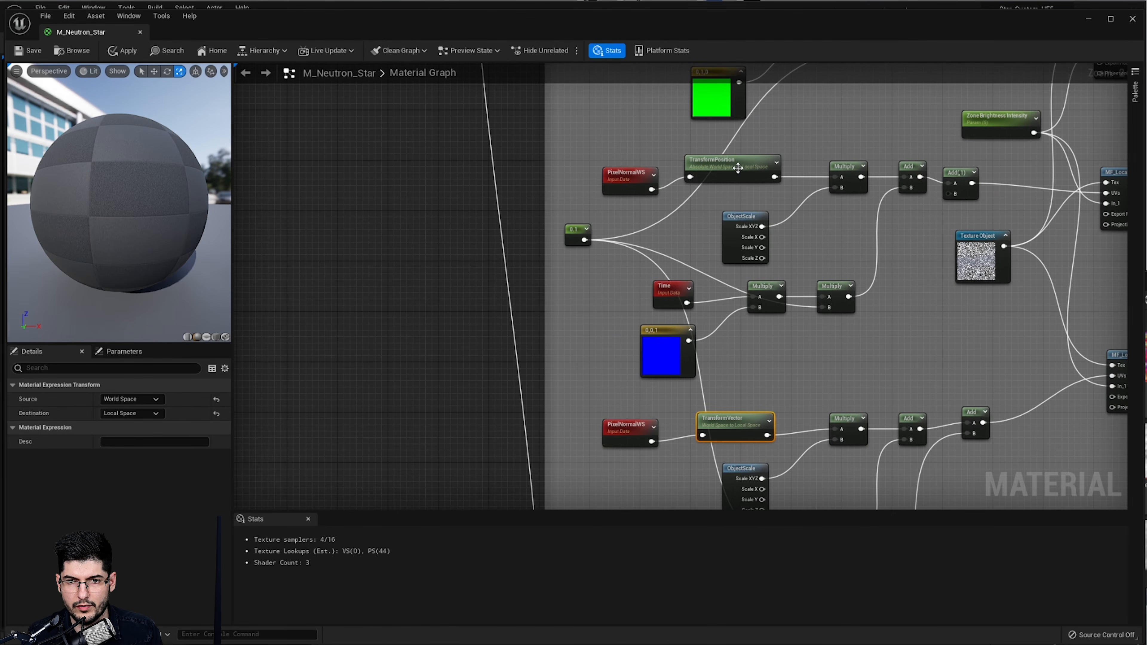
click(732, 178)
key(Delete)
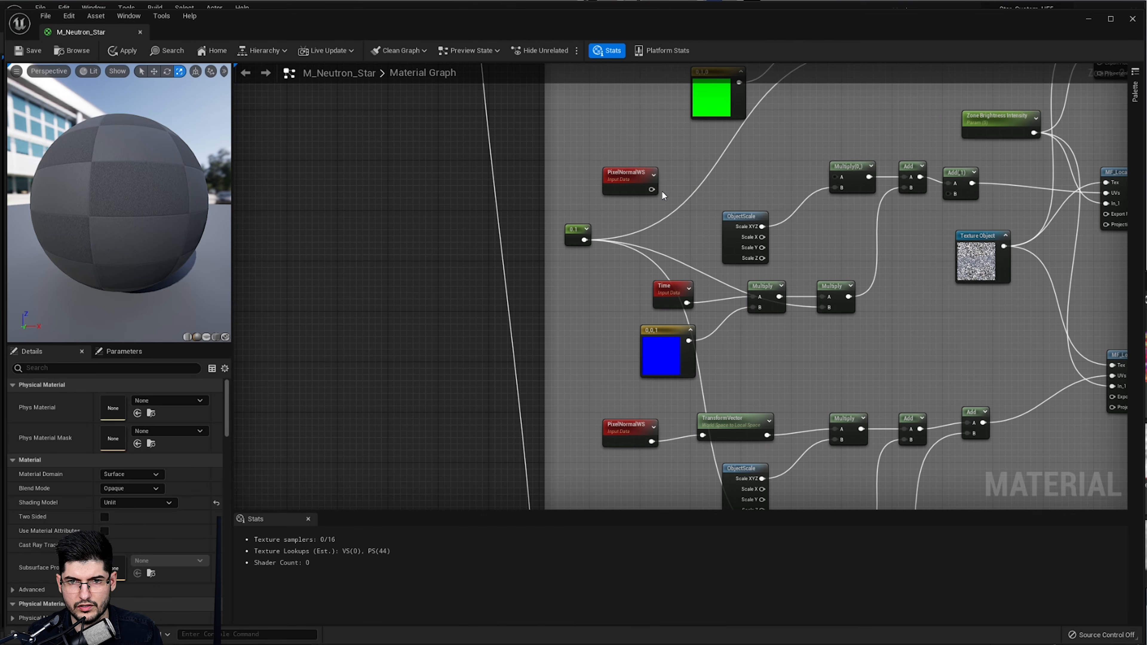
drag(652, 189, 686, 202)
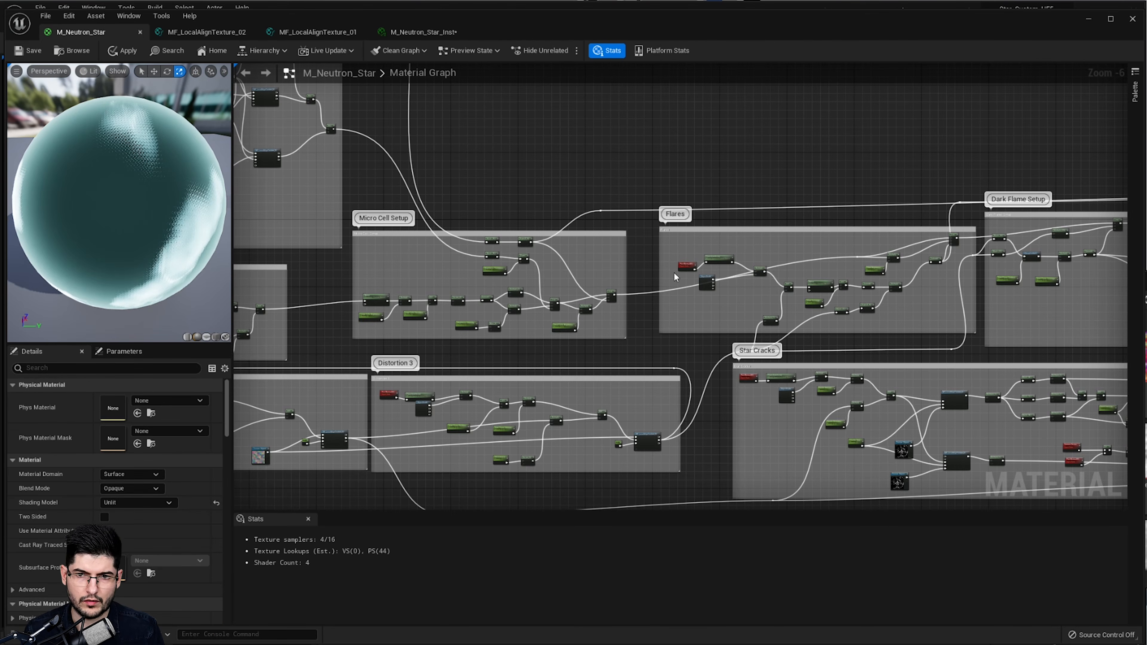
- Examine the TransformVector settings and wiring in the Star Cracks and Flares sections
right_drag(802, 390, 643, 282)
scroll(644, 281, up, 4)
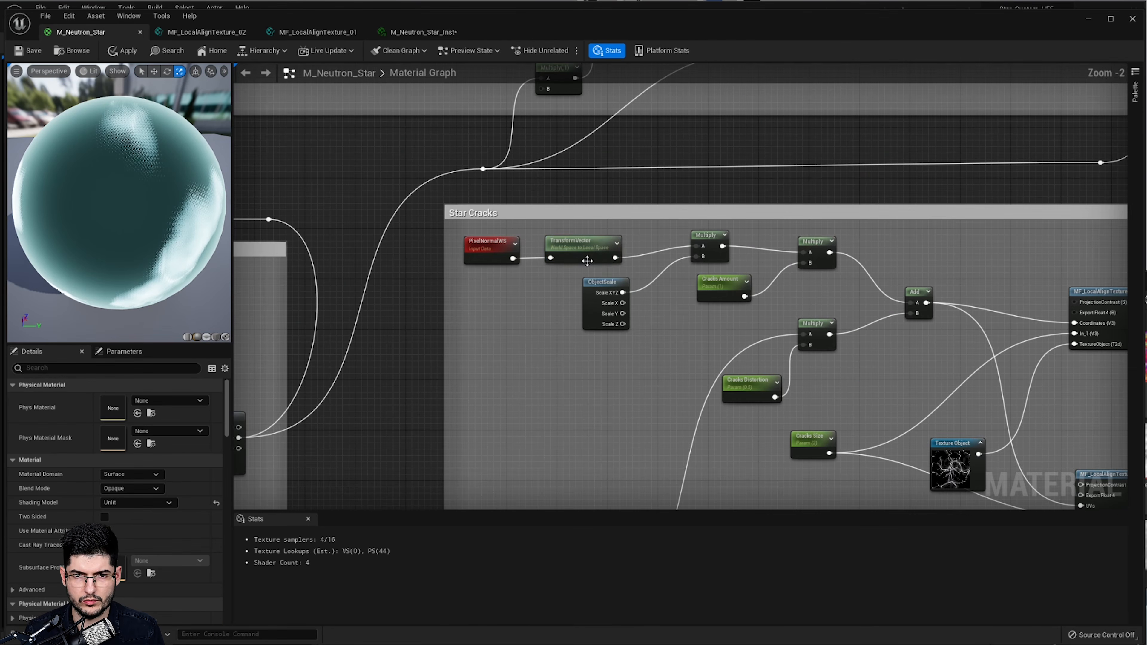
click(587, 258)
right_drag(468, 180, 622, 326)
right_drag(661, 190, 752, 322)
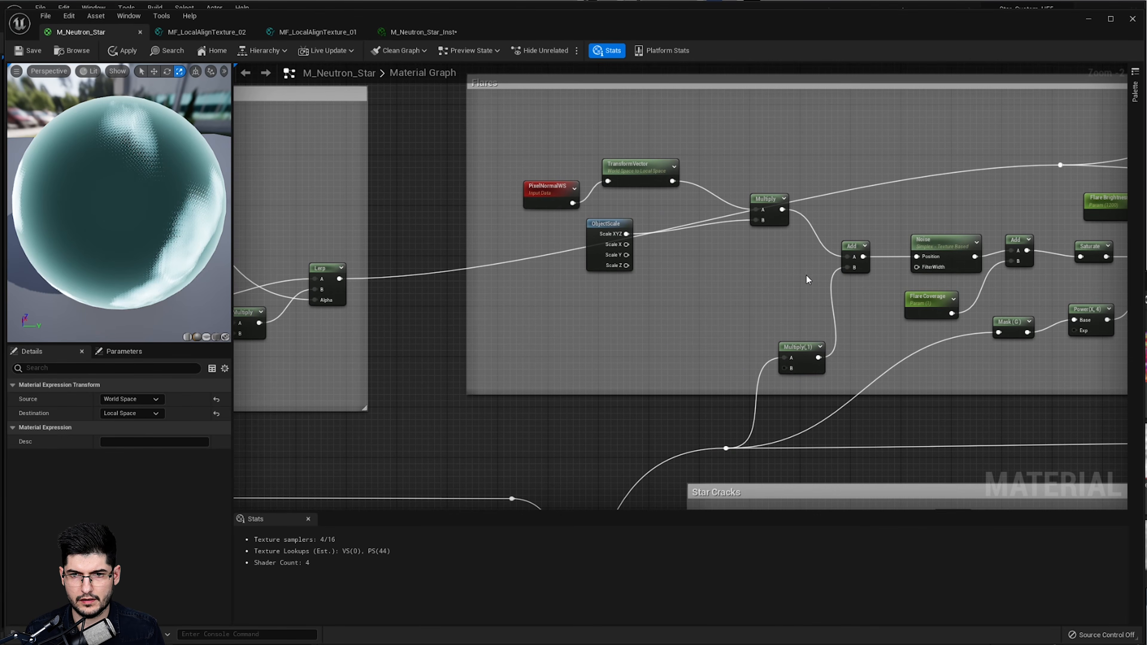
scroll(806, 274, up, 1)
scroll(775, 319, up, 1)
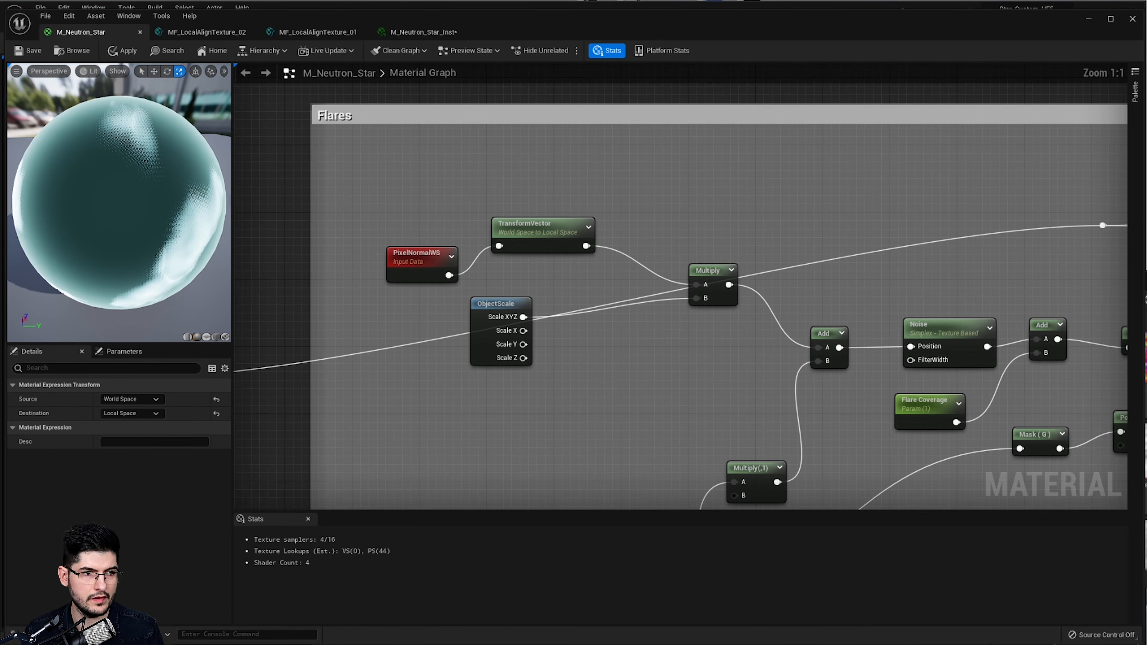
- In the Flares section, duplicate the Multiply after TransformVector, feed its input A from the original Multiply and input B from a Flare Coverage copy
right_drag(610, 361, 638, 354)
click(699, 344)
mouse_move(741, 285)
mouse_down()
mouse_move(698, 282)
mouse_move(755, 272)
mouse_move(761, 288)
mouse_up()
key(ctrl+d)
click(963, 409)
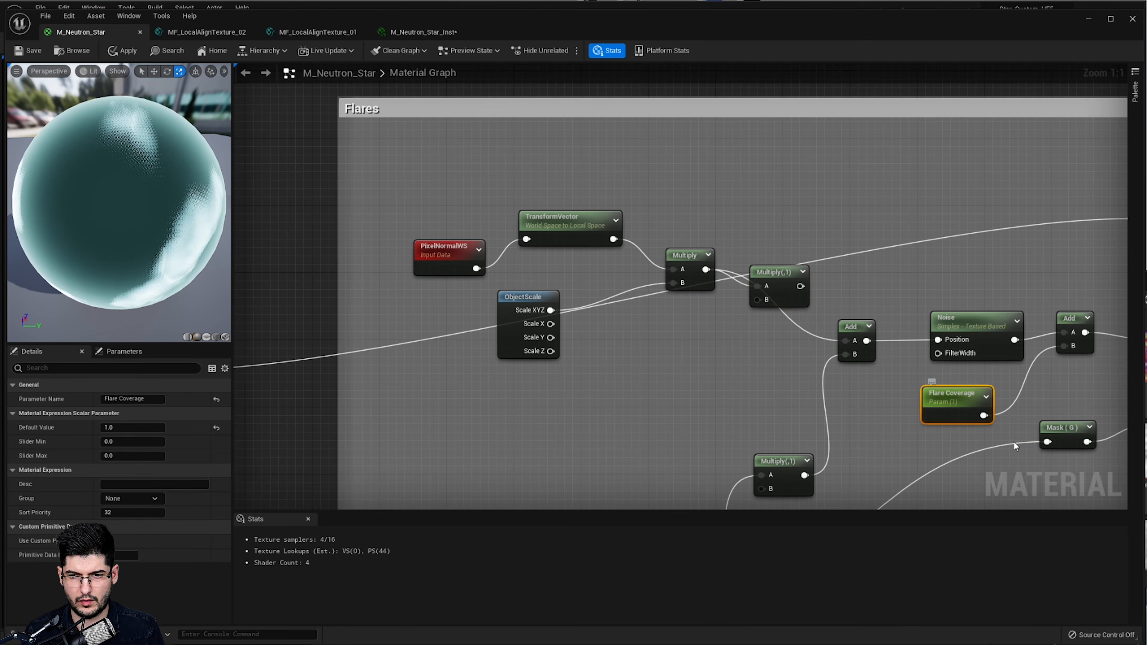
drag(1020, 460, 624, 341)
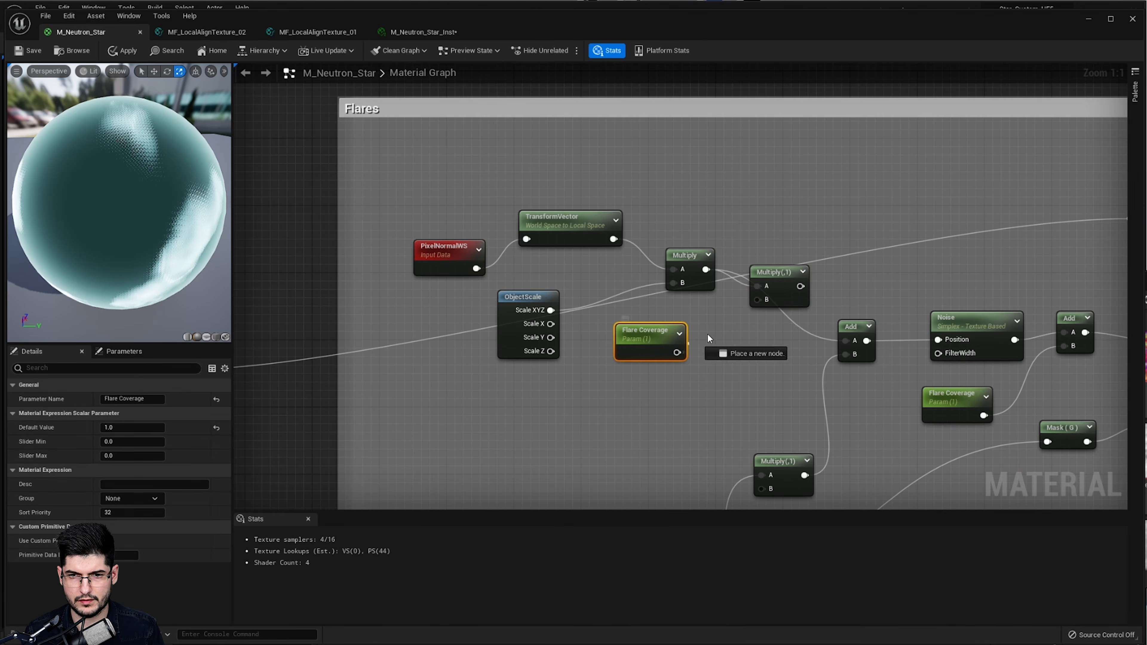
drag(758, 308, 759, 308)
drag(642, 332, 676, 337)
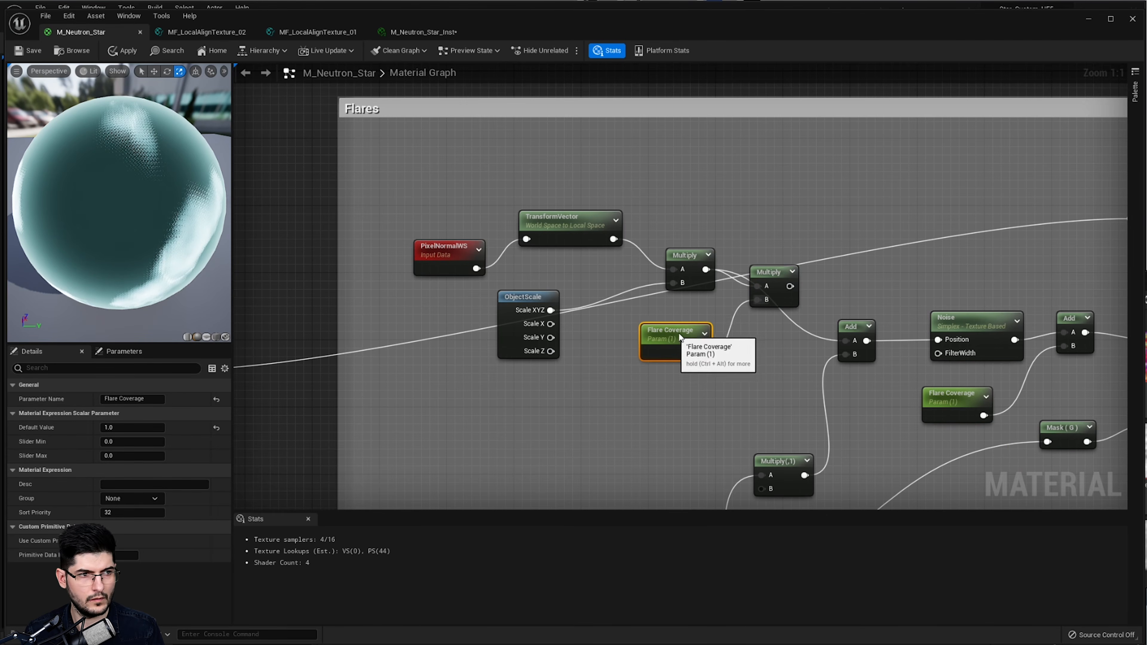
- Set the copied Flare Coverage parameter's default value to 3 and connect the new Multiply's output to the Add node's input A
key(F2)
click(136, 428)
text(3)
click(776, 430)
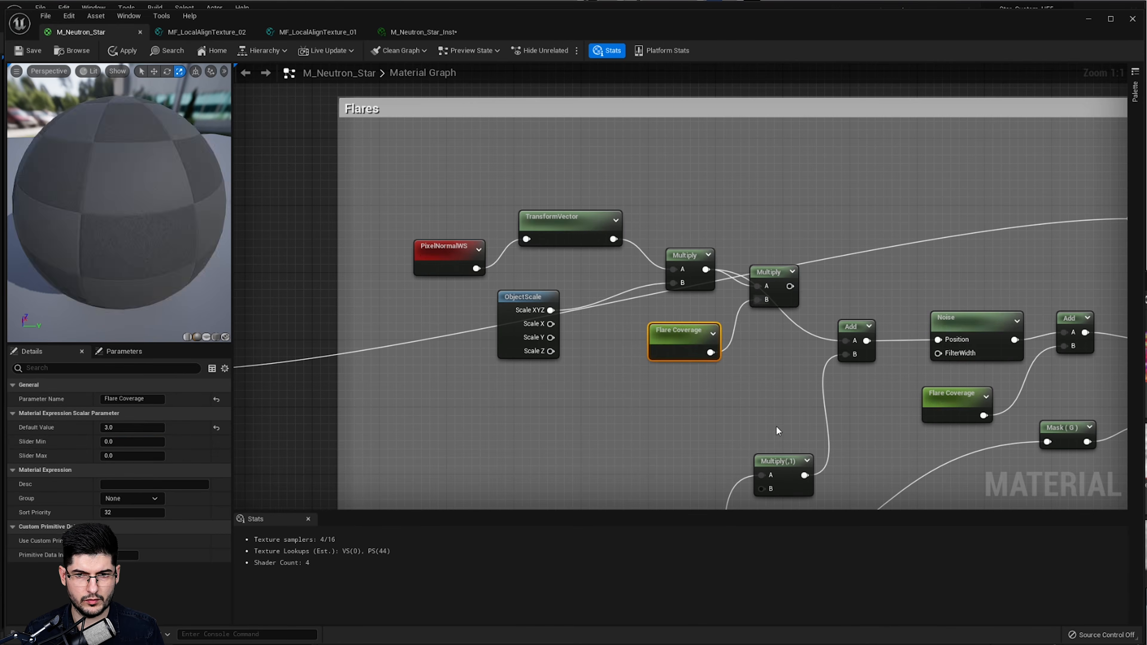
drag(791, 281, 853, 342)
right_drag(894, 342, 917, 308)
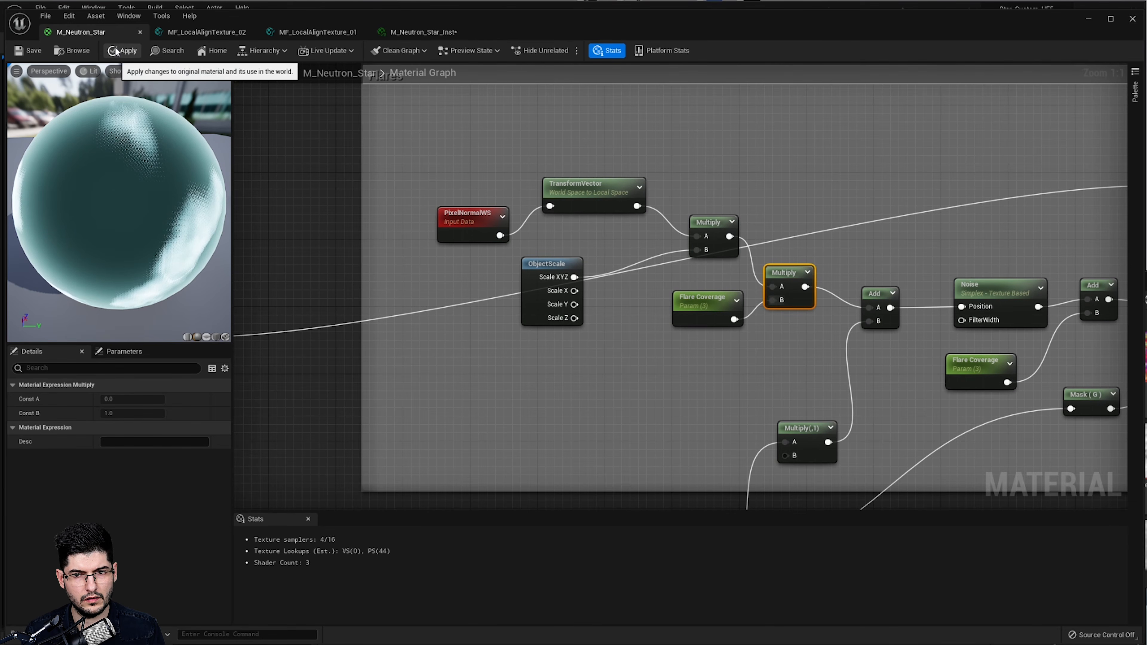
- Set the Large Cells Brightness parameter's default value to 1.2 in the Micro Cell Setup section
right_drag(791, 389, 927, 312)
scroll(494, 333, down, 2)
right_drag(493, 332, 878, 299)
right_drag(575, 300, 791, 274)
scroll(752, 309, up, 2)
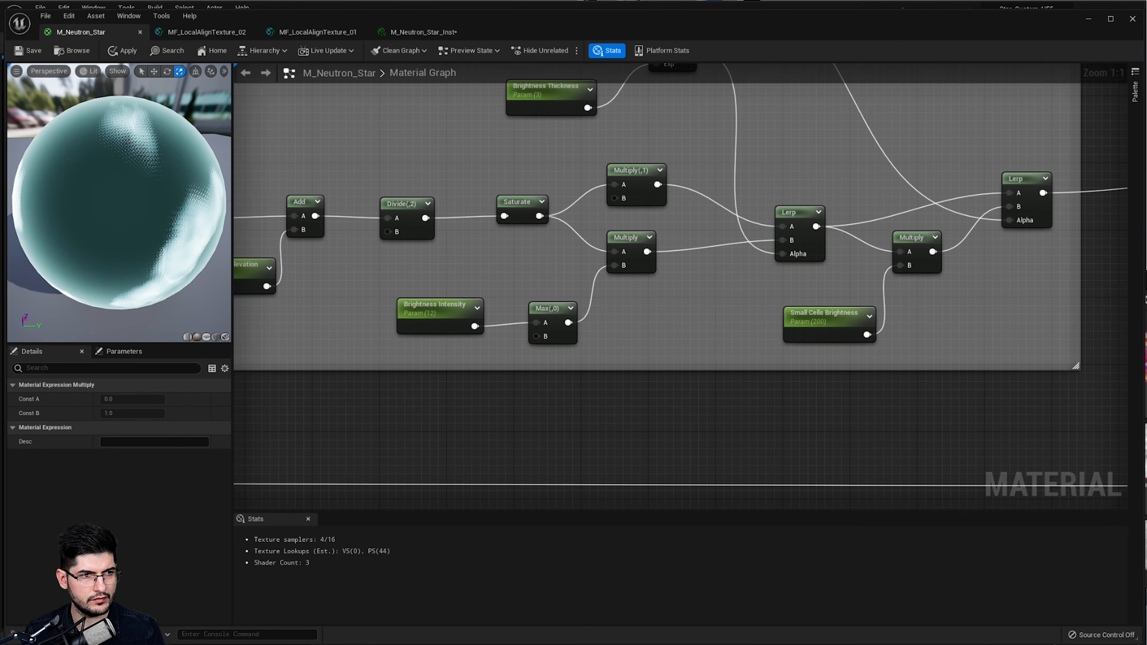
right_drag(357, 317, 707, 348)
right_drag(588, 359, 723, 375)
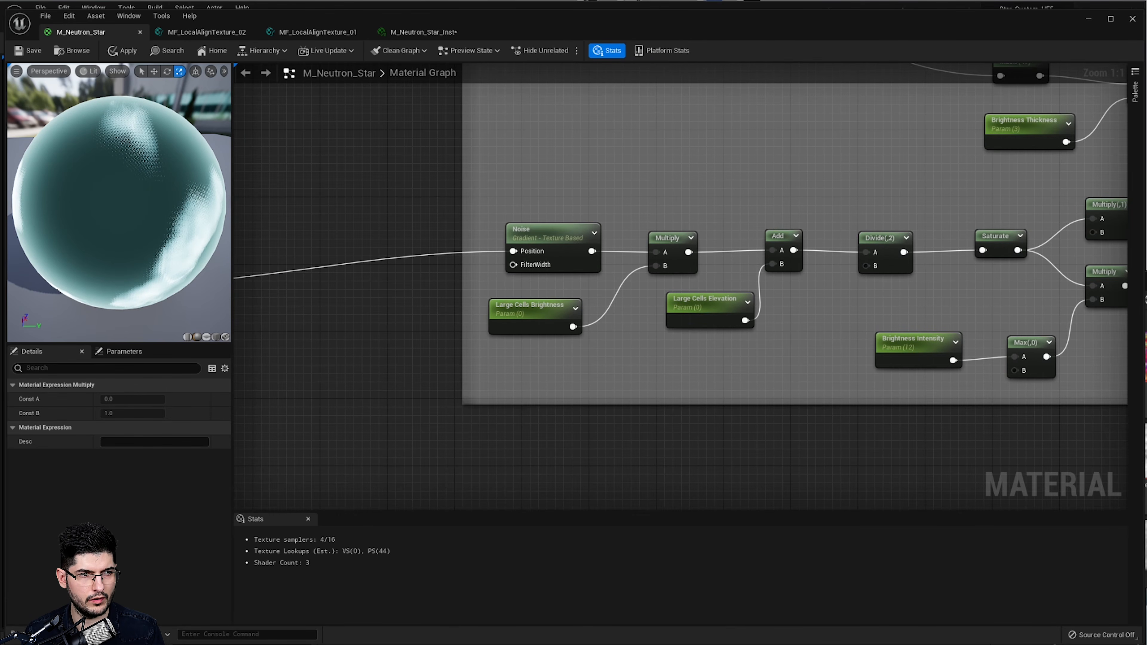
click(539, 311)
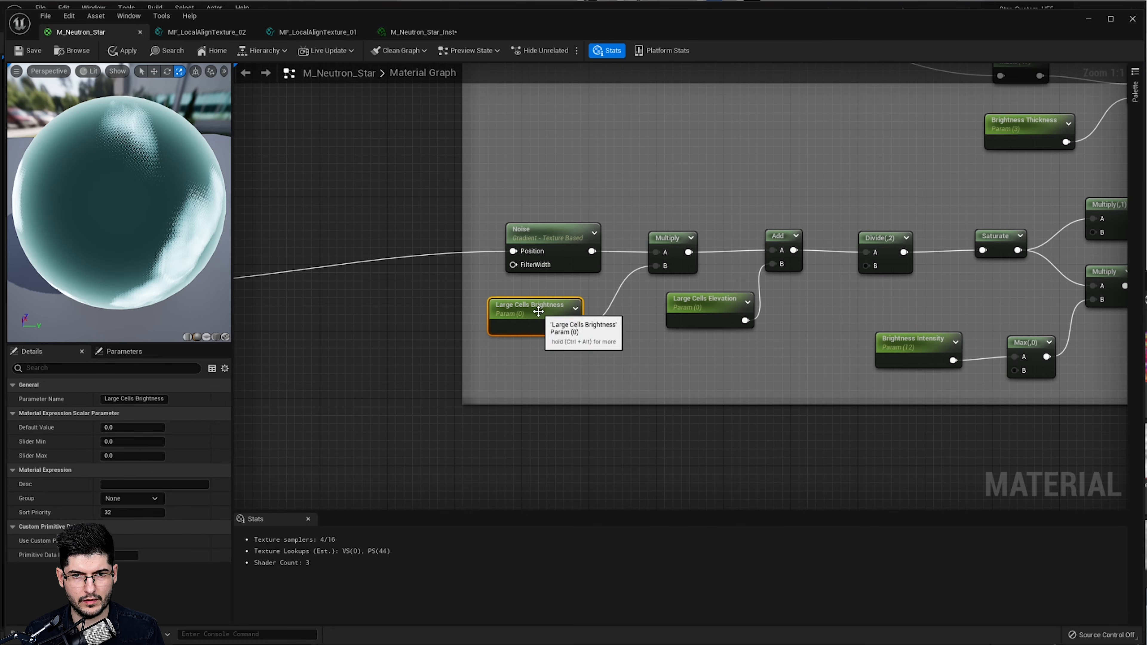
click(143, 430)
text(1.2)
key(Return)
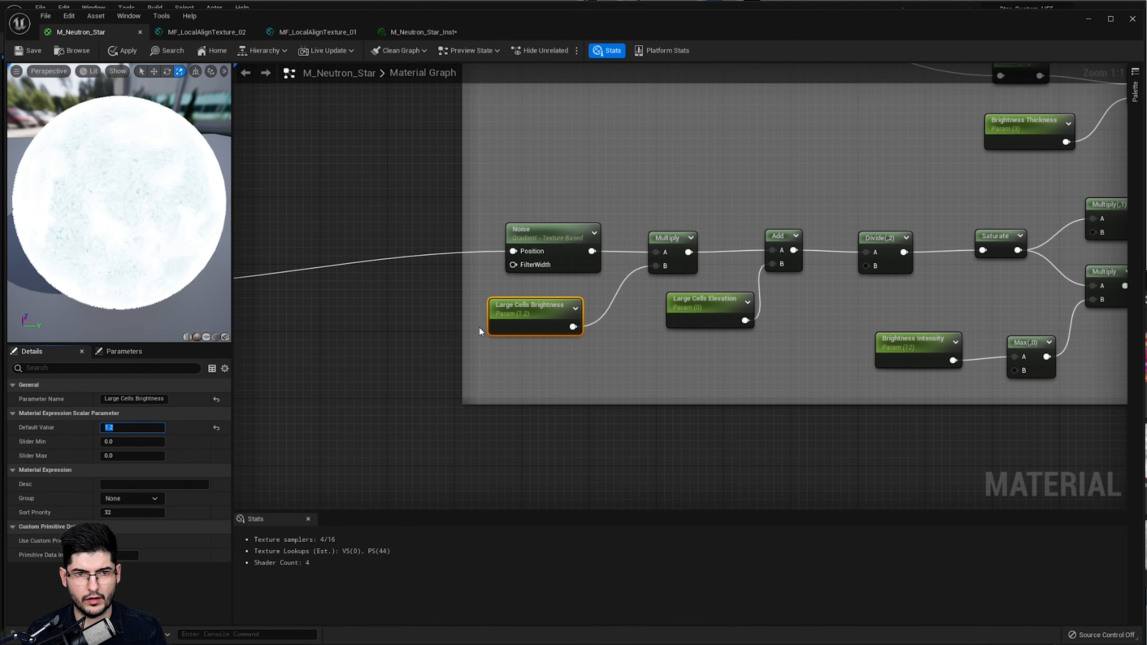
- Examine the preview sphere, the distortion sections, and the TransformVector wiring in MF_LocalAlignTexture_02 and MF_LocalAlignTexture_01
drag(119, 204, 163, 214)
scroll(153, 212, down, 4)
scroll(554, 235, down, 2)
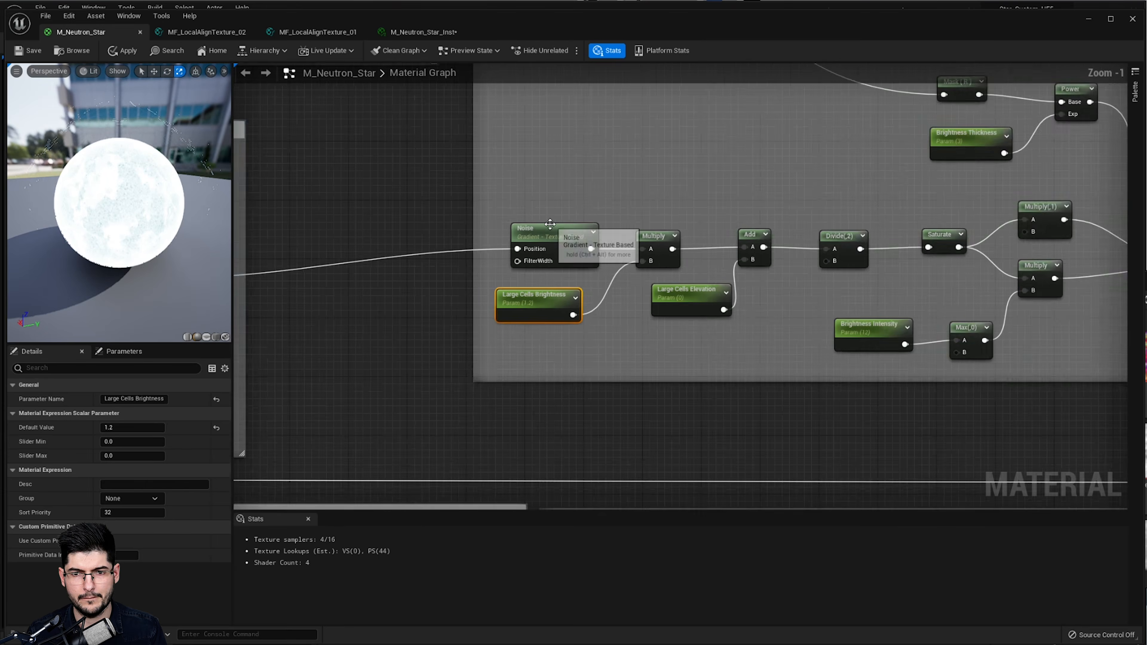
right_drag(612, 264, 650, 301)
scroll(652, 304, down, 4)
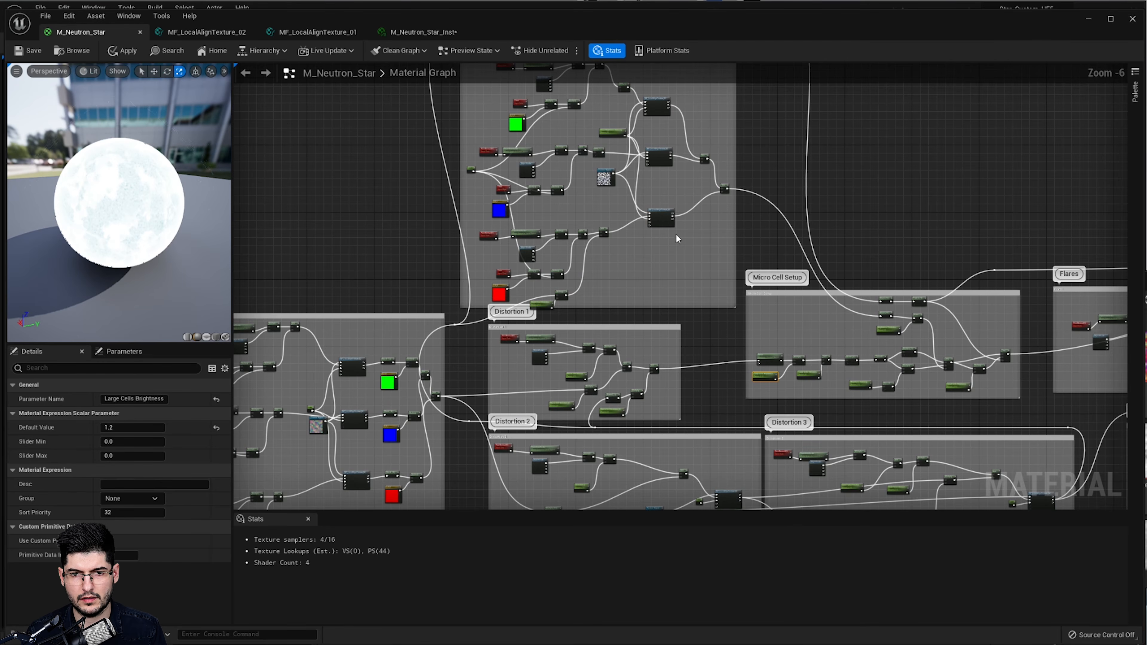
right_drag(768, 416, 845, 247)
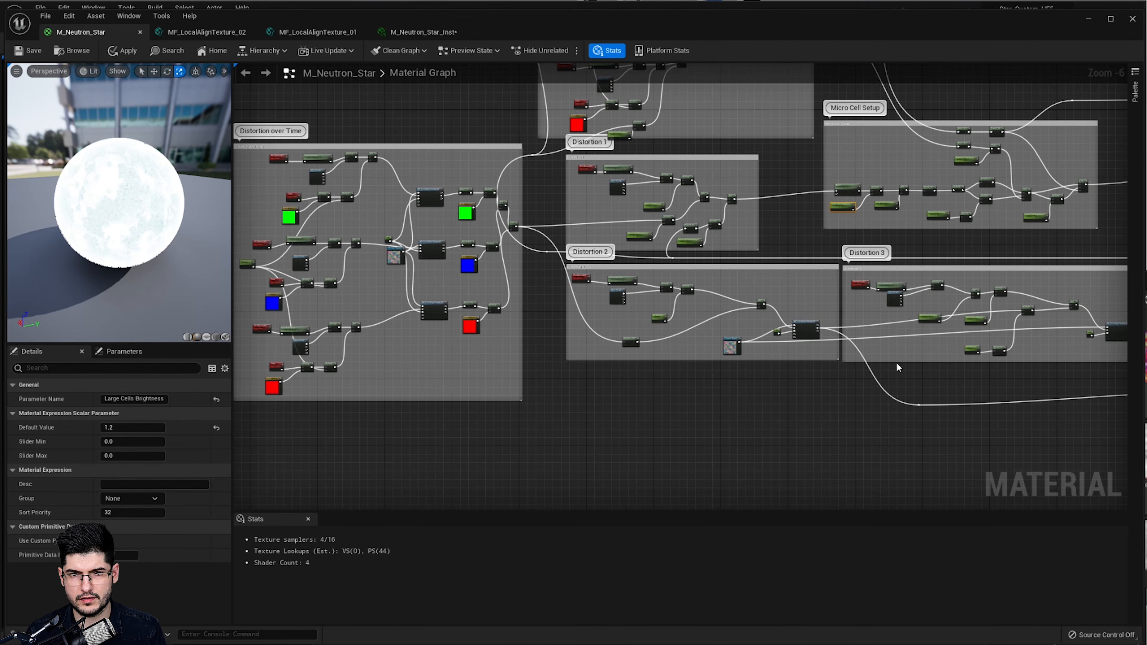
click(216, 31)
scroll(655, 267, up, 5)
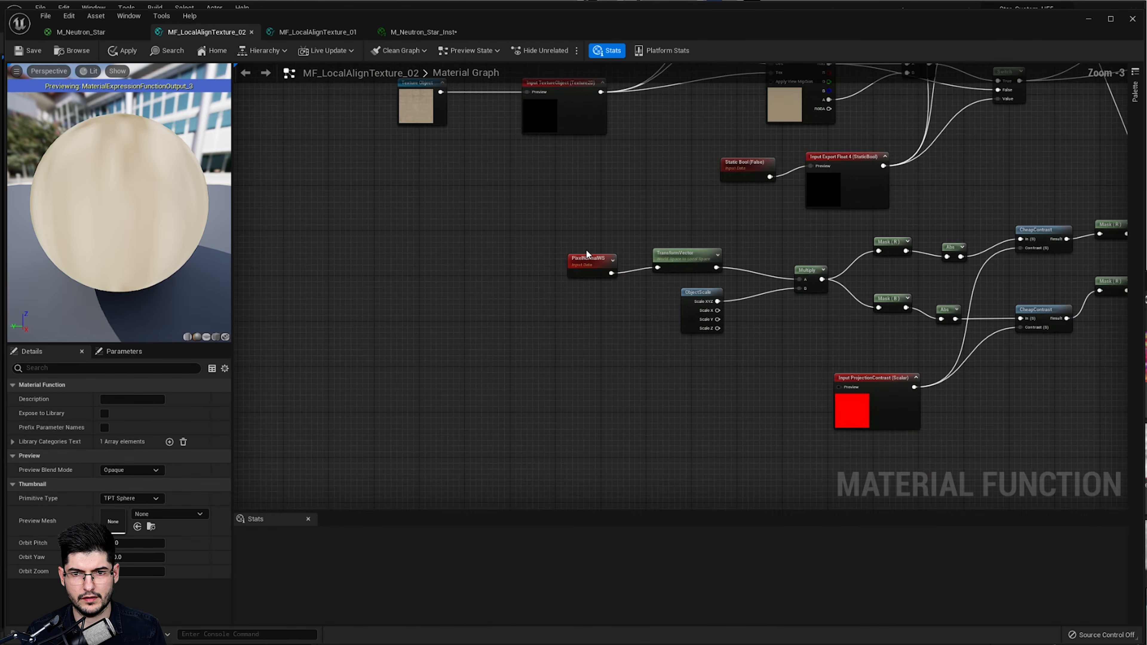
click(719, 257)
click(311, 34)
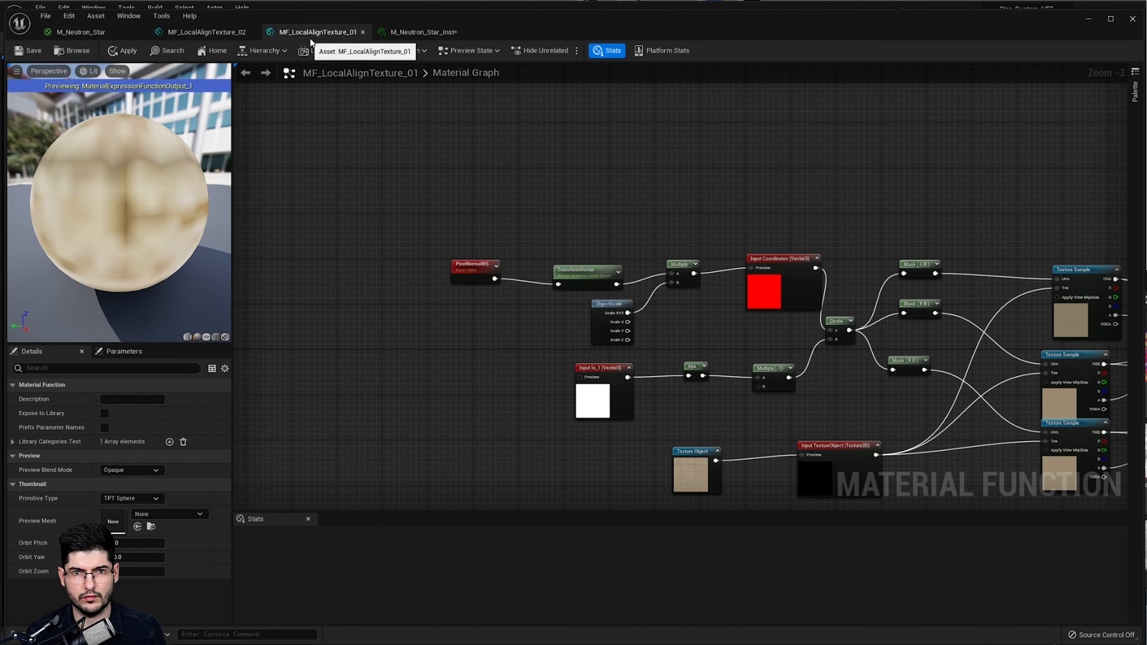
- Compare the star surface in the M_Neutron_Star_Inst preview with the one in the parent material's preview
click(407, 33)
scroll(528, 241, down, 5)
scroll(506, 241, up, 3)
drag(491, 240, 482, 244)
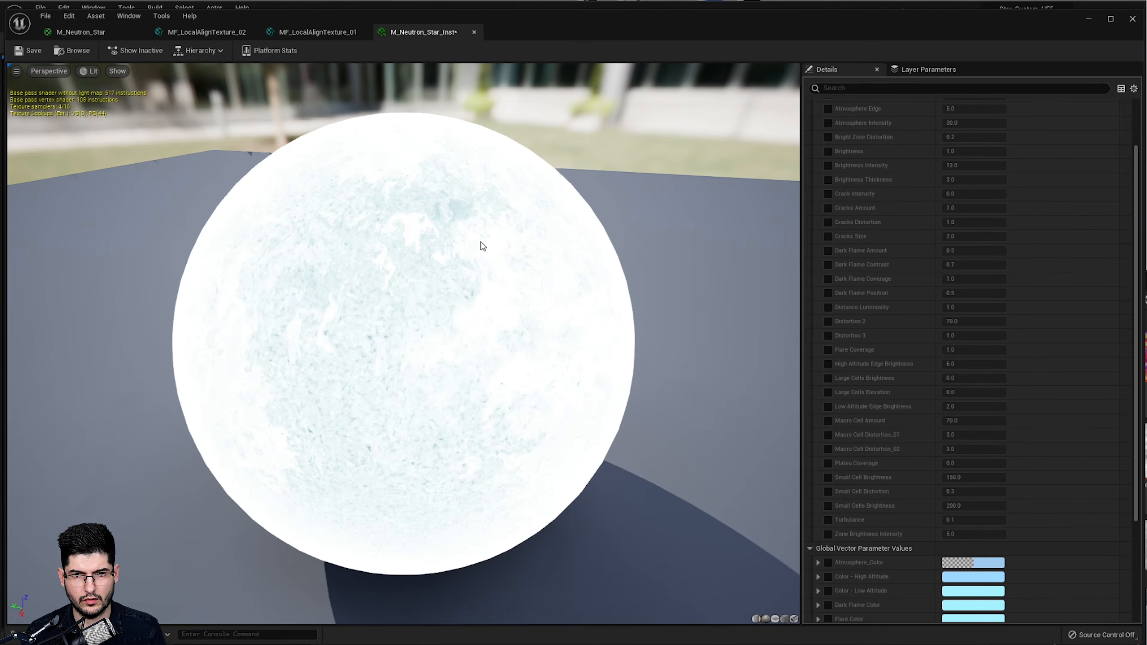
scroll(480, 245, down, 3)
scroll(477, 244, up, 6)
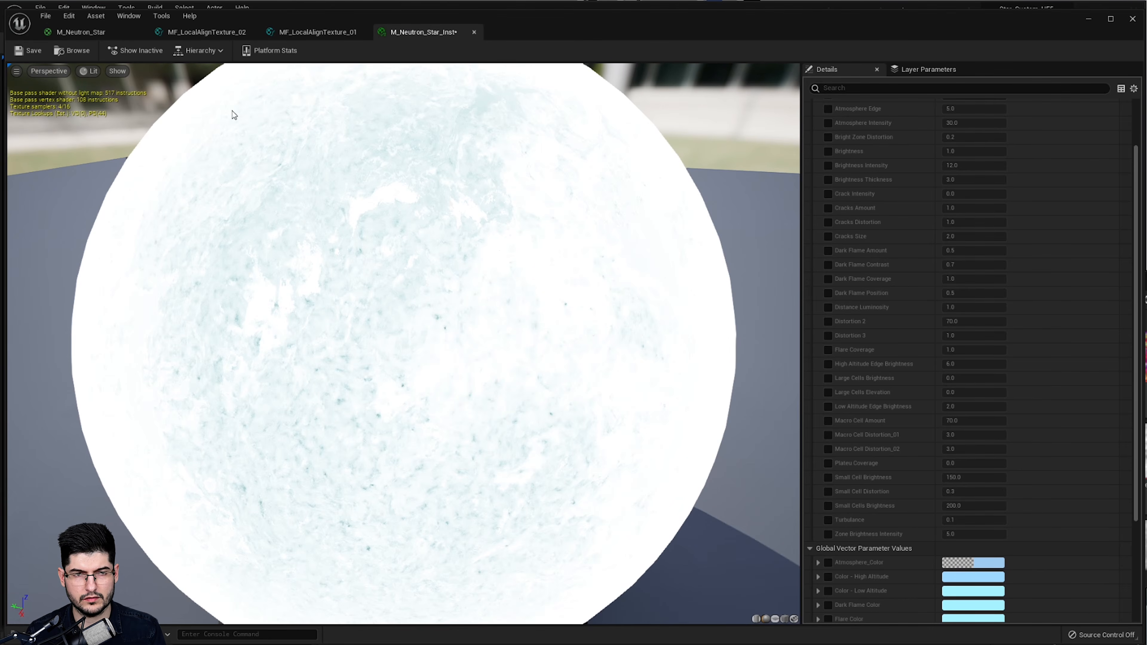
click(100, 37)
scroll(494, 281, up, 1)
scroll(149, 212, up, 3)
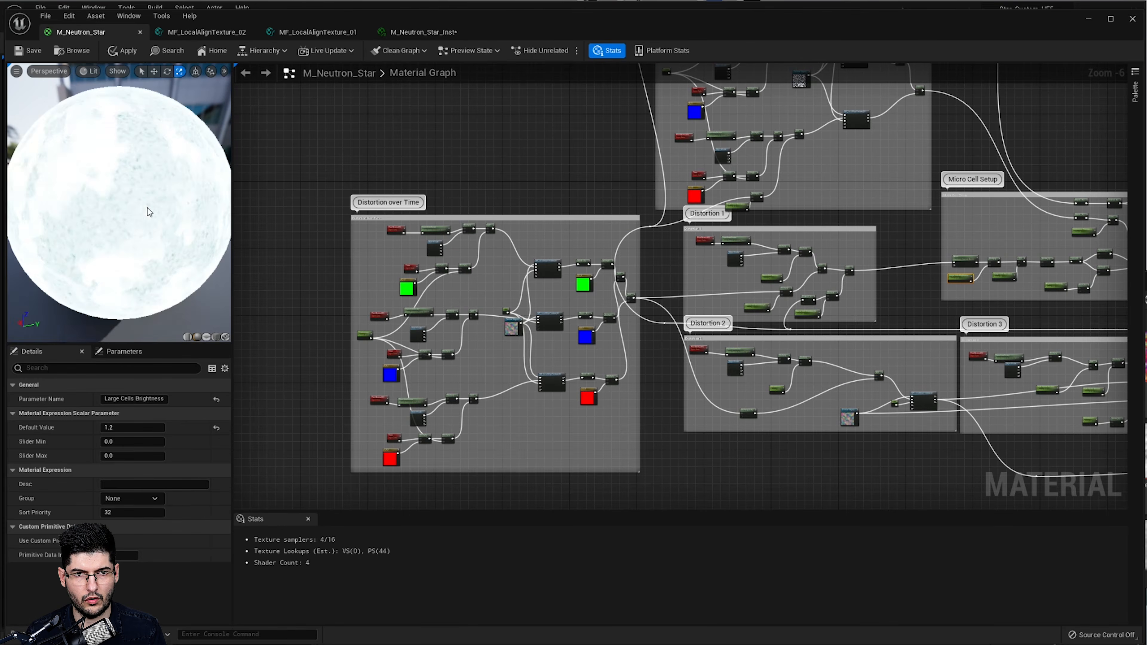
drag(137, 205, 162, 205)
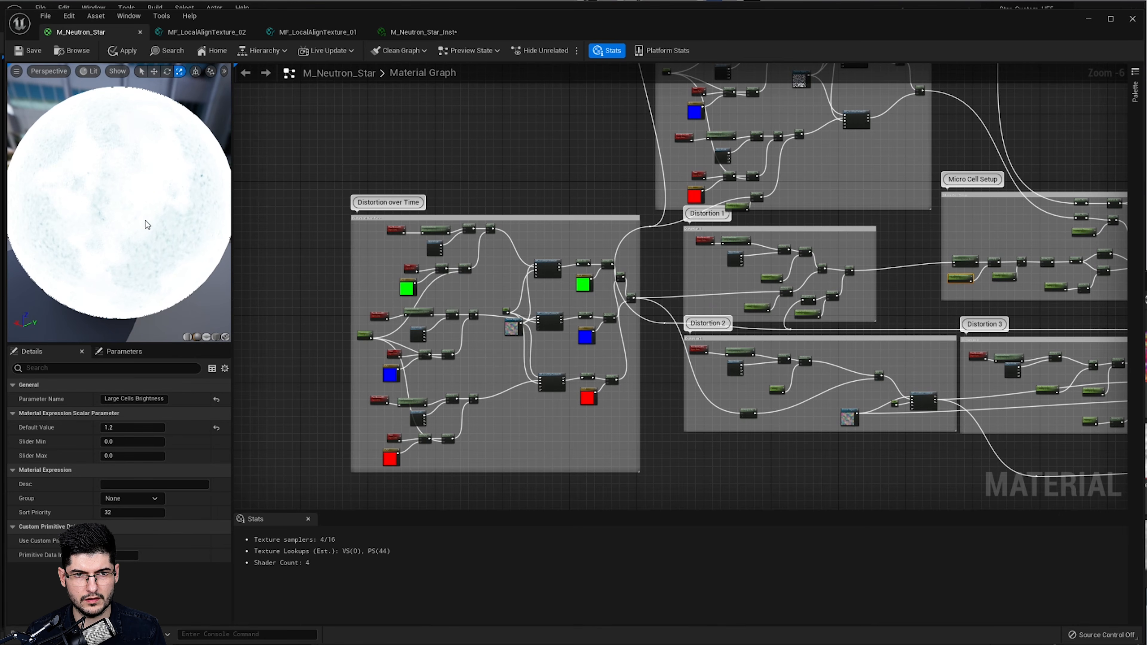
- In M_Neutron_Star_Inst, disable the Atmos_Haze_Edge and Atmos_Haze_Intensity overrides
click(405, 32)
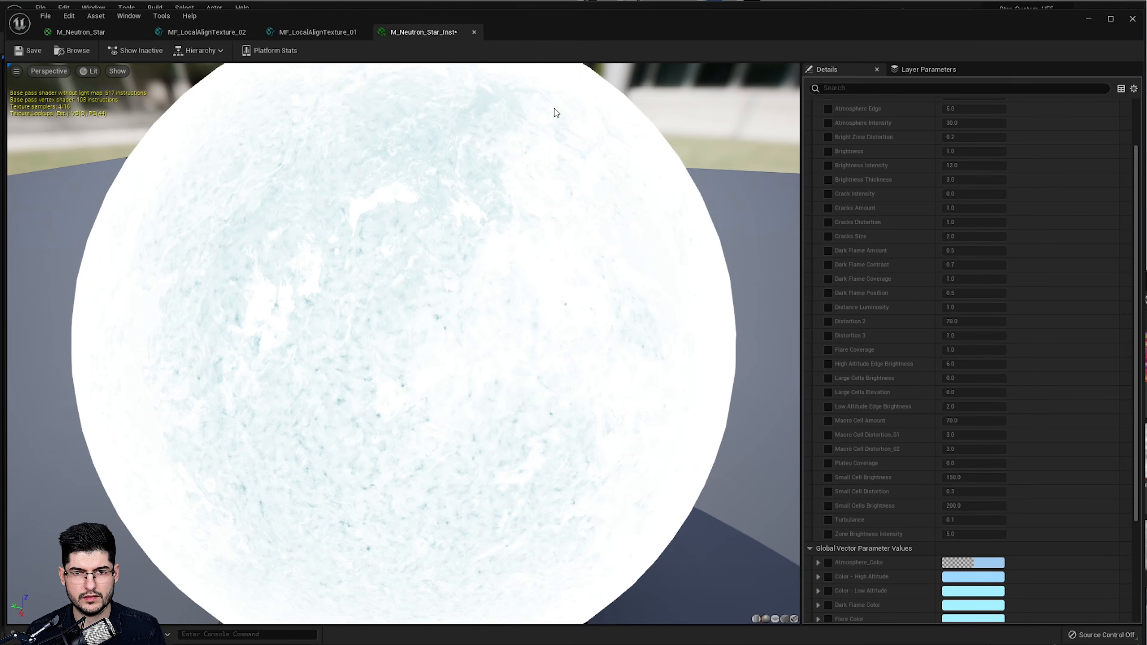
scroll(883, 146, up, 3)
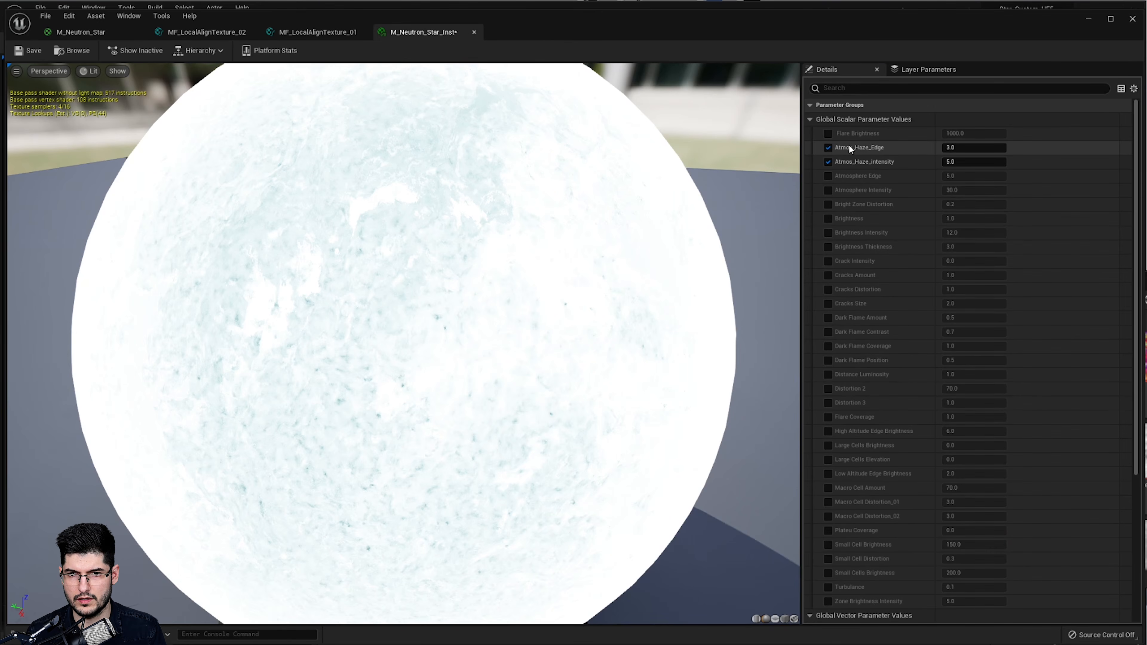
click(826, 150)
click(829, 162)
- Enable the instance's Brightness override, try 0.5, and set it to 0.2
scroll(875, 225, down, 4)
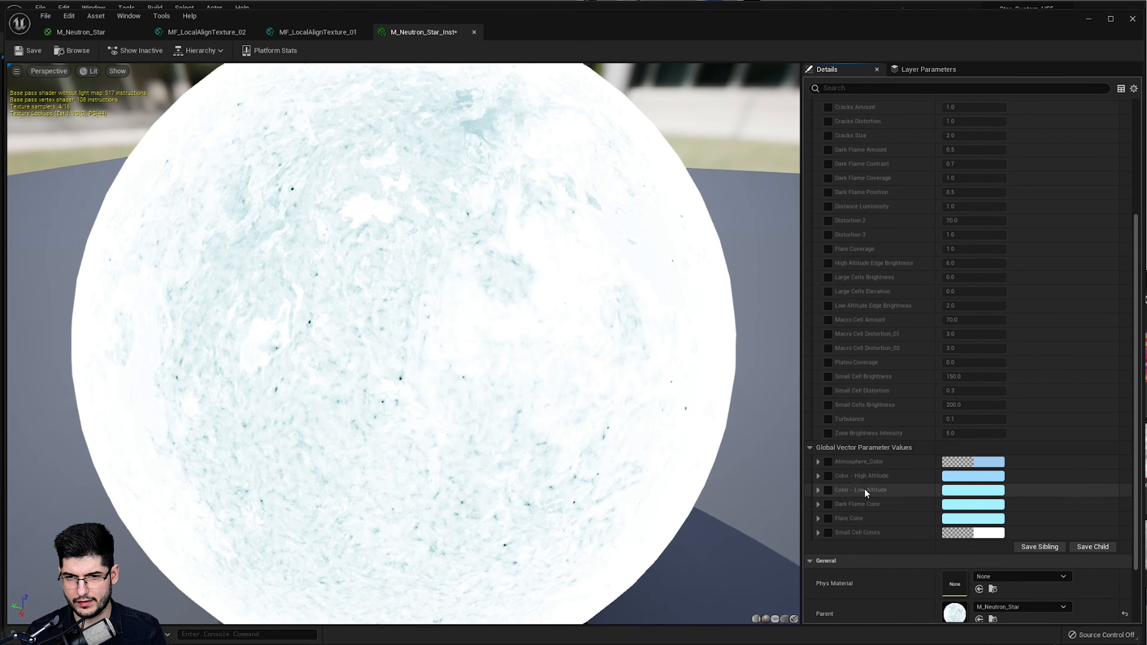
scroll(832, 263, up, 3)
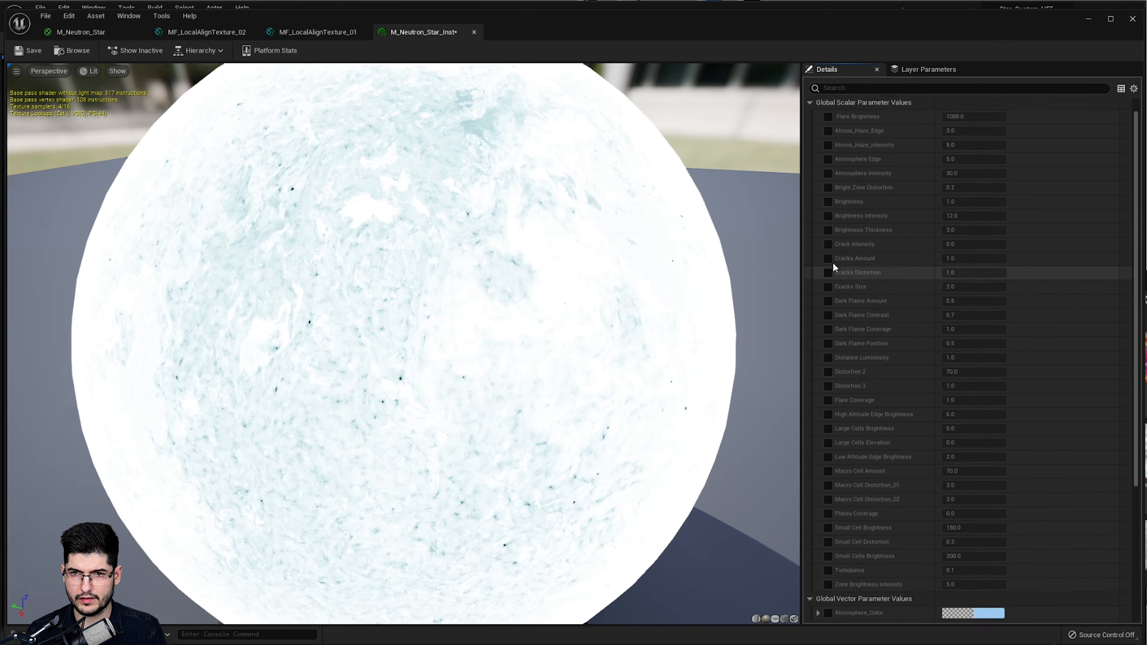
click(828, 219)
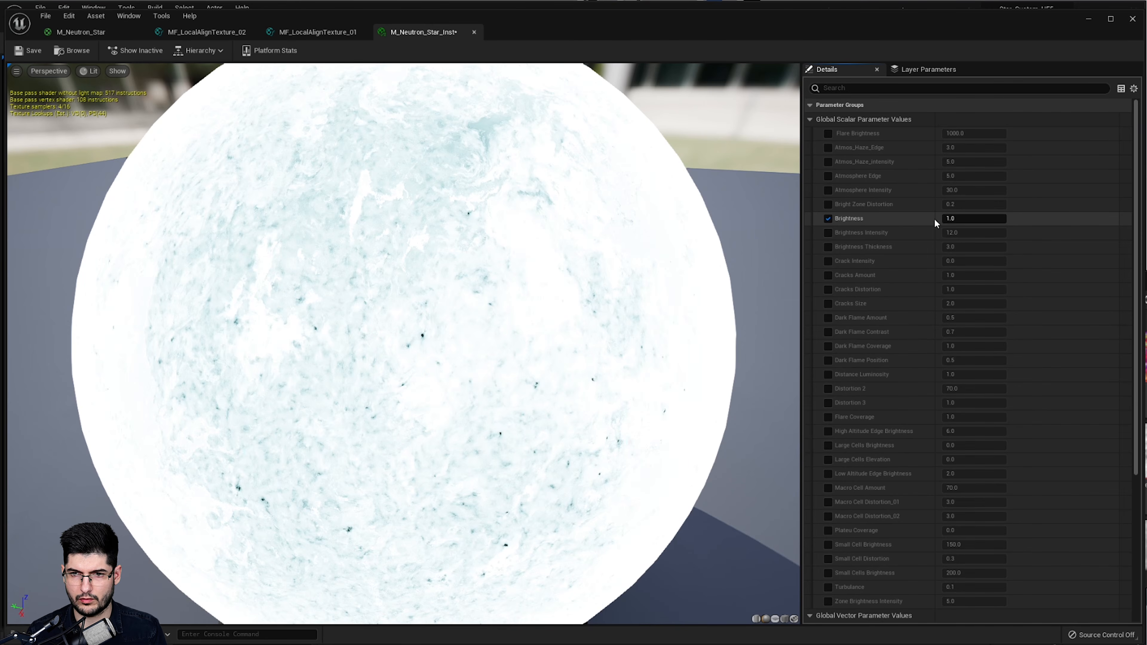
click(973, 221)
text(0.5)
key(Return)
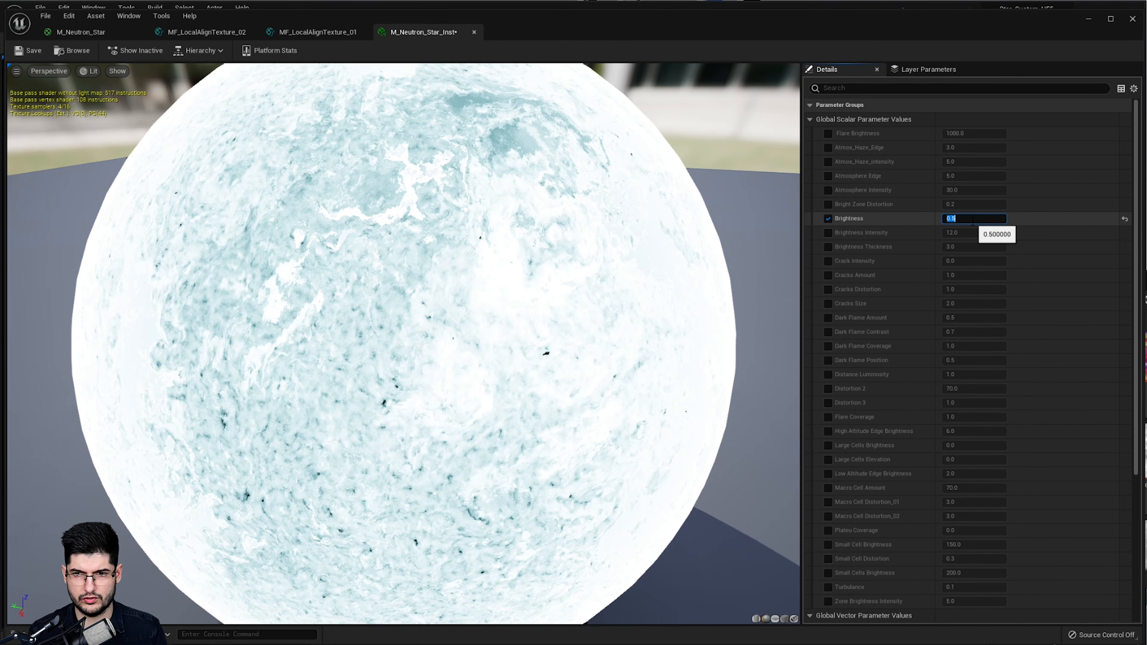
text(0.2)
key(Return)
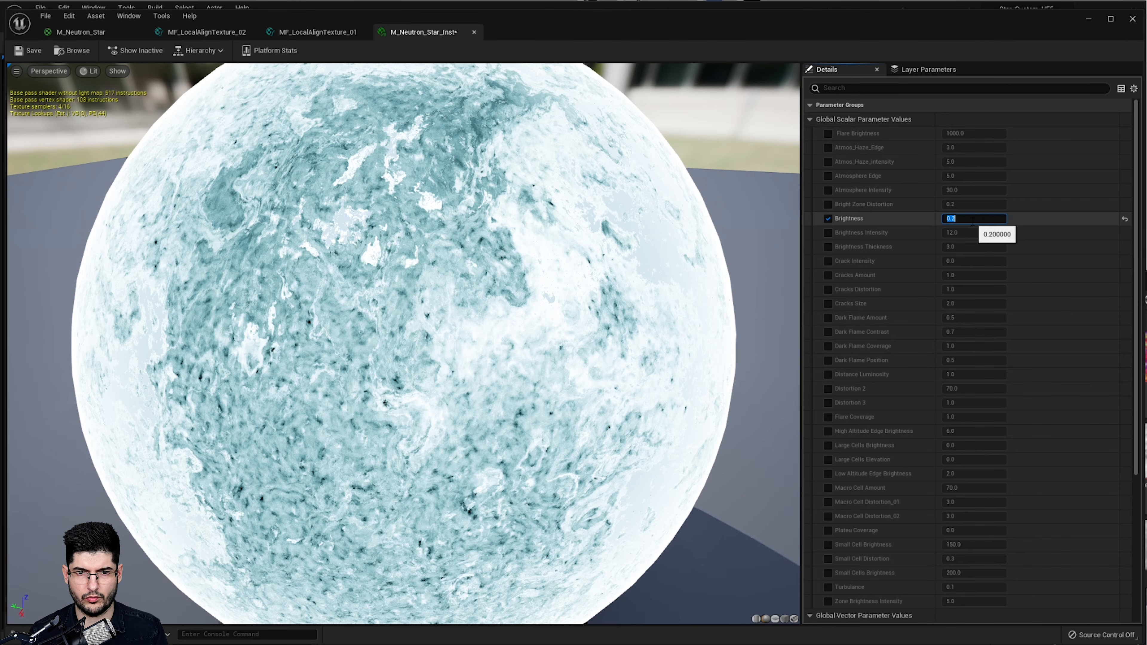
- Override Dark Flame Amount with 1 and Dark Flame Contrast with about 9.64 in the instance
drag(507, 263, 403, 239)
scroll(304, 222, down, 5)
scroll(403, 280, down, 2)
scroll(402, 280, up, 5)
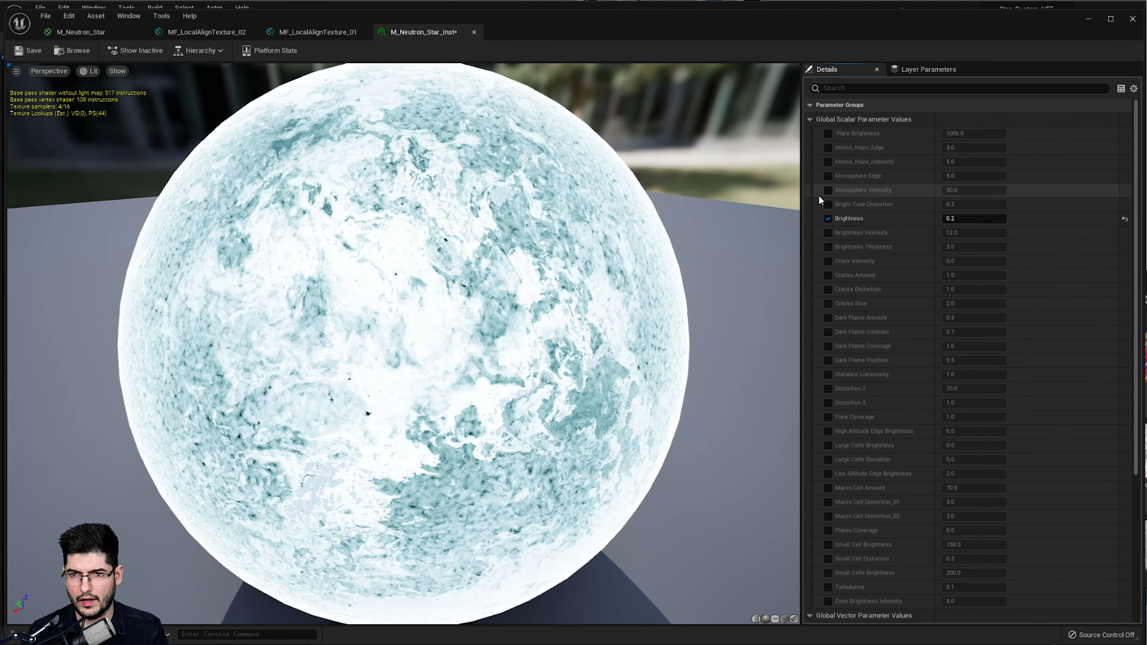
click(828, 318)
click(954, 318)
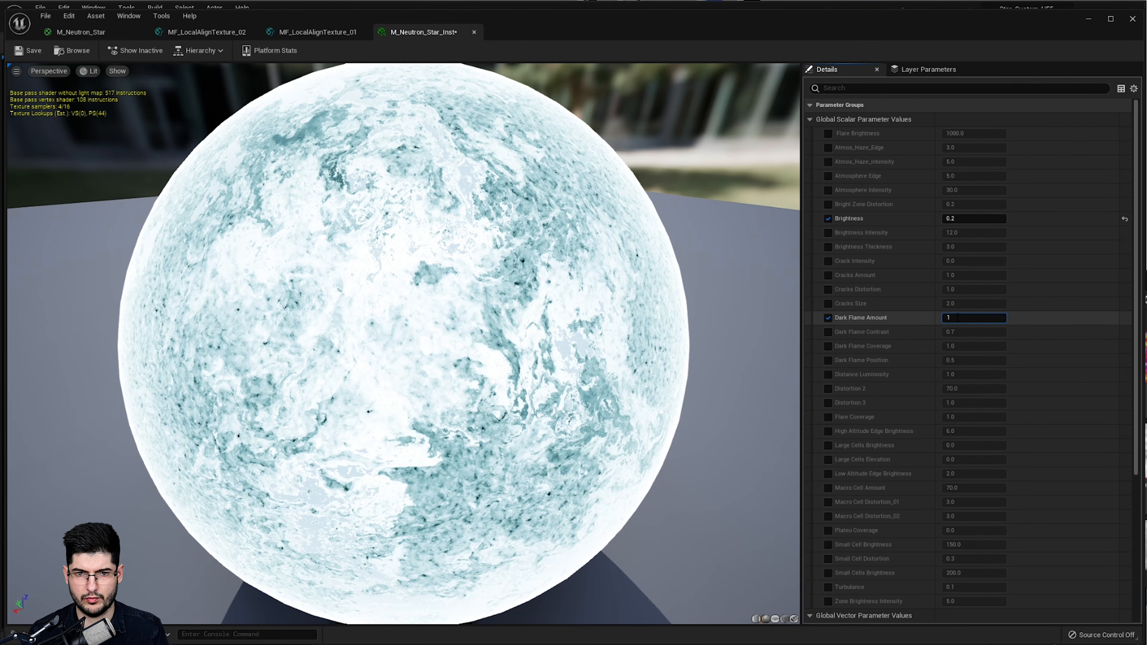
key(Return)
click(828, 331)
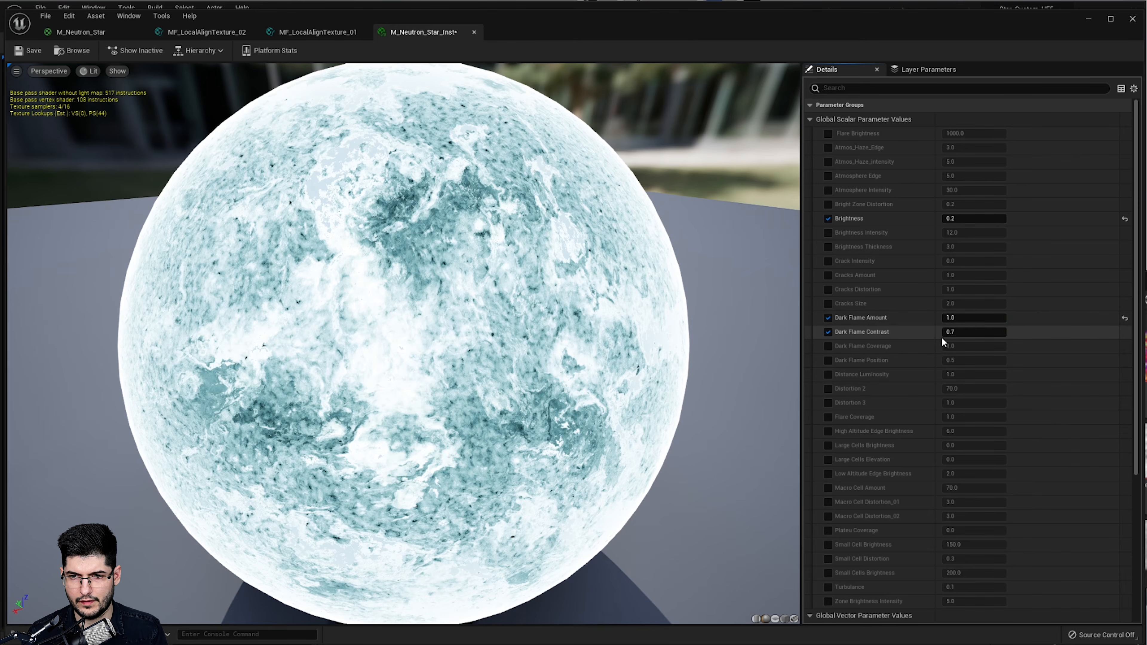
drag(942, 337, 1040, 337)
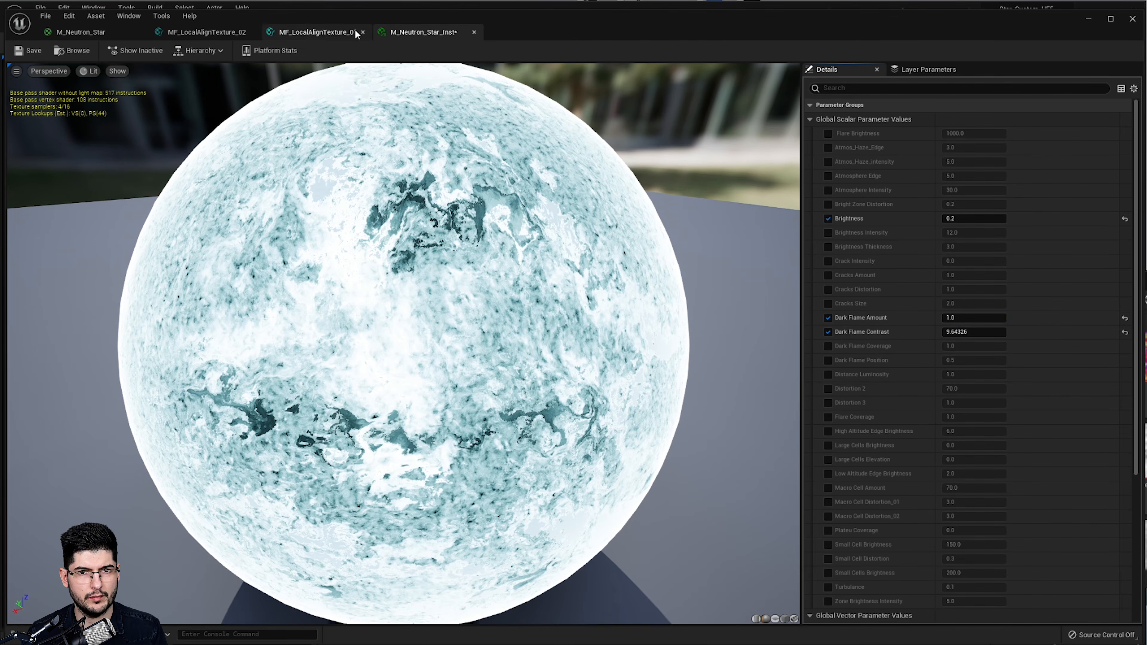
- Move the material editor window aside and inspect Planet1's star surface in the Tutorial level's viewport
drag(366, 18, 998, 8)
scroll(334, 316, up, 5)
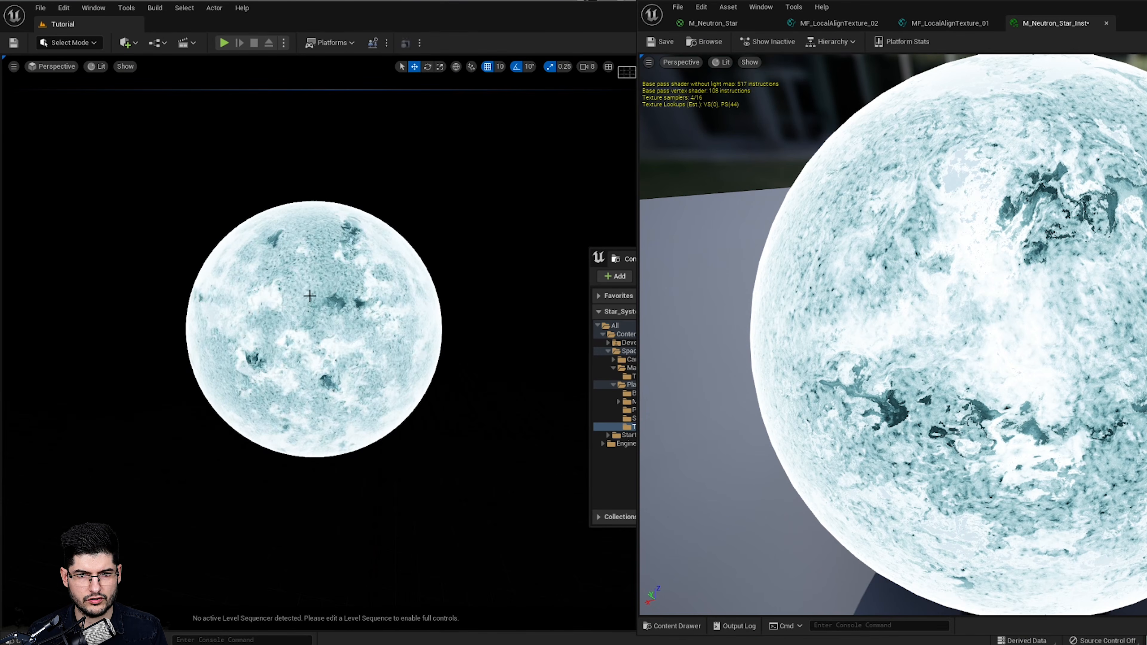
right_drag(334, 317, 356, 326)
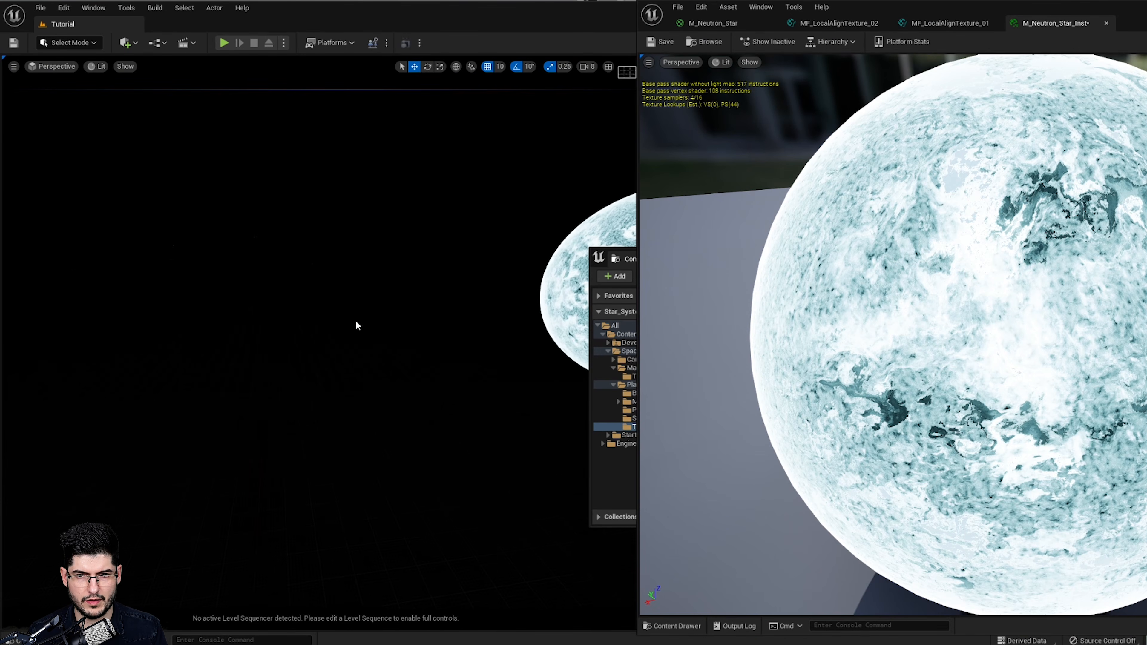
click(562, 292)
key(f)
mouse_move(562, 292)
right_down()
mouse_move(533, 294)
mouse_move(570, 281)
right_up()
key(w)
key(s)
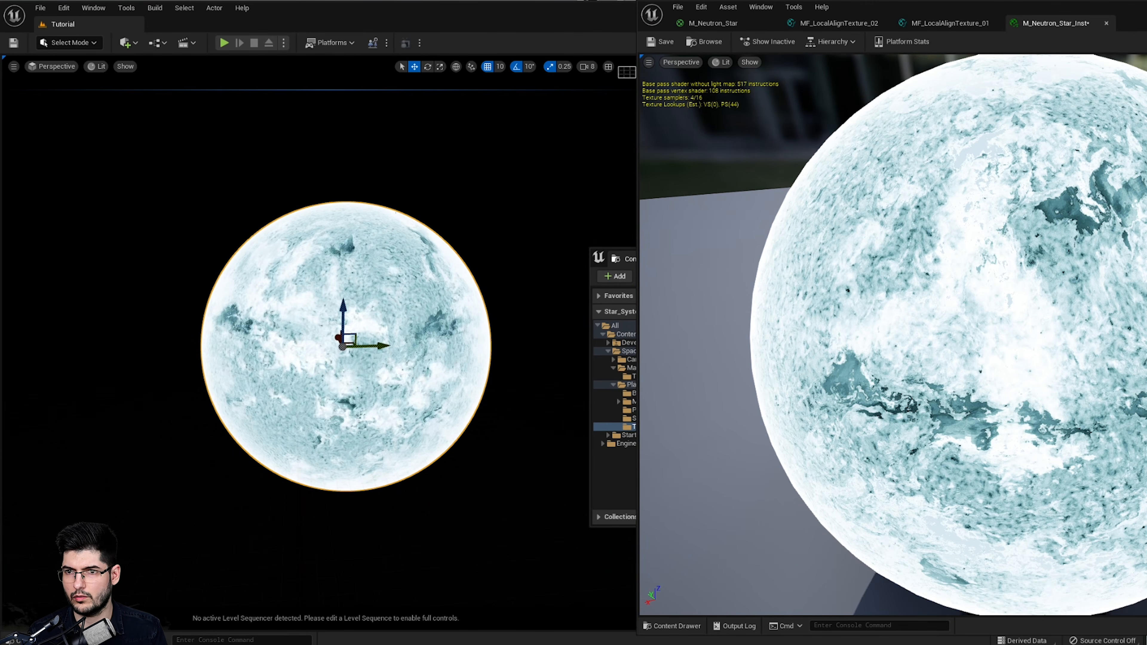
drag(1146, 24, 860, 38)
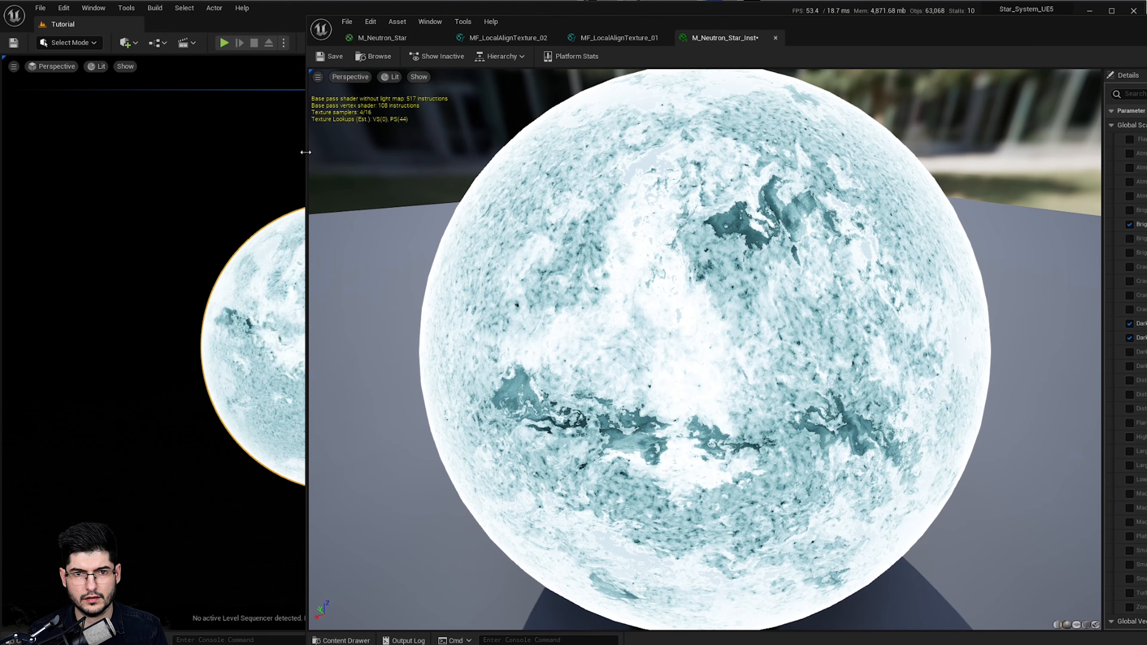
key(f)
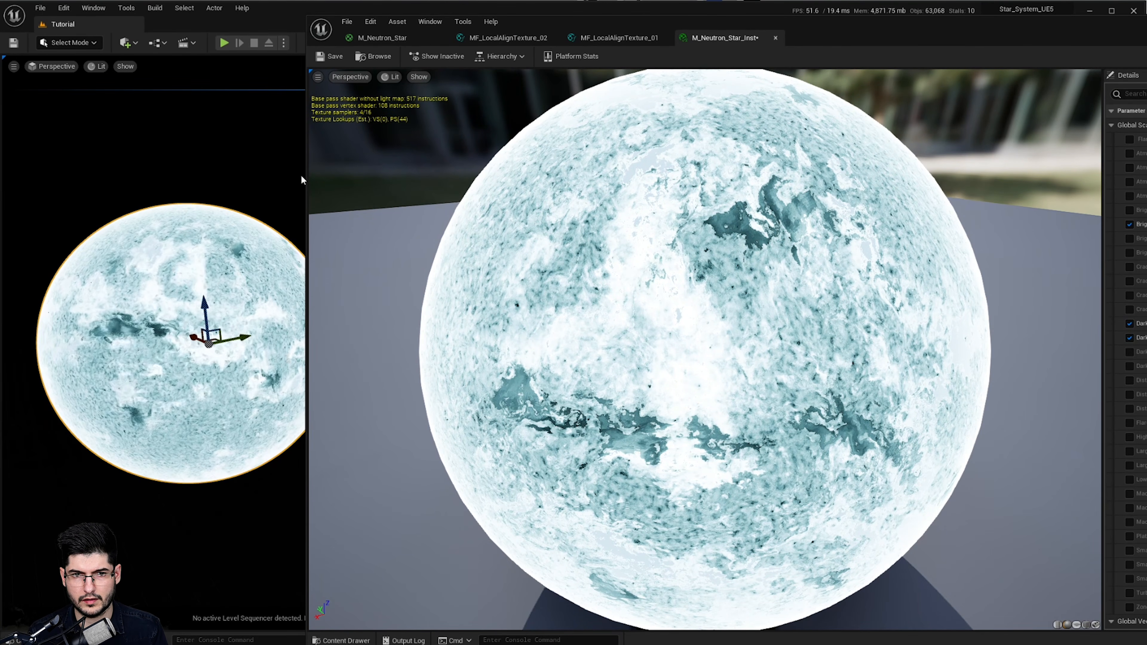
drag(307, 180, 876, 180)
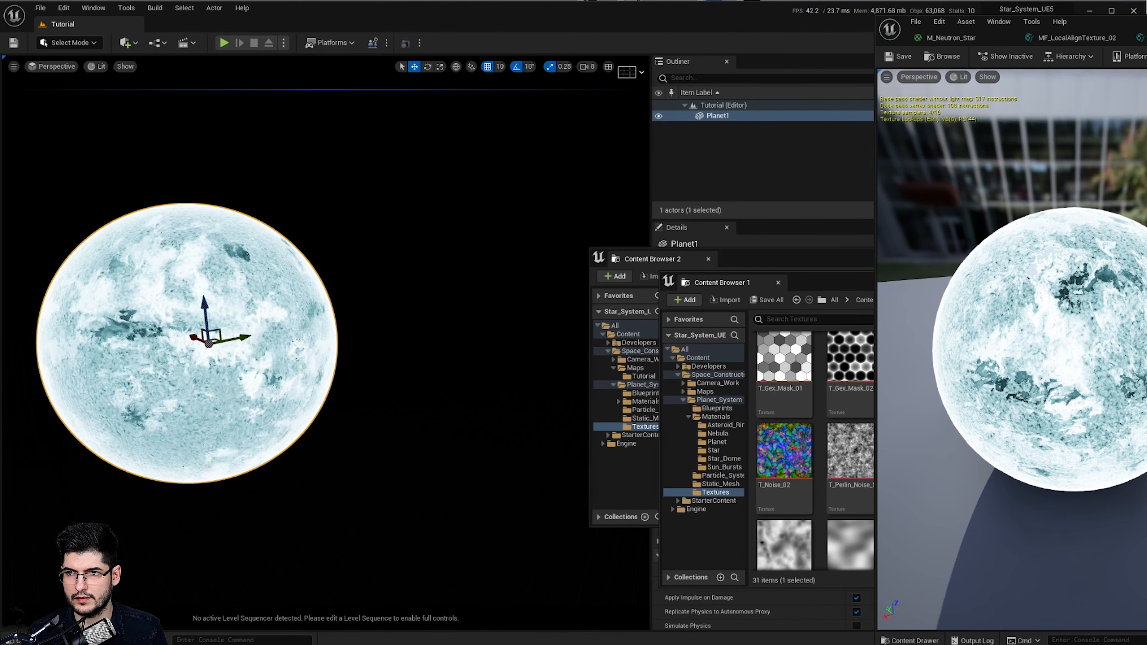
- Bring the instance editor beside the level view, widen its parameter list, and override Turbulance, trying 1 and settling on 0.1
drag(1145, 27, 772, 28)
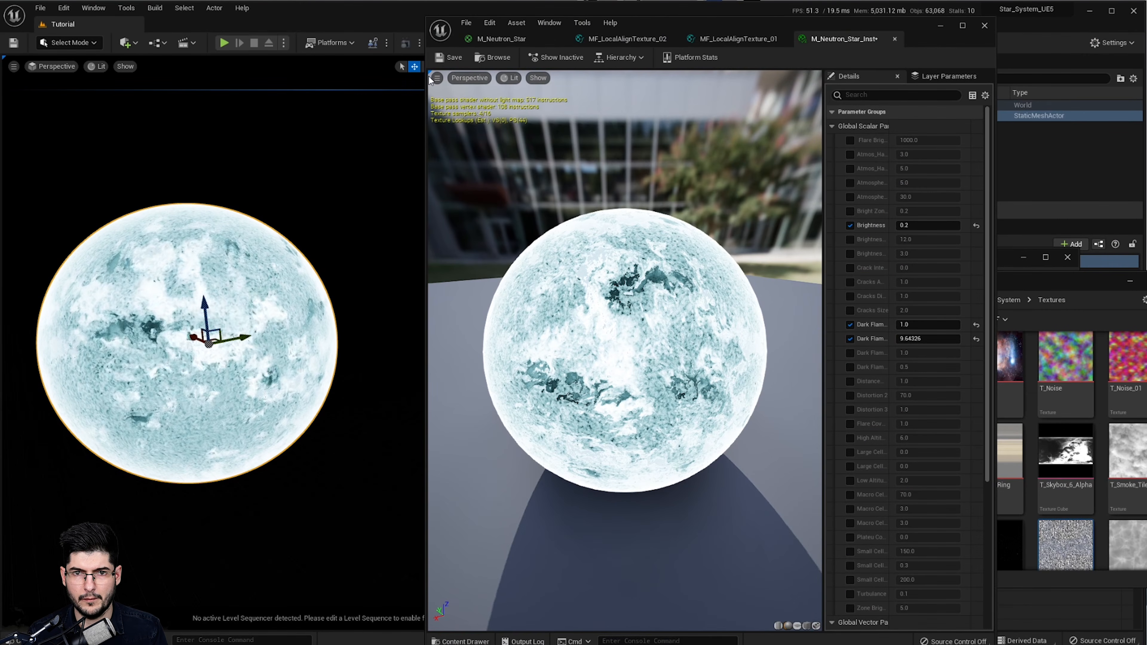
drag(823, 121, 553, 121)
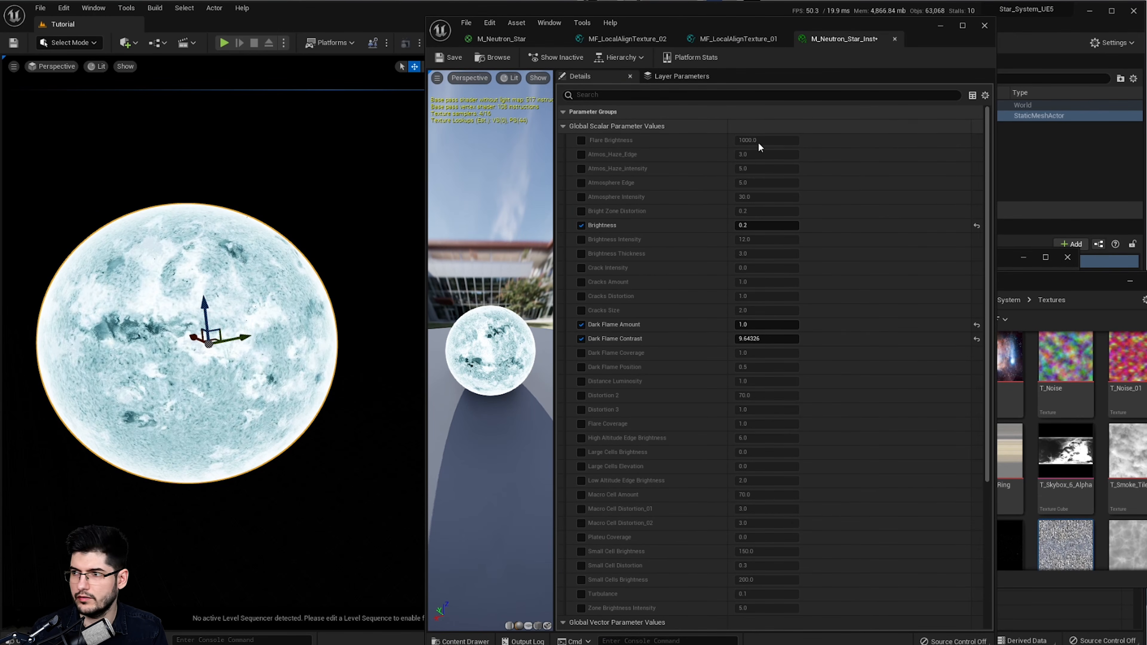
scroll(725, 385, down, 4)
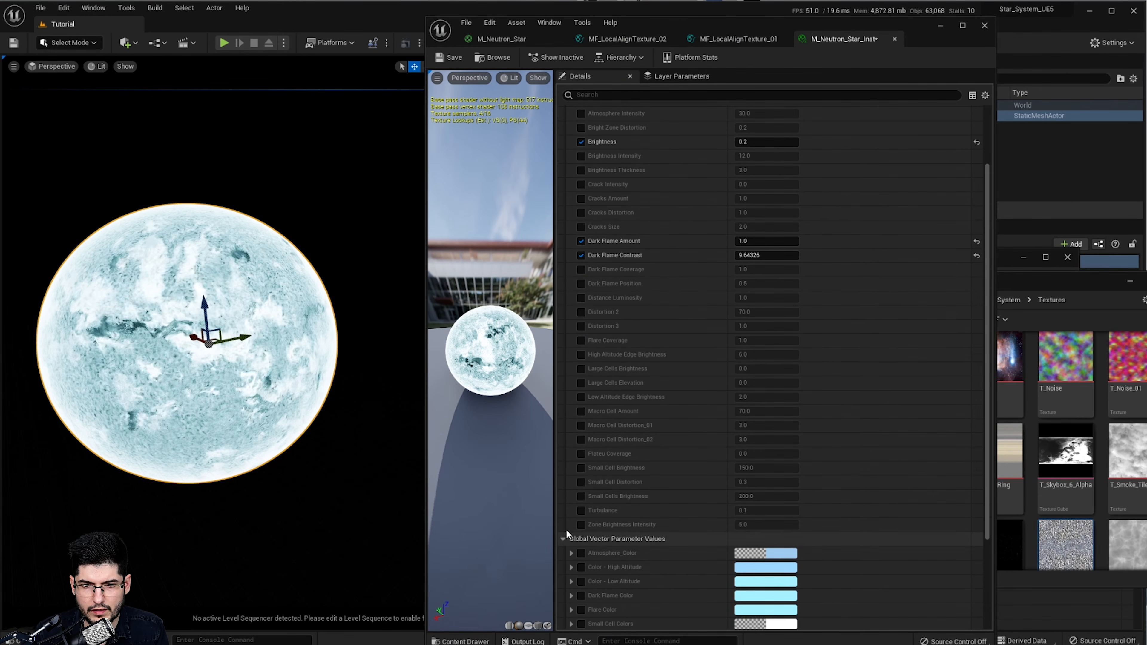
click(581, 511)
click(767, 511)
text(1)
key(Return)
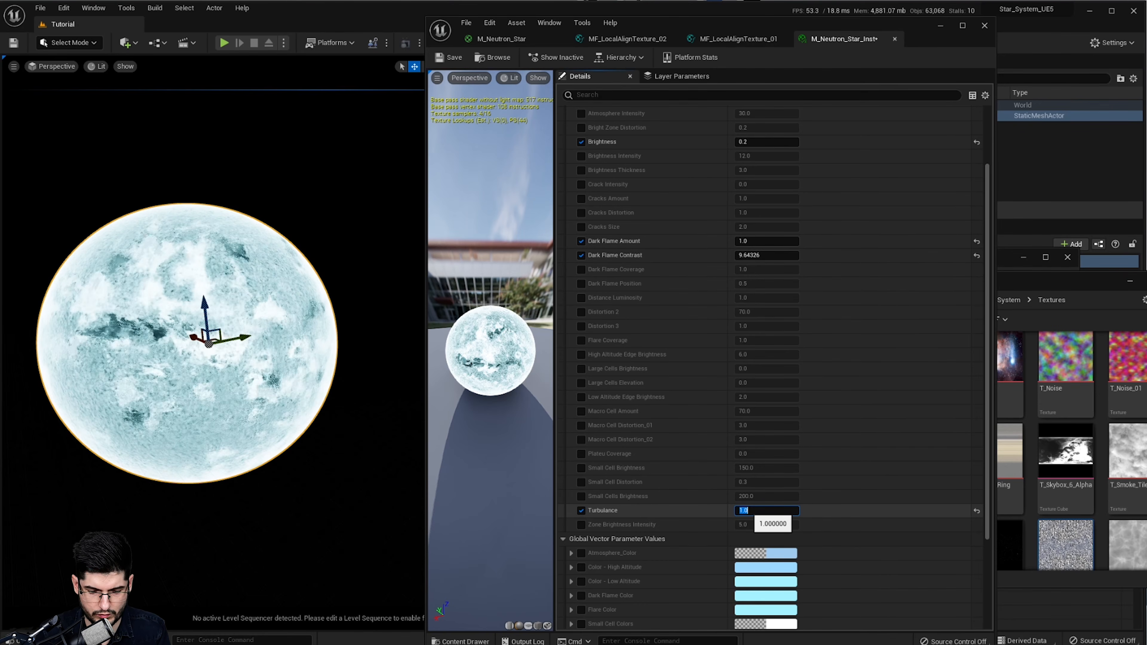
text(0.1)
key(Return)
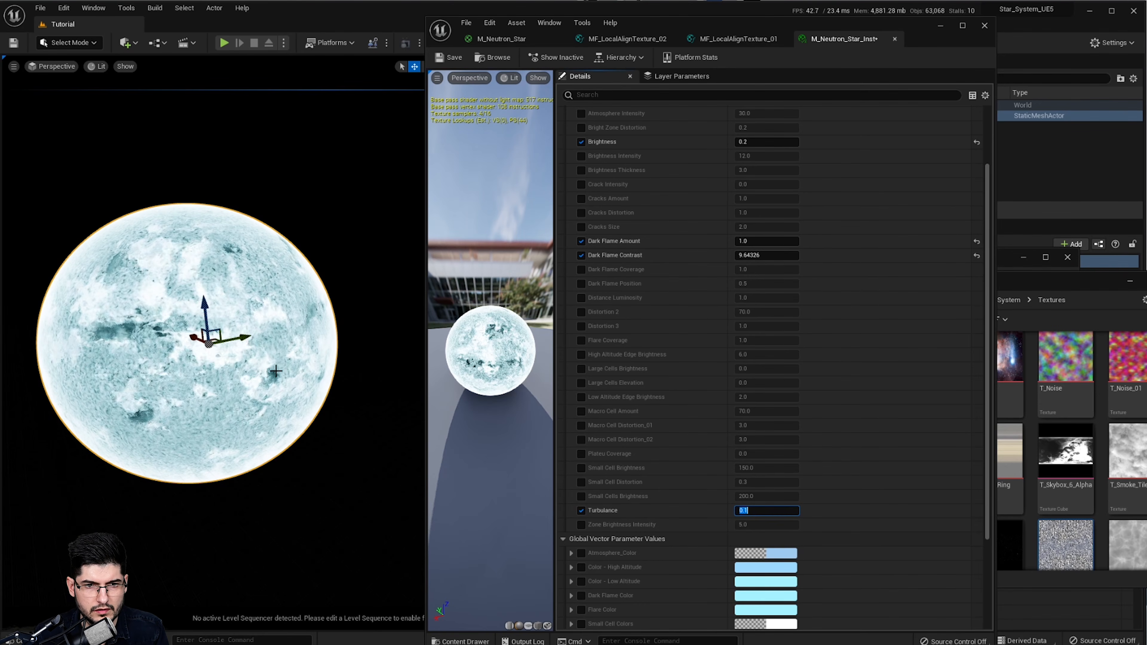
- Override Macro Cell Amount in the instance, trying about 217.8, 1 and 50, and set it to 12
right_drag(215, 371, 184, 379)
key(w)
key(s)
key(w)
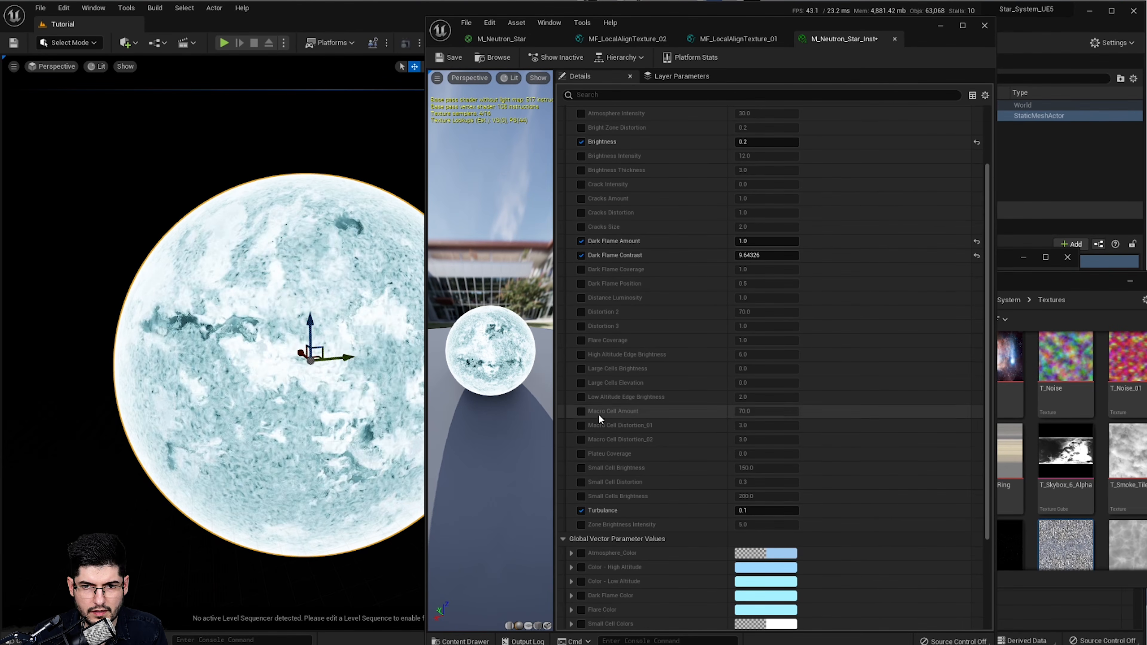
click(581, 411)
drag(768, 411, 831, 411)
click(765, 412)
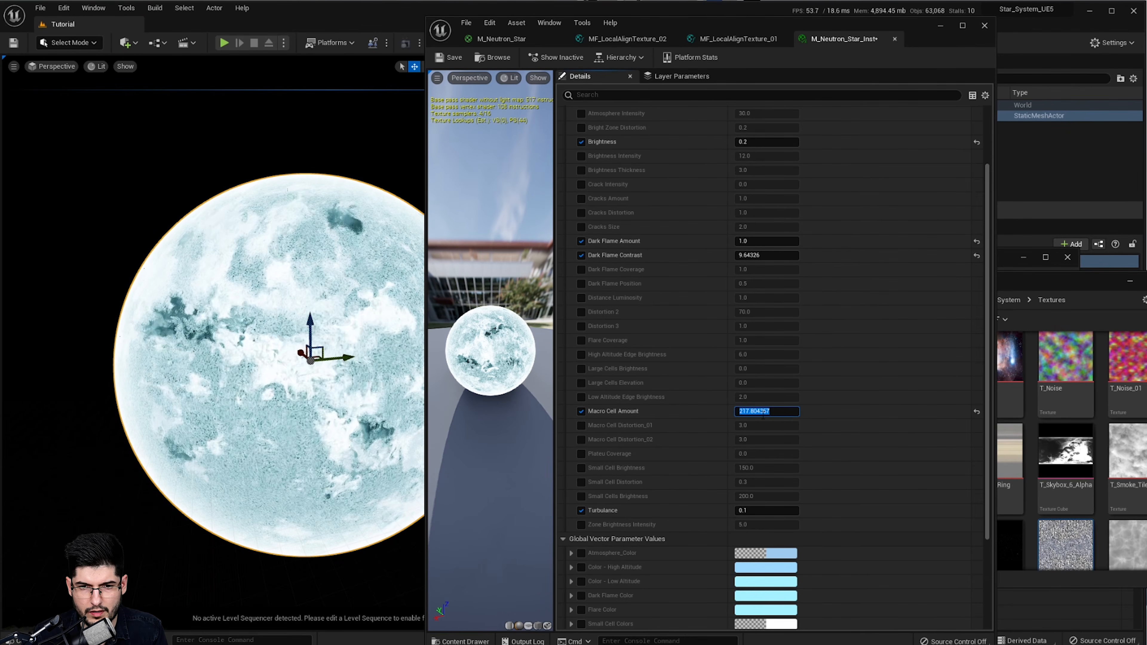
text(2)
key(Return)
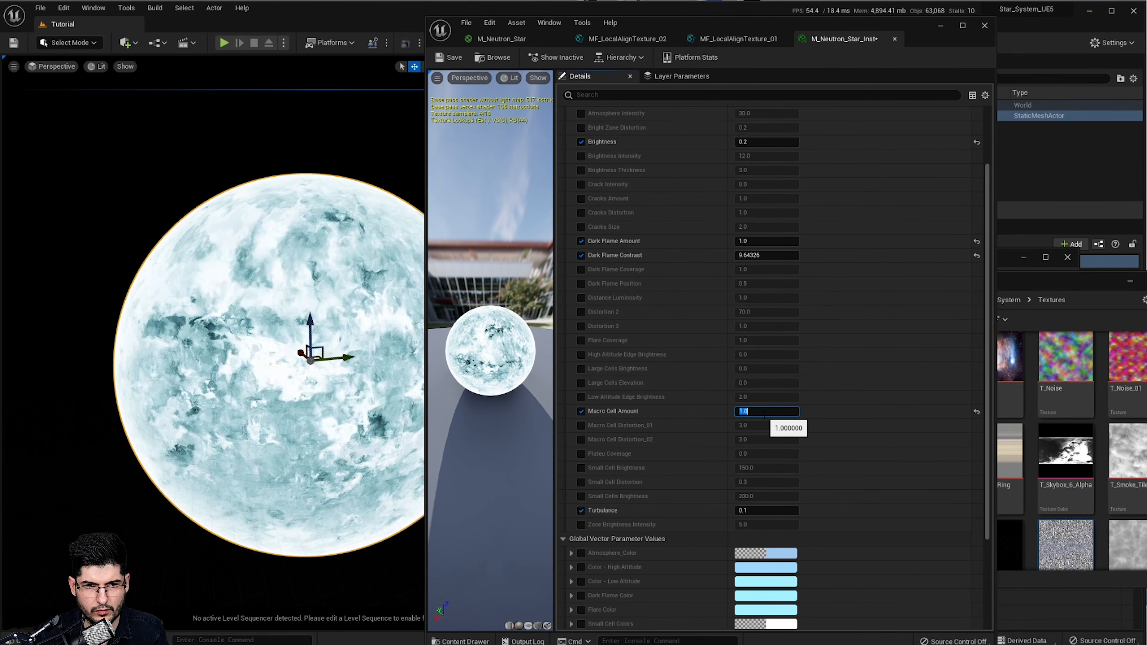
text(50)
key(Return)
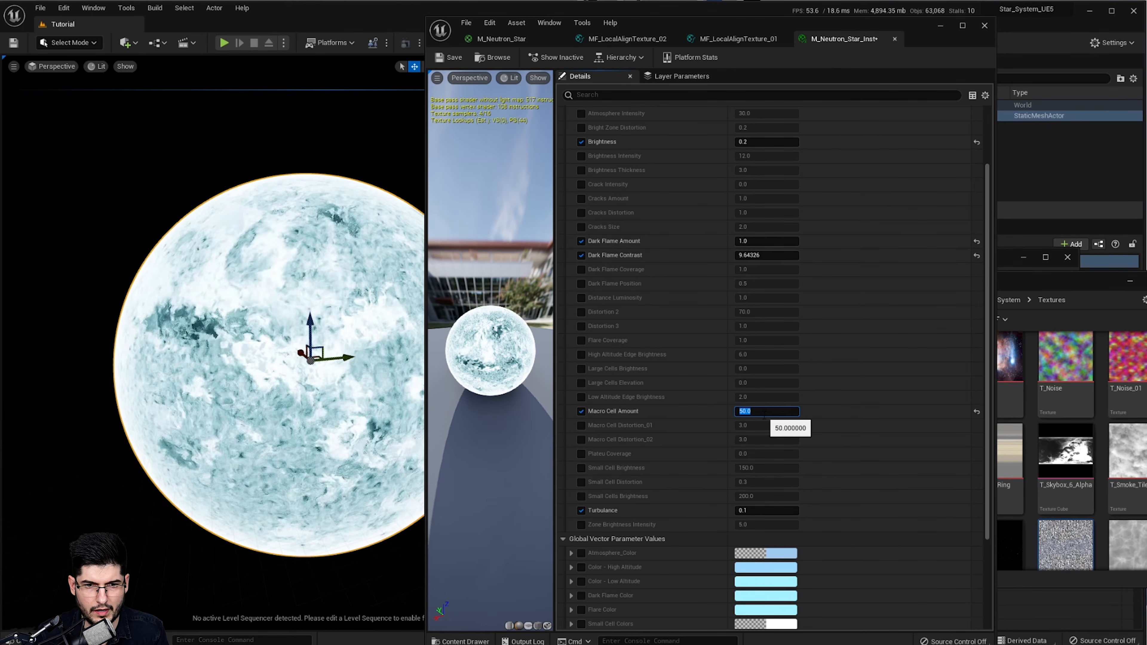
text(12)
key(Return)
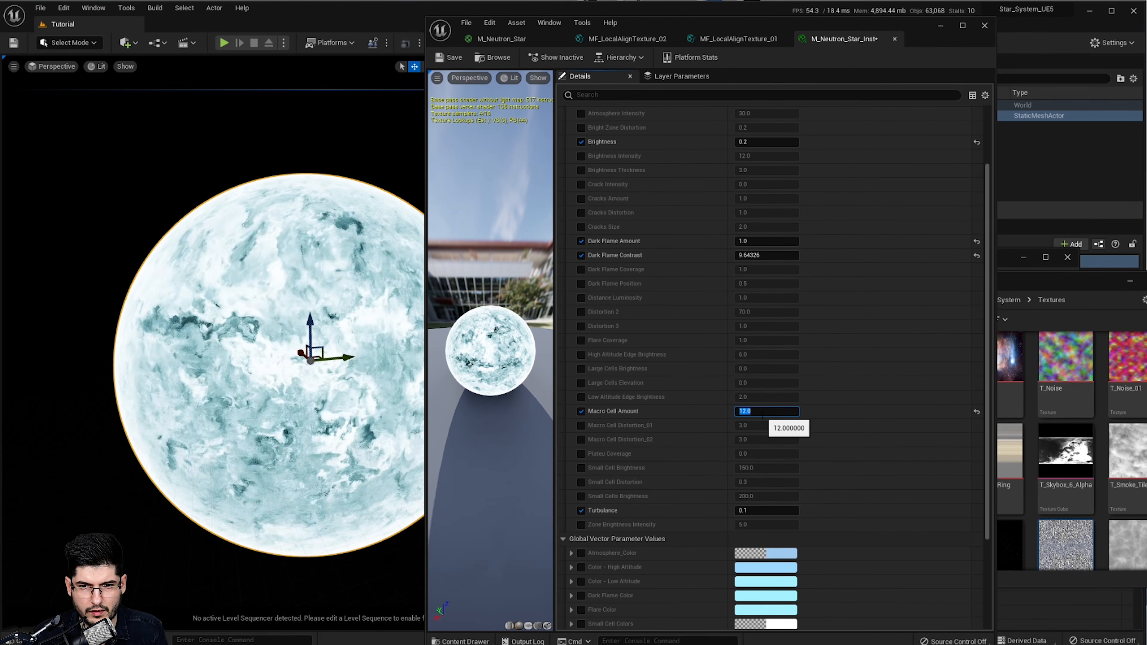
- Override Flare Coverage with about 2.15 and enable the Atmosphere_Color, High Altitude, Low Altitude, Dark Flame Color and Flare Color overrides
click(582, 340)
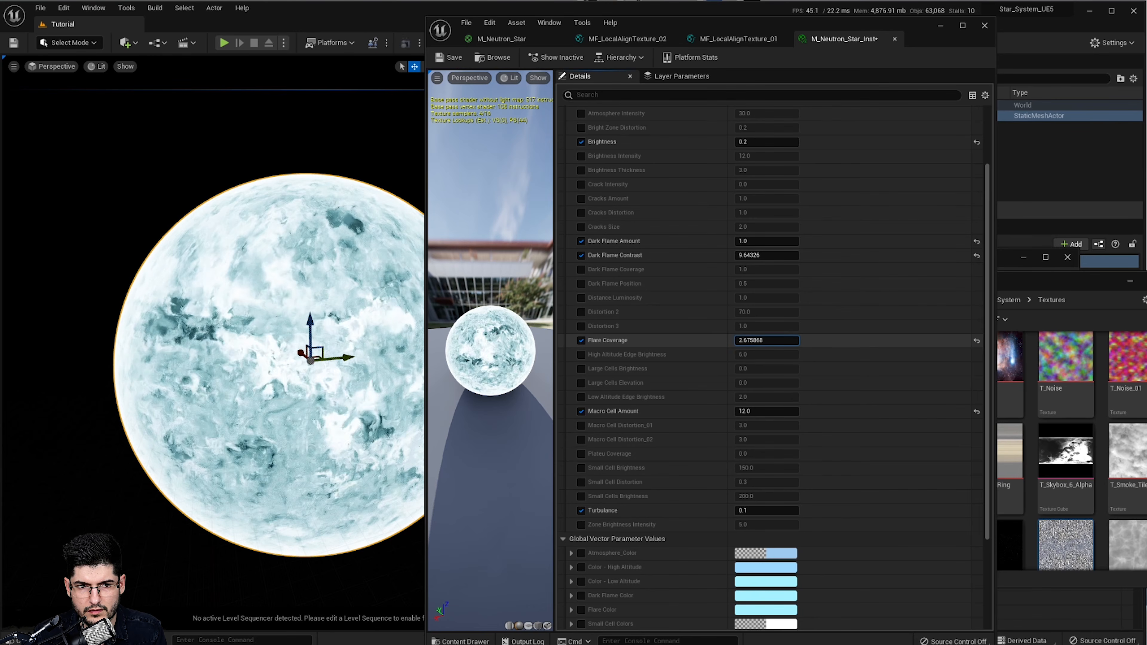
drag(767, 341, 601, 358)
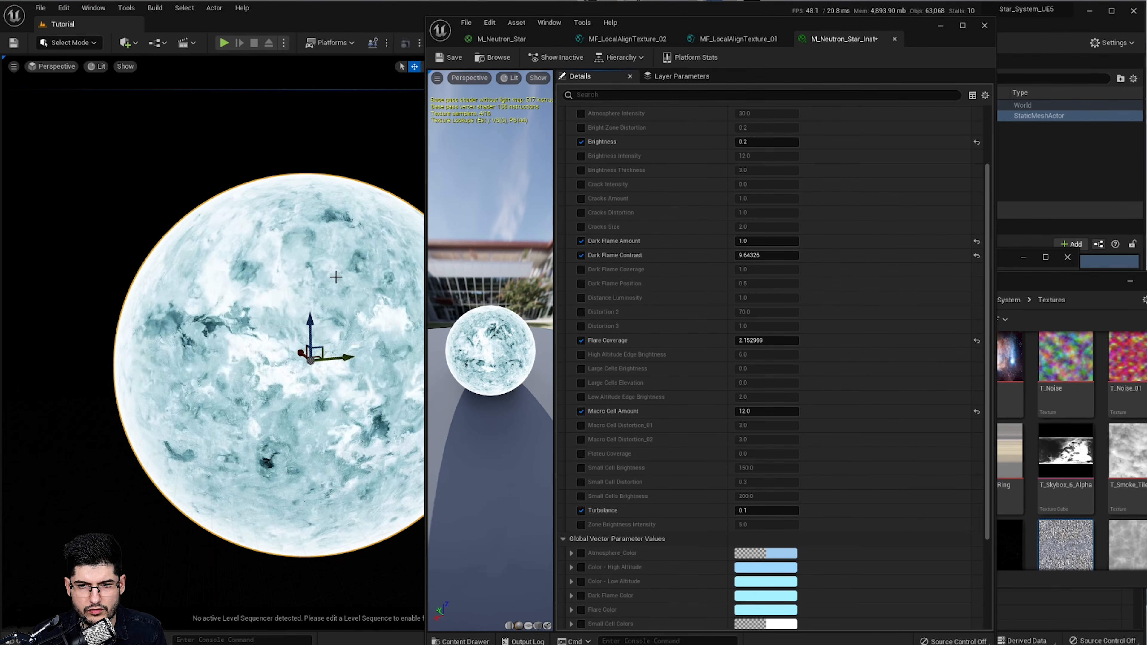
scroll(711, 519, down, 3)
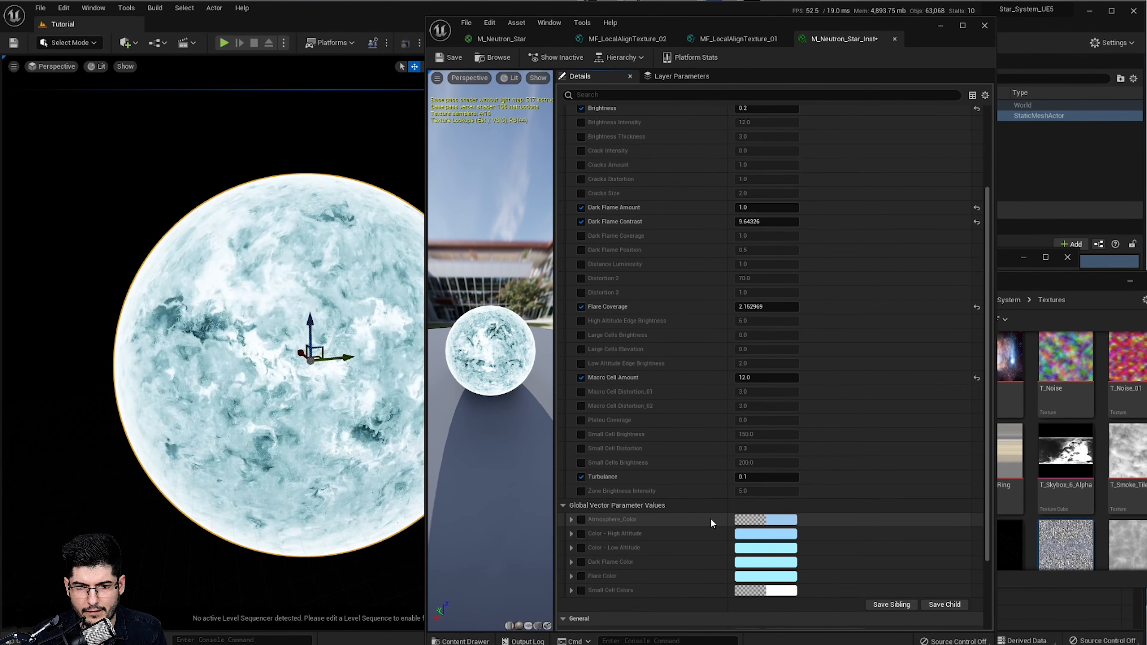
click(582, 520)
click(581, 533)
click(581, 548)
click(581, 561)
click(581, 576)
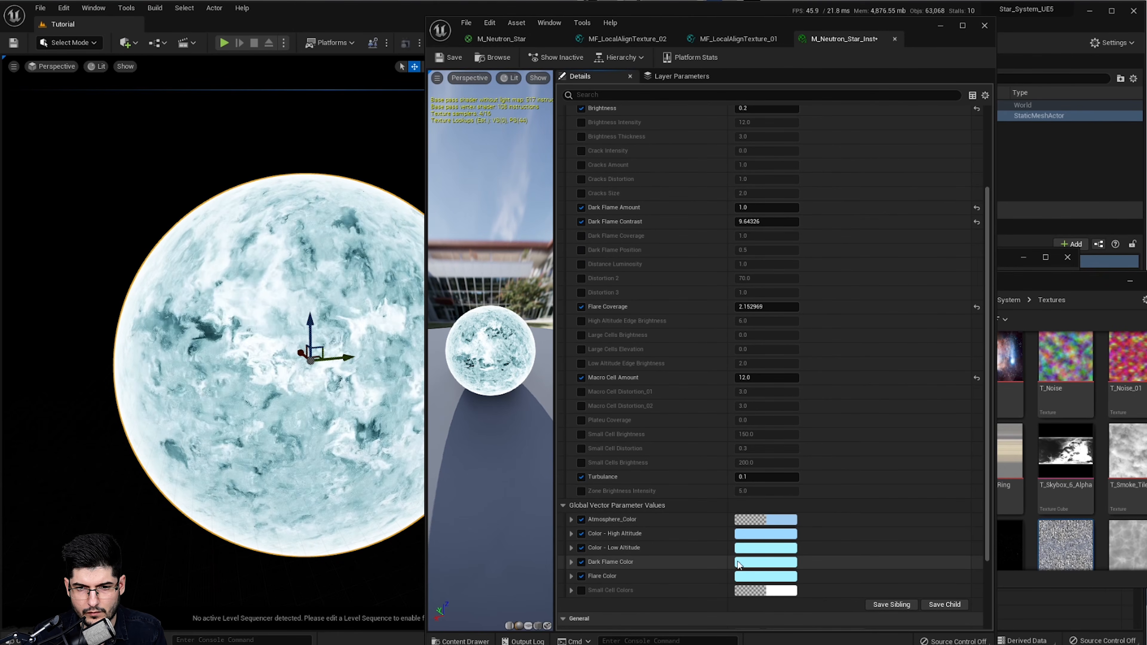
- Set the instance's Atmosphere_Color to a pale salmon of about RGB 0.88, 0.46, 0.32
click(776, 519)
drag(854, 524, 871, 528)
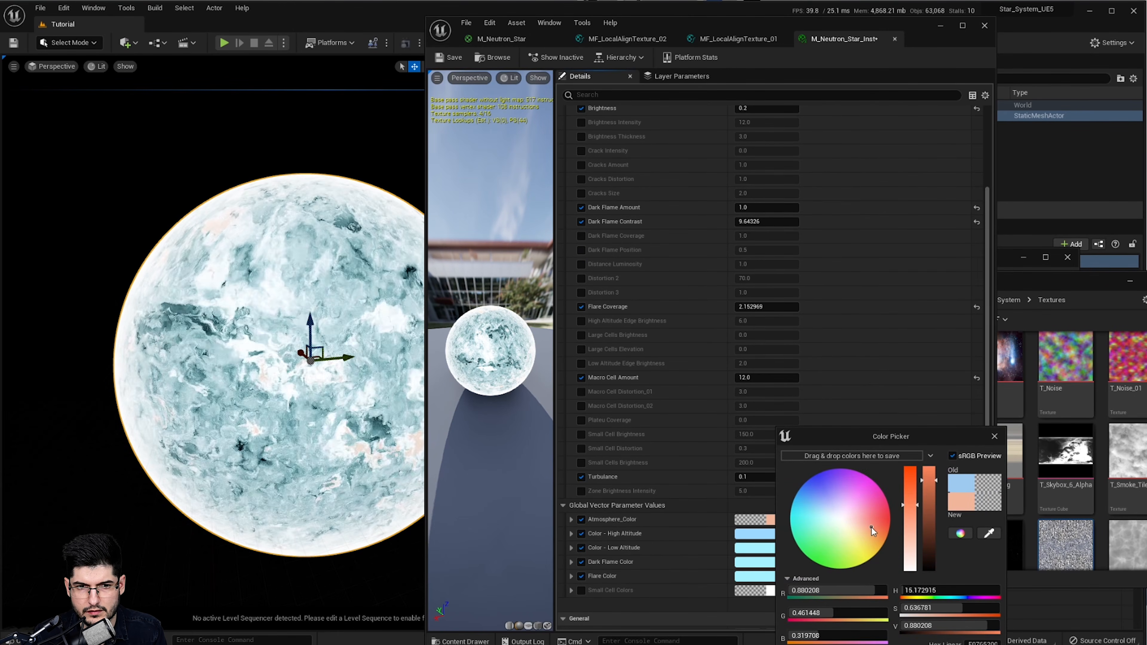
click(931, 644)
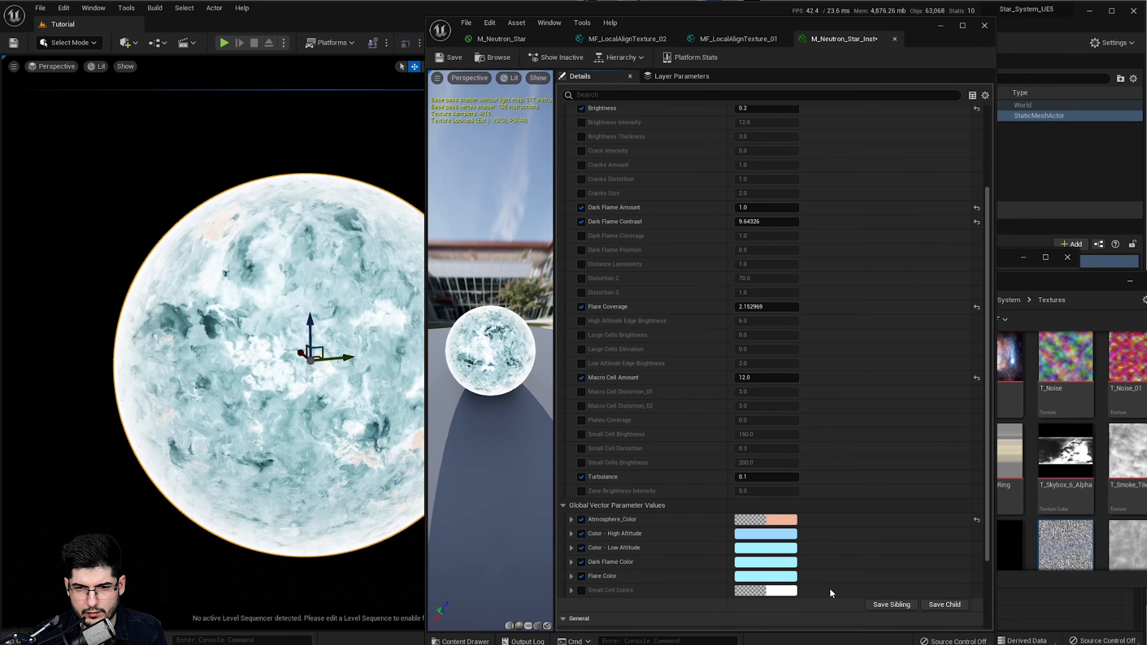
- Set Color - High Altitude to salmon, about RGB 1.0, 0.31, 0.18, and Color - Low Altitude to orange, about 1.0, 0.38, 0.02
click(775, 536)
drag(869, 533, 879, 526)
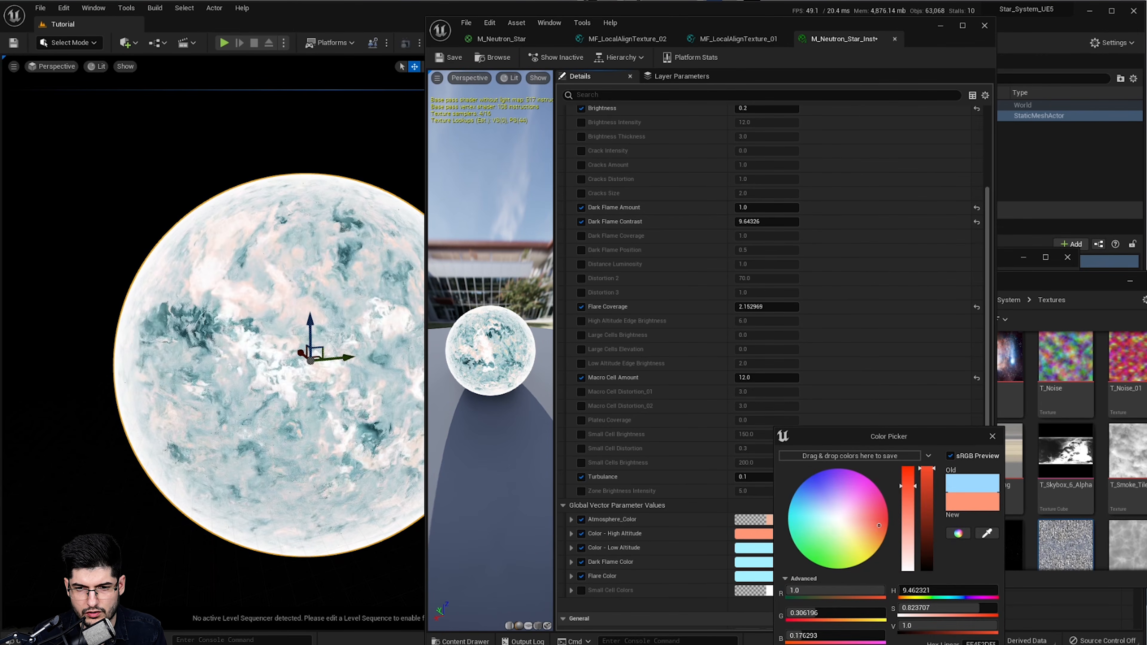
click(931, 644)
click(759, 548)
drag(878, 555, 894, 539)
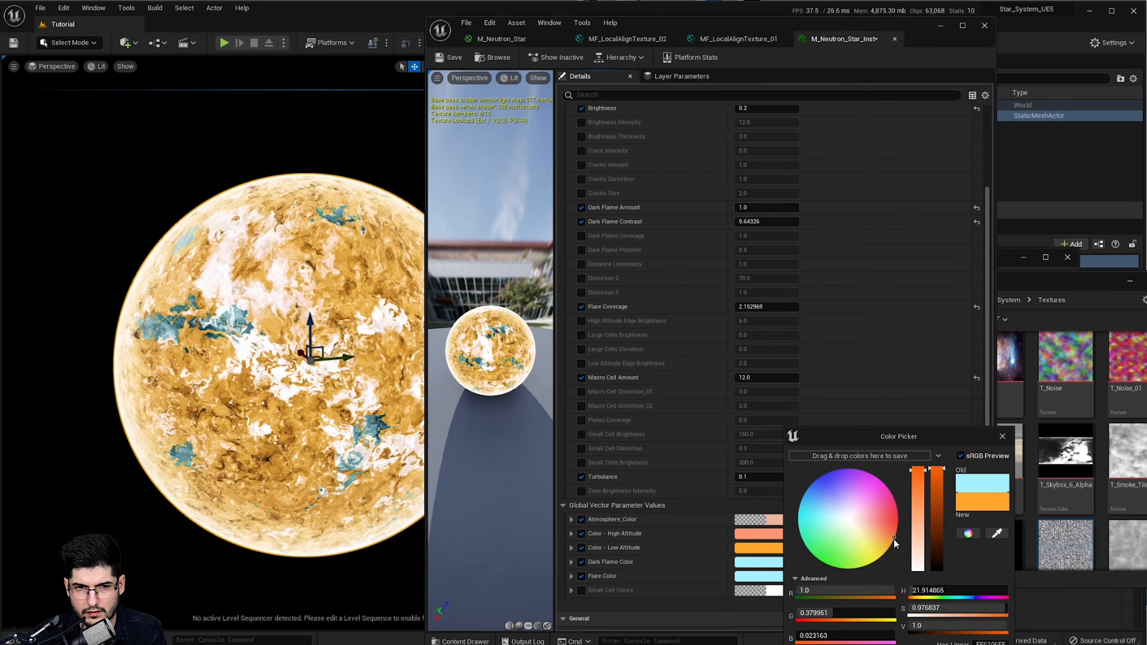
click(931, 644)
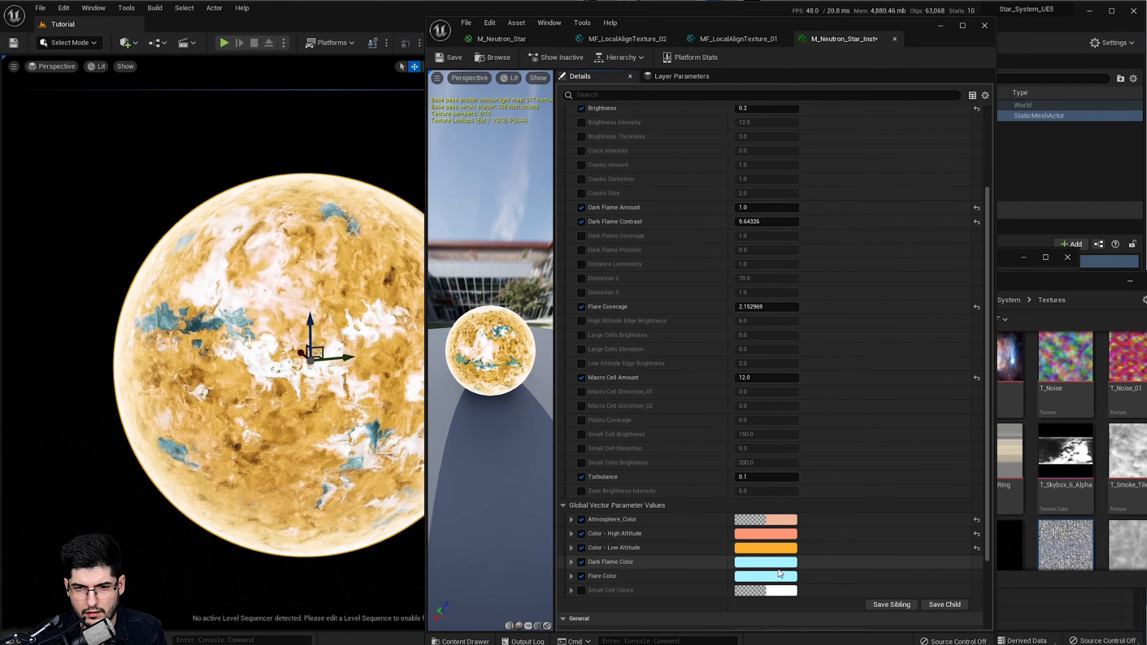
- Set Dark Flame Color to a dark orange-brown of about RGB 0.36, 0.17, 0.01
click(779, 565)
drag(877, 515, 885, 541)
drag(932, 470, 944, 538)
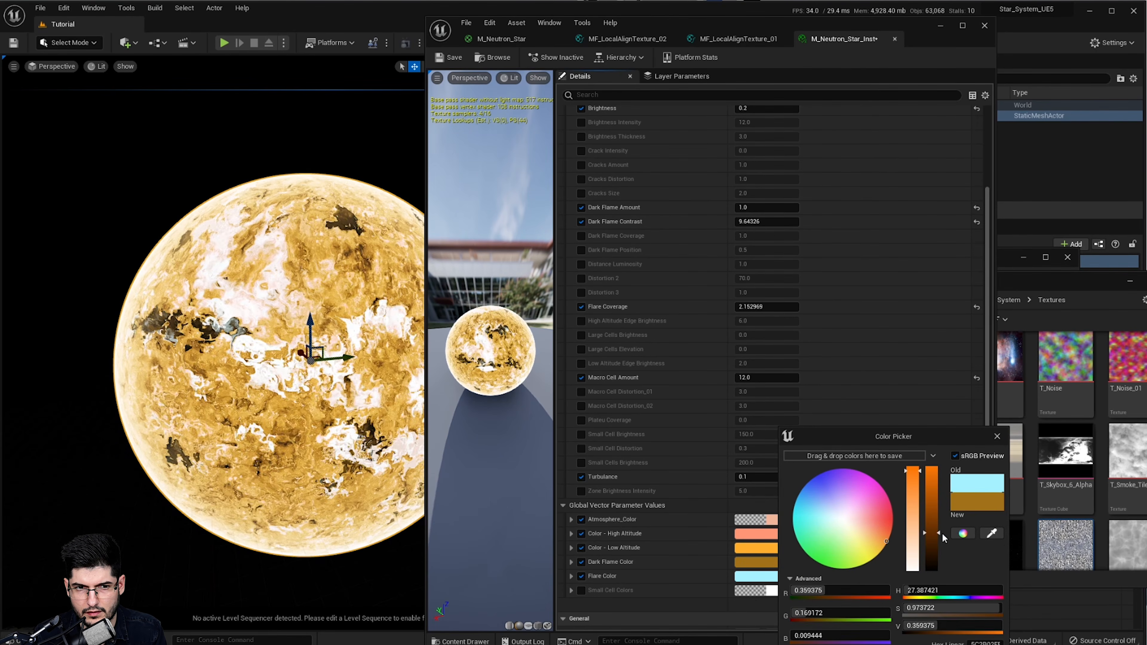
click(930, 644)
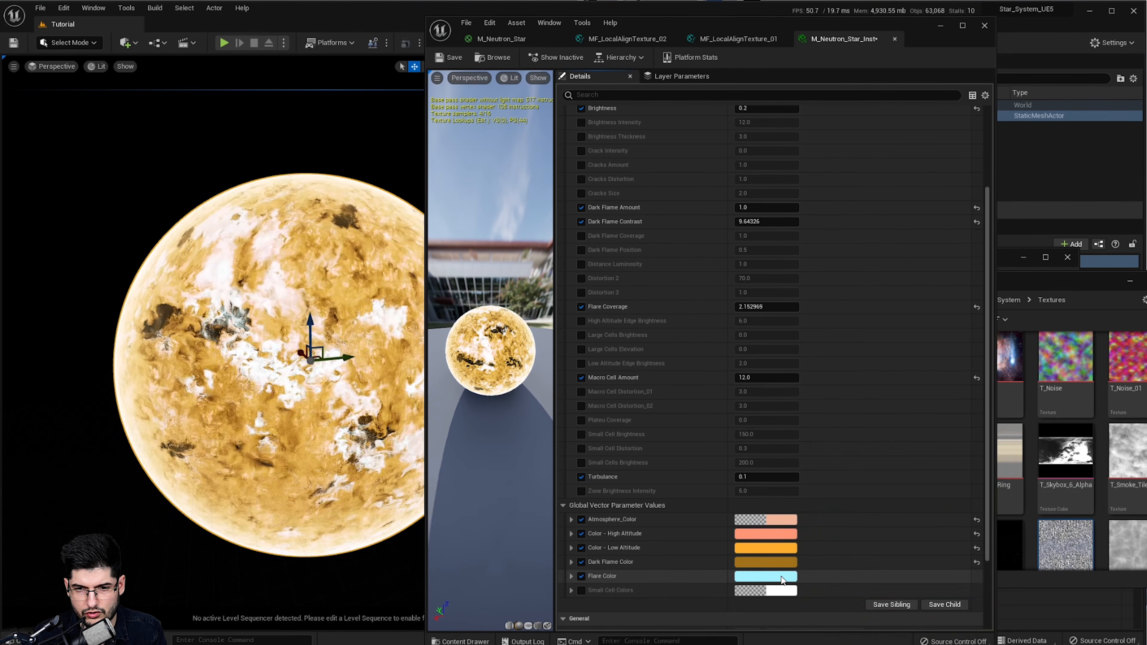
- Set the instance's Flare Color to a coral orange
click(757, 576)
click(885, 523)
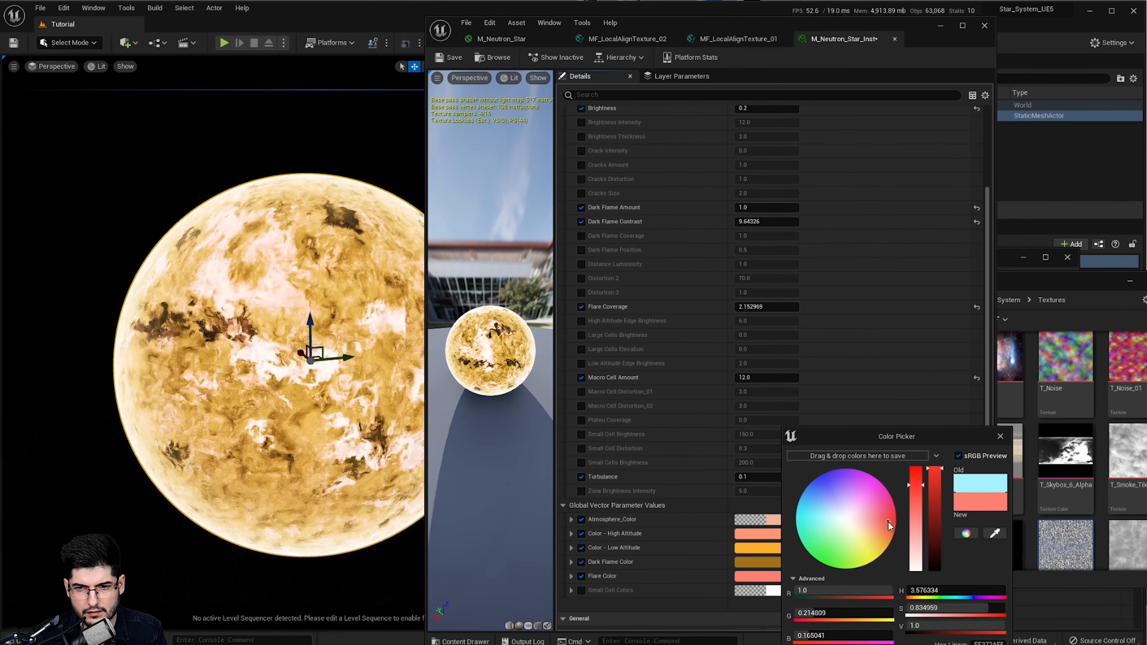
click(882, 540)
drag(881, 540, 891, 524)
click(945, 644)
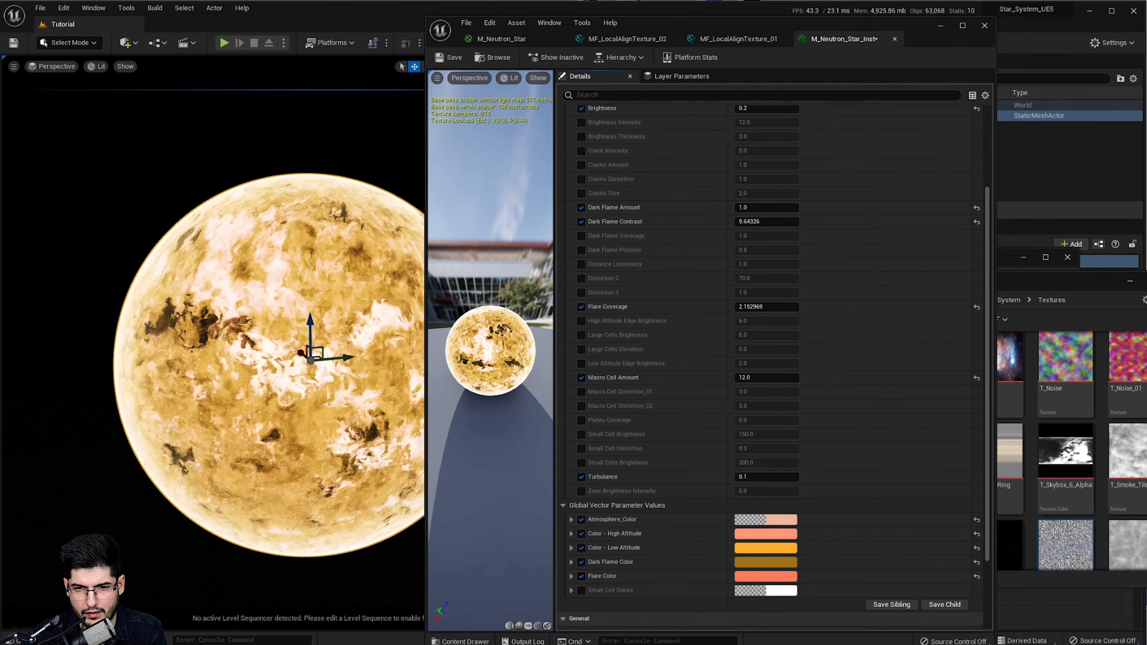
- Shift Atmosphere_Color to a light yellow-orange of about RGB 0.88, 0.56, 0.24
click(780, 519)
mouse_move(874, 526)
mouse_down()
mouse_move(888, 542)
mouse_move(876, 537)
mouse_up()
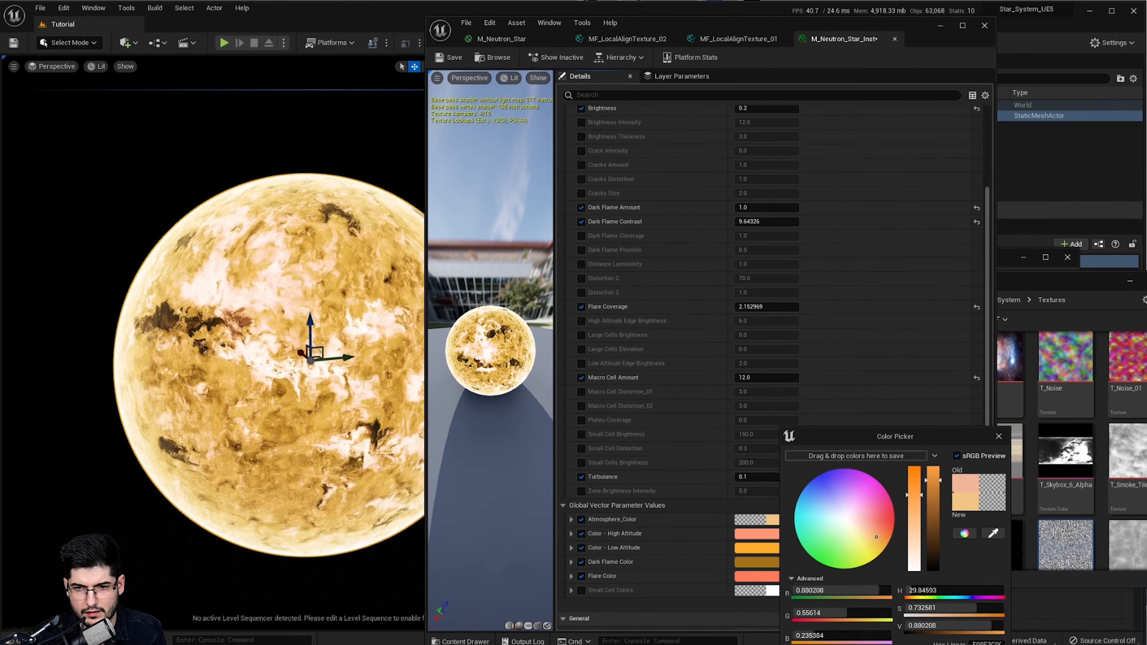
click(944, 644)
- Override Brightness Intensity with 6 and Brightness Thickness with about 23.4, then check the star in the level view
scroll(743, 296, up, 5)
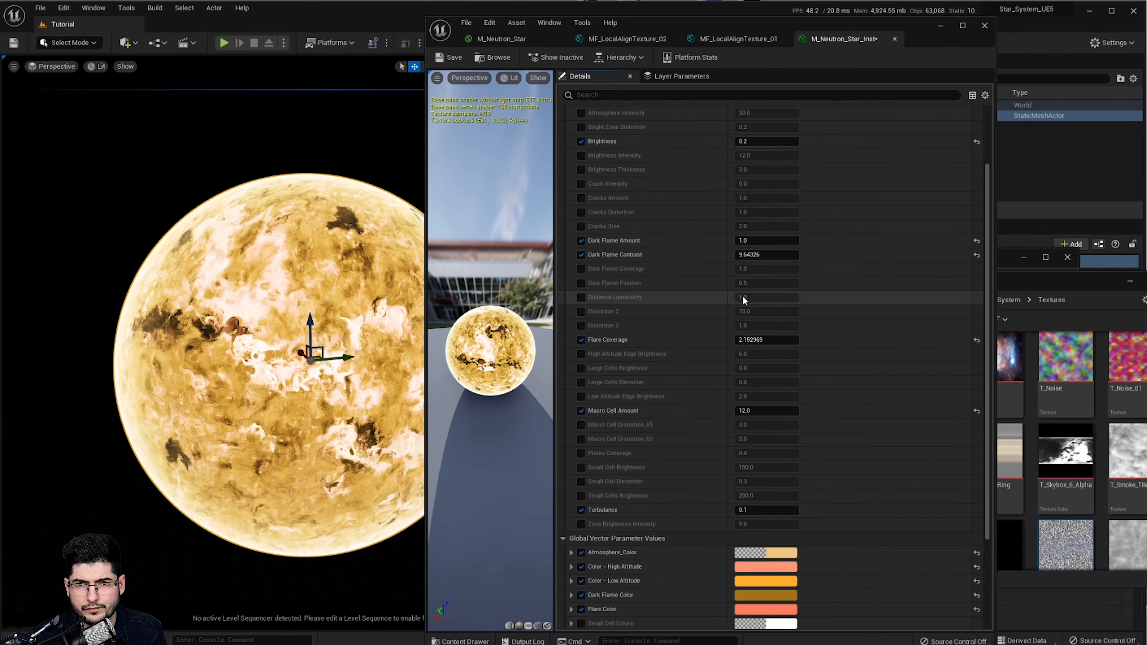
click(582, 206)
click(763, 206)
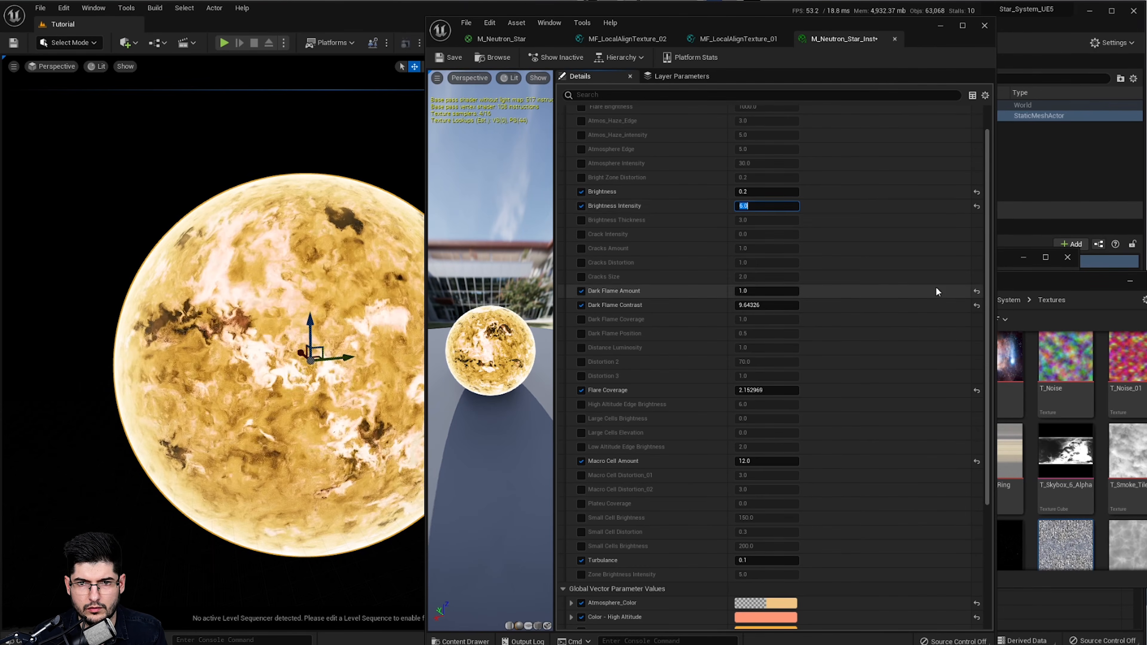
scroll(813, 257, up, 2)
click(582, 254)
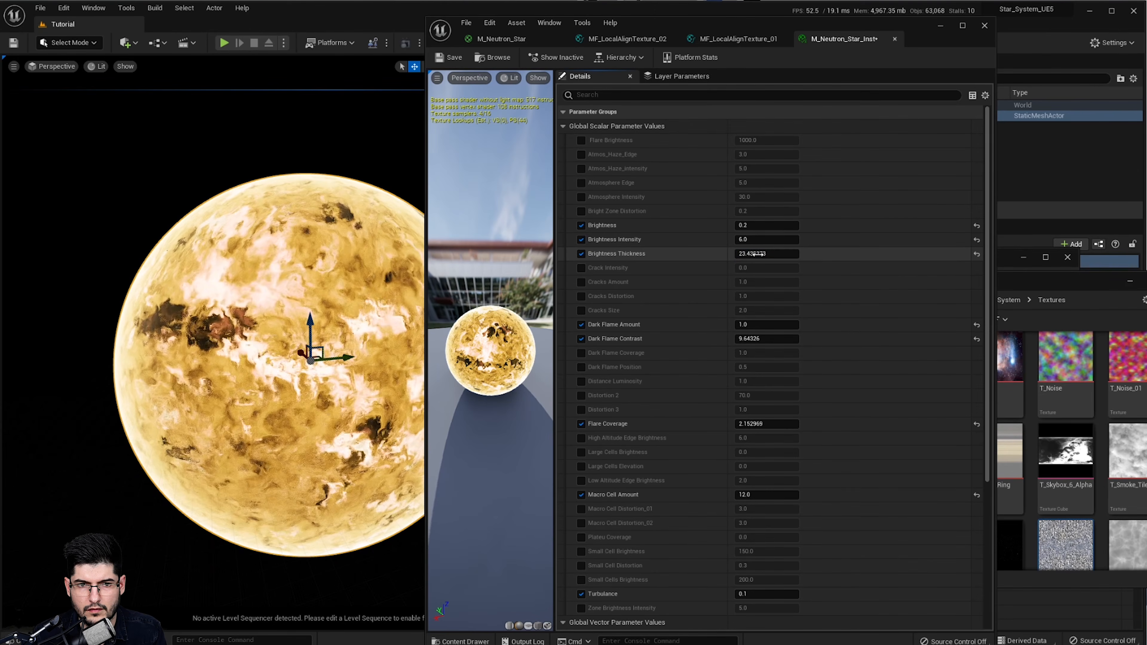
key(s)
mouse_move(316, 271)
right_down()
mouse_move(384, 267)
mouse_move(316, 271)
right_up()
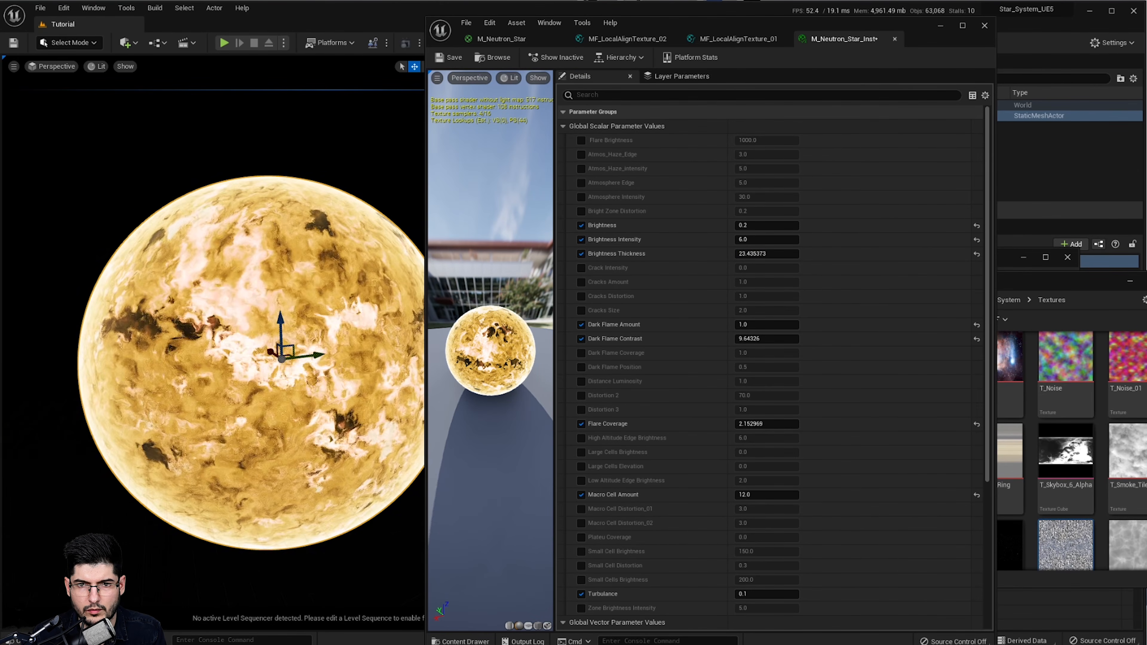
- Set the instance's Brightness to 0.1
click(762, 222)
text(0.1)
key(Return)
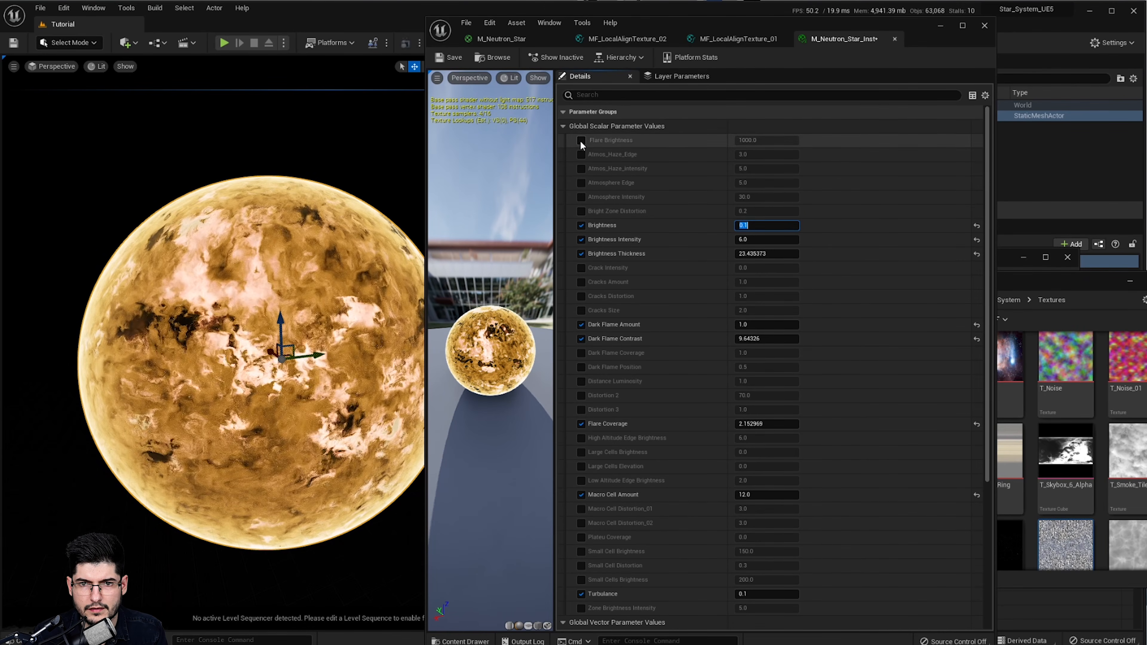
- Toggle the Atmos_Haze_Edge override on and off, and override Atmosphere Edge with about 2.66
click(581, 155)
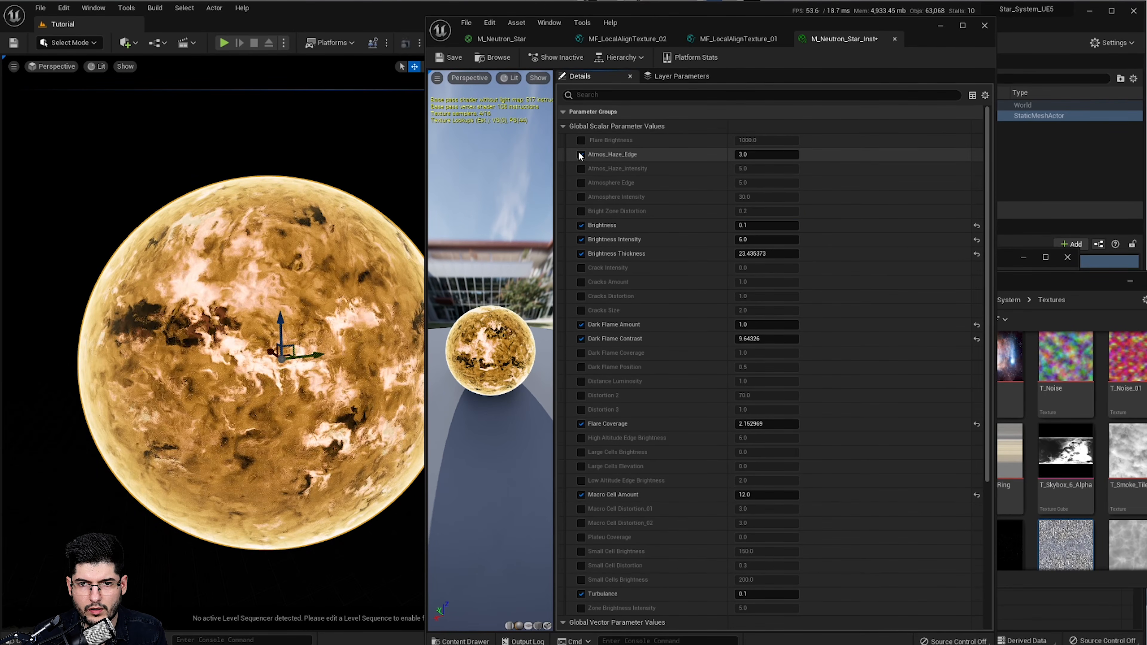
click(579, 152)
click(582, 183)
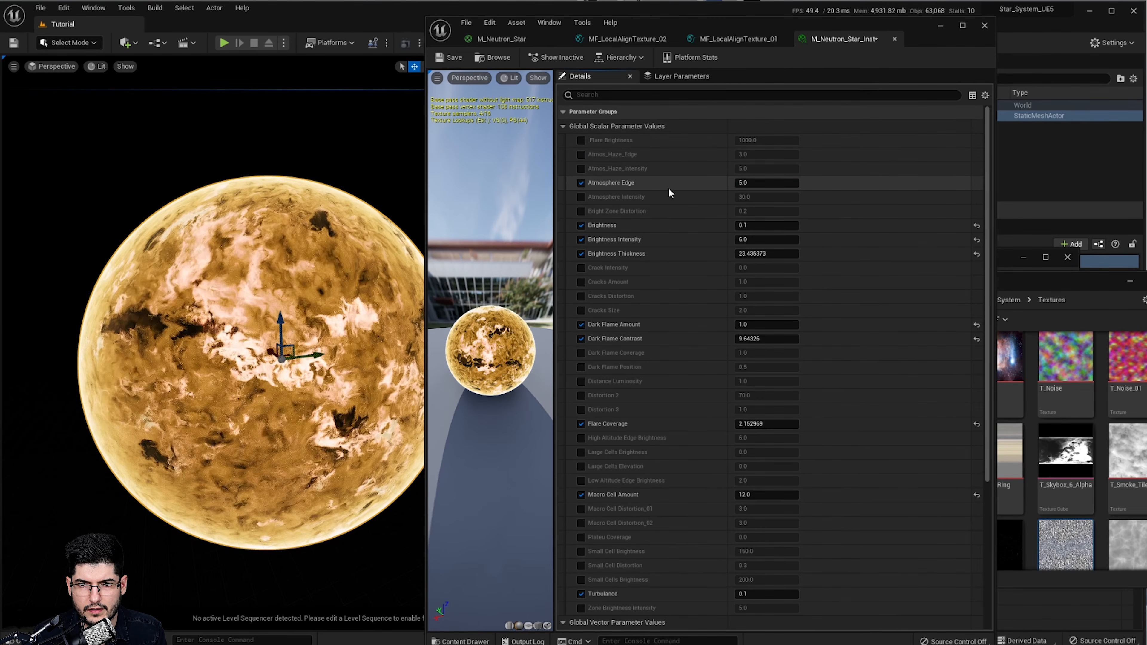
drag(752, 185, 725, 185)
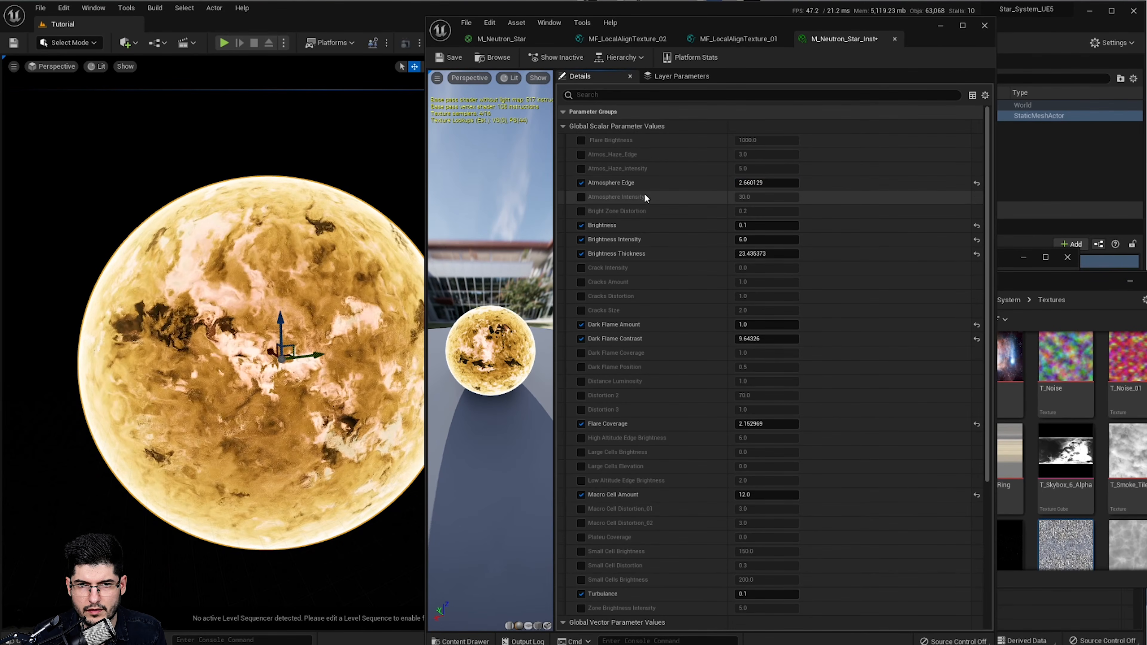
- Override Atmosphere Intensity with 50 and enable the Atmos_Haze_Intensity override
click(581, 197)
click(744, 194)
text(50)
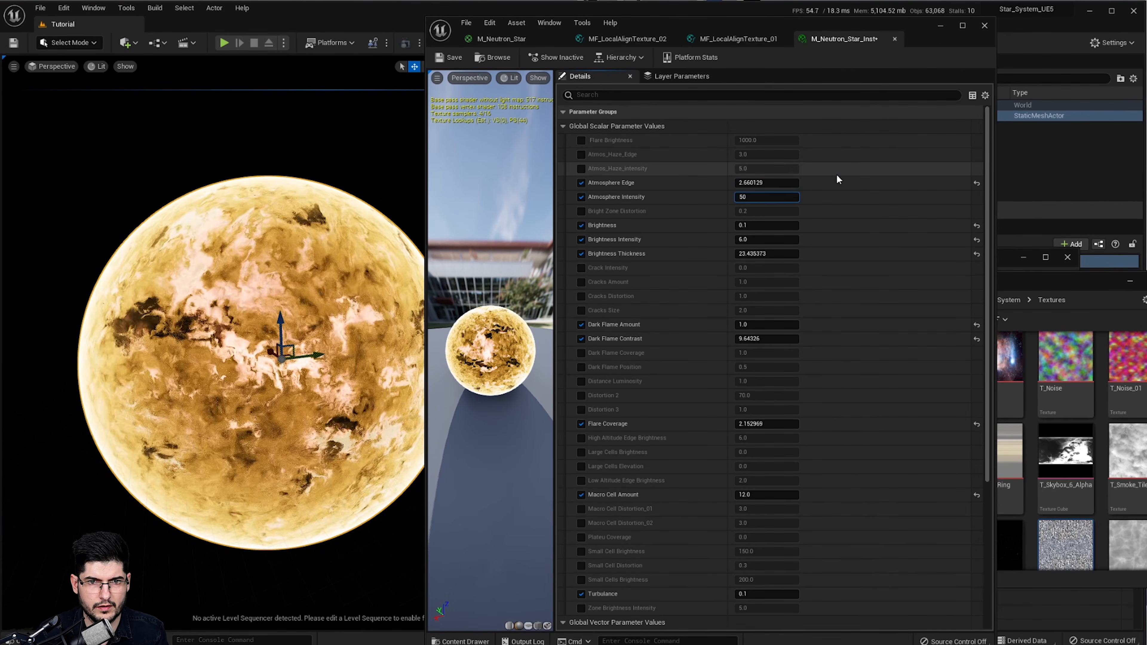
key(Return)
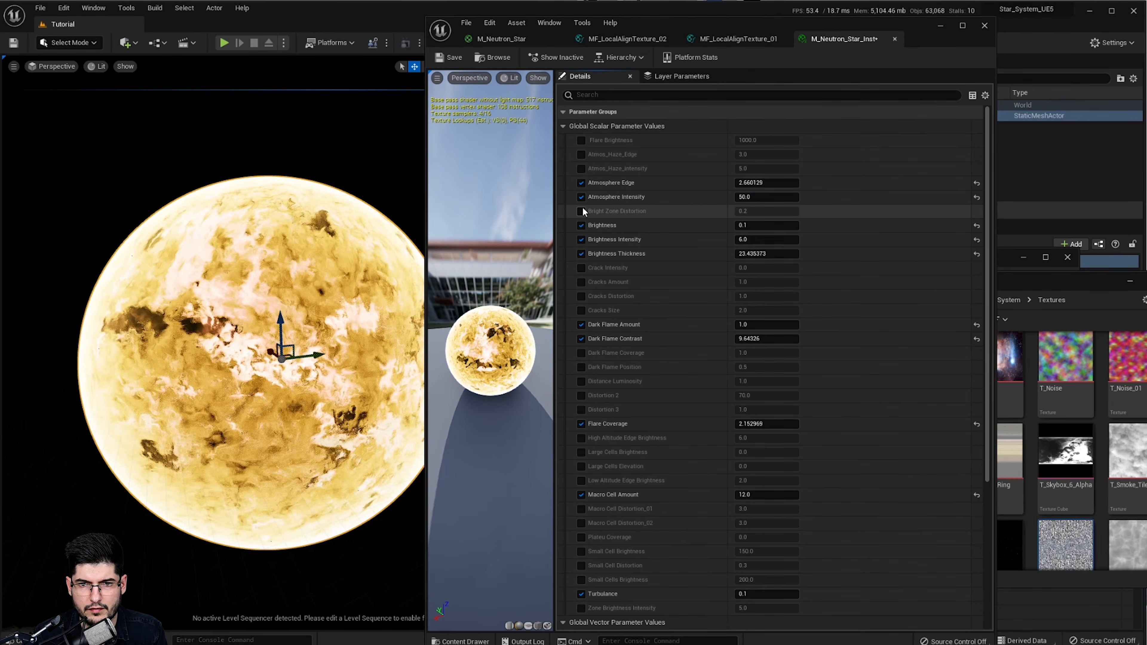
click(582, 168)
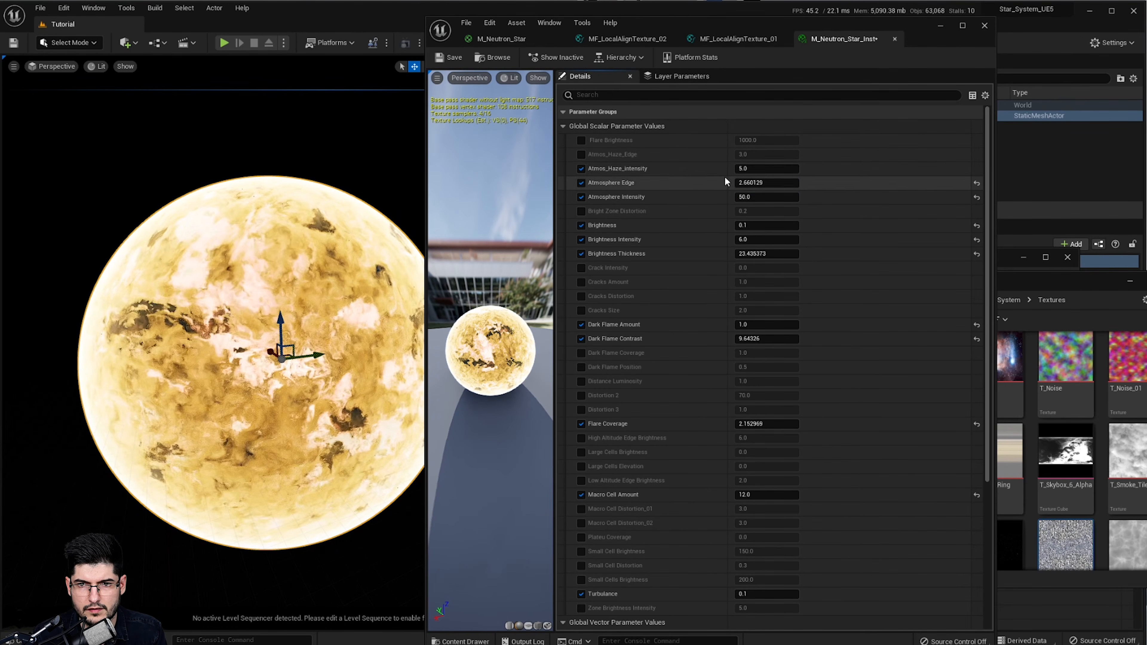
- Set Atmos_Haze_Intensity to about 1.61, and override Distance Luminosity with about 2.74 and Distortion 3 with about 2.36
mouse_move(763, 169)
mouse_down()
mouse_move(818, 169)
mouse_move(746, 168)
mouse_up()
scroll(678, 185, down, 5)
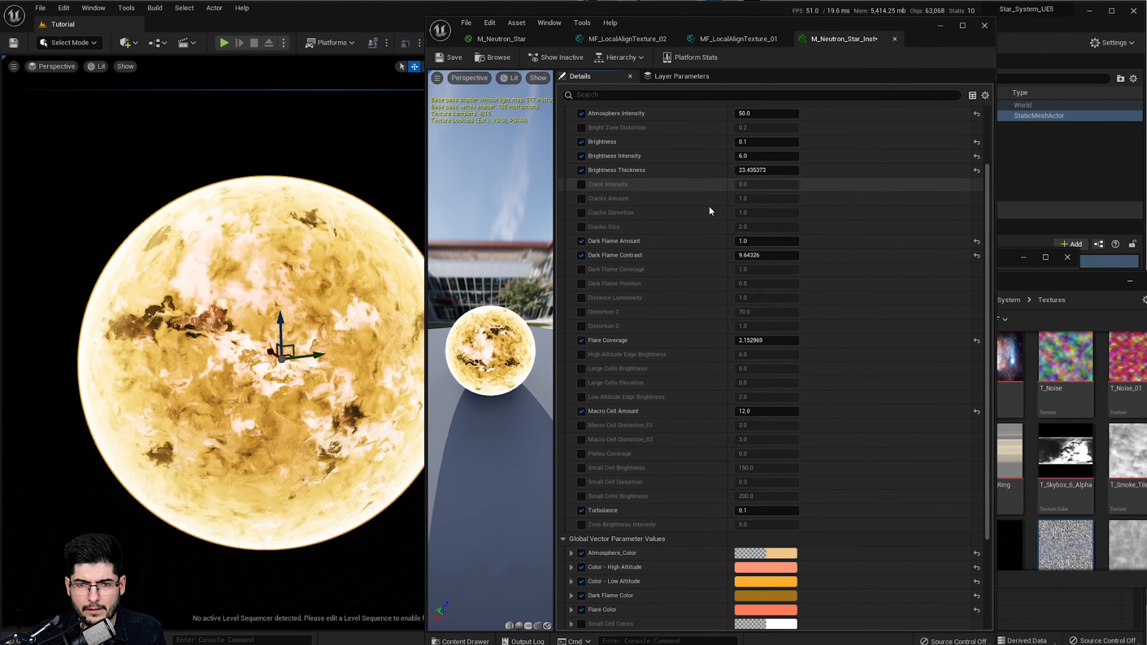
click(582, 298)
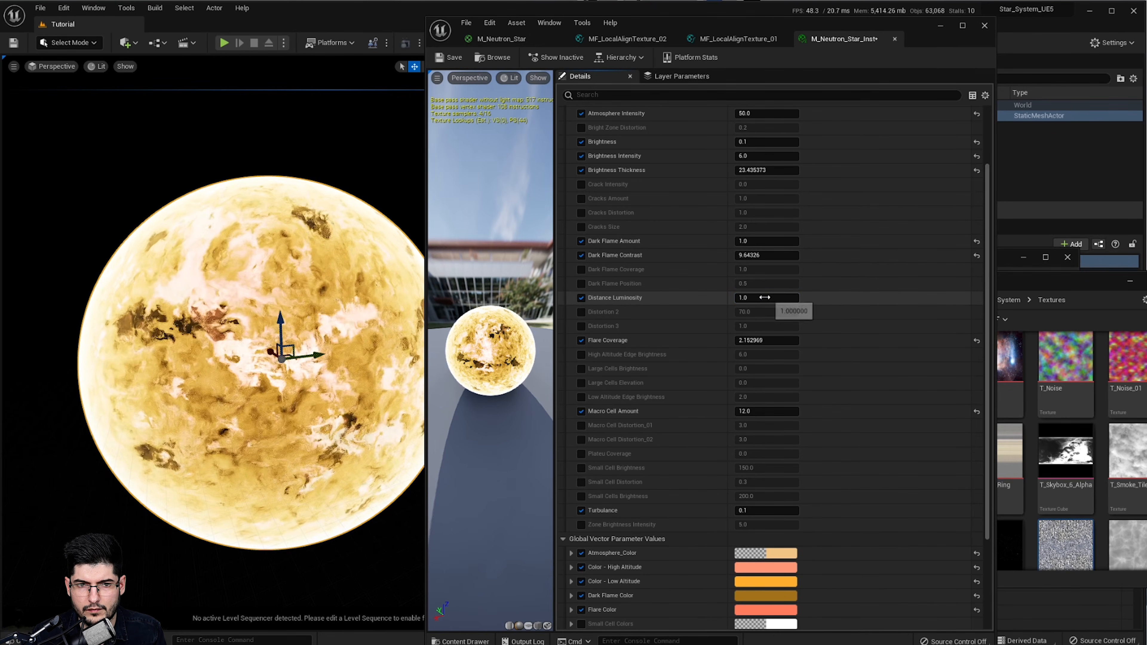
drag(764, 297, 741, 329)
click(581, 326)
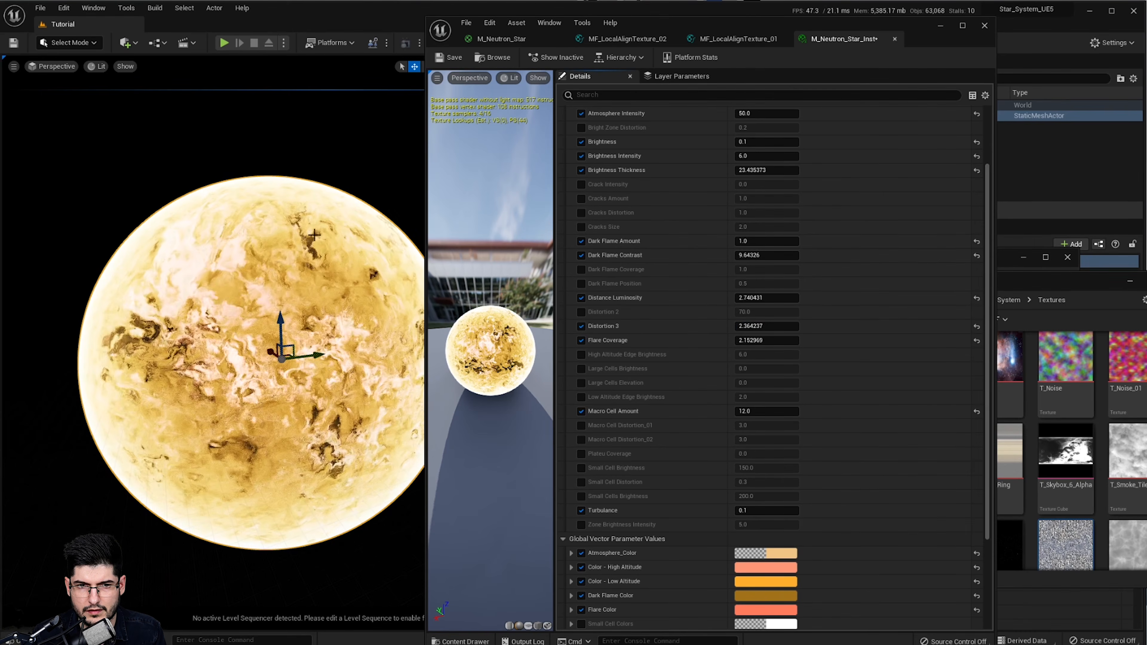
- Change Color - High Altitude to a dark saturated orange with hue about 15.6 and value about 0.54
scroll(740, 529, down, 3)
click(773, 500)
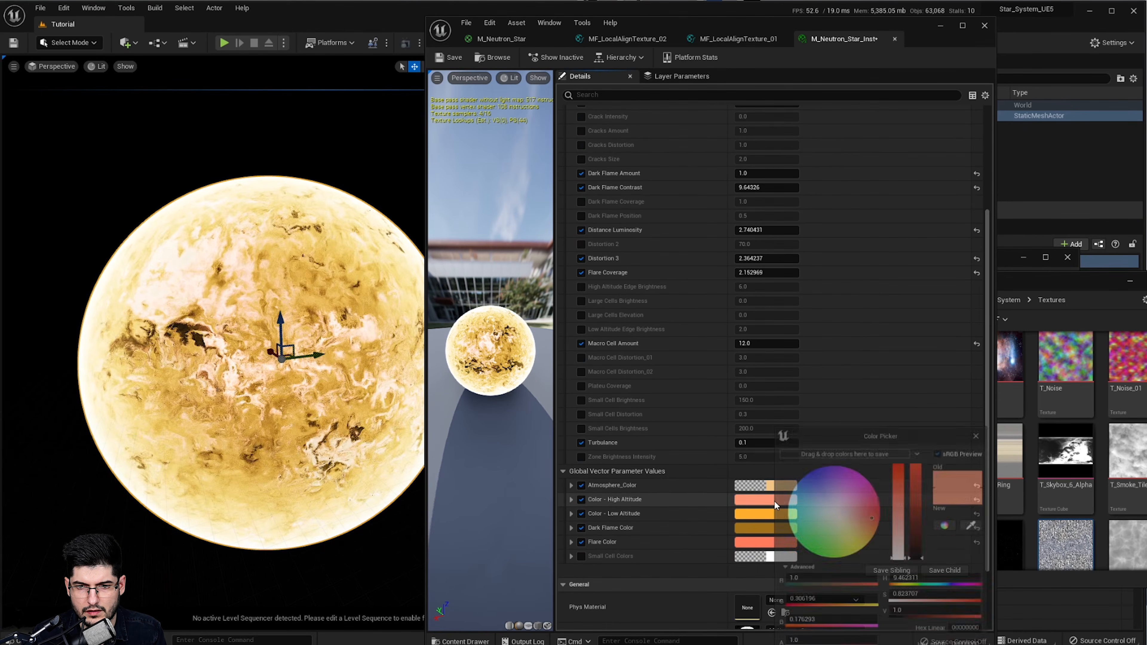
drag(876, 525, 890, 533)
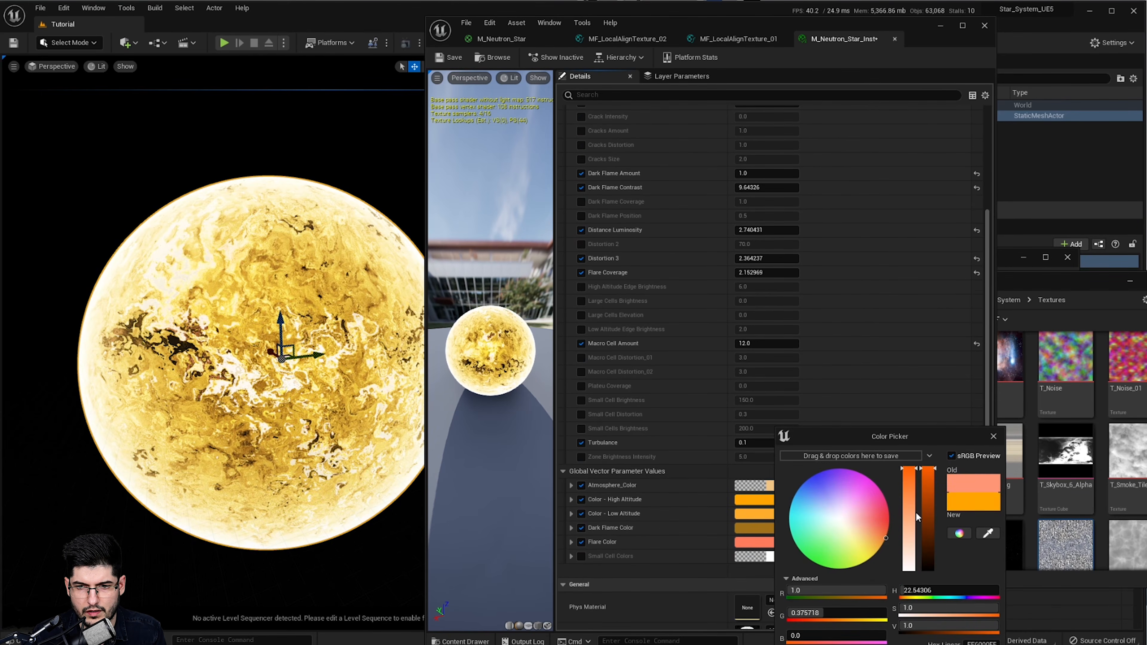
mouse_move(929, 482)
mouse_down()
mouse_move(933, 531)
mouse_move(931, 512)
mouse_up()
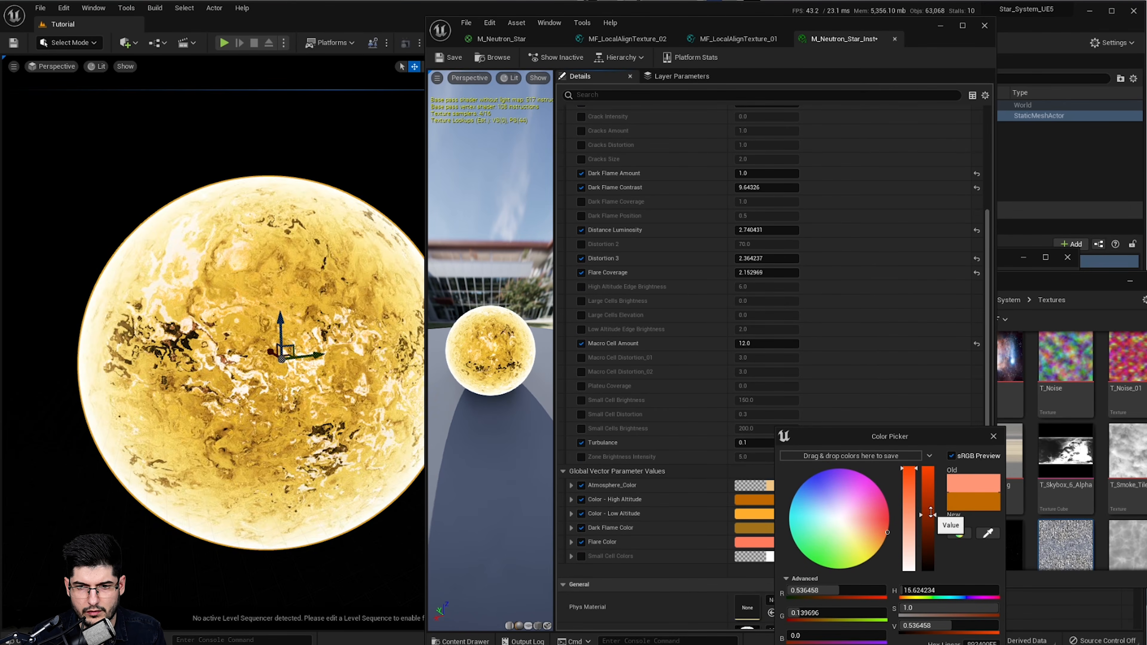
click(935, 644)
- Change Dark Flame Color to a darker, less saturated brown with saturation about 0.74
click(773, 528)
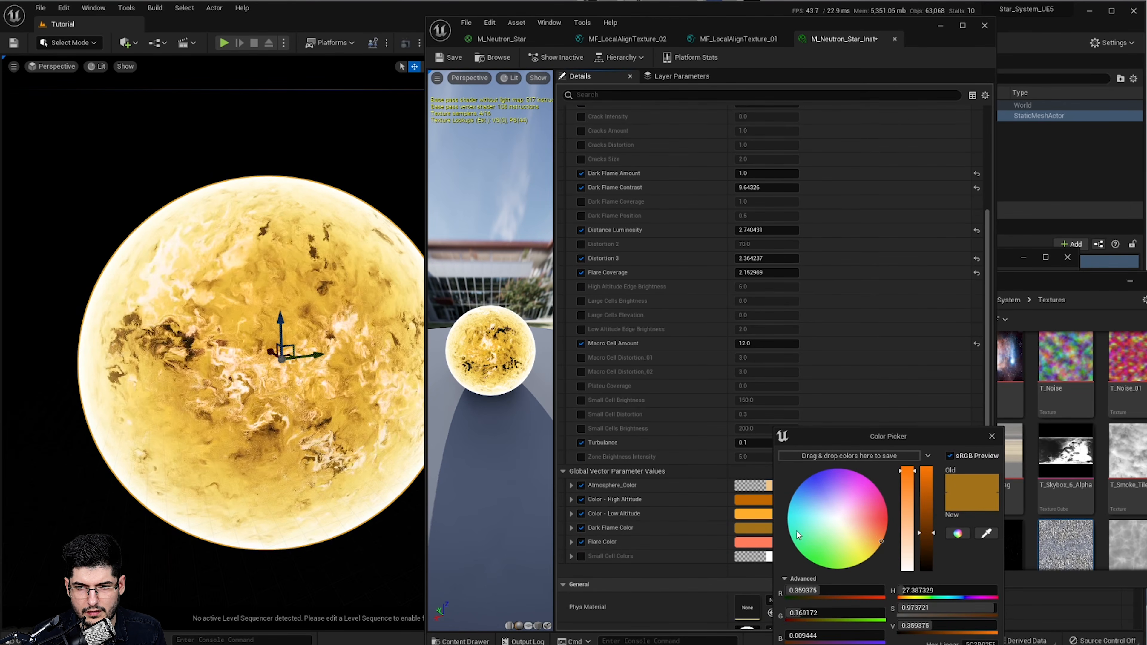
drag(922, 527, 897, 541)
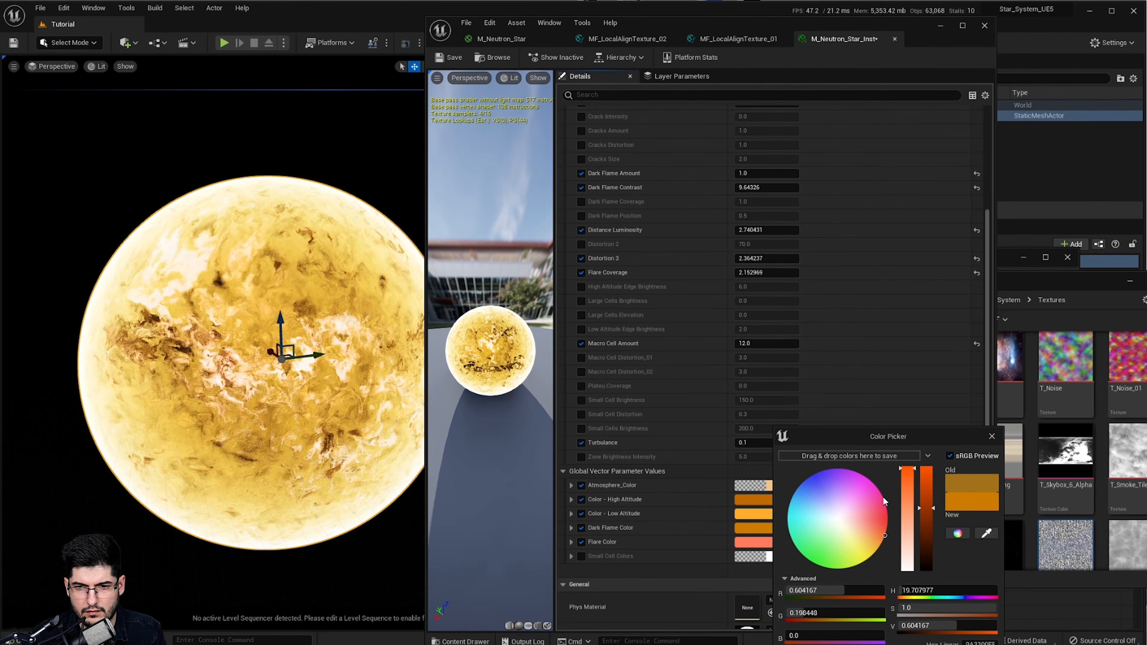
mouse_move(884, 499)
mouse_down()
mouse_move(900, 500)
mouse_move(886, 534)
mouse_move(910, 552)
mouse_up()
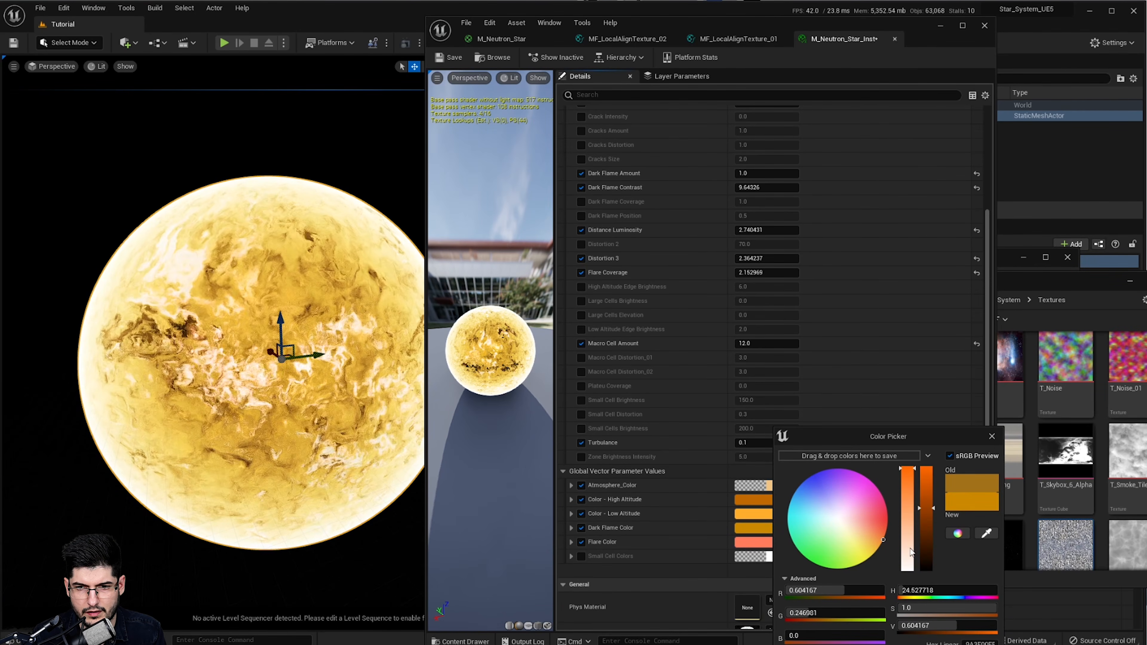
drag(930, 510, 926, 543)
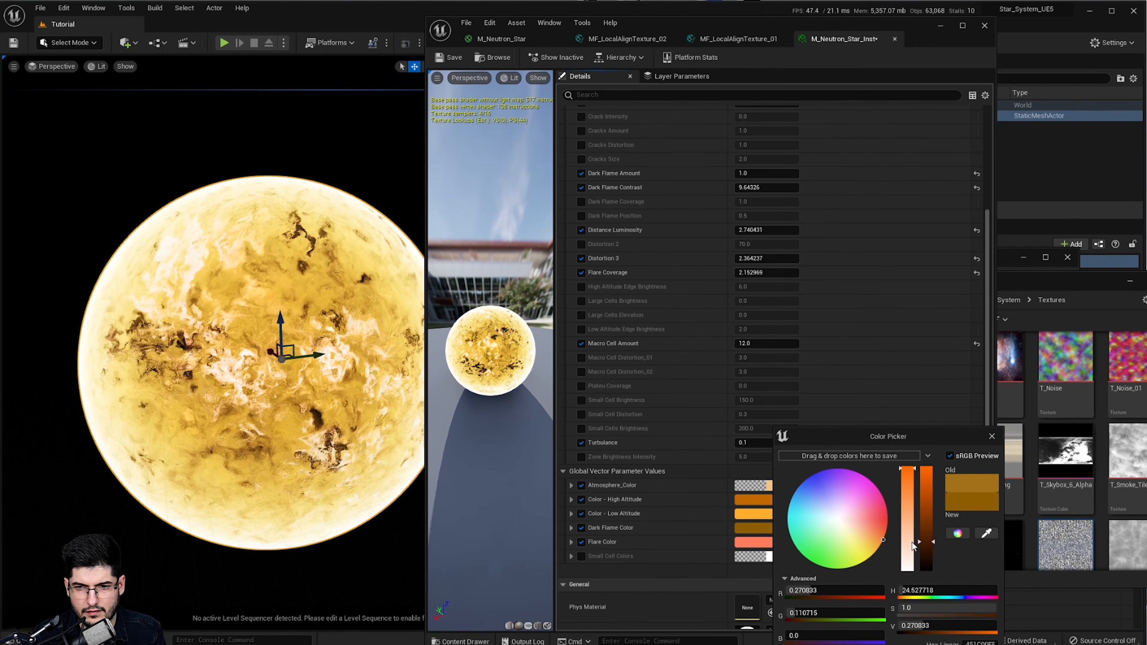
click(908, 530)
click(925, 529)
click(909, 495)
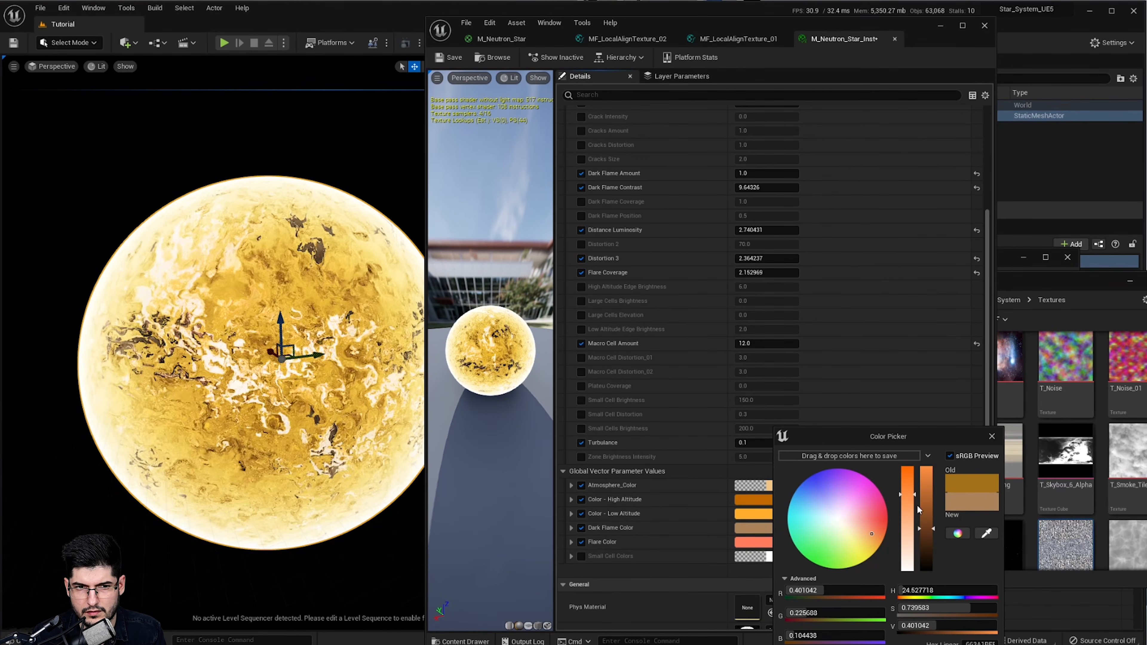
mouse_move(932, 533)
mouse_down()
mouse_move(933, 558)
mouse_move(923, 548)
mouse_up()
click(944, 644)
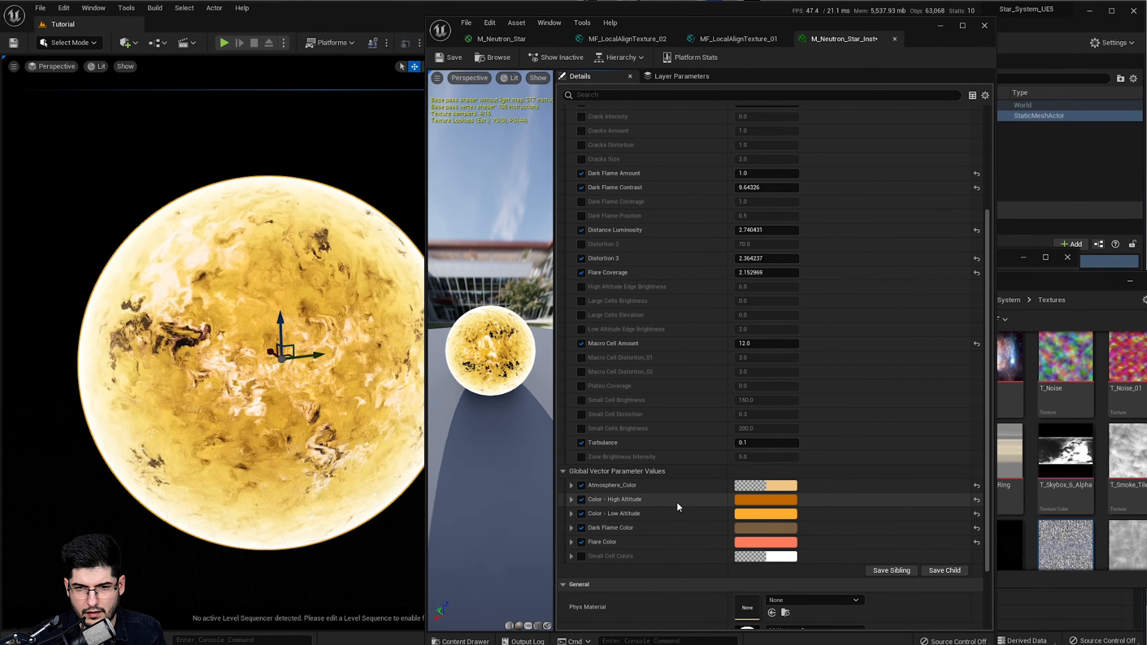
- Darken Color - Low Altitude to a deep brown with value about 0.11 and check the star in the level view
click(764, 513)
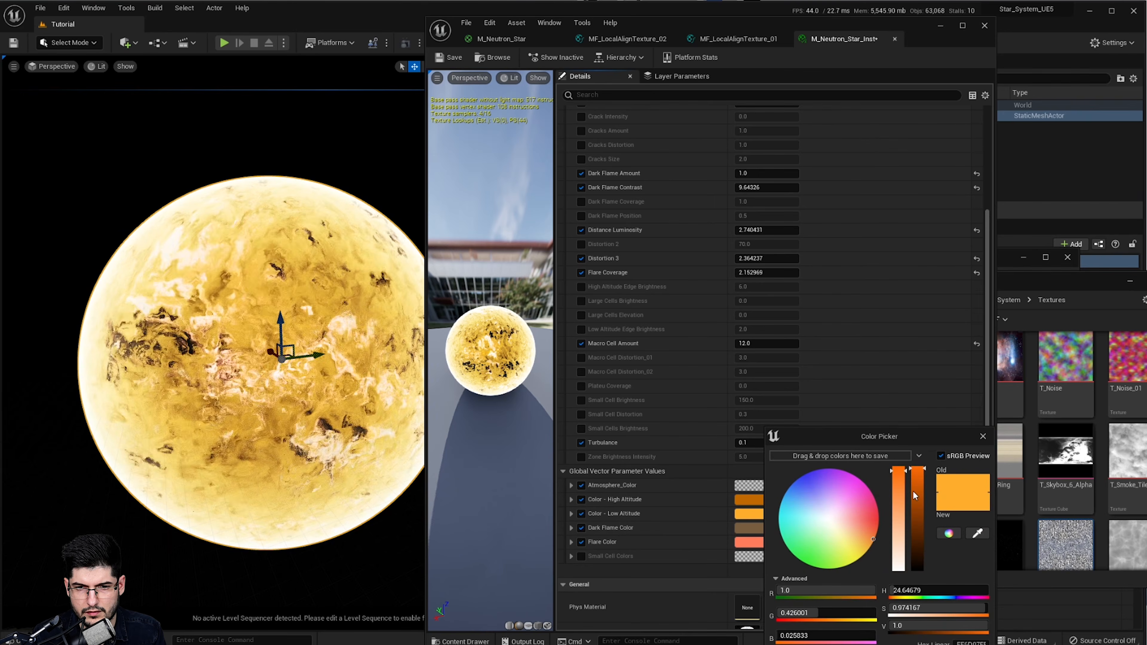
drag(914, 492, 918, 559)
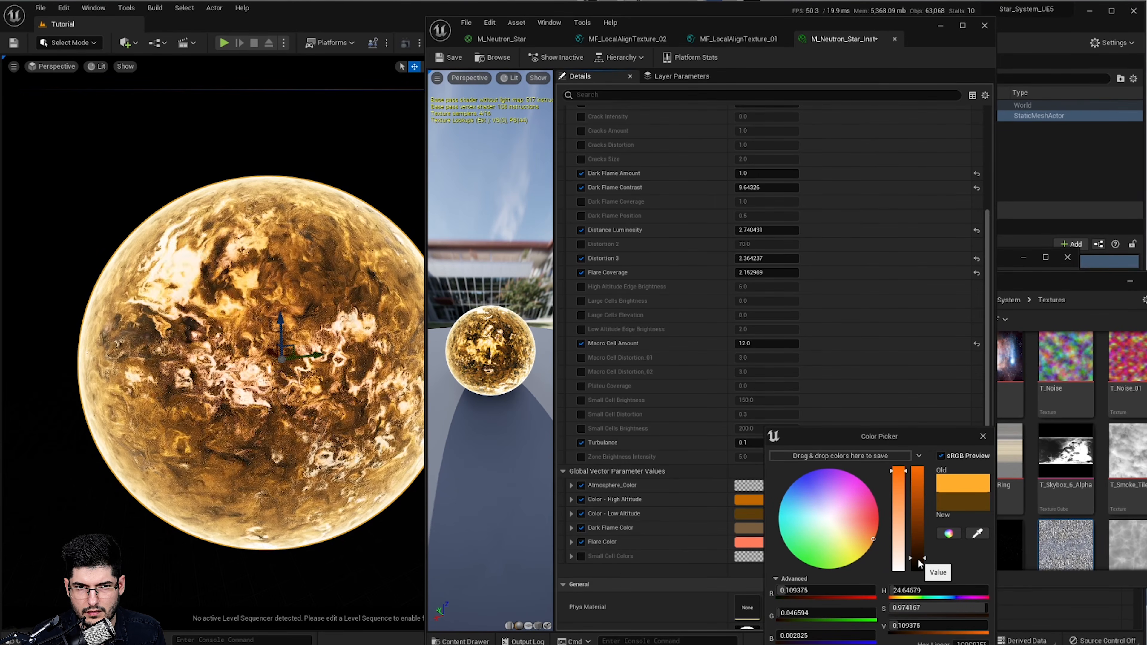
click(931, 644)
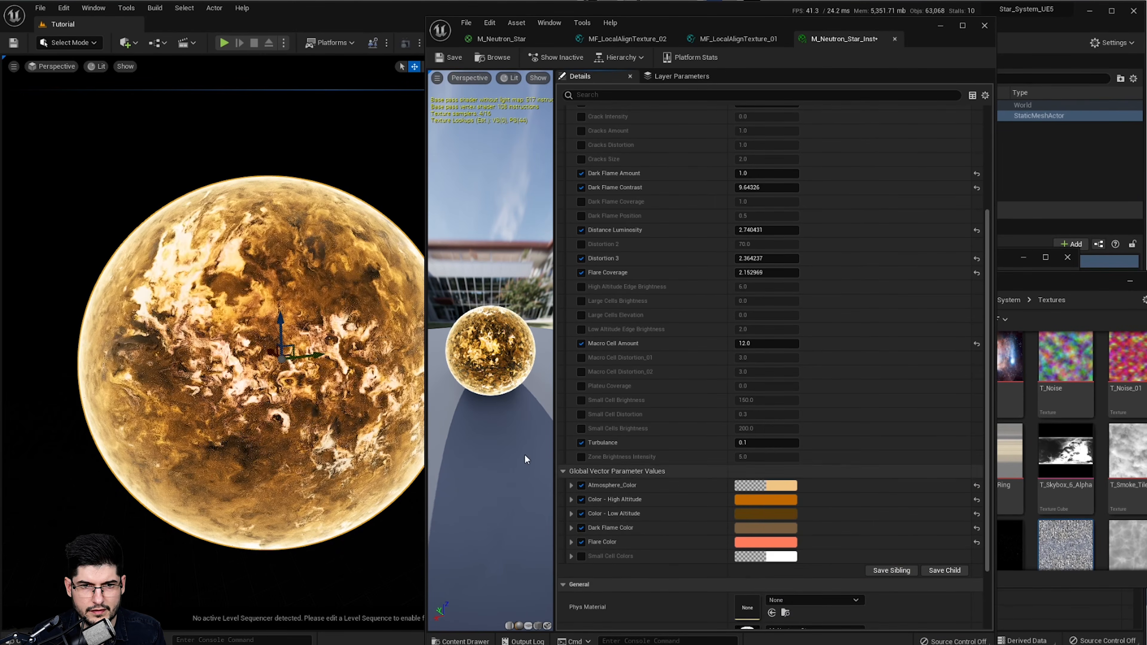
right_drag(335, 407, 325, 418)
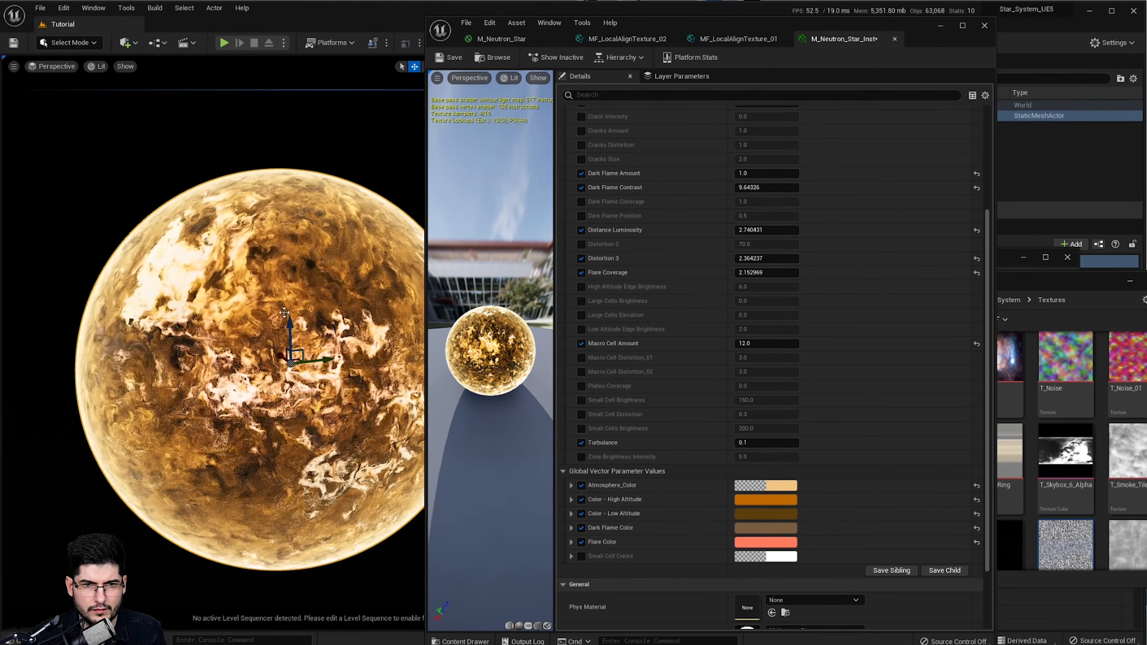
- Set the Turbulance parameter to 0.03 and check the star's surface motion in the level view
click(768, 443)
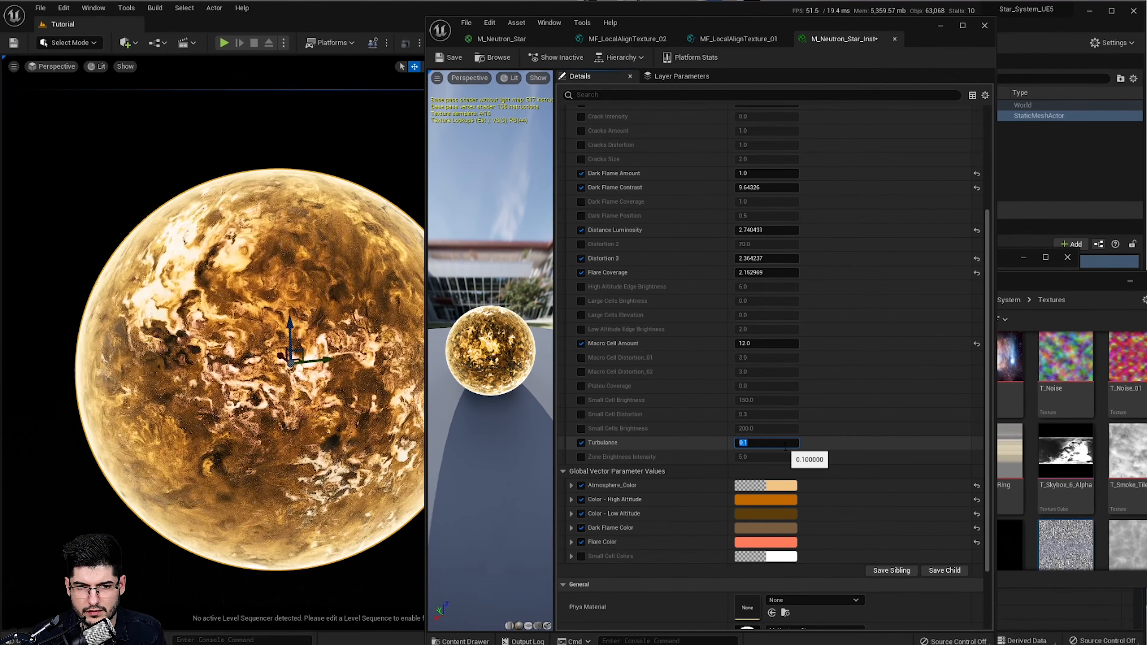
text(0.03)
key(Return)
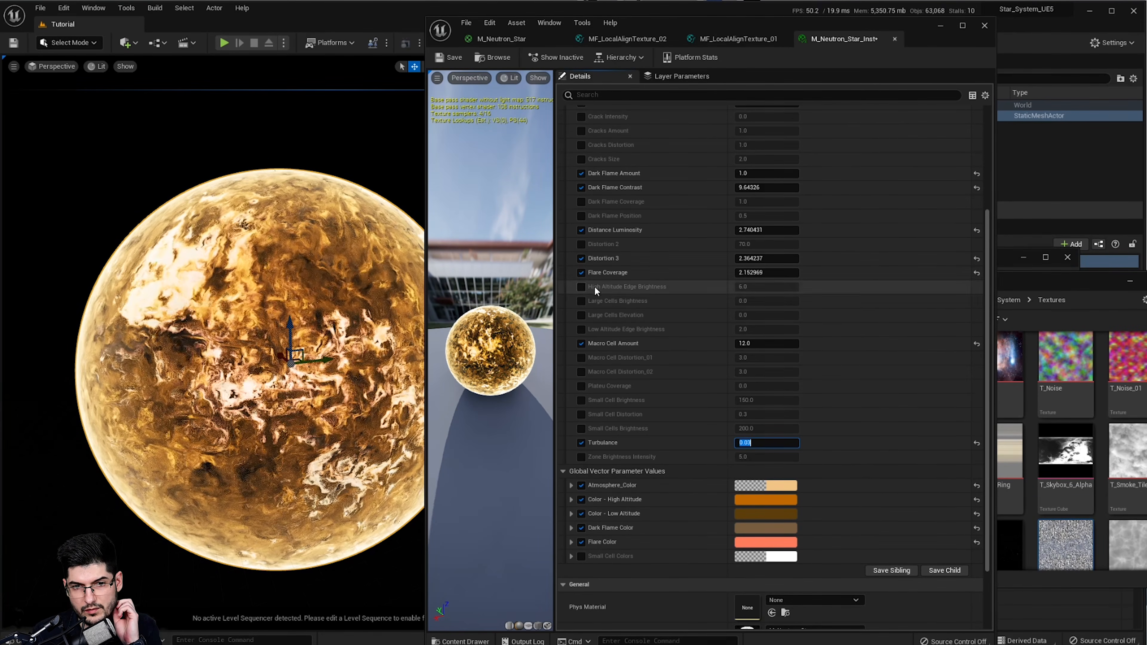
mouse_move(388, 335)
right_down()
mouse_move(425, 332)
mouse_move(389, 325)
mouse_move(416, 314)
mouse_move(380, 341)
mouse_move(392, 343)
right_up()
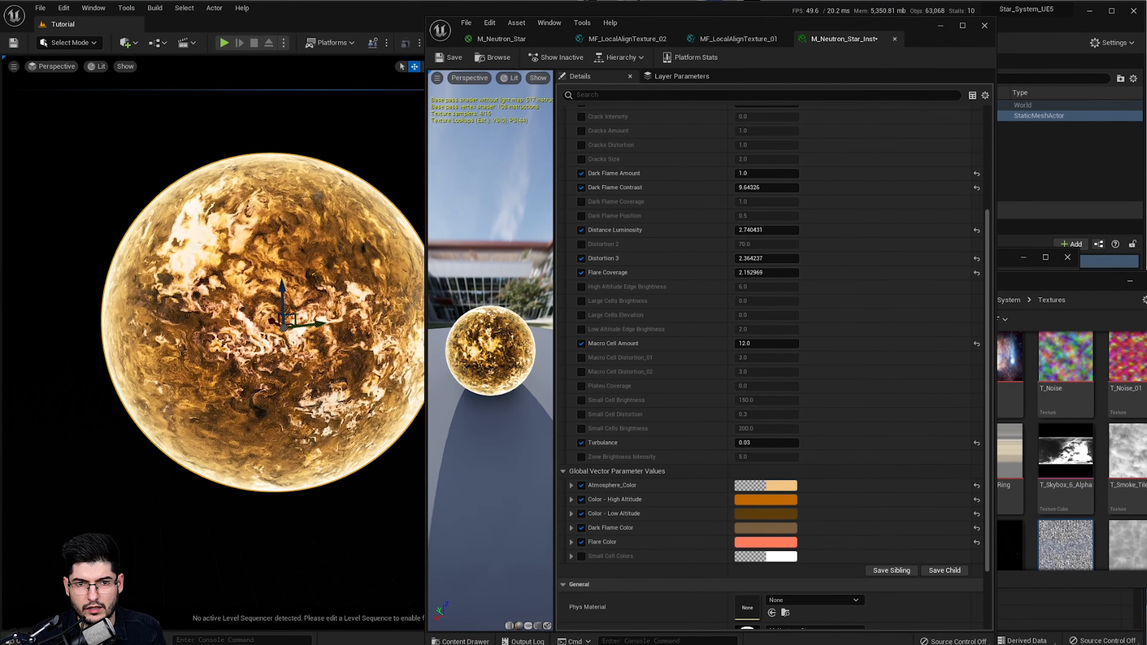
- Close the material editor window, applying the changes to M_Neutron_Star, MF_LocalAlignTexture_02 and MF_LocalAlignTexture_01, and inspect the star in the level
click(985, 26)
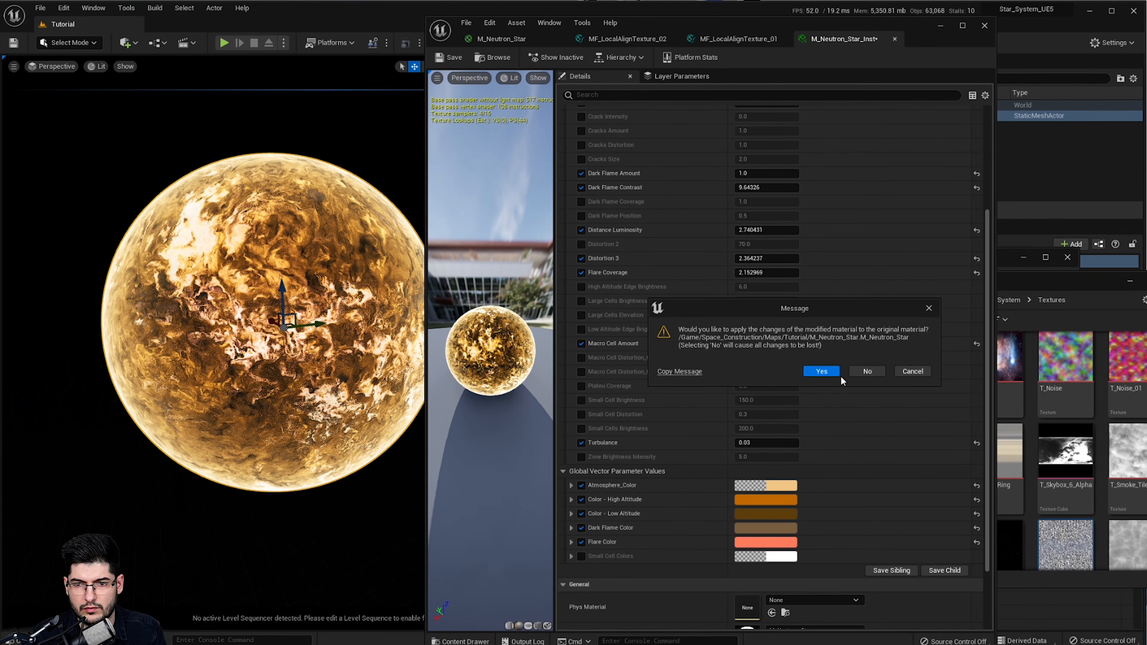
click(829, 371)
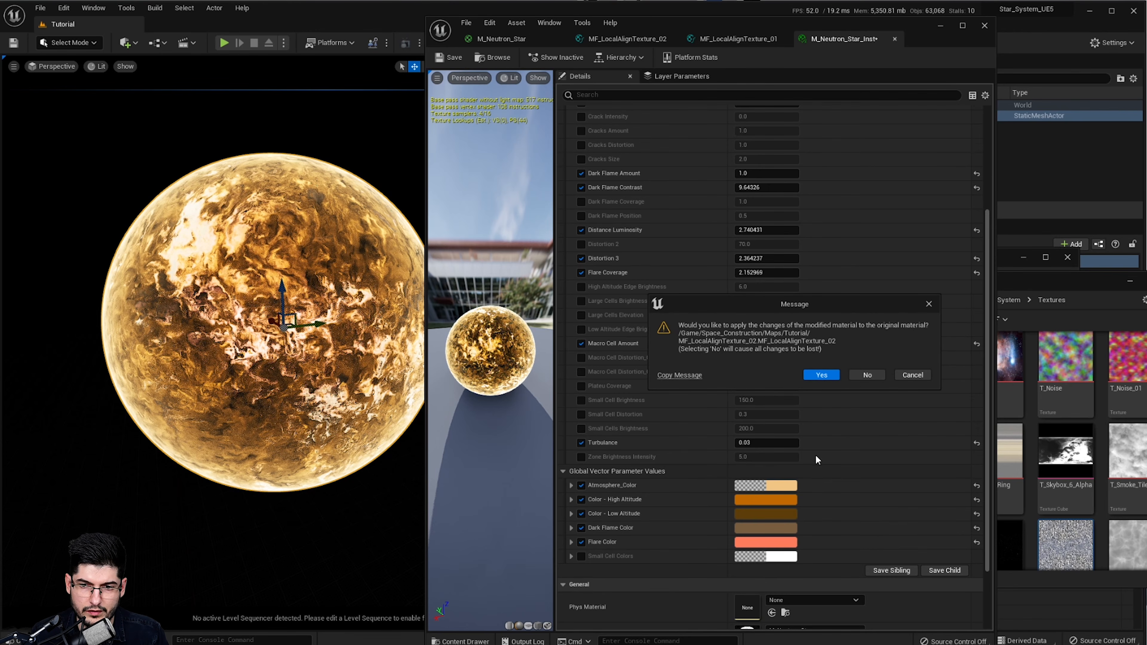
click(827, 379)
click(829, 376)
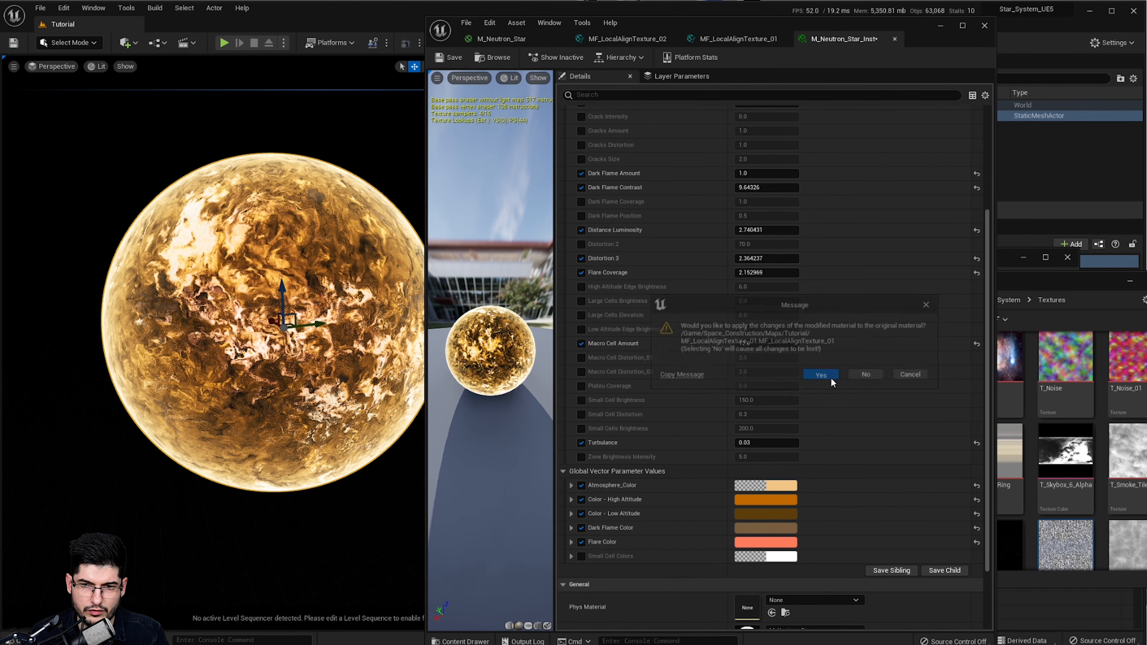
click(373, 267)
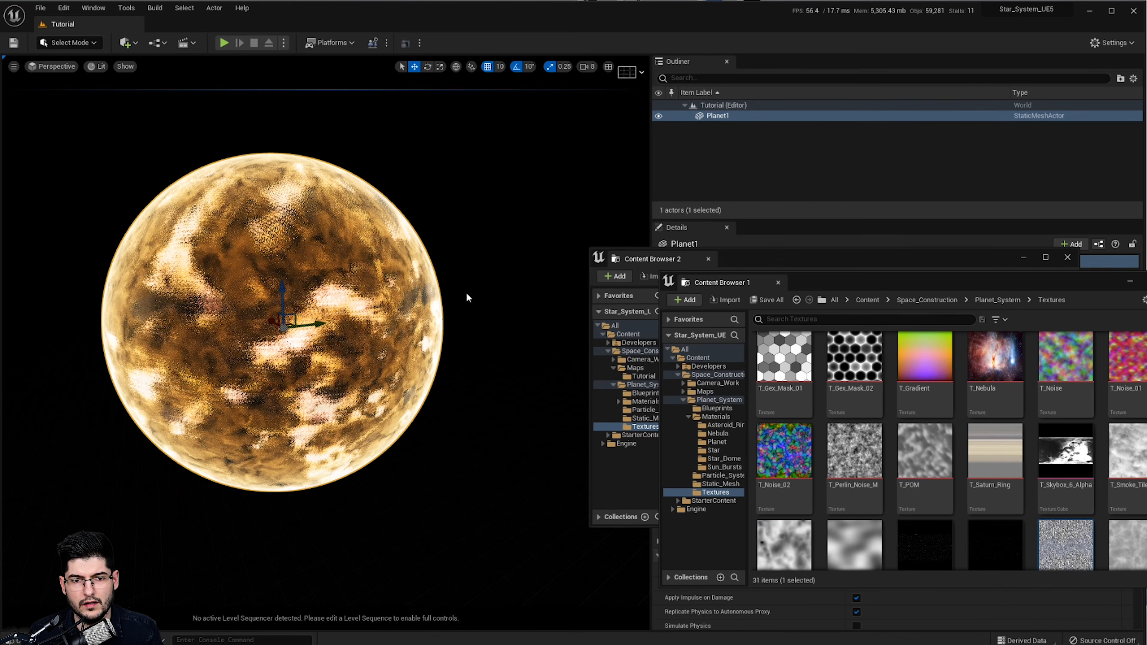
right_drag(411, 268, 438, 269)
key(w)
key(s)
- Close both floating Content Browser windows to uncover Planet1's details
drag(808, 285, 768, 264)
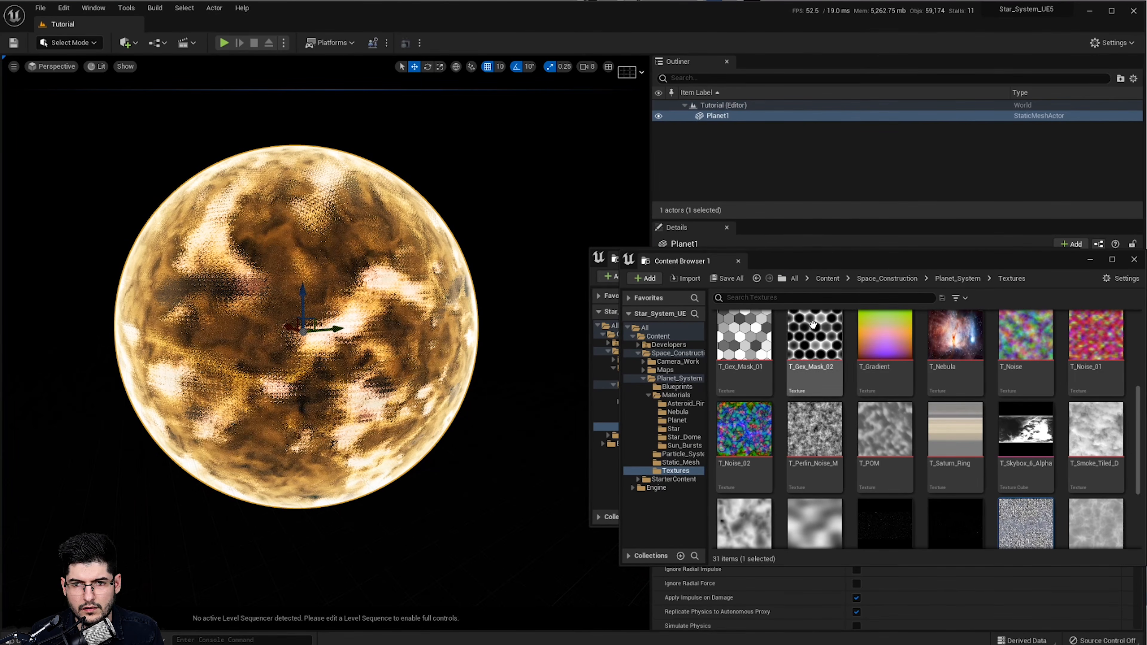
click(594, 273)
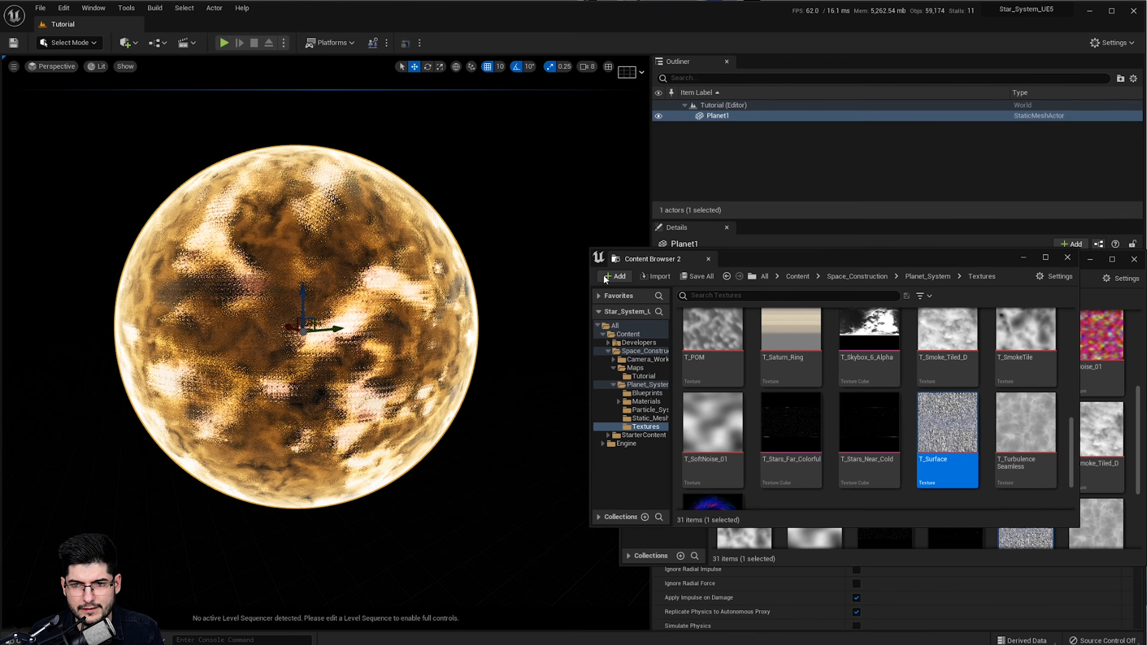
scroll(930, 452, up, 4)
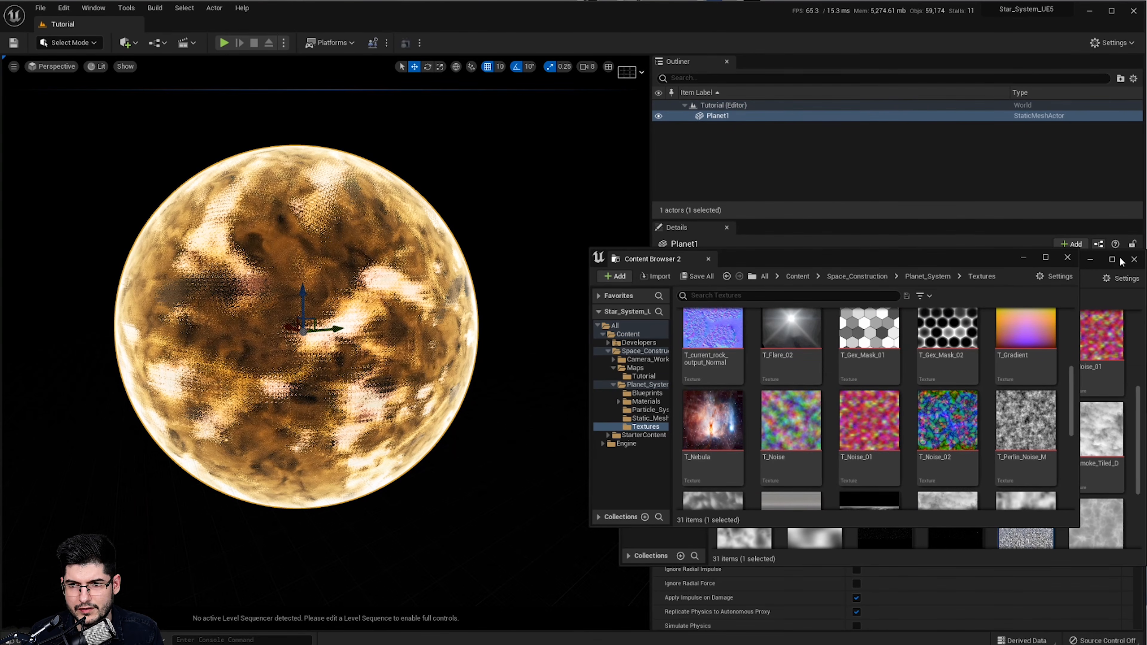
click(1069, 258)
click(1134, 259)
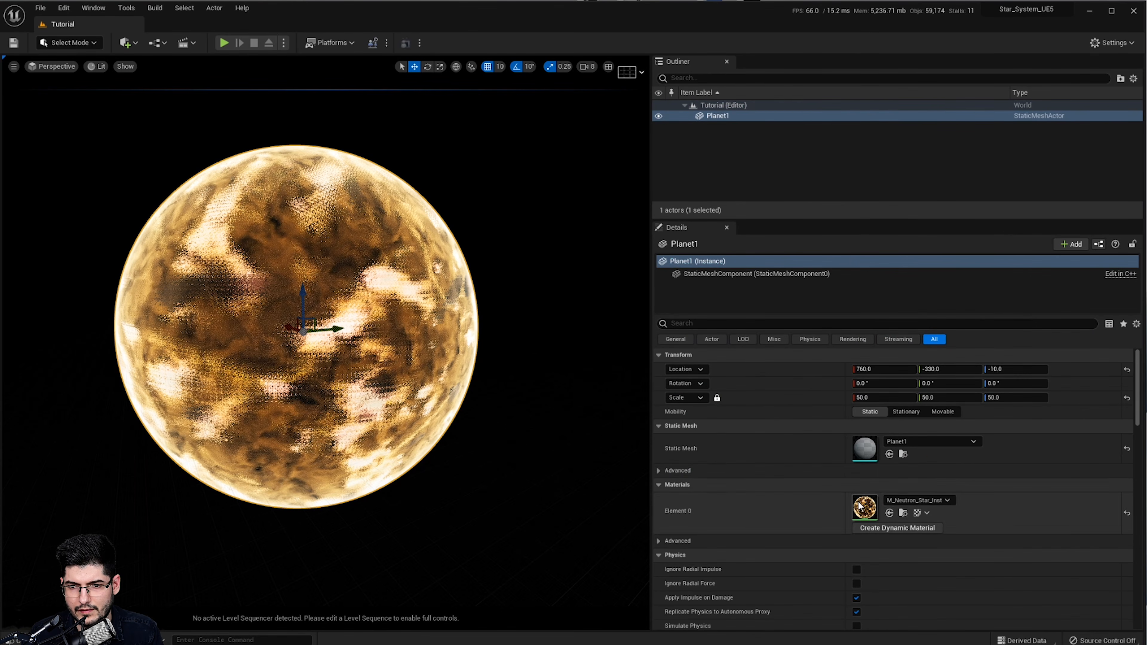
- Open M_Neutron_Star_Inst from Planet1's material slot, enlarge its editor window and open the parent material M_Neutron_Star
drag(0, 82, 217, 19)
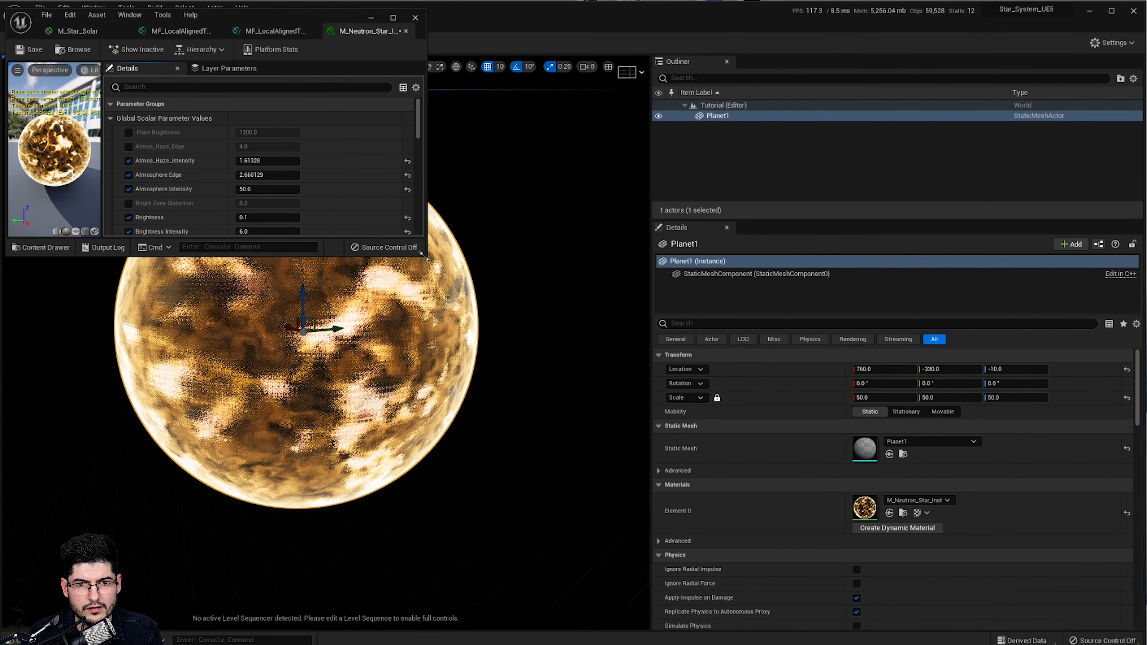
drag(424, 255, 1145, 552)
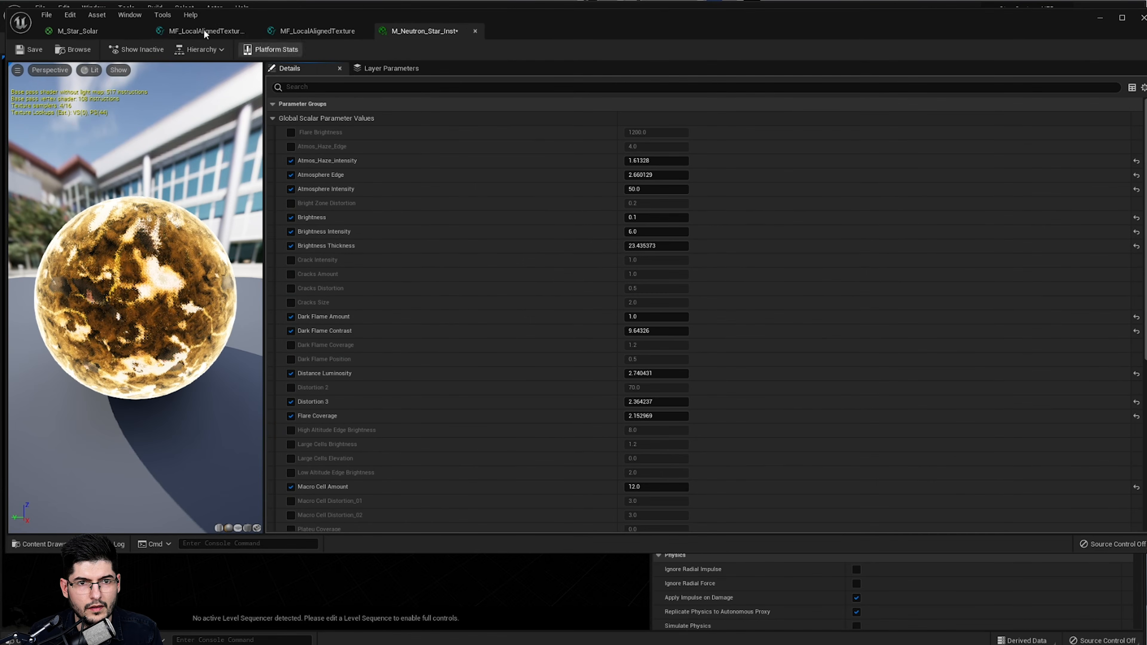
click(184, 52)
click(212, 78)
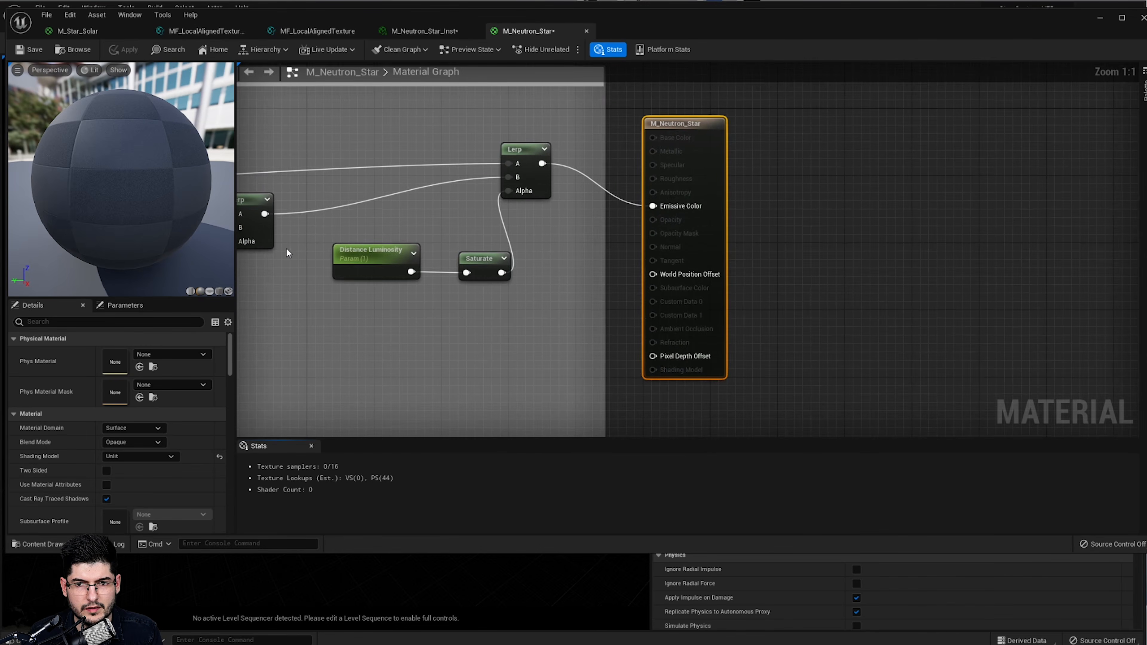
- Examine the M_Neutron_Star graph from Atmosphere and Brightness back to Micro Cell Setup, and return to the M_Neutron_Star_Inst parameters
scroll(594, 275, down, 5)
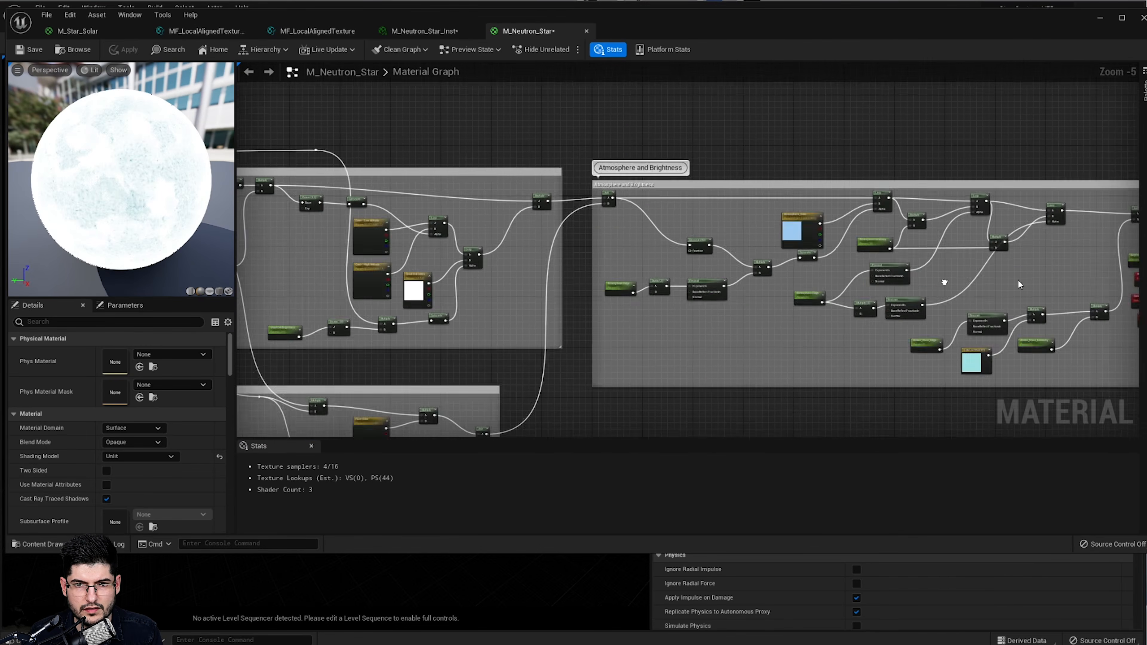
right_drag(587, 294, 997, 270)
right_drag(620, 285, 969, 308)
right_drag(487, 292, 882, 281)
right_drag(517, 266, 991, 246)
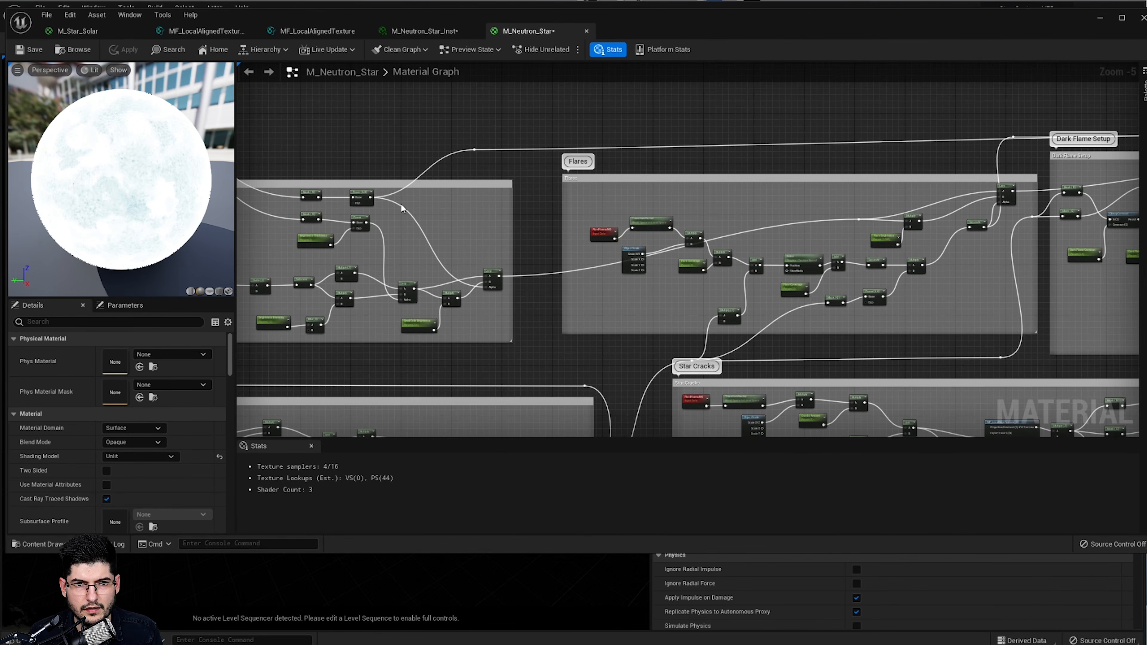
scroll(96, 177, up, 4)
scroll(96, 177, down, 4)
drag(96, 177, 136, 212)
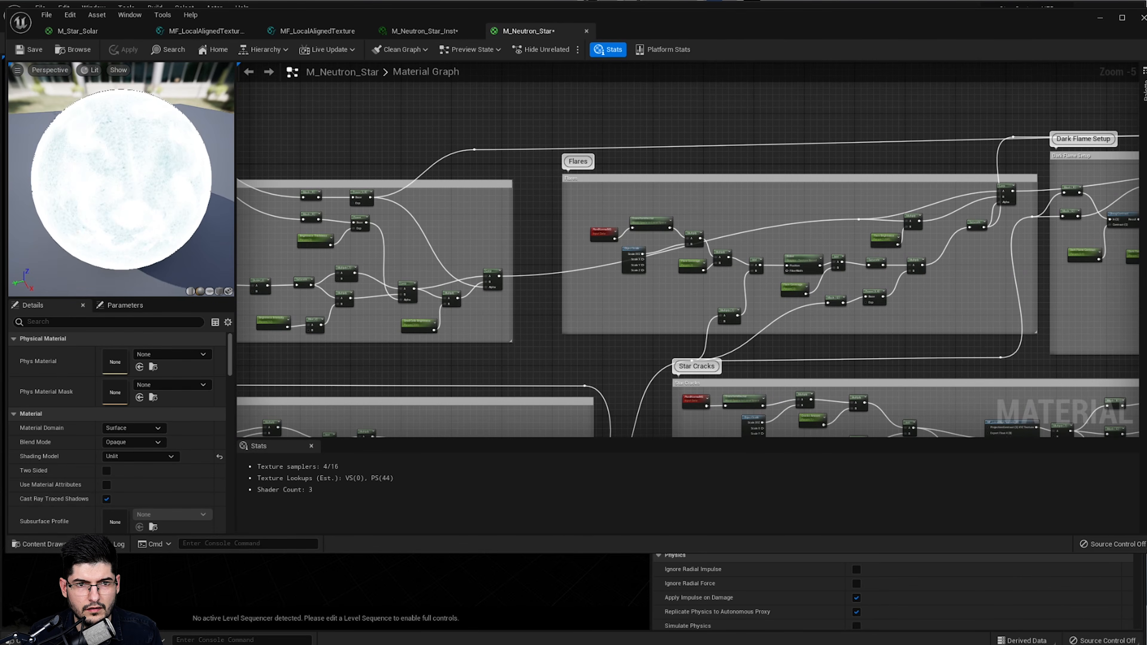
right_drag(326, 208, 770, 198)
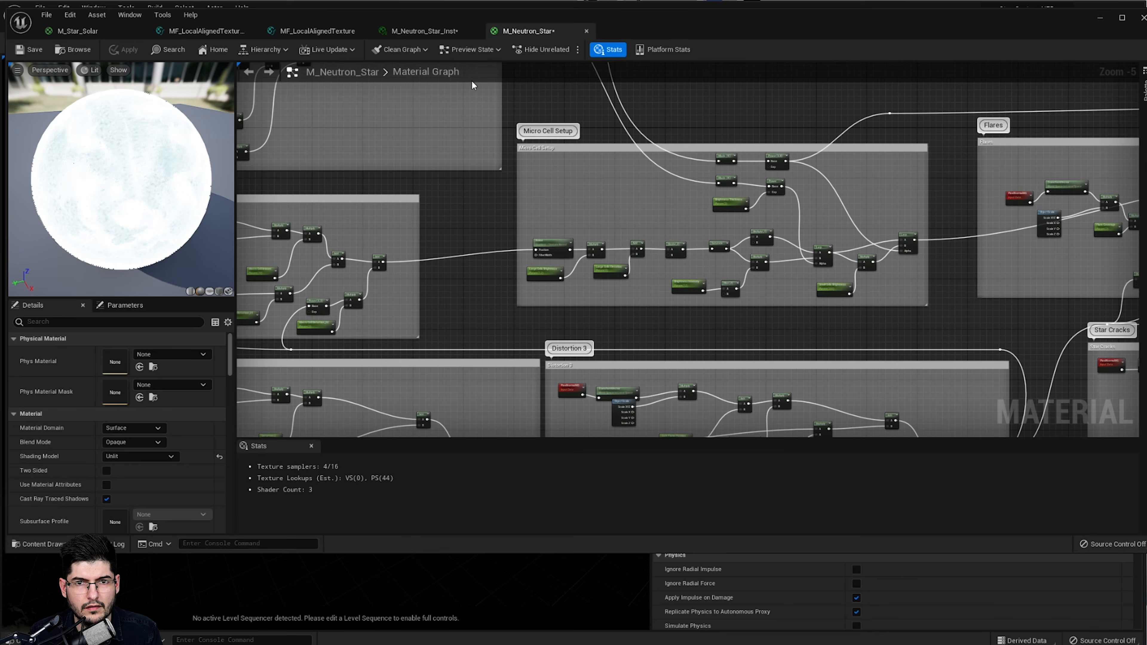
click(427, 31)
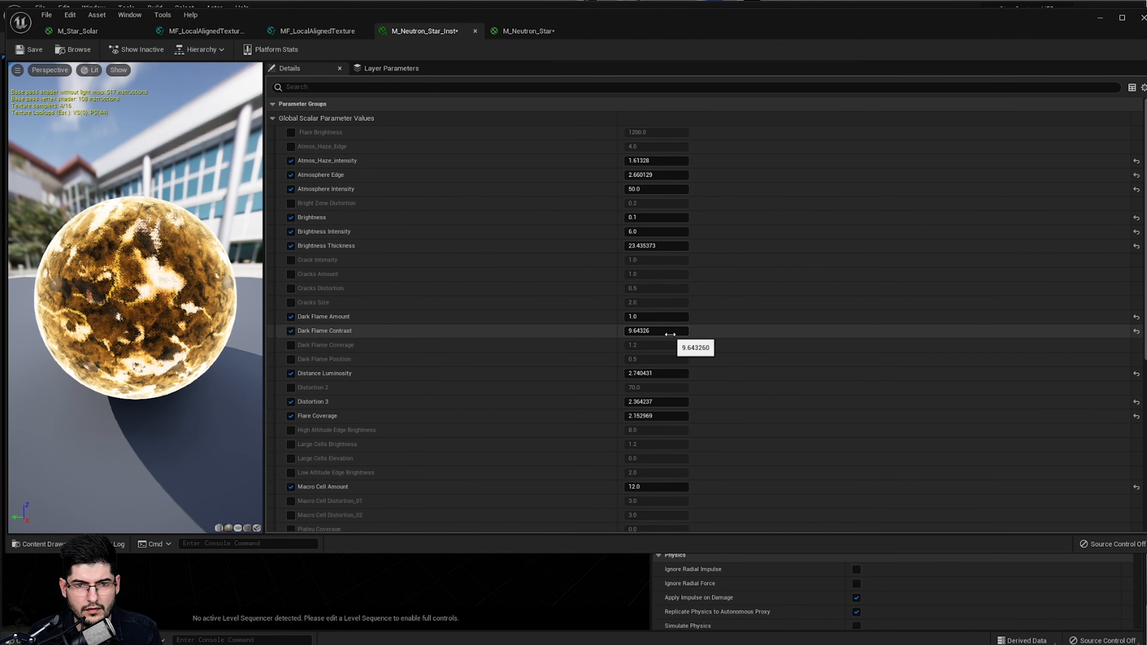
- Set Dark Flame Contrast to about 5.99 and Distortion 3 to about 0.35 in M_Neutron_Star_Inst
drag(666, 332, 648, 314)
scroll(663, 333, down, 1)
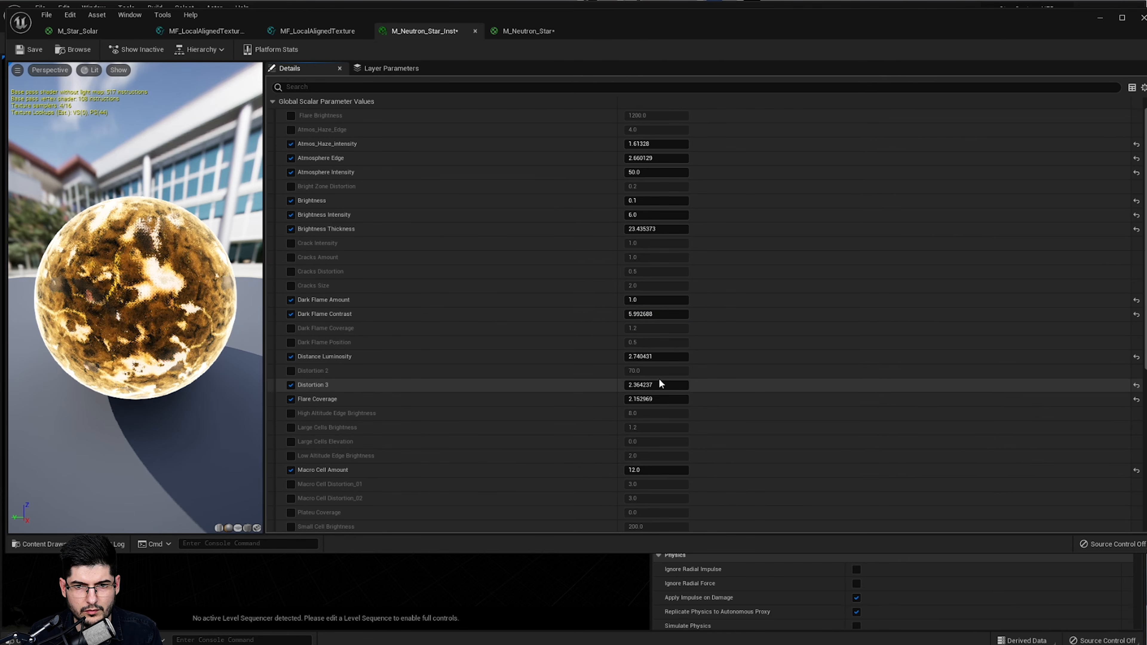
drag(658, 384, 639, 384)
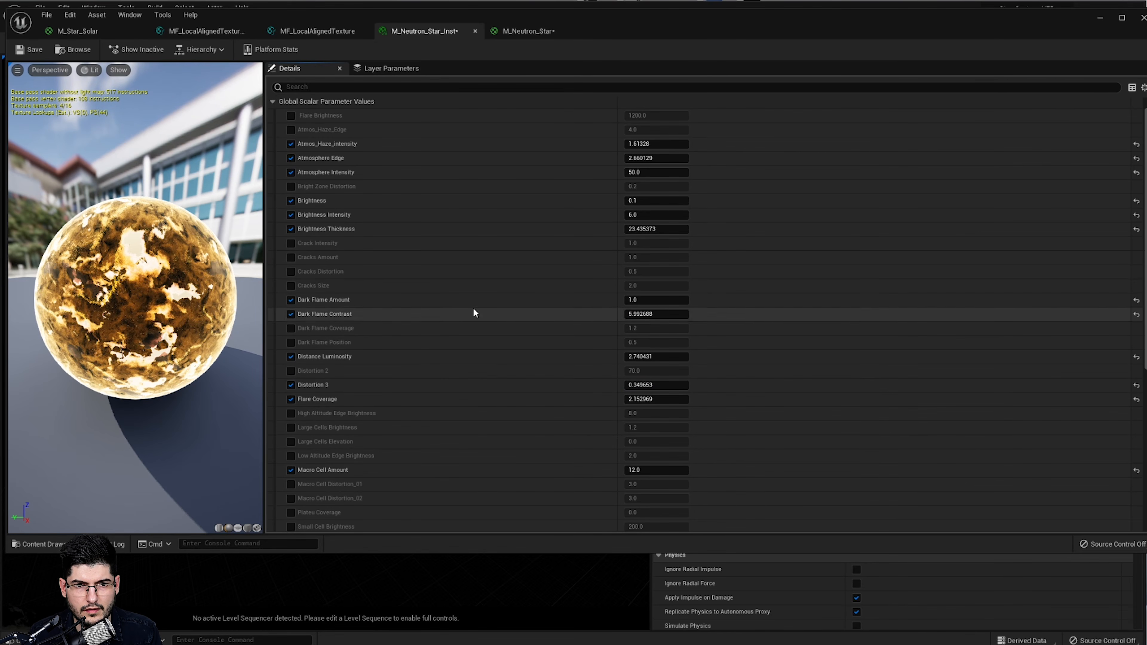
- Move the material instance window aside to uncover the star, adjust Atmosphere Edge for a wider glow, and review the remaining scalar and colour overrides
drag(323, 27, 939, 67)
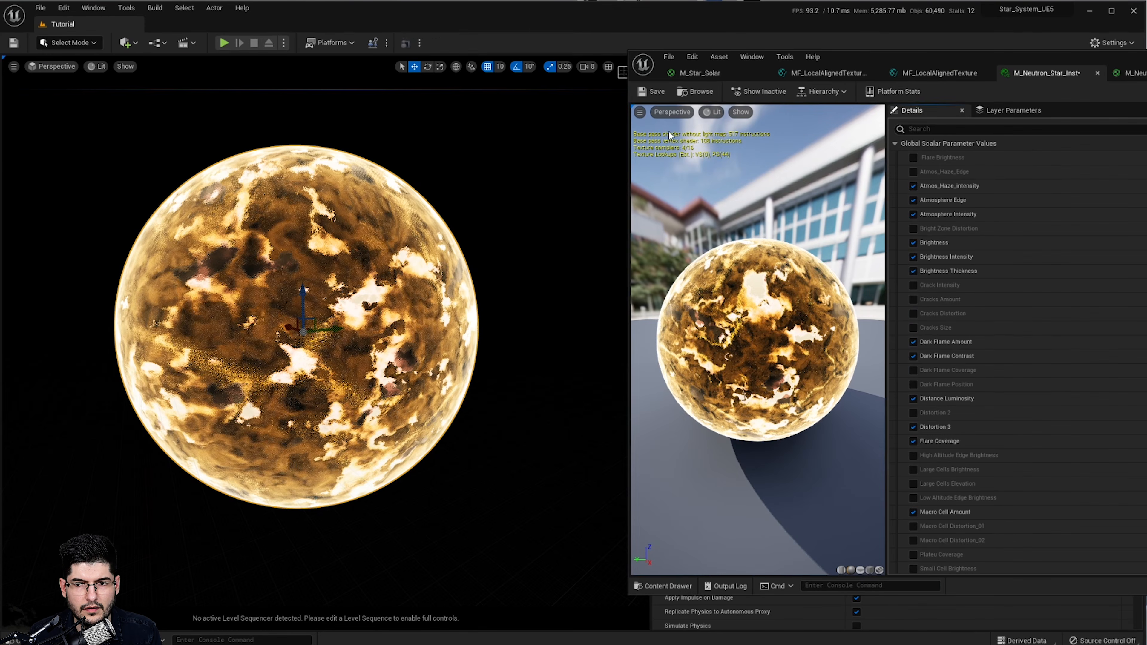
scroll(1129, 217, up, 1)
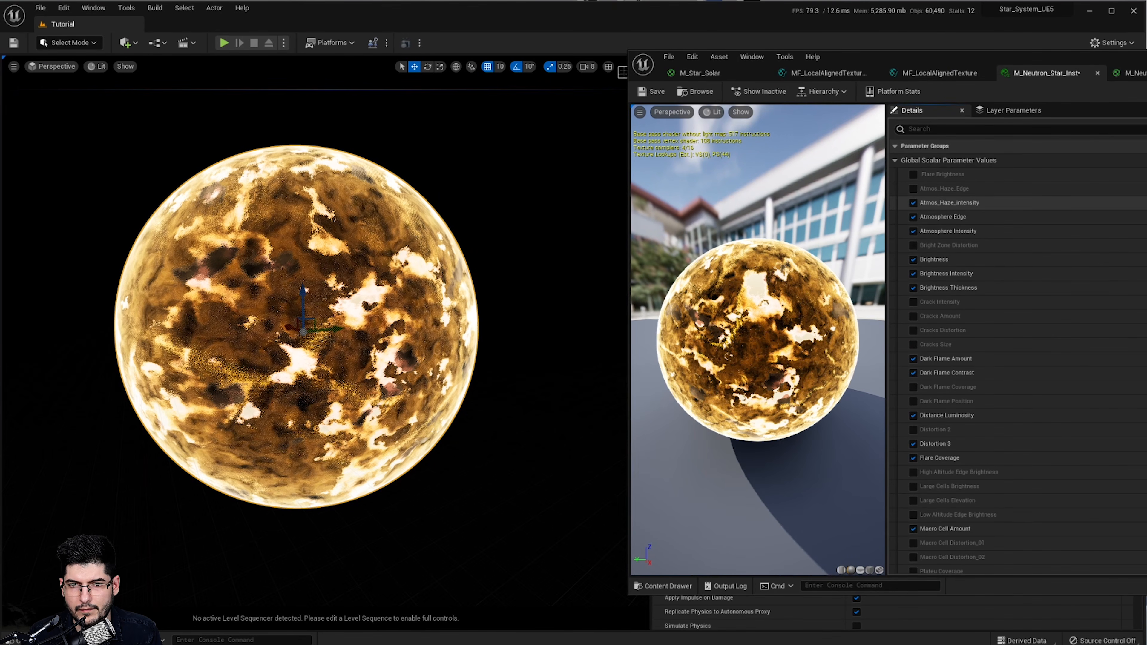
drag(1146, 217, 1146, 217)
scroll(1129, 440, down, 7)
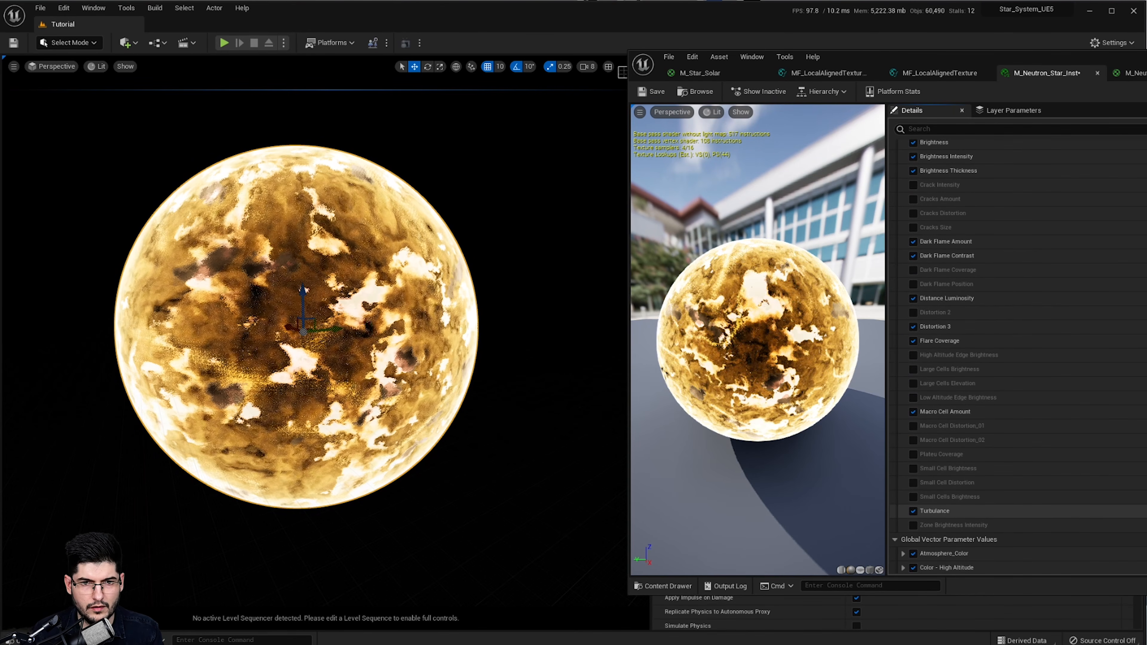
scroll(913, 491, down, 5)
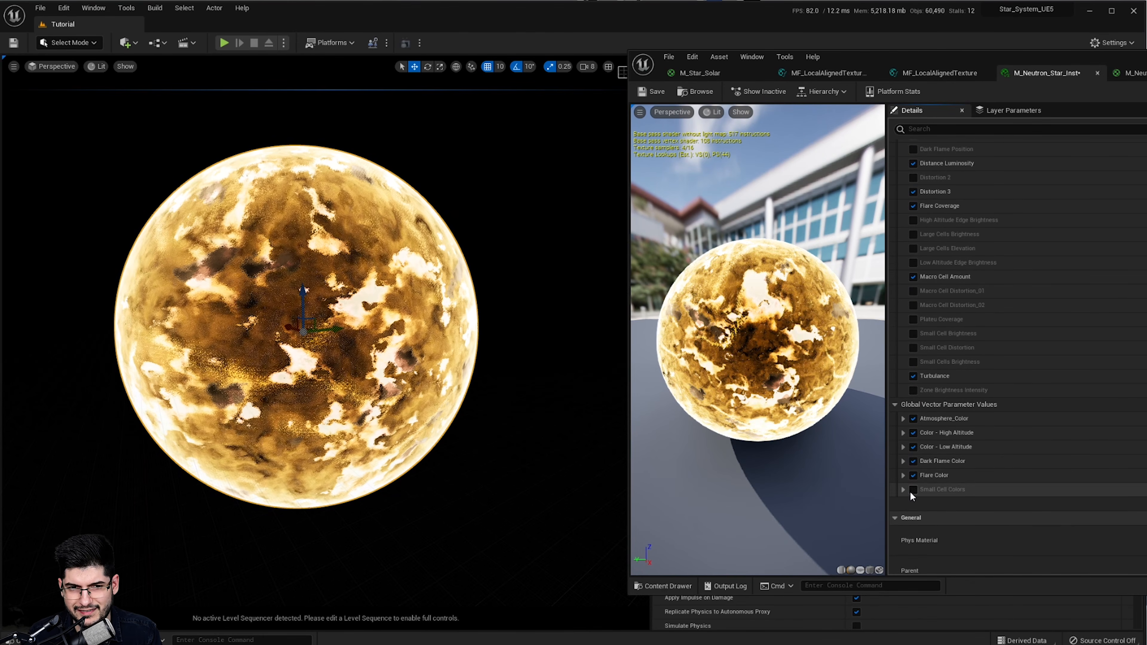
scroll(1094, 433, up, 2)
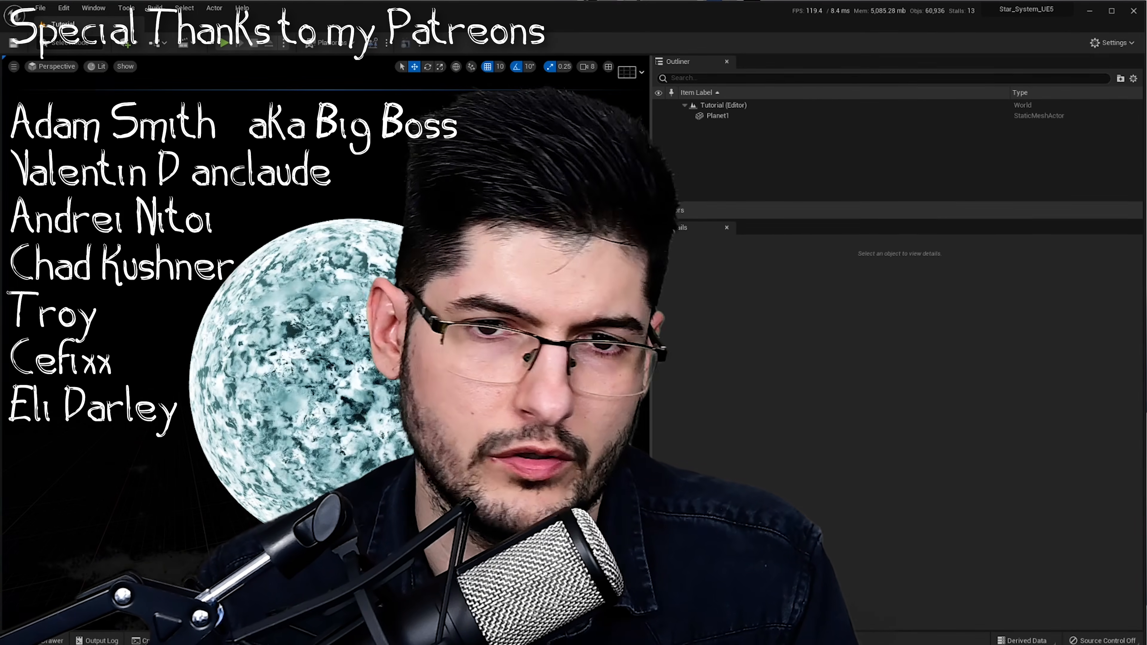
key(s)
mouse_move(362, 349)
right_down()
mouse_move(421, 351)
mouse_move(370, 339)
right_up()
key(w)
key(s)
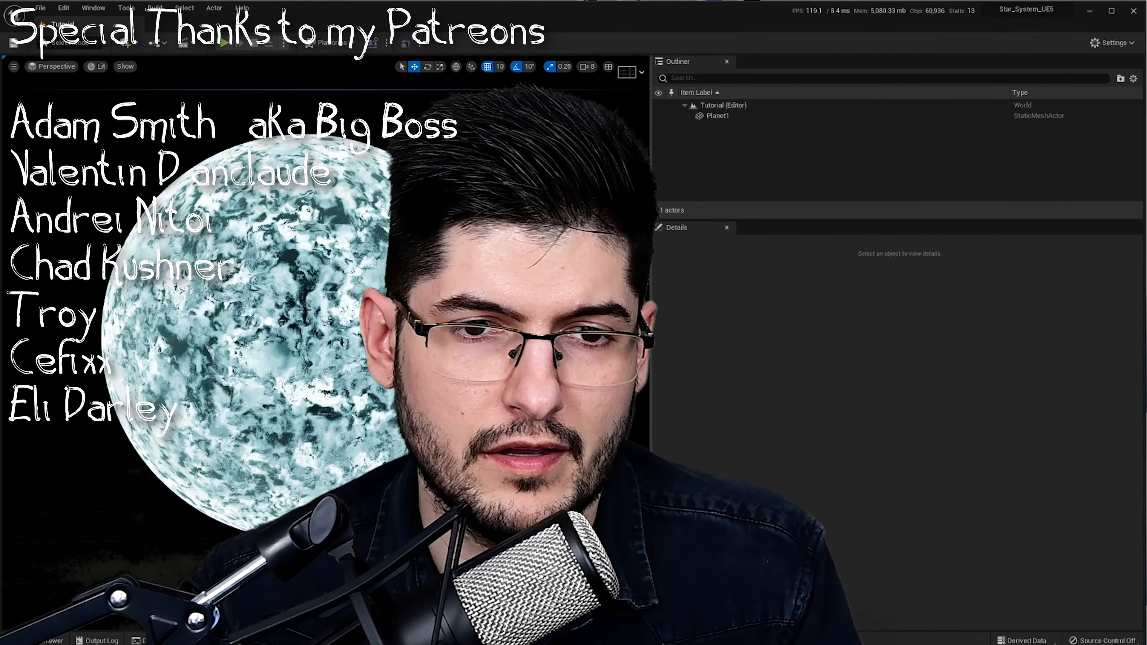
right_drag(328, 305, 293, 305)
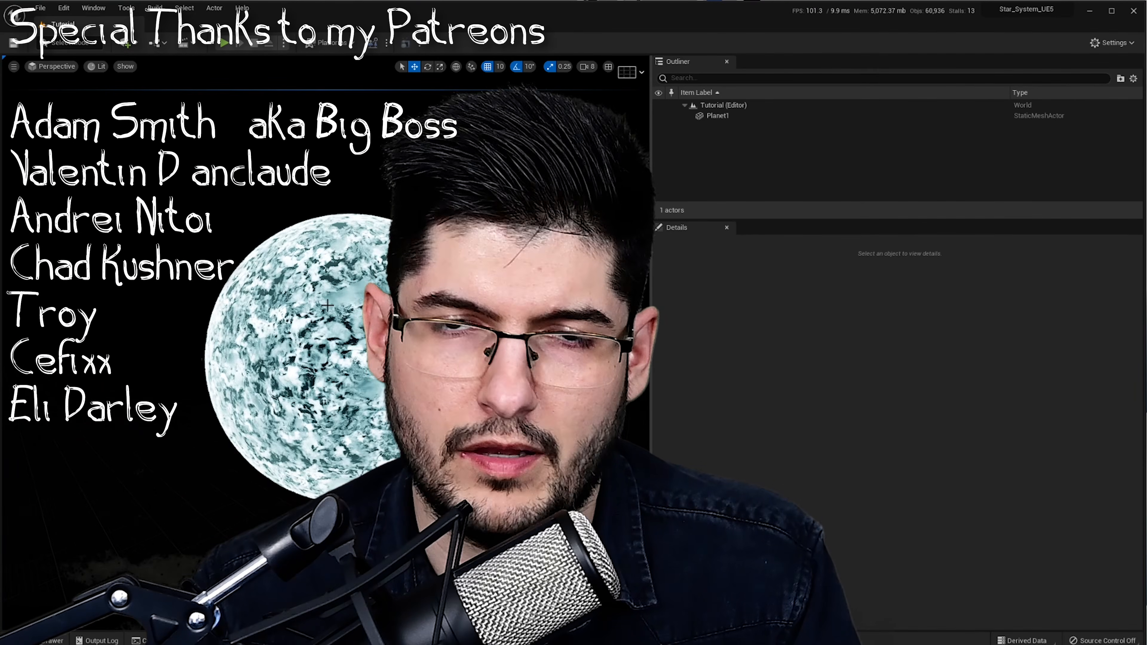